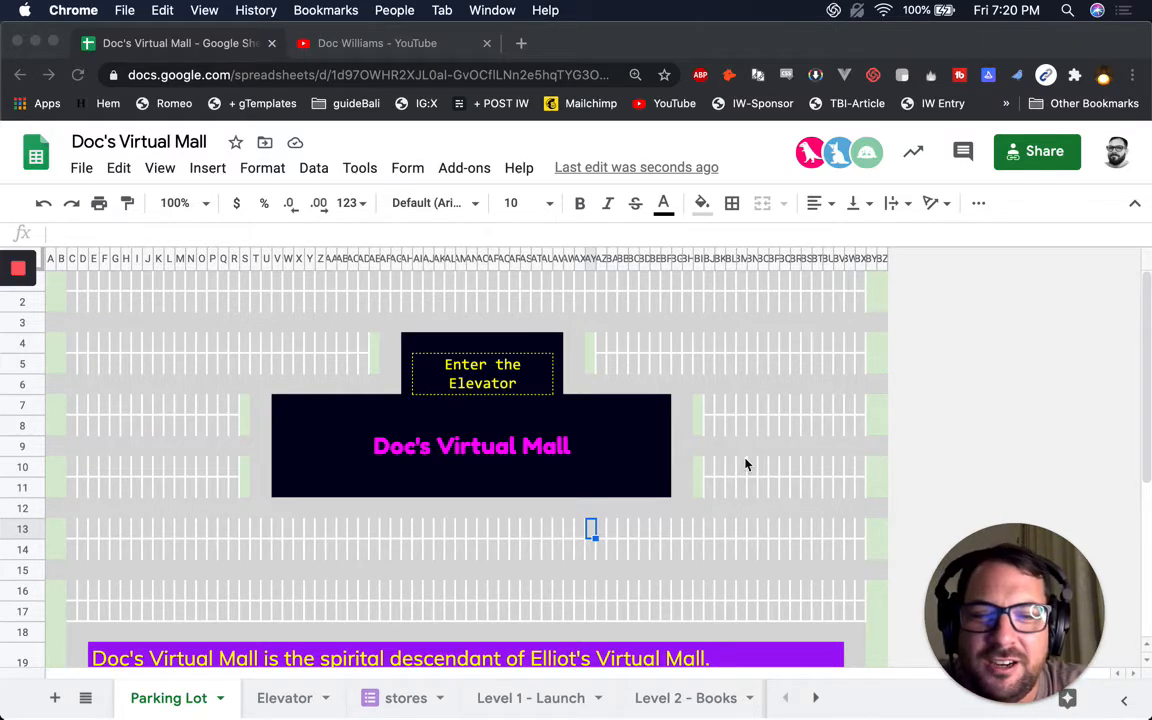
View the Parking Lot sheet, enter the Elevator through its link, and open Level 1 - Launch.
scroll(745, 464, "down", 2)
left_click(557, 584)
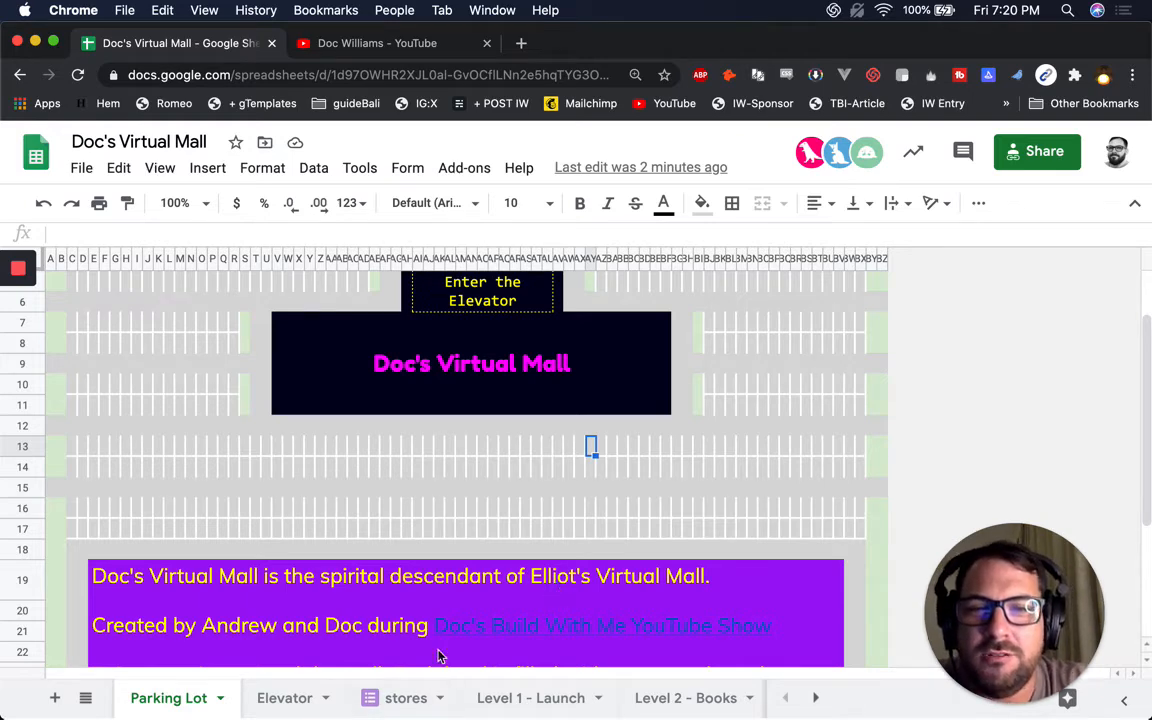
scroll(455, 563, "up", 2)
left_click(470, 372)
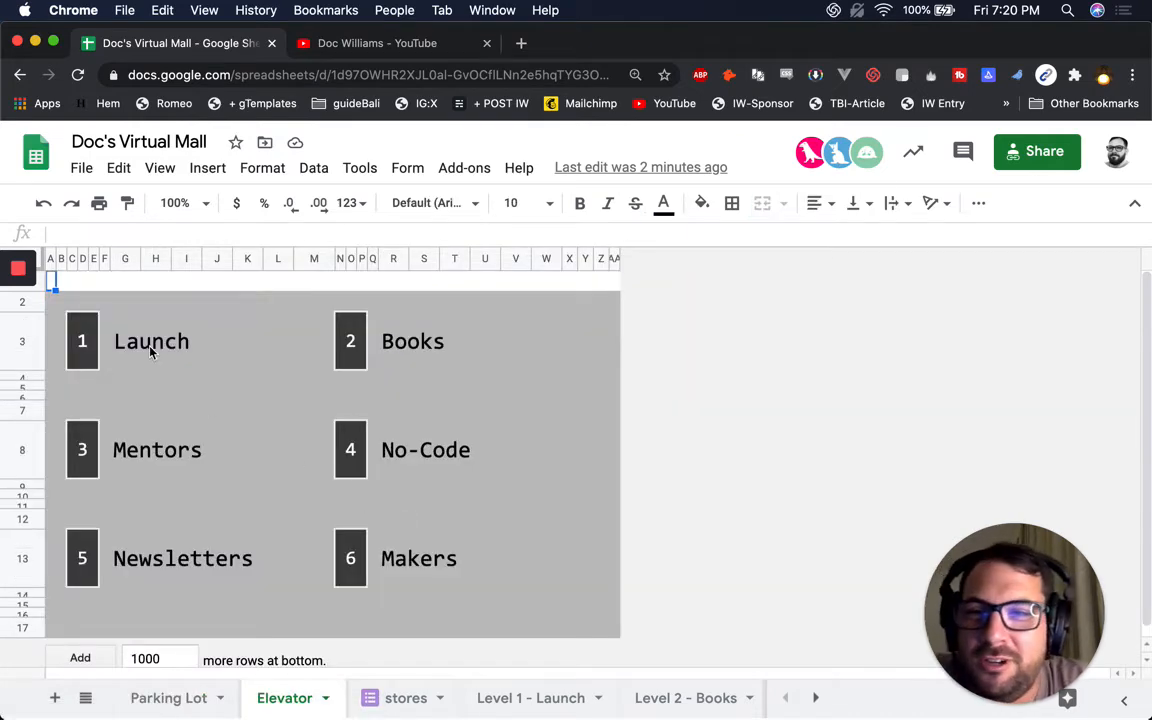
left_click(150, 350)
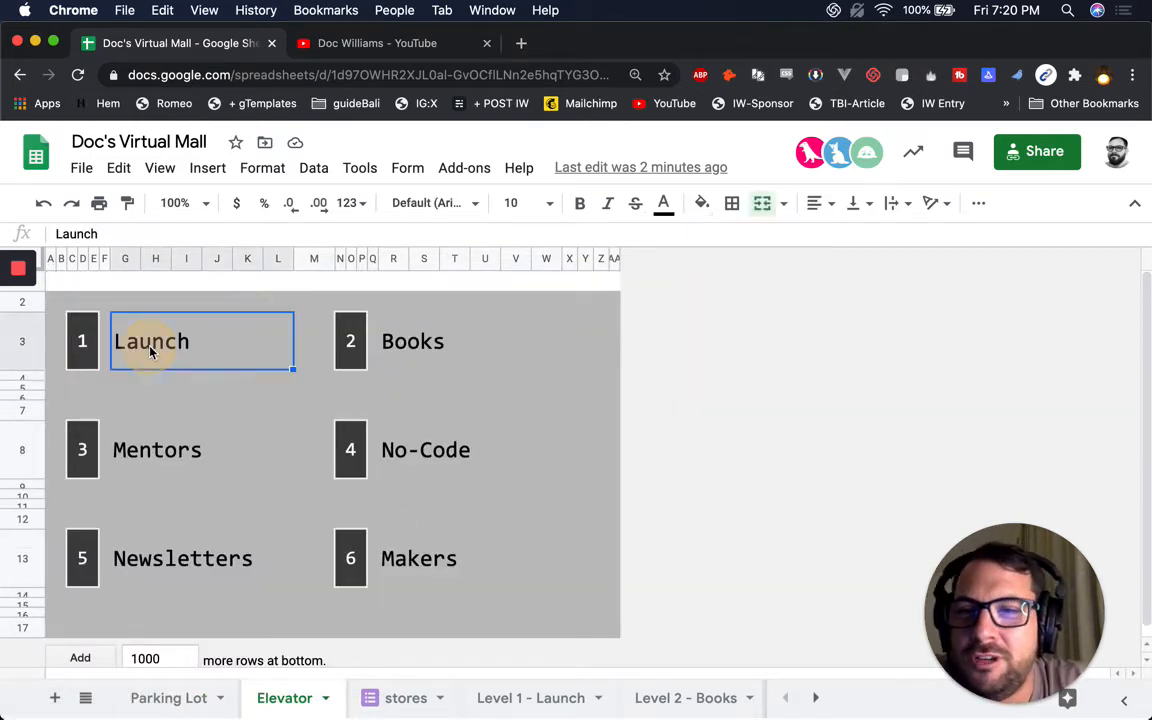
left_click(250, 395)
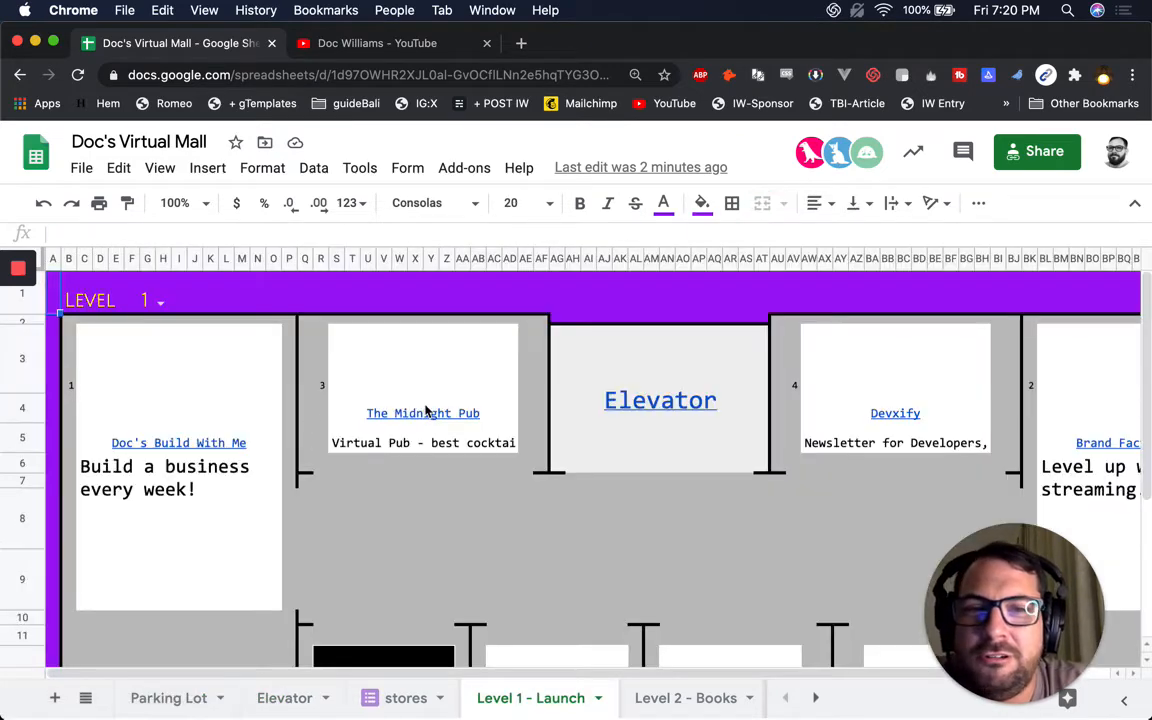
Examine the storefronts on Level 1 - Launch, including their images, links and descriptions, from both rows of stores.
scroll(602, 401, "down", 1)
scroll(602, 401, "right", 1)
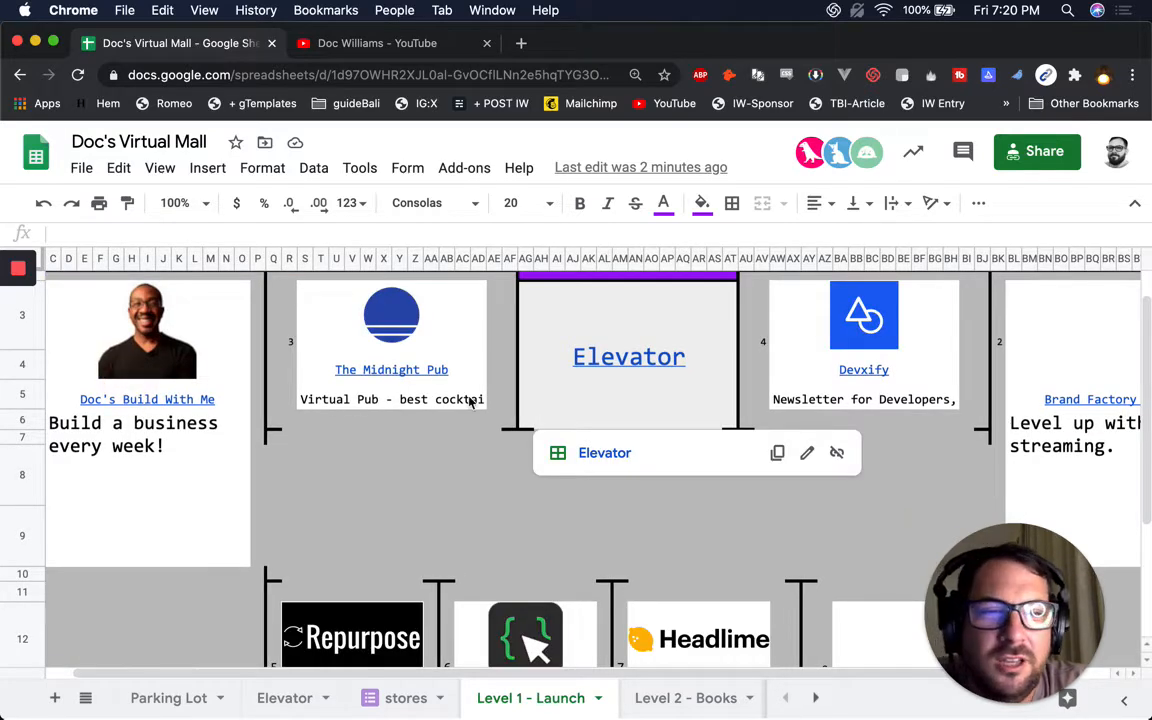
mouse_move(328, 366)
scroll(820, 340, "right", 2)
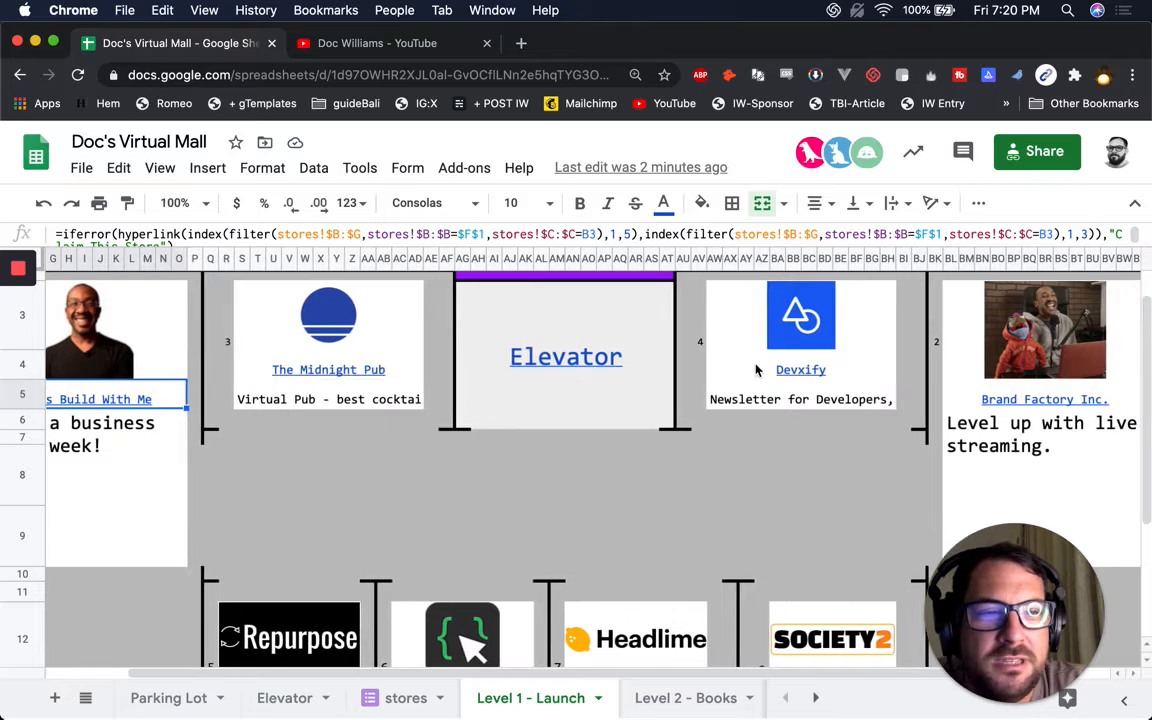
left_click(1010, 399)
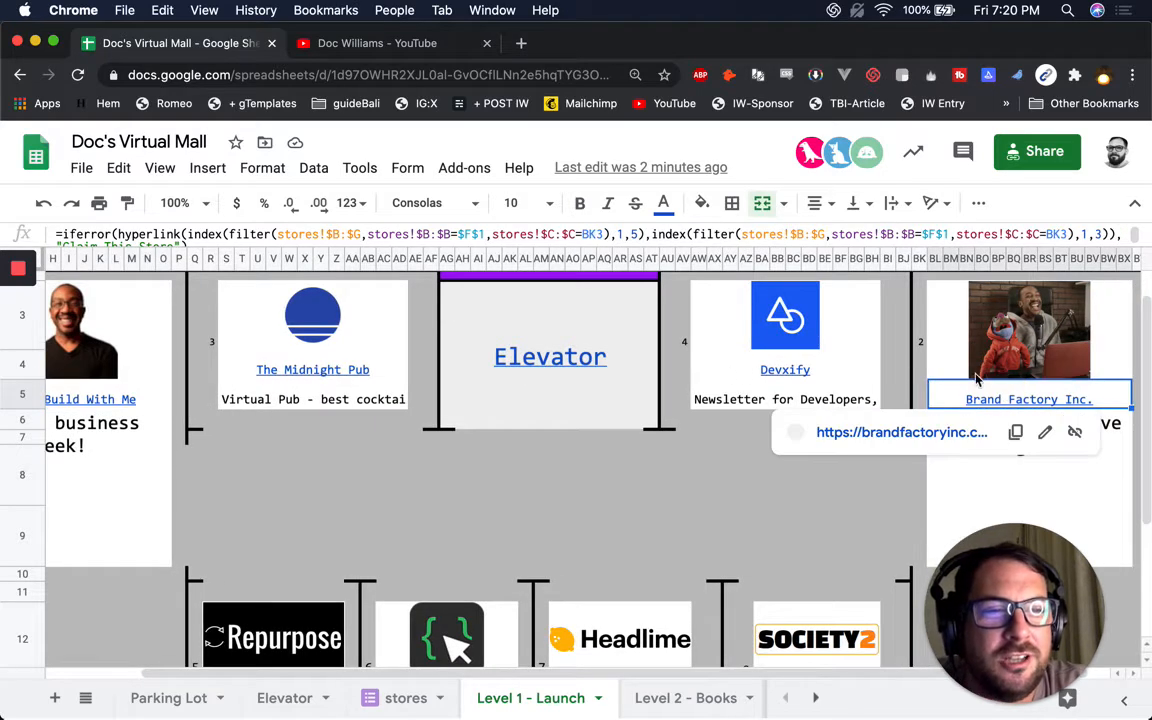
scroll(914, 465, "down", 2)
scroll(914, 465, "down", 1)
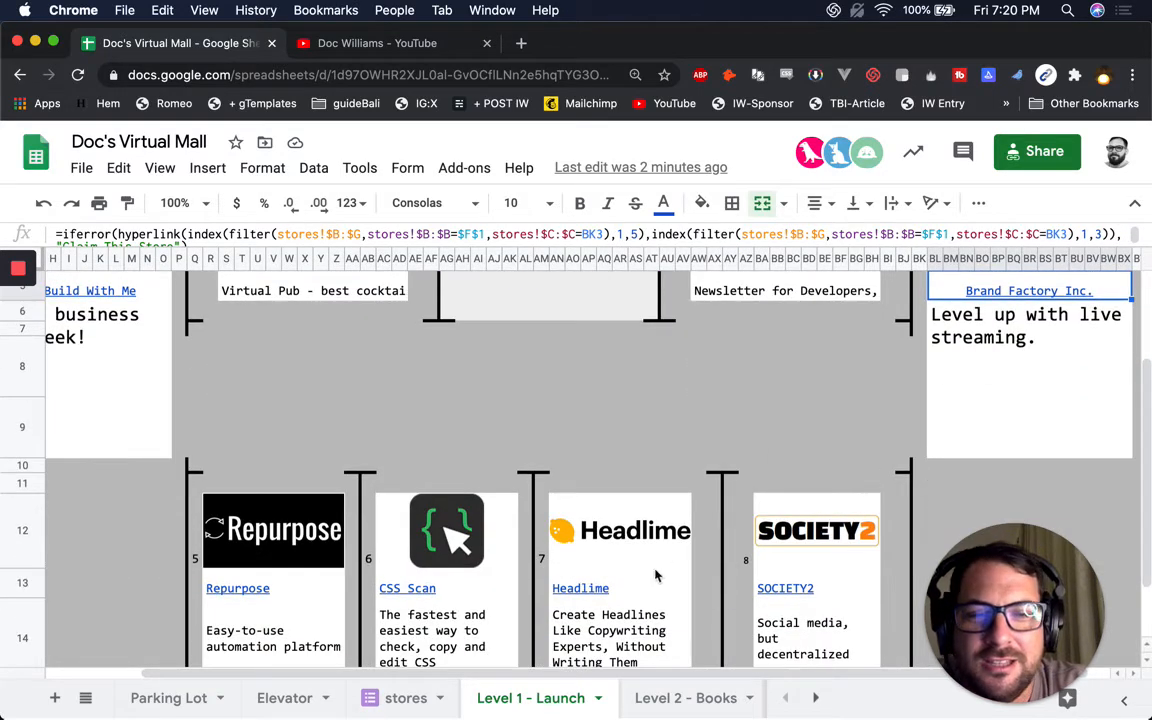
mouse_move(404, 596)
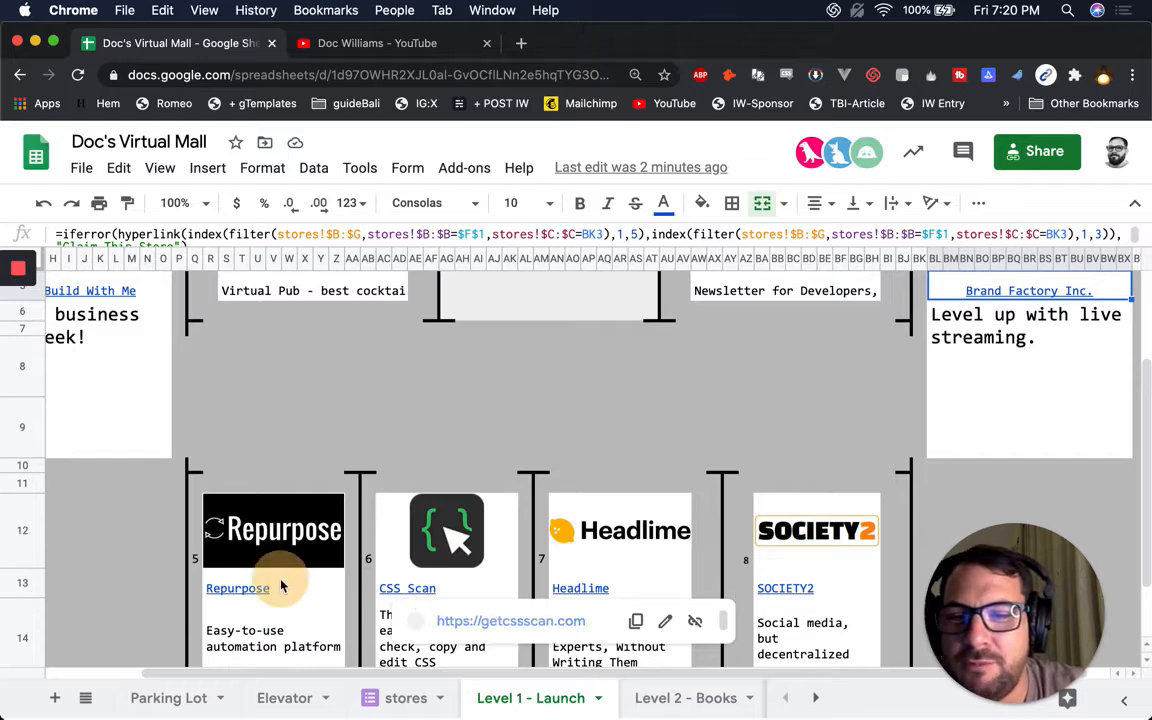
left_click(831, 588)
scroll(831, 588, "down", 1)
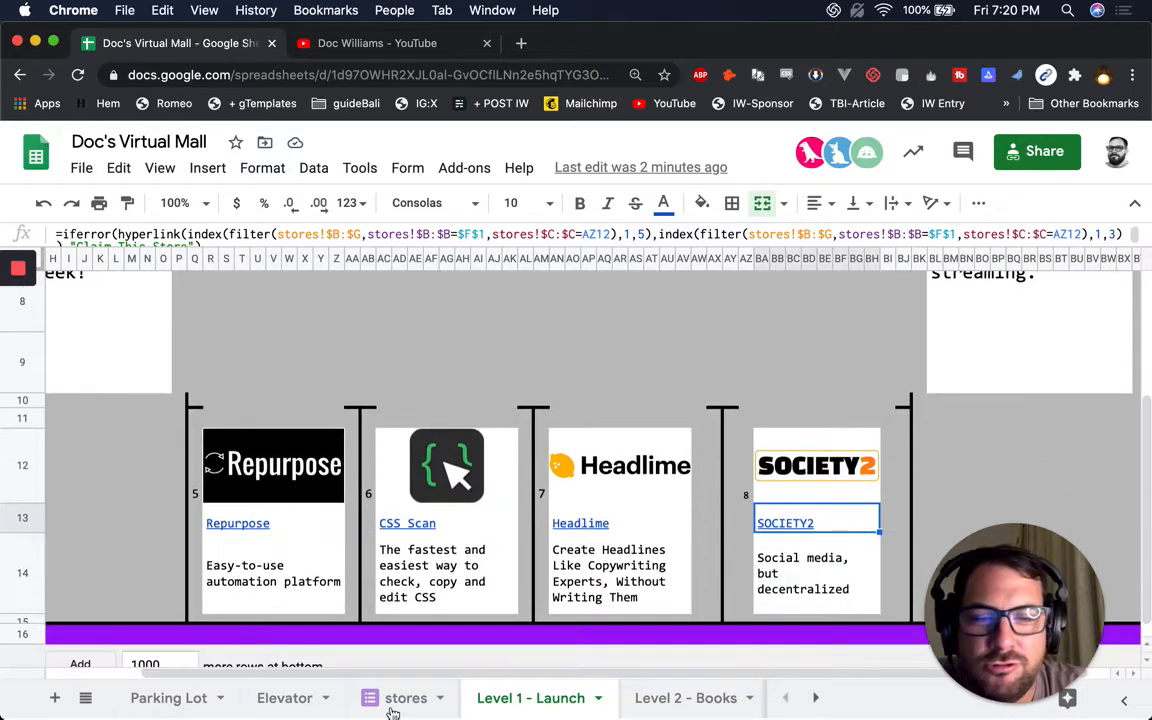
scroll(668, 411, "up", 1)
scroll(668, 411, "up", 3)
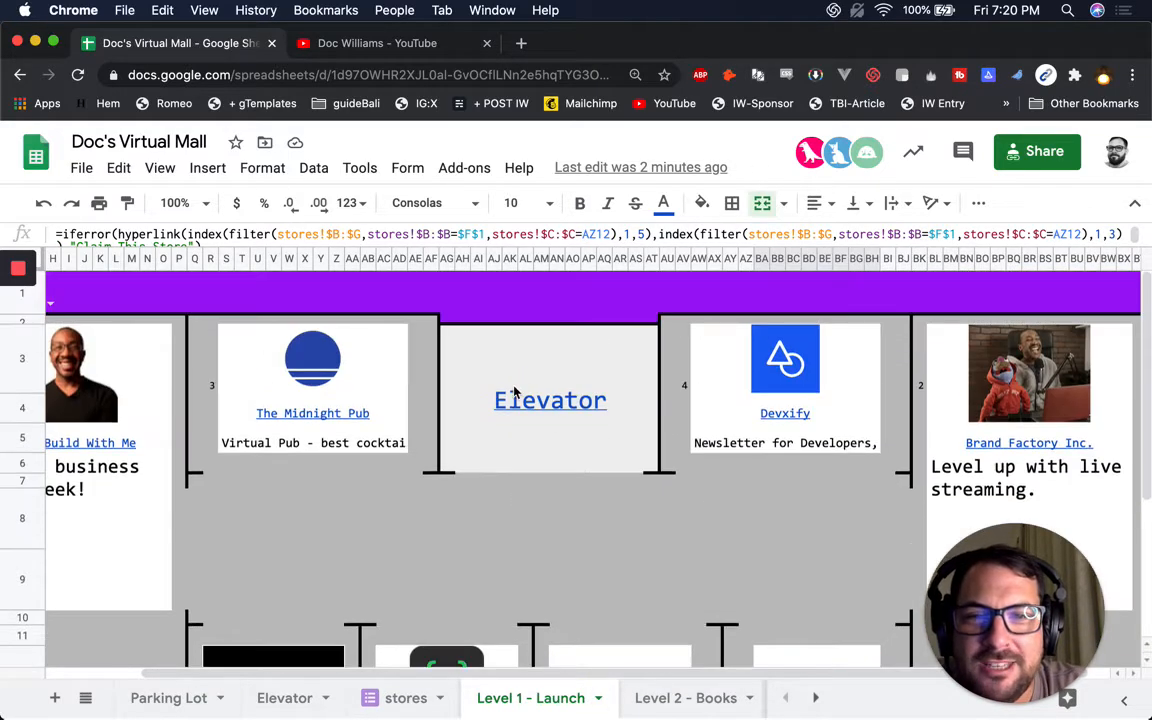
Return to the Elevator sheet through the level's link and open Level 2 - Books.
left_click(515, 400)
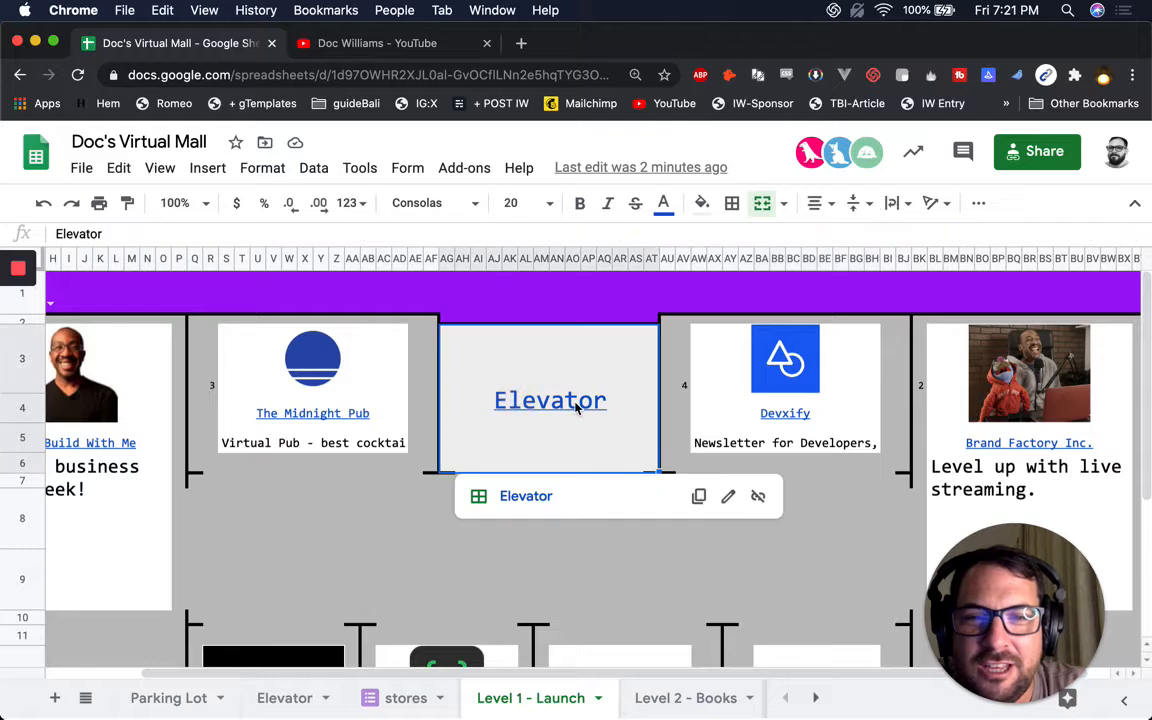
left_click(525, 496)
left_click(356, 340)
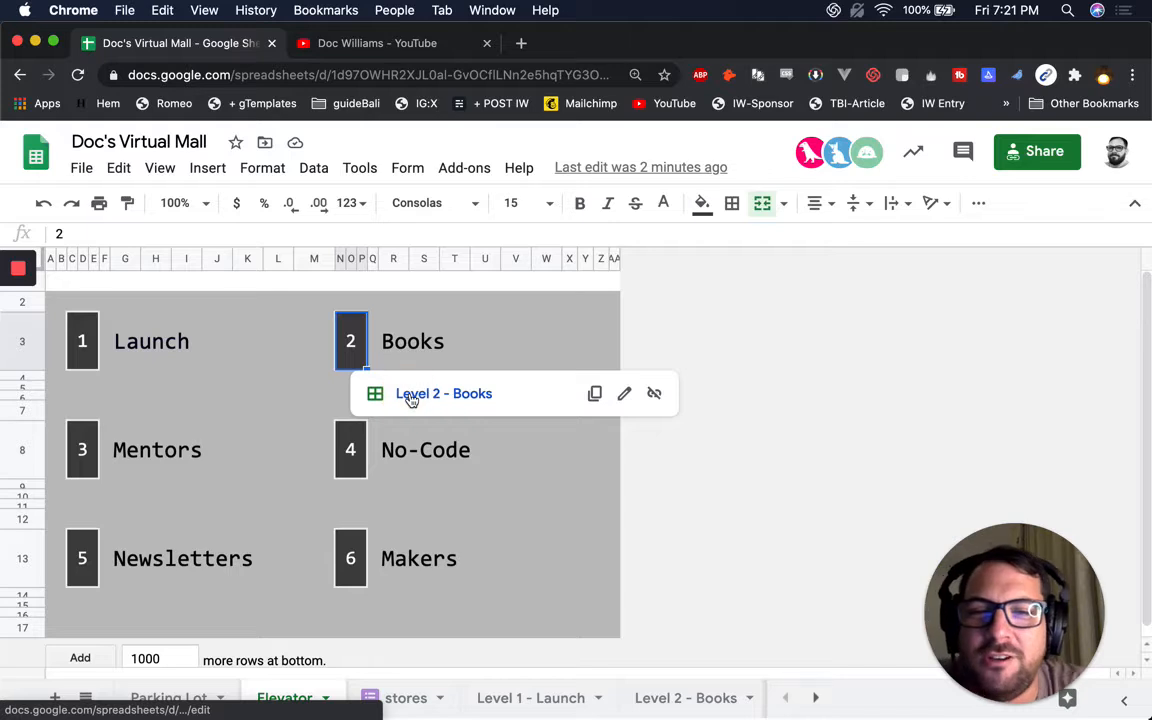
left_click(412, 396)
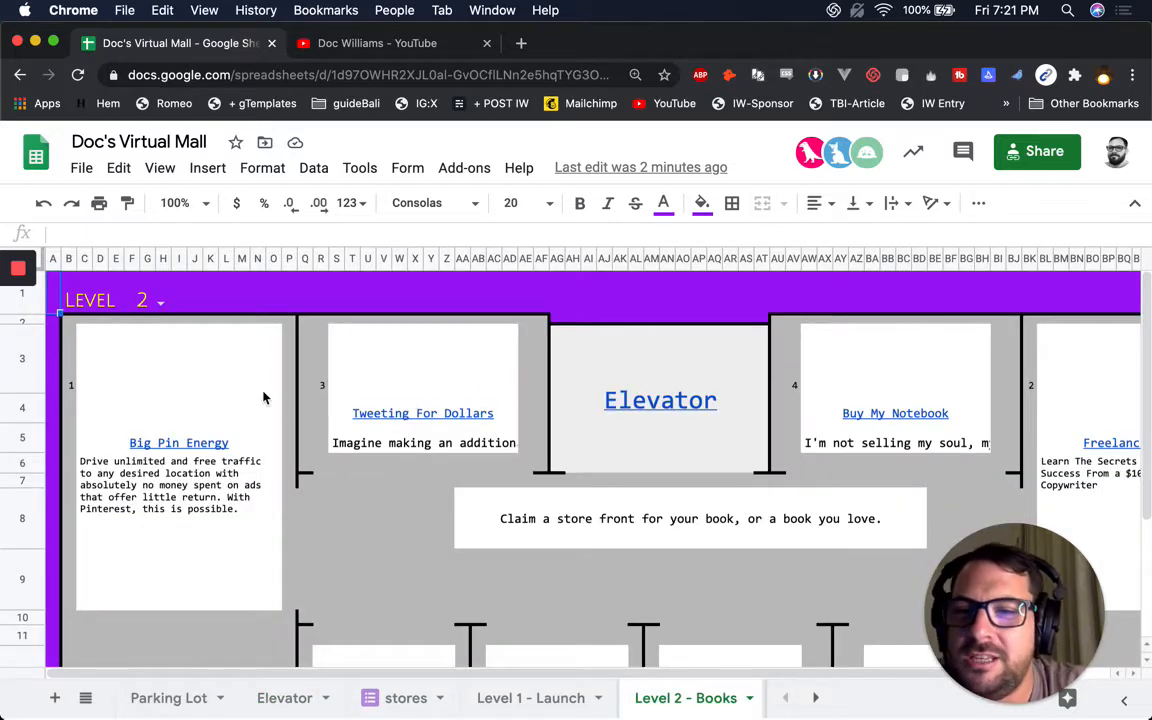
Examine the claimed and unclaimed storefronts on Level 2 - Books, ending on the Baron Fig store image.
mouse_move(400, 412)
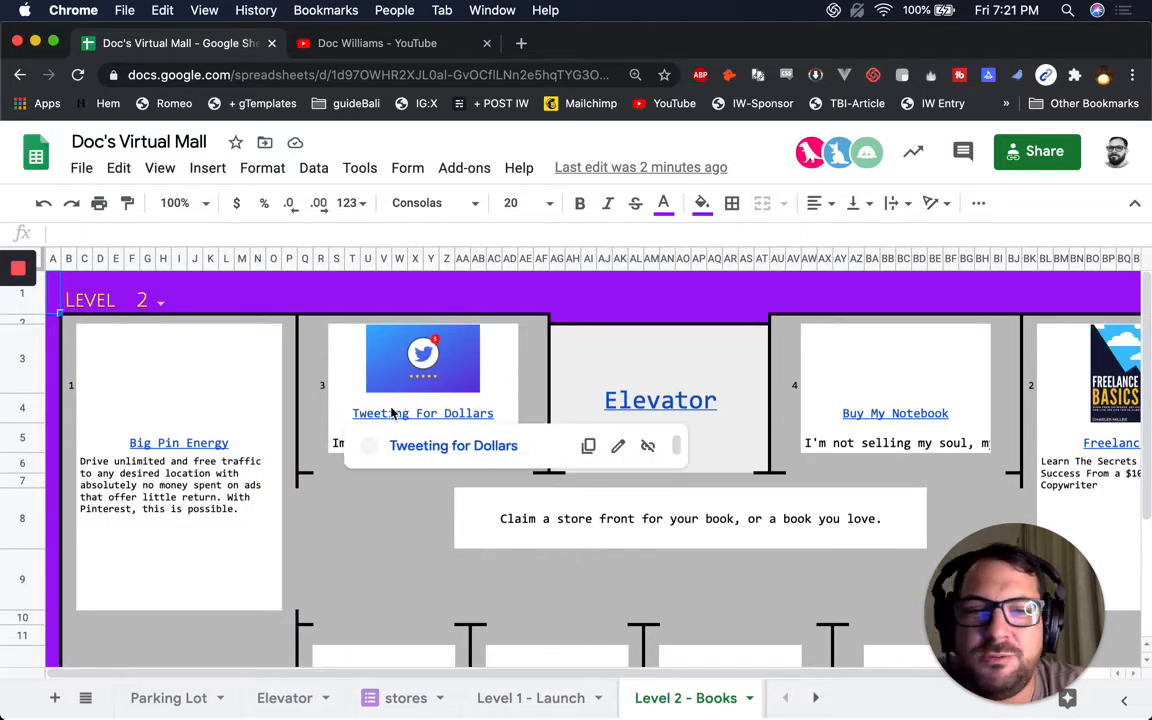
scroll(501, 386, "right", 2)
scroll(512, 380, "left", 2)
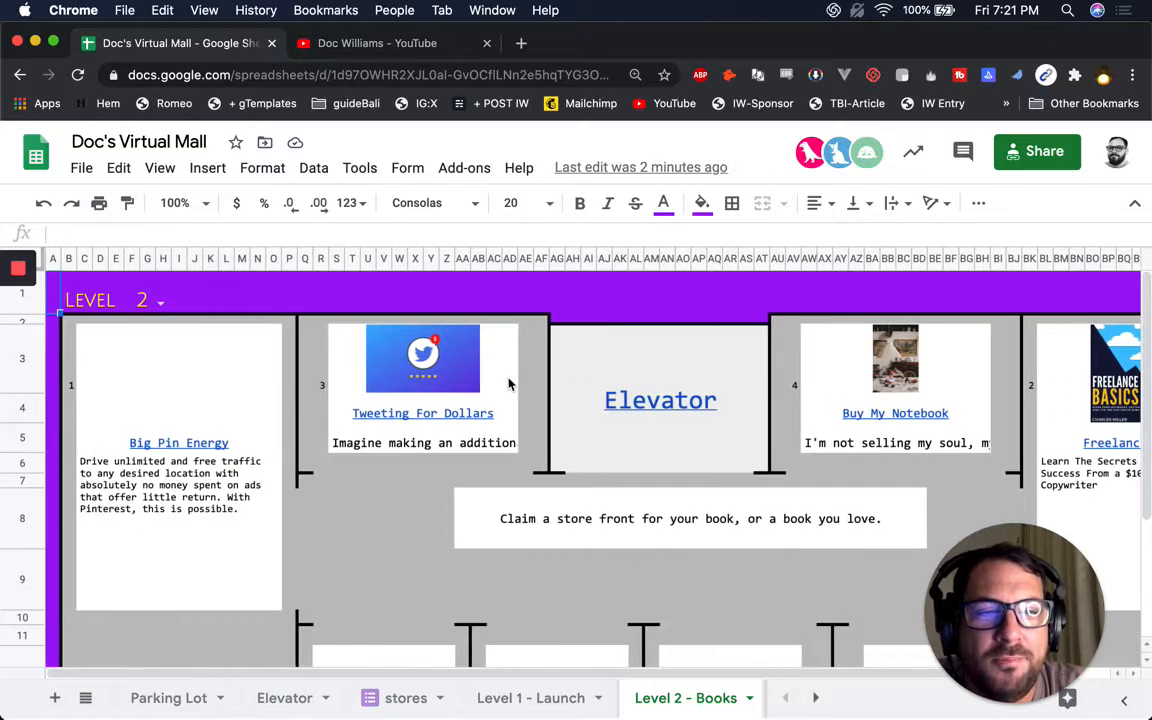
scroll(507, 443, "down", 4)
left_click(391, 505)
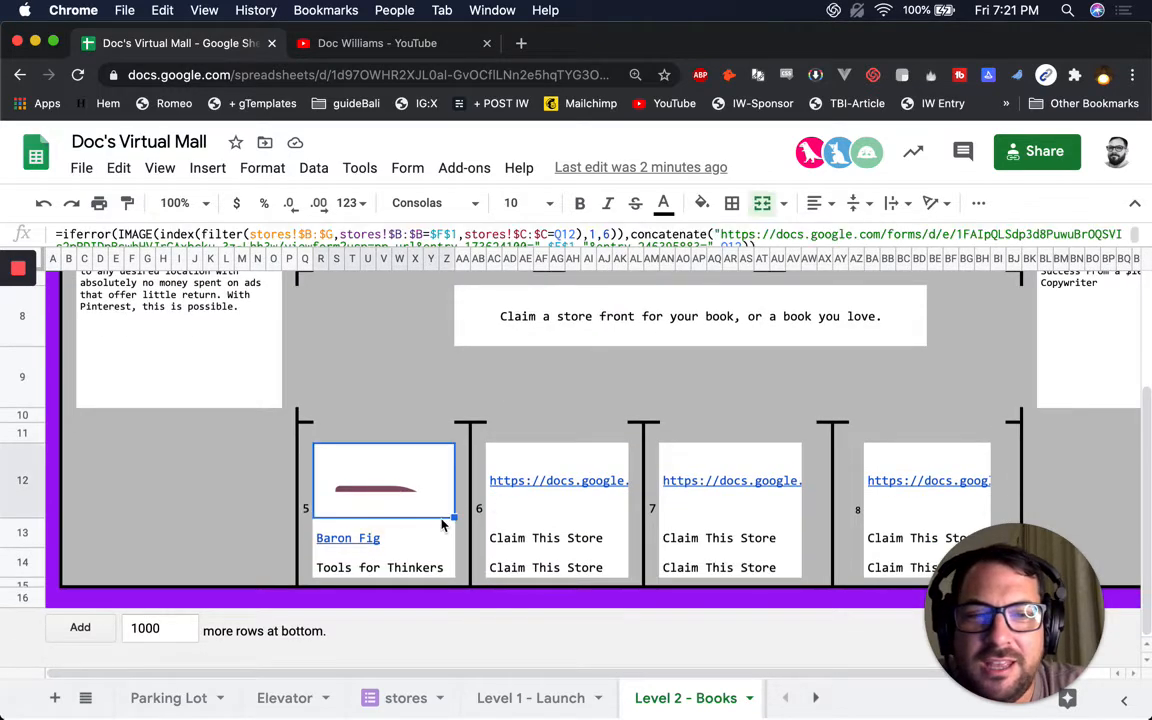
Open the claim form for store 6 on Level 2 and review its Name, Description, URL and Image fields.
mouse_move(505, 482)
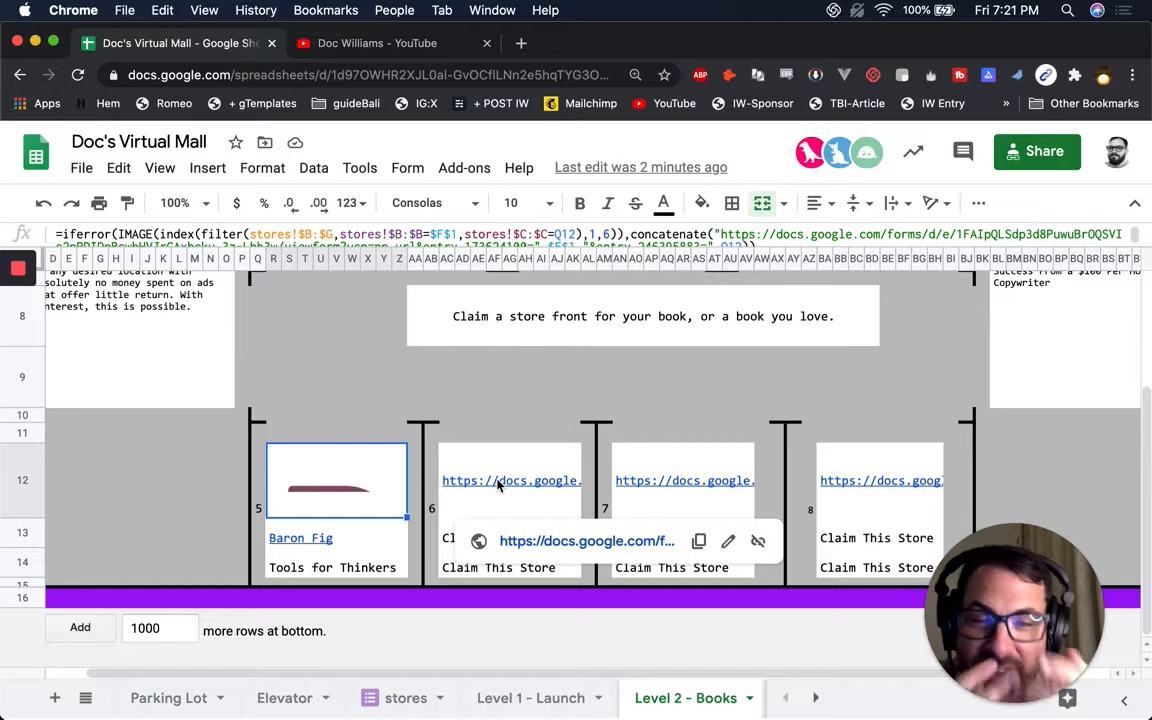
left_click(571, 543)
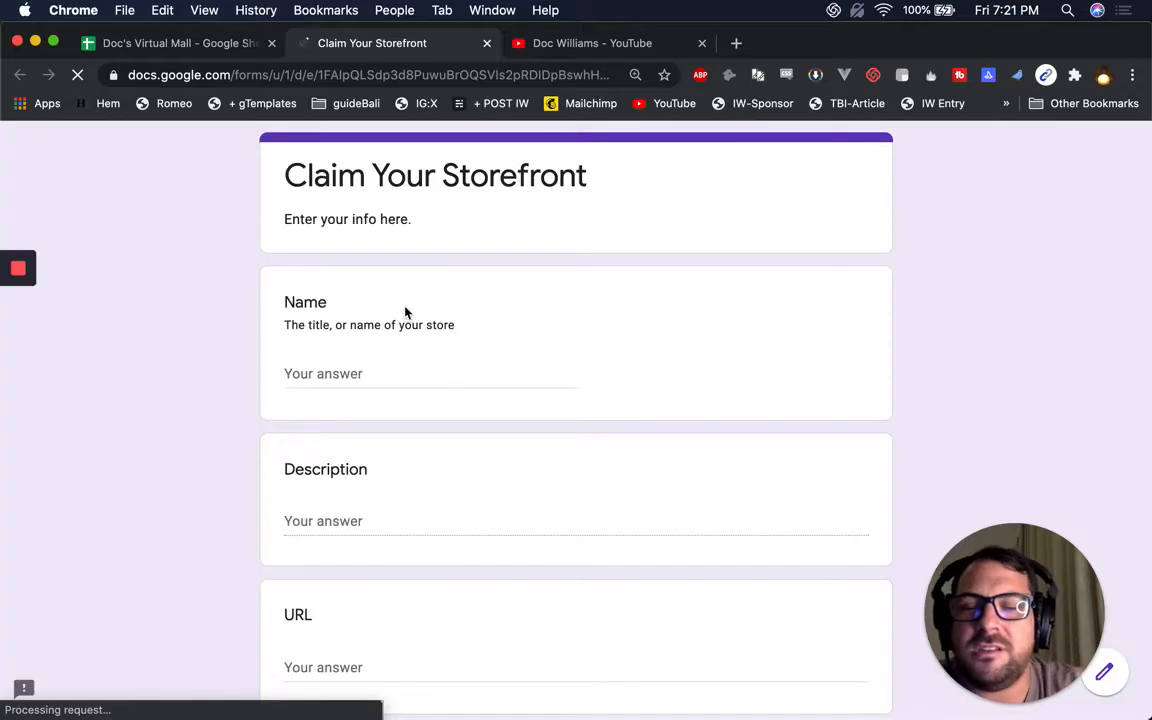
left_click(340, 372)
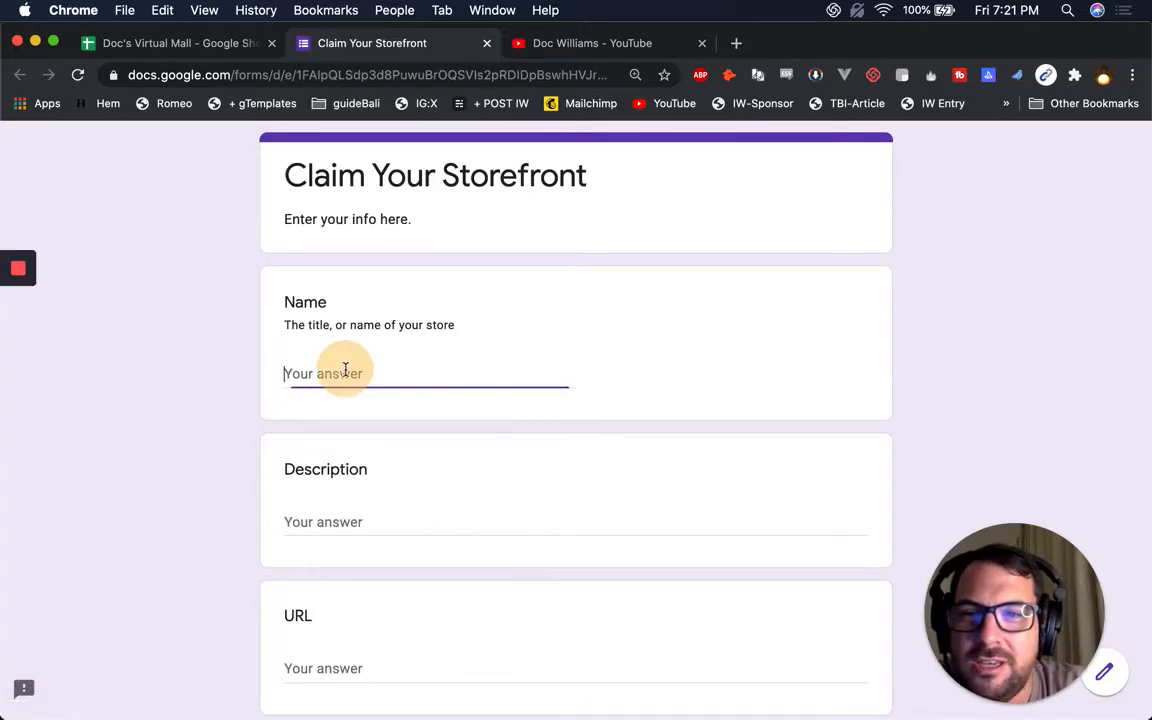
scroll(345, 370, "down", 2)
scroll(340, 364, "down", 2)
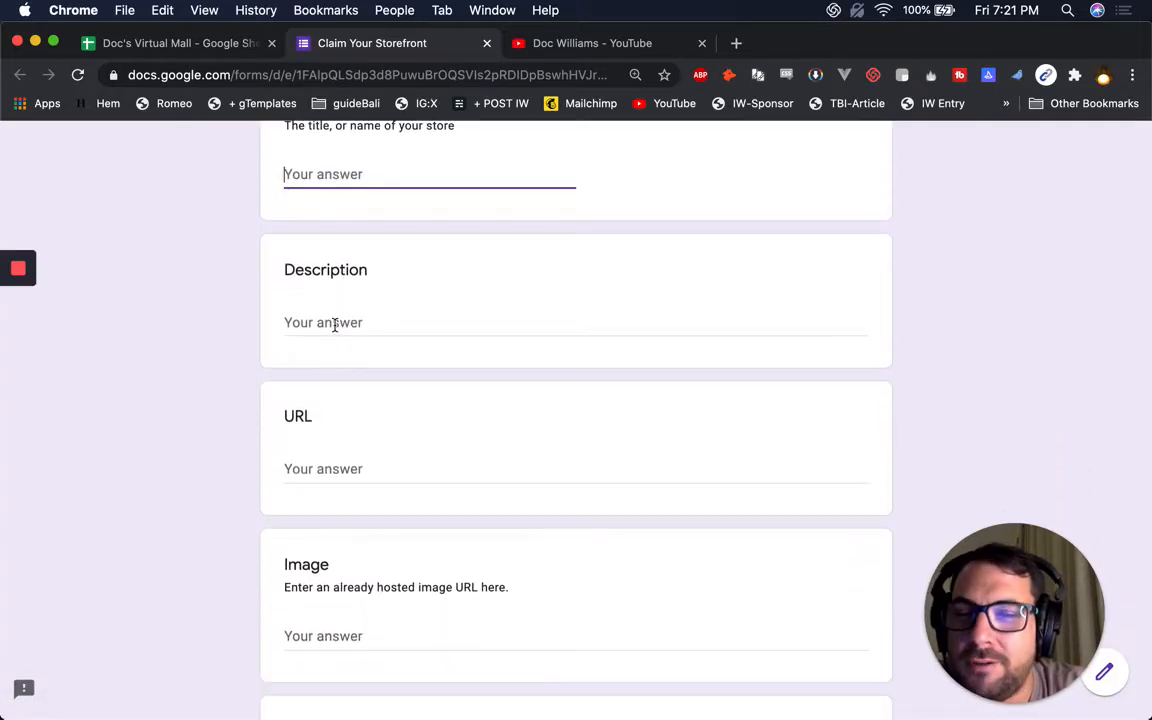
left_click(334, 323)
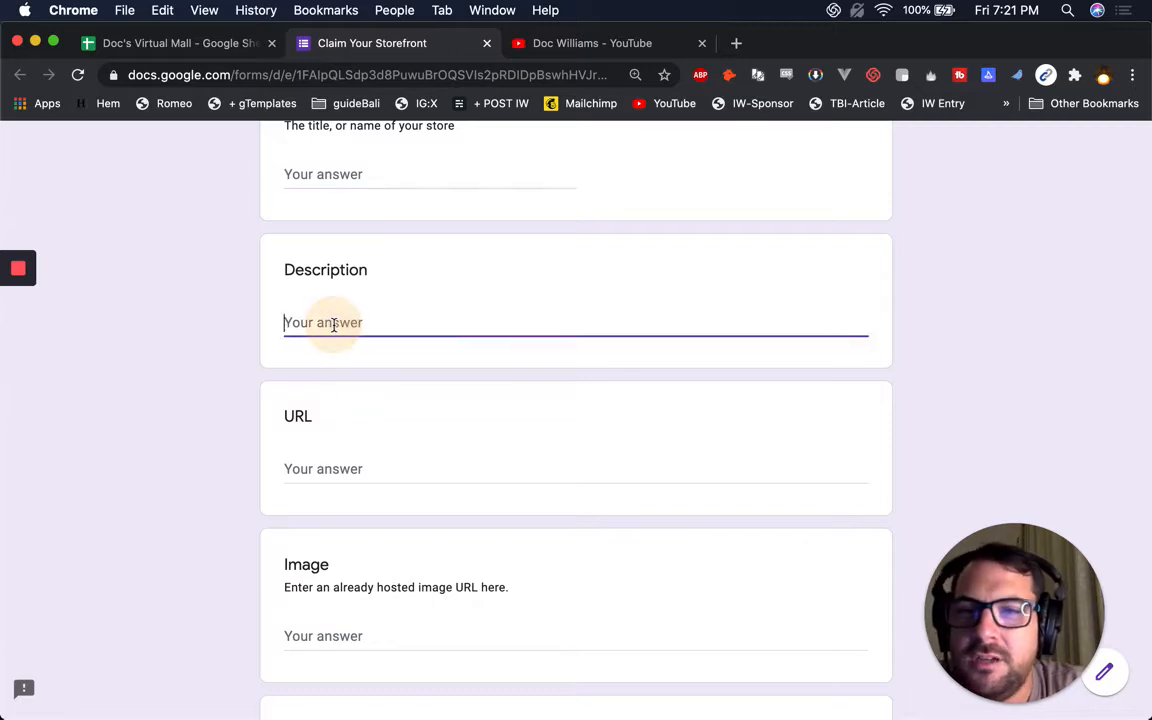
left_click(333, 470)
scroll(332, 472, "down", 4)
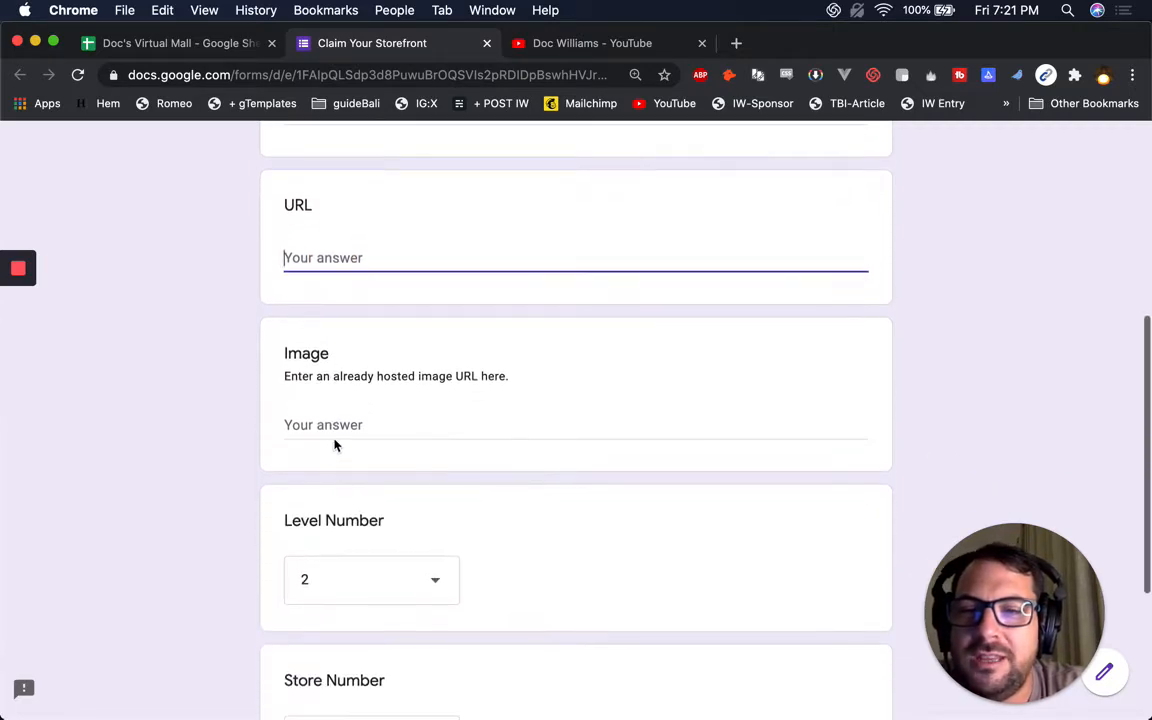
left_click(343, 416)
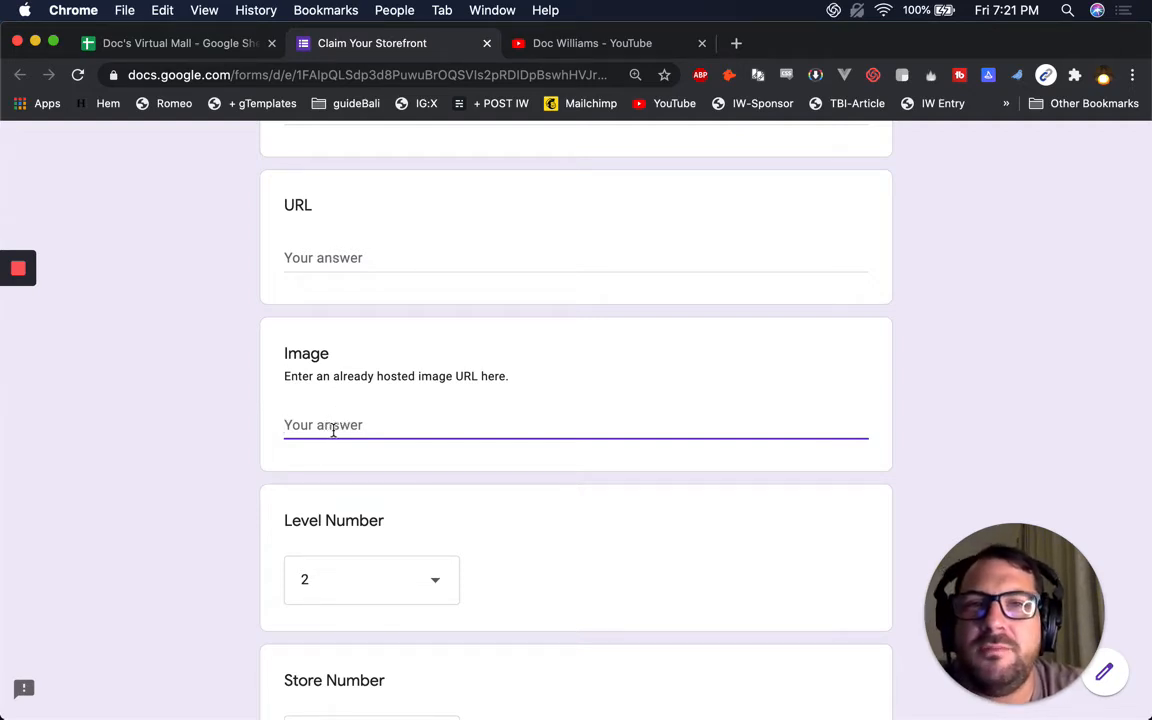
Revisit the Level 2 storefronts, then review the form's Level Number and Store Number fields, leaving the form open.
left_click(214, 52)
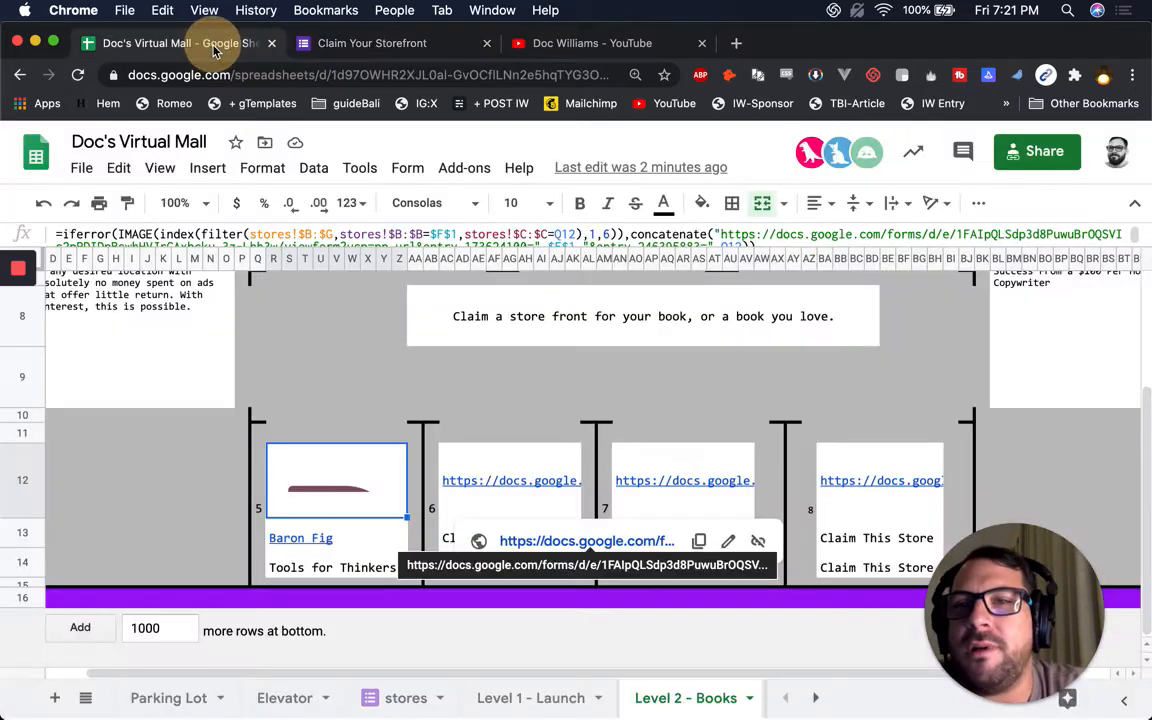
left_click(372, 43)
scroll(442, 417, "down", 5)
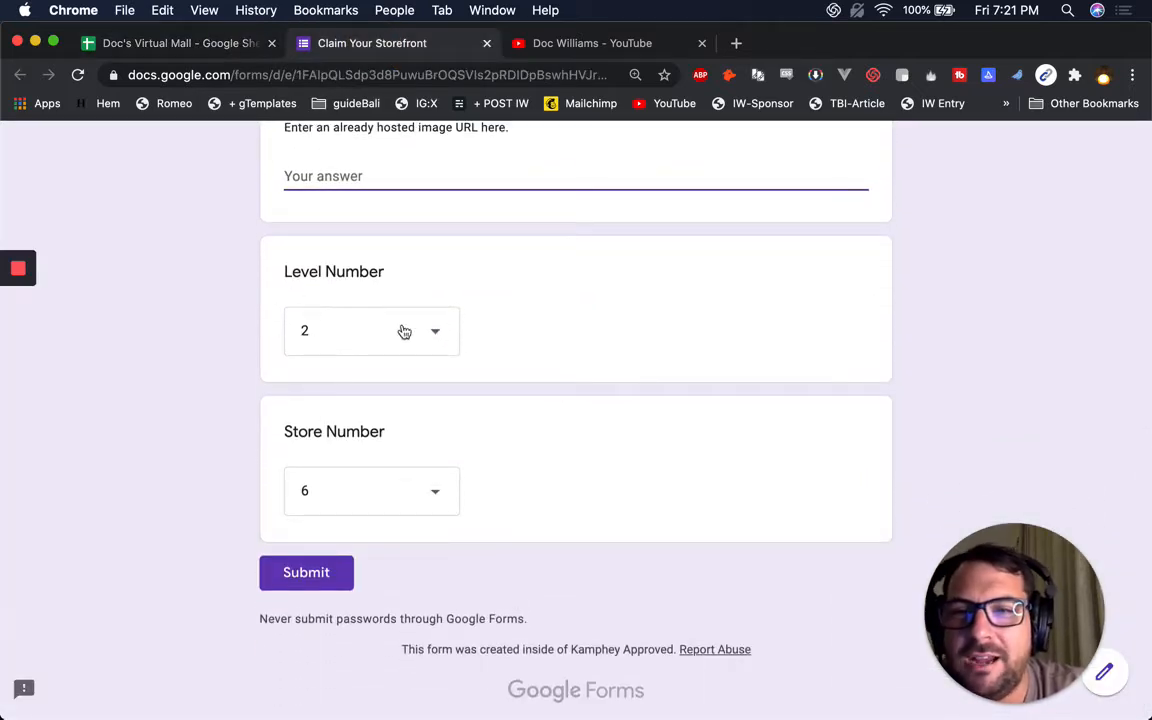
left_click(487, 45)
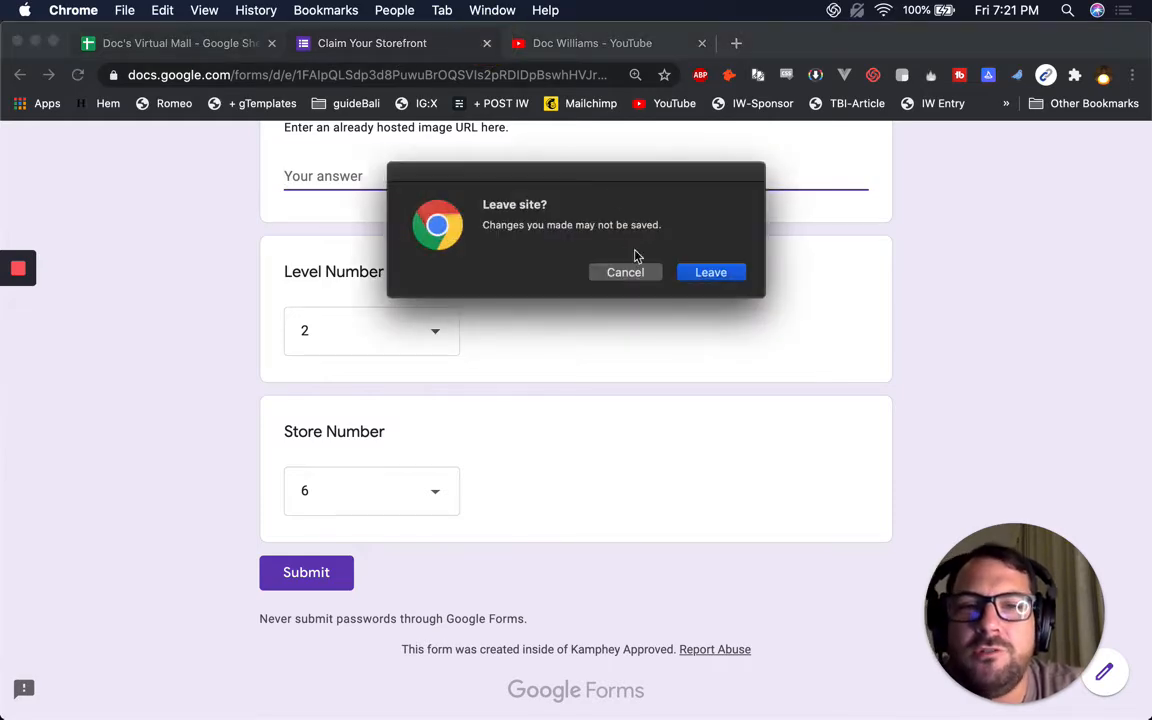
left_click(628, 270)
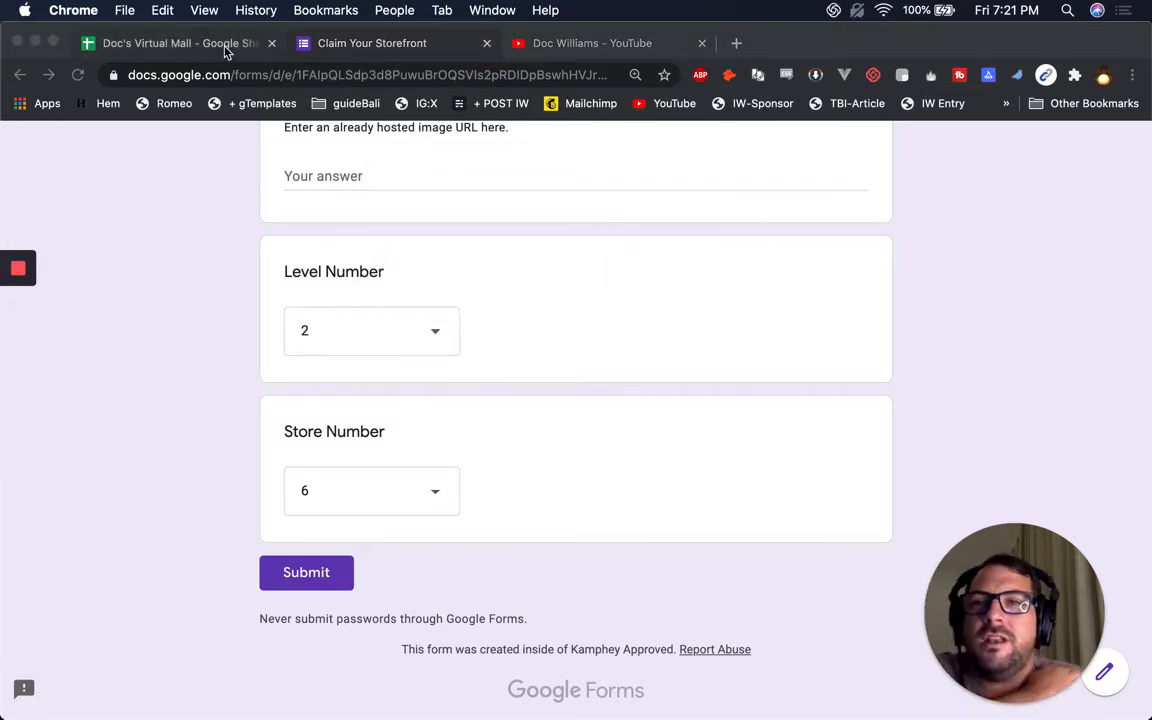
Switch back to the mall spreadsheet and open the Level 3 - Mentors sheet.
left_click(224, 46)
scroll(620, 700, "right", 2)
left_click(545, 698)
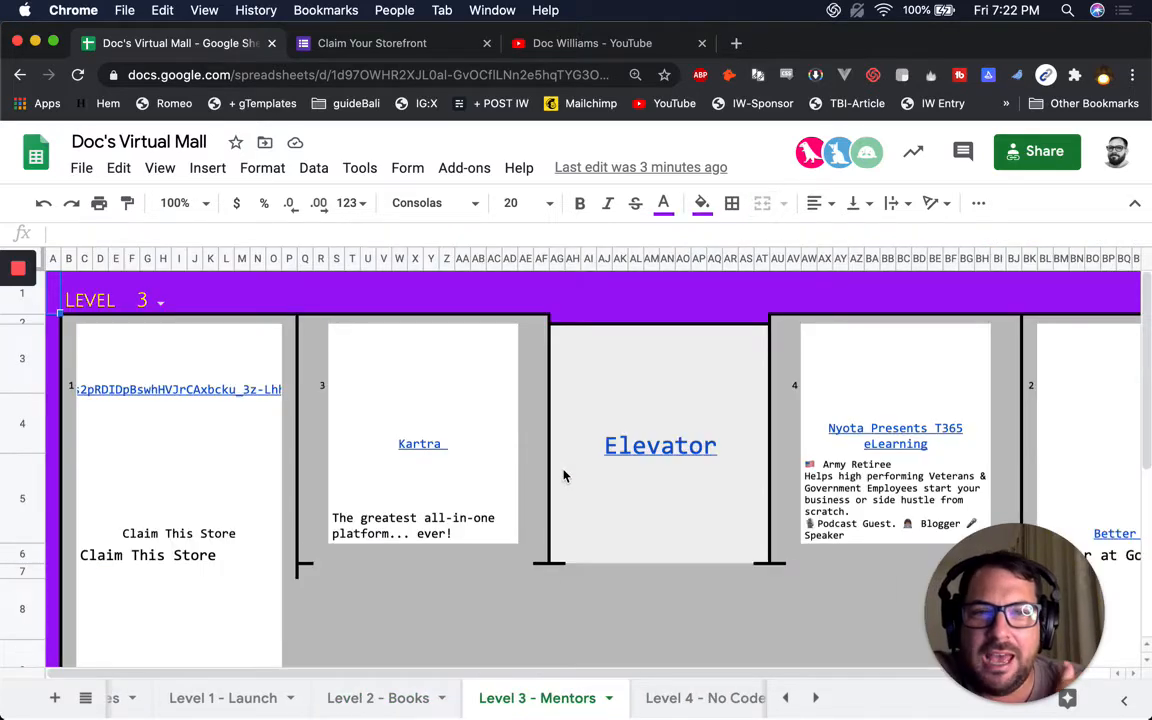
Examine the storefronts on Level 3 - Mentors, including Better Sheets, store 4 and Subconscious Self.
left_click(563, 476)
scroll(563, 473, "right", 3)
scroll(563, 473, "down", 3)
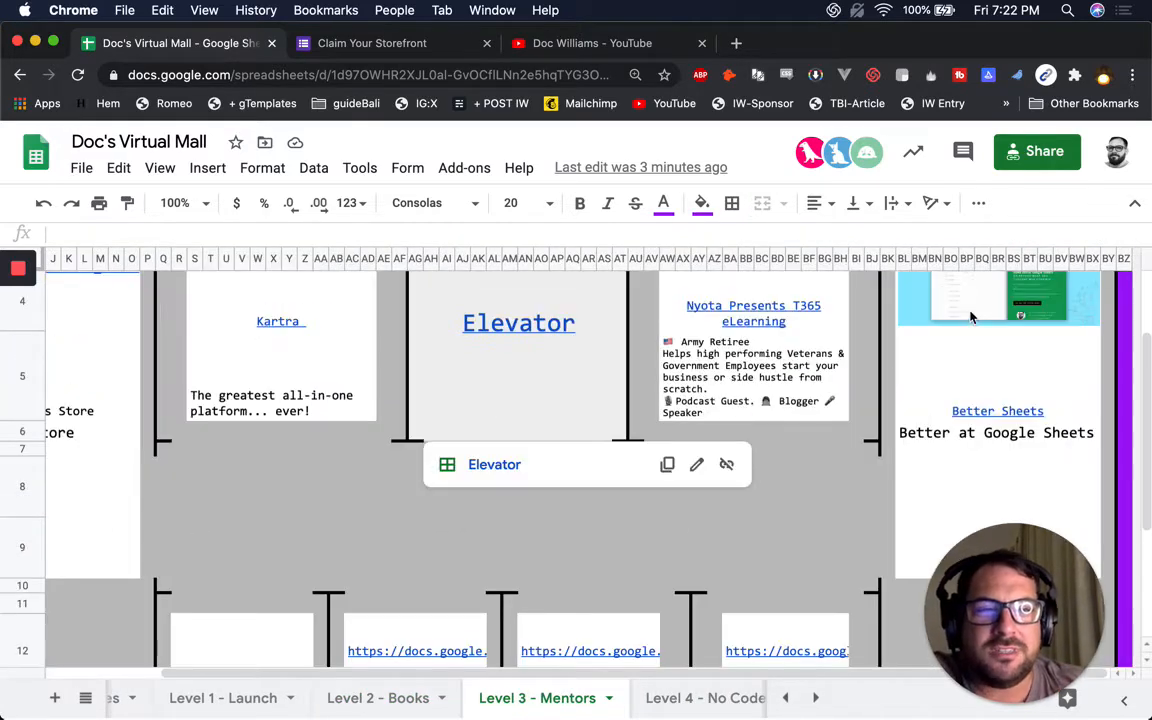
scroll(970, 318, "up", 2)
left_click(1003, 375)
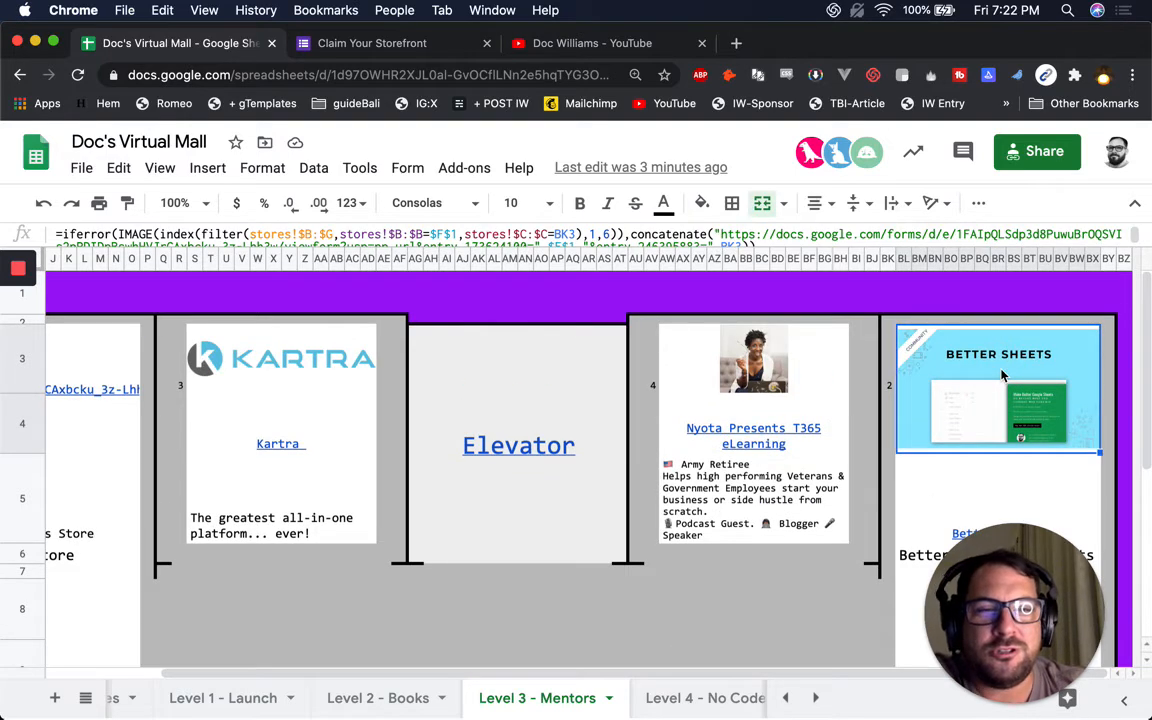
scroll(904, 397, "down", 2)
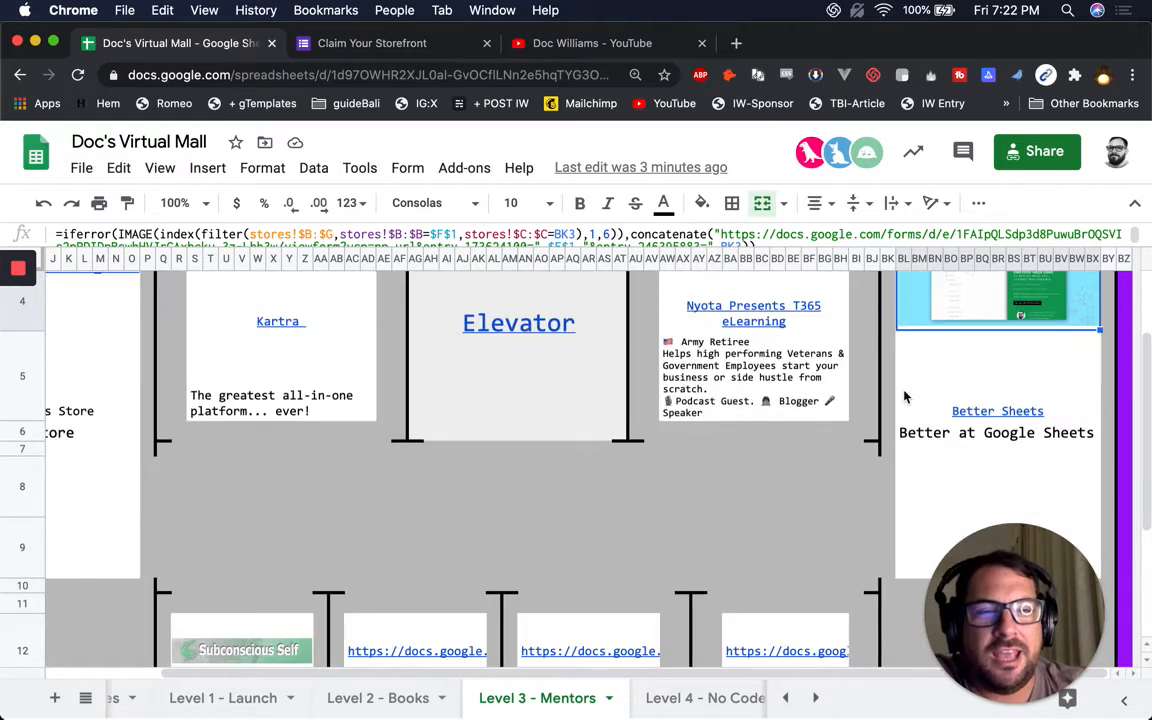
scroll(904, 397, "up", 1)
mouse_move(760, 346)
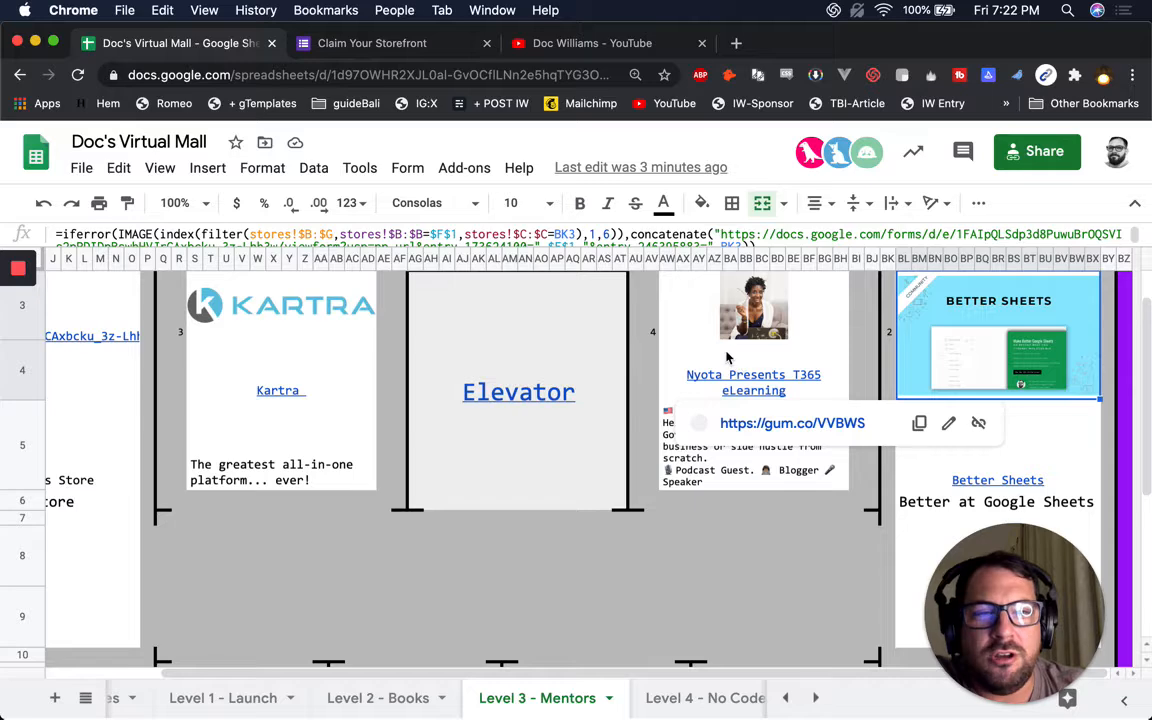
left_click(728, 360)
scroll(728, 360, "down", 5)
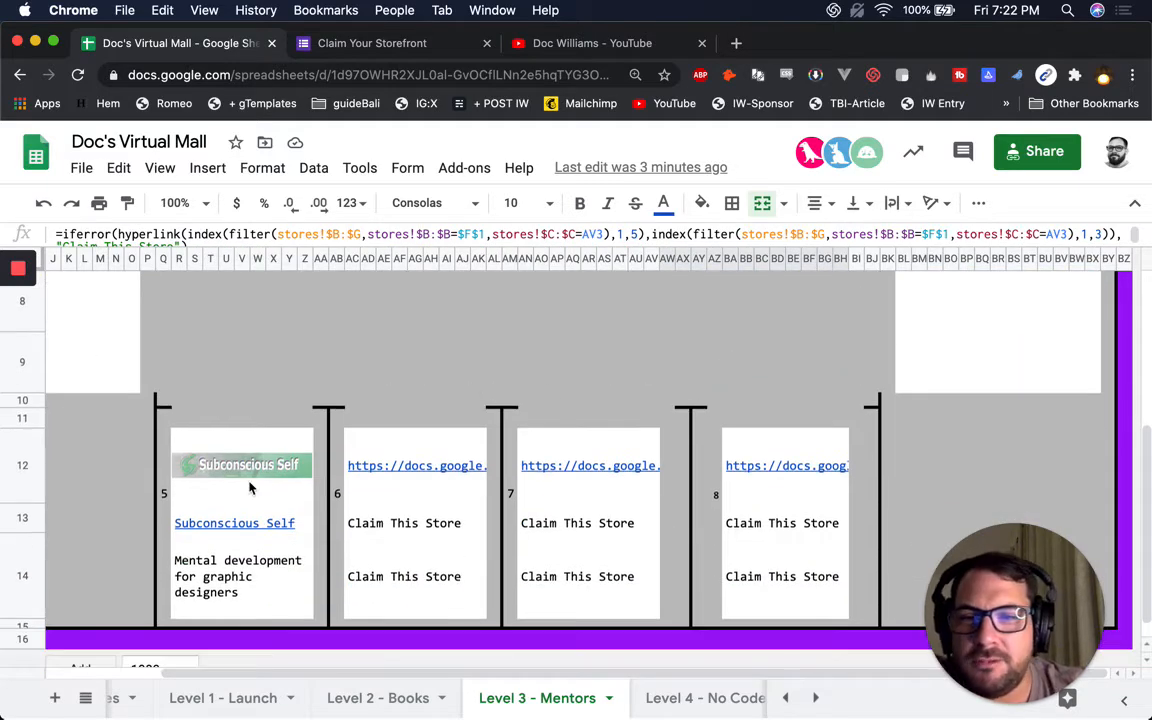
left_click(250, 488)
Open the Level 5 - Newsletters sheet from Level 3 - Mentors.
scroll(600, 698, "right", 5)
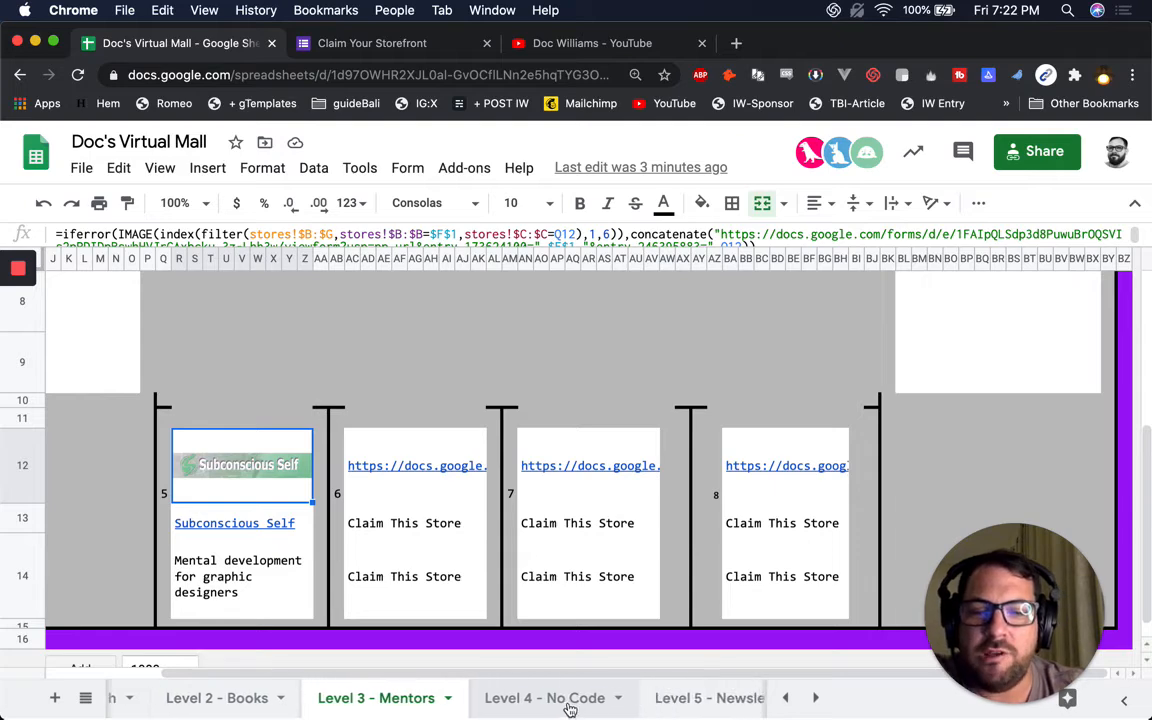
scroll(568, 698, "right", 3)
left_click(505, 698)
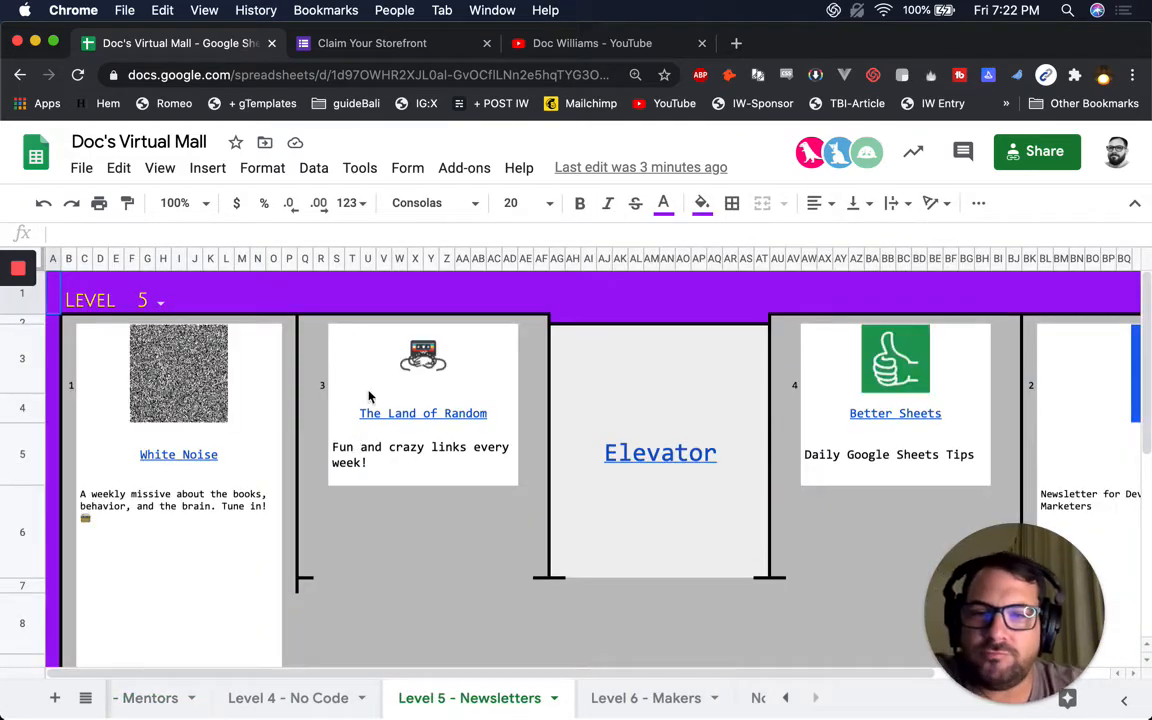
Examine the Level 5 newsletter storefronts, including The Land of Random, Devxify and the link preview for Better Sheets.
right_click(421, 380)
left_click(340, 345)
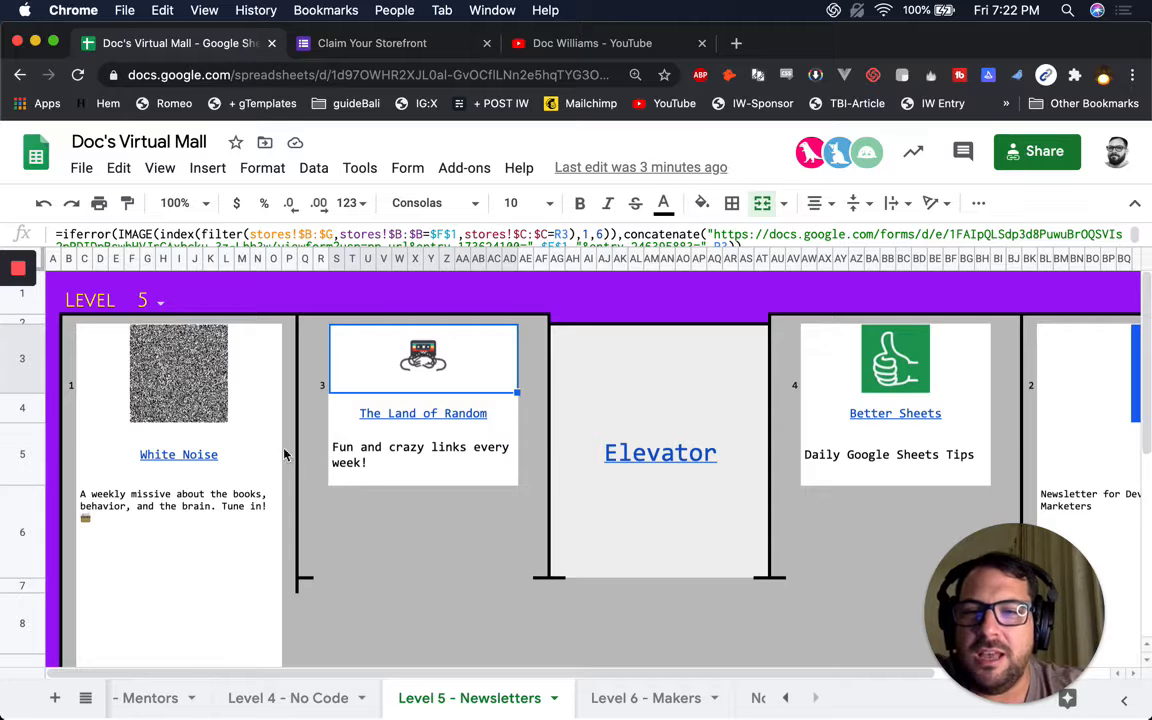
scroll(413, 490, "down", 1)
scroll(413, 490, "right", 3)
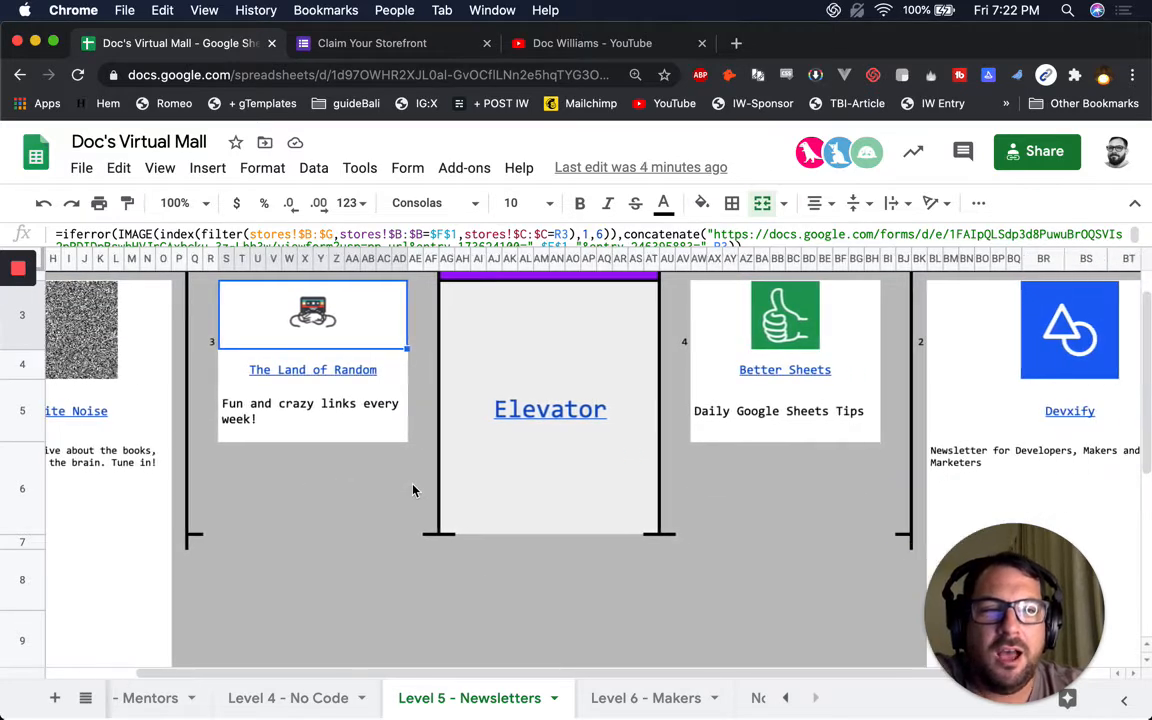
scroll(413, 490, "right", 2)
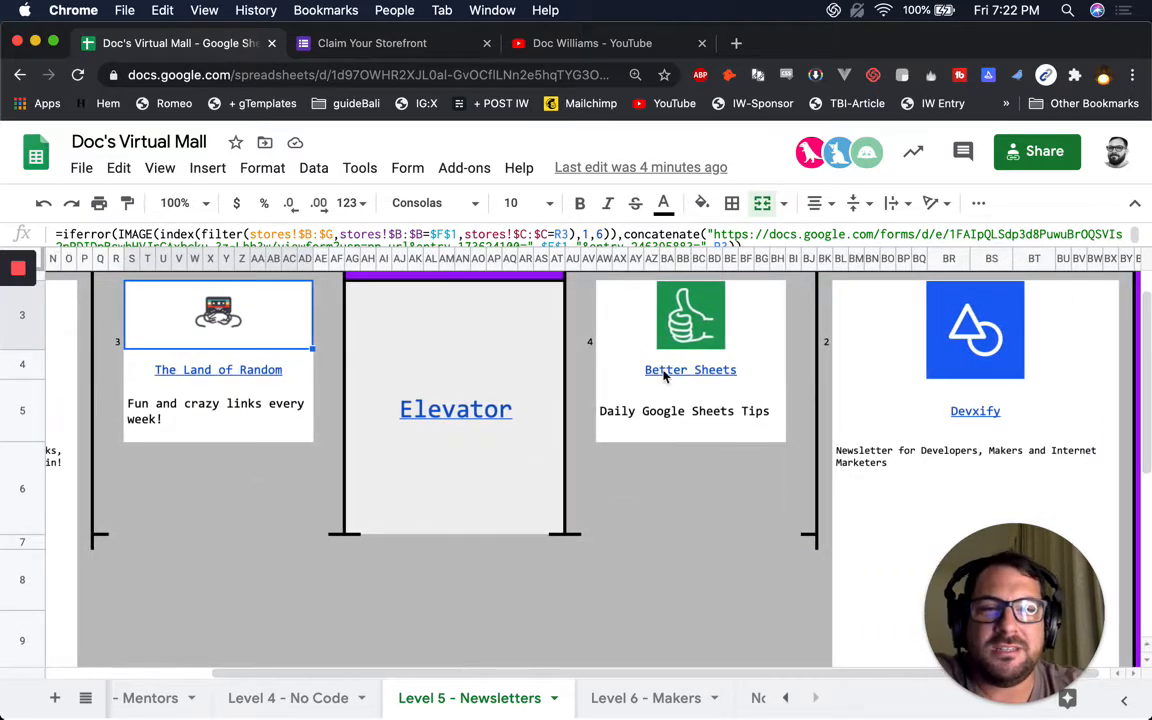
left_click(697, 378)
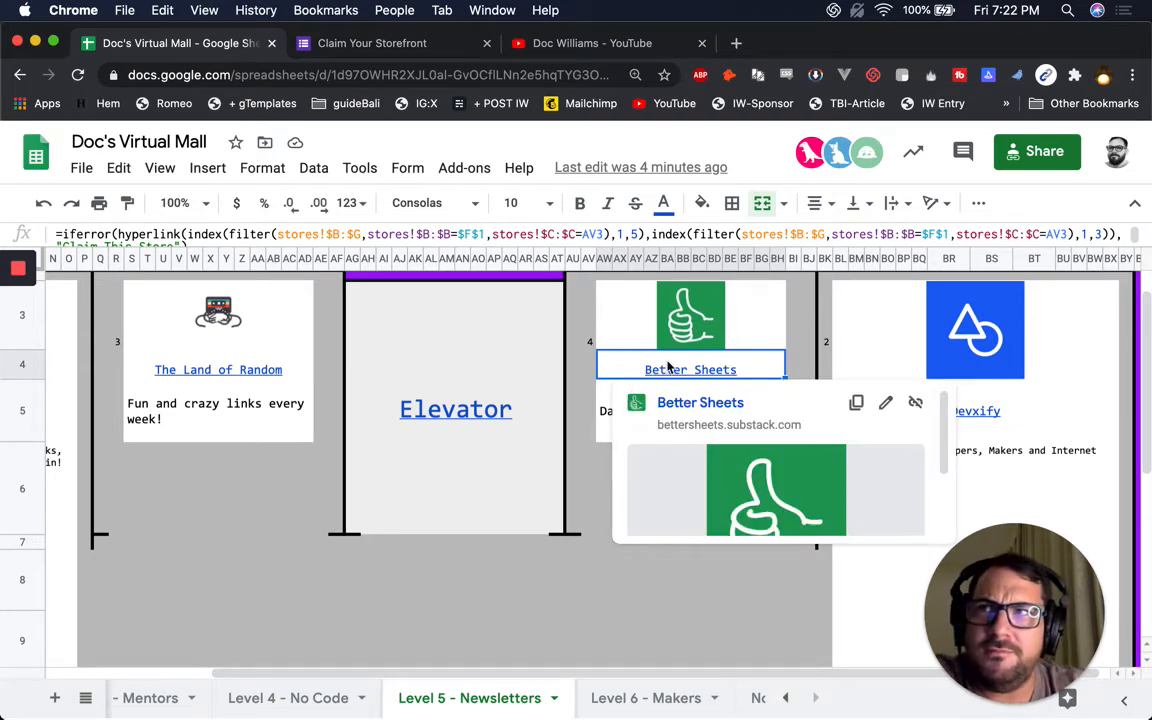
left_click(588, 484)
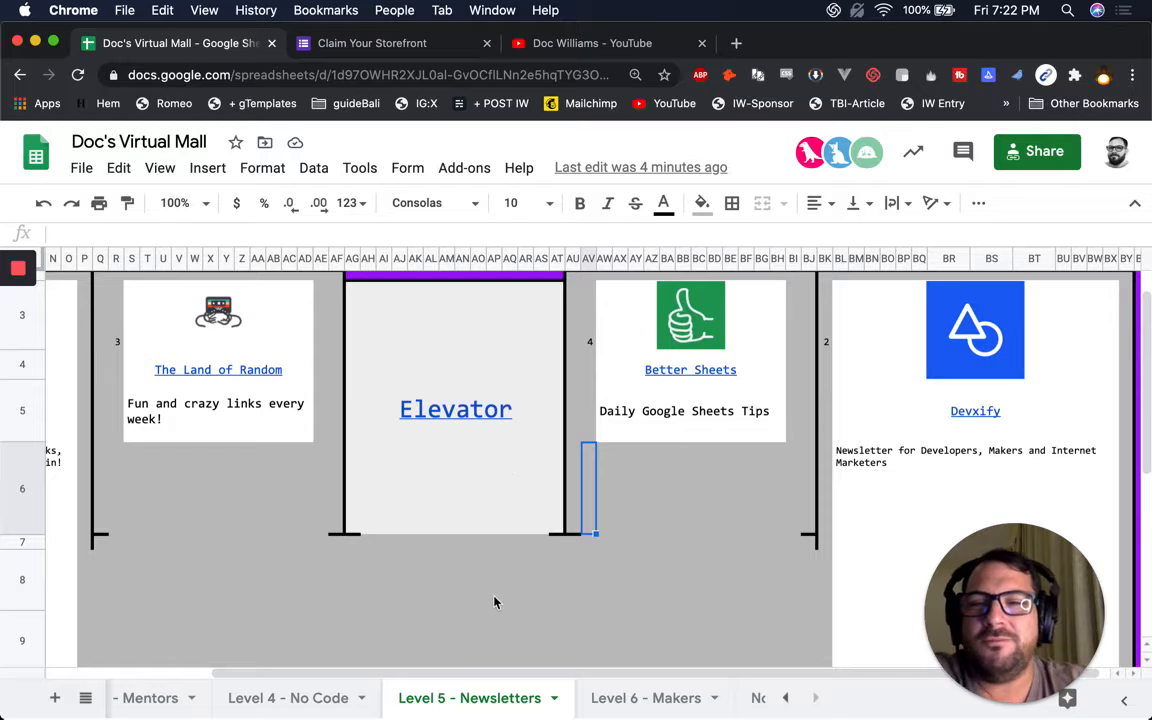
Close the Claim Your Storefront form, discarding its unsaved entry.
left_click(642, 703)
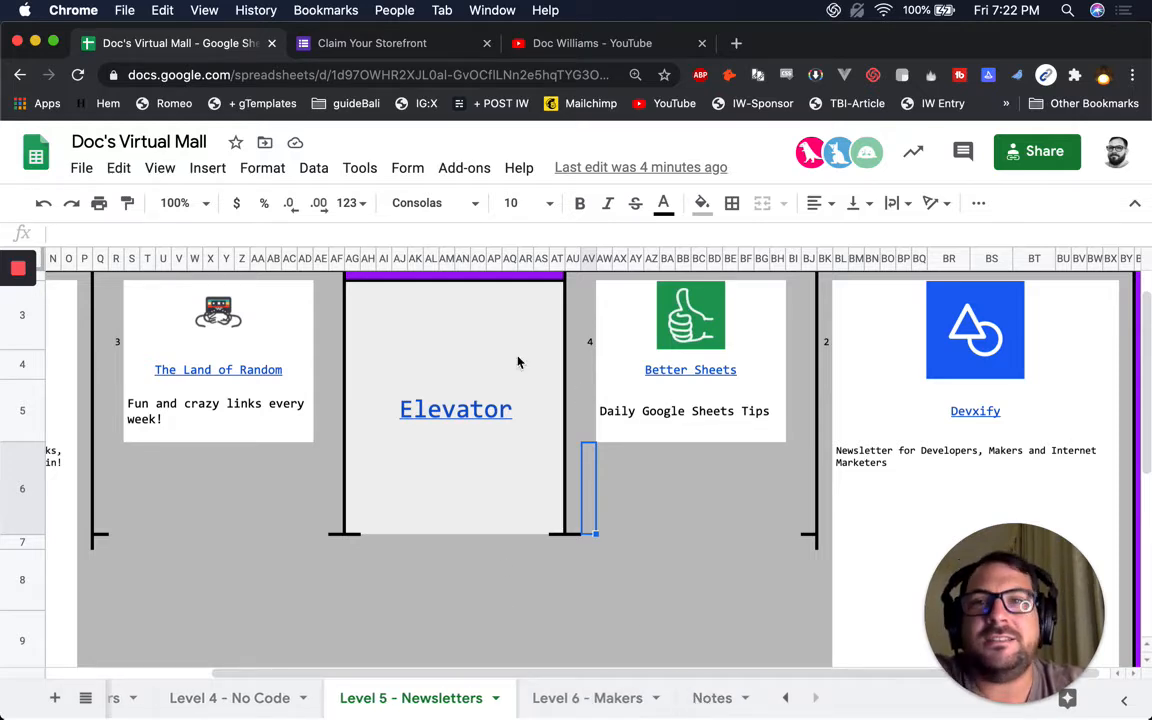
left_click(487, 43)
left_click(695, 274)
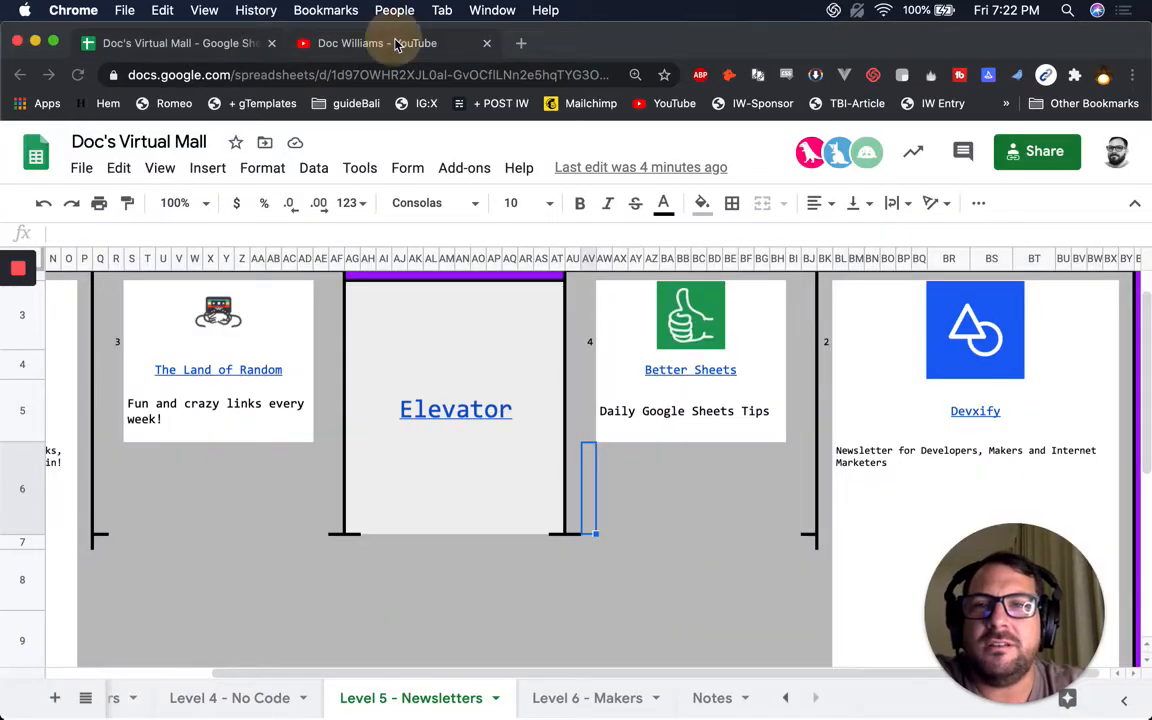
Switch to Doc's YouTube channel and browse its Build with Me and No Code videos.
left_click(398, 46)
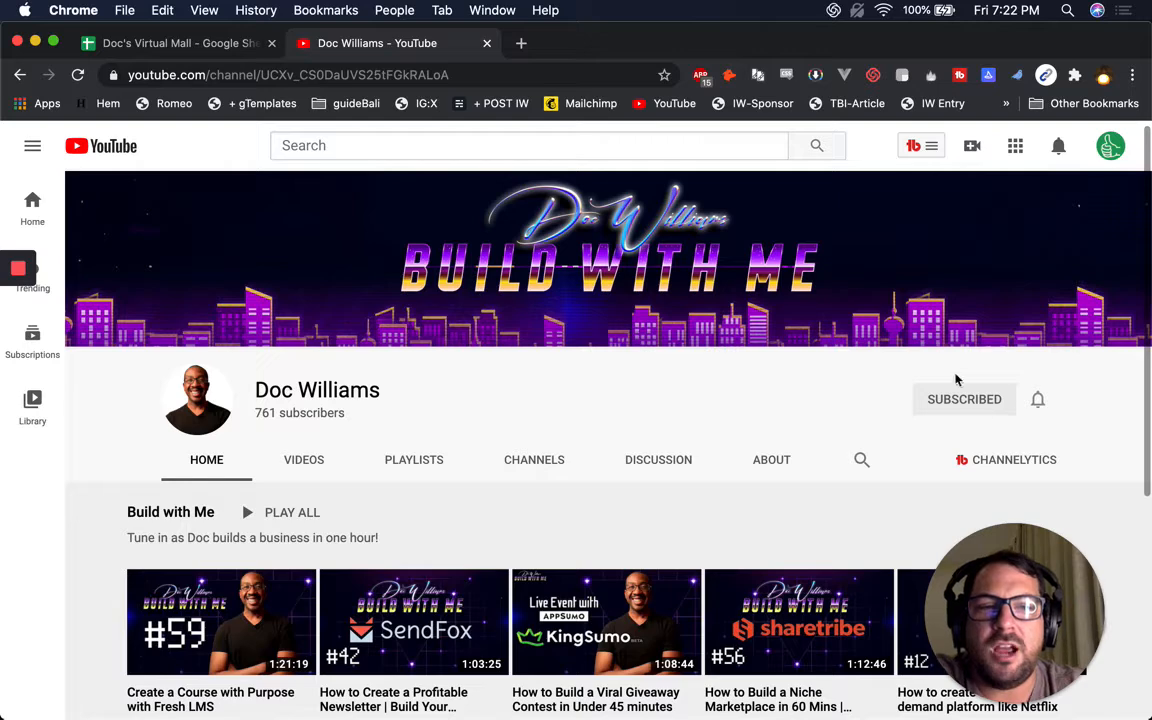
scroll(704, 395, "down", 3)
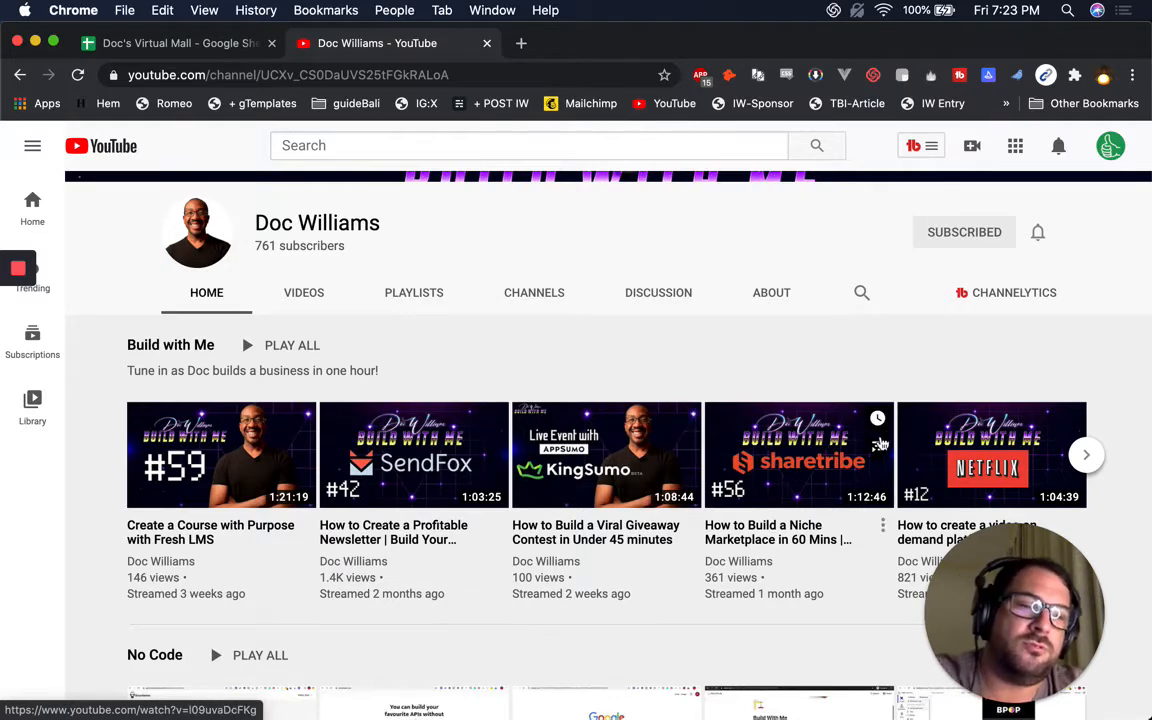
scroll(907, 457, "down", 2)
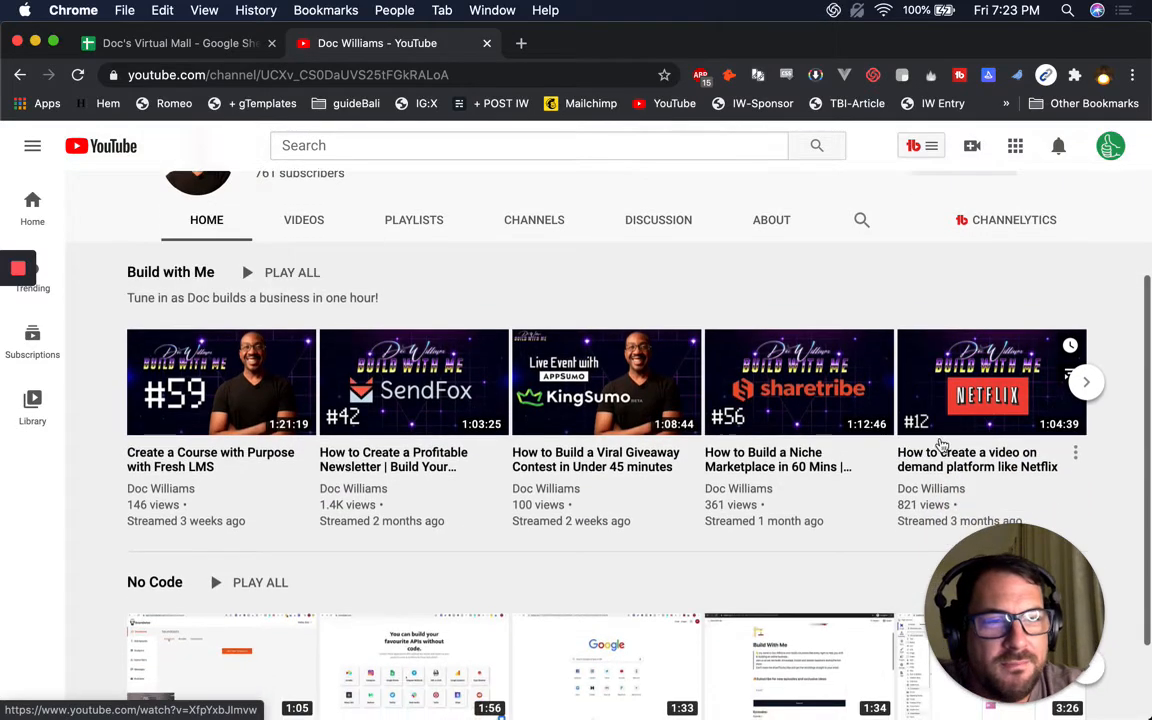
left_click(1087, 382)
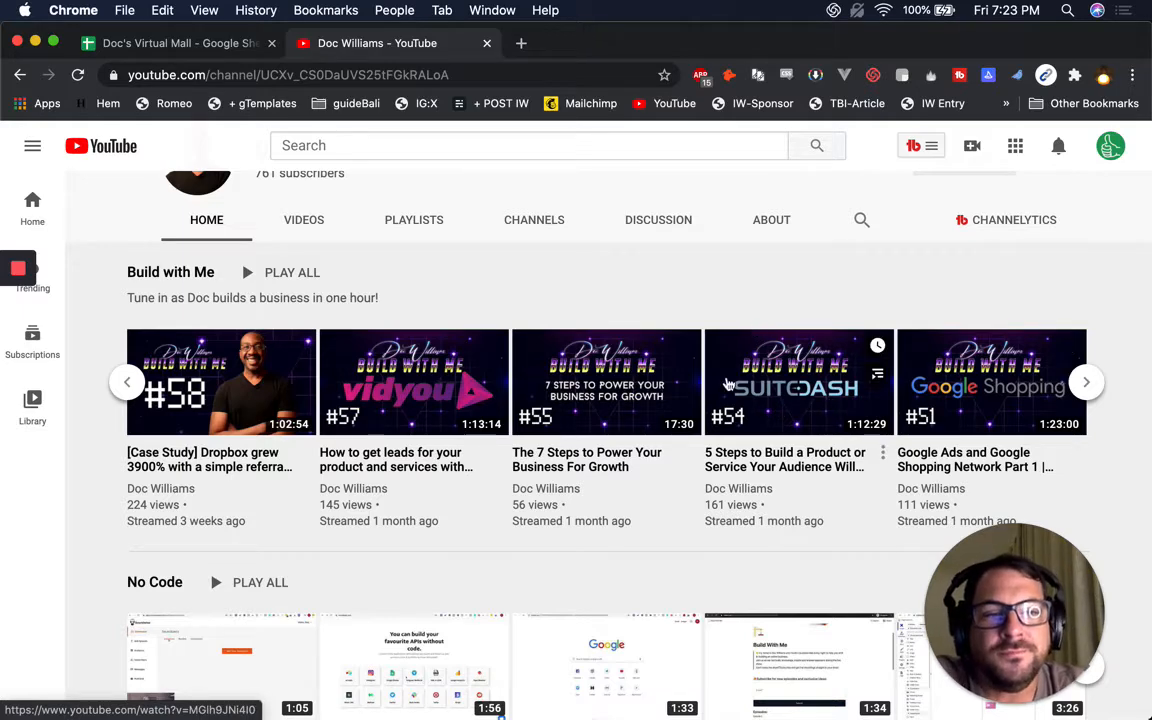
scroll(710, 400, "down", 2)
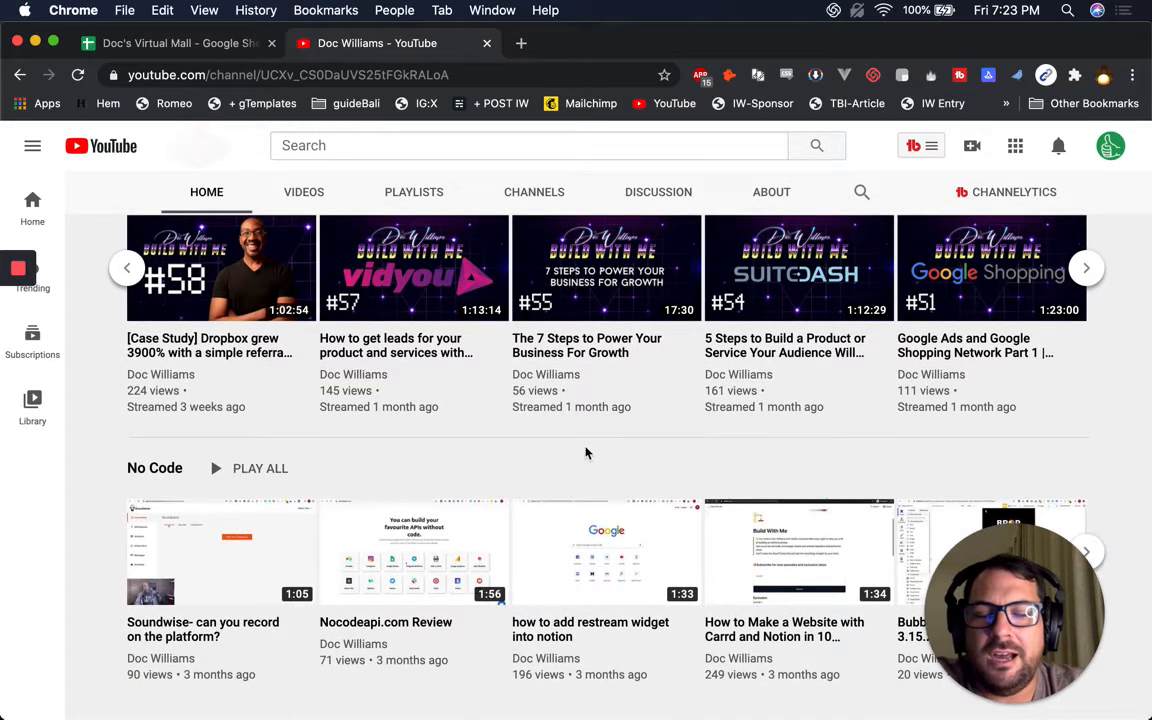
scroll(586, 453, "up", 5)
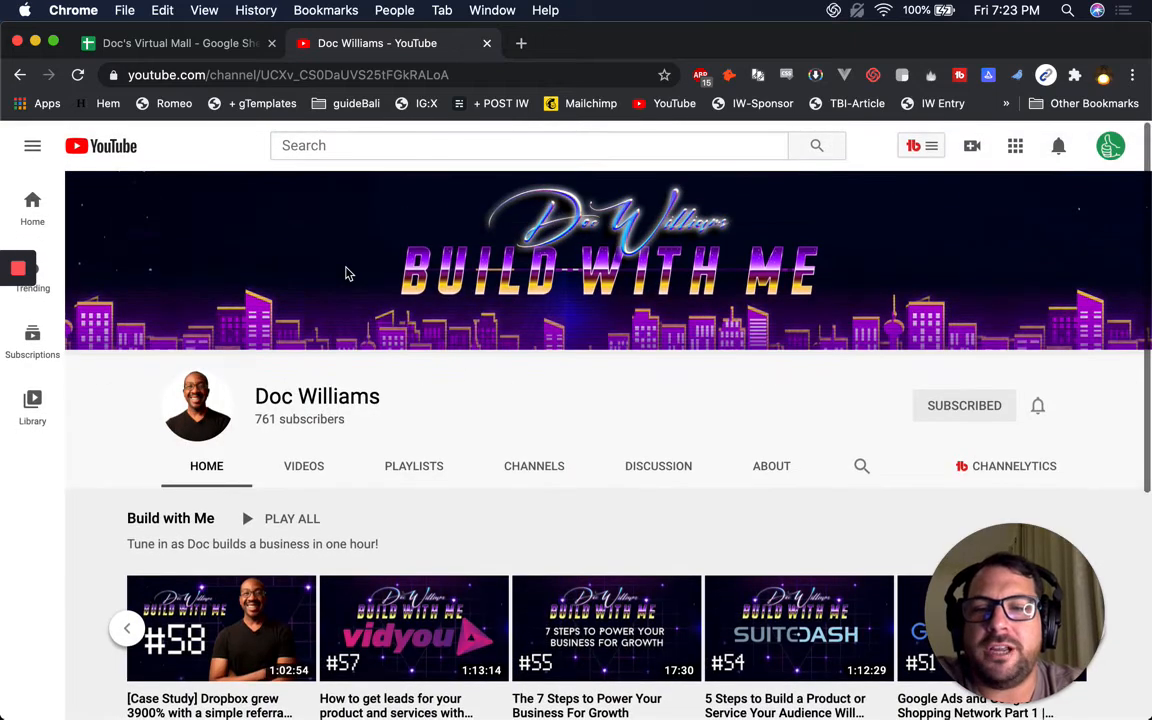
Return to the mall spreadsheet, preview The Land of Random's link and reduce the browser zoom to show more of Level 5.
left_click(205, 45)
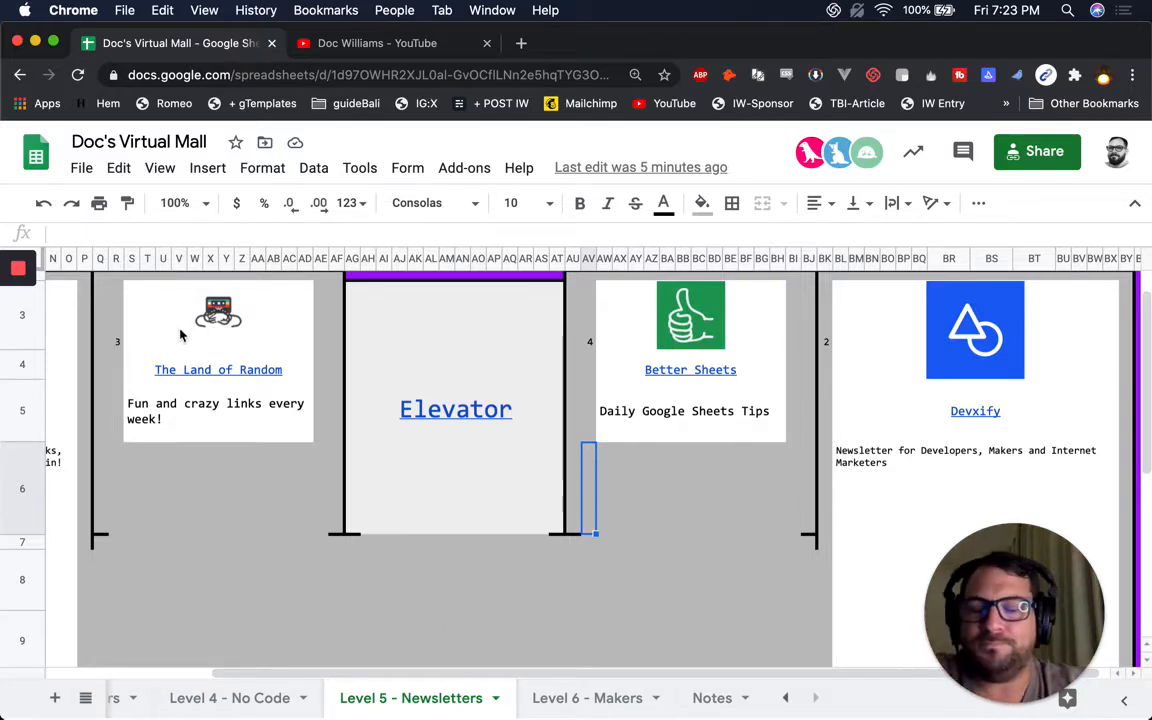
mouse_move(278, 366)
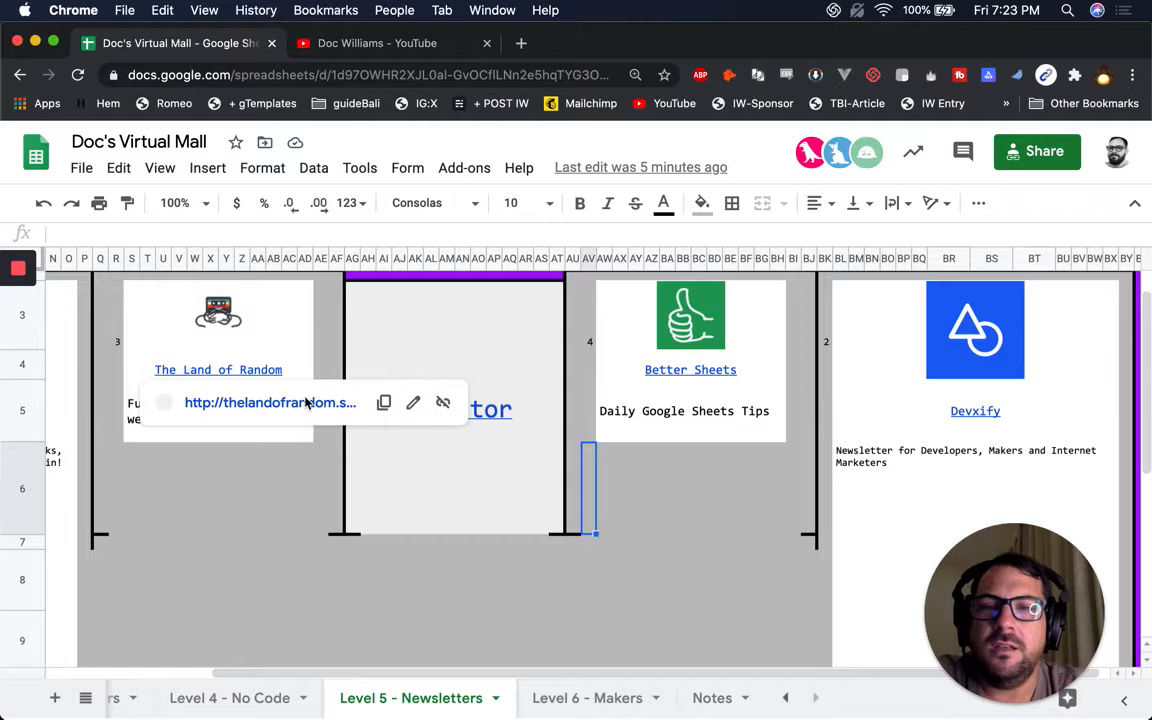
key("super+0")
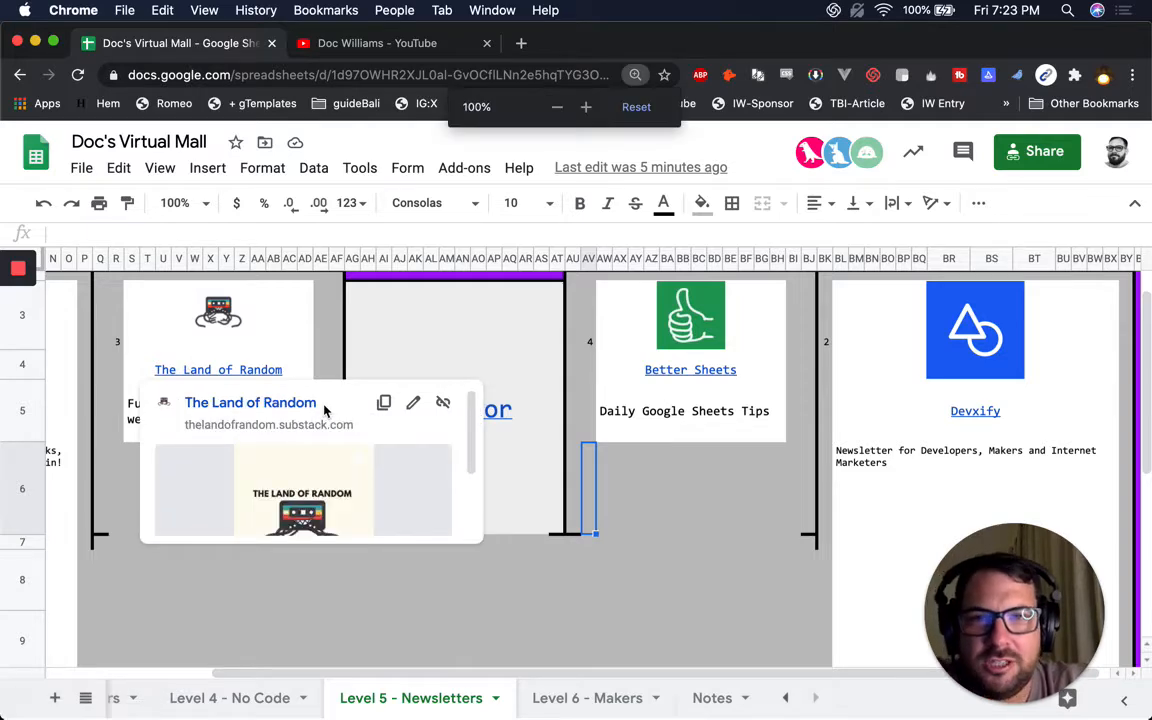
key("super+minus")
key("super+minus")
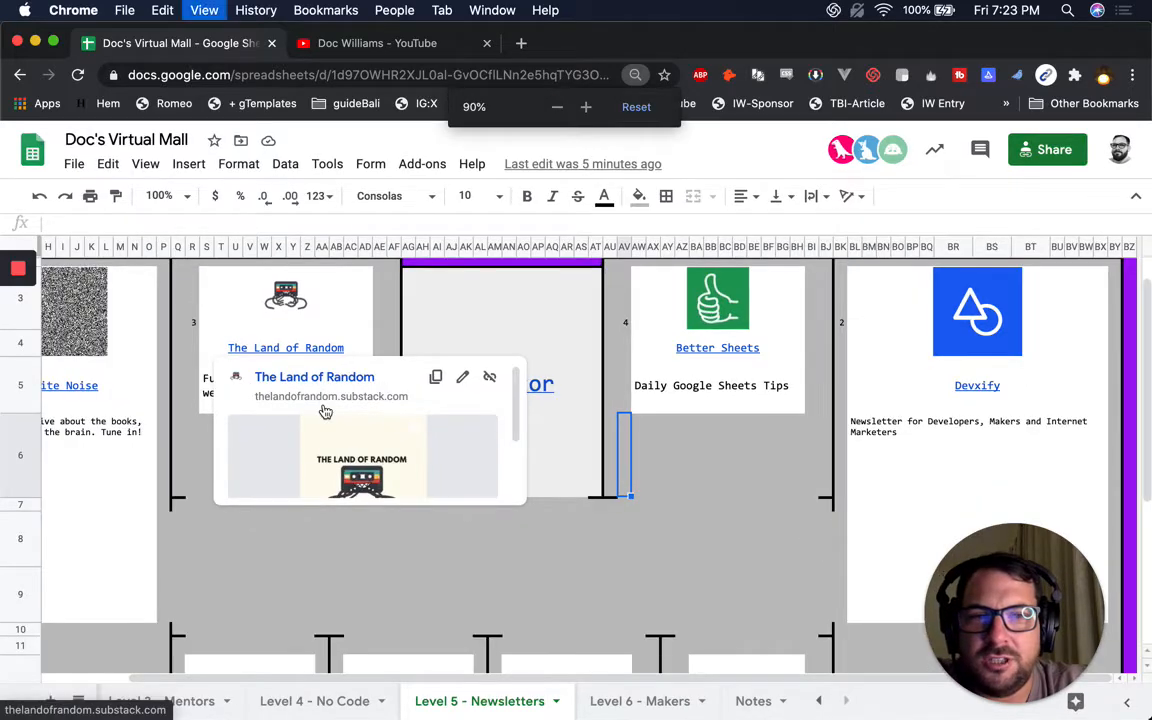
key("super+minus")
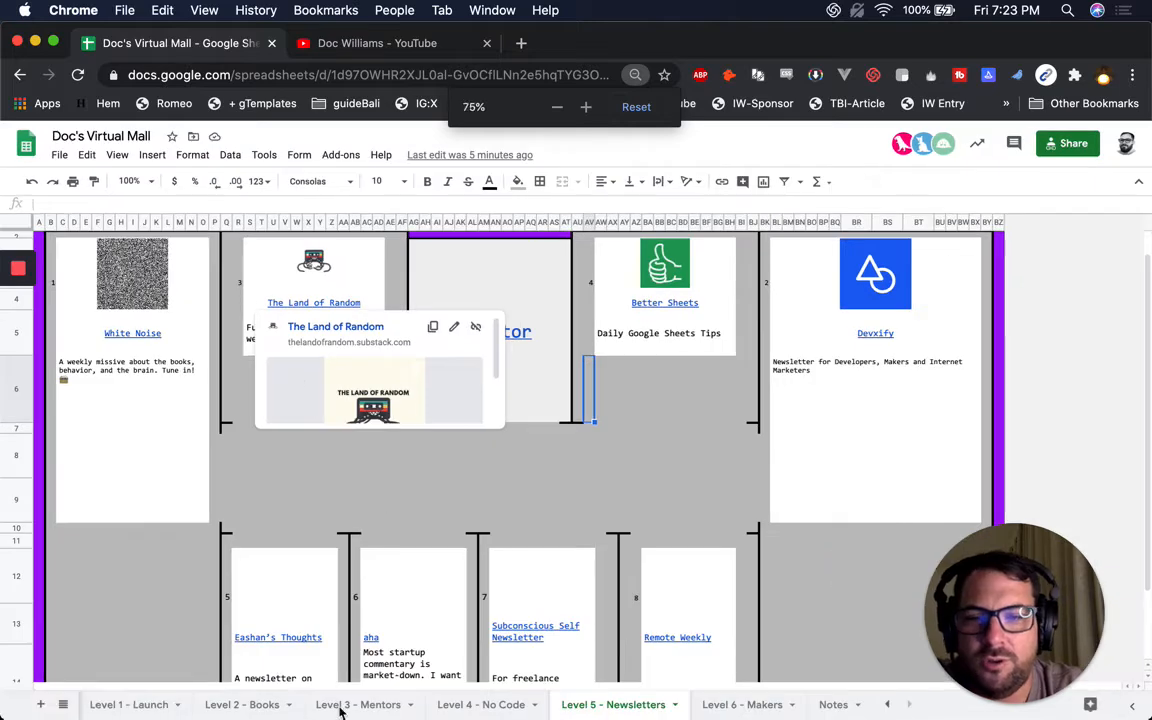
Open the Parking Lot sheet and review the How to Claim a store link and the mall description.
scroll(260, 708, "left", 3)
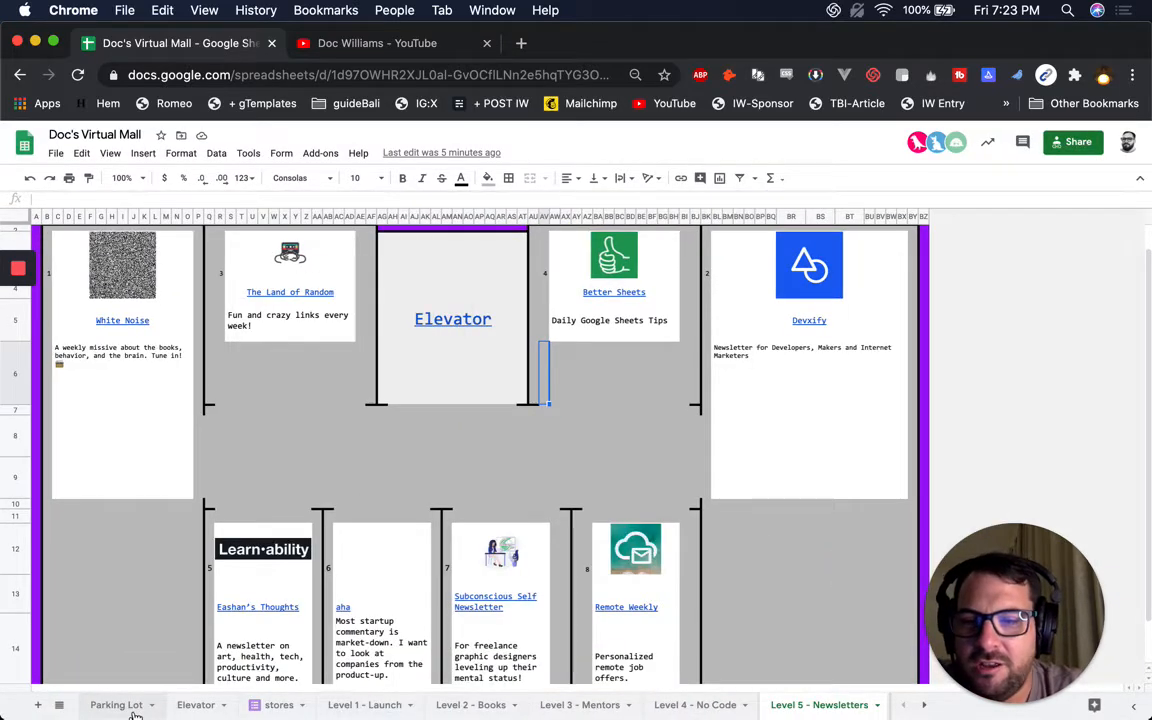
left_click(120, 705)
left_click(118, 275)
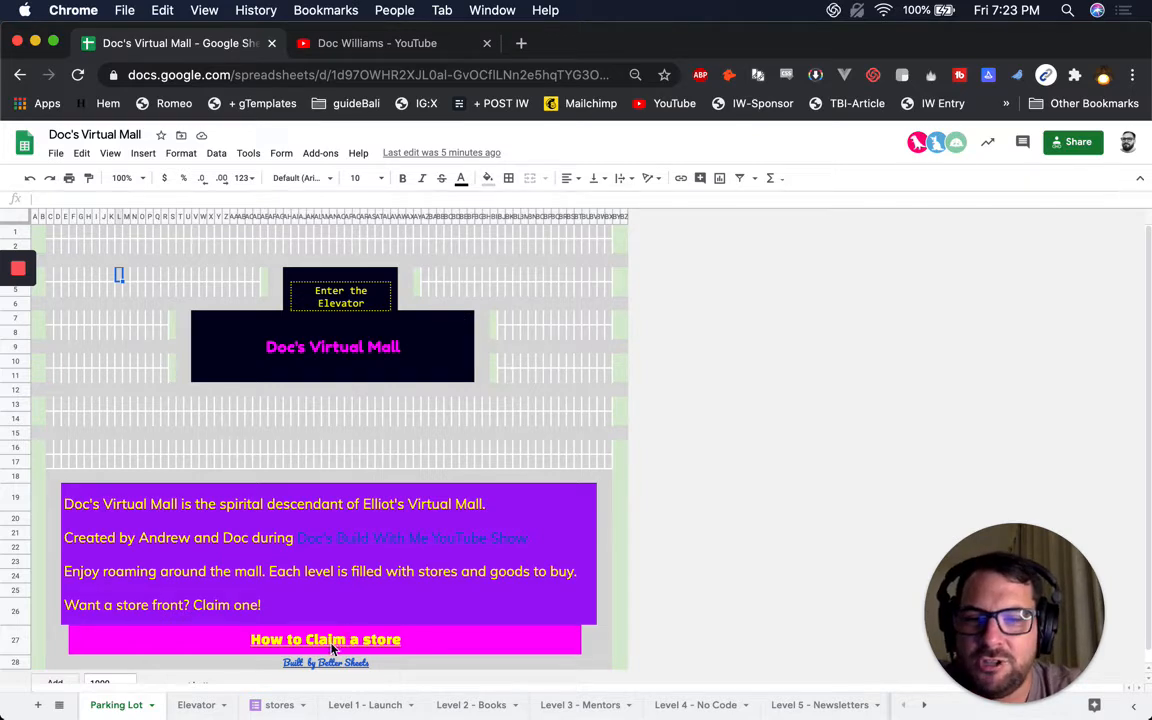
mouse_move(323, 645)
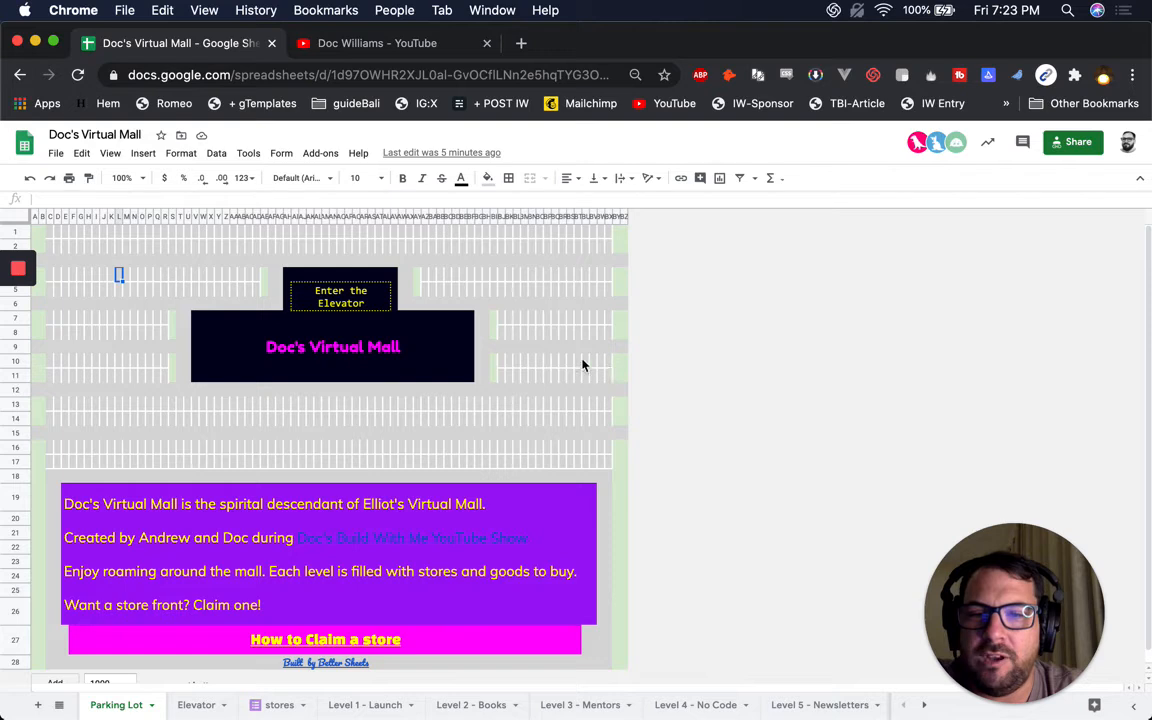
mouse_move(407, 540)
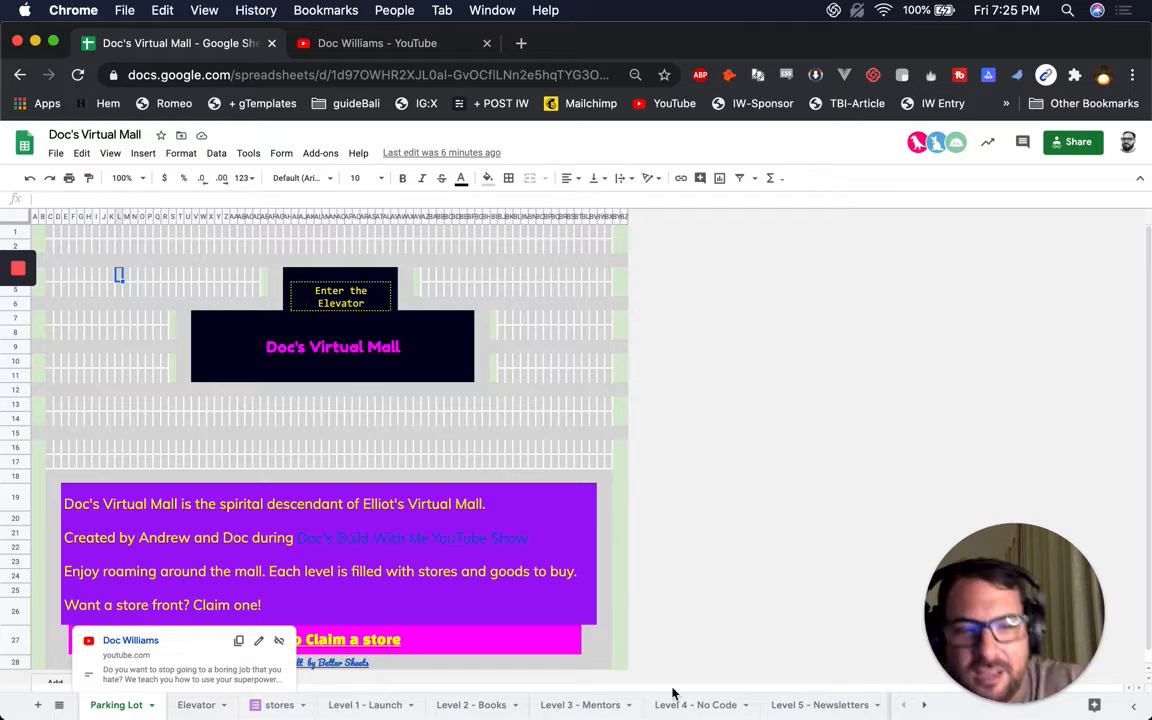
Open the Notes sheet and review the food court idea, selecting the Submit Hangout Links line.
scroll(770, 706, "right", 5)
left_click(852, 705)
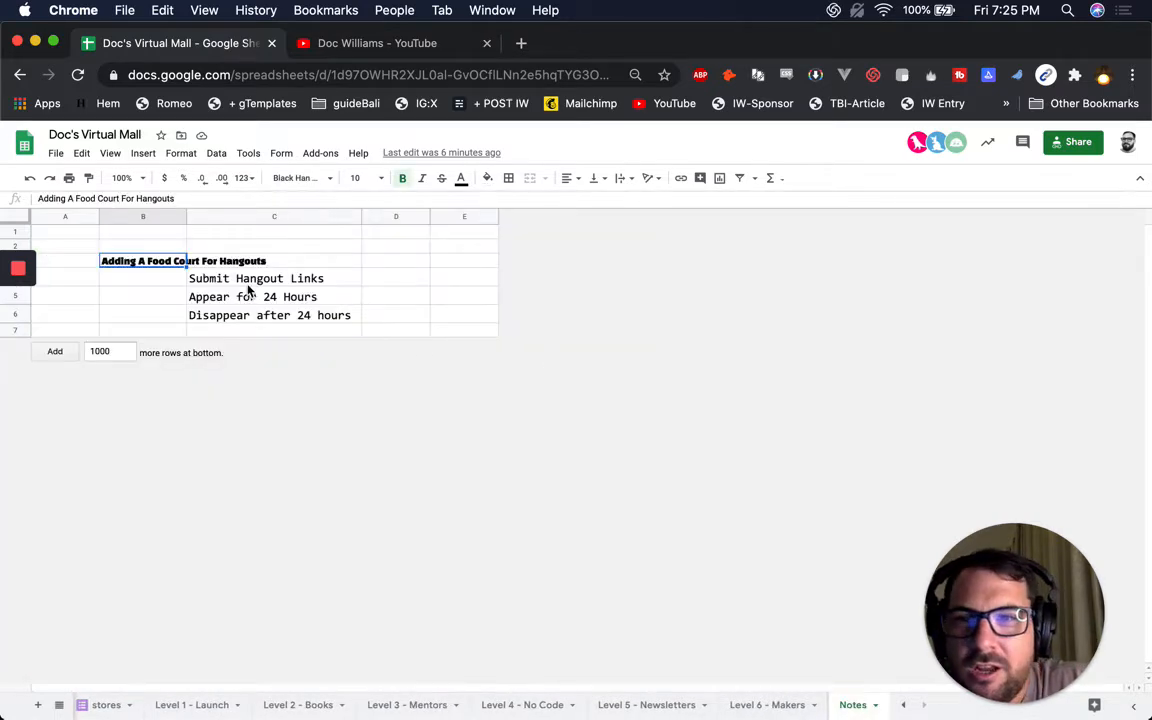
left_click(248, 289)
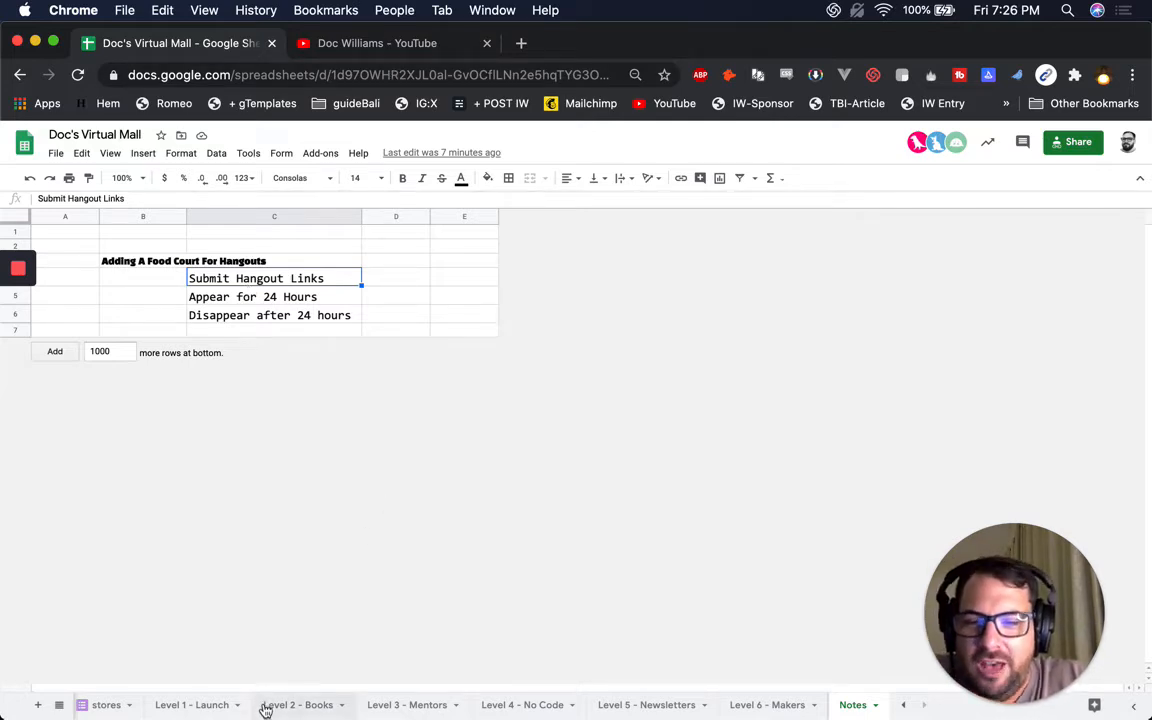
scroll(264, 705, "left", 3)
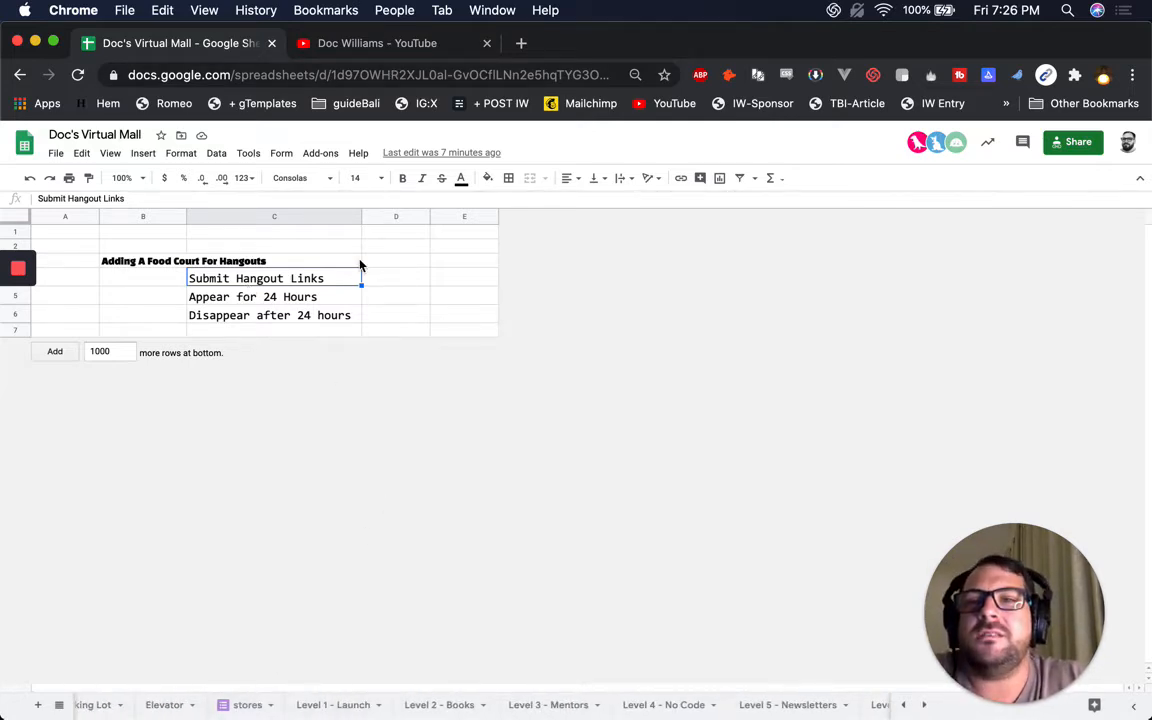
scroll(231, 710, "left", 1)
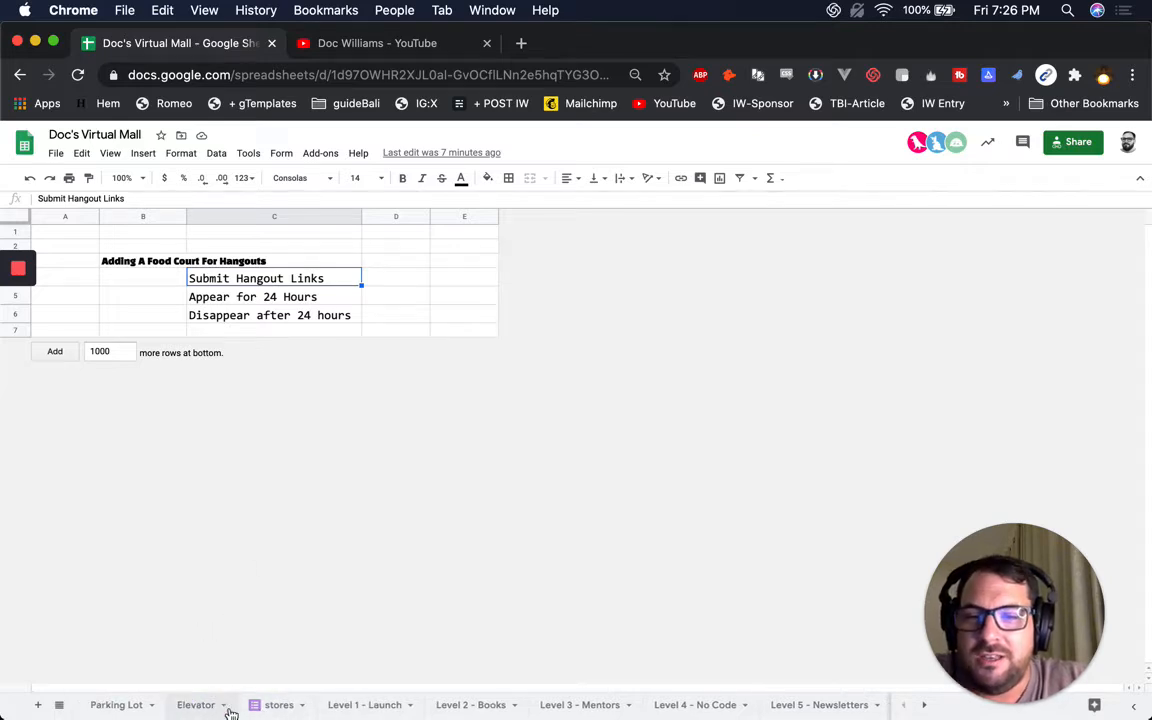
Copy the mall spreadsheet's URL into a new browser tab and replace the part after its ID with template/preview.
left_click(316, 74)
key("super+t")
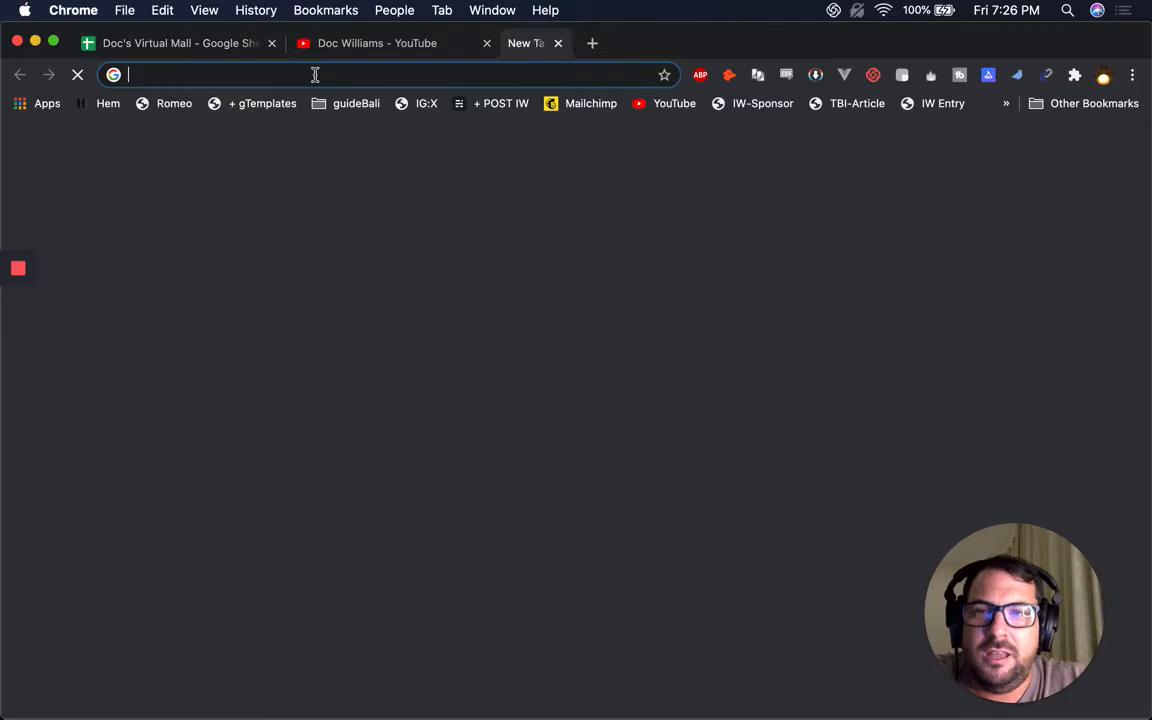
key("super+v")
left_click_drag(546, 75, 761, 77)
key("BackSpace")
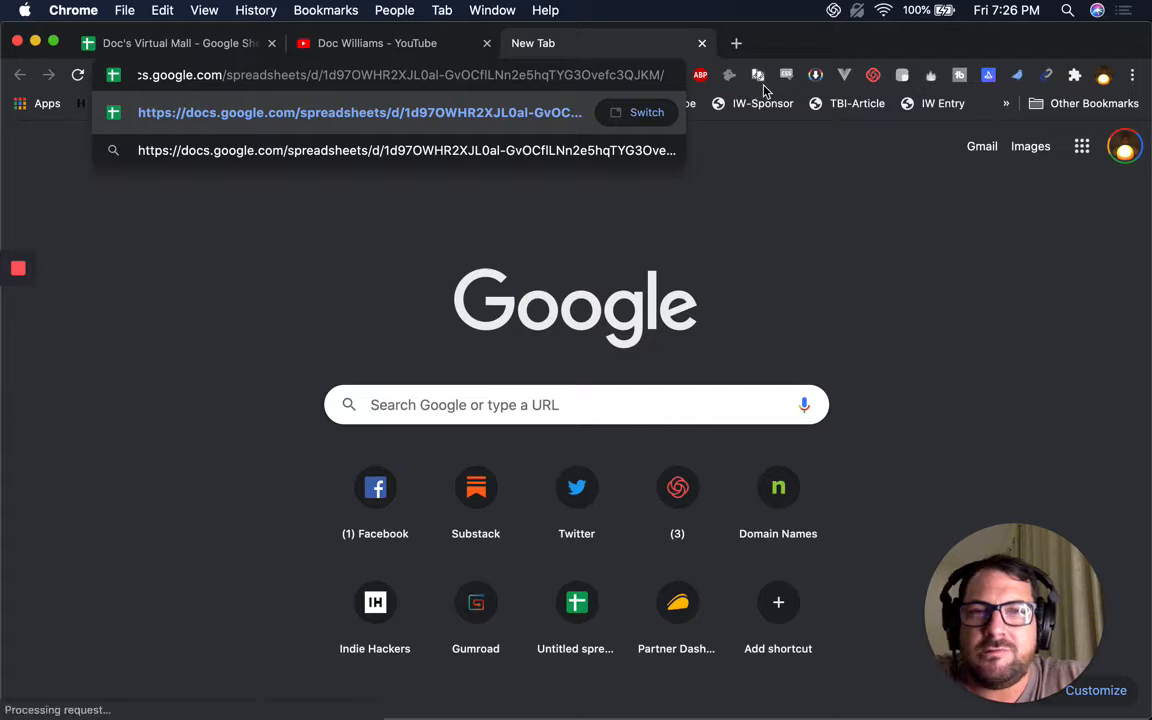
type("template/preview")
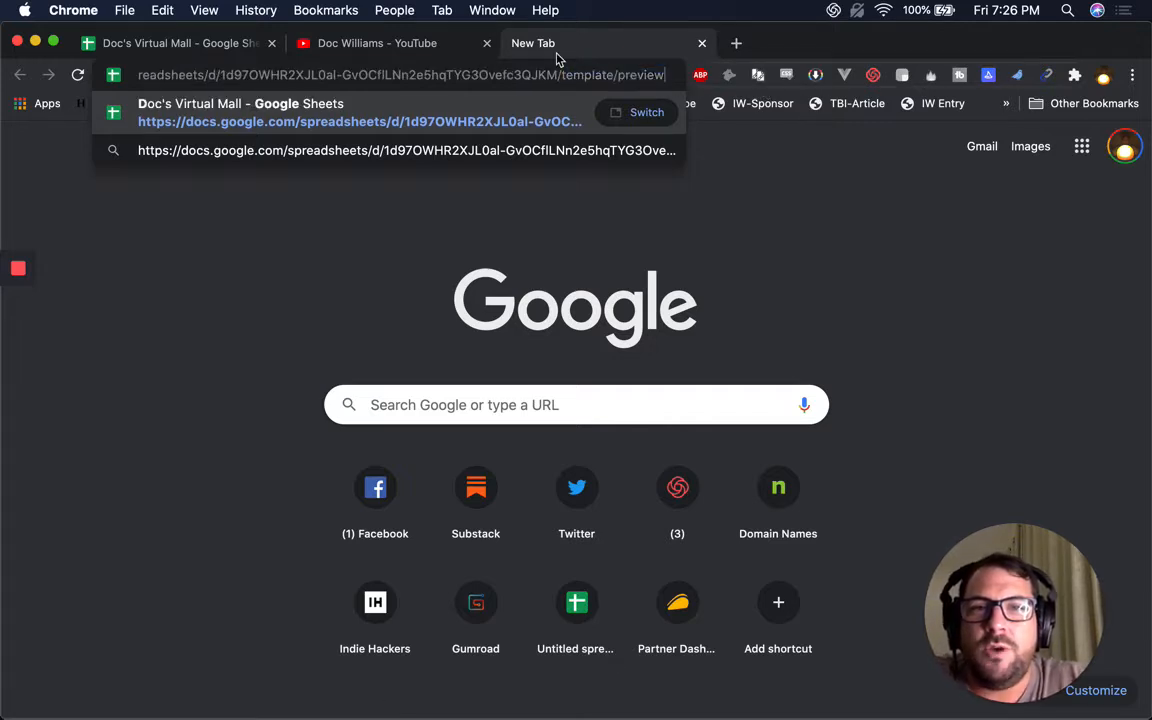
Highlight the parts of the edited address, including /template, and load the spreadsheet's template preview page.
left_click(557, 77)
left_click_drag(434, 77, 128, 85)
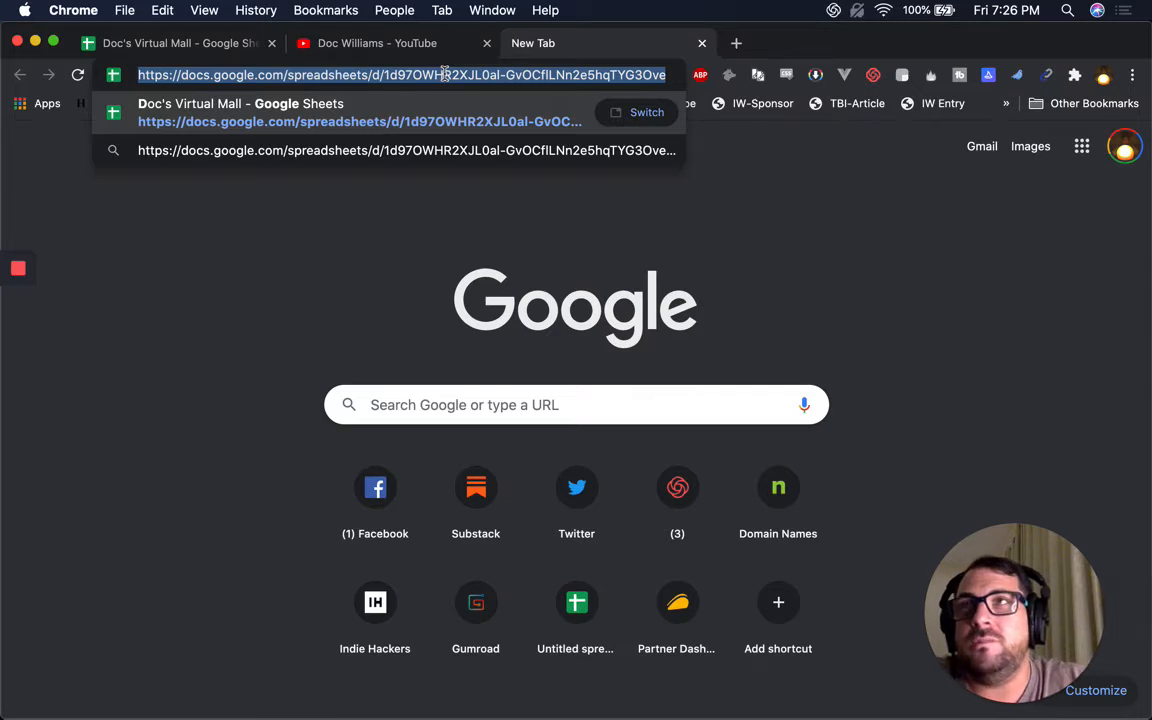
left_click_drag(634, 68, 661, 78)
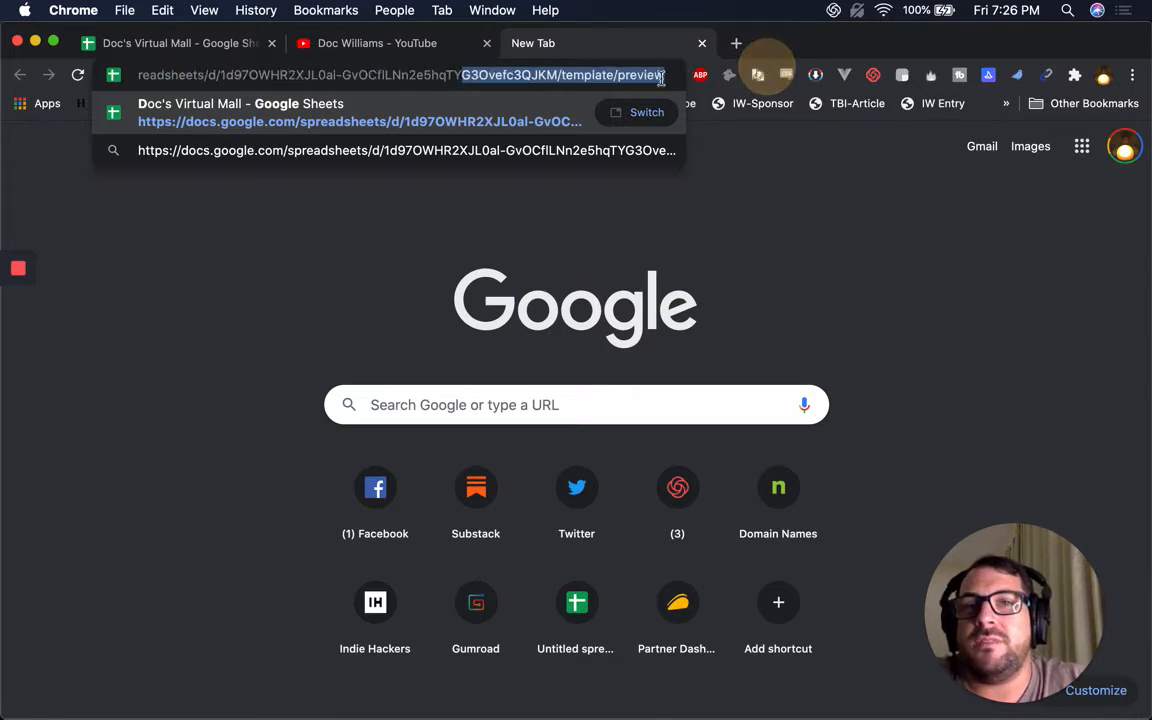
left_click(568, 78)
left_click_drag(615, 72, 558, 74)
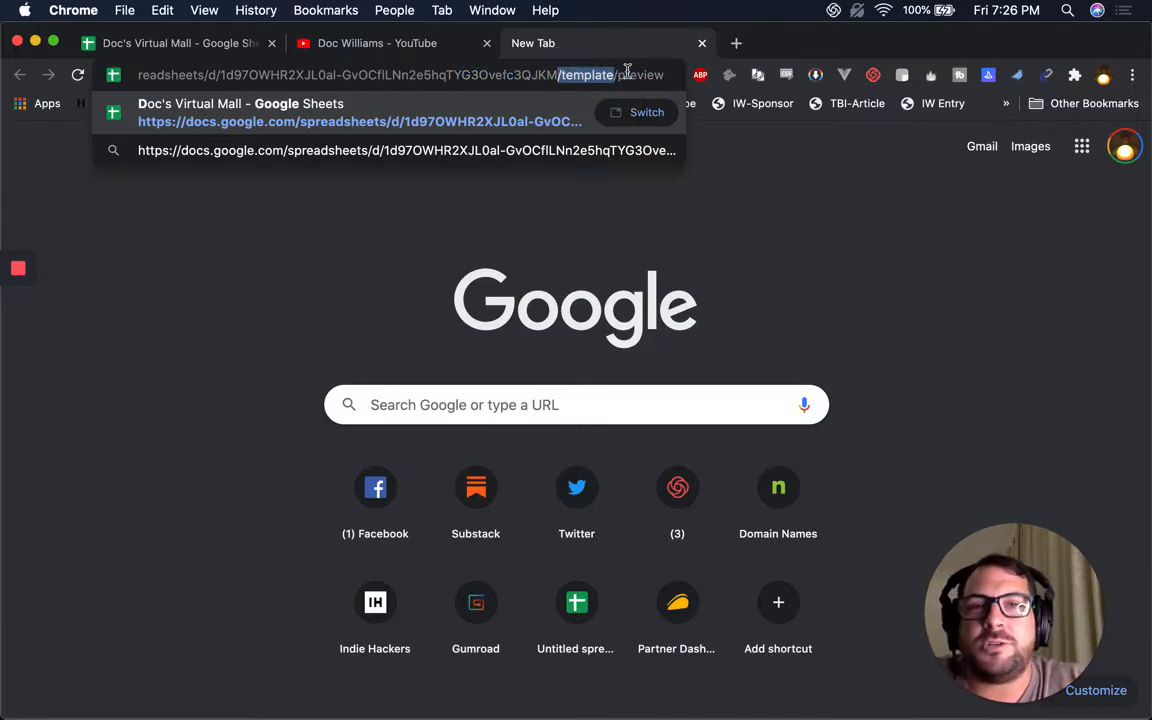
key("super+a")
key("Return")
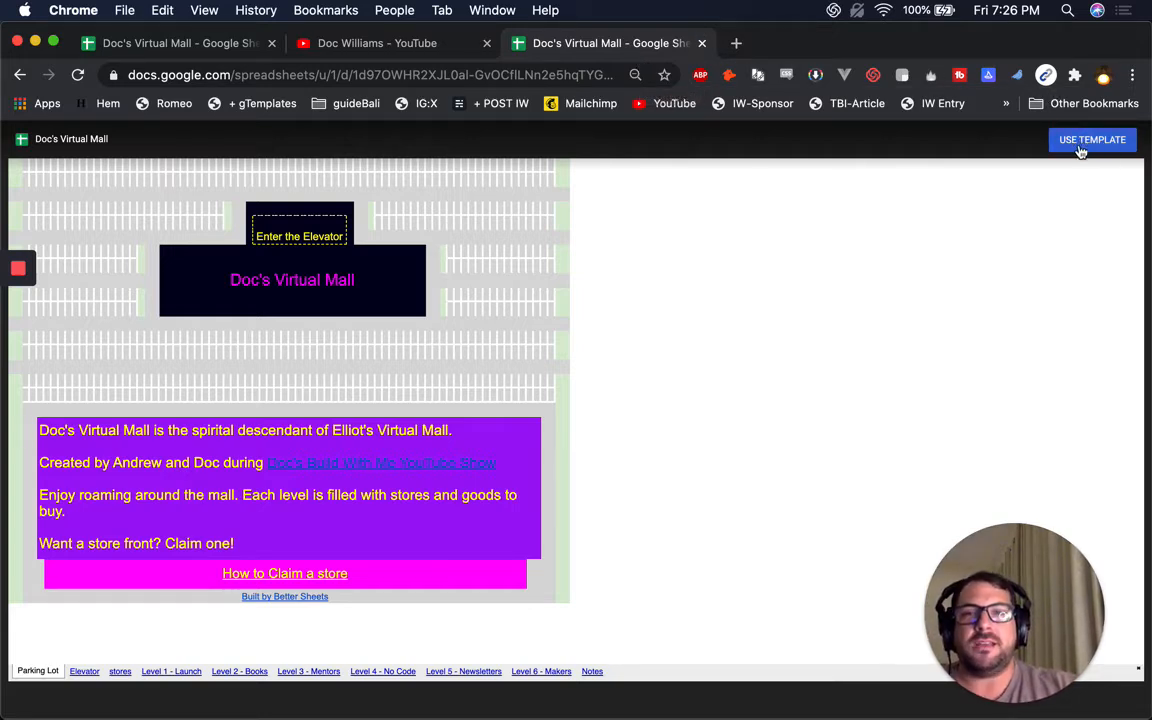
Replace the template/preview ending of the spreadsheet address with copy and load the resulting Copy document page.
left_click_drag(545, 75, 715, 100)
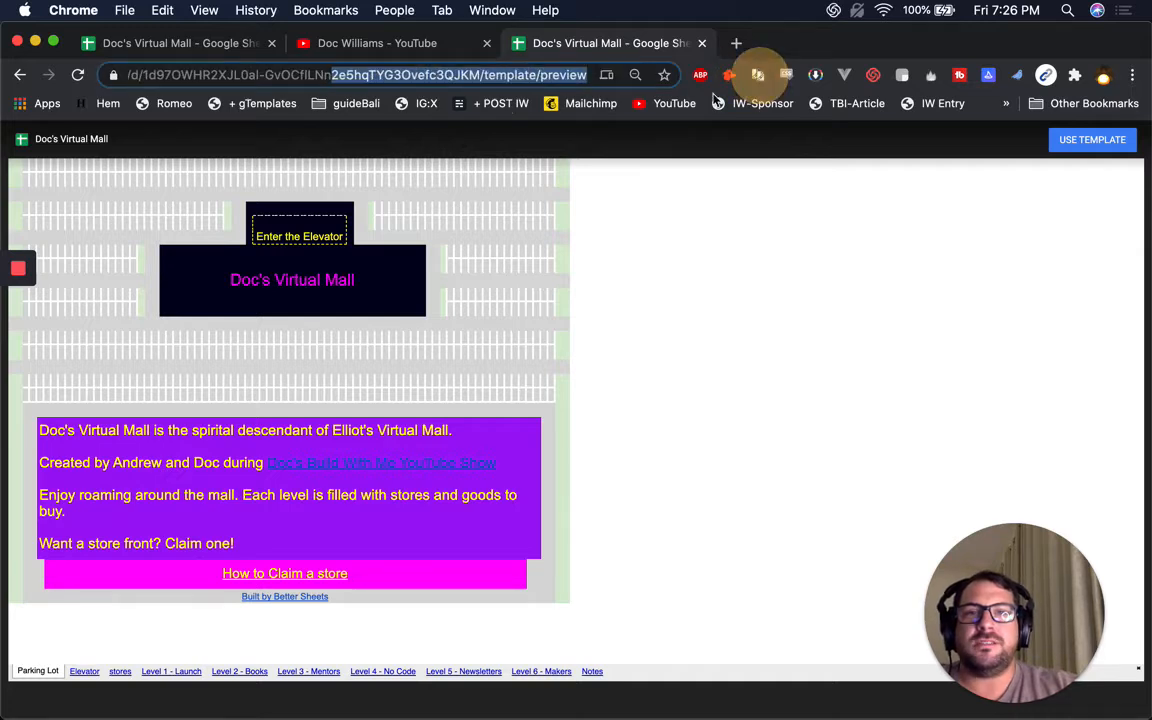
left_click(489, 75)
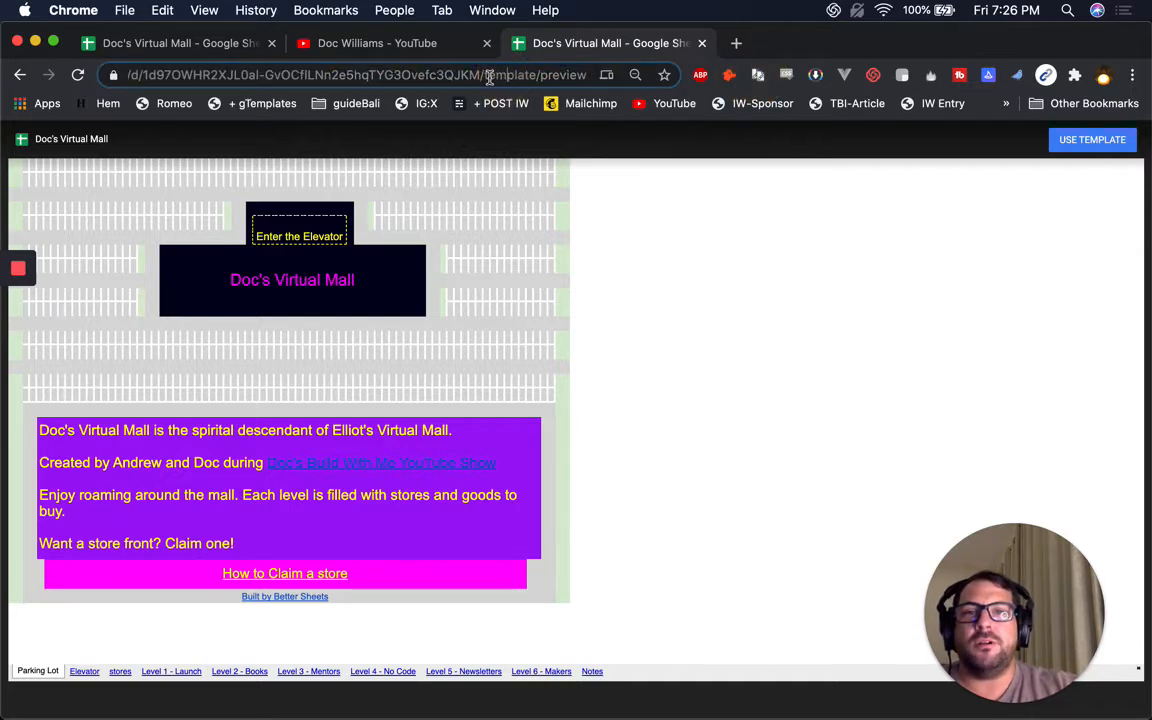
left_click_drag(489, 75, 590, 76)
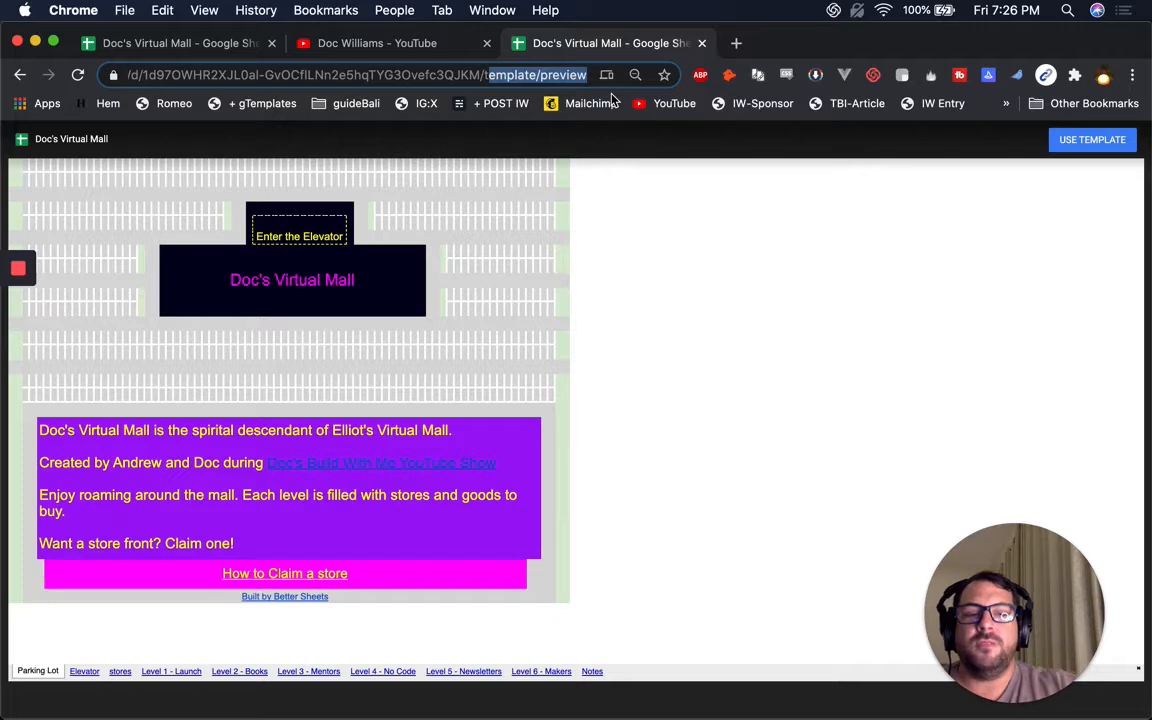
type("t")
key("BackSpace")
type("cop")
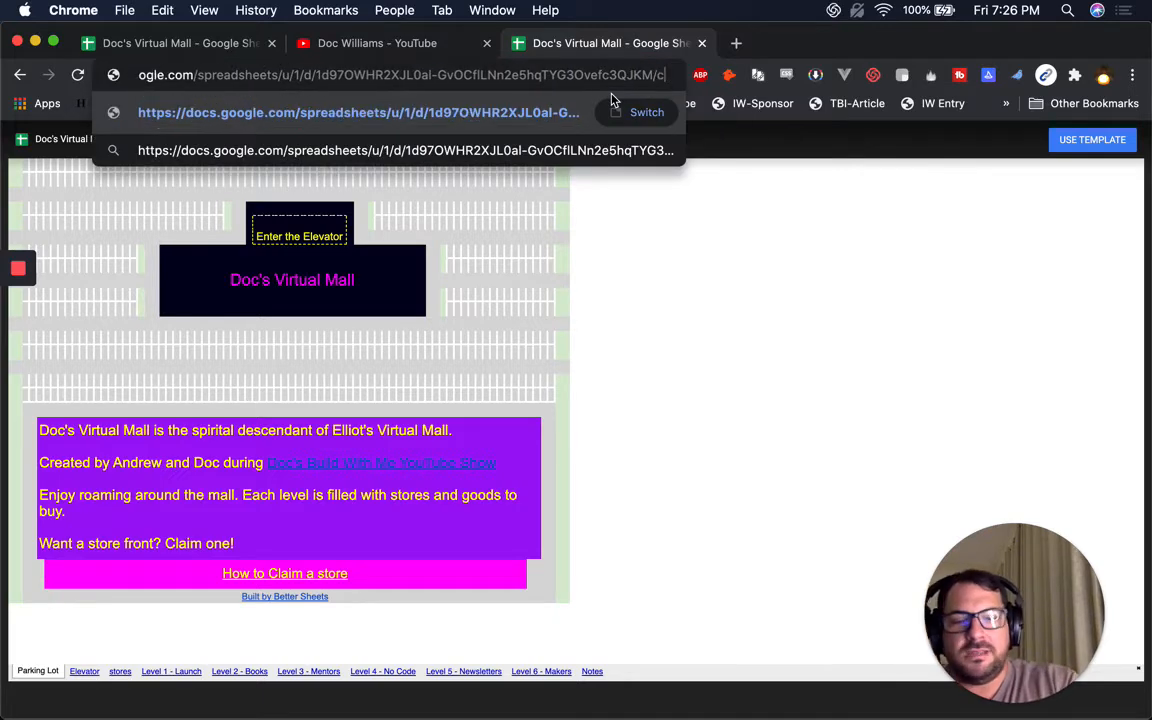
type("y")
key("Return")
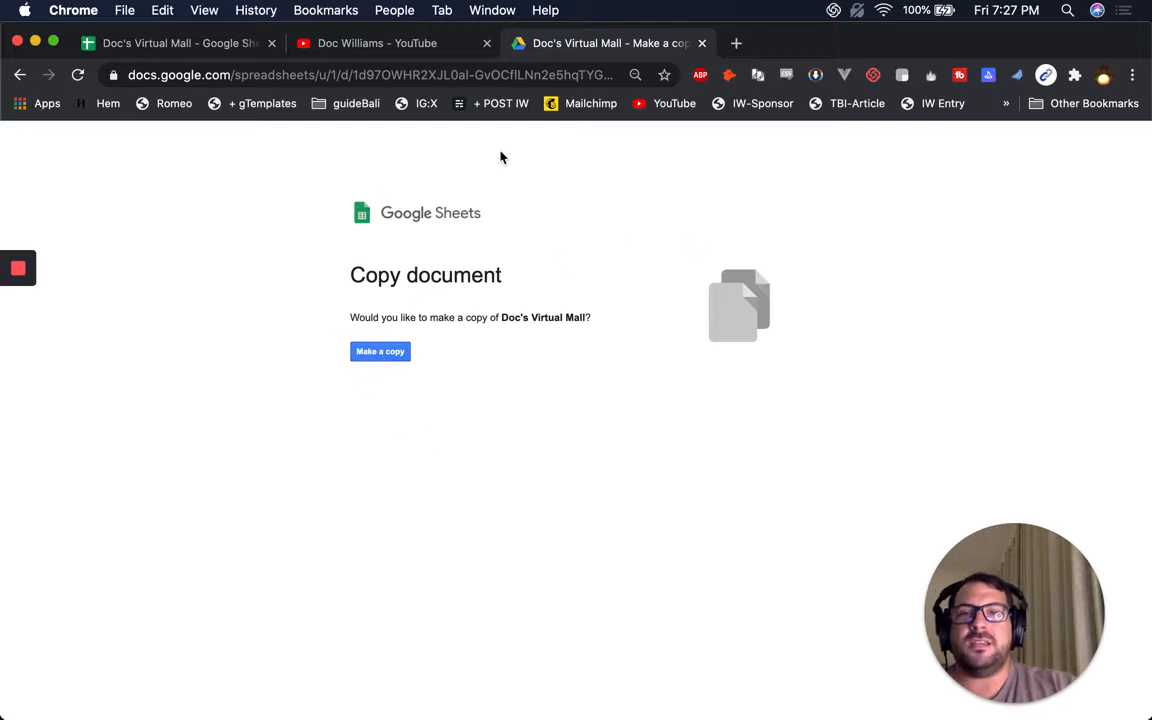
Highlight the copy ending in the address and delete the word copy.
left_click_drag(578, 74, 604, 76)
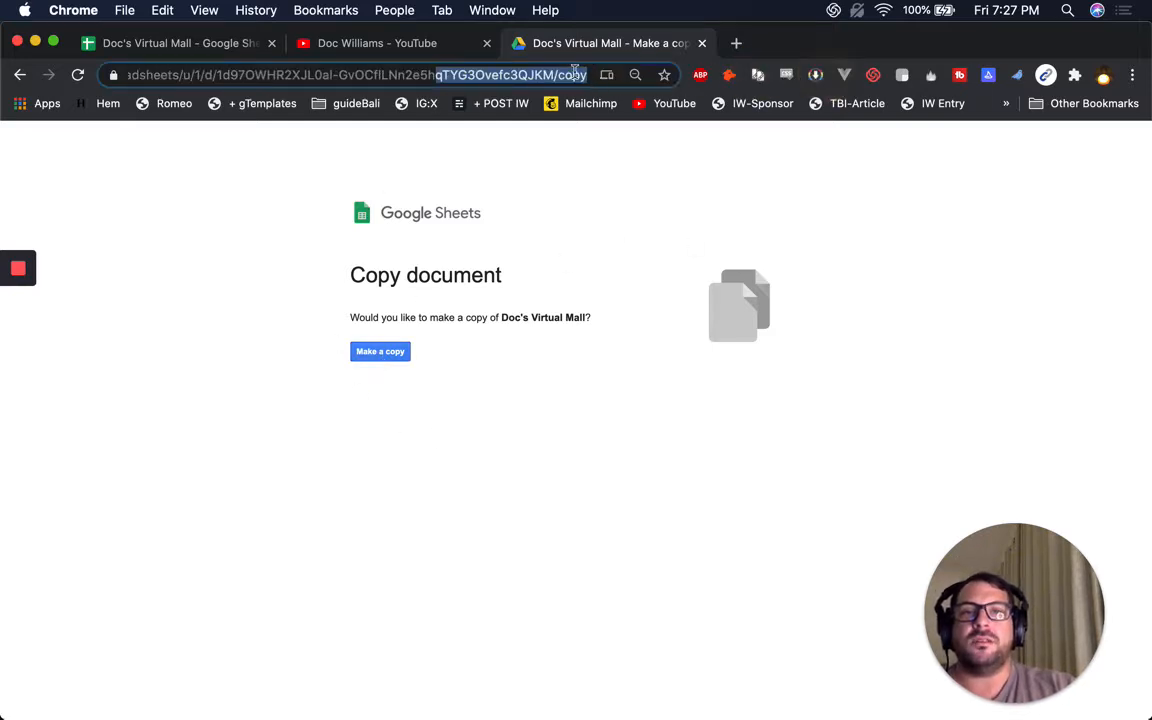
double_click(572, 74)
key("BackSpace")
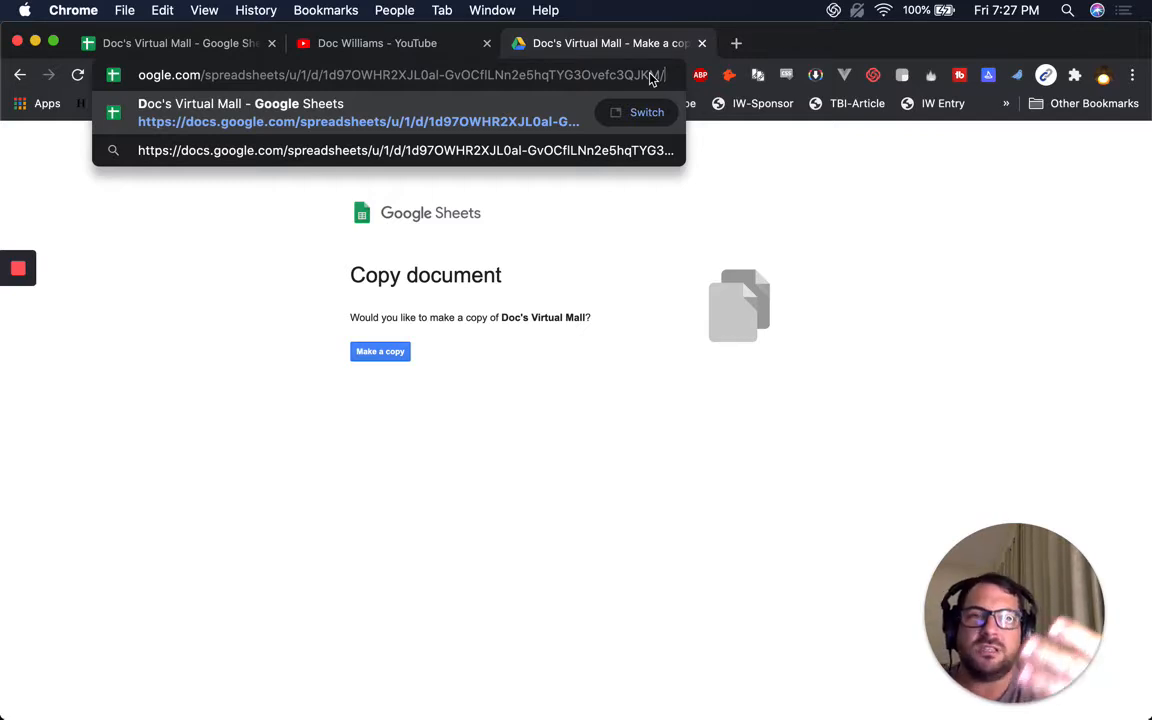
Go back to the template preview, and close both the preview and the YouTube channel.
left_click(20, 75)
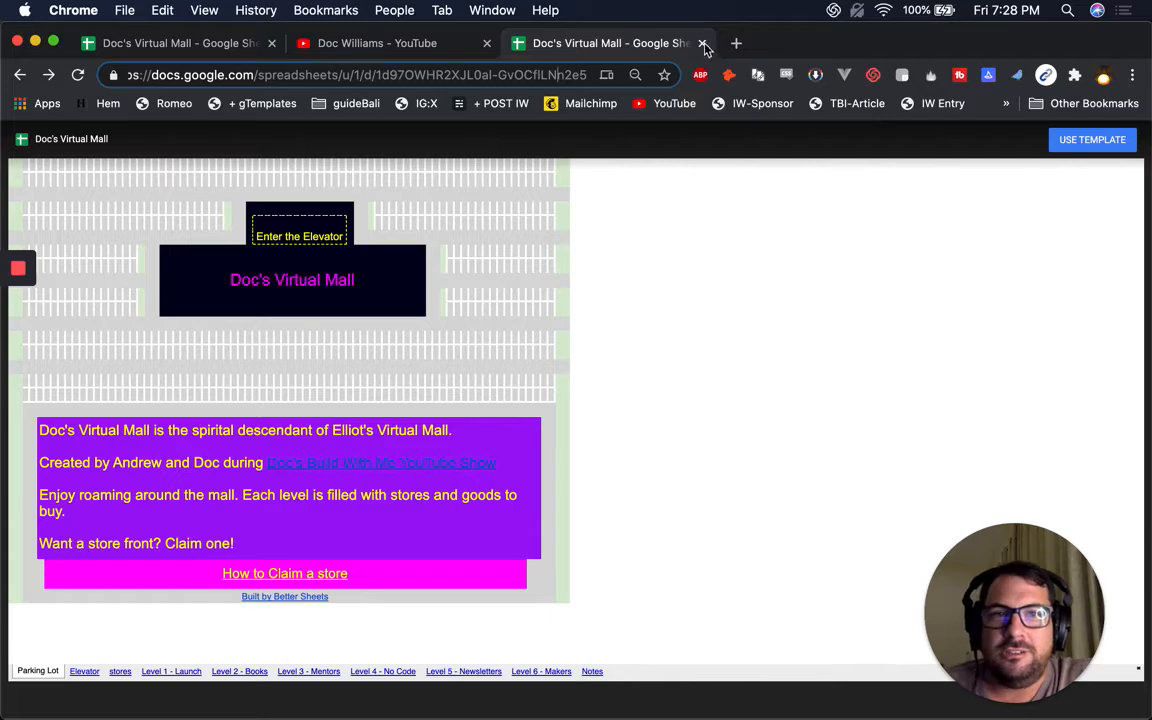
key("super+w")
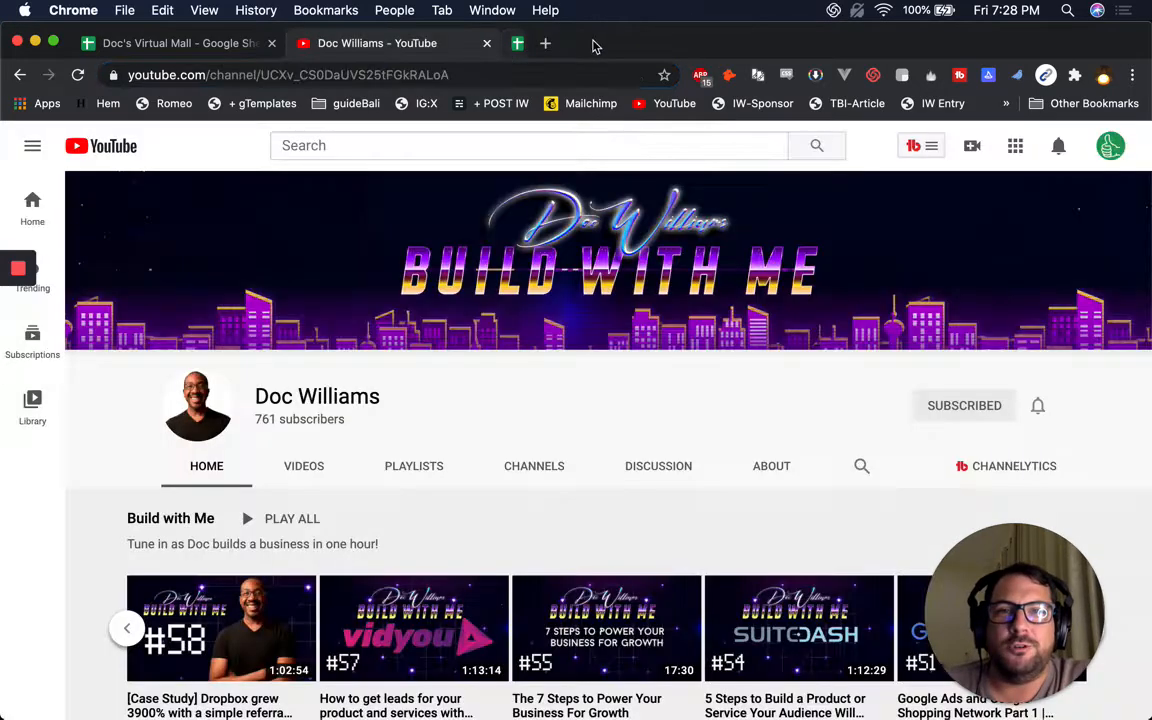
left_click(487, 43)
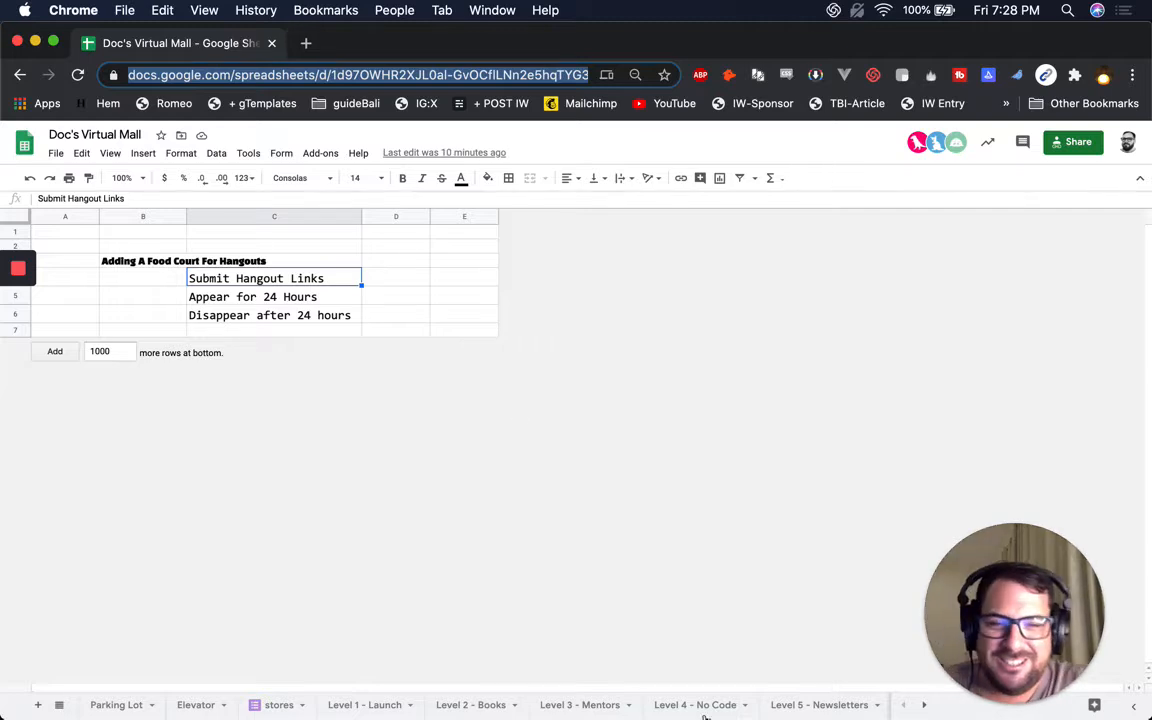
Duplicate the Level 6 - Makers sheet.
scroll(750, 710, "right", 2)
scroll(752, 708, "right", 4)
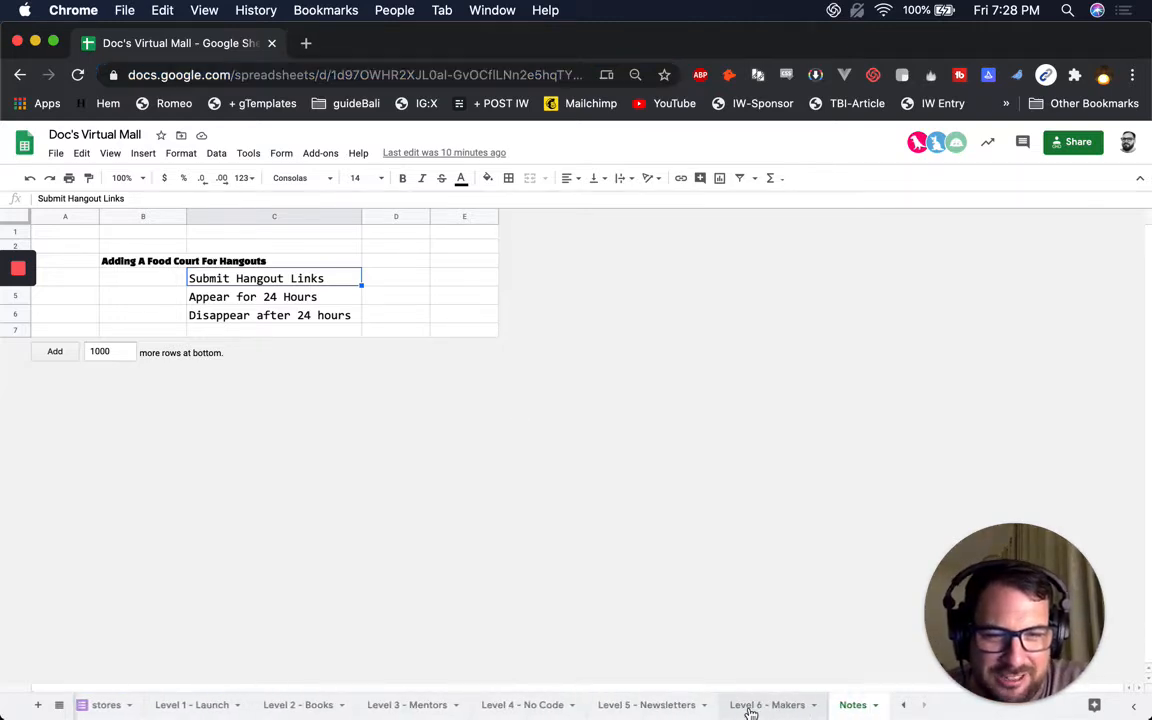
left_click(808, 707)
left_click(813, 706)
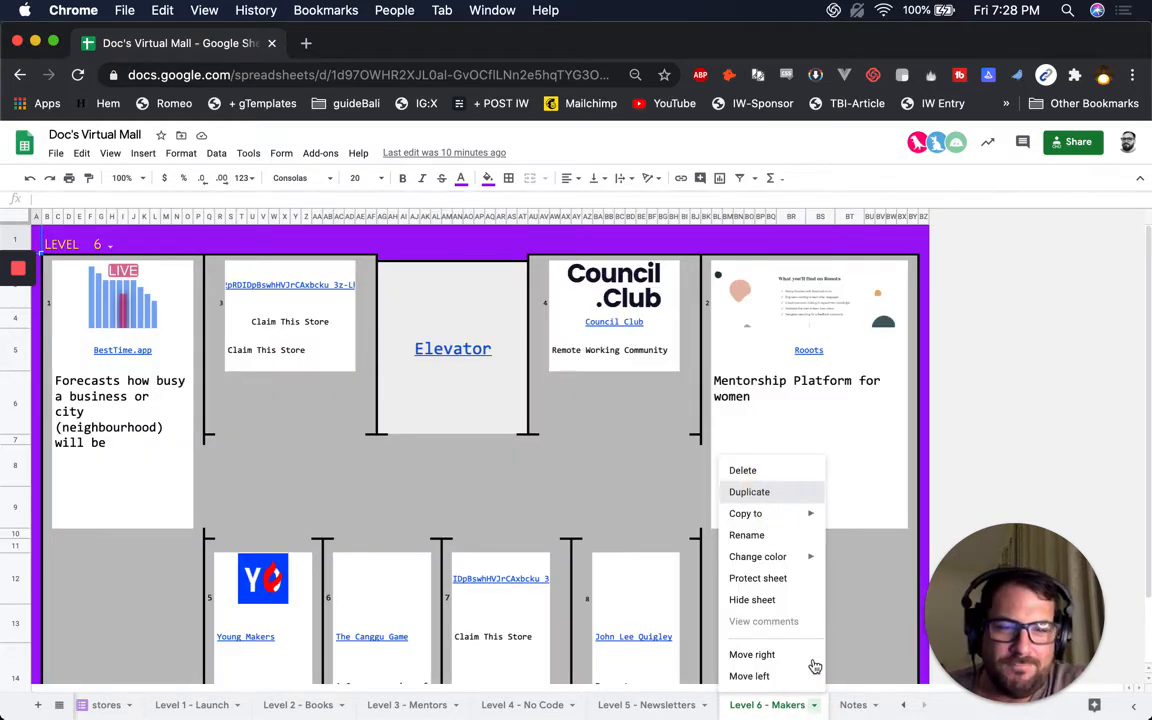
left_click(752, 492)
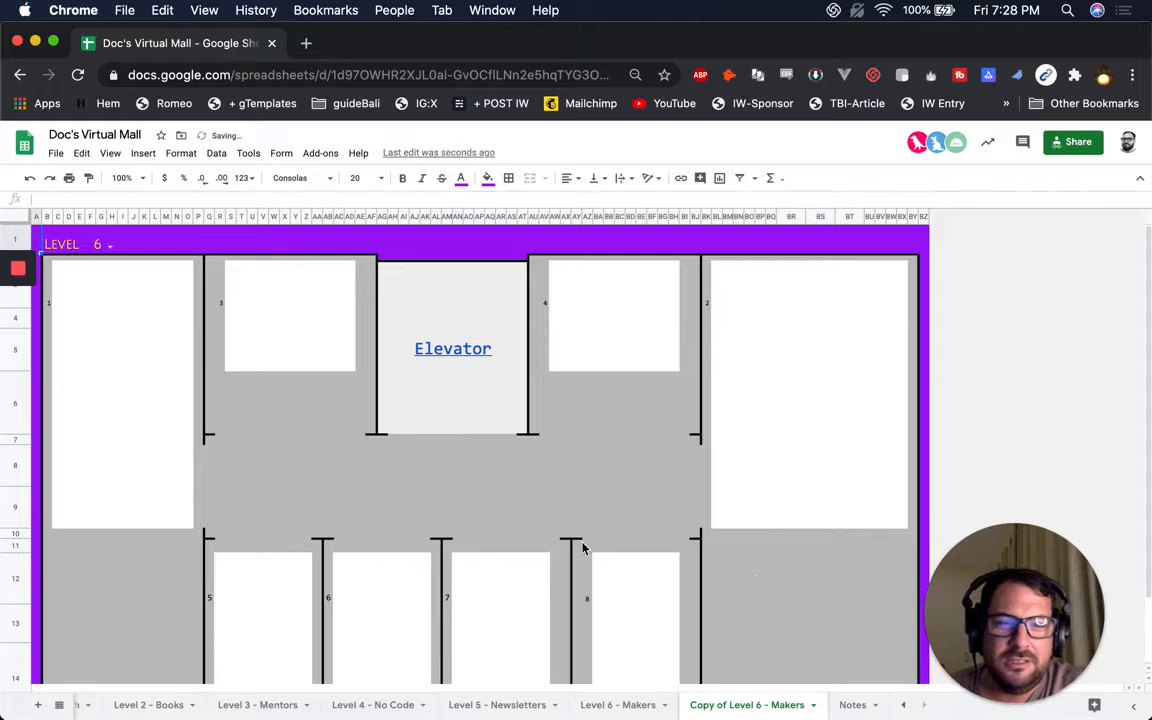
On the copied level sheet, widen columns F to H and replace the level number with Food Court.
left_click(103, 246)
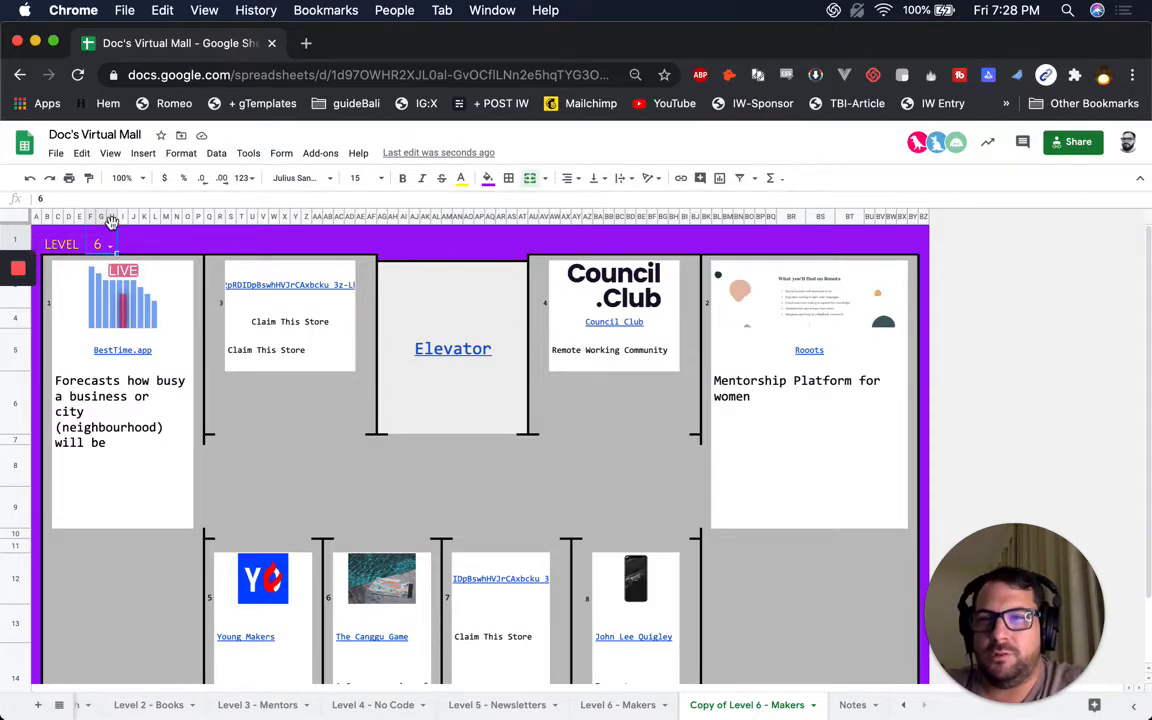
left_click_drag(92, 216, 201, 218)
left_click(153, 238)
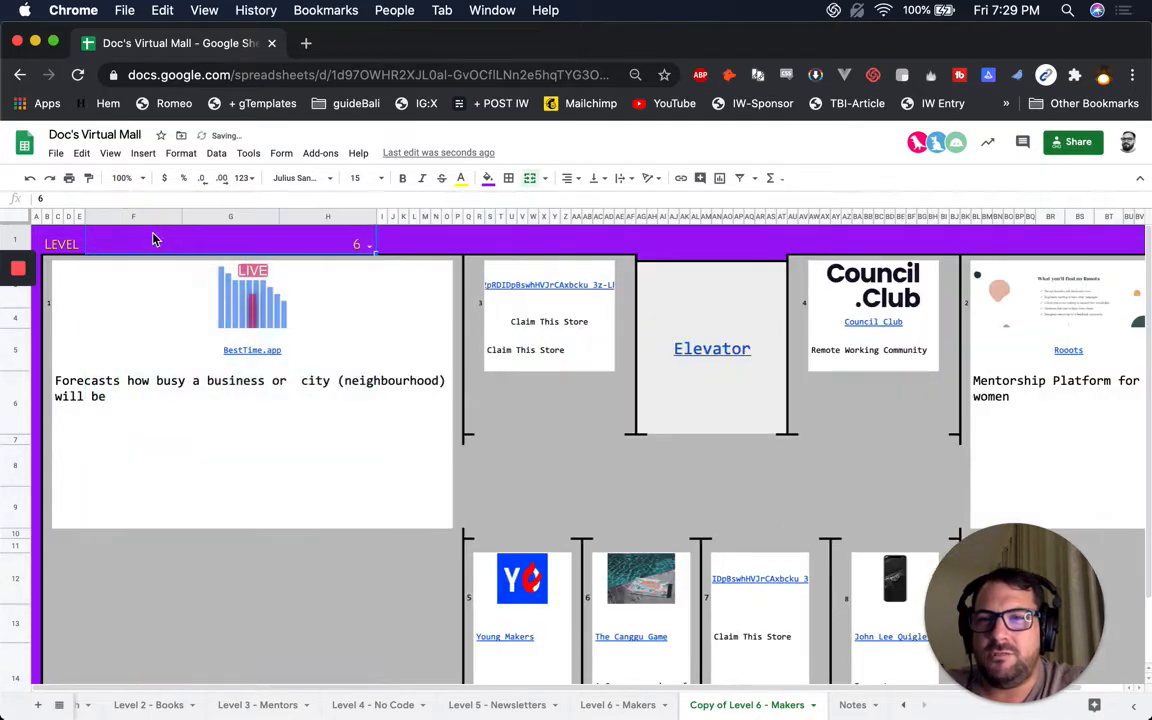
type("Foot")
key("BackSpace")
type("d Court")
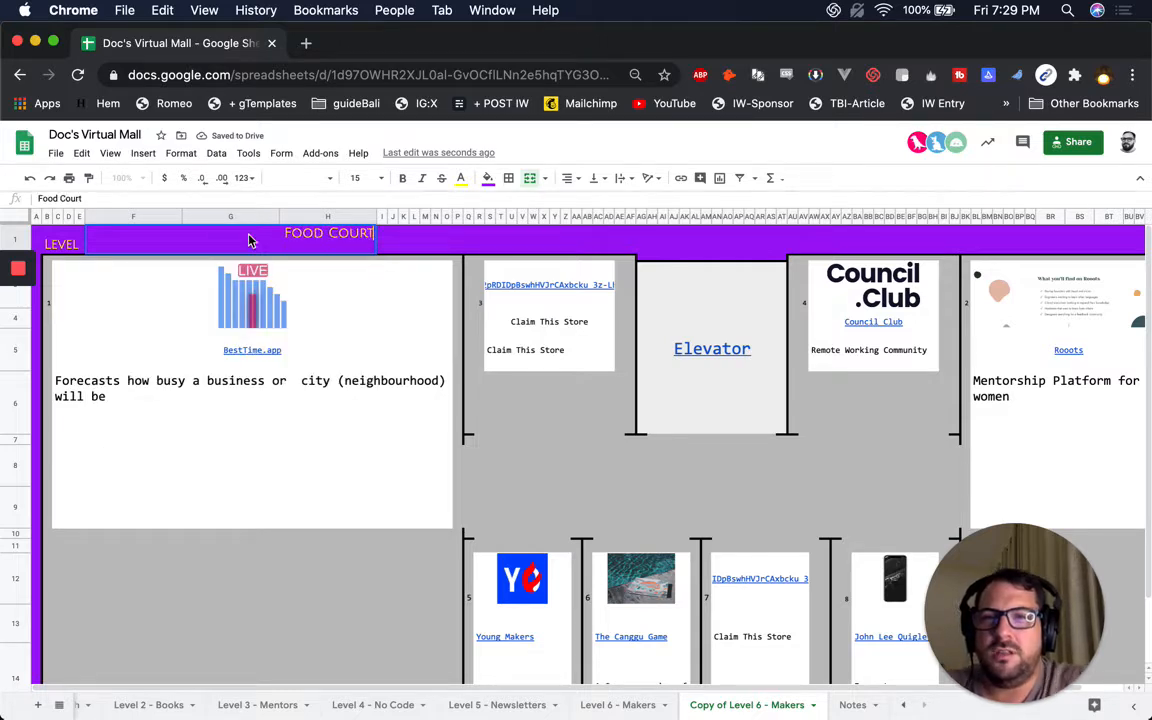
key("Return")
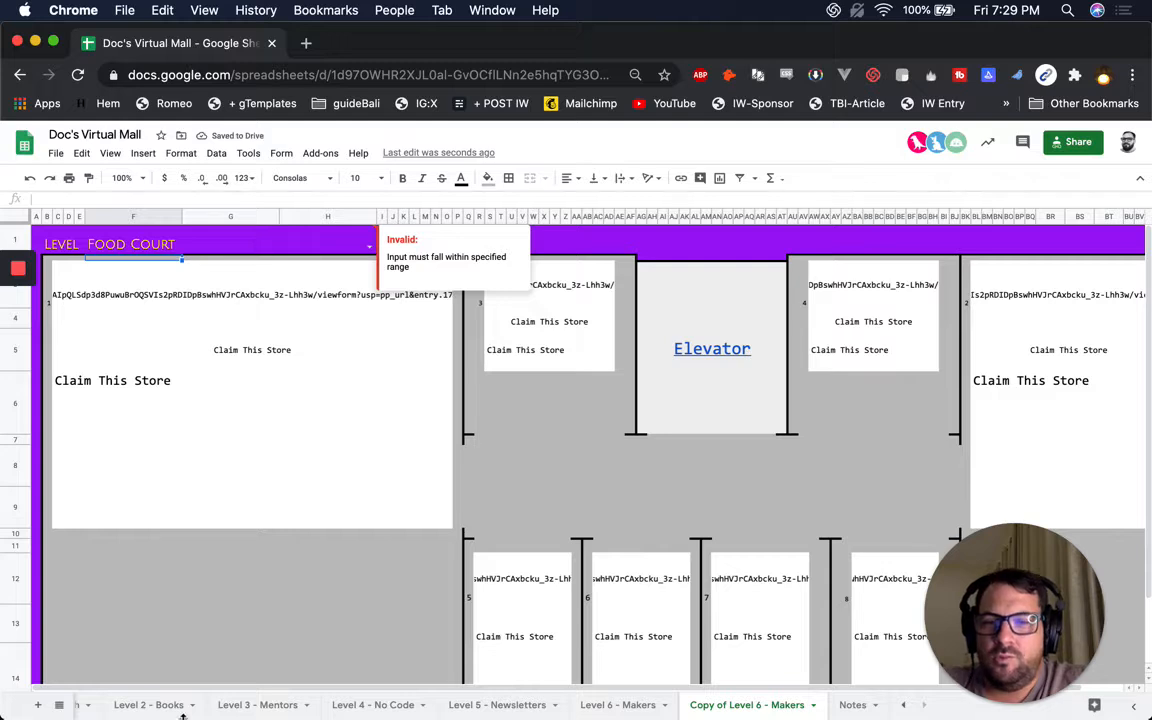
Open the Elevator sheet and move the browser window so the row headers are clear of the recording controls.
scroll(172, 705, "left", 5)
left_click(197, 705)
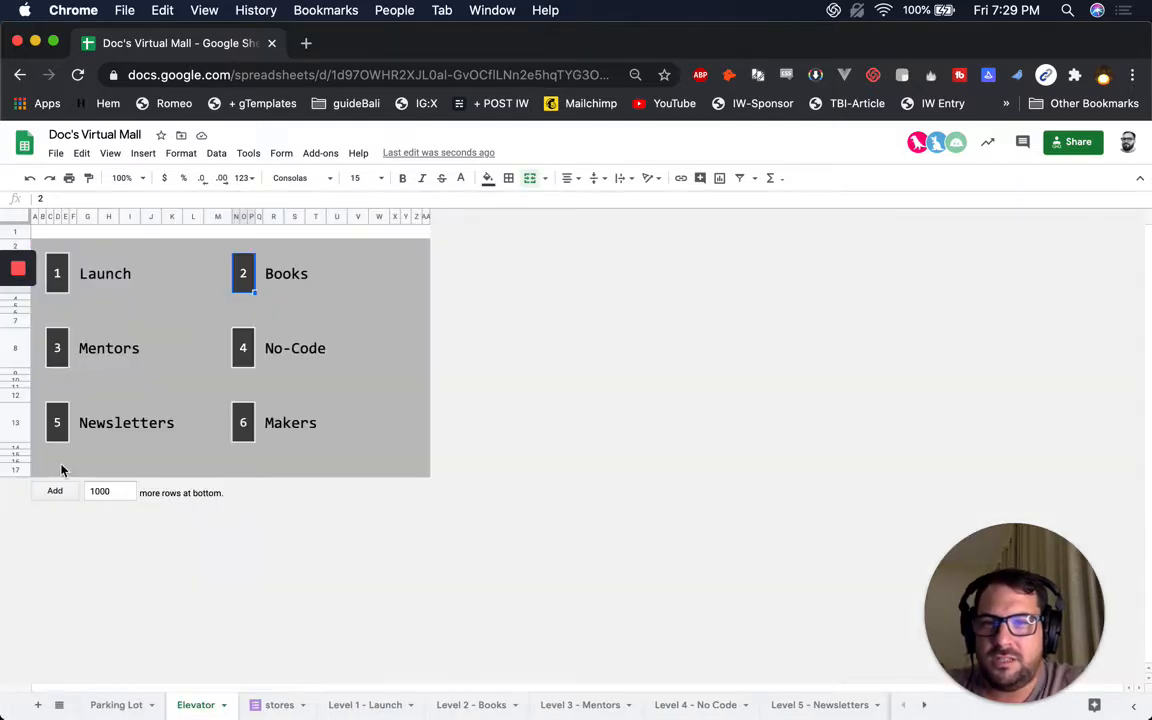
left_click(18, 400)
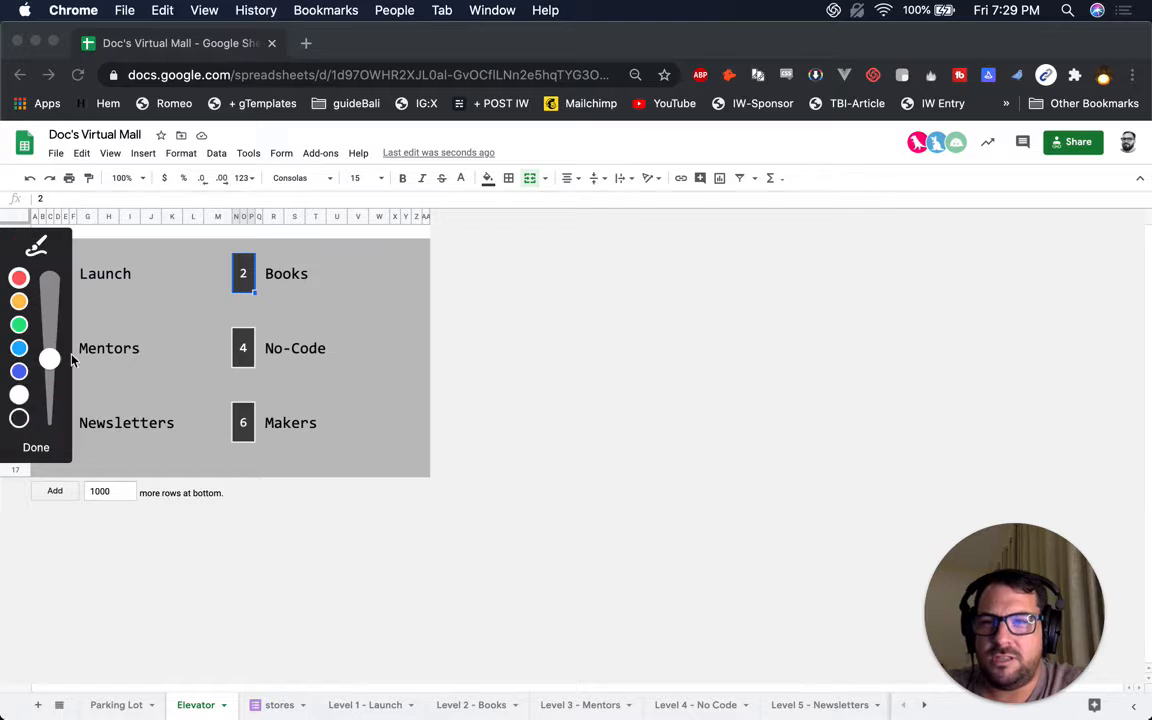
left_click(36, 447)
left_click_drag(12, 34, 70, 22)
Copy rows 13 to 17 of the Elevator sheet, with the Newsletters and Makers buttons, and paste them starting at A17.
left_click_drag(67, 427, 67, 467)
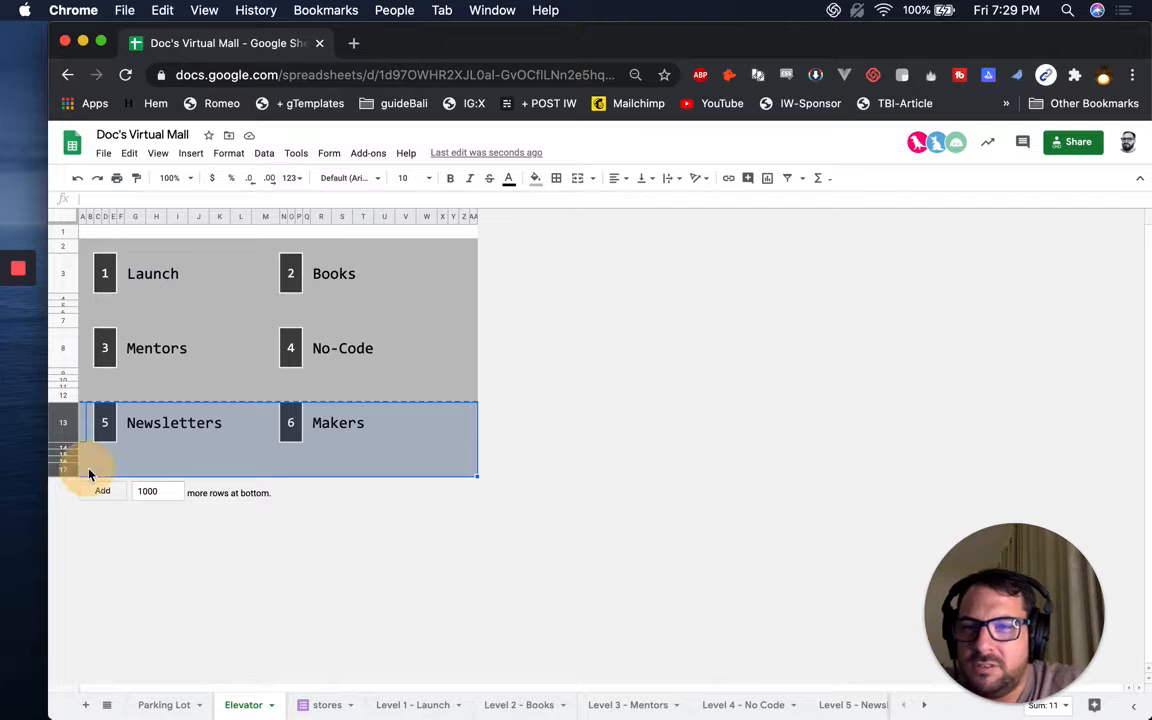
key("ctrl+c")
left_click(85, 470)
left_click(67, 471)
left_click(88, 470)
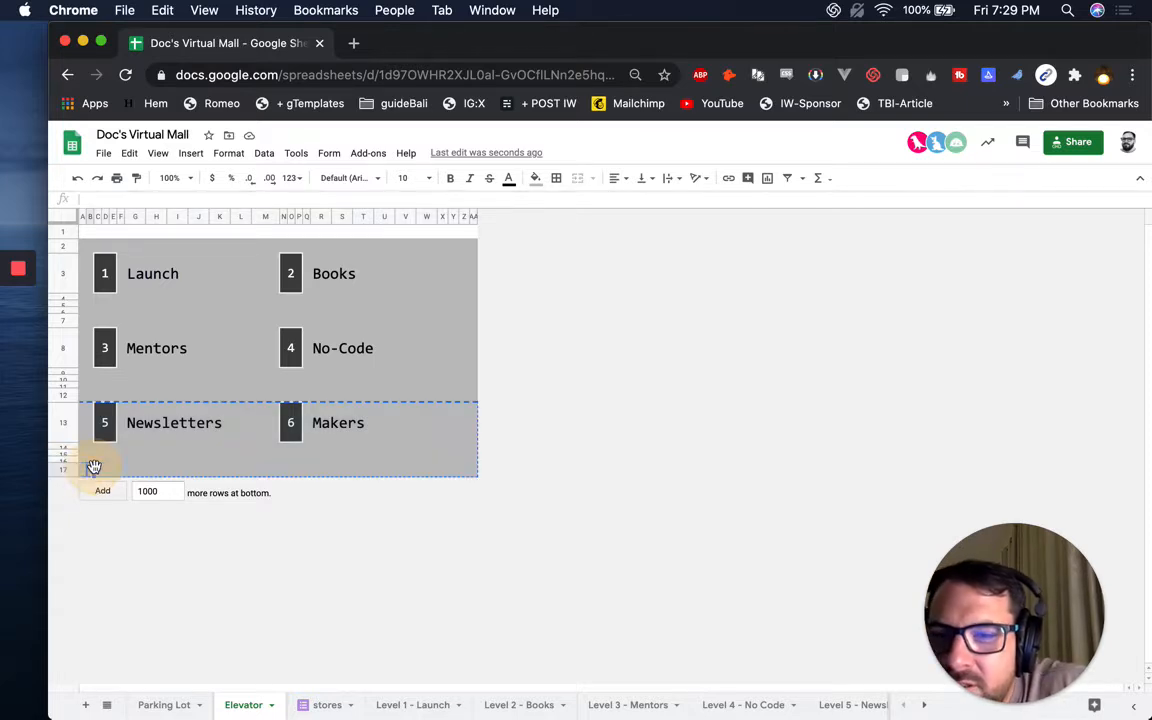
key("super+v")
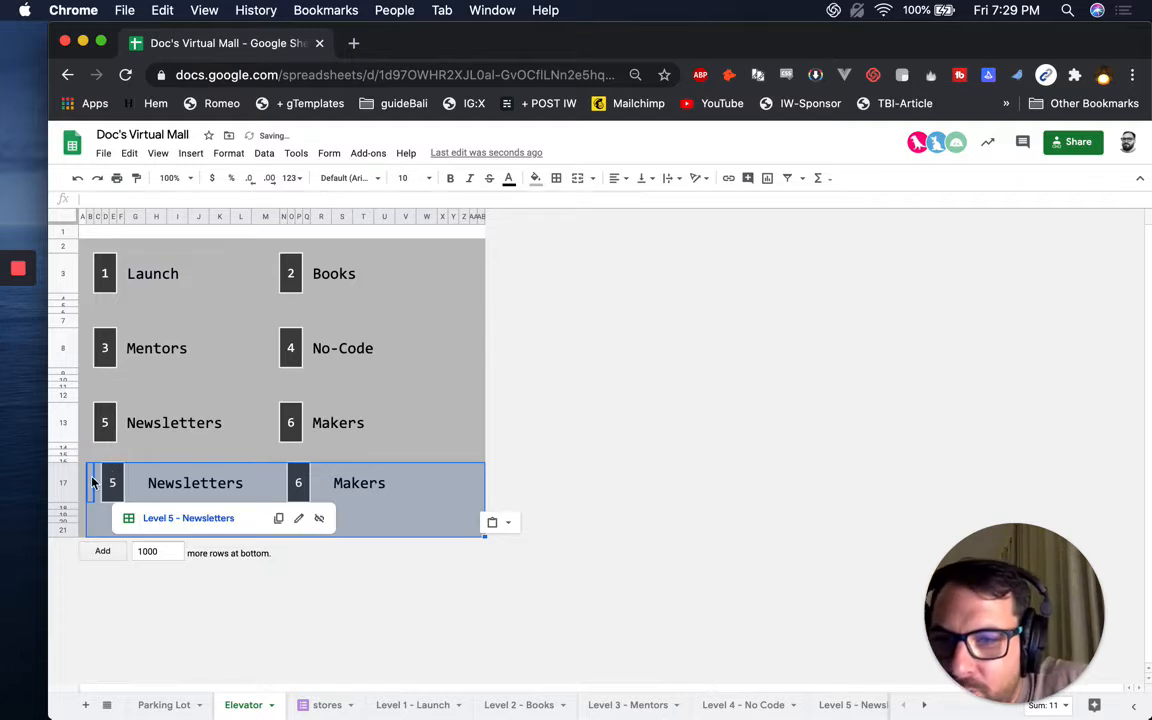
key("super+z")
key("super+v")
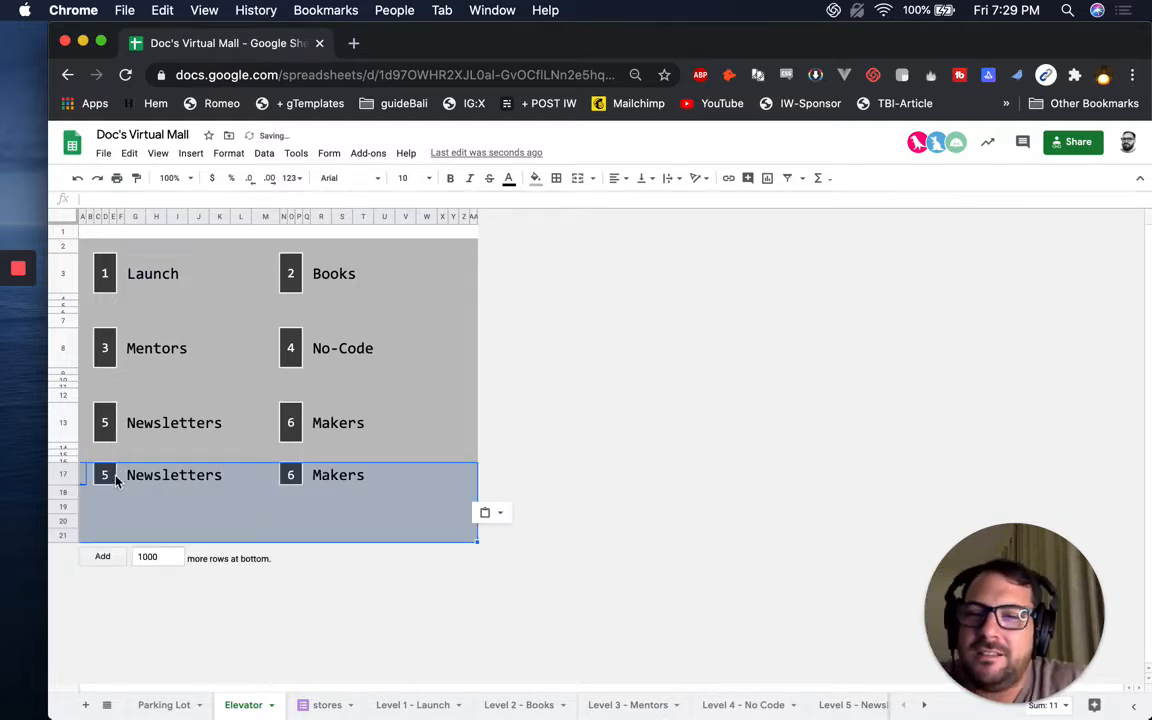
Increase the height of row 17, which holds the pasted elevator buttons.
left_click(68, 485)
left_click(64, 492)
left_click(62, 474)
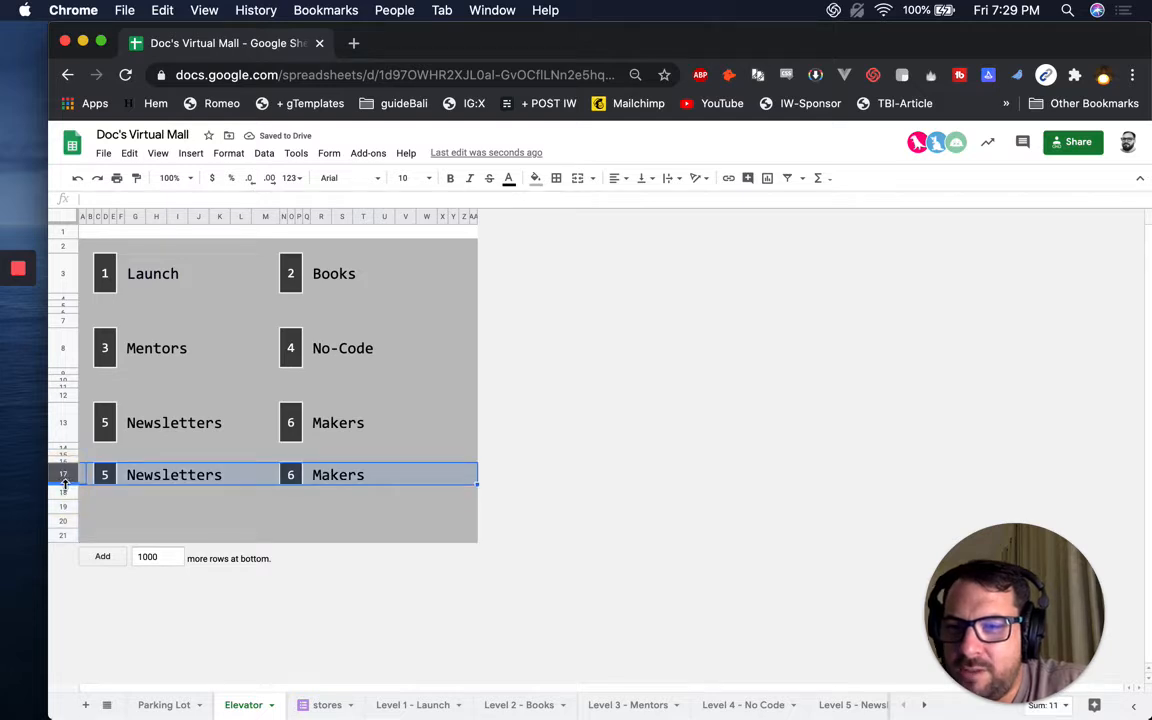
left_click_drag(65, 513, 64, 500)
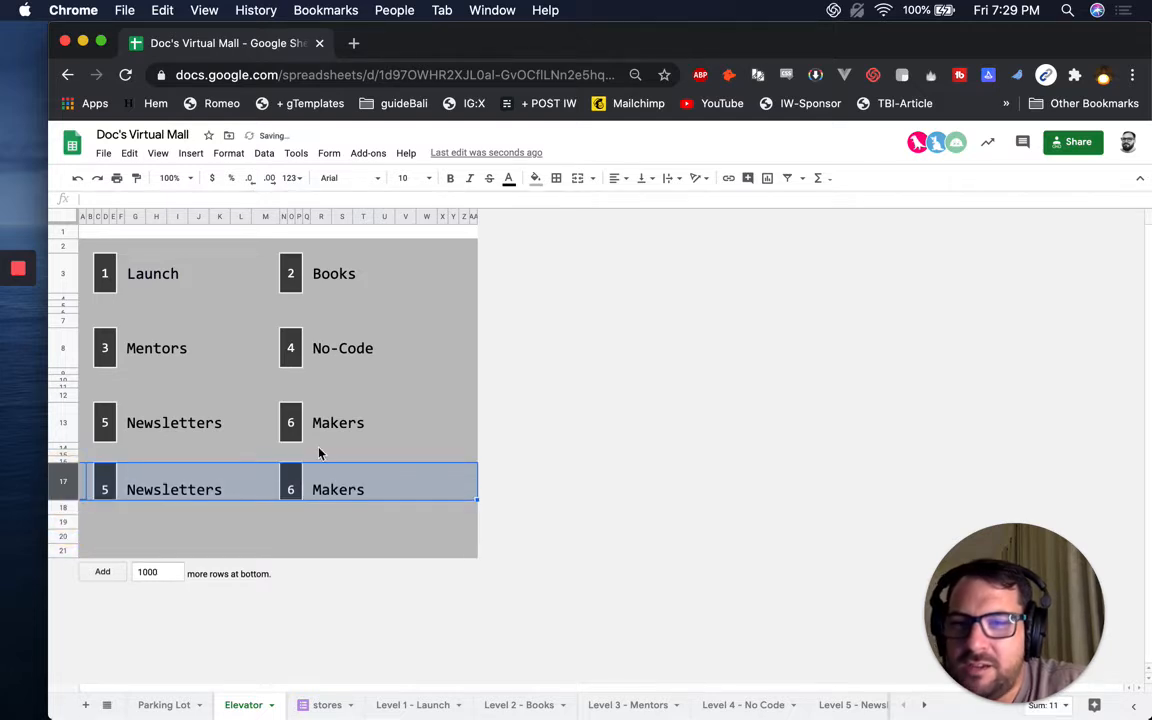
In the pasted row, replace the number 6 with 7 and the Makers label with ???
left_click(290, 489)
type("7")
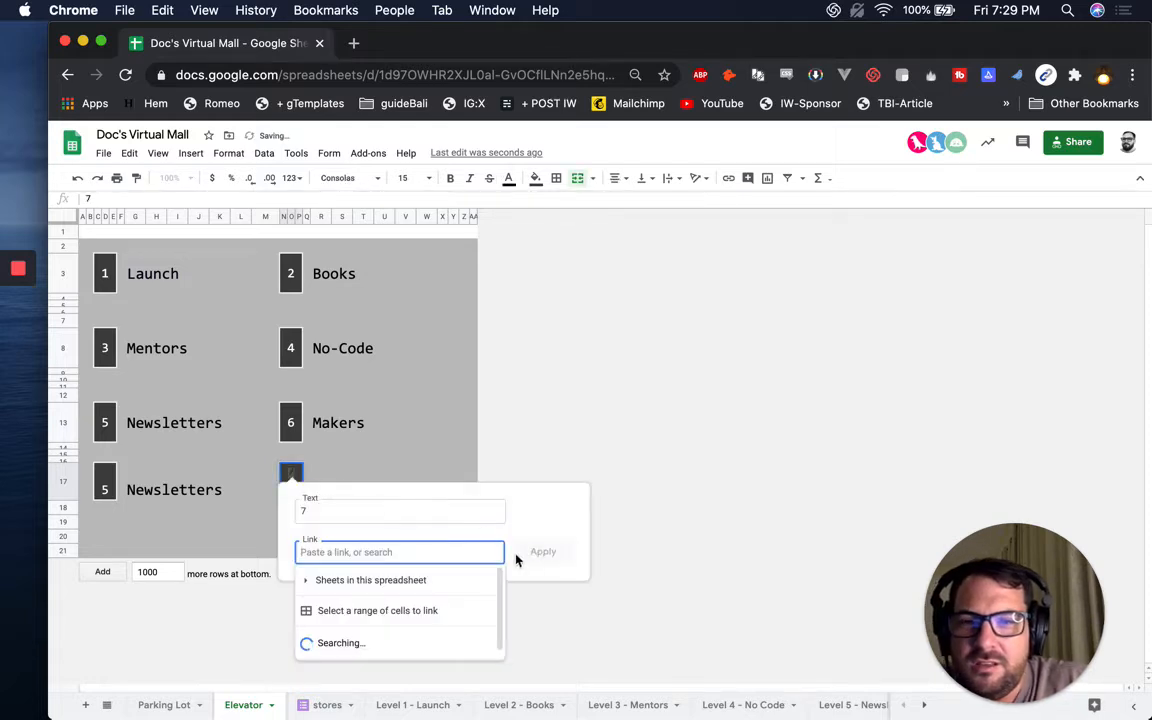
left_click(318, 484)
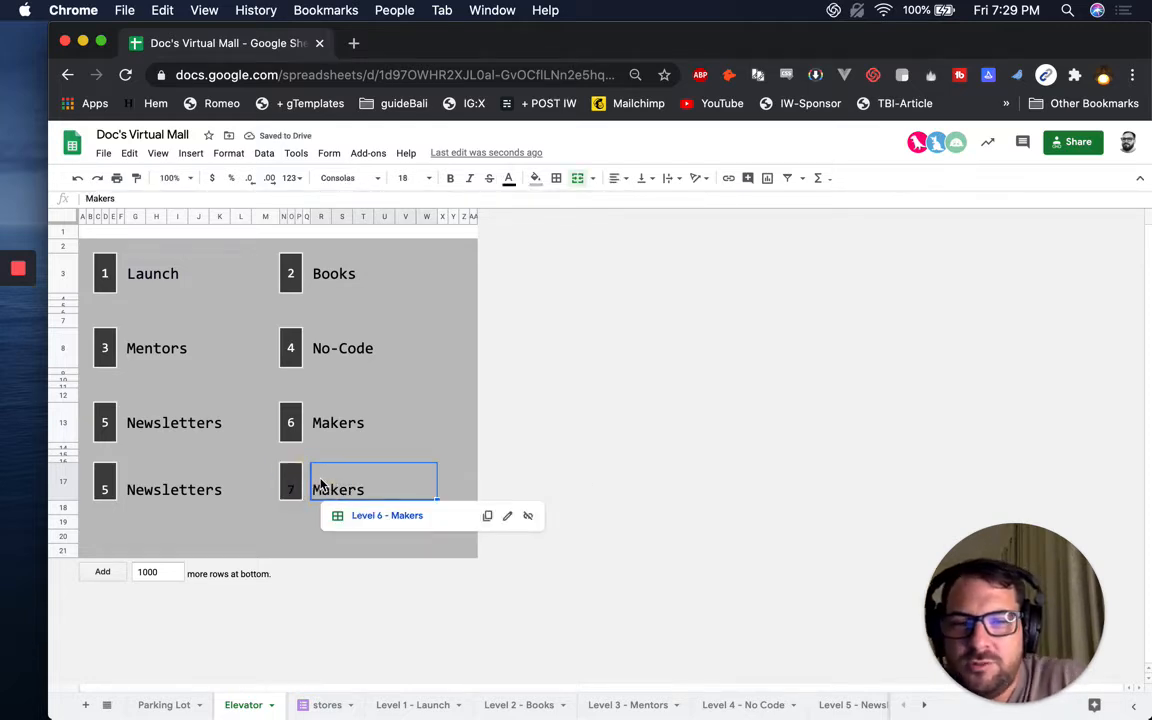
type("???")
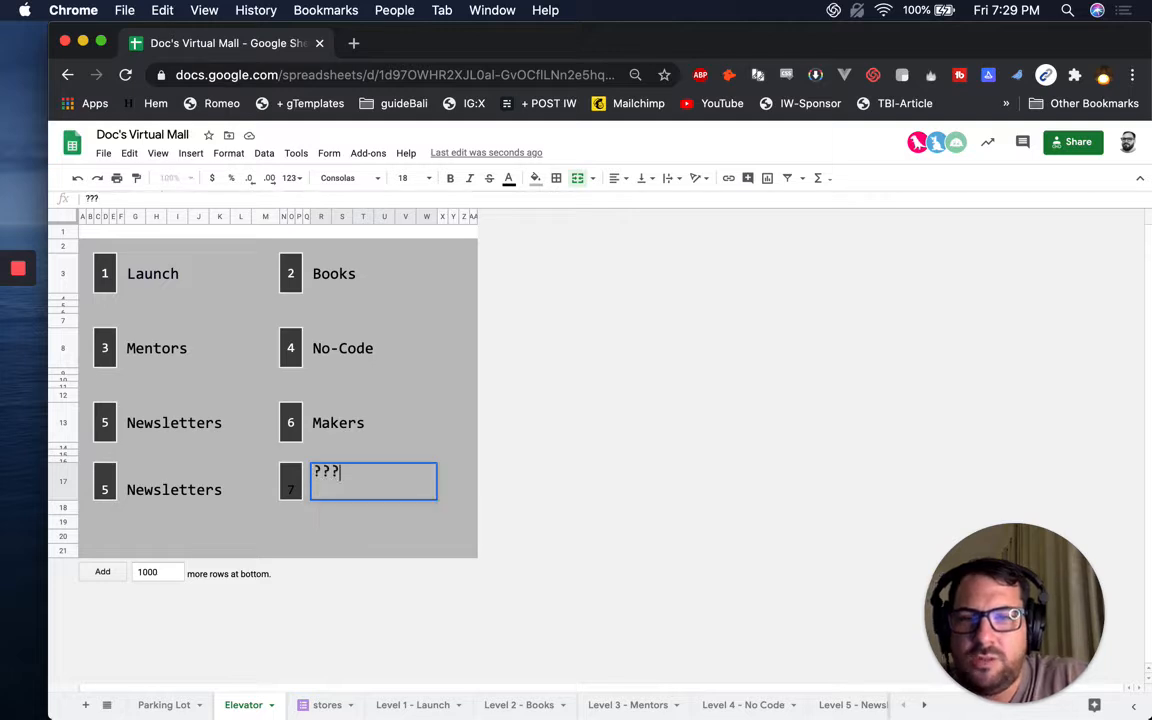
key("Return")
Make the new 7 button's text white and check its fill color options.
left_click(293, 488)
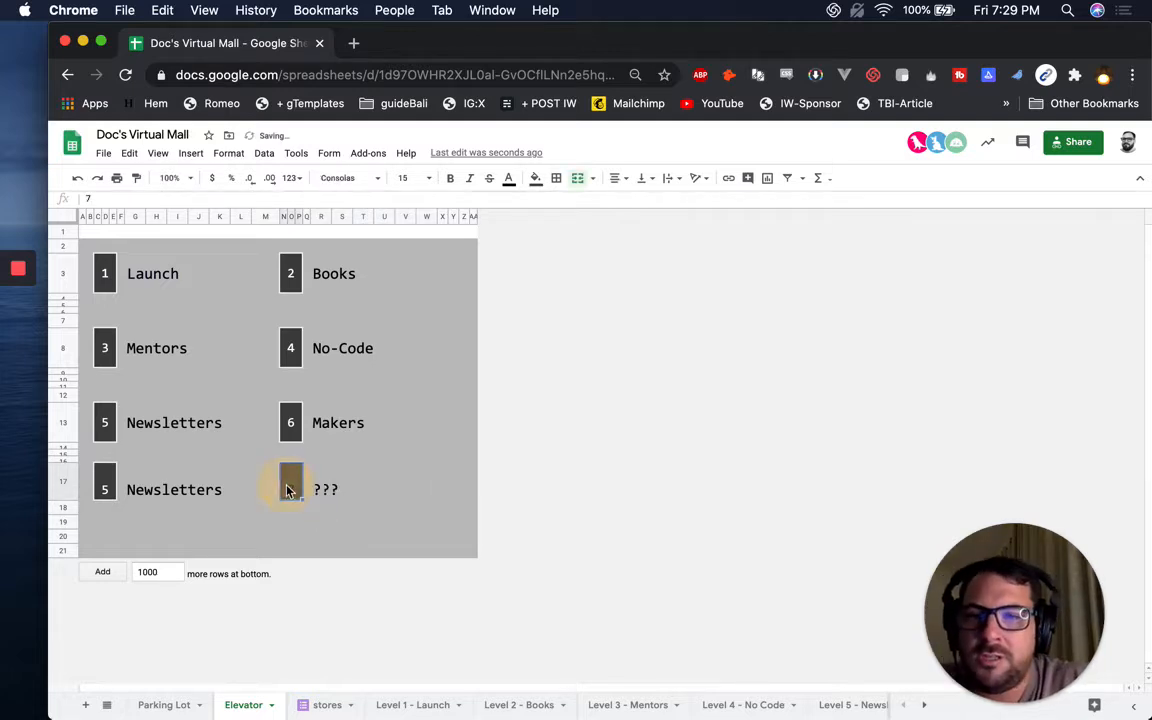
left_click(509, 180)
left_click(638, 225)
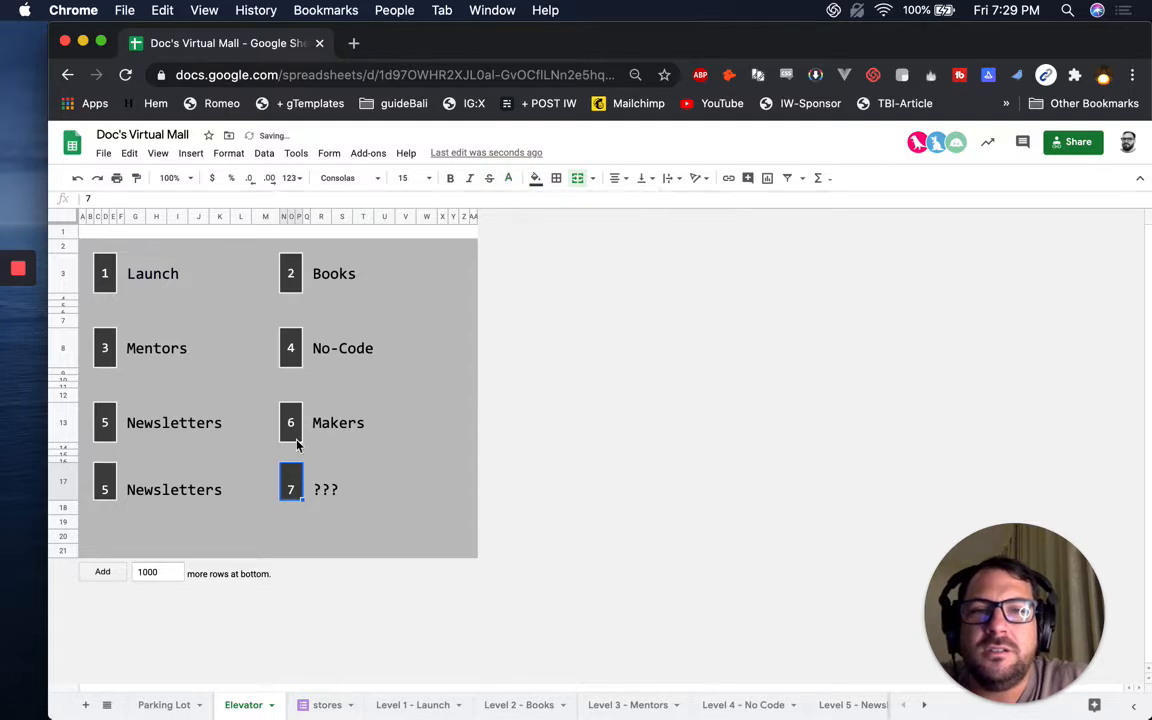
left_click(536, 178)
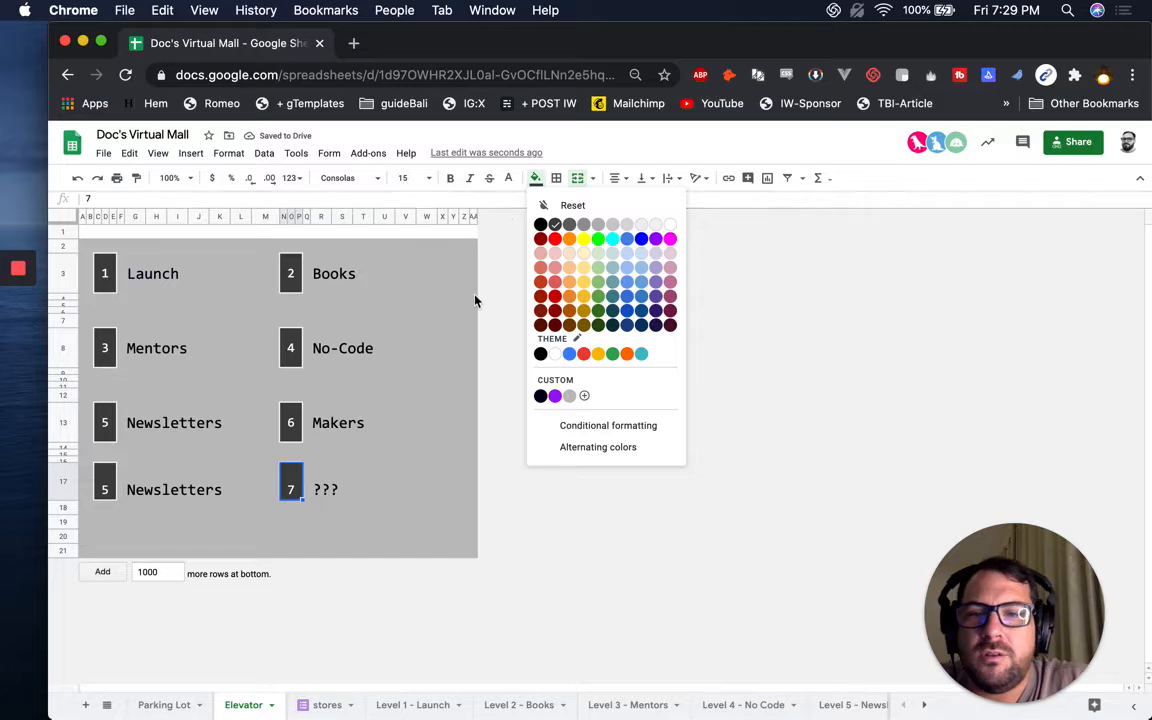
left_click(360, 483)
Replace the 5 in the Elevator sheet's row 17 button with F and make its text white.
left_click(114, 490)
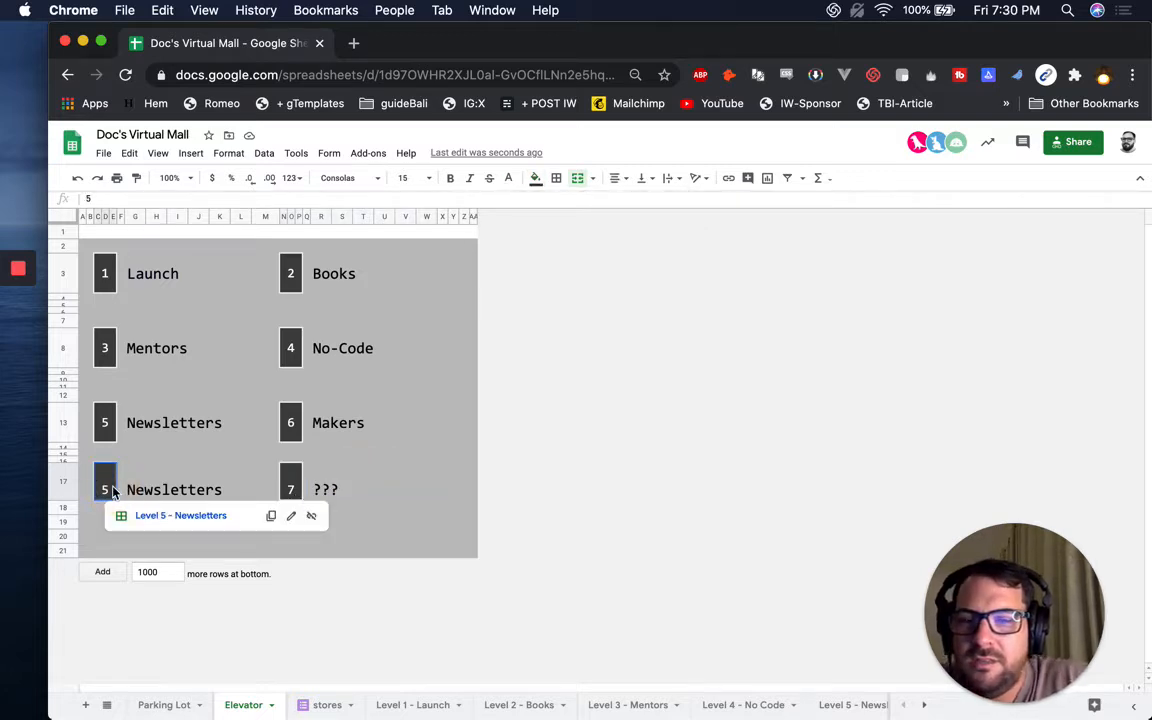
type("F")
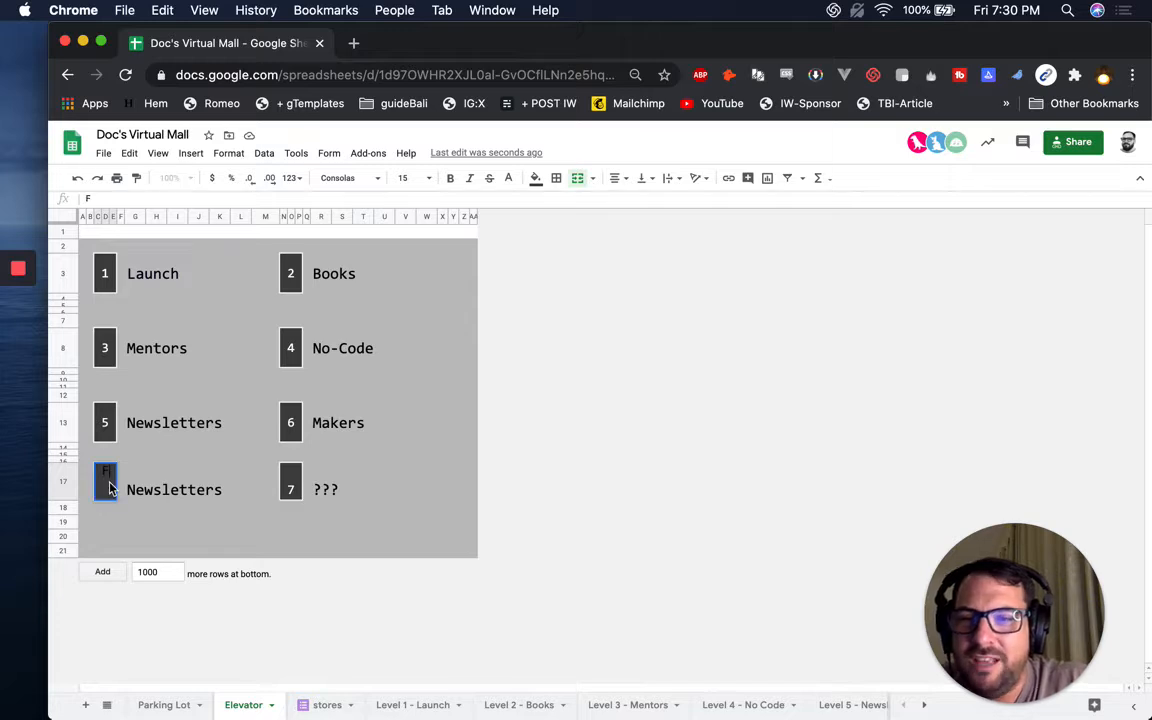
left_click(135, 489)
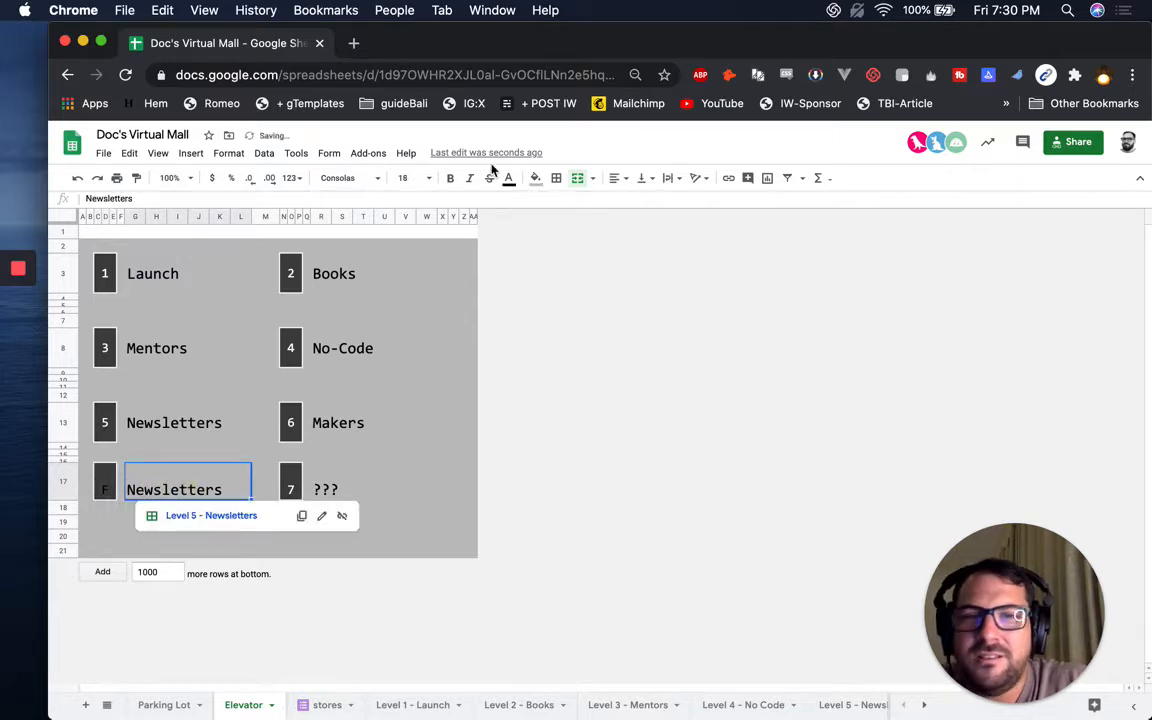
left_click(107, 481)
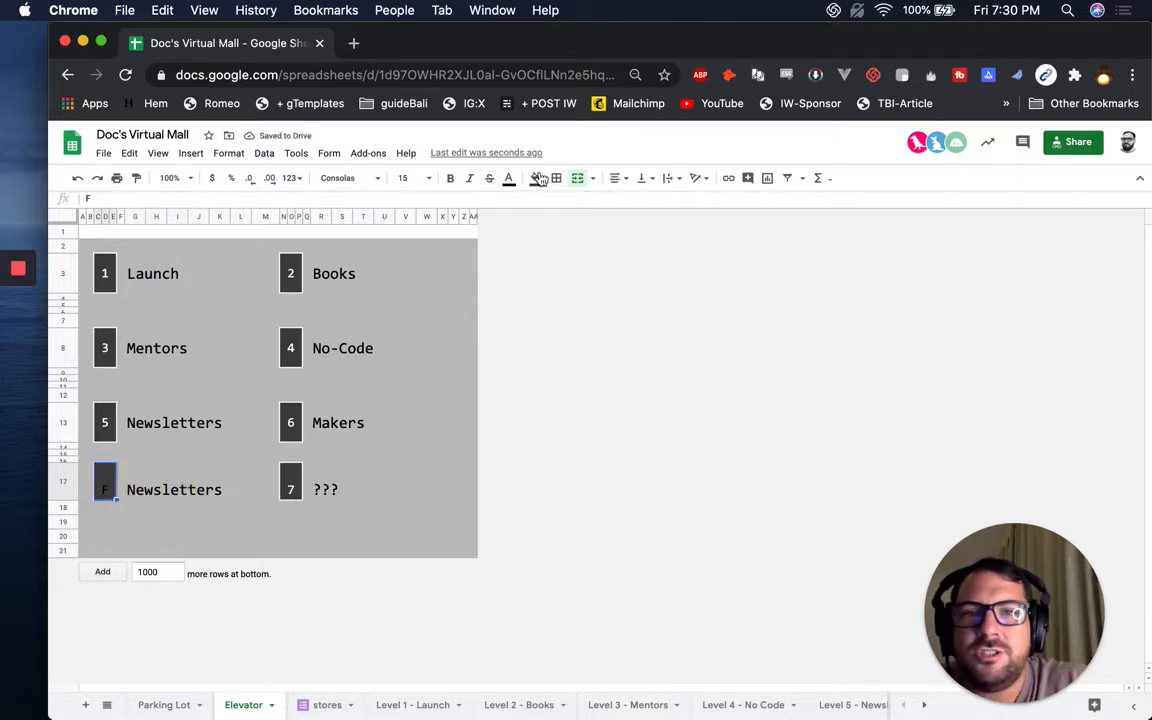
left_click(509, 179)
left_click(643, 225)
Replace the Newsletters label beside the F button with Food Court.
left_click(172, 486)
type("Footba")
key("BackSpace")
key("BackSpace")
key("BackSpace")
type("d Cour")
key("Return")
Link the F button to the Copy of Level 6 - Makers sheet.
left_click(106, 489)
key("super+k")
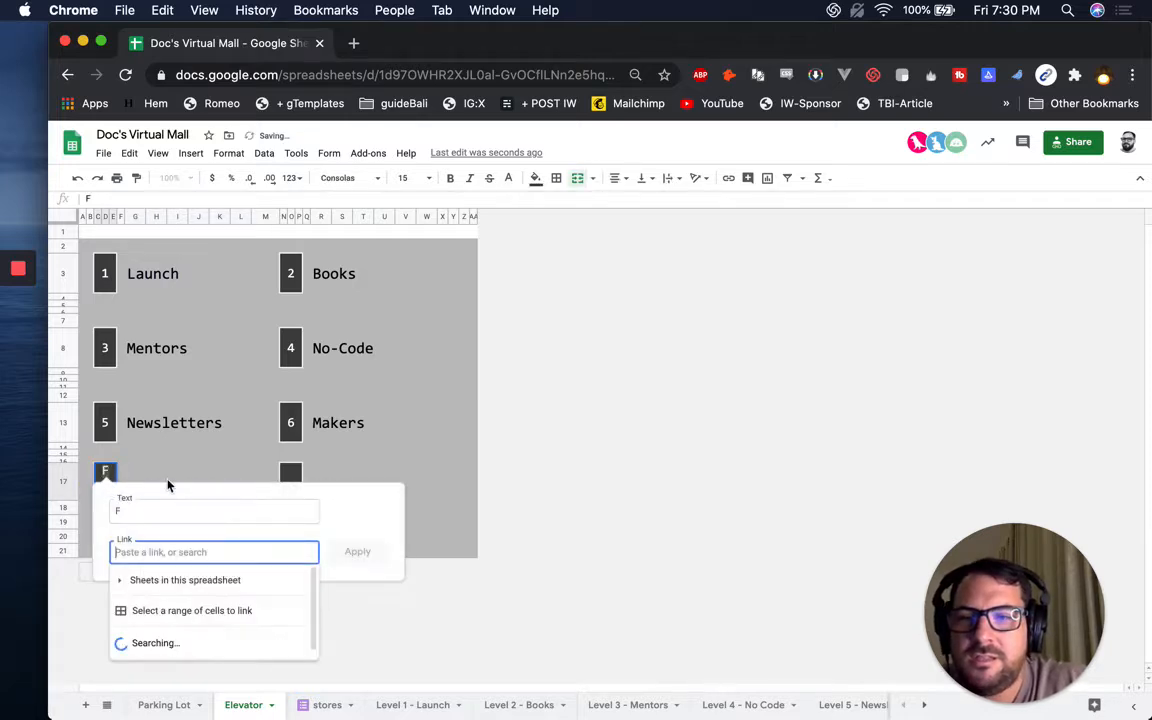
left_click(186, 580)
scroll(193, 632, "down", 3)
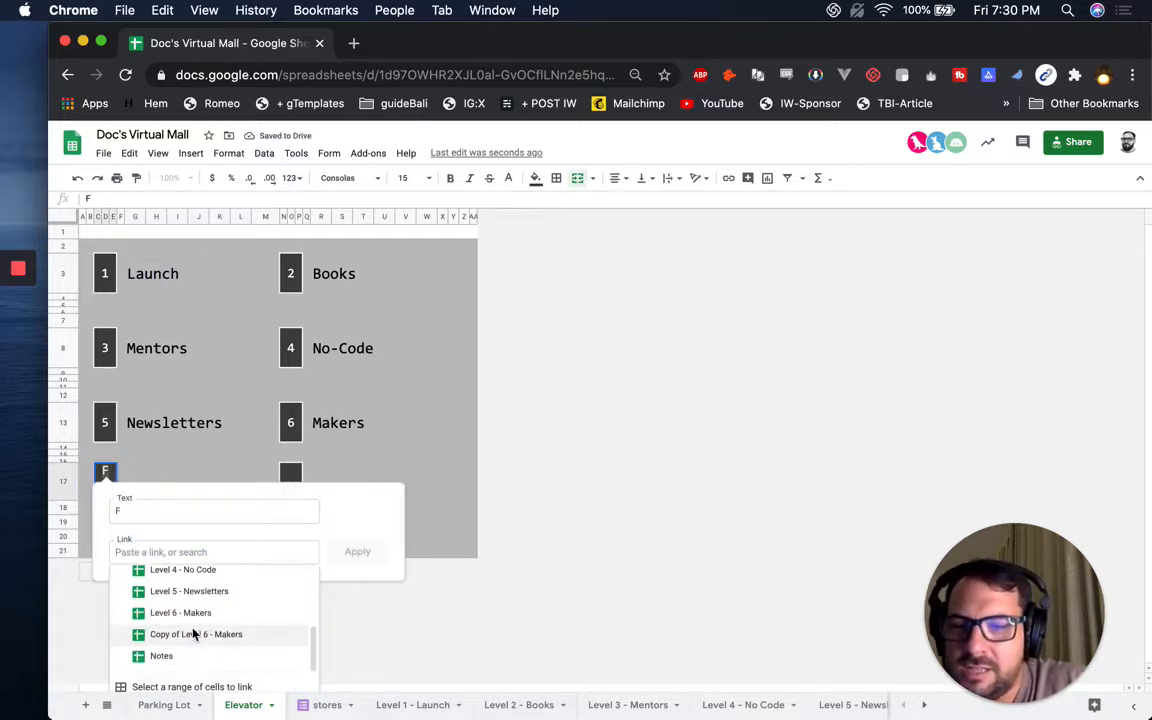
left_click(195, 634)
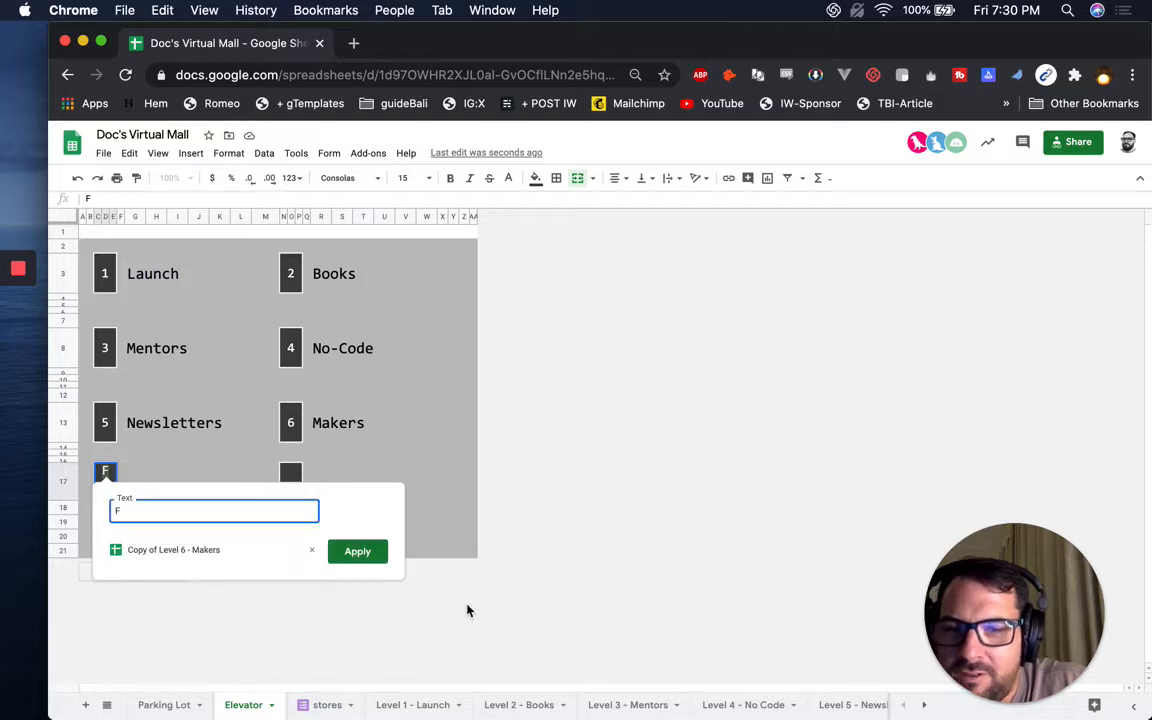
left_click(352, 550)
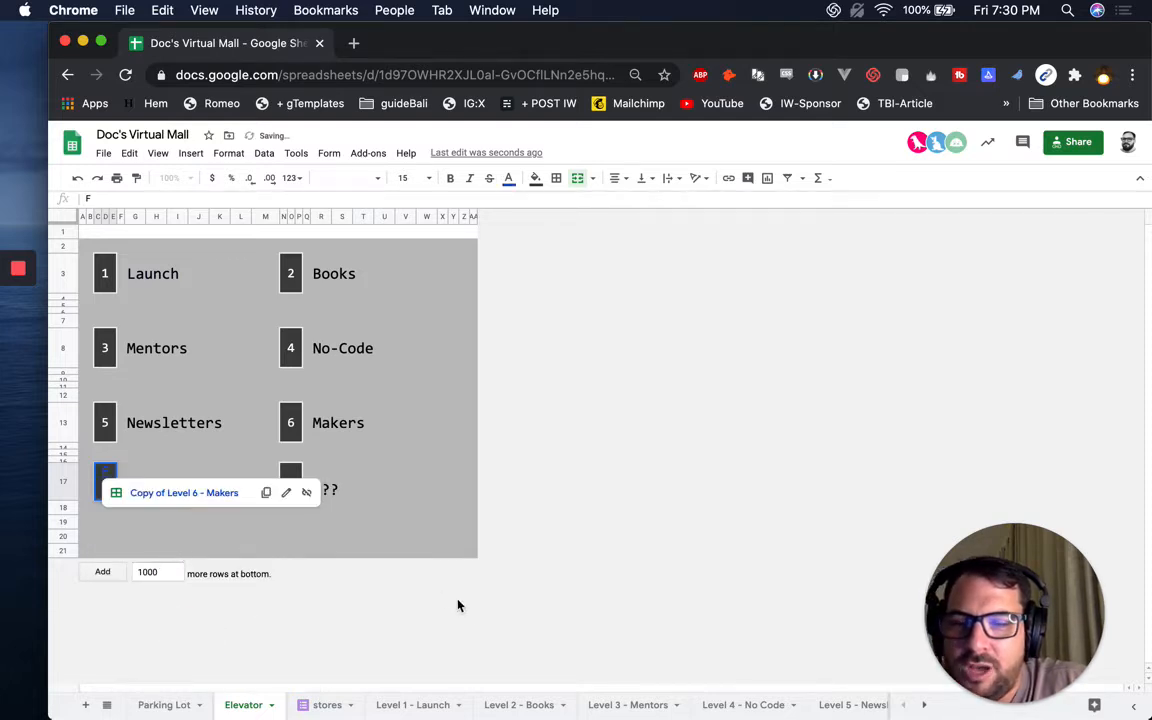
Rename the Copy of Level 6 - Makers sheet as Food Court.
scroll(851, 703, "right", 5)
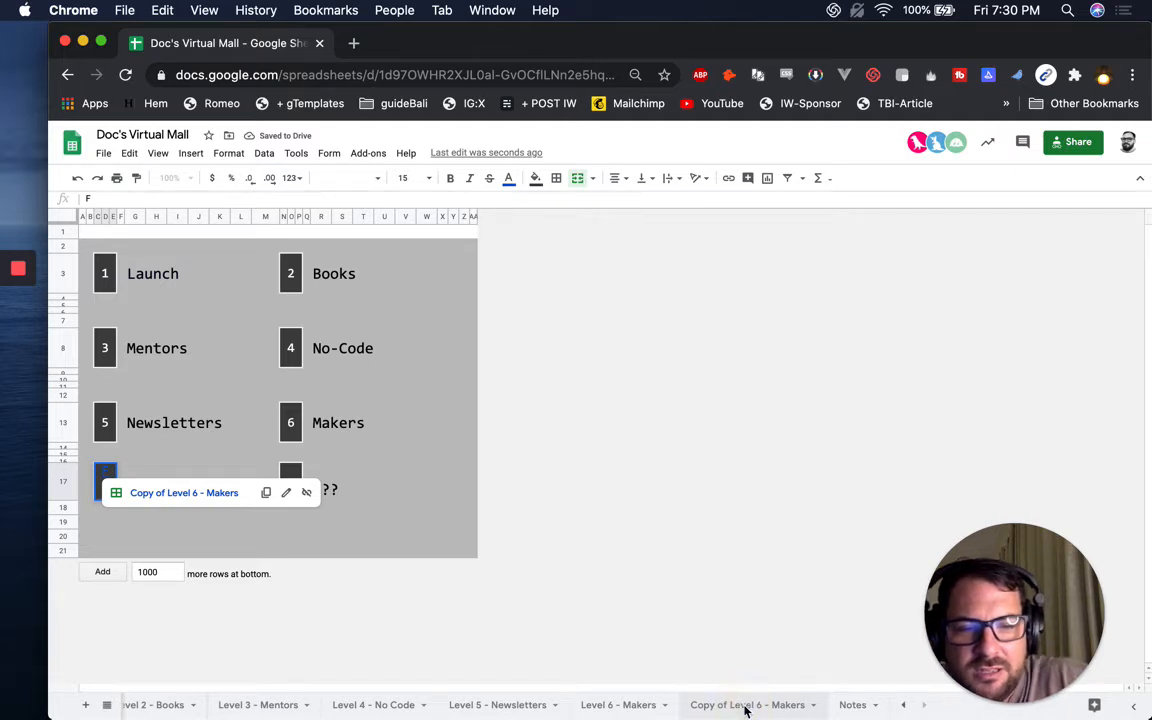
double_click(745, 705)
type("Food Court")
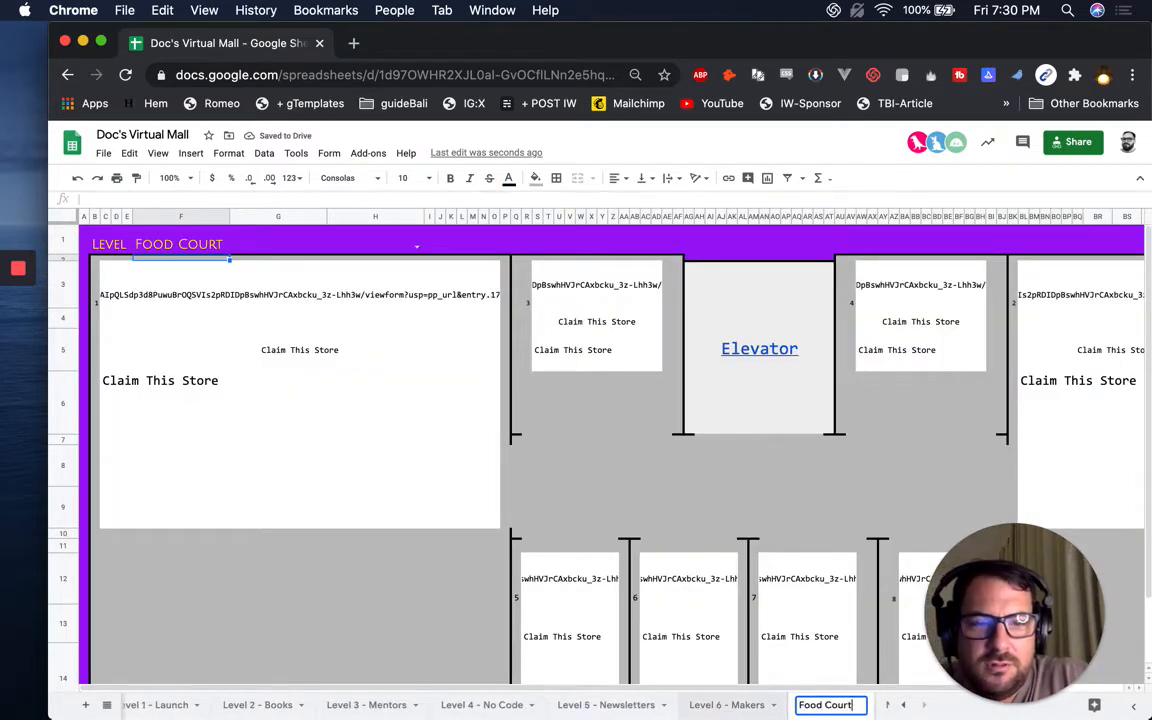
key("Return")
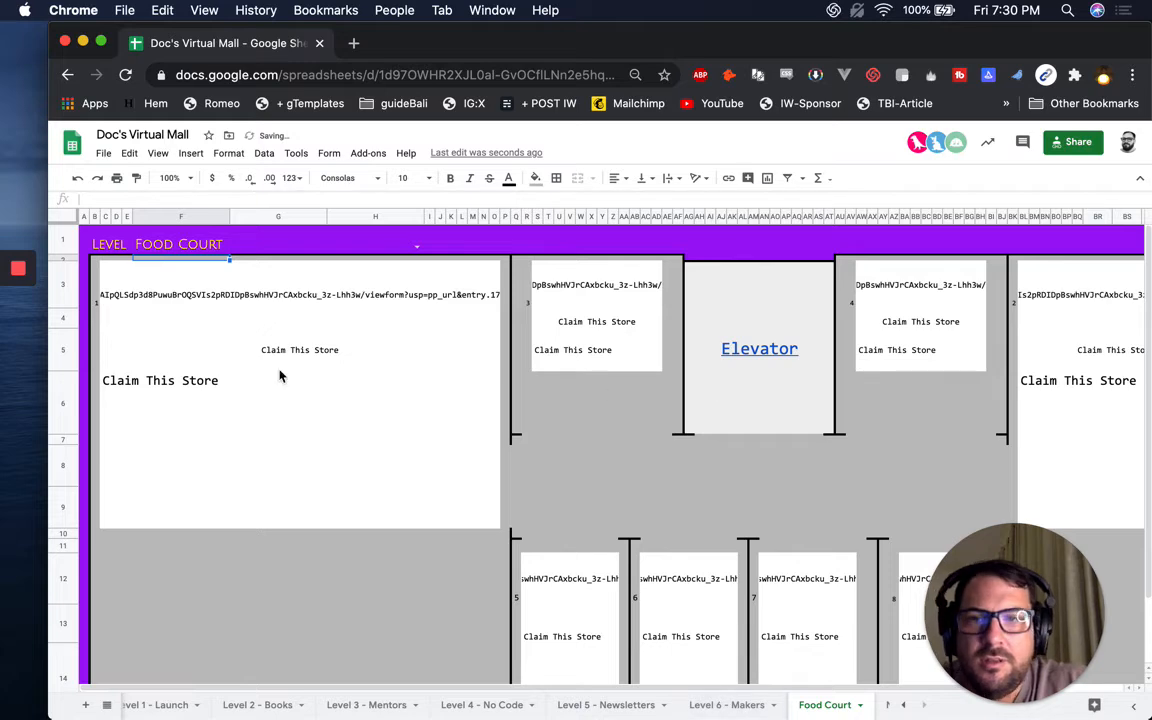
Return to the Elevator sheet, make the linked F button's text white, and check its link target.
scroll(185, 705, "left", 5)
left_click(180, 706)
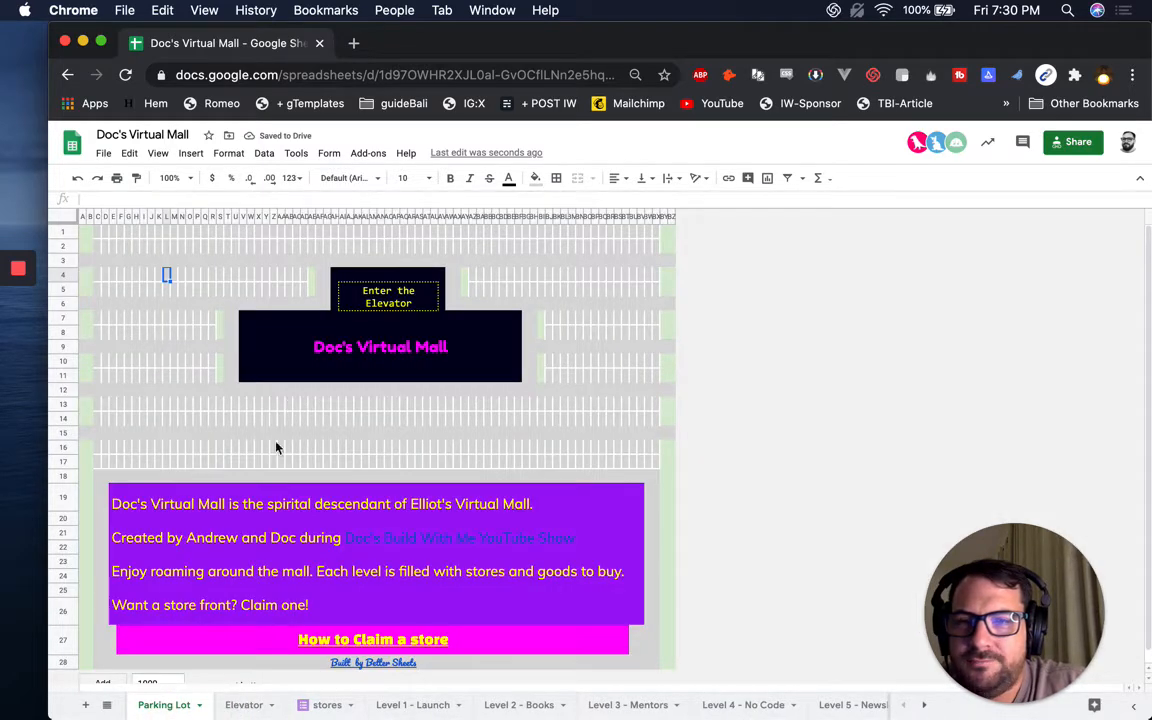
left_click(243, 705)
left_click(135, 490)
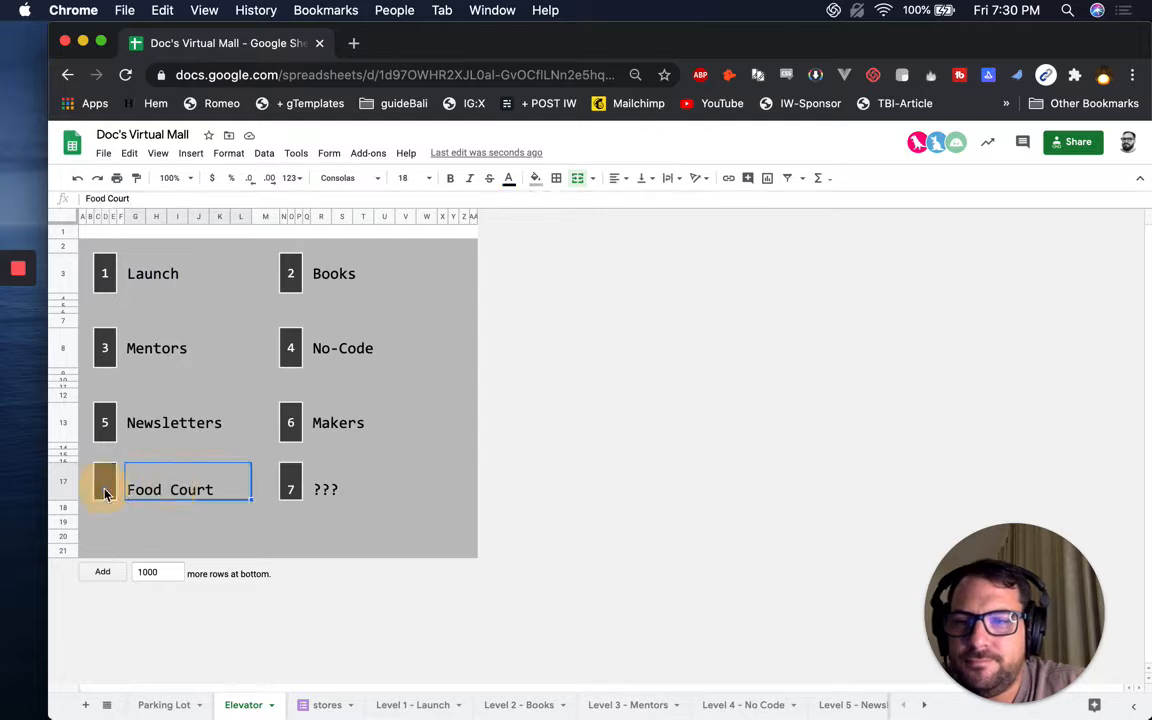
left_click(106, 490)
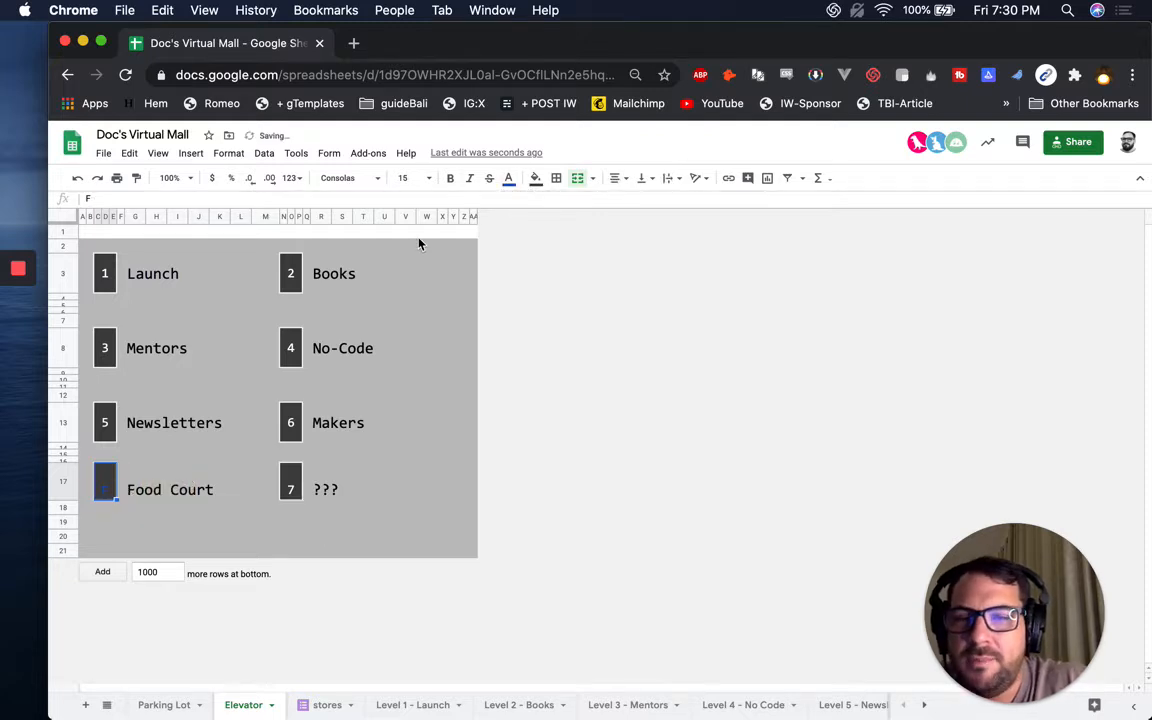
left_click(508, 178)
left_click(645, 226)
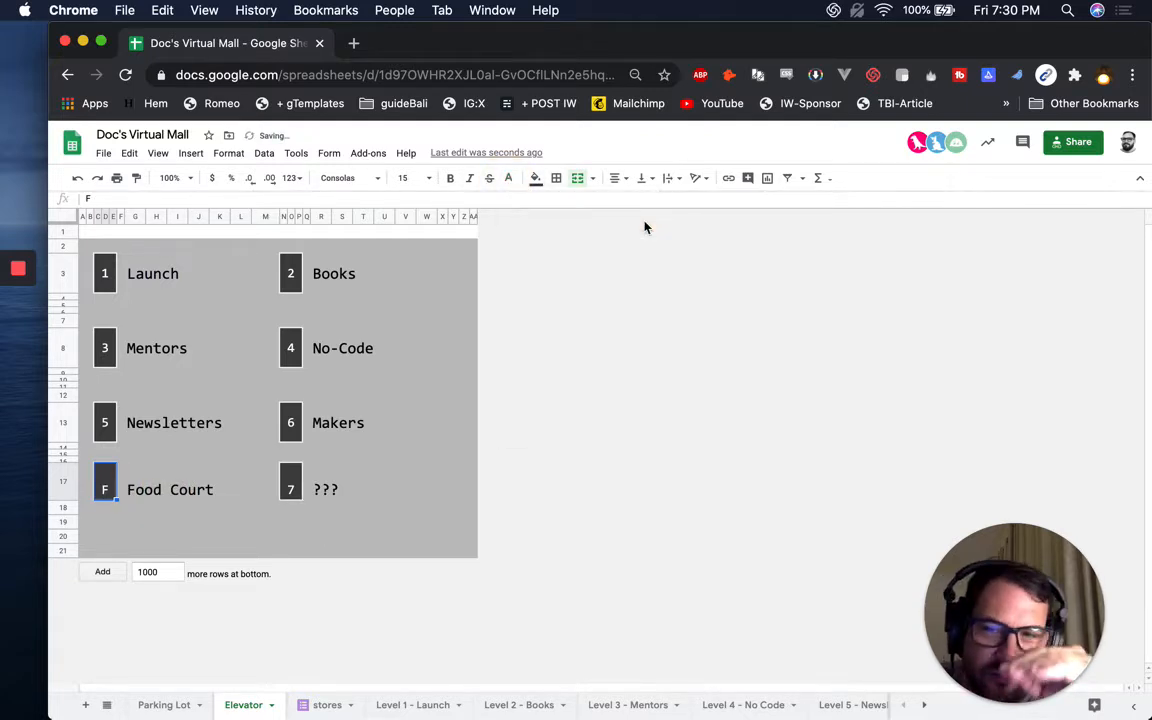
mouse_move(112, 495)
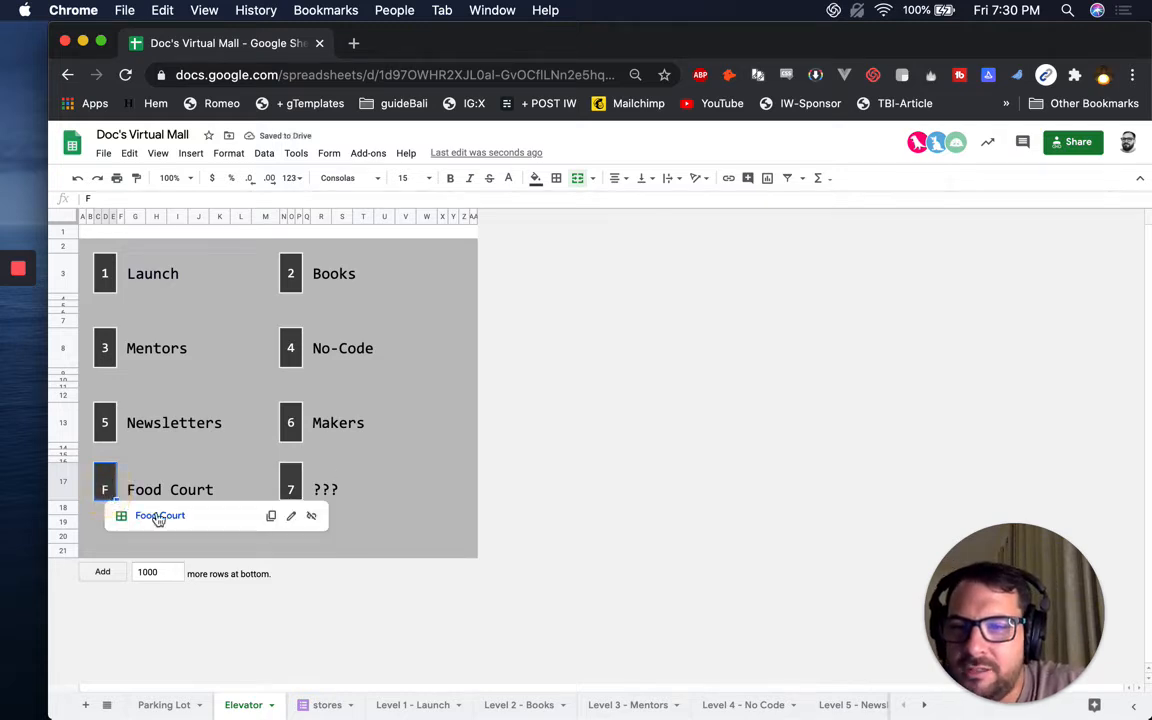
Link the Food Court label in row 17 to the Food Court sheet.
left_click(170, 490)
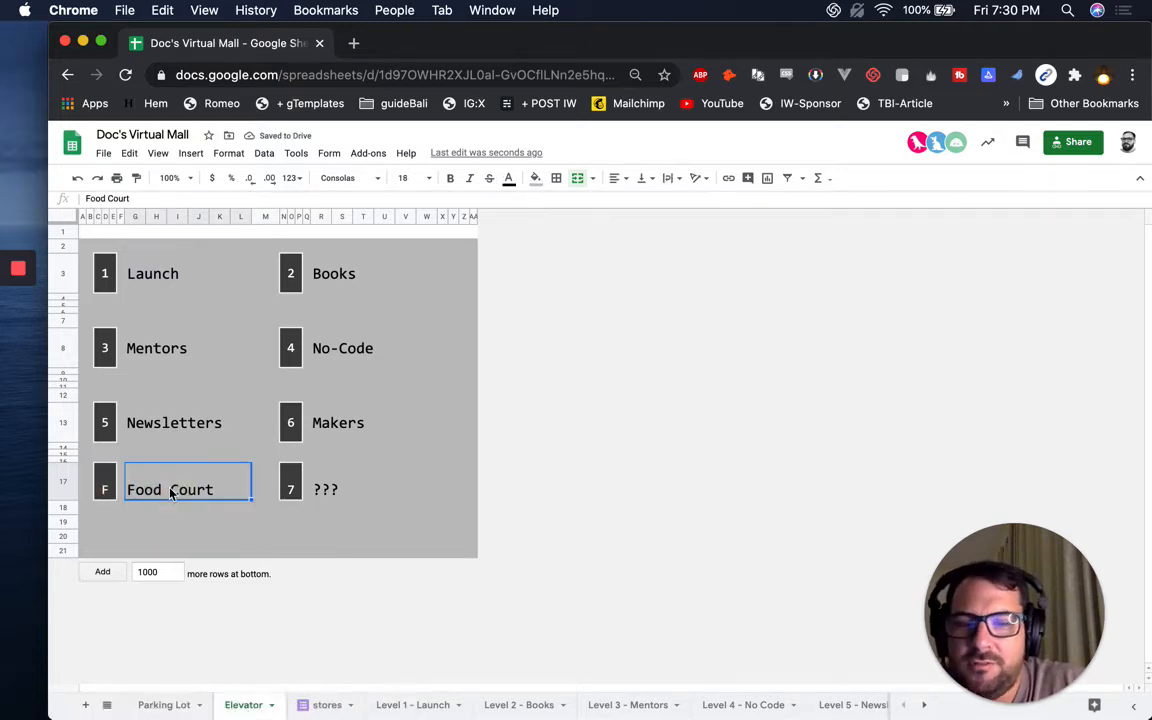
key("ctrl+k")
left_click(252, 576)
scroll(254, 605, "down", 8)
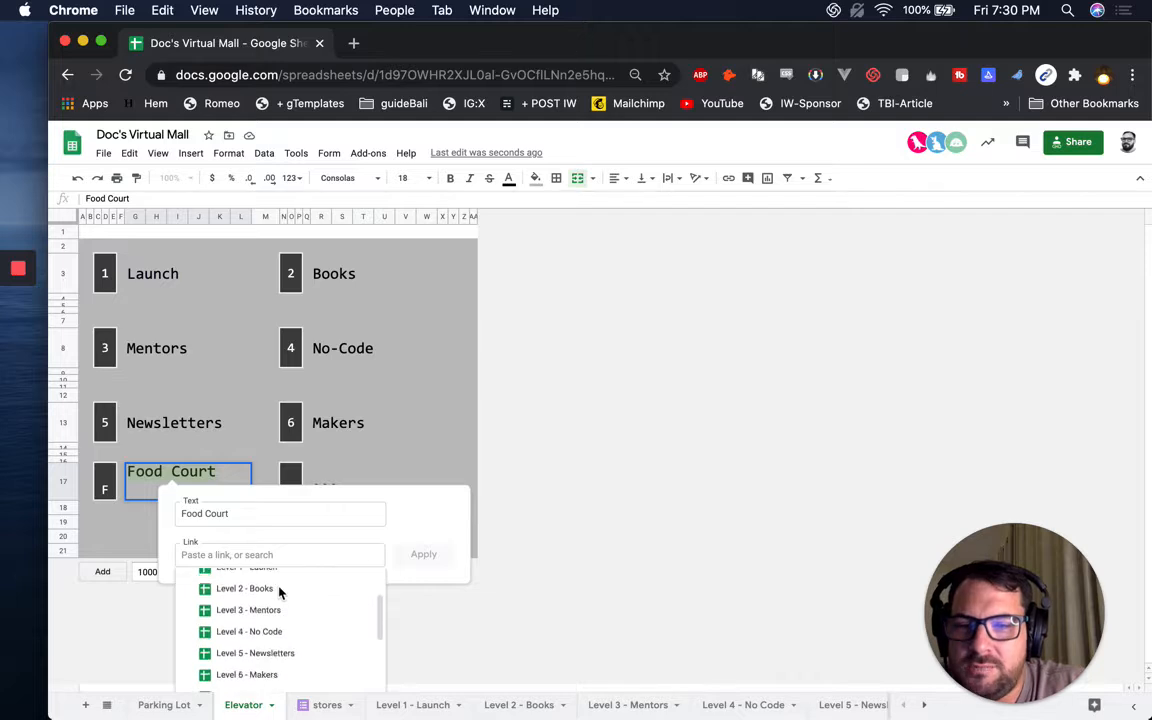
left_click(240, 592)
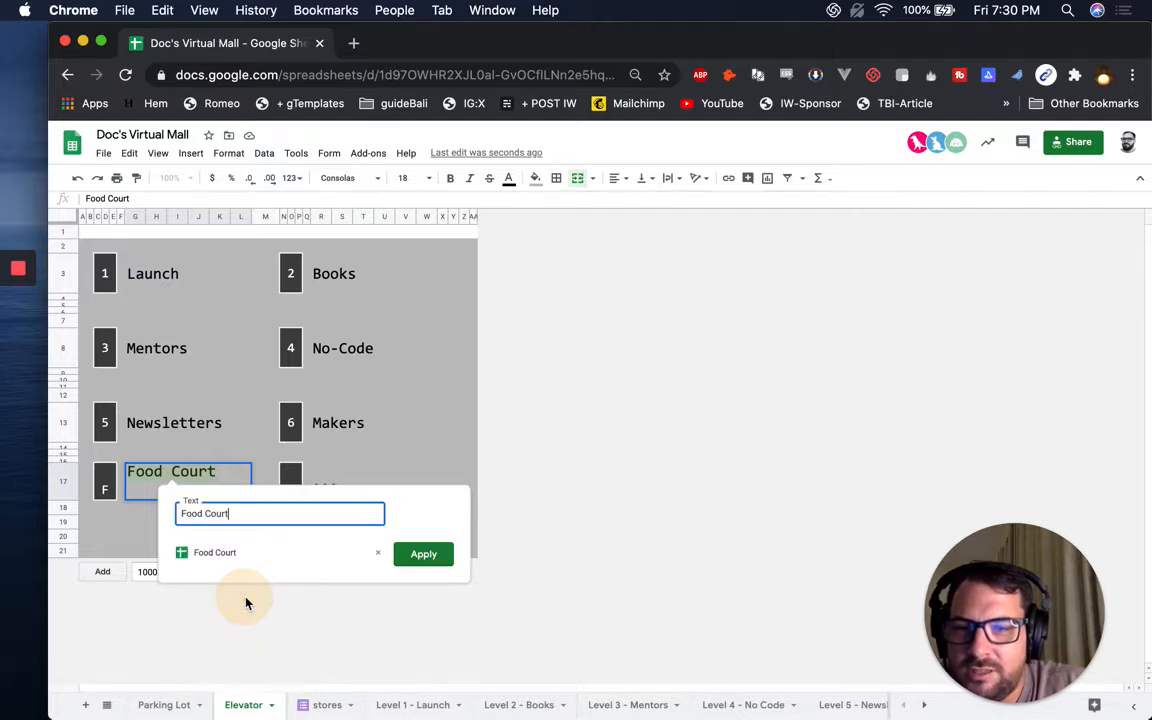
left_click(419, 566)
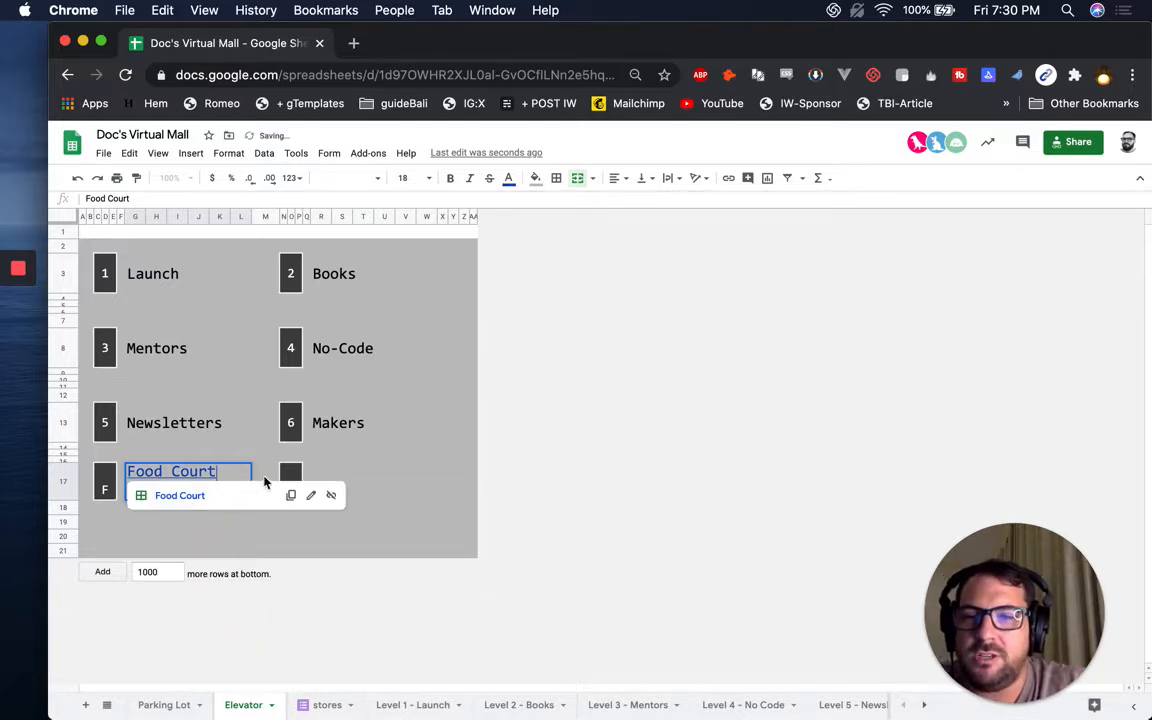
left_click(463, 463)
Set the linked Food Court label's text color to black, matching the other level labels.
left_click(220, 487)
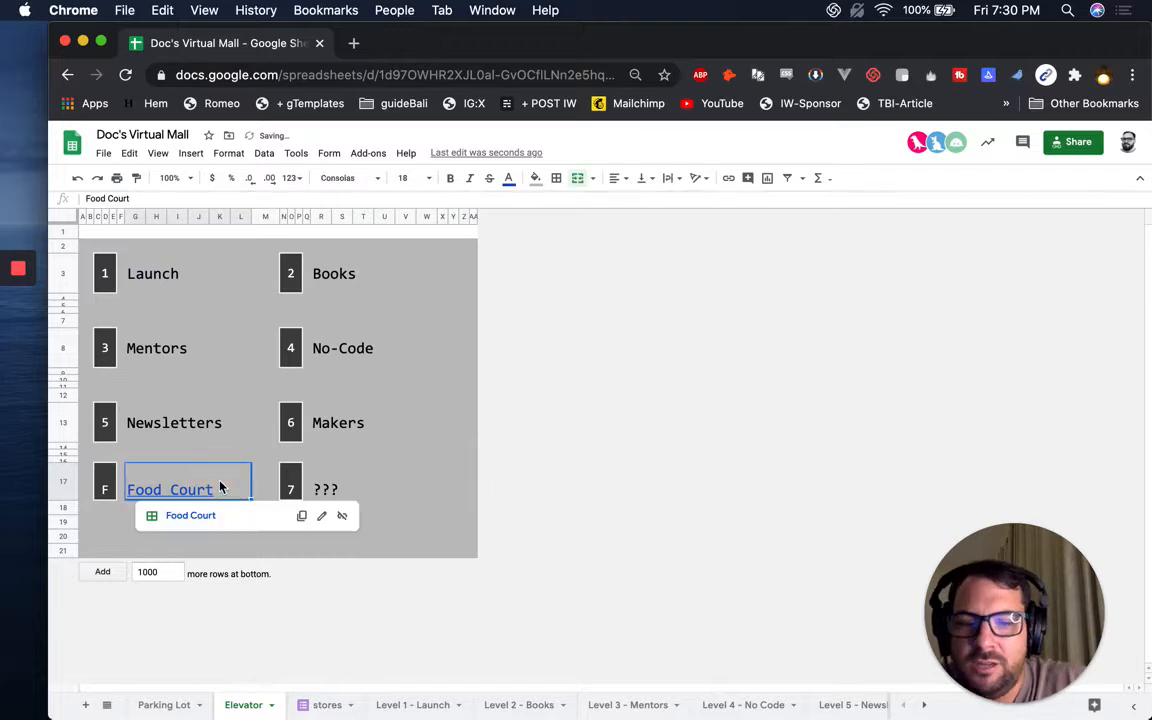
left_click(508, 180)
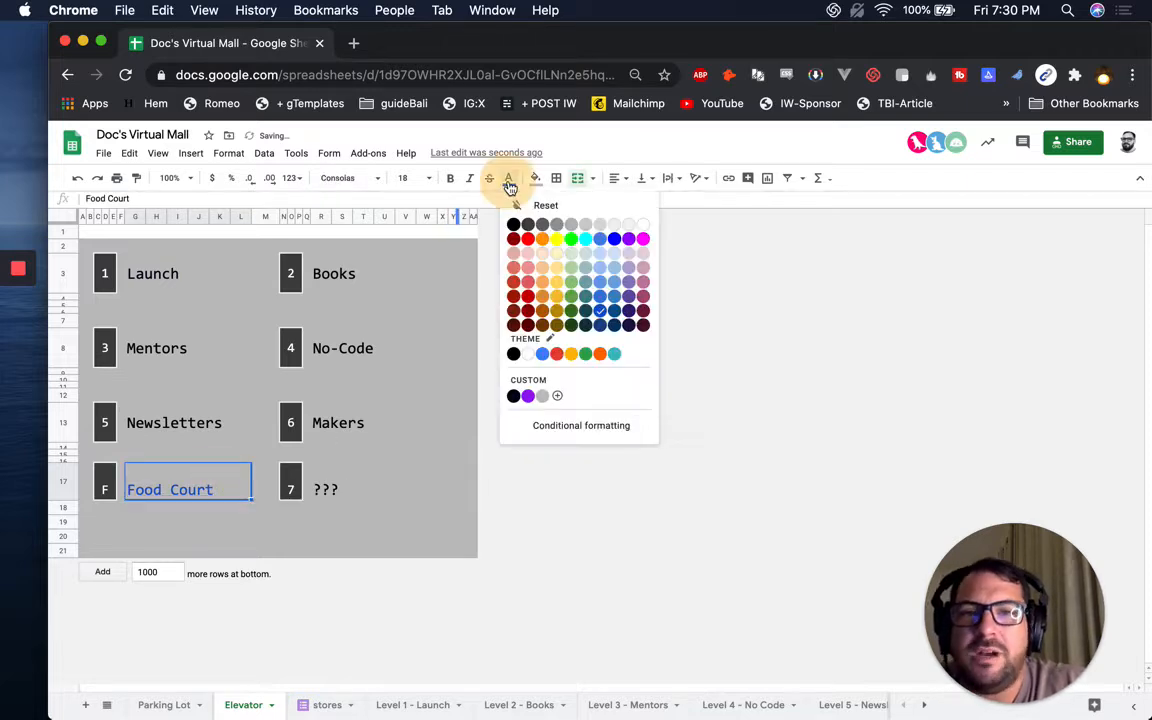
left_click(527, 354)
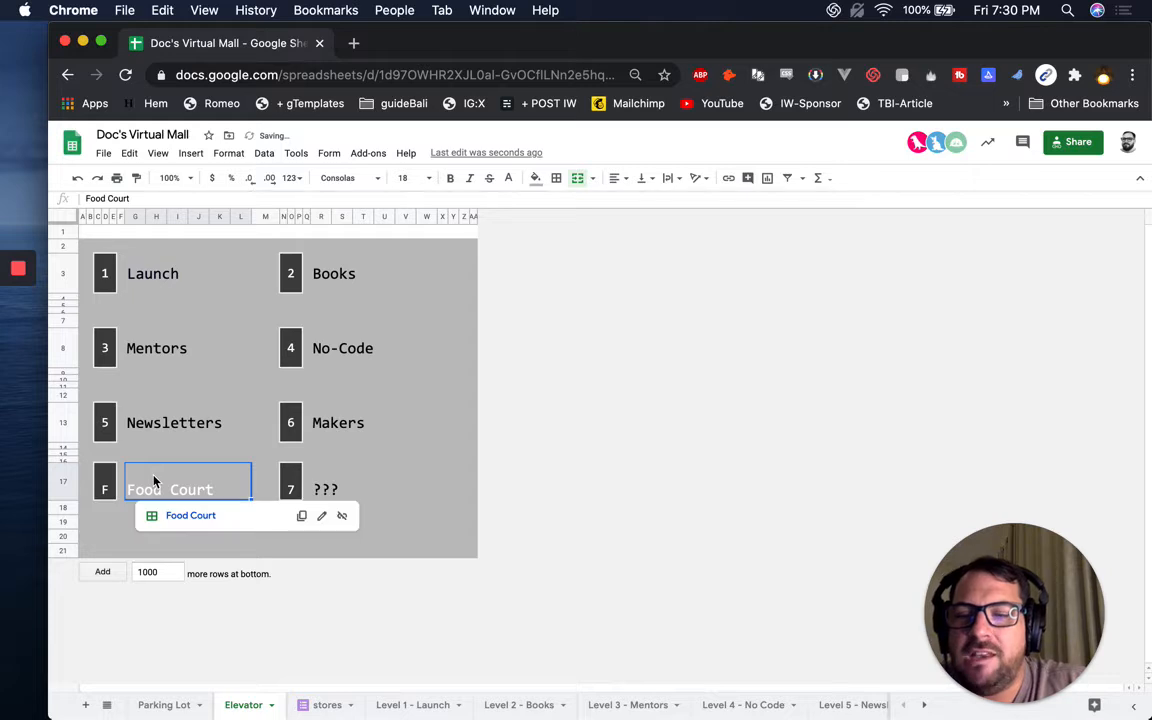
left_click(508, 180)
left_click(513, 226)
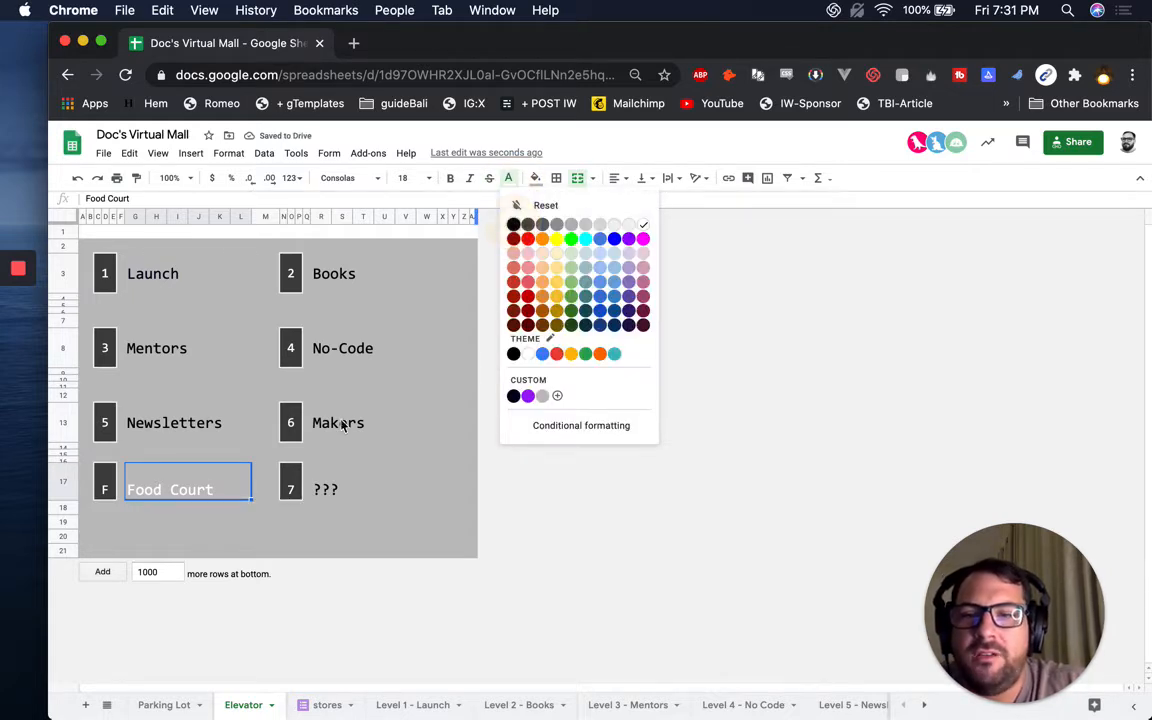
left_click(216, 427)
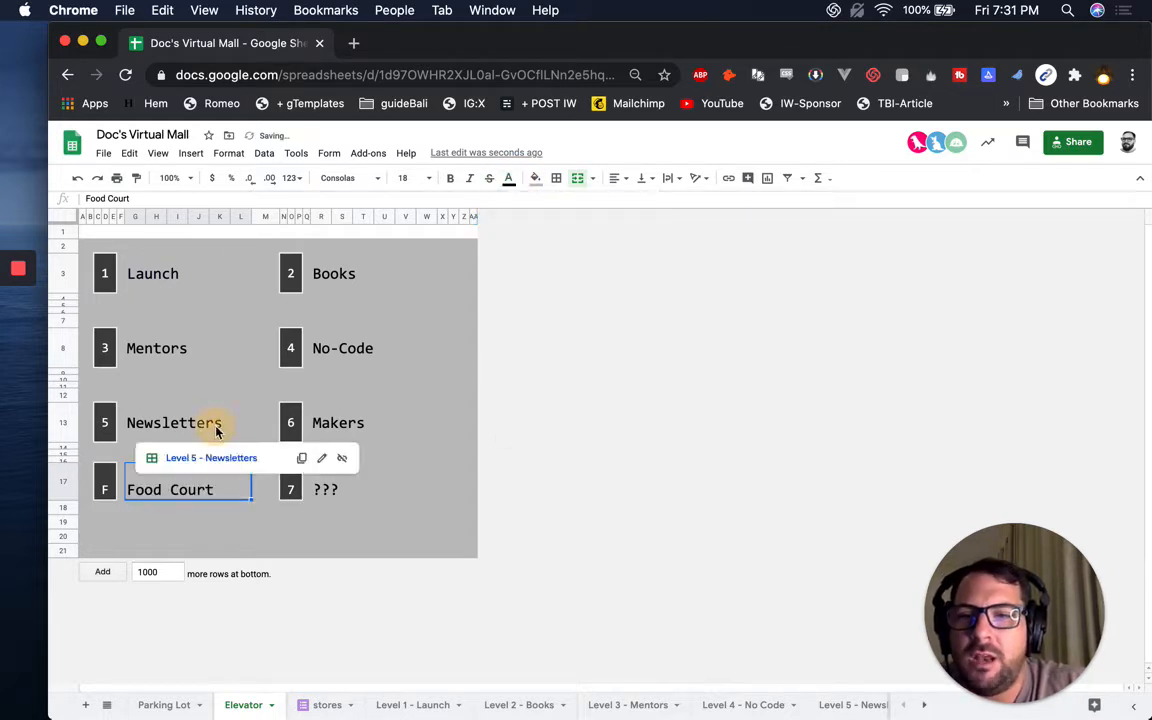
Align all elevator buttons and labels from 1 Launch through ??? vertically to the middle.
left_click(152, 279)
left_click(349, 490, "shift")
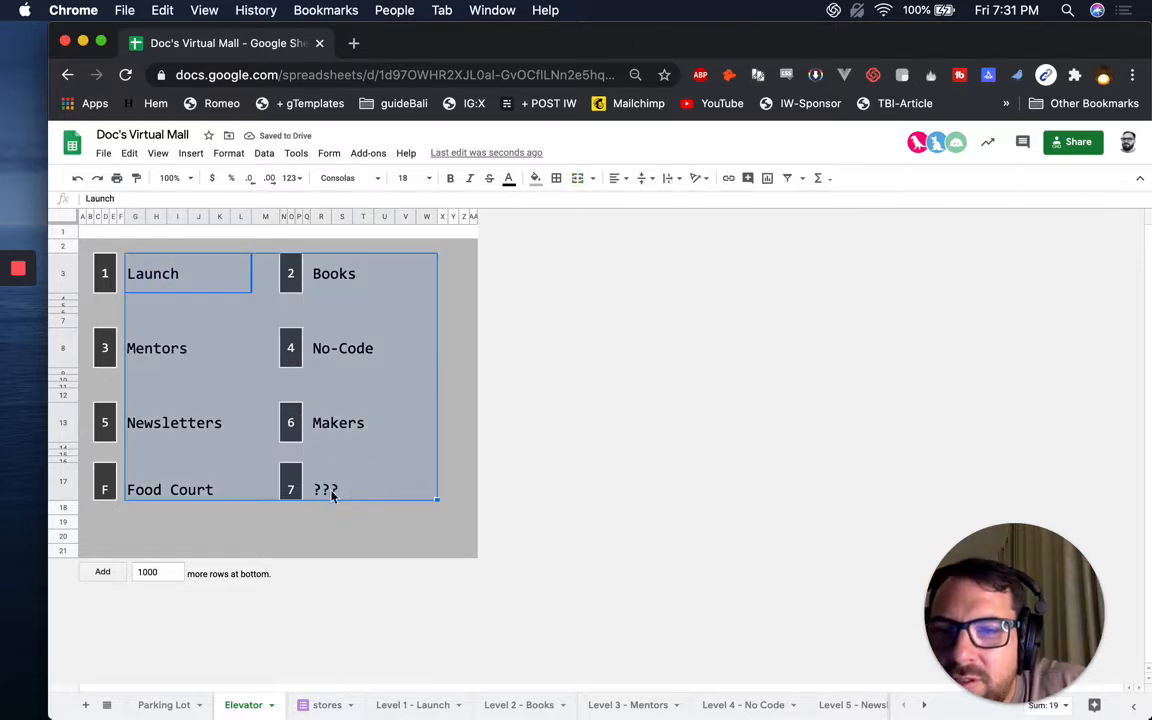
left_click_drag(108, 273, 394, 494)
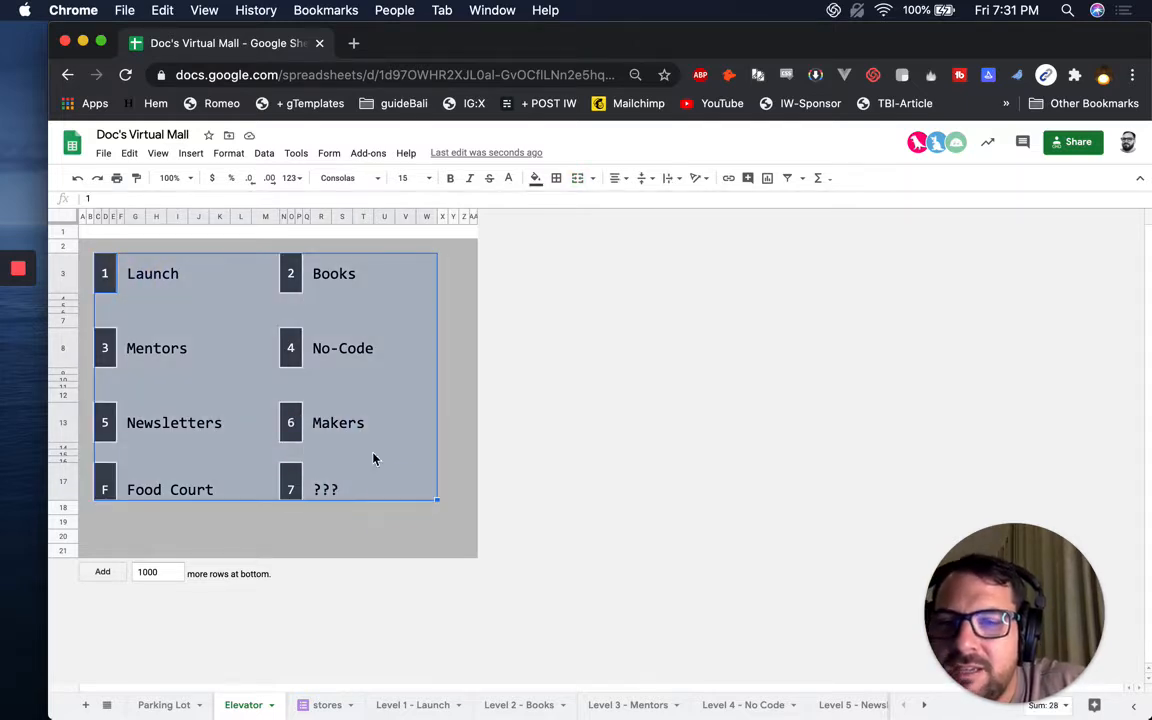
left_click(640, 180)
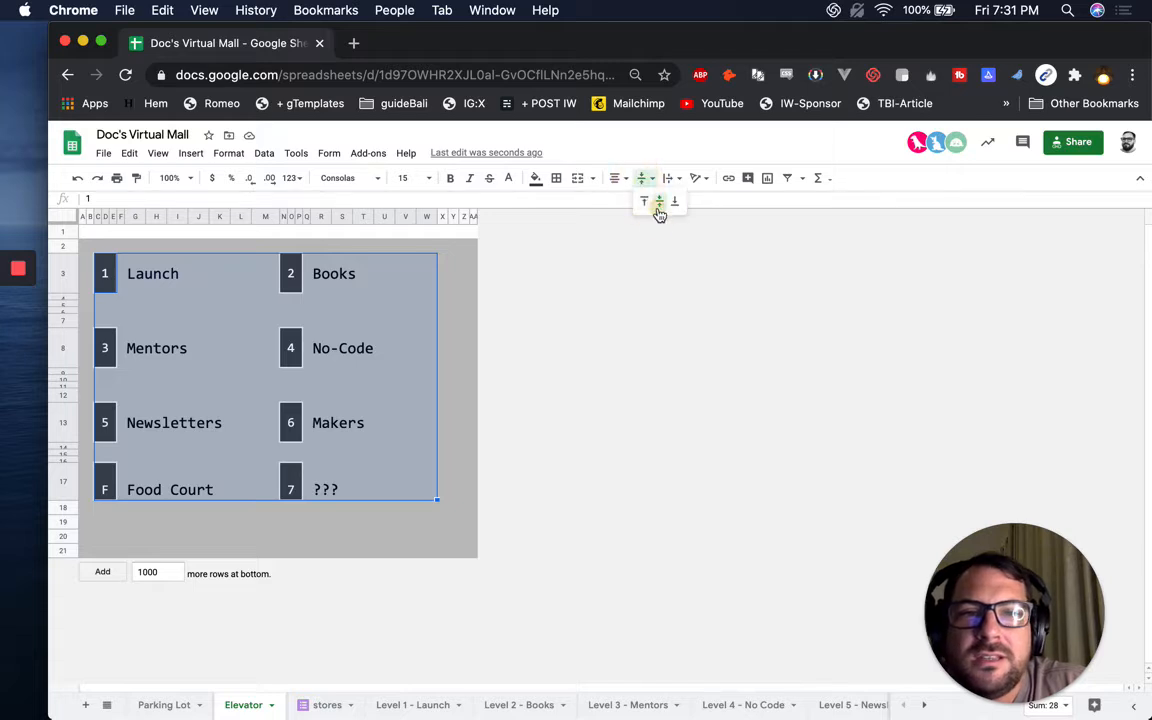
left_click(657, 200)
left_click(399, 458)
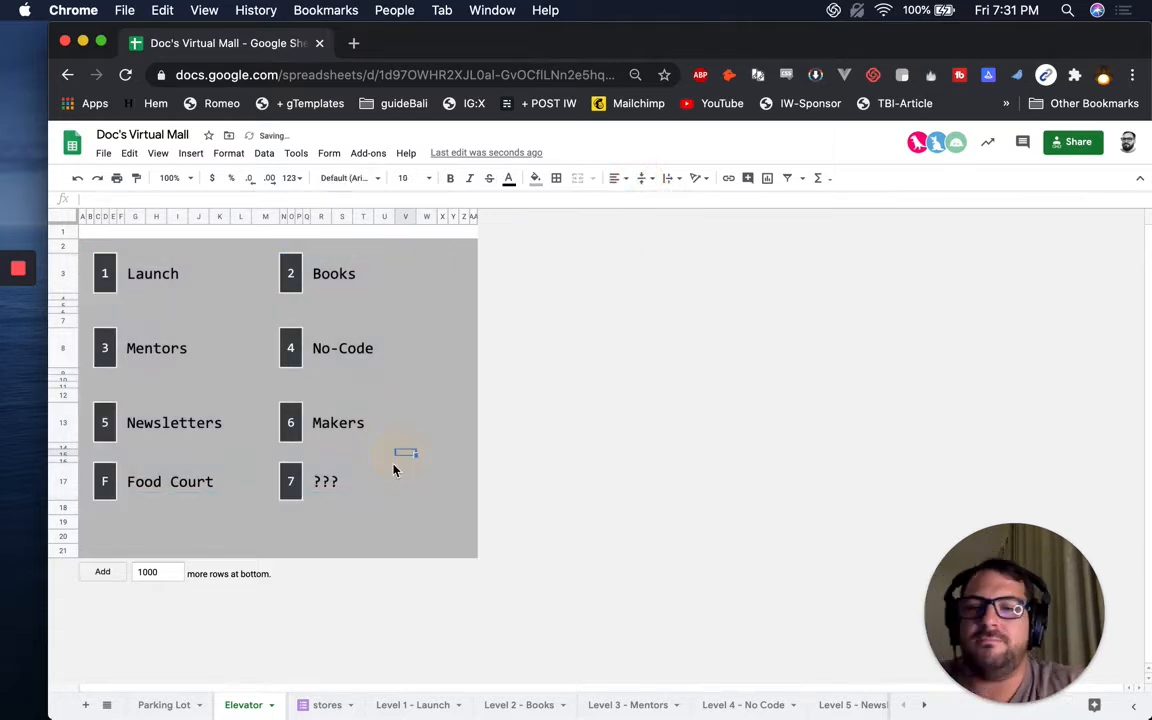
left_click(307, 507)
left_click(335, 483)
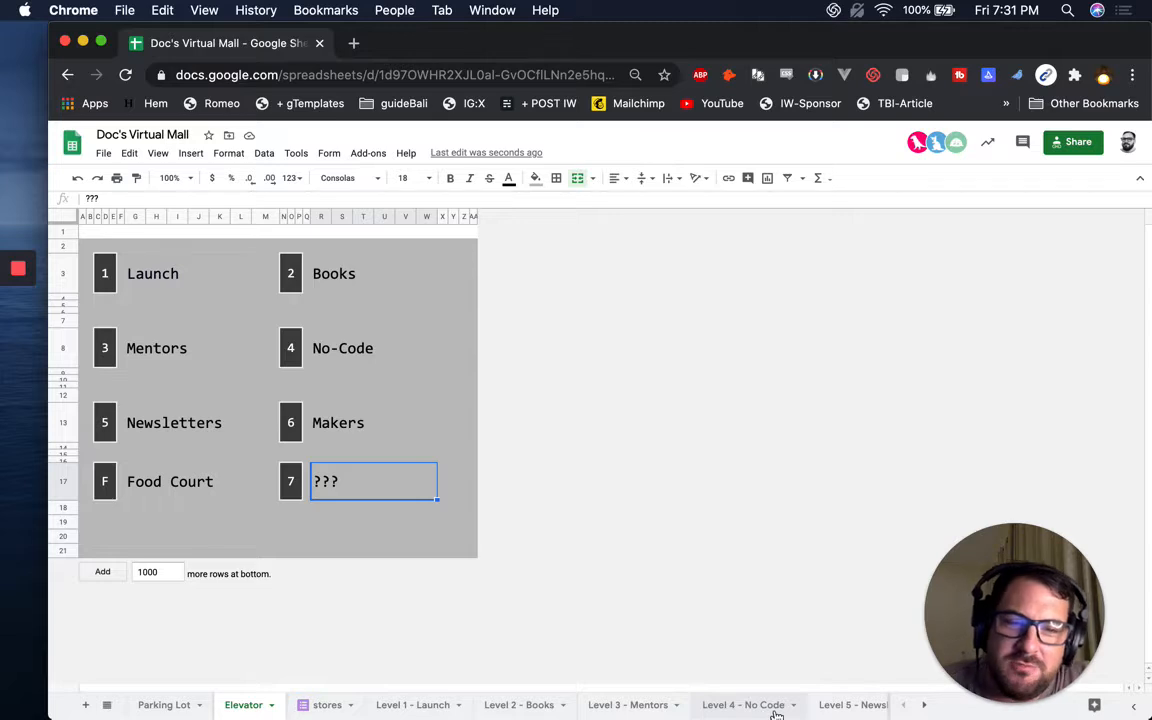
Narrow columns G and H on the Food Court sheet to shrink the large store space.
scroll(768, 705, "right", 5)
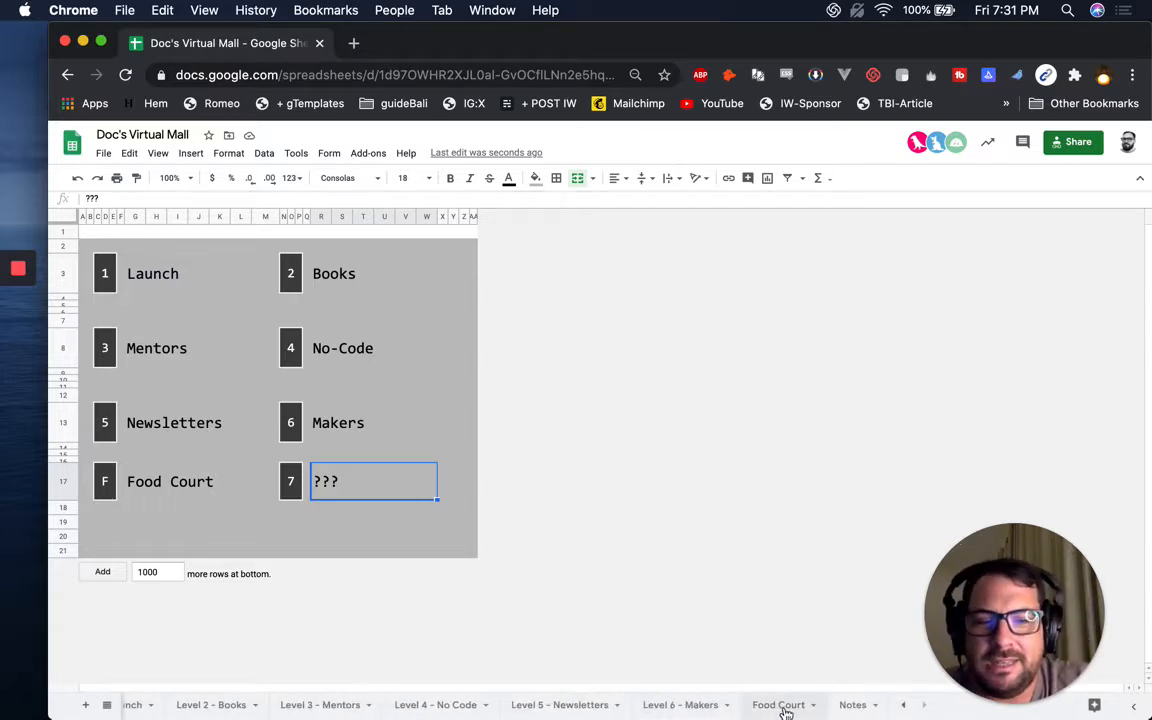
left_click(781, 705)
scroll(672, 494, "right", 1)
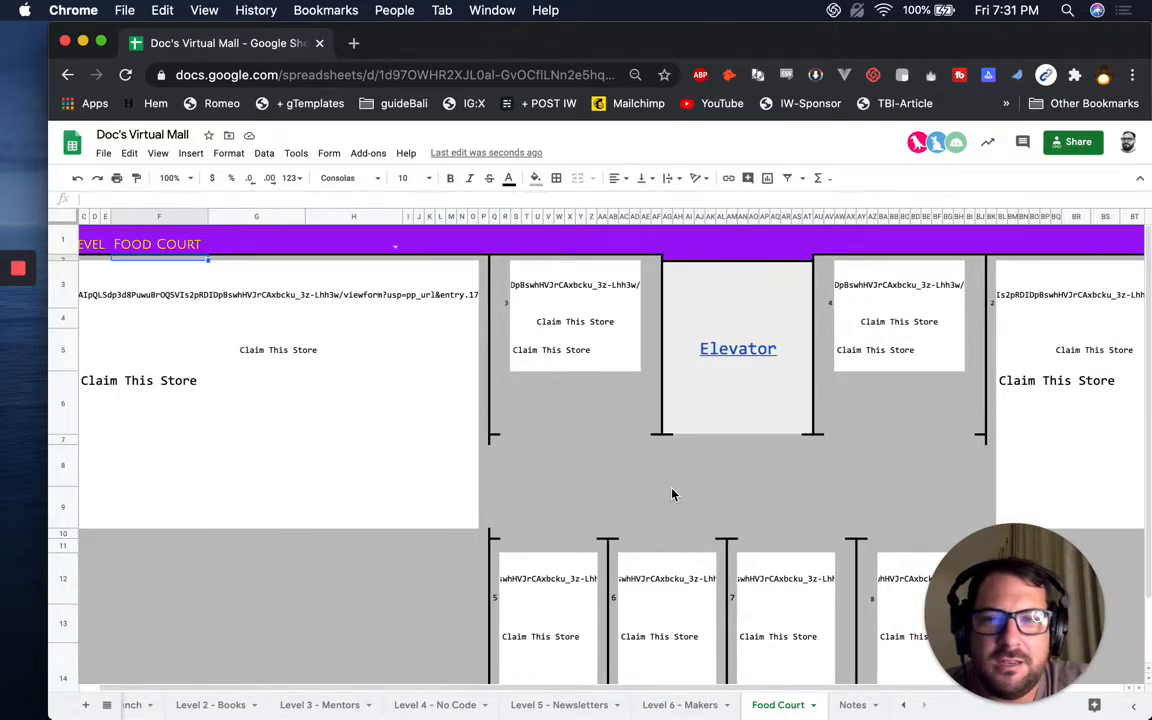
left_click(181, 246)
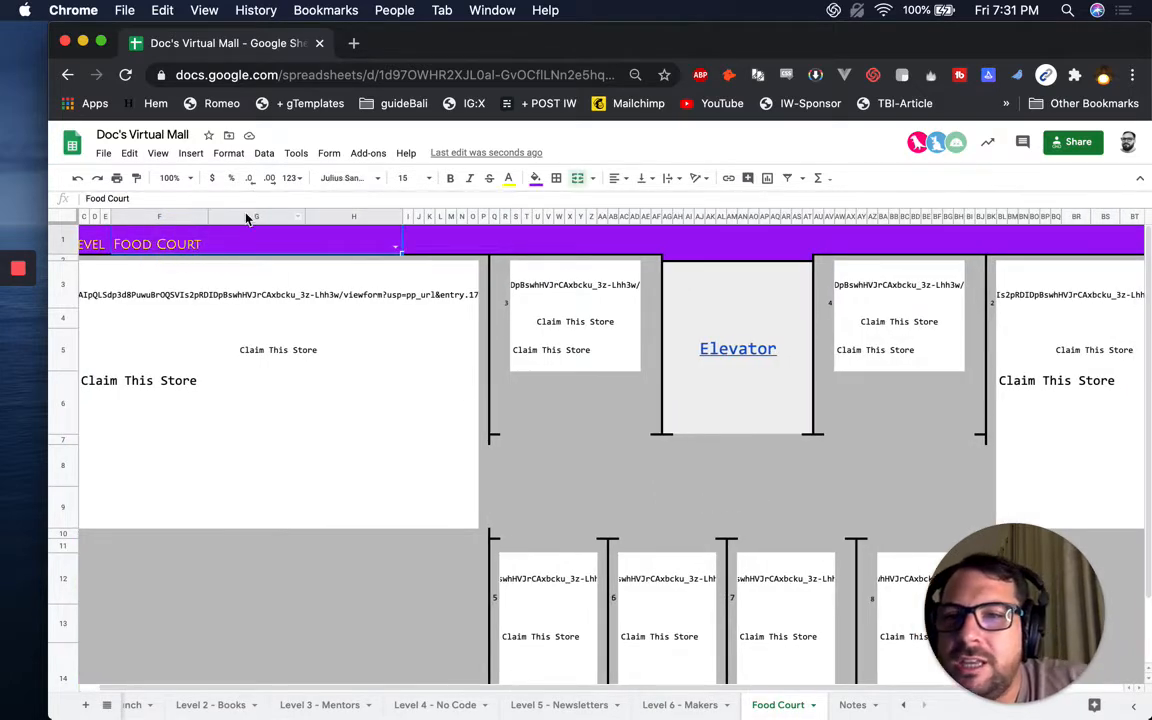
left_click(349, 216)
left_click_drag(403, 218, 318, 224)
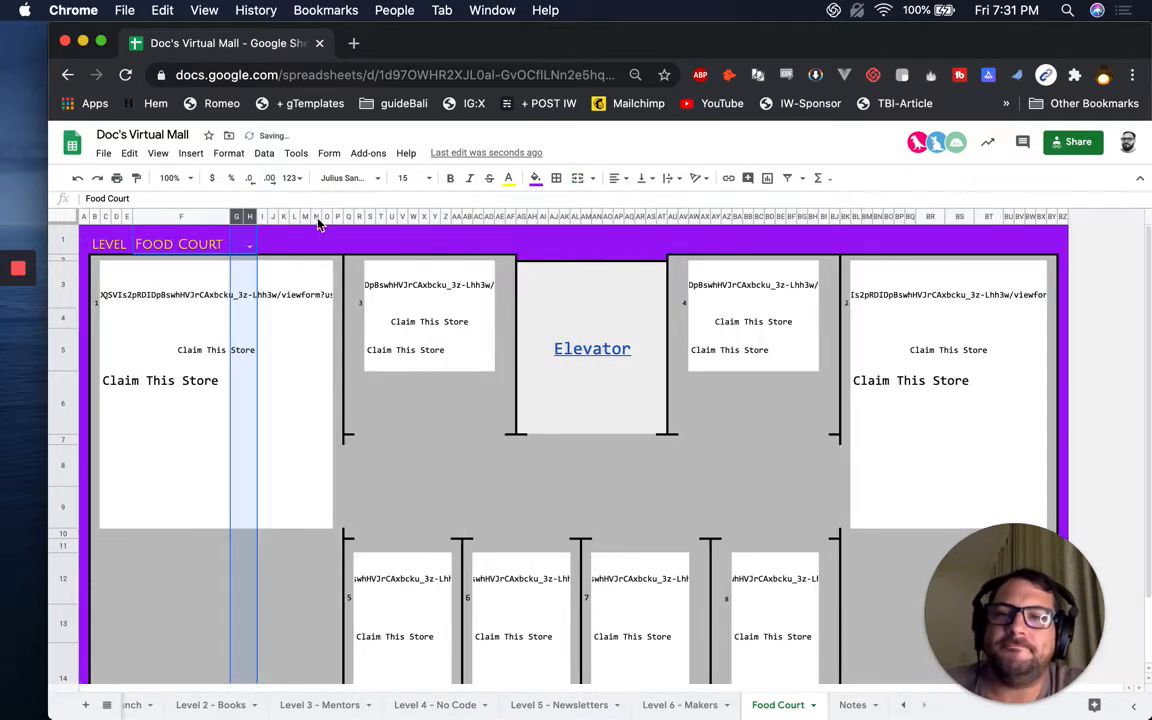
left_click(183, 248)
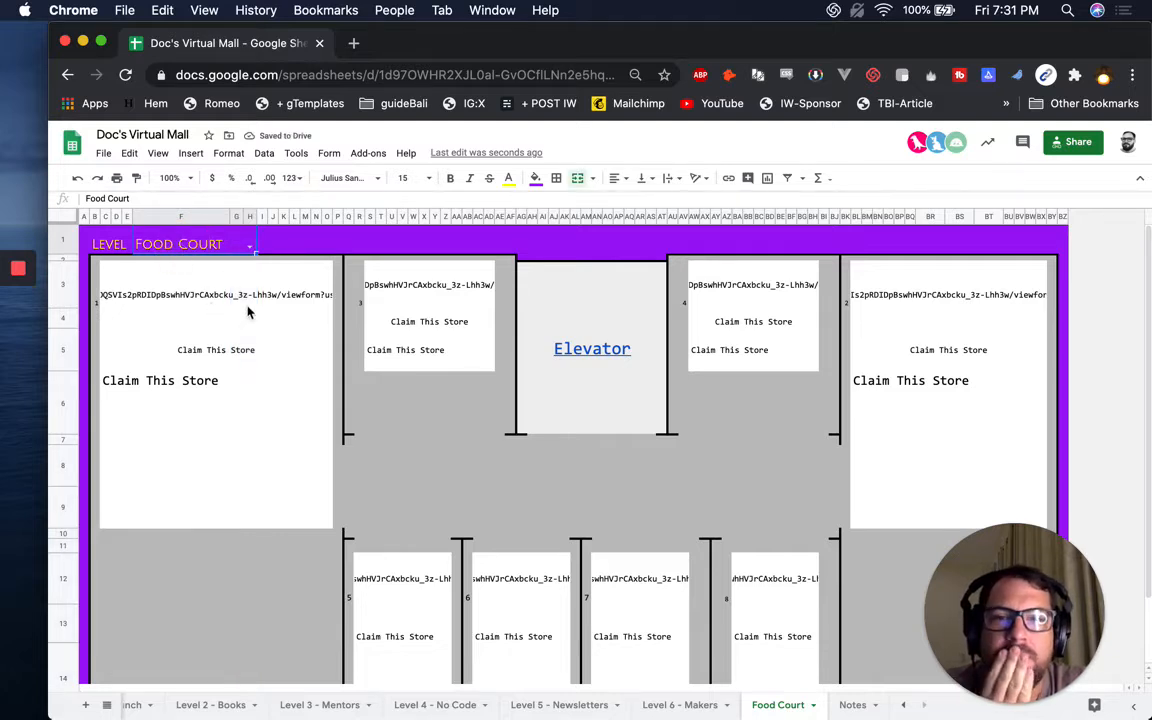
left_click(145, 290)
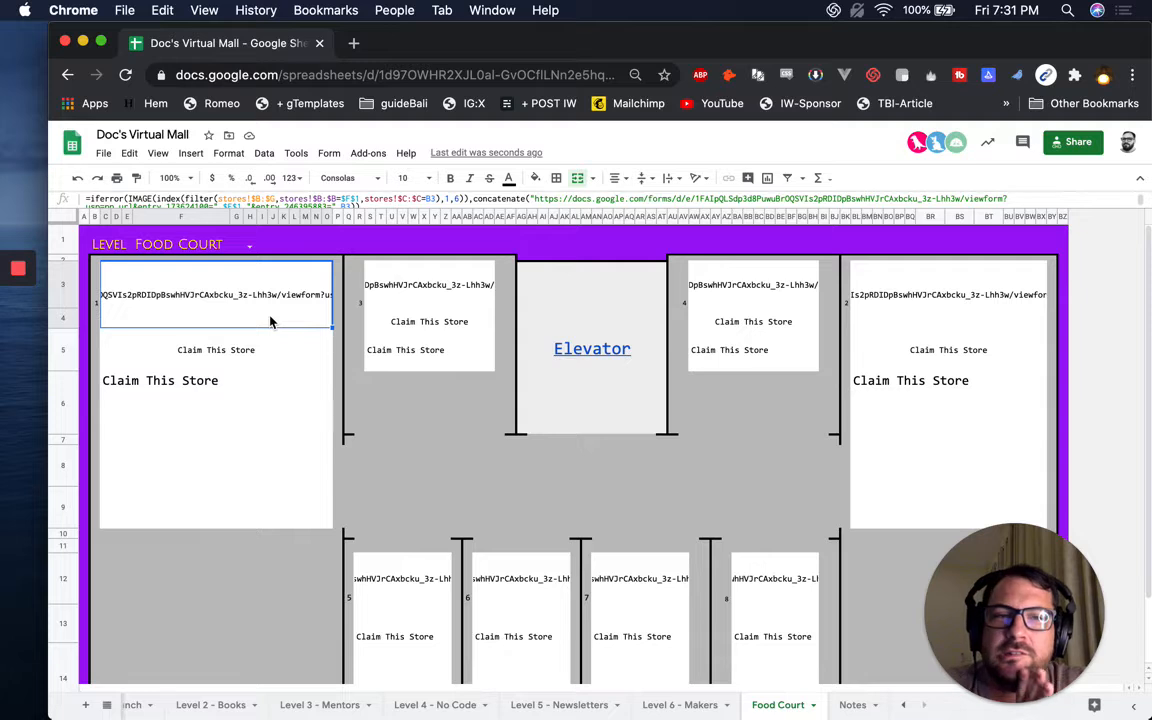
left_click(96, 280)
mouse_move(640, 315)
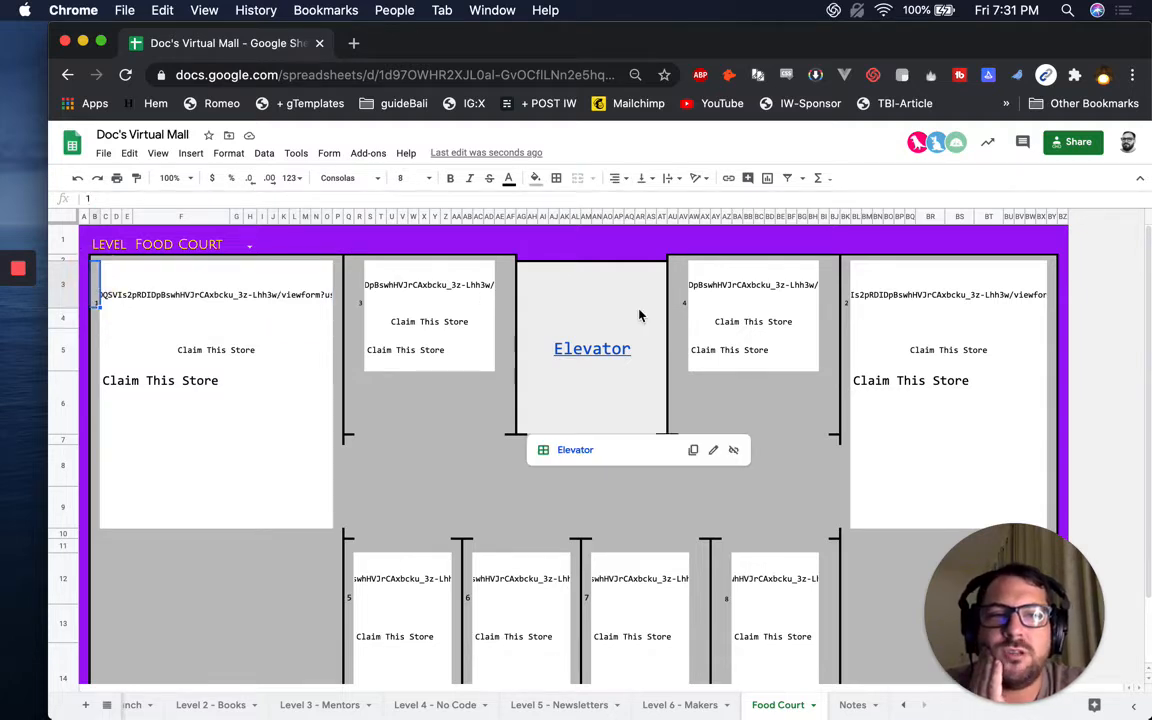
scroll(642, 402, "down", 3)
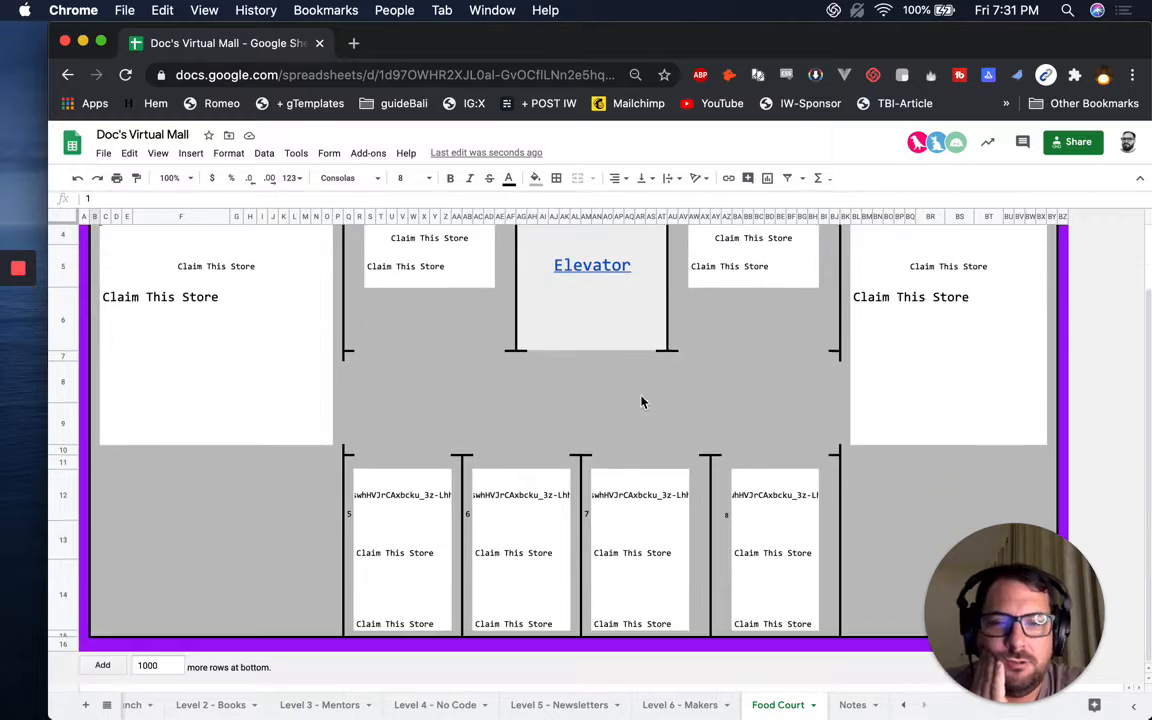
left_click(264, 490)
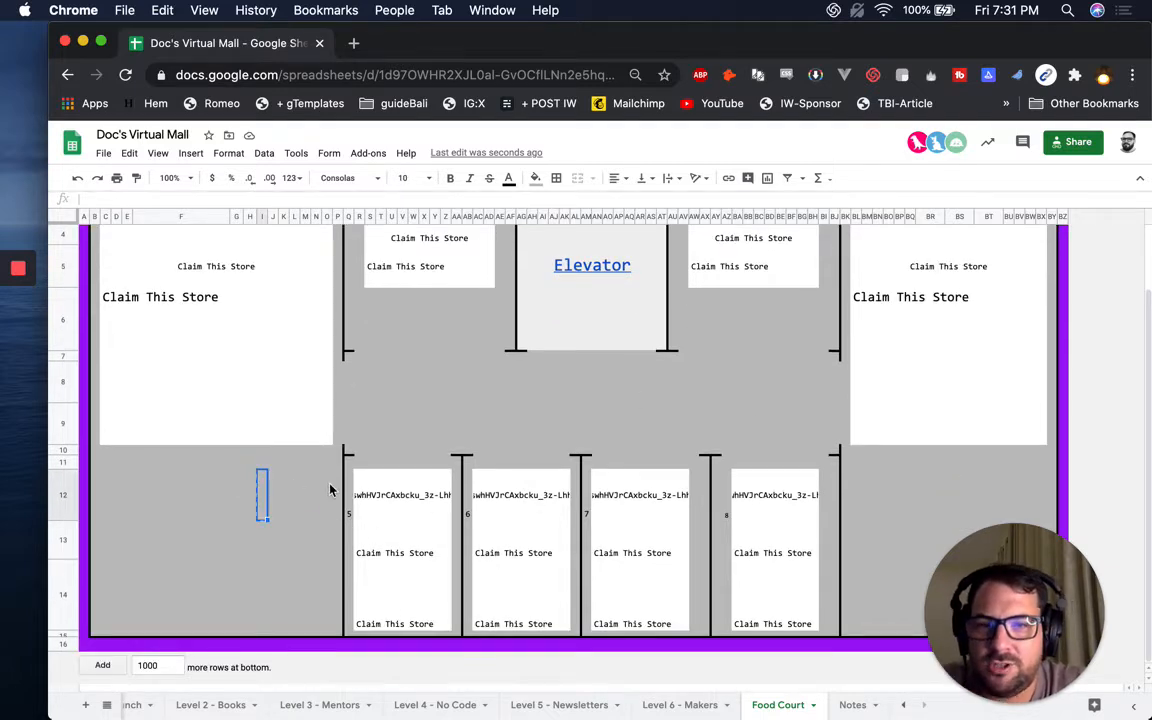
scroll(195, 445, "up", 3)
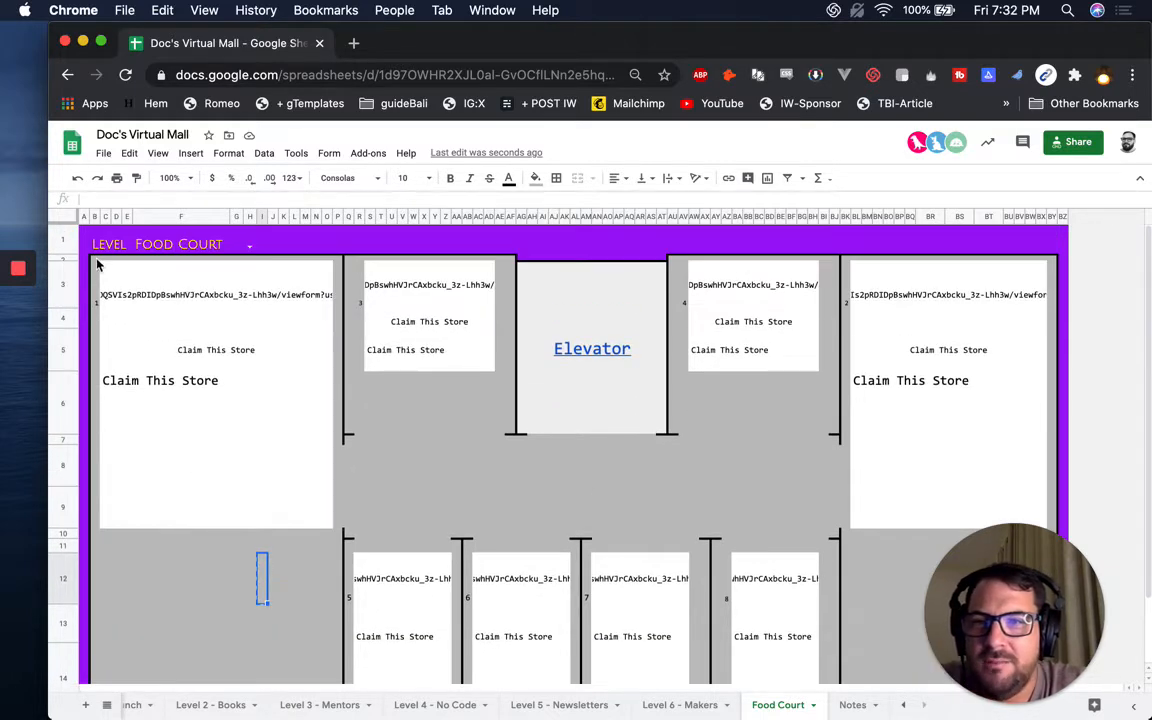
Try gray fill shades on the block holding stores 1 and 3, from B2 to AF5.
mouse_move(141, 262)
left_mouse_down()
mouse_move(463, 373)
mouse_move(527, 375)
mouse_move(514, 364)
left_mouse_up()
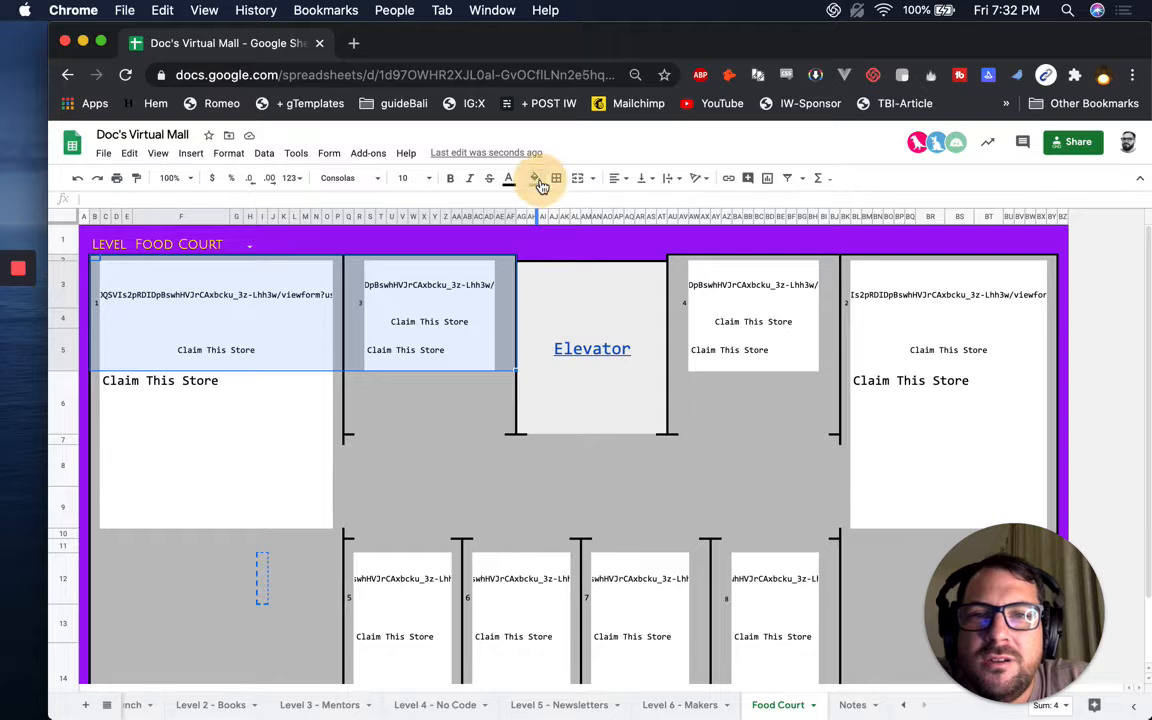
left_click(535, 178)
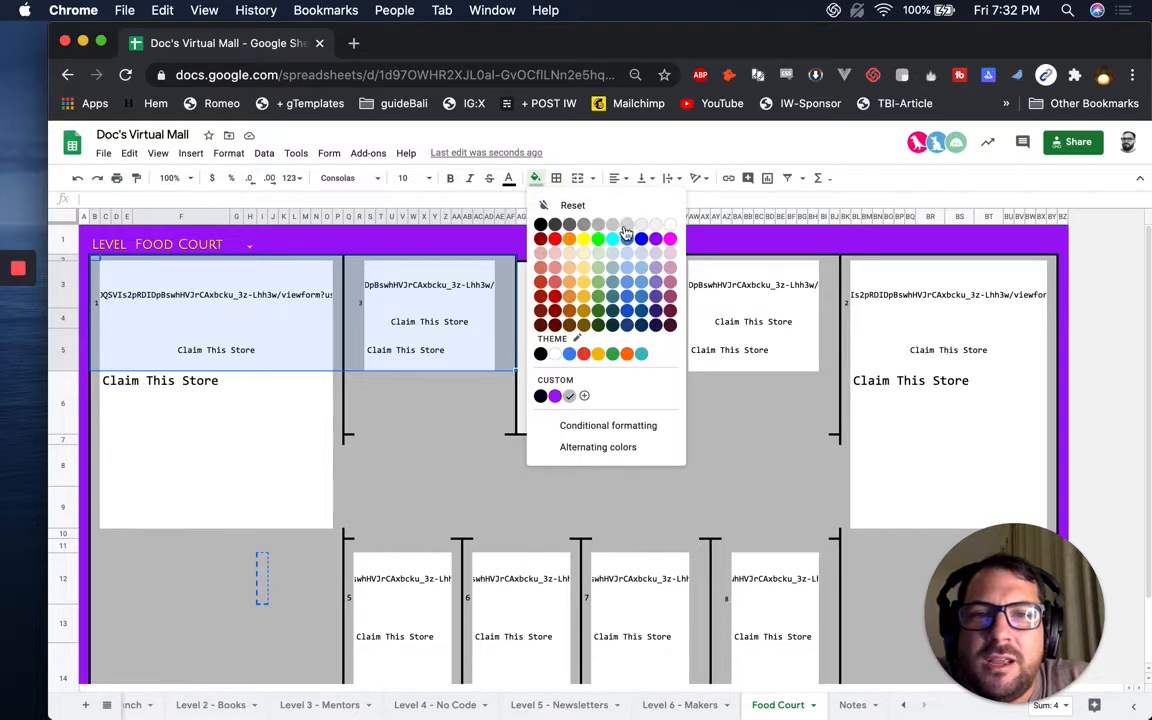
left_click(599, 229)
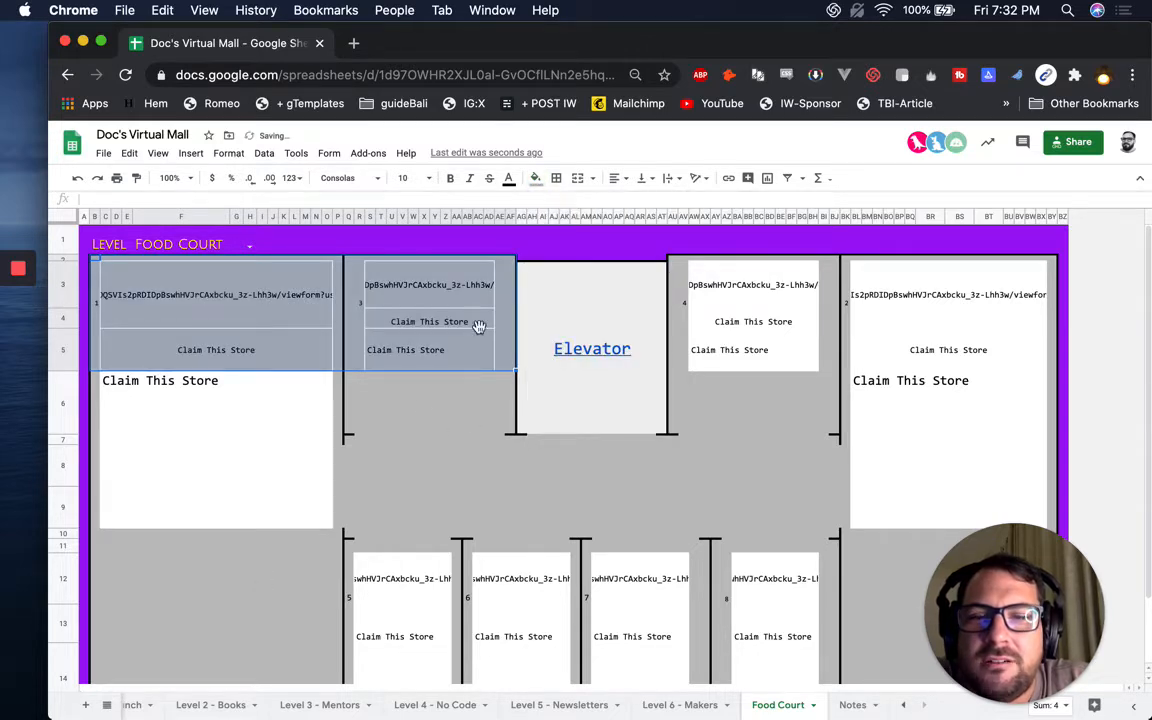
left_click(535, 178)
left_click(624, 230)
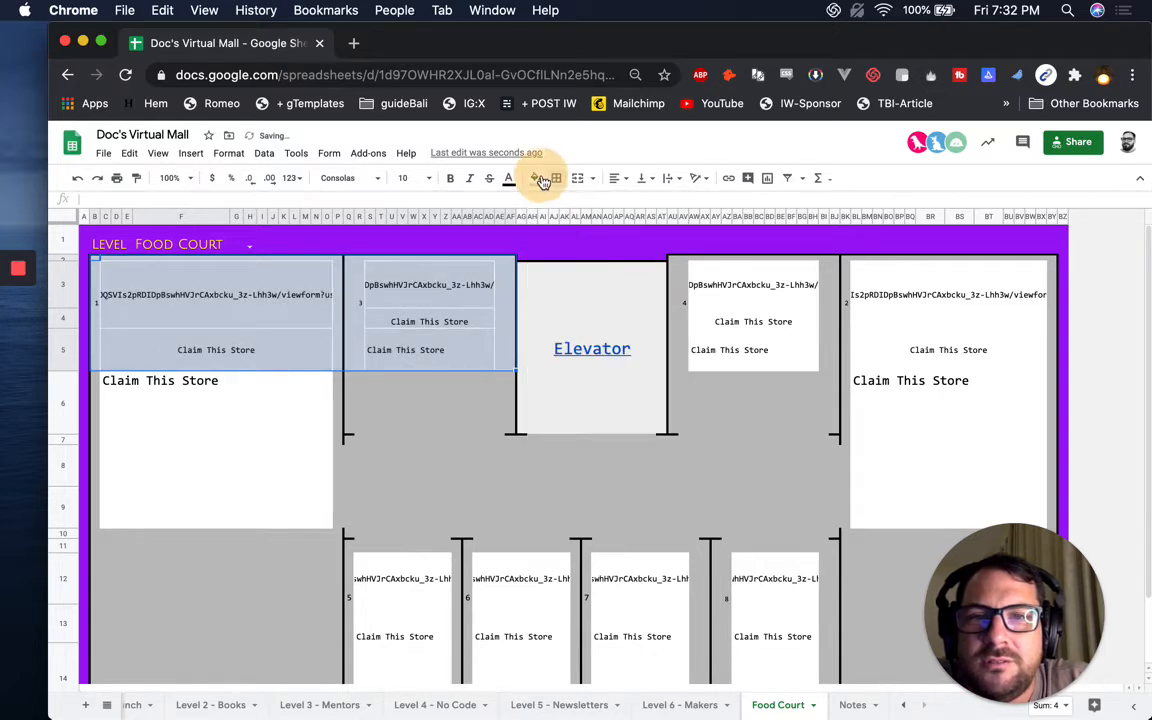
left_click(541, 180)
left_click(535, 182)
left_click(535, 180)
left_click(536, 180)
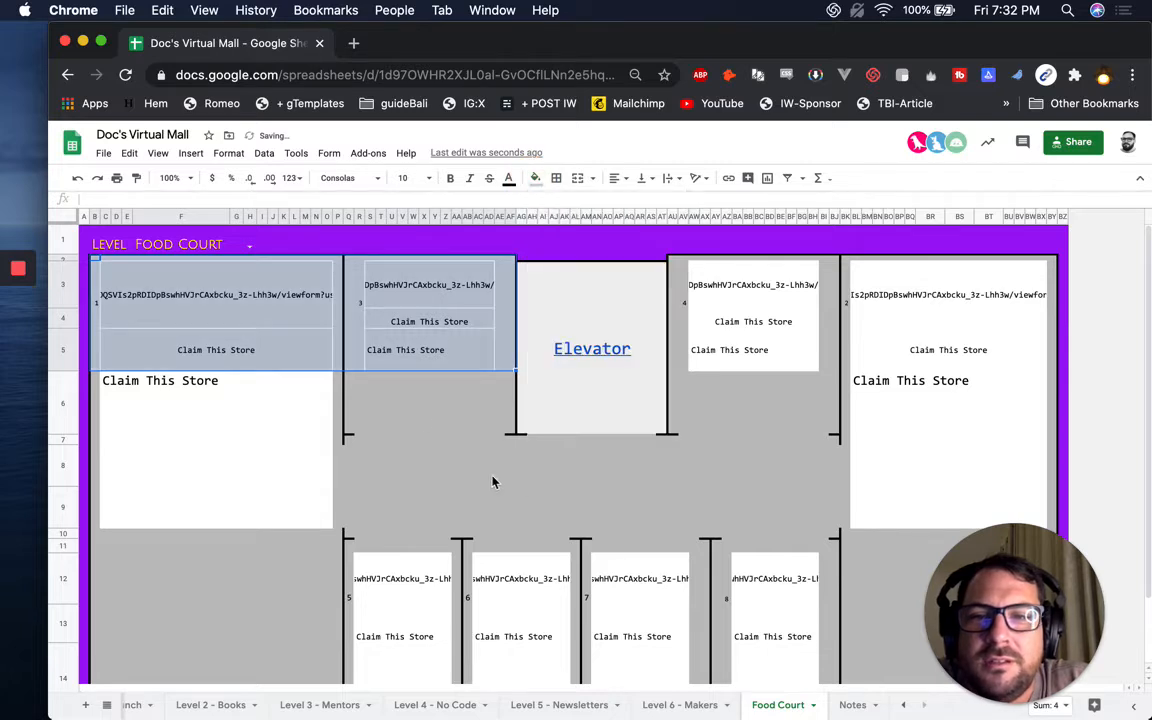
left_click(416, 405)
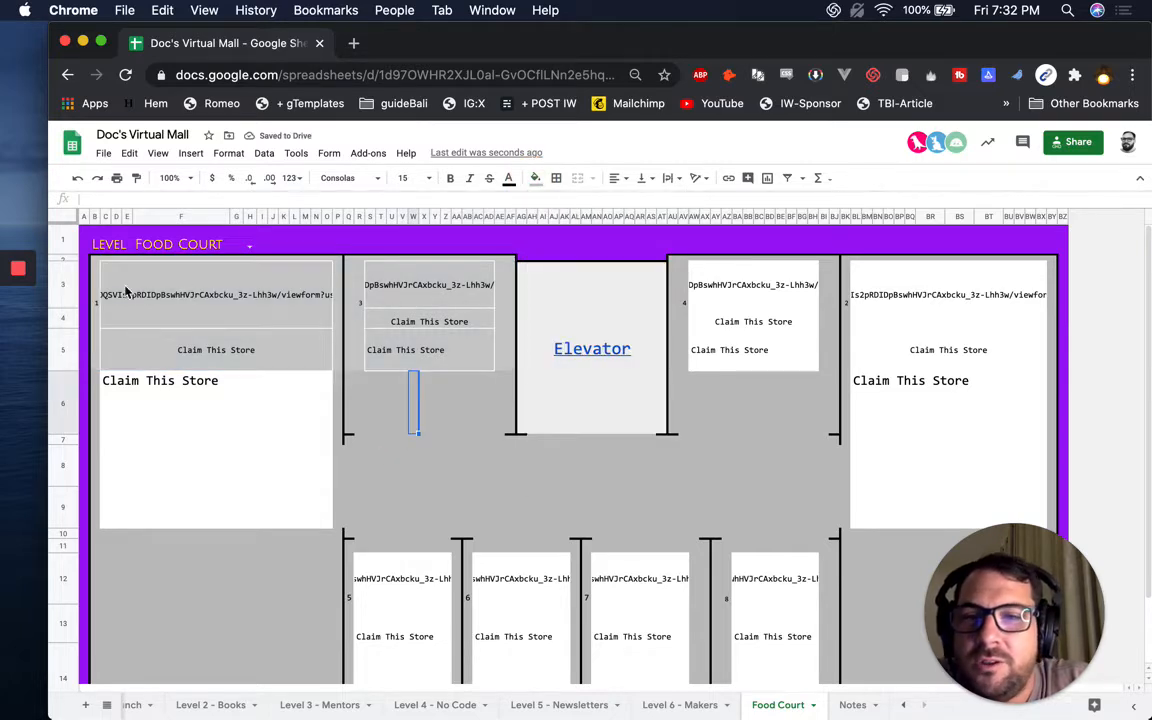
Refill rows 3 to 5 of the block holding stores 1 and 3 with gray.
left_click_drag(96, 268, 514, 360)
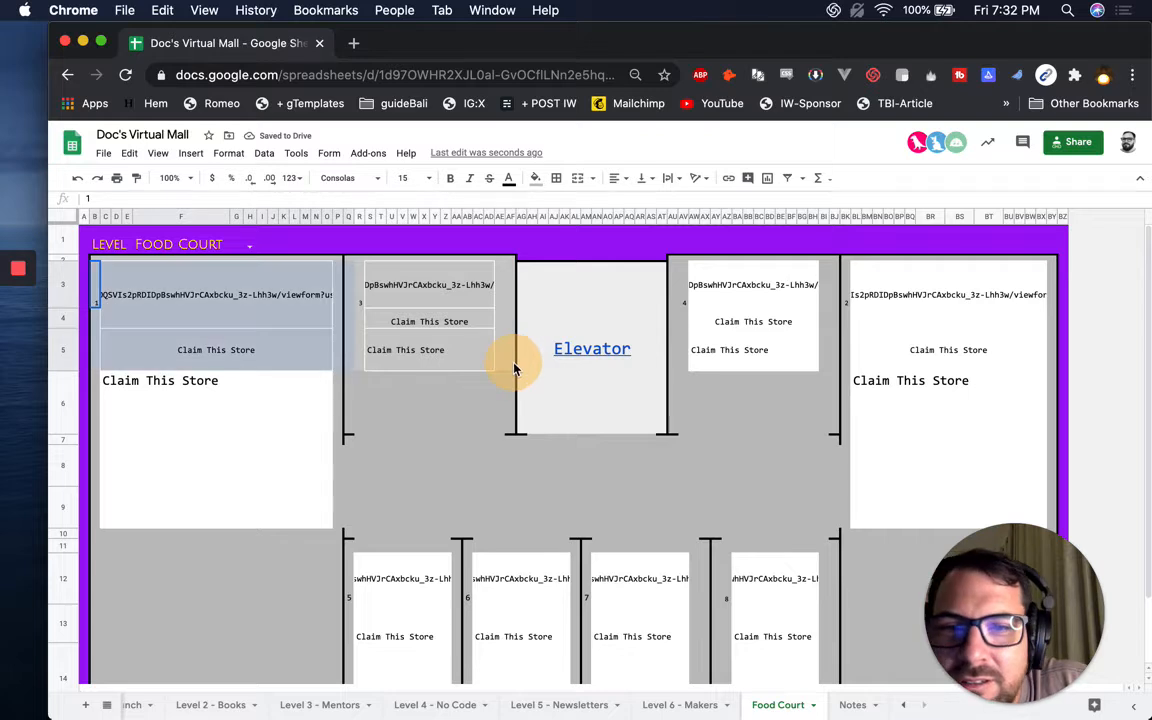
left_click(536, 178)
left_click(608, 226)
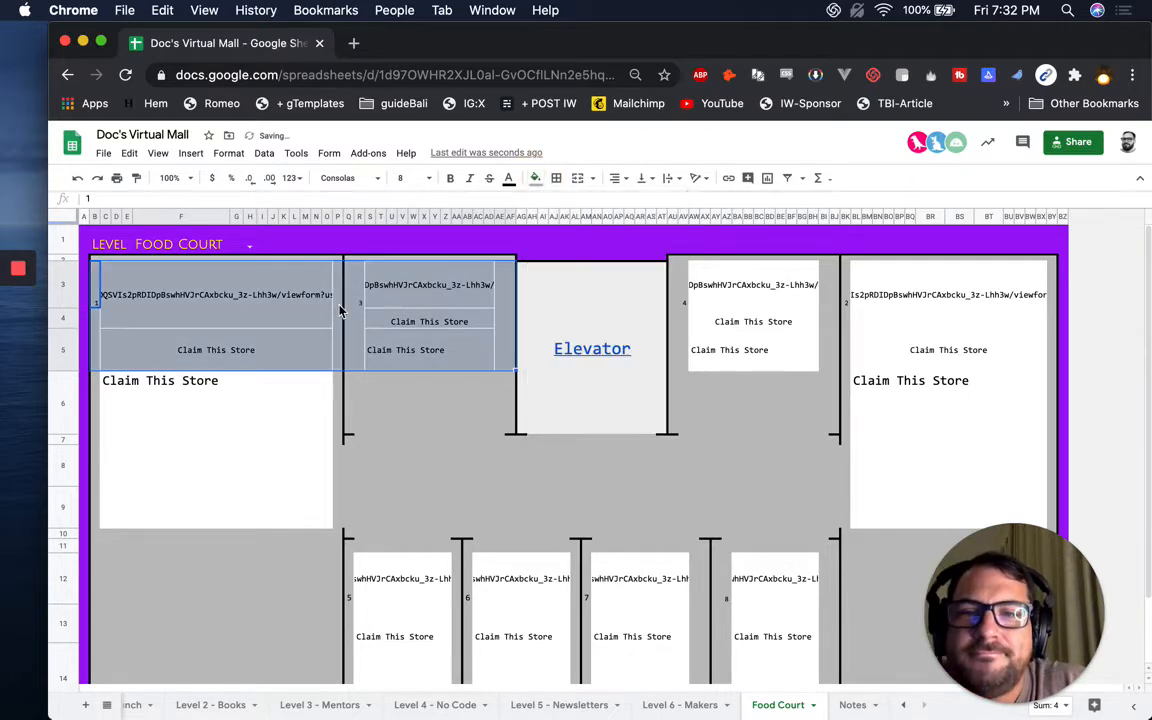
left_click(326, 442)
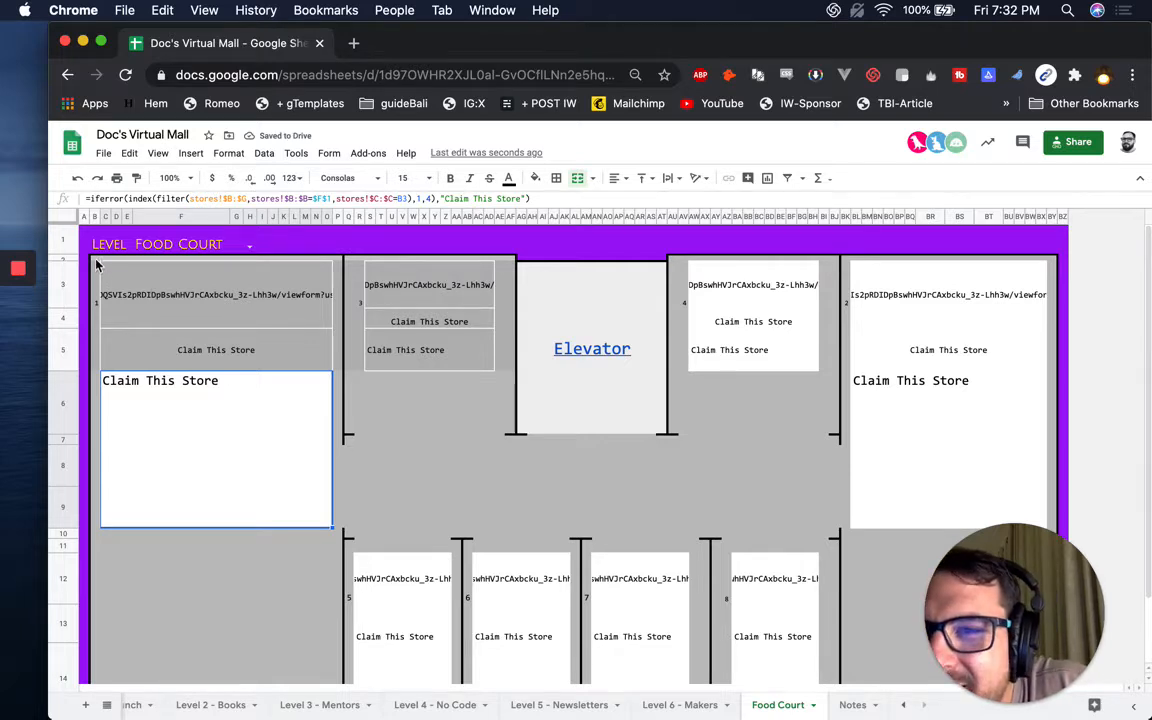
Fill the block holding stores 1 and 3, rows 2 to 5, with light gray.
left_click_drag(97, 263, 510, 373)
left_click(535, 178)
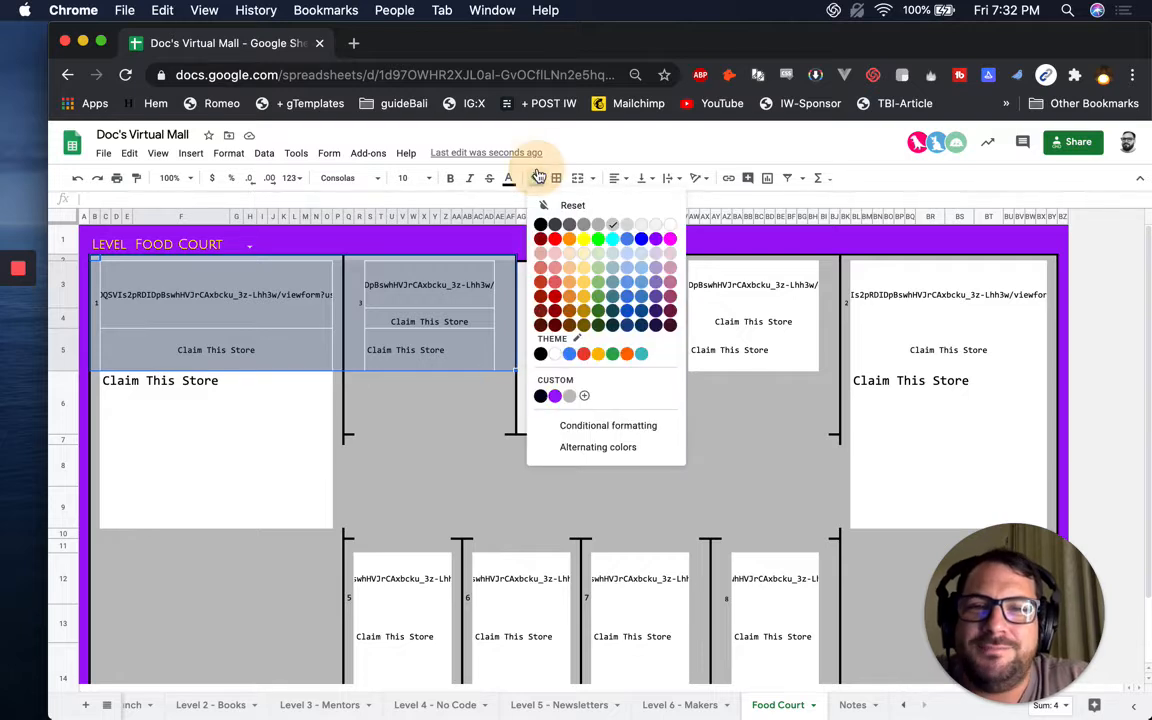
left_click(619, 226)
left_click(402, 464)
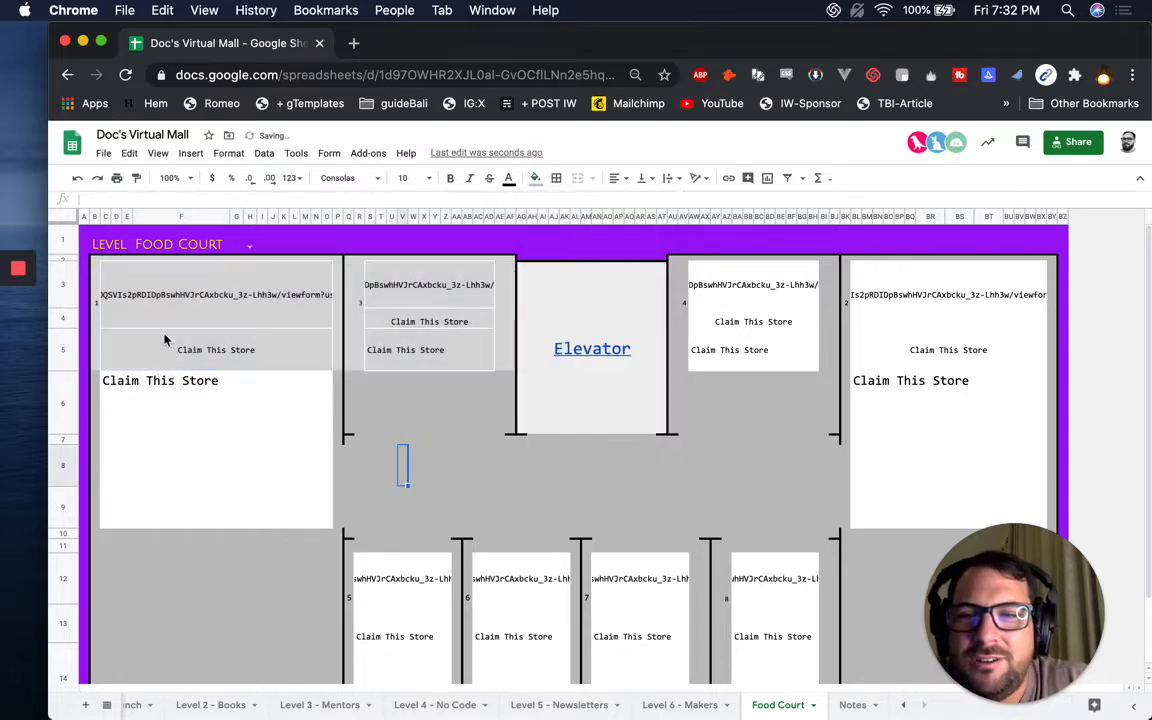
Extend the light gray fill down to row 9 for columns B through AF, covering the rest of store 1.
left_click(95, 261)
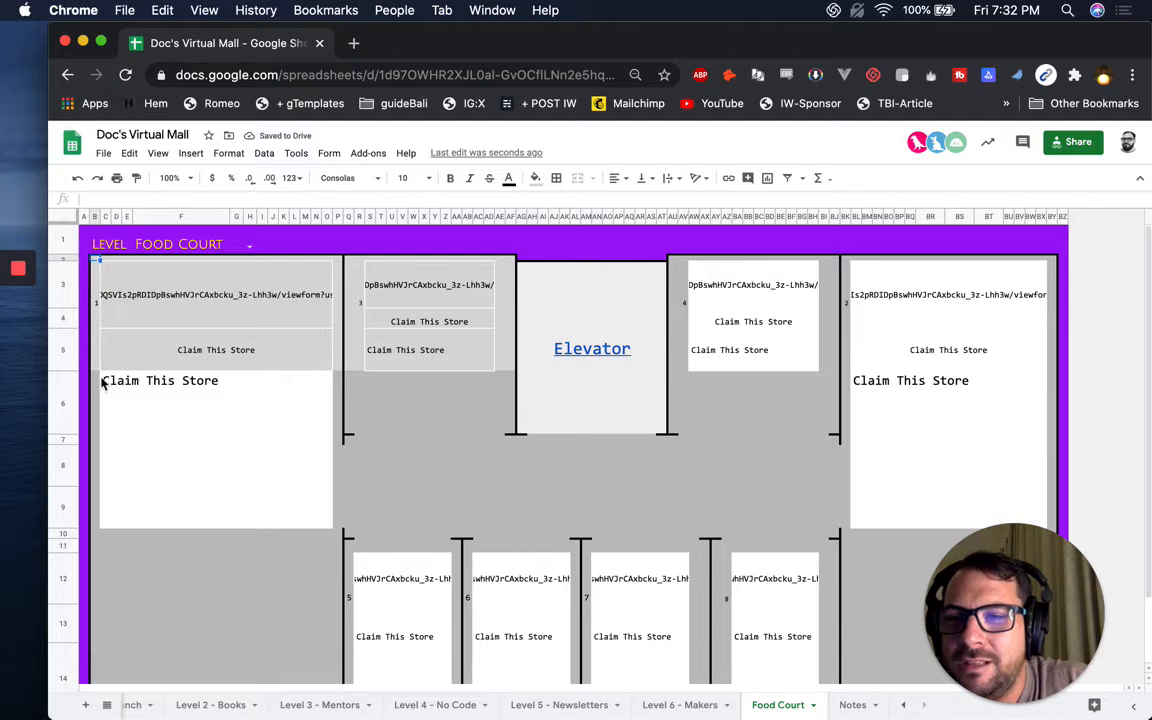
left_click_drag(213, 437, 287, 469)
left_click(369, 438)
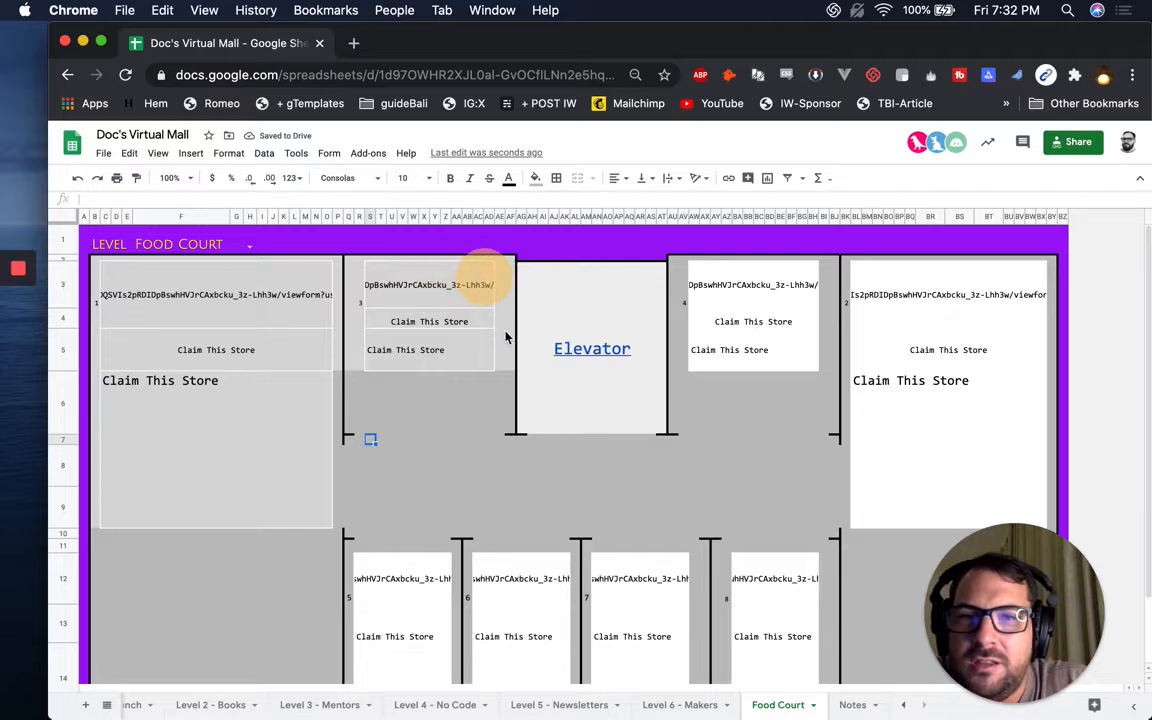
left_click(508, 435, "shift")
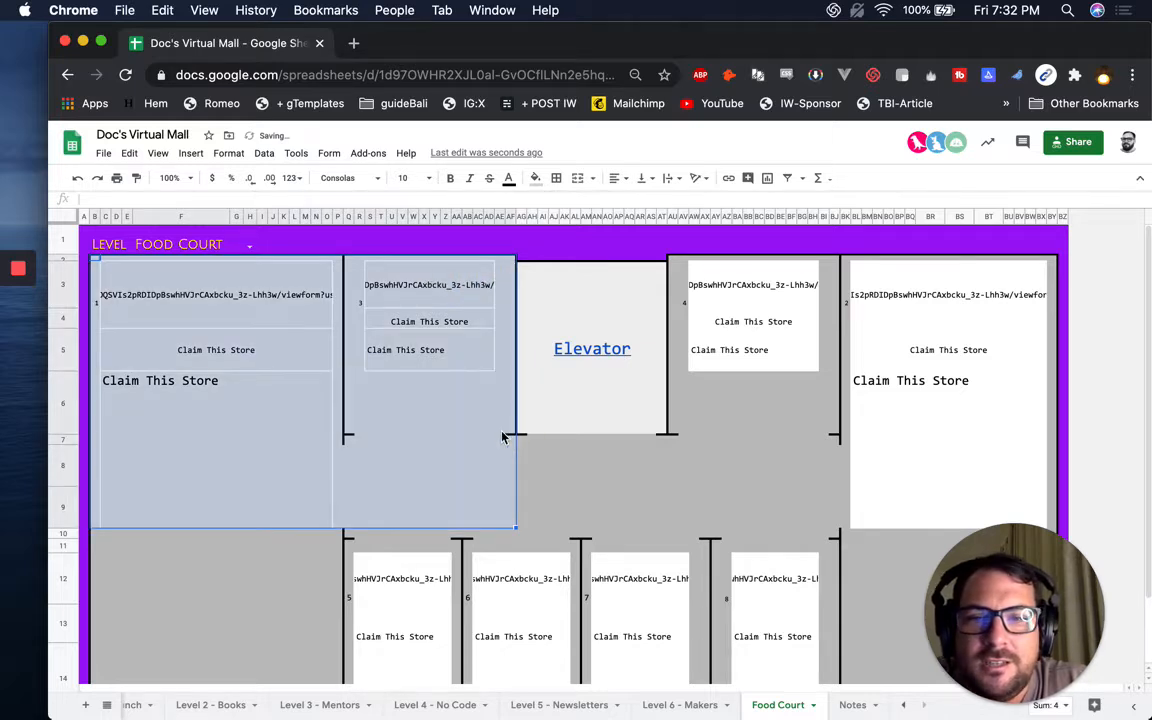
Remove all borders from the block holding stores 1 and 3, B2 through AF9.
left_click(558, 179)
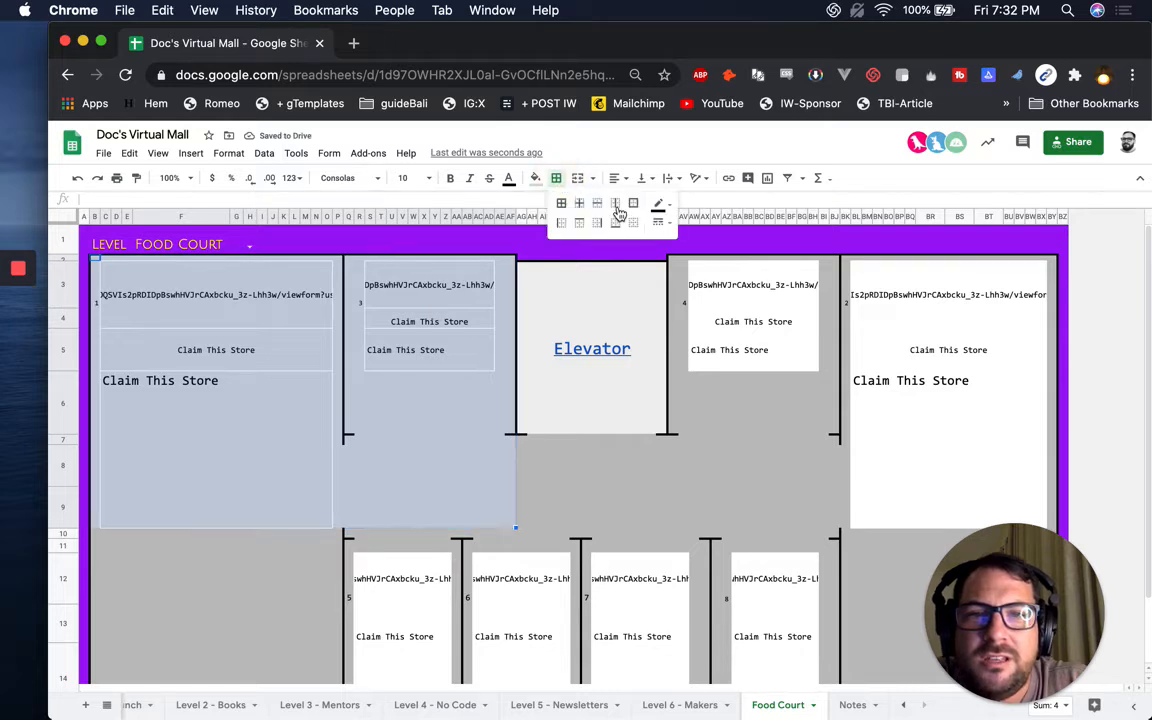
left_click(633, 222)
left_click(390, 470)
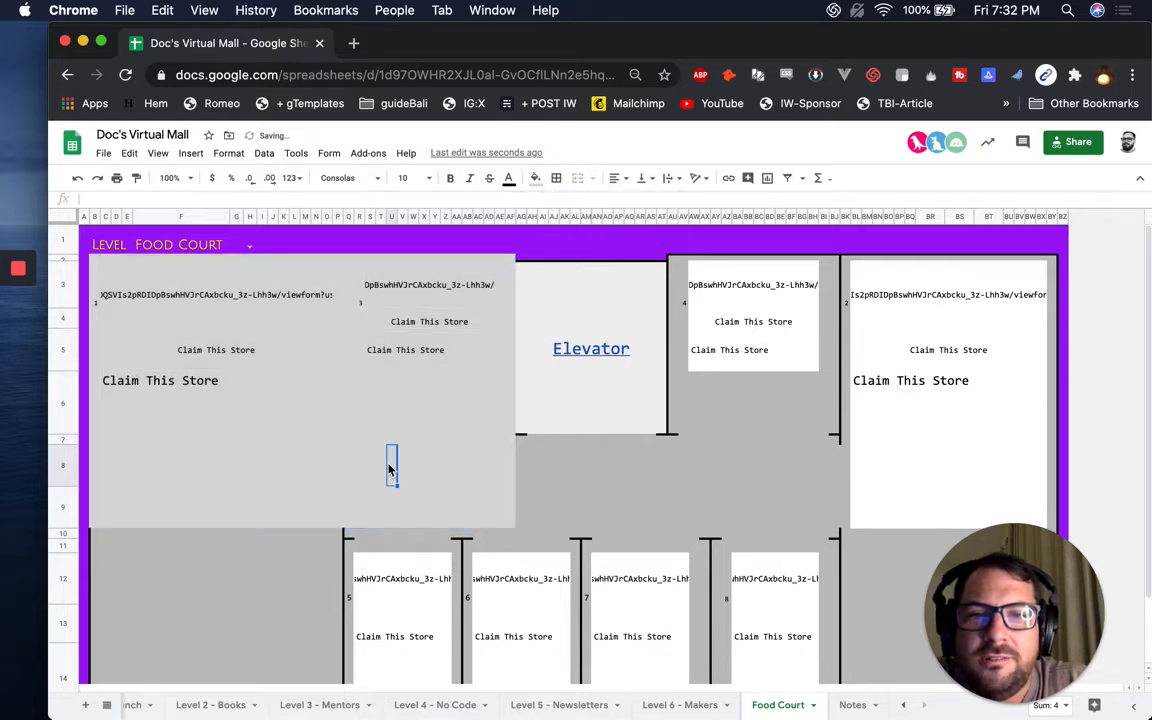
Fill the whole Food Court floor, rows 3 to 14 from column B to BX, with light gray.
scroll(365, 470, "down", 2)
left_click_drag(105, 377, 211, 504)
left_click(94, 355)
left_click_drag(707, 594, 856, 630)
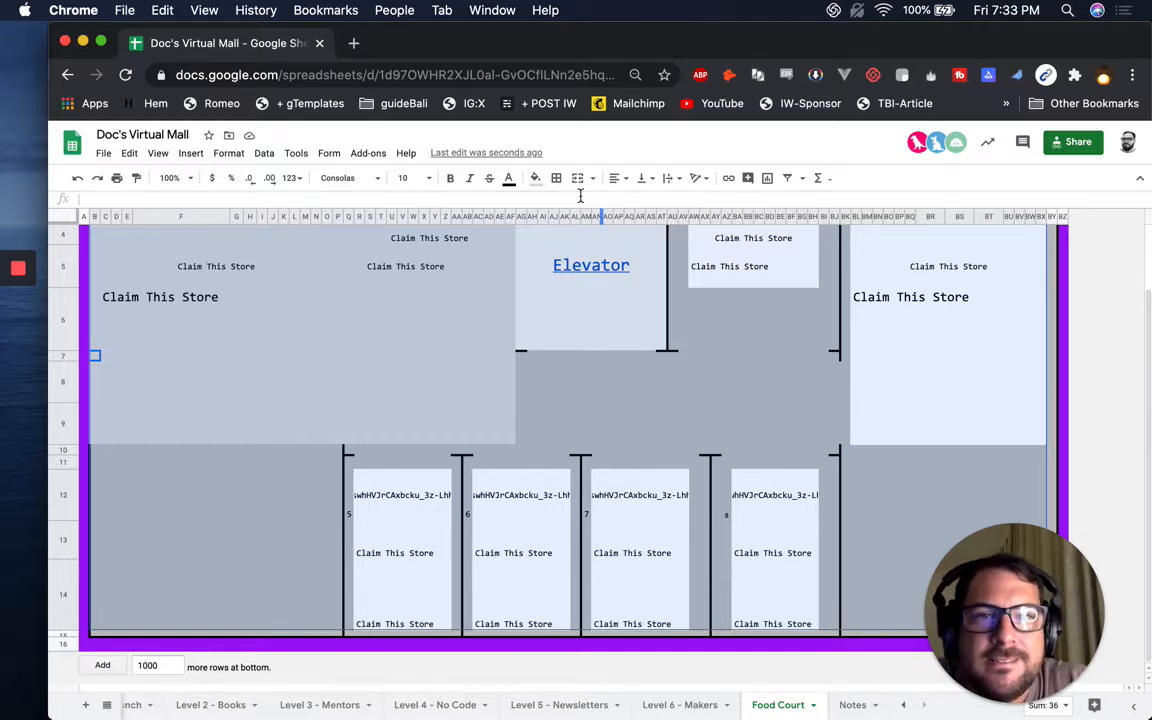
left_click(535, 178)
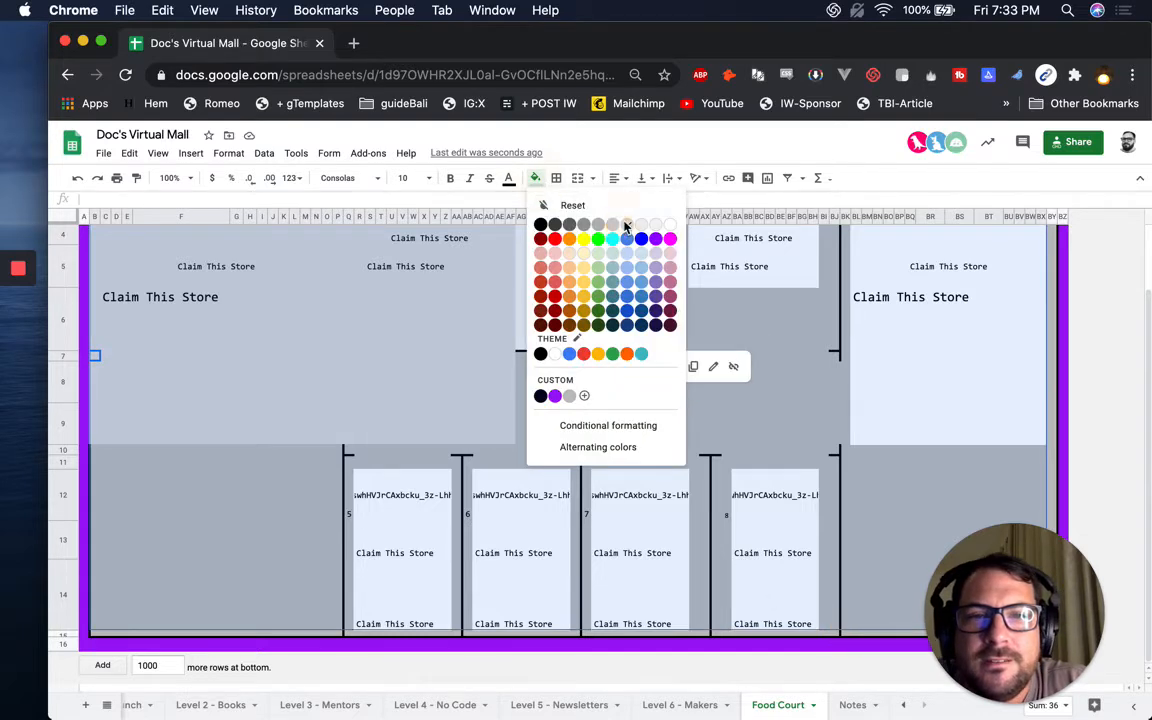
left_click(626, 225)
Remove all borders from the Food Court floor area, rows 3 to 14.
left_click(557, 180)
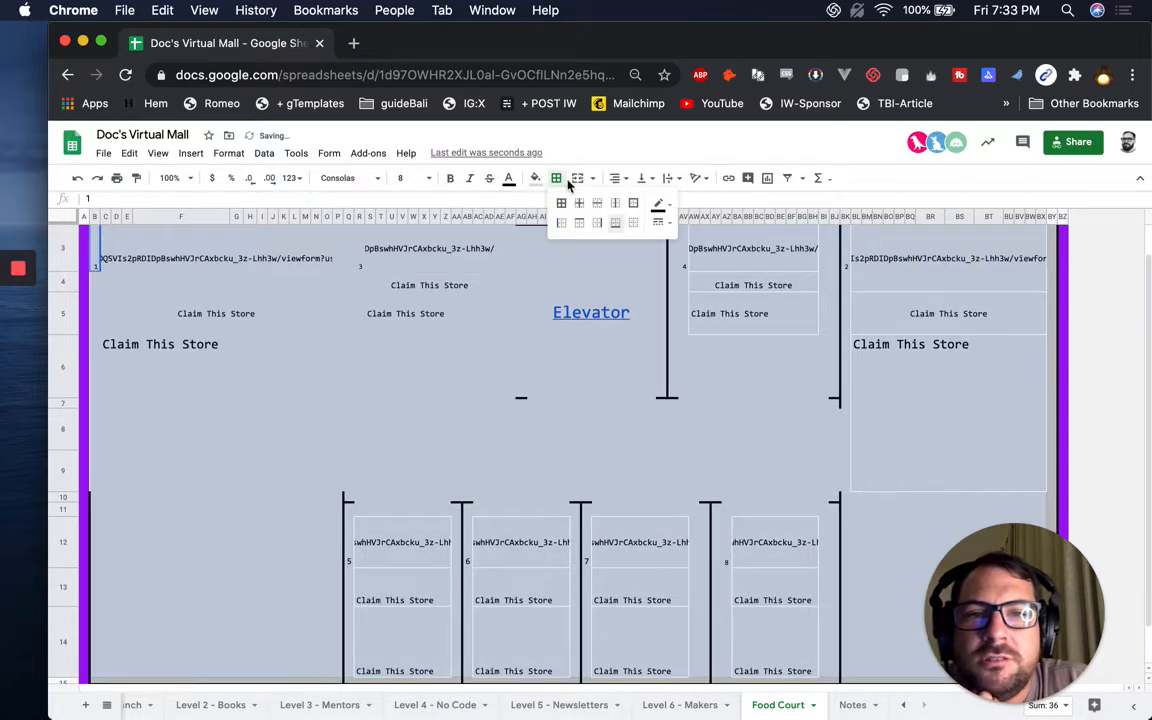
left_click(633, 222)
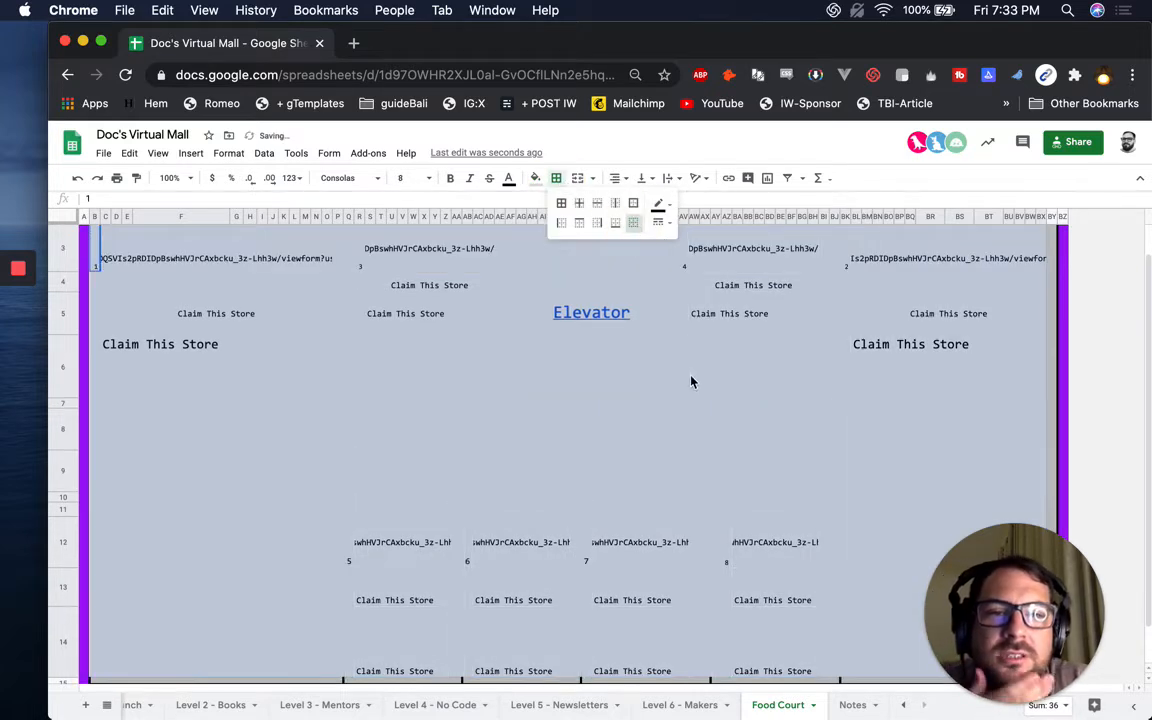
left_click(703, 392)
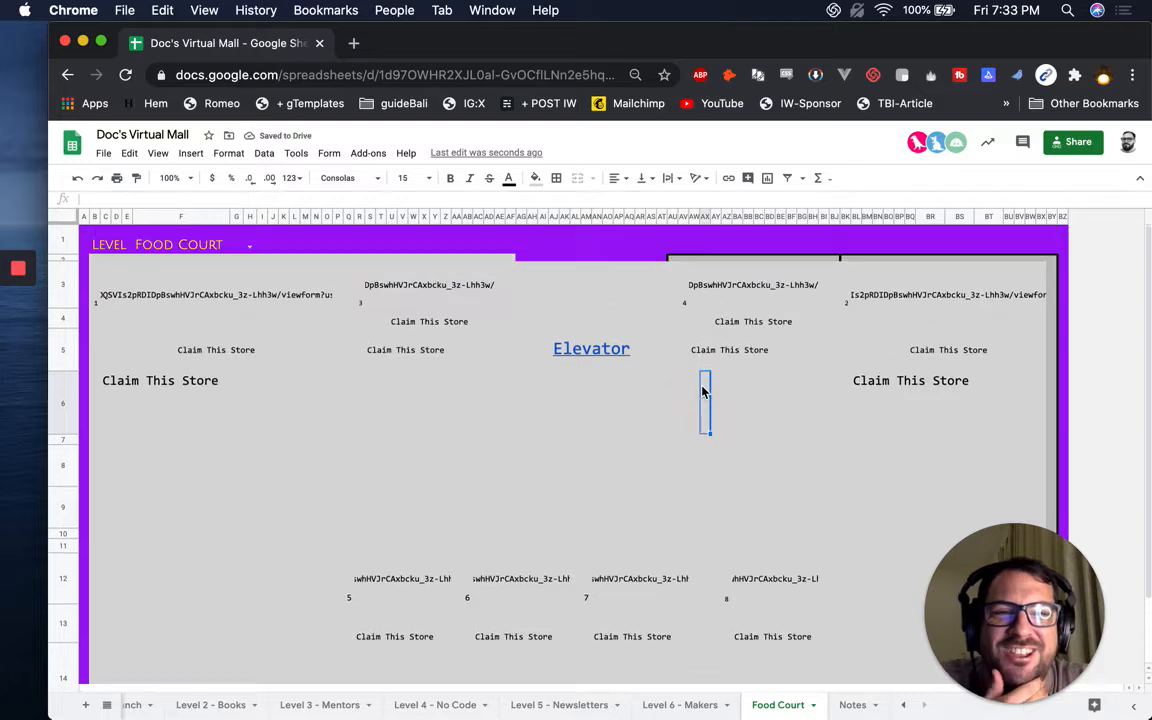
Clear the contents of store 1 and its number cell.
left_click_drag(132, 298, 220, 505)
key("Delete")
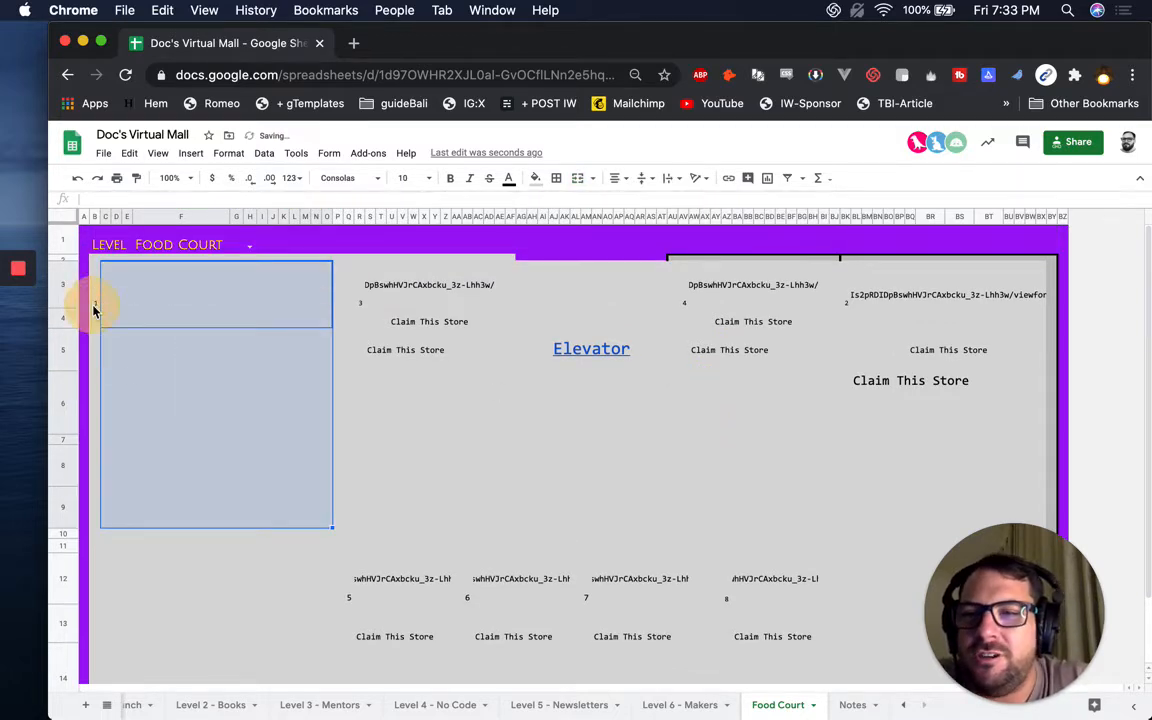
left_click(94, 309)
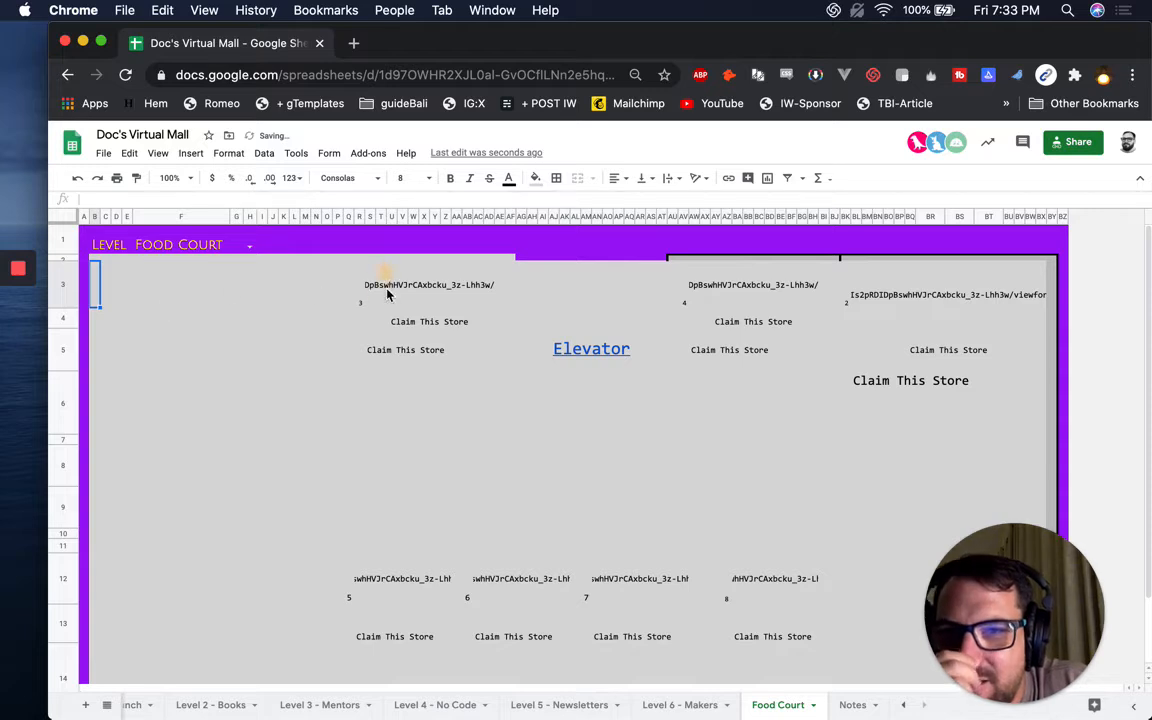
Clear the contents of stores 3 and 4 on either side of the elevator.
left_click_drag(400, 285, 493, 384)
key("Delete")
left_click_drag(702, 268, 743, 368)
key("Delete")
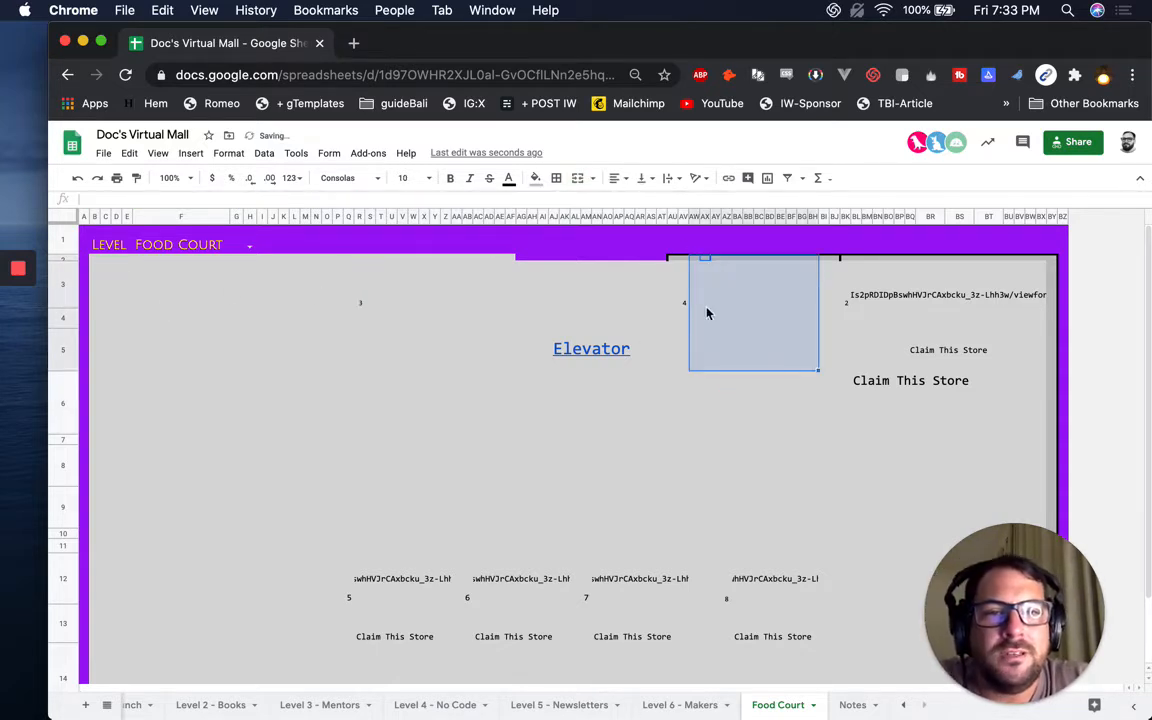
left_click_drag(689, 307, 680, 309)
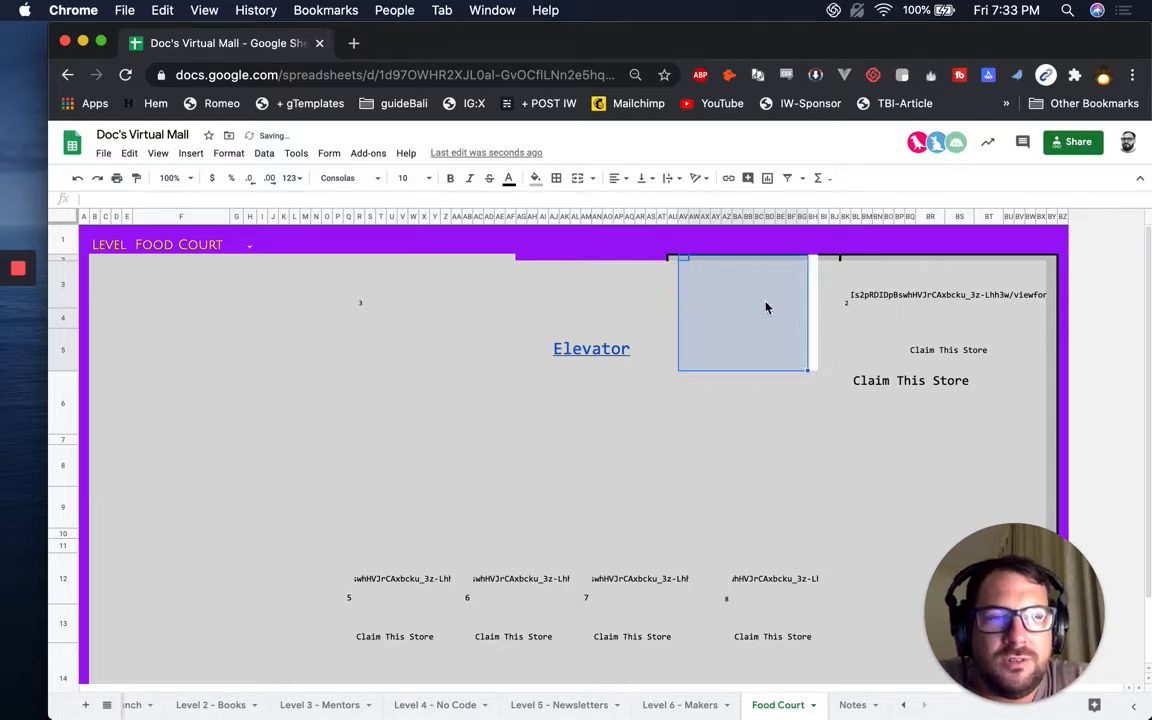
left_click(725, 311)
Fill rows 2 to 4 from column AU to BY, around stores 4 and 2, with gray.
mouse_move(673, 258)
left_mouse_down()
mouse_move(951, 283)
mouse_move(1055, 320)
left_mouse_up()
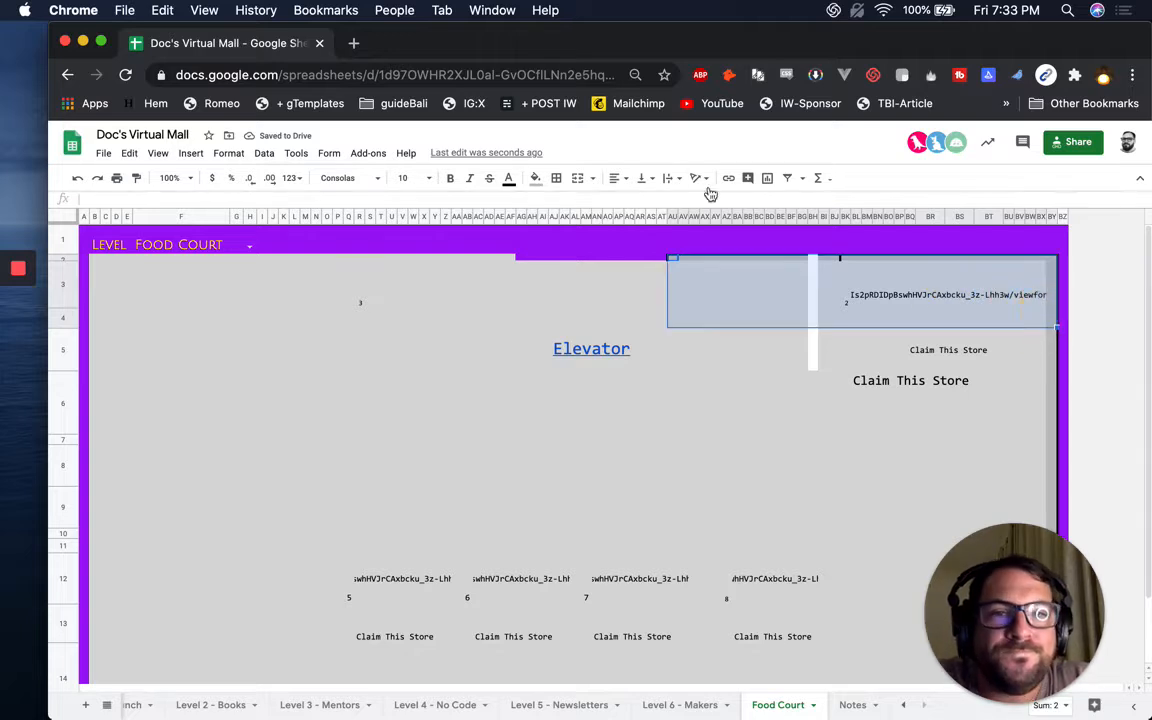
left_click(535, 178)
left_click(609, 229)
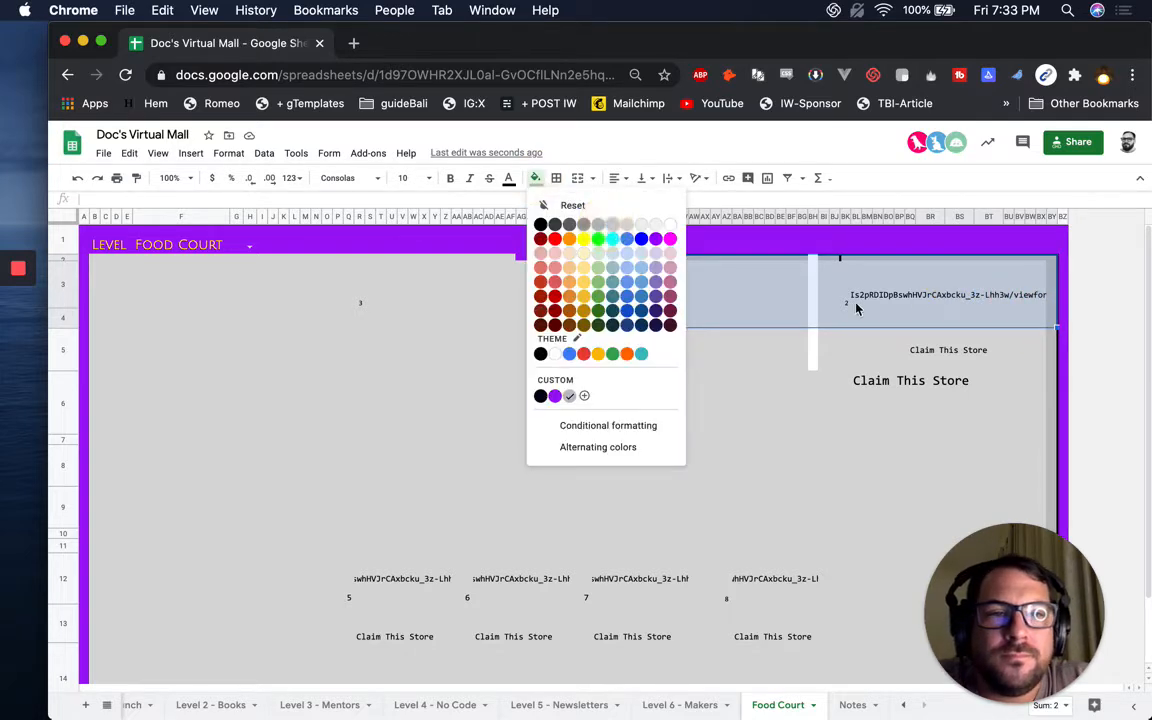
left_click(920, 313)
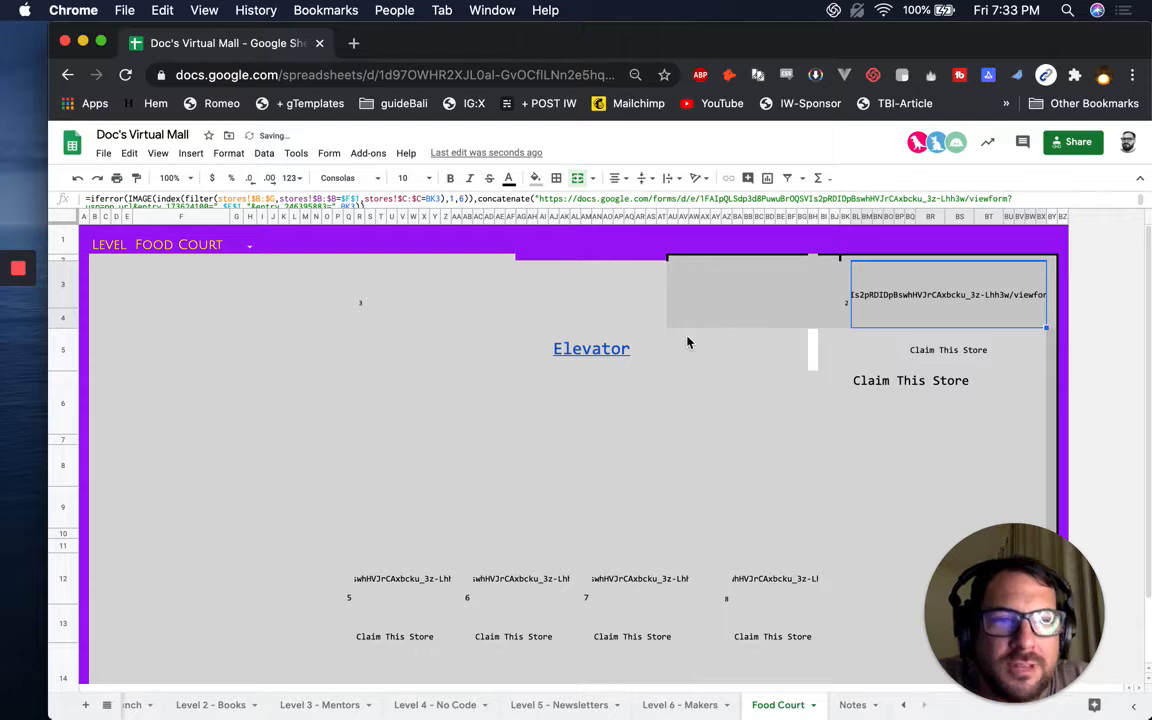
Remove all borders from rows 2 to 4 between columns AU and BY.
left_click_drag(673, 261, 1055, 333)
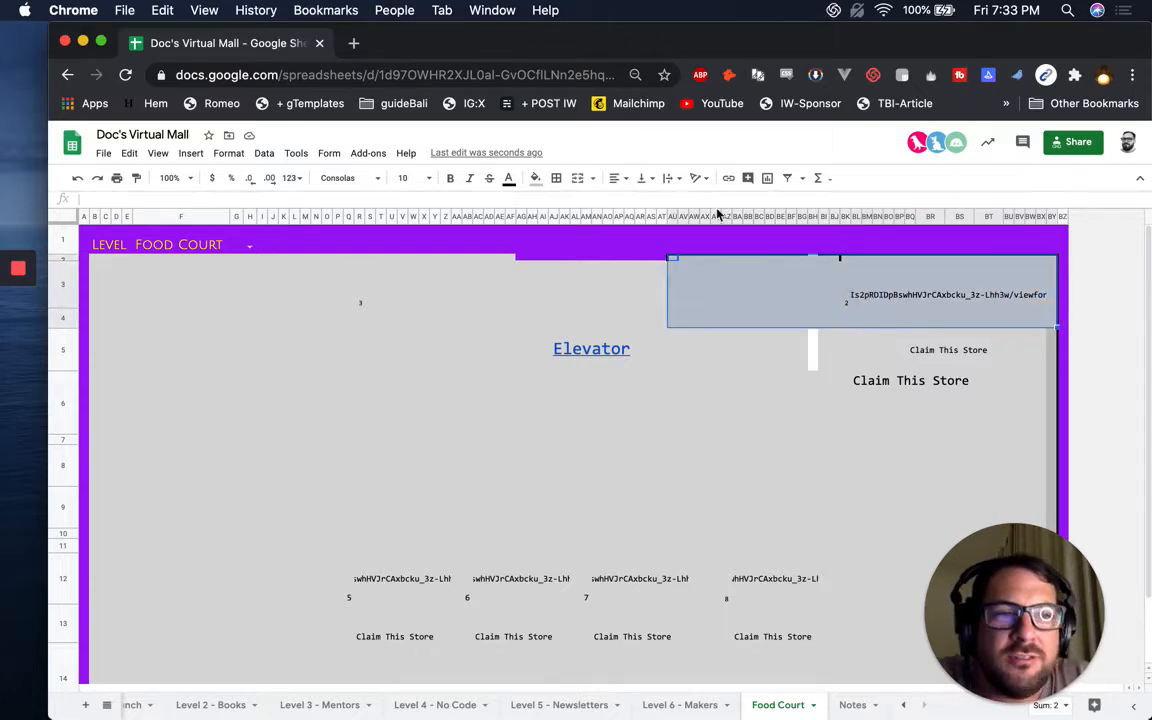
left_click(556, 180)
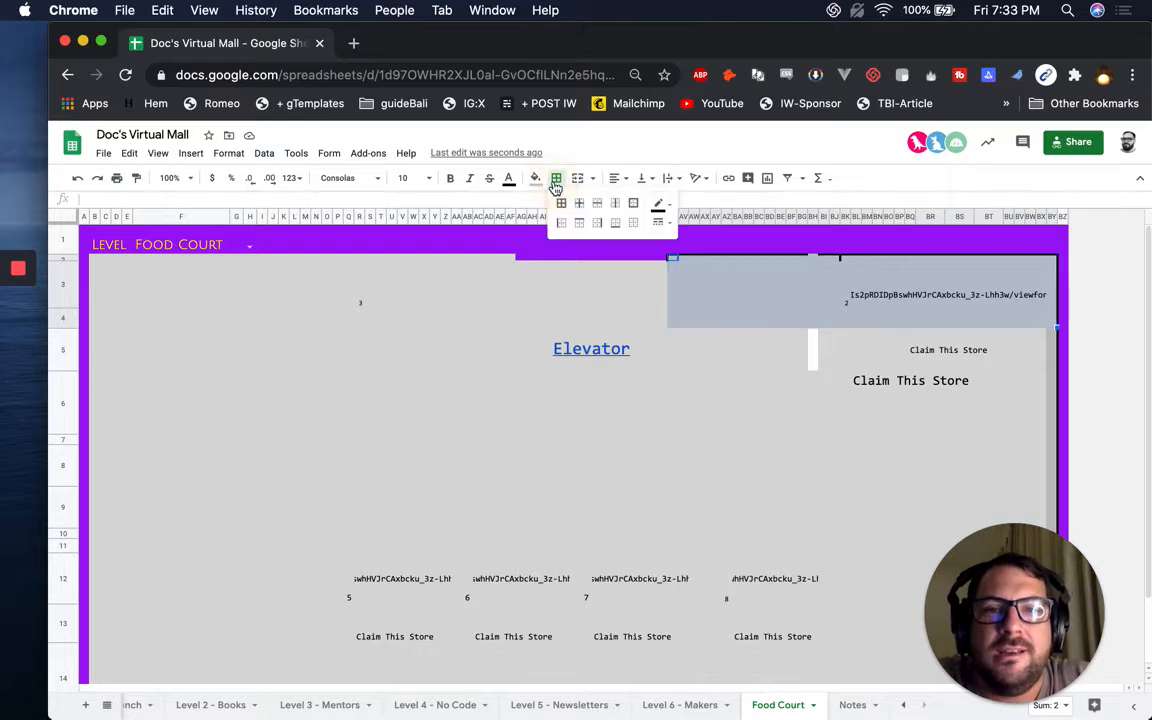
left_click(634, 224)
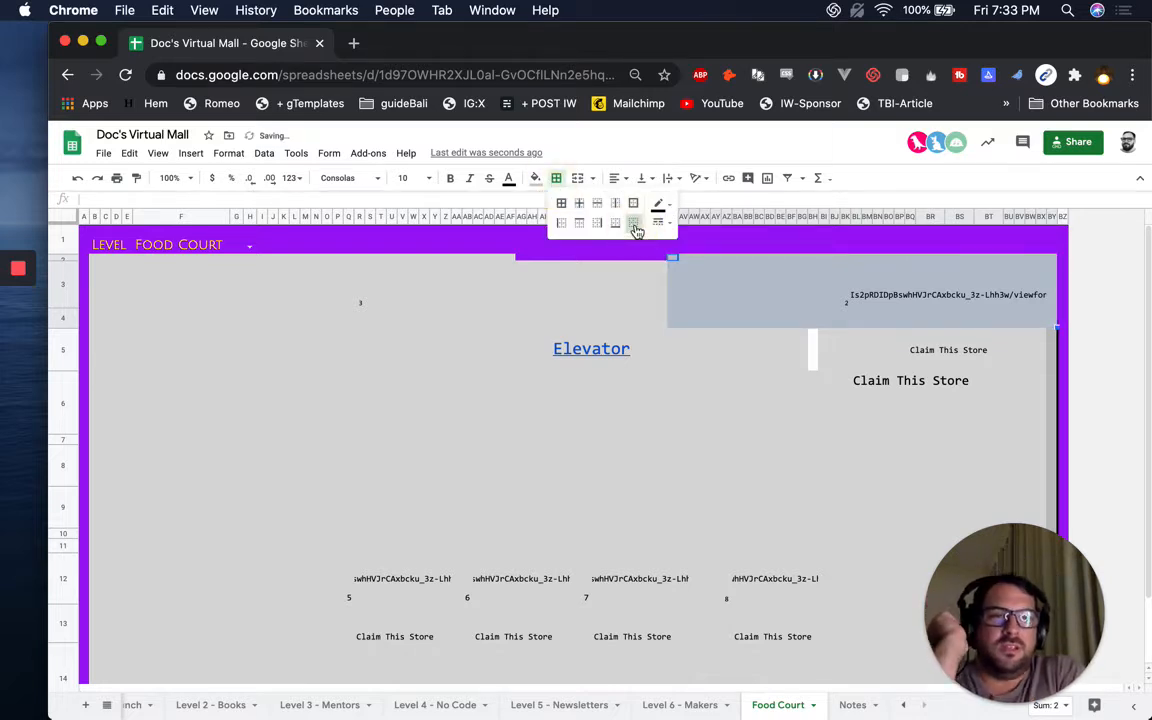
left_click(676, 258)
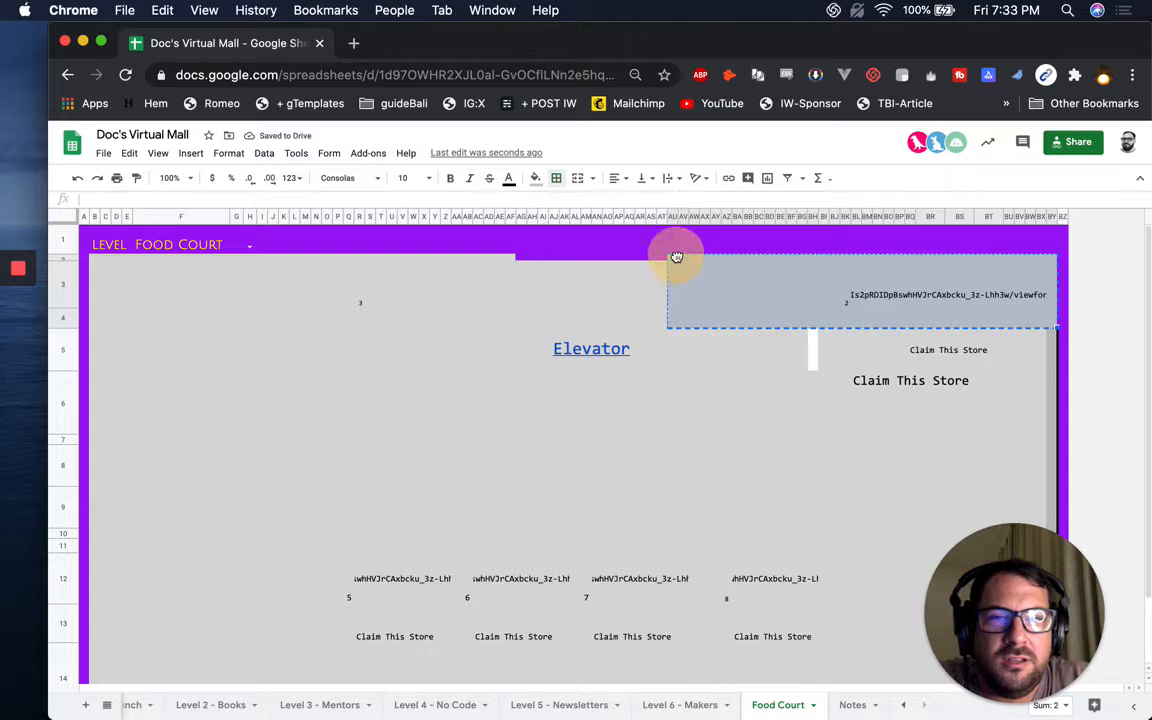
scroll(733, 281, "down", 1)
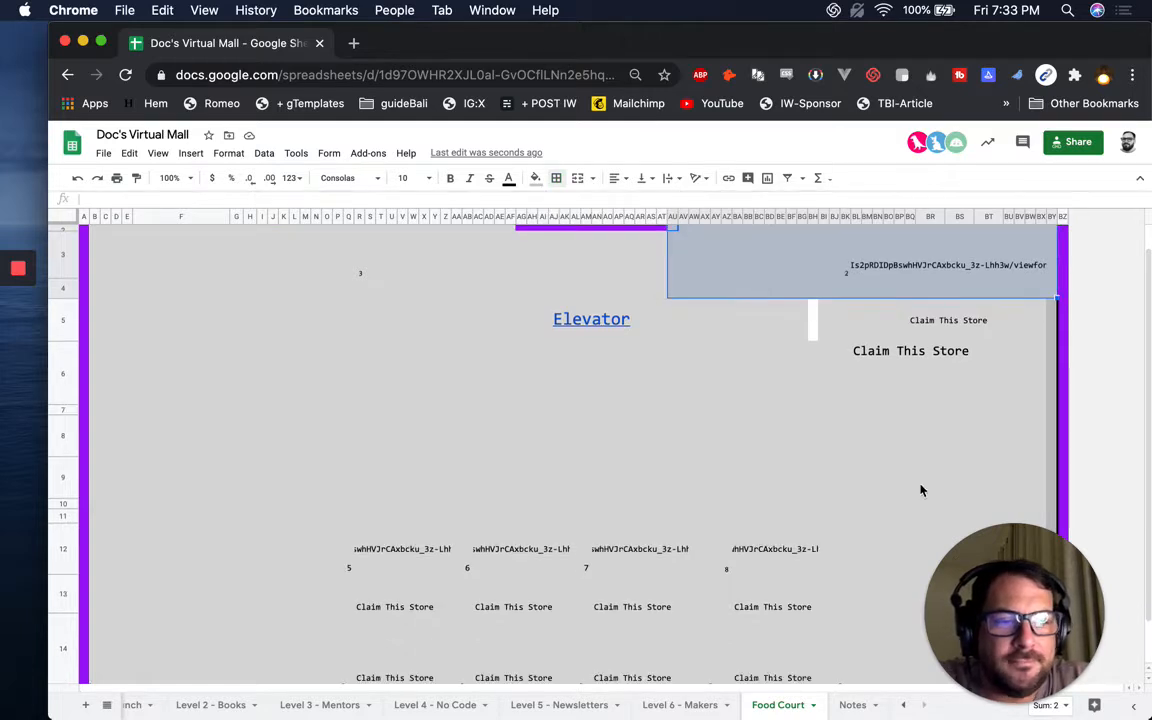
left_click_drag(1008, 566, 215, 567)
scroll(697, 603, "down", 2)
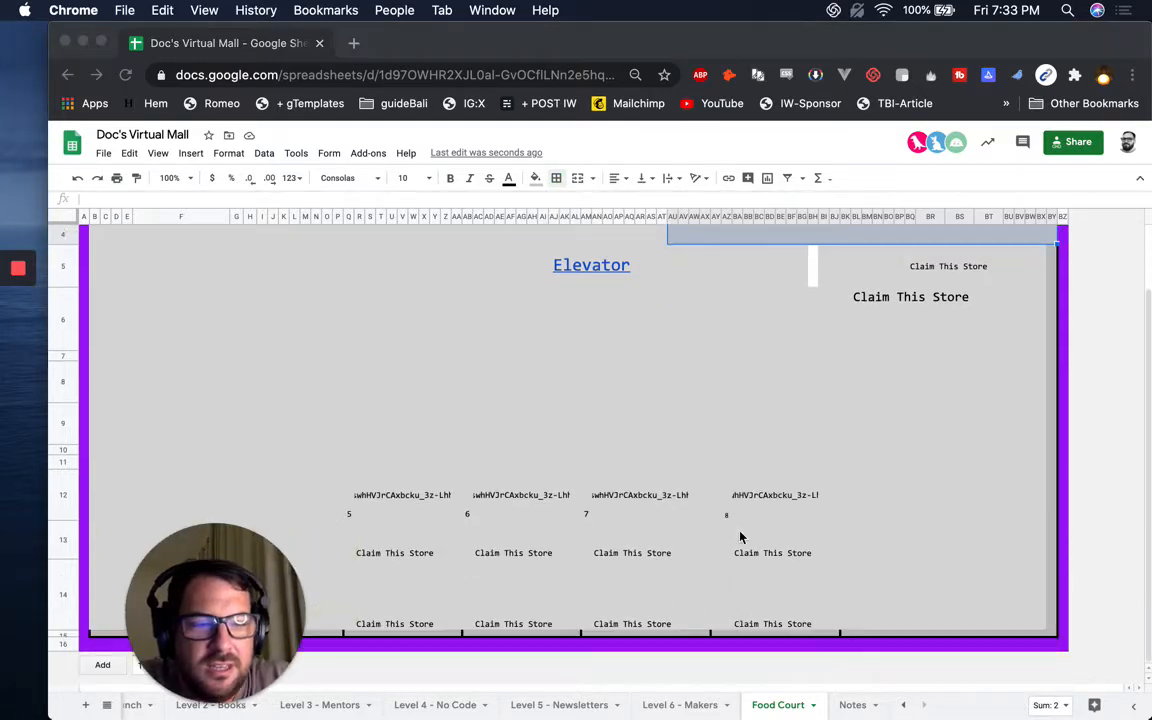
left_click(951, 454)
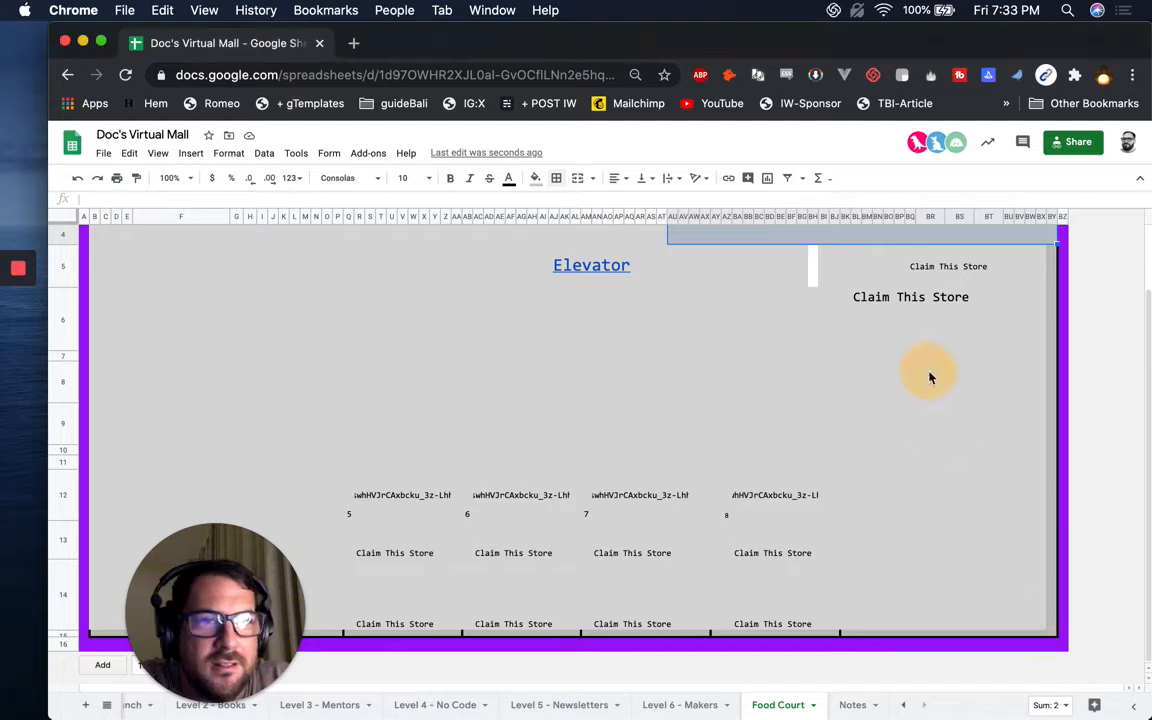
left_click(255, 560)
left_click_drag(255, 560, 318, 556)
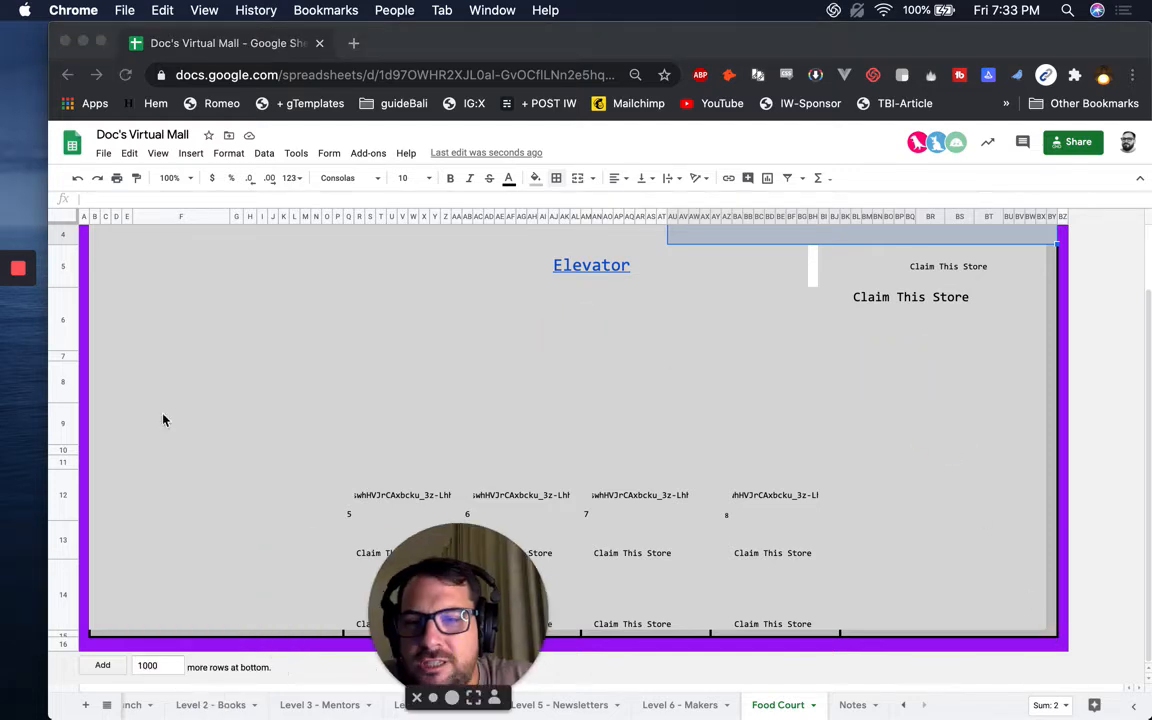
Remove all borders from the entire Food Court sheet.
left_click(63, 216)
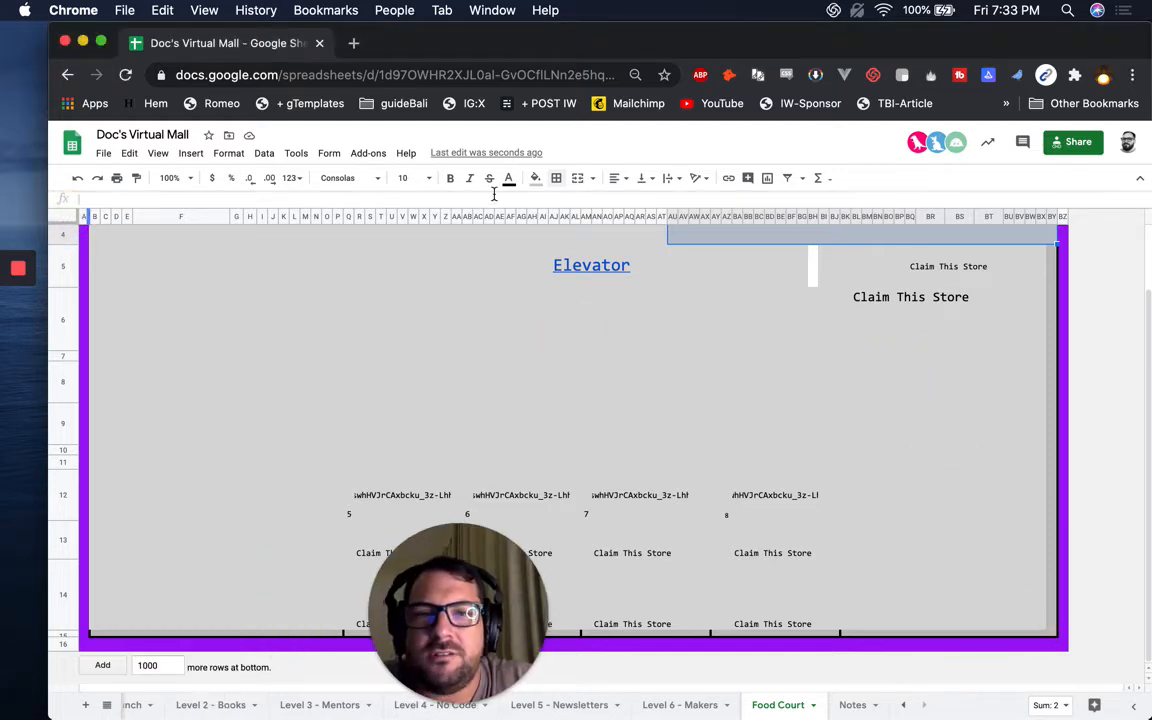
left_click(68, 220)
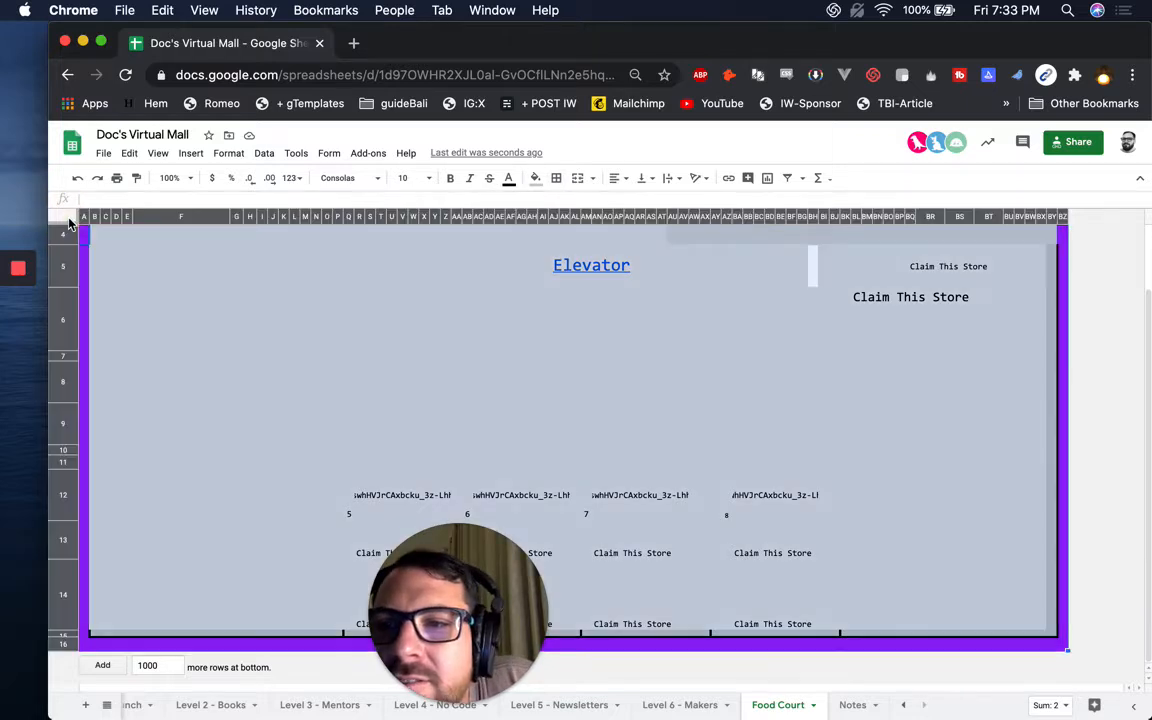
left_click(556, 178)
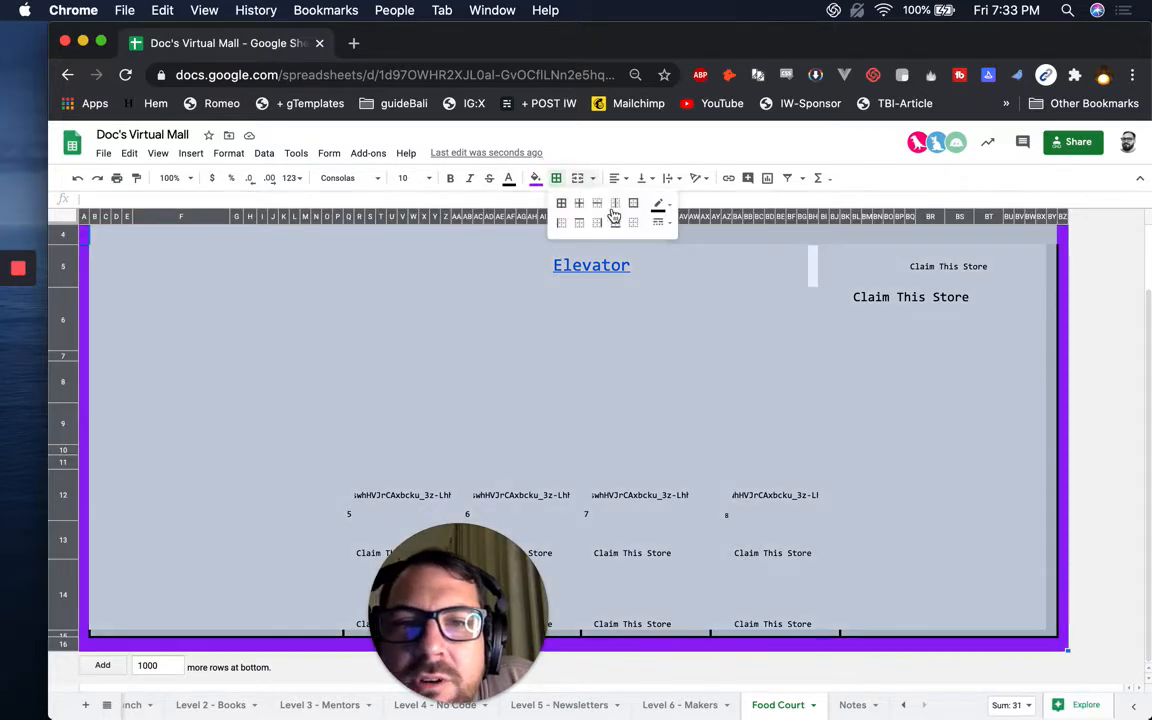
left_click(633, 222)
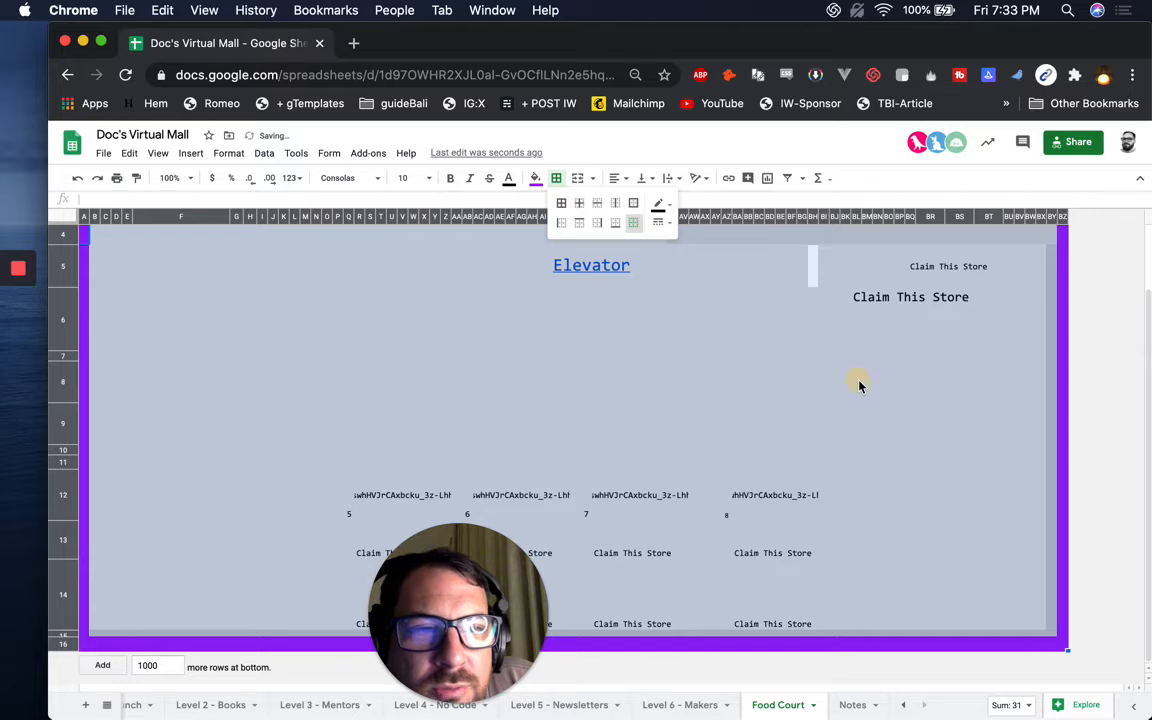
left_click(870, 375)
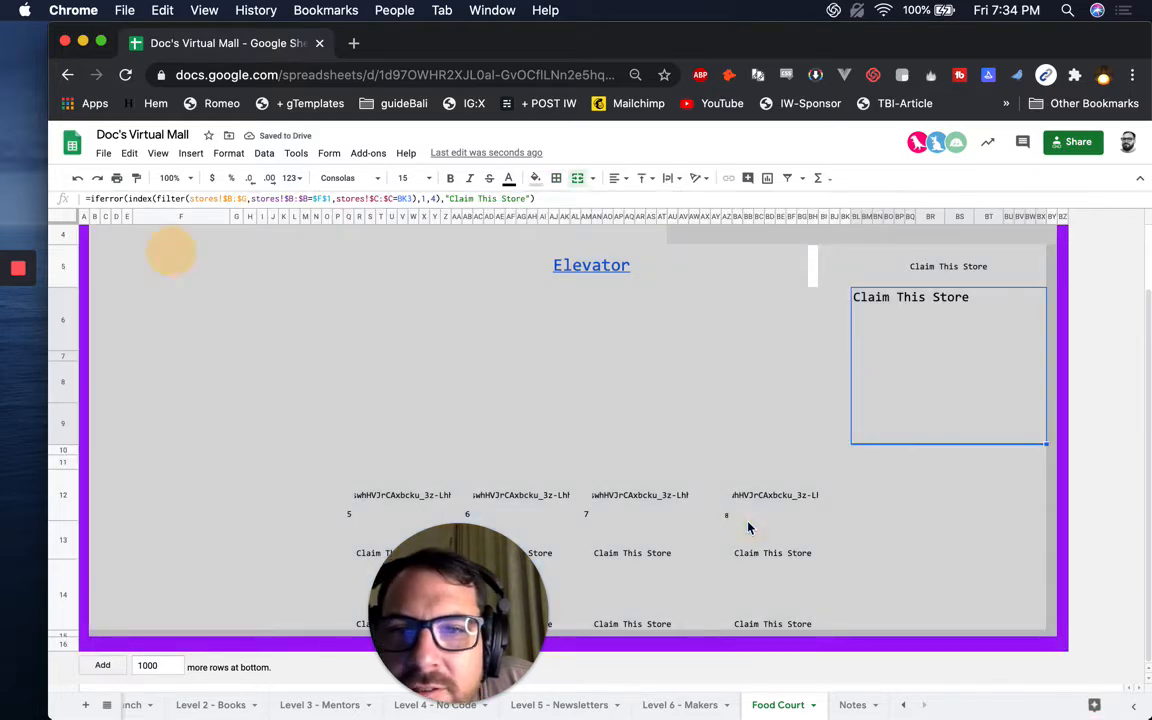
Fill the floor from column C to BY, down to row 15, with the same light gray.
left_click_drag(975, 590, 1052, 636)
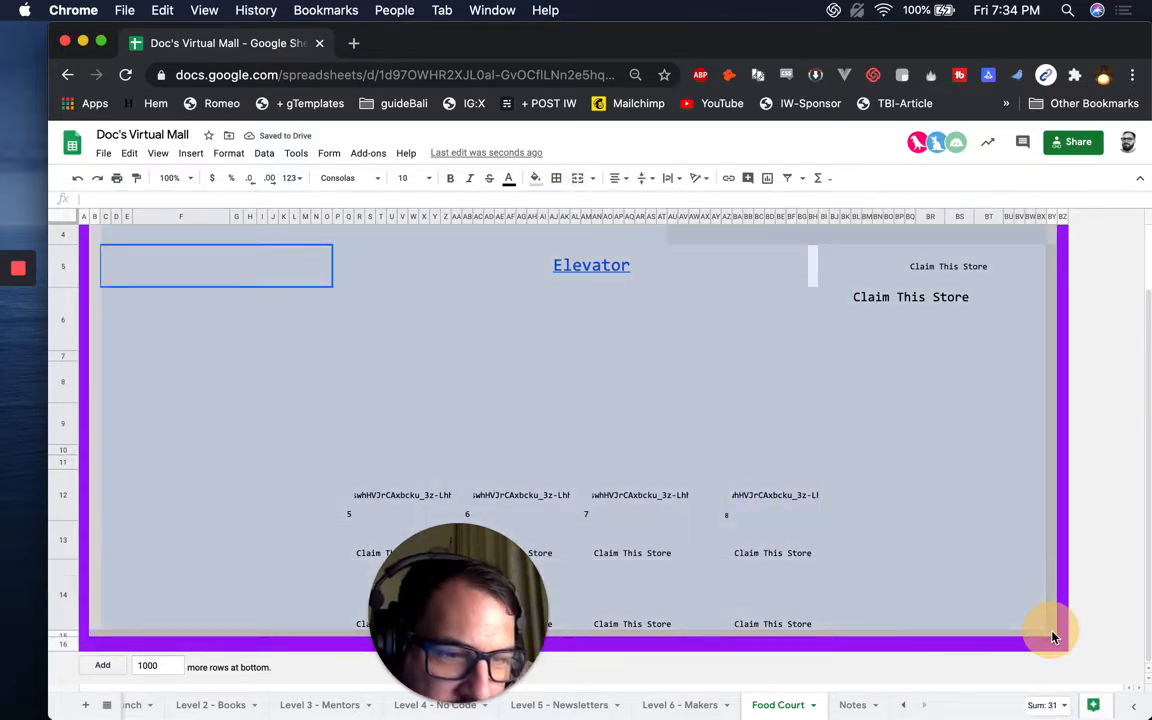
left_click(536, 178)
left_click(936, 404)
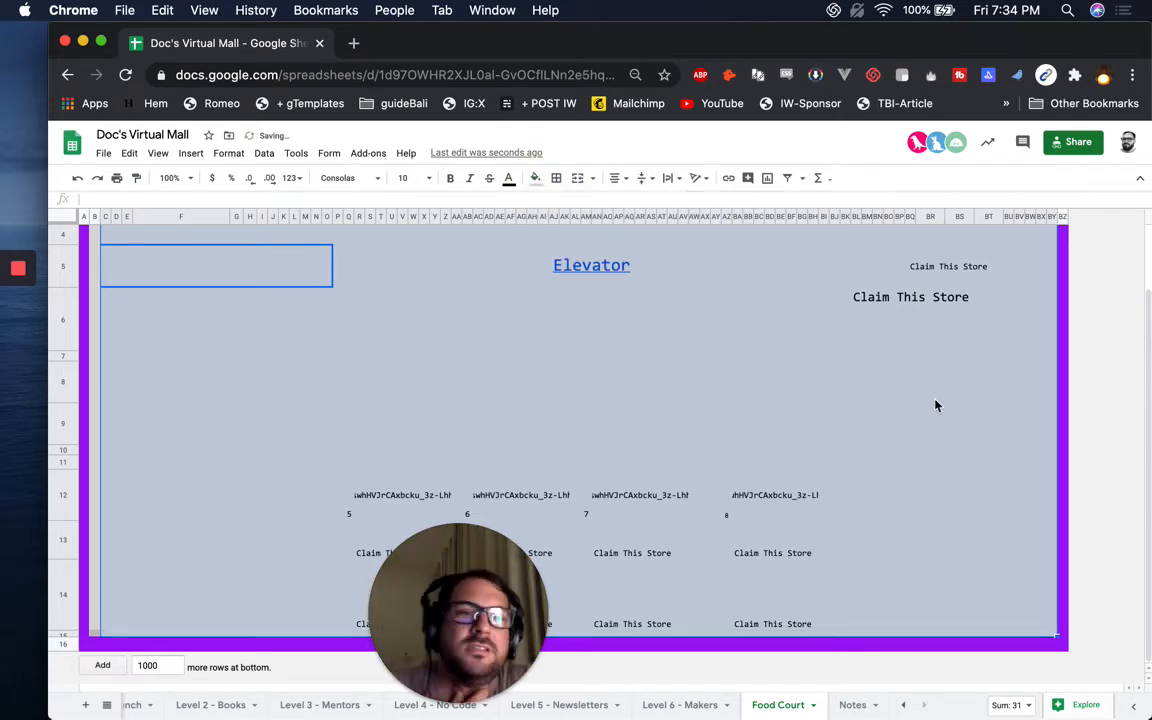
Clear the contents of store 2, including its image, name, description and number cells.
left_click(936, 404)
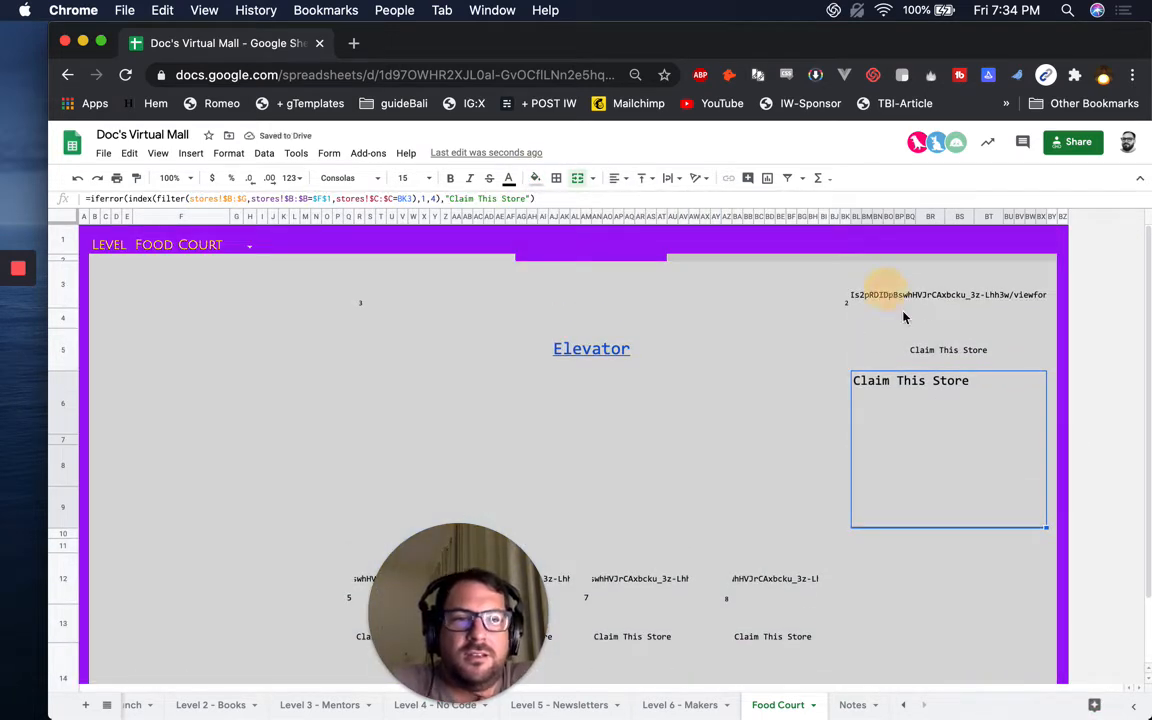
key("shift+Up")
key("shift+Up")
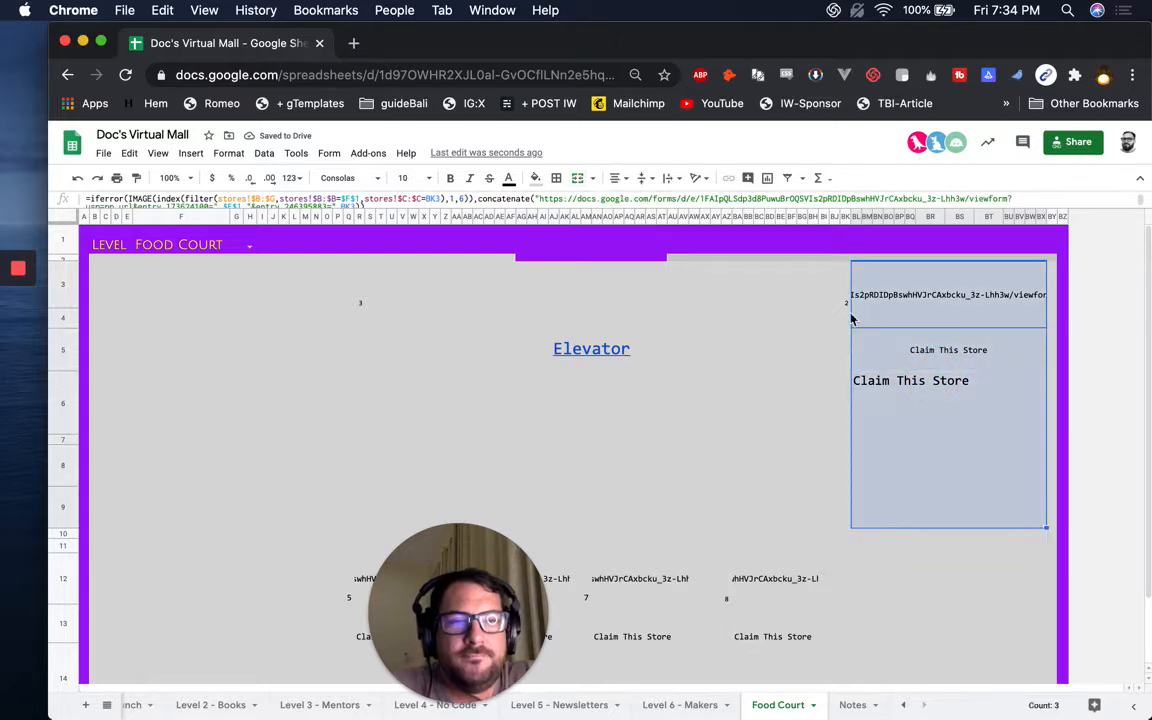
key("Delete")
key("shift+Left")
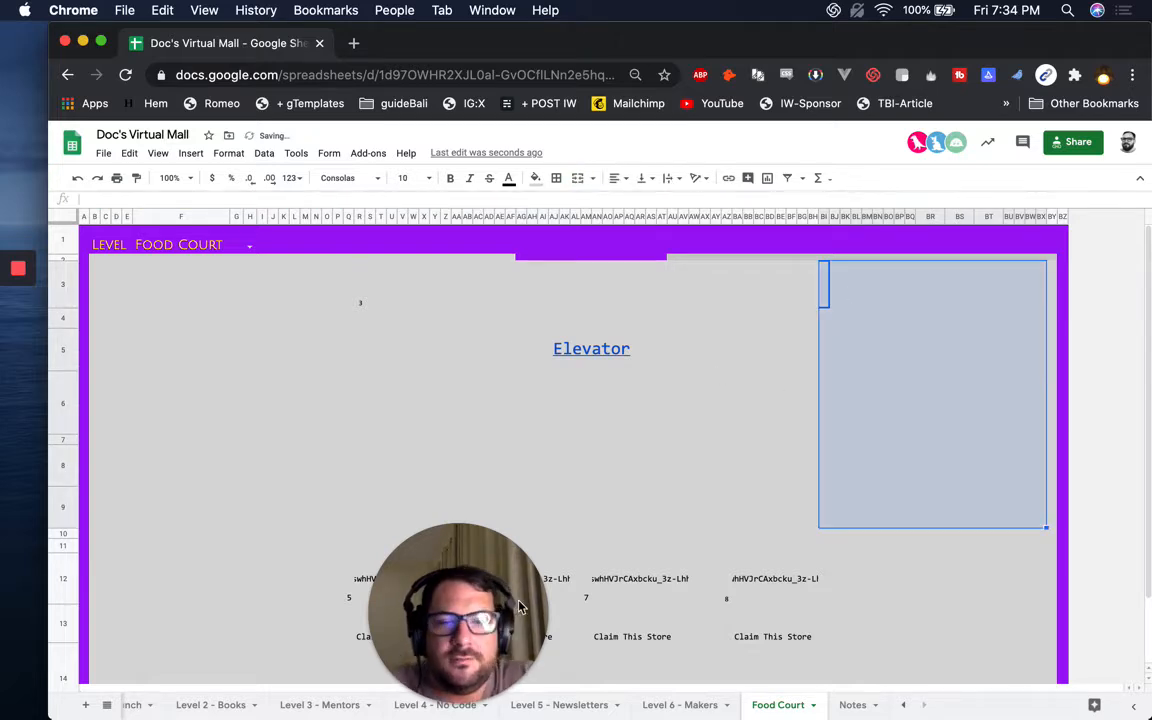
Clear the contents of stores 5 to 8 in rows 12 to 14.
scroll(337, 496, "down", 2)
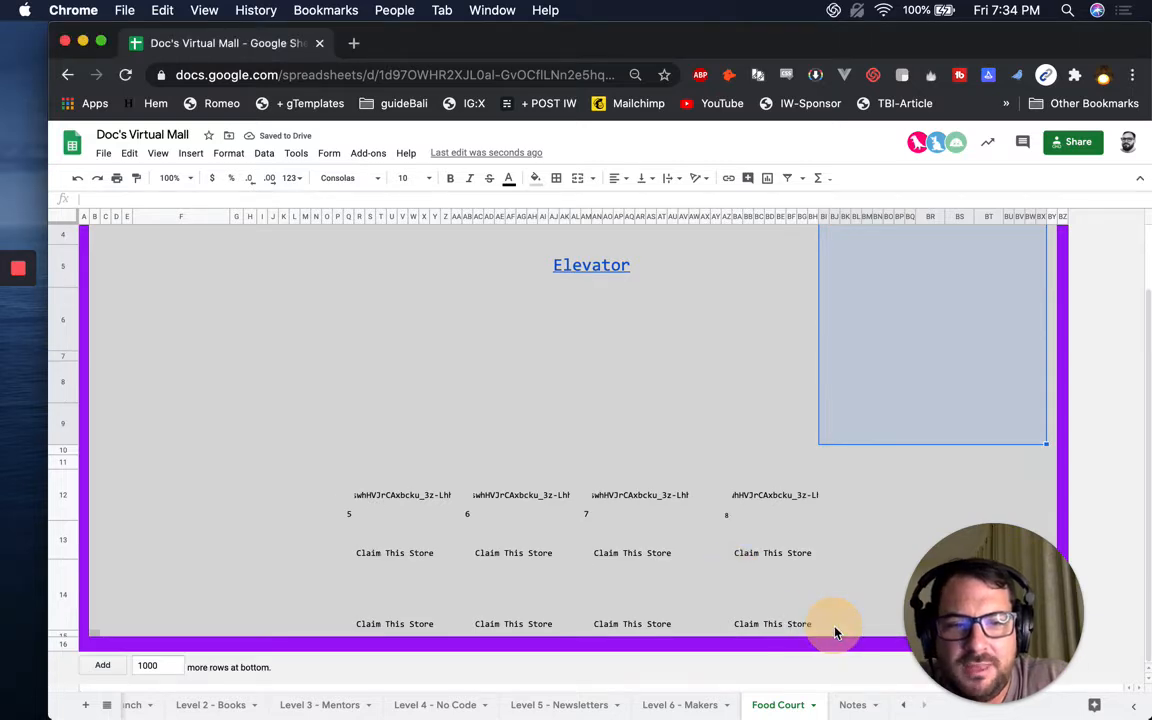
left_click(580, 558)
left_click_drag(555, 562, 329, 489)
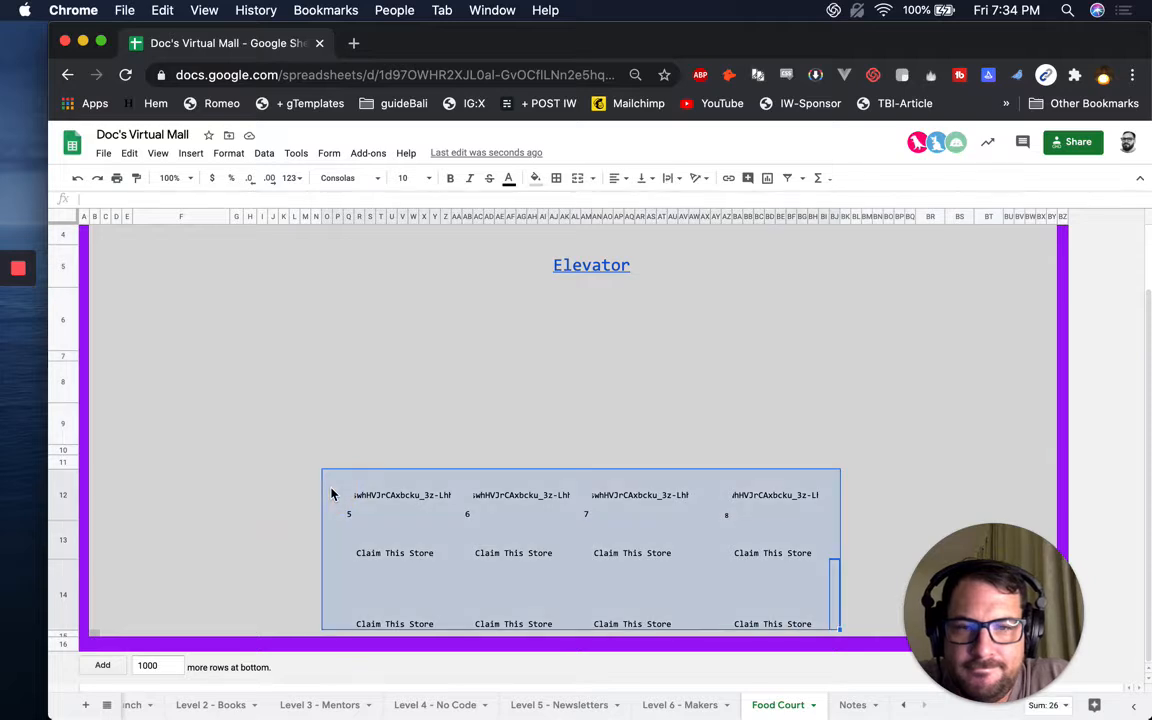
key("Delete")
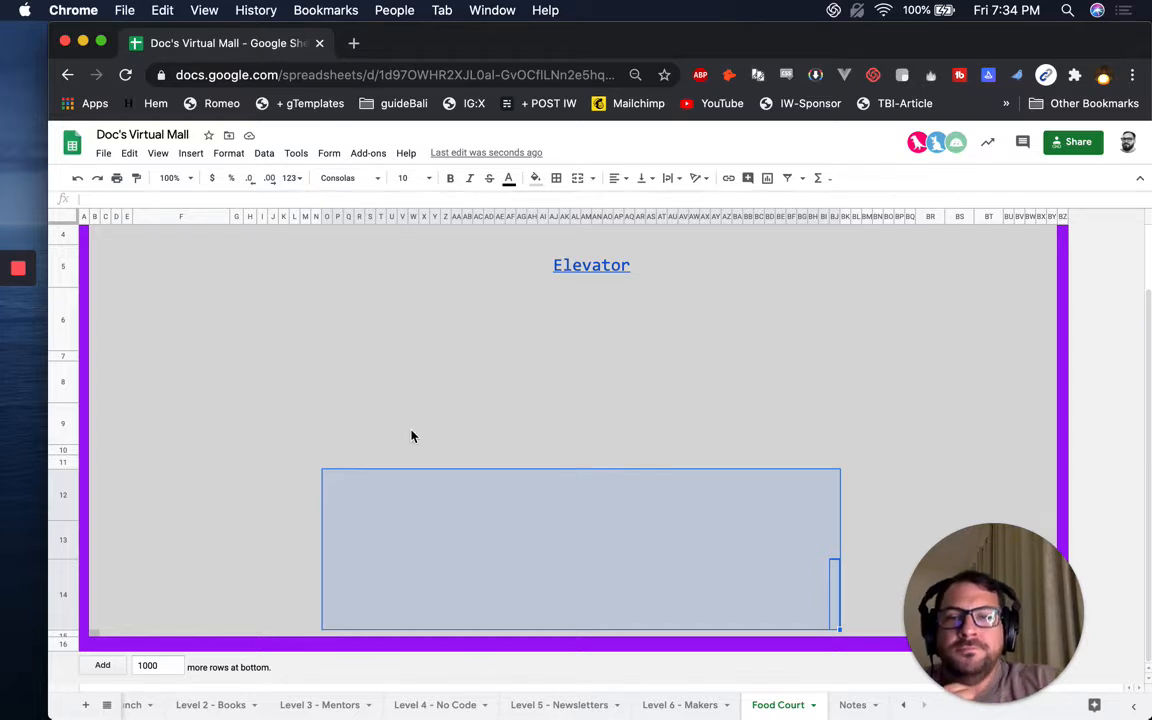
Add a heavier solid black outer border around the Elevator cell.
scroll(411, 436, "up", 1)
scroll(411, 436, "up", 1)
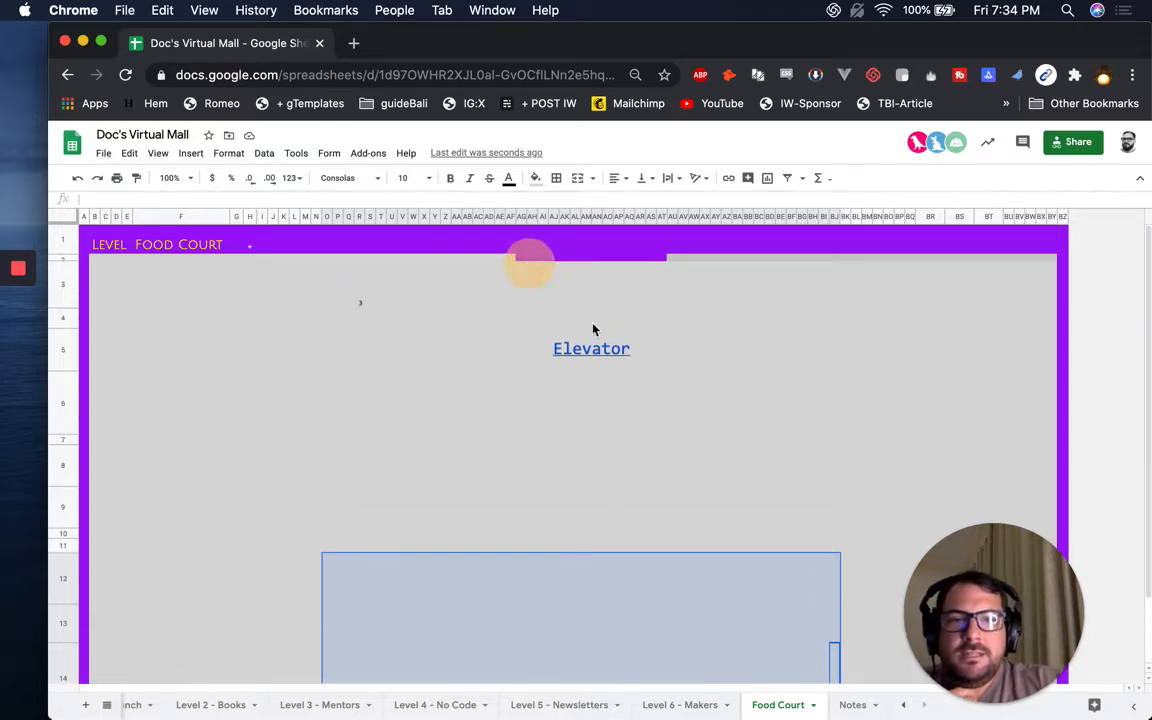
left_click(628, 364)
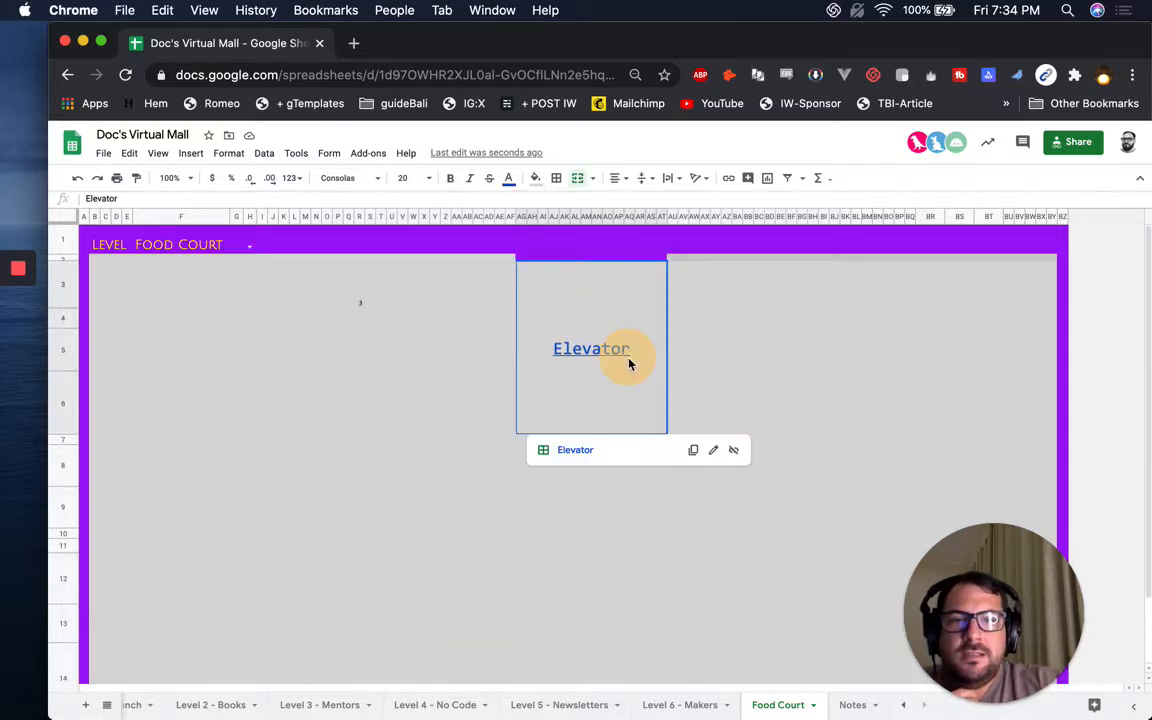
left_click(556, 178)
left_click(665, 220)
left_click(713, 283)
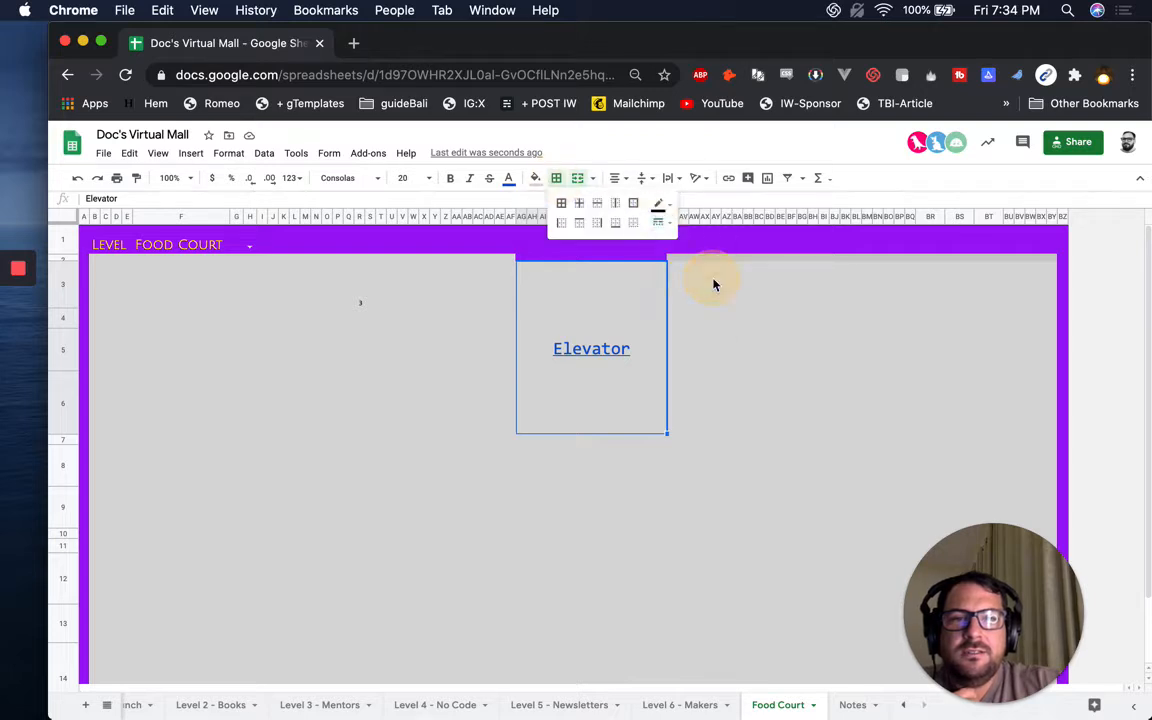
left_click(635, 204)
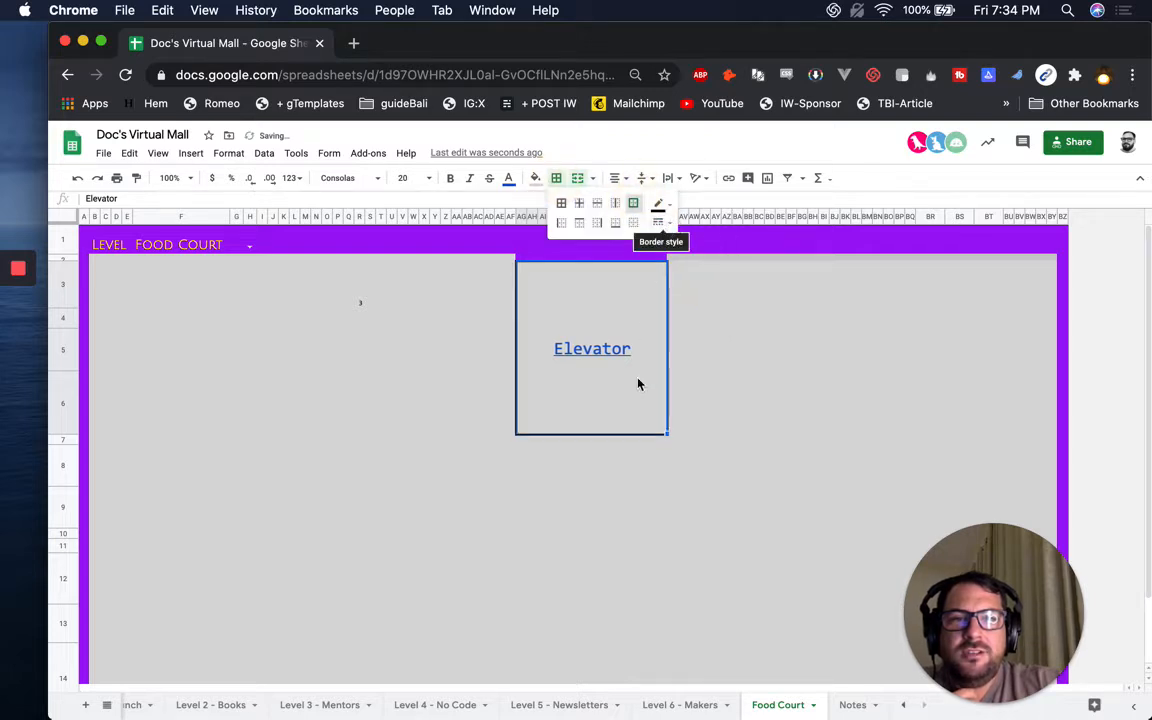
left_click(624, 418)
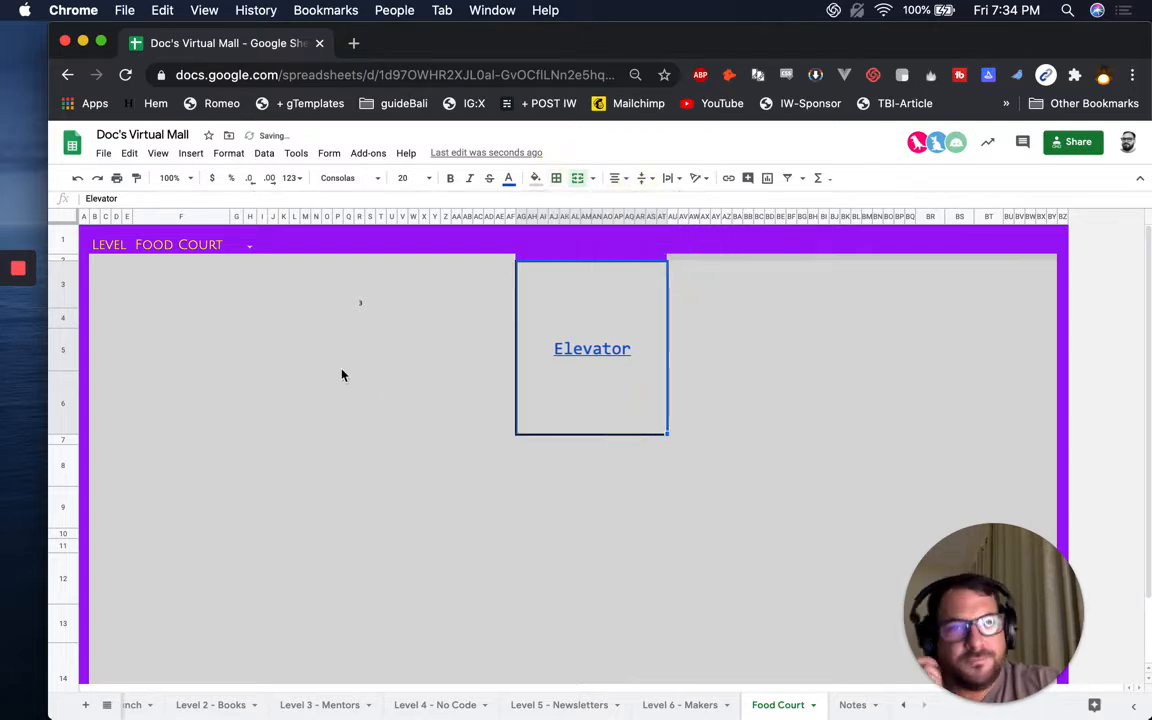
Fill the thin row 2 strip from column AU to BY with gray.
left_click(752, 283)
key("Up")
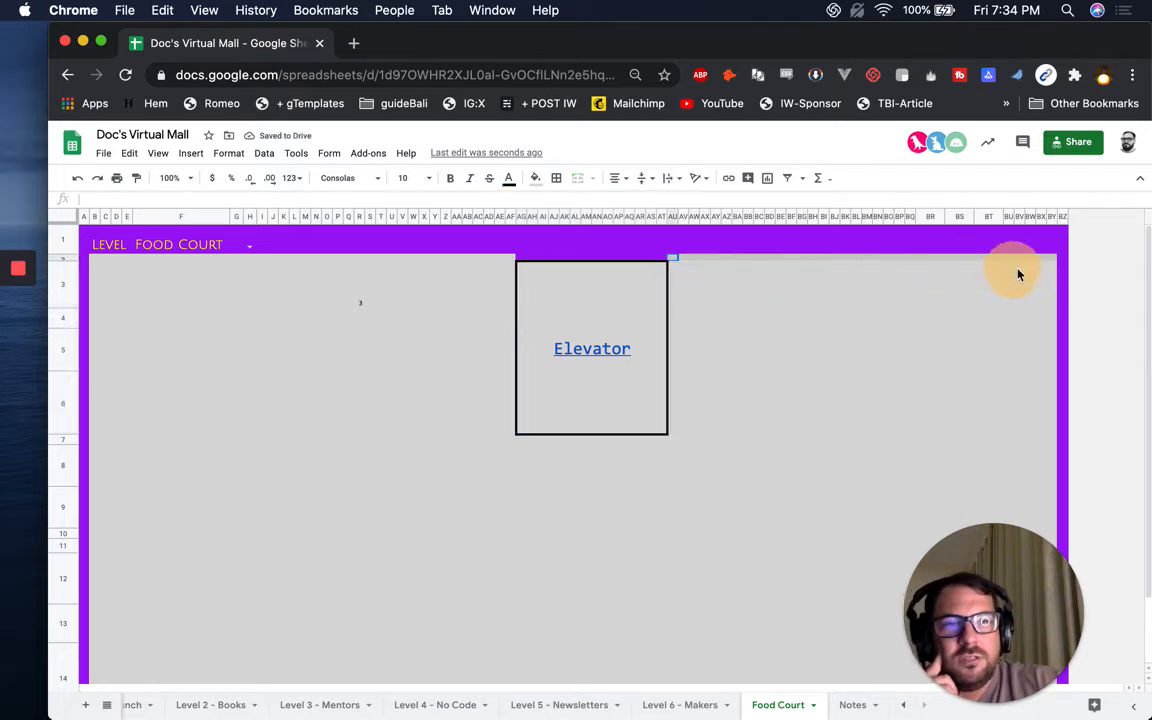
left_click(1049, 257, "shift")
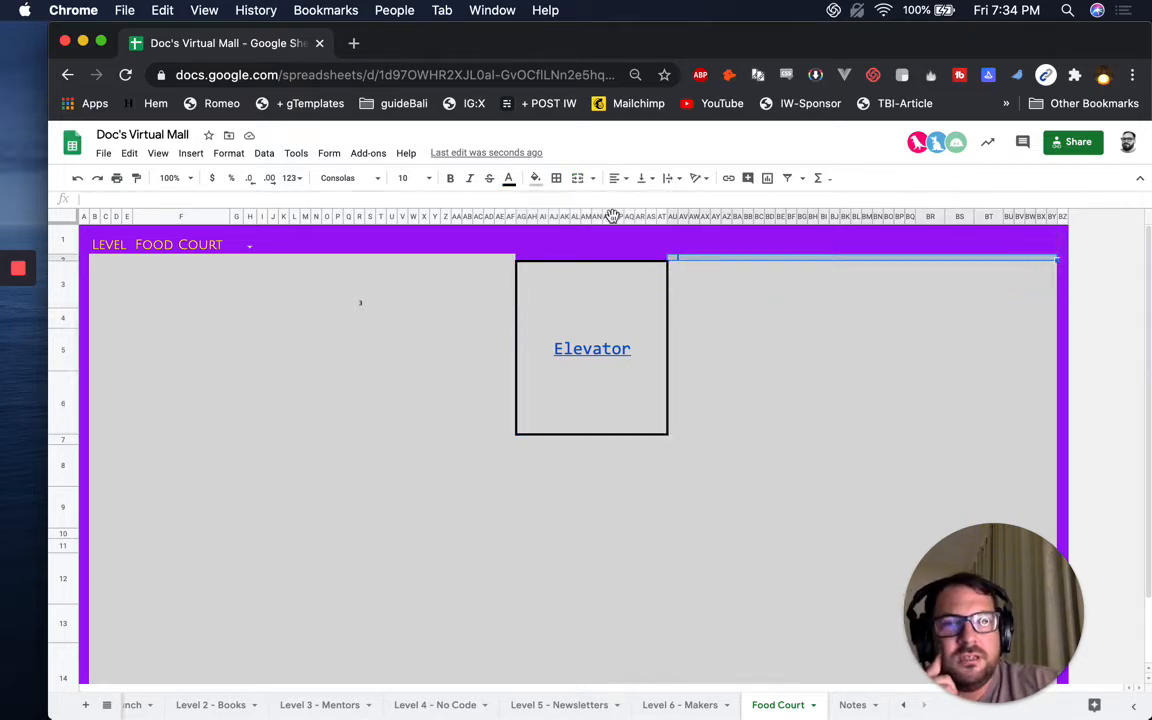
left_click(535, 178)
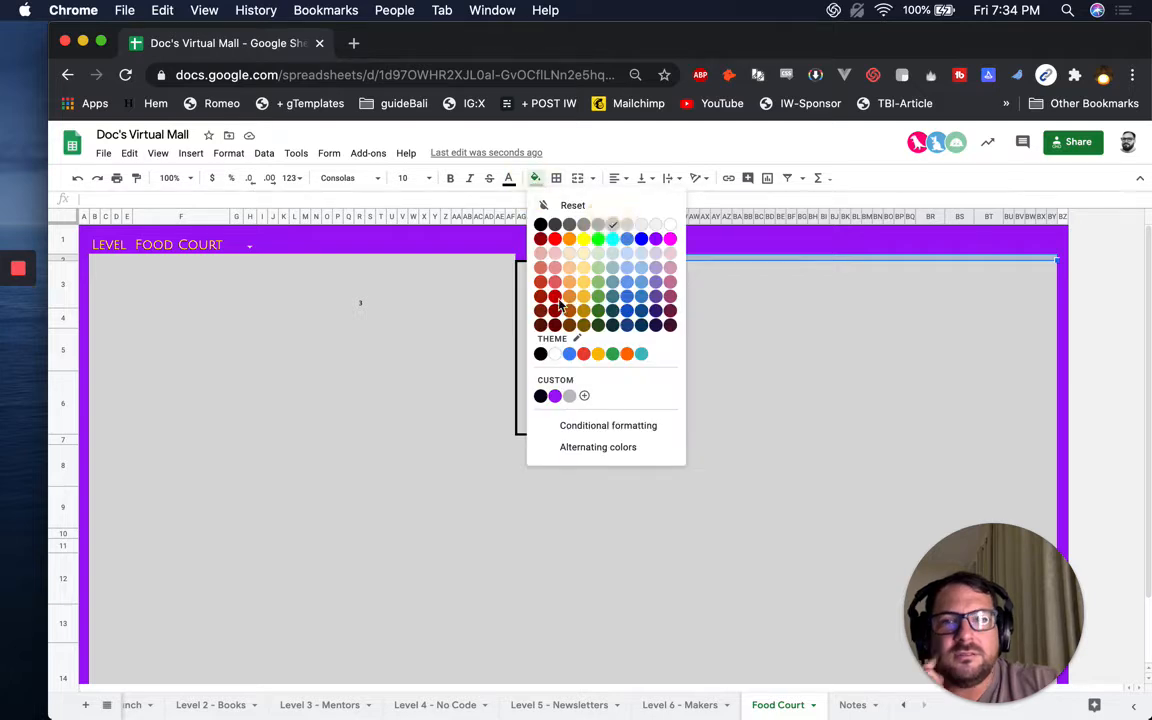
left_click(614, 224)
left_click(712, 352)
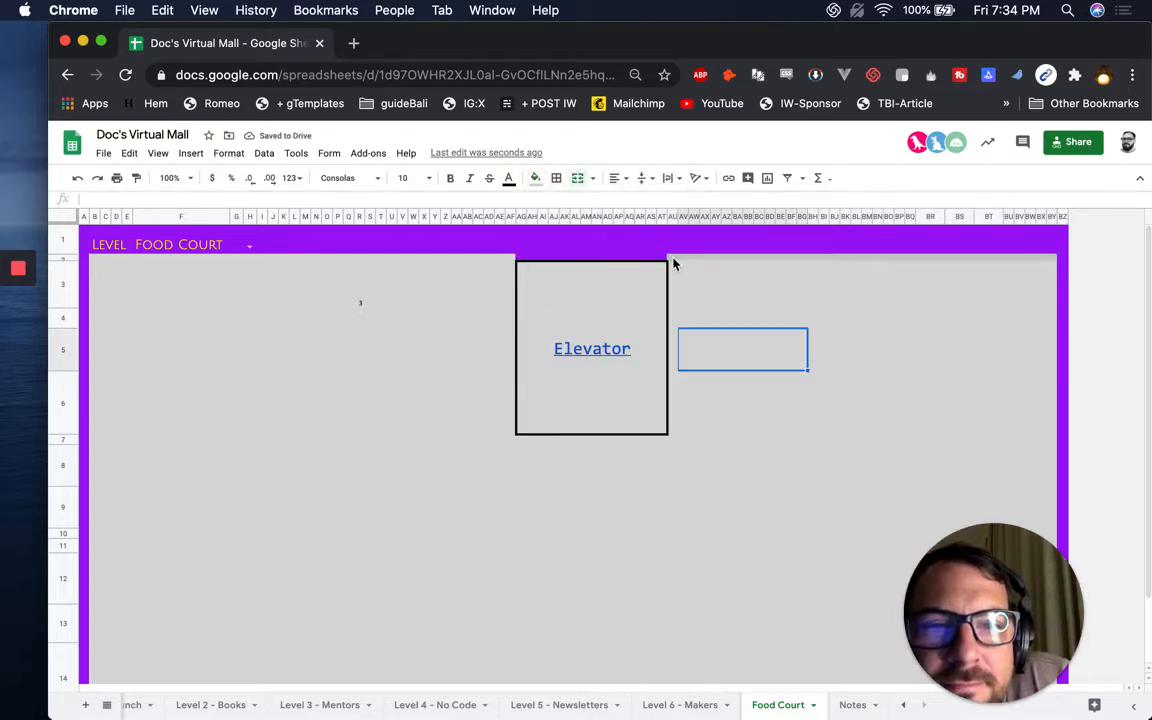
Fill rows 2 to 4 from column AU to BX with the floor's lighter gray.
left_click(674, 262)
left_click(1036, 322, "shift")
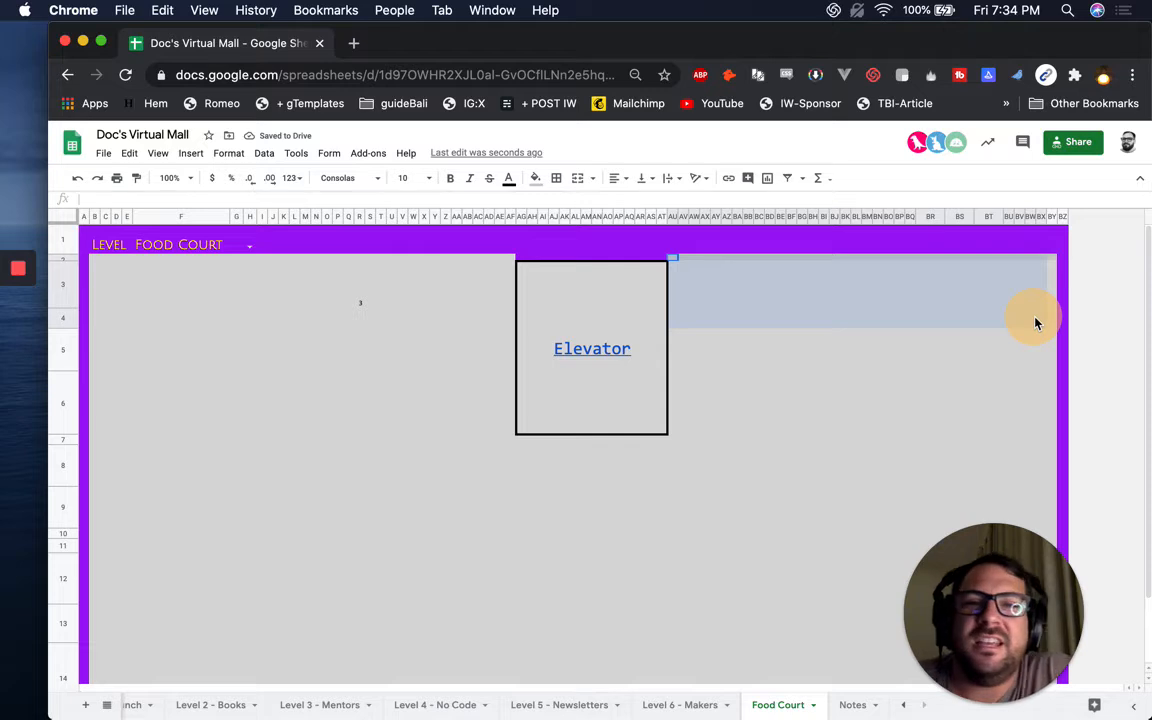
left_click(534, 181)
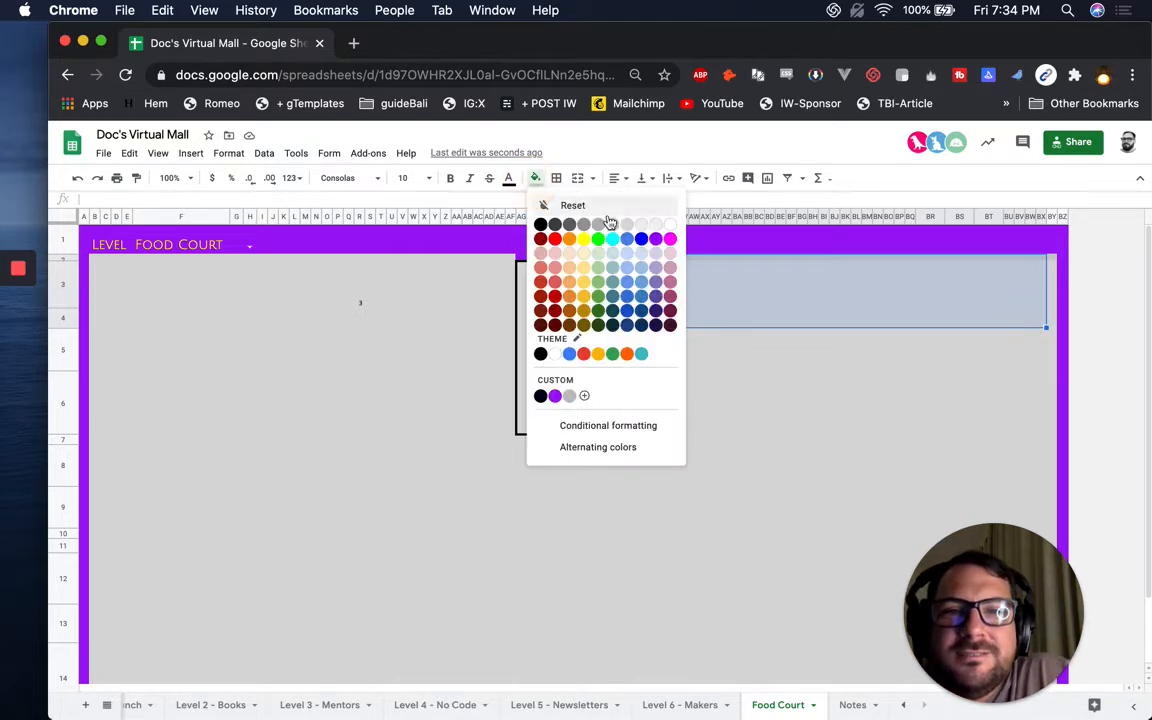
left_click(627, 230)
left_click(783, 288)
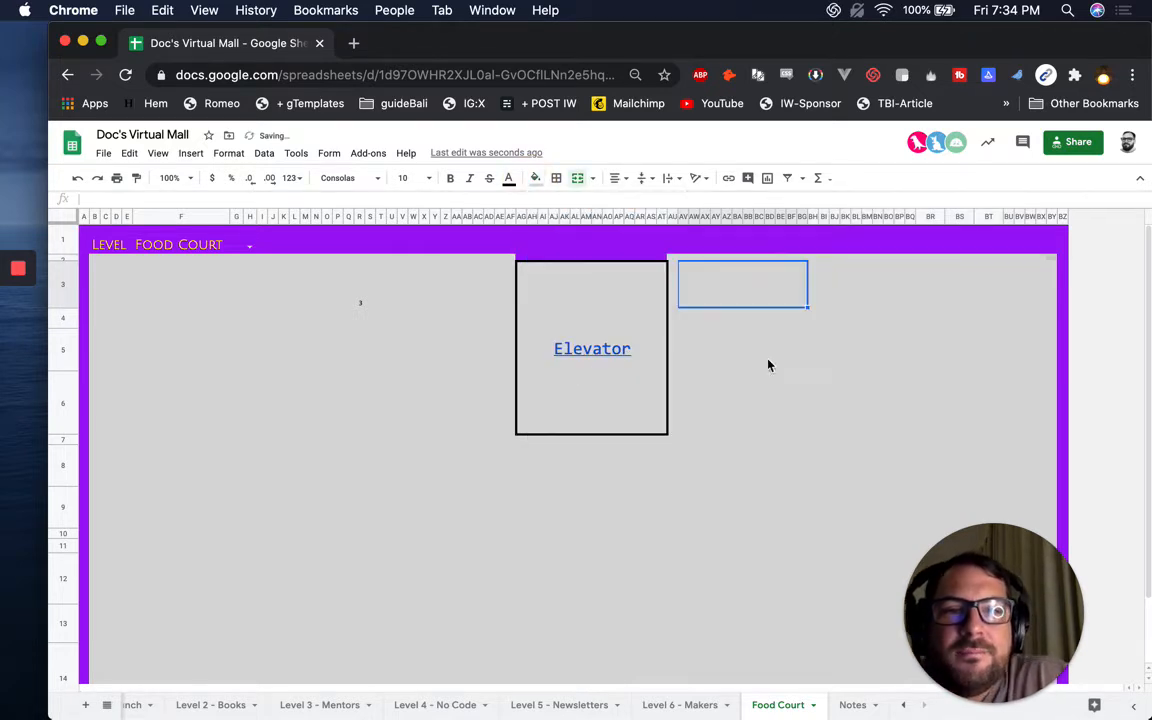
scroll(690, 543, "down", 3)
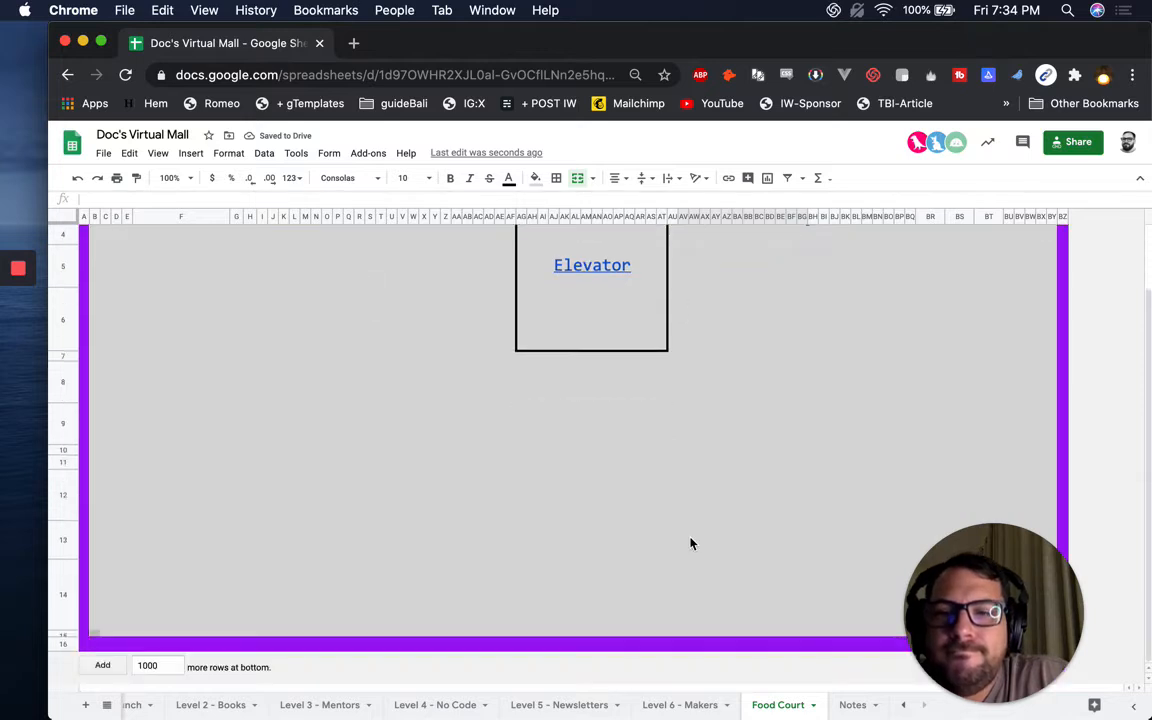
scroll(690, 543, "up", 3)
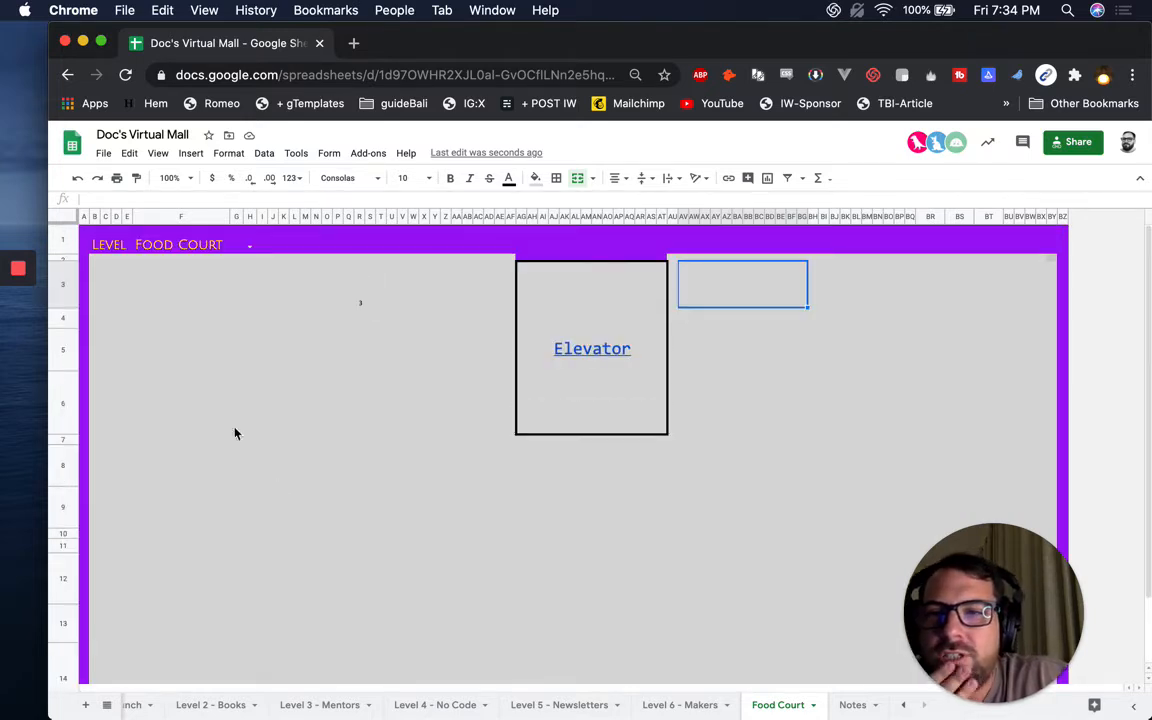
left_click(181, 304)
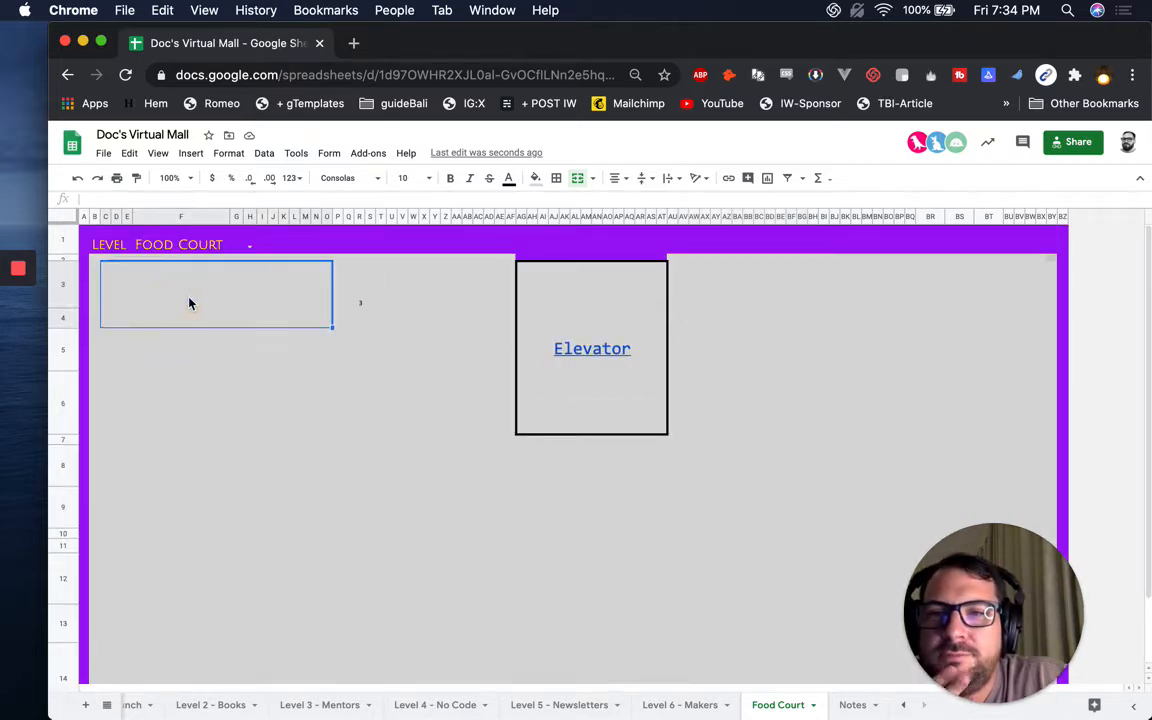
left_click(226, 362)
left_click(331, 373)
left_click_drag(331, 373, 430, 490)
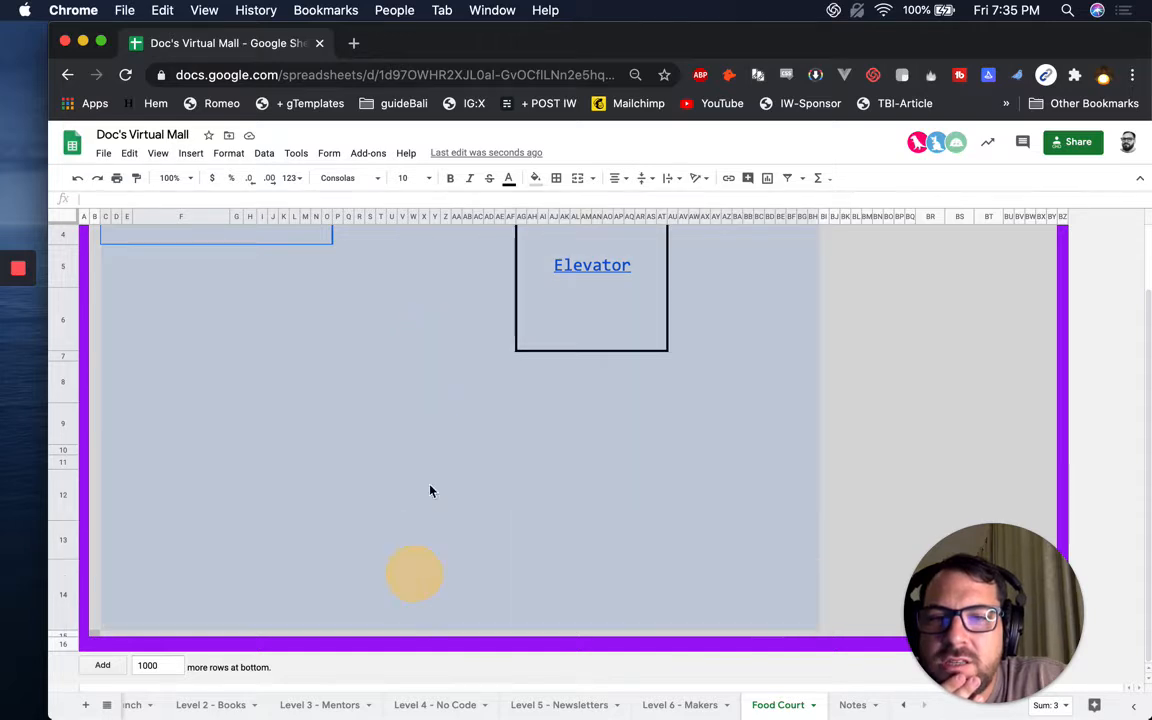
left_click_drag(431, 430, 465, 316)
scroll(465, 316, "up", 3)
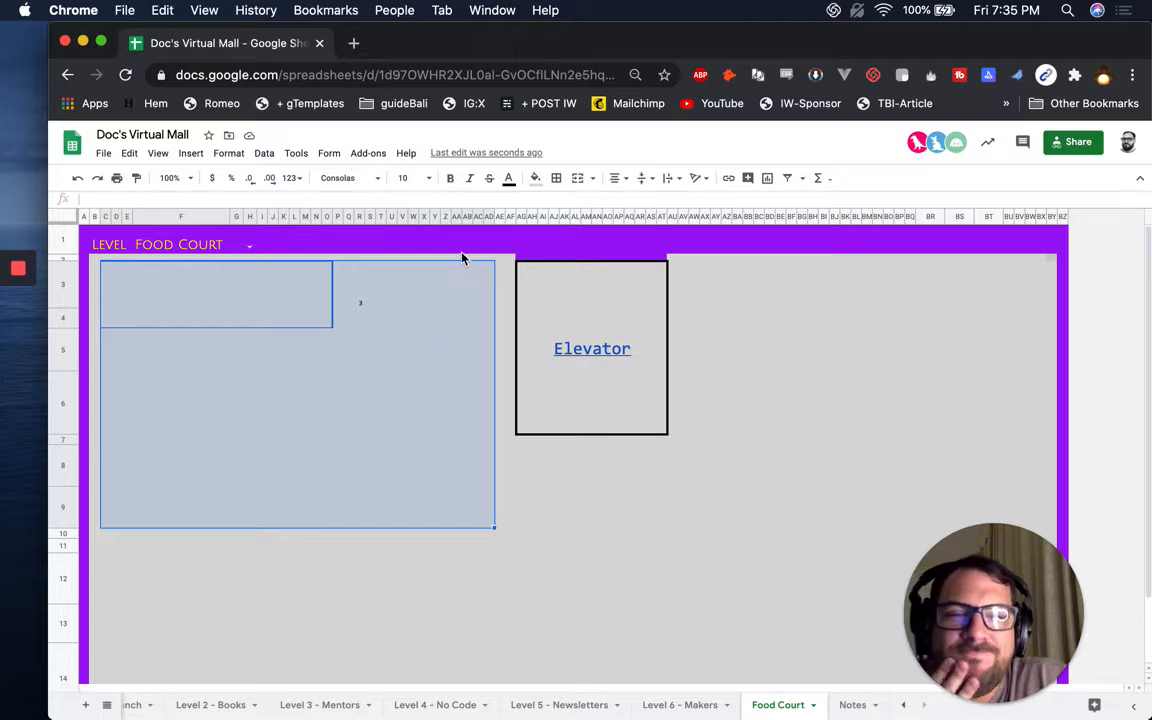
left_click(325, 153)
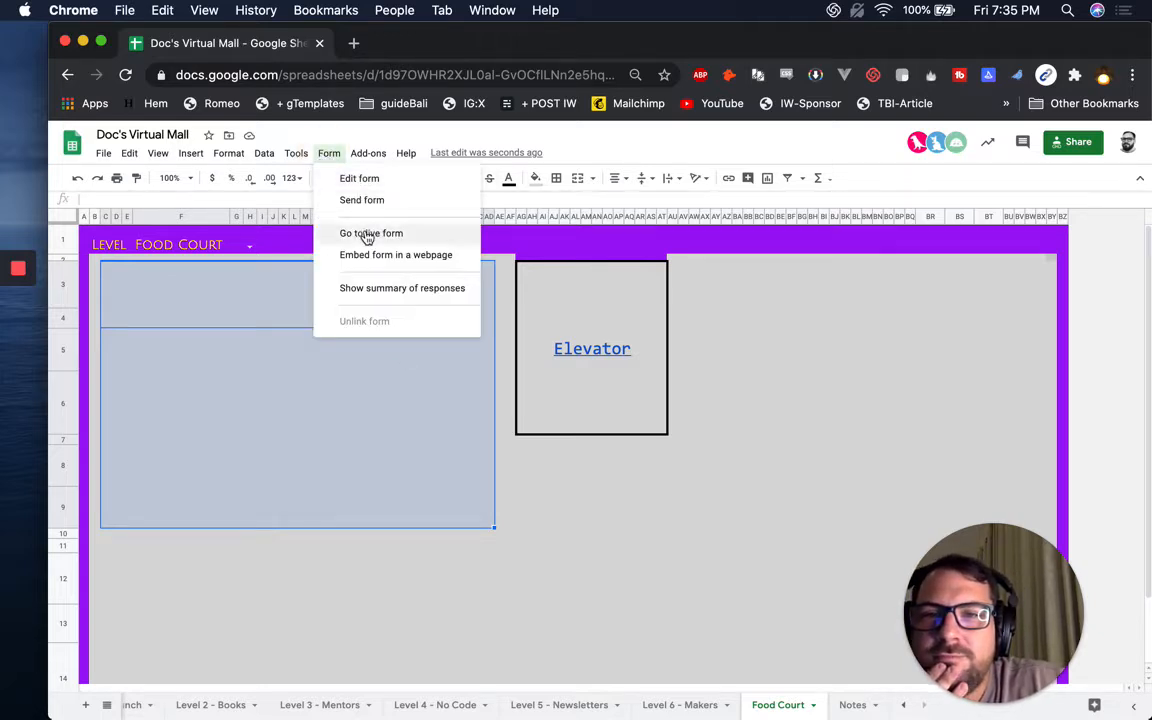
left_click(403, 401)
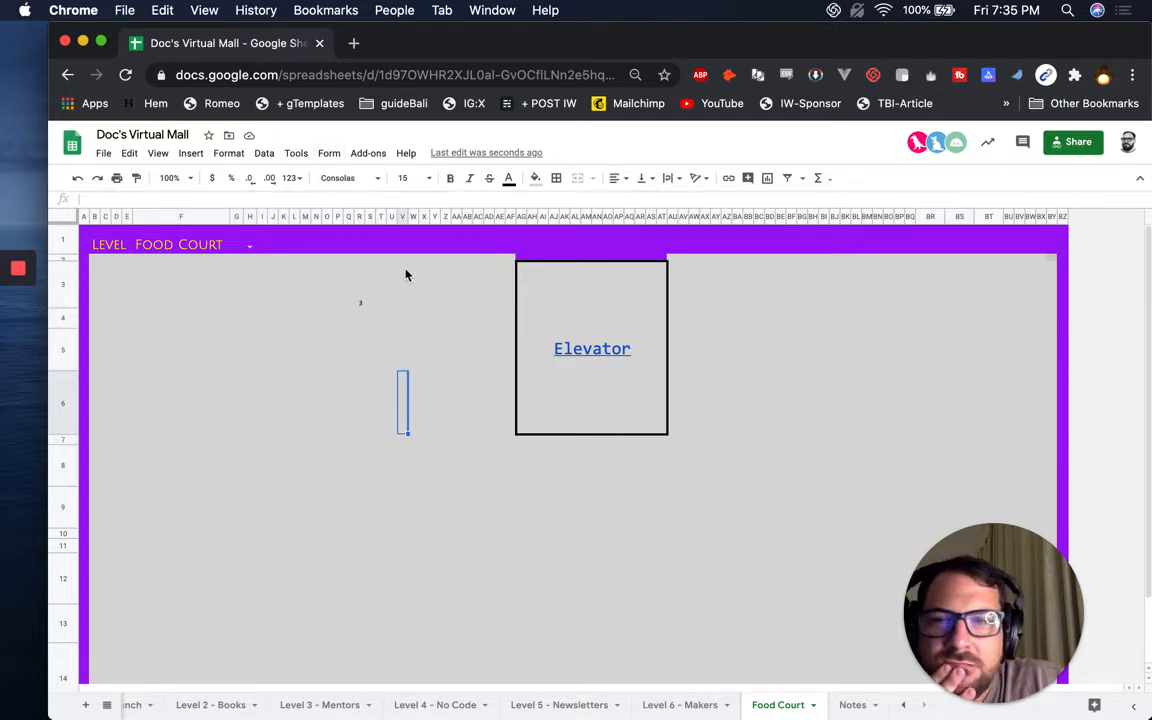
left_click(322, 155)
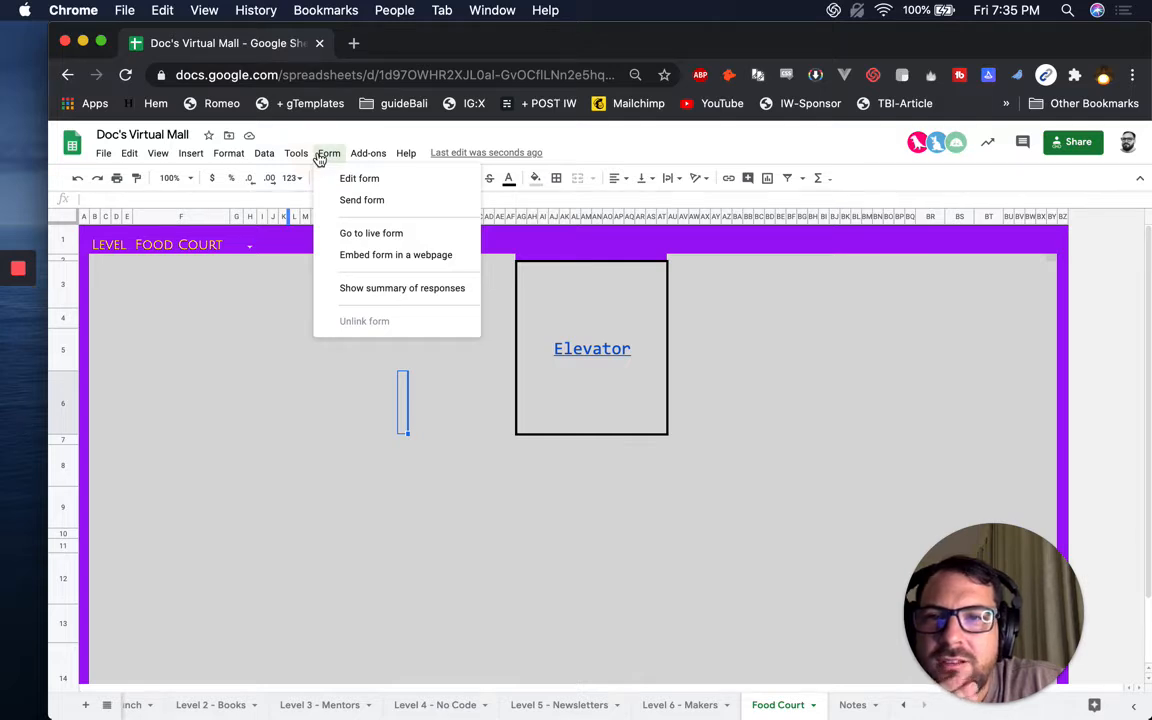
left_click(281, 366)
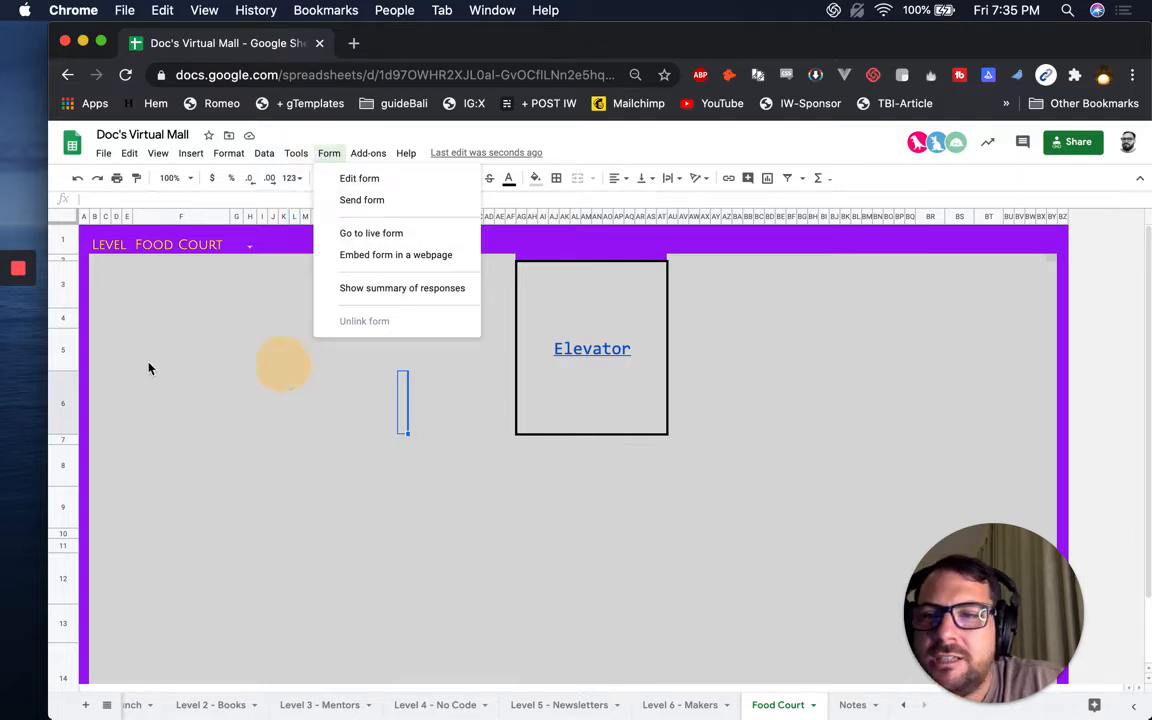
scroll(366, 394, "down", 2)
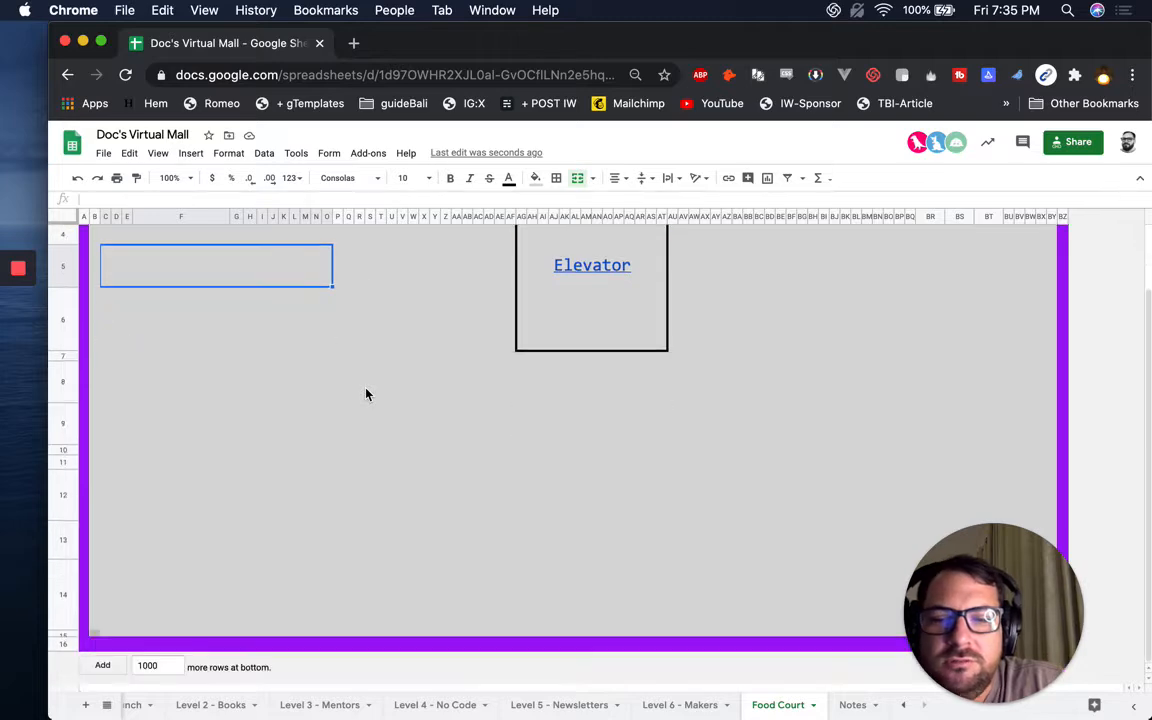
Duplicate the stores sheet and delete the resulting copy.
scroll(320, 700, "left", 5)
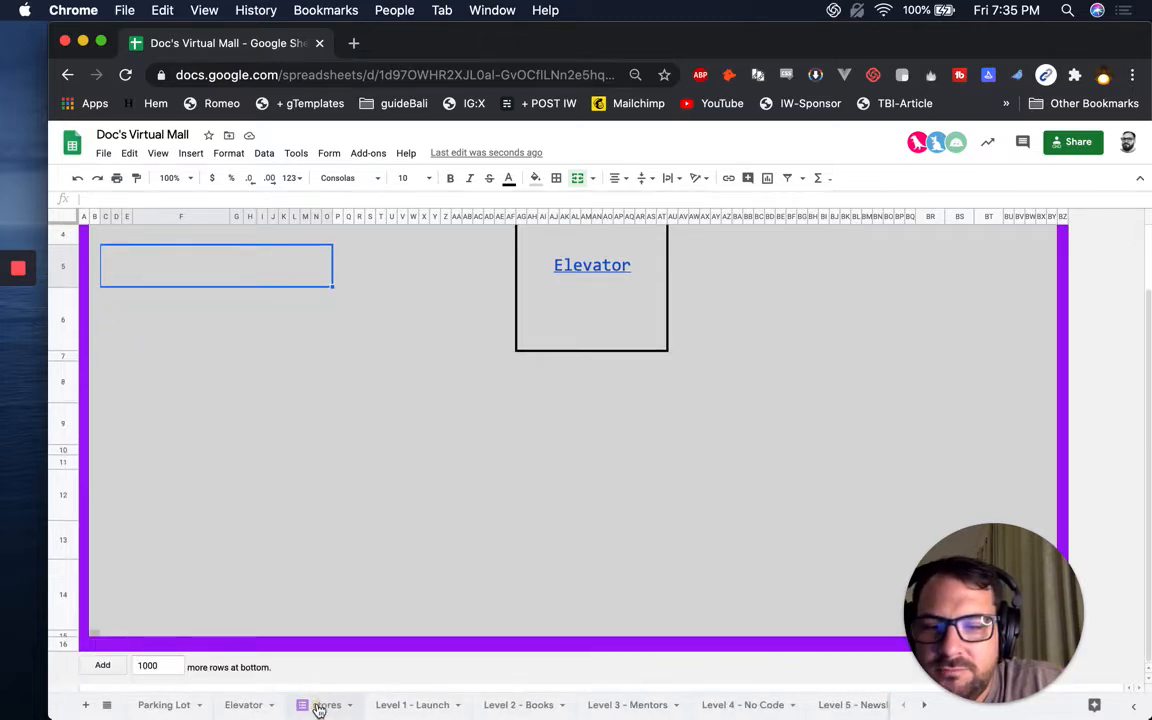
left_click(350, 707)
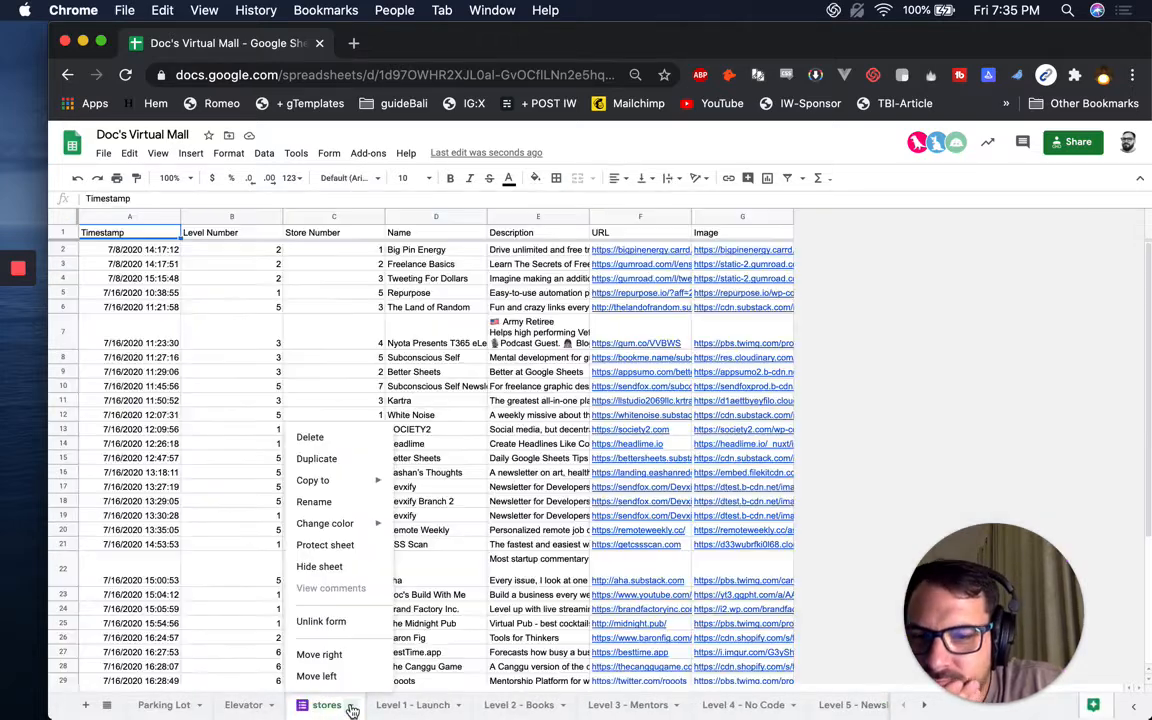
left_click(358, 459)
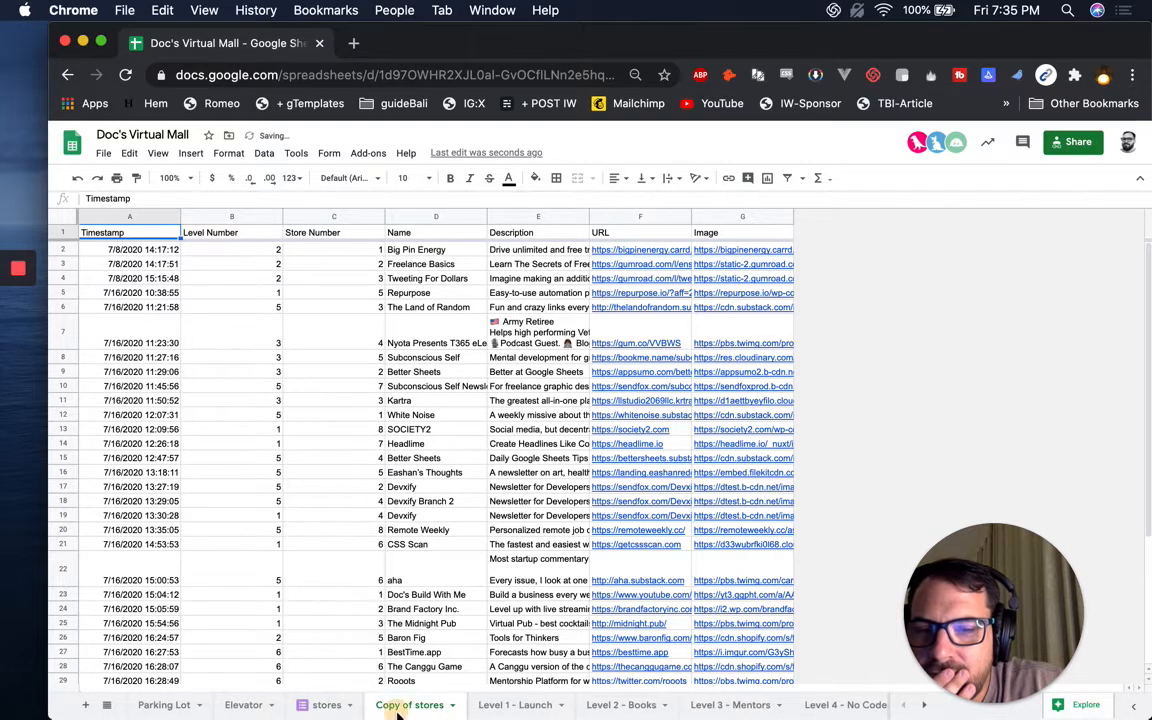
left_click(452, 706)
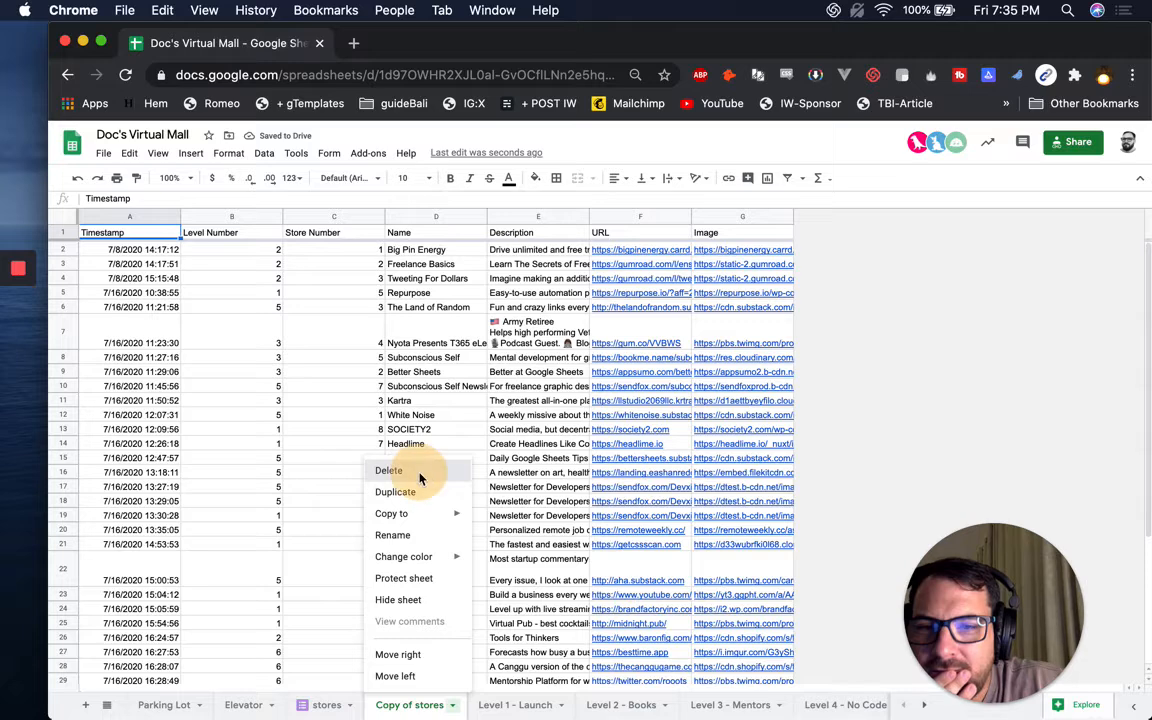
left_click(389, 471)
left_click(746, 449)
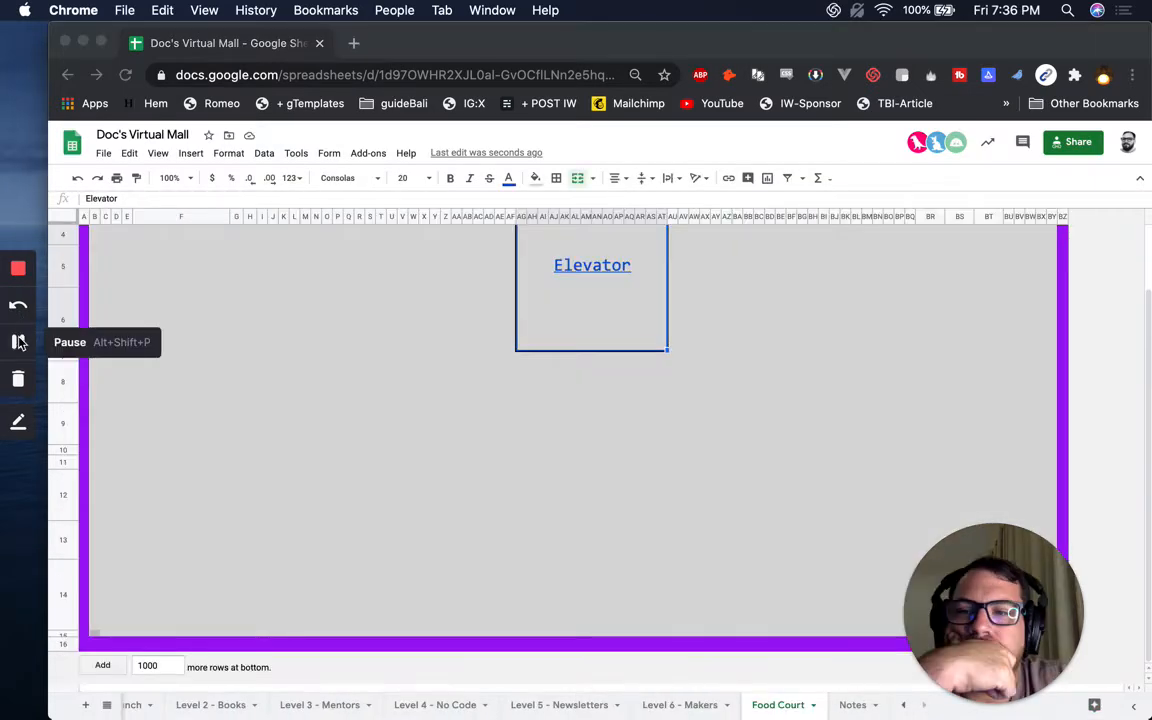
left_click(306, 275)
scroll(290, 305, "up", 3)
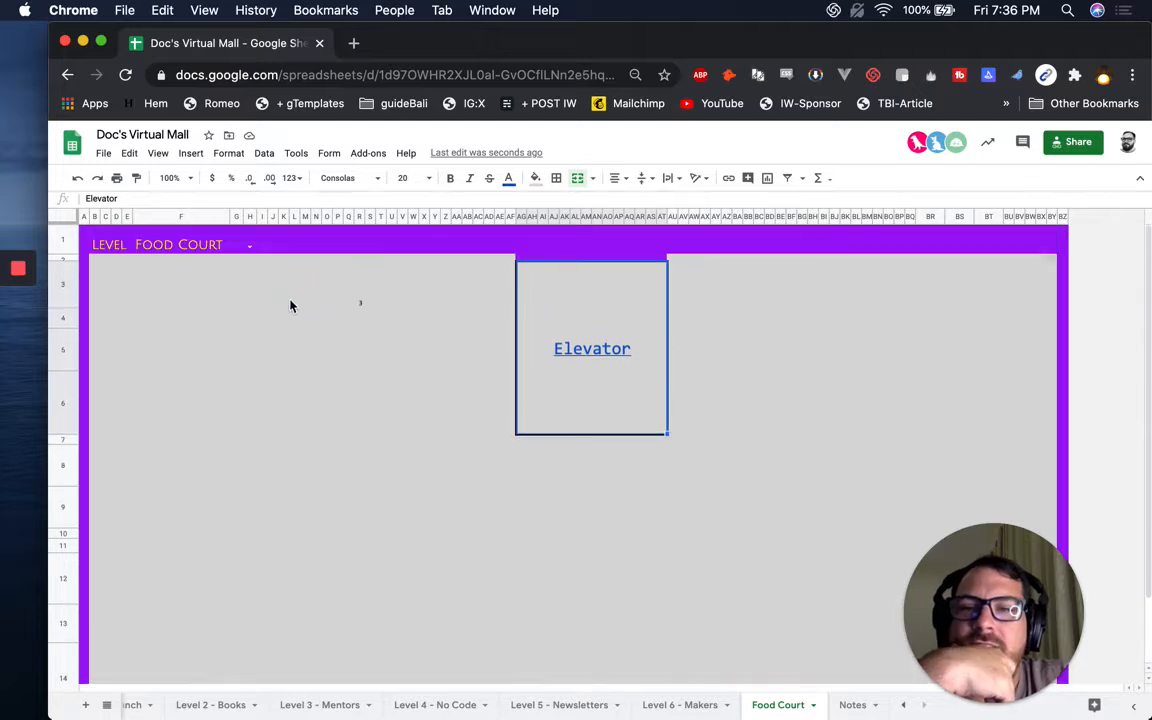
left_click(222, 291)
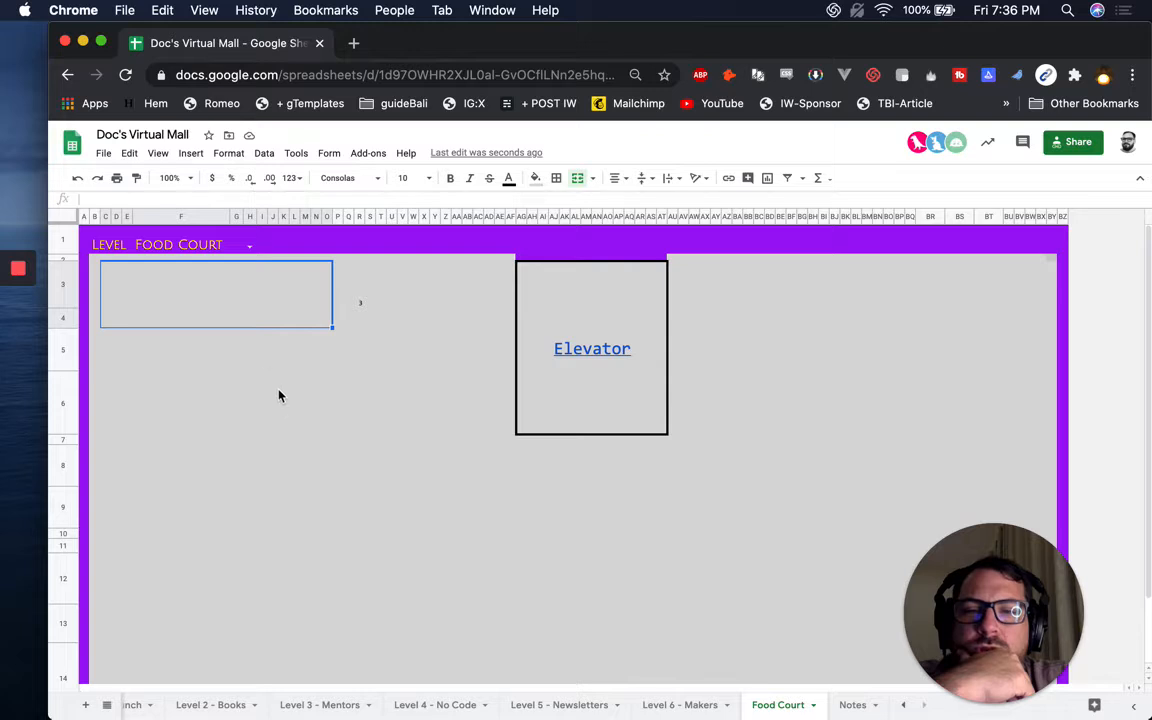
left_click(255, 354)
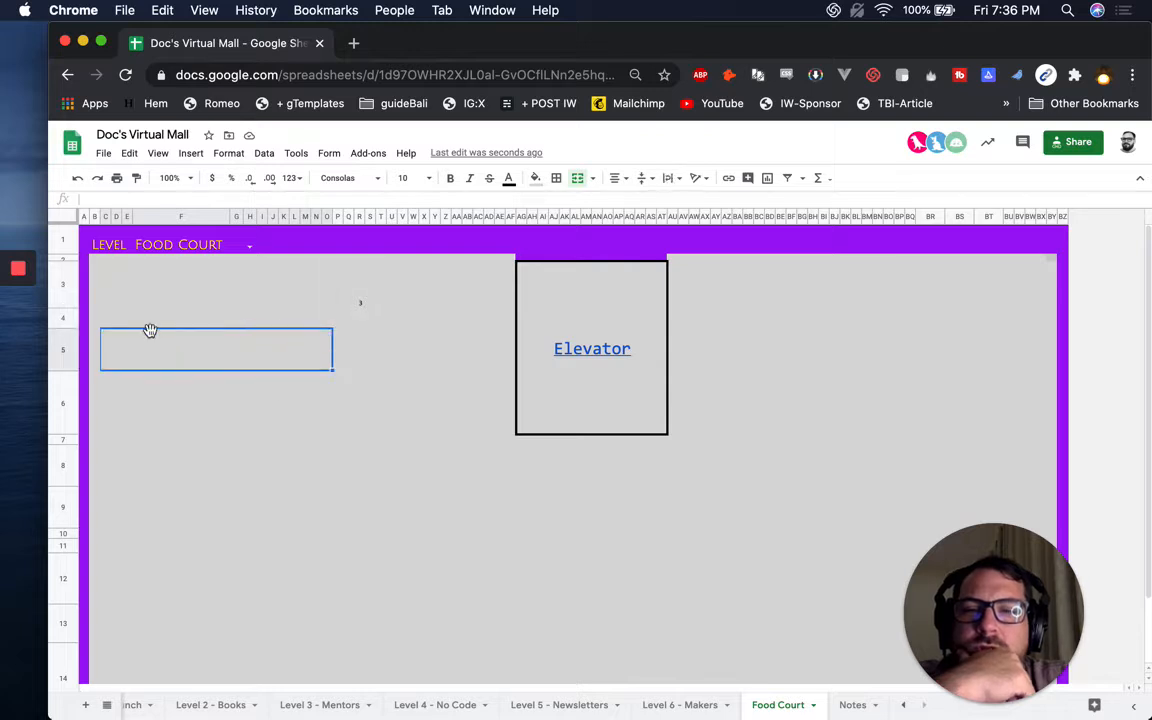
left_click(156, 401)
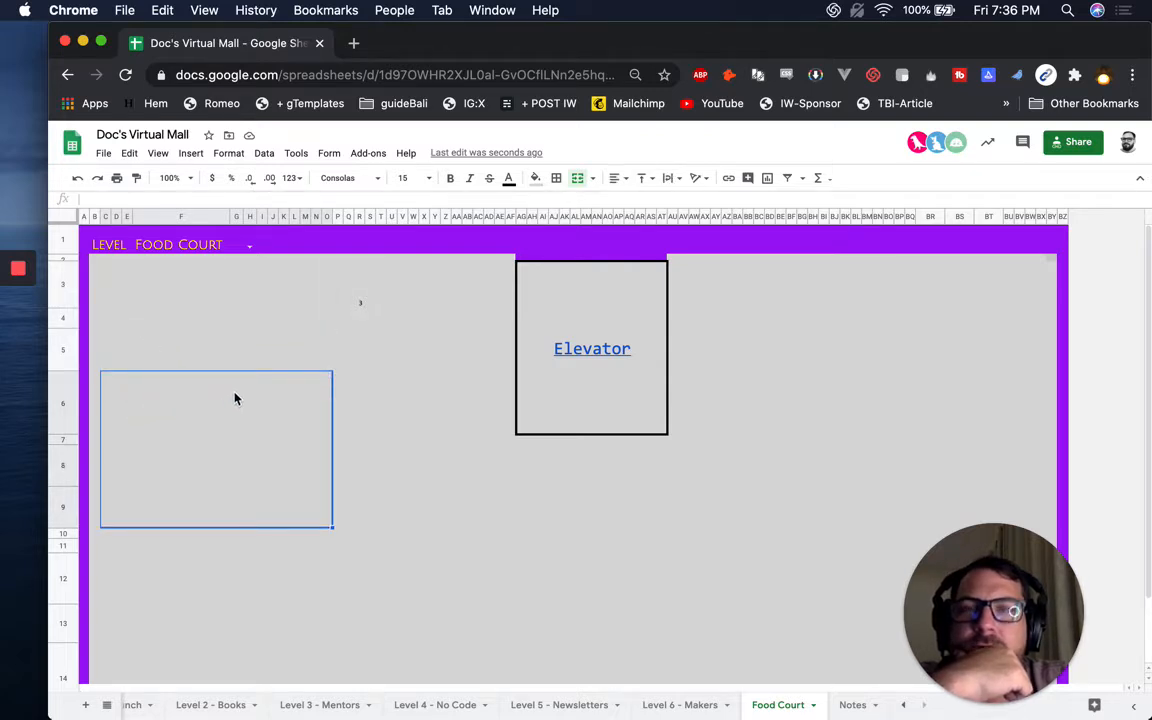
left_click(269, 356)
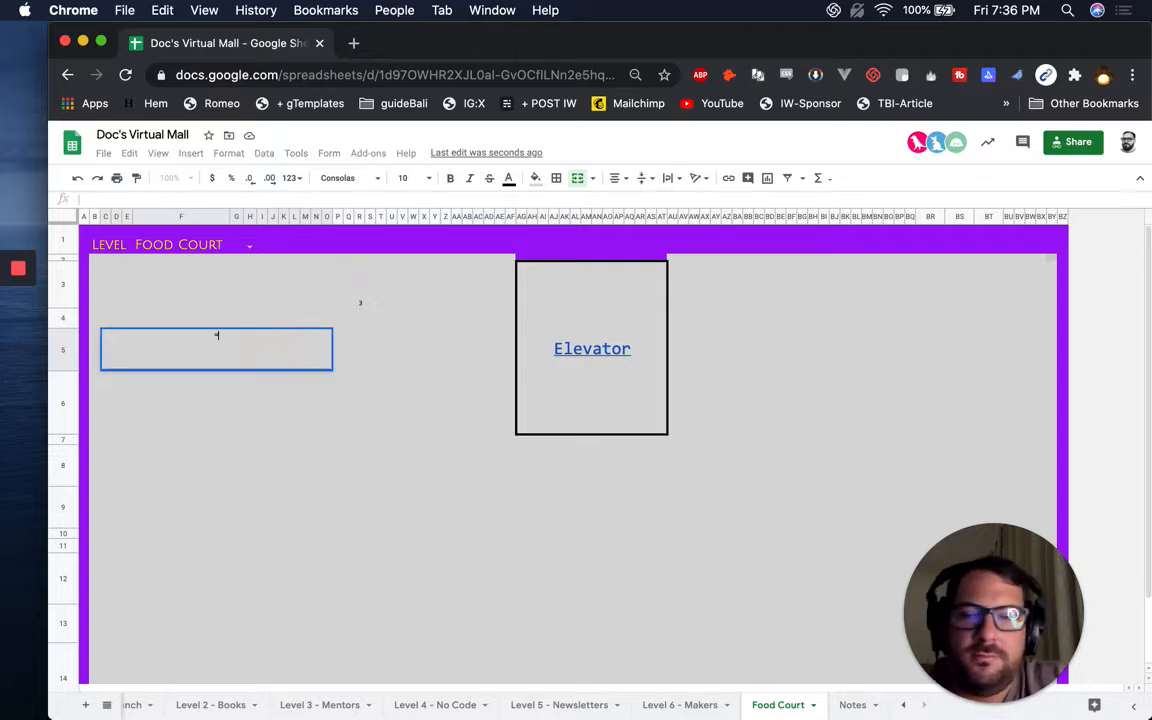
type("=ur")
key("BackSpace")
key("BackSpace")
key("BackSpace")
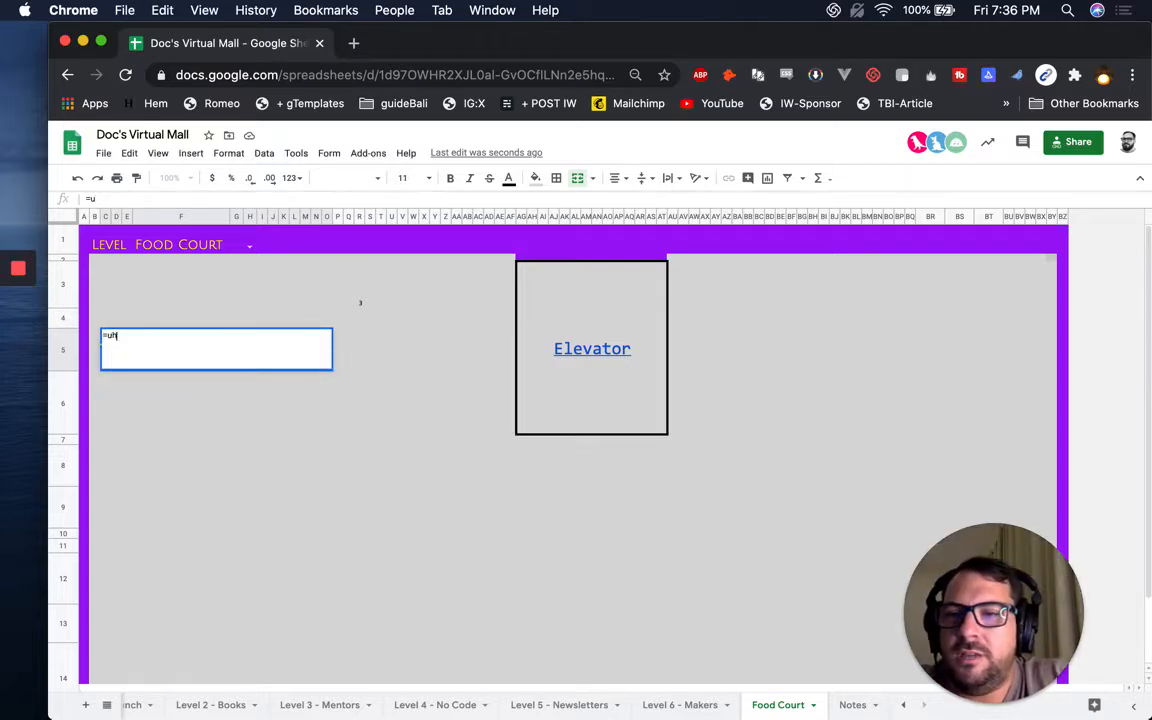
type("hyp")
key("Tab")
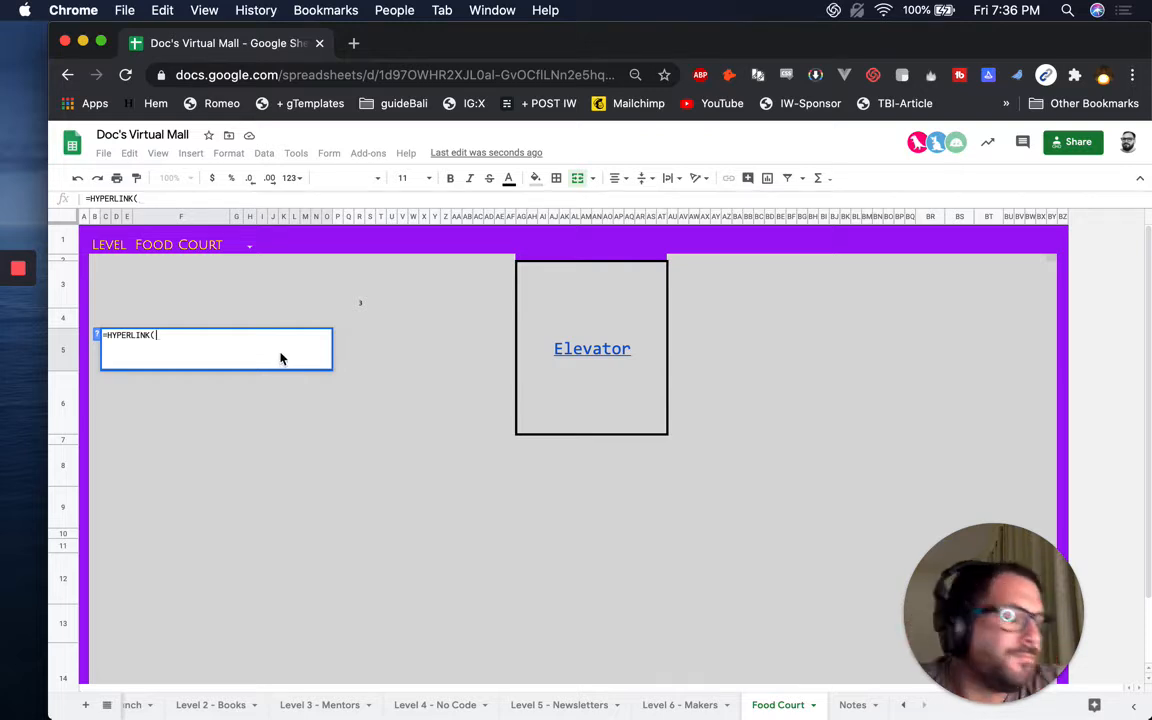
left_click(97, 335)
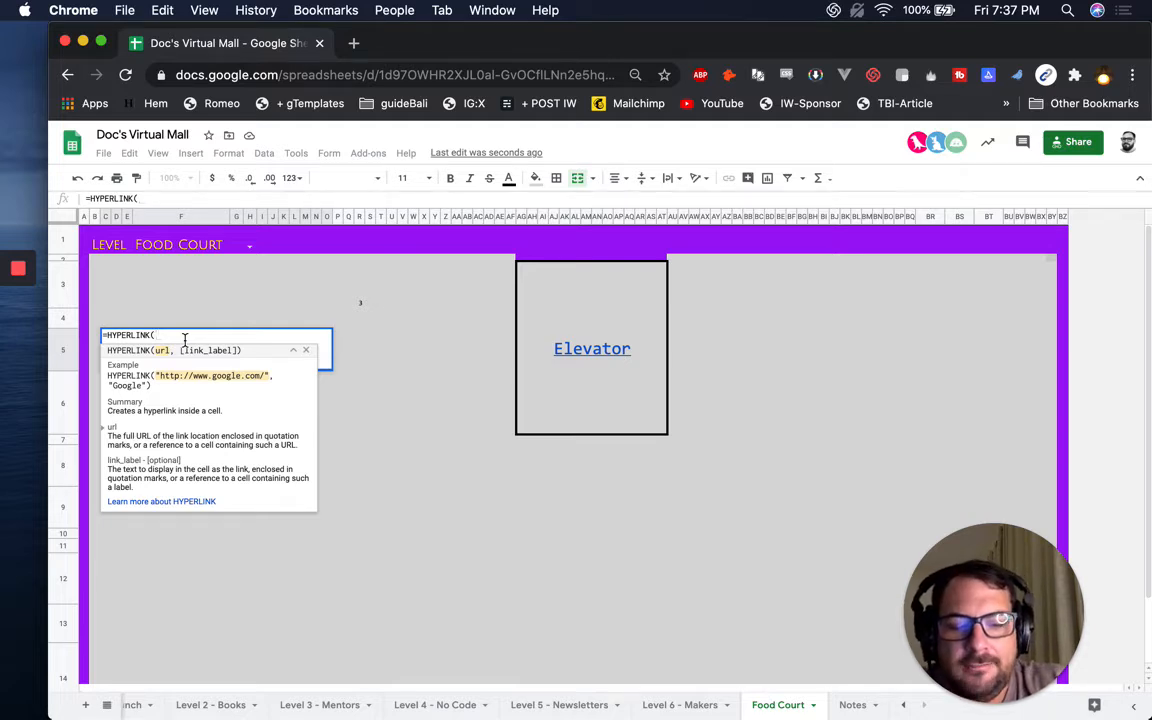
type("\"\",")
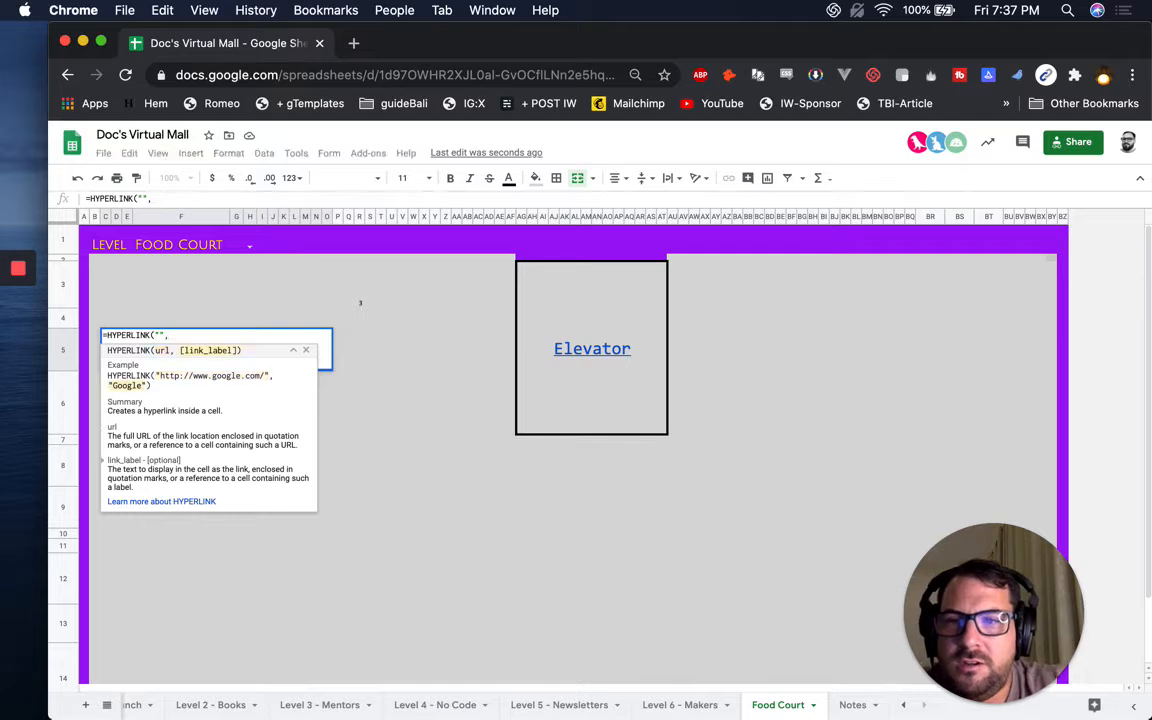
type("\"Name of the Meetup")
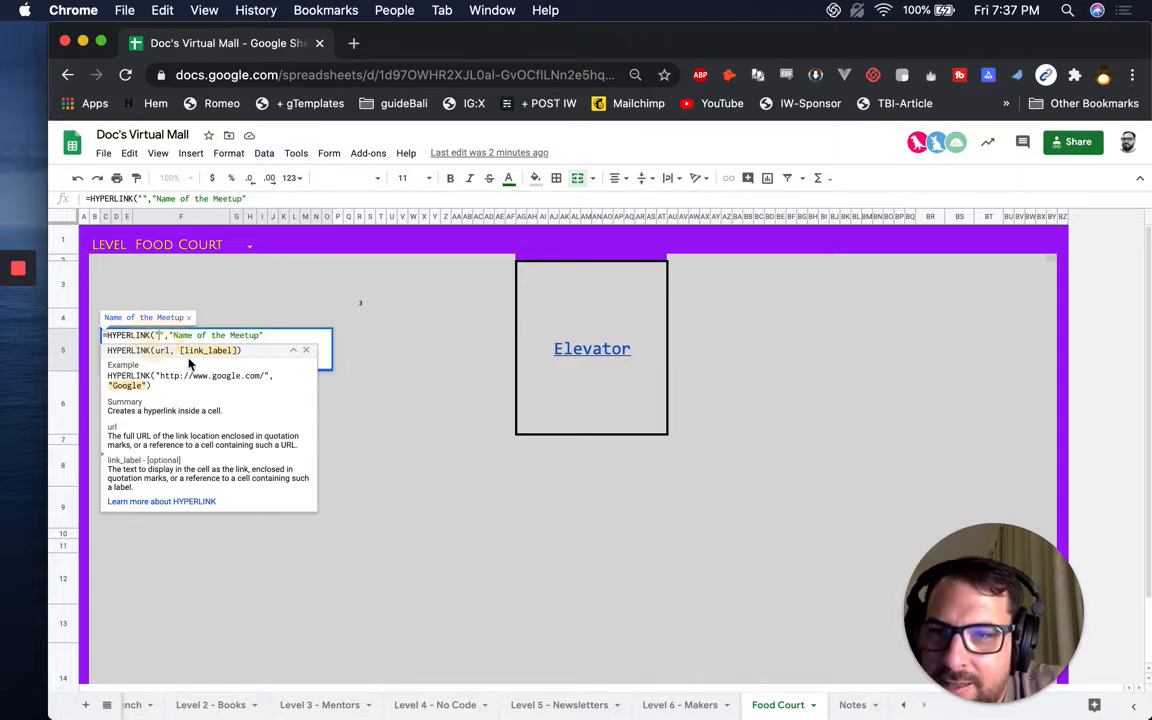
type("https://mme")
type("etup.com")
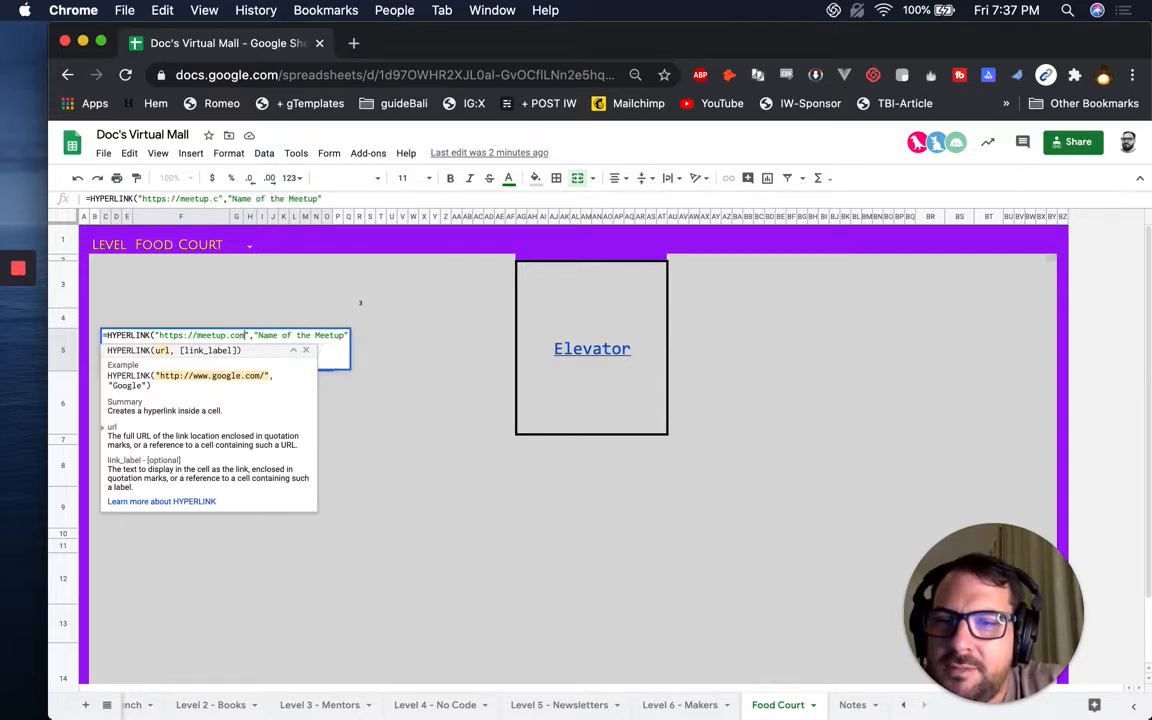
key("Return")
left_click(165, 357)
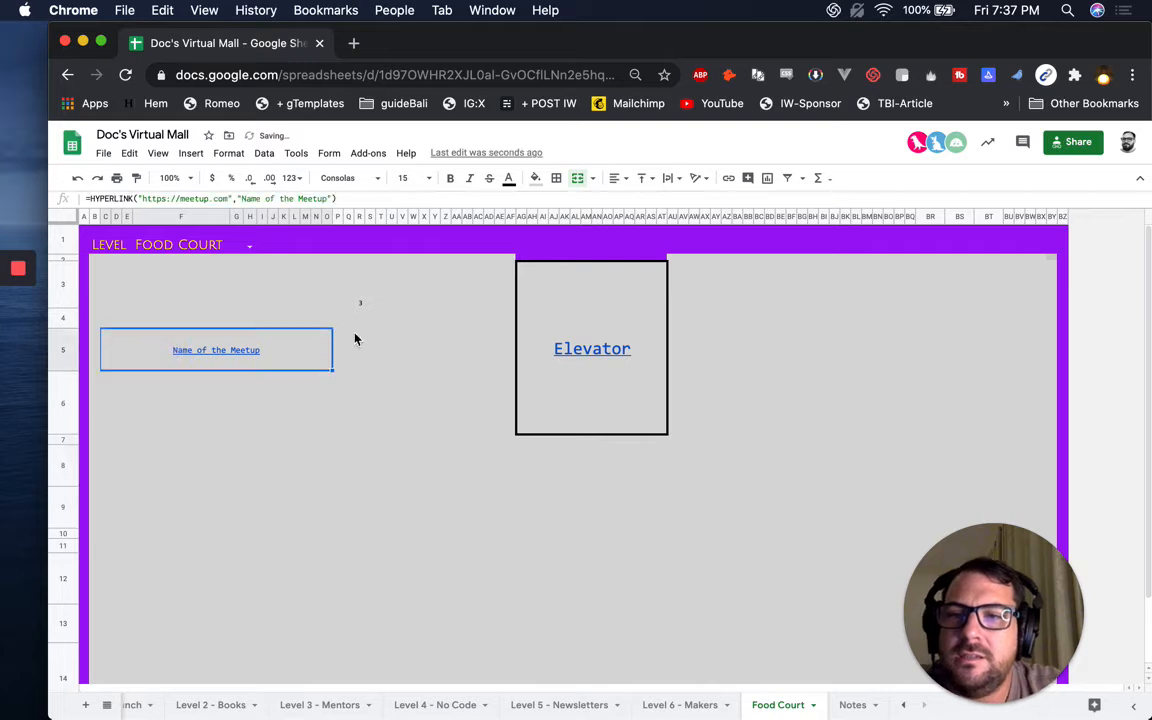
left_click(253, 316)
left_click(185, 404)
left_click(185, 312)
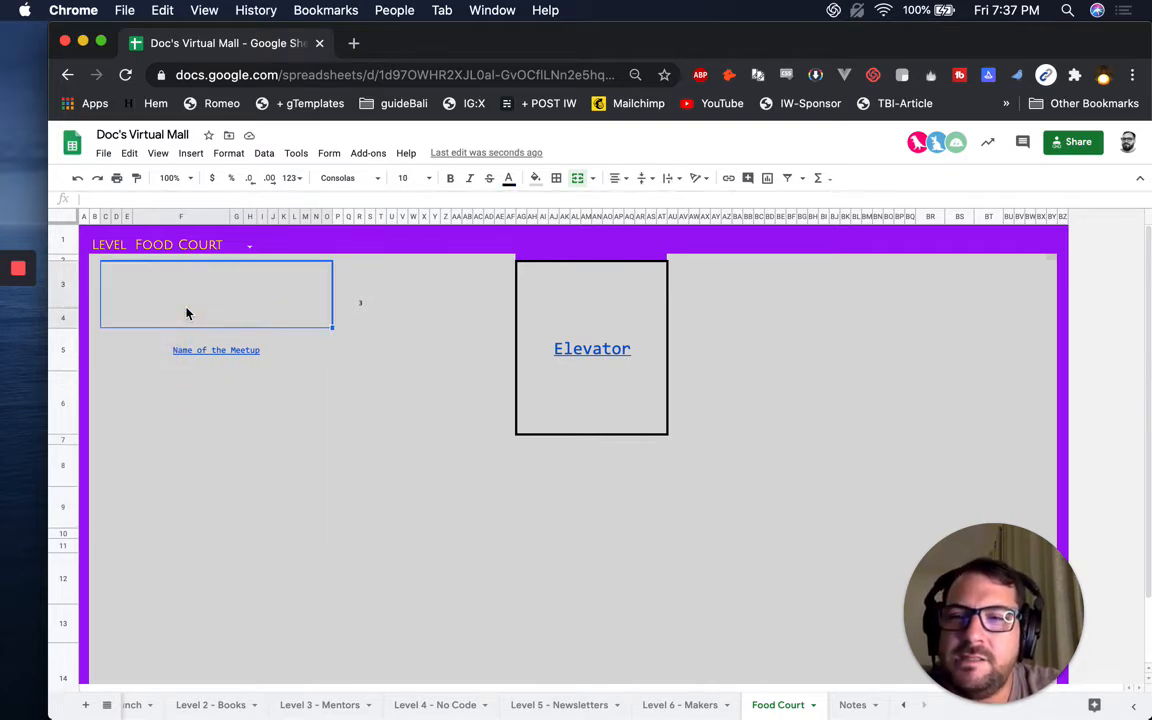
left_click(203, 396)
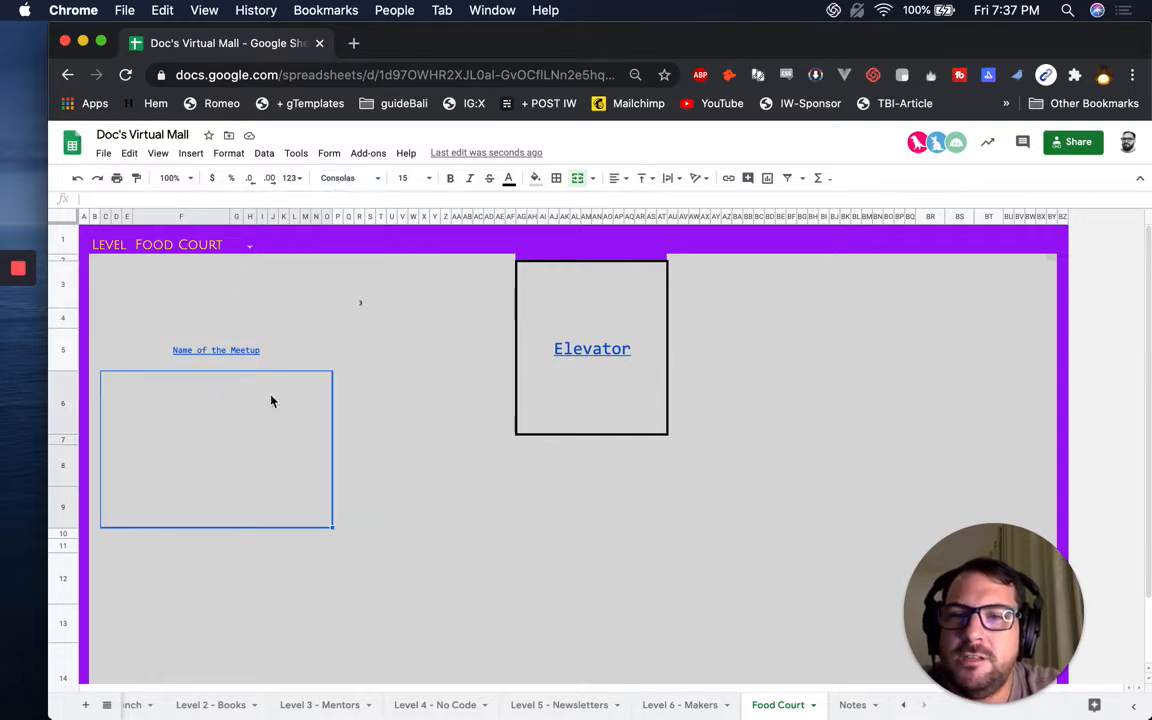
key("Return")
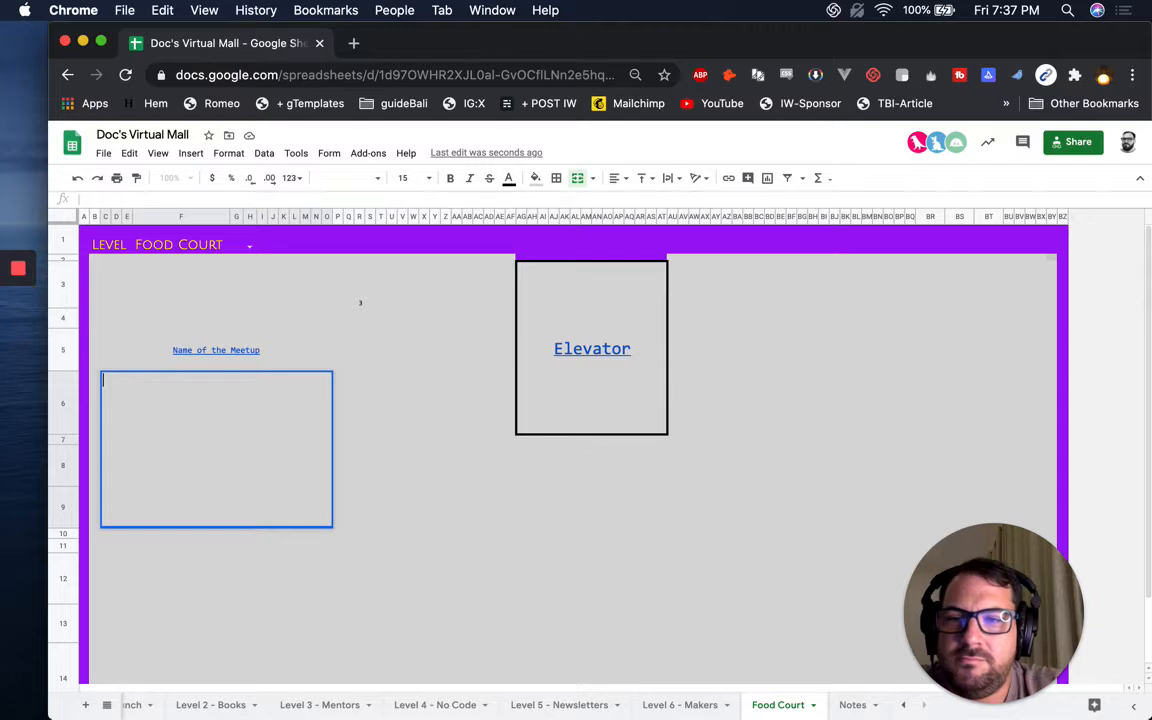
type("=")
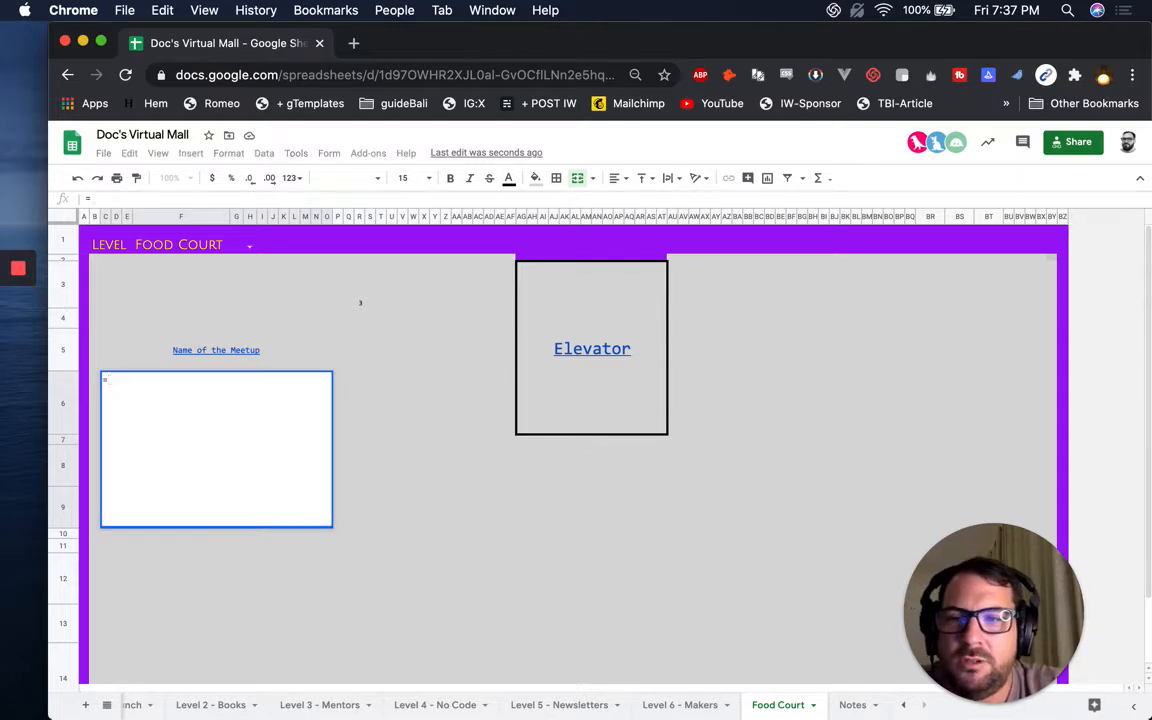
type("index")
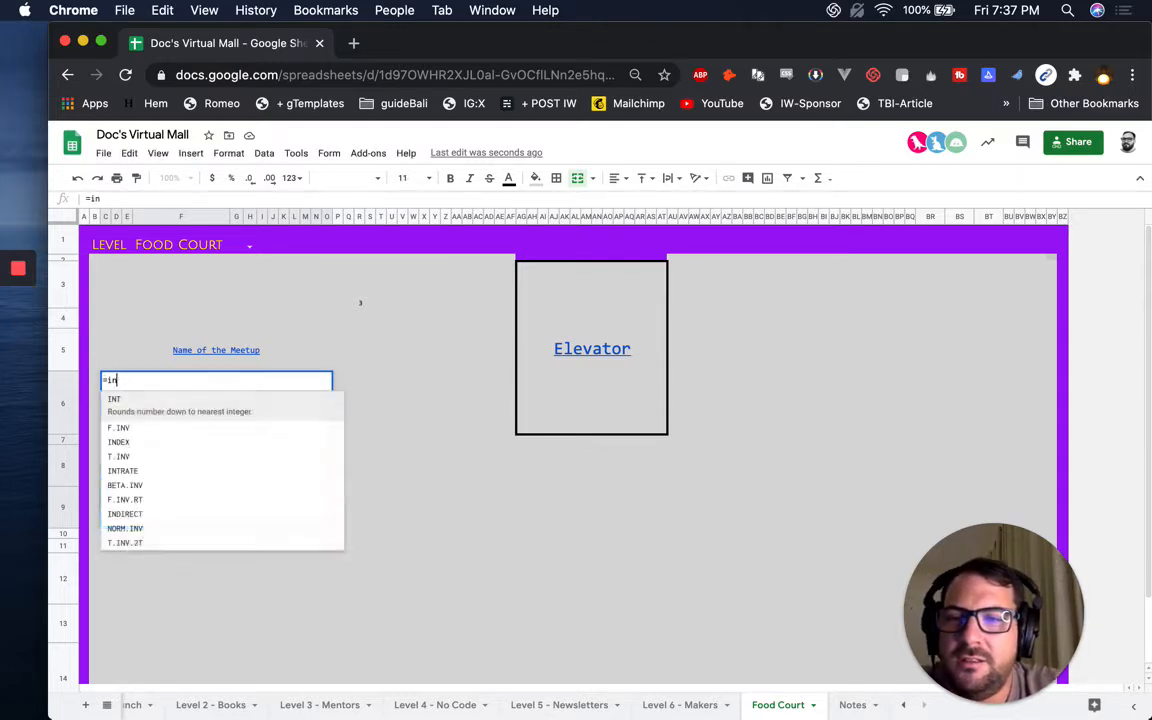
key("BackSpace")
key("BackSpace")
key("BackSpace")
key("BackSpace")
key("BackSpace")
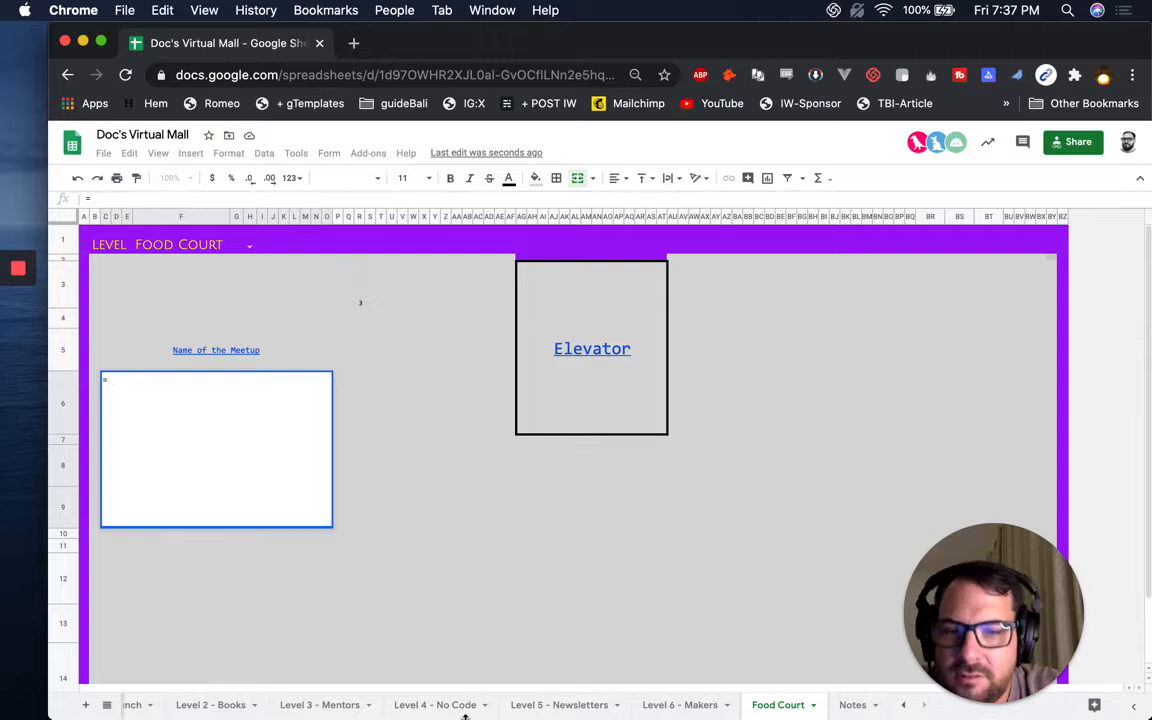
left_click(560, 706)
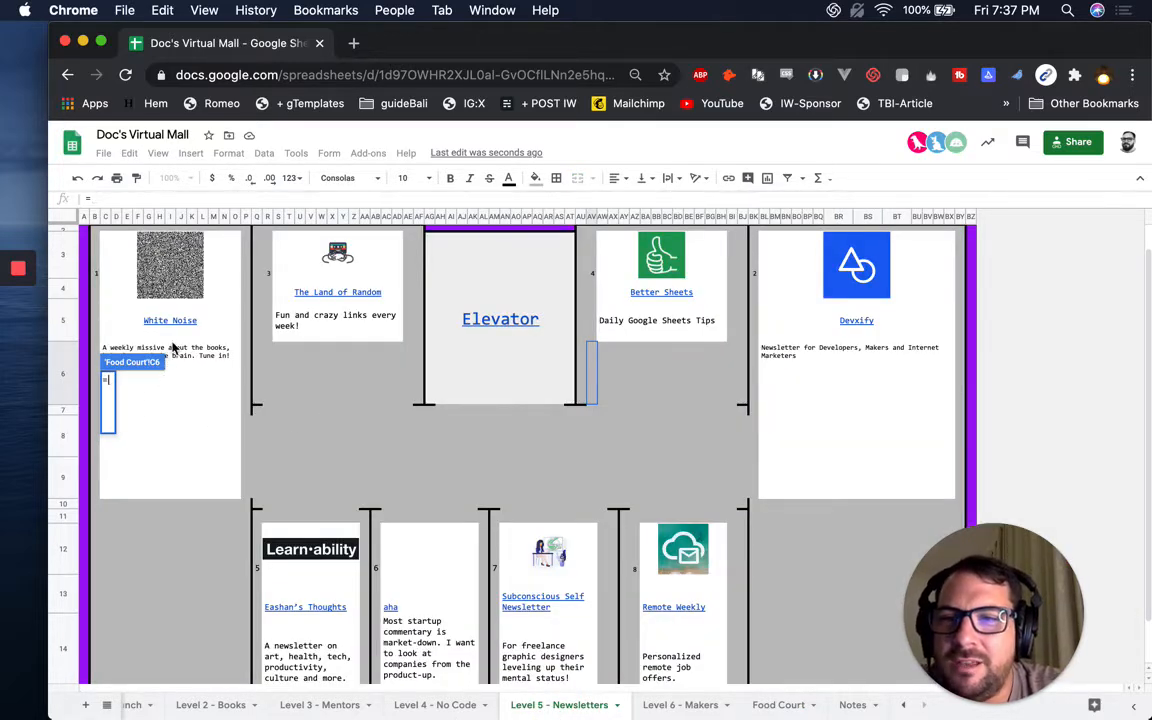
key("Escape")
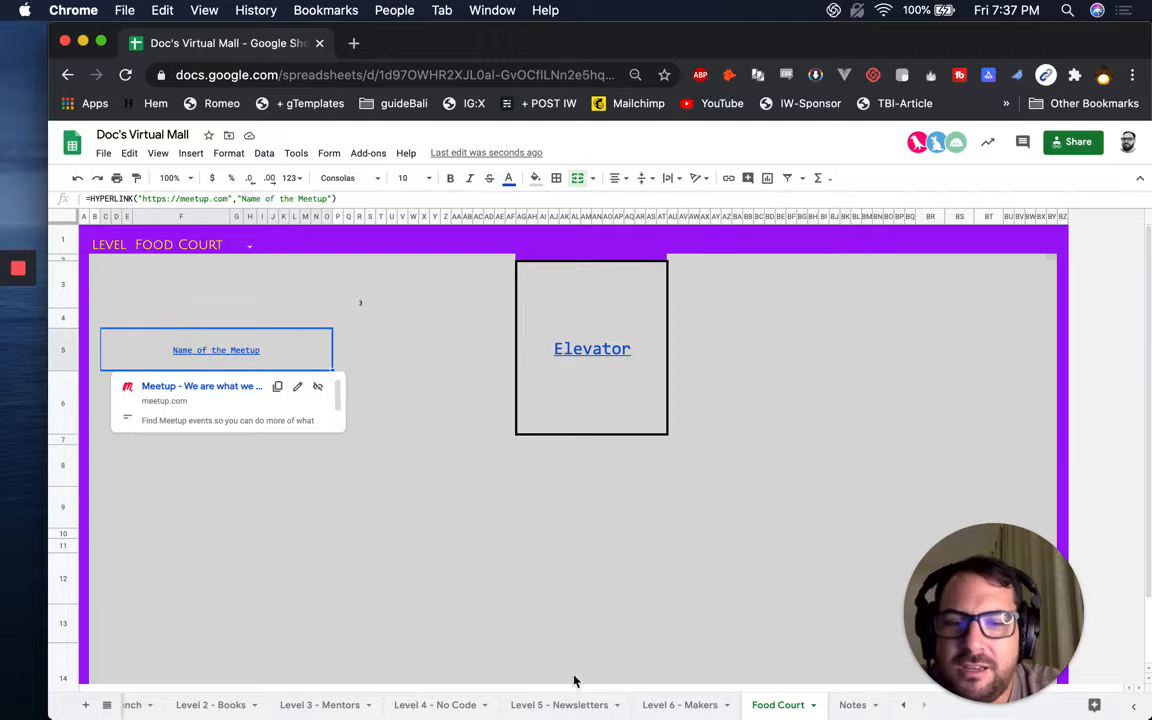
On the Level 6 - Makers sheet, examine the BestTime.app store's description formula and the store-number cell B3.
left_click(682, 705)
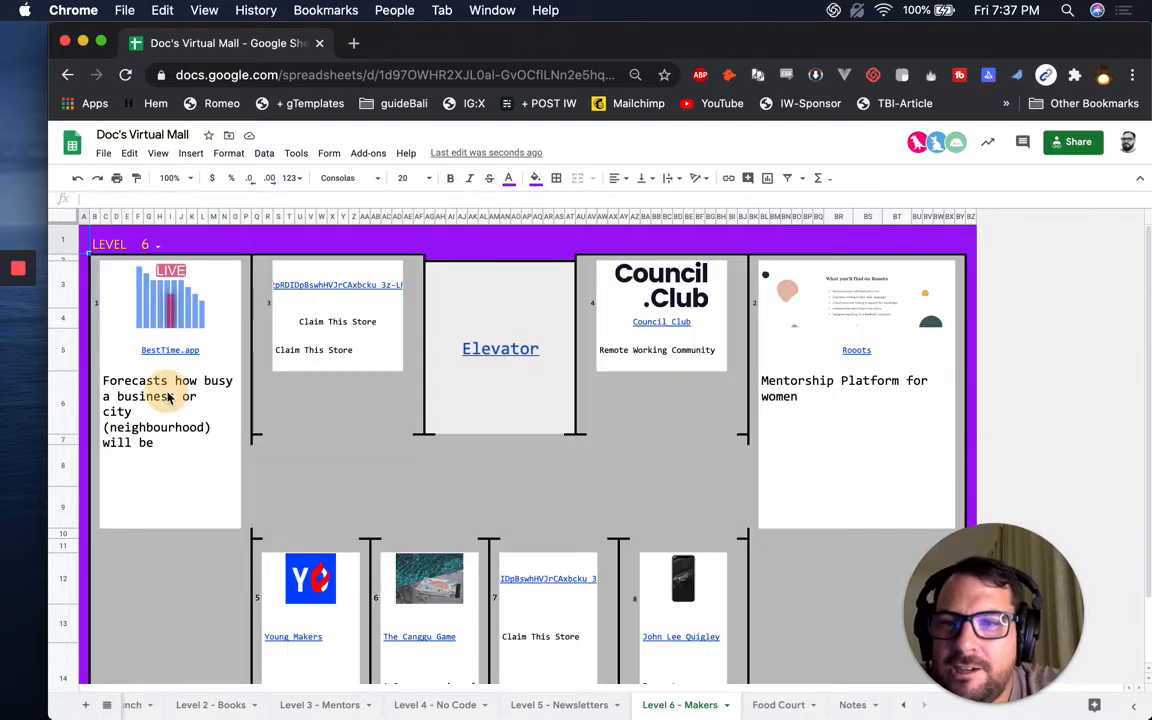
left_click(170, 398)
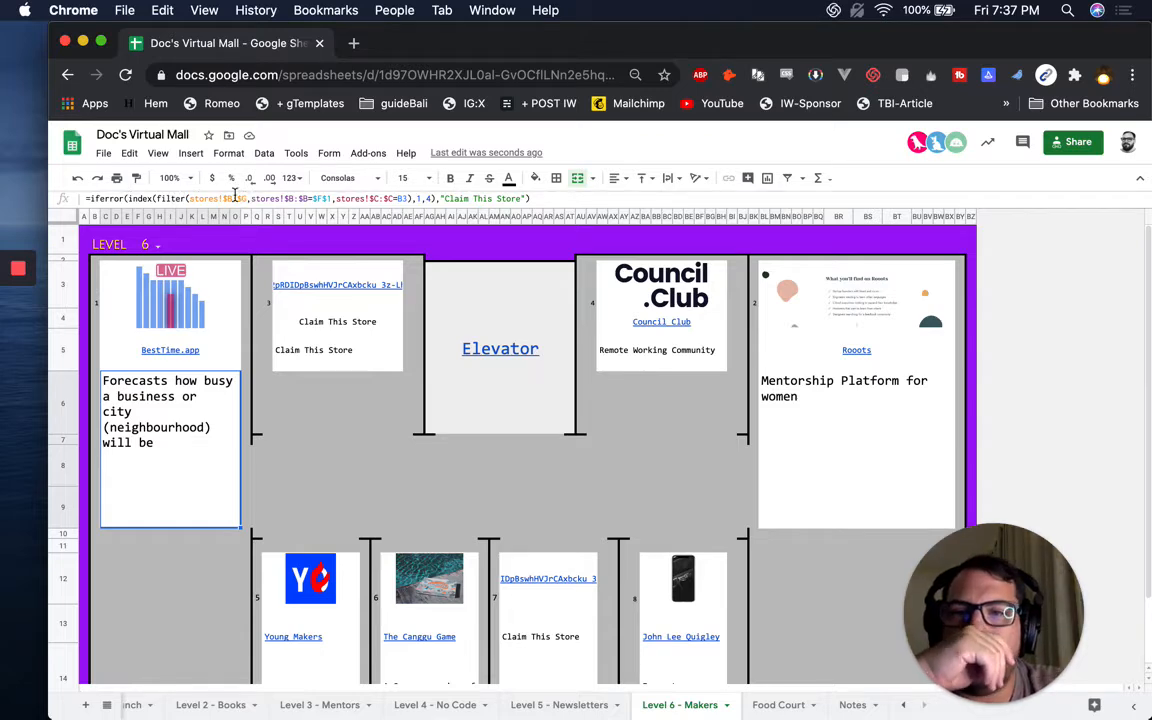
left_click(192, 198)
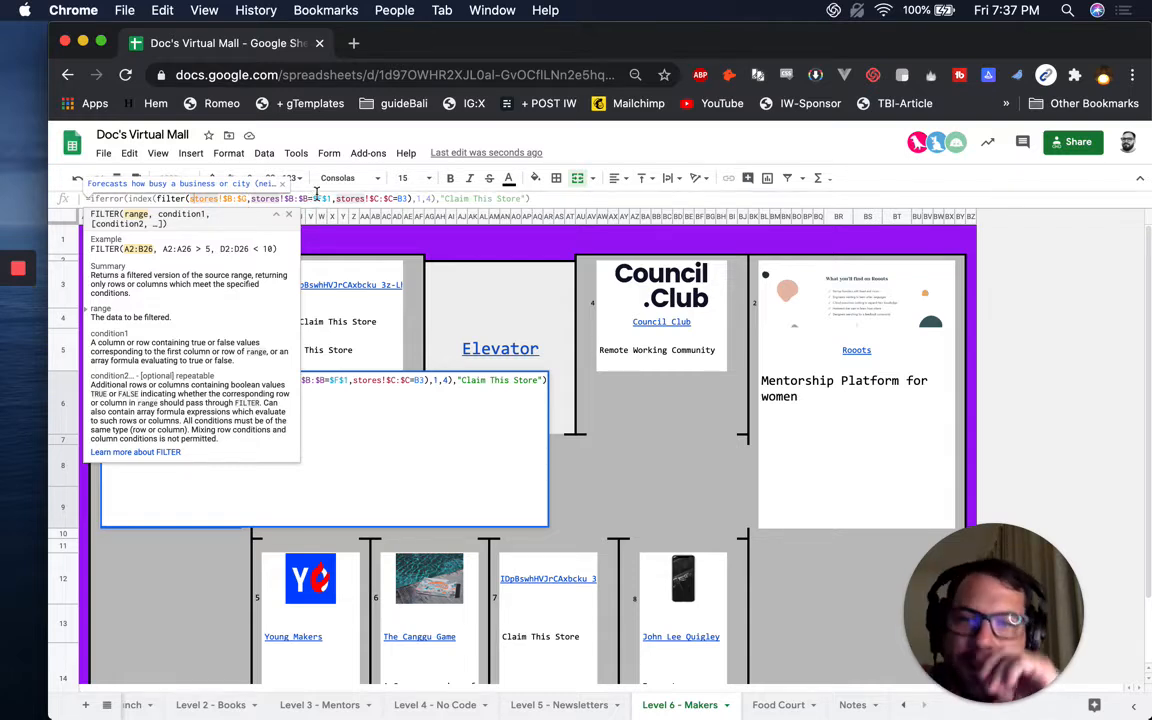
key("Escape")
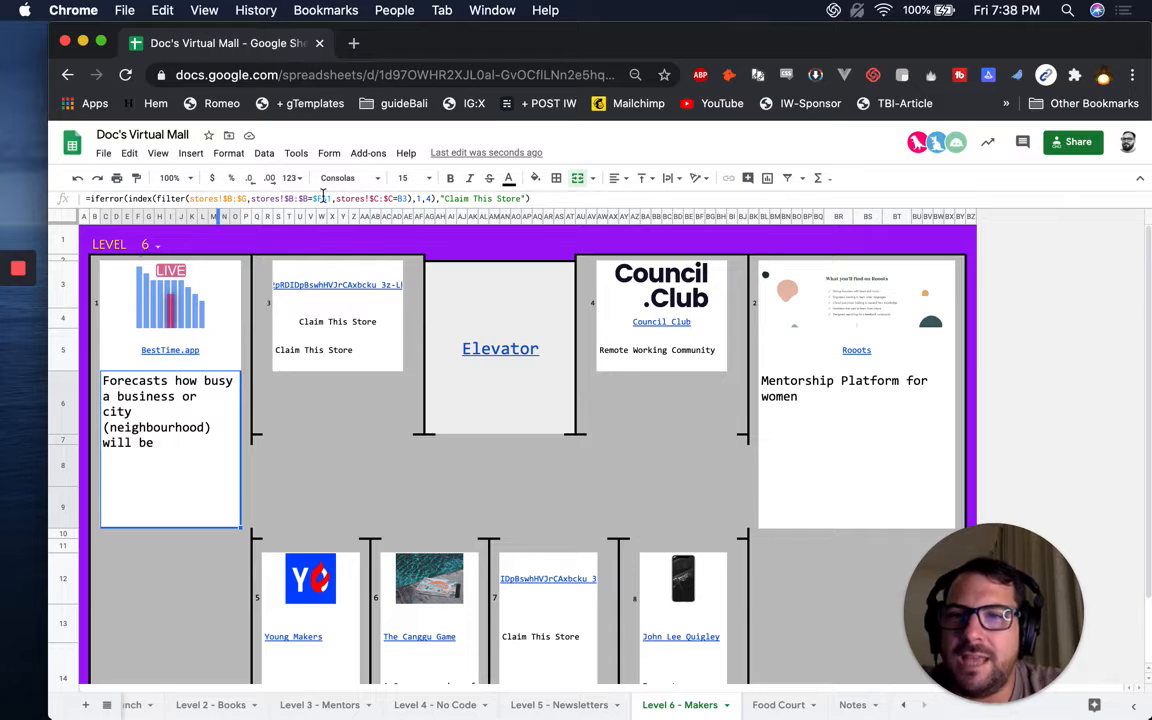
left_click(94, 305)
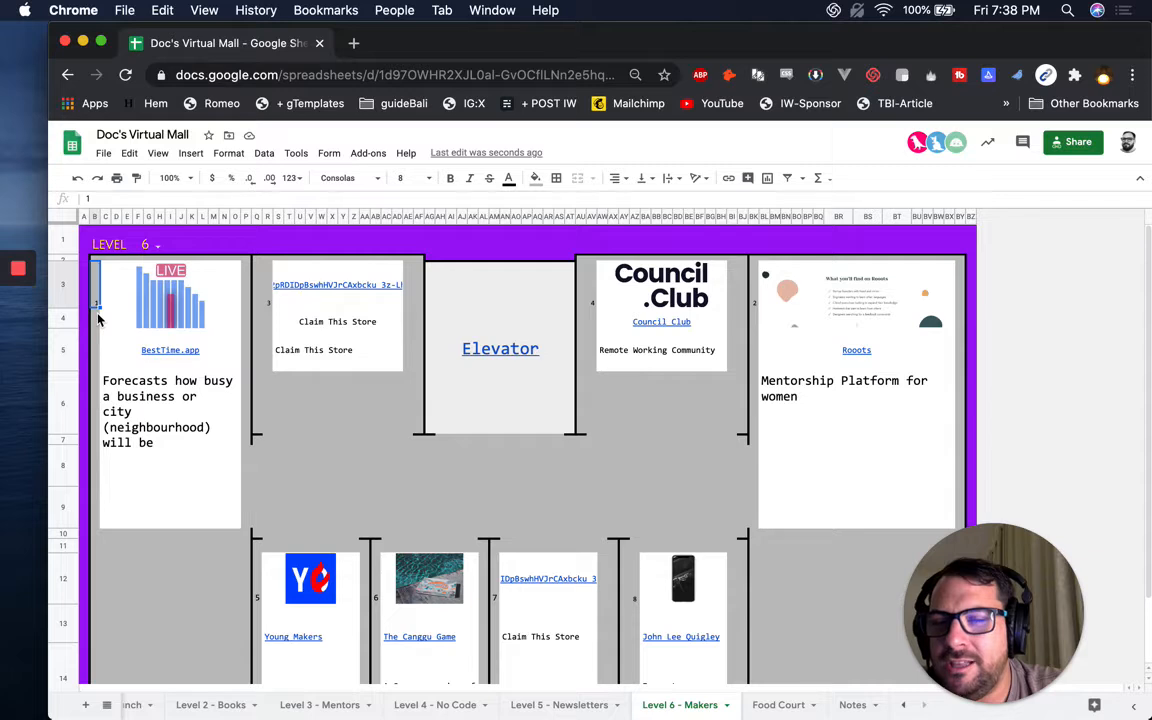
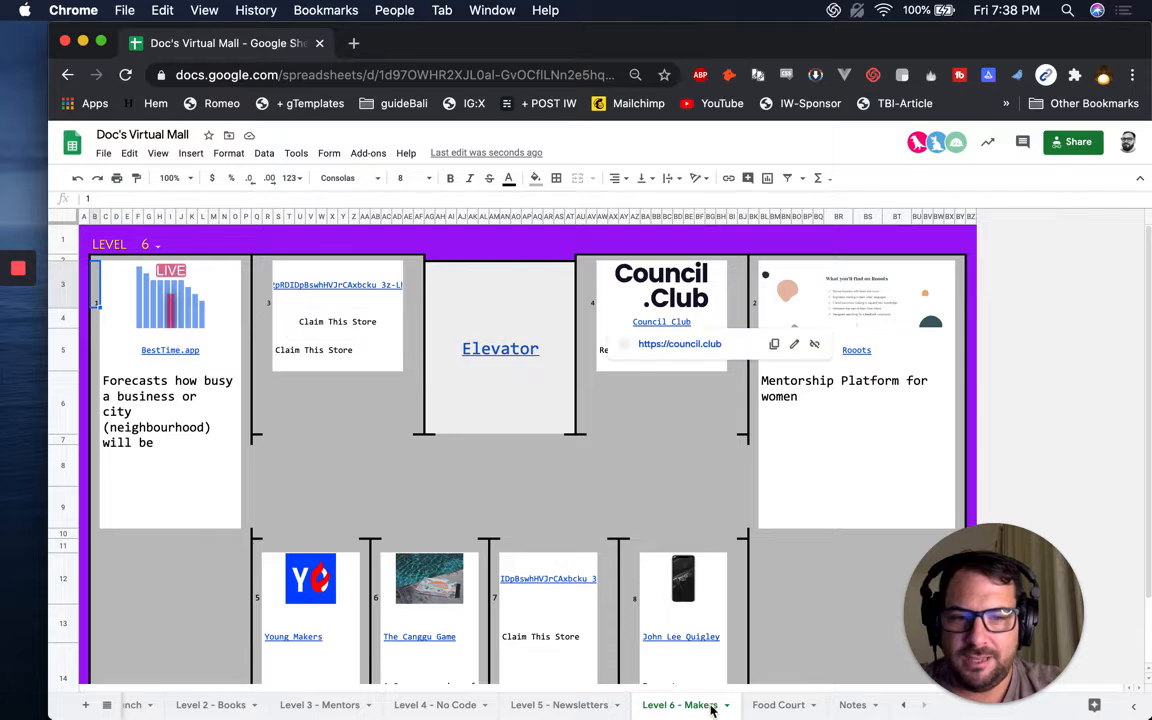
left_click(778, 705)
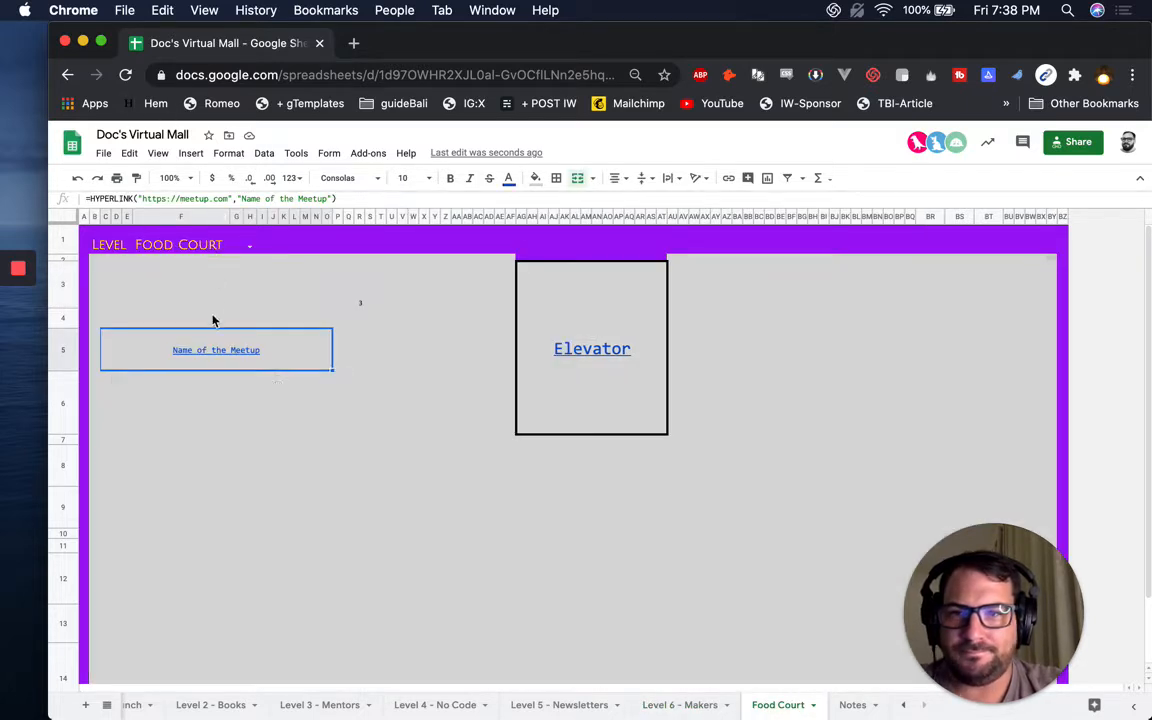
left_click(207, 390)
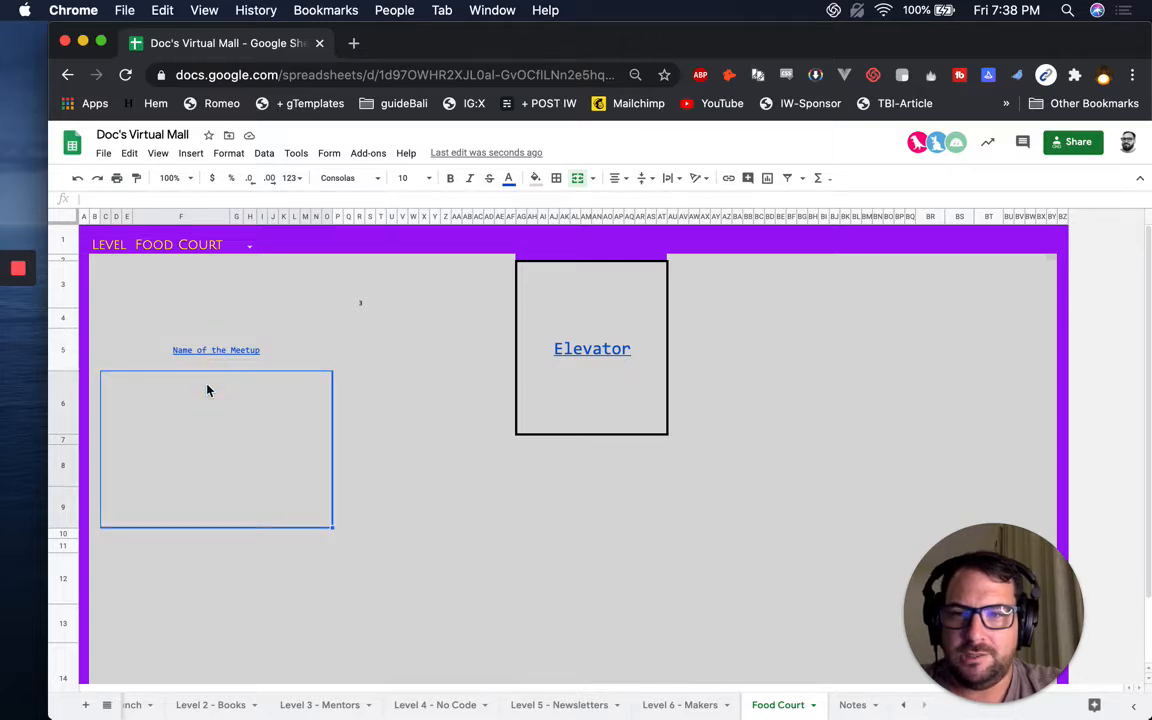
type("=")
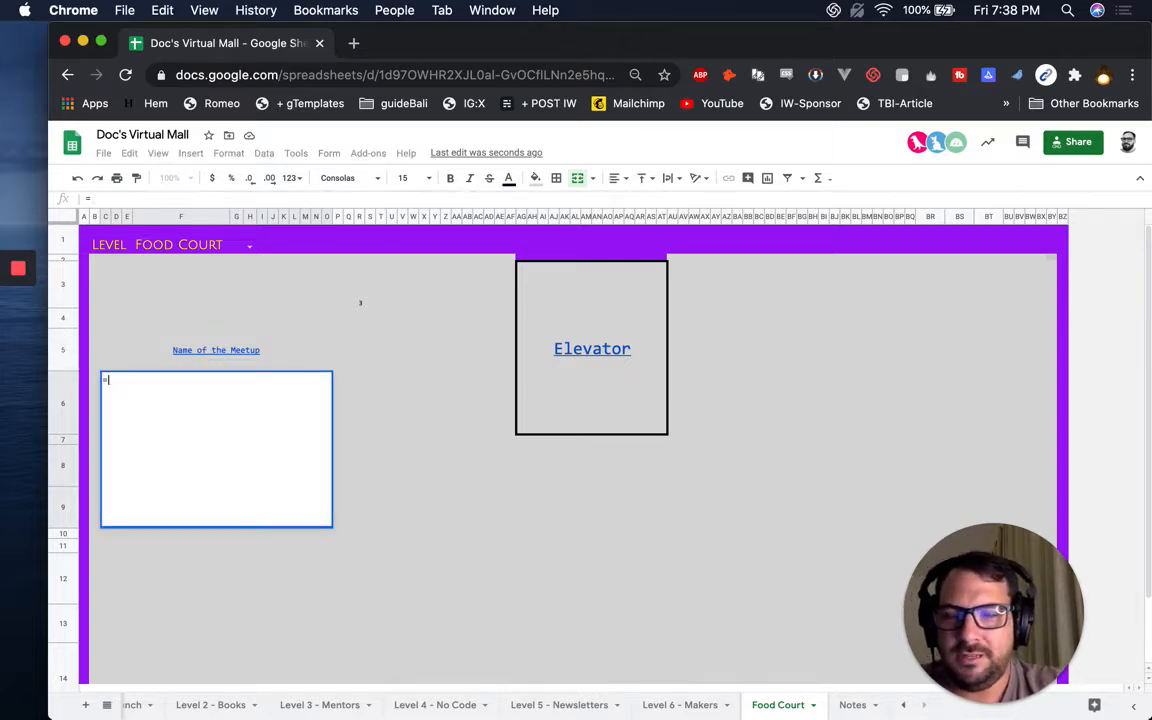
type("index")
key("BackSpace")
key("BackSpace")
key("BackSpace")
key("BackSpace")
key("BackSpace")
key("BackSpace")
type("=filter(")
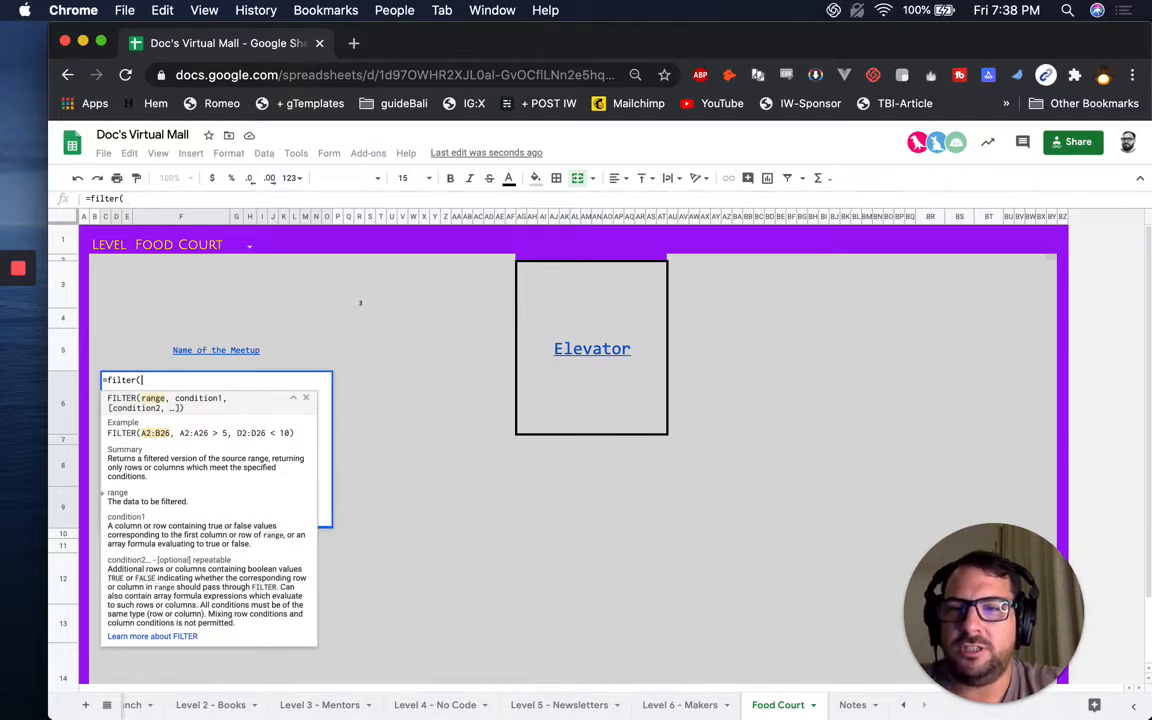
key("Escape")
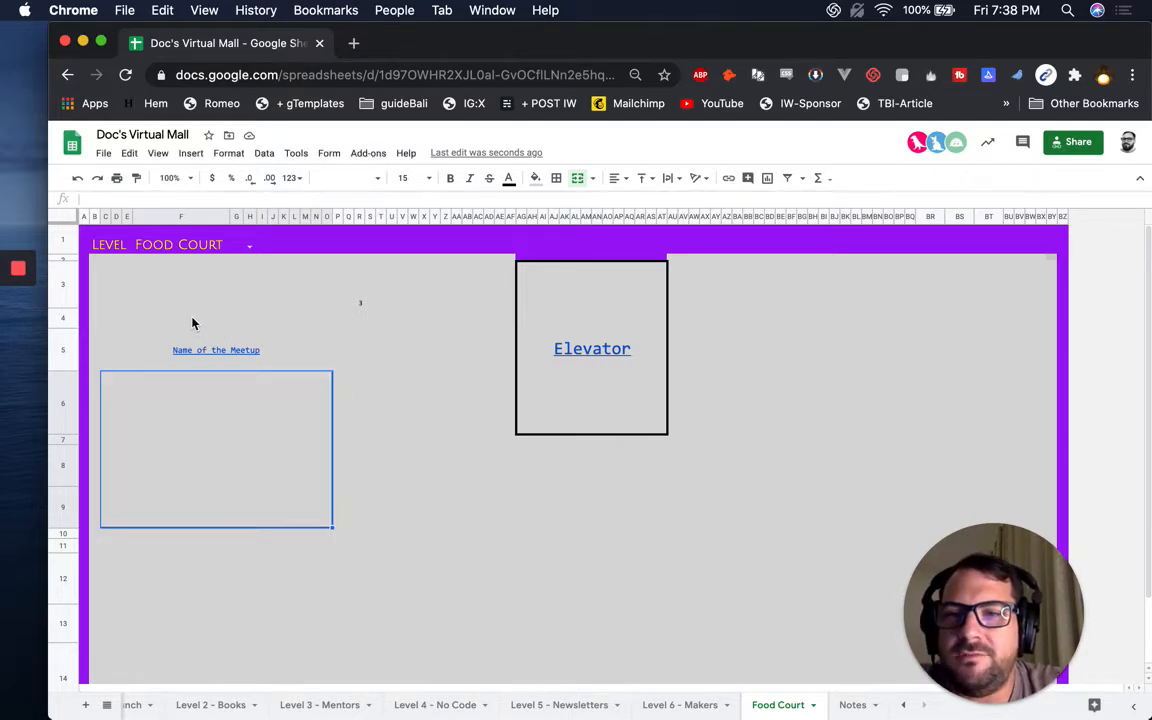
Insert a new linked form from the Food Court sheet.
mouse_move(183, 354)
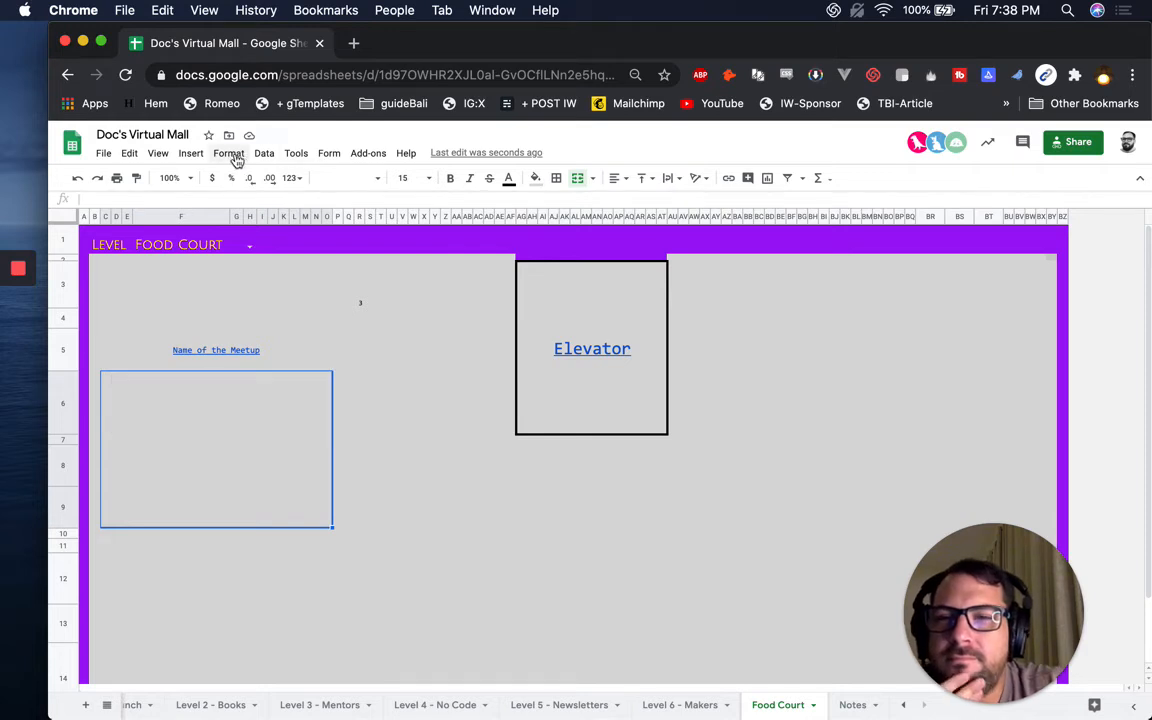
left_click(191, 153)
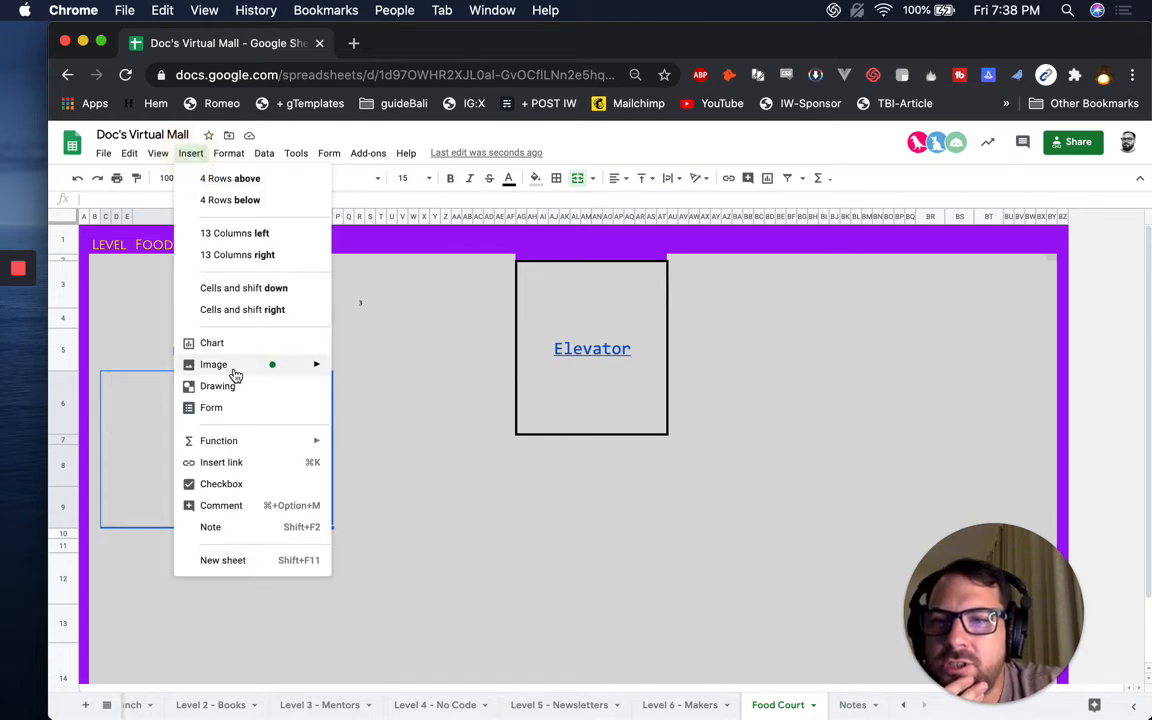
left_click(229, 406)
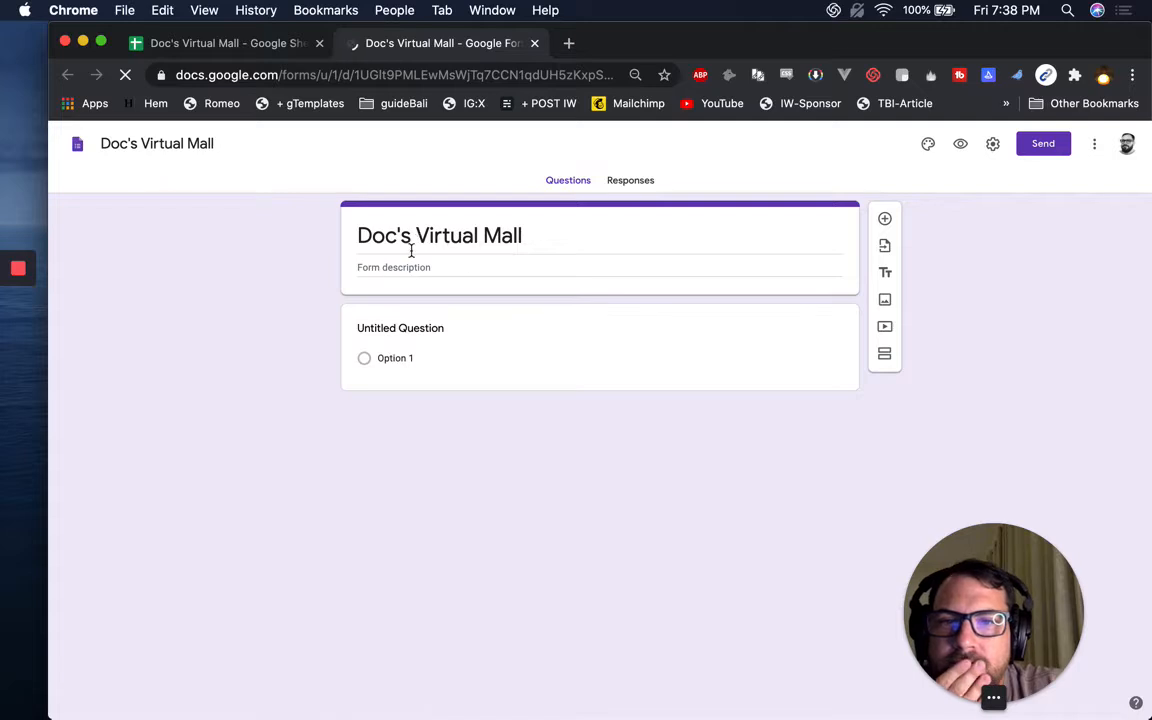
Title the form's first question Name and make it a short-answer question.
left_click(530, 235)
left_click(537, 234)
key("Tab")
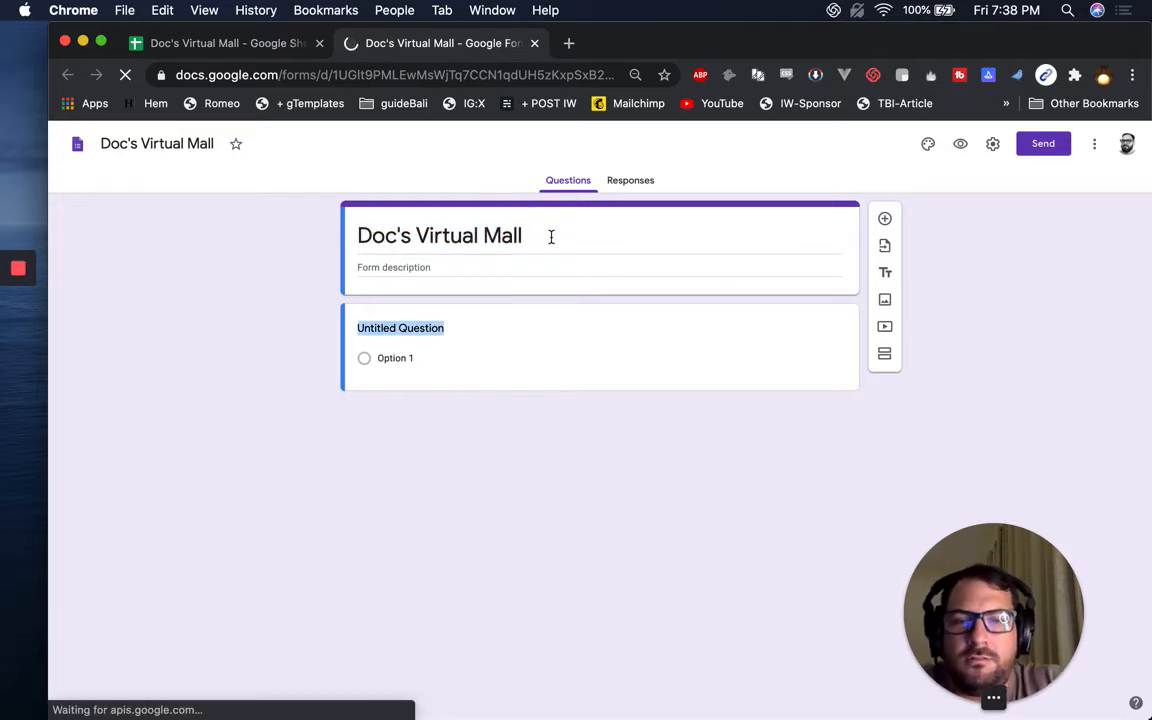
type("Foo")
key("BackSpace")
key("BackSpace")
key("BackSpace")
type("Name")
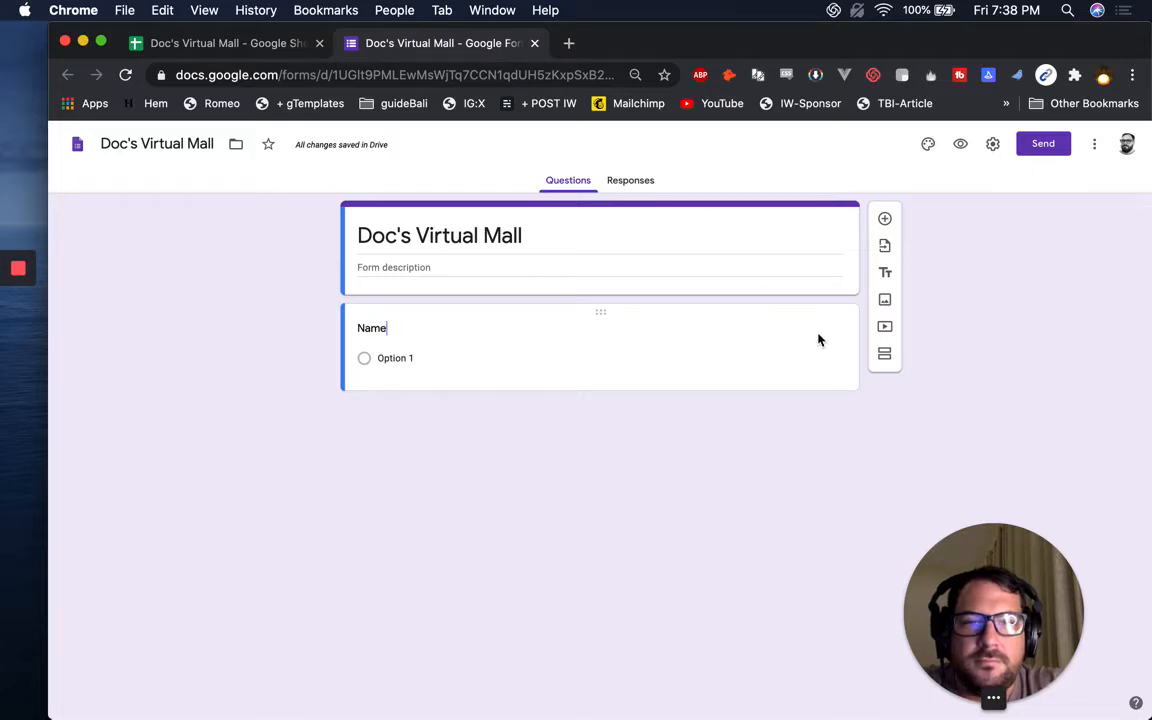
left_click(818, 337)
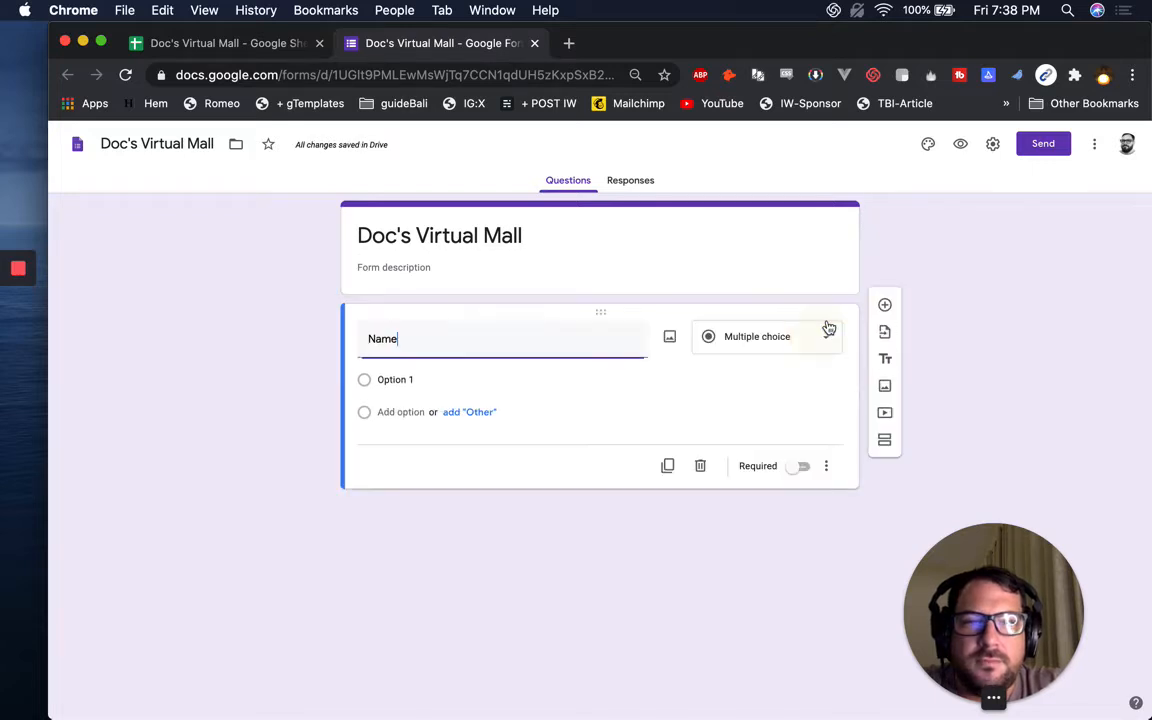
left_click(813, 345)
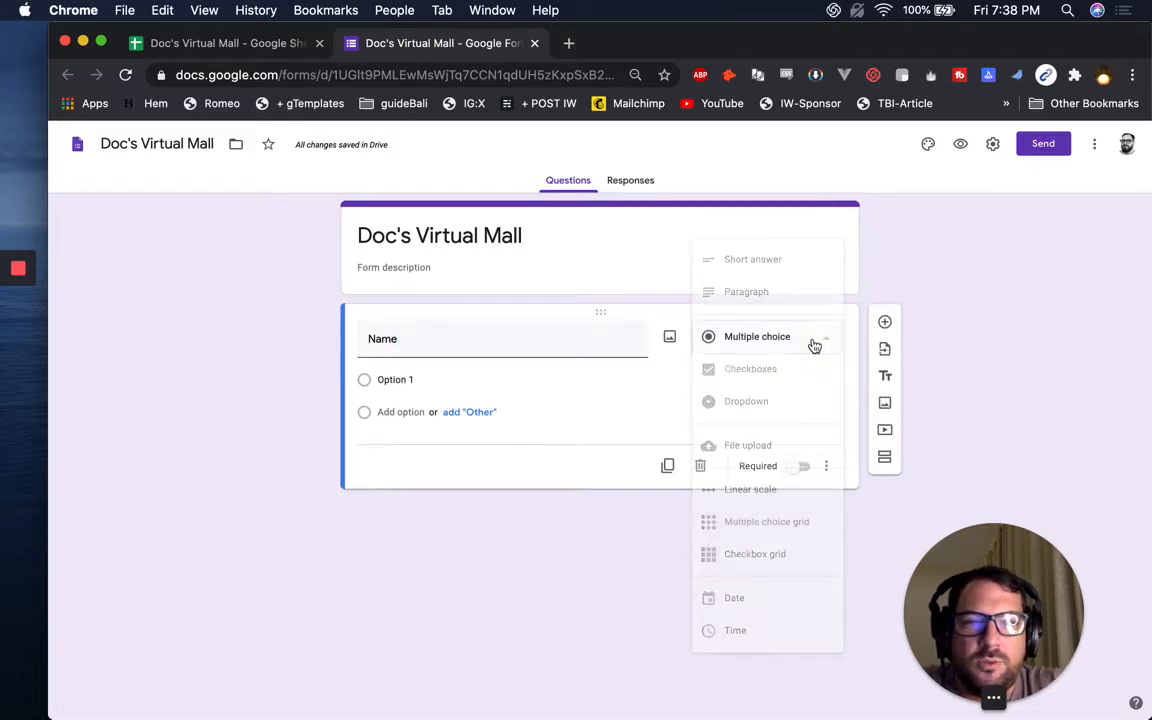
left_click(766, 261)
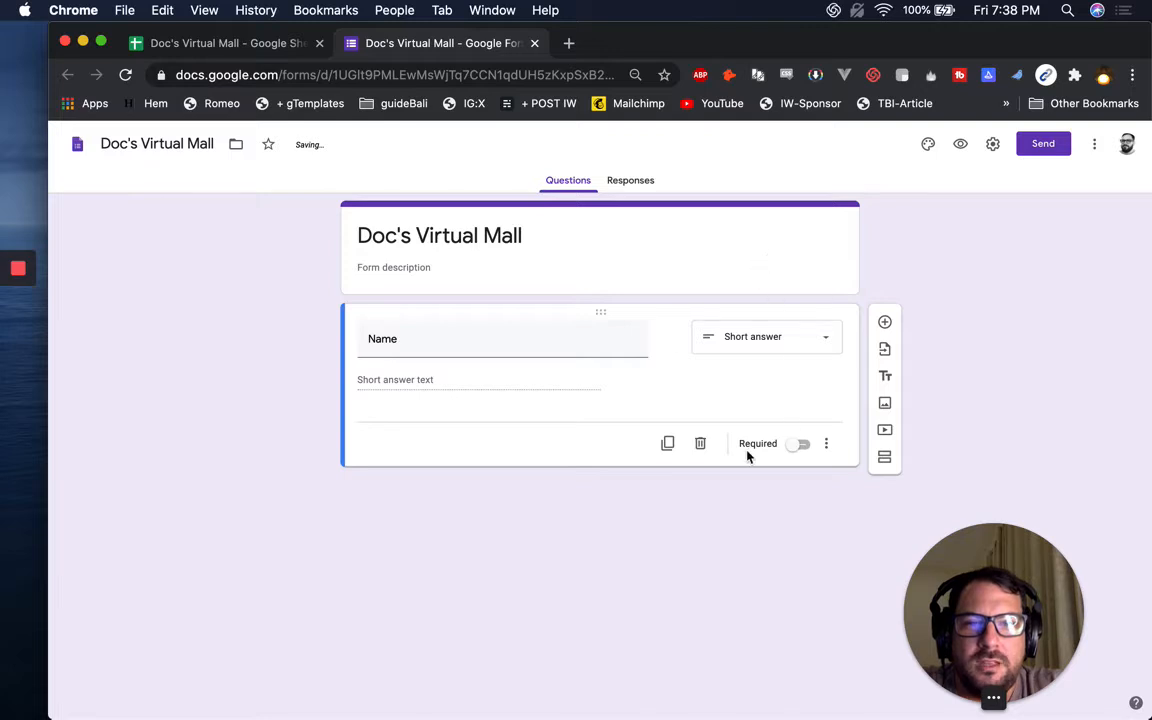
Duplicate the Name question, title the copy Description and set its type to Paragraph.
left_click(672, 446)
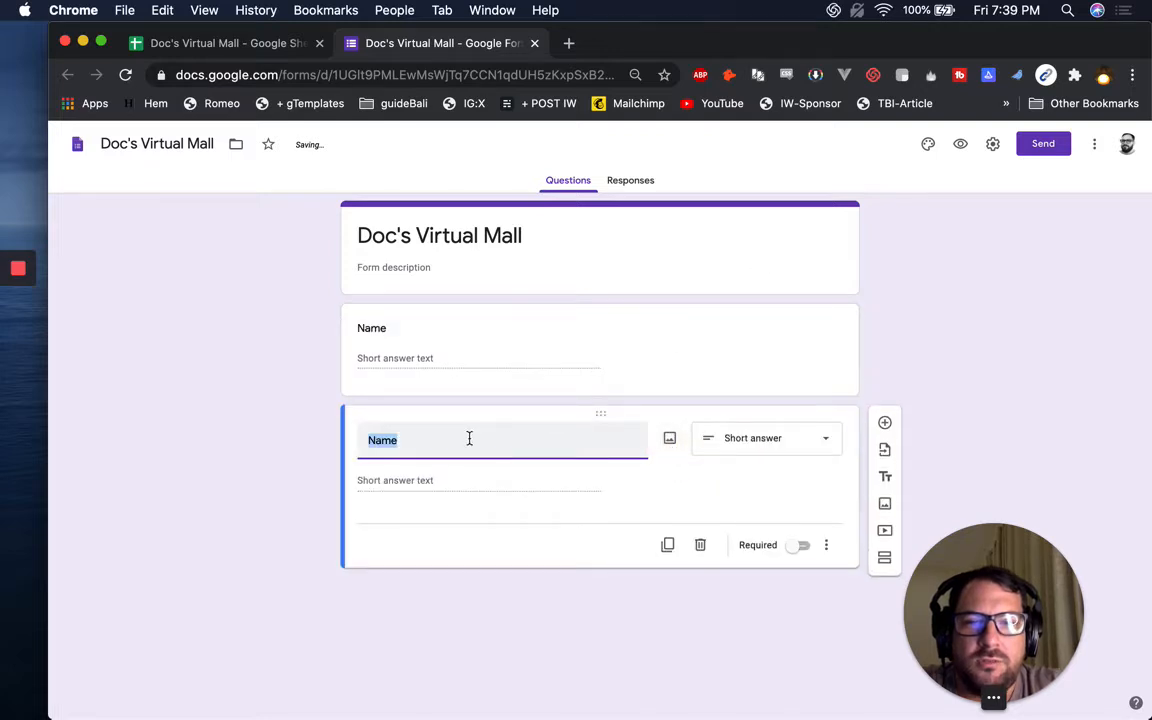
type("Descript")
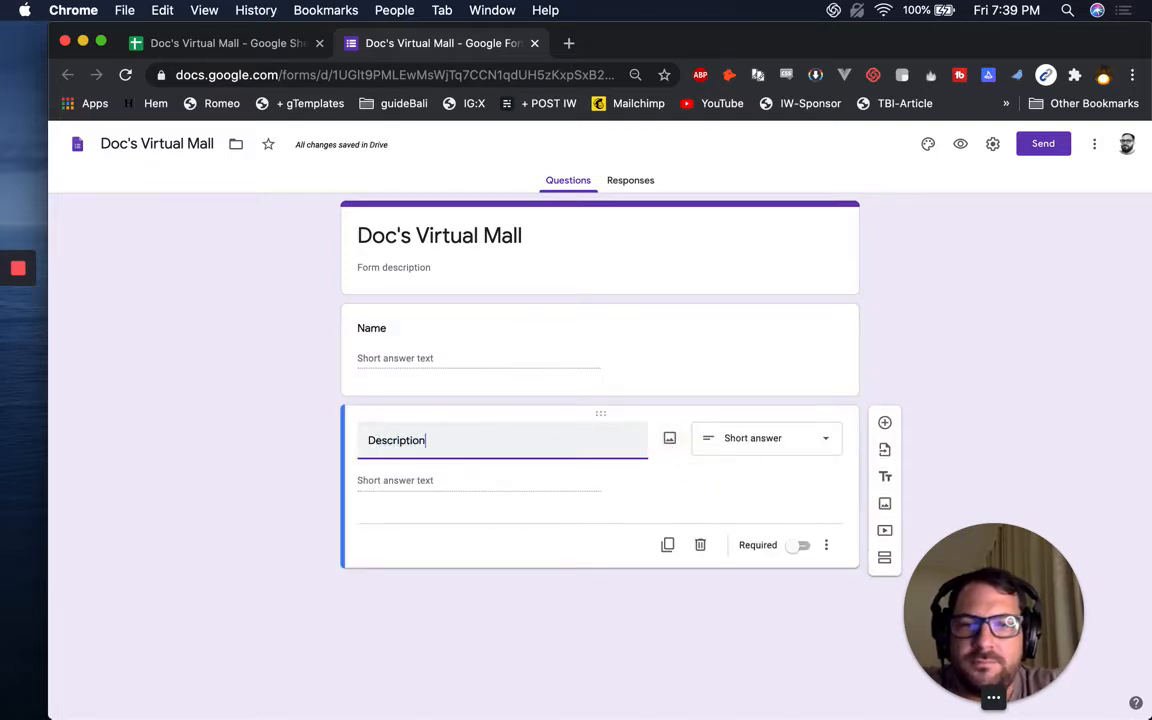
type("ion")
left_click(766, 438)
left_click(766, 486)
Duplicate the Description question and title the copy URL.
left_click(667, 545)
type("URL")
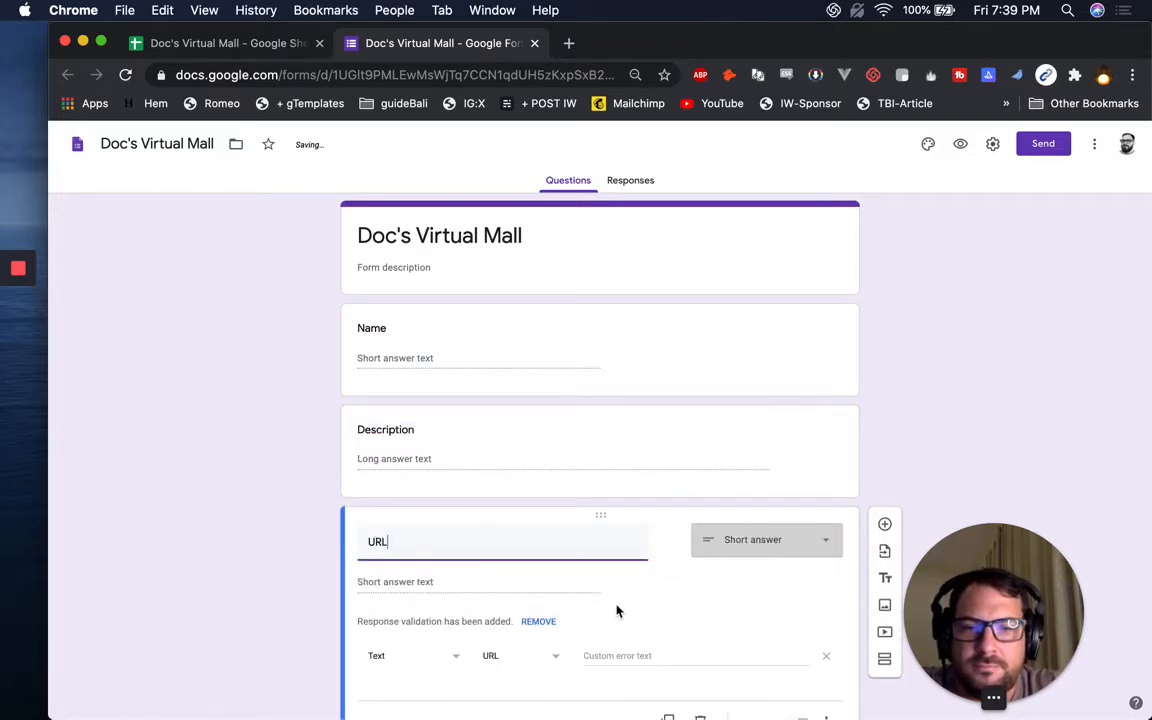
scroll(512, 688, "down", 2)
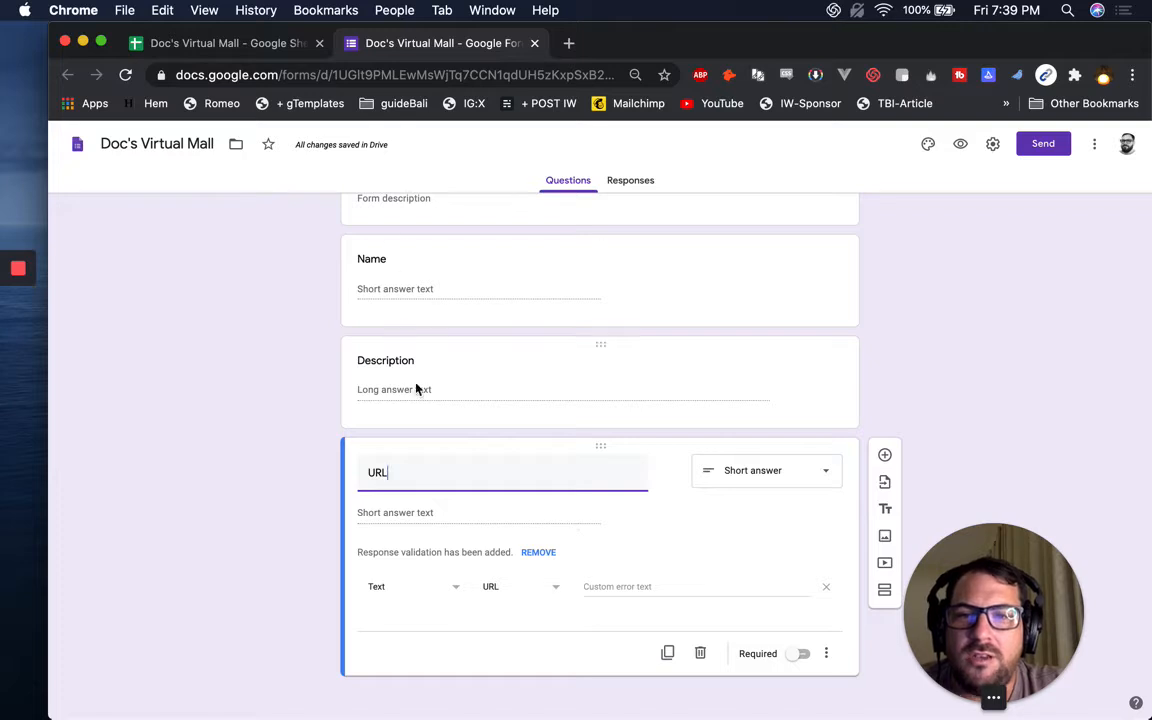
Duplicate the URL question as Level, duplicate Level once more, and remove the URL validation from the first Level question.
left_click(668, 651)
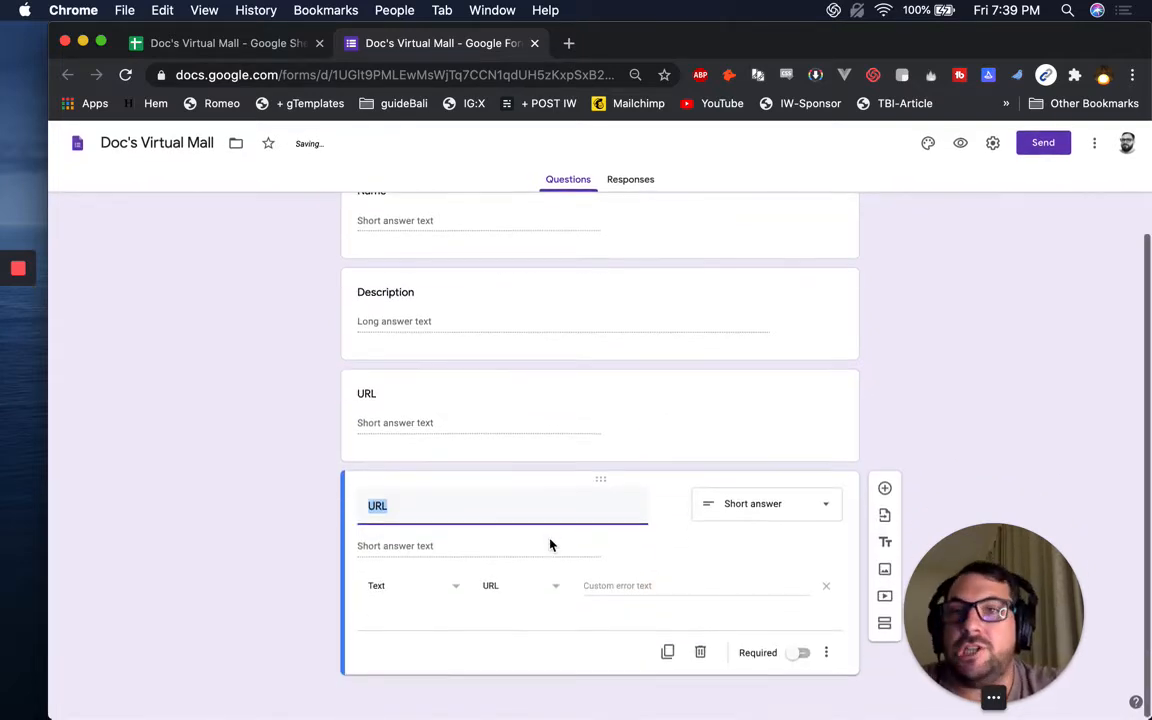
type("Level")
left_click(668, 653)
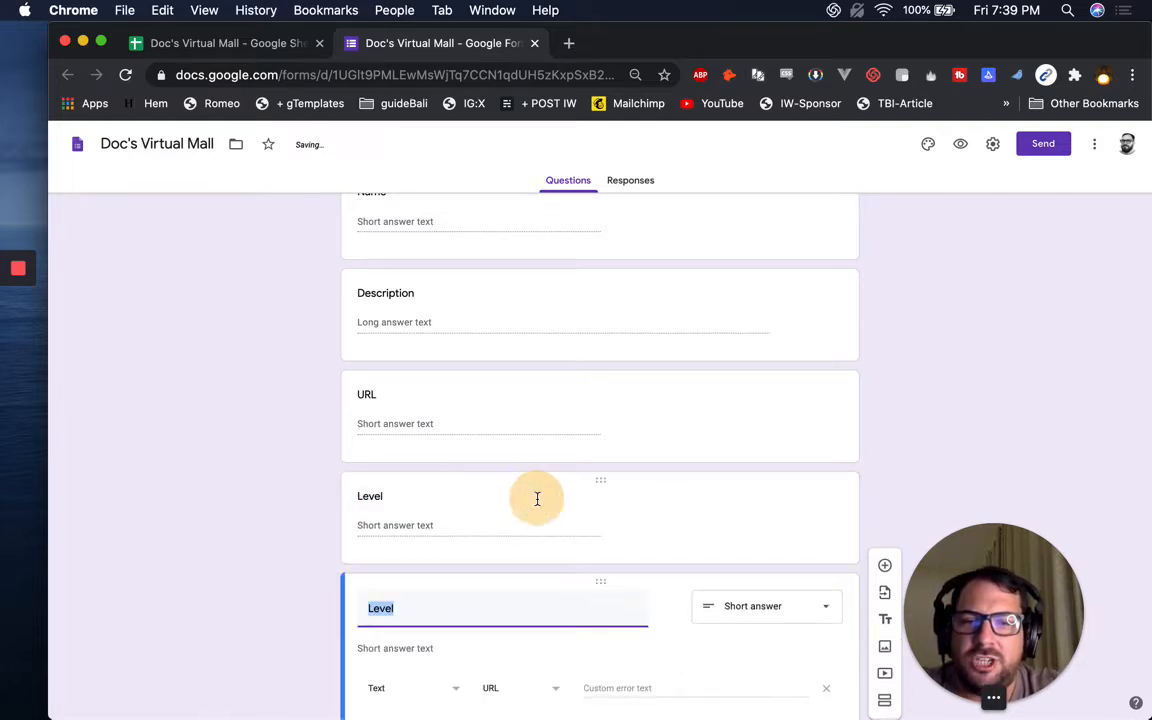
left_click(831, 585)
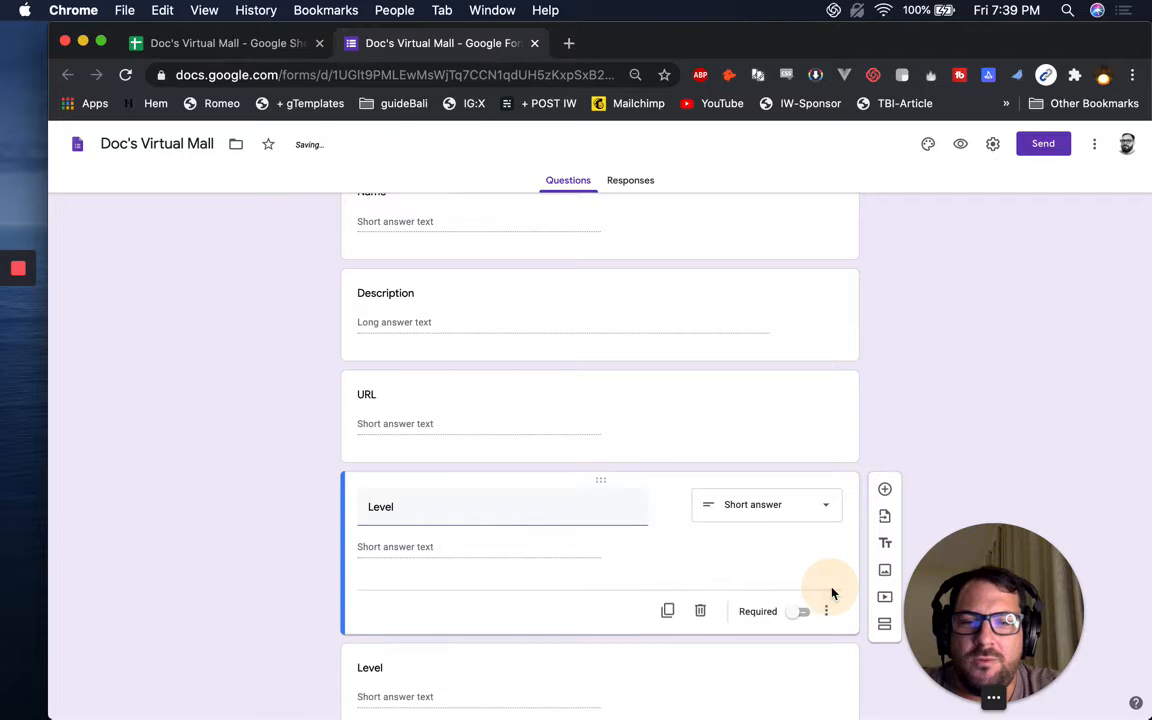
left_click(405, 507)
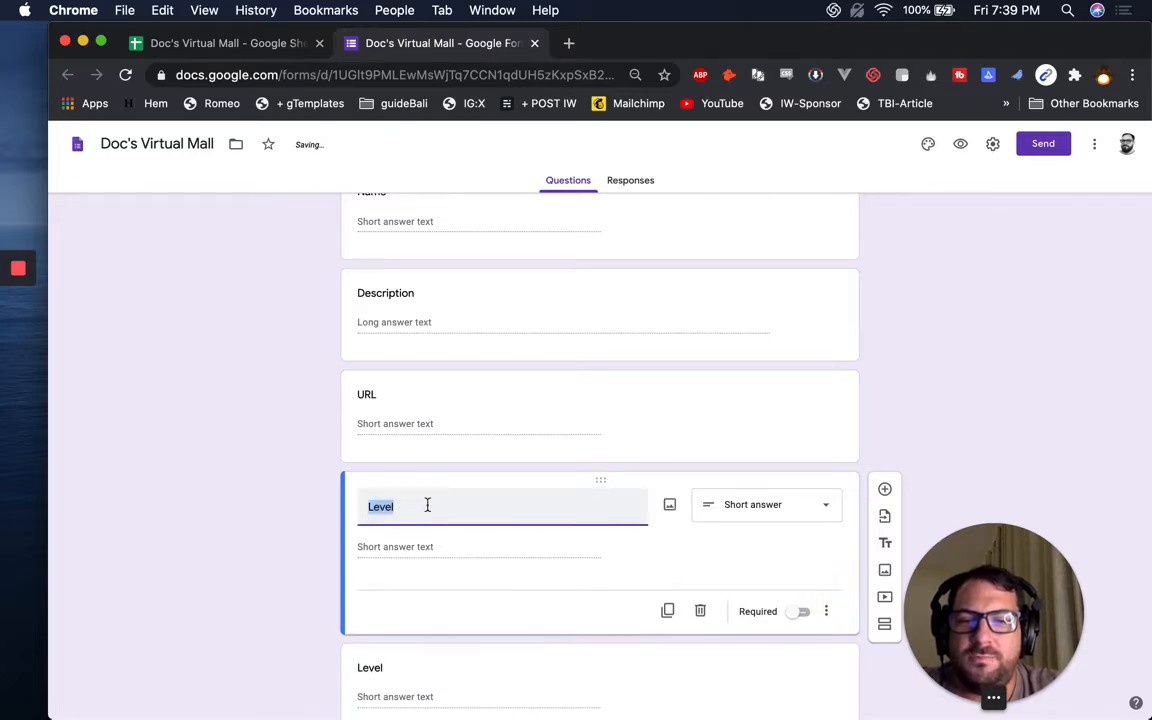
left_click(429, 506)
left_click(405, 586)
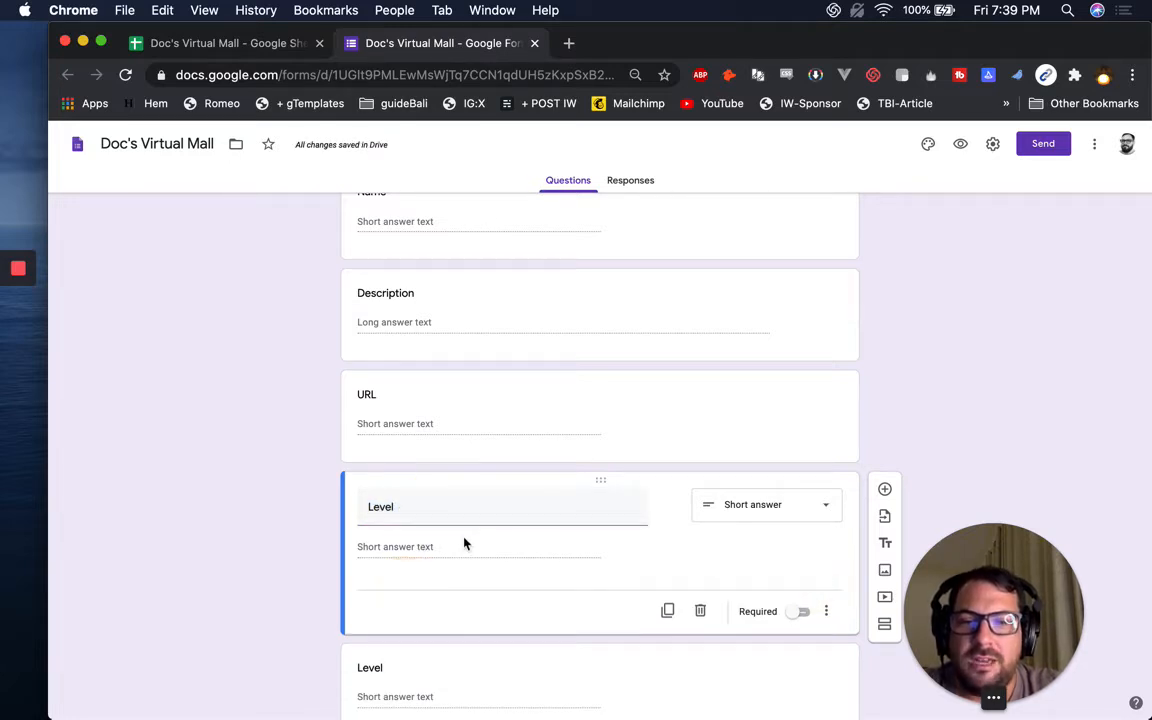
Retitle the second Level question as Table and set its type to Short answer.
scroll(518, 652, "down", 2)
left_click(388, 607)
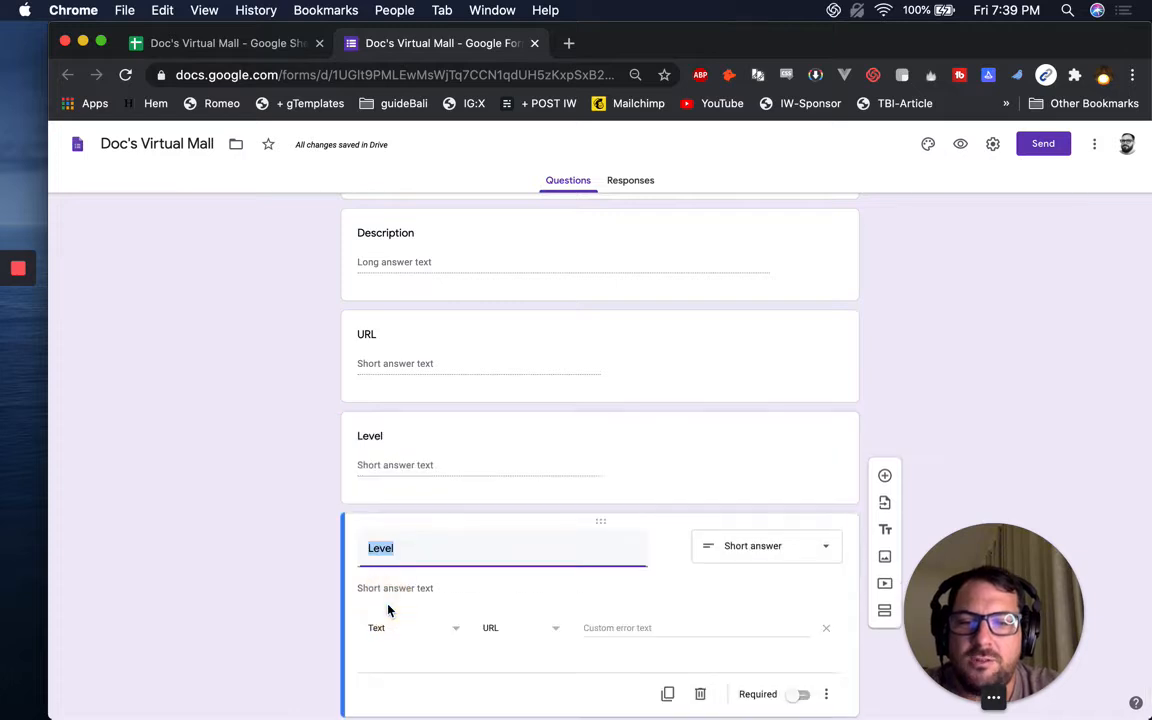
key("BackSpace")
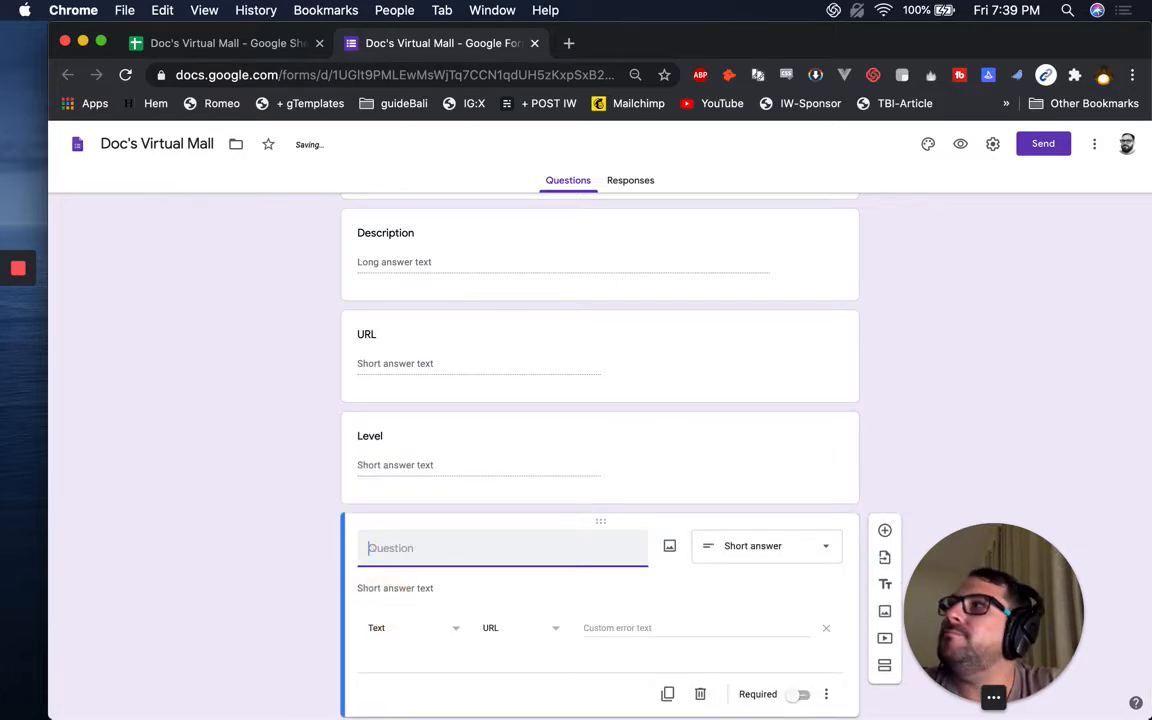
type("Court")
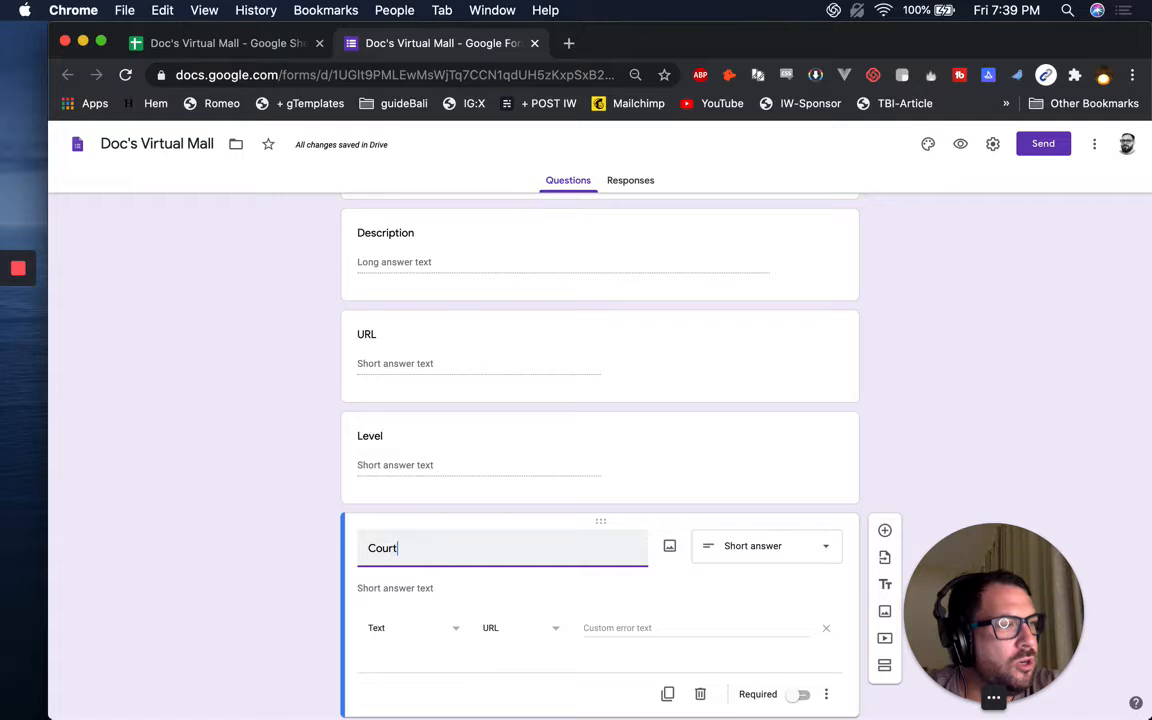
key("BackSpace")
key("BackSpace")
key("BackSpace")
key("BackSpace")
key("BackSpace")
type("Table")
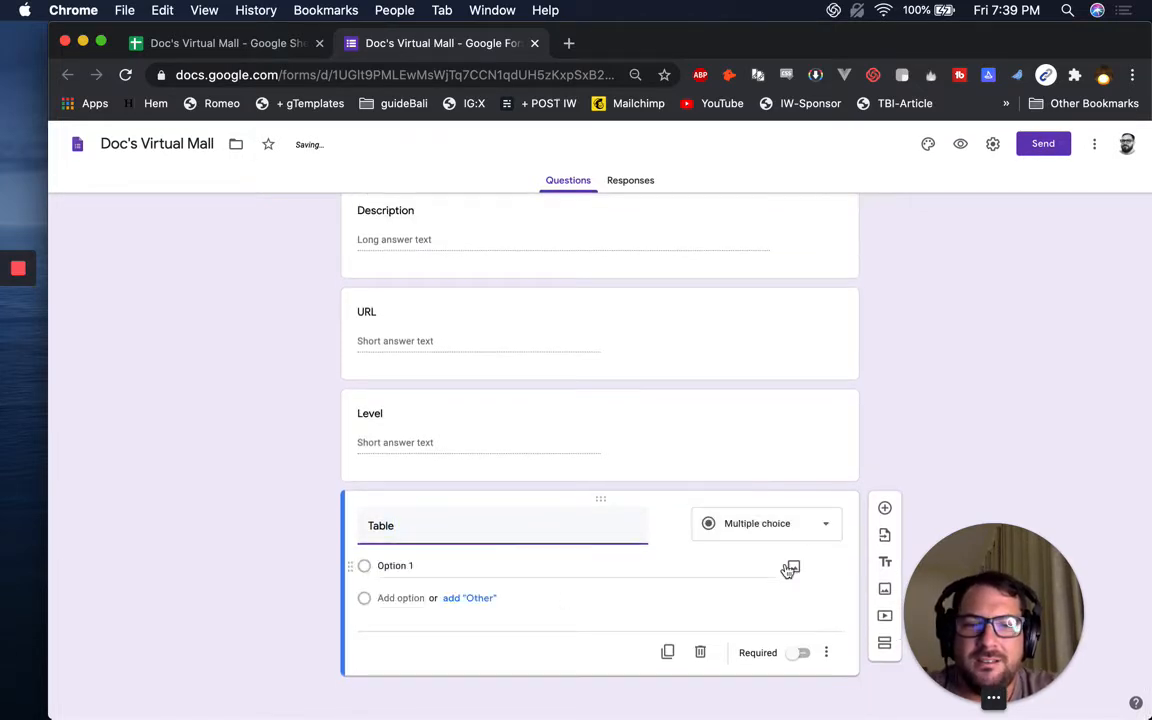
left_click(796, 534)
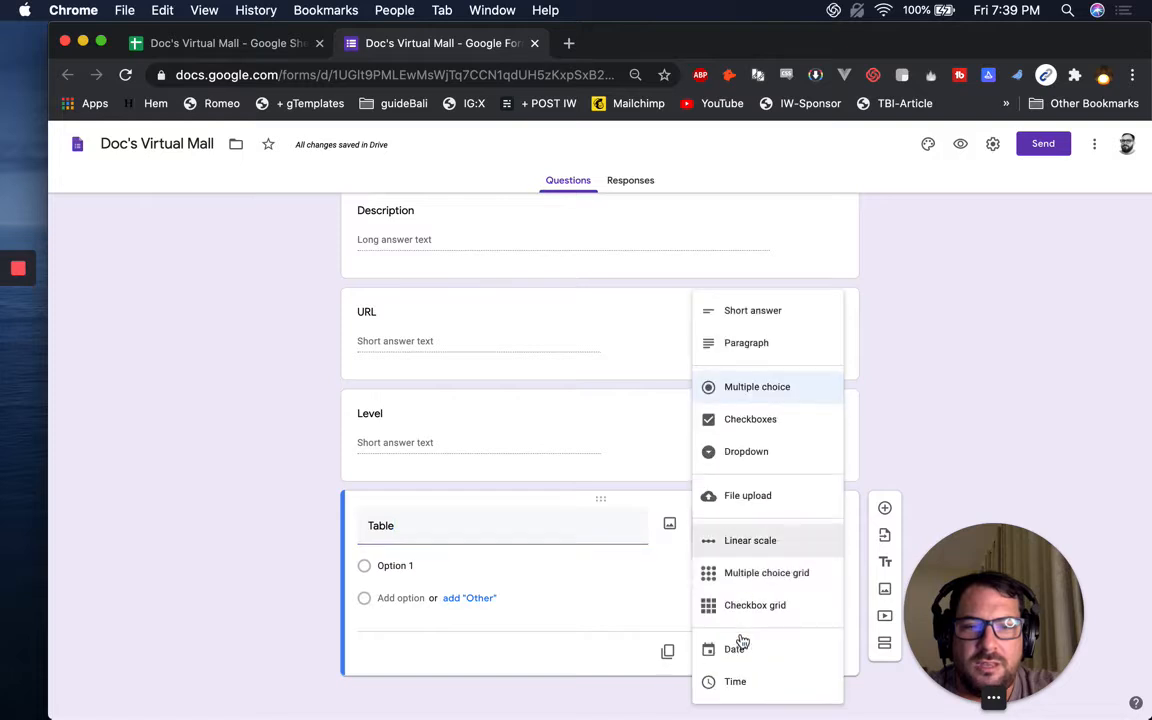
left_click(758, 314)
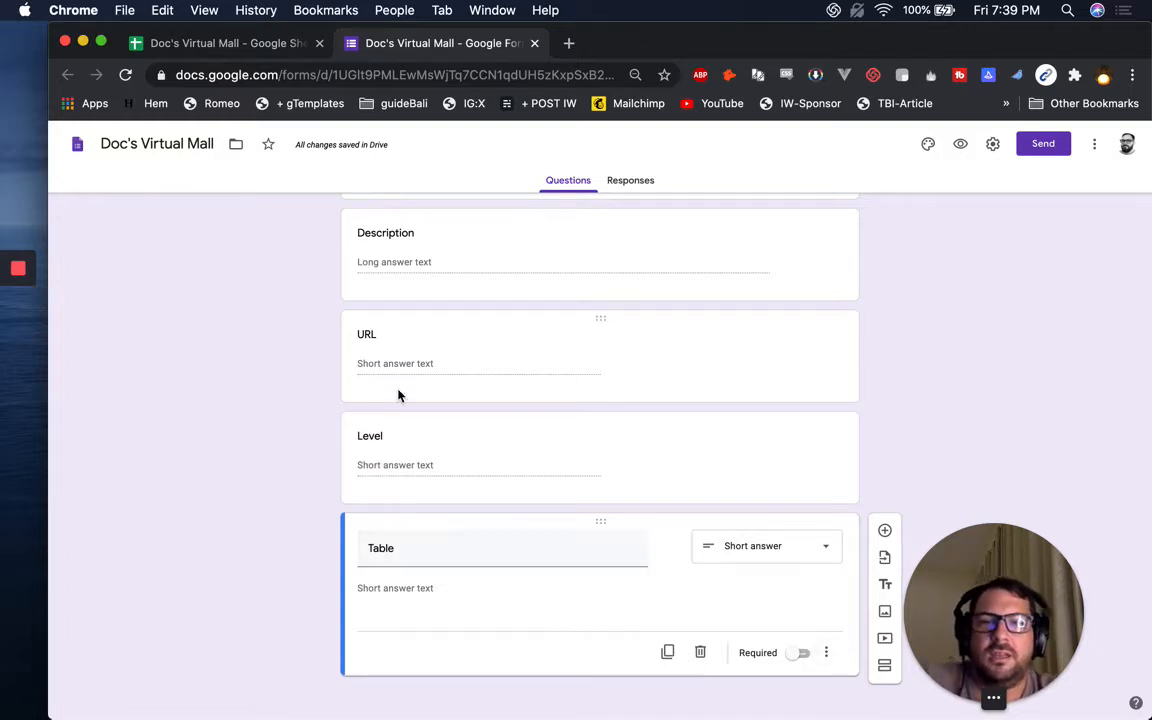
scroll(390, 318, "up", 3)
scroll(431, 510, "down", 3)
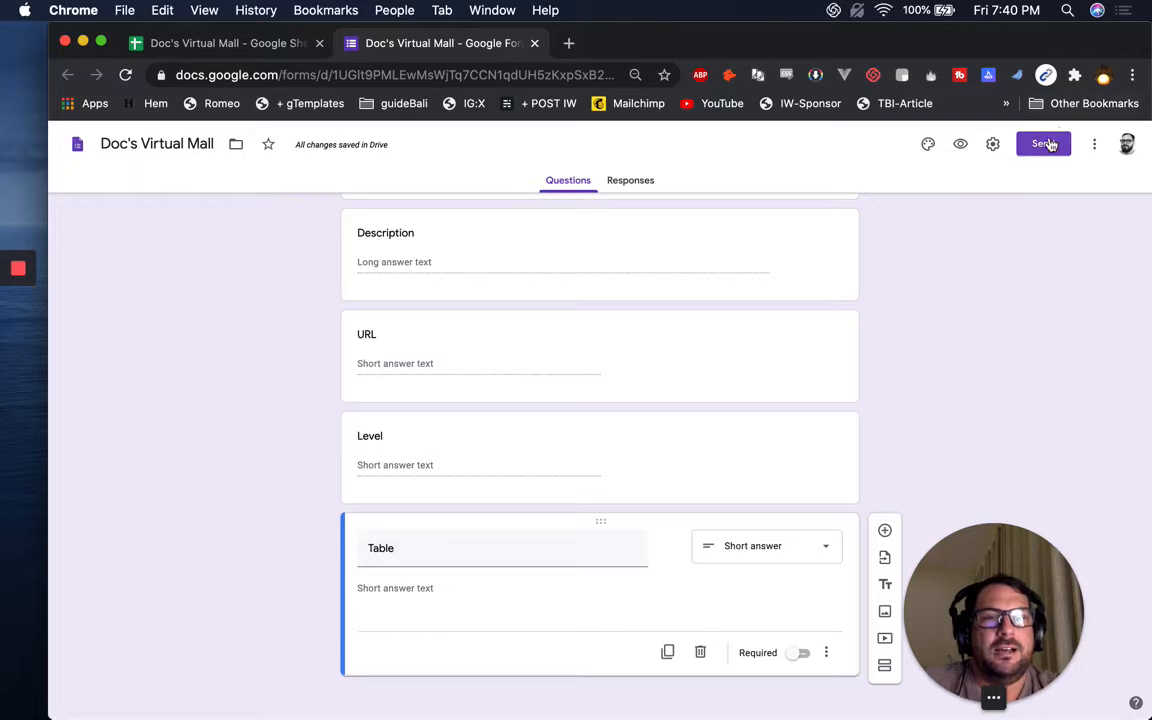
Open the form's theme options and try a custom yellow theme colour, #ffe600.
left_click(929, 146)
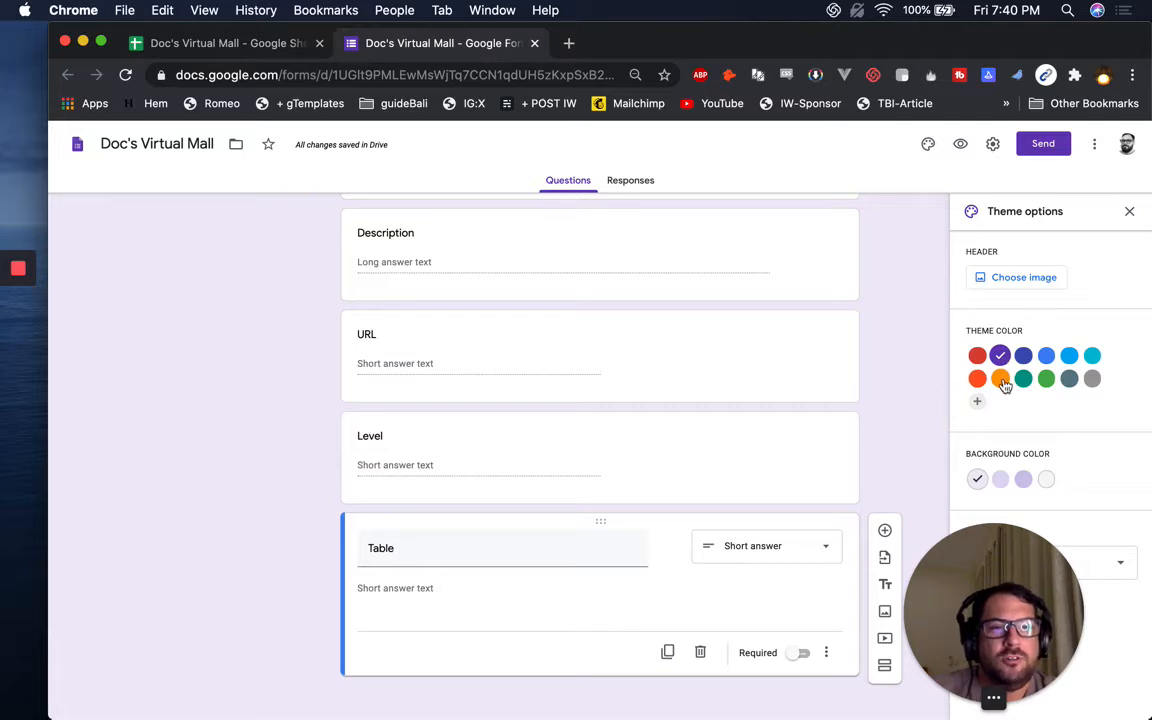
left_click(979, 401)
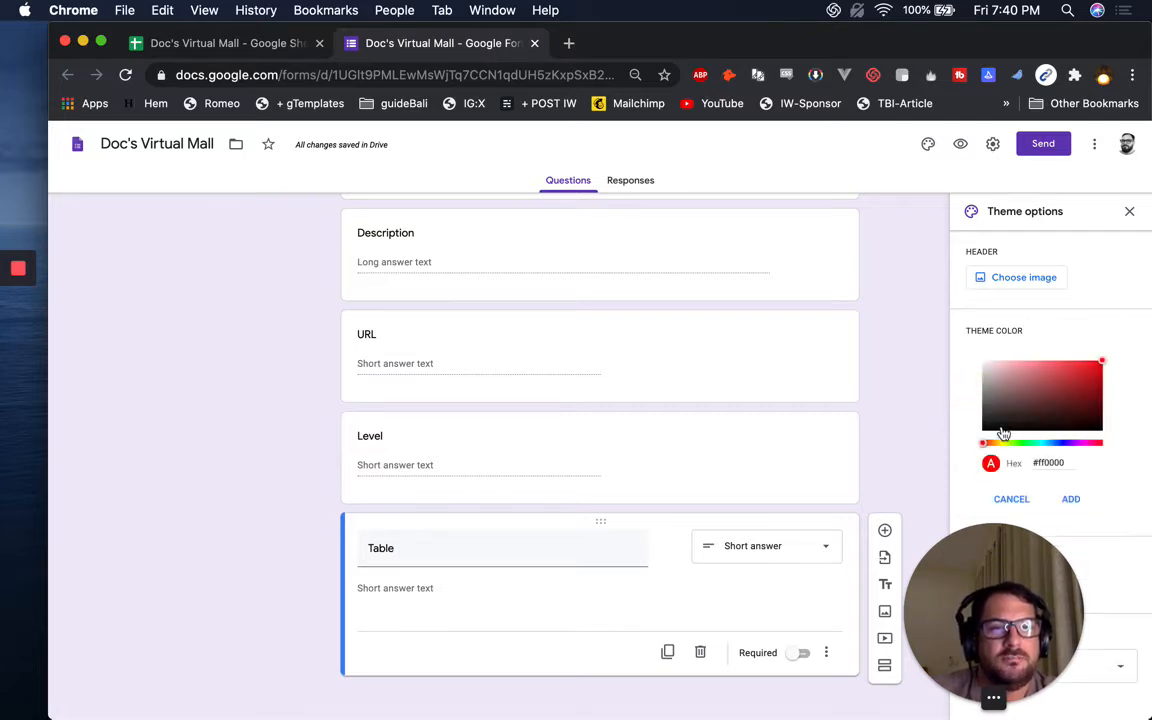
left_click(1005, 444)
left_click_drag(1005, 444, 1000, 443)
left_click(1072, 368)
left_click(1101, 361)
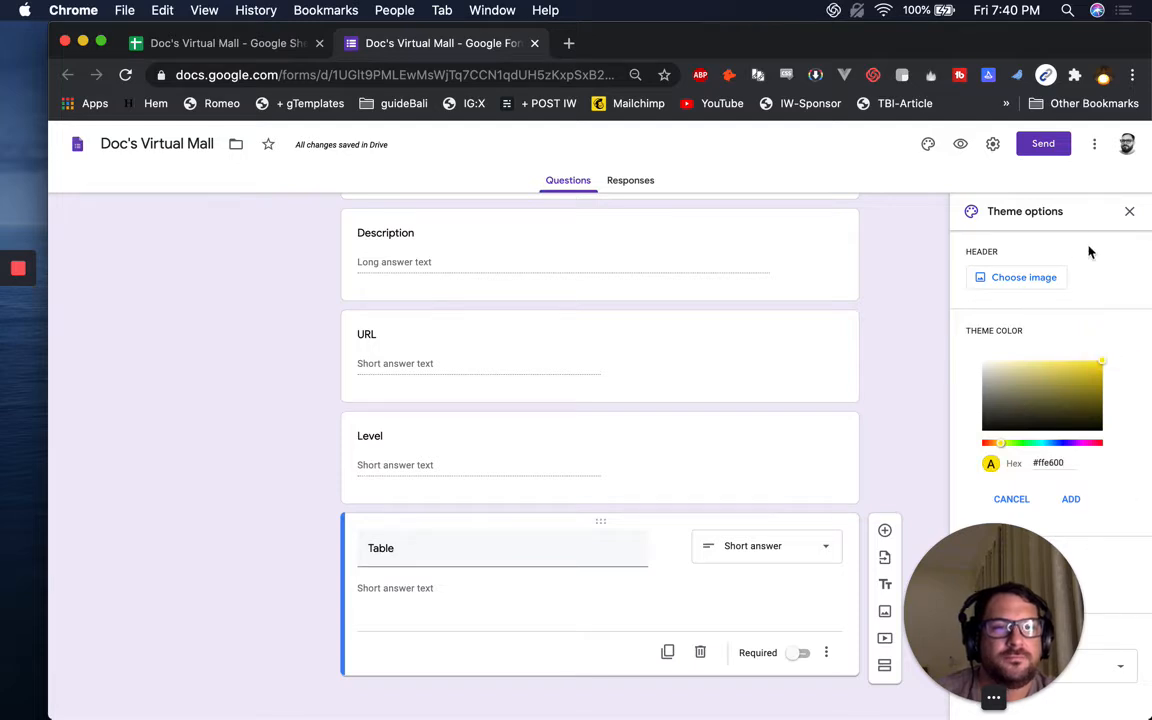
Set the form's font style to Formal and its background to the darkest purple shade.
left_click_drag(916, 573, 730, 580)
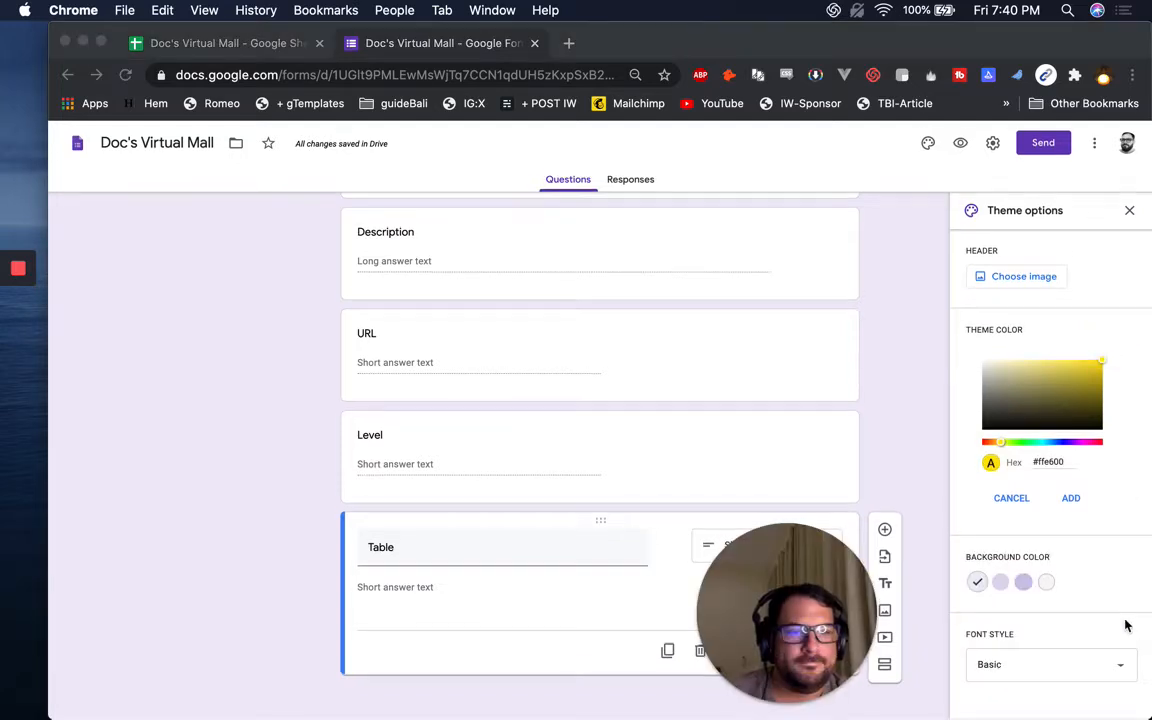
left_click(1029, 672)
left_click(1100, 663)
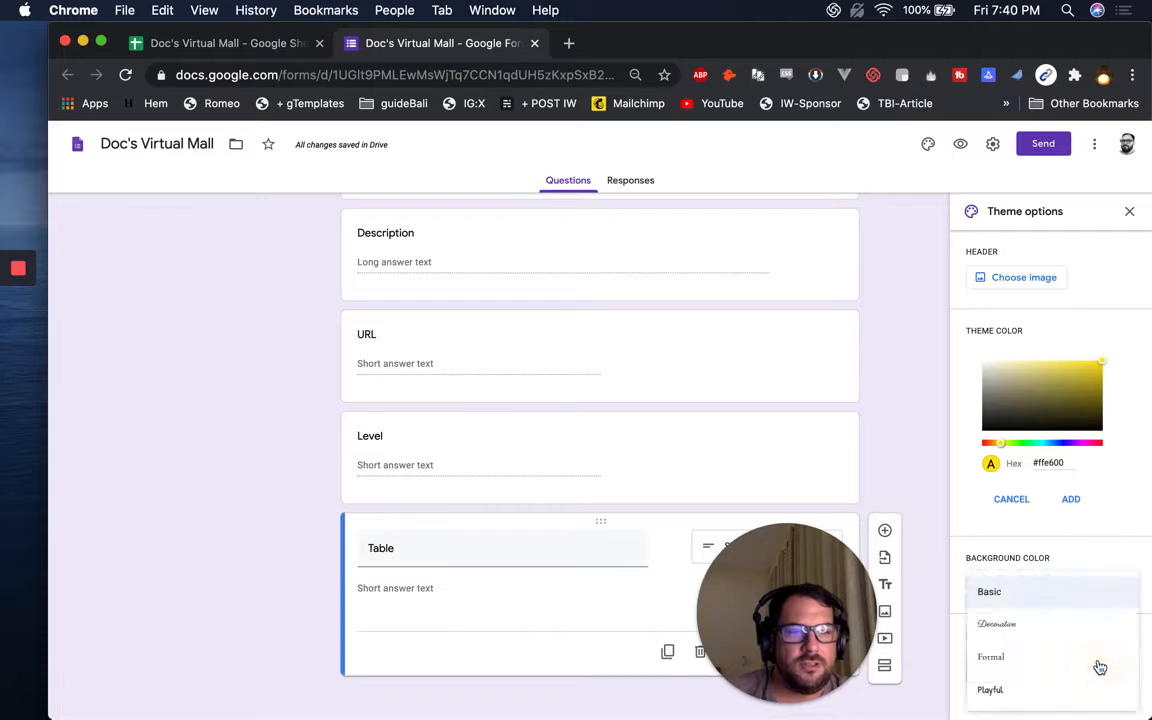
left_click(1029, 656)
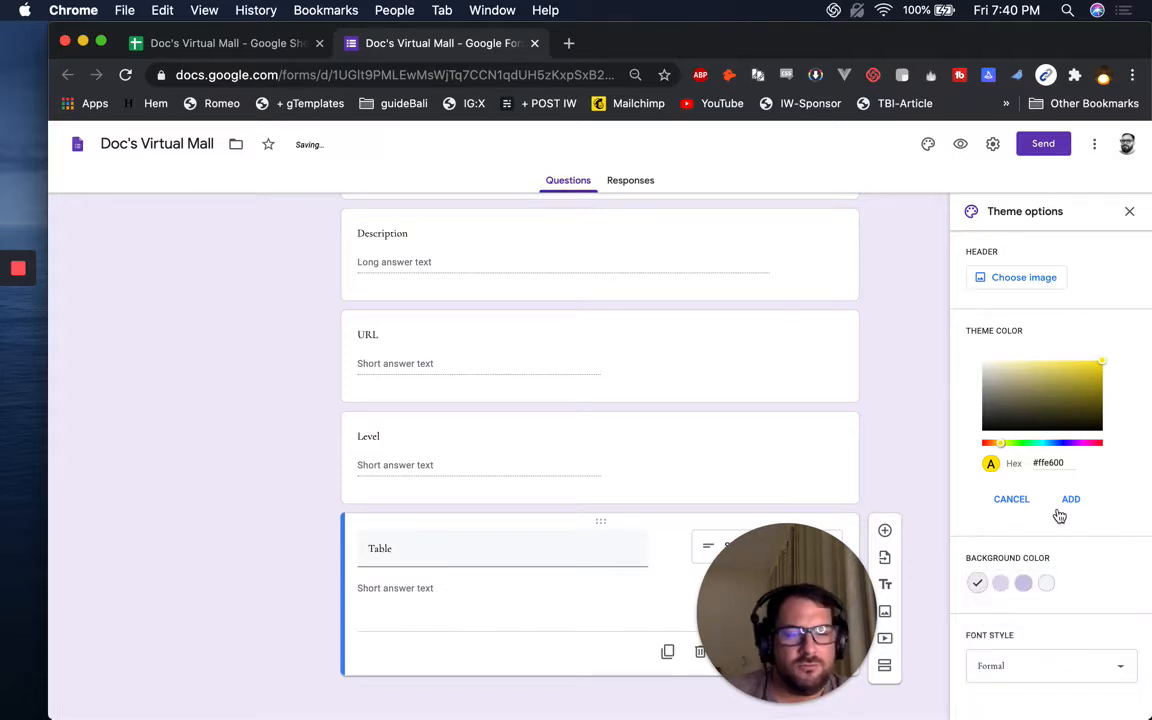
left_click(1023, 584)
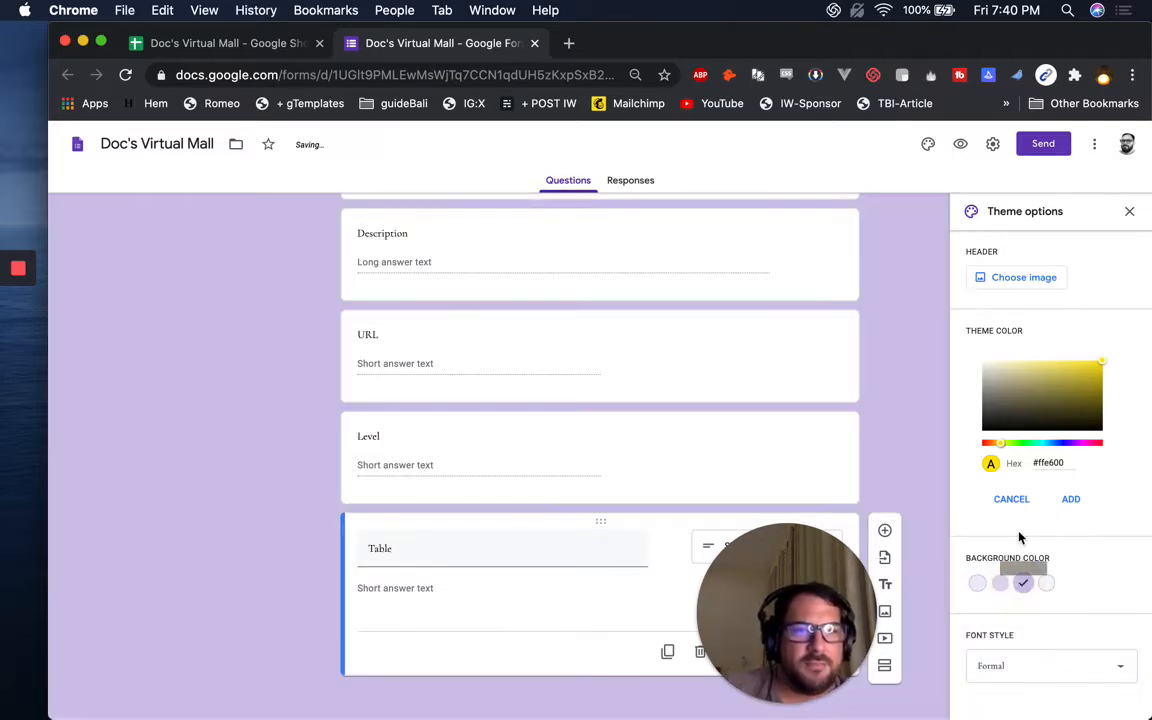
Extend the form title to read "Doc's Virtual Mall Food Court Submission".
scroll(809, 268, "up", 3)
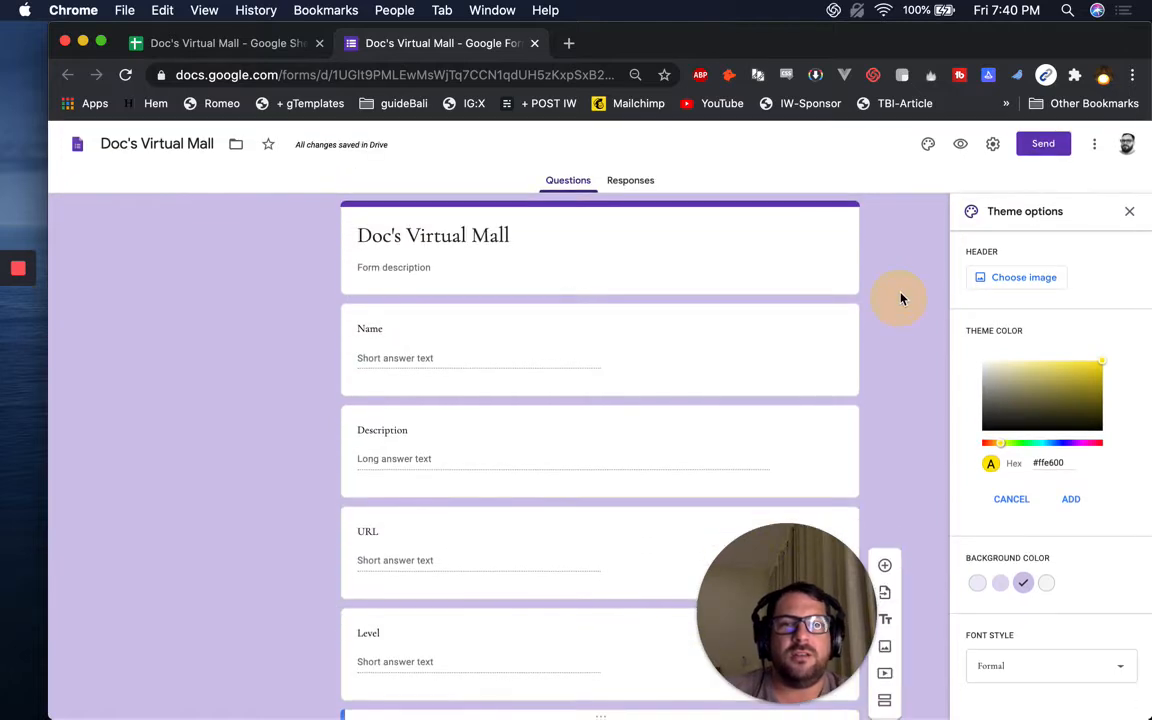
left_click(553, 226)
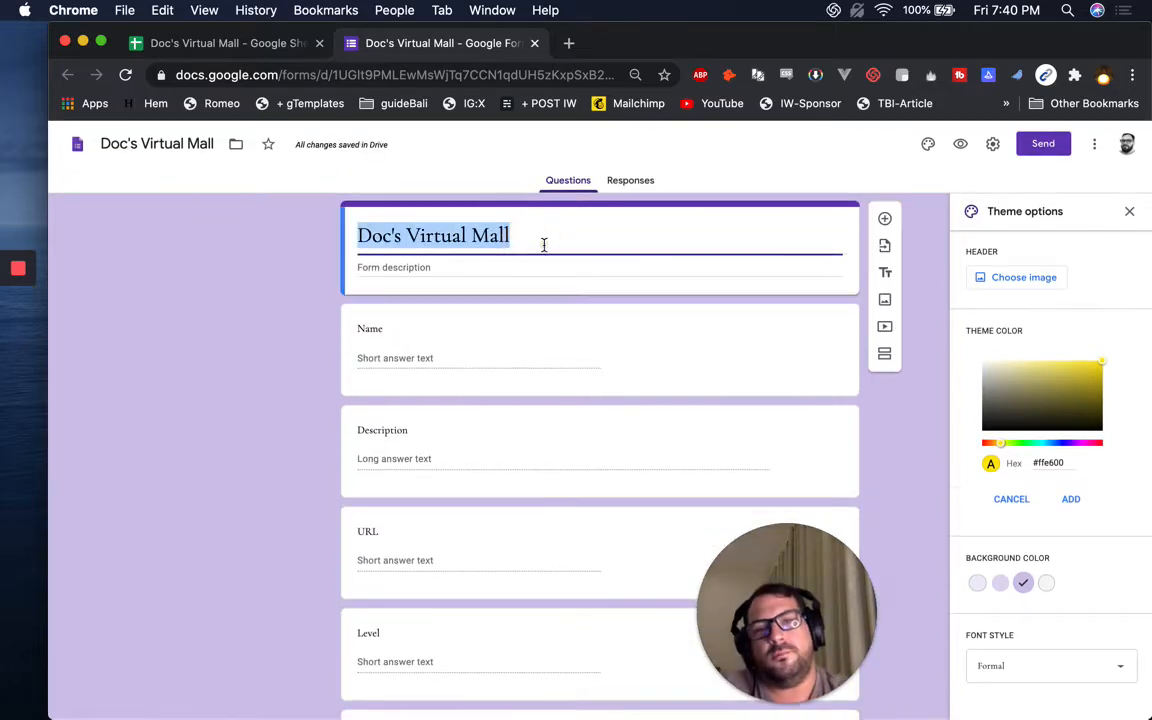
left_click(543, 244)
type("Food Cour")
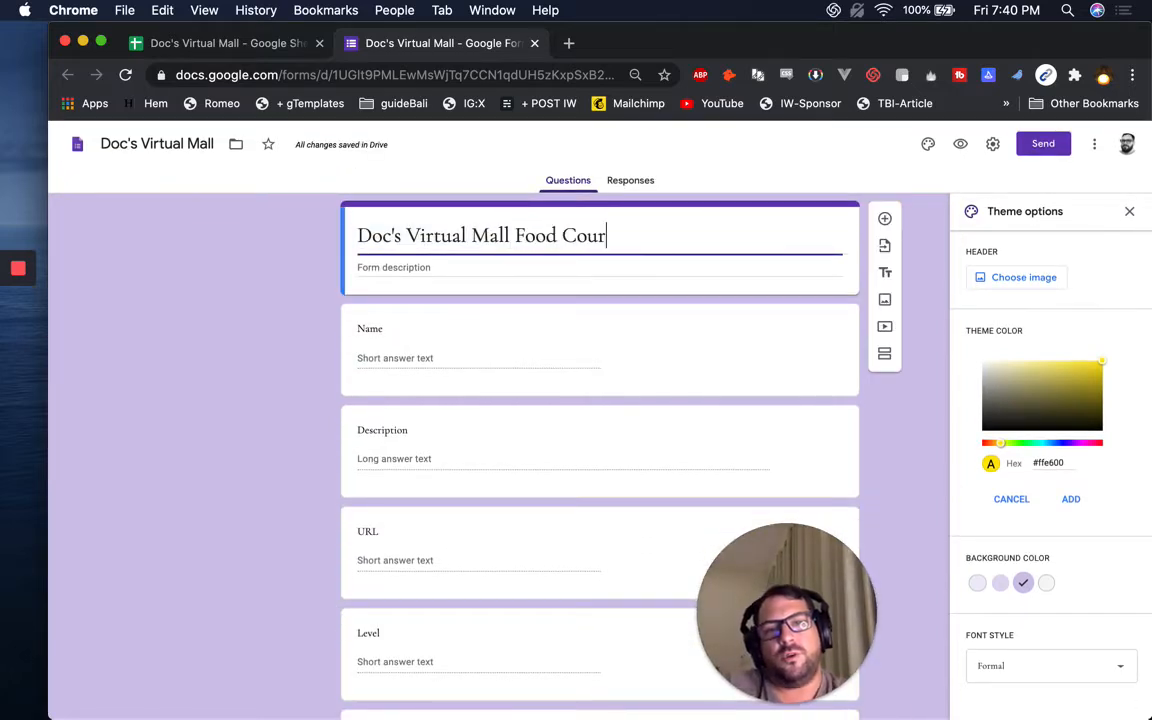
type("t Submission")
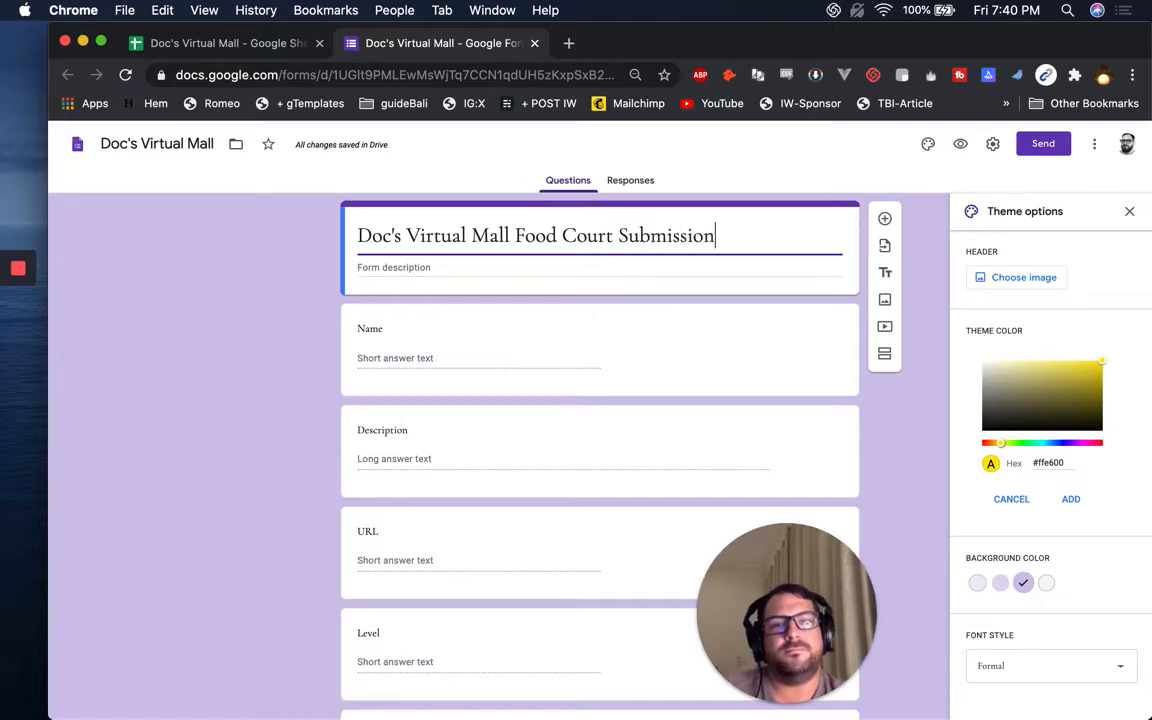
Copy the form's share link, open the live form in a new browser tab and check its answer fields.
left_click(1043, 143)
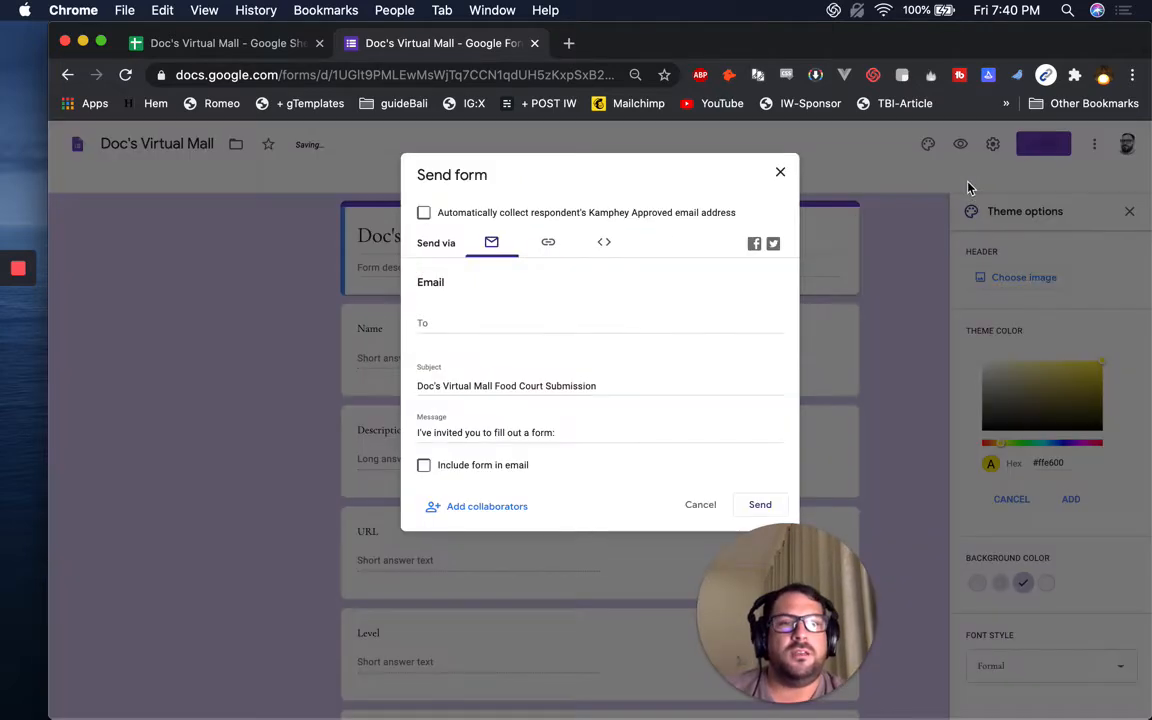
left_click(527, 247)
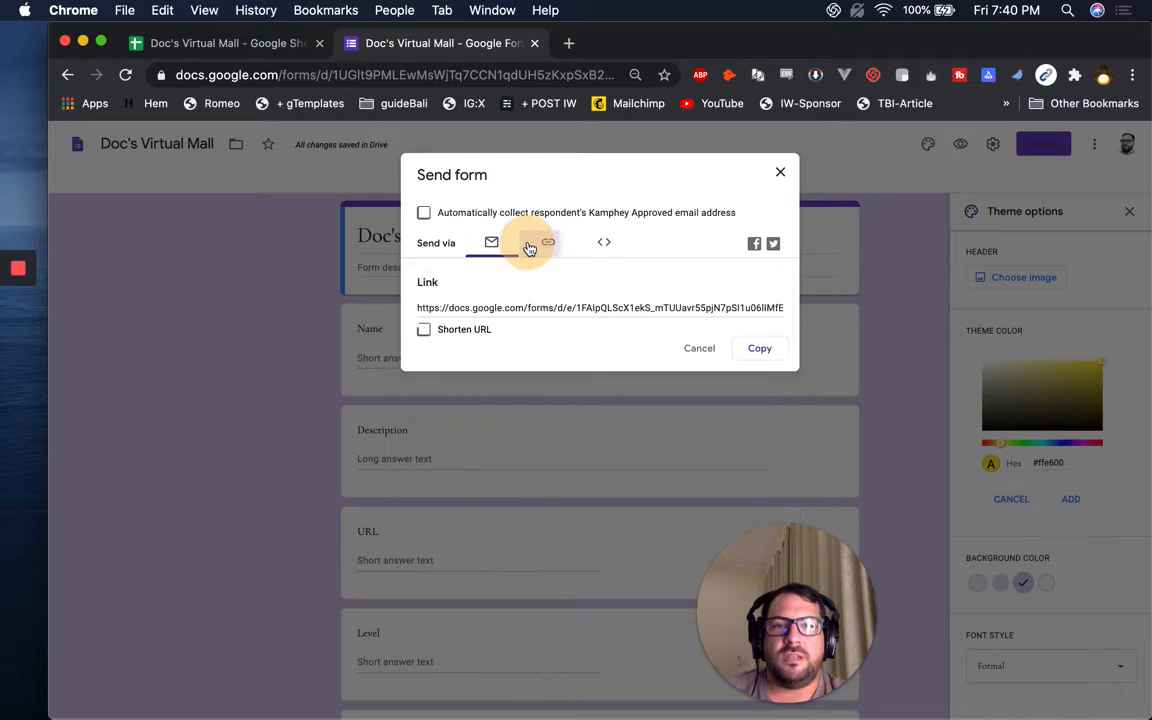
left_click(567, 307)
key("super+t")
key("super+v")
key("Return")
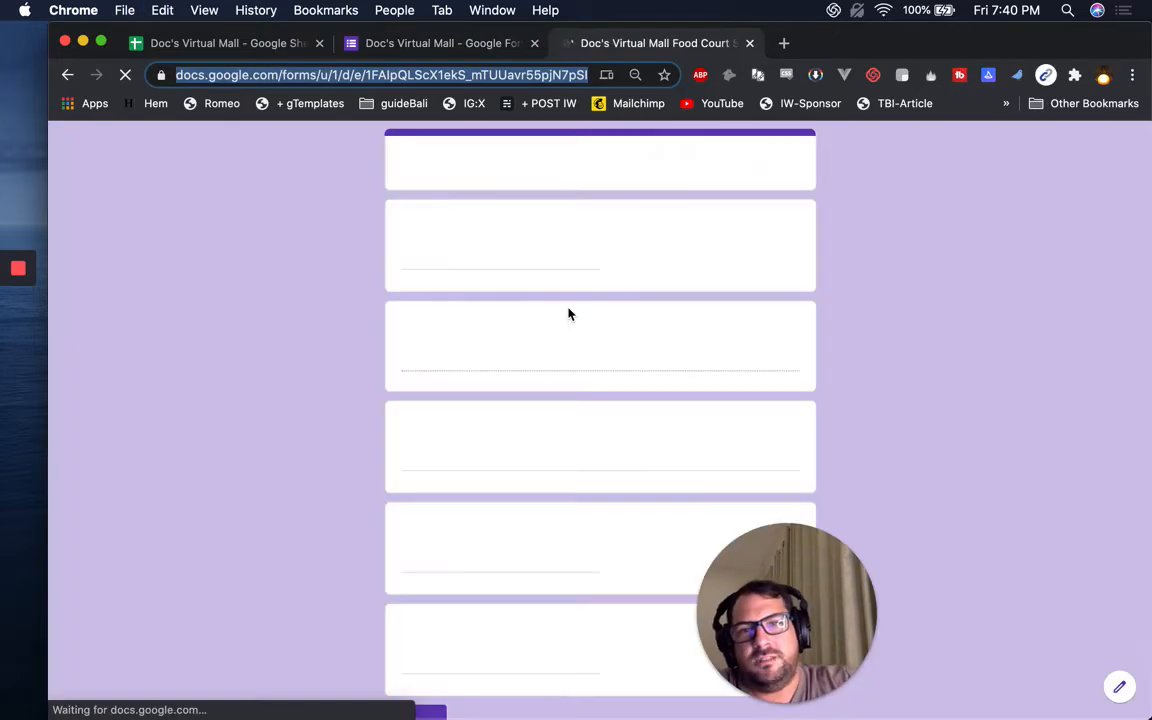
scroll(569, 314, "down", 1)
scroll(568, 312, "up", 2)
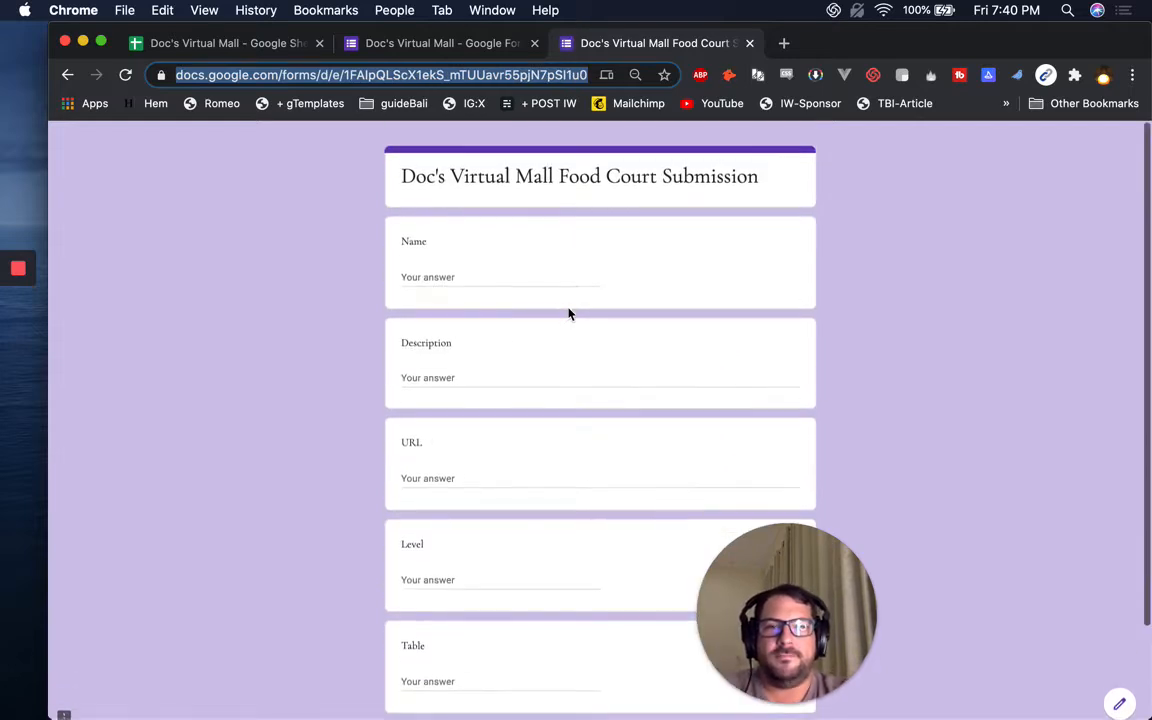
left_click(449, 562)
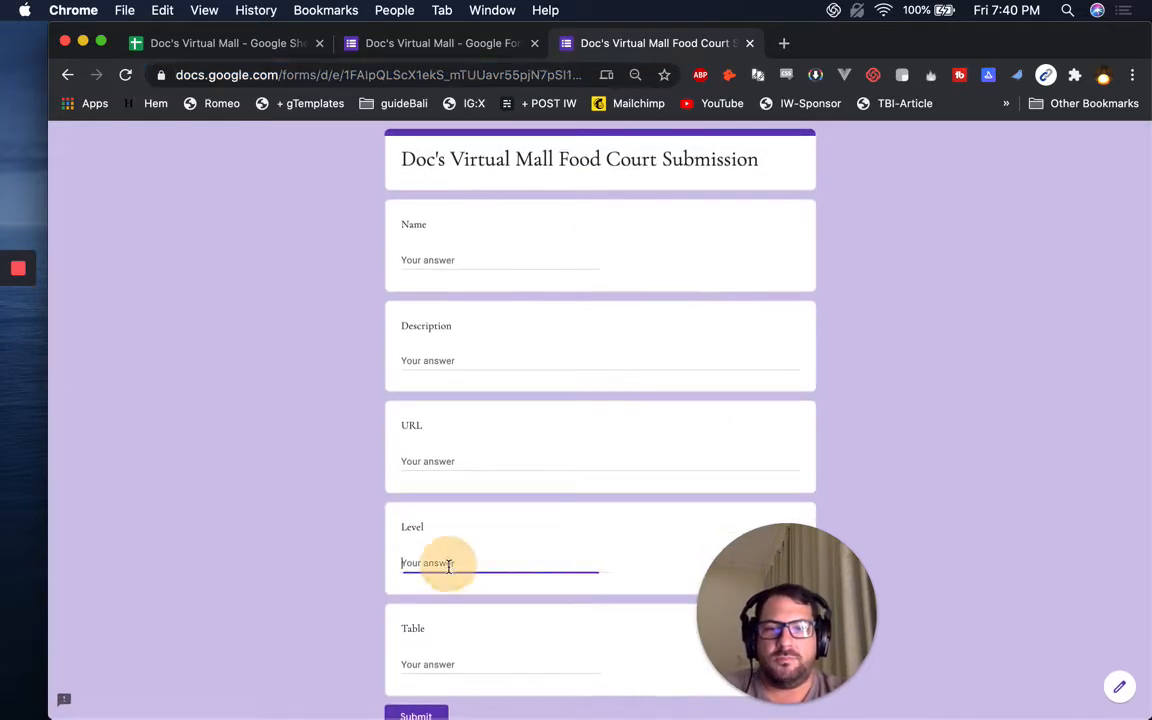
left_click(433, 660)
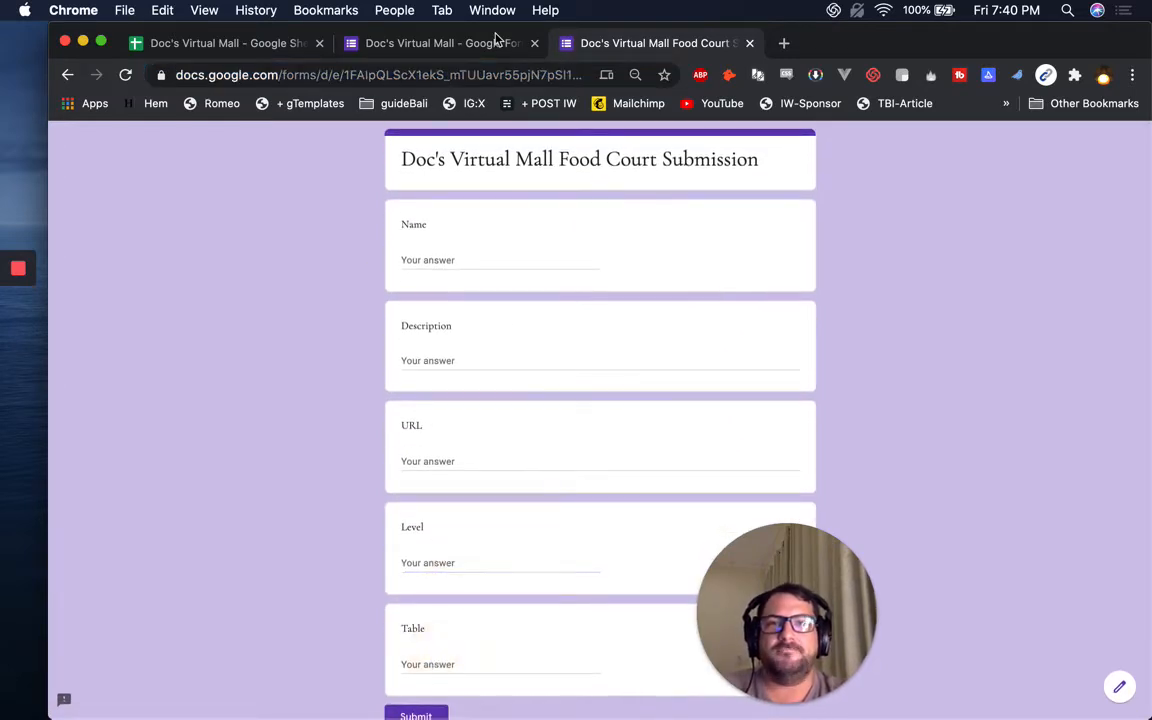
Dismiss the send dialog in the form editor and close the editor, keeping the live form open.
left_click(467, 45)
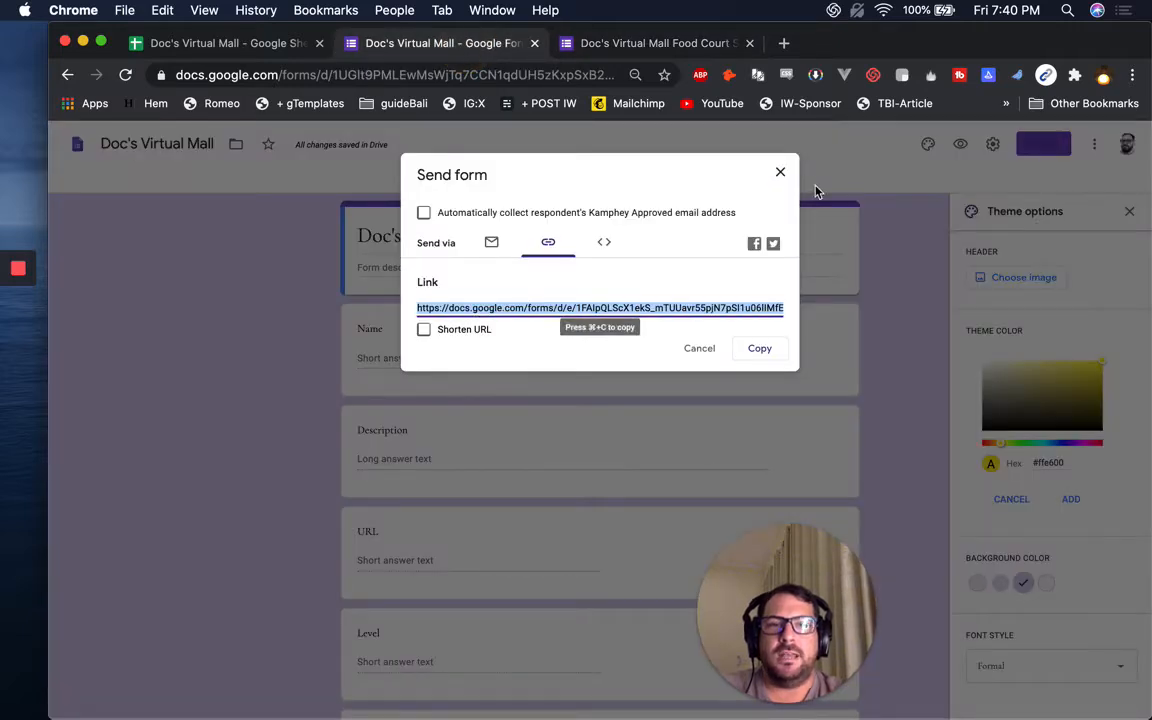
left_click(780, 175)
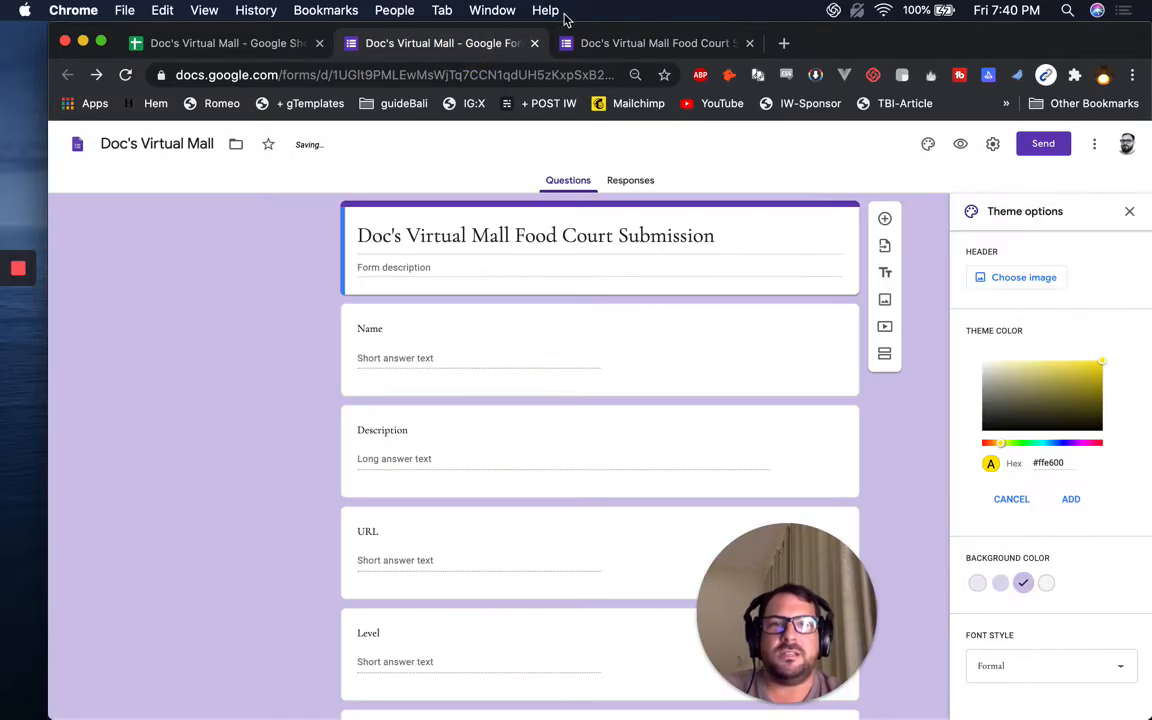
left_click(536, 43)
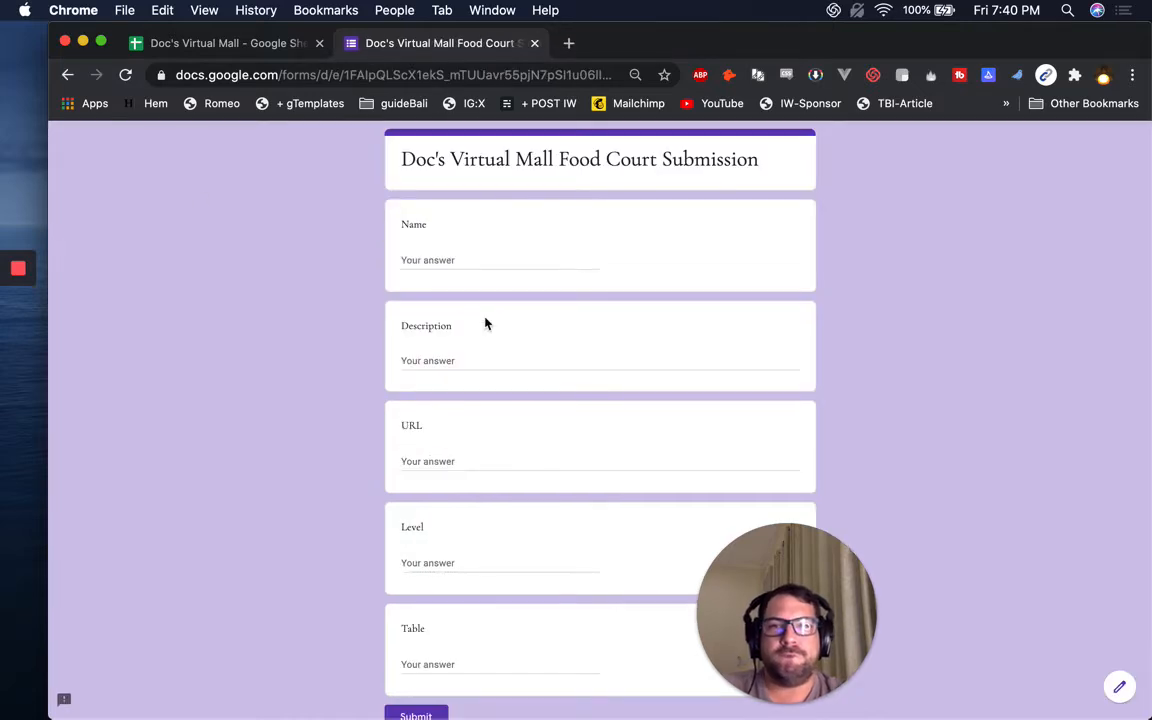
Reopen the recently closed Doc's Virtual Mall form editor and close the live Food Court Submission form.
left_click(256, 10)
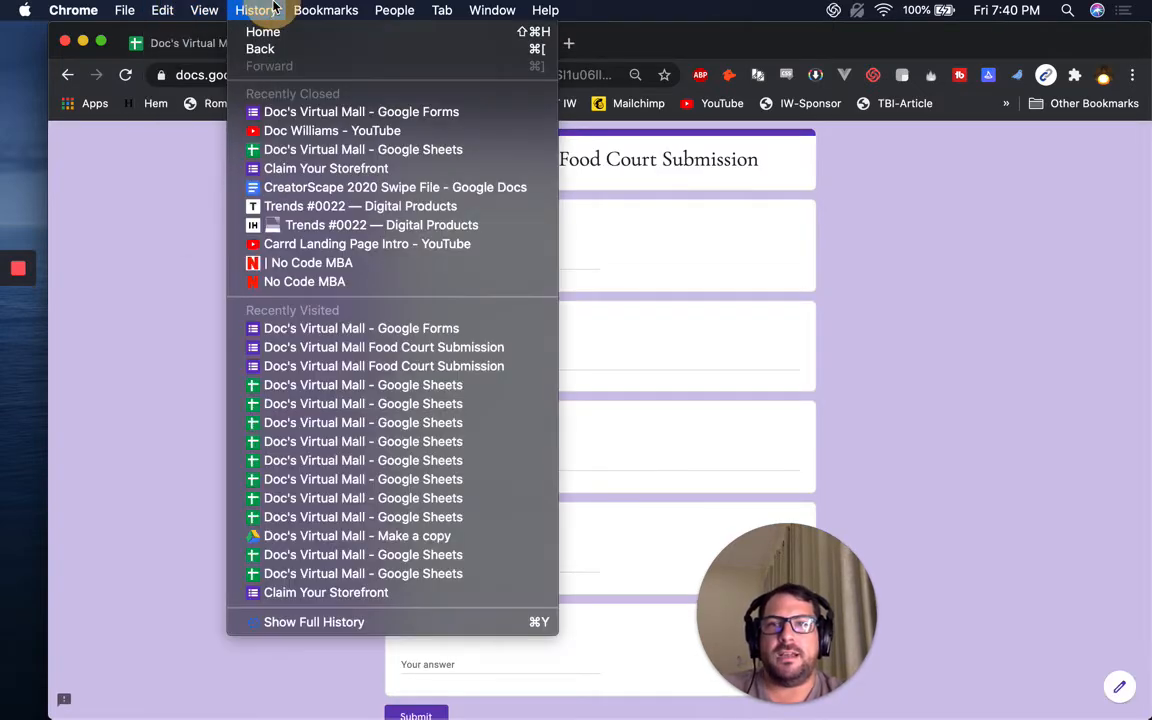
left_click(257, 110)
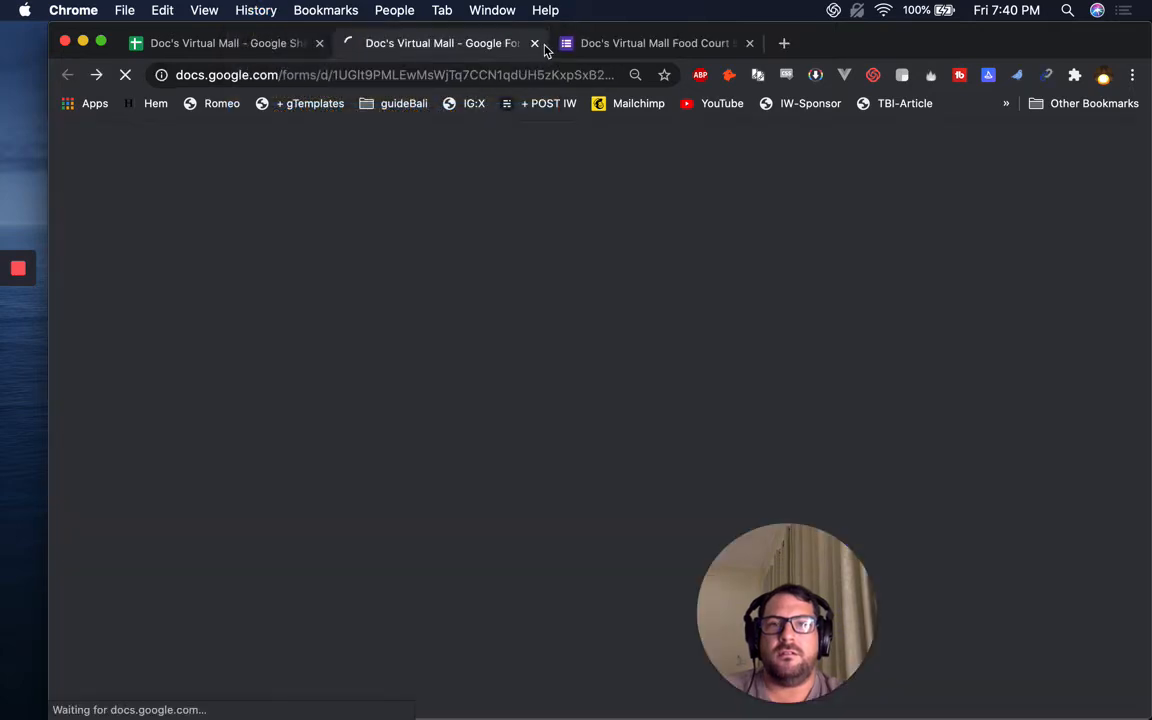
left_click(638, 51)
key("super+w")
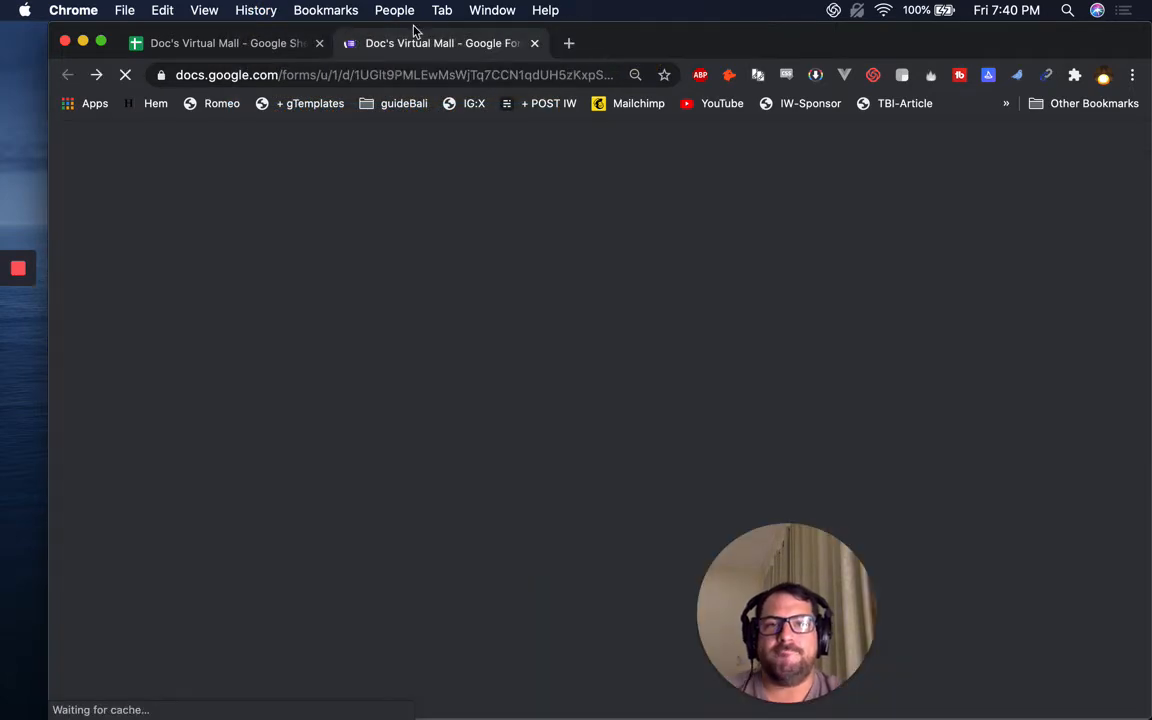
In the Doc's Virtual Mall spreadsheet, enter "Description goes here" in the large merged cell below the "Name of the Meetup" link.
left_click(240, 44)
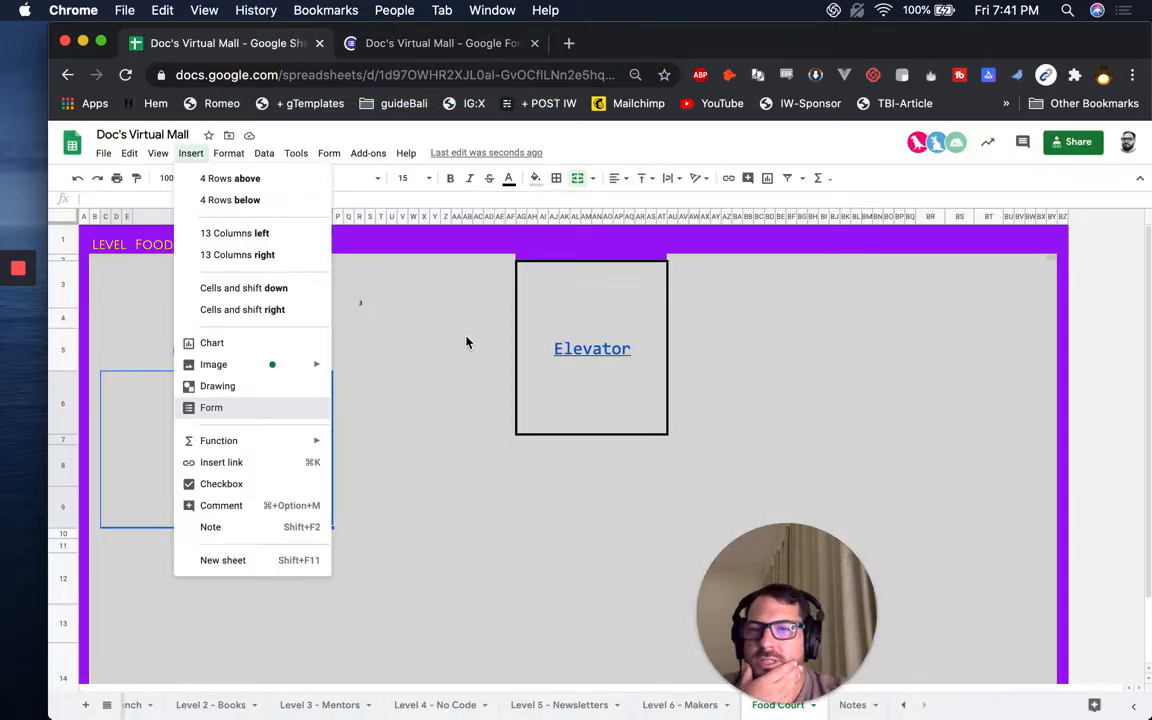
left_click(121, 393)
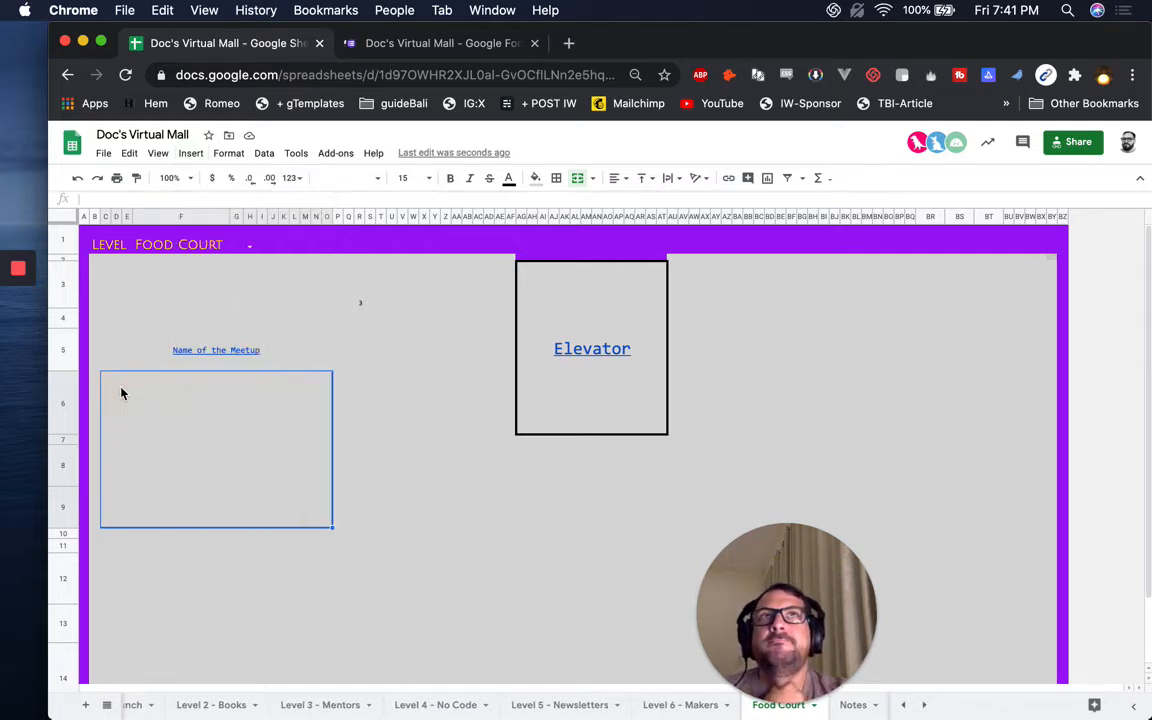
left_click(188, 316)
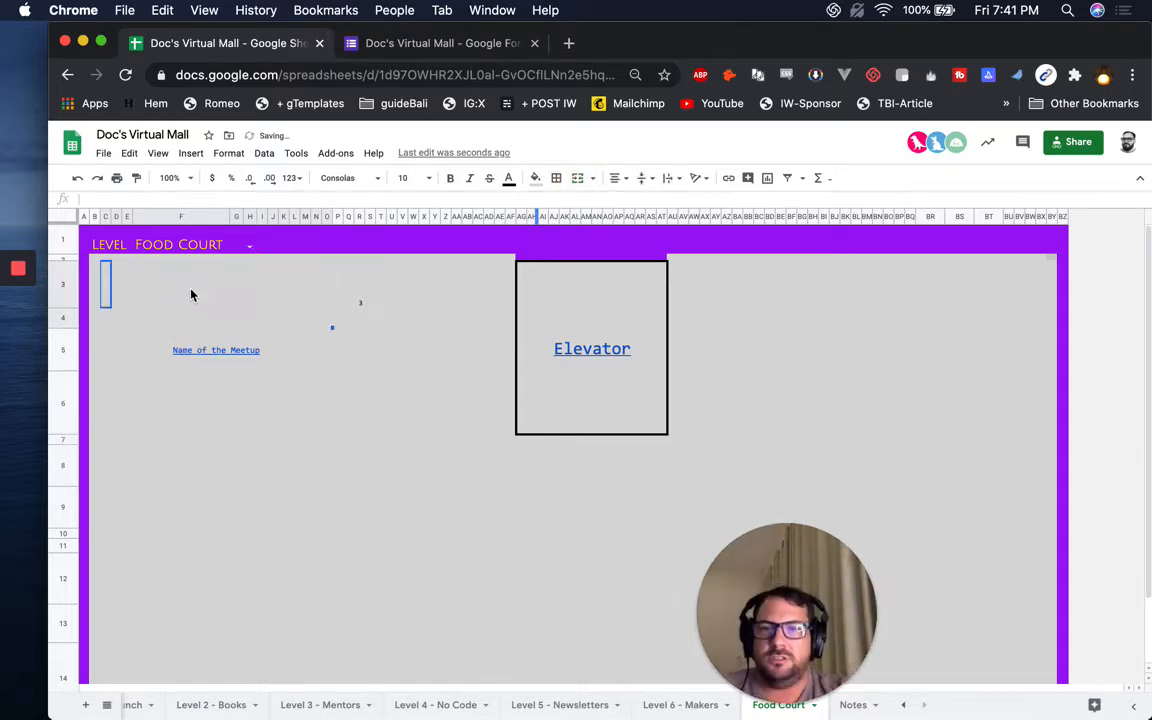
left_click(222, 370)
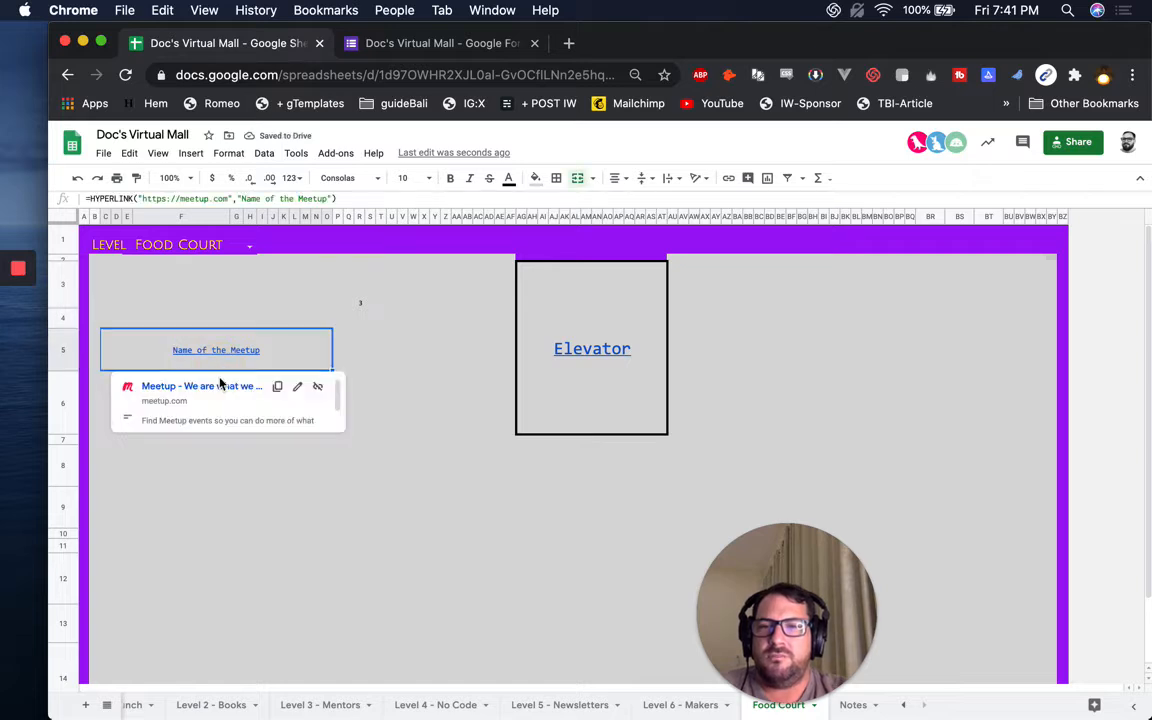
left_click(139, 409)
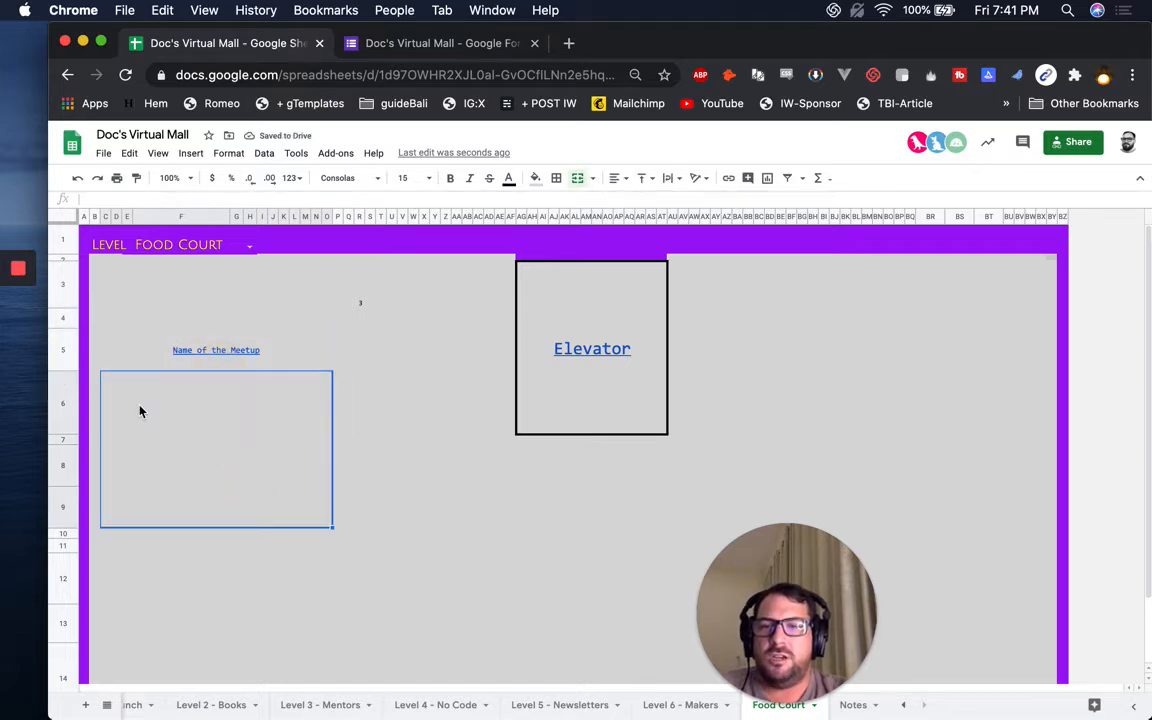
type("Description goes here")
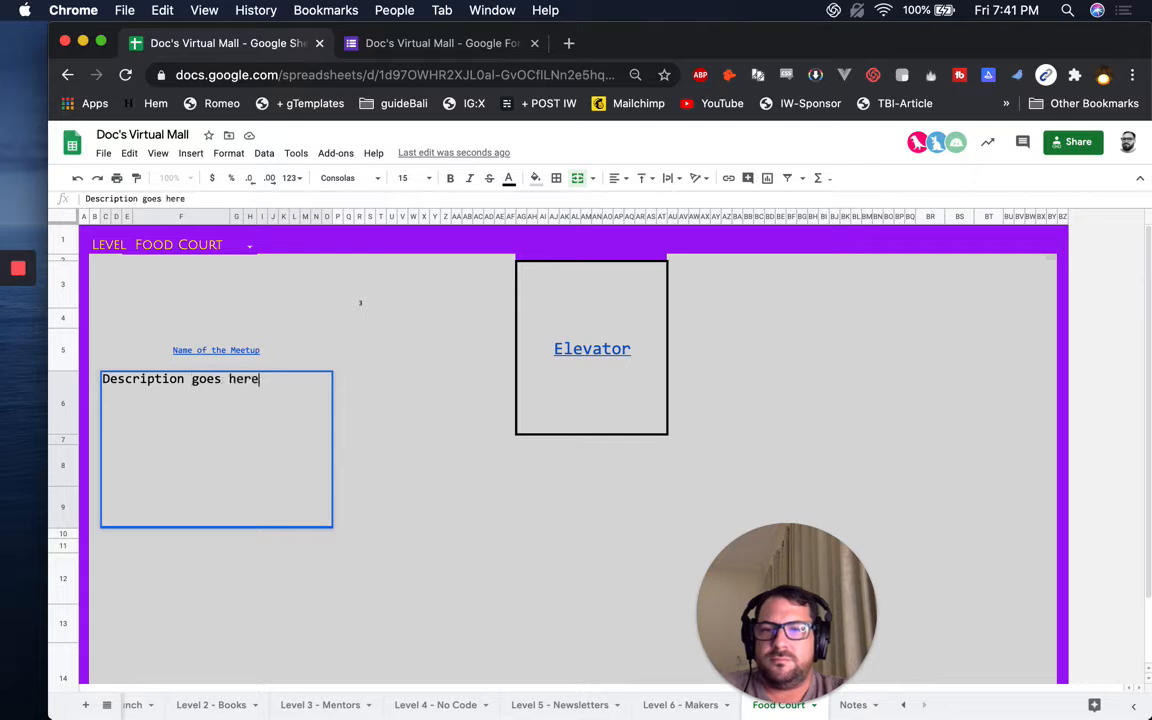
key("super+Return")
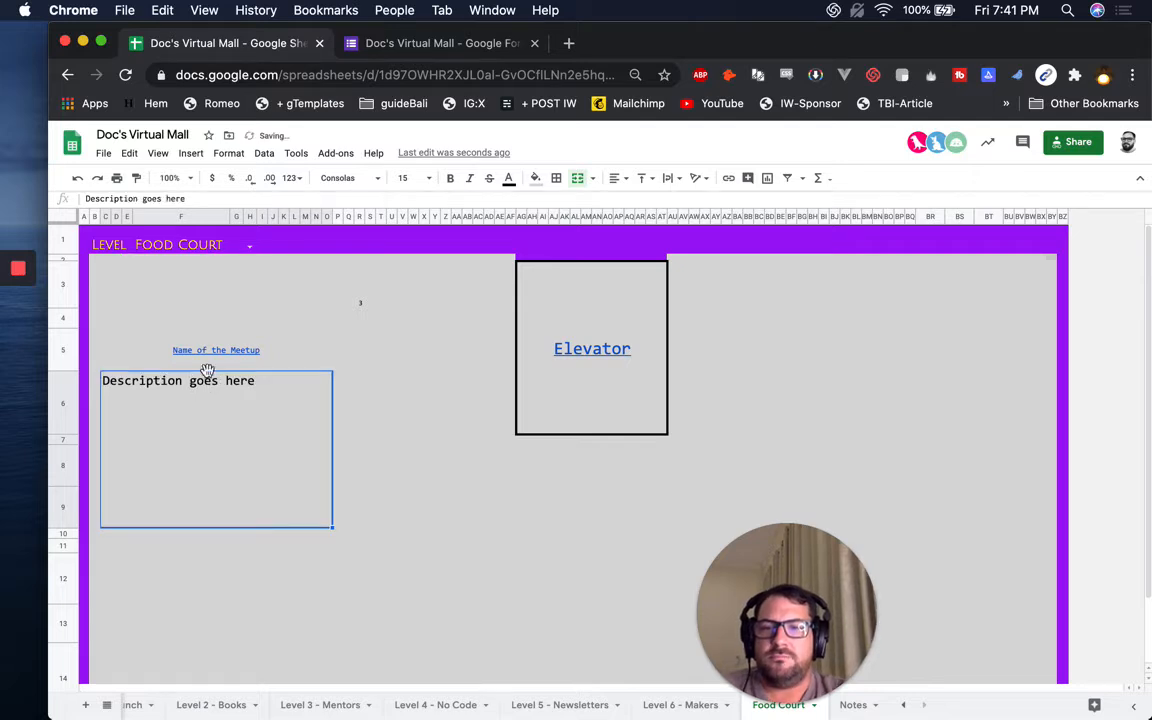
left_click(249, 319)
mouse_move(237, 349)
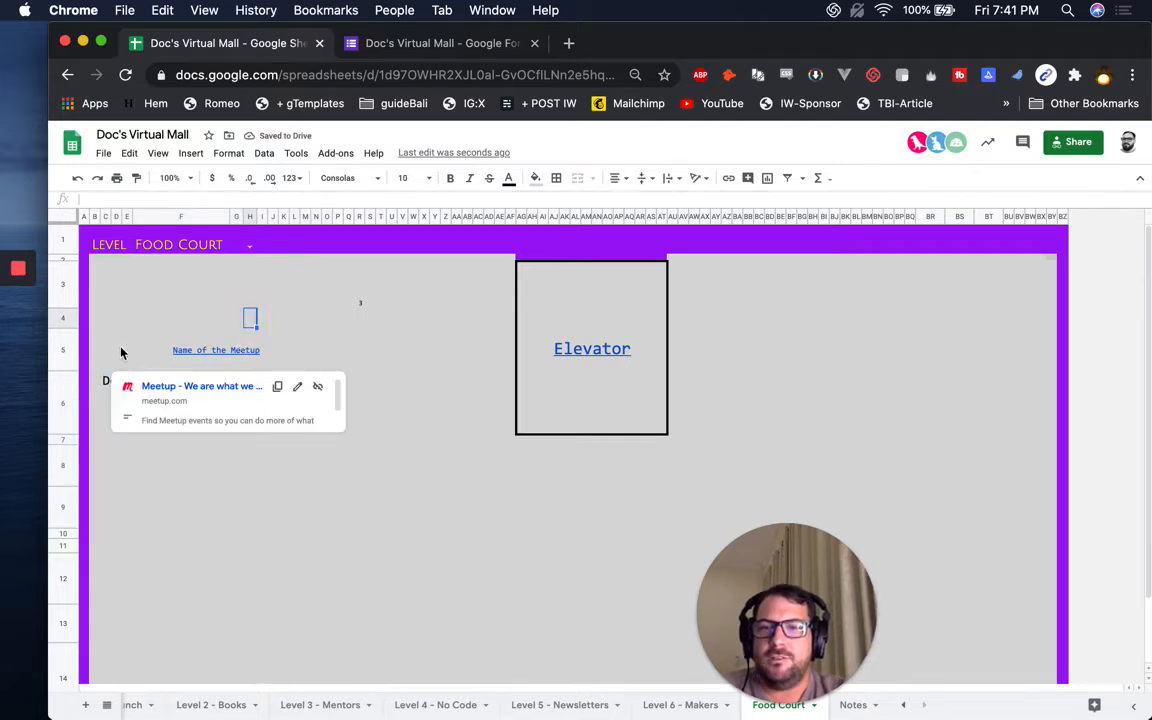
left_click(116, 355)
left_click(95, 346)
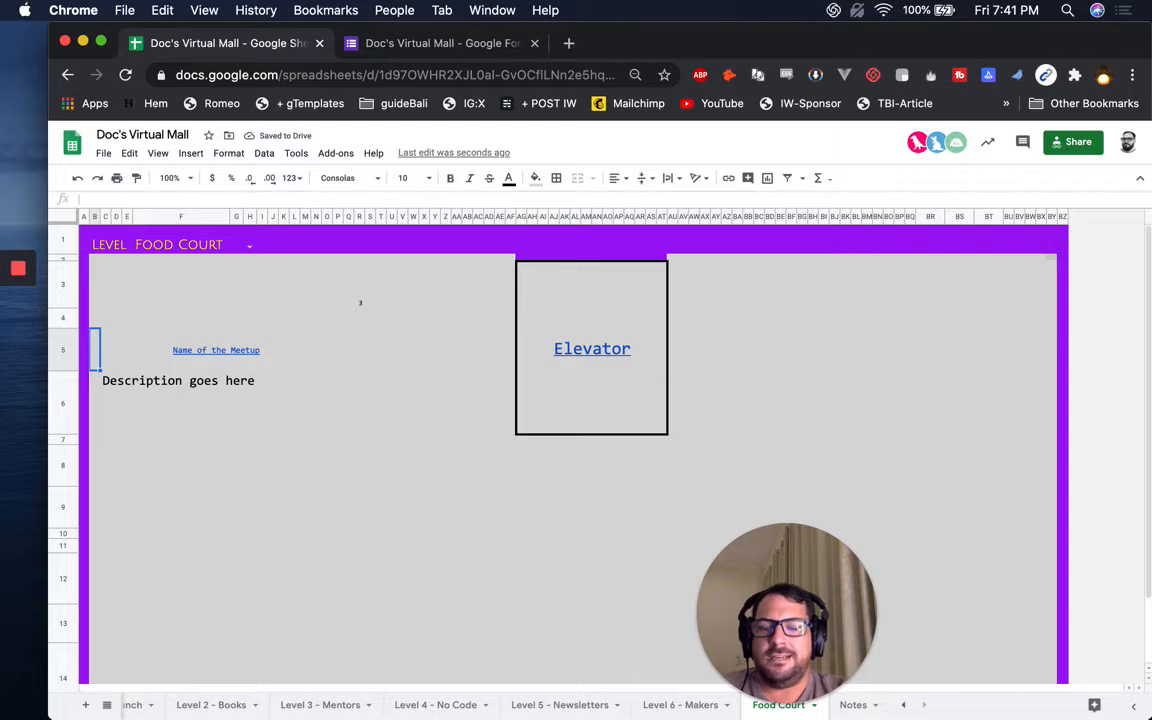
left_click(198, 388)
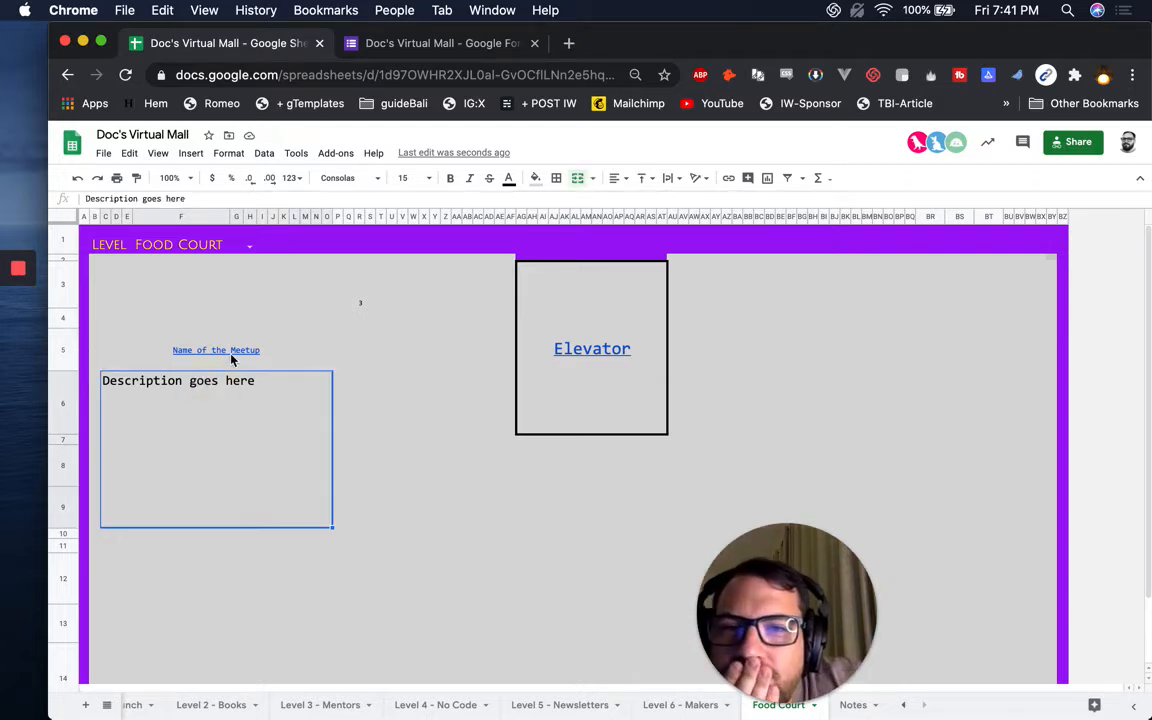
scroll(288, 360, "down", 1)
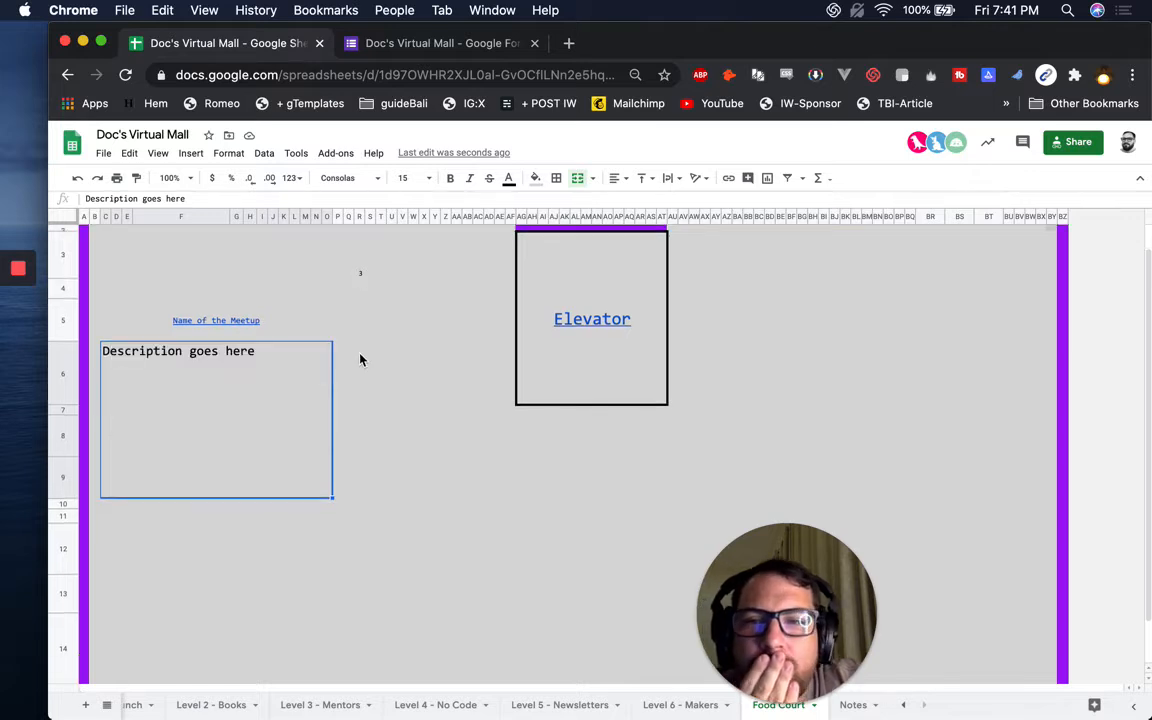
left_click(375, 296)
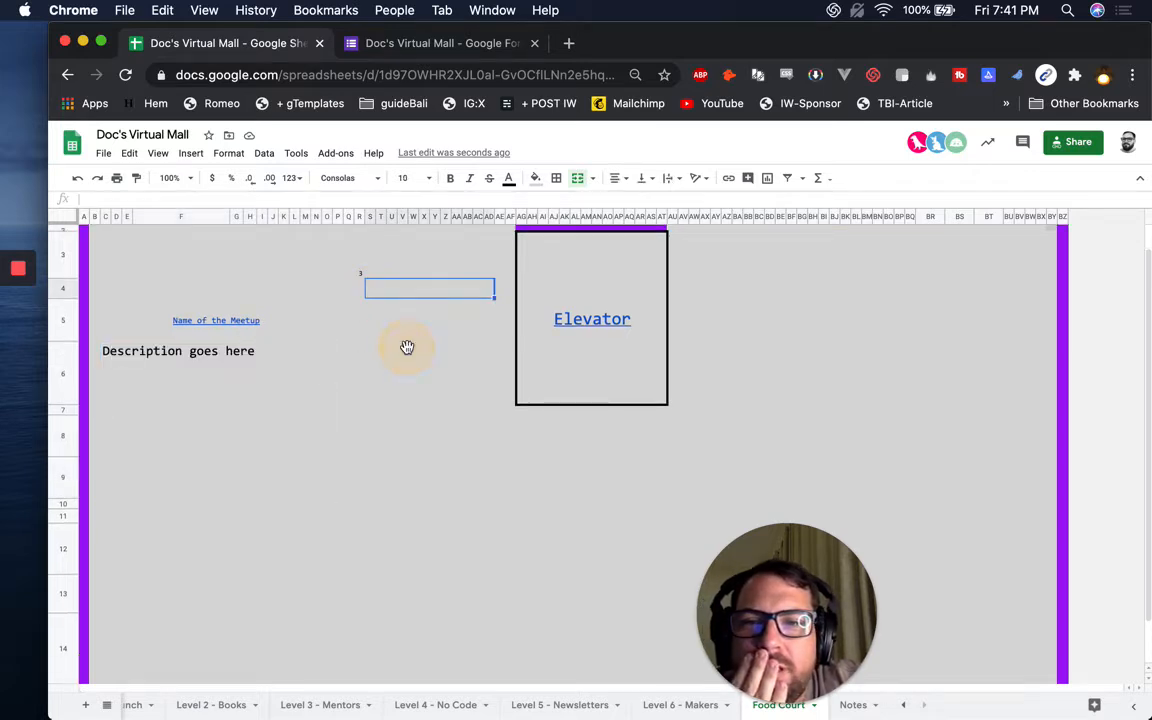
left_click(407, 347)
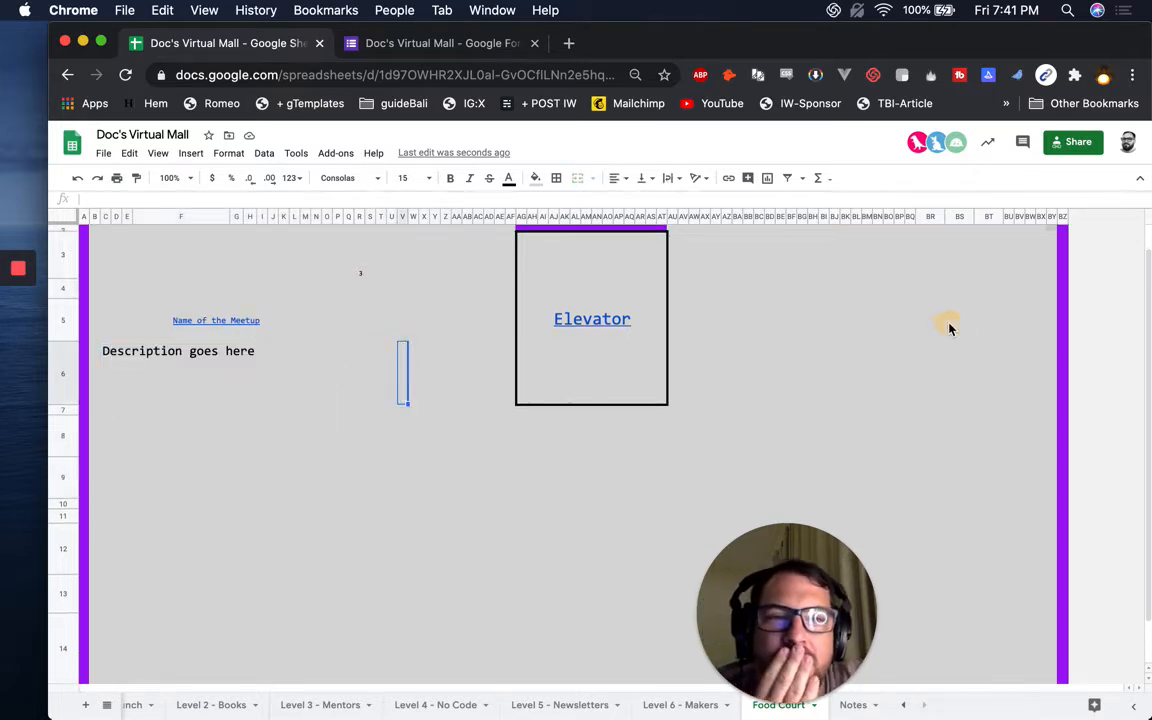
Unmerge all the cells in the AV3:BX9 area beside the Elevator box on the Food Court sheet.
left_click(874, 300)
left_click(876, 282)
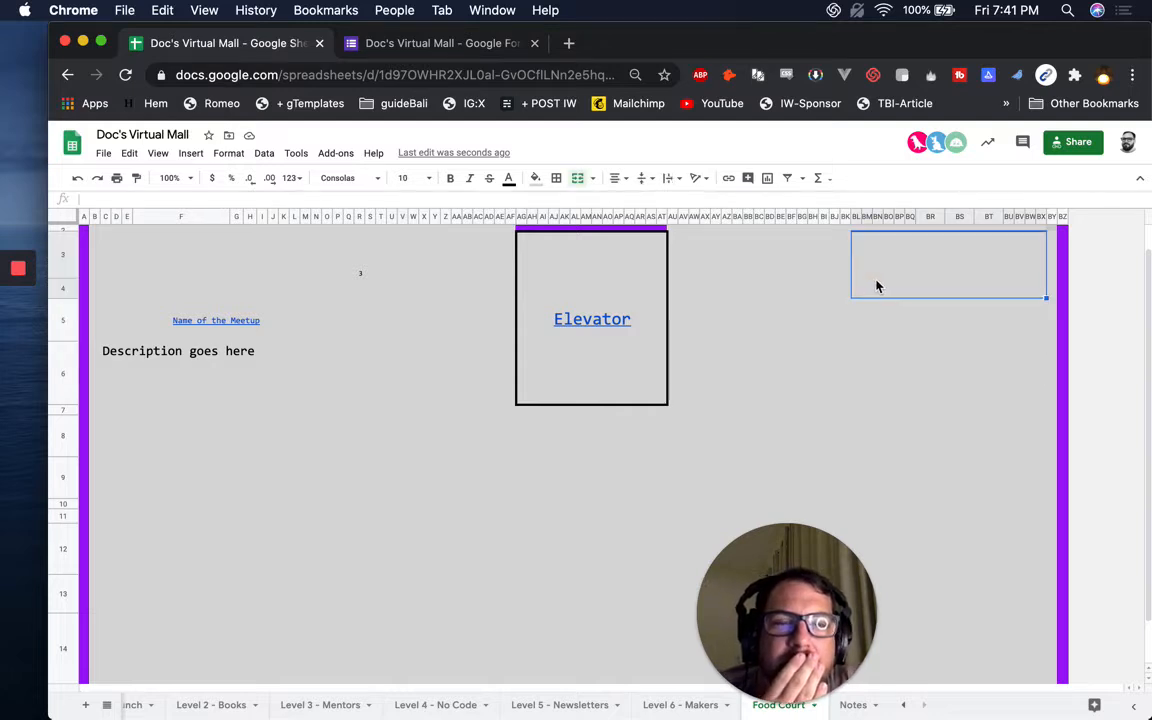
left_click(924, 373, "shift")
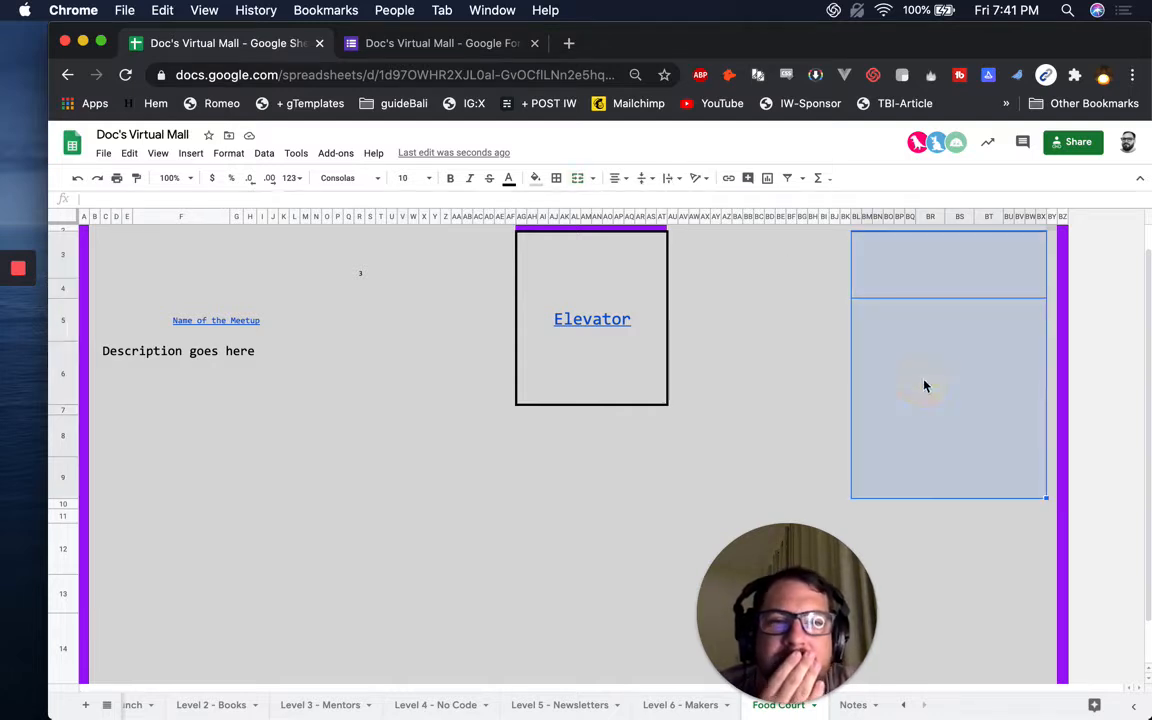
scroll(761, 267, "up", 1)
left_click_drag(685, 276, 876, 398)
left_click_drag(788, 581, 209, 583)
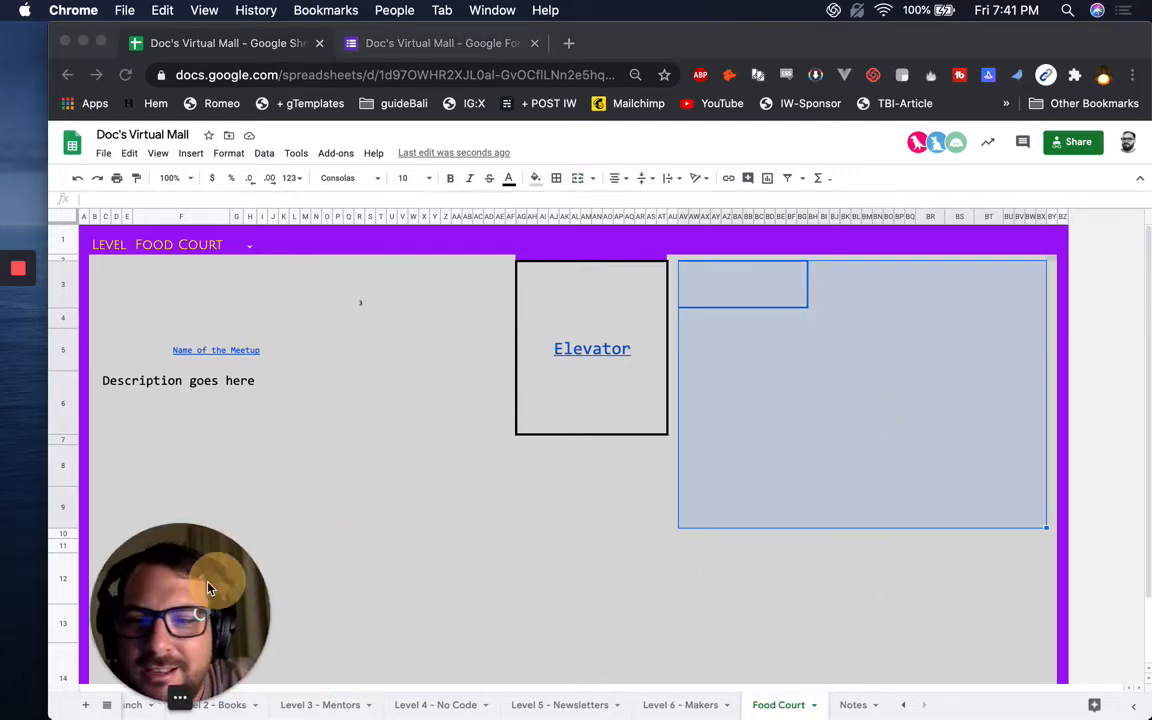
left_click(721, 301)
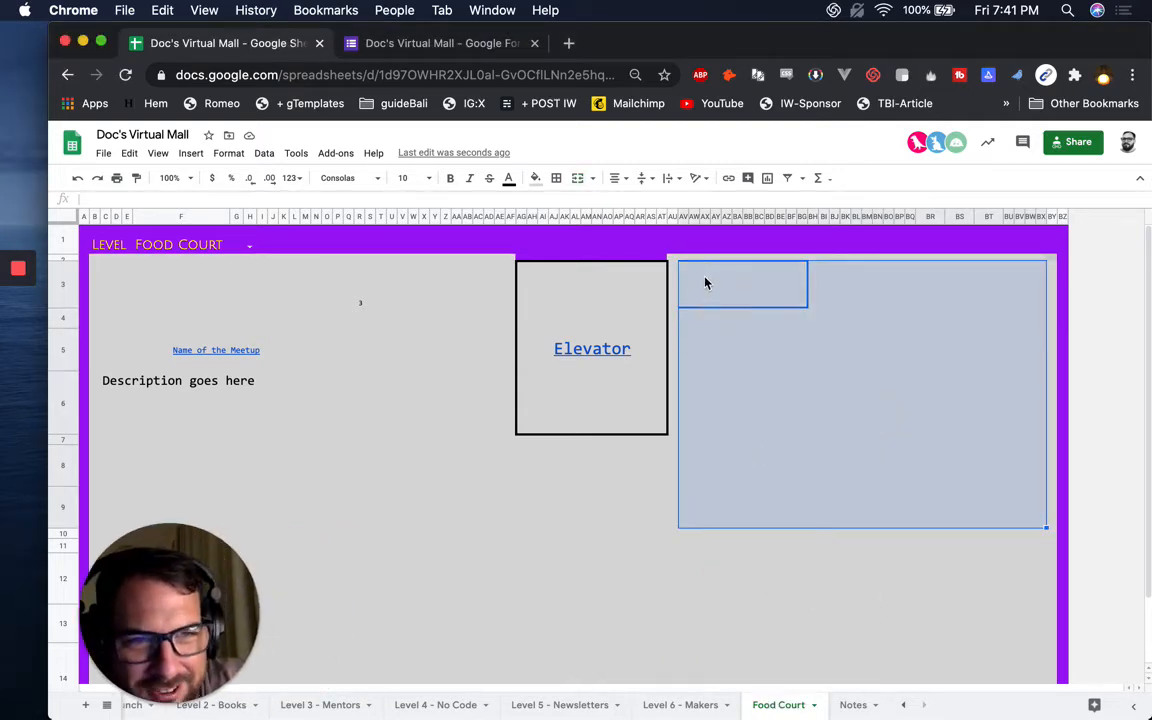
left_click(995, 420)
mouse_move(998, 432)
left_mouse_down()
mouse_move(1015, 627)
mouse_move(1036, 594)
mouse_move(1044, 380)
left_mouse_up()
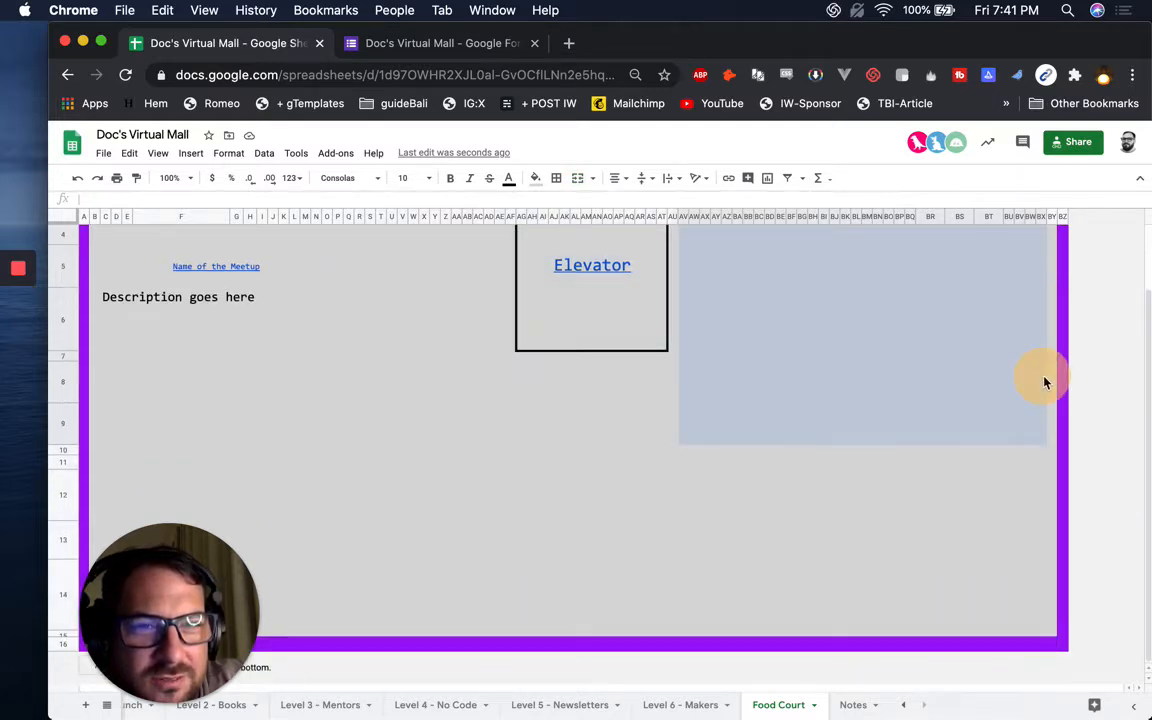
left_click(596, 180)
left_click(620, 268)
Try to unmerge the cells across the full width of rows 8 to 14.
left_click_drag(566, 517, 963, 628)
scroll(800, 500, "down", 1)
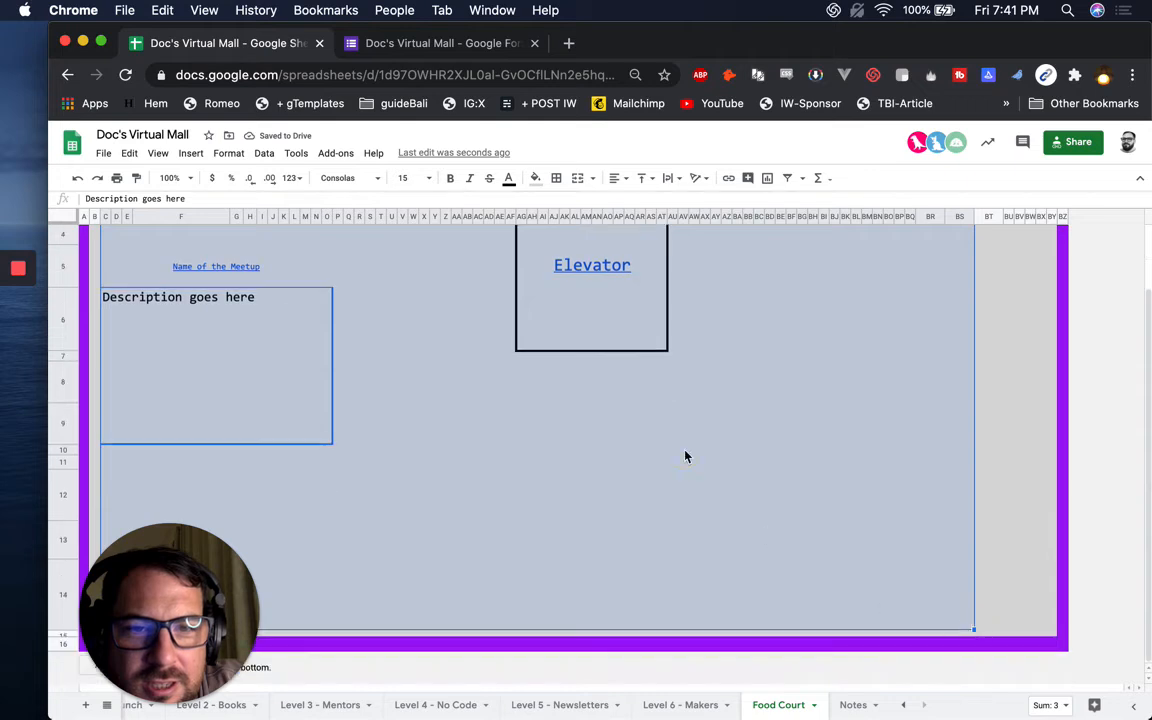
left_click(588, 392)
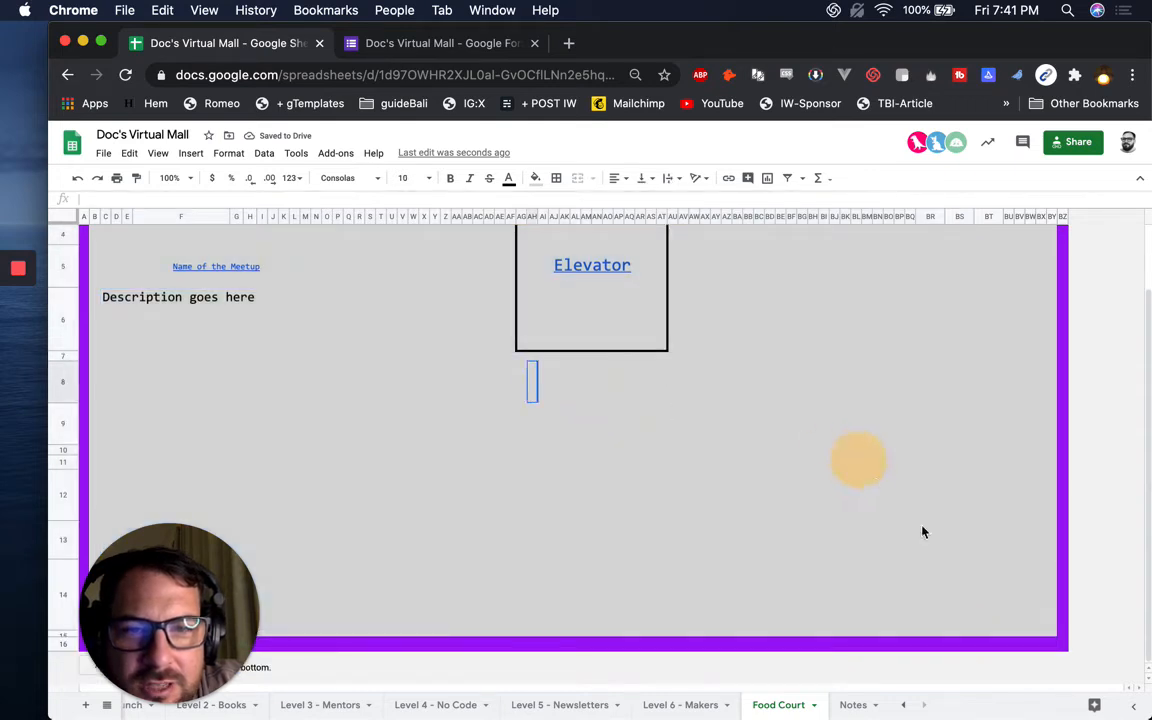
left_click_drag(1000, 576, 1031, 609)
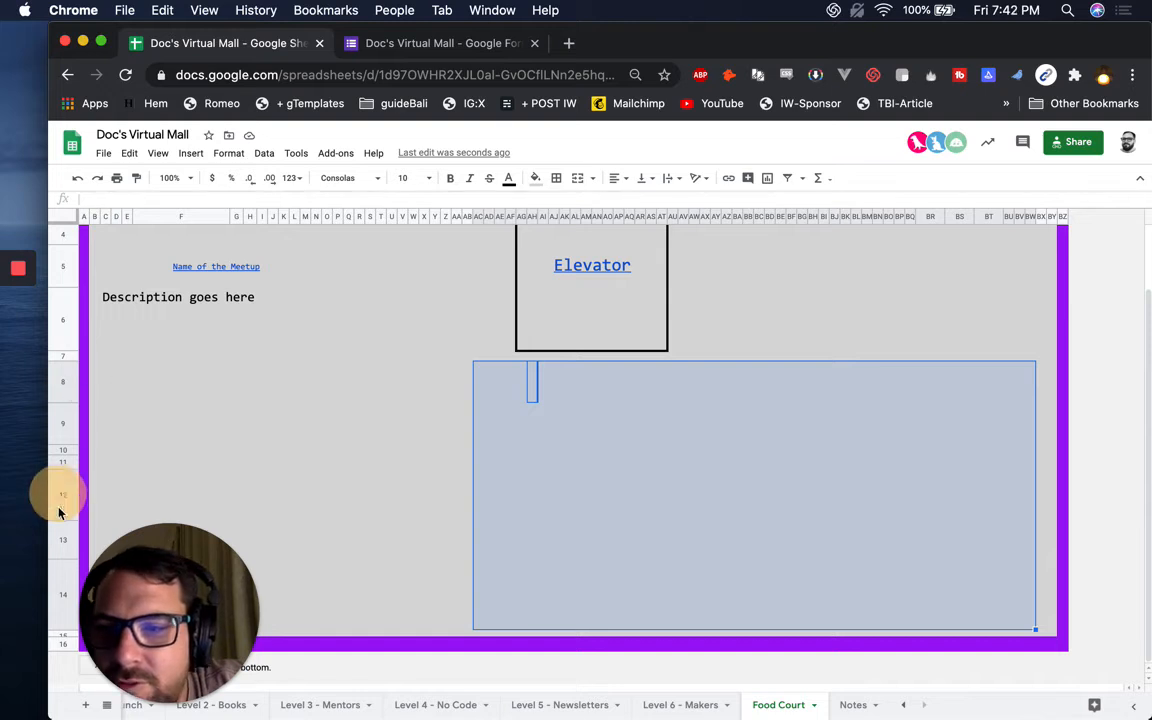
left_click(70, 596, "shift")
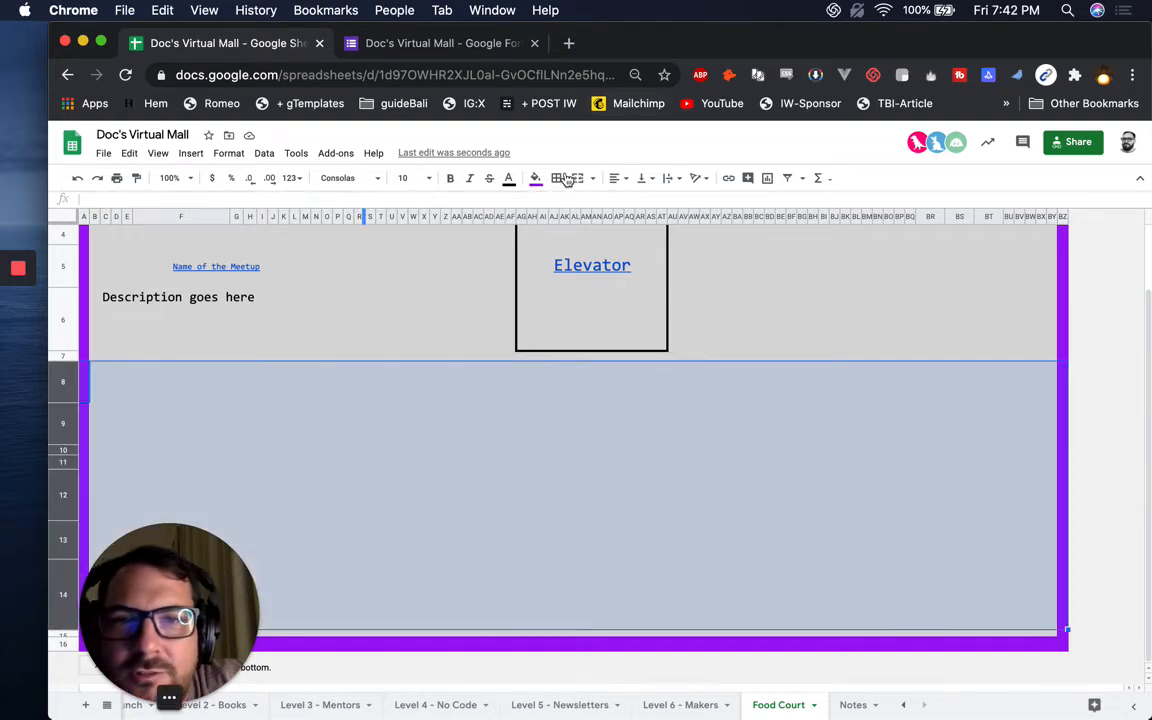
left_click(595, 178)
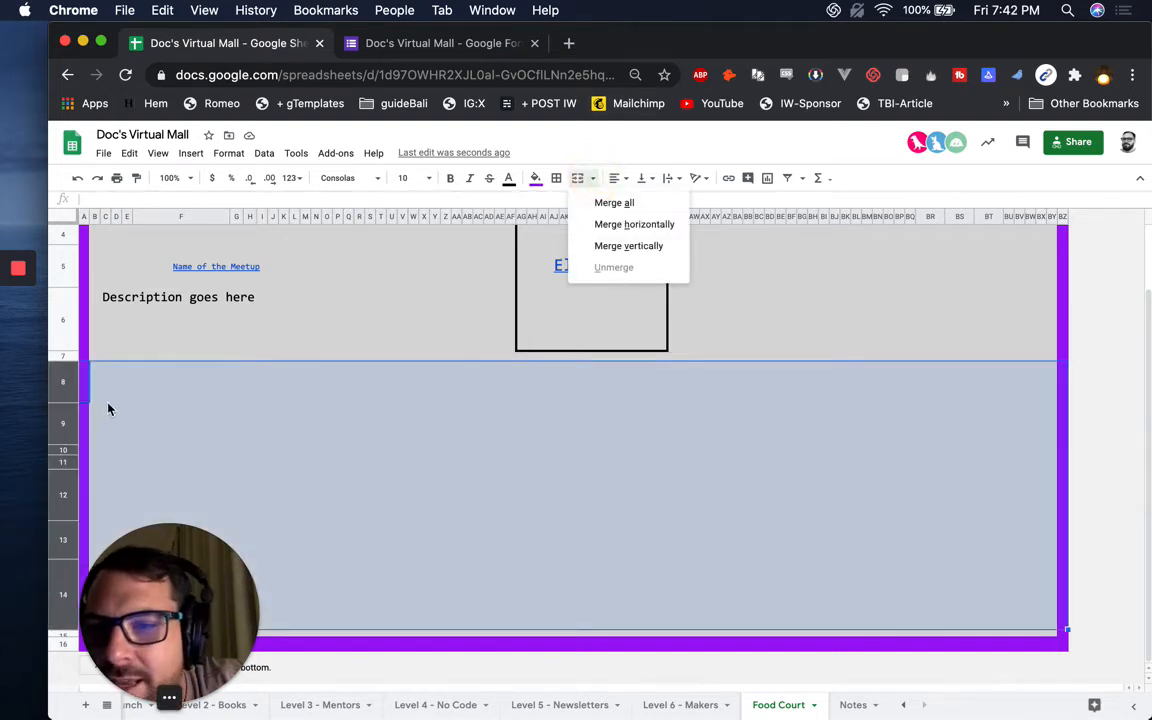
left_click(99, 376)
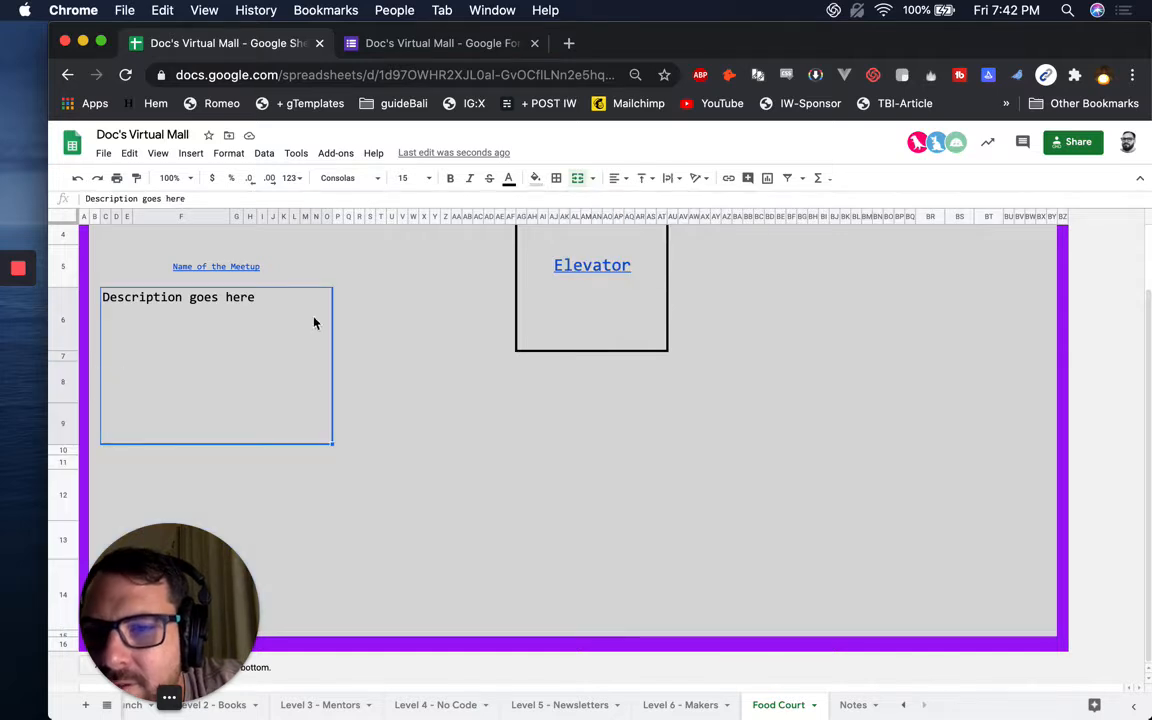
Try to unmerge the lower floor area as the range Q8:BY14, and then as Q12:BN14.
left_click_drag(349, 381, 1056, 600)
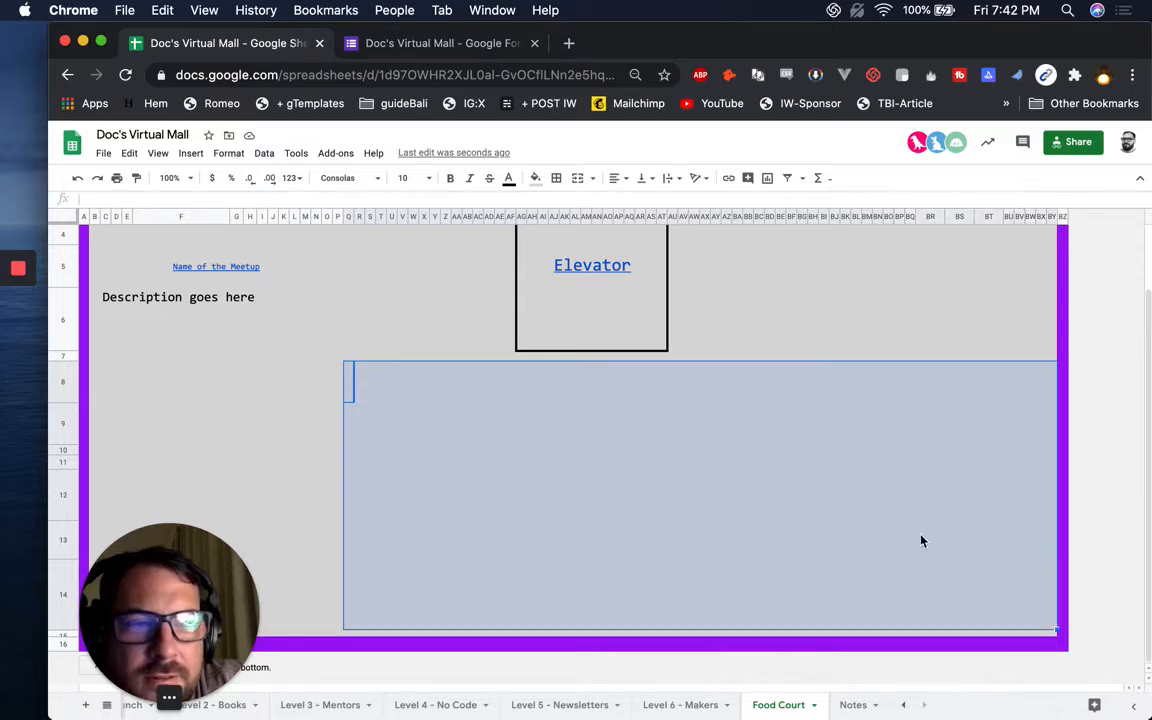
left_click(592, 178)
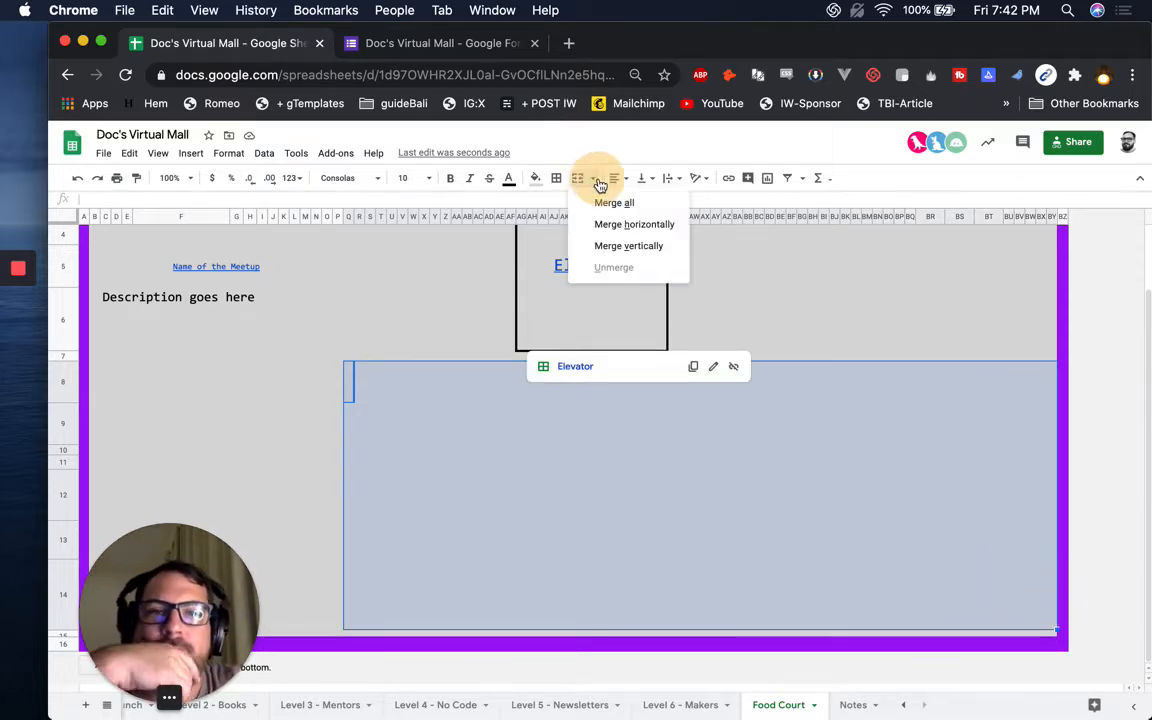
left_click(406, 408)
left_click(411, 488)
left_click(445, 530)
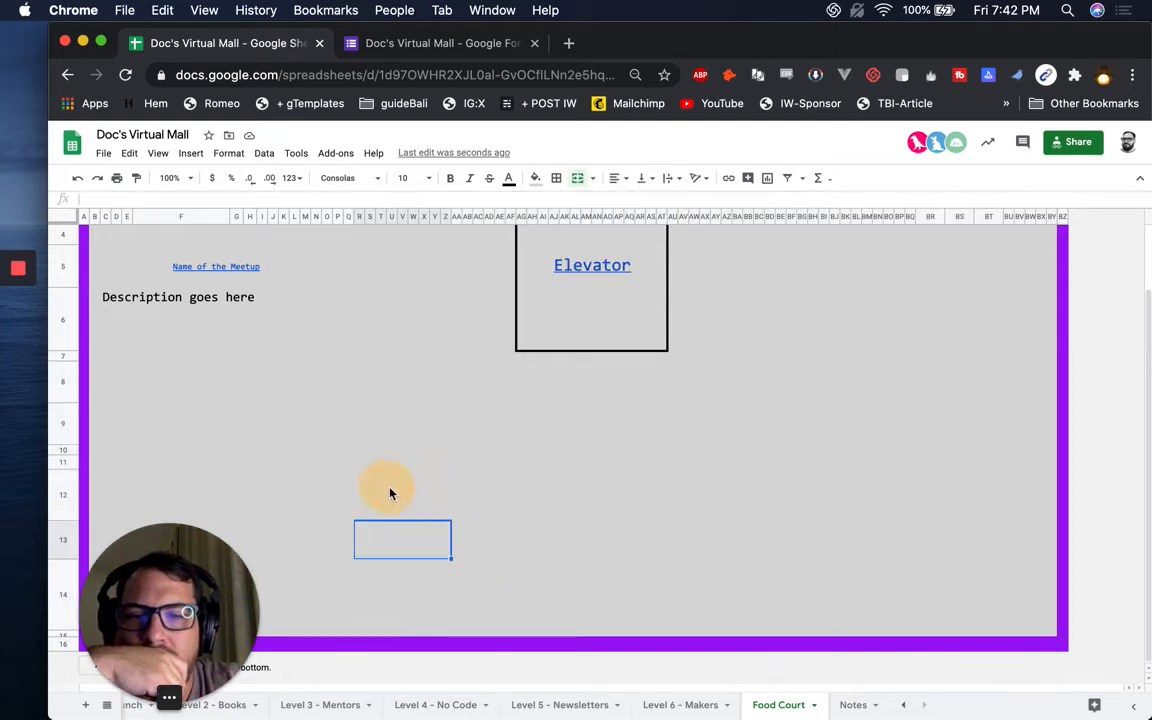
left_click(390, 492)
key("Left")
left_click(877, 607, "shift")
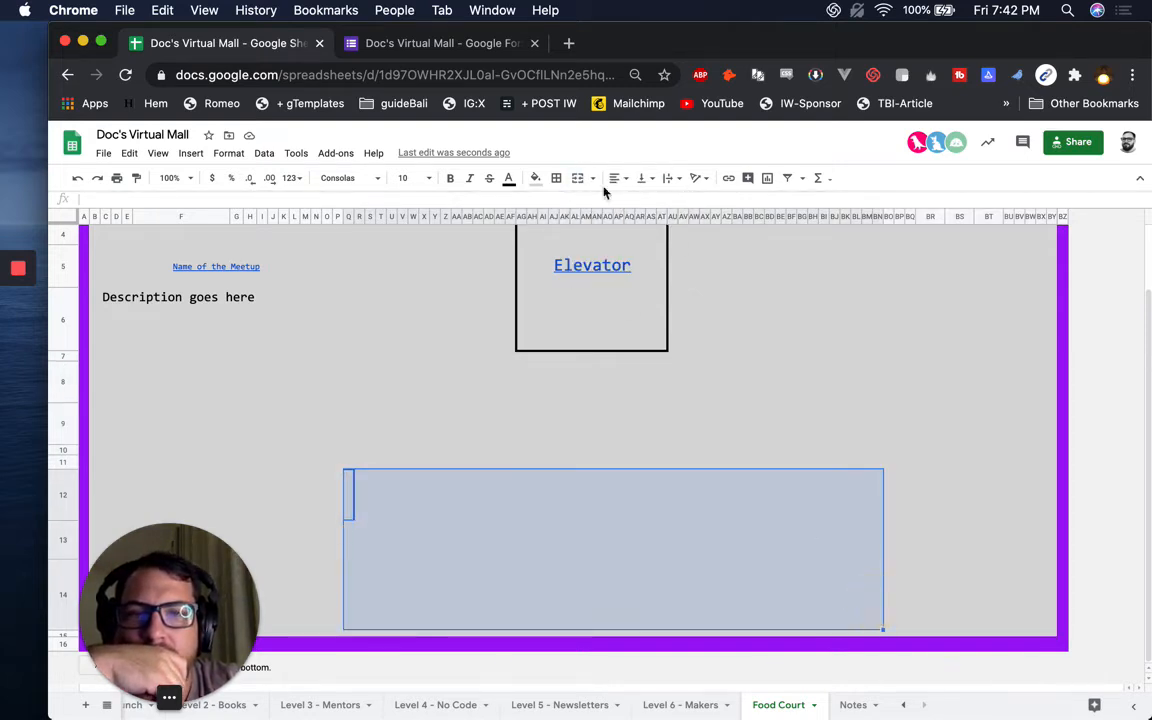
left_click(592, 179)
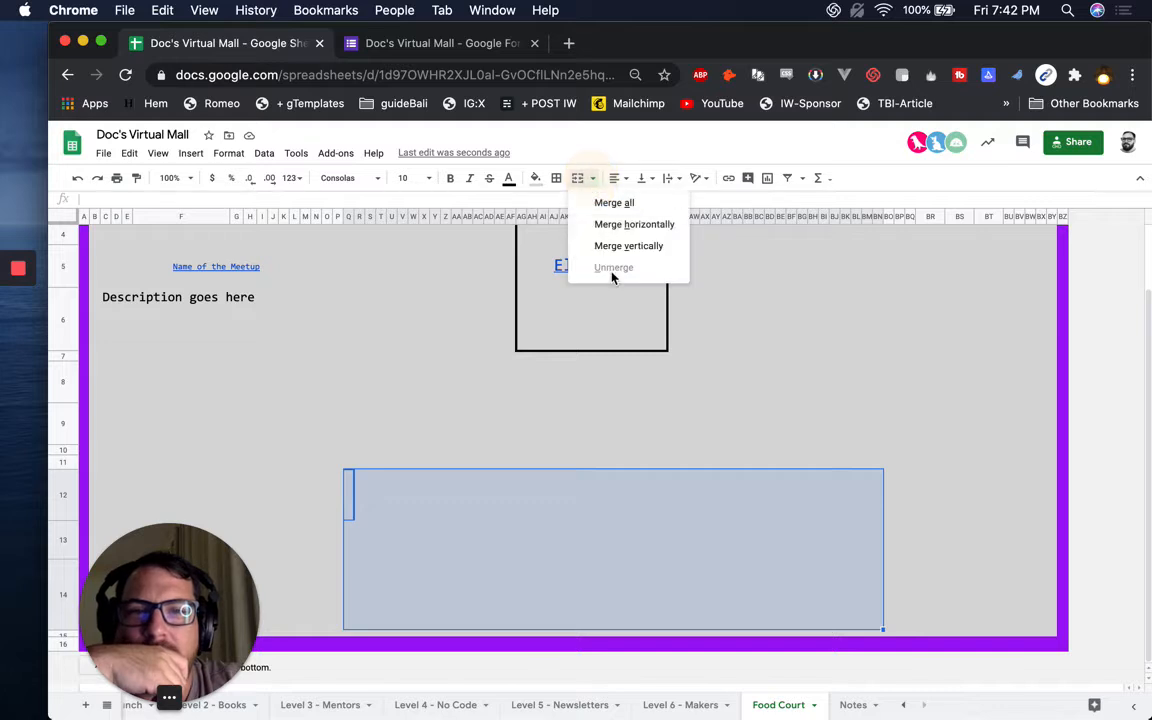
left_click(468, 518)
Unmerge the merged cell spanning columns R to Z in row 12.
left_click(419, 494)
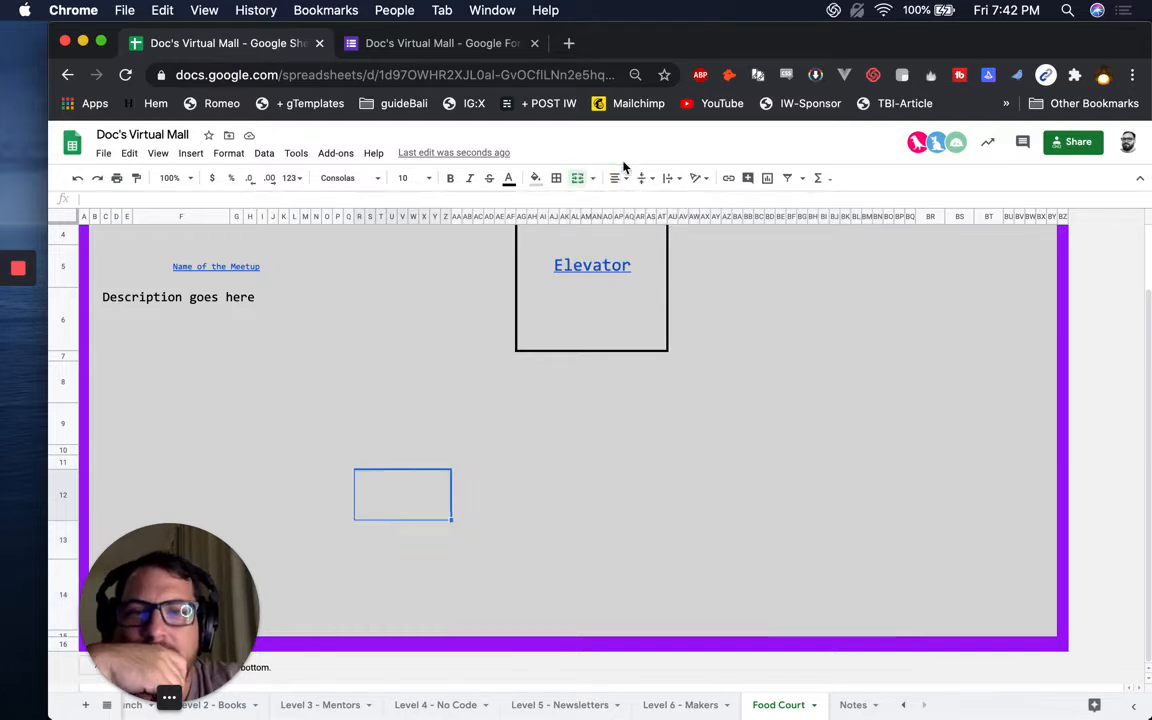
left_click(592, 178)
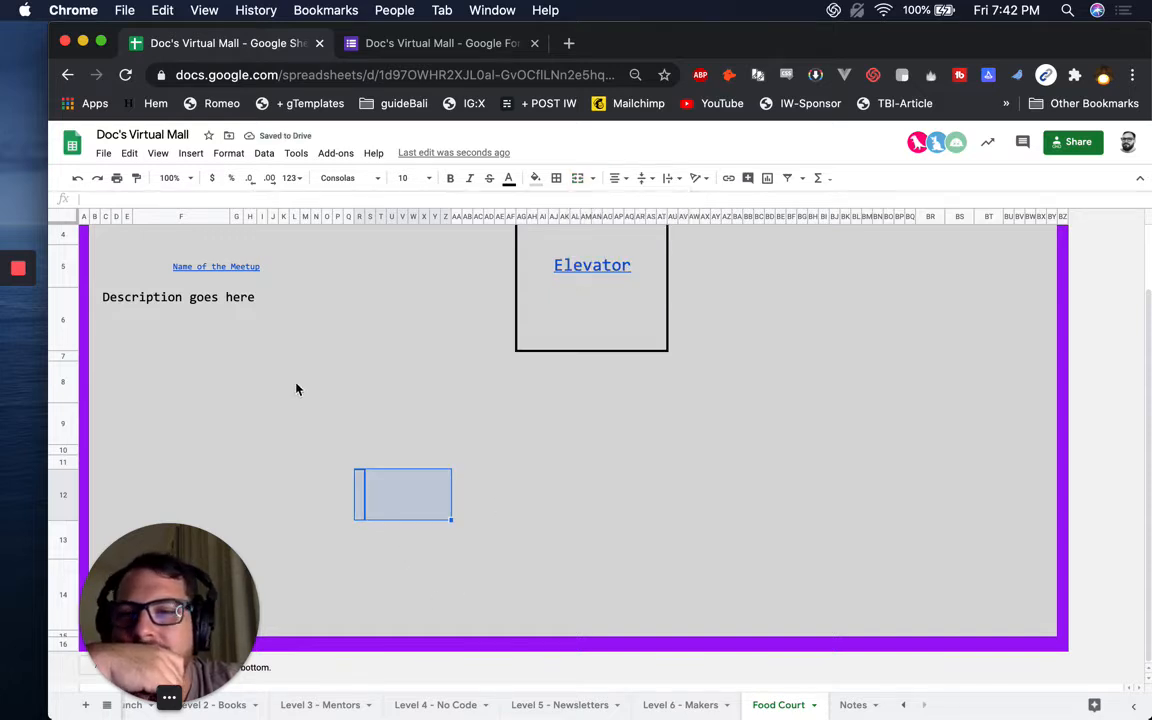
Apply all borders to every cell of the floor area from column C to BY, down to row 14.
left_click_drag(595, 404, 1050, 632)
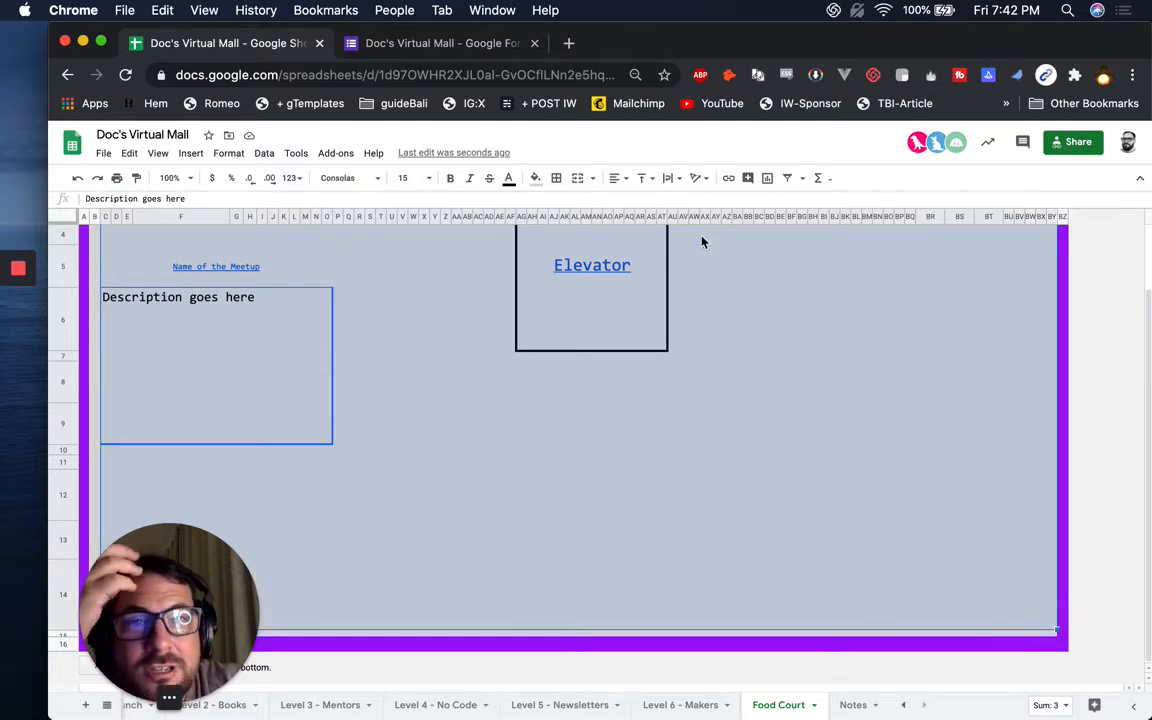
left_click(556, 180)
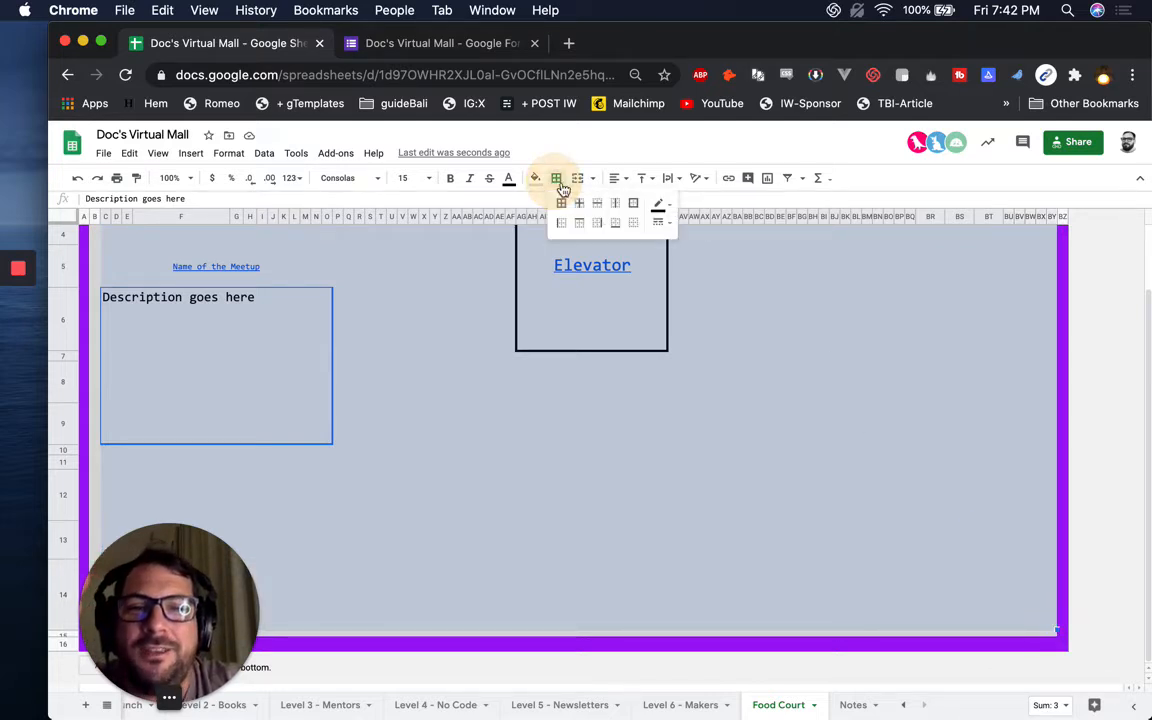
left_click(659, 223)
left_click(705, 259)
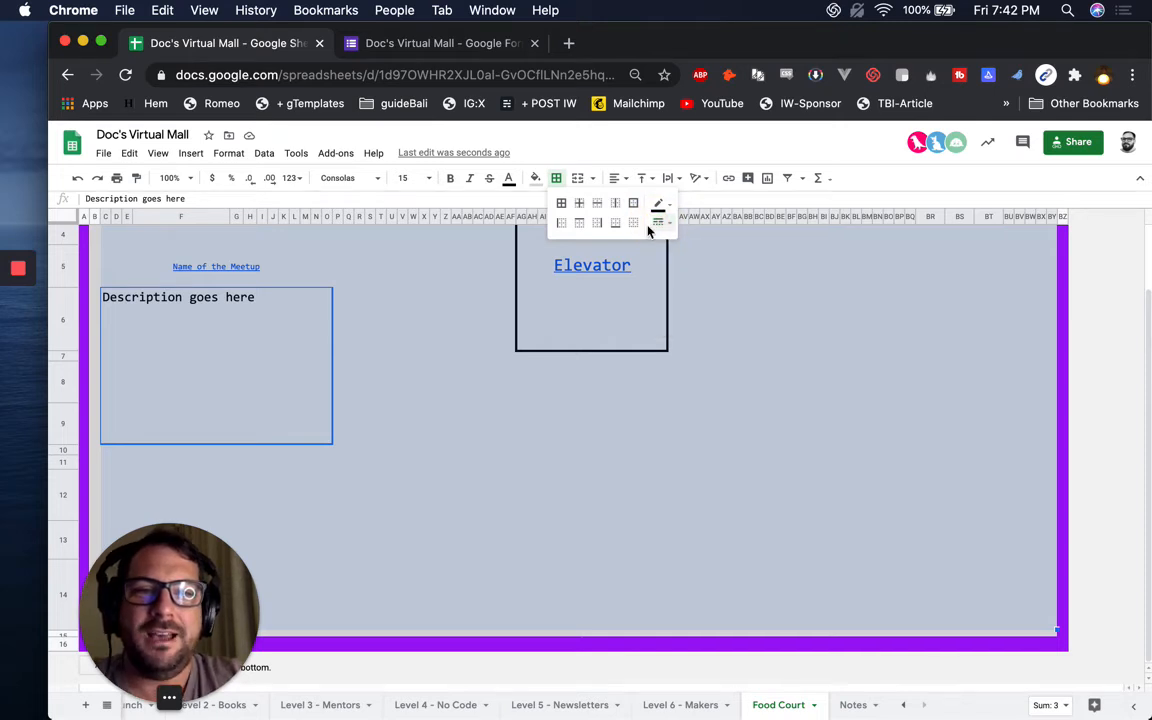
left_click(562, 204)
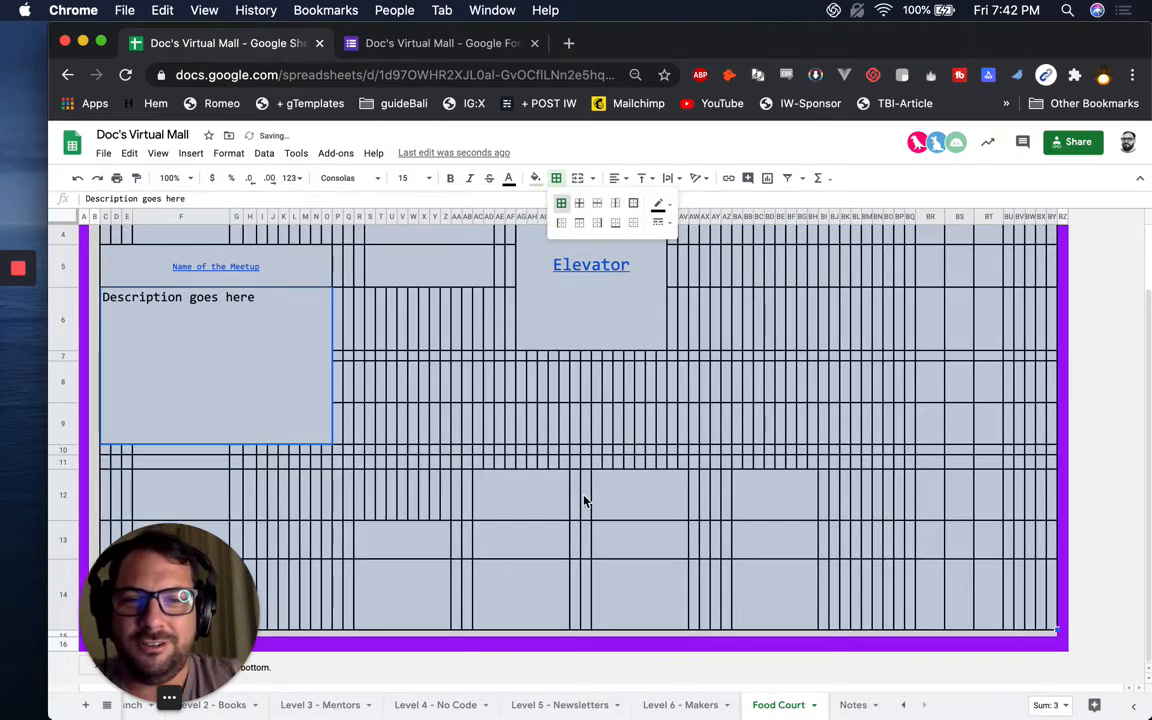
left_click(585, 498)
left_click_drag(250, 598, 1108, 706)
Unmerge the merged cells spanning columns S to AD in rows 3, 4 and 5.
scroll(245, 308, "up", 2)
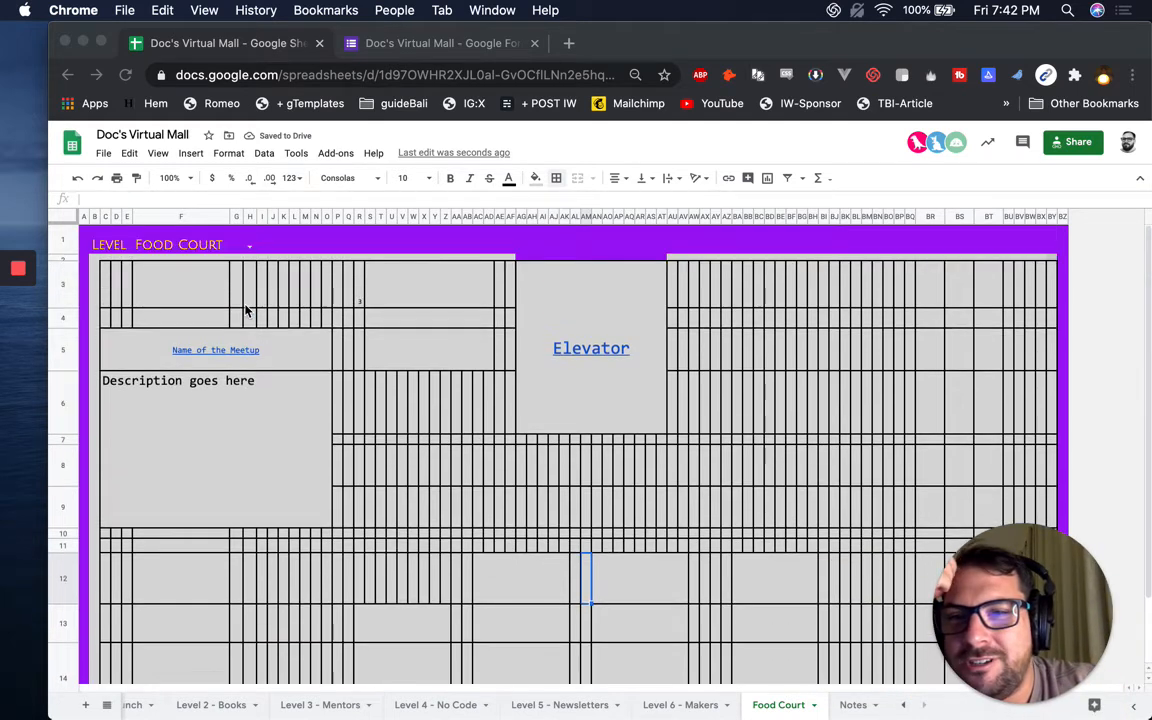
left_click(176, 296)
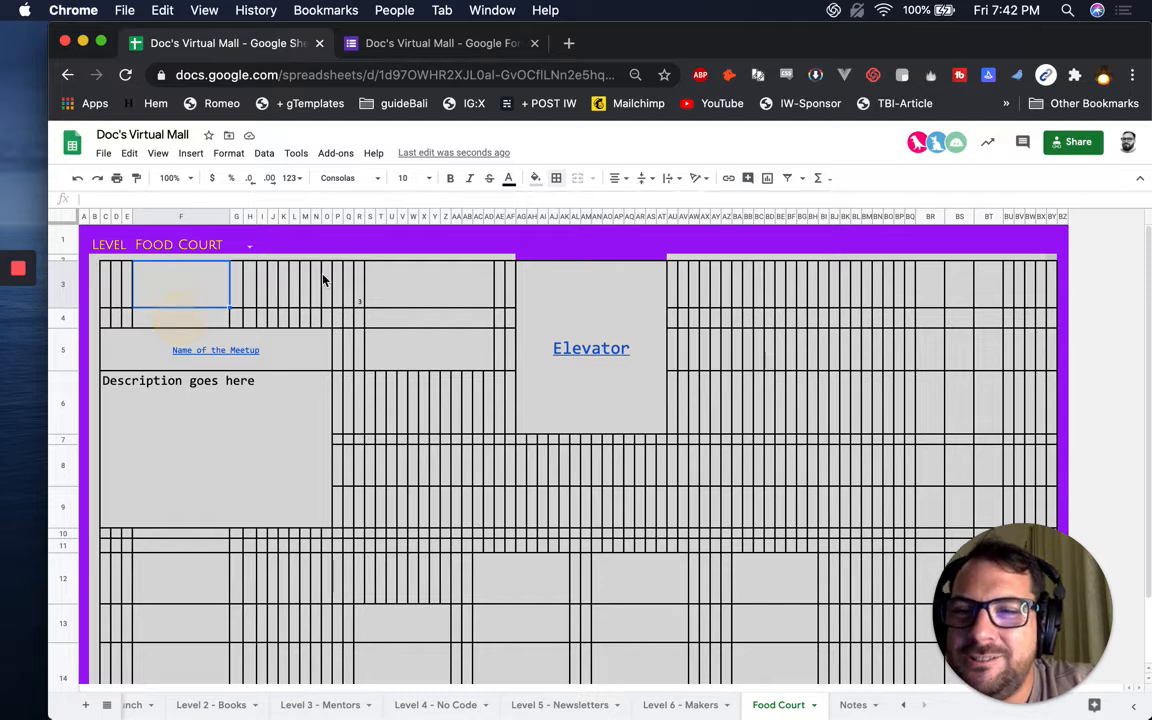
left_click(398, 290, "super")
left_click(401, 347, "super")
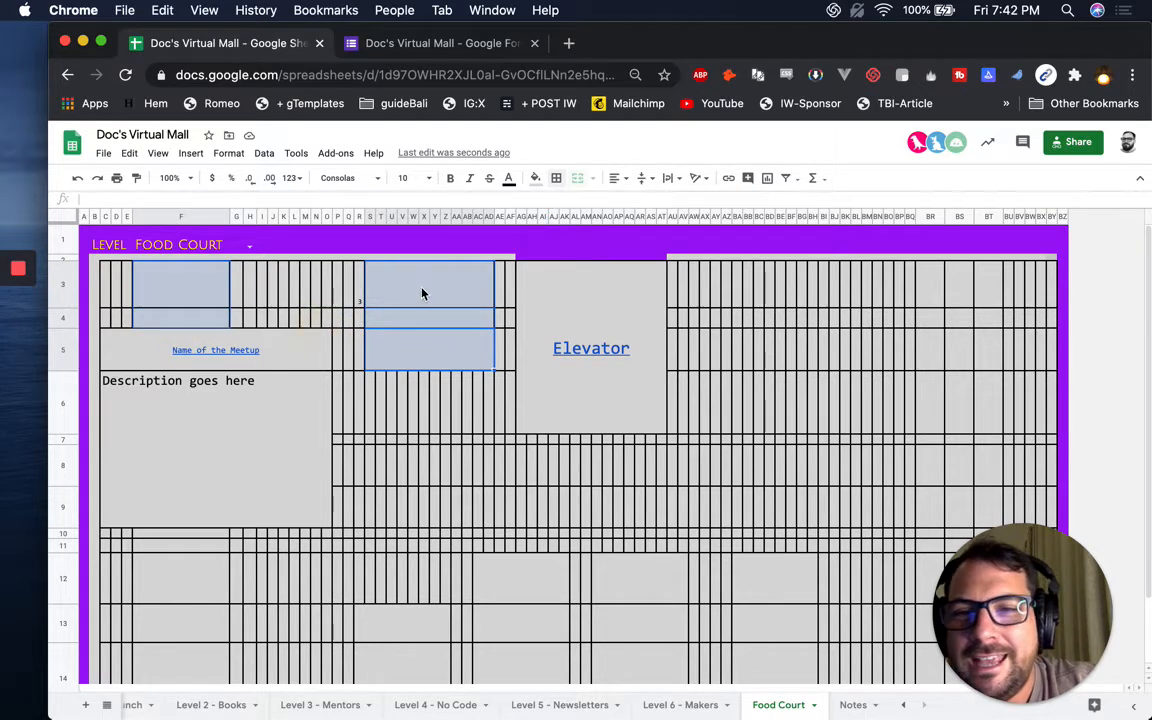
left_click(422, 293)
left_click(591, 178)
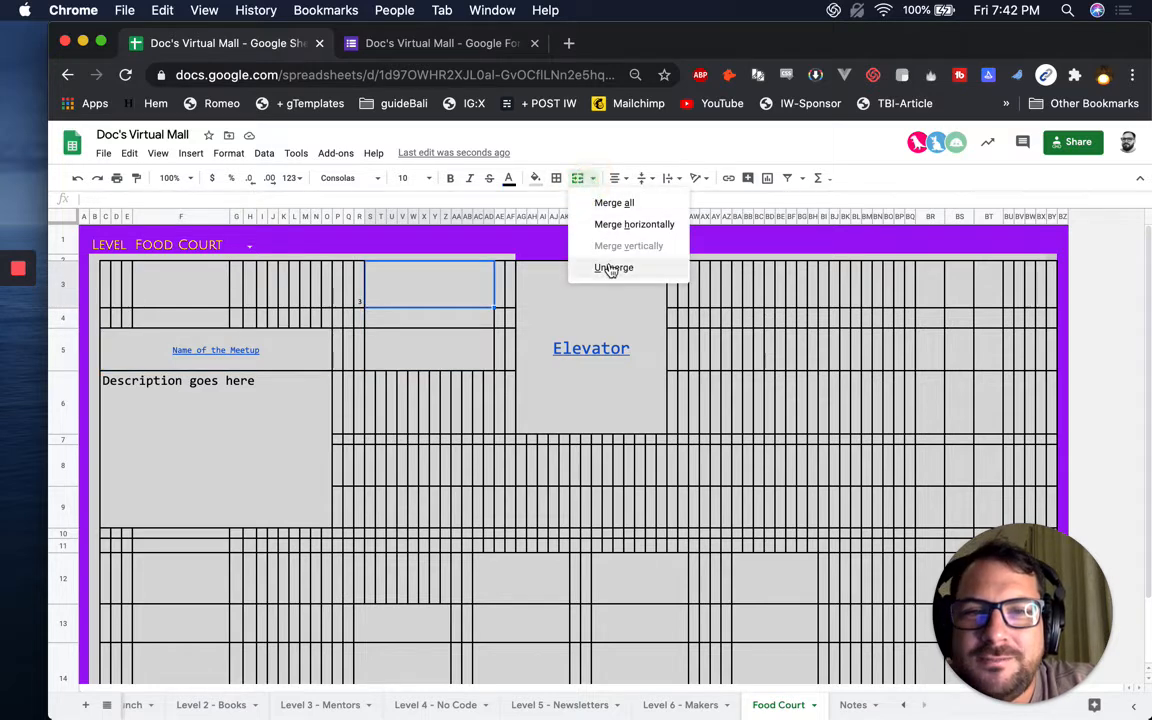
left_click(388, 320)
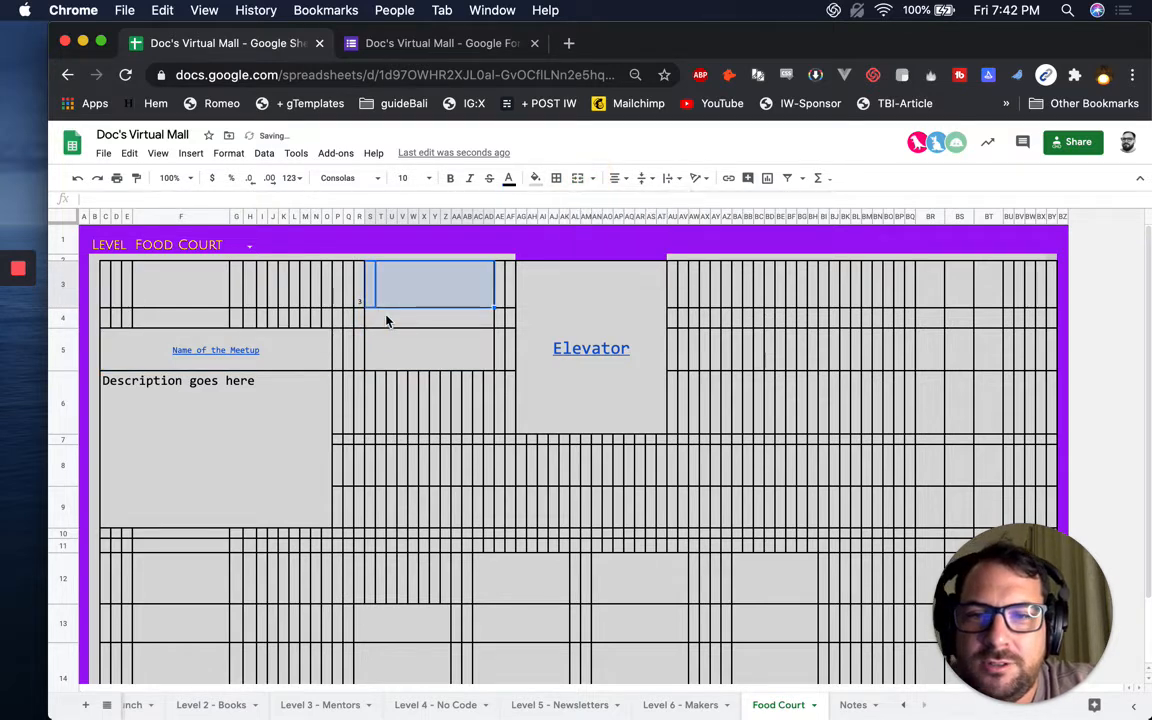
left_click(388, 320)
key("super+y")
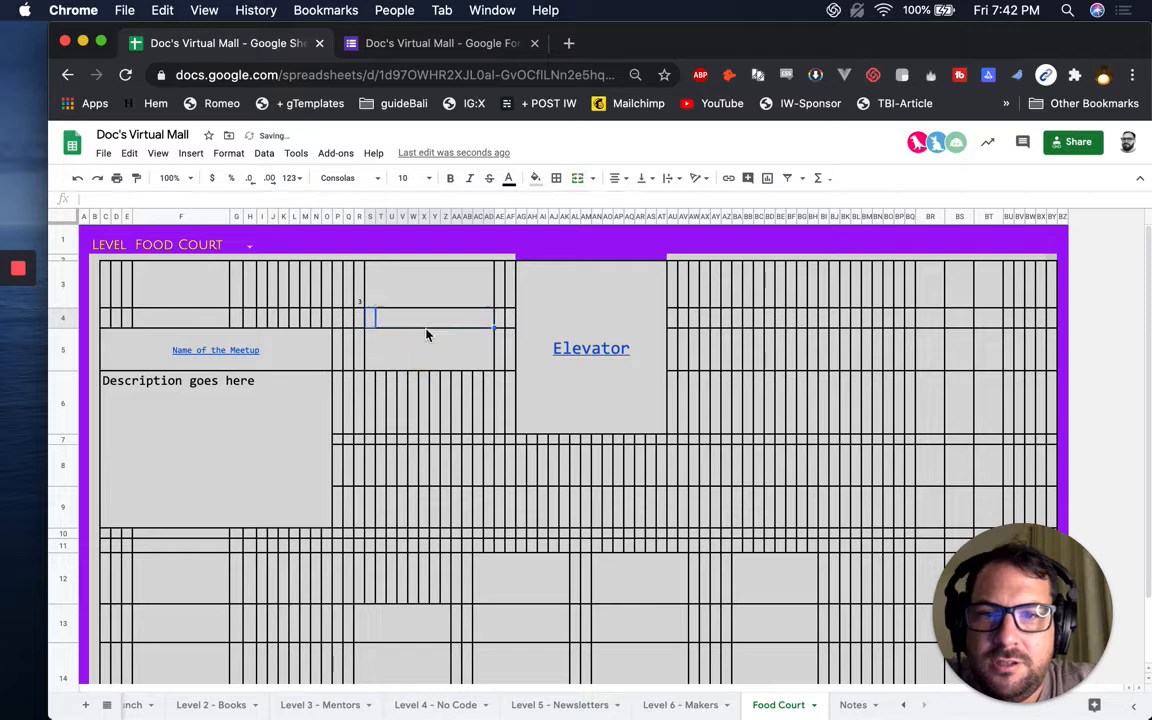
left_click(423, 338)
key("super+y")
key("Up")
key("Up")
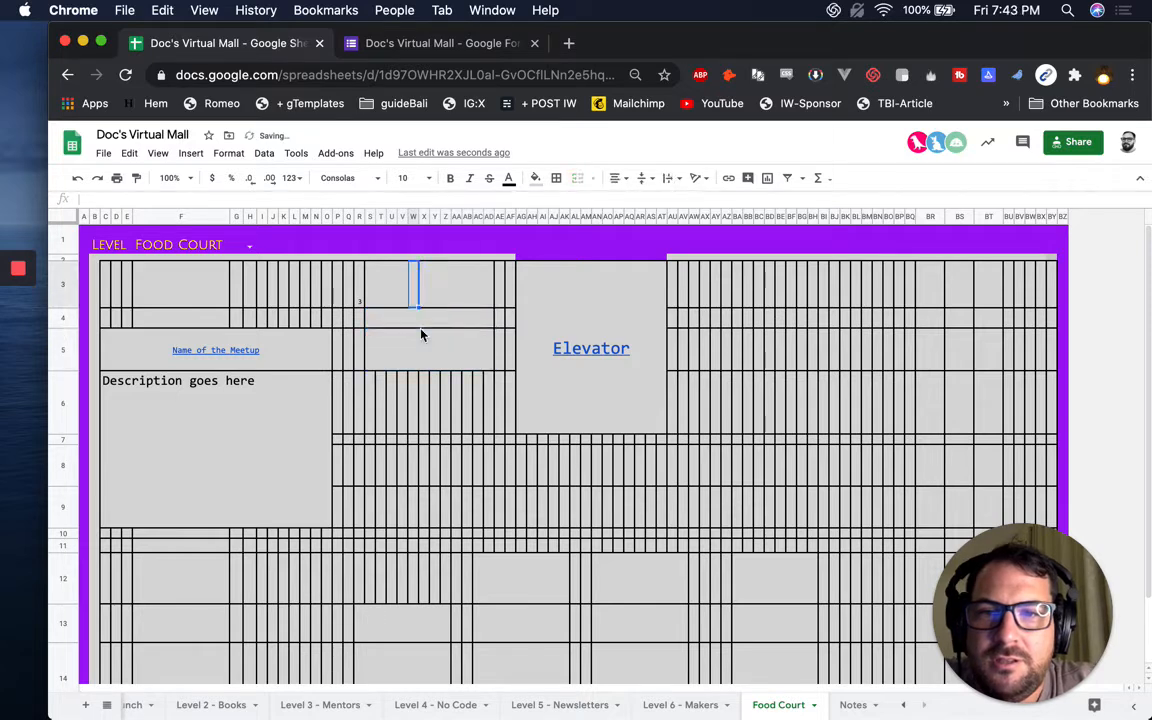
left_click(443, 292)
Unmerge the meetup name cell C5:O5 and the description block C6:O9.
left_click(185, 304)
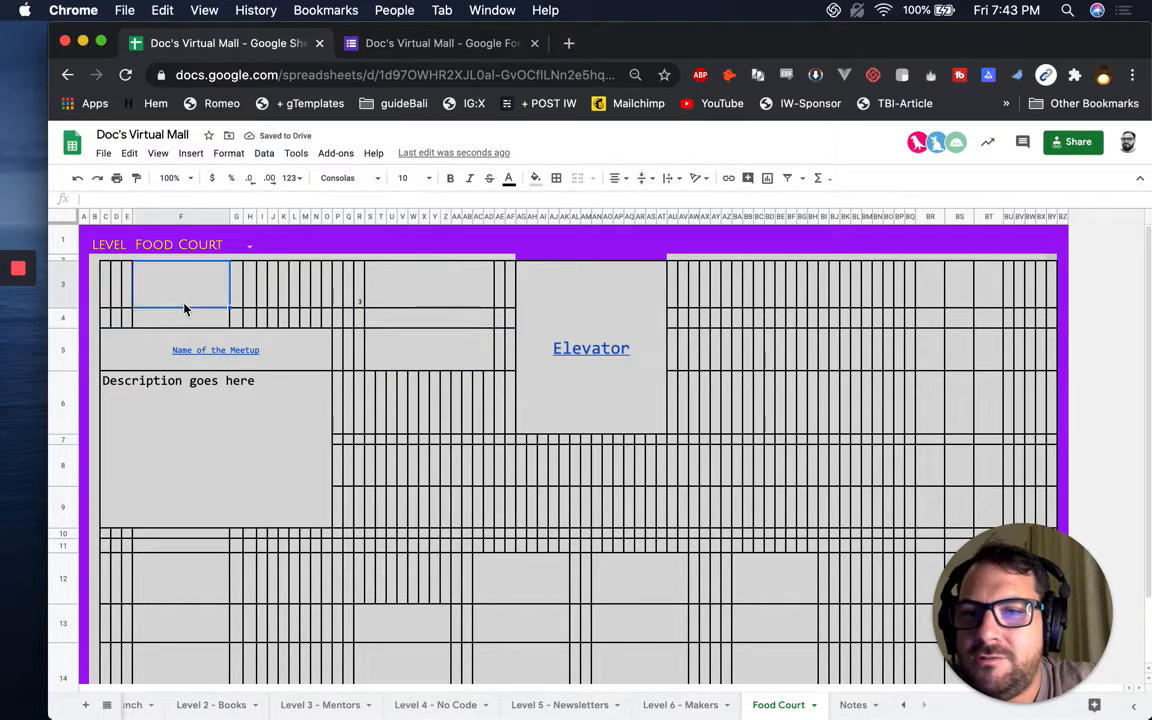
left_click(180, 318)
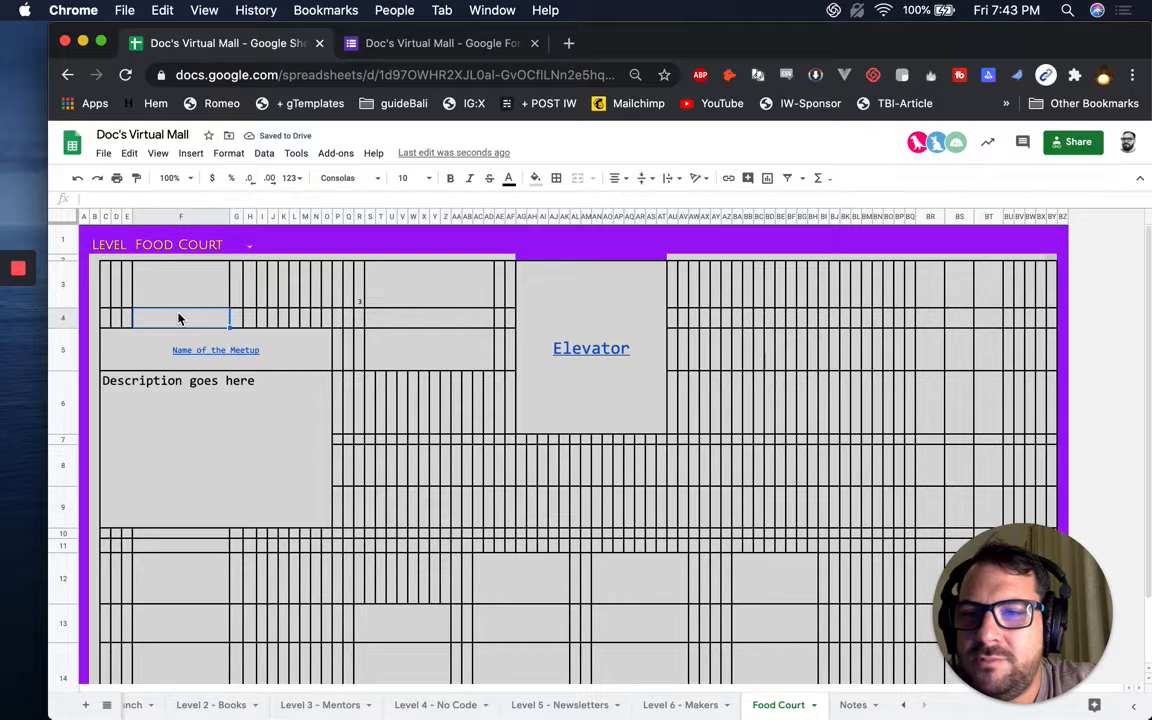
left_click(280, 349)
key("super+z")
left_click(162, 443)
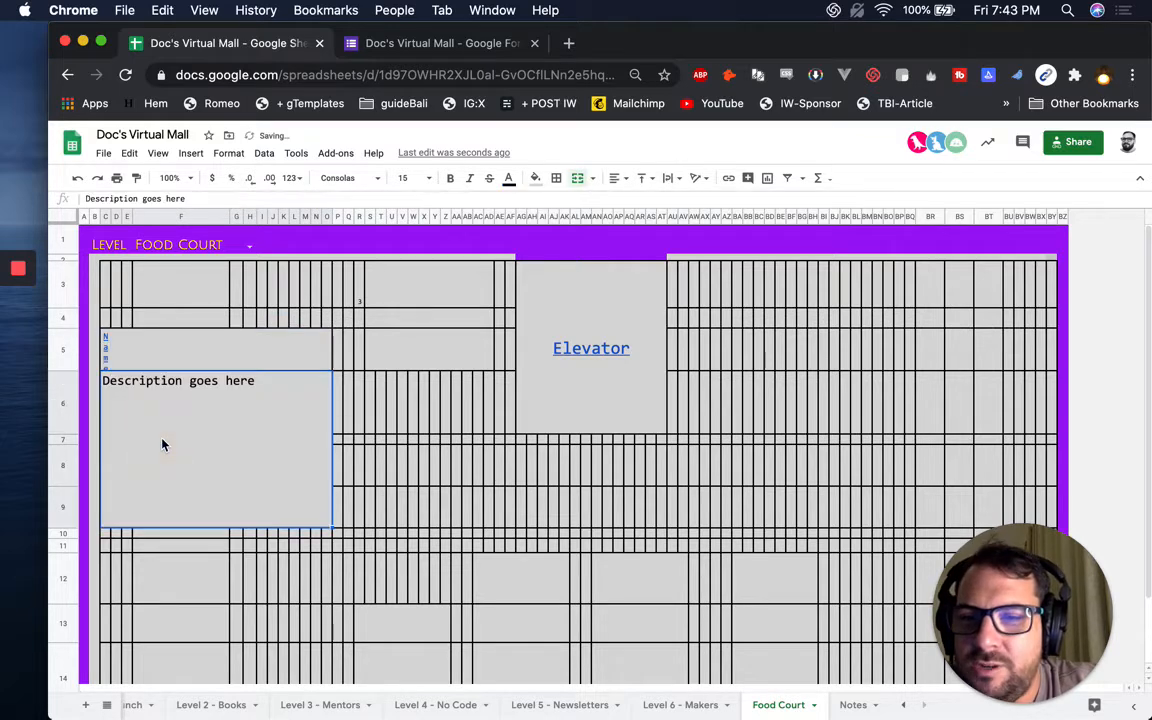
key("super+z")
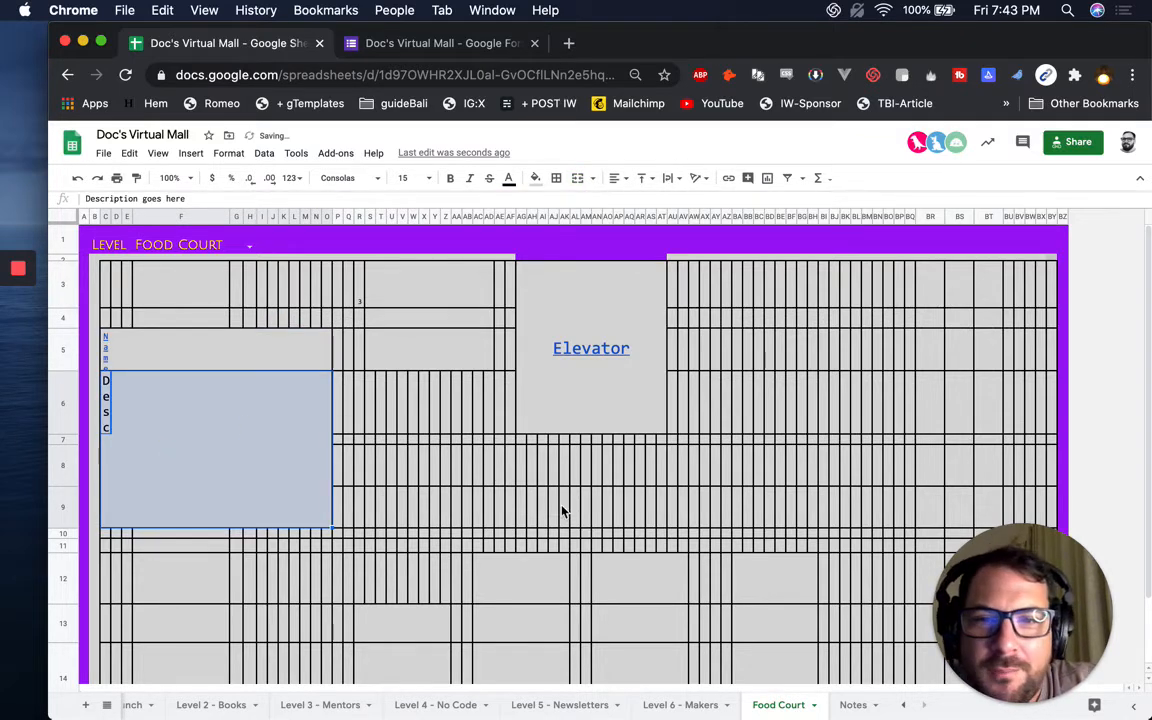
Unmerge R13:Z14, AC12:AK13, AN12:AV14, BA12:BH12 and BA14:BH14, each still merged row by row.
scroll(363, 609, "down", 3)
left_click(200, 500)
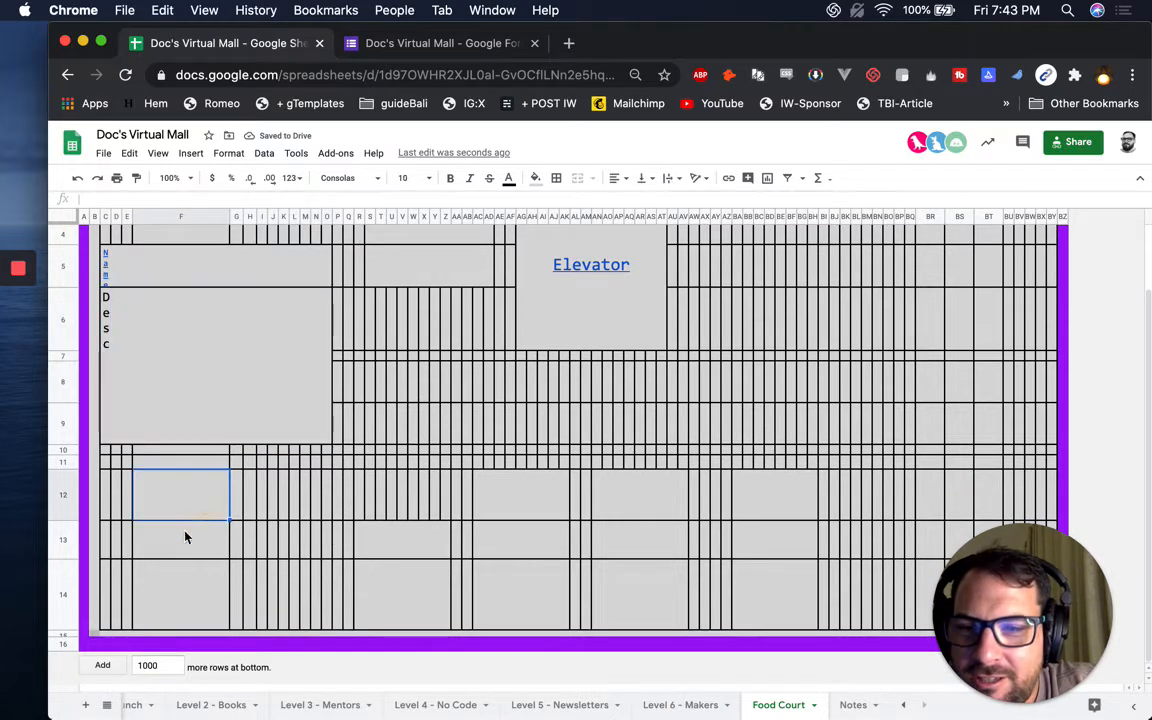
left_click(185, 535)
left_click(185, 583)
left_click(399, 554)
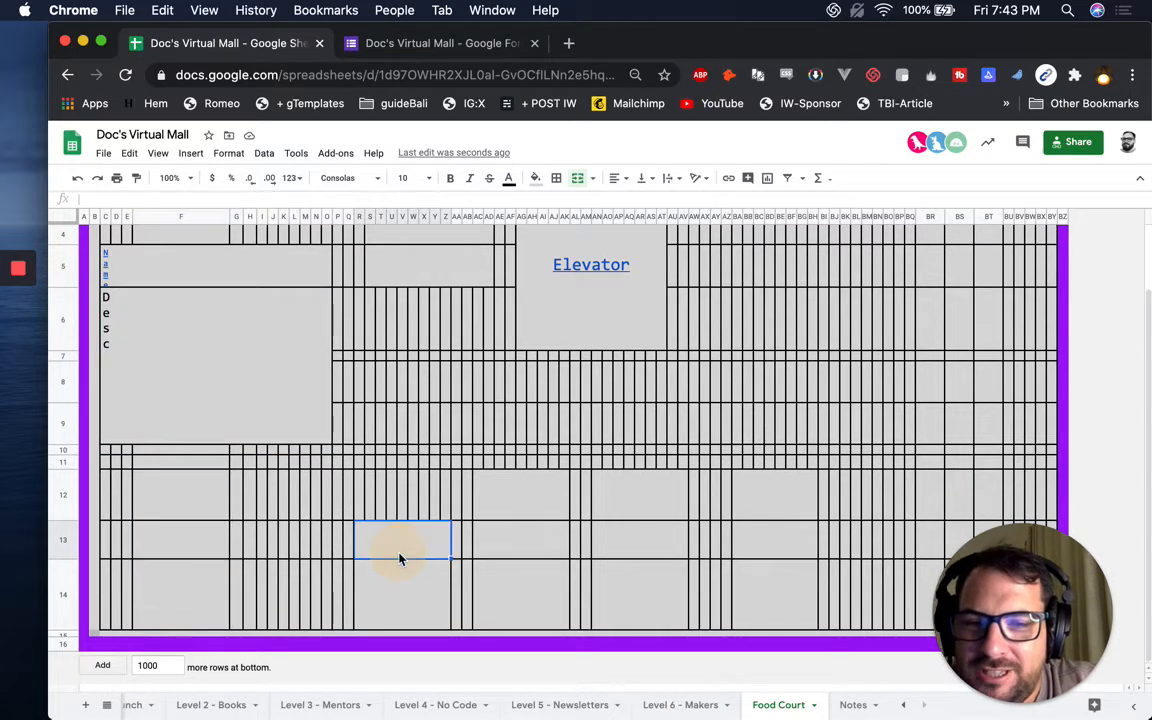
left_click(399, 562)
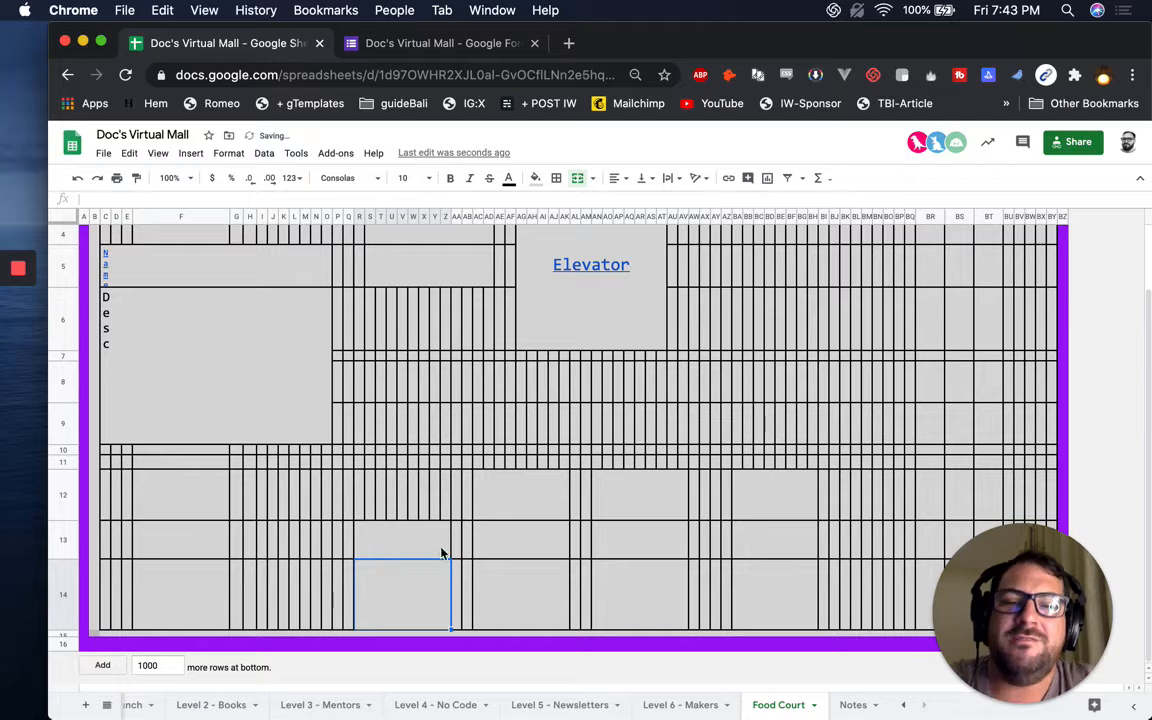
left_click(522, 545)
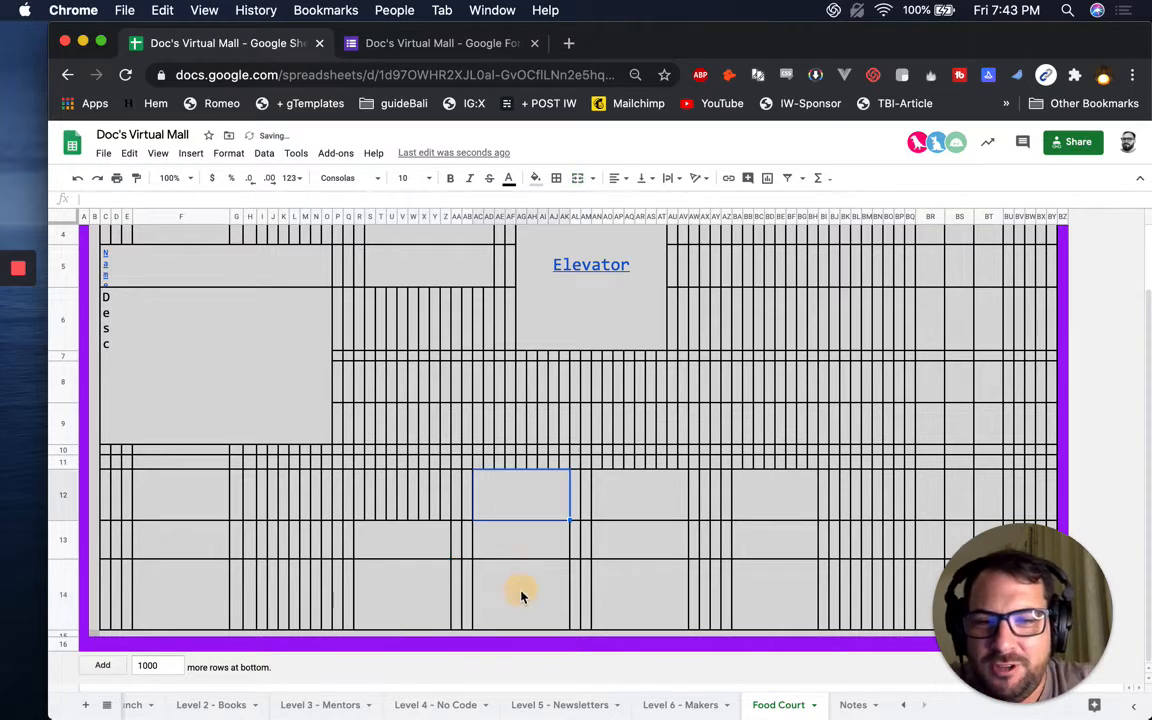
left_click(631, 538)
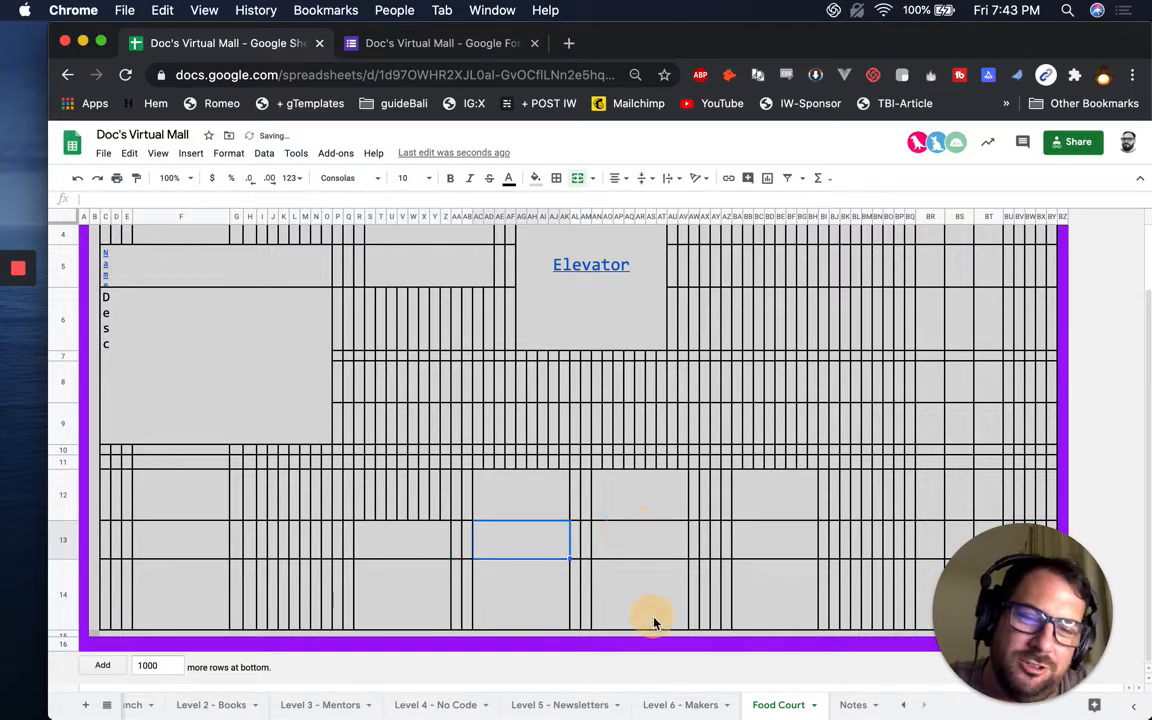
left_click(784, 575)
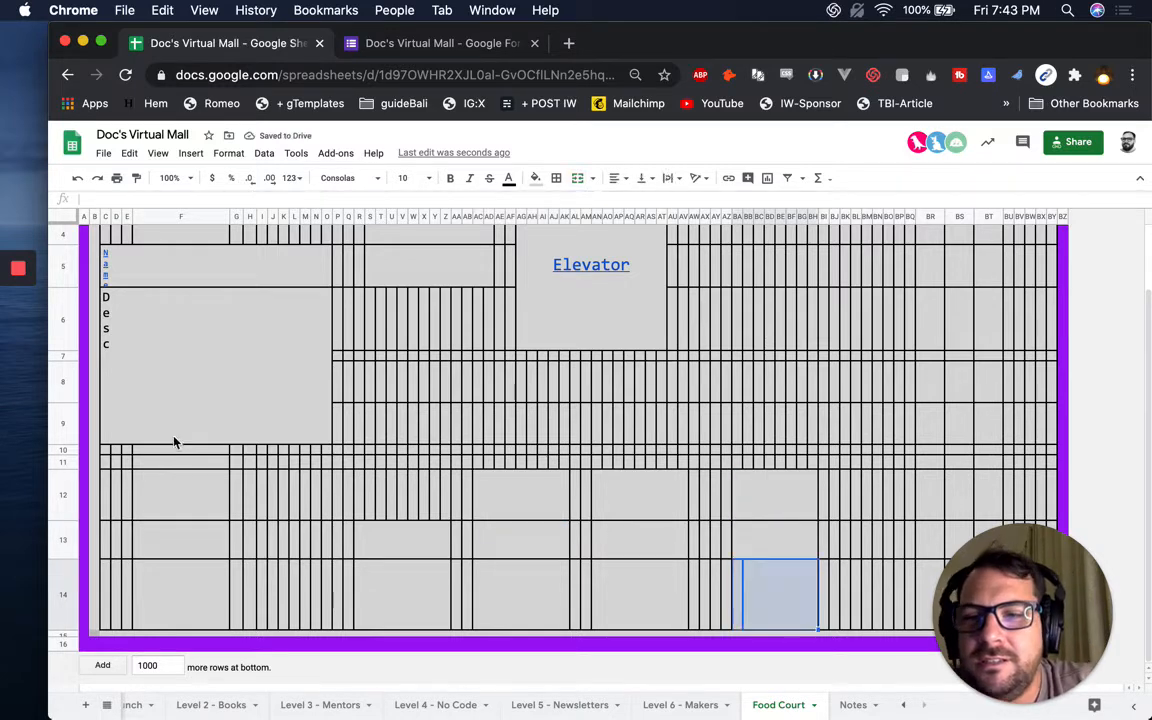
Reapply all borders across the whole floor area, including column B and the rows around its edges.
scroll(193, 244, "up", 1)
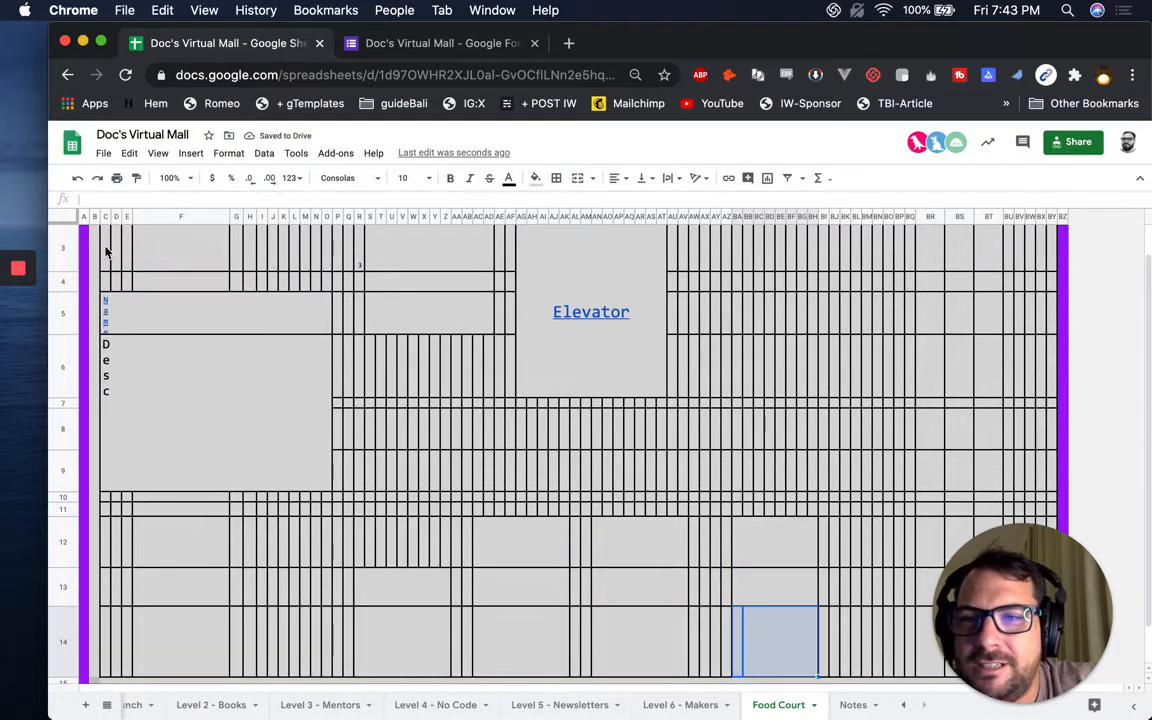
scroll(105, 247, "up", 1)
left_click_drag(346, 348, 1000, 660)
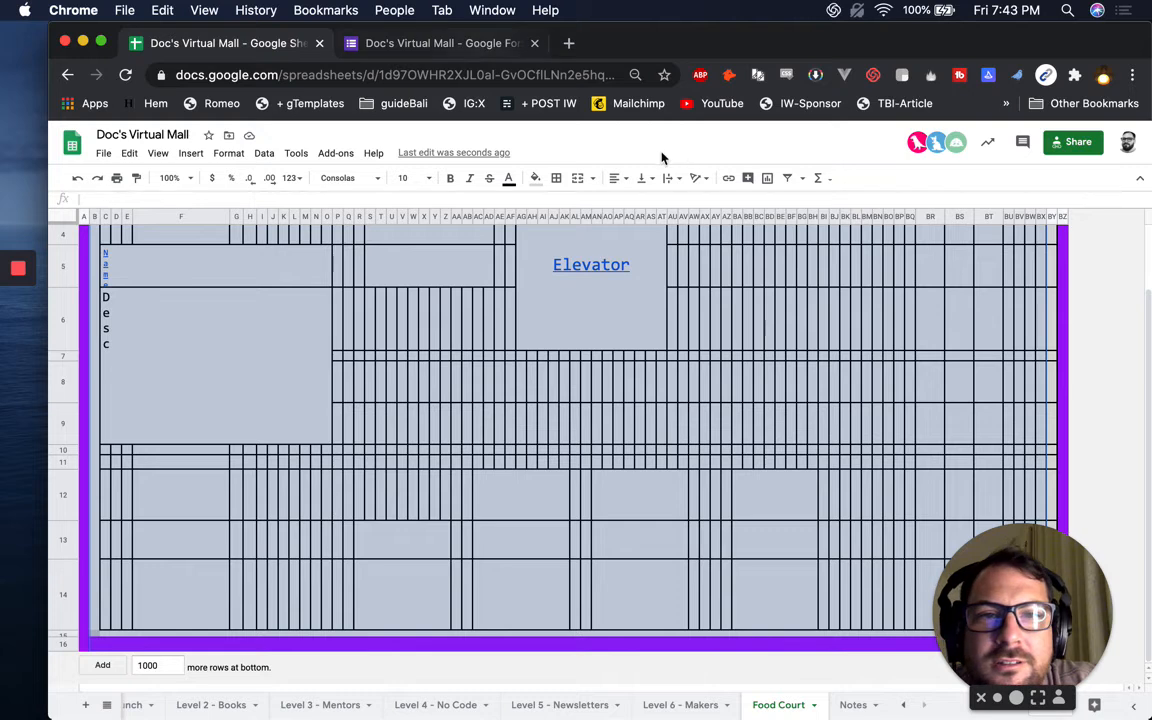
left_click(557, 178)
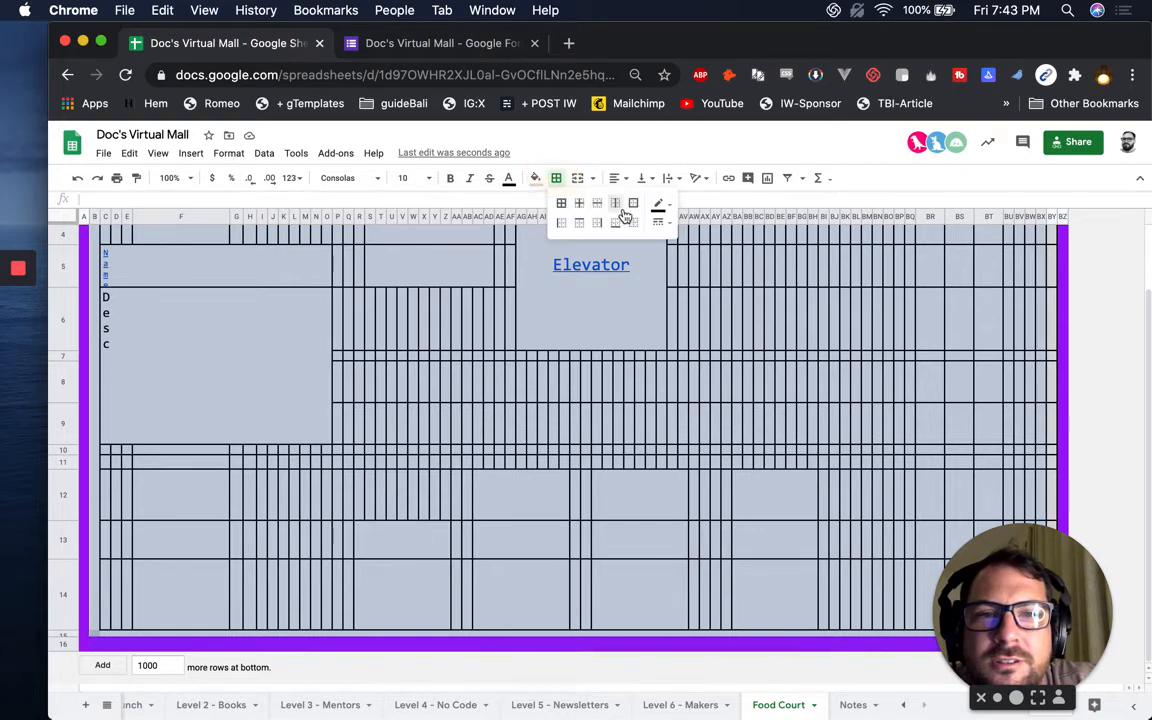
left_click(561, 203)
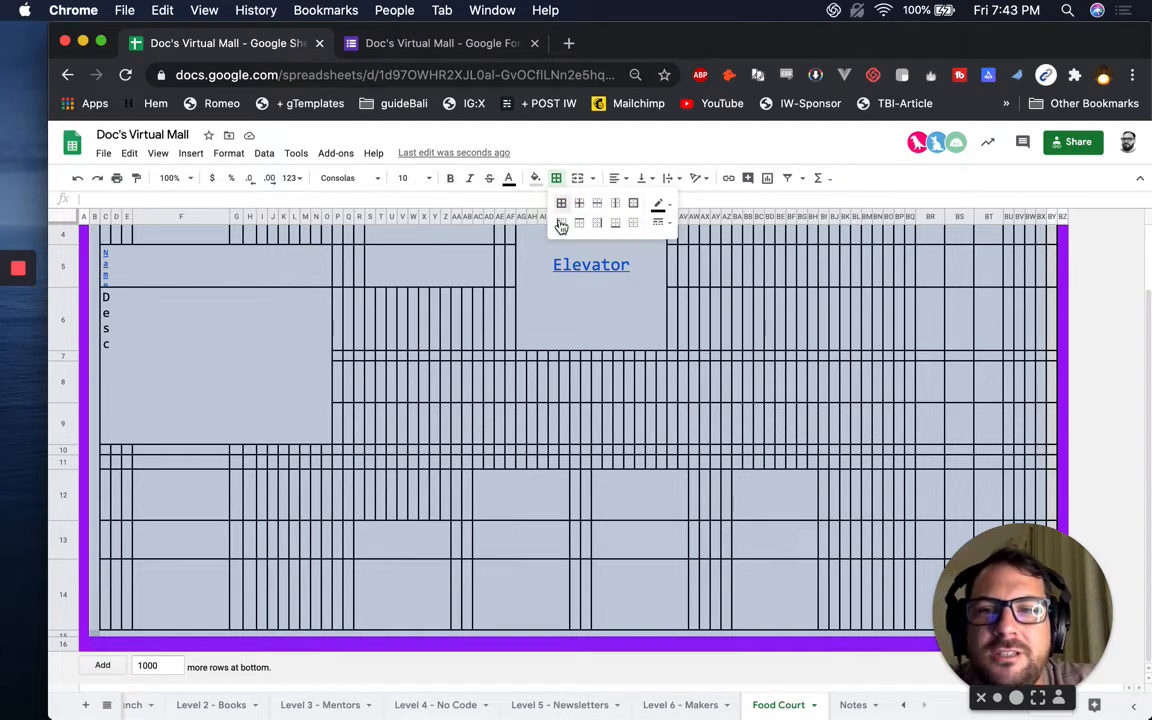
left_click(411, 391)
Unmerge the two remaining merged cells, AC14:AK14 and BA13:BH13.
left_click(478, 586)
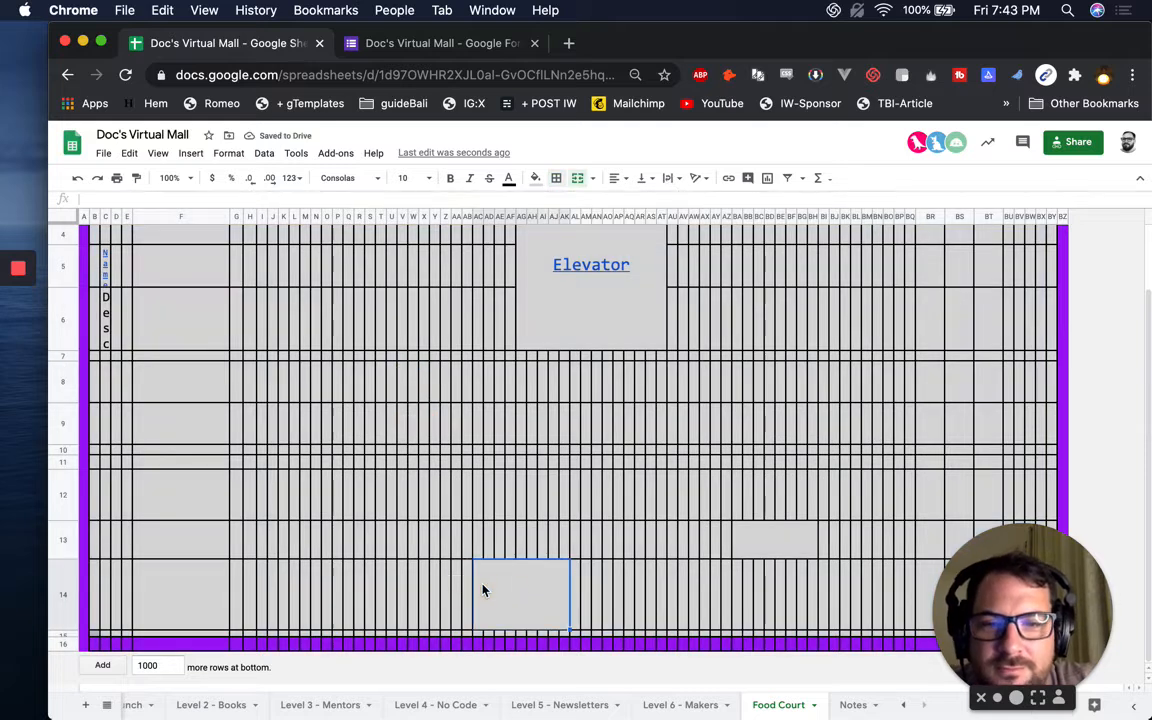
left_click(592, 178)
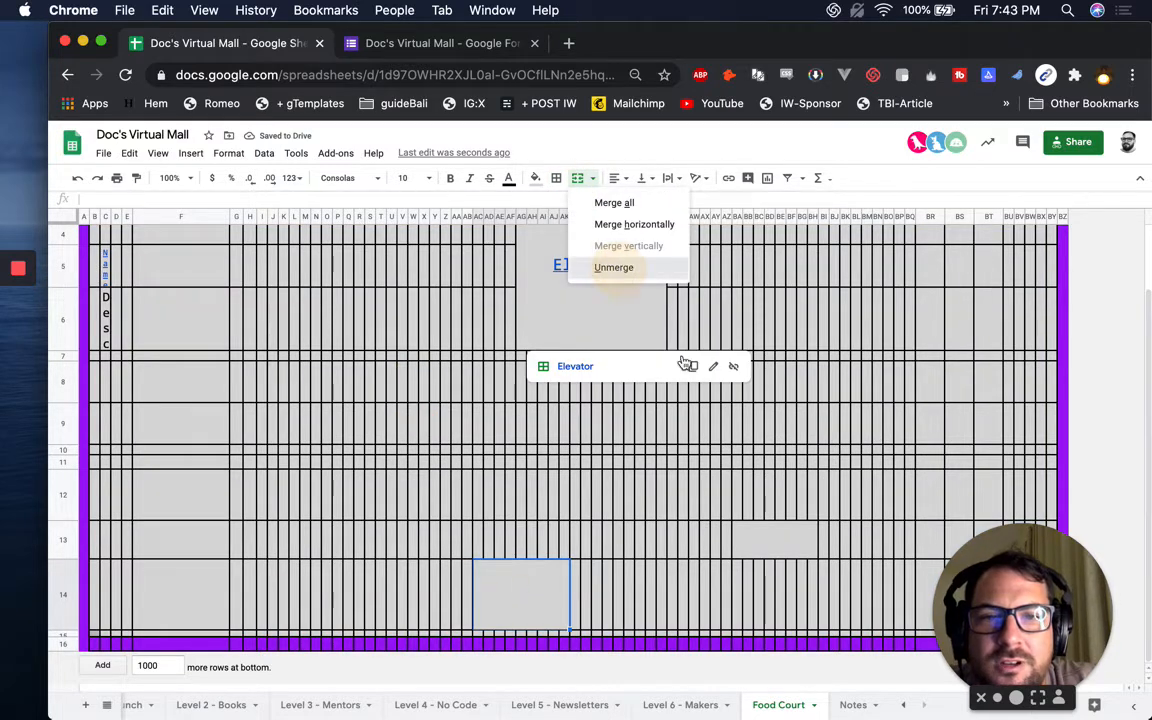
left_click(773, 546)
left_click(774, 545)
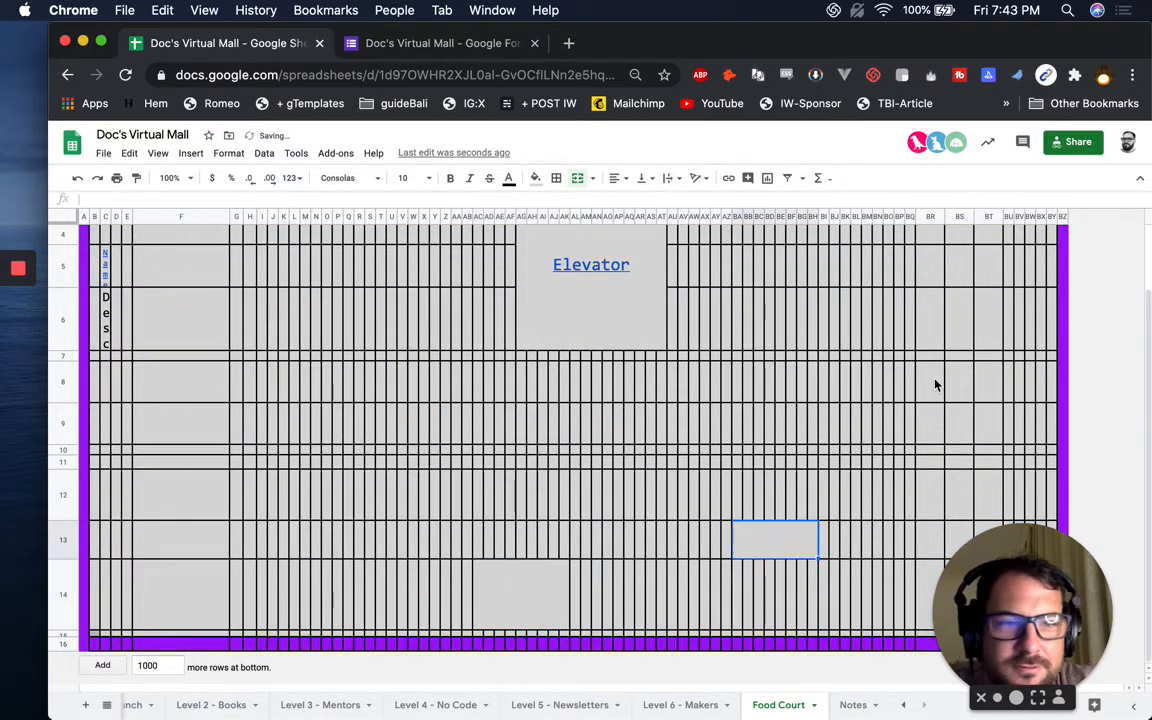
left_click(952, 238)
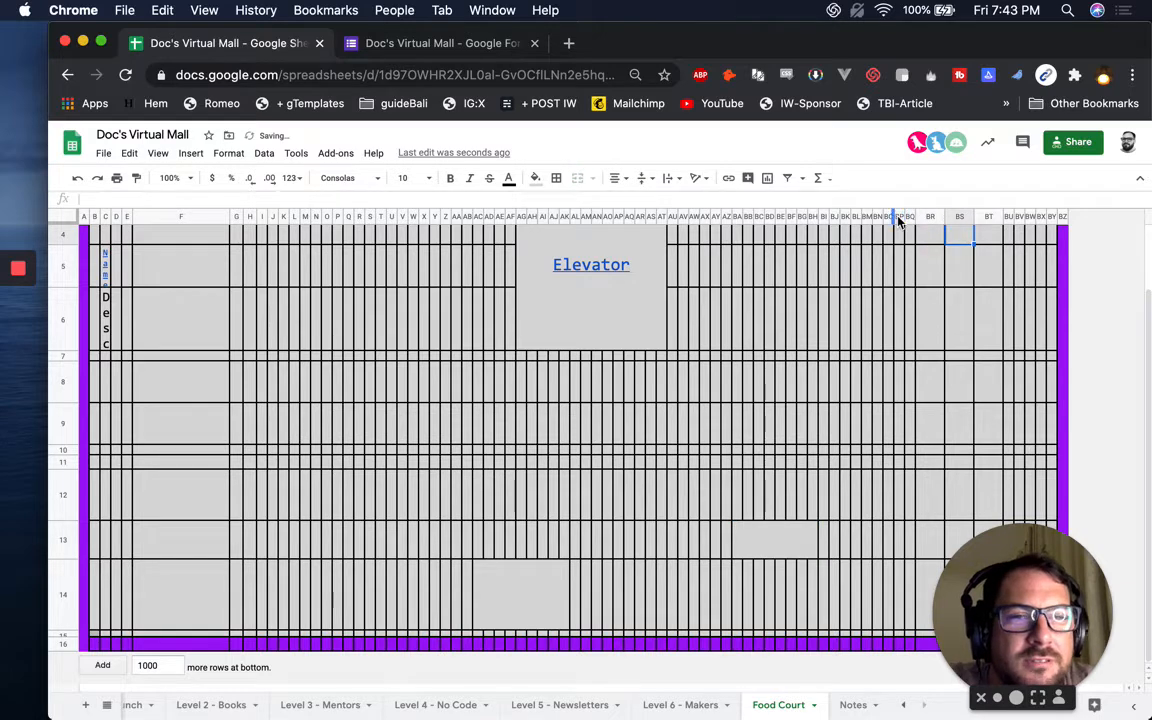
Clear the stray number 3 from cell R3.
scroll(310, 375, "up", 1)
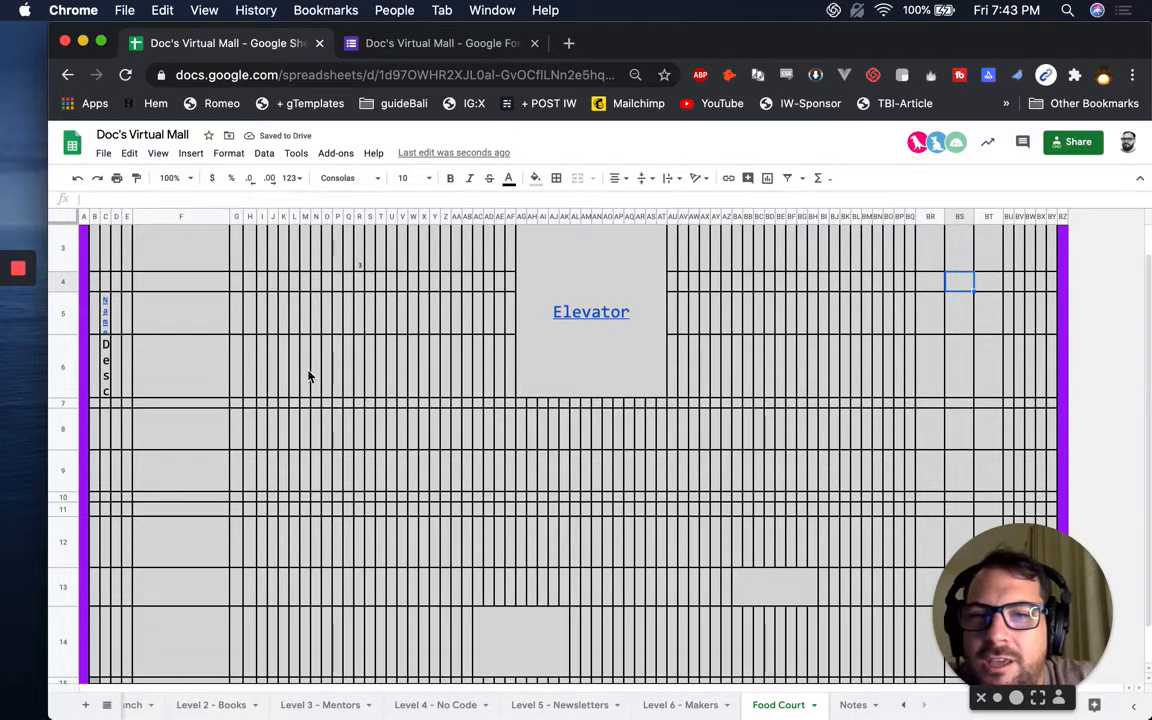
scroll(310, 378, "up", 1)
scroll(468, 632, "down", 3)
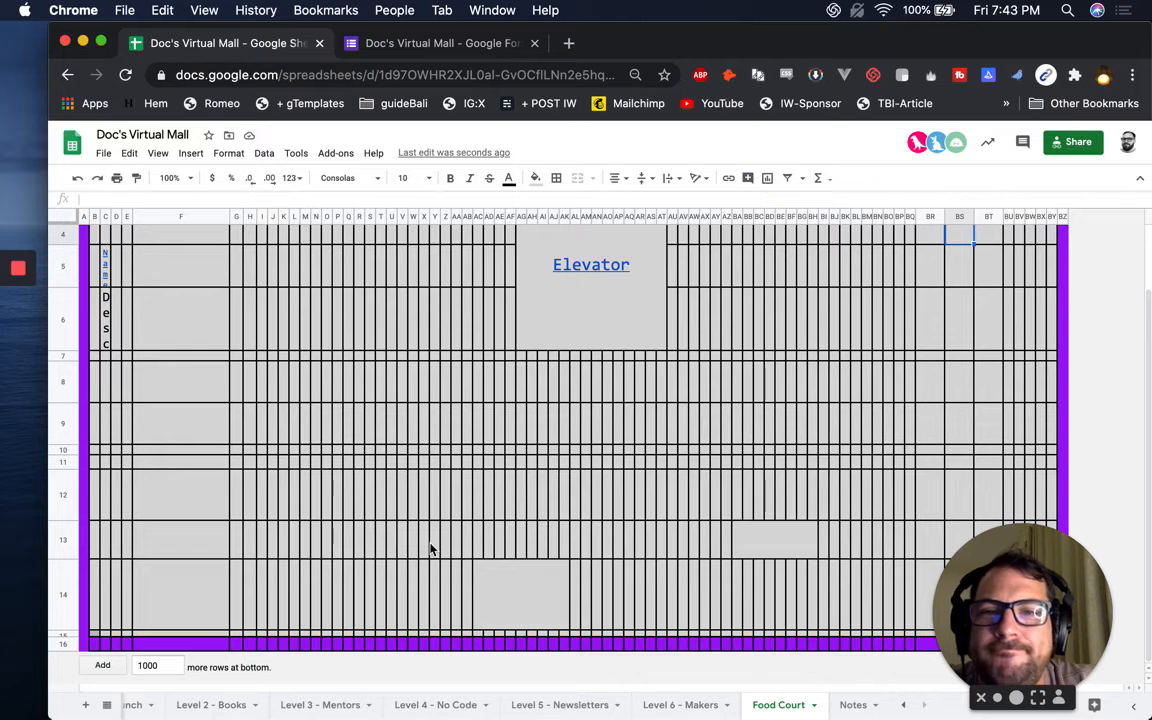
scroll(420, 548, "up", 3)
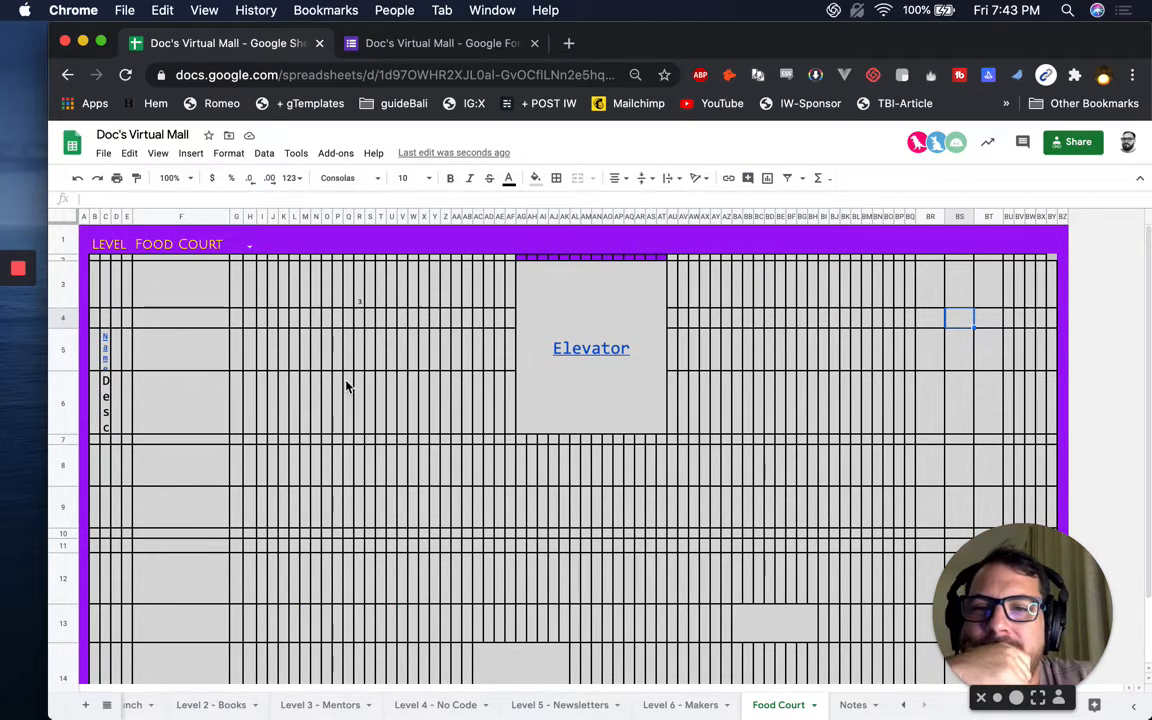
left_click(360, 300)
key("Delete")
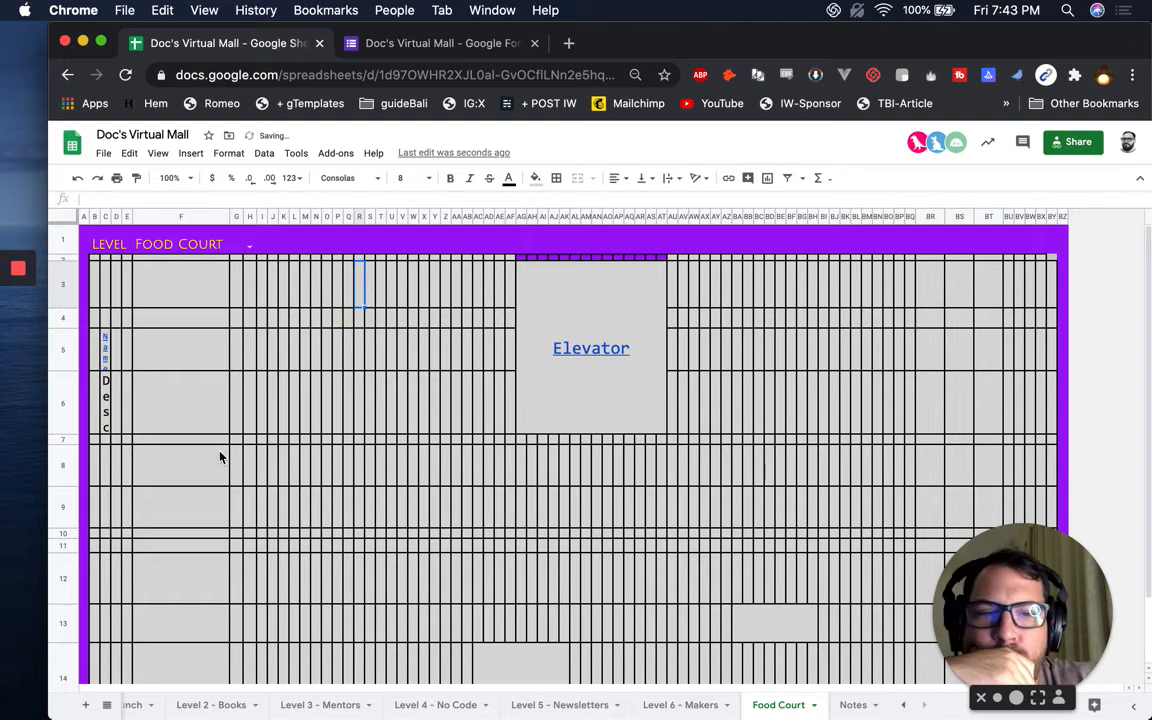
Enter the number 1 in cell B5, next to the meetup name.
left_click(105, 358)
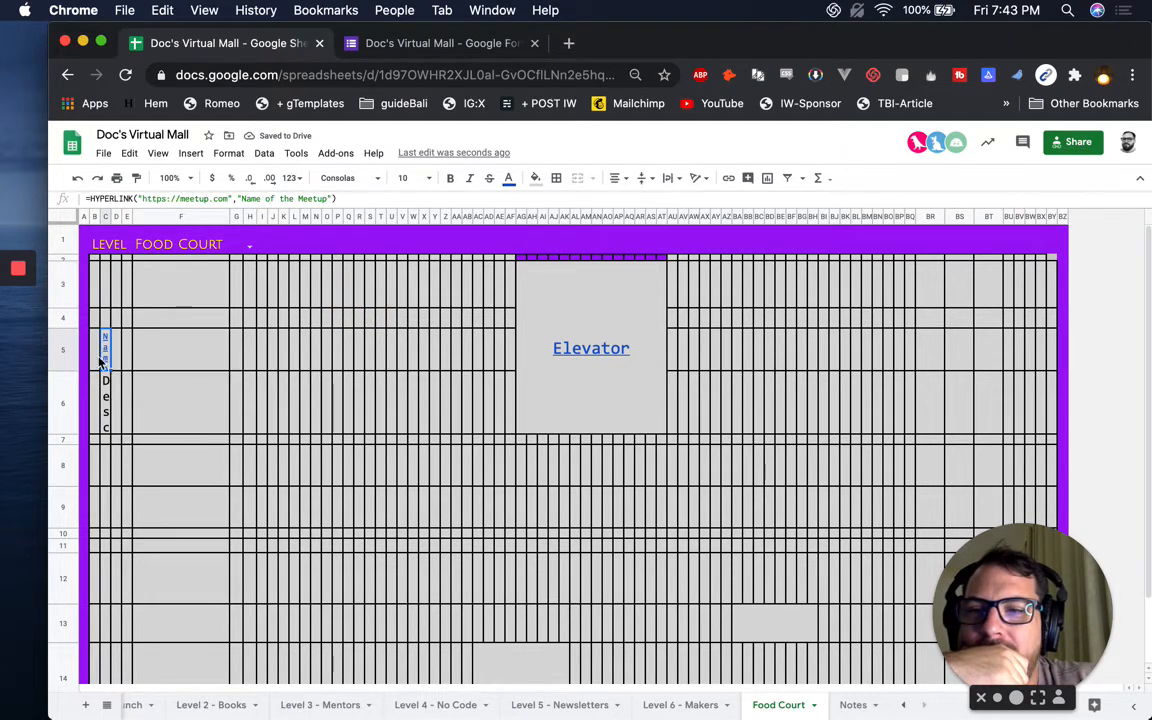
left_click(97, 363)
type("1")
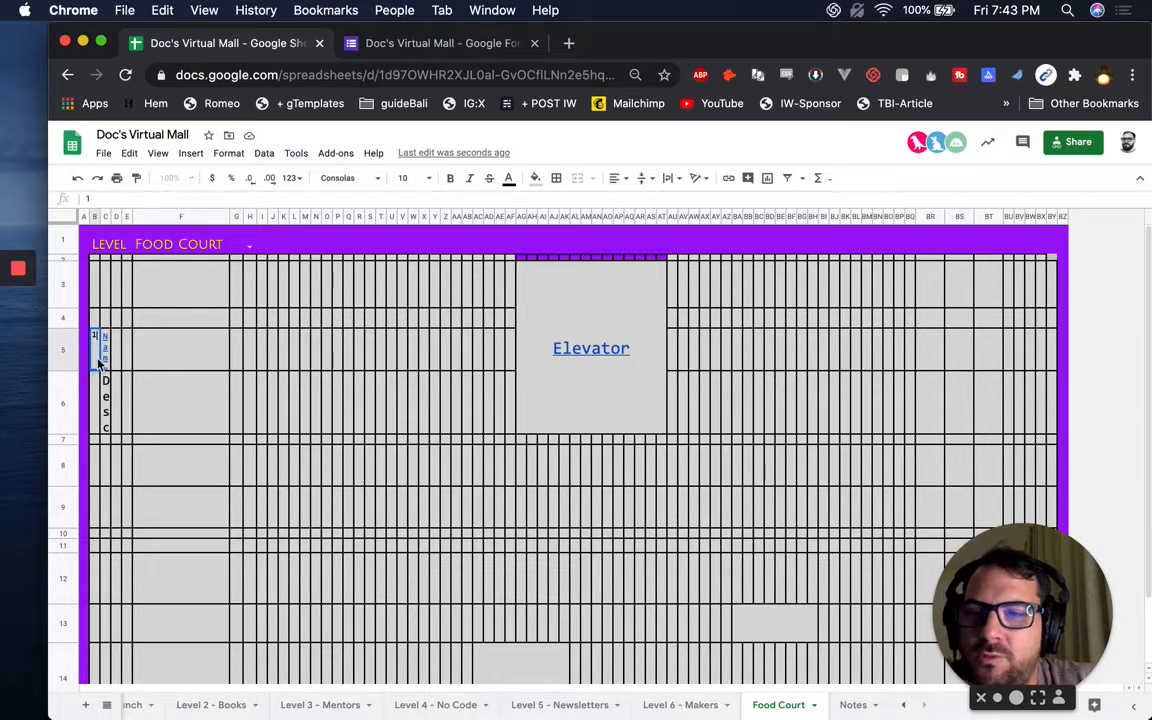
left_click(110, 358)
left_click_drag(106, 358, 170, 350)
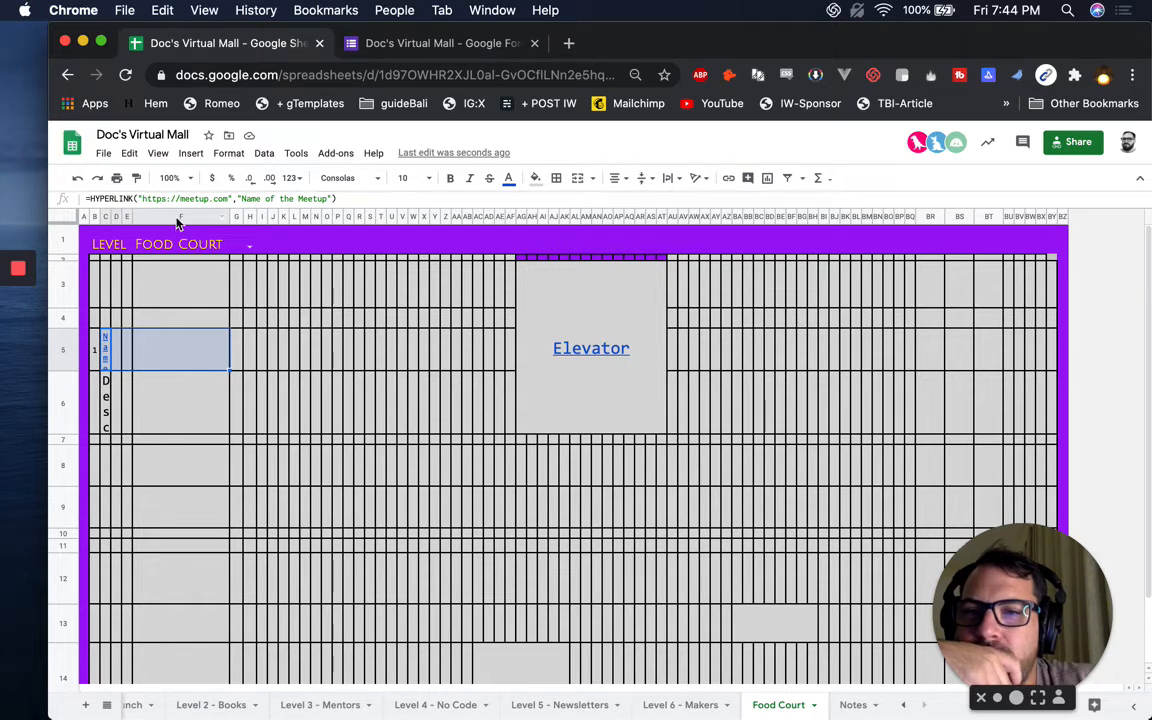
Set every column from B through BY to a uniform width of 15 pixels.
left_click(210, 244)
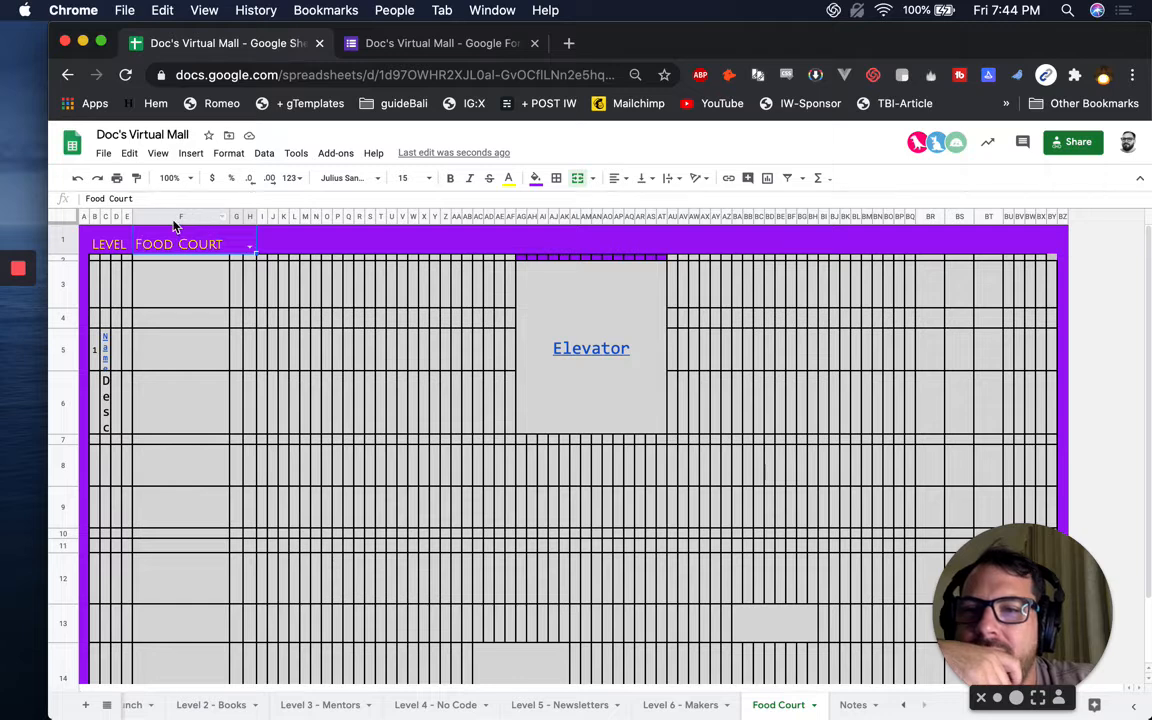
left_click(173, 218)
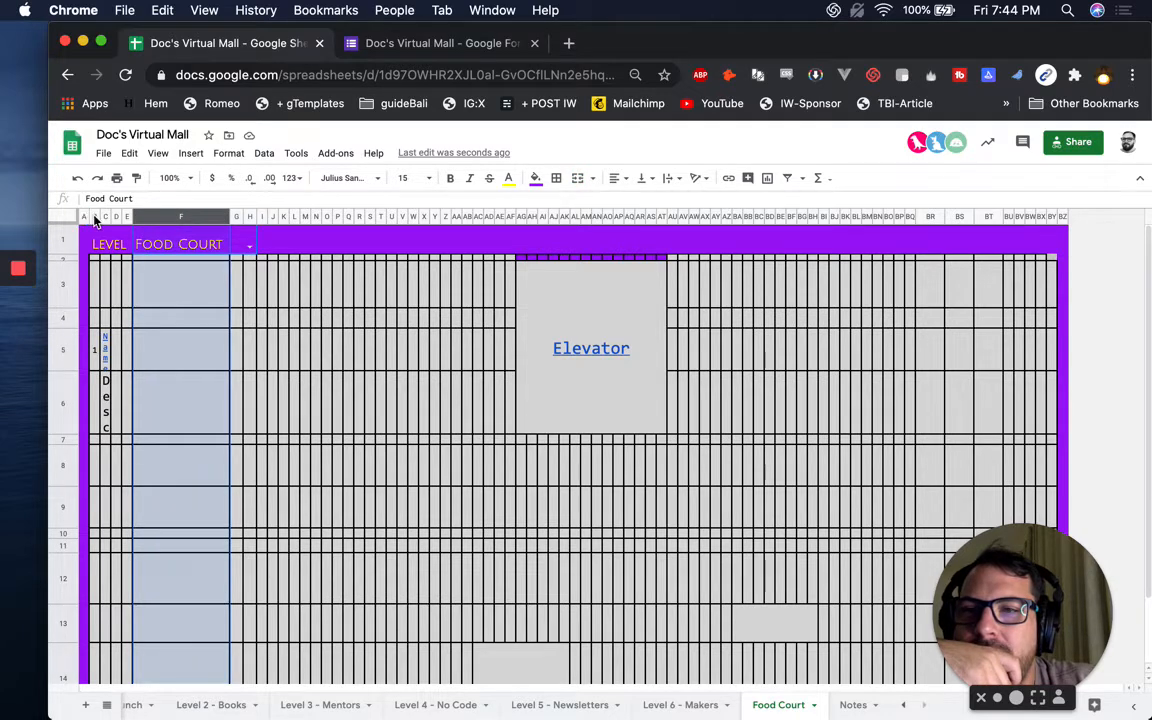
left_click(95, 217)
right_click(96, 218)
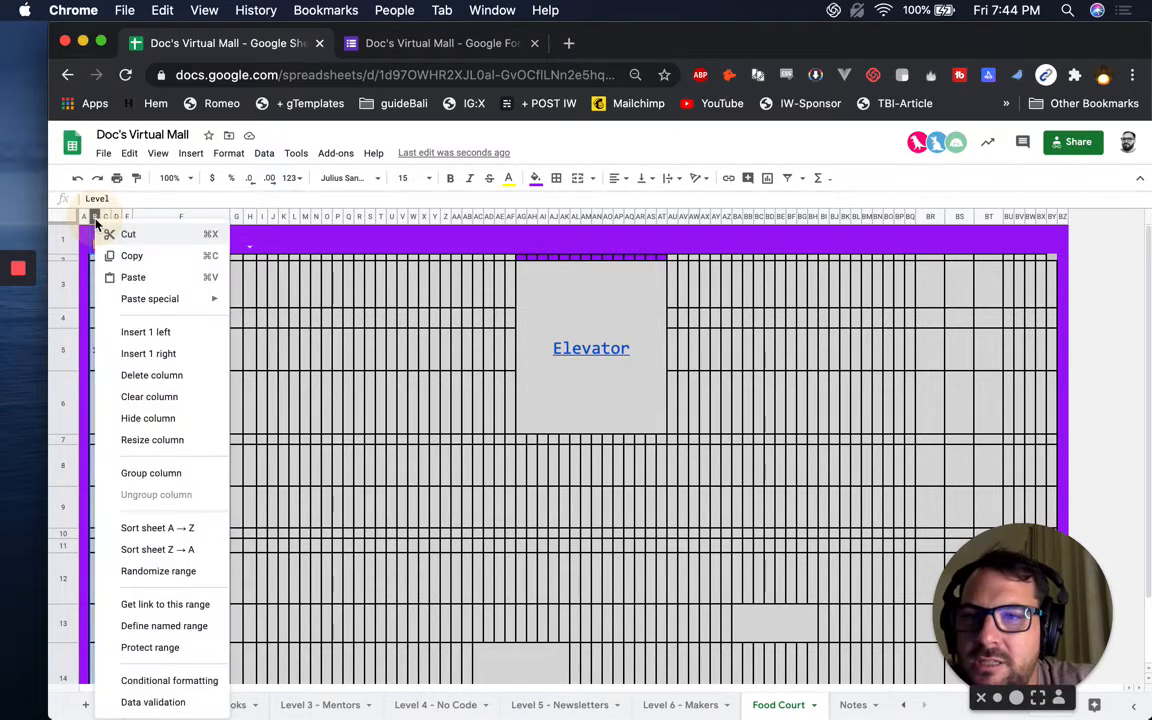
left_click(159, 440)
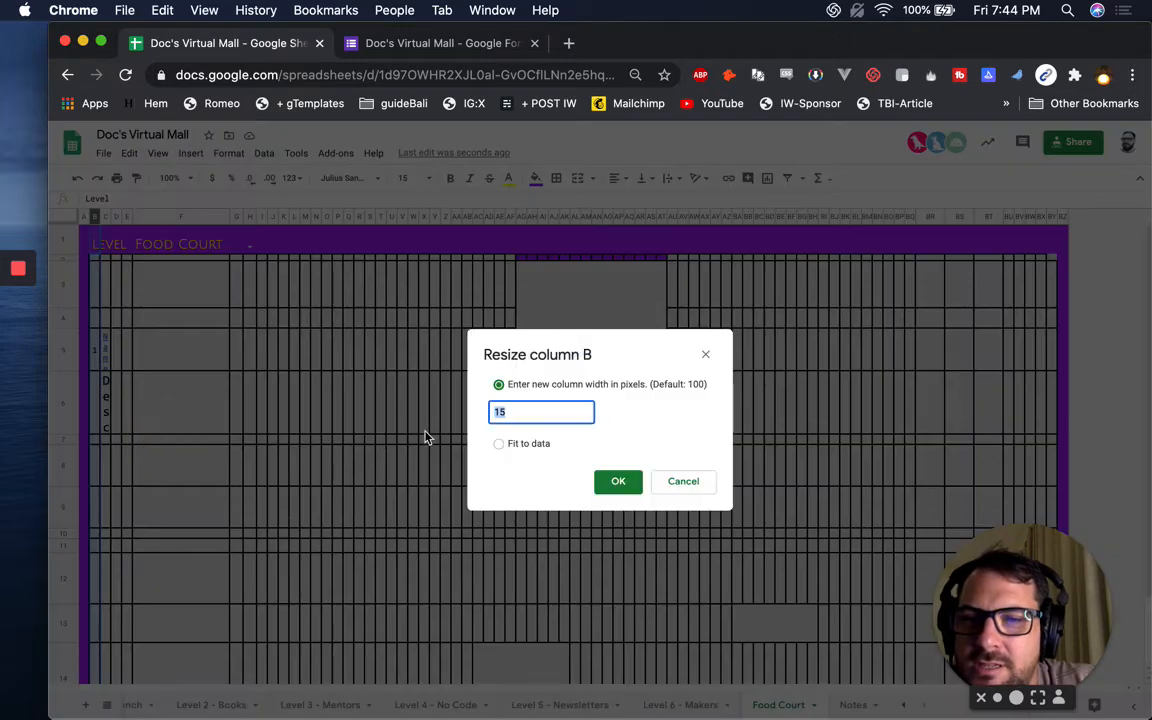
key("Return")
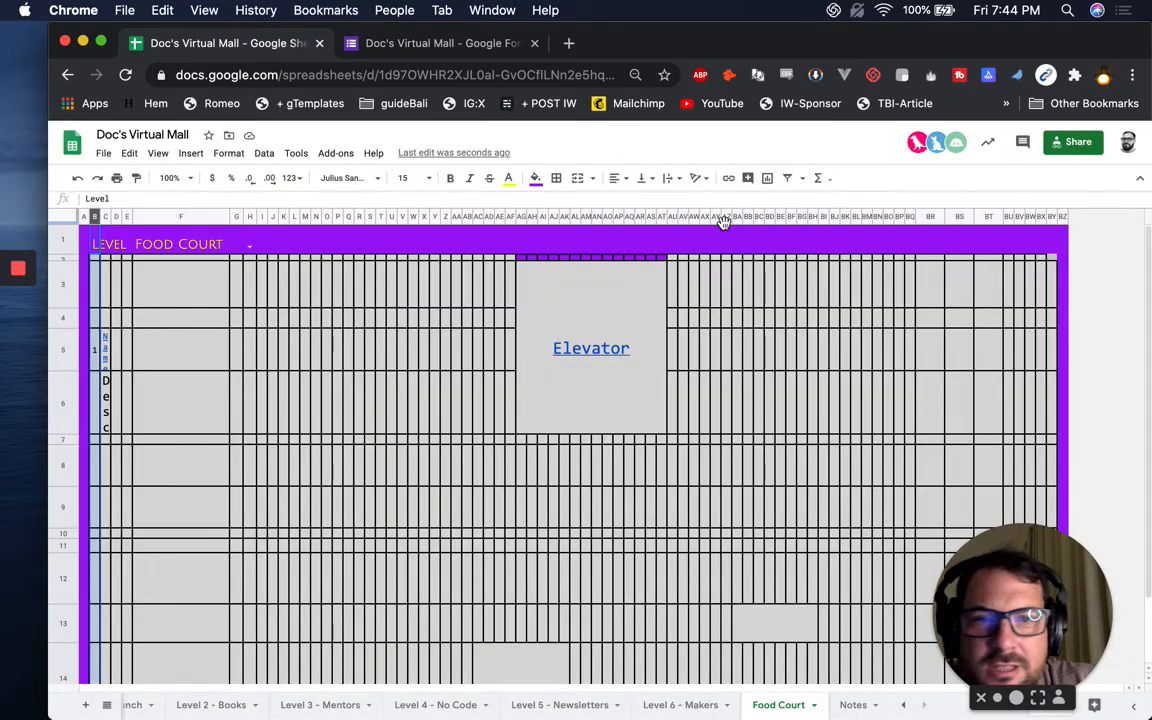
left_click(1056, 215)
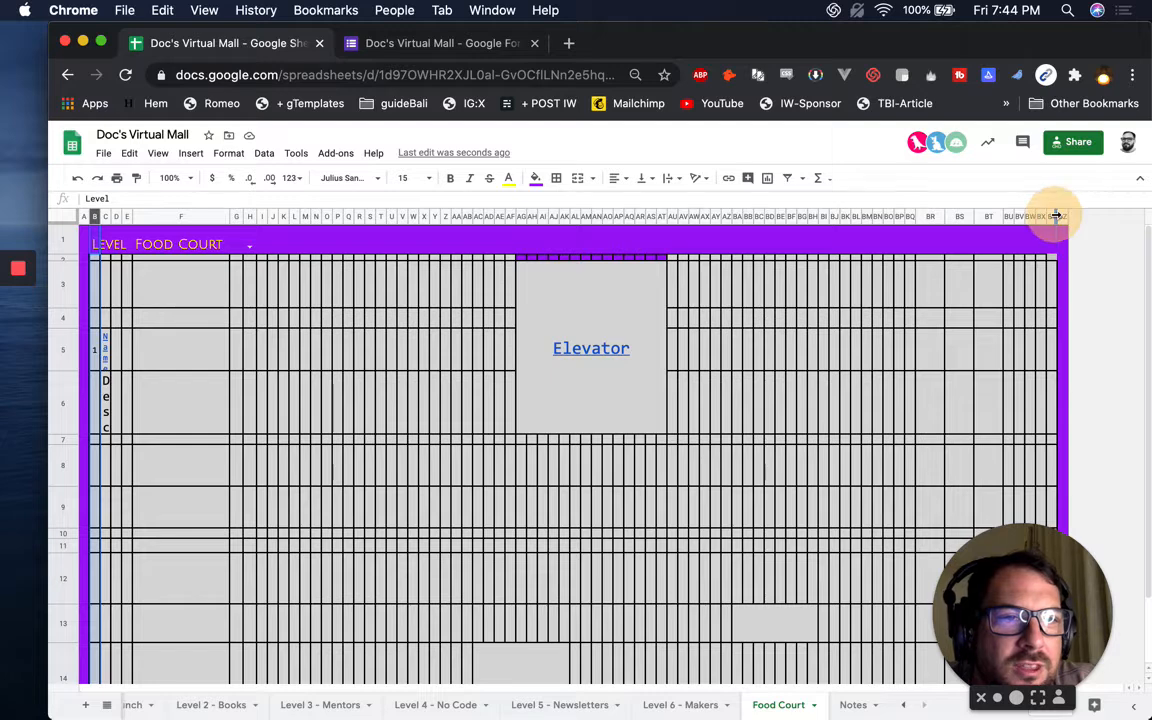
left_click(1050, 216, "shift")
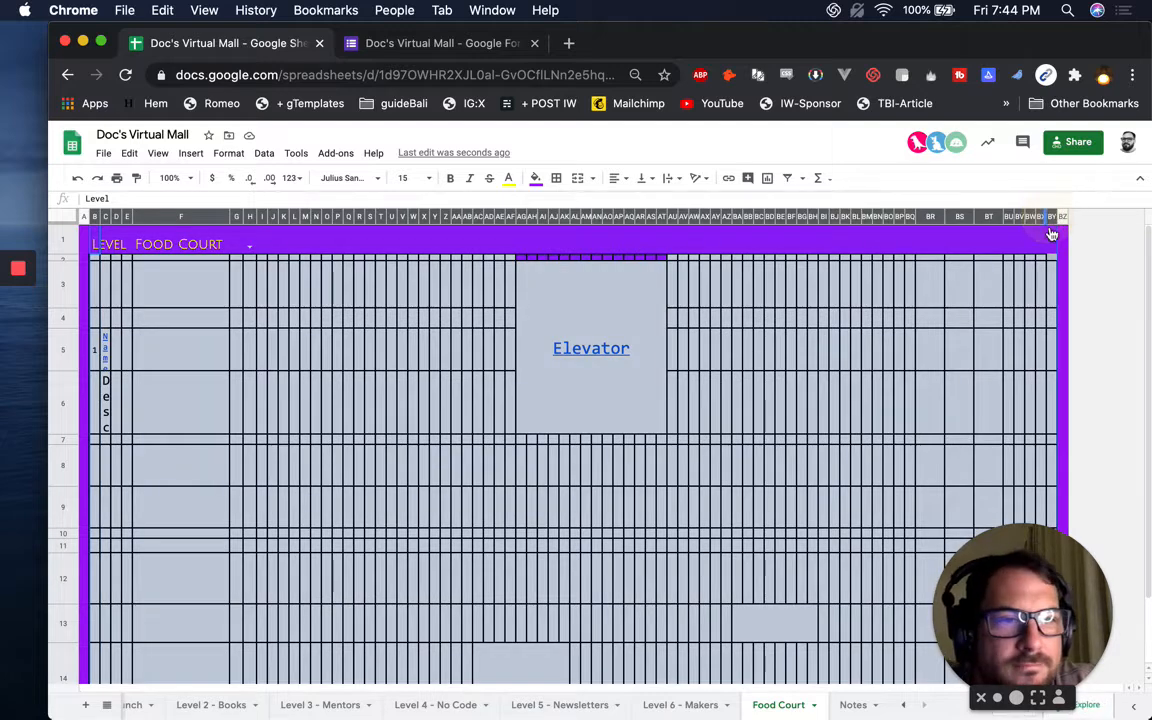
right_click(1050, 216)
left_click(1080, 378)
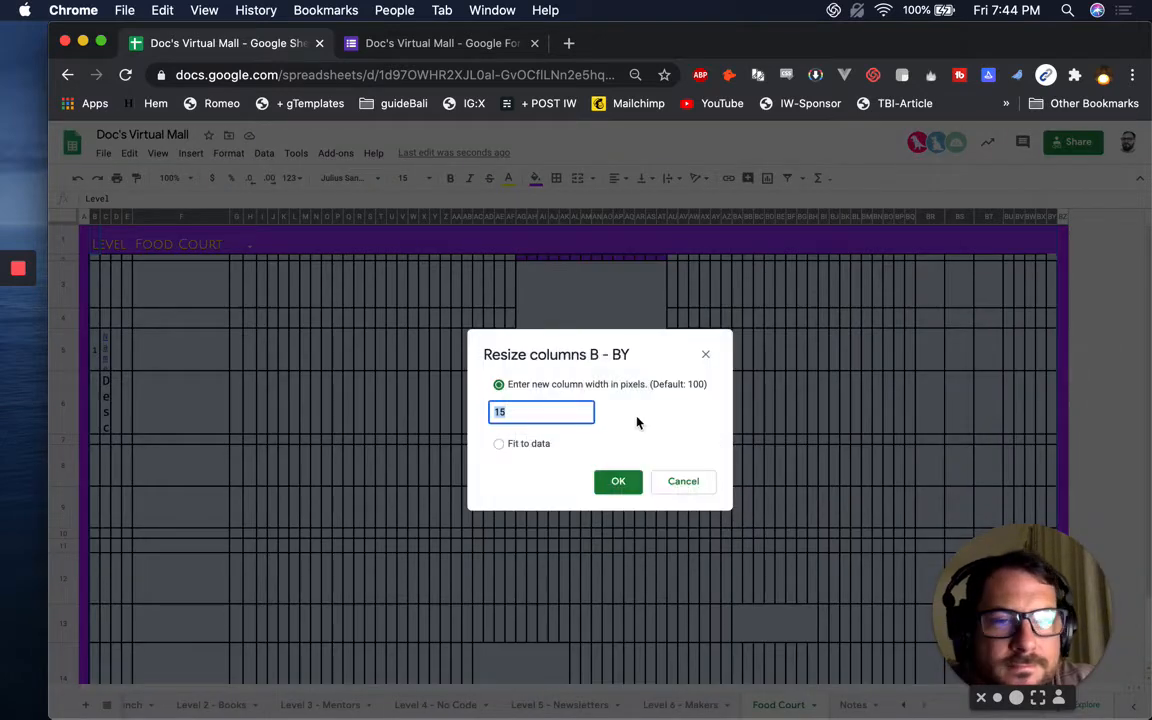
left_click(625, 489)
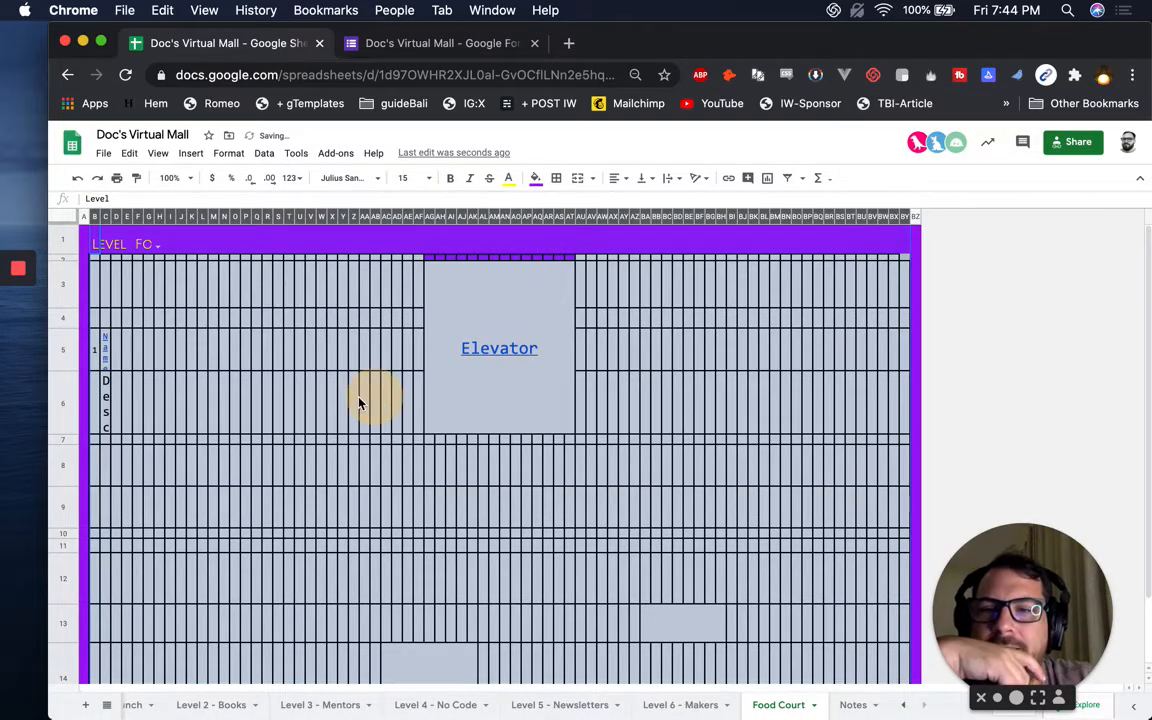
left_click(360, 403)
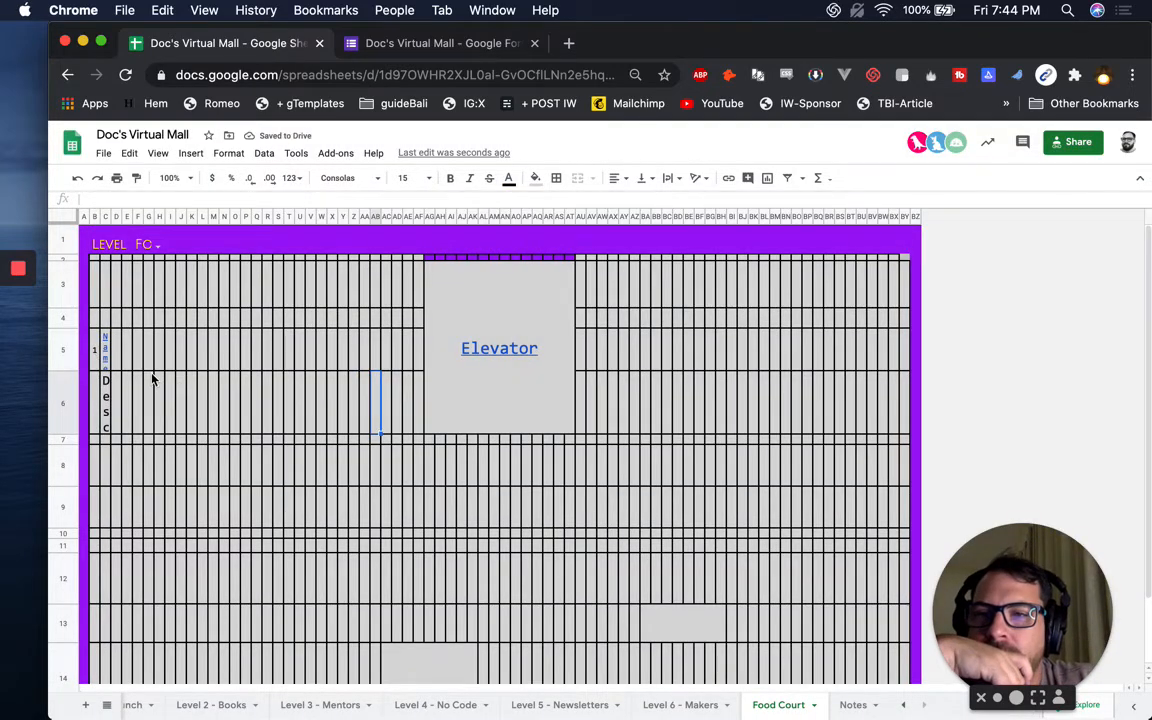
Widen the merged Food Court title cell so that it spans F1:Q1.
left_click(146, 244)
left_click_drag(156, 244, 206, 239)
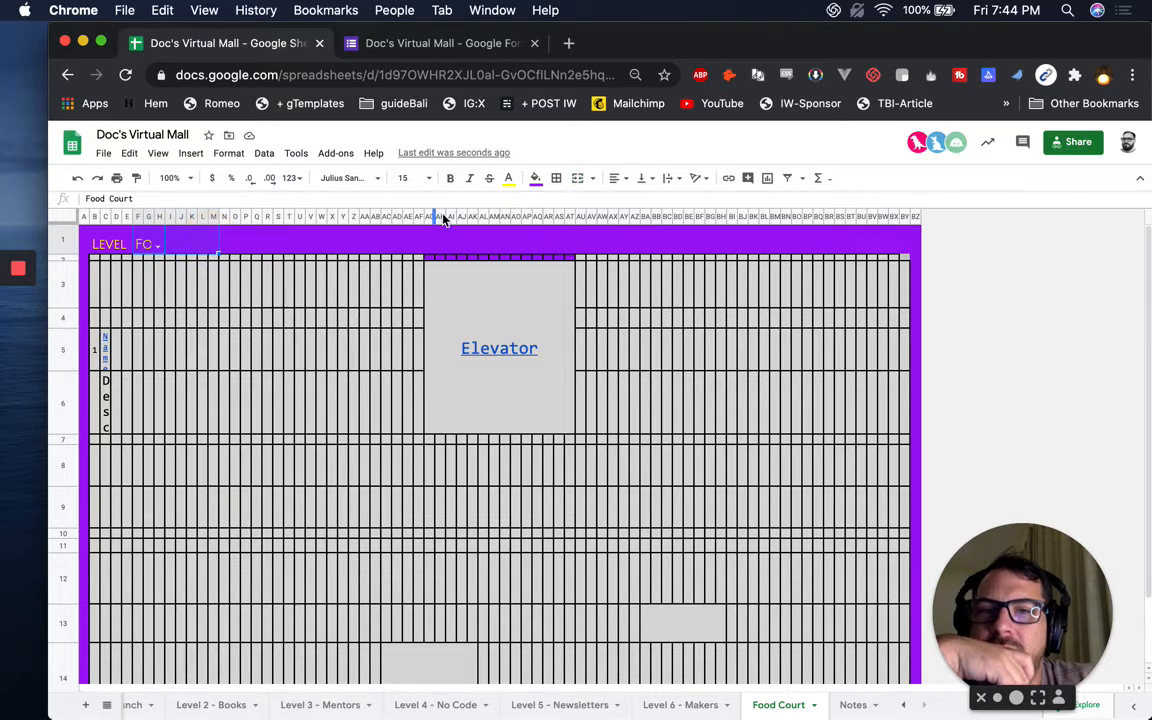
left_click(577, 178)
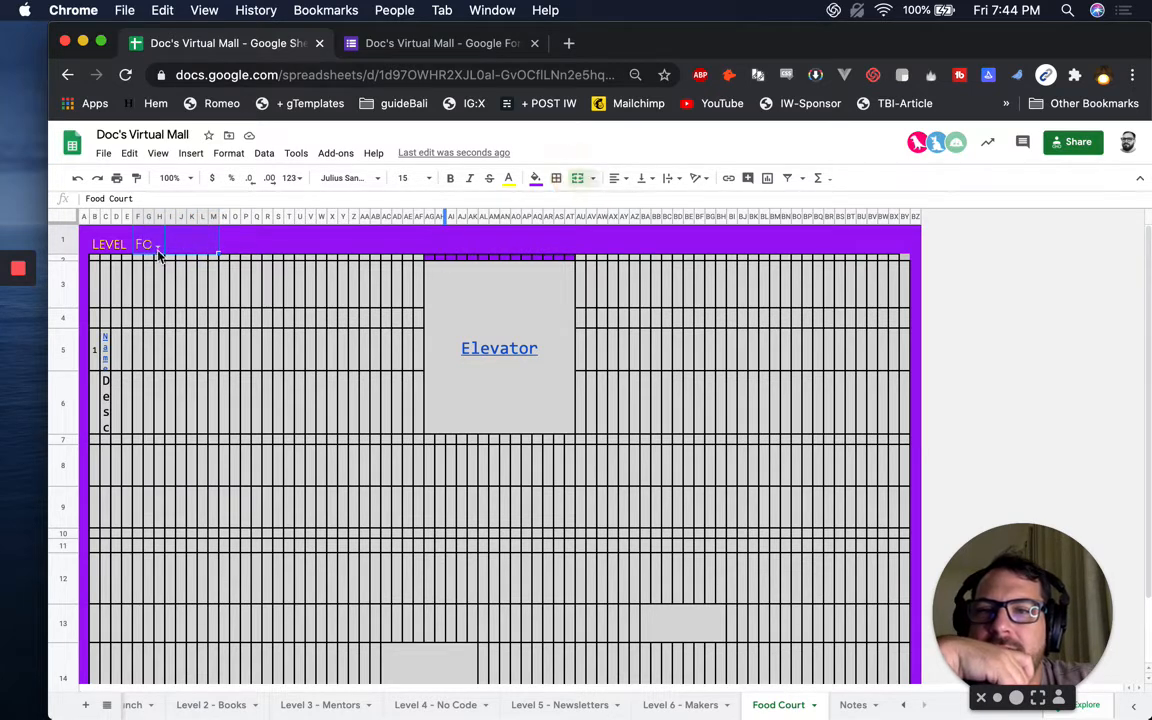
left_click_drag(256, 242, 188, 247)
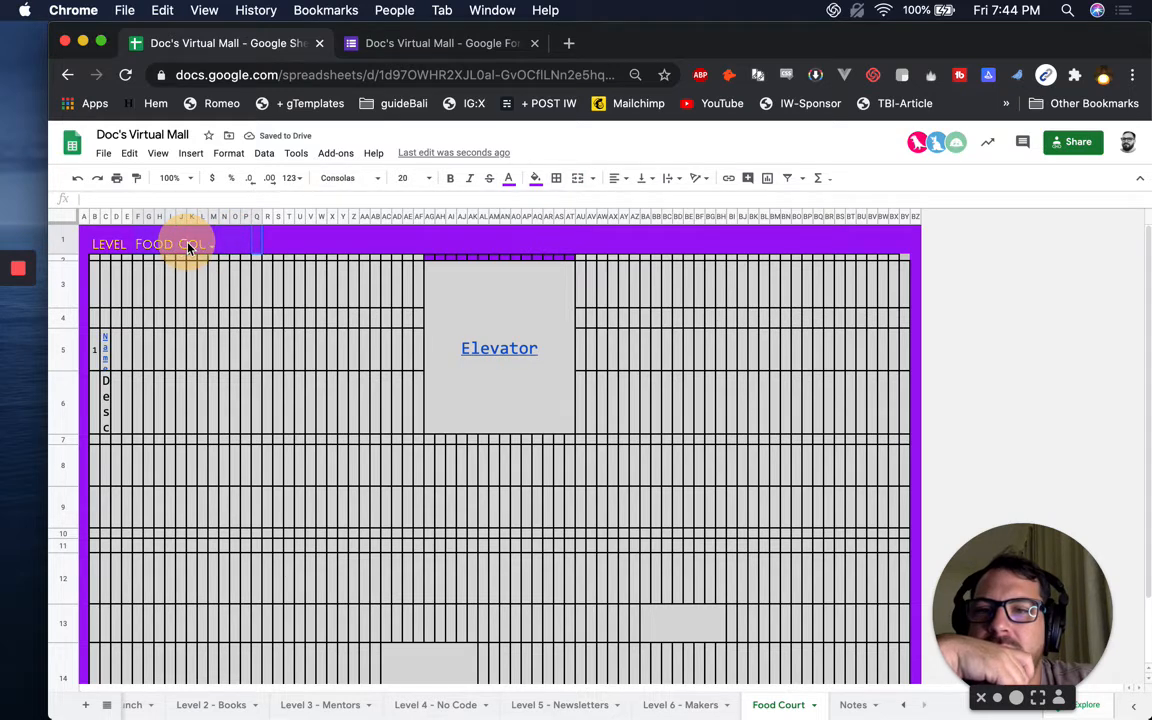
left_click(579, 179)
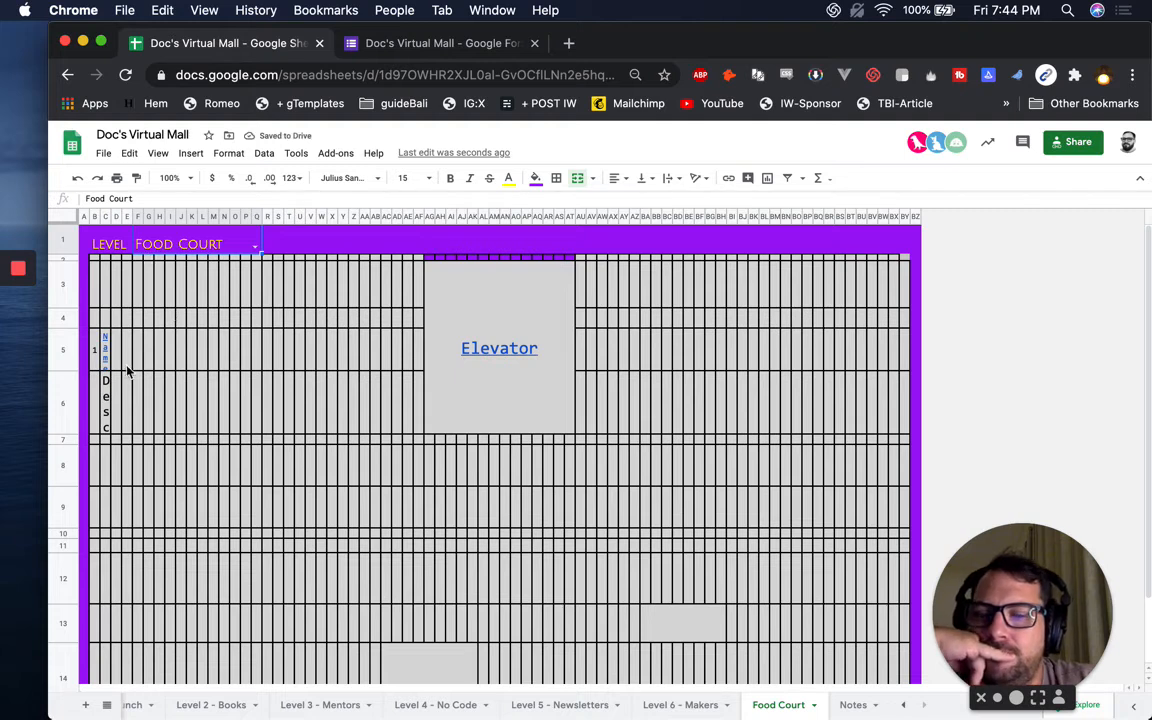
Reapply all borders to U12:BK14 so the two blank blocks in rows 13 and 14 get grid lines.
left_click_drag(106, 354, 233, 355)
scroll(287, 362, "down", 2)
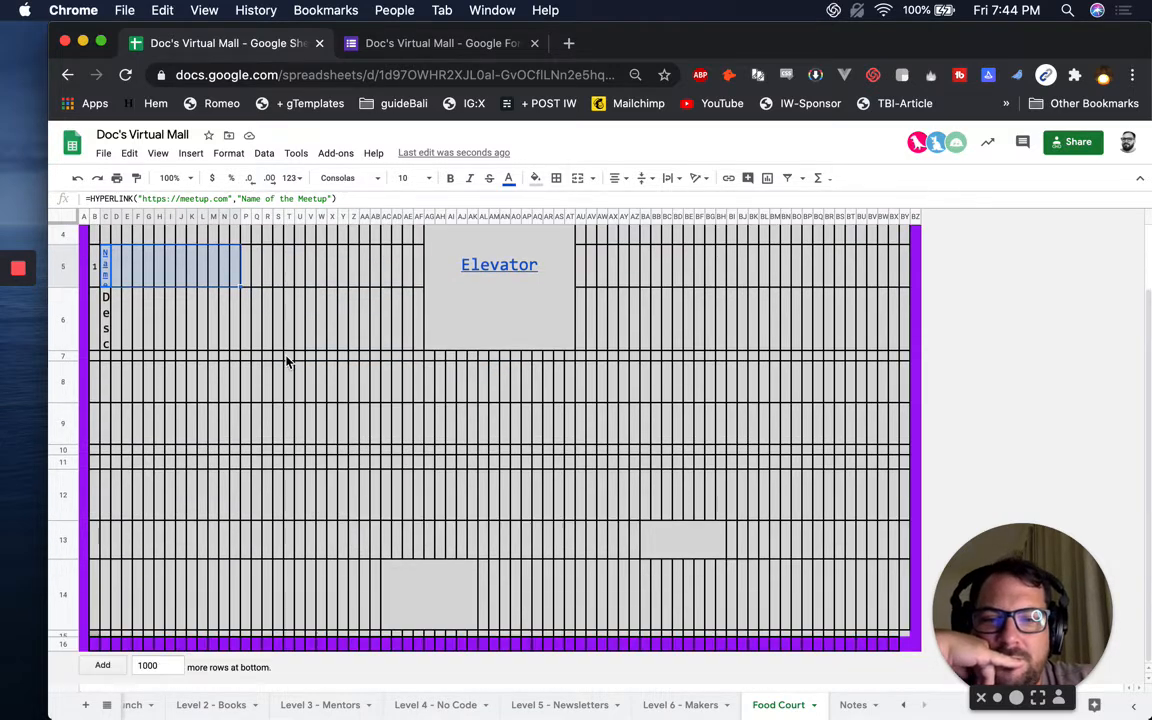
left_click_drag(300, 480, 760, 595)
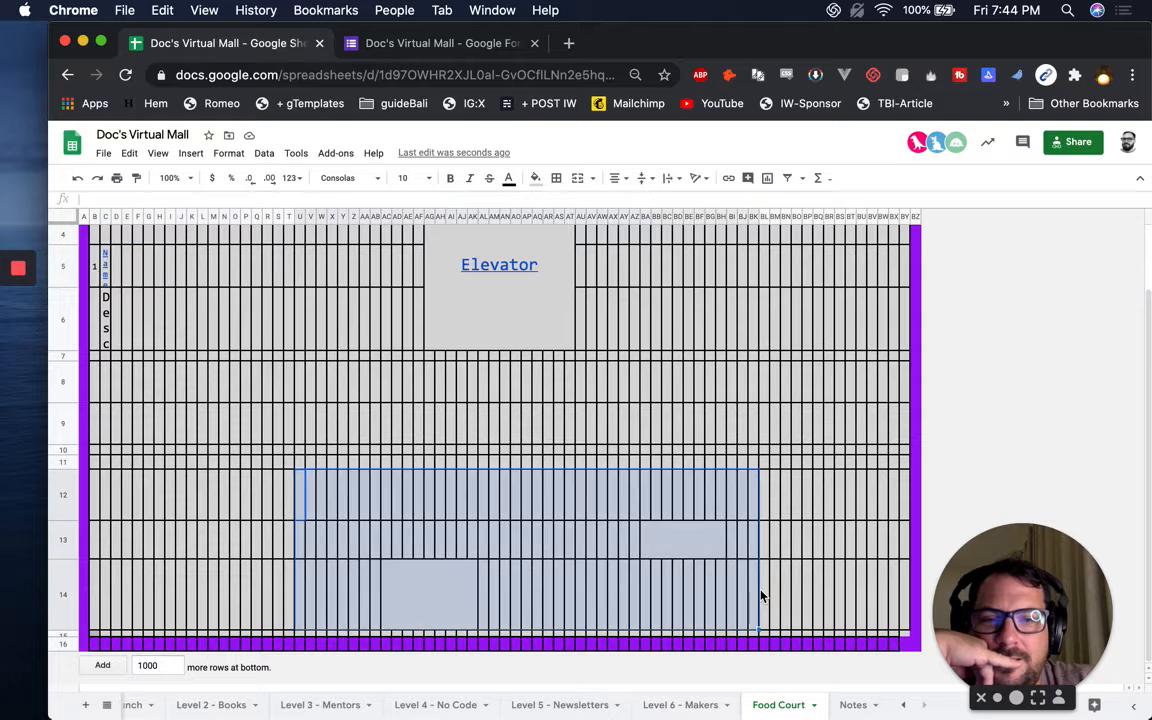
left_click(556, 178)
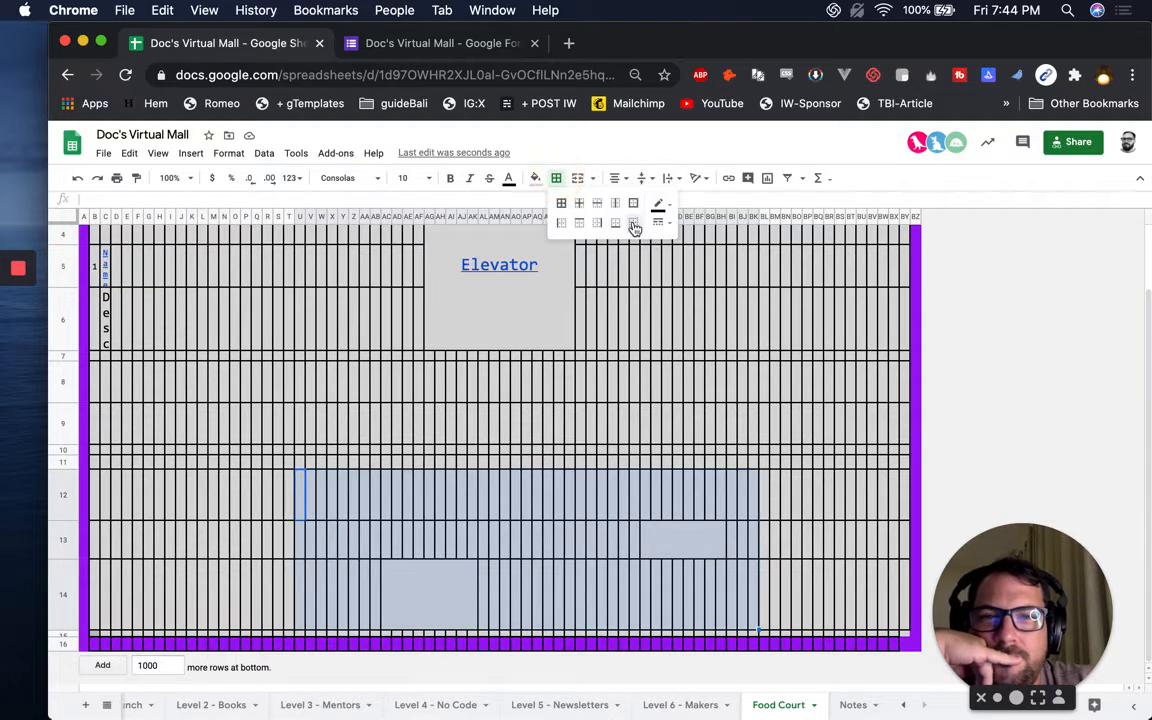
left_click(564, 204)
left_click(368, 514)
scroll(368, 515, "up", 2)
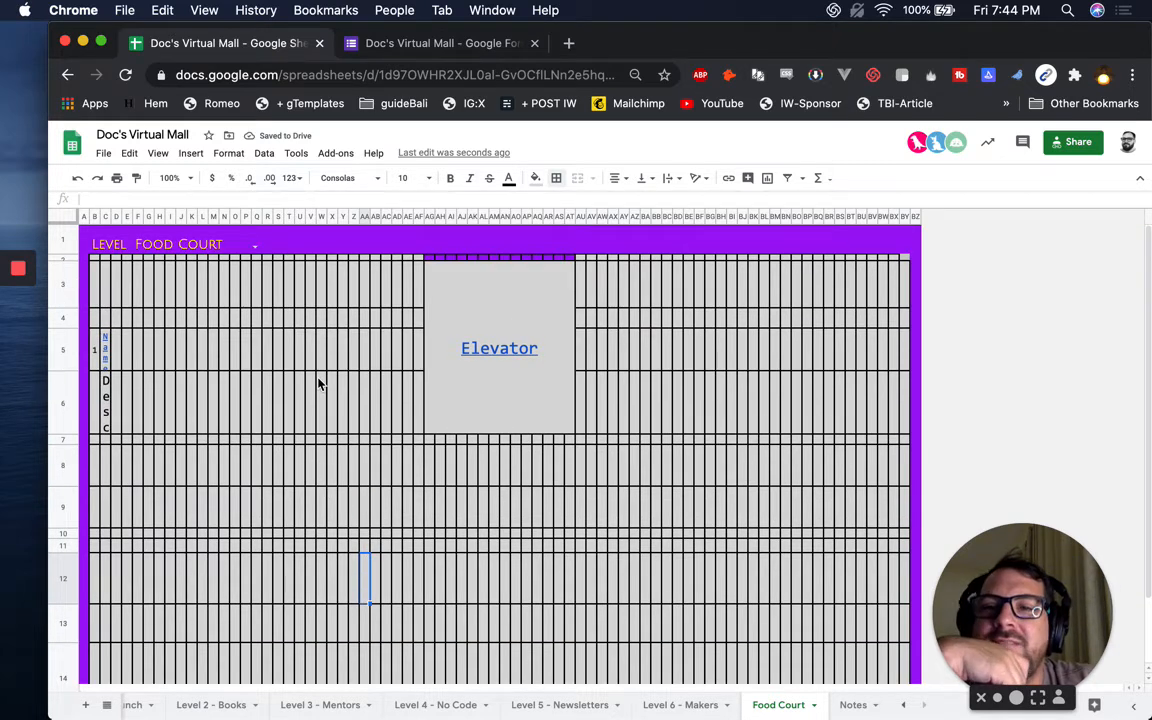
Move the number, meetup name and description from B5:C6 to C3:D4 and clear the original cells.
scroll(306, 383, "down", 1)
scroll(296, 376, "up", 1)
left_click_drag(95, 355, 106, 398)
key("ctrl+c")
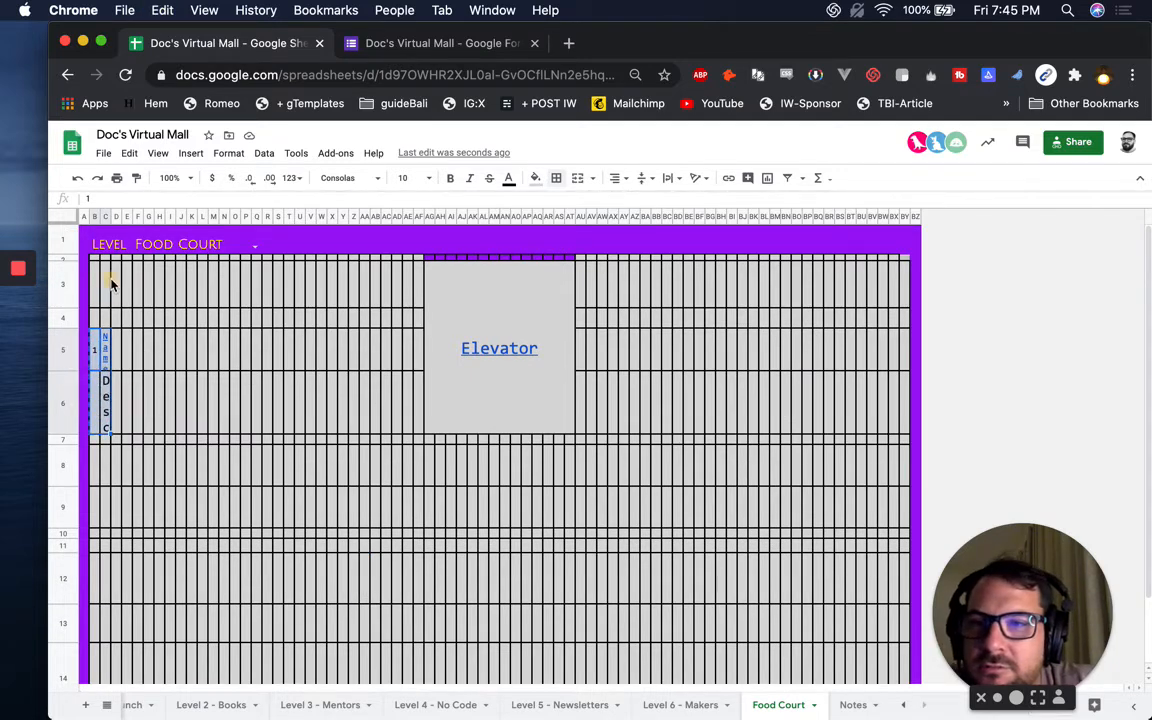
left_click(111, 285)
key("ctrl+v")
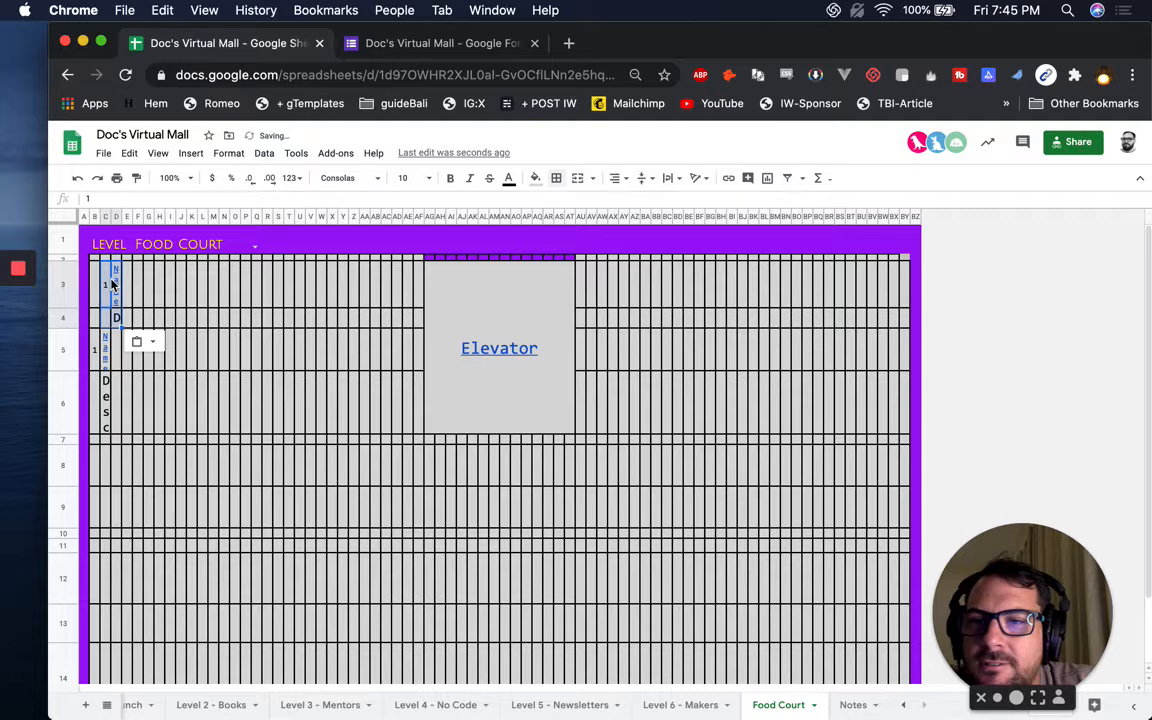
left_click_drag(99, 355, 118, 359)
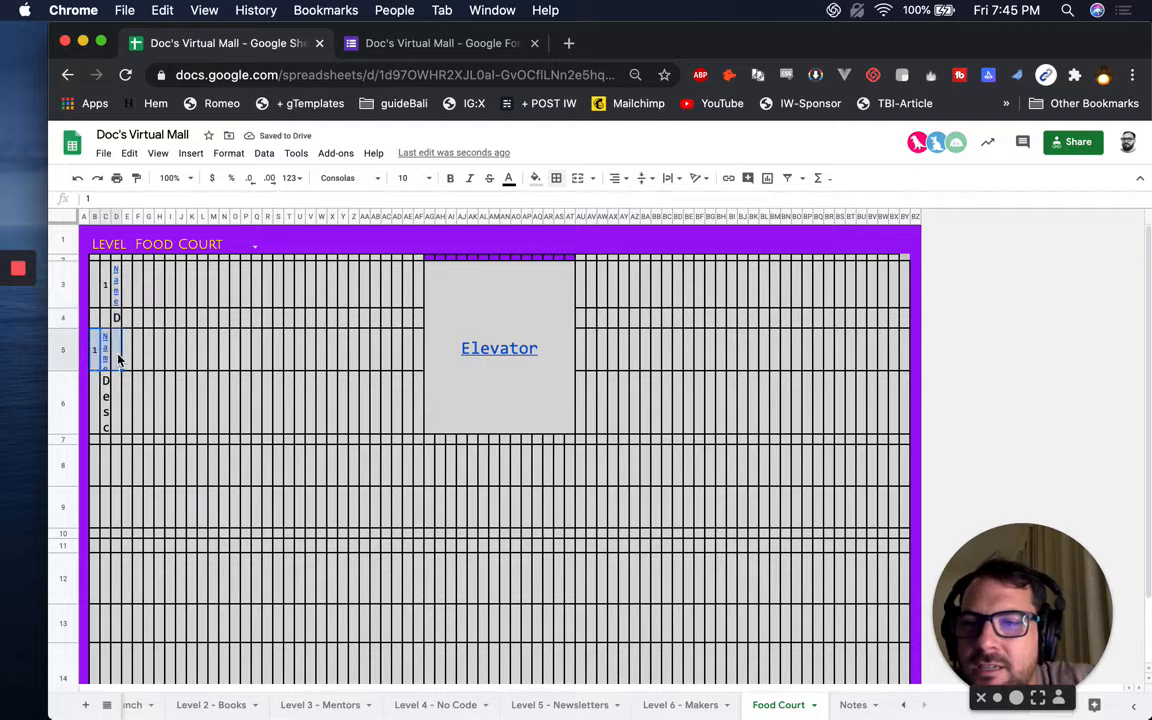
key("Delete")
left_click(103, 402)
key("Delete")
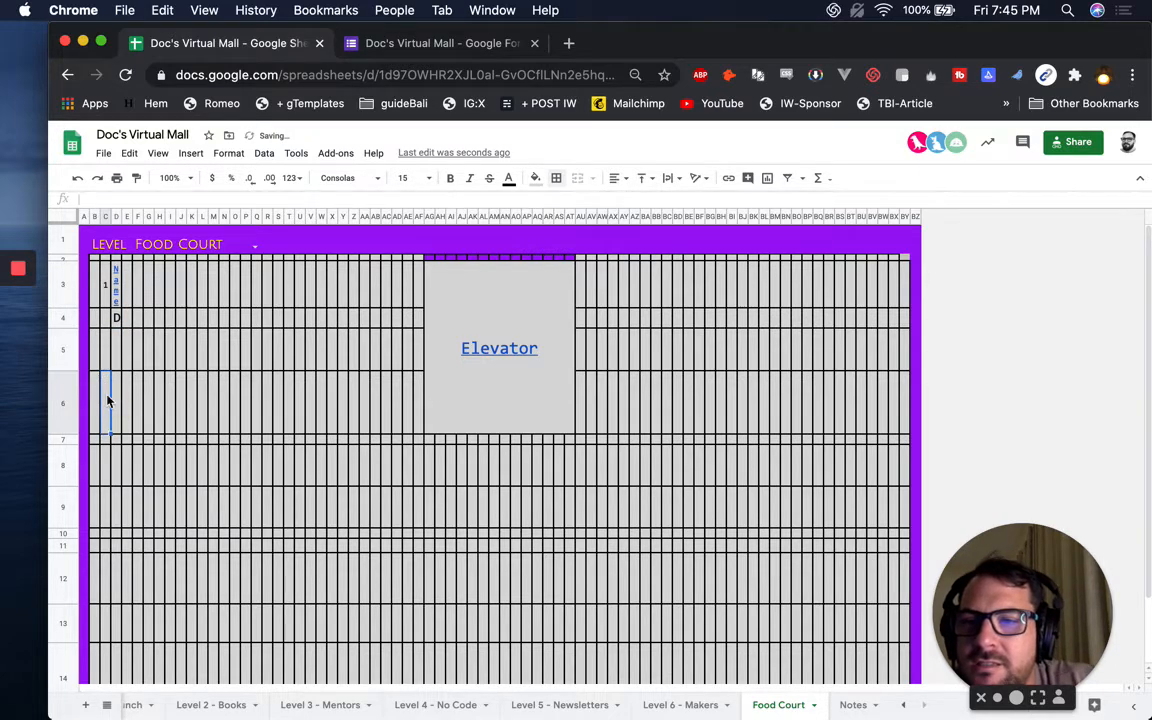
Merge D3:K3 for the meetup name and D4:K5 for the description.
left_click_drag(116, 283, 237, 288)
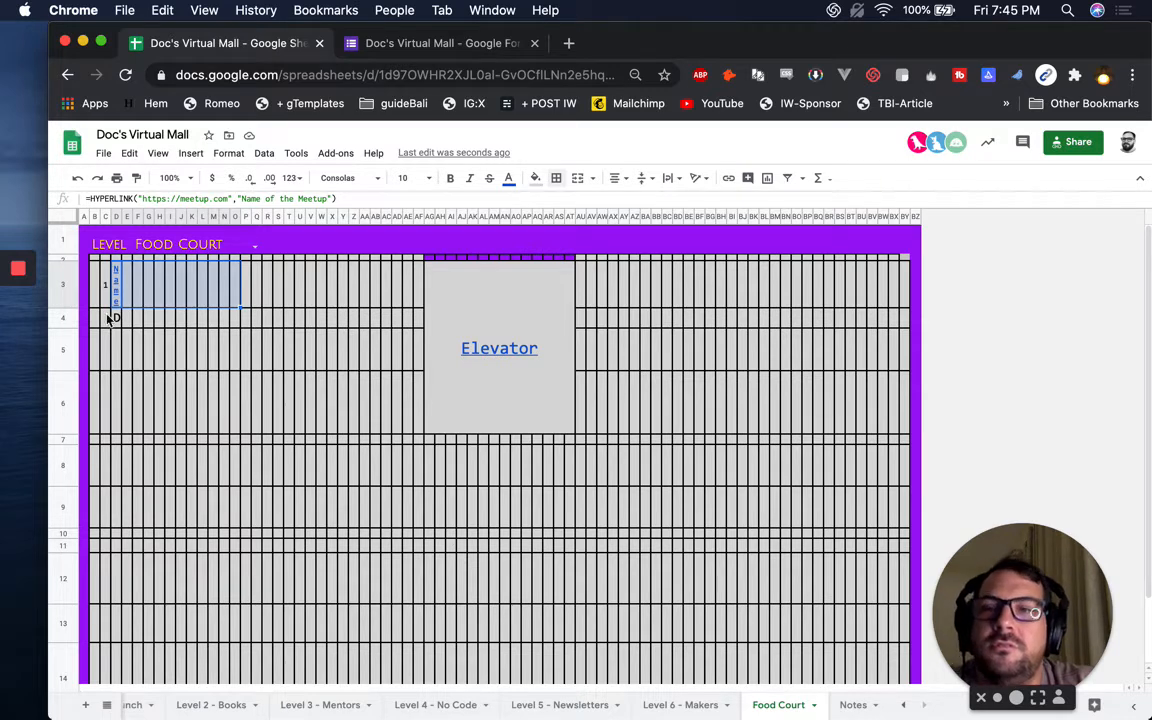
left_click_drag(113, 285, 198, 298)
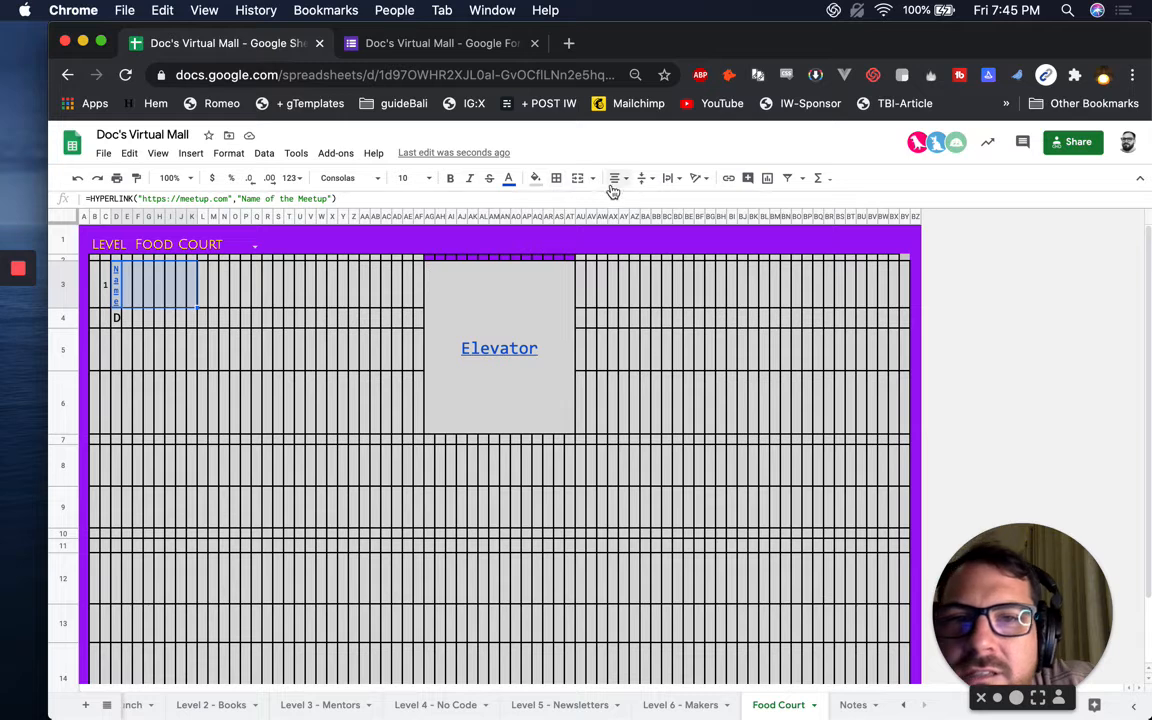
left_click(577, 180)
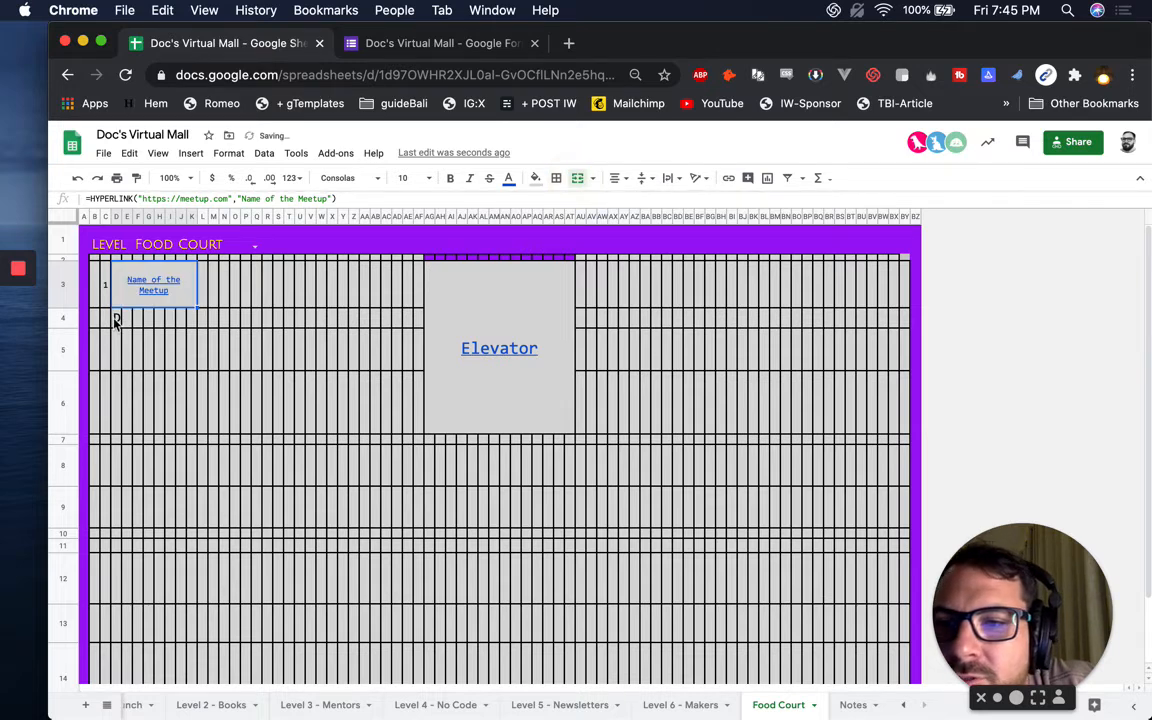
left_click_drag(128, 322, 195, 354)
left_click(578, 178)
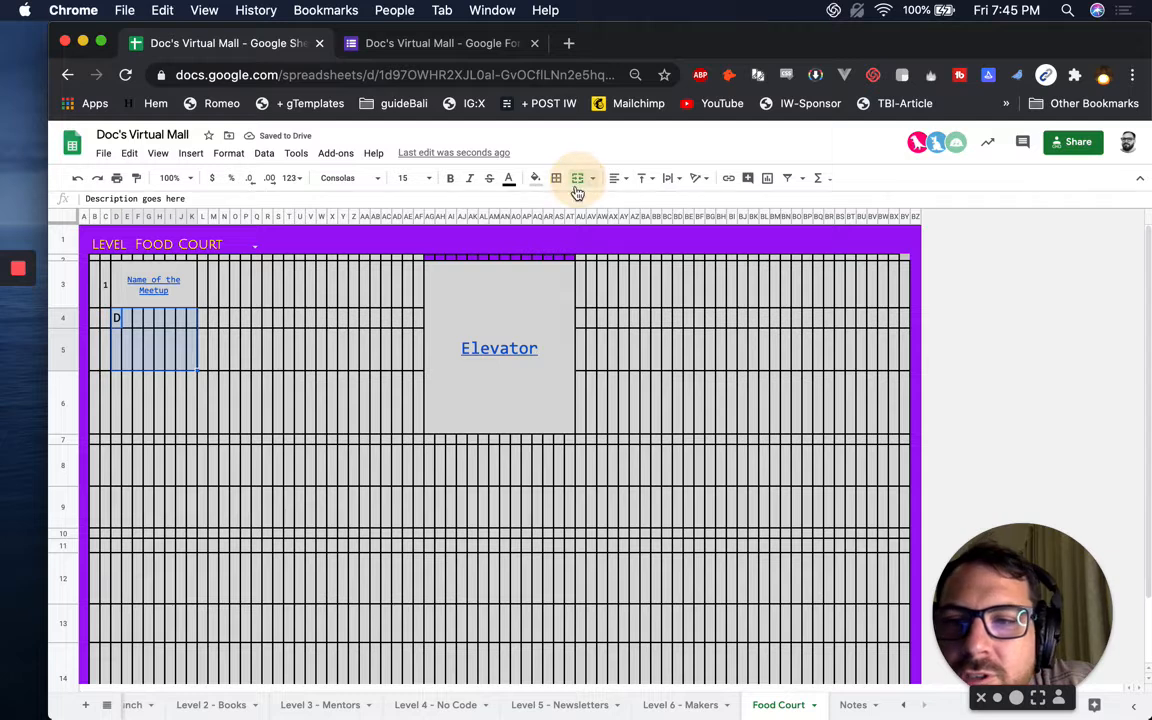
left_click_drag(105, 283, 185, 363)
key("cmd+c")
left_click(290, 284)
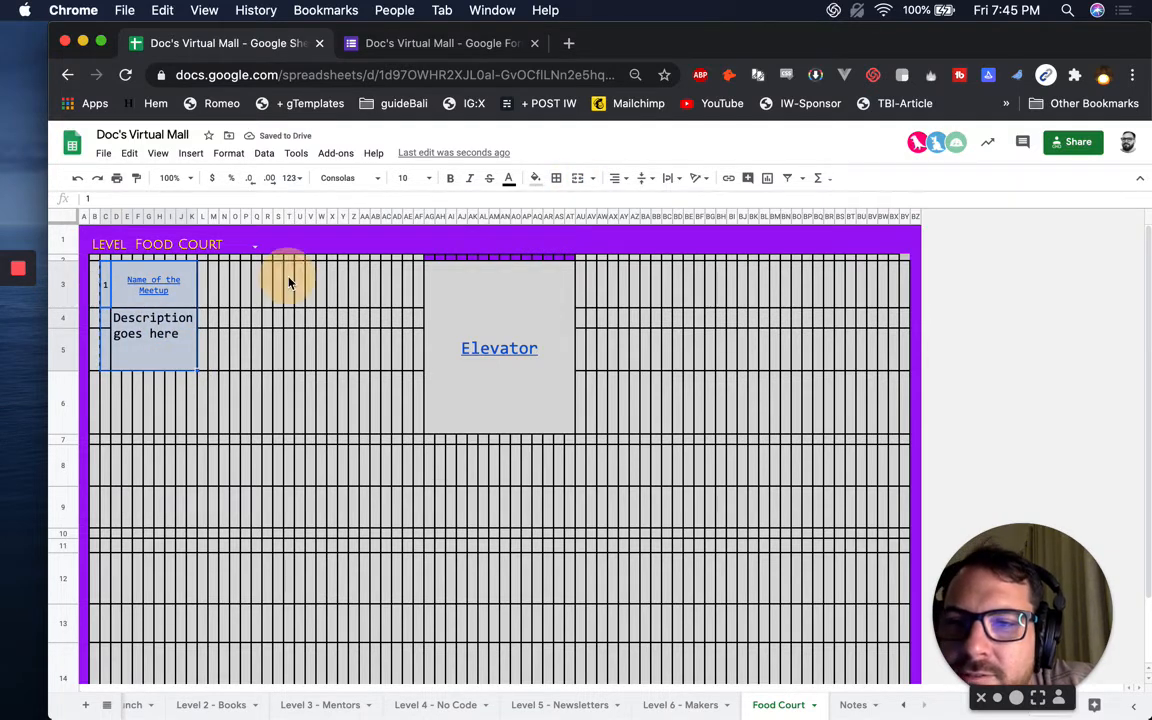
Widen the merged meetup name cell to D3:O3 and the merged description cell to D4:O5.
left_click(238, 288)
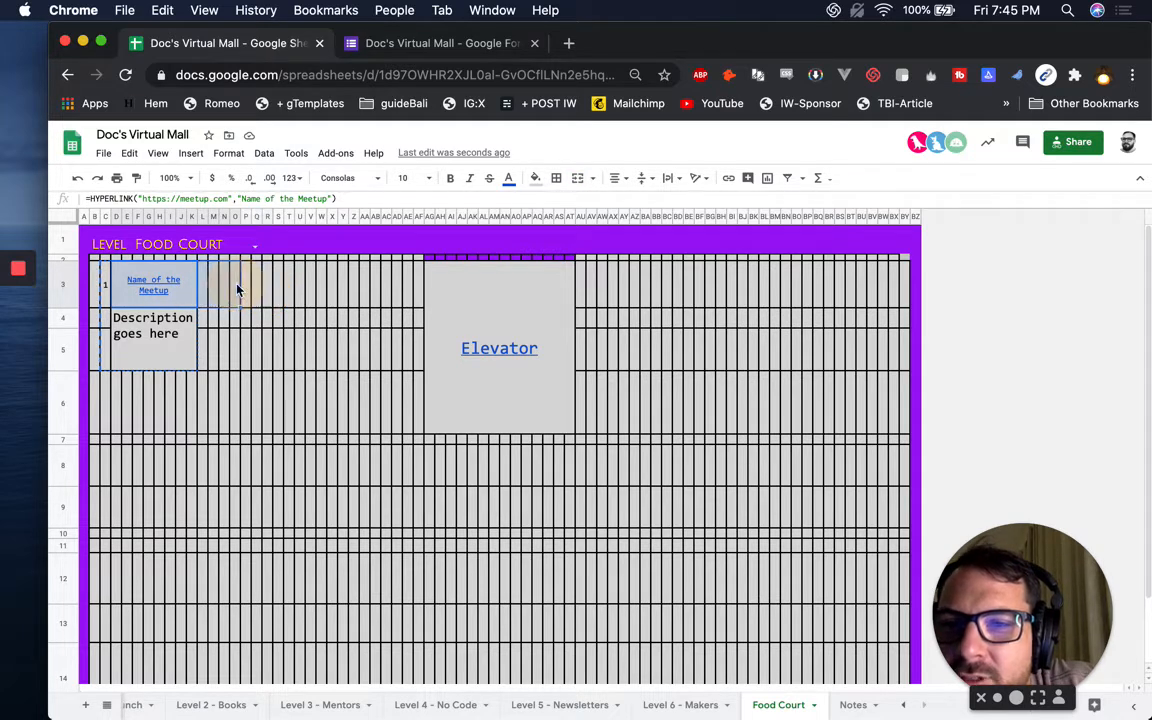
left_click_drag(174, 341, 233, 341)
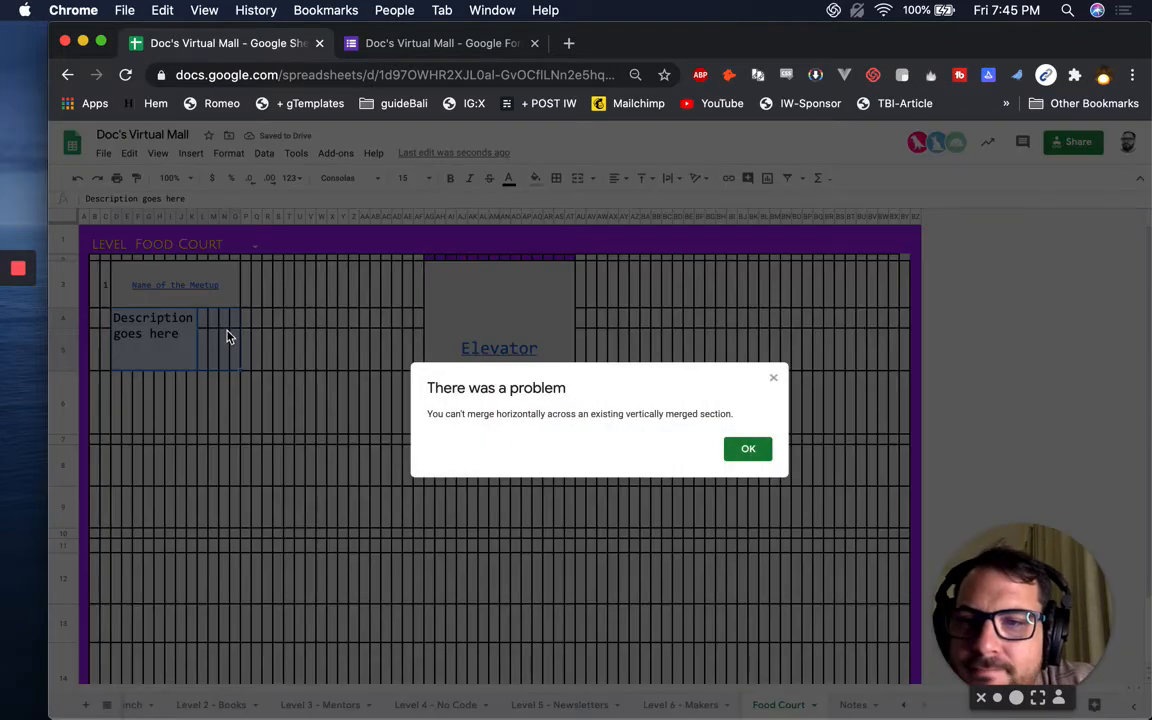
left_click(746, 448)
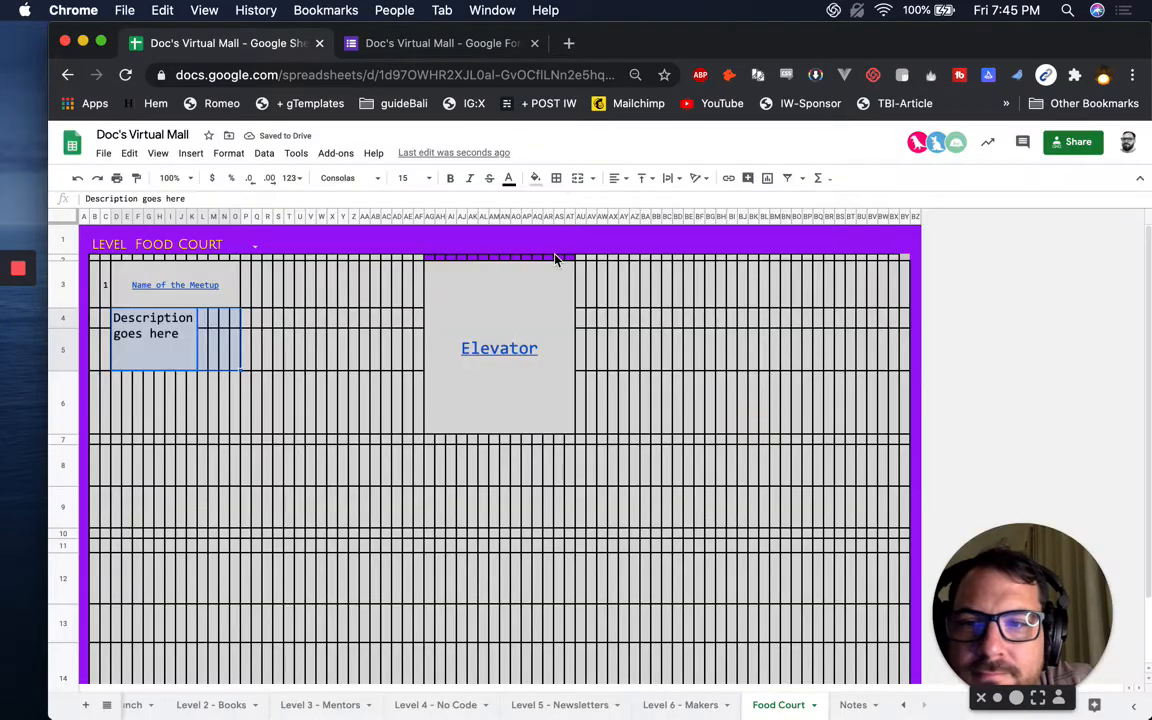
left_click(577, 178)
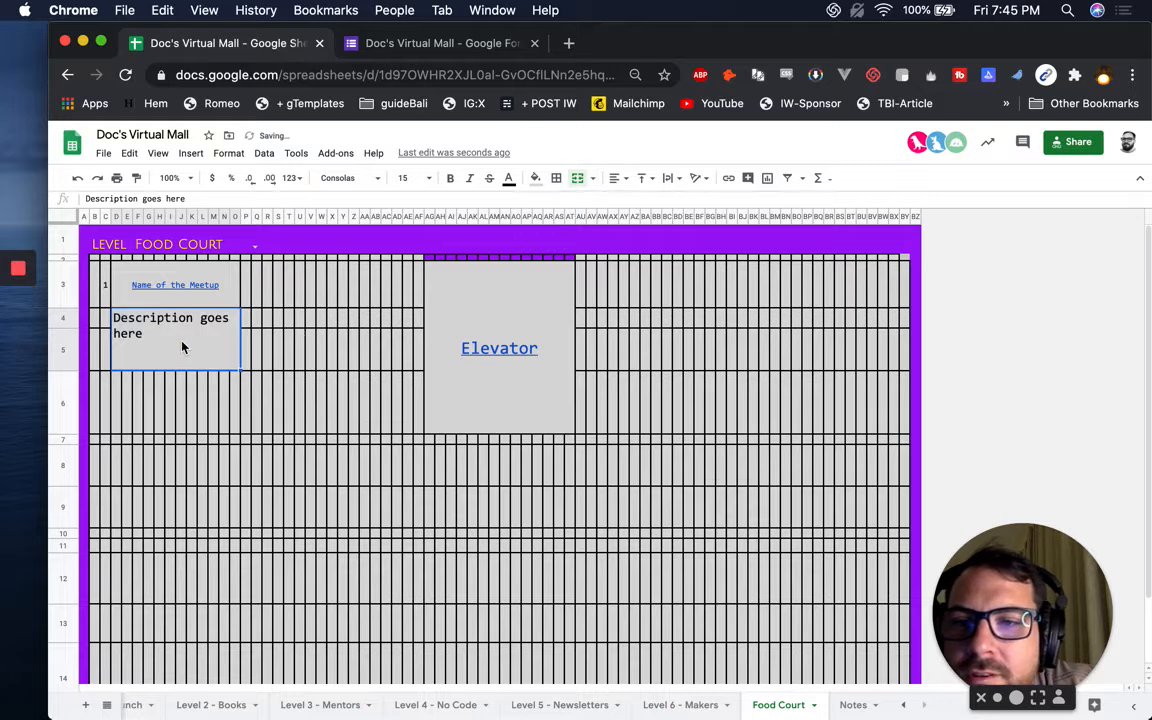
Copy the meetup entry block C3:O5 and paste it at R3 to make a second block beside the first.
left_click_drag(107, 290, 226, 360)
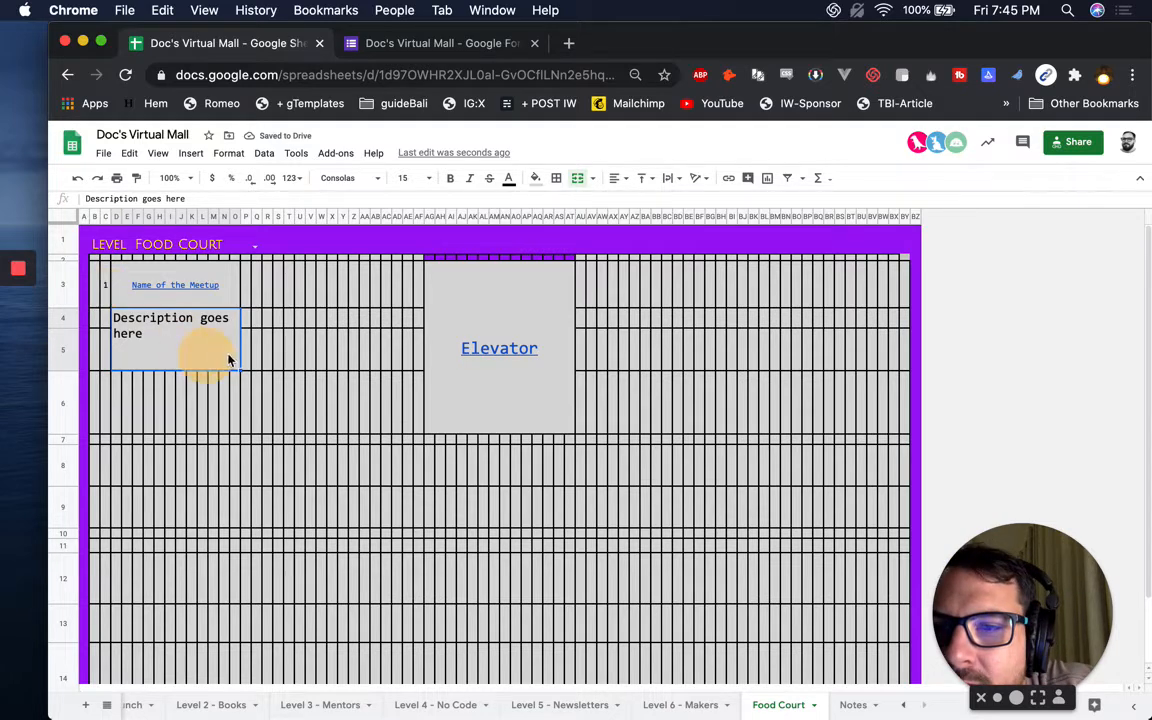
key("cmd+c")
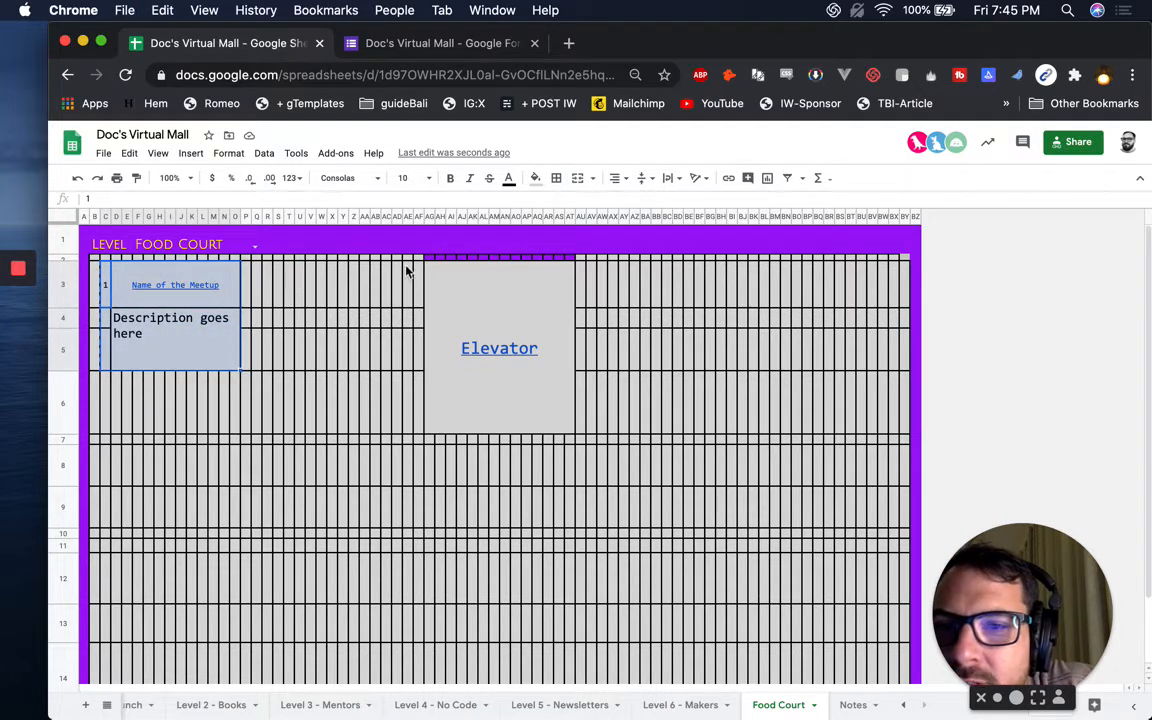
left_click(407, 279)
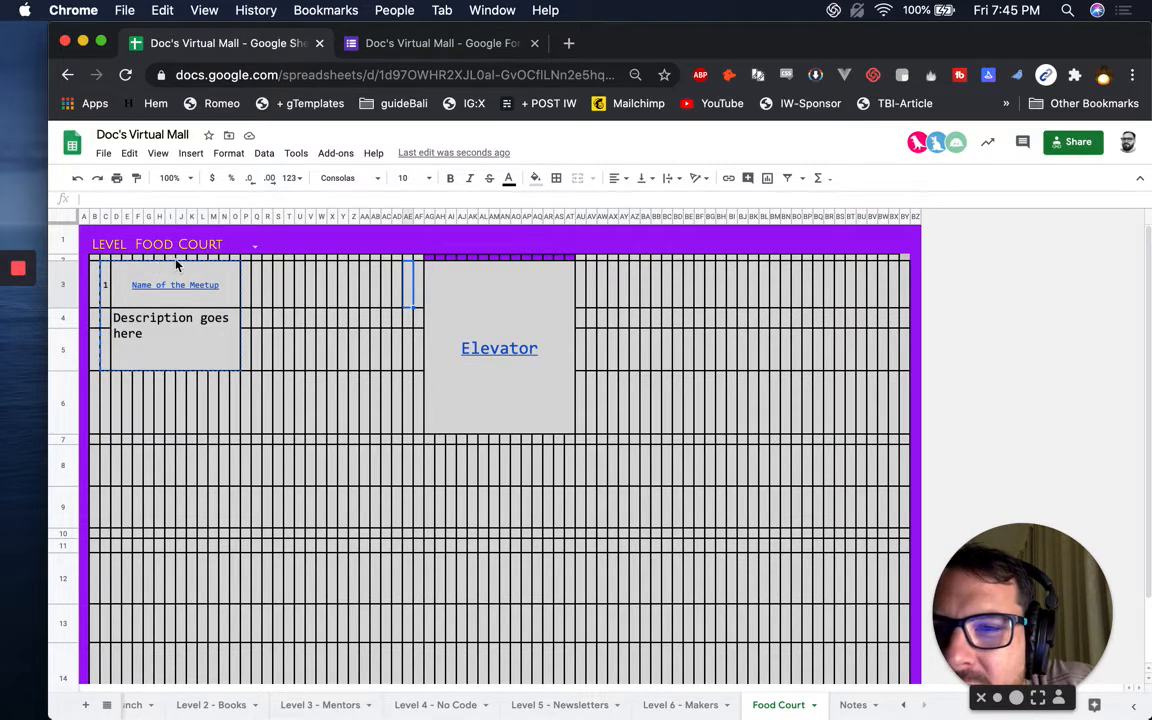
left_click(258, 272)
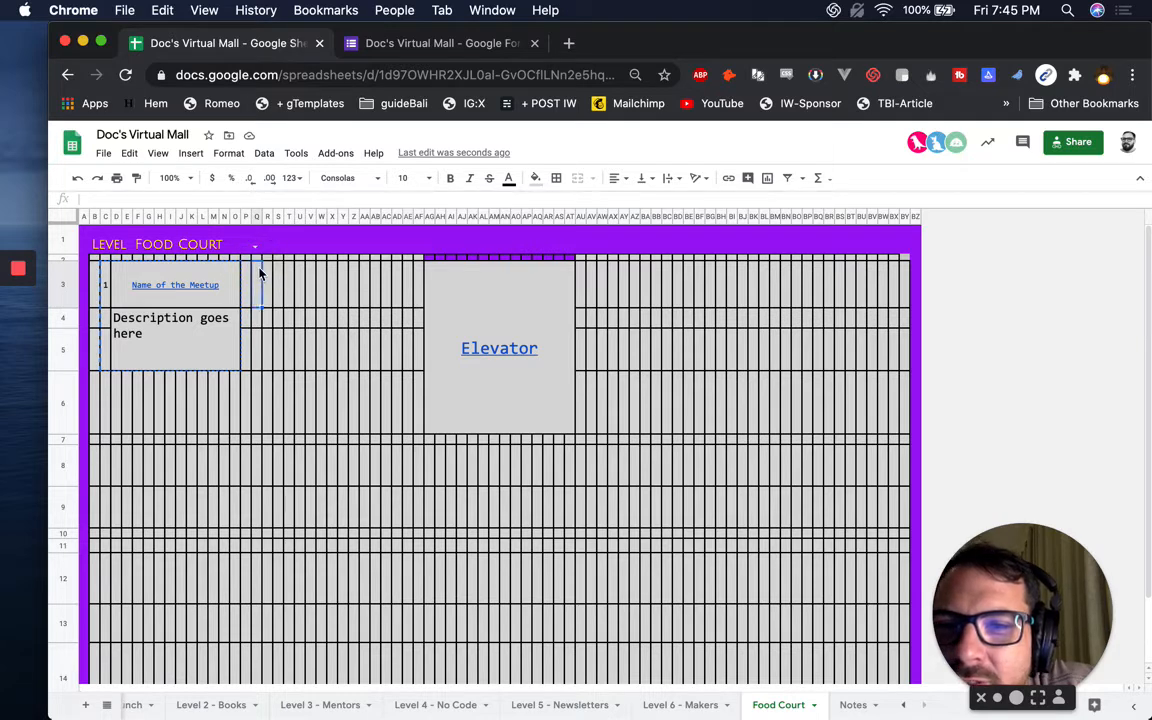
left_click(304, 272)
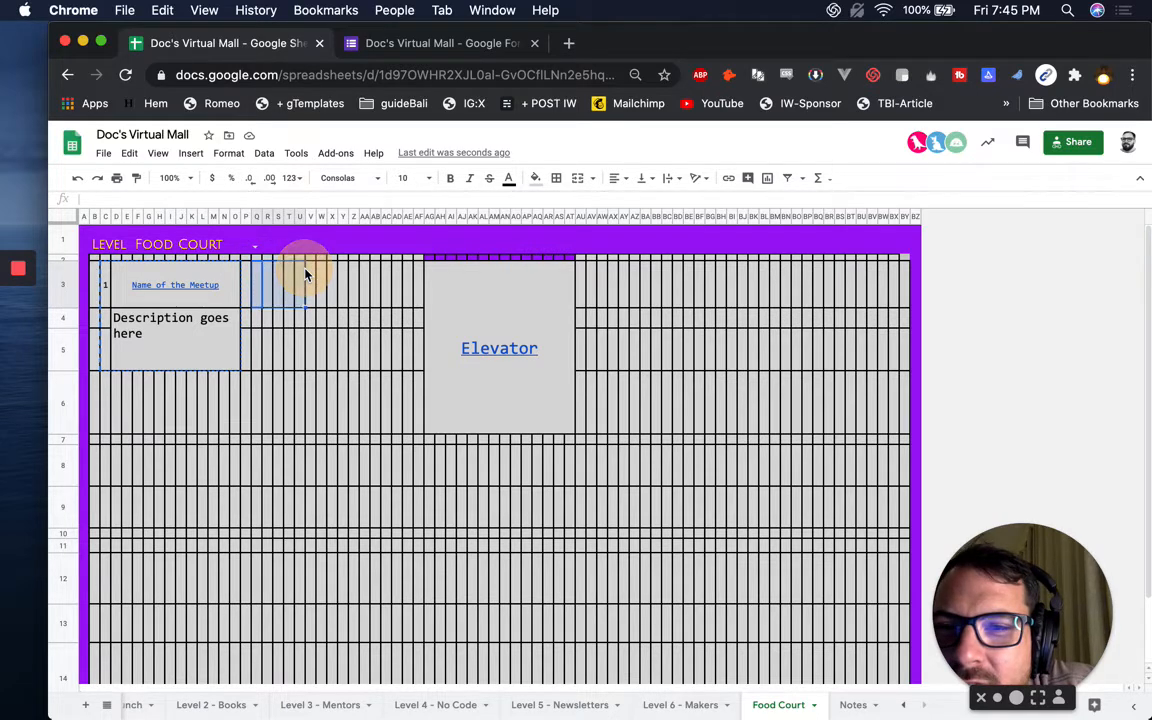
left_click(269, 277)
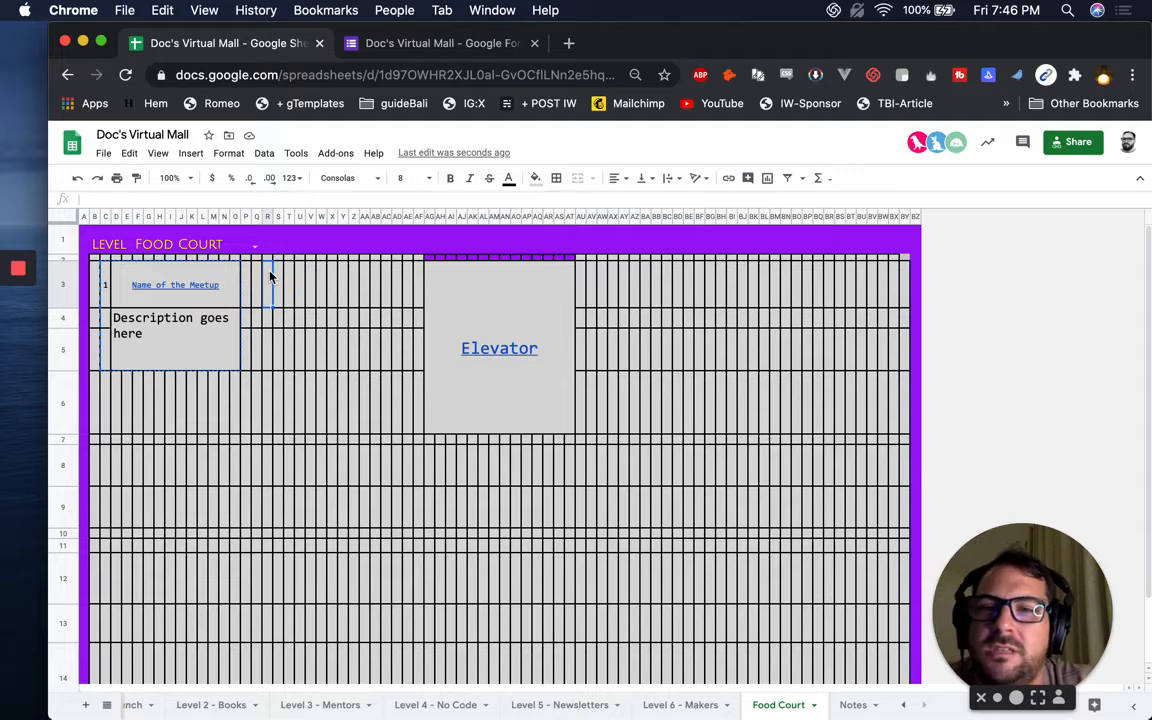
key("super+v")
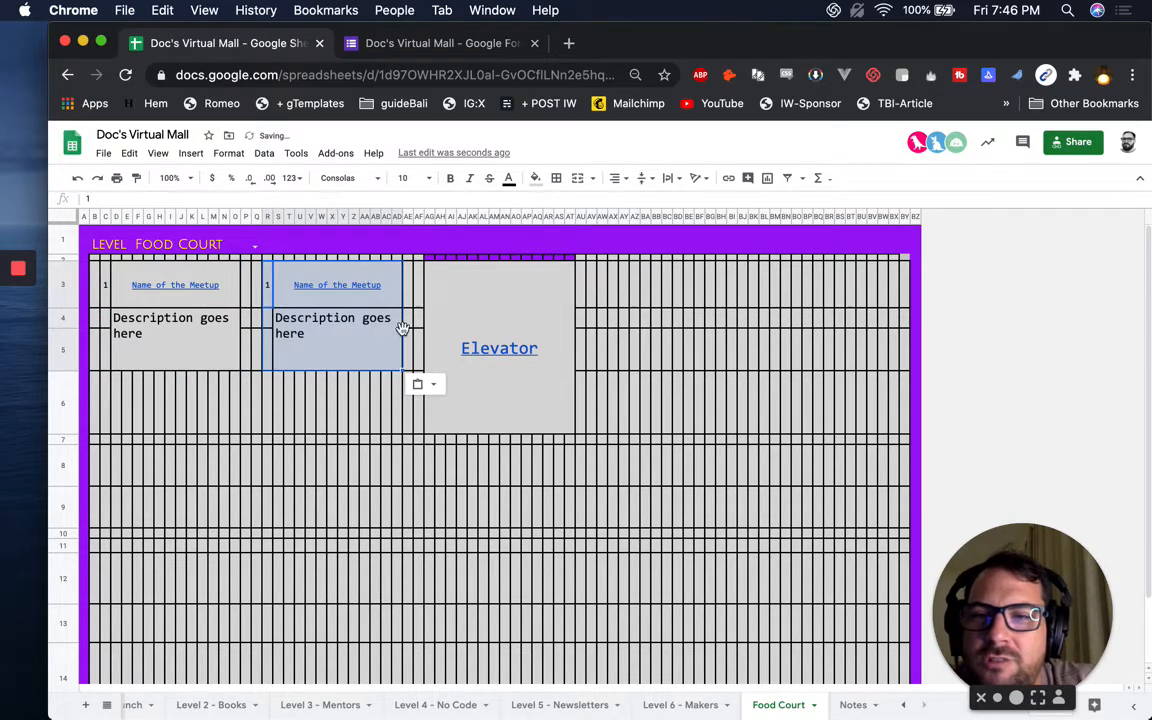
Copy the two meetup blocks in C3:AD5 and paste the pair on the other side of the Elevator, starting at AV3.
left_click_drag(105, 290, 402, 365)
key("super+c")
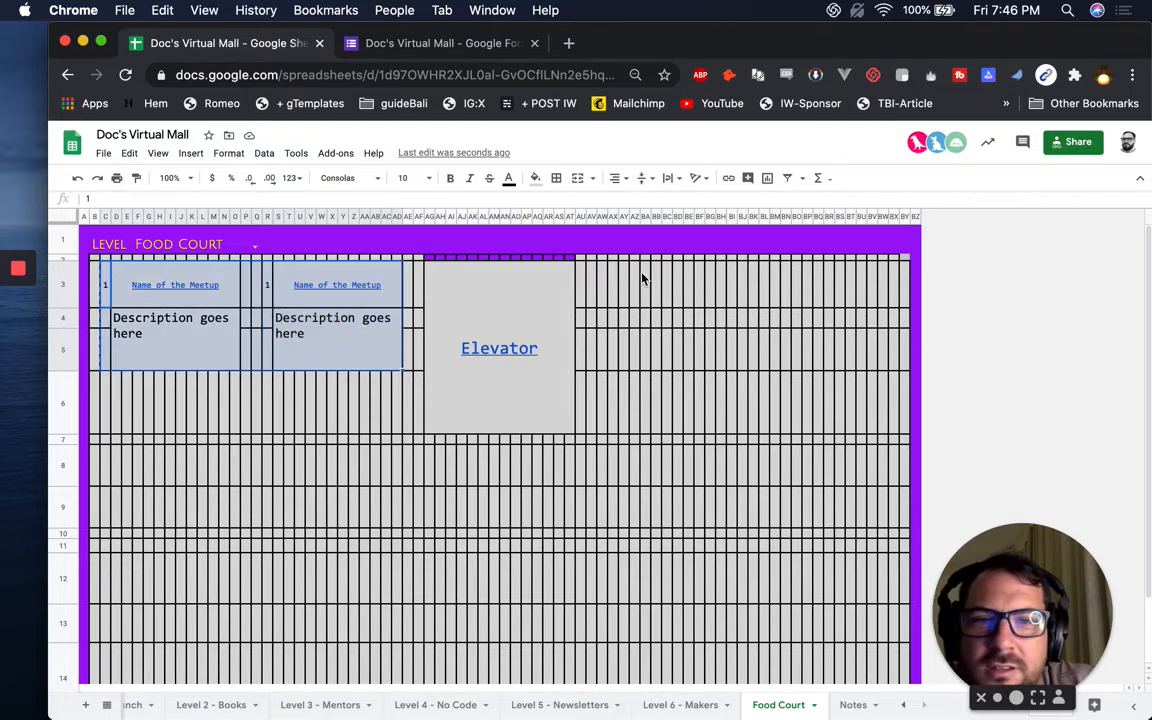
left_click(603, 274)
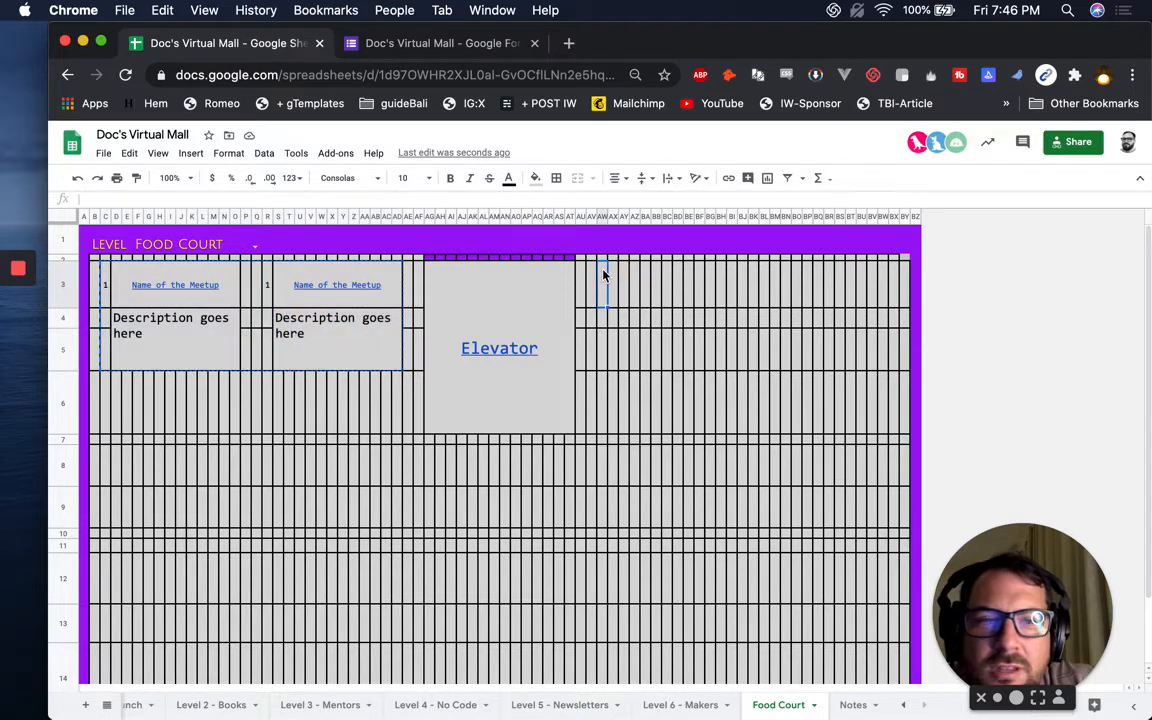
key("super+v")
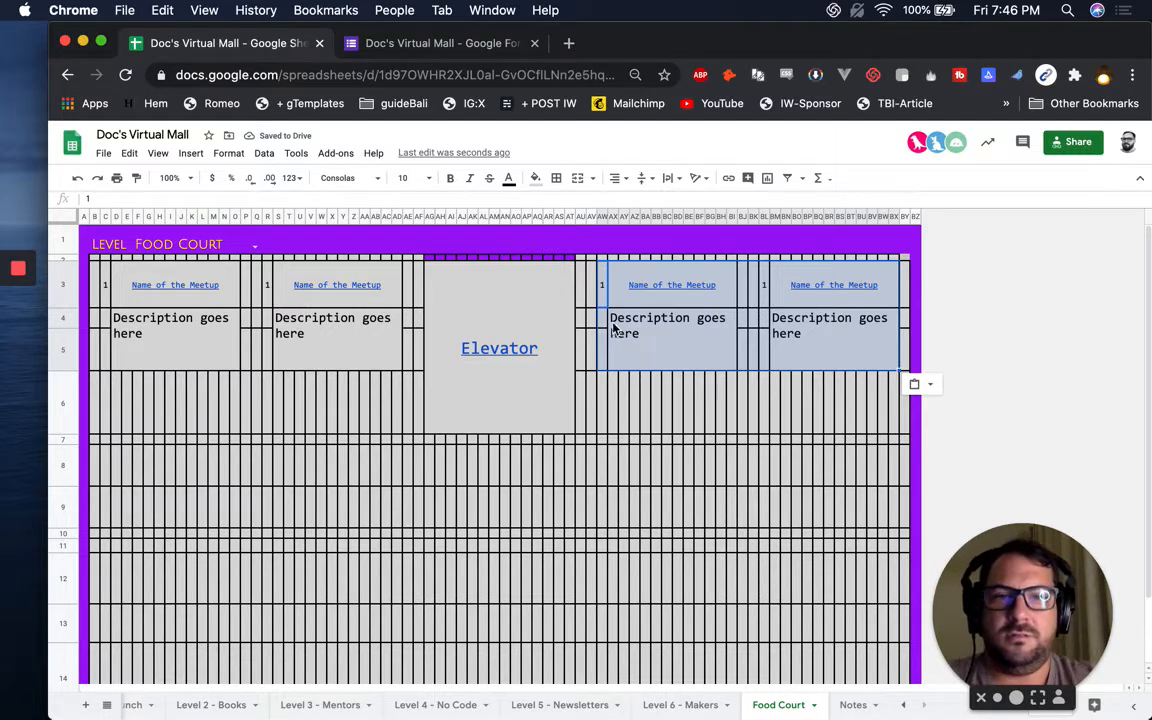
key("super+z")
left_click(592, 293)
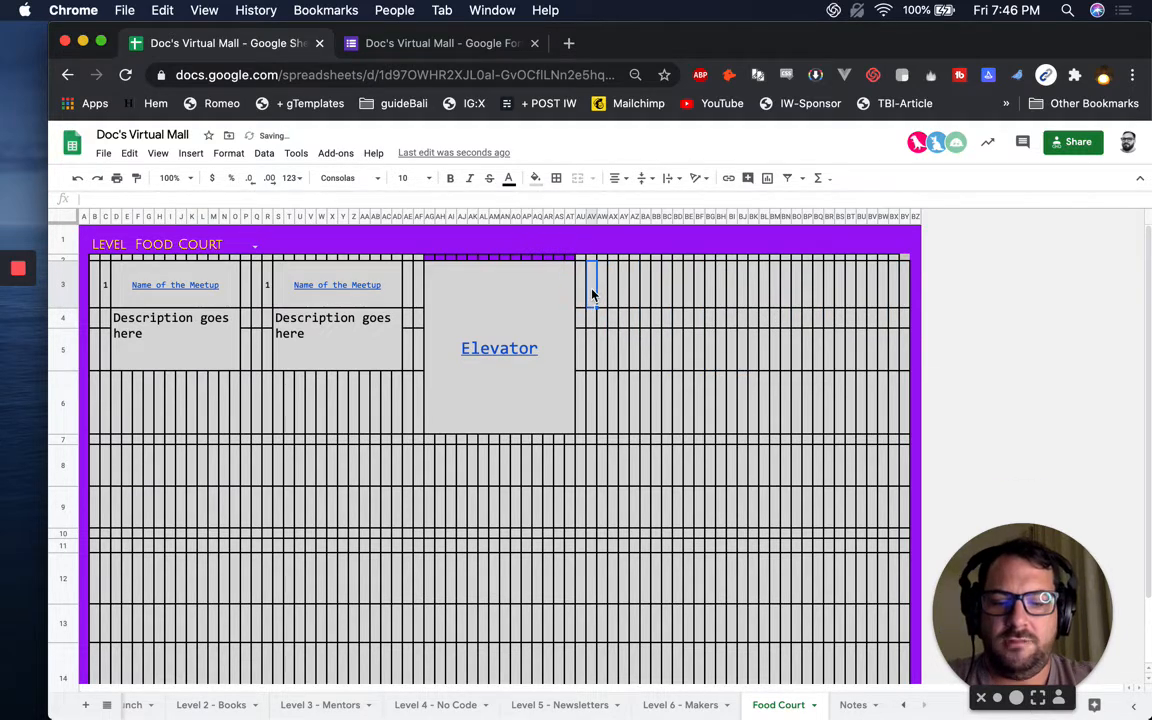
key("super+v")
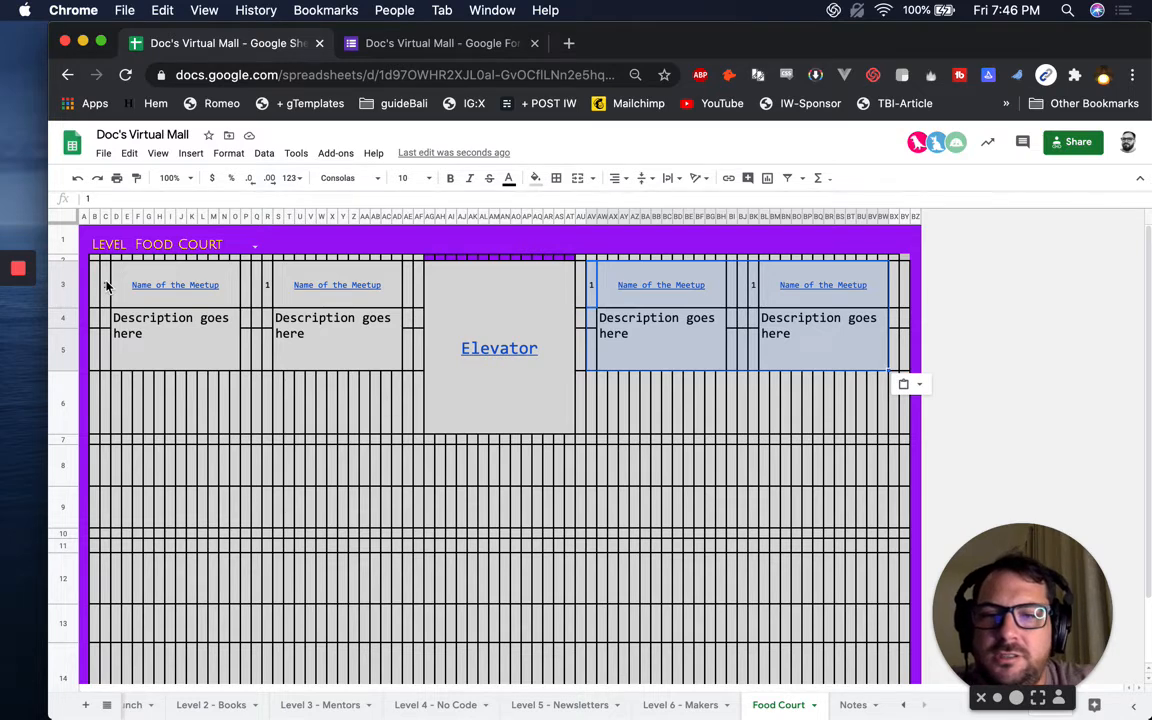
Paste the pair of meetup blocks into row 8 twice, starting at C8 and at AV8.
left_click_drag(106, 283, 400, 369)
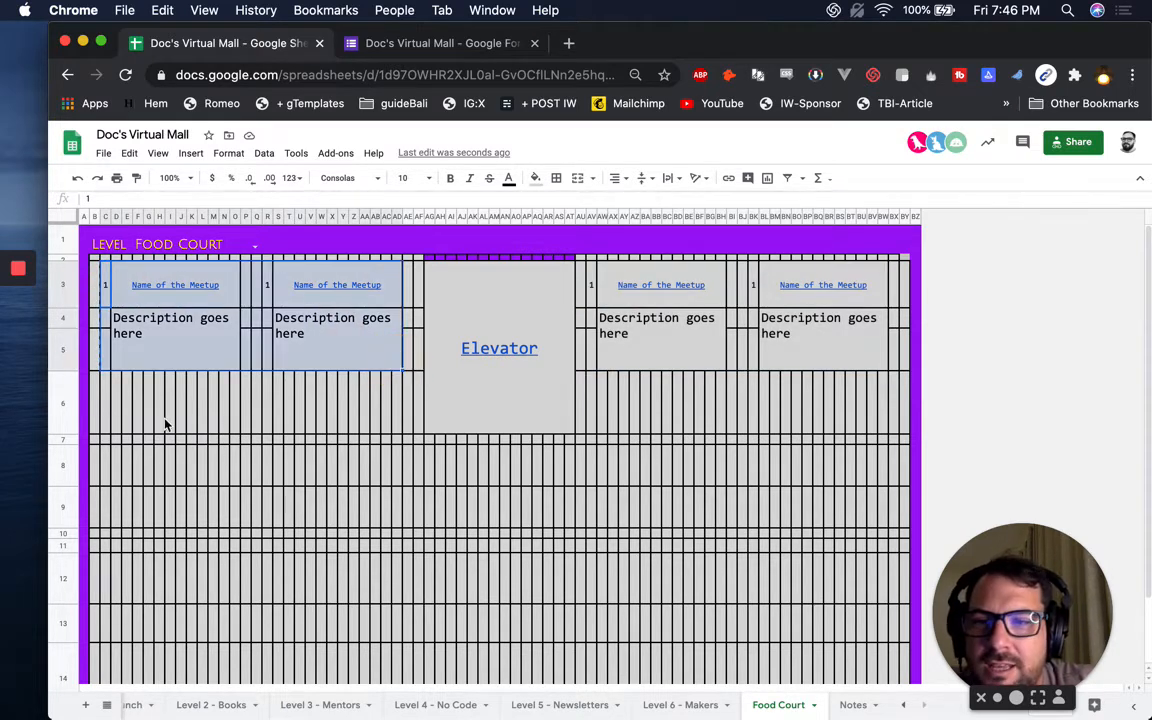
left_click(116, 473)
key("super+v")
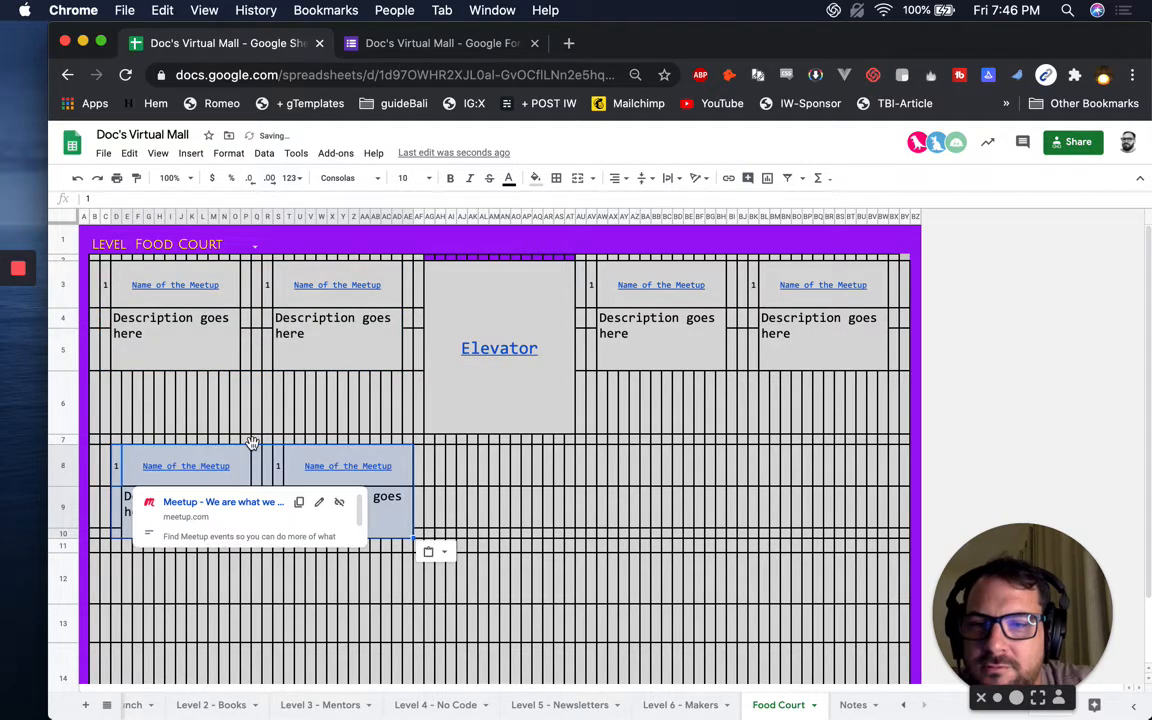
key("super+z")
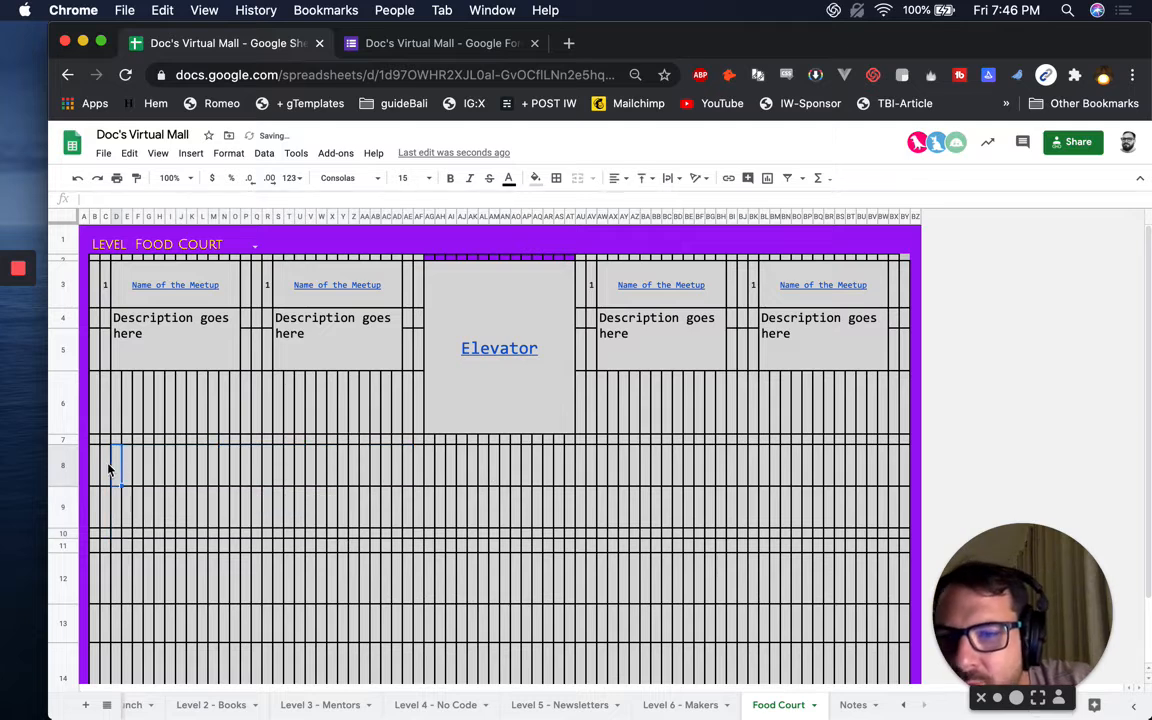
key("super+v")
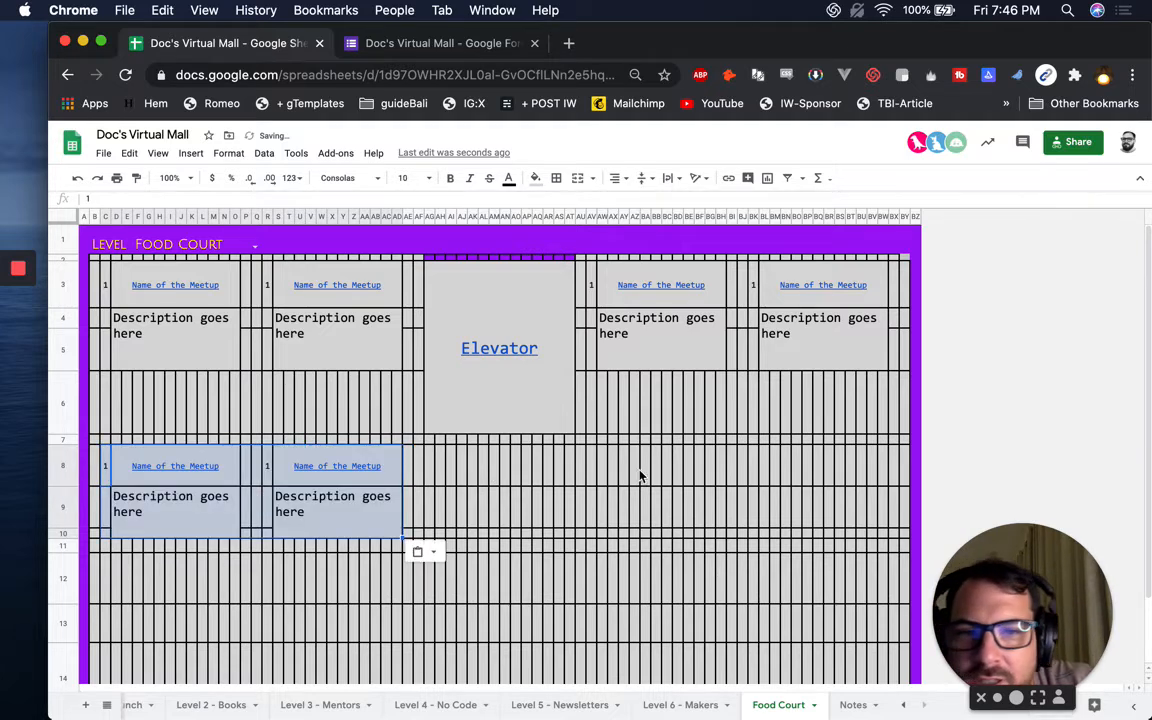
left_click(597, 457)
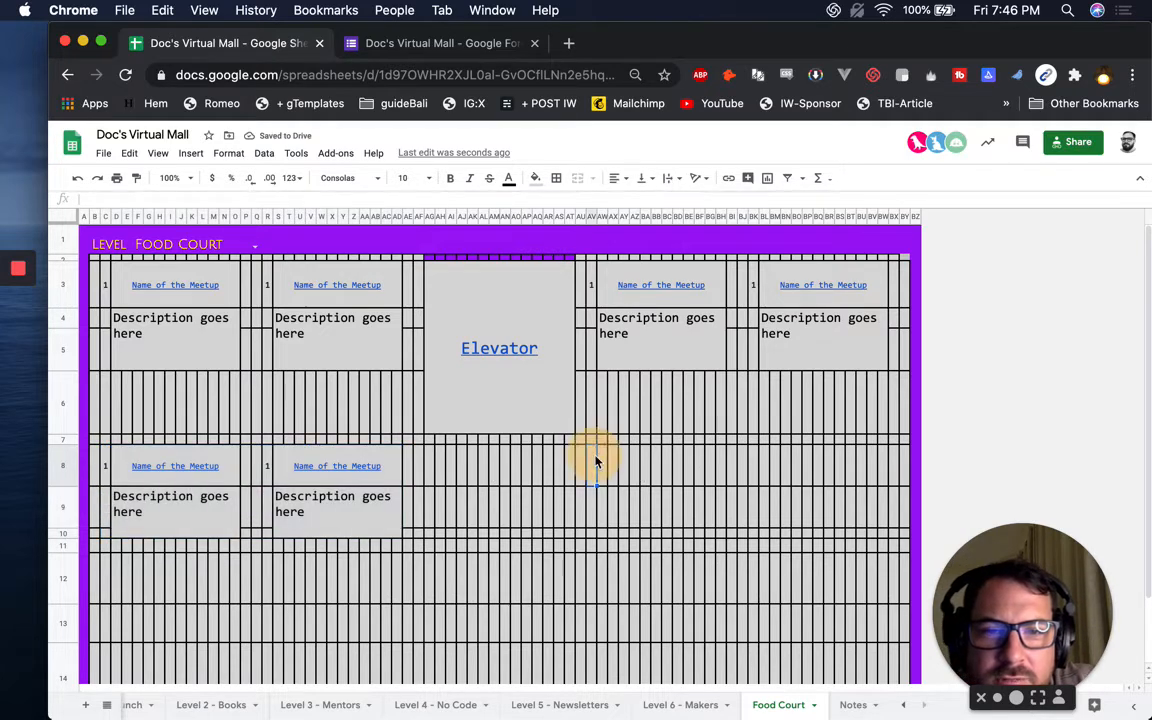
key("super+v")
Paste the pair of meetup blocks into row 12 twice, starting at C12 and at AV12.
scroll(374, 421, "down", 1)
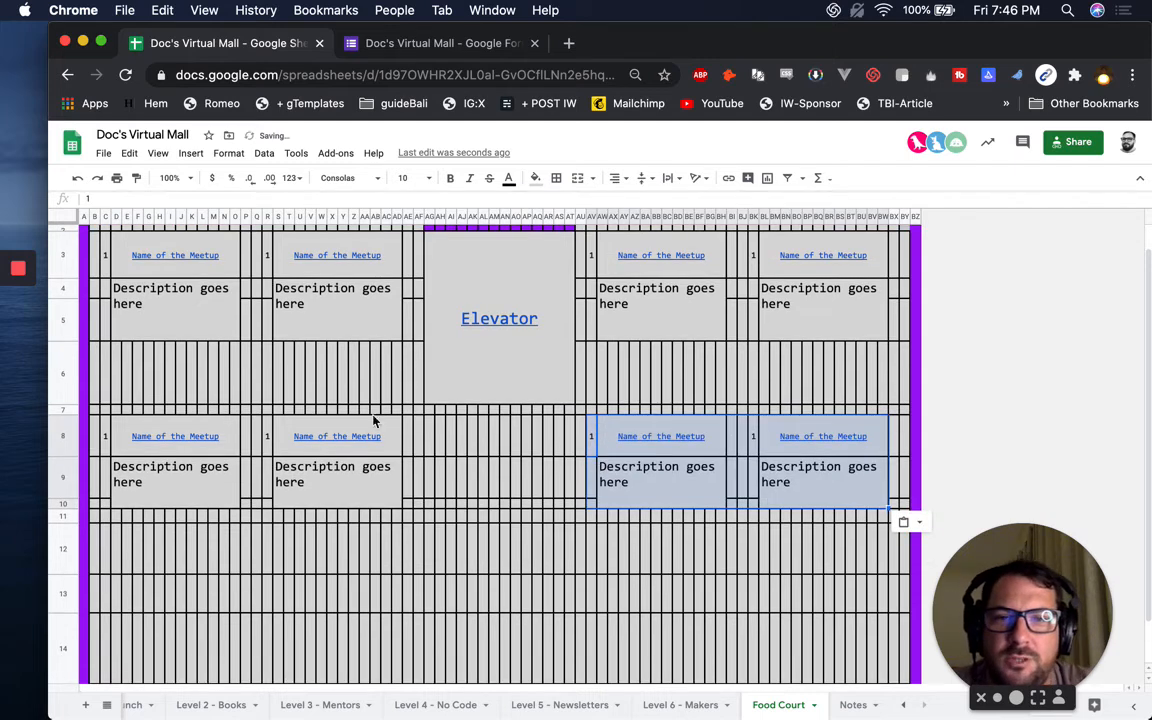
scroll(291, 513, "down", 2)
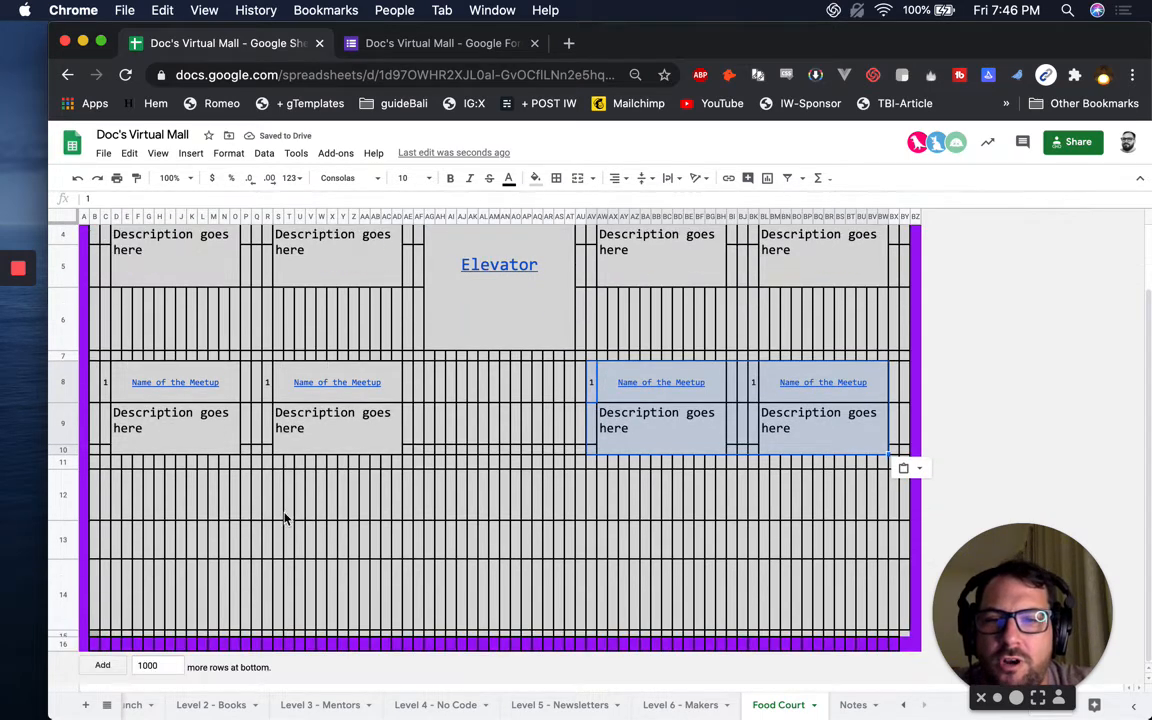
left_click(116, 508)
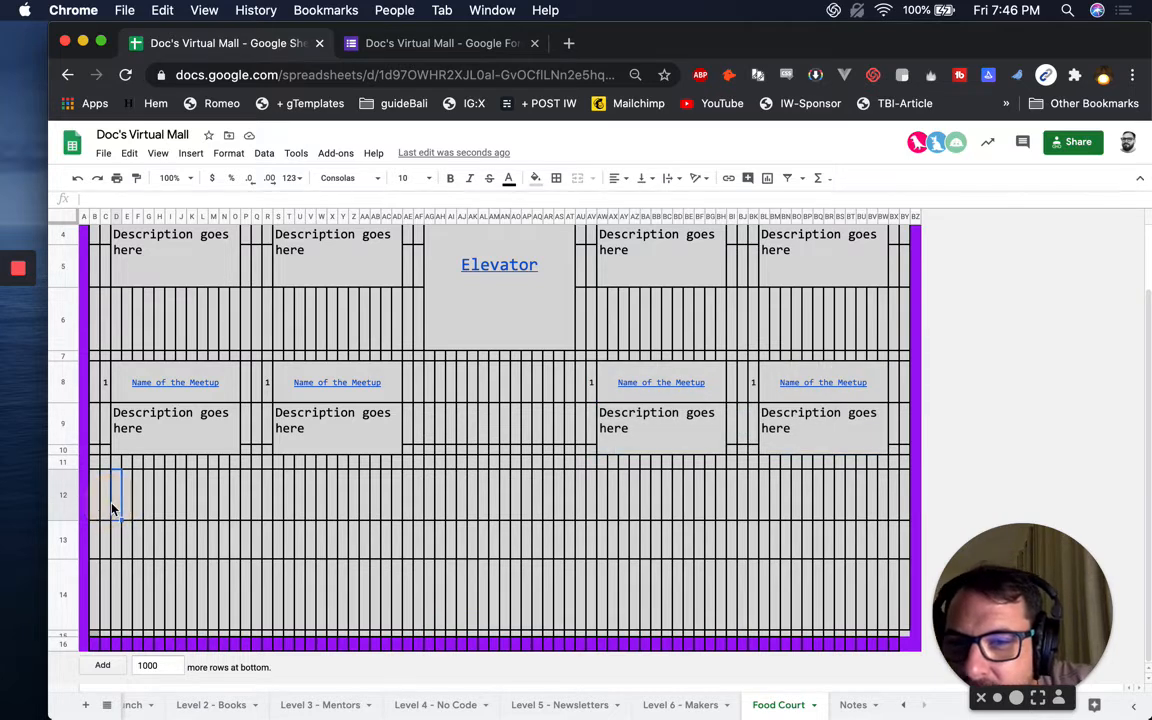
key("super+v")
left_click(268, 497)
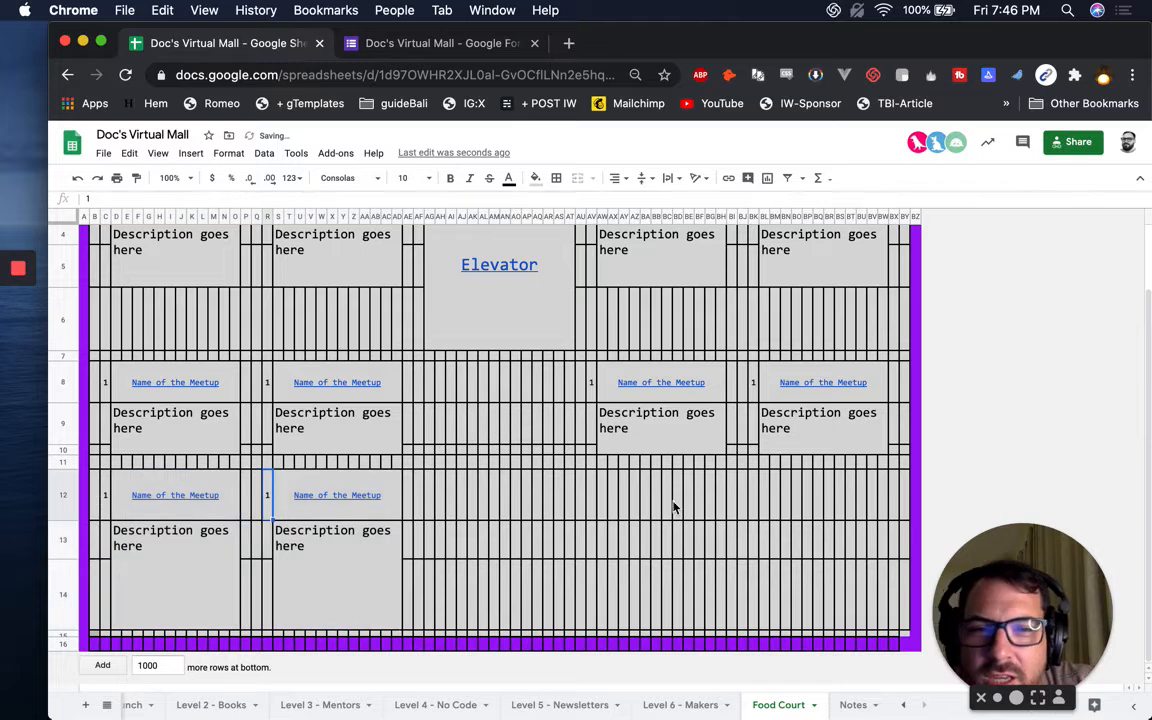
left_click(604, 494)
key("super+v")
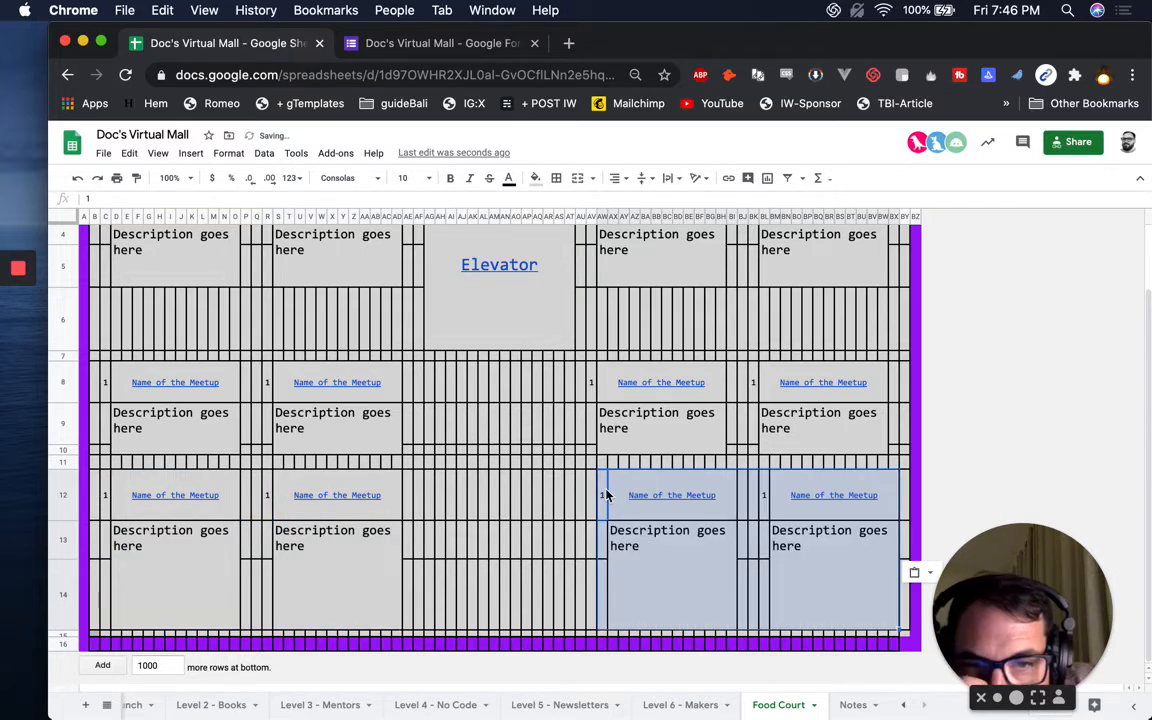
left_click(591, 496)
key("super+z")
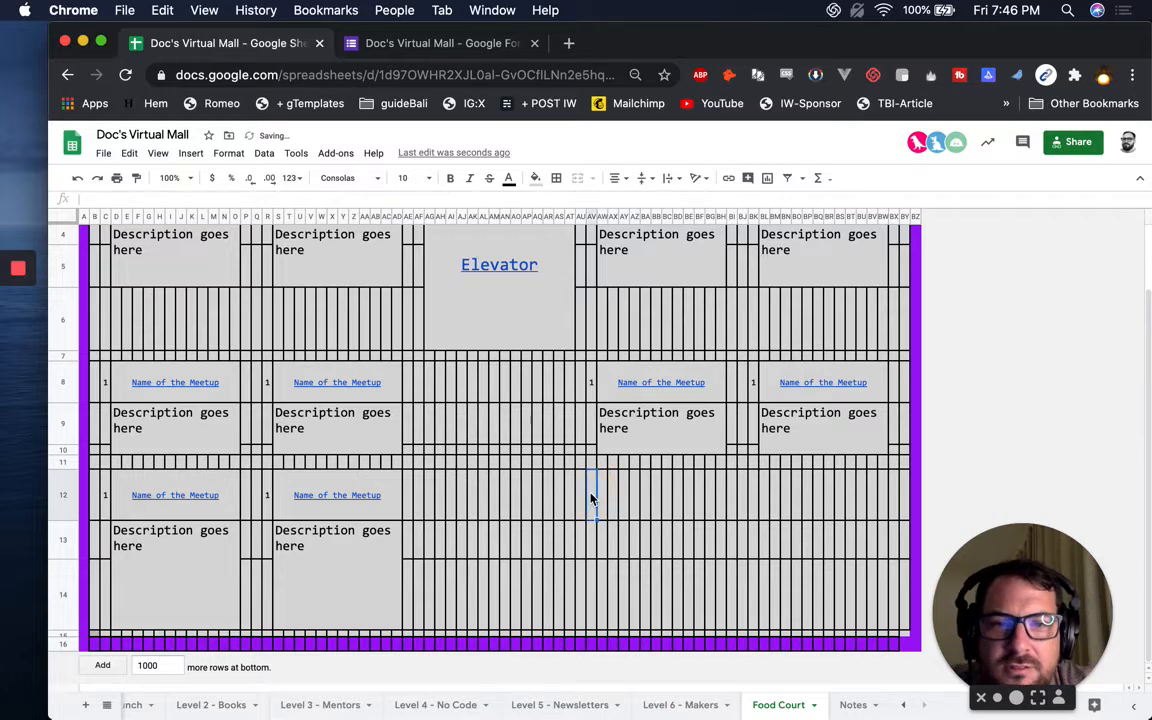
key("super+v")
Number the second, third and fourth meetup blocks in row 3 as 2, 3 and 4.
scroll(300, 433, "up", 2)
left_click(266, 283)
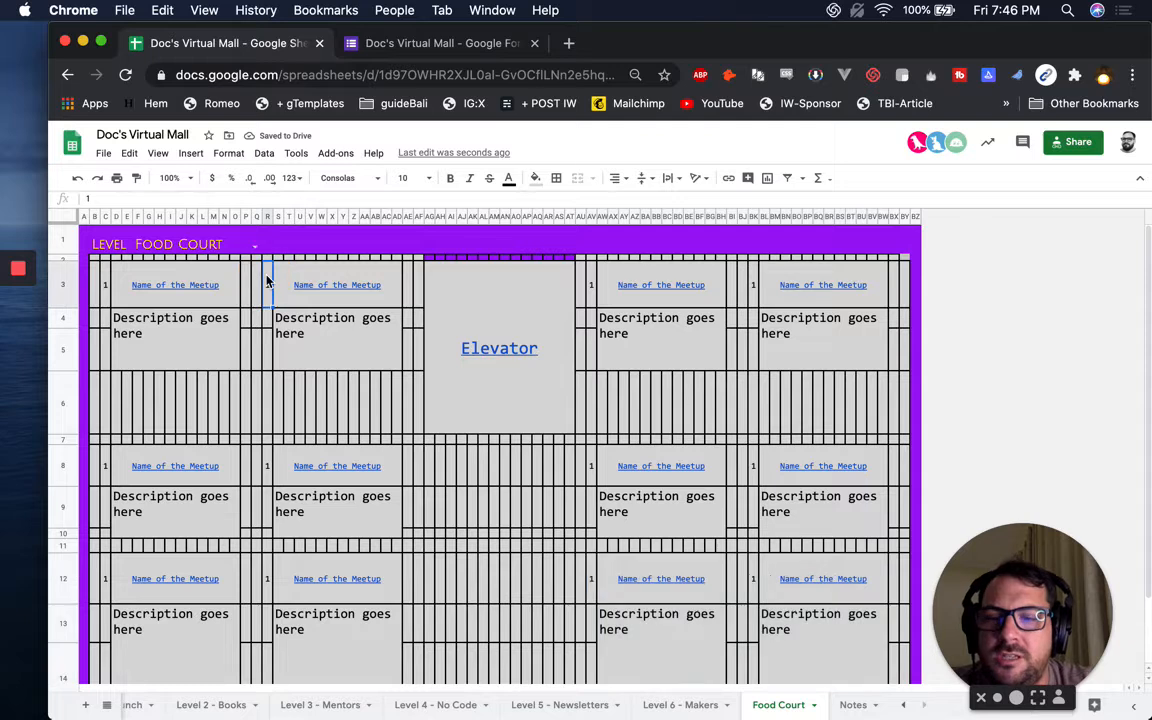
type("2")
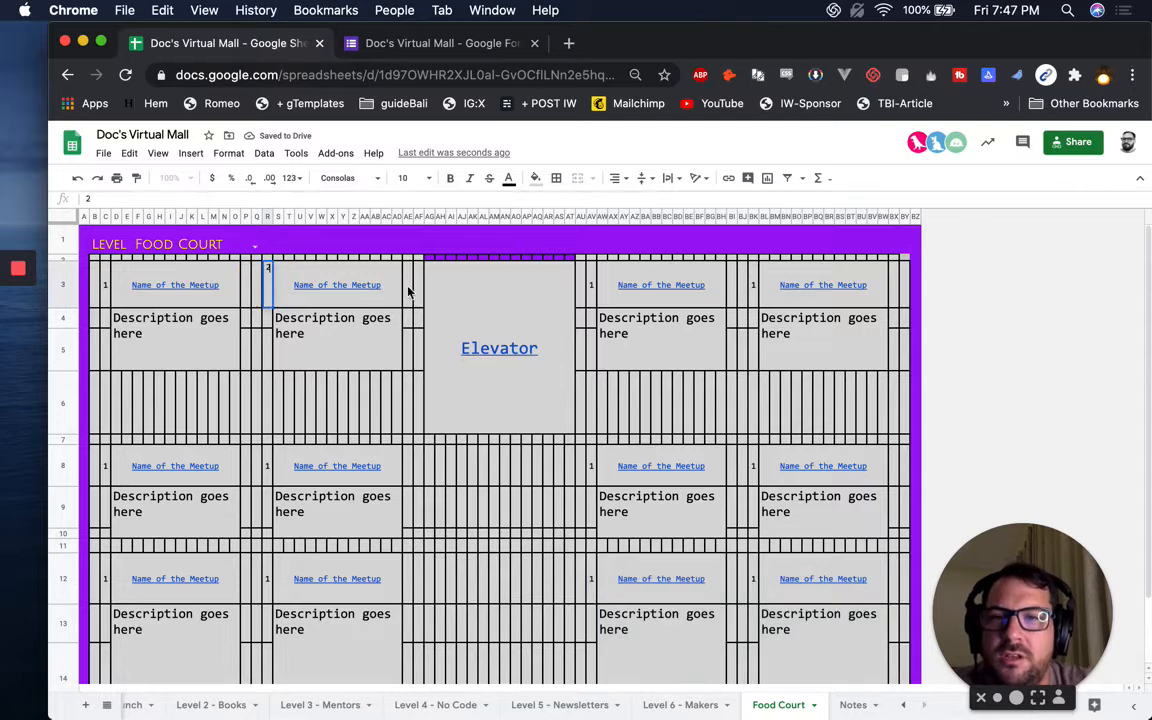
left_click(592, 292)
type("3")
left_click(761, 295)
key("Left")
type("4")
Number the four meetup blocks in row 8 as 5, 6, 7 and 8.
left_click(107, 470)
type("5")
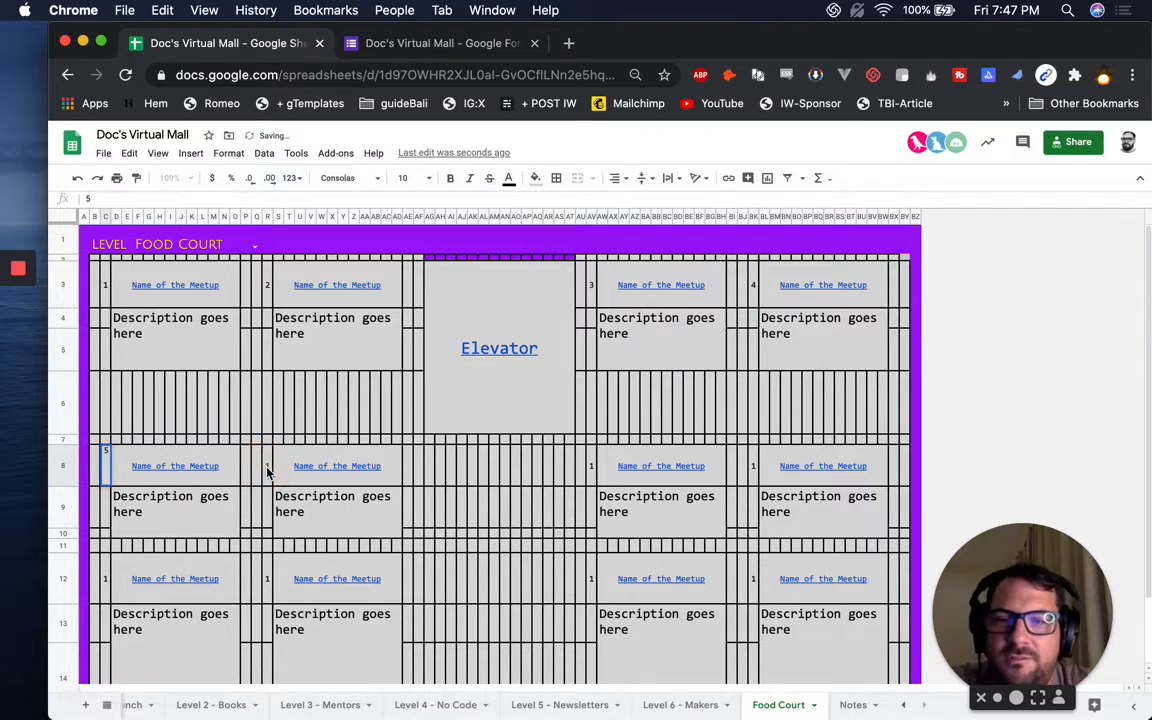
left_click(267, 465)
type("6")
left_click(591, 465)
type("7")
left_click(753, 468)
type("8")
Number the four meetup blocks in row 12 as 9, 10, 11 and 12.
left_click(105, 578)
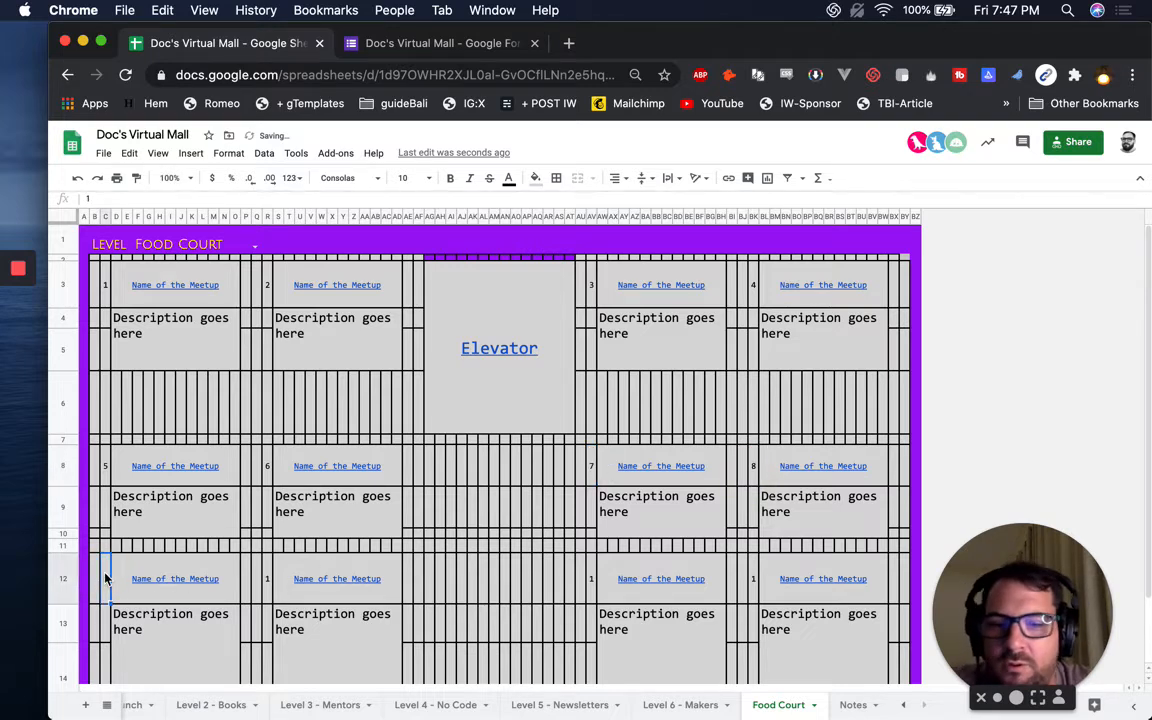
type("9")
left_click(265, 579)
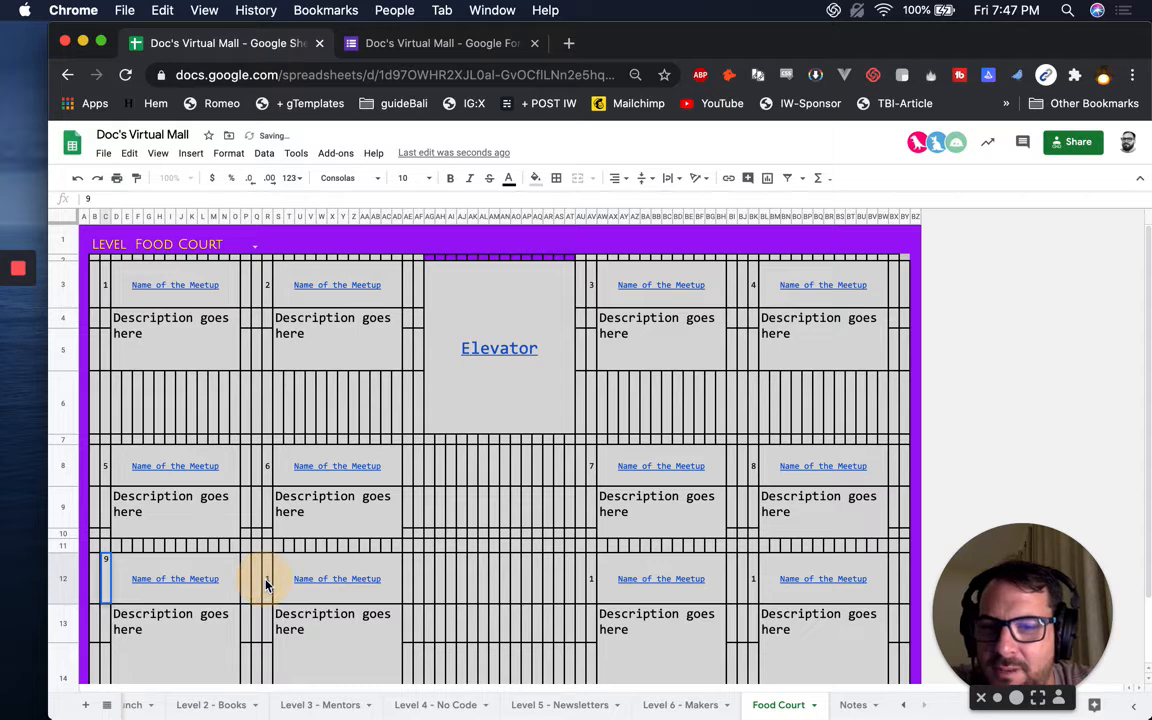
type("10")
left_click(589, 581)
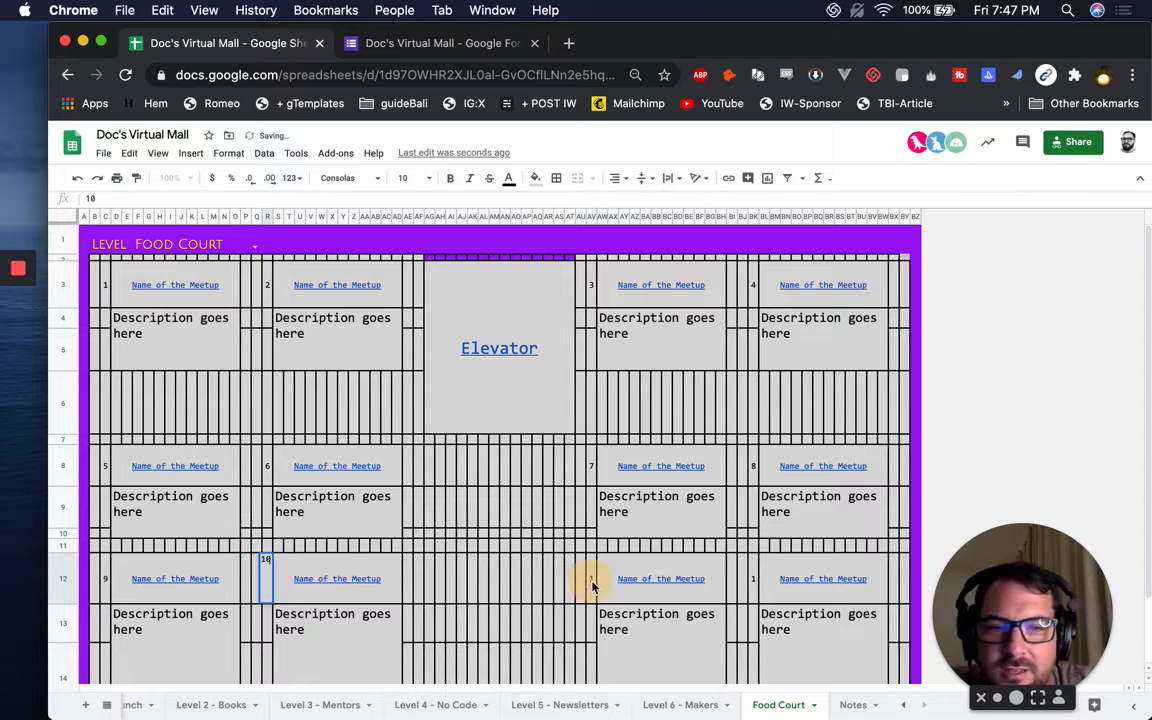
type("11")
left_click(755, 584)
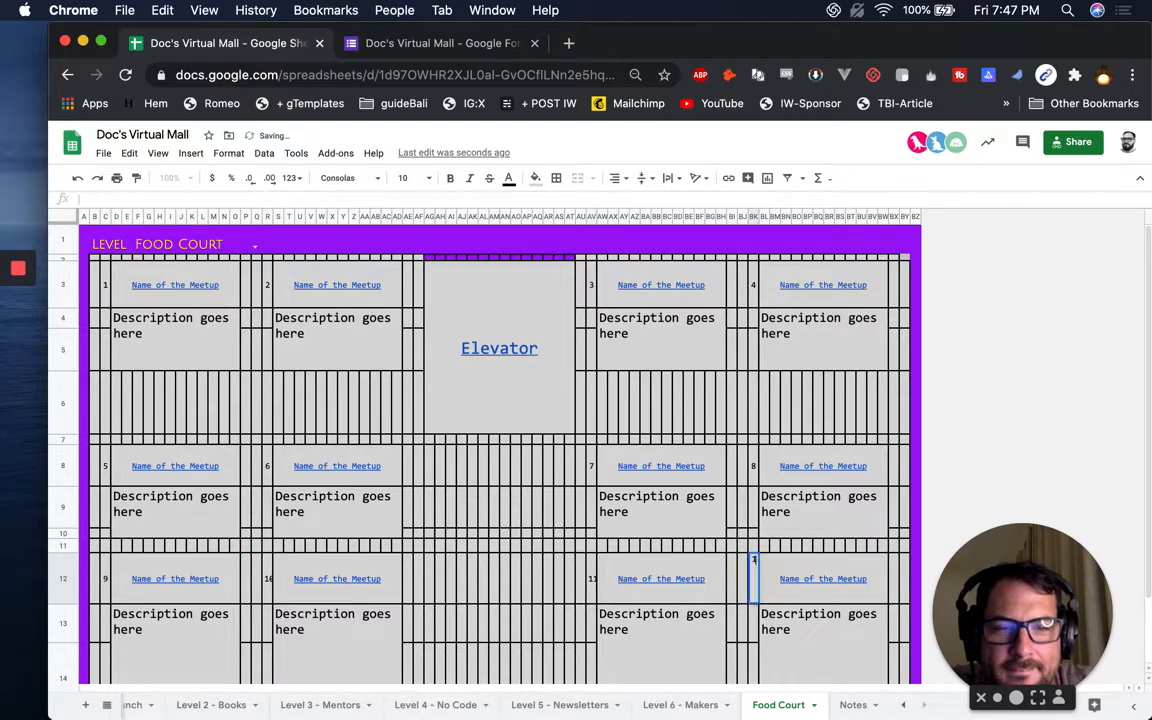
type("12")
left_click(754, 494)
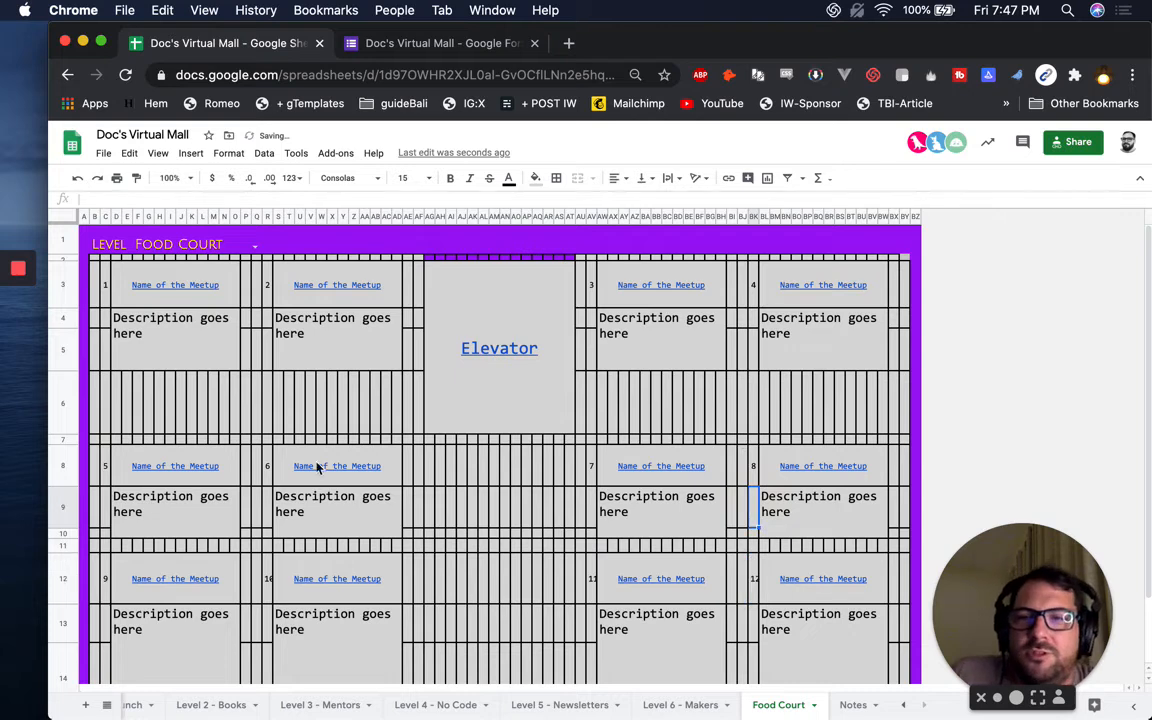
Examine the link previews of the first two meetup names and the hyperlink formula in D3.
mouse_move(136, 272)
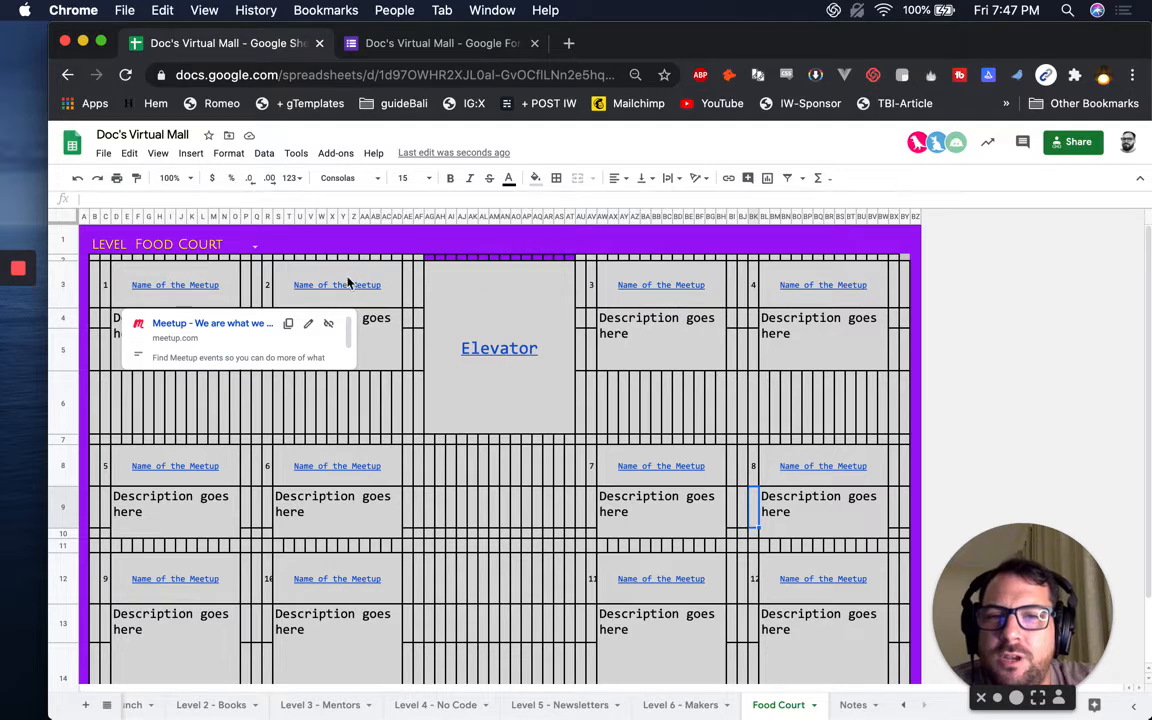
mouse_move(333, 291)
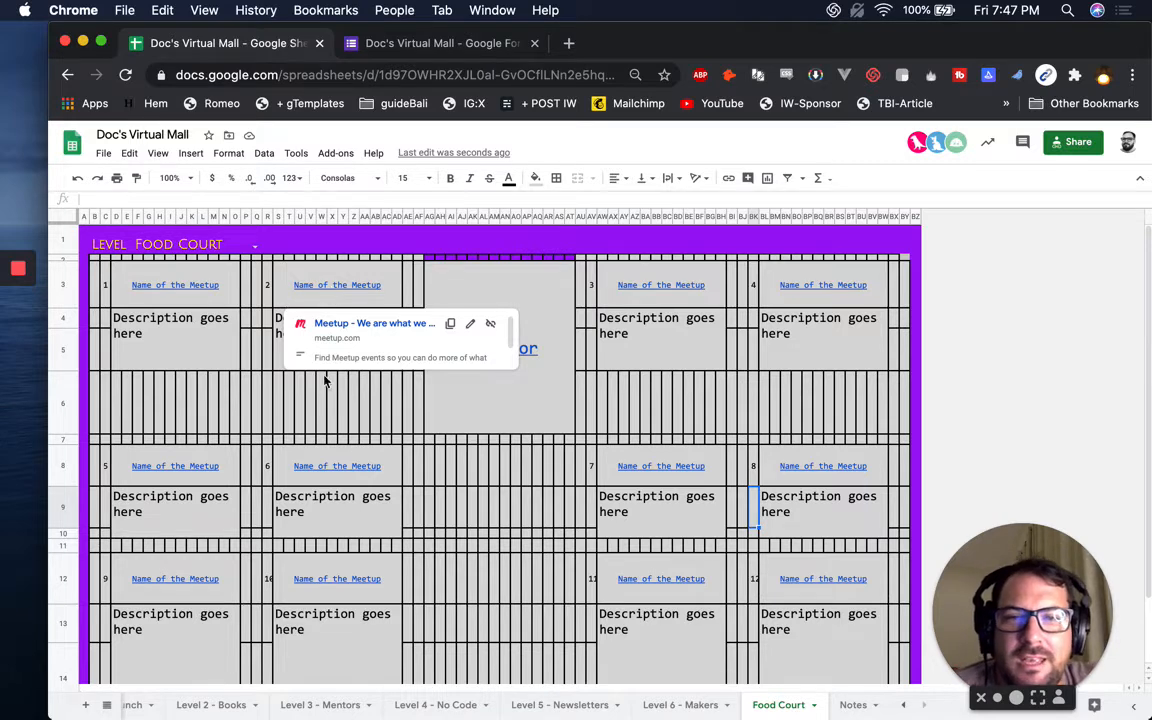
left_click(181, 296)
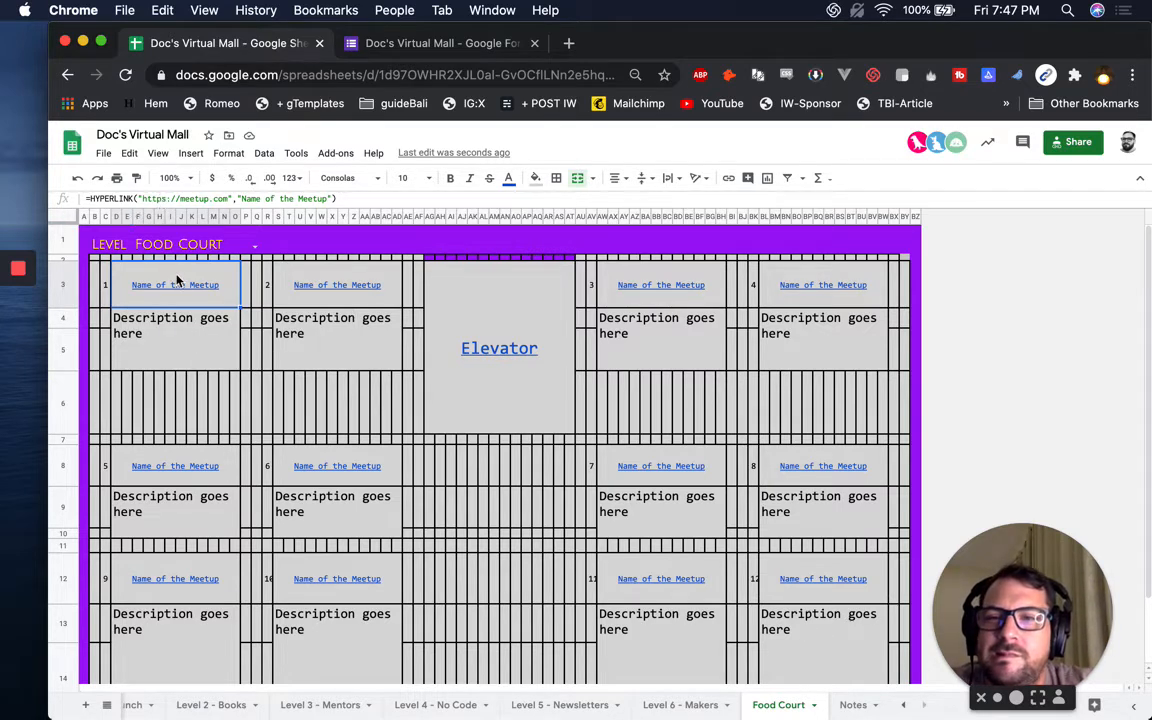
mouse_move(176, 280)
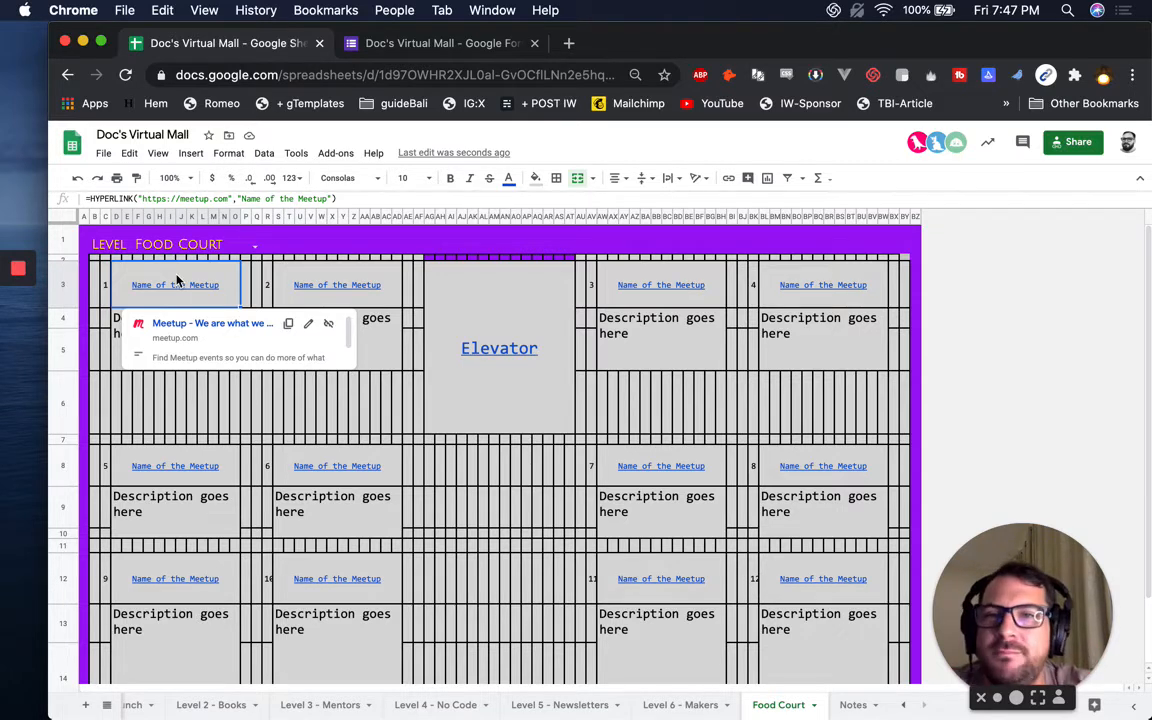
Switch to the Food Court Submission form in Google Forms and open its pre-filled link page.
left_click(421, 45)
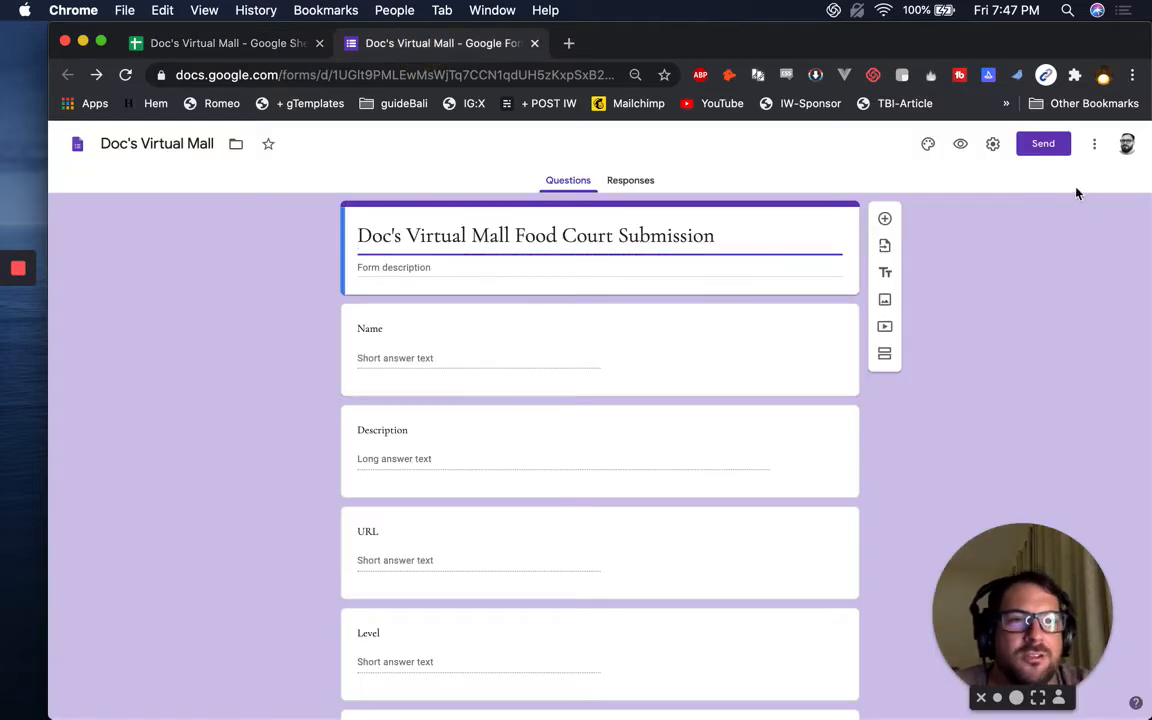
left_click(1097, 145)
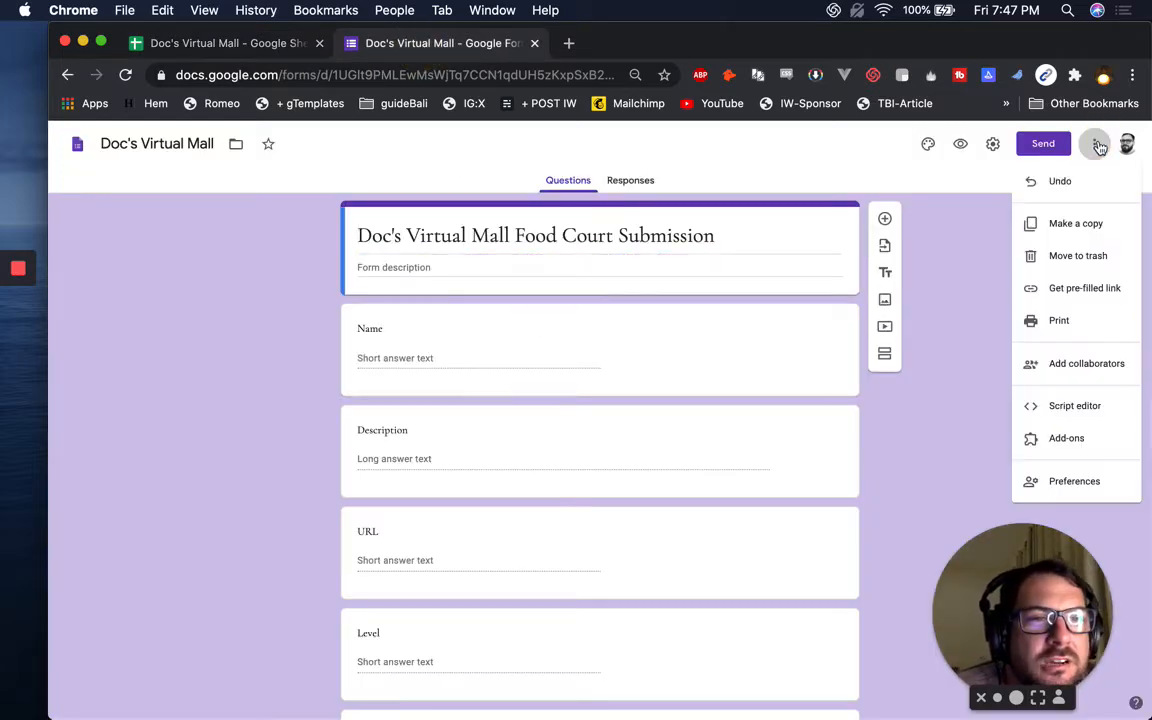
left_click(1087, 291)
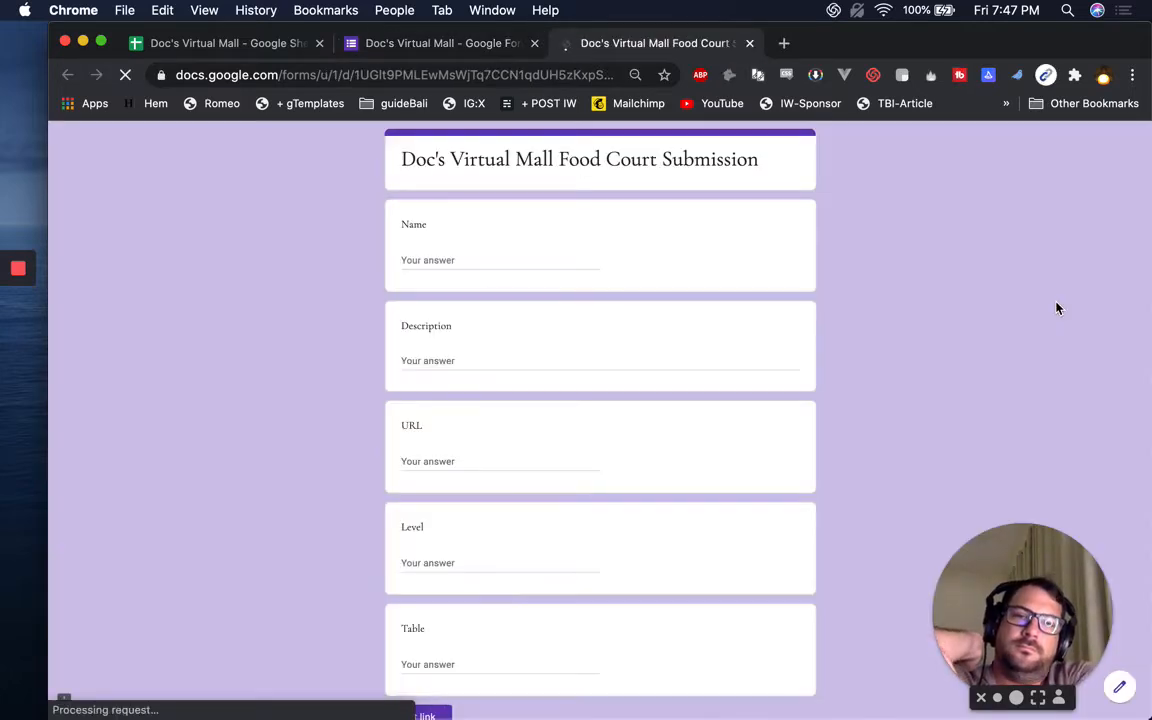
scroll(618, 470, "down", 1)
scroll(618, 470, "down", 1)
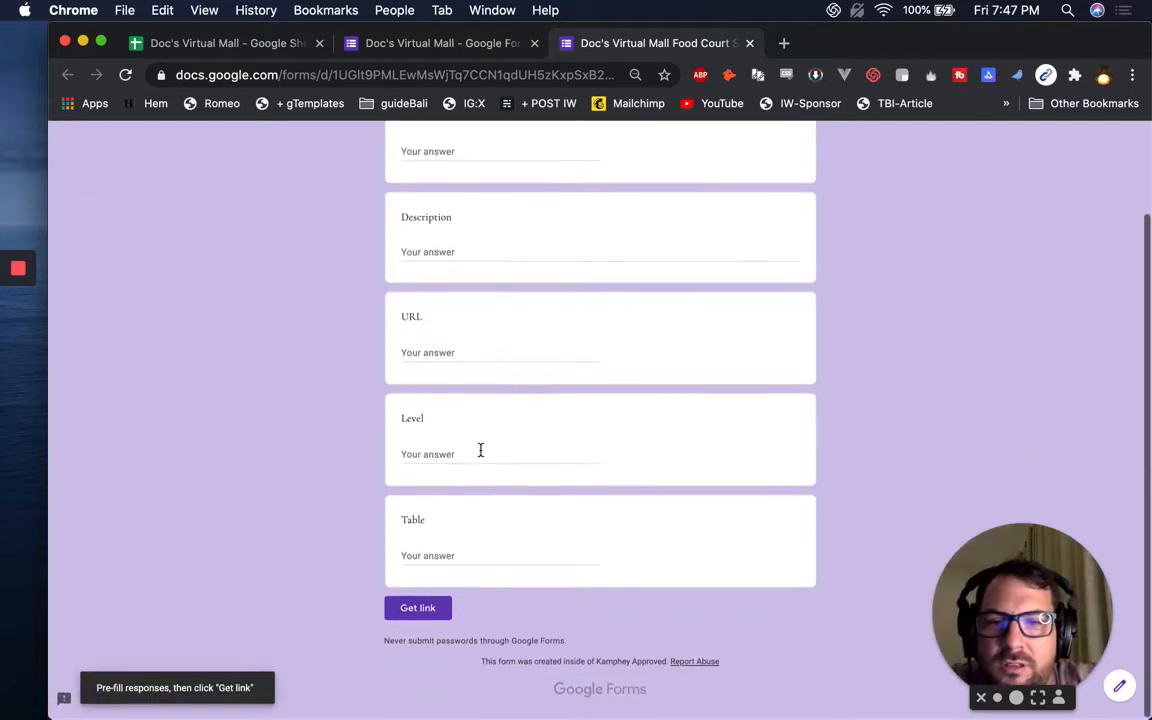
Pre-fill Level with "Food Court" and Table with 1, and generate and copy the pre-filled link.
left_click(480, 452)
type("Food Court")
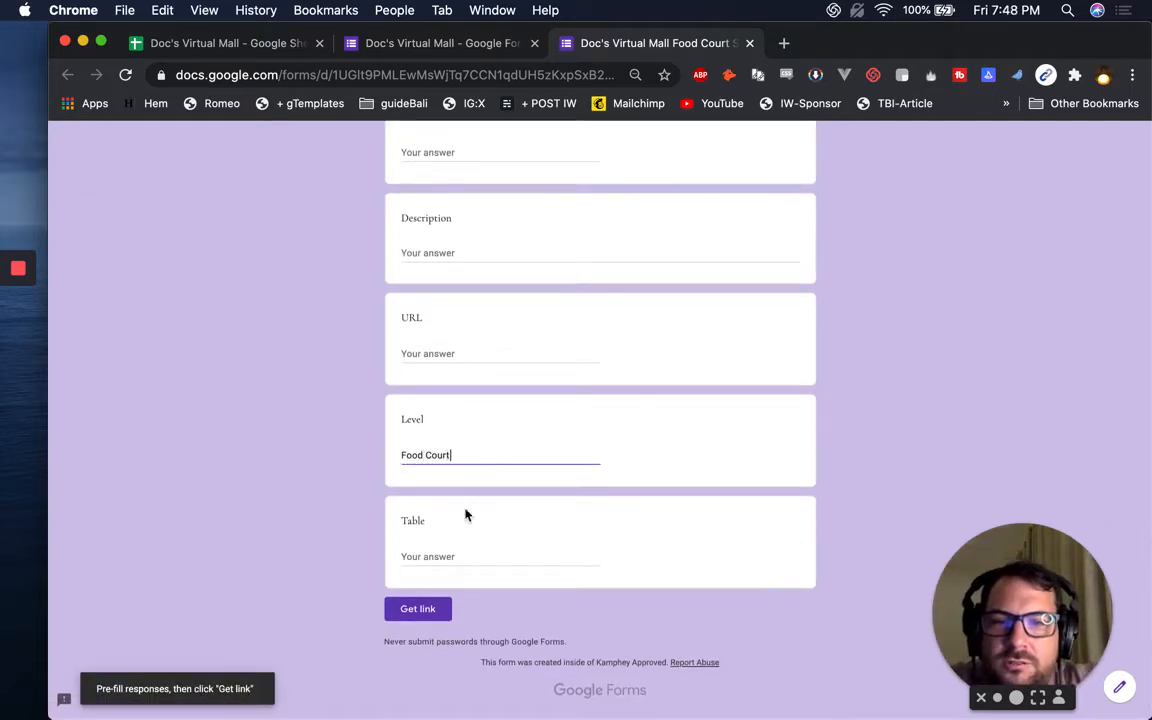
left_click(423, 553)
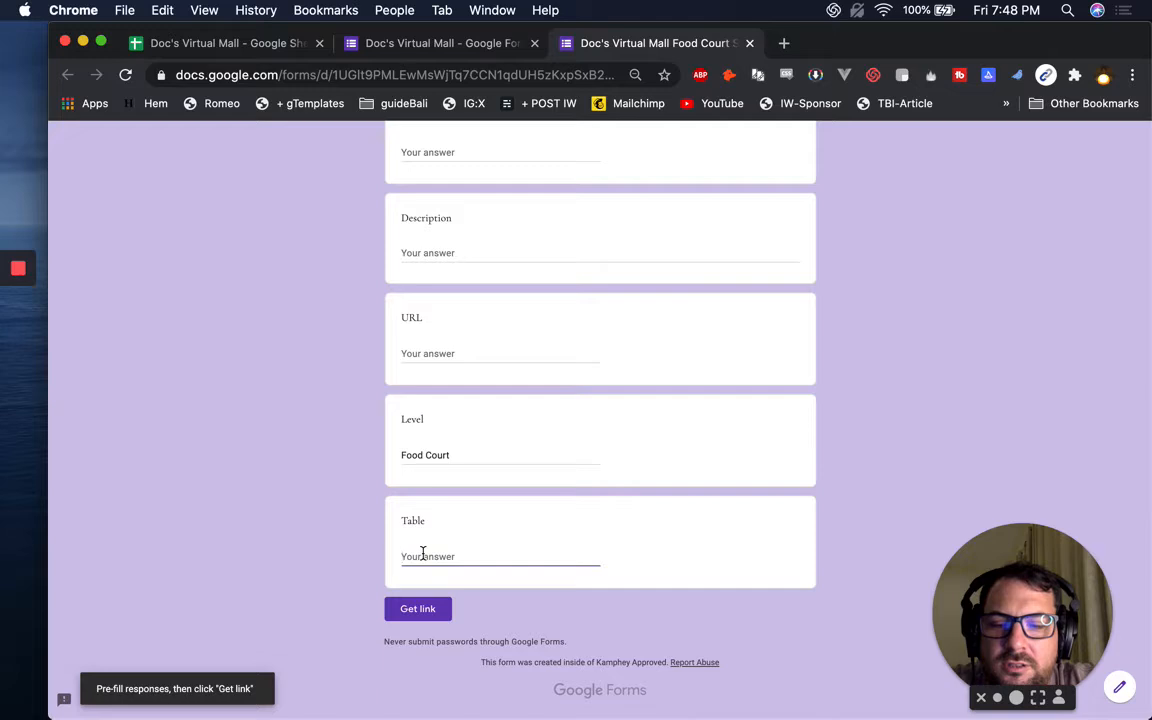
type("1")
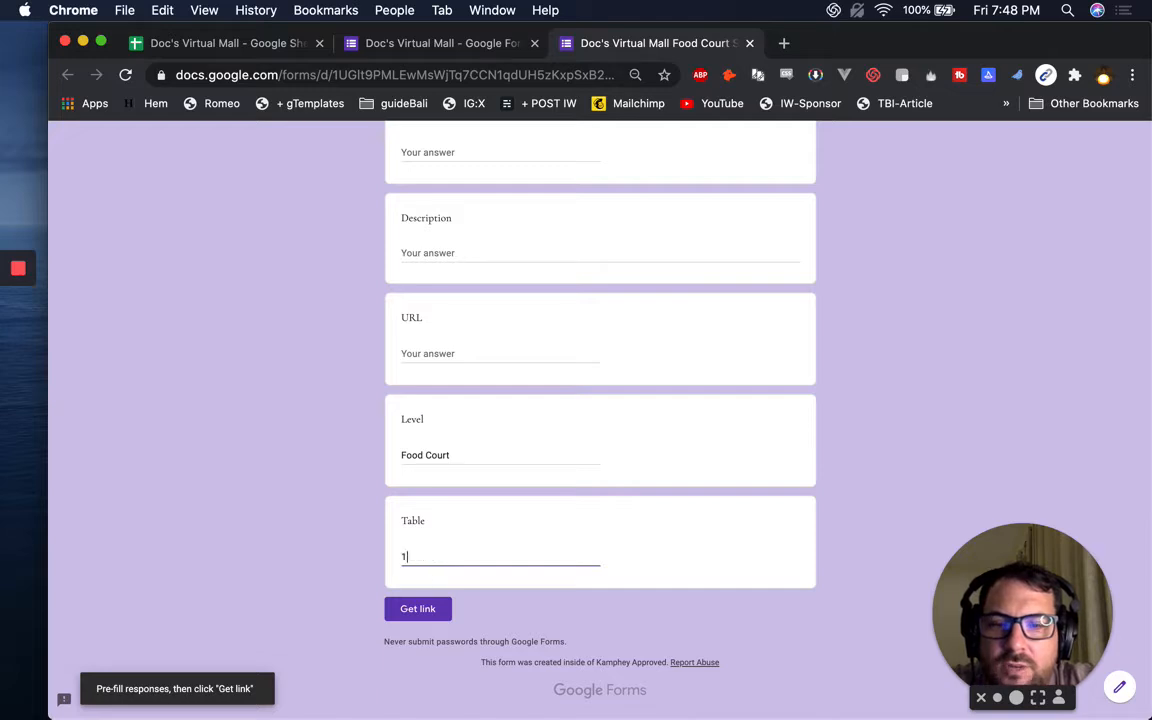
left_click(410, 608)
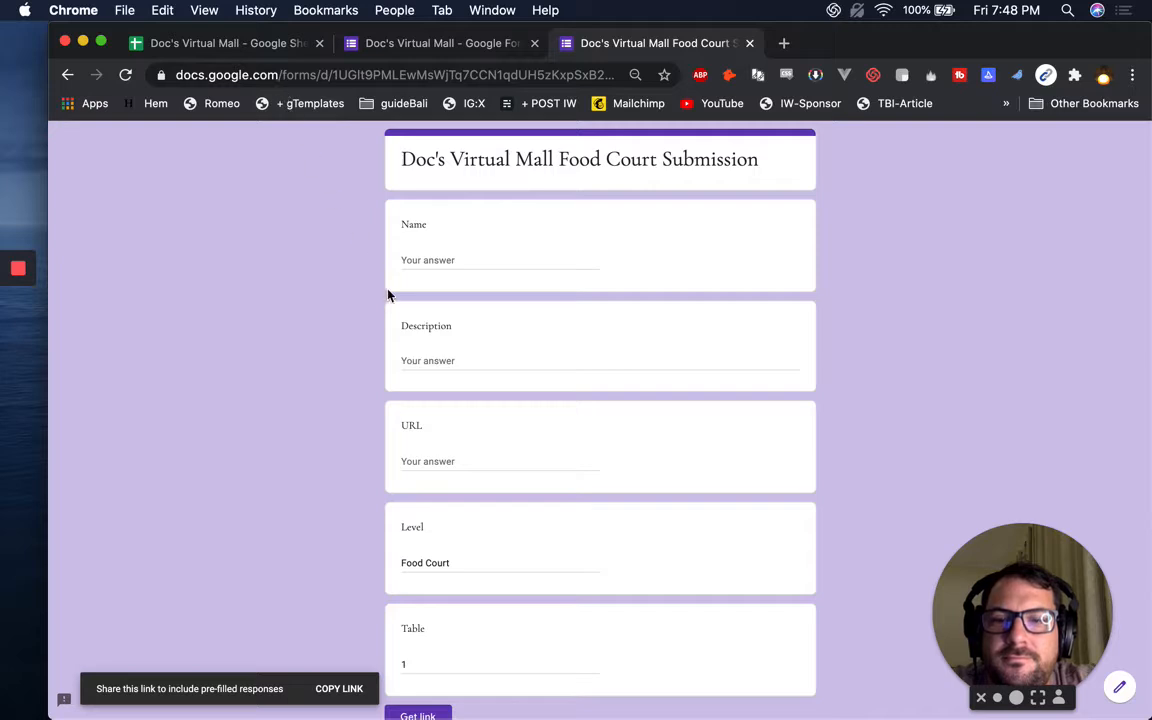
left_click(338, 689)
Paste the pre-filled link into a new browser tab and compare its first entry parameter with the form's Level field.
key("cmd+t")
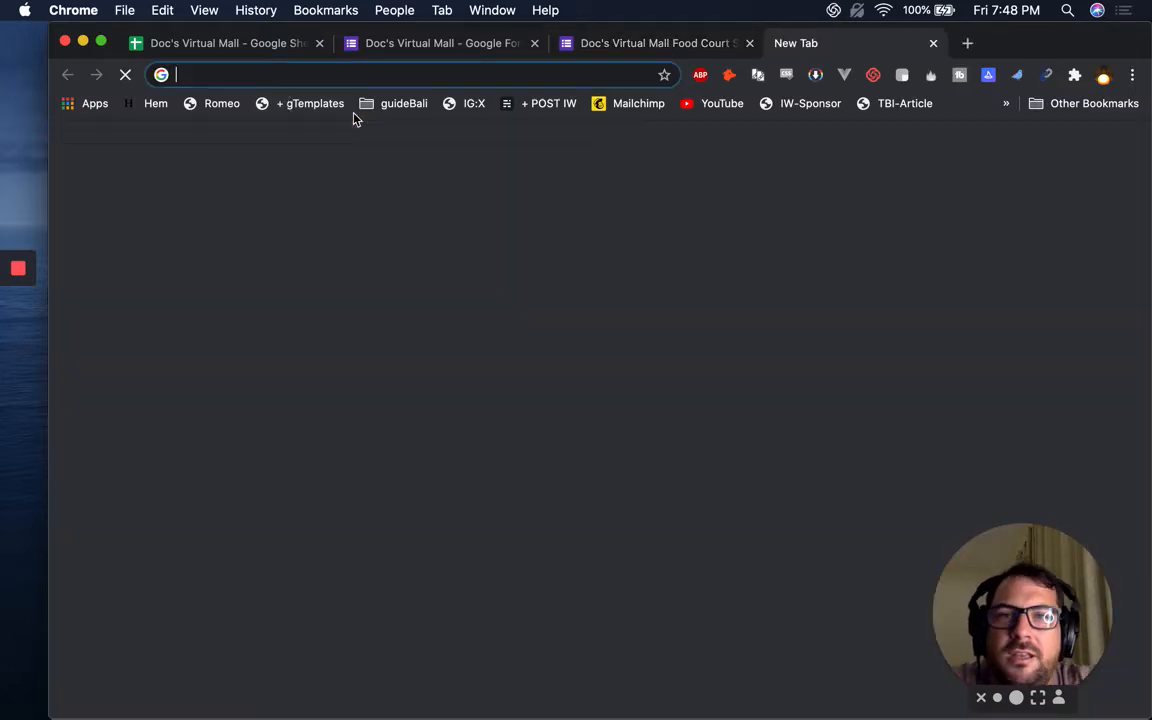
key("cmd+v")
key("Return")
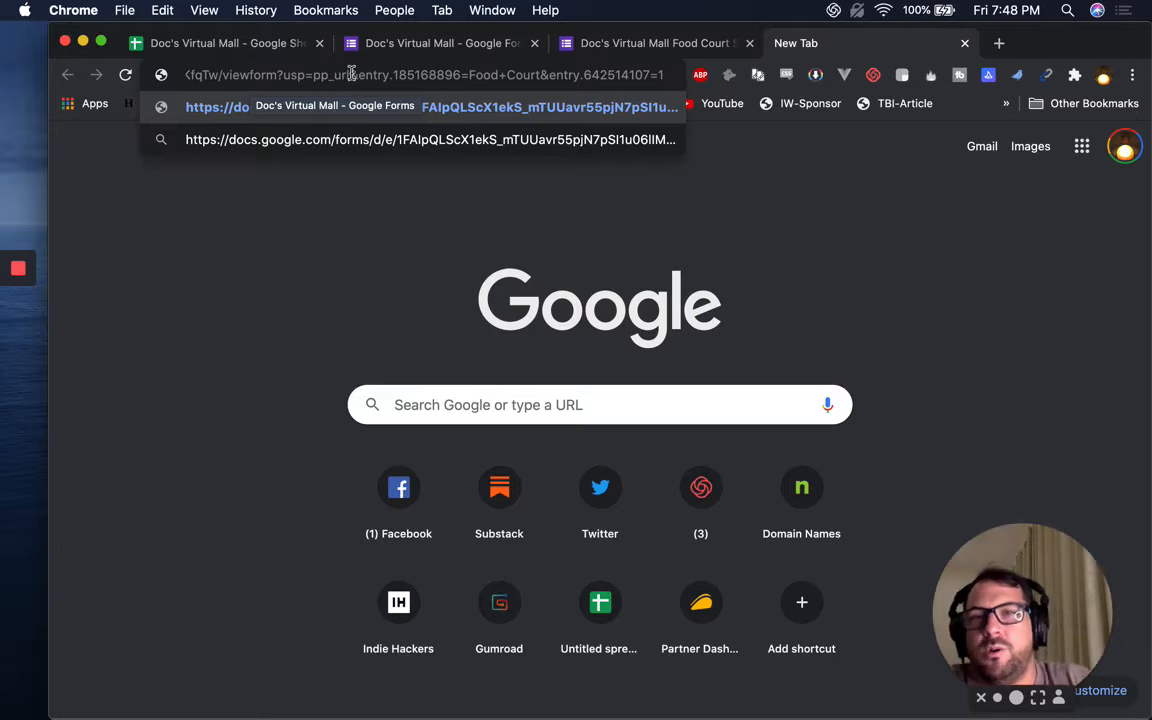
left_click_drag(358, 74, 453, 74)
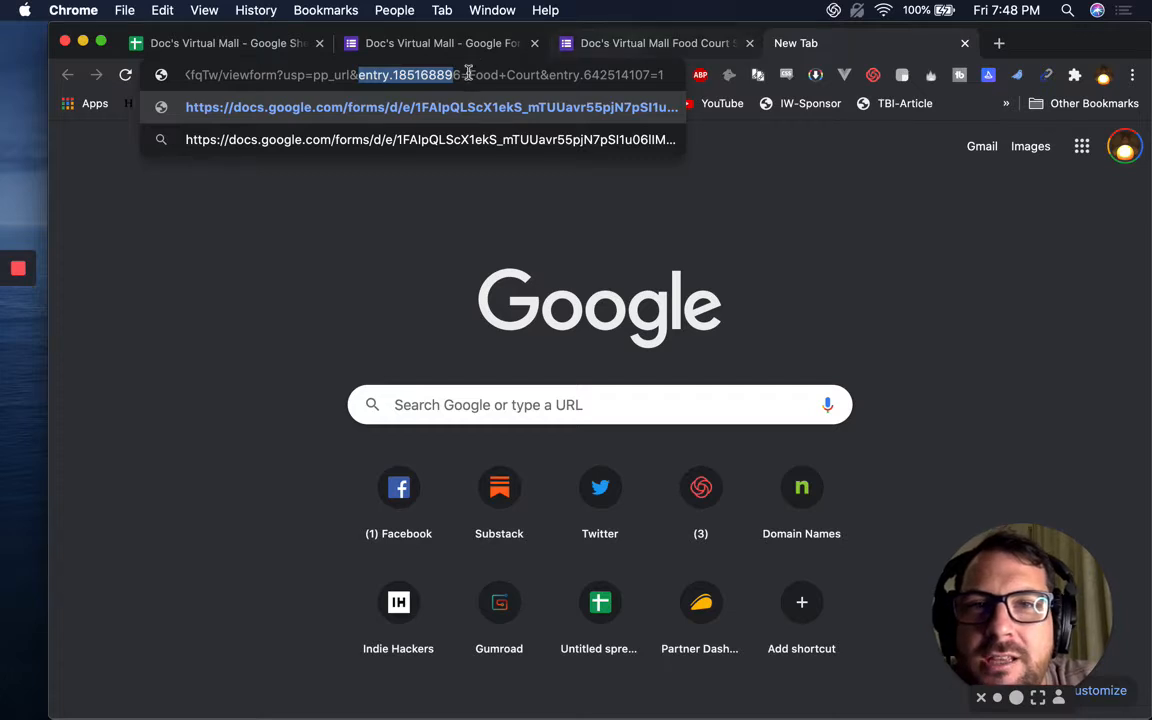
left_click_drag(469, 74, 507, 74)
left_click(630, 43)
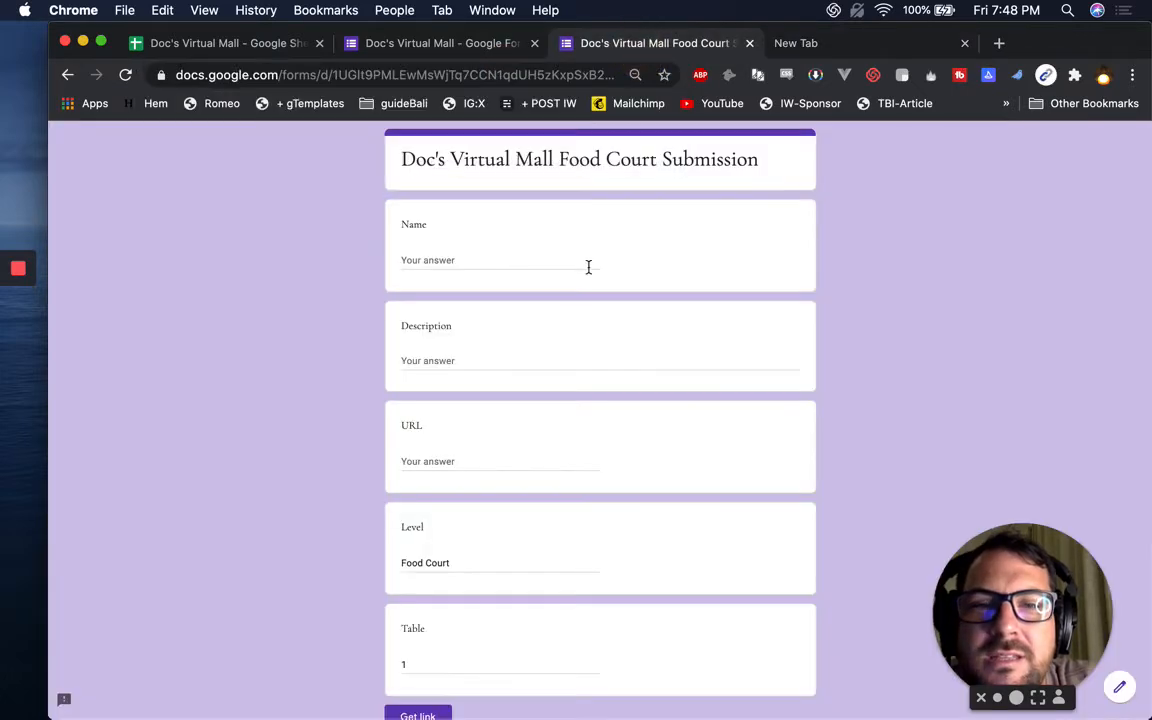
scroll(430, 521, "down", 2)
left_click_drag(401, 420, 399, 457)
scroll(537, 373, "up", 3)
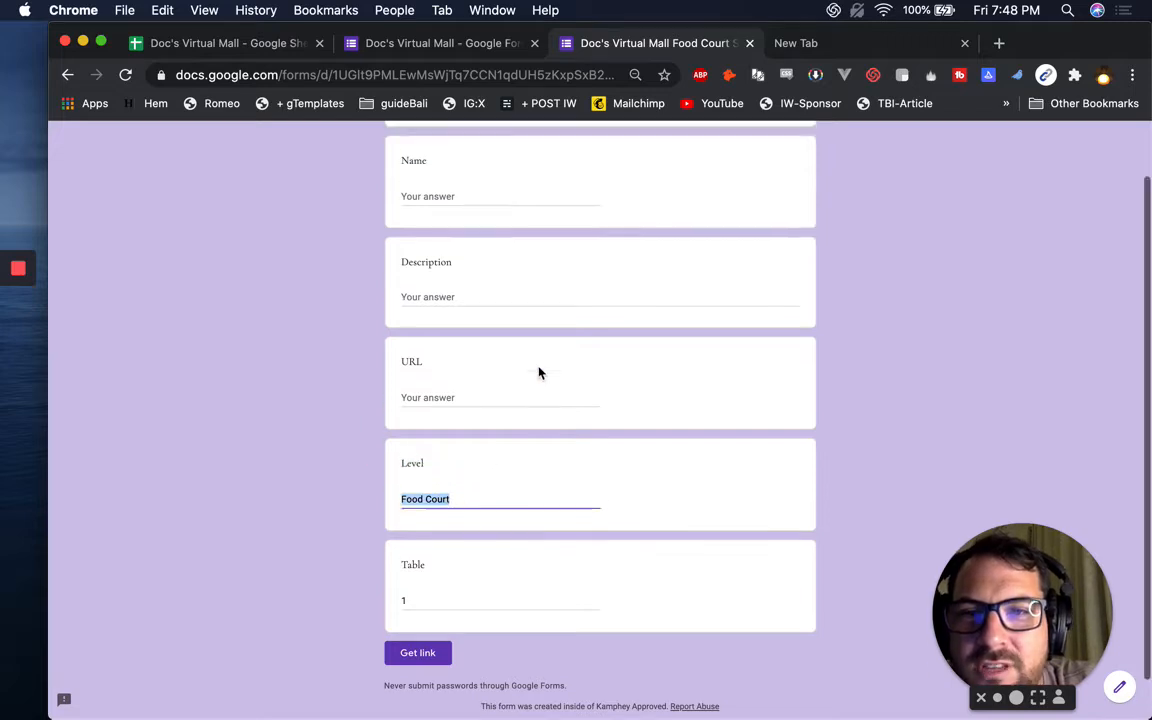
Inspect the reloaded form page's HTML, searching for "entry" and stepping through the matches to the Level field's entry ID.
right_click(751, 230)
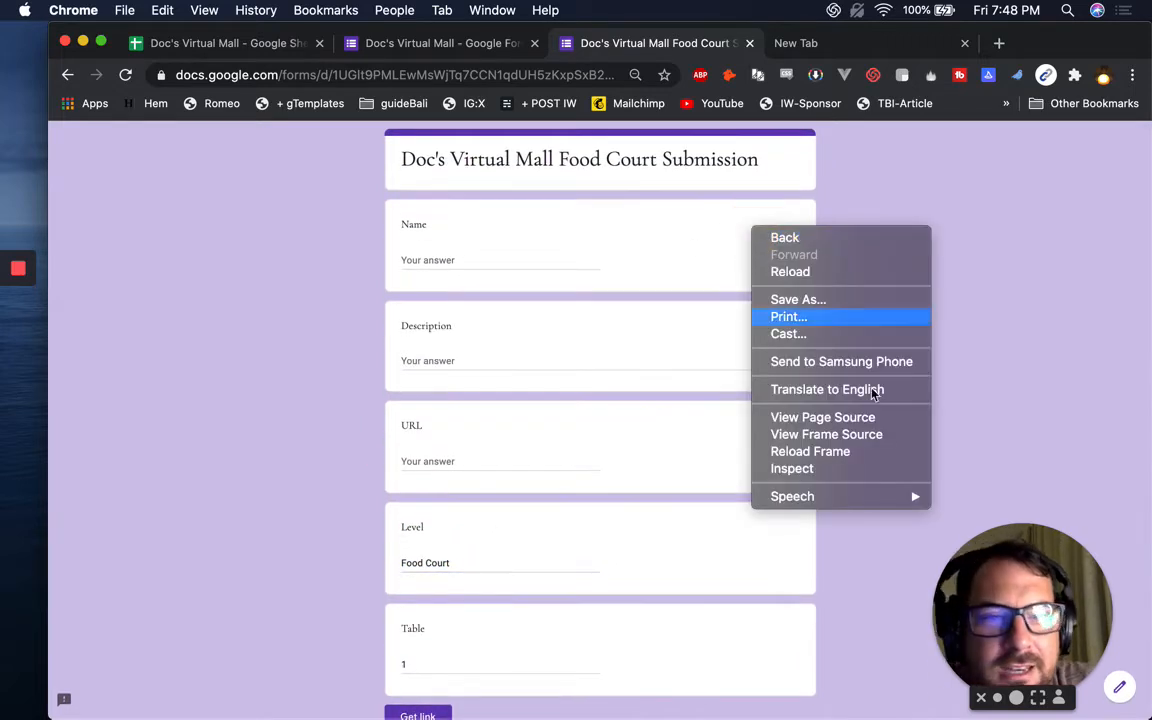
left_click(836, 478)
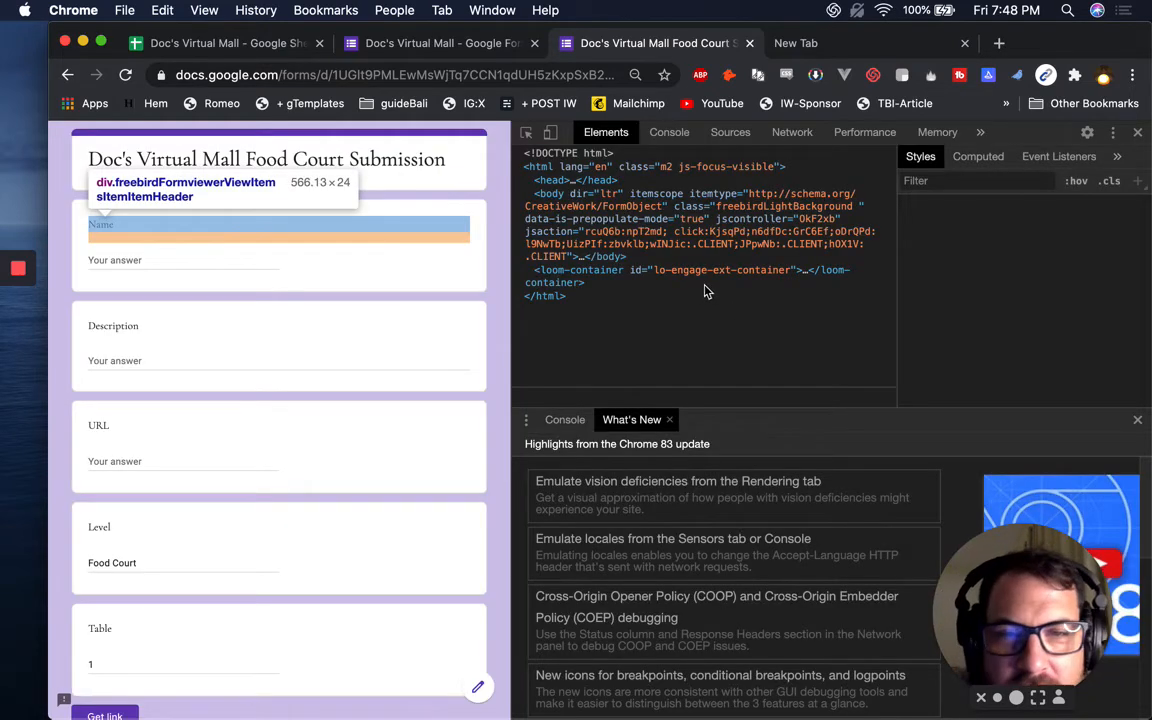
key("super+r")
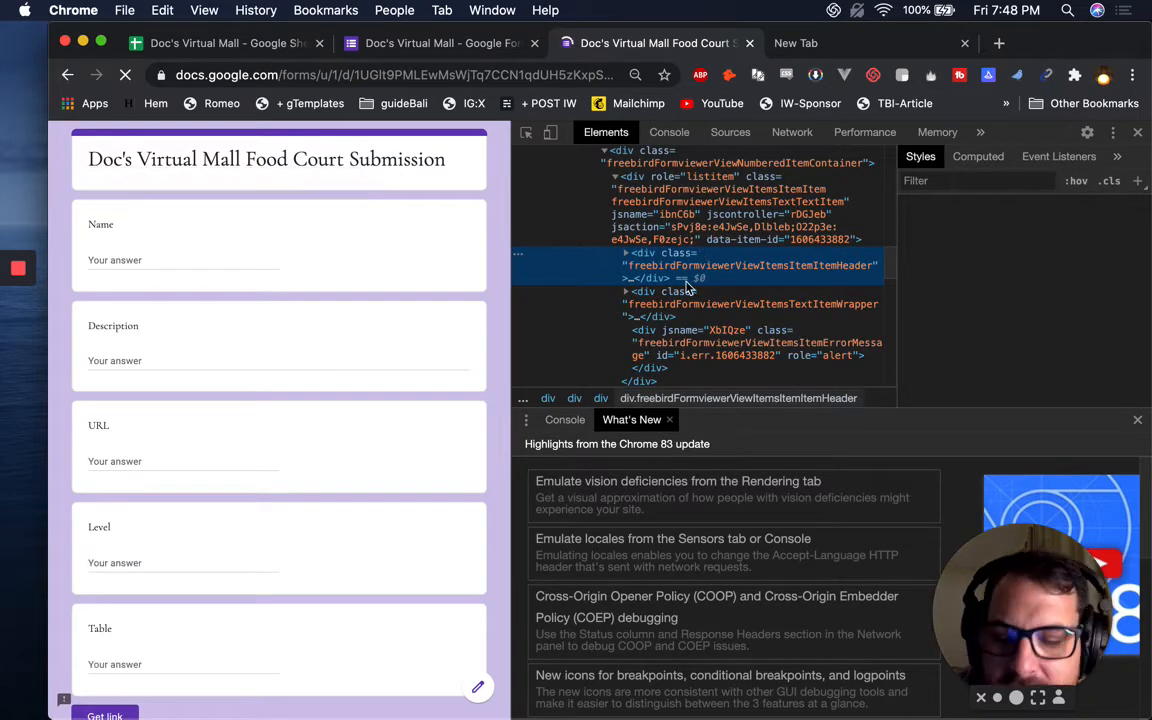
key("super+f")
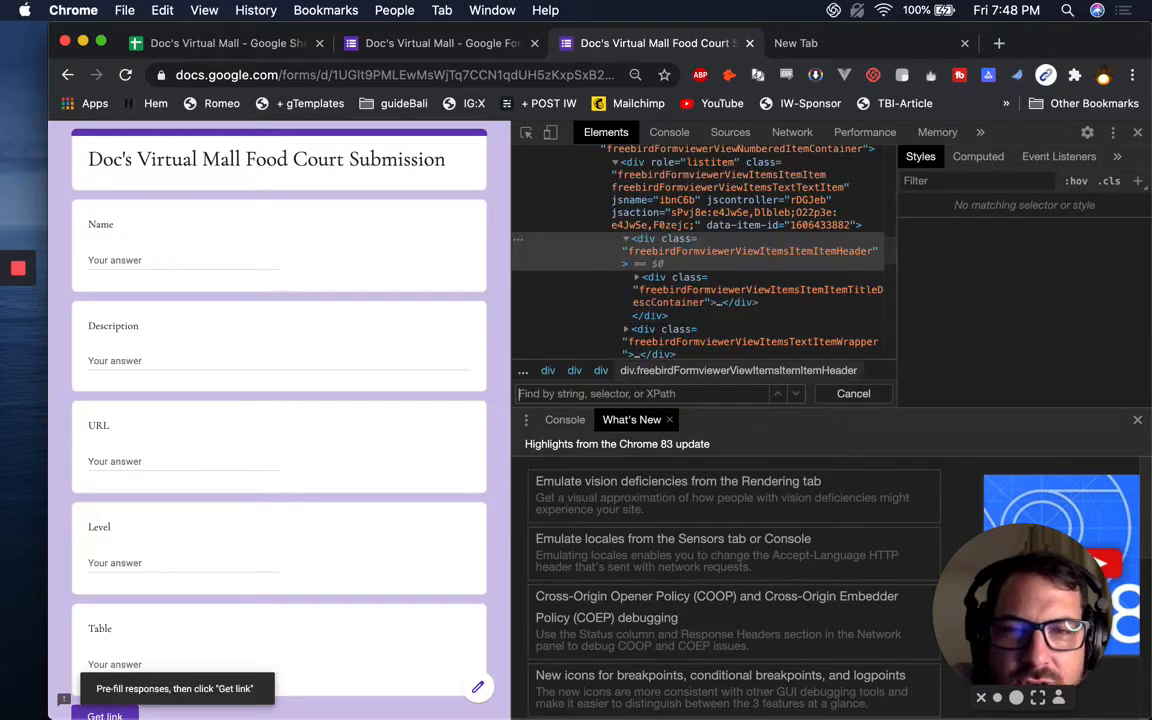
type("entry")
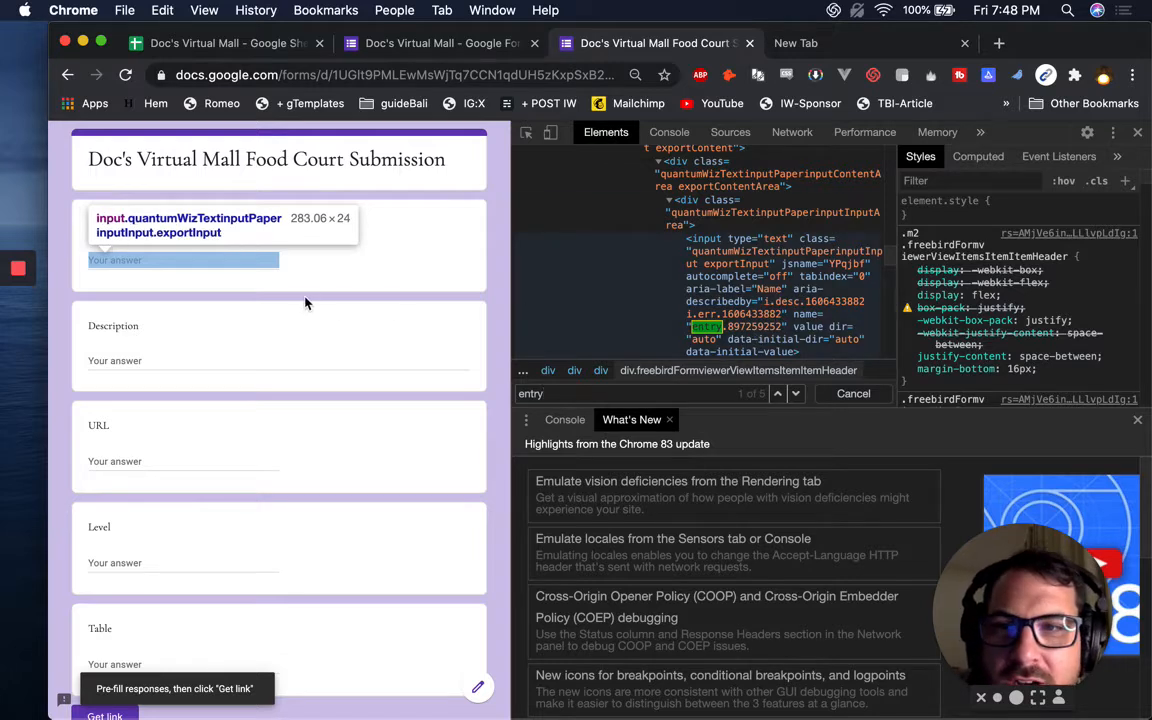
scroll(745, 333, "down", 2)
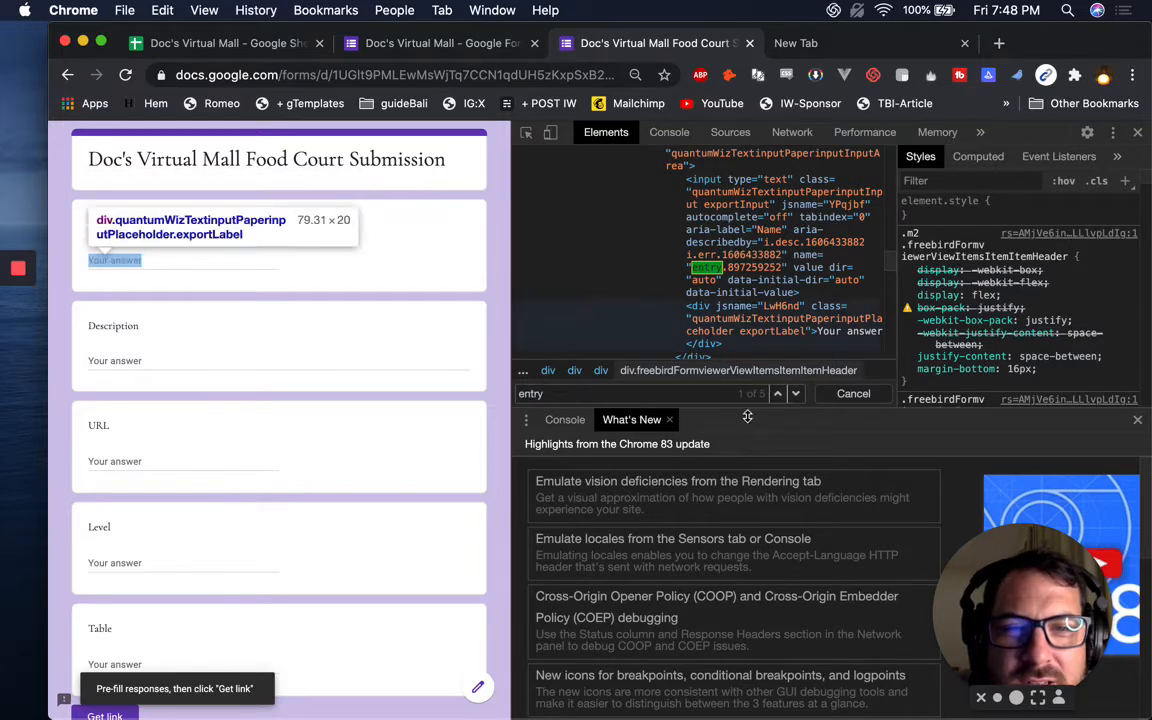
left_click(796, 393)
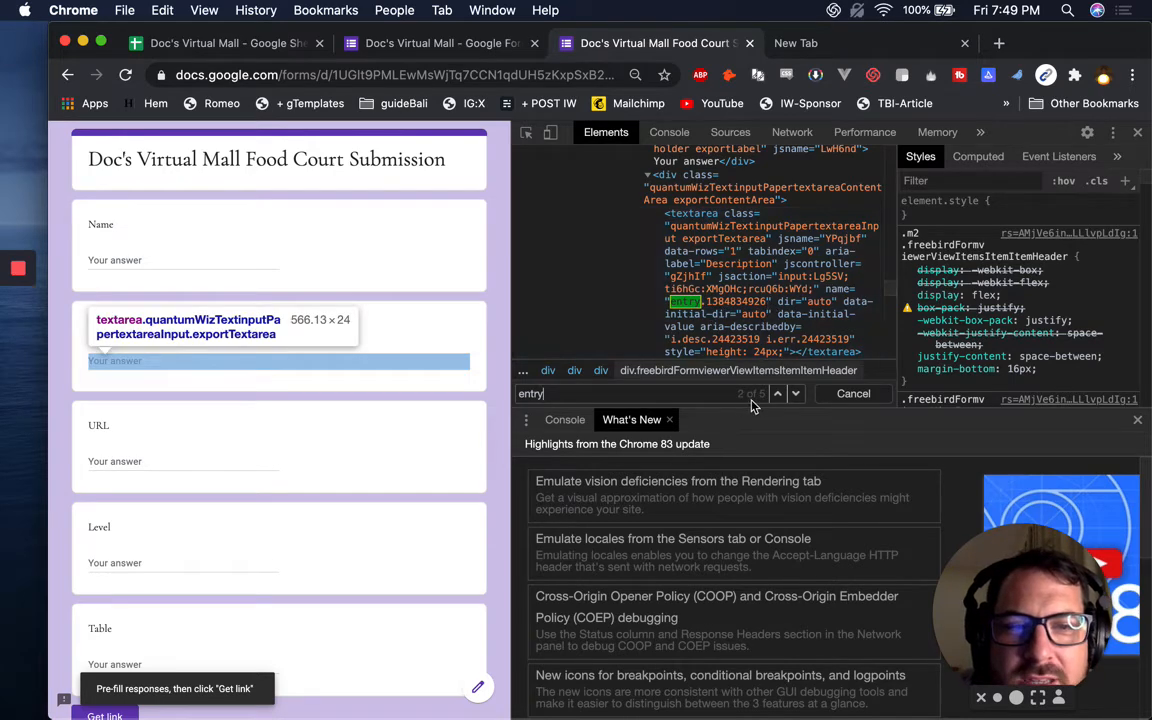
left_click(796, 393)
left_click(796, 393)
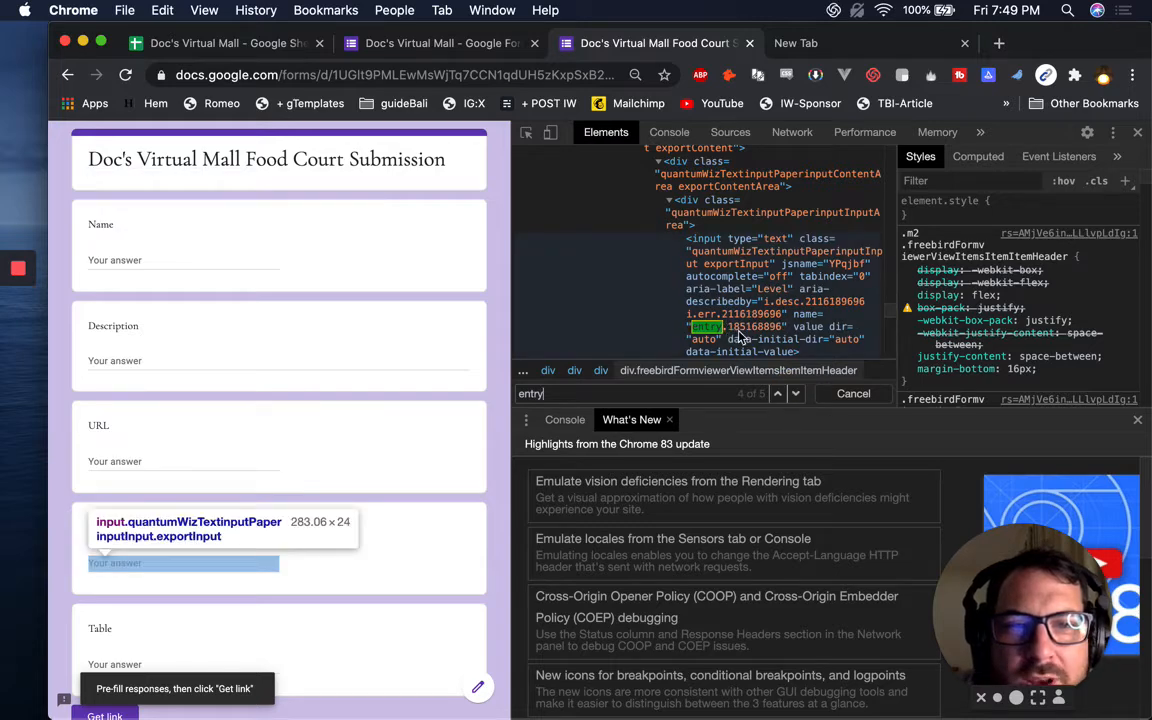
Load the pasted pre-filled link and check the Level and Table answers in the live form.
left_click(826, 46)
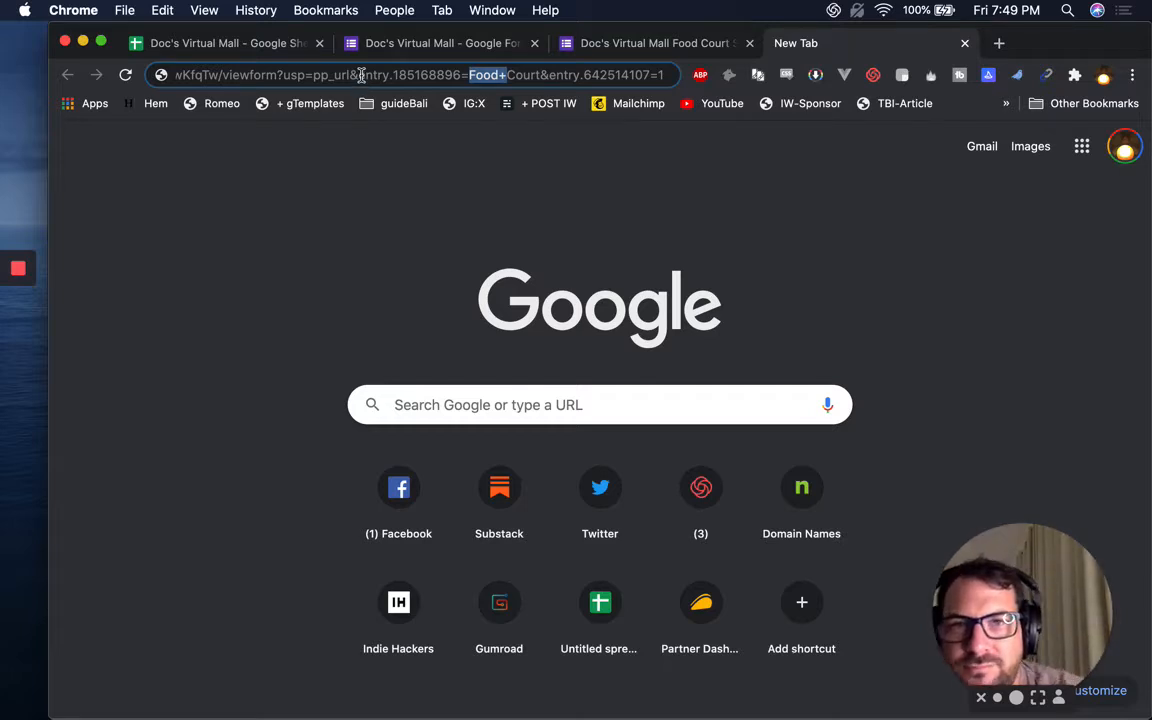
key("Return")
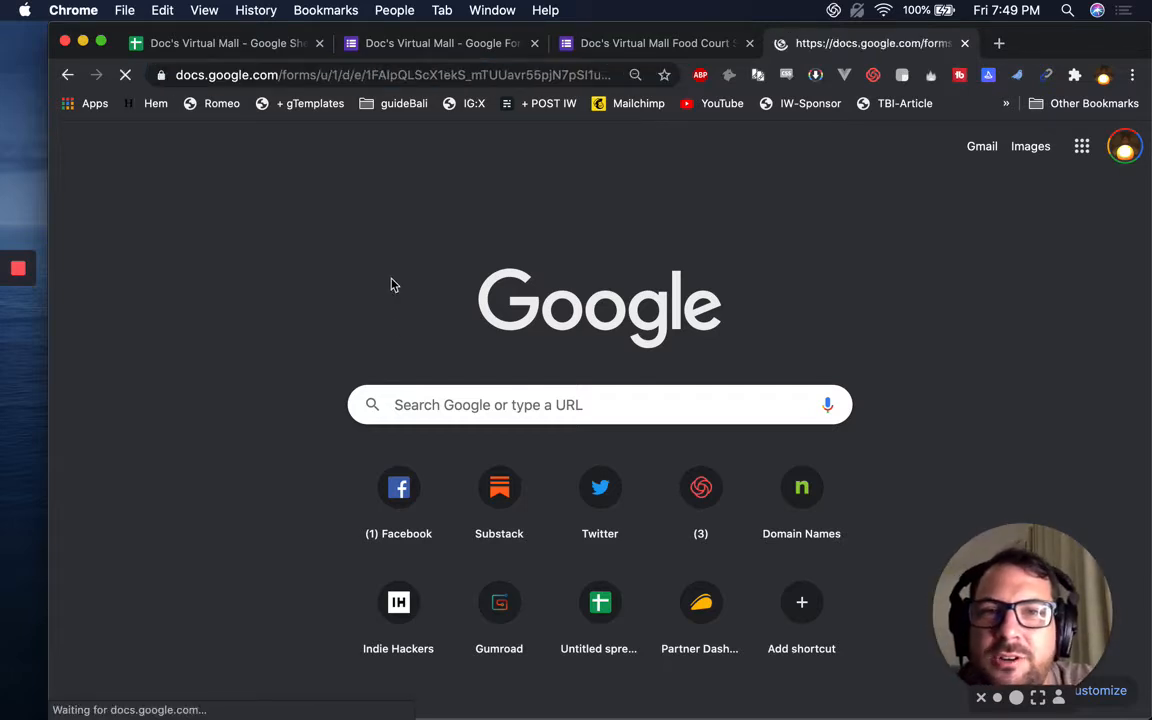
scroll(435, 477, "down", 2)
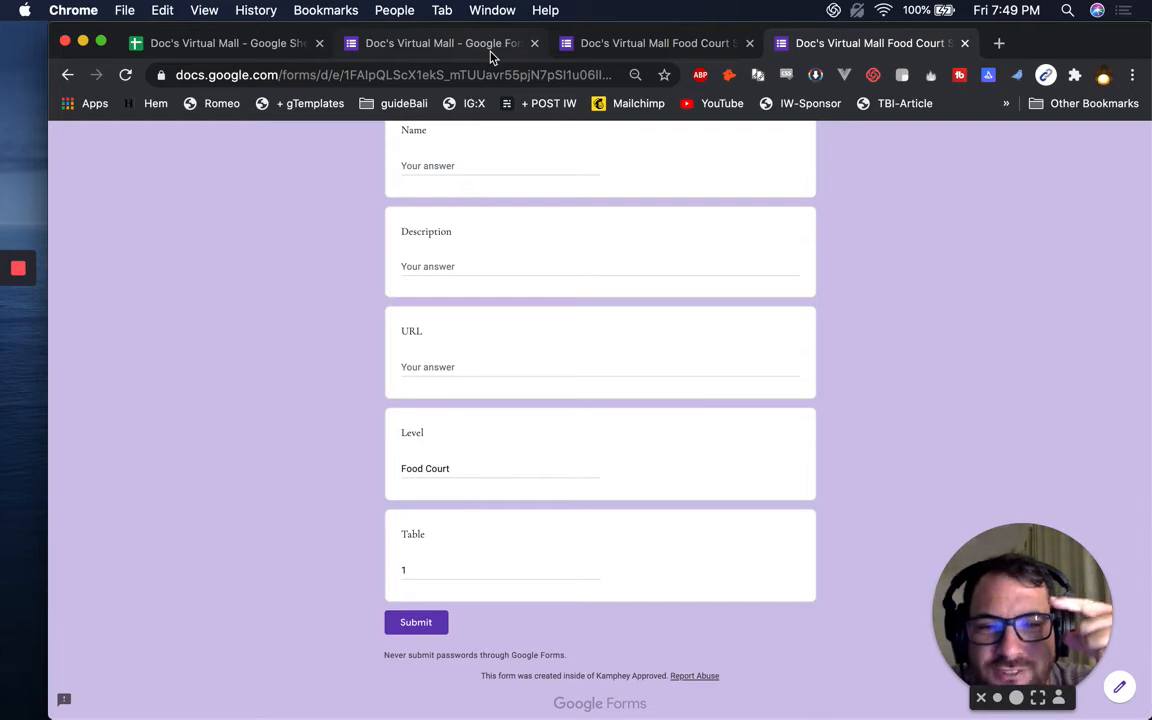
In the Food Court sheet's D3 hyperlink formula, replace the URL with the copied pre-filled form link and the label with "Claim This Table".
left_click(243, 45)
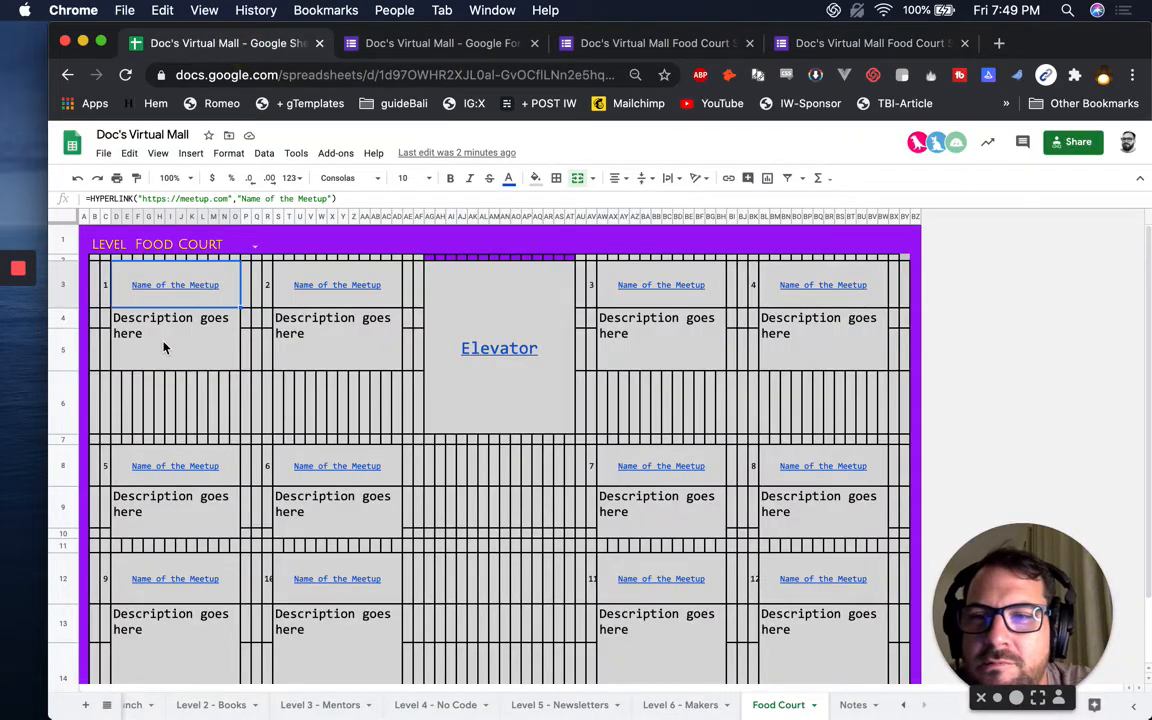
left_click(162, 327)
left_click(182, 282)
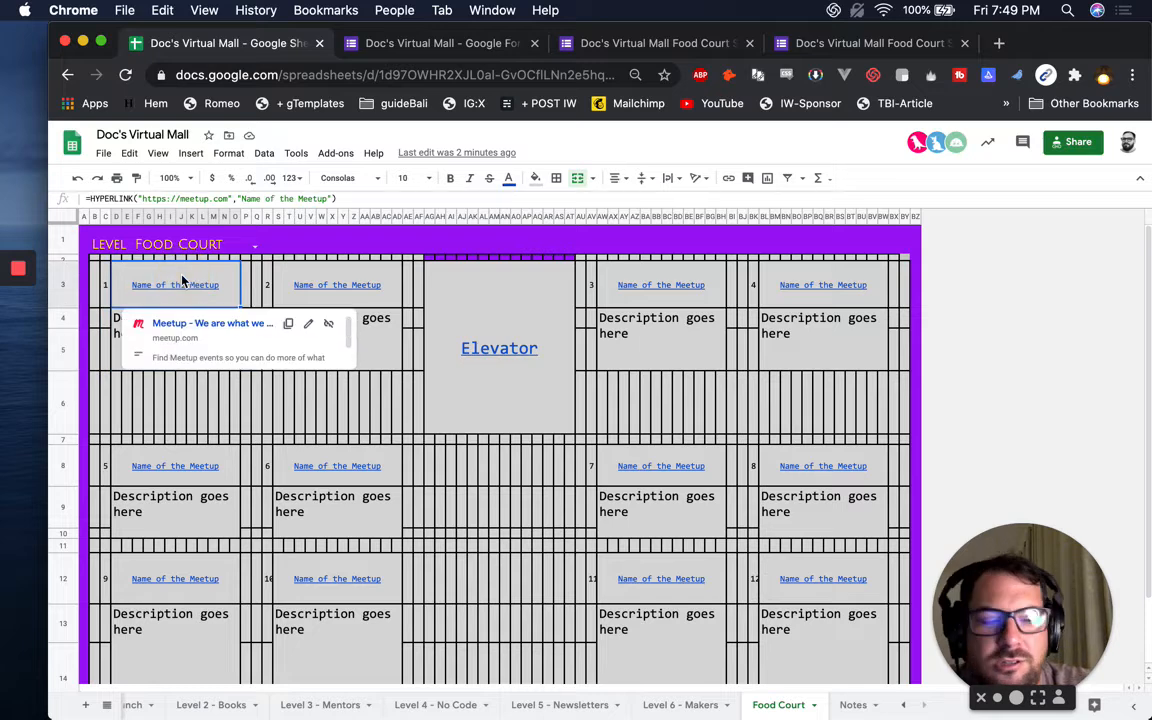
type("=")
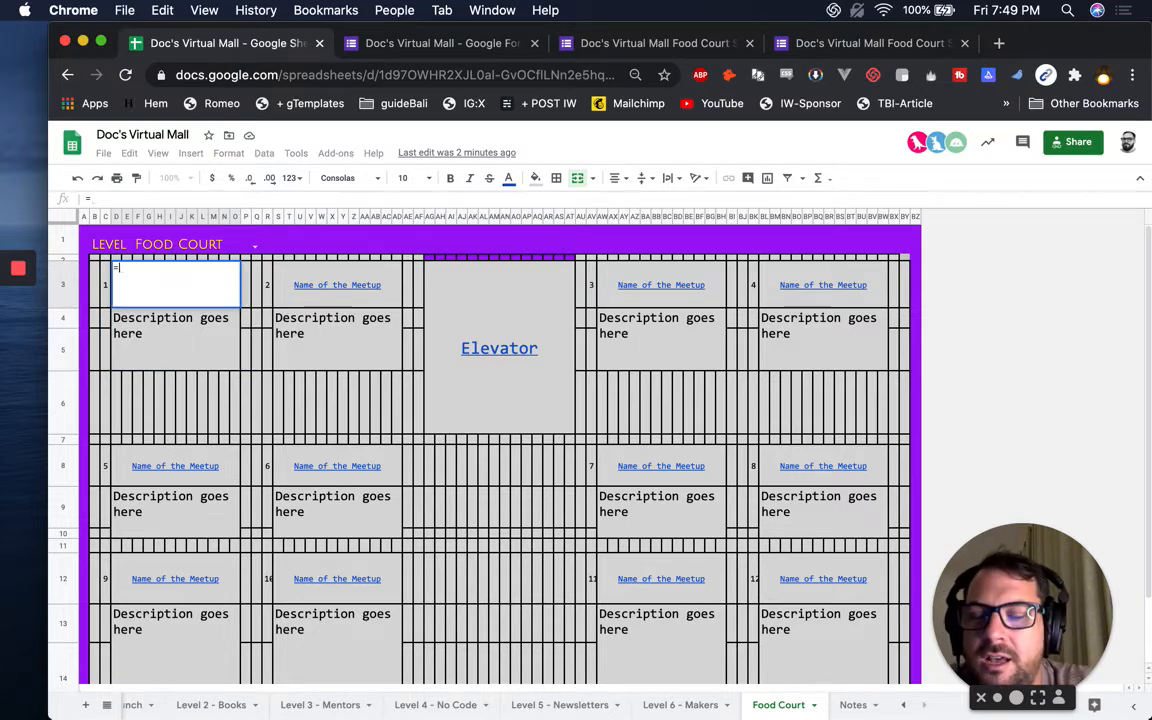
key("Escape")
left_click(167, 286)
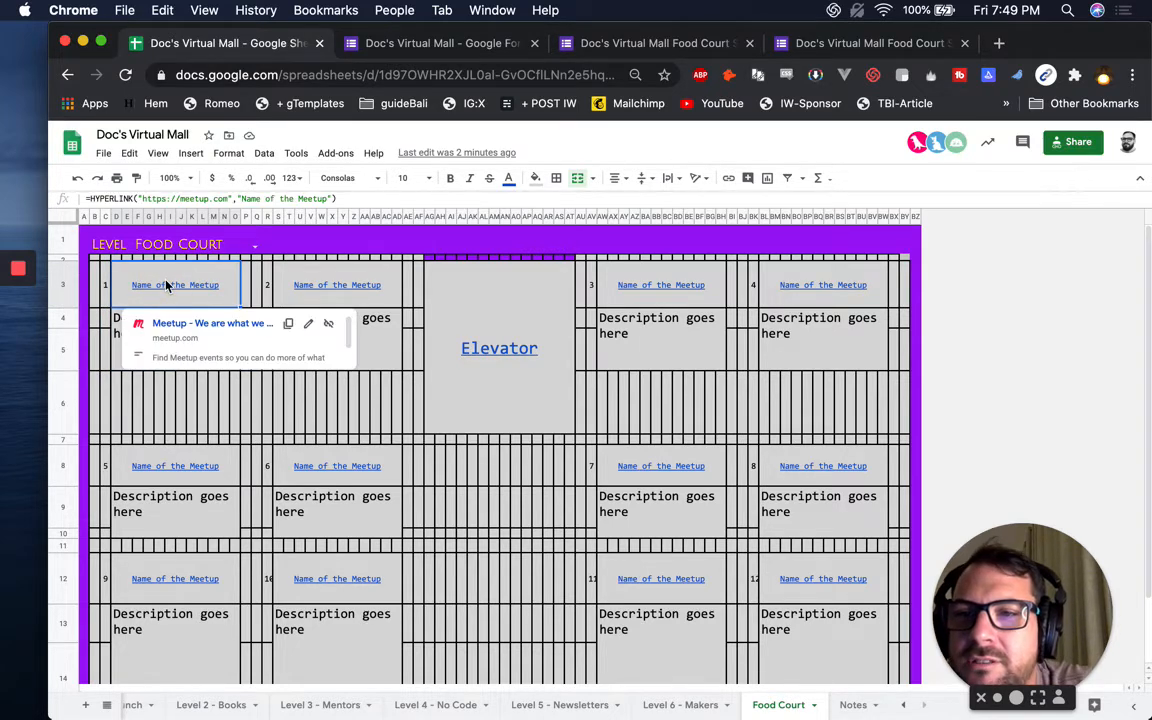
left_click(172, 198)
left_click(229, 198)
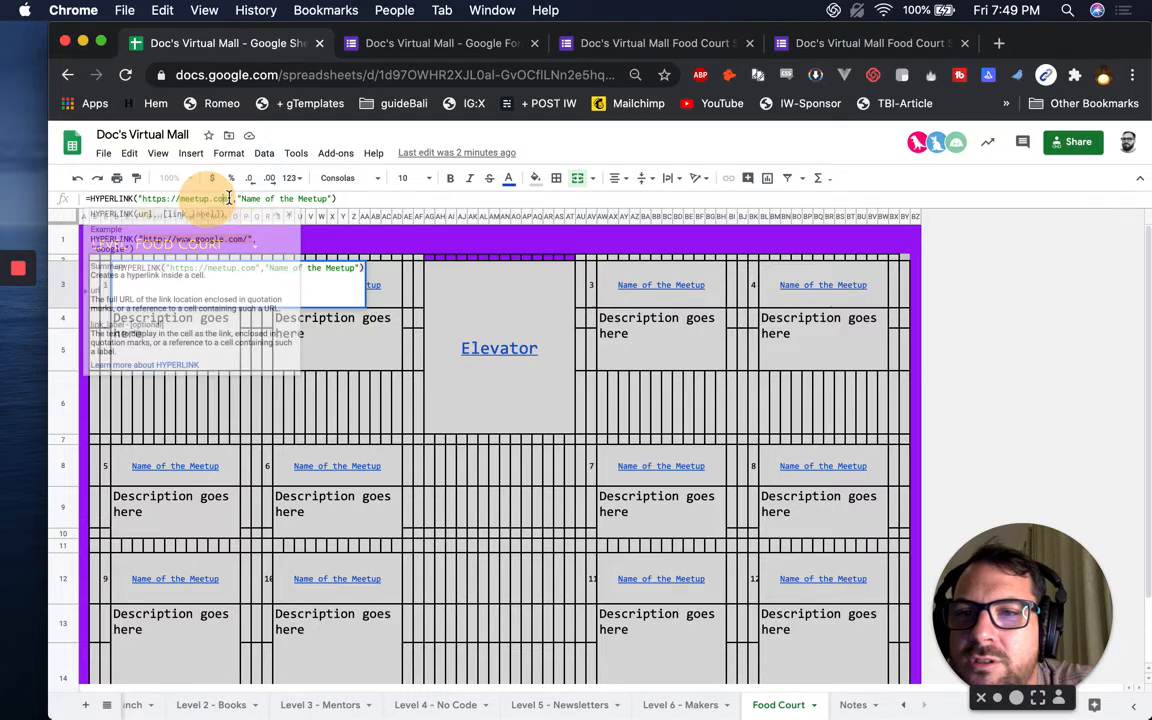
left_click_drag(142, 198, 231, 197)
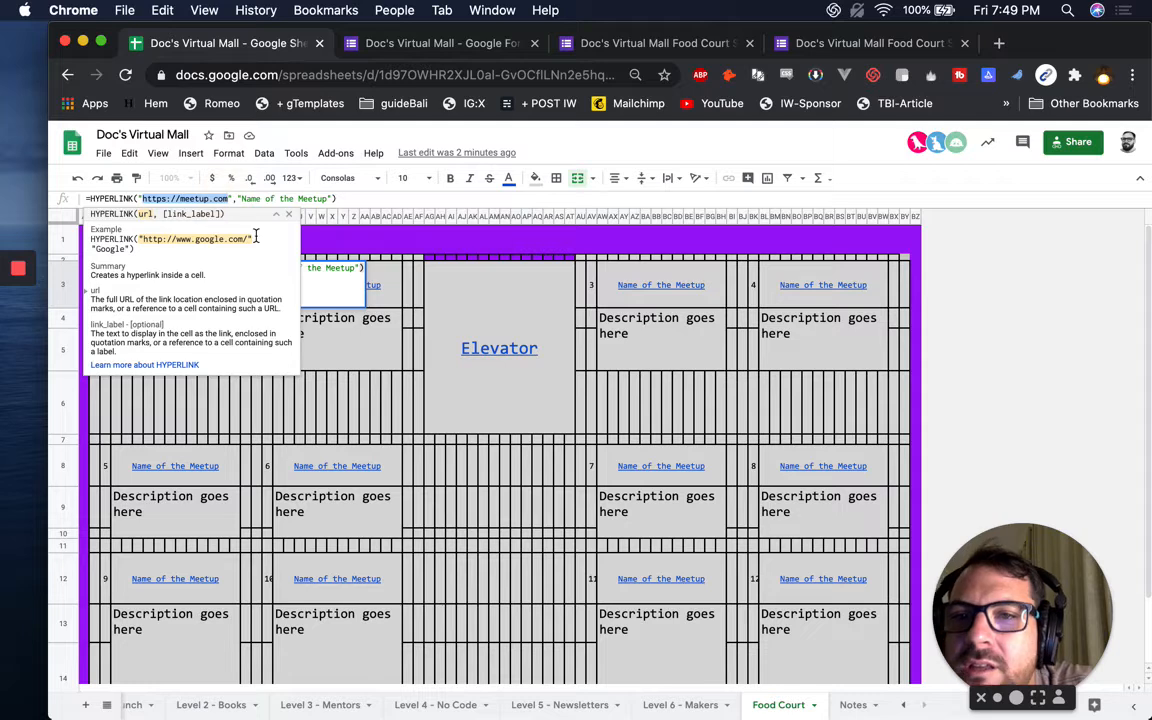
type("https://docs.google.com/forms/d/e/1FAIpQLScX1ekS_mTUUavr55pjN7pSI1u06lIMfEXO8xdISixywKfqTw/viewform?usp=pp_url&entry.185168896=Food+Court&entry.642514107=1")
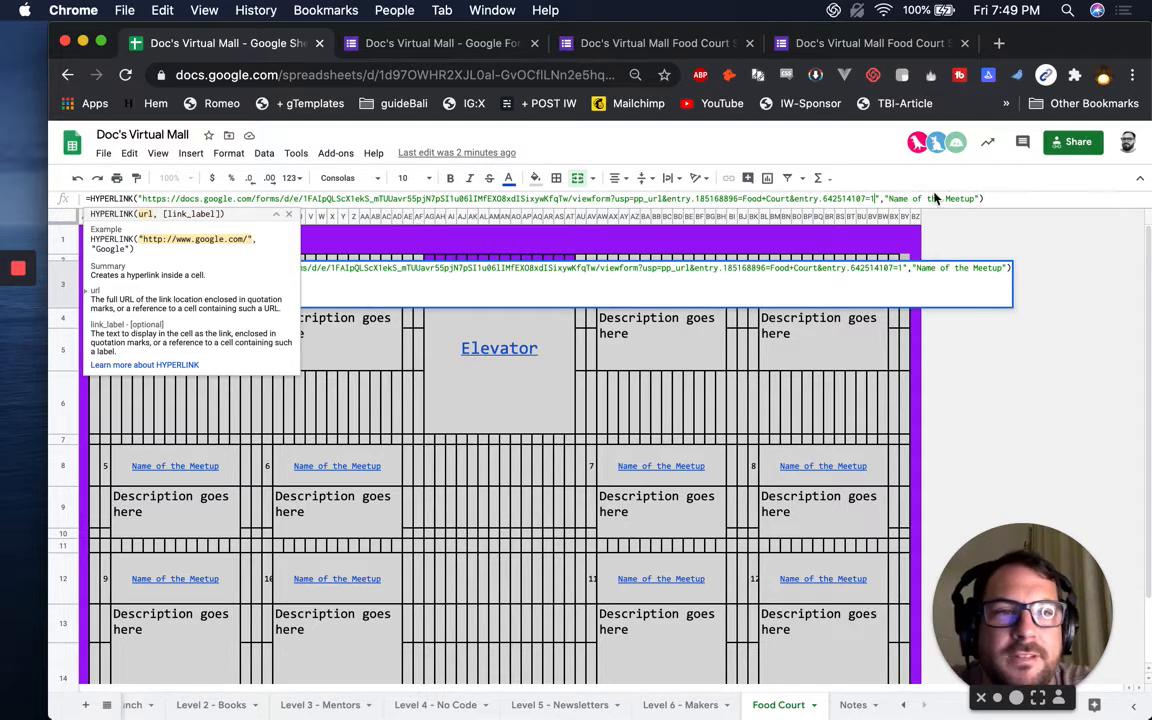
left_click_drag(888, 197, 973, 196)
type("Claim This Table")
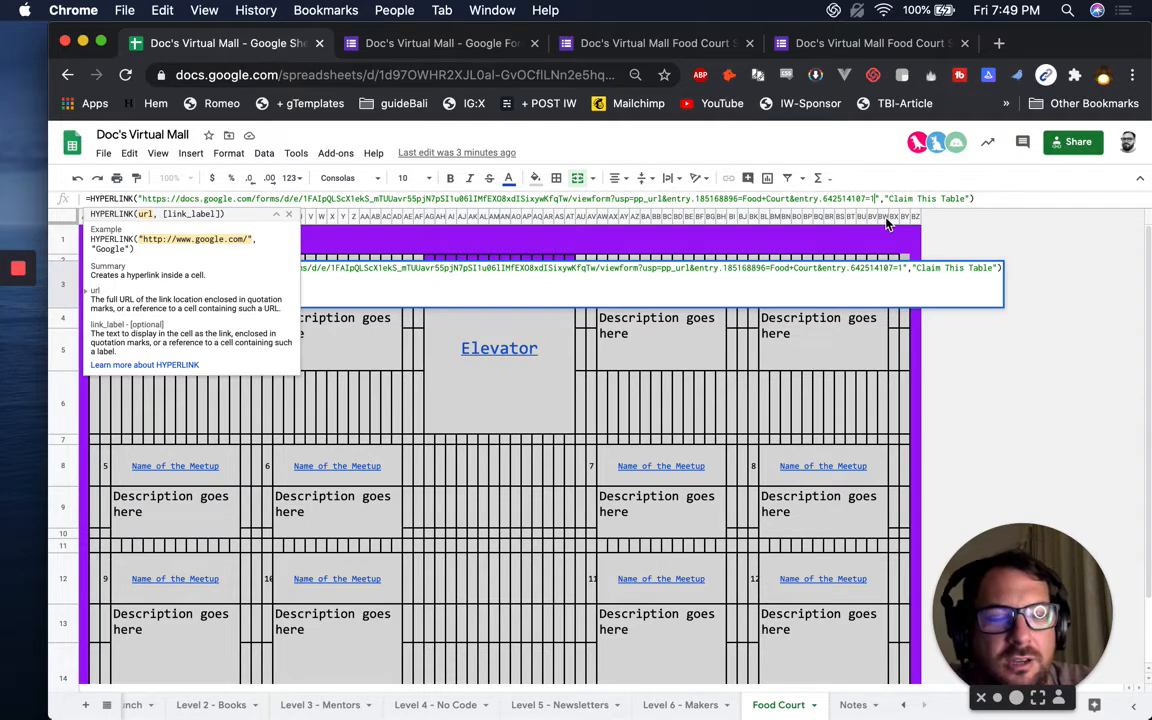
In block 1's hyperlink formula, replace the fixed table number 1 at the end of the URL with an appended reference to D3.
key("BackSpace")
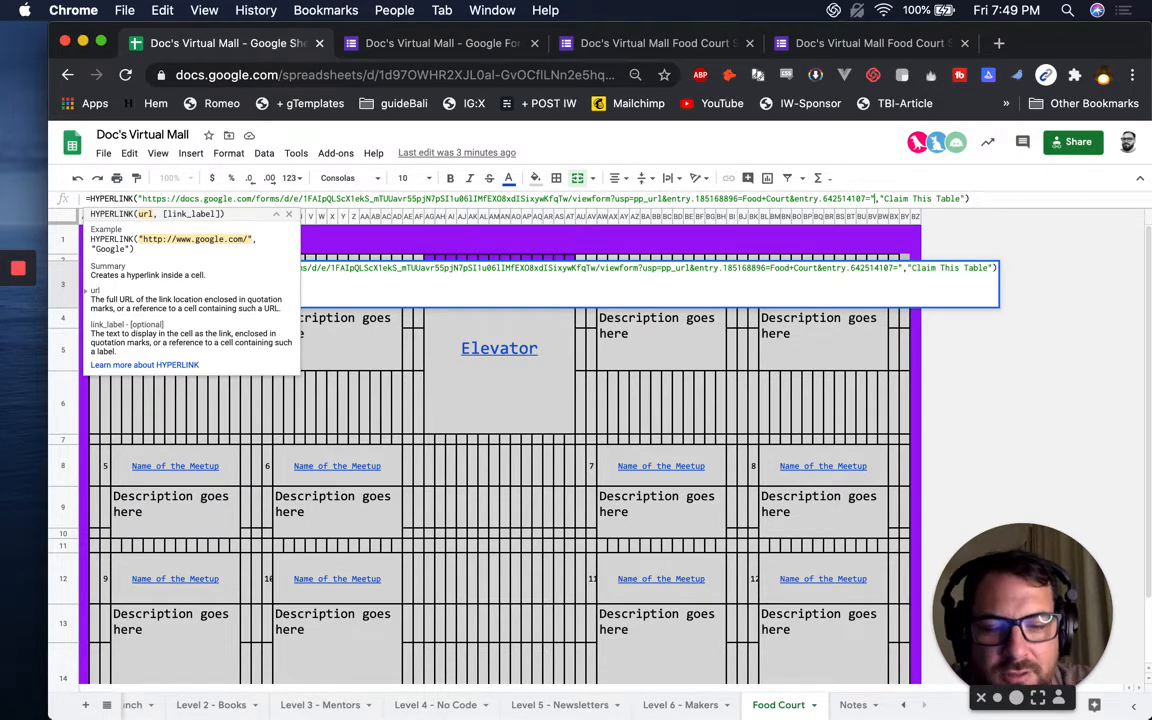
type("&")
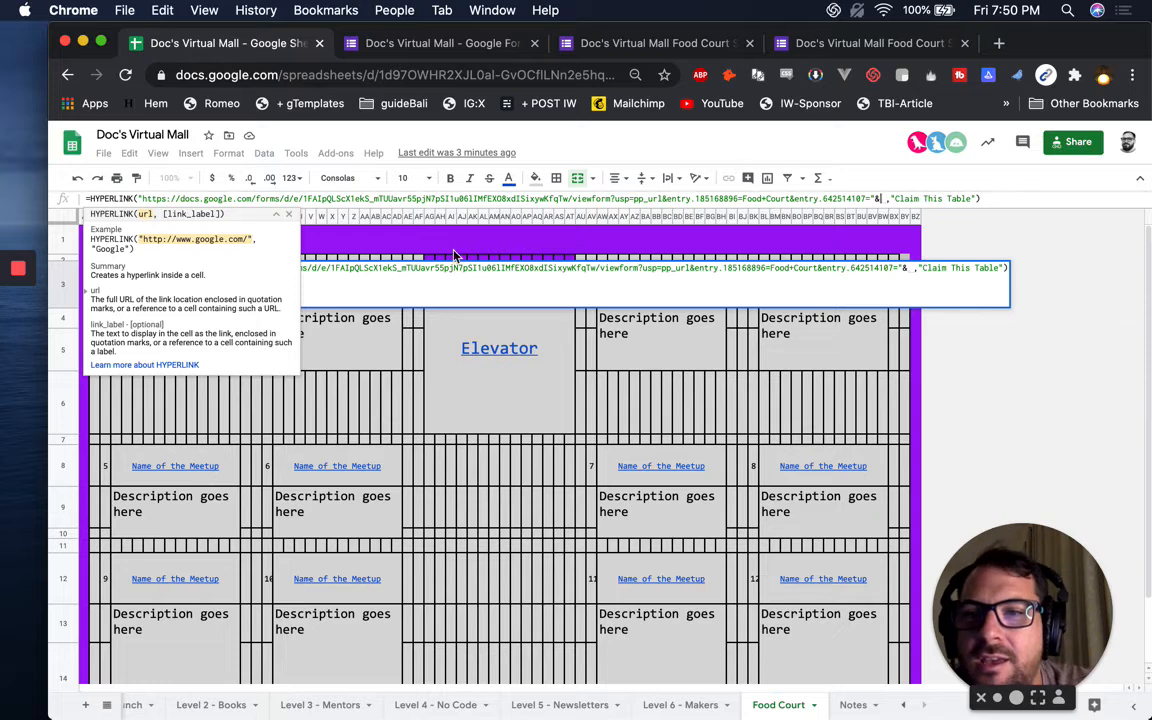
left_click(288, 214)
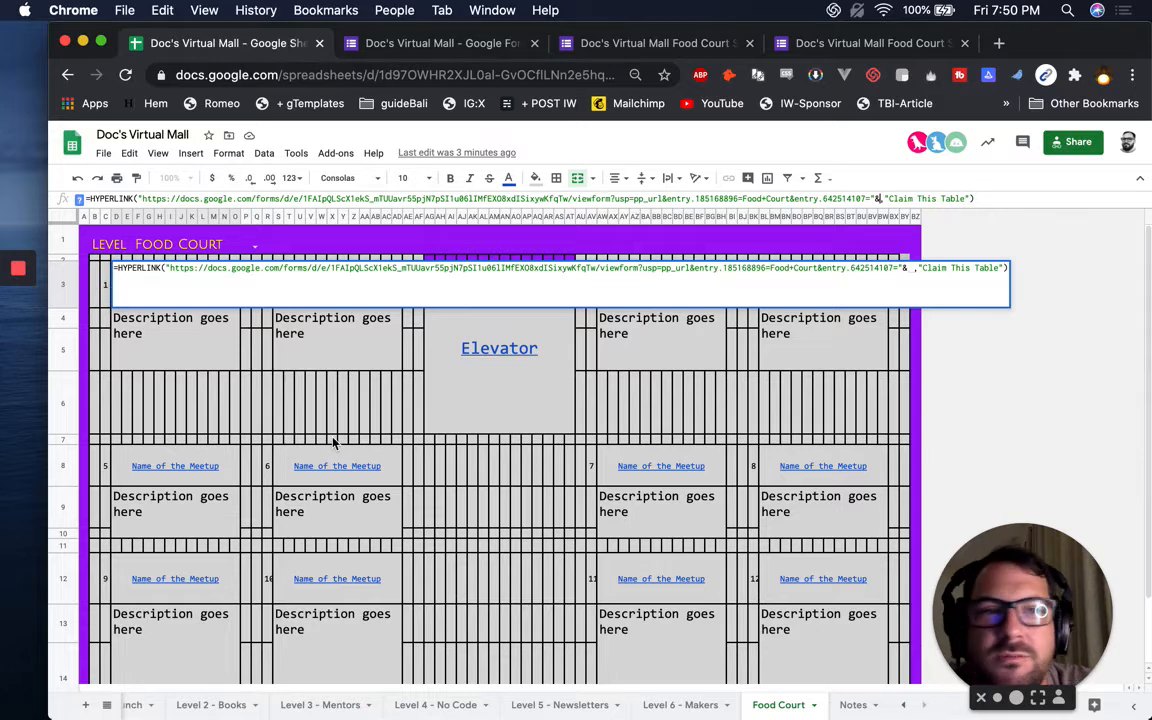
type("D3")
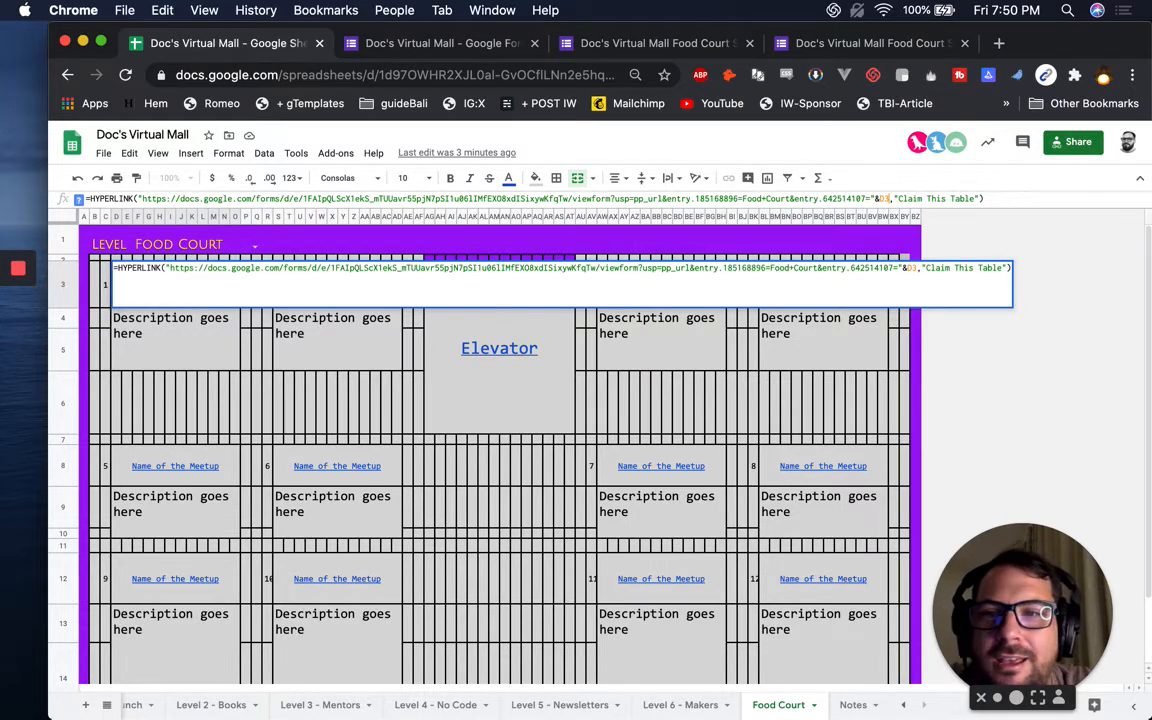
key("Return")
key("Up")
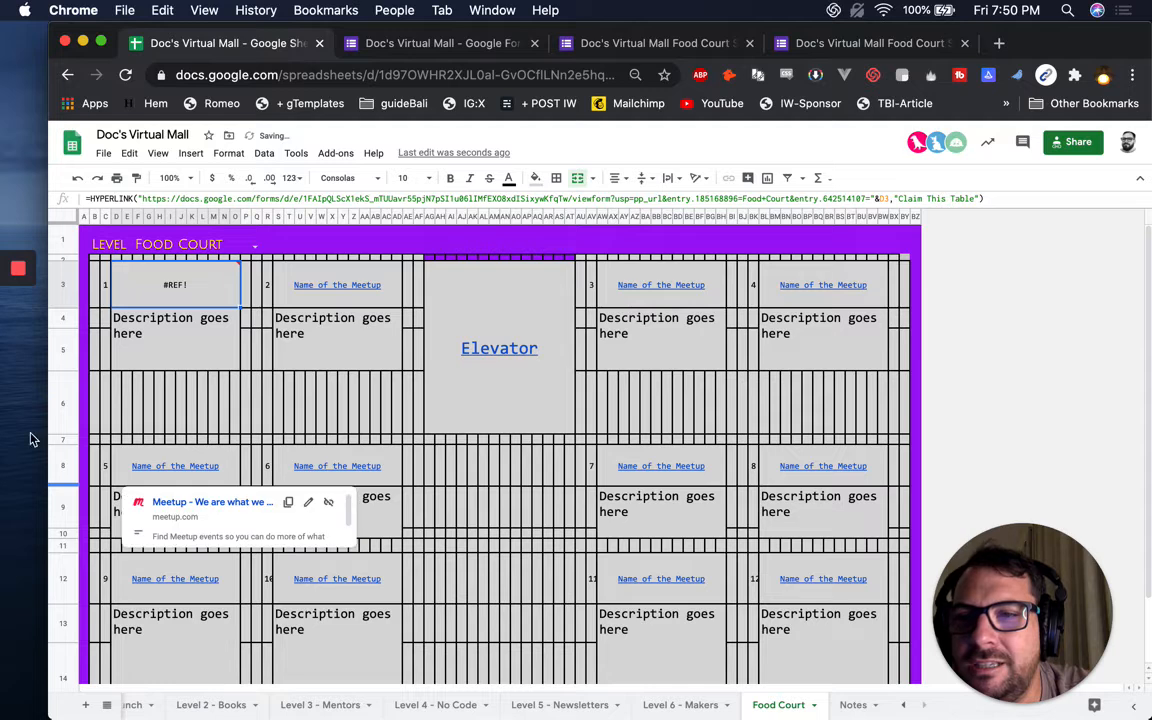
mouse_move(195, 283)
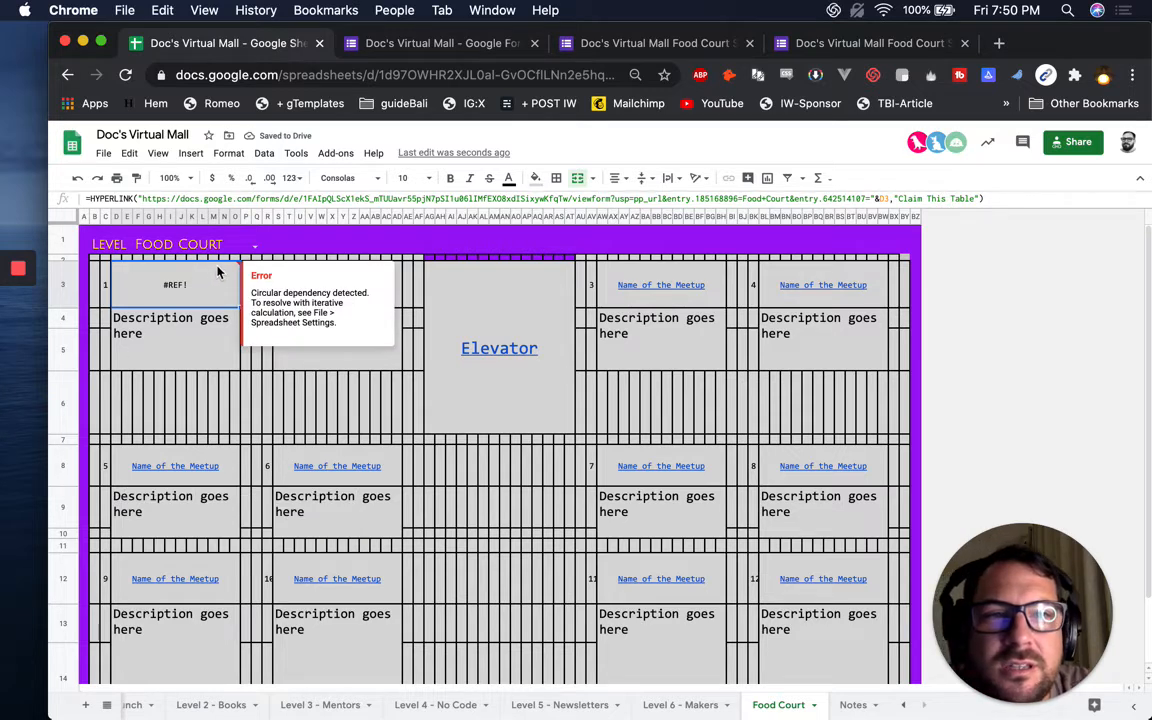
Change the appended cell reference in block 1's hyperlink formula to C3 and check the resulting link against the table number cell.
left_click(177, 288)
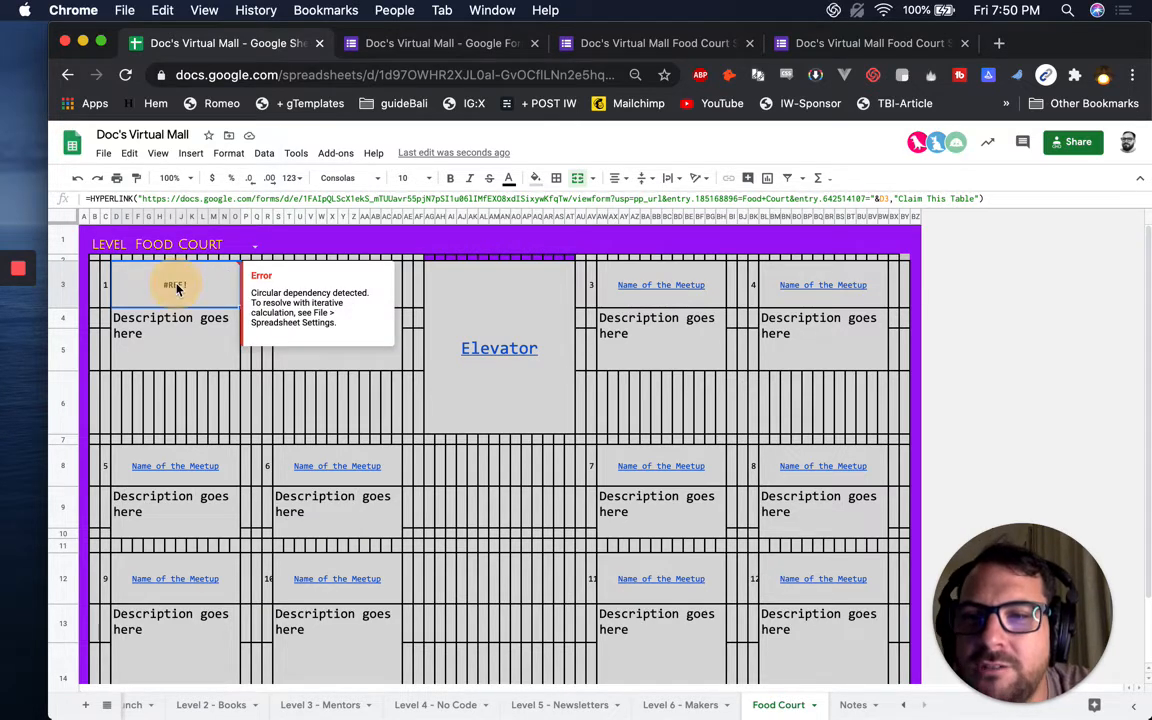
double_click(169, 291)
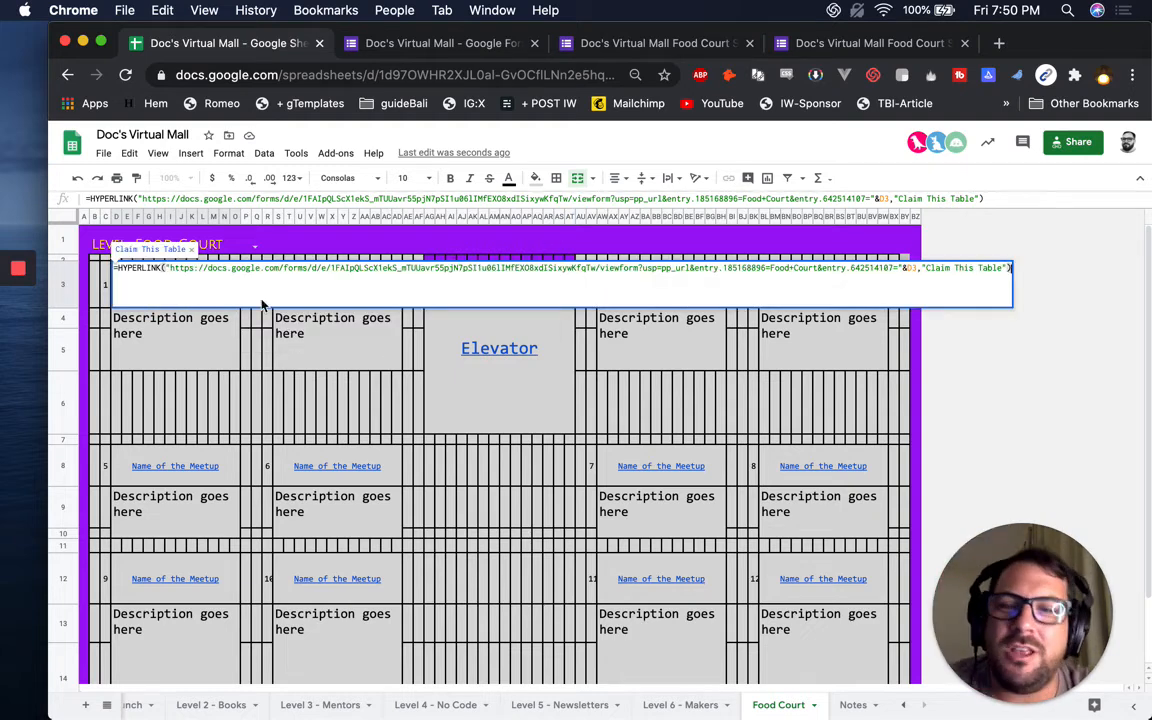
left_click(916, 270)
key("BackSpace")
key("BackSpace")
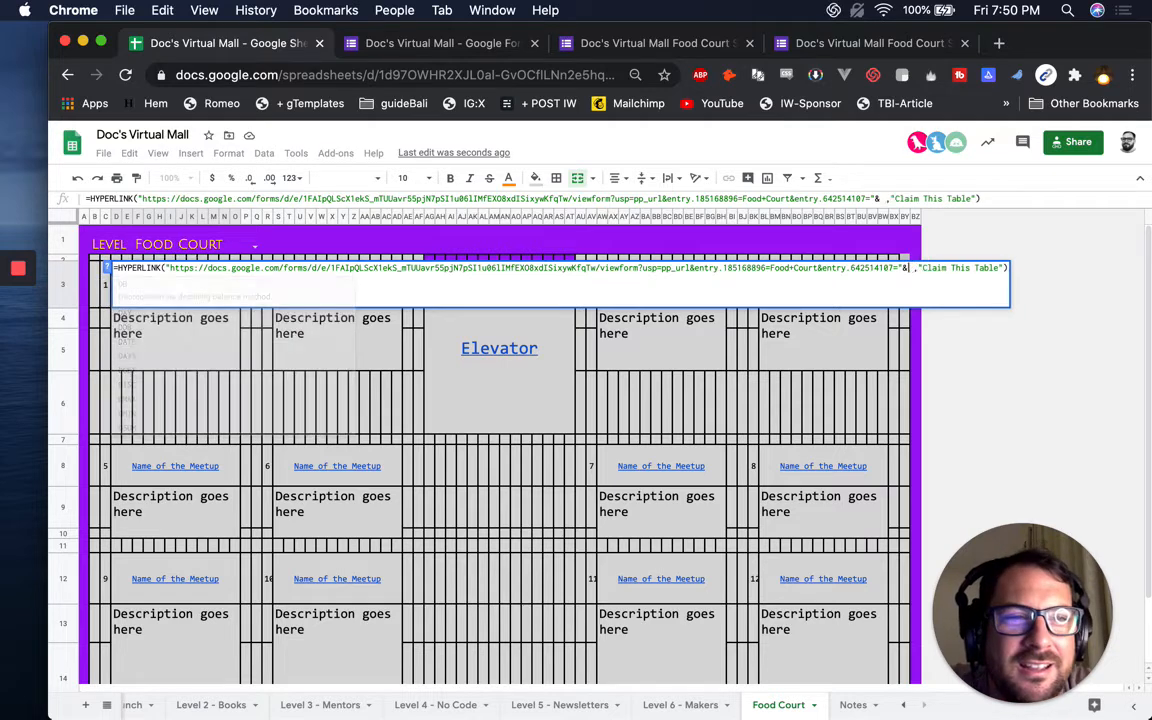
type("C3")
key("Return")
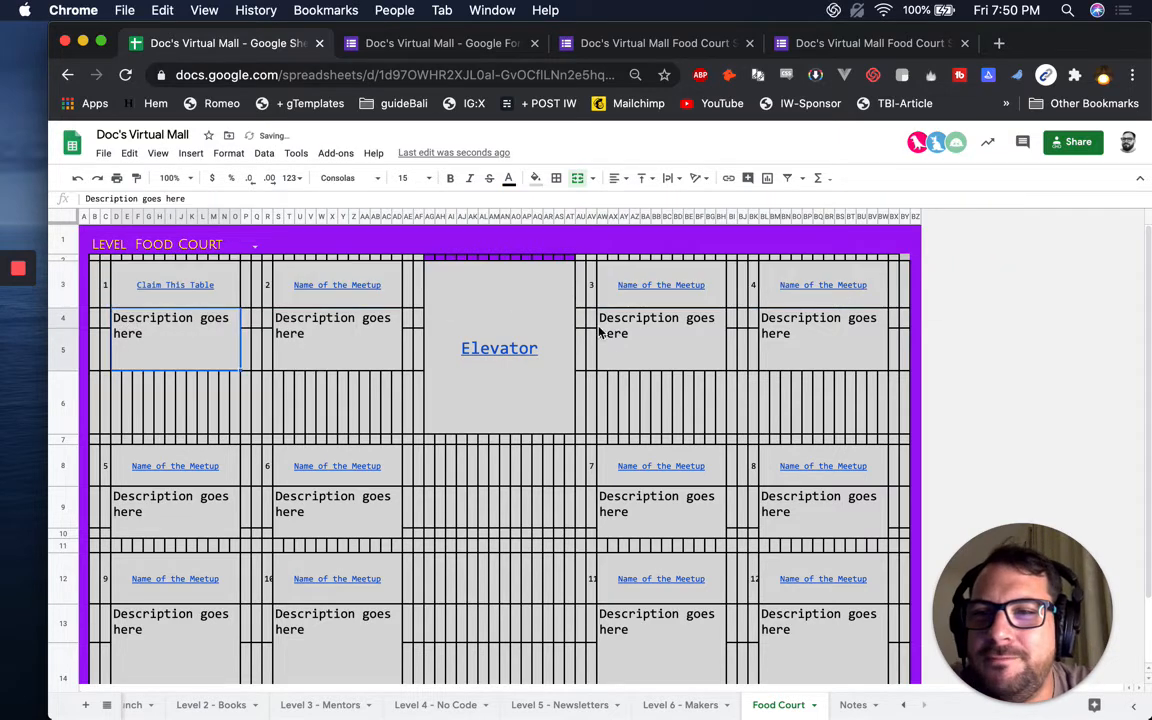
left_click(168, 287)
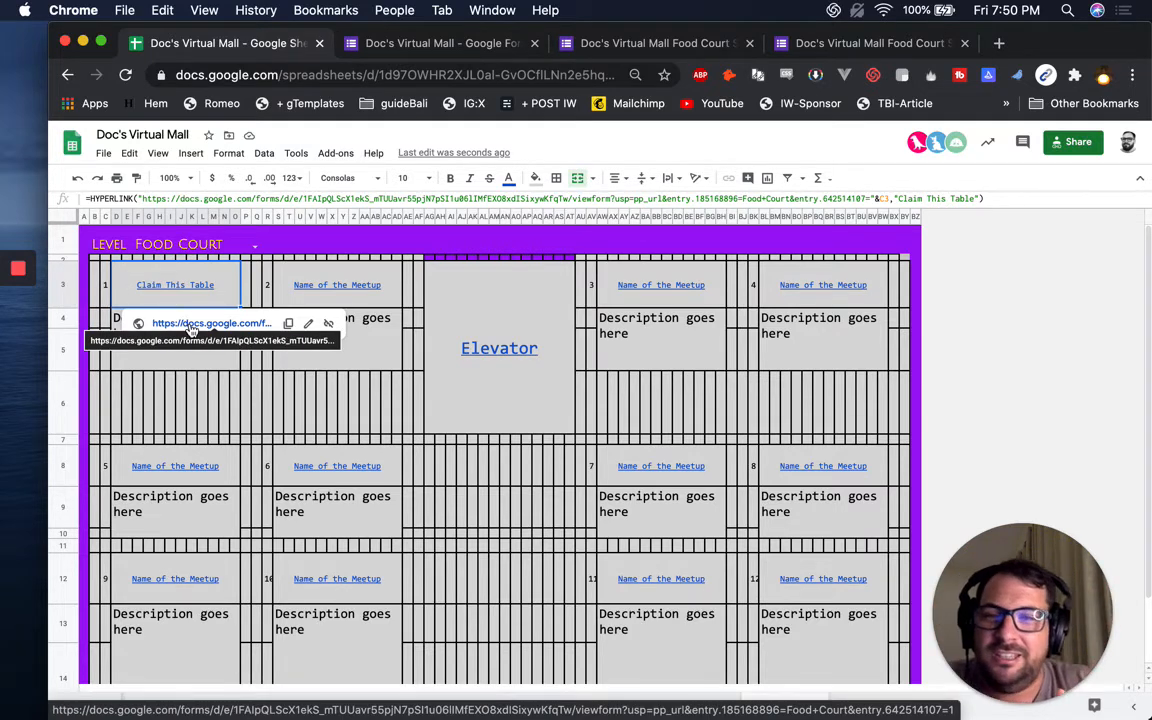
left_click(105, 287)
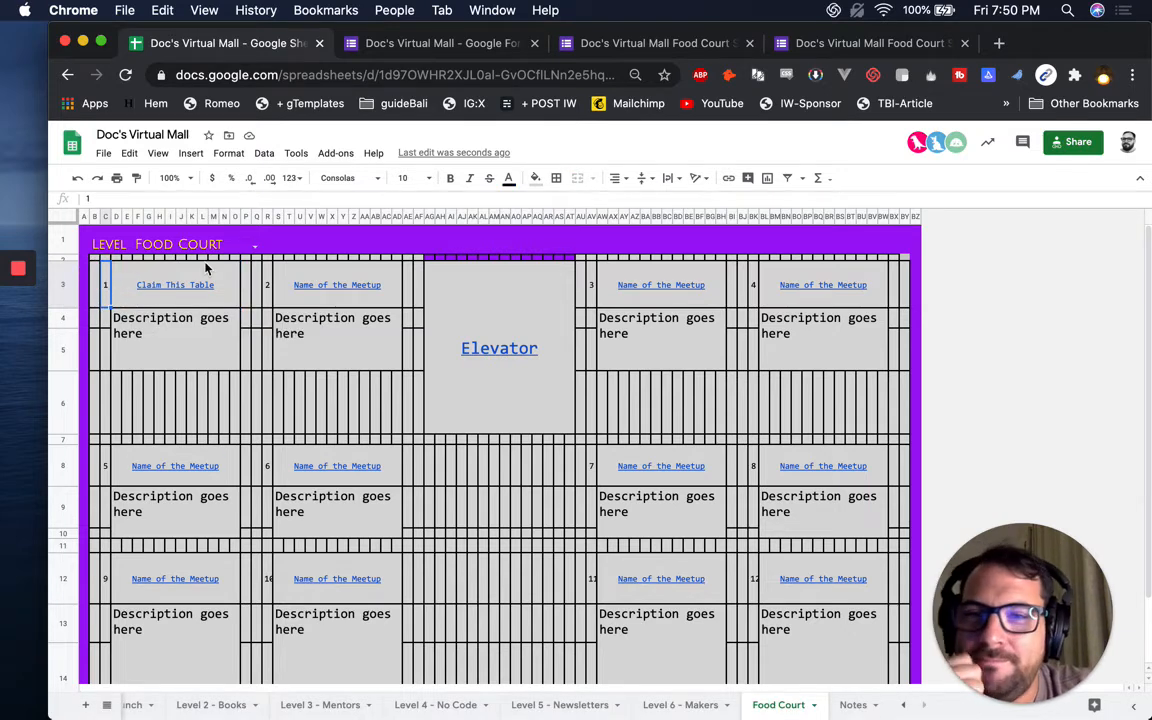
Copy block 1's "Claim This Table" link cell into block 2's title cell.
left_click(186, 288)
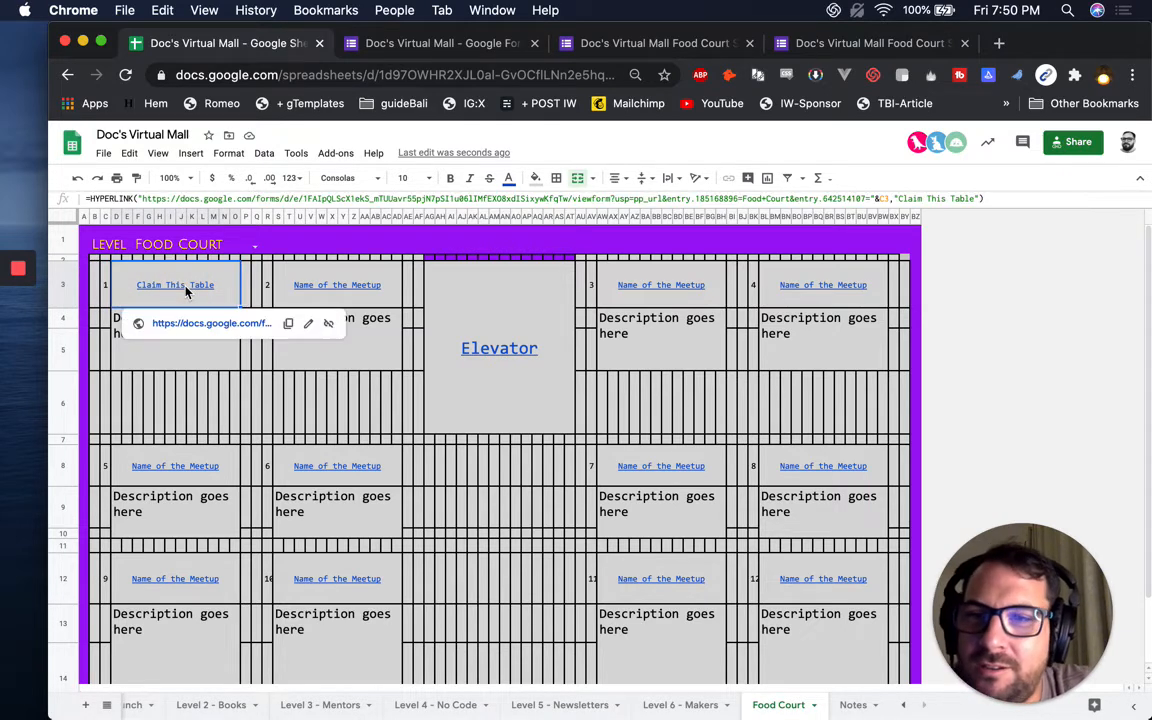
left_click(328, 289)
key("ctrl+v")
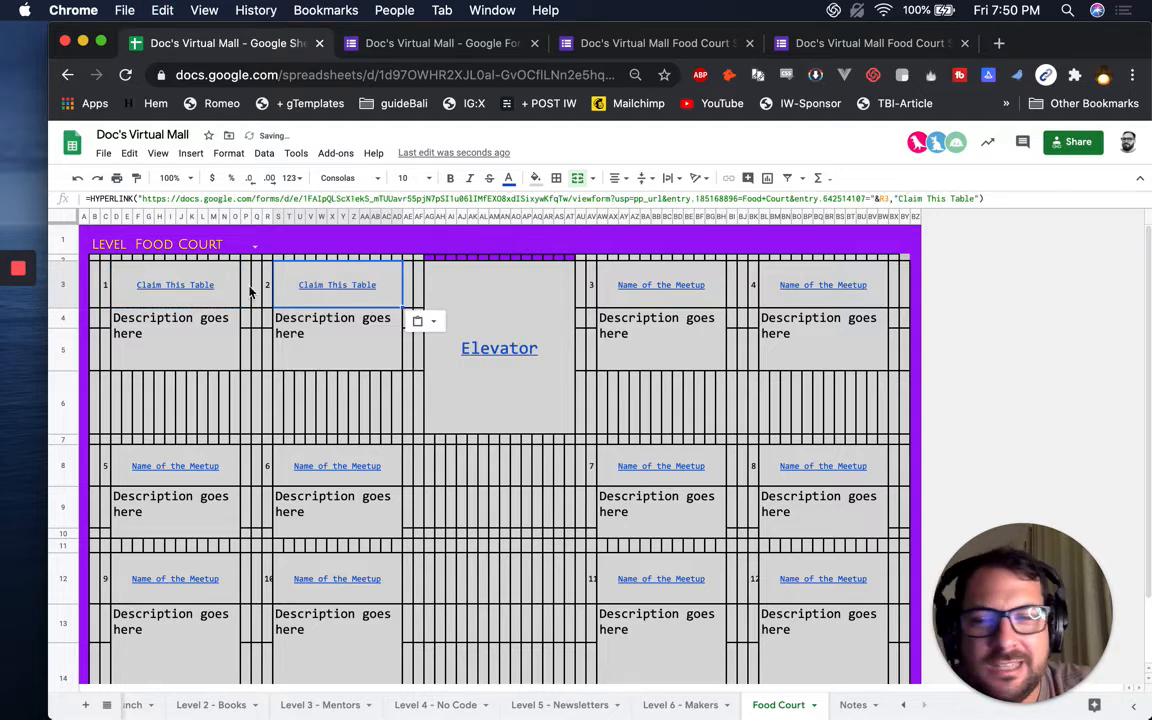
Open block 2's link, check the pre-filled Level and Table answers in the form, and return to the spreadsheet.
mouse_move(340, 288)
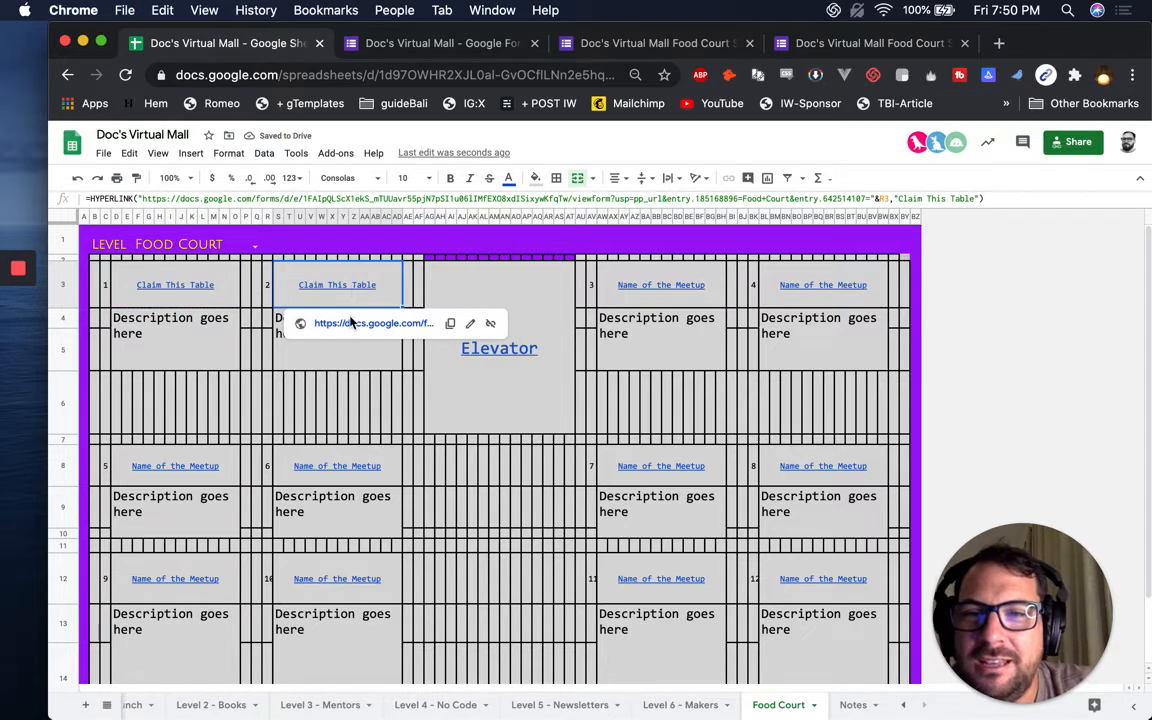
left_click(880, 199)
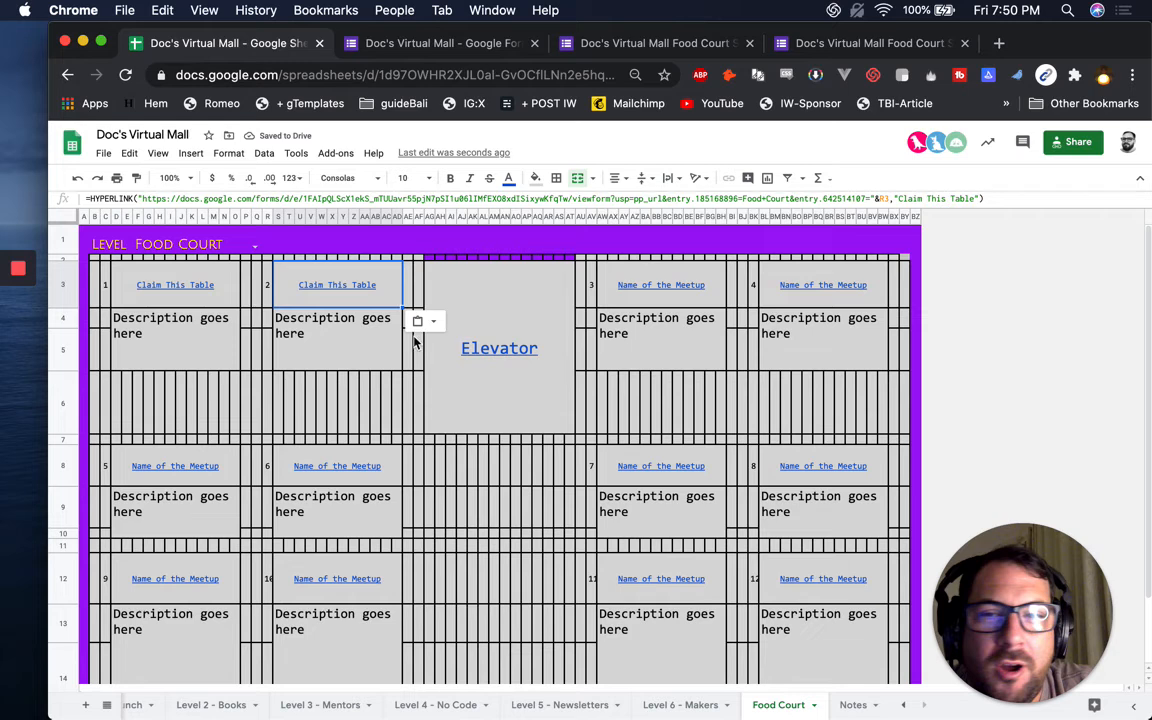
mouse_move(342, 296)
left_click(353, 324)
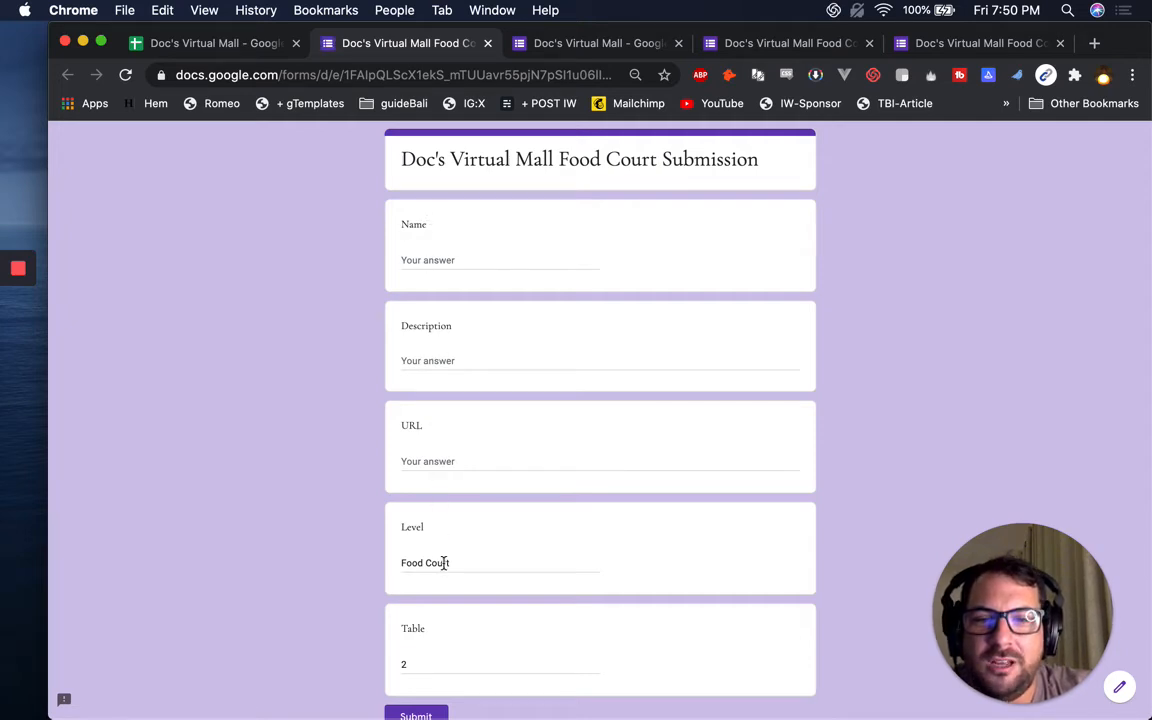
left_click_drag(405, 664, 386, 674)
left_click(212, 45)
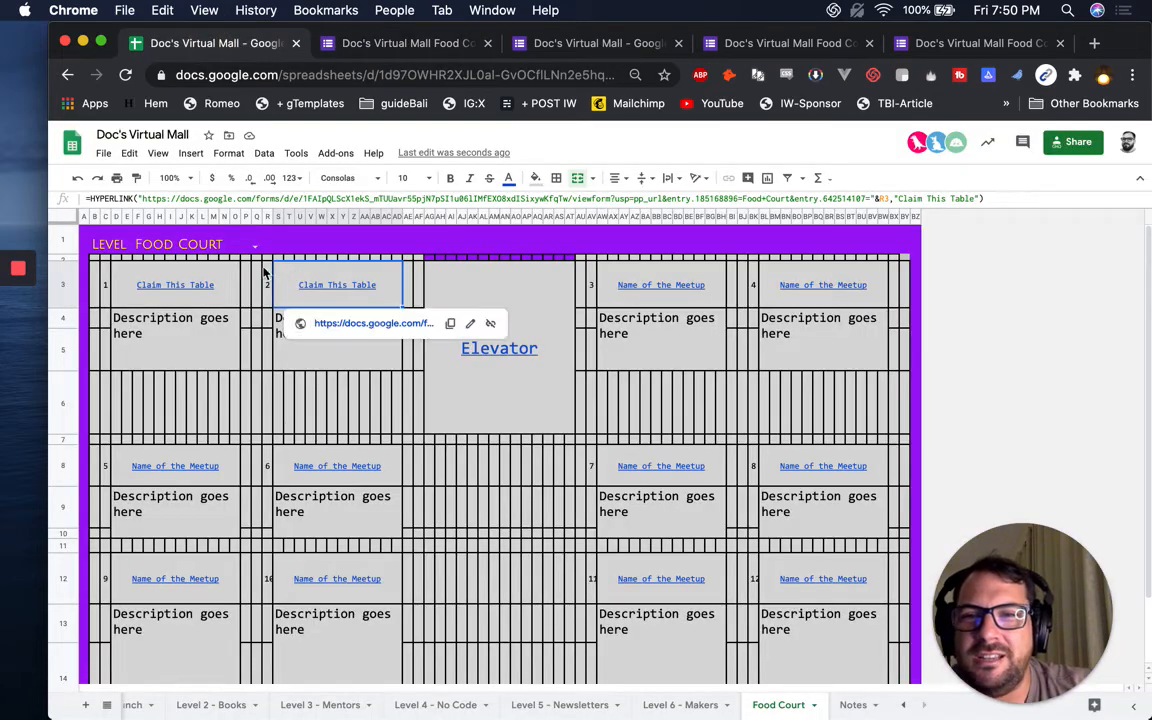
Copy block 2's "Claim This Table" link cell into the title cells of blocks 3 and 4.
left_click(308, 287)
left_click(645, 288)
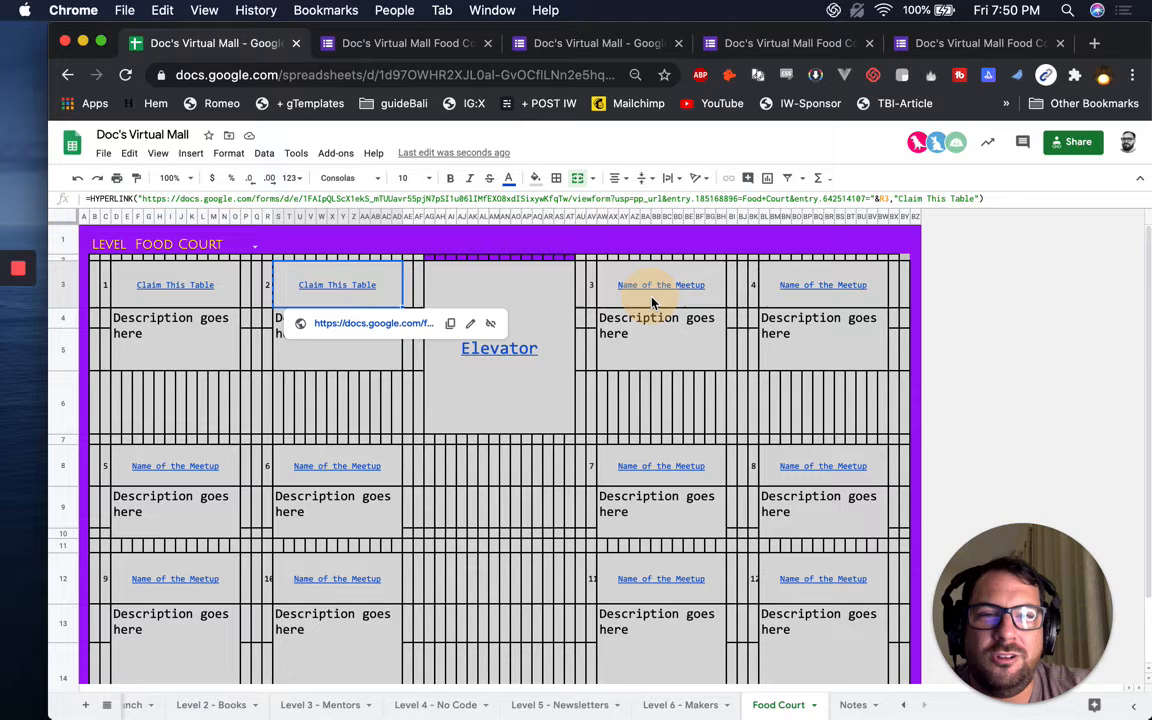
type("Claim This Table")
left_click(829, 284)
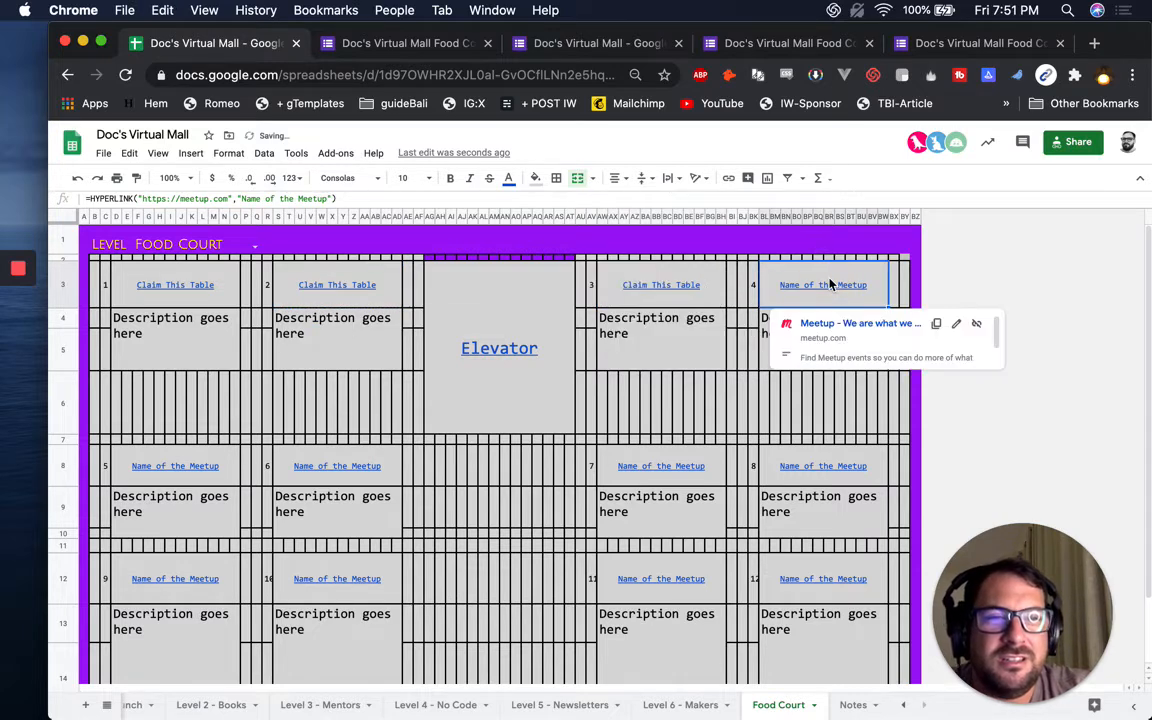
type("Claim This Table")
Paste the "Claim This Table" link into the title cells of blocks 5, 6, 7 and 8 in row 8.
left_click(167, 465)
key("ctrl+v")
left_click(342, 466)
key("ctrl+v")
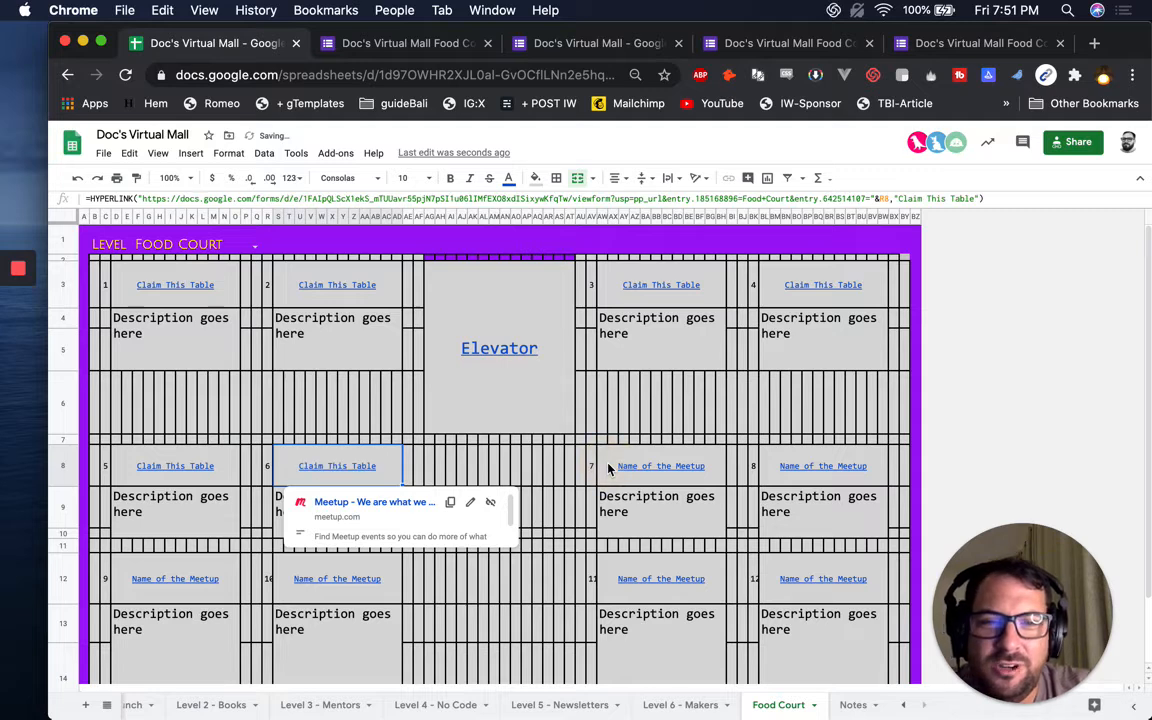
left_click(660, 466)
key("ctrl+v")
left_click(820, 464)
key("ctrl+v")
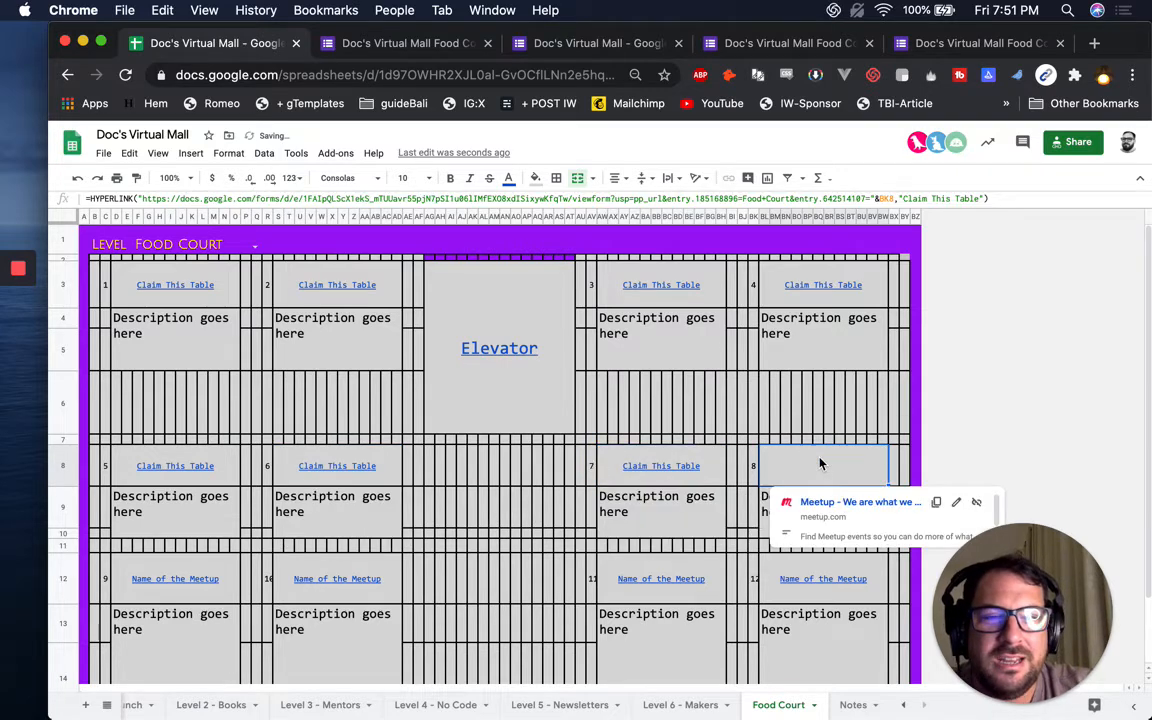
Close all the form tabs, discarding unsaved changes, so that only the spreadsheet stays open.
left_click(487, 43)
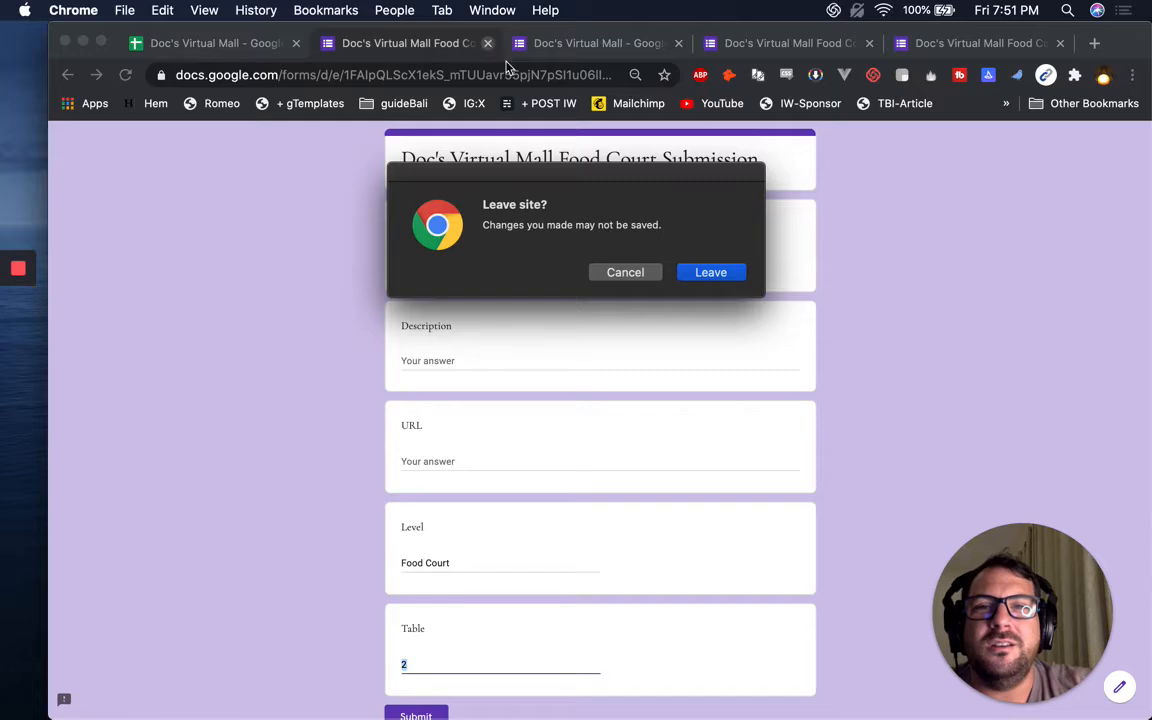
left_click(695, 273)
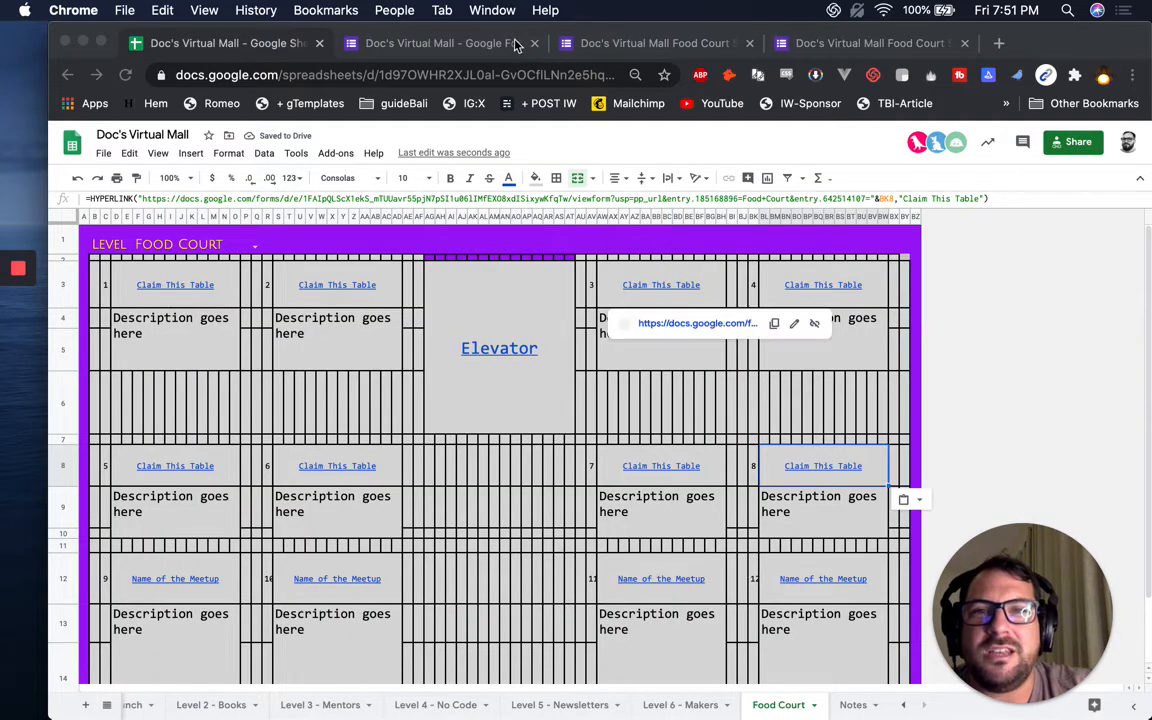
left_click(537, 44)
left_click(545, 44)
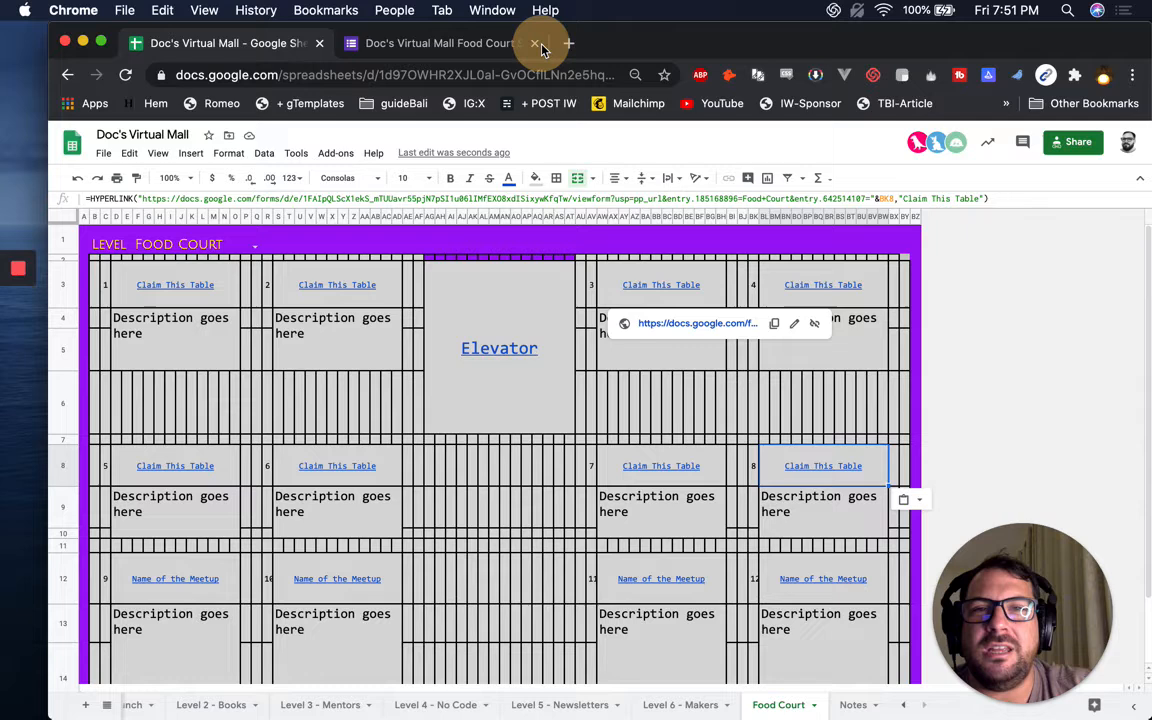
left_click(545, 44)
Paste the "Claim This Table" link into the title cells of blocks 9 to 12 in row 12.
scroll(776, 560, "down", 2)
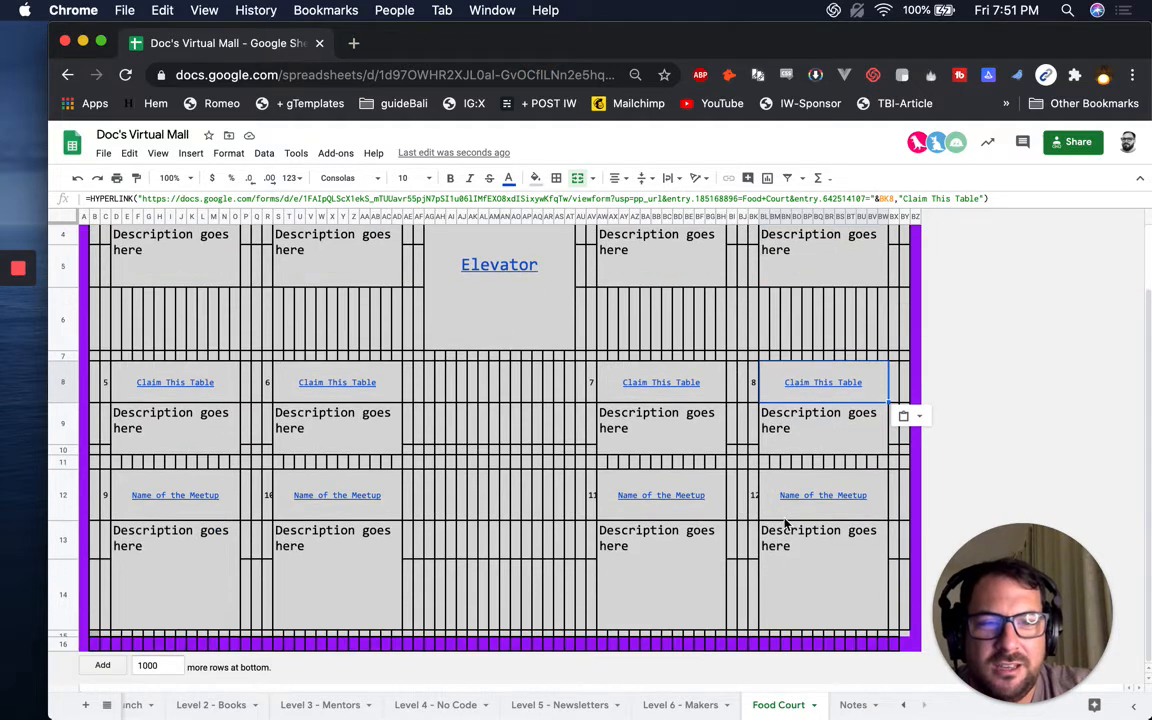
left_click(810, 495)
key("ctrl+z")
left_click(637, 495)
key("ctrl+z")
left_click(318, 500)
key("ctrl+z")
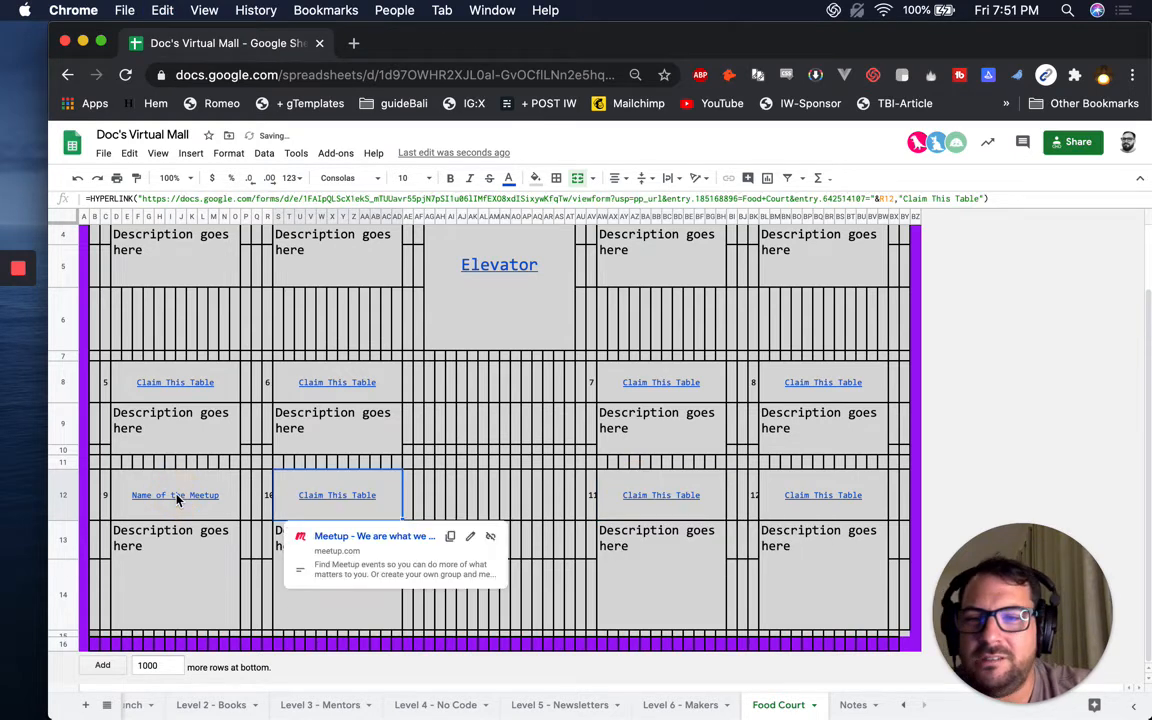
left_click(172, 495)
key("ctrl+z")
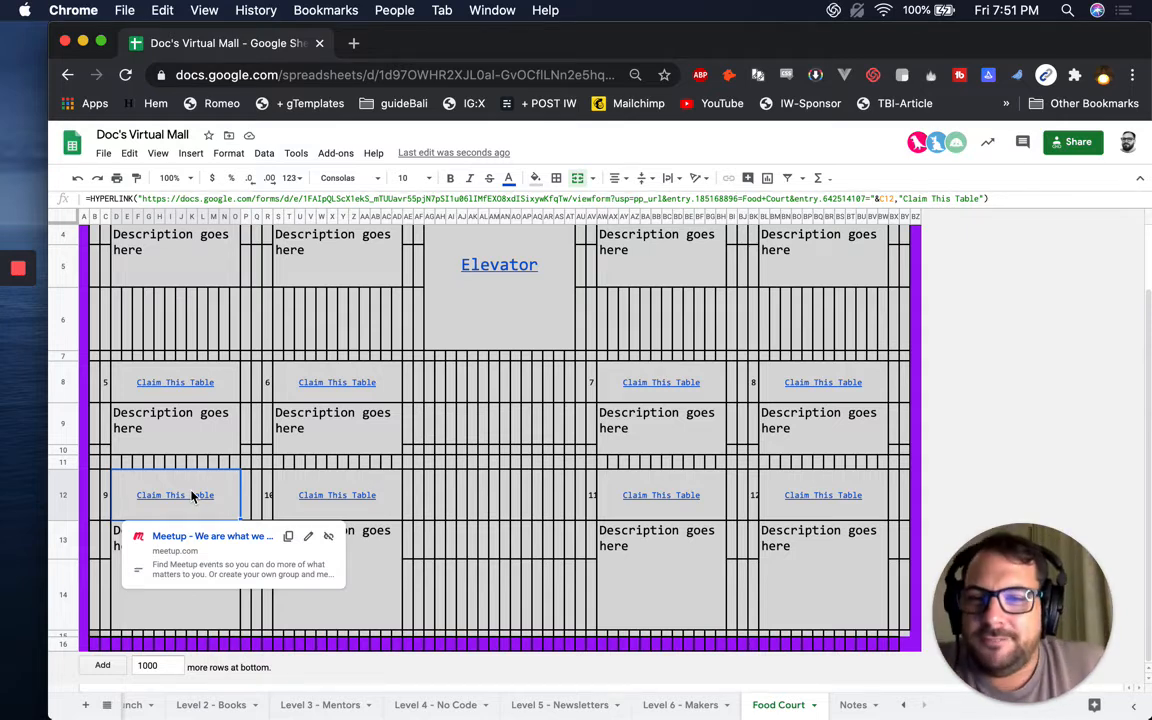
key("super+v")
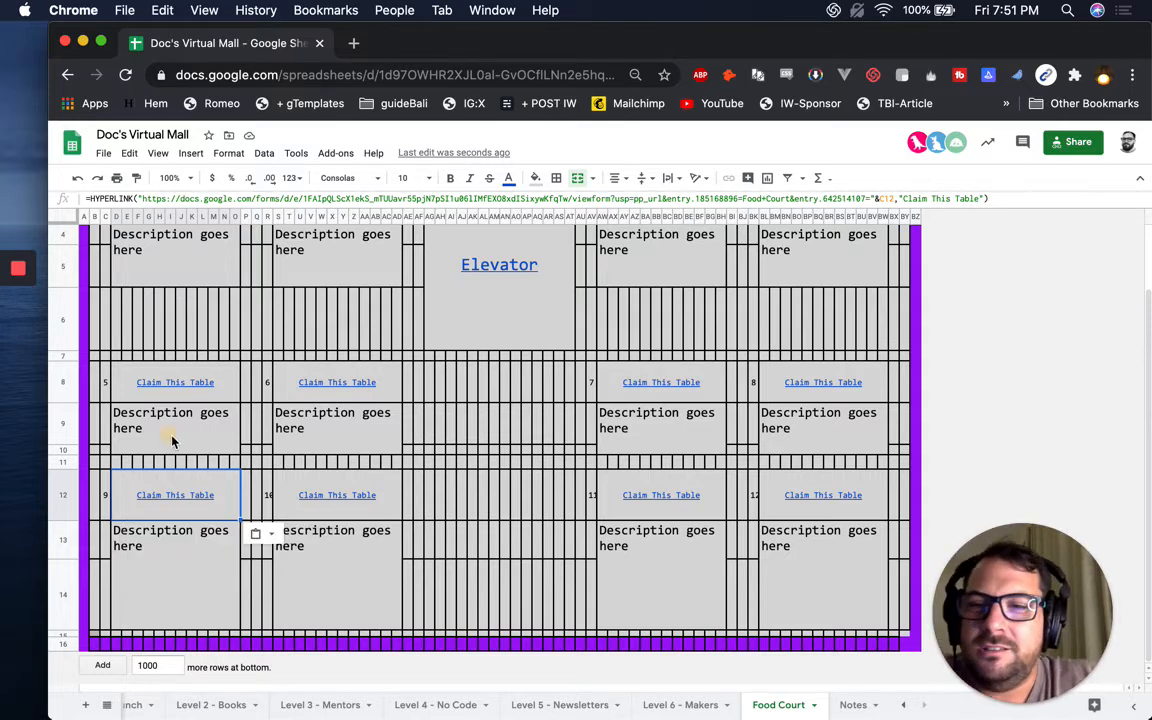
Replace block 1's description in D4 with the formula ="Claim this table".
left_click(171, 441)
scroll(171, 441, "up", 2)
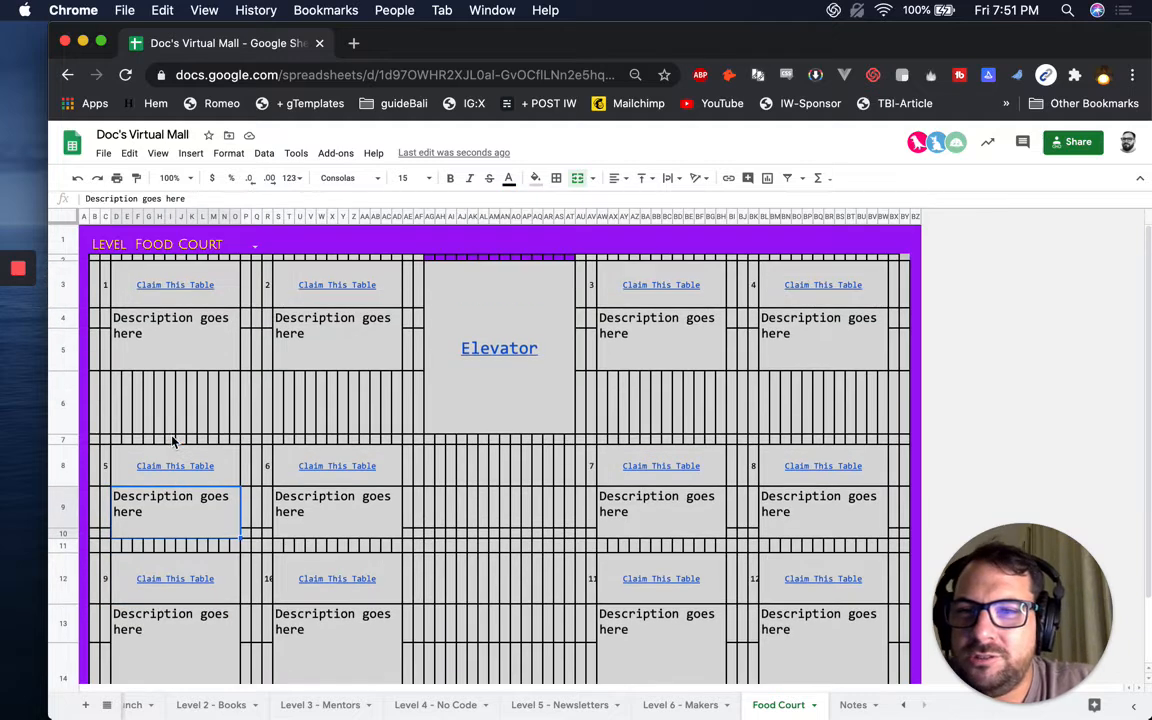
left_click(170, 338)
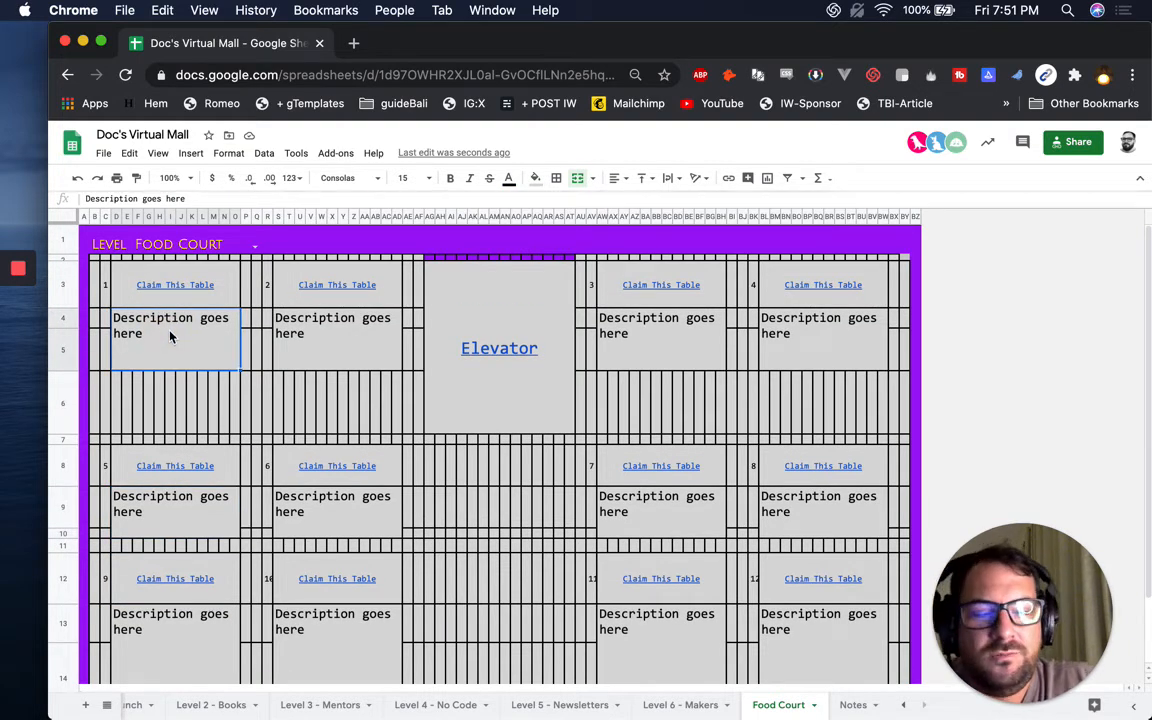
type("=")
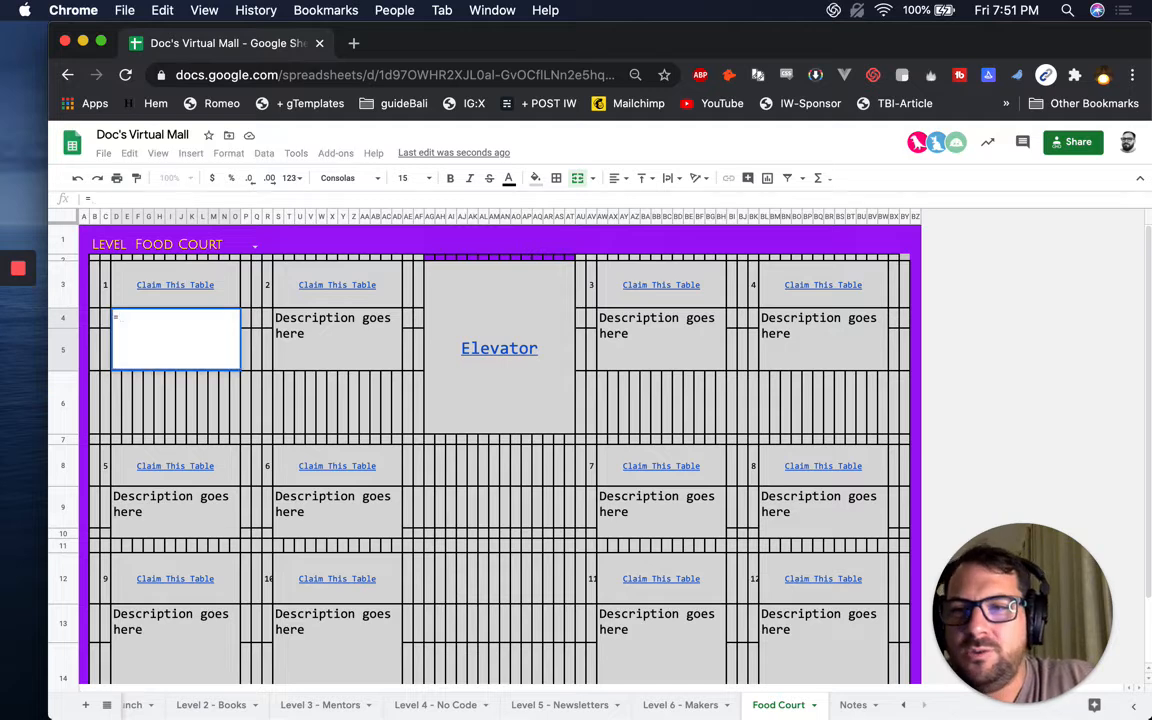
type("\"Claim this table\"")
left_click(175, 284)
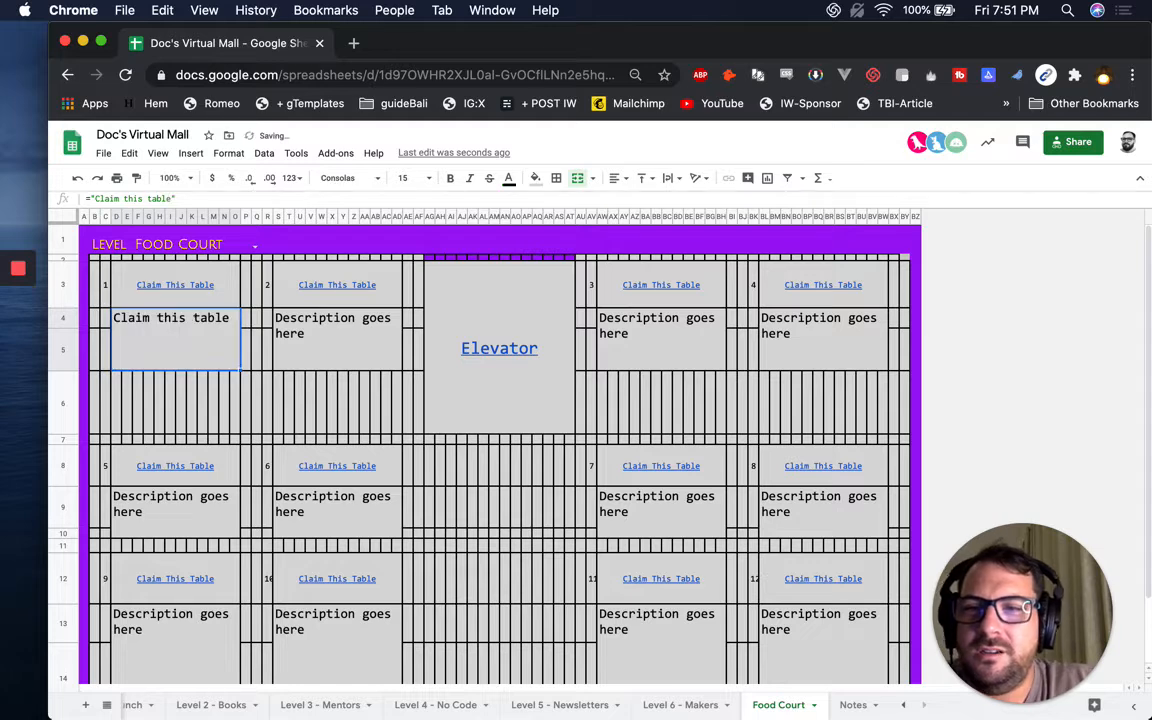
Copy block 1's "Claim this table" description formula into the description cells of blocks 2, 3 and 4.
left_click(183, 344)
key("cmd+c")
left_click(300, 335)
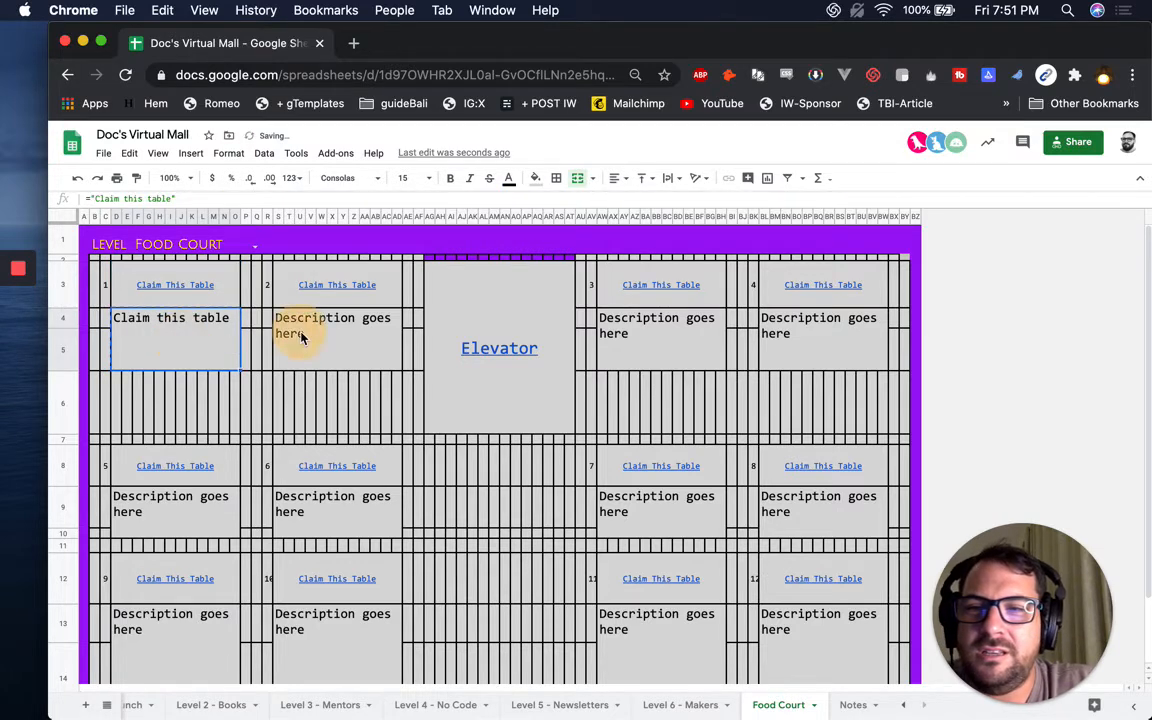
left_click(670, 330)
key("cmd+v")
key("cmd+v")
left_click(828, 342)
key("cmd+v")
Paste the copied ="Claim this table" formula into the description cells of blocks 5 and 6 in row 9.
scroll(195, 481, "down", 3)
left_click(162, 395)
left_click(160, 419)
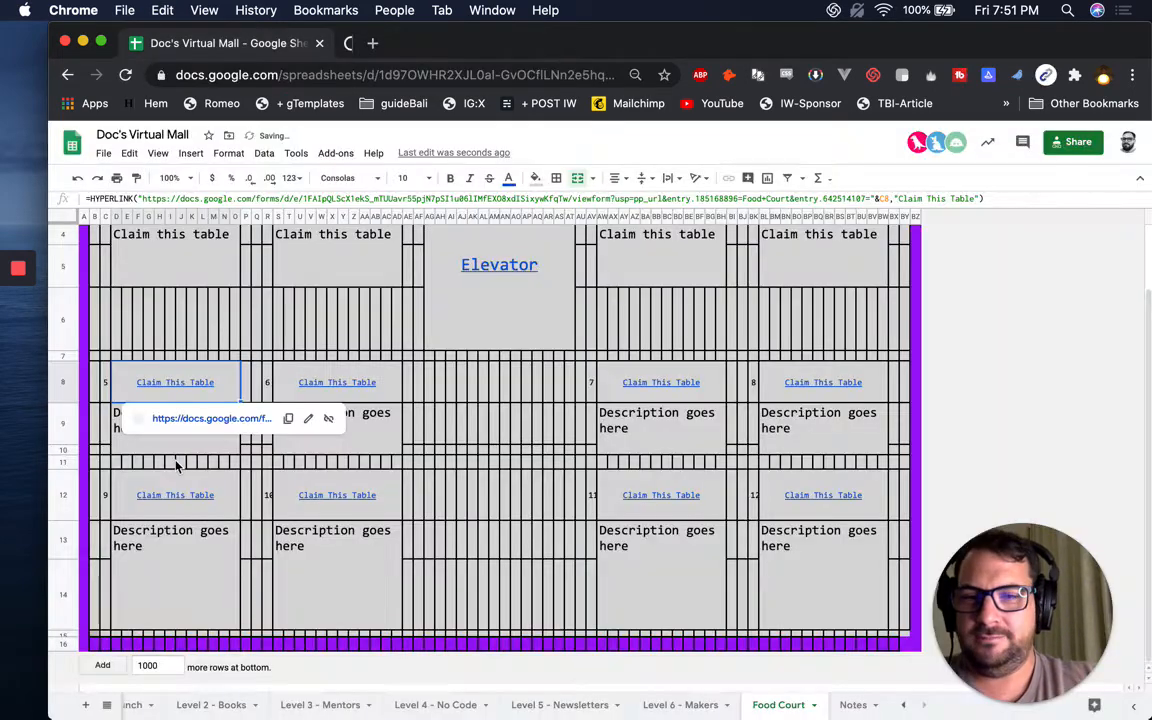
key("Down")
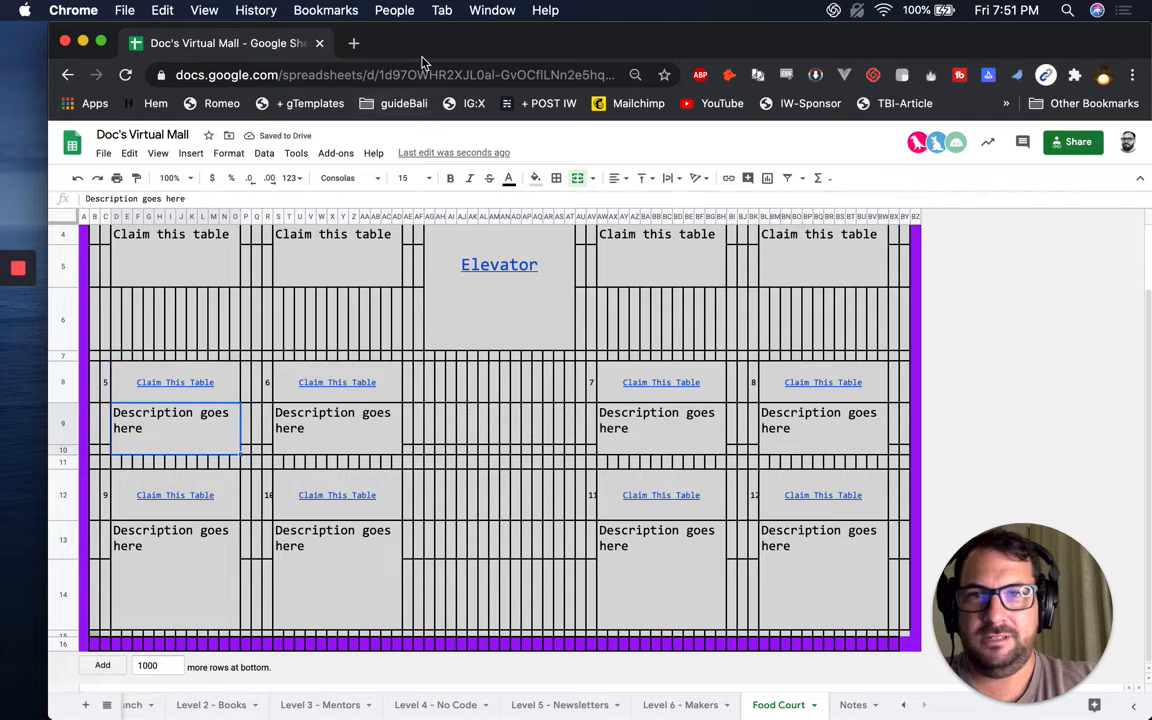
left_click(350, 449)
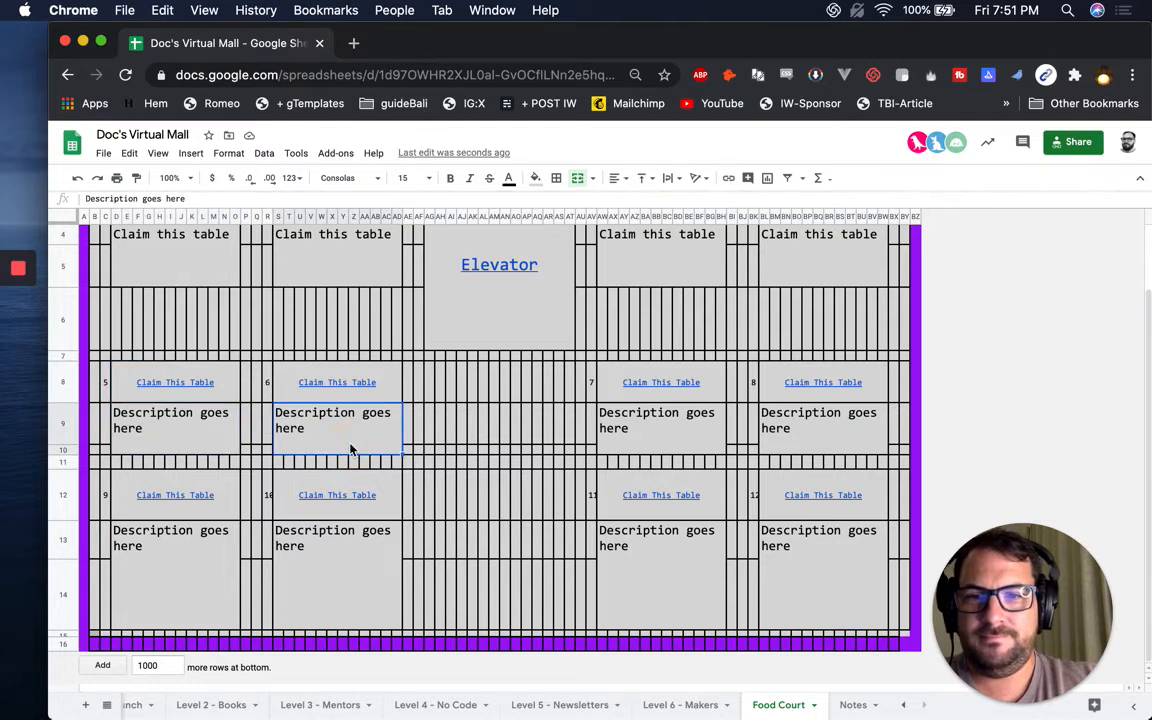
key("super+x")
left_click(180, 437)
key("super+v")
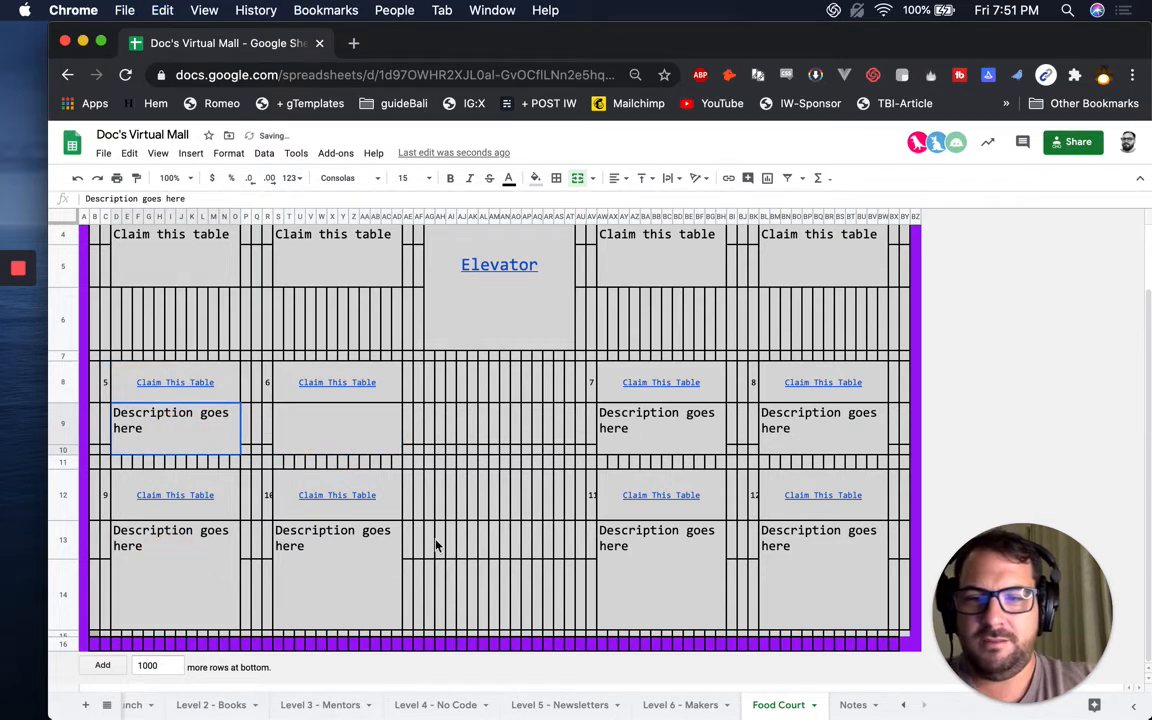
key("Delete")
Paste the same "Claim this table" formula into the description cells of blocks 9 and 10 in row 13.
key("Down")
key("Down")
key("Down")
key("Delete")
key("Right")
key("Right")
key("Right")
key("Right")
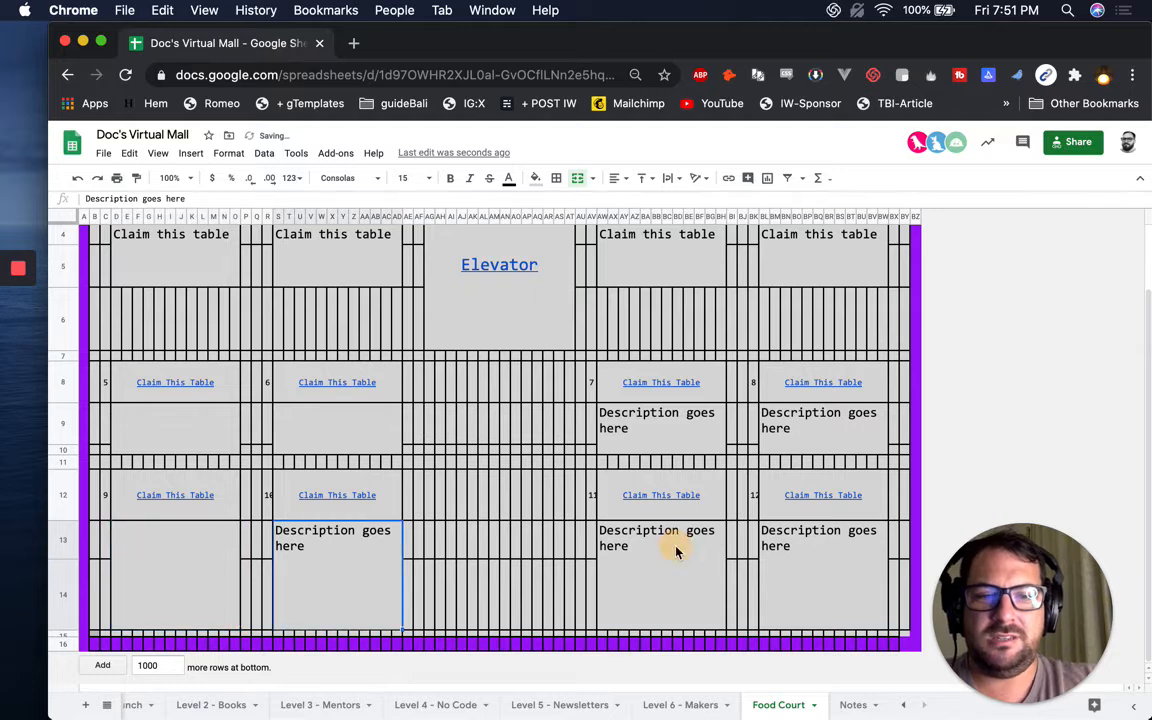
key("Delete")
Paste the "Claim this table" formula into the description cells of blocks 7 and 8 in row 9.
left_click(670, 423)
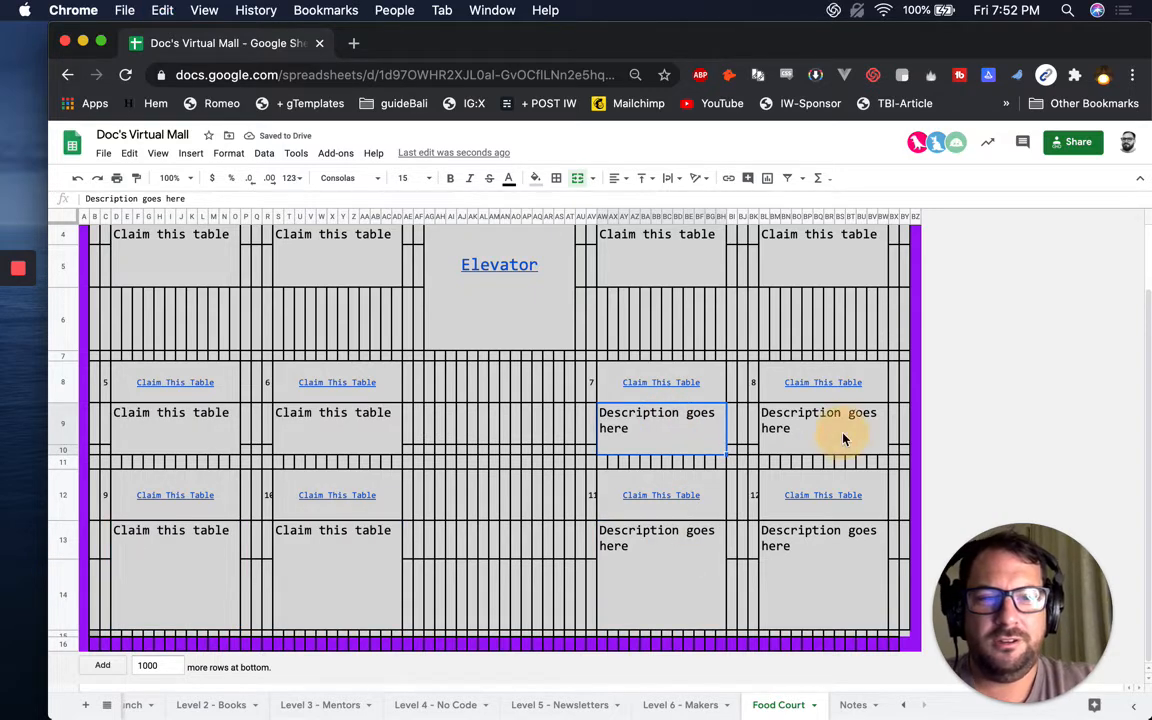
key("super+x")
key("Right")
key("Right")
key("Right")
key("Right")
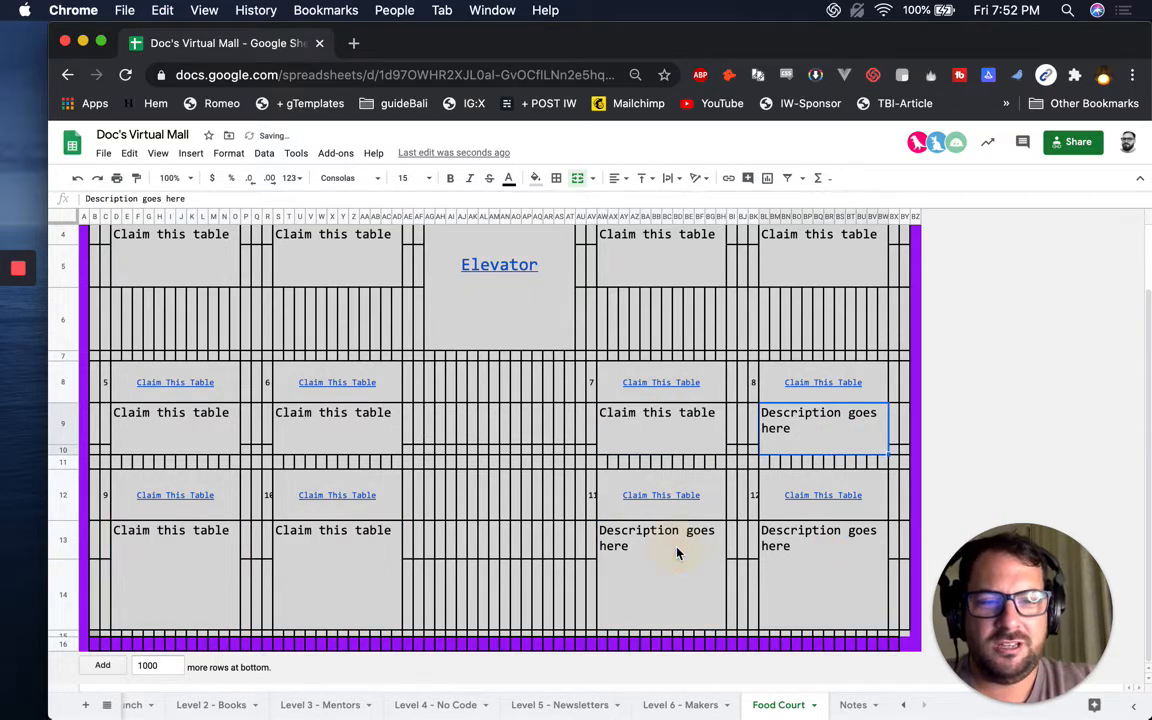
key("Delete")
Paste the "Claim this table" formula into the description cells of blocks 12 and 11 in row 13.
key("Down")
key("Down")
key("Down")
key("Delete")
left_click(677, 553)
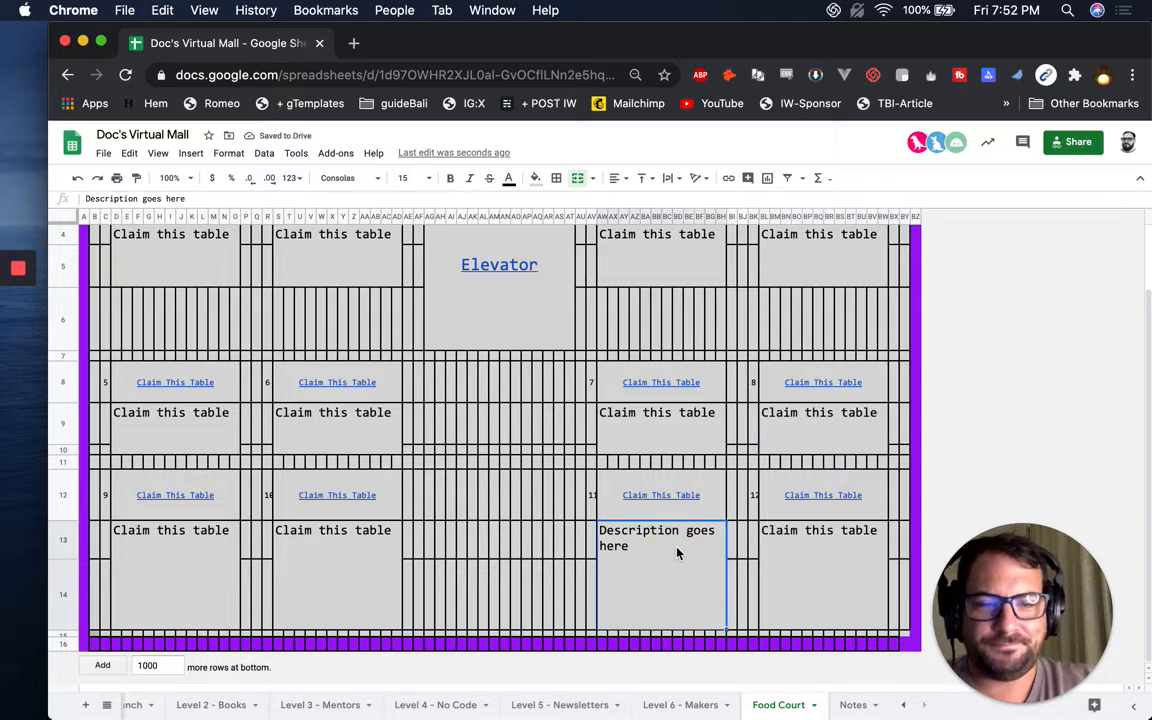
key("super+v")
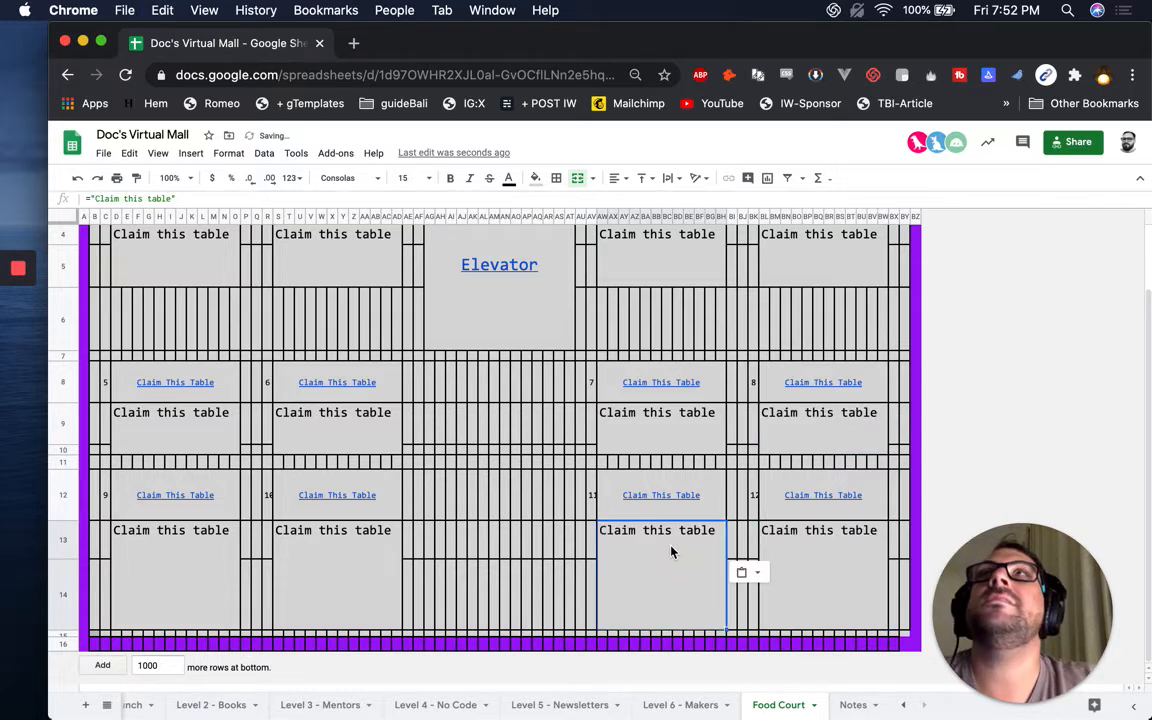
Open block 1's "Claim This Table" form link and enter the host's meetup title as the Name answer.
scroll(507, 457, "up", 2)
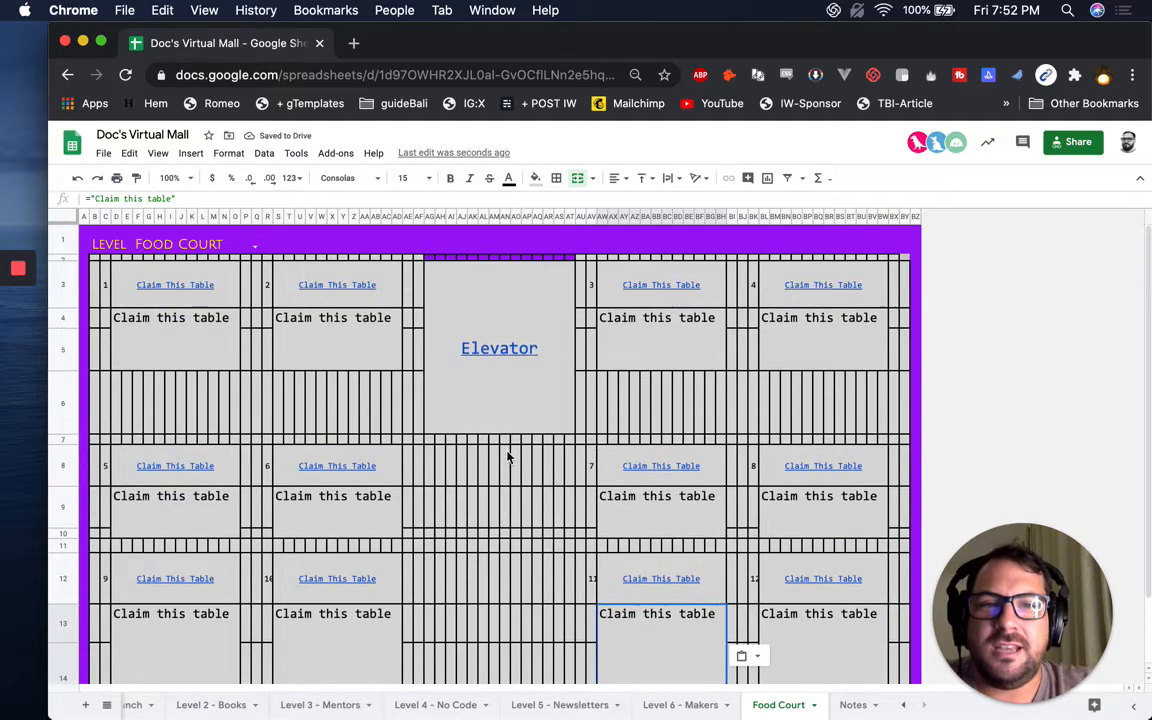
left_click(189, 290)
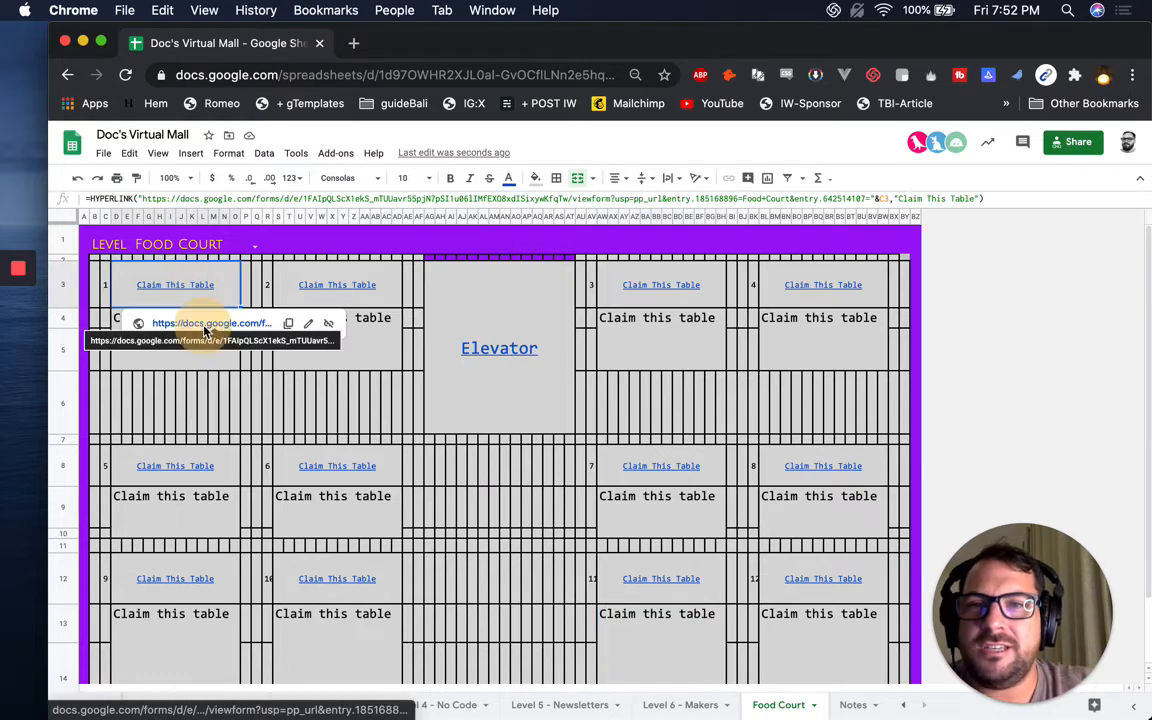
left_click(204, 328)
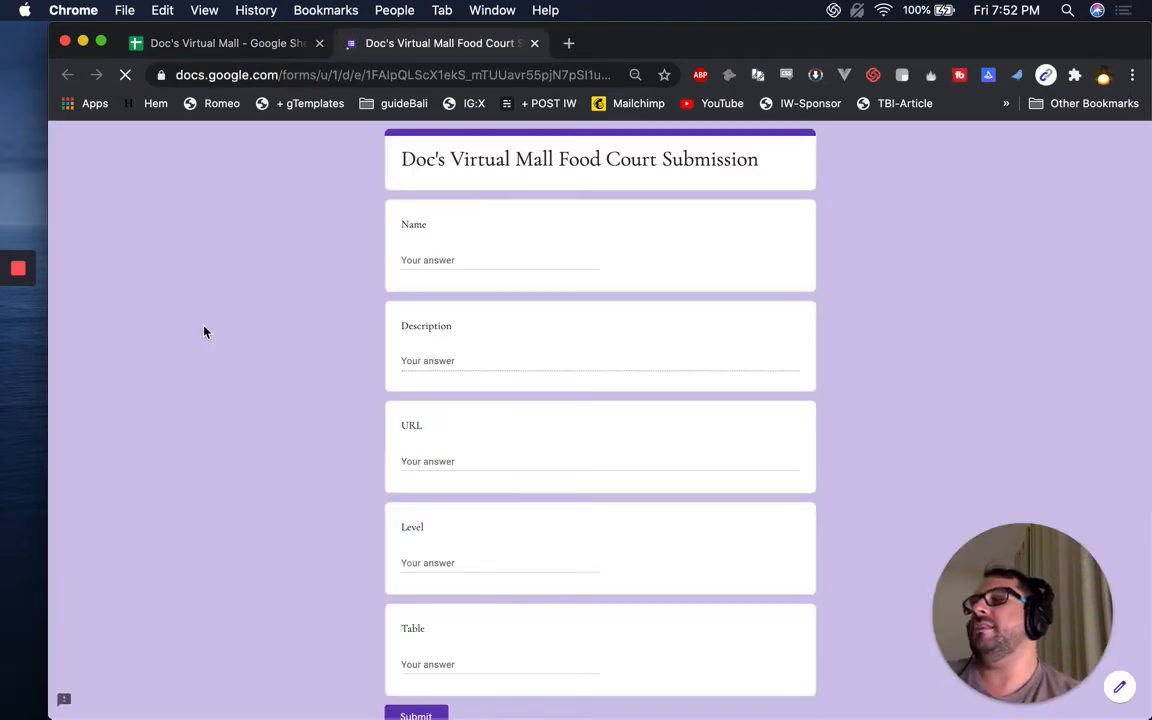
left_click(438, 260)
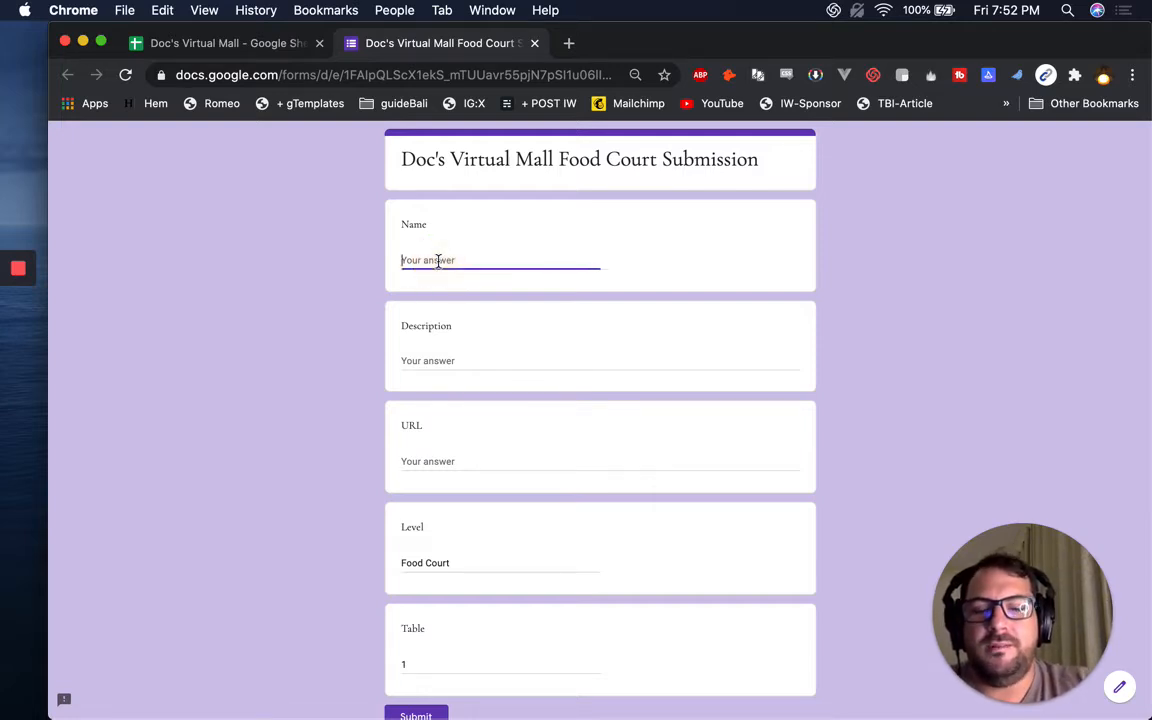
type("And")
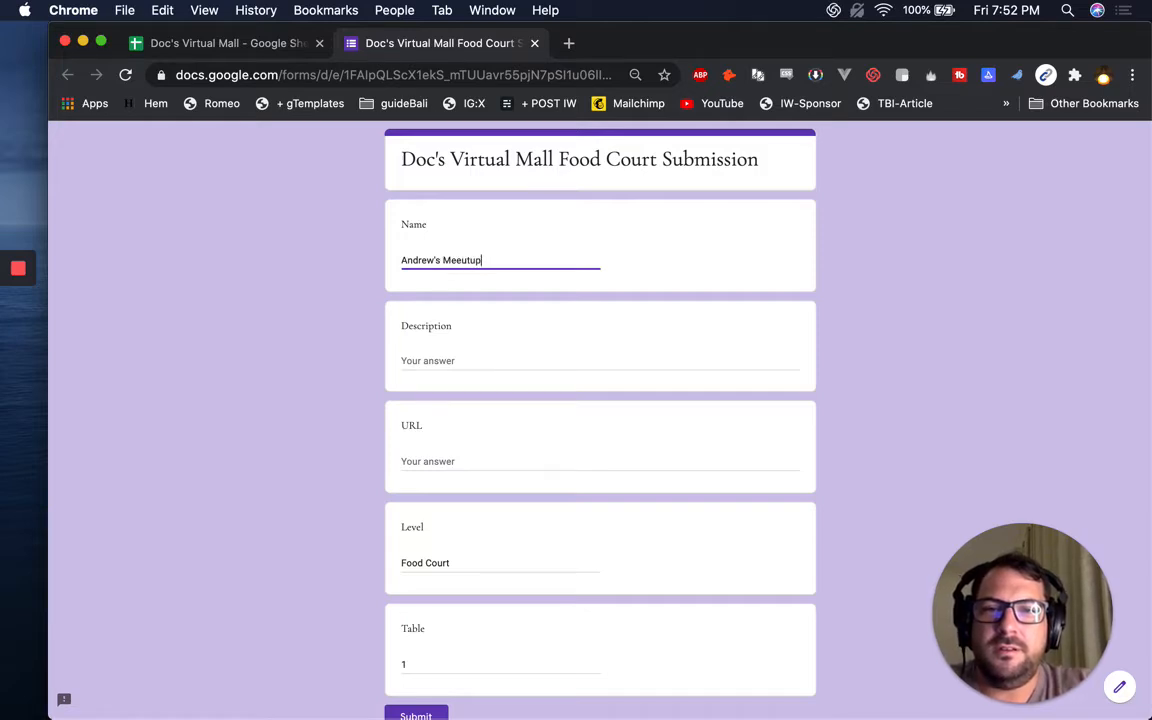
type("rew's Meetup")
Enter "Come hangout and chat google sheets" as the form's Description answer.
key("Tab")
type("Come hanguut nd")
key("BackSpace")
key("BackSpace")
type("and ch")
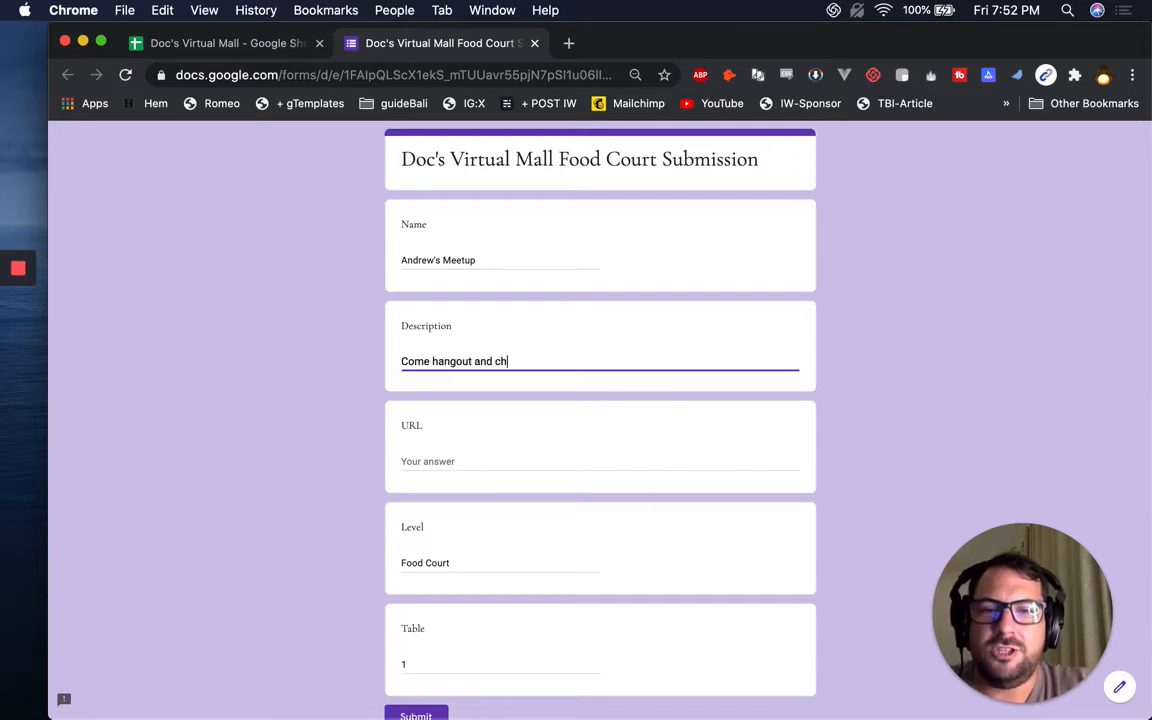
type("at google sheets")
key("Tab")
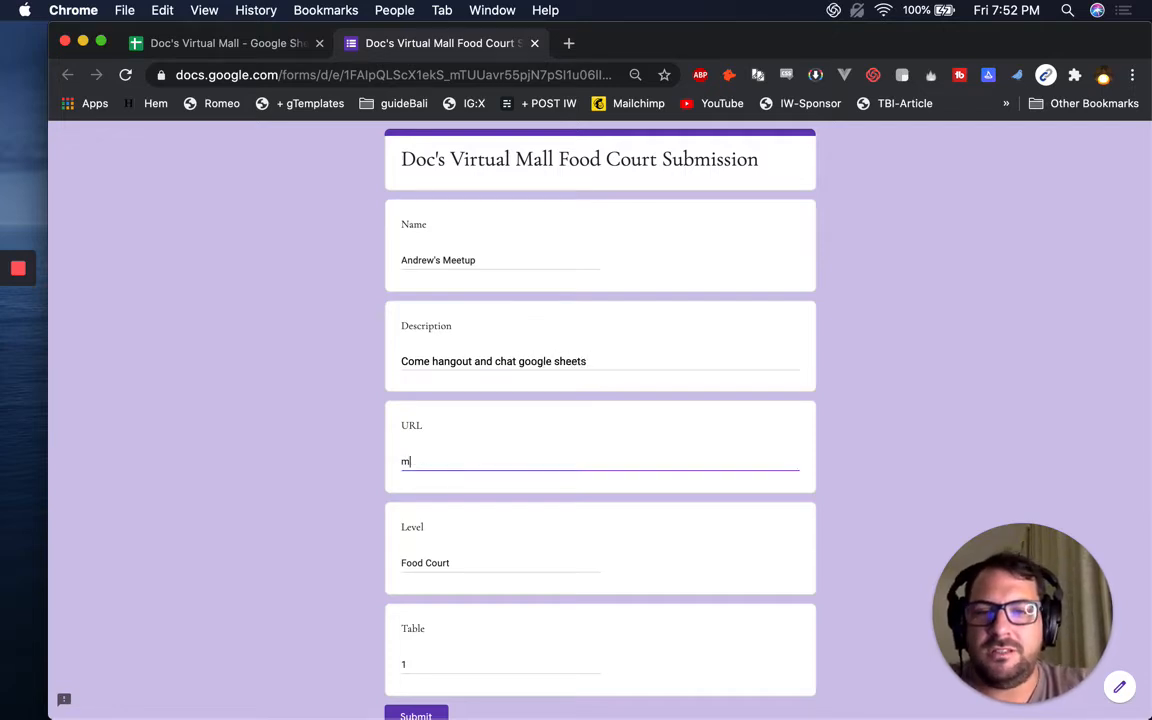
type("meetup.com/")
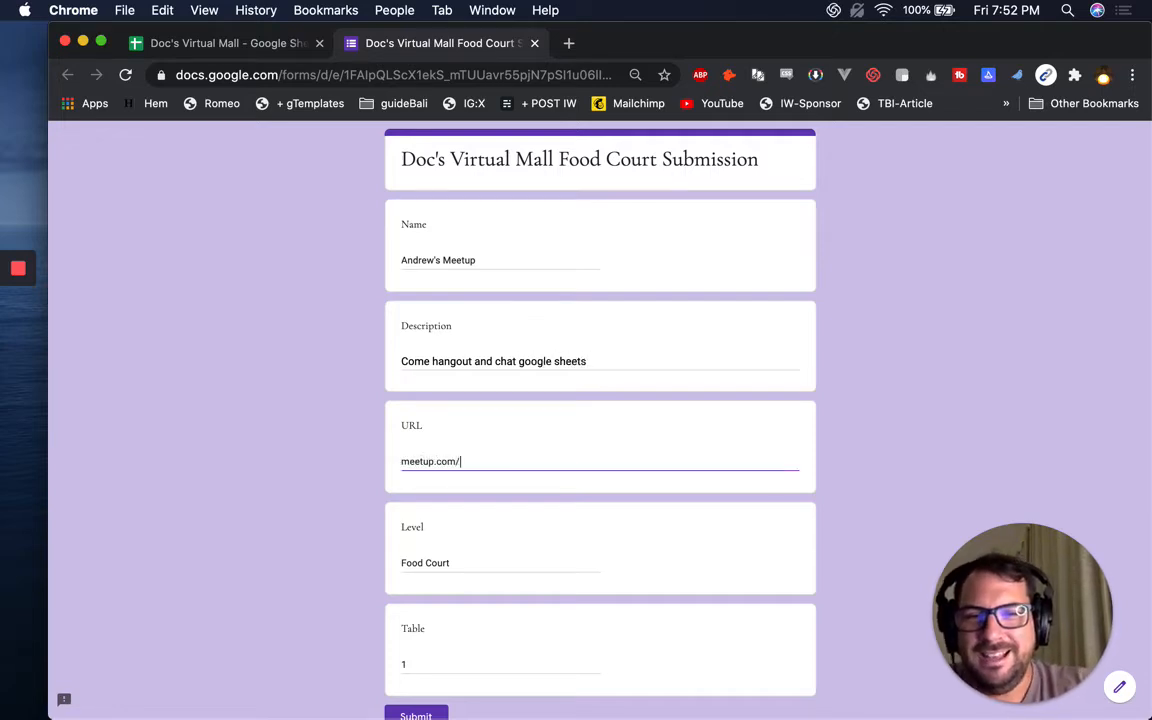
type("googlesheet")
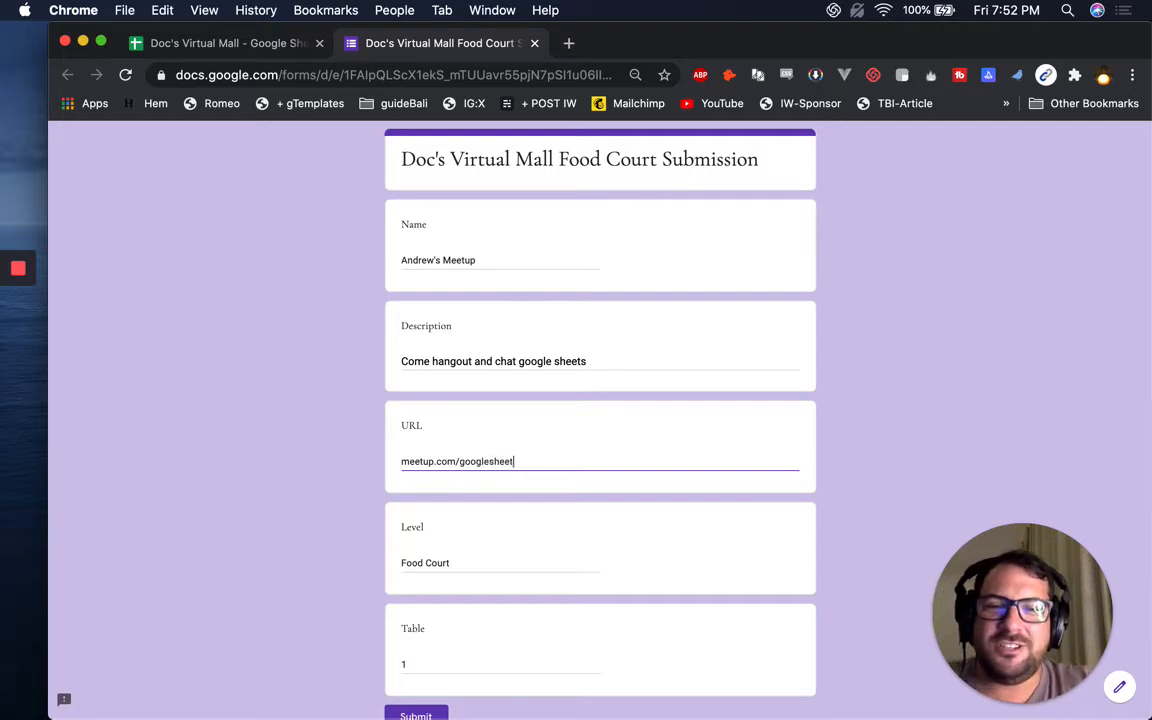
key("super+a")
type("t")
Try to open the page facebook.com/ilovegooglesheets in a new browser tab.
key("super+t")
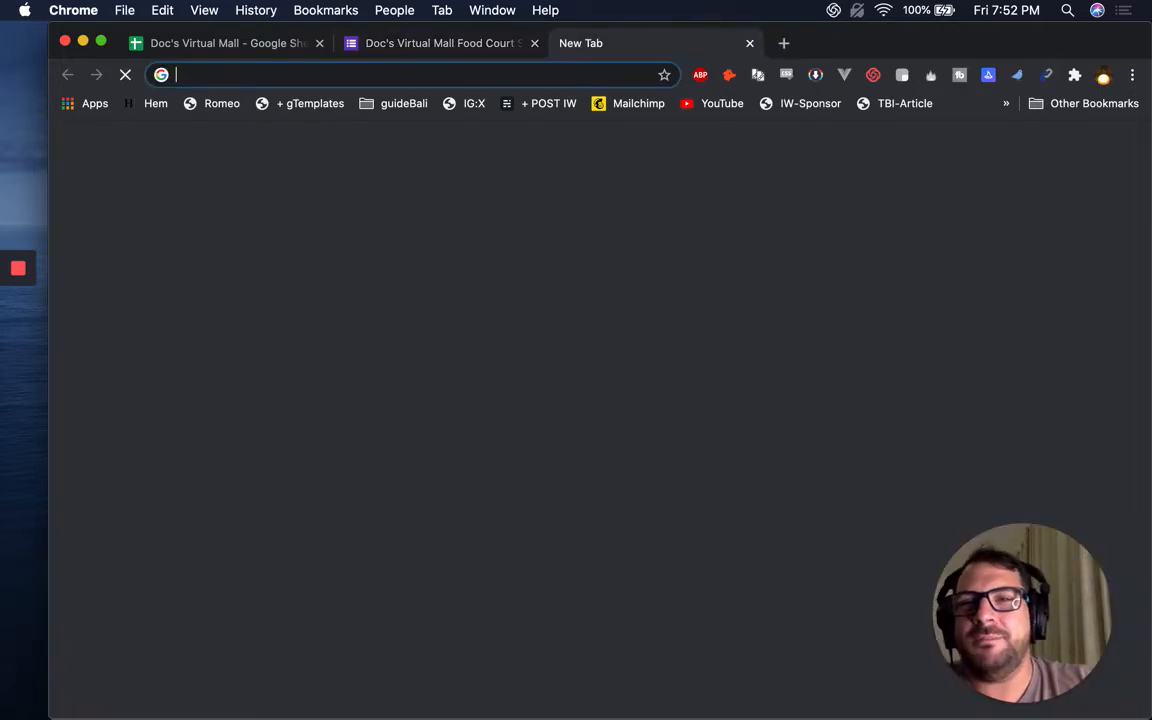
type("facebook.com/")
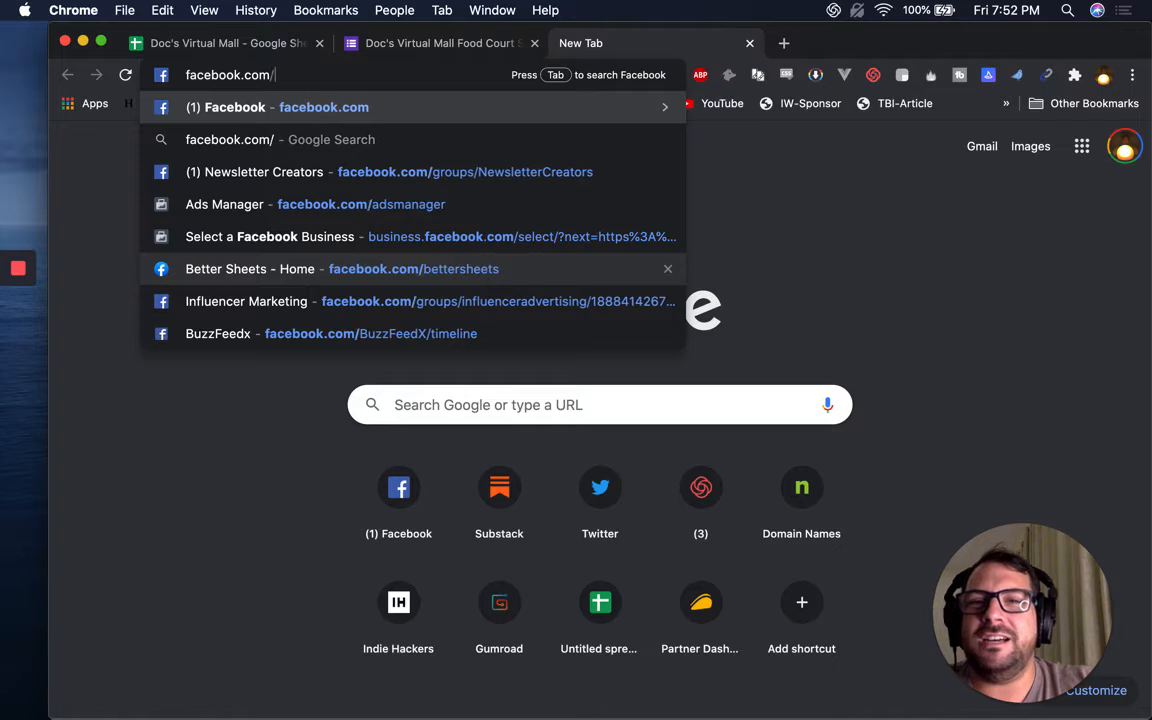
type("in")
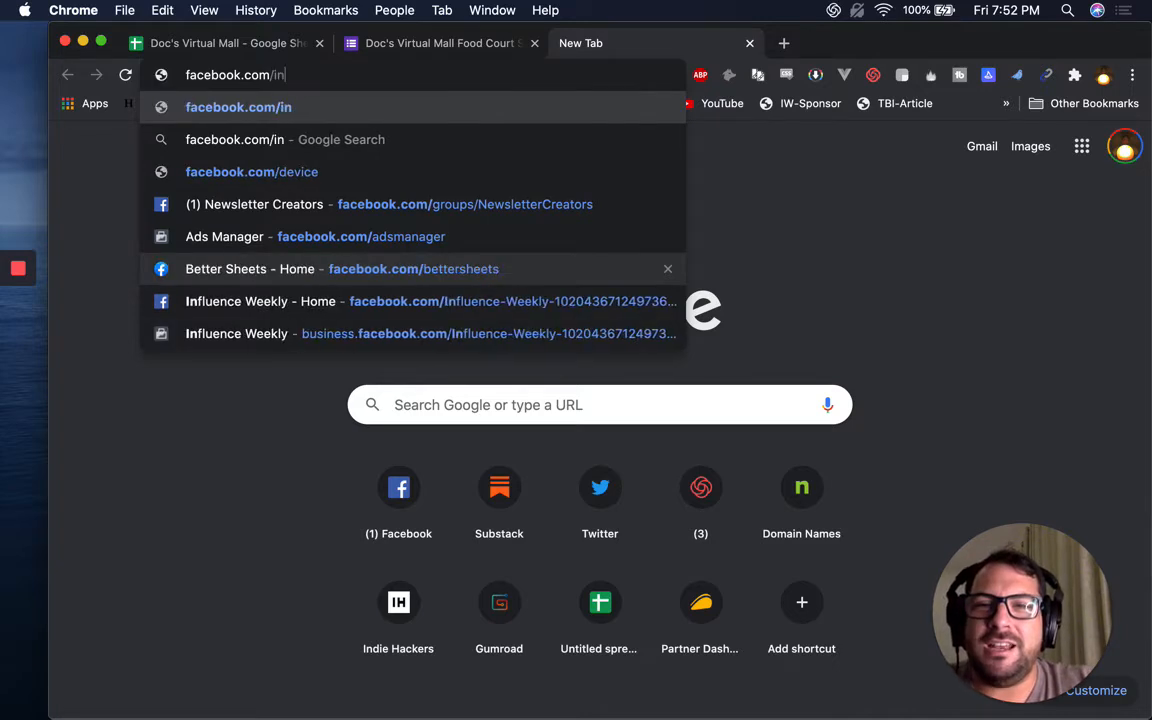
key("BackSpace")
key("BackSpace")
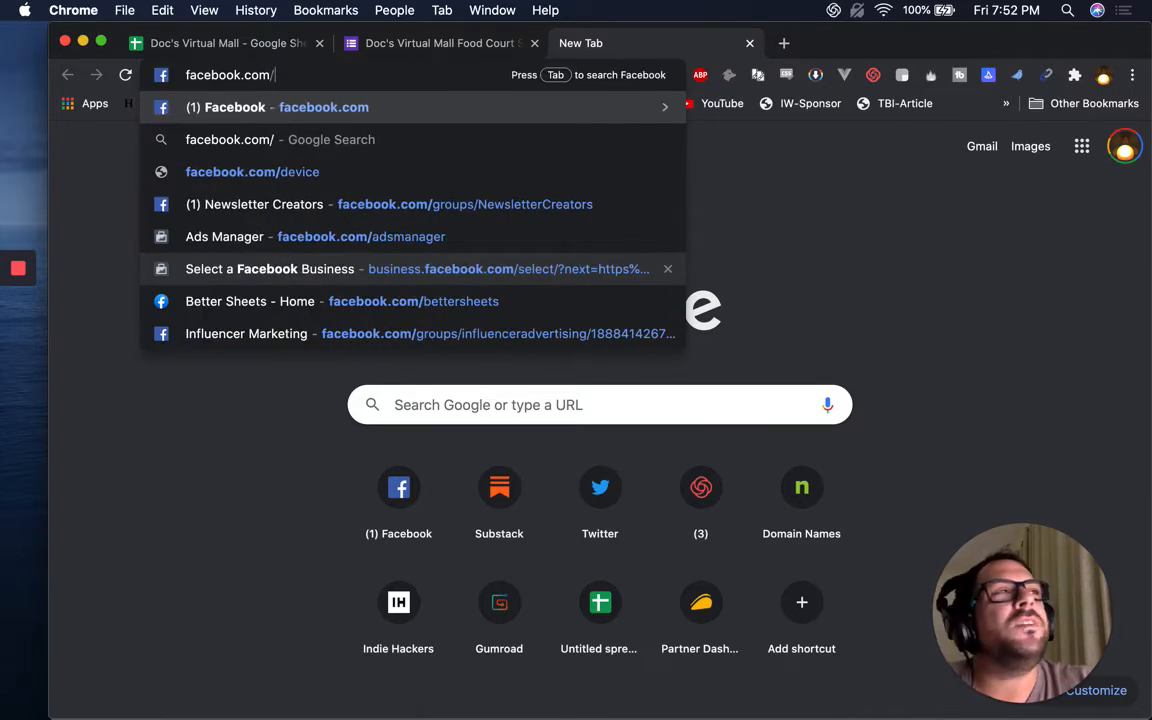
type("ilove")
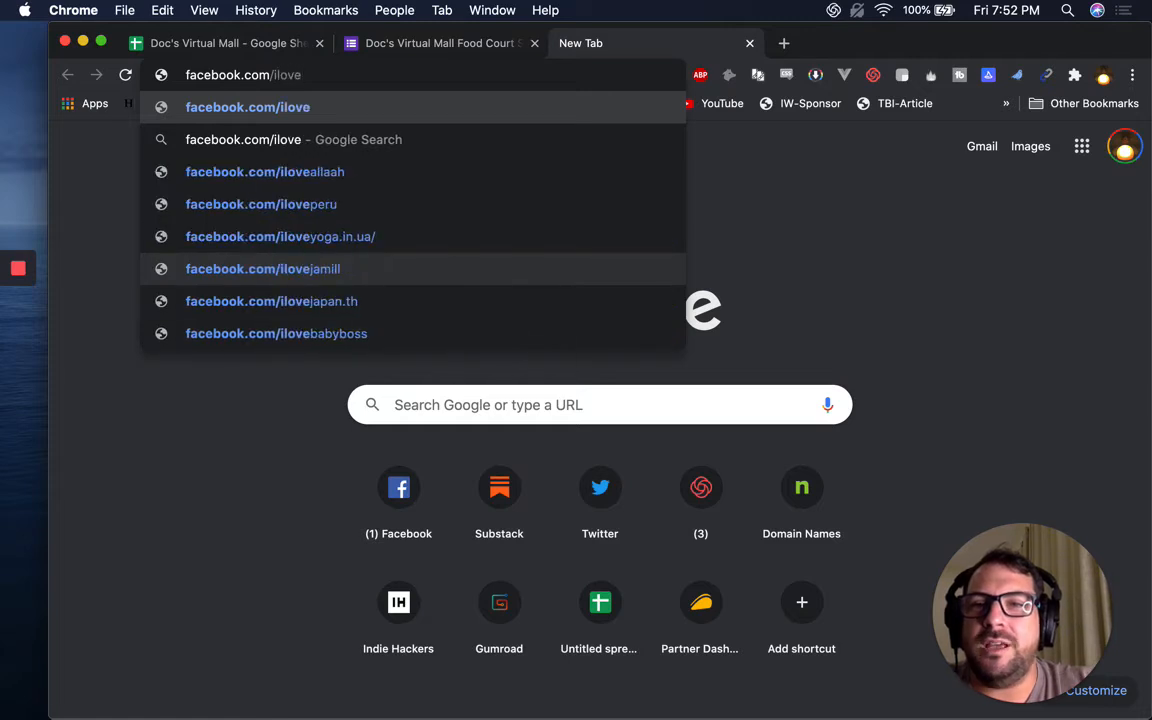
type("googlesheets")
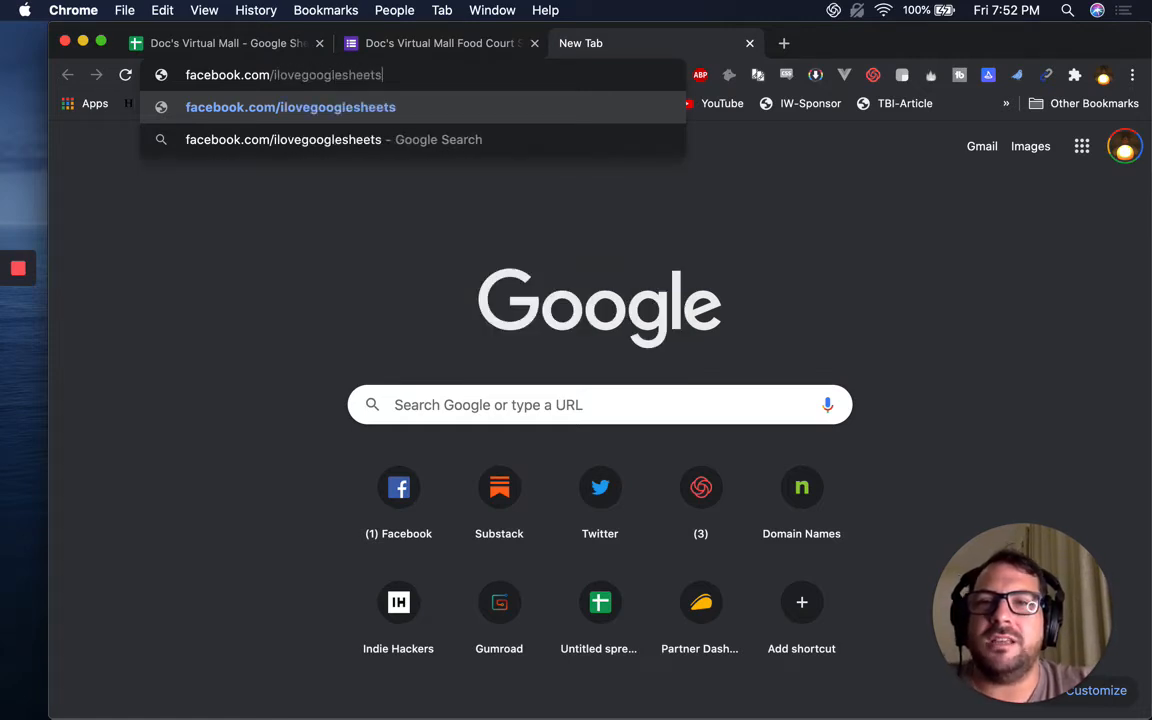
key("Return")
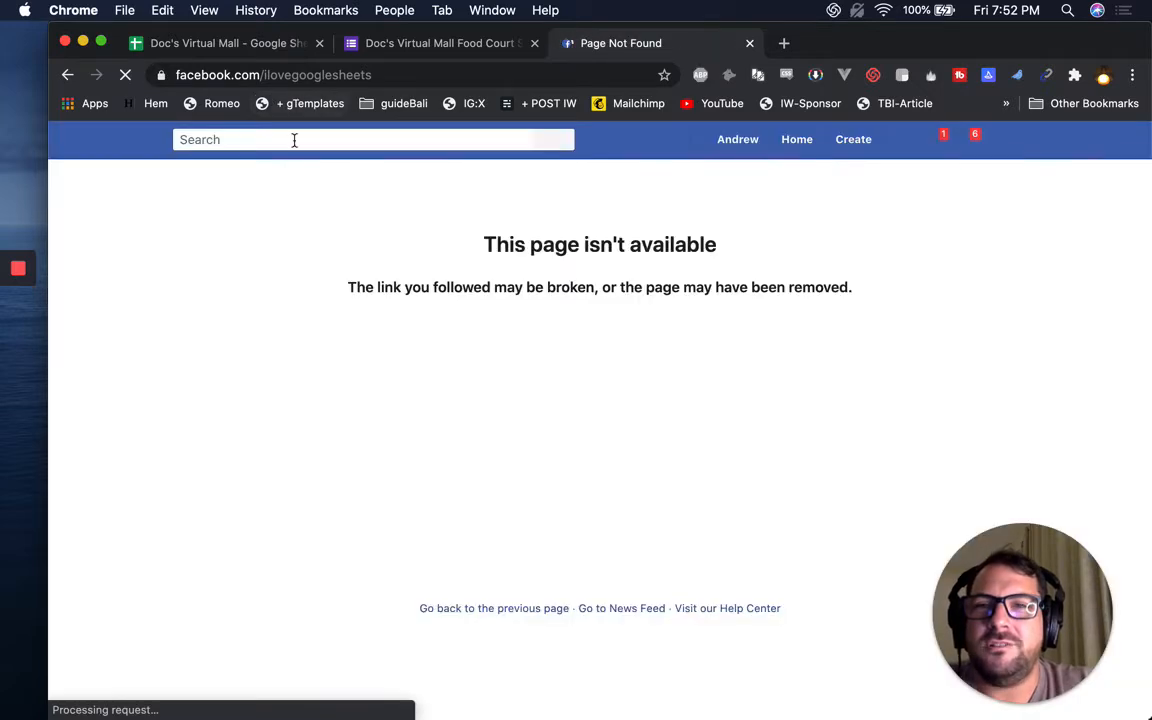
Search Facebook for the I Love Google Sheets group and open the group's page.
left_click(287, 138)
type("i love goo")
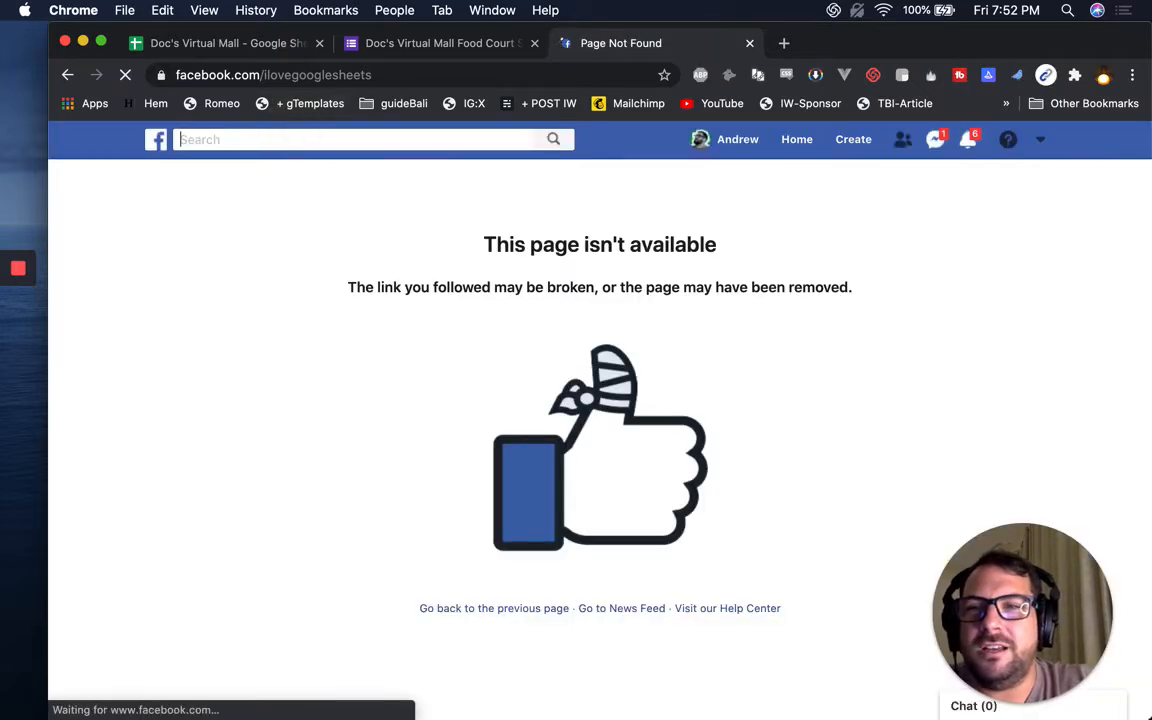
type("gel sh")
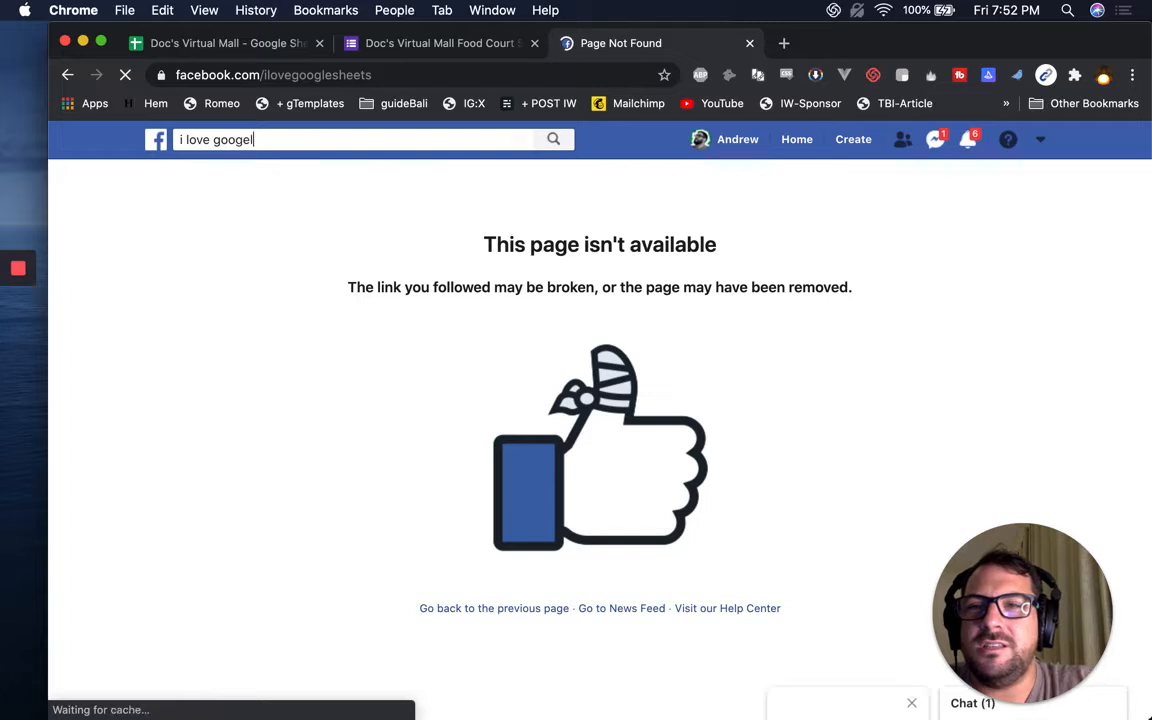
key("BackSpace")
key("BackSpace")
key("BackSpace")
key("BackSpace")
key("BackSpace")
type("e sheest")
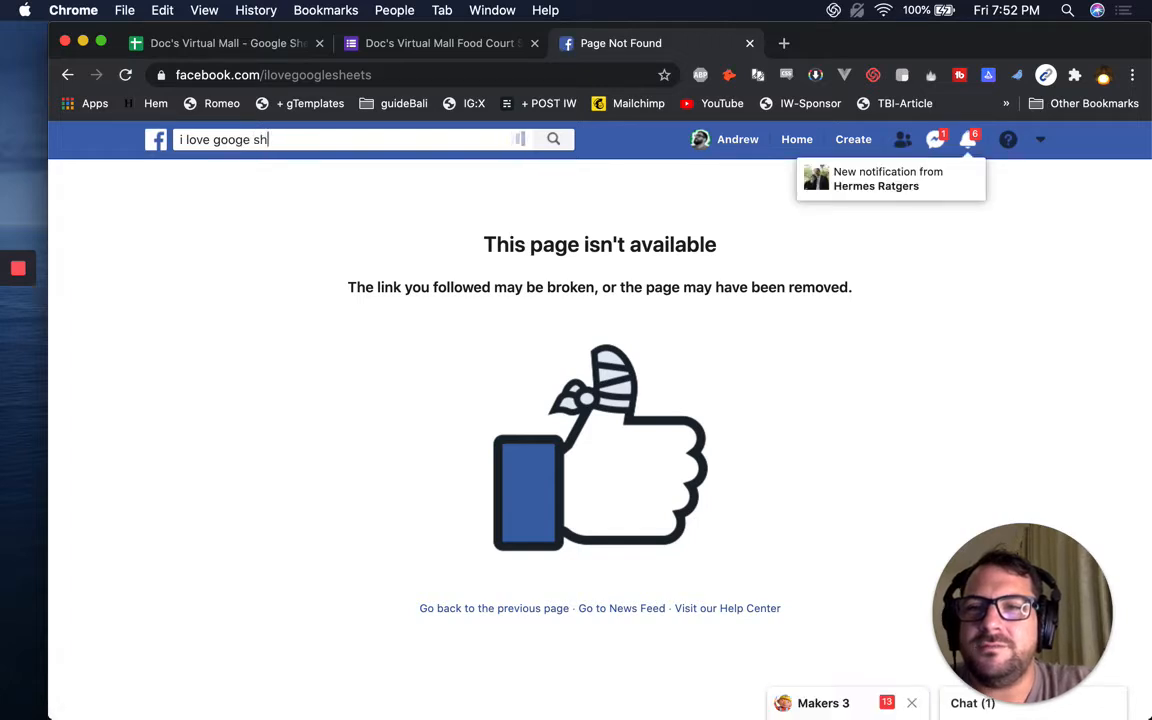
key("Return")
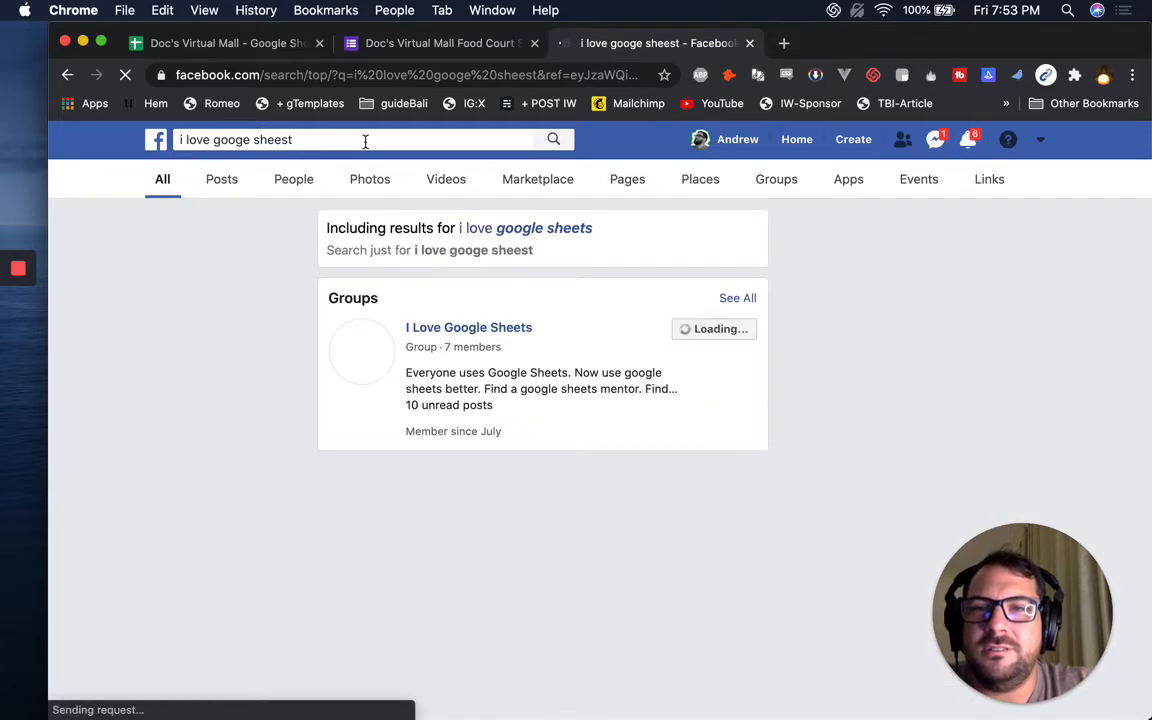
left_click(480, 330)
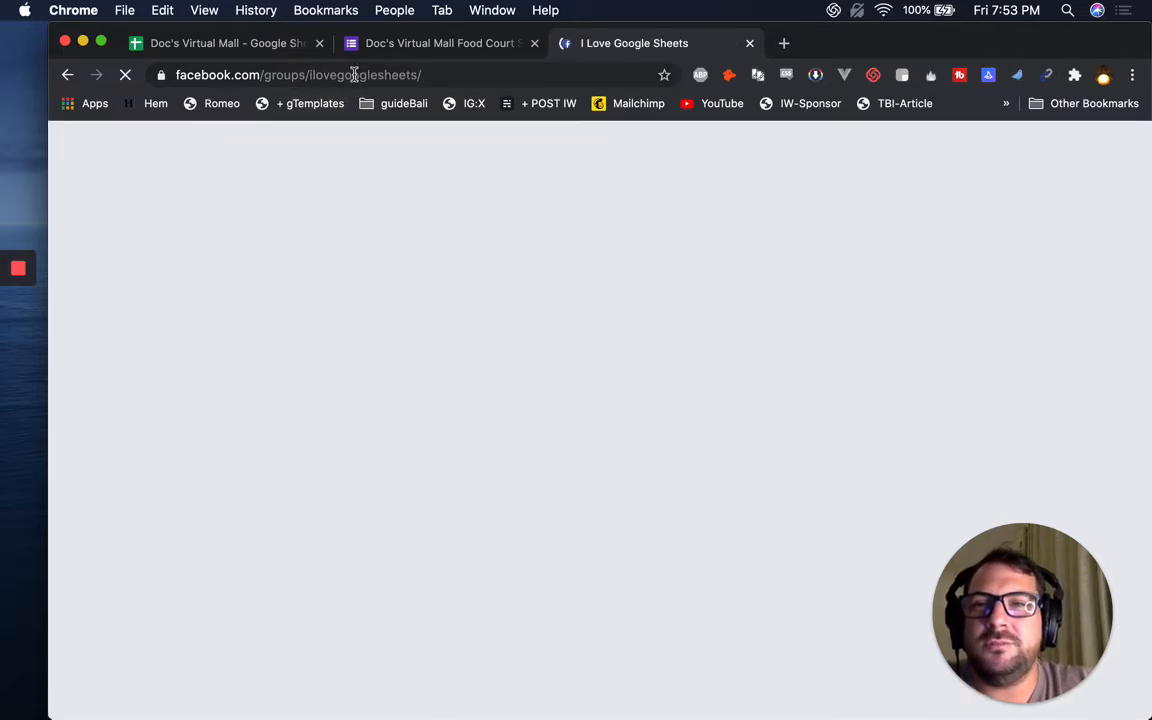
left_click(355, 75)
key("super+c")
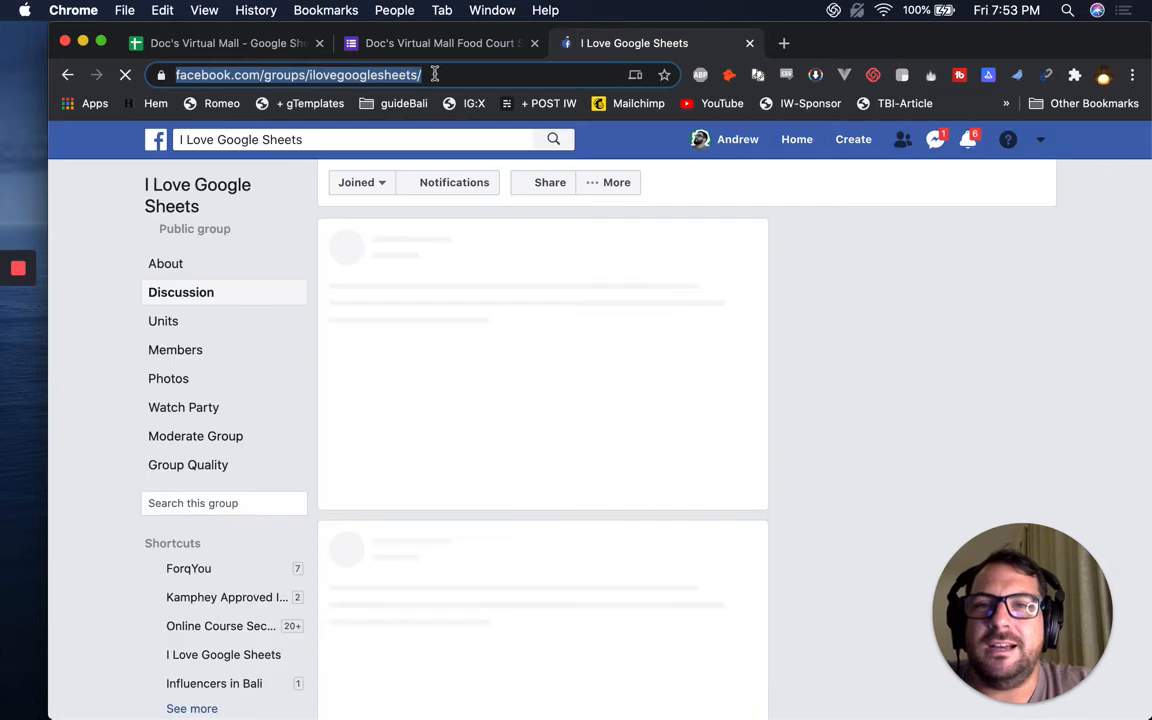
key("super+w")
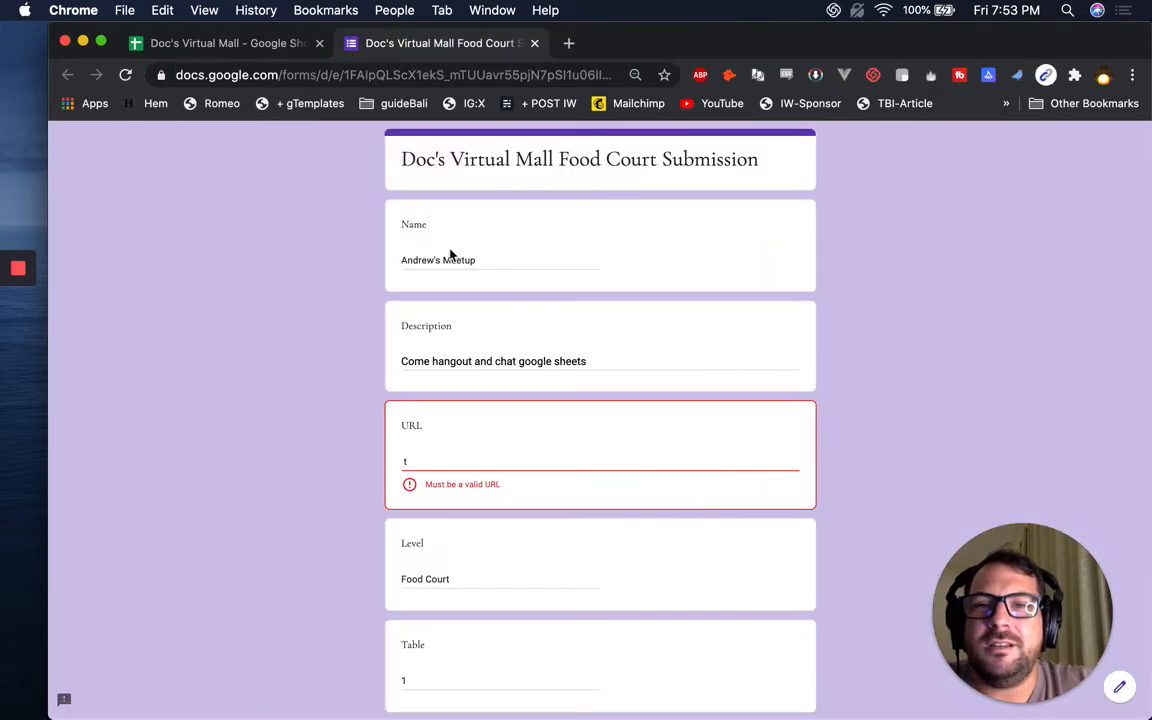
left_click(440, 458)
key("super+a")
key("super+v")
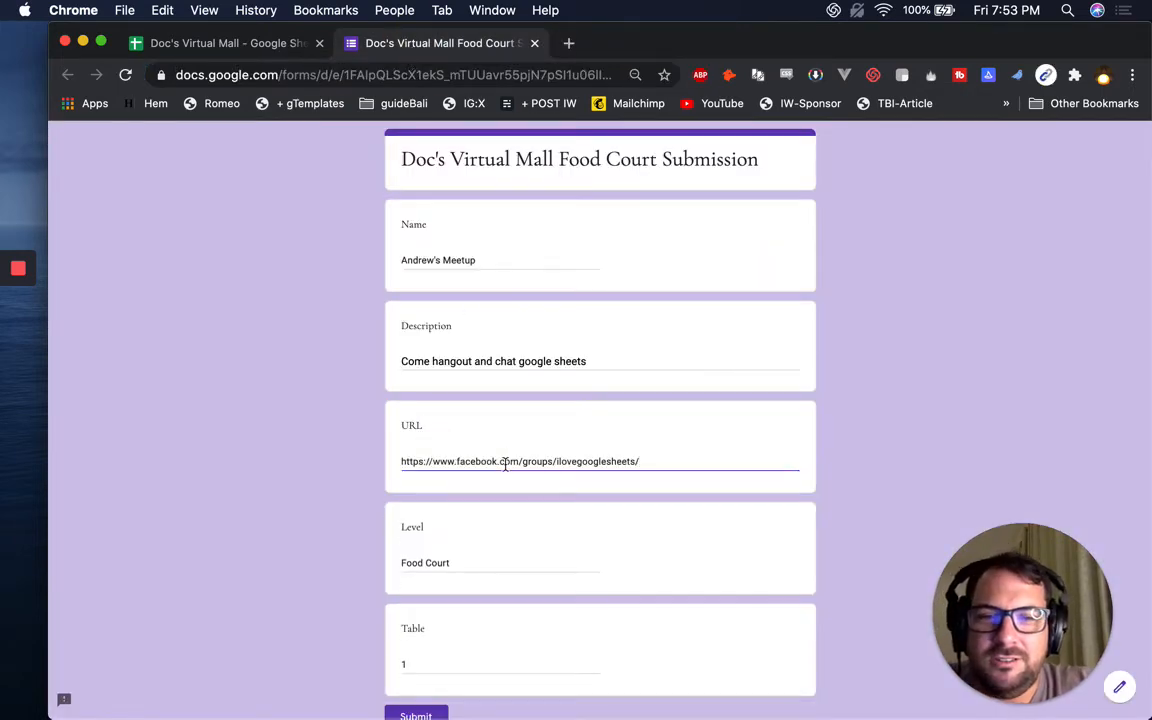
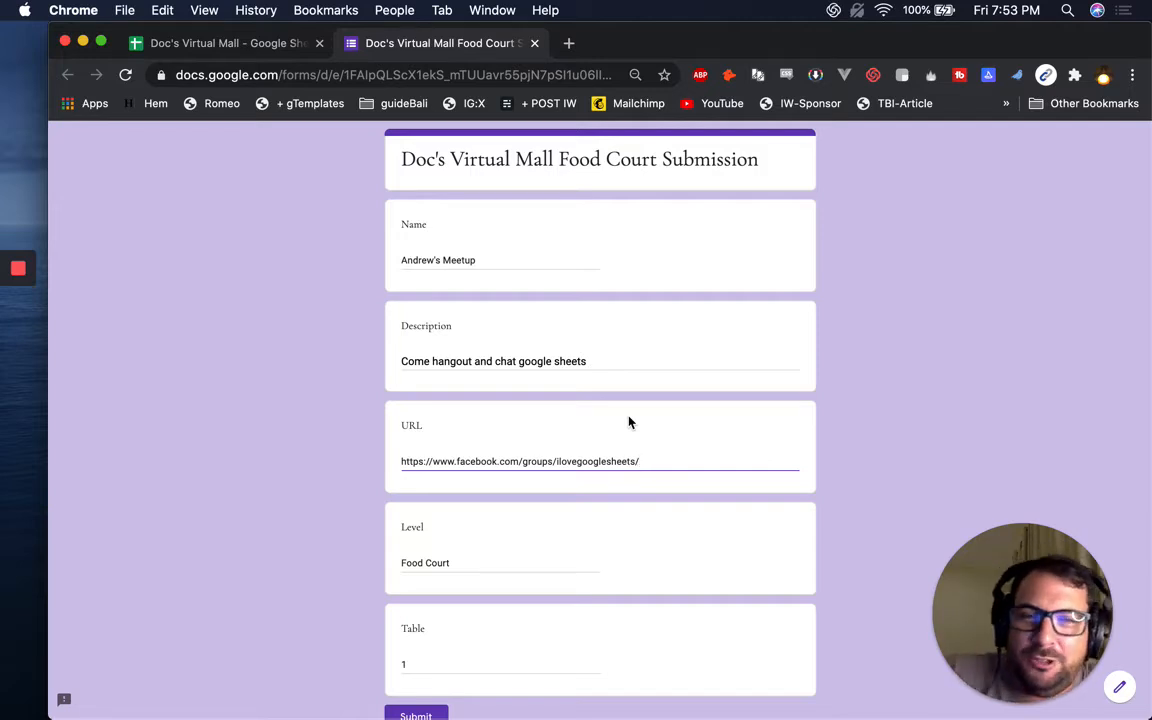
scroll(628, 420, "down", 3)
left_click(420, 612)
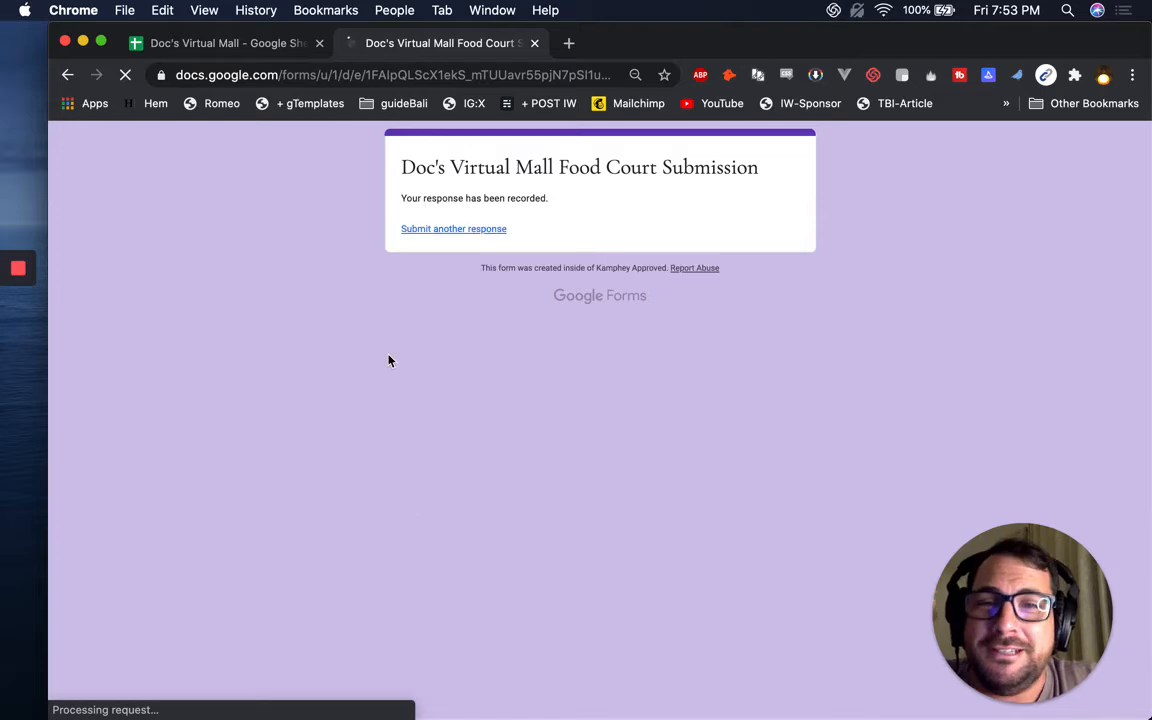
Rename the Form Responses 2 sheet of the Doc's Virtual Mall spreadsheet as foodcourt and return to the Food Court sheet.
left_click(222, 43)
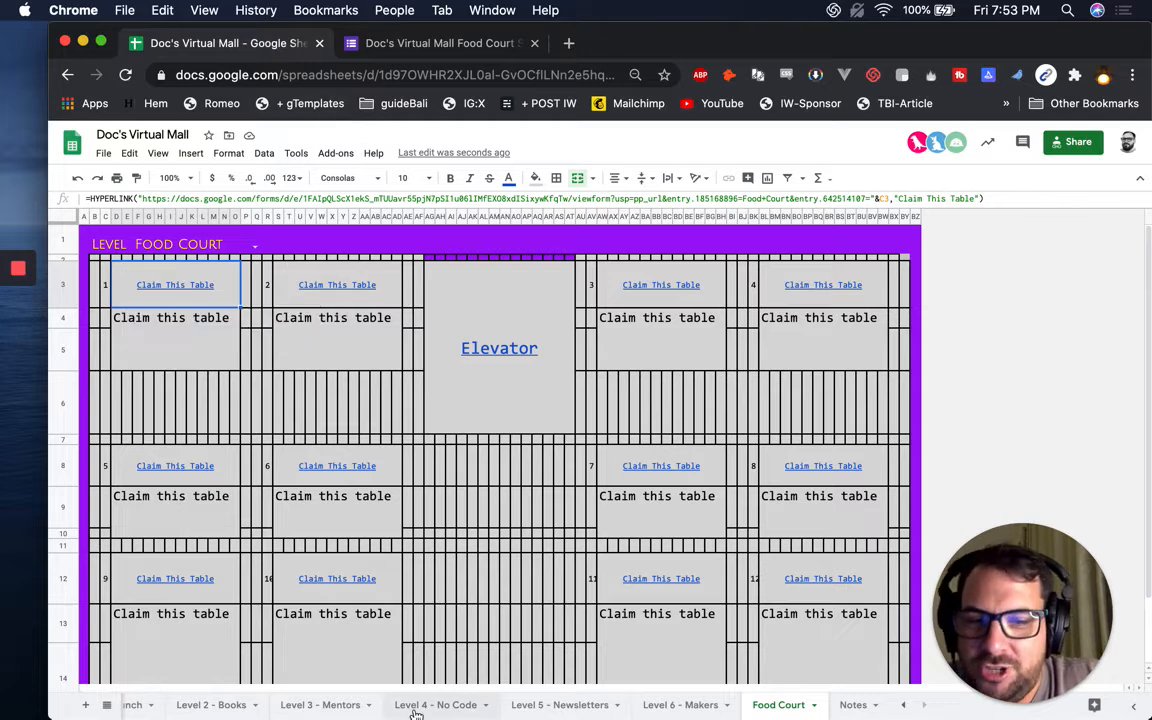
scroll(415, 705, "left", 5)
left_click(184, 705)
double_click(184, 705)
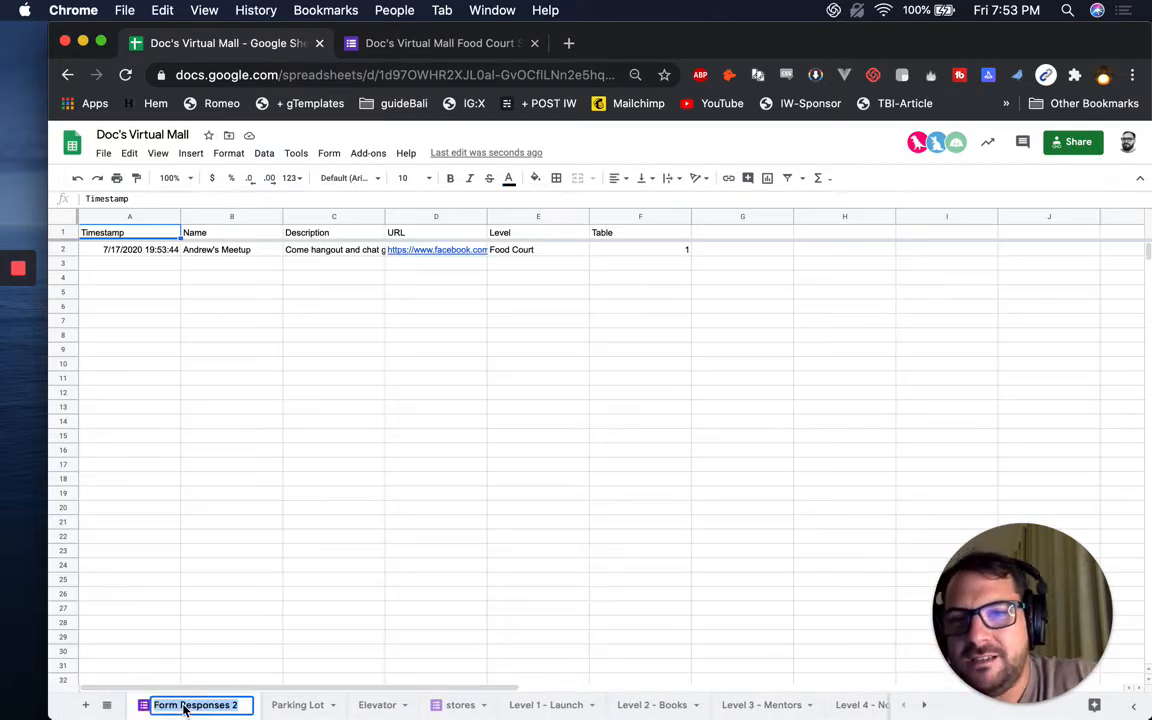
type("foodcourt")
key("Return")
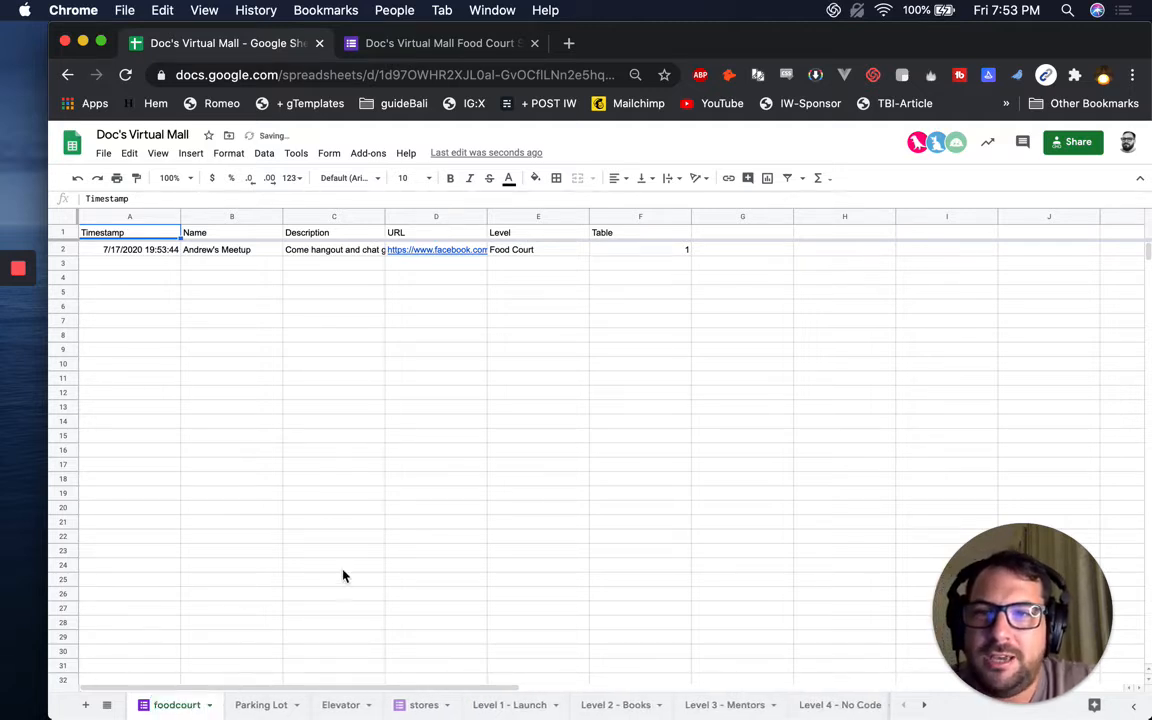
scroll(840, 712, "right", 5)
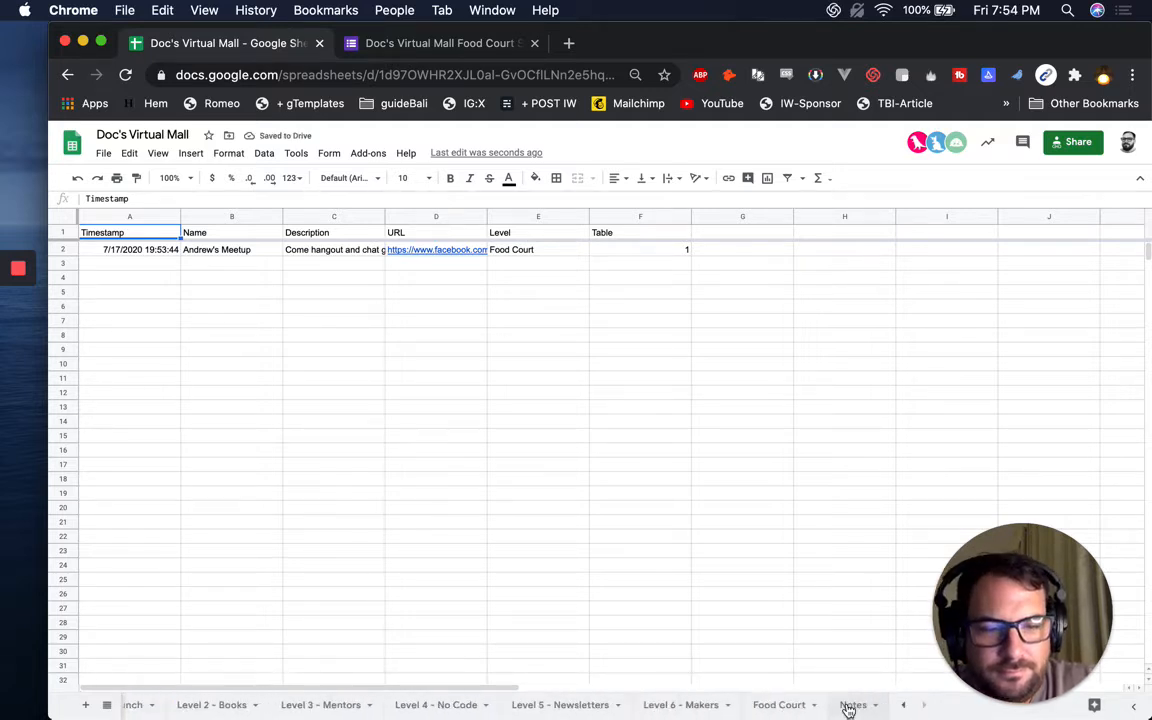
left_click(790, 705)
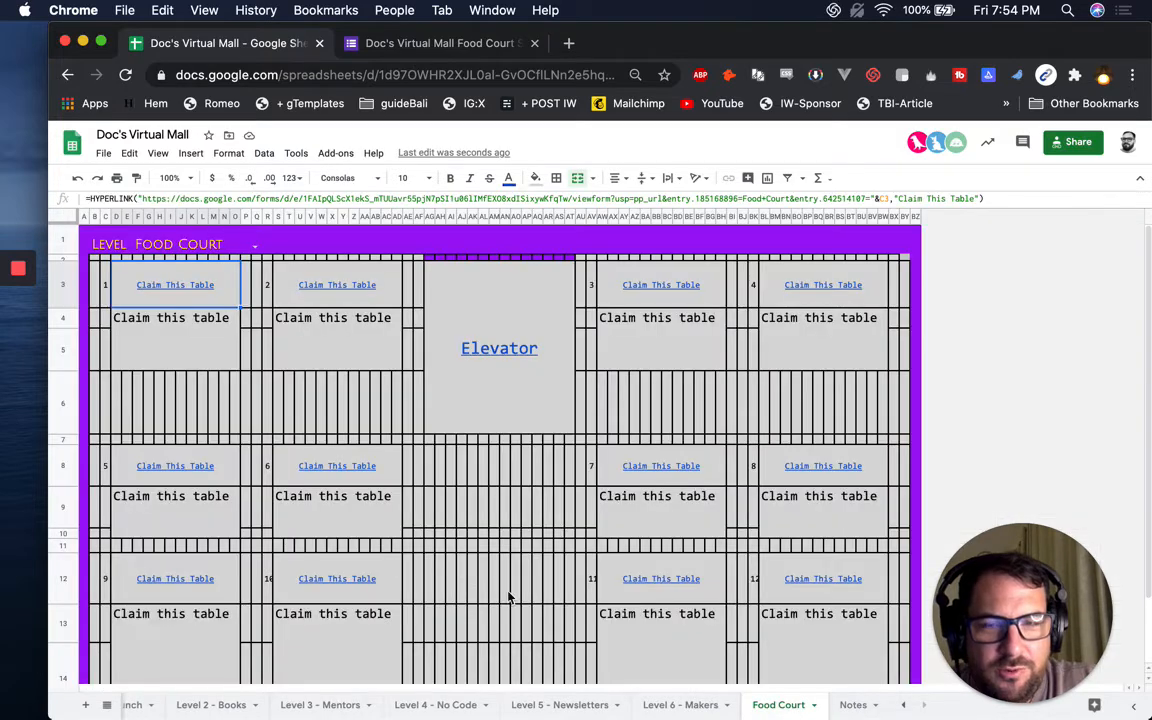
Wrap the HYPERLINK formula of table 1's claim link in IFERROR, leaving the first argument empty.
left_click(185, 293)
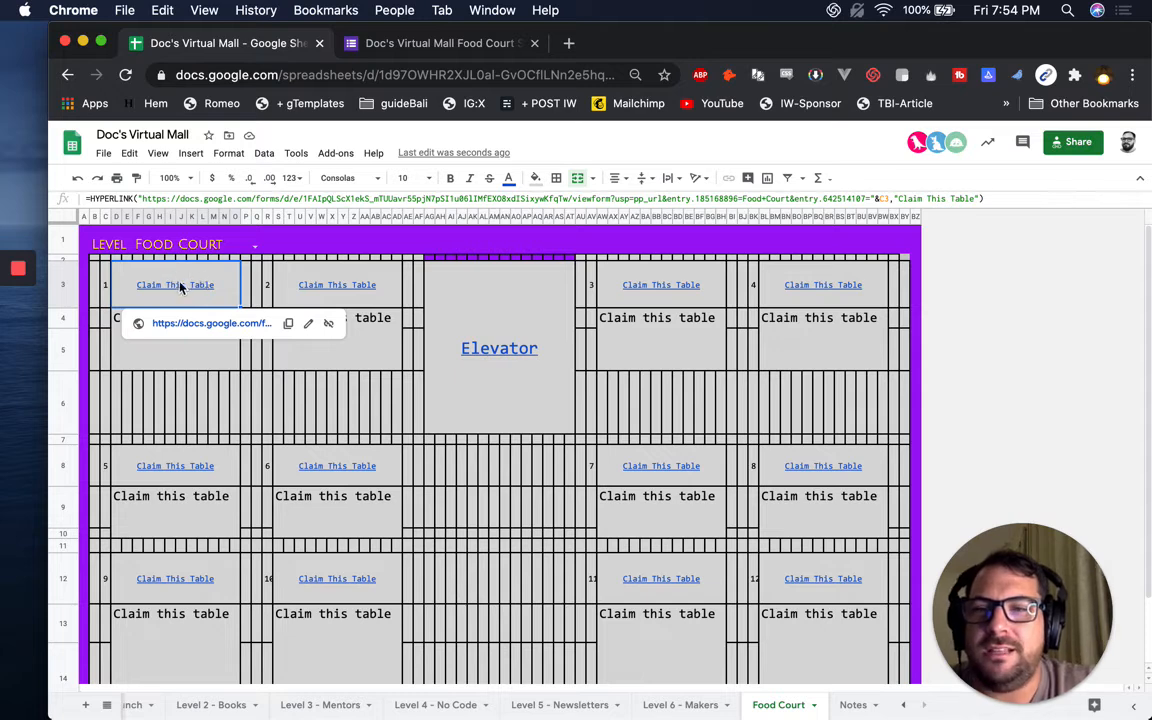
double_click(180, 286)
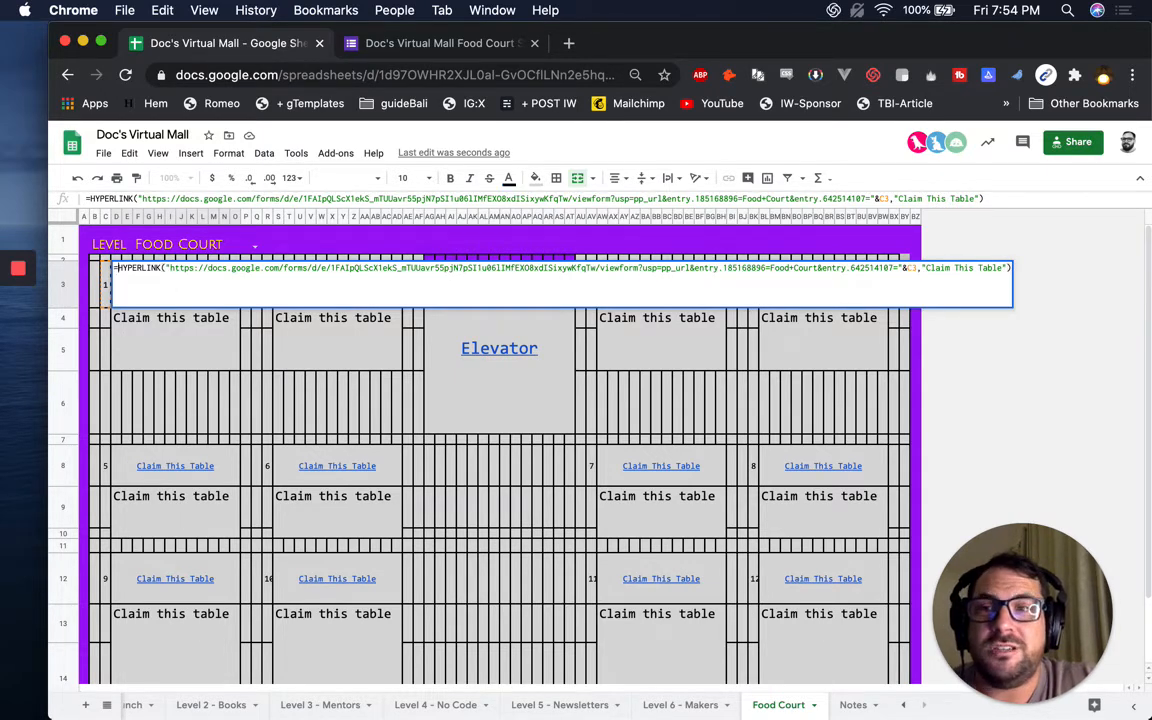
type("iferror(")
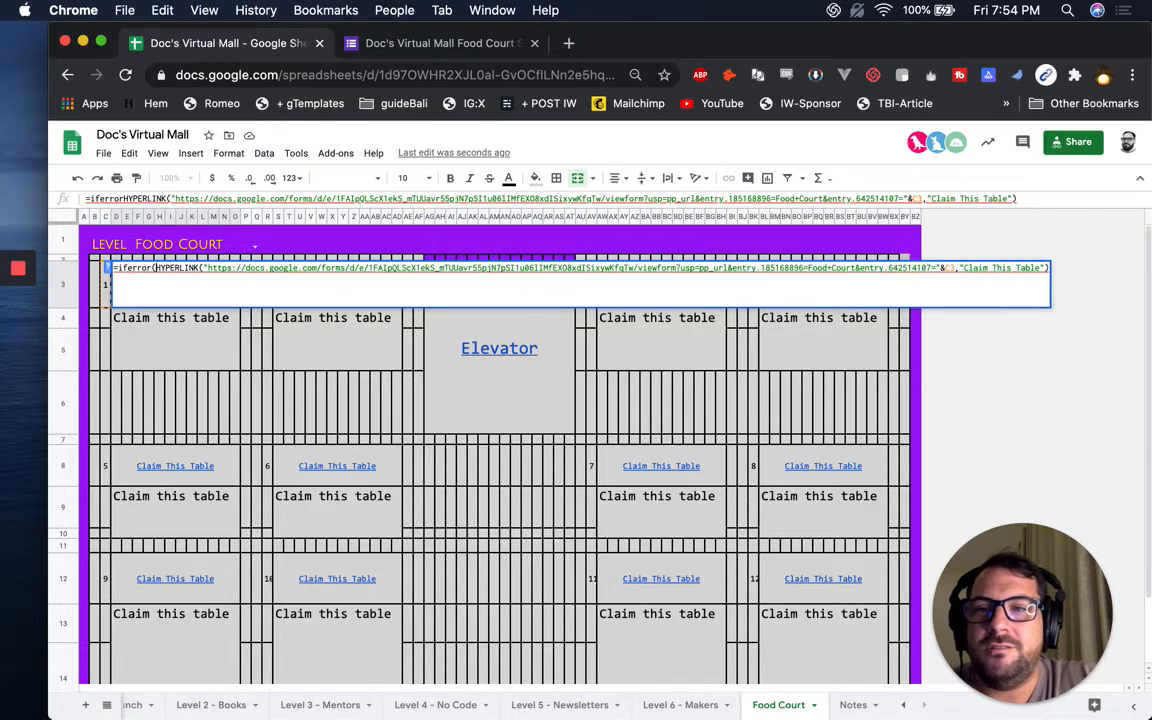
type(",")
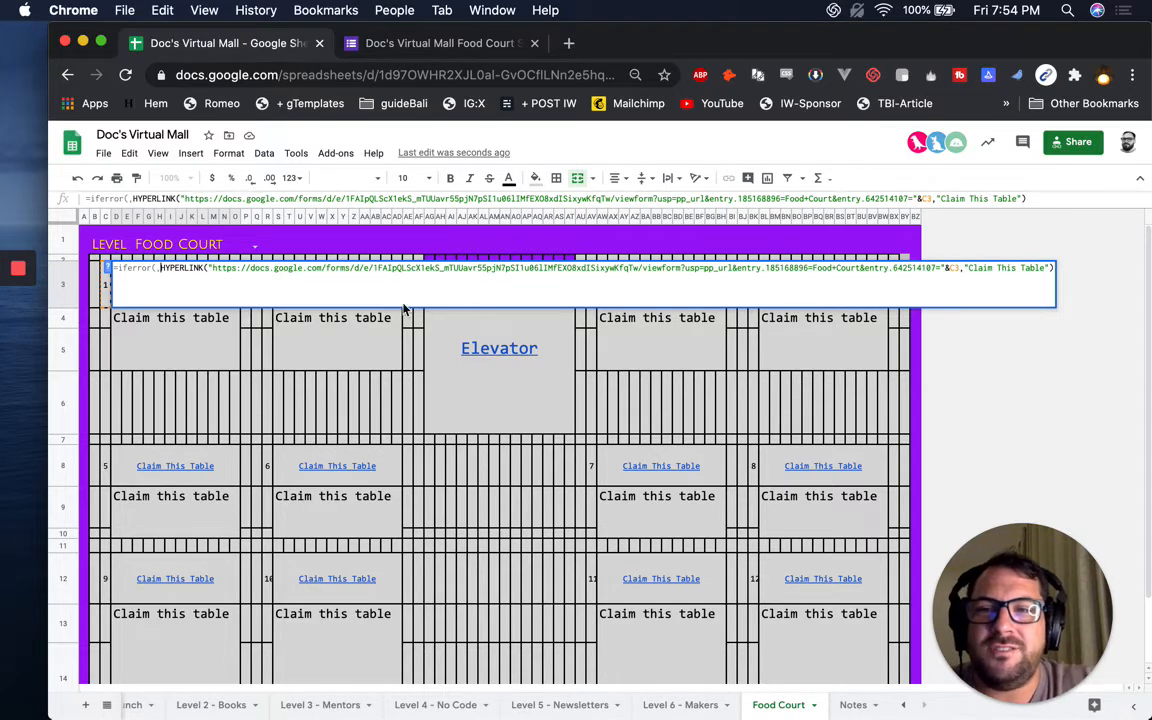
key("Return")
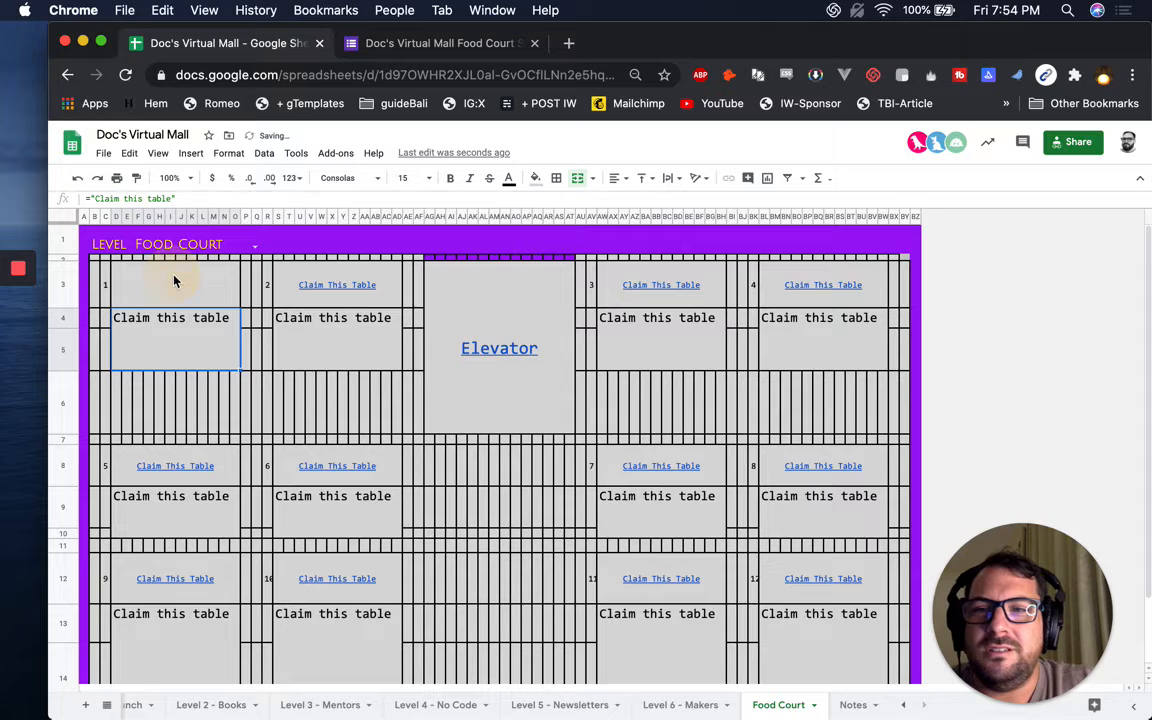
Clear table 1's name cell D3 and start a new formula in it with =index(filter(.
left_click(170, 286)
double_click(170, 286)
left_click(156, 268)
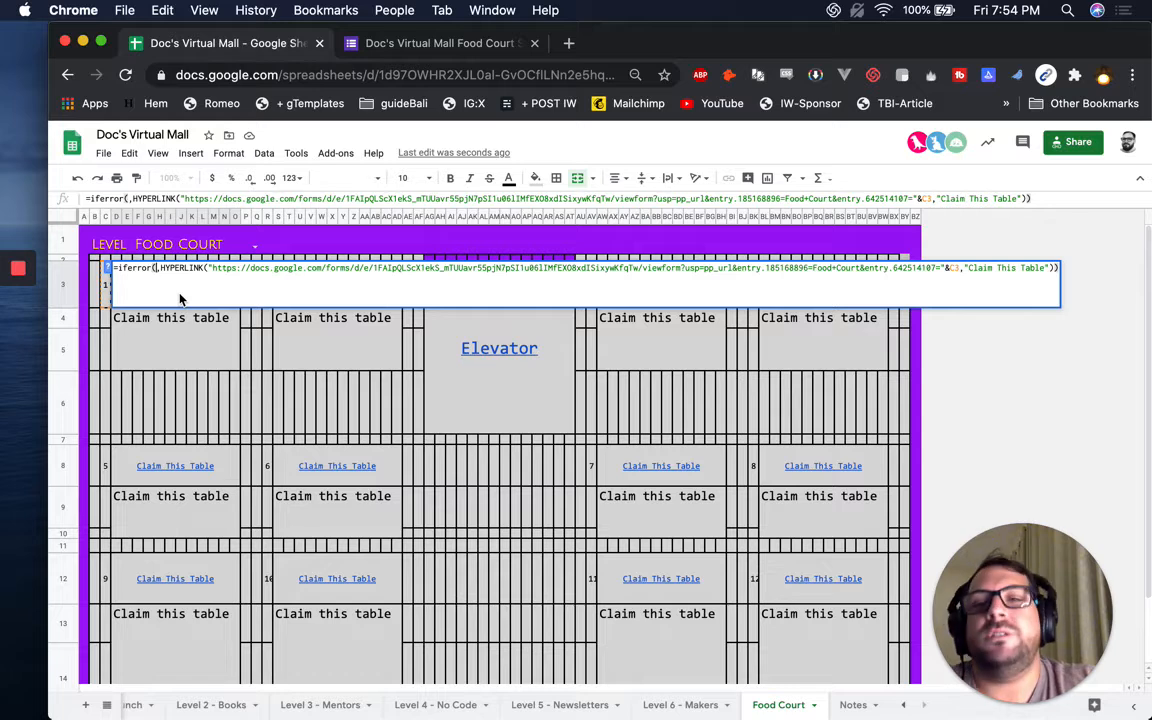
key("super+a")
key("BackSpace")
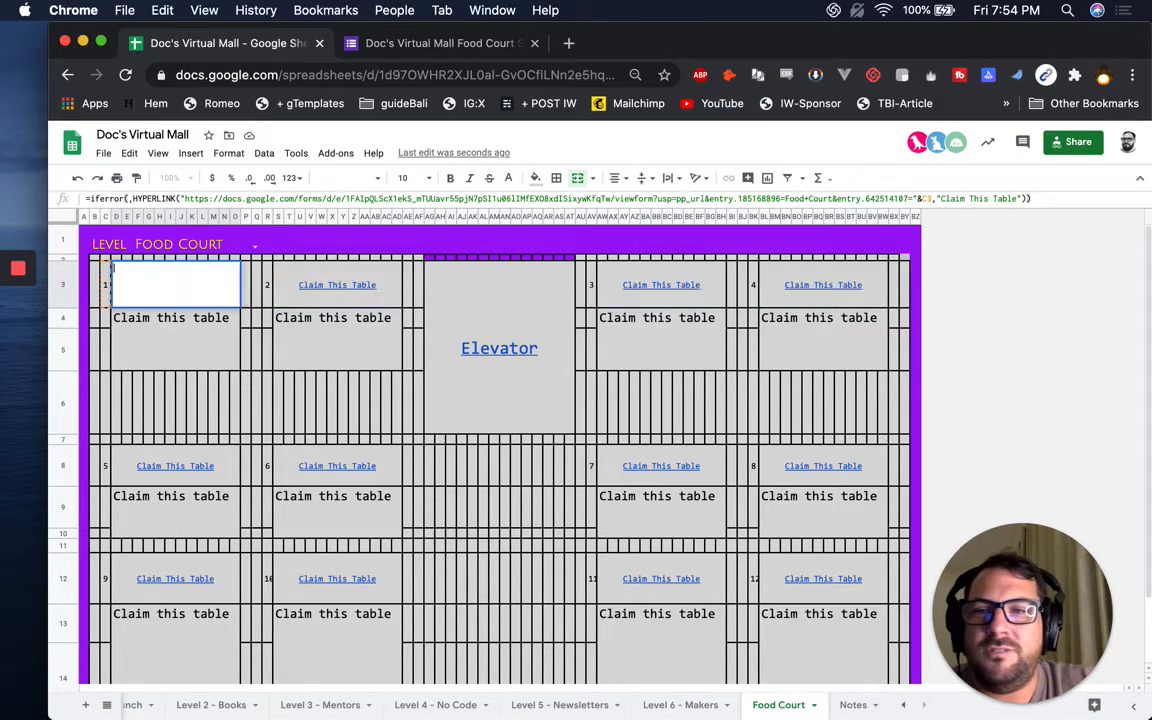
type("=")
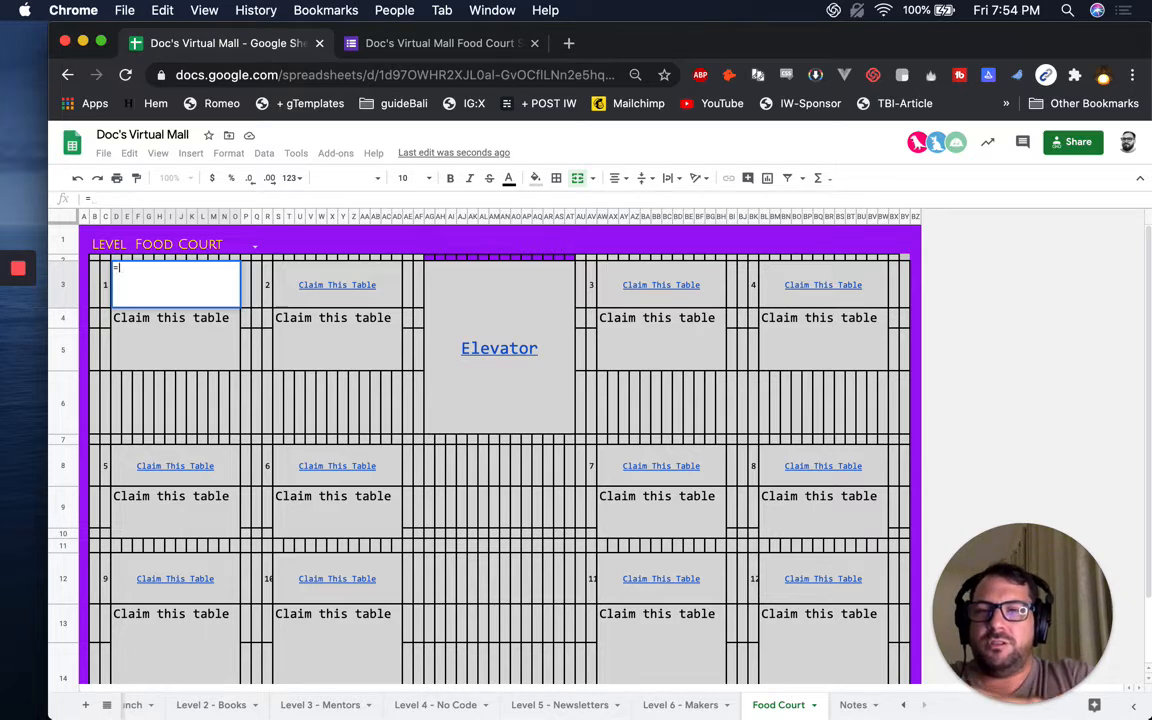
type("index")
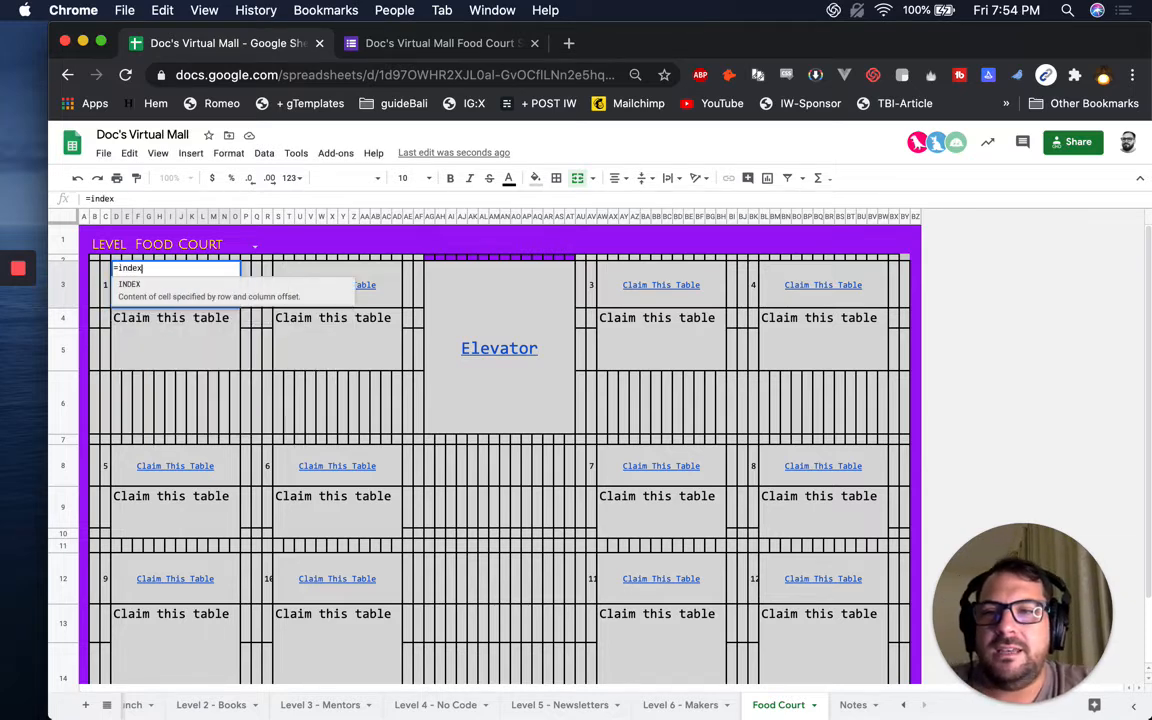
type("(filter(")
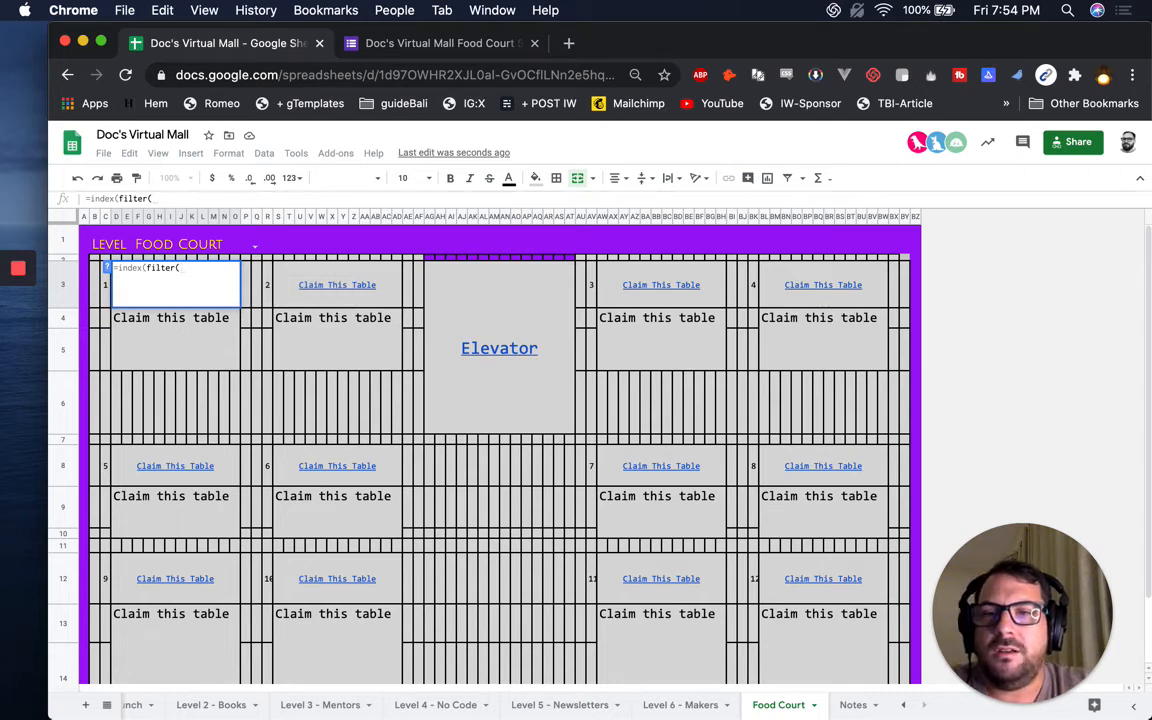
Give the filter the source range foodcourt!B:F from the form responses sheet.
scroll(180, 705, "left", 5)
left_click(178, 705)
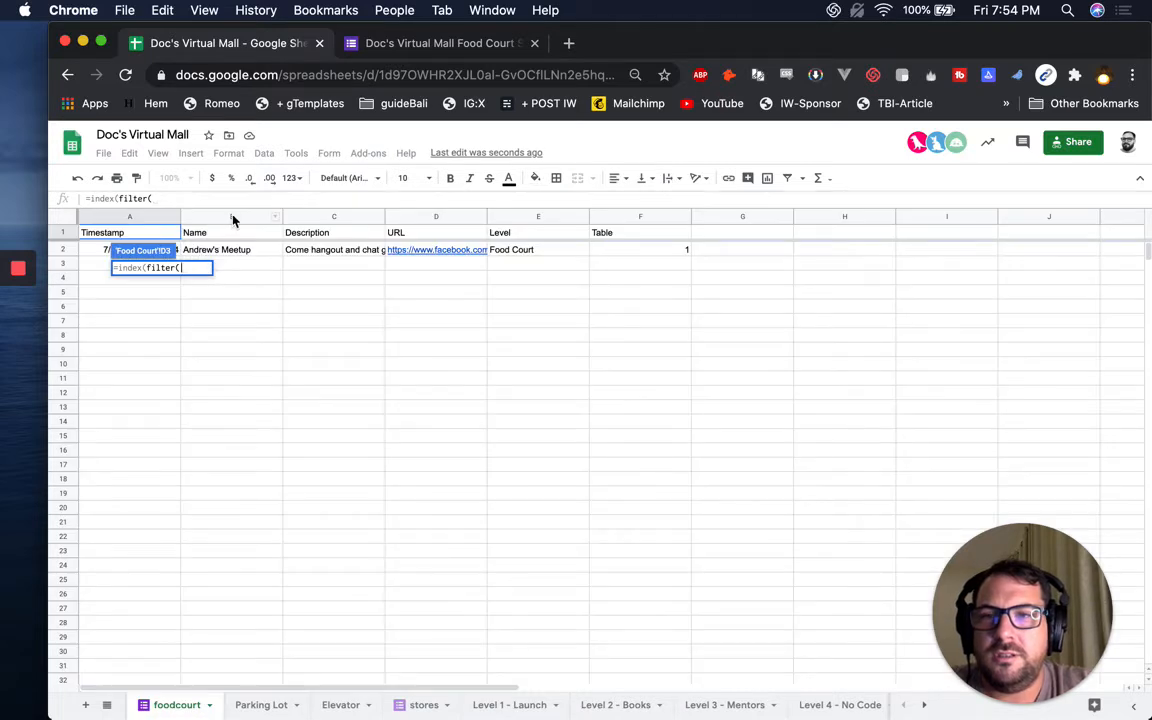
left_click_drag(233, 220, 540, 219)
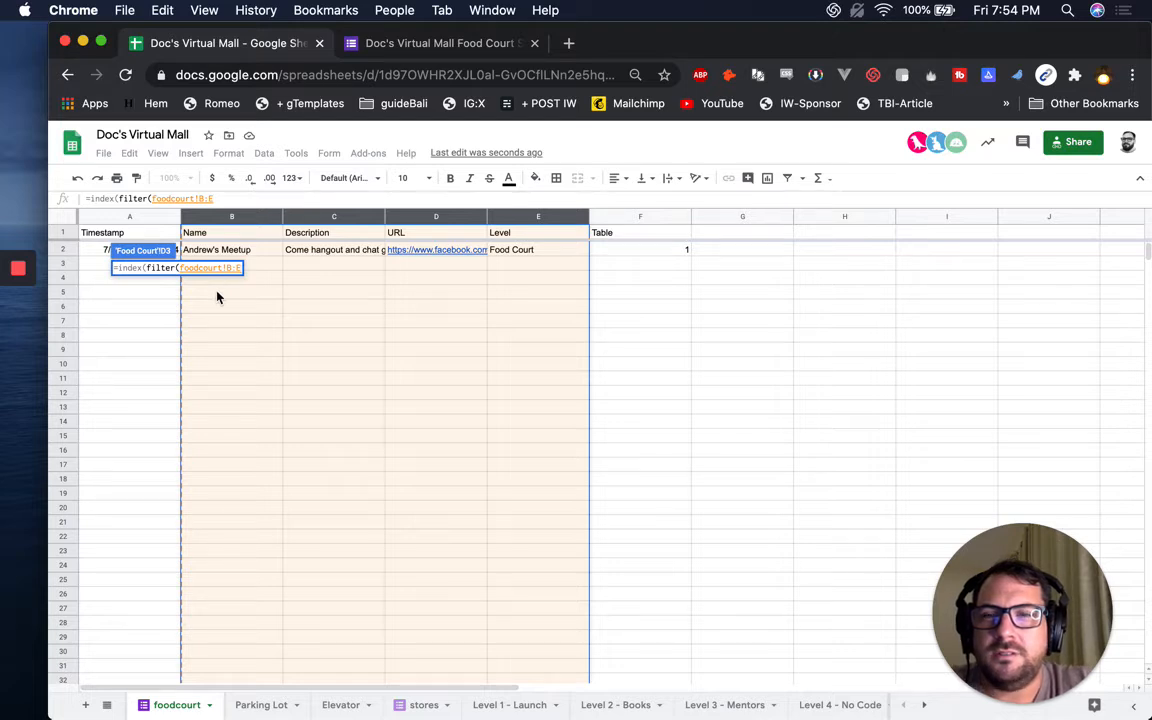
type(",")
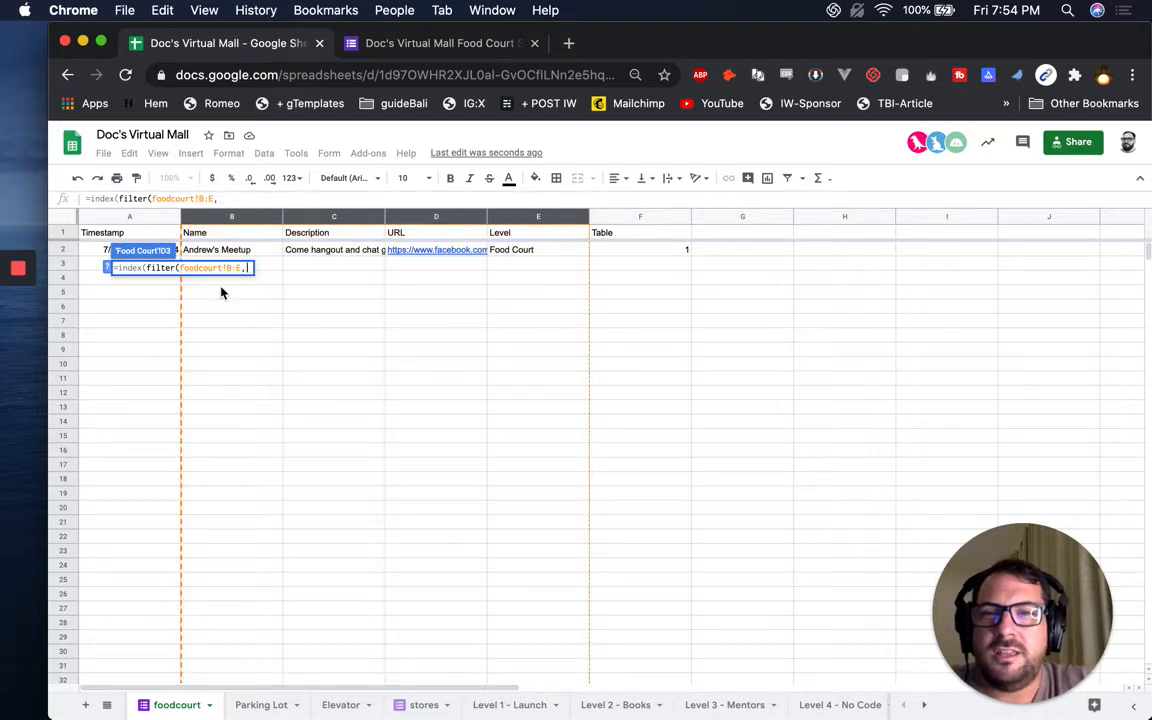
key("BackSpace")
key("BackSpace")
key("BackSpace")
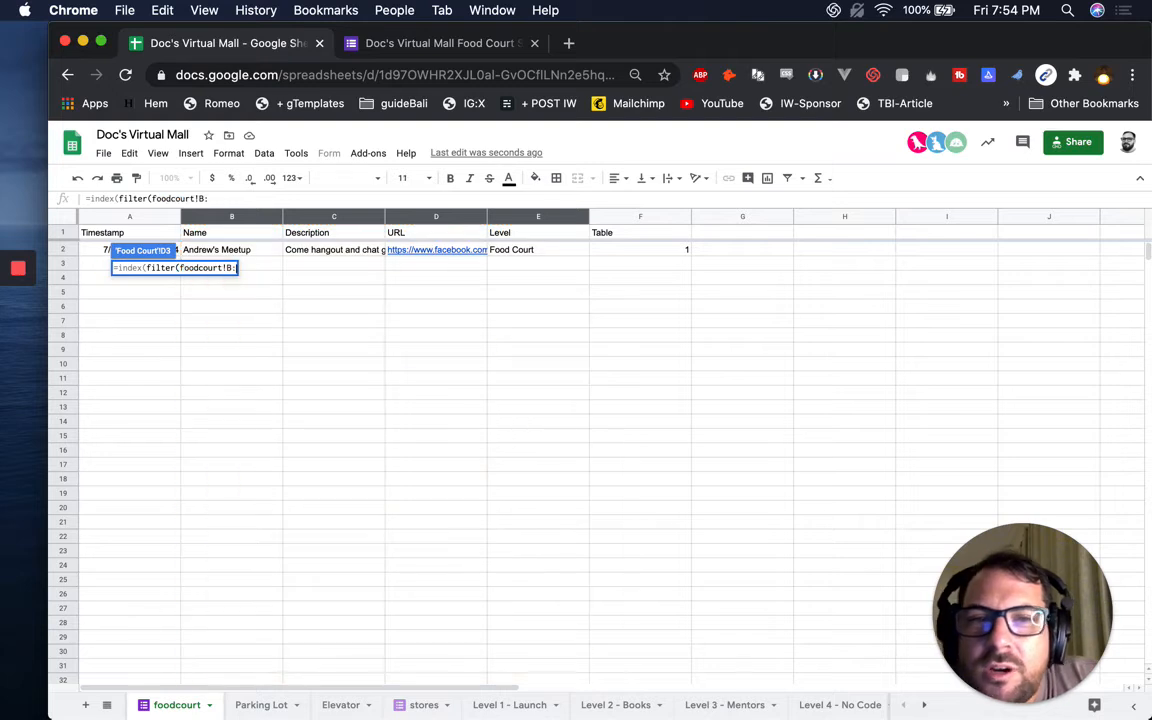
type("F,")
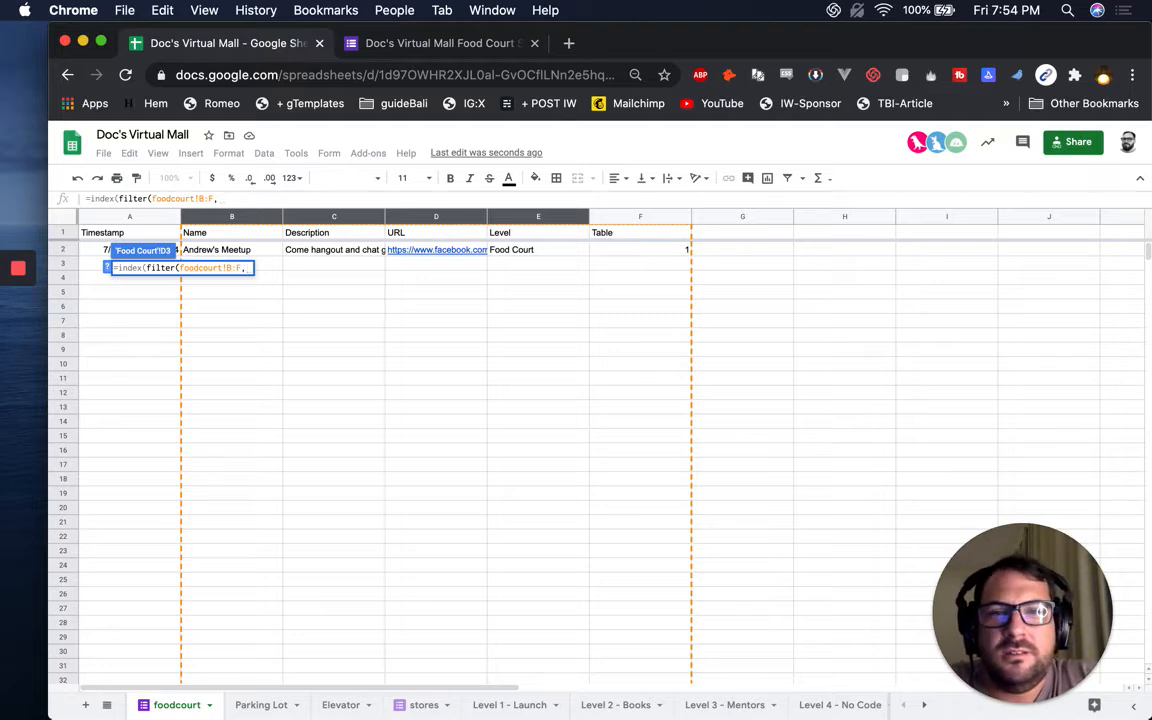
Add the filter condition foodcourt!F:F=C3 so the responses match the table number.
type("food")
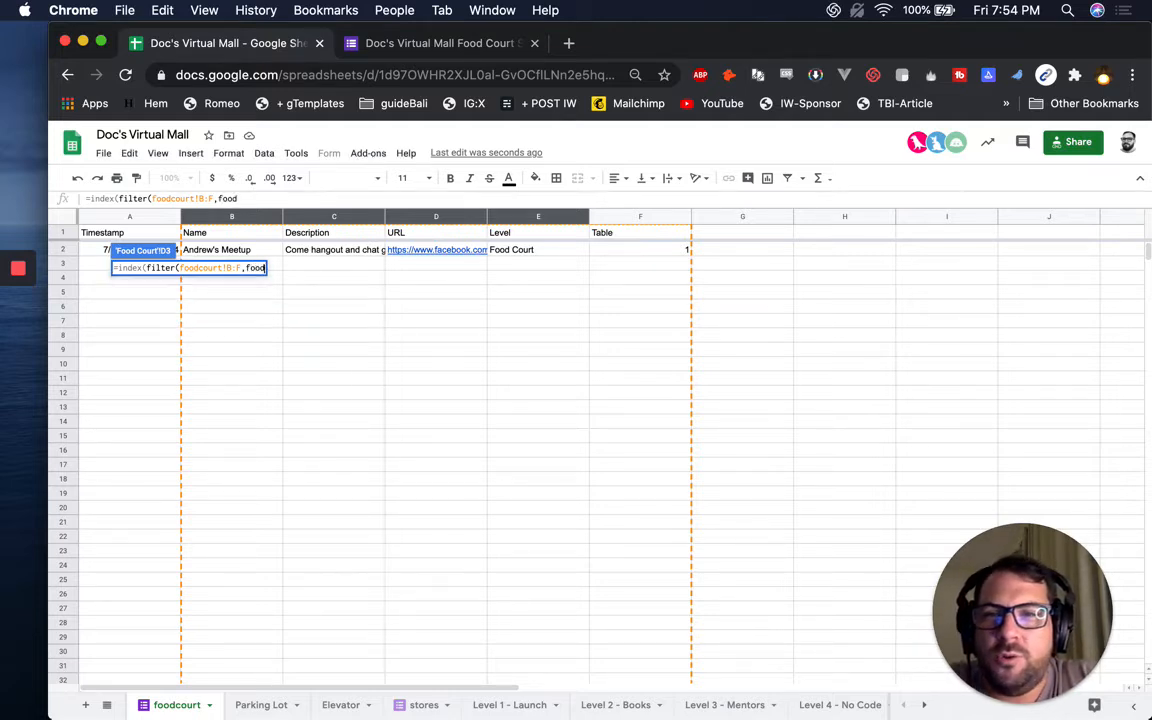
type("court!F:F")
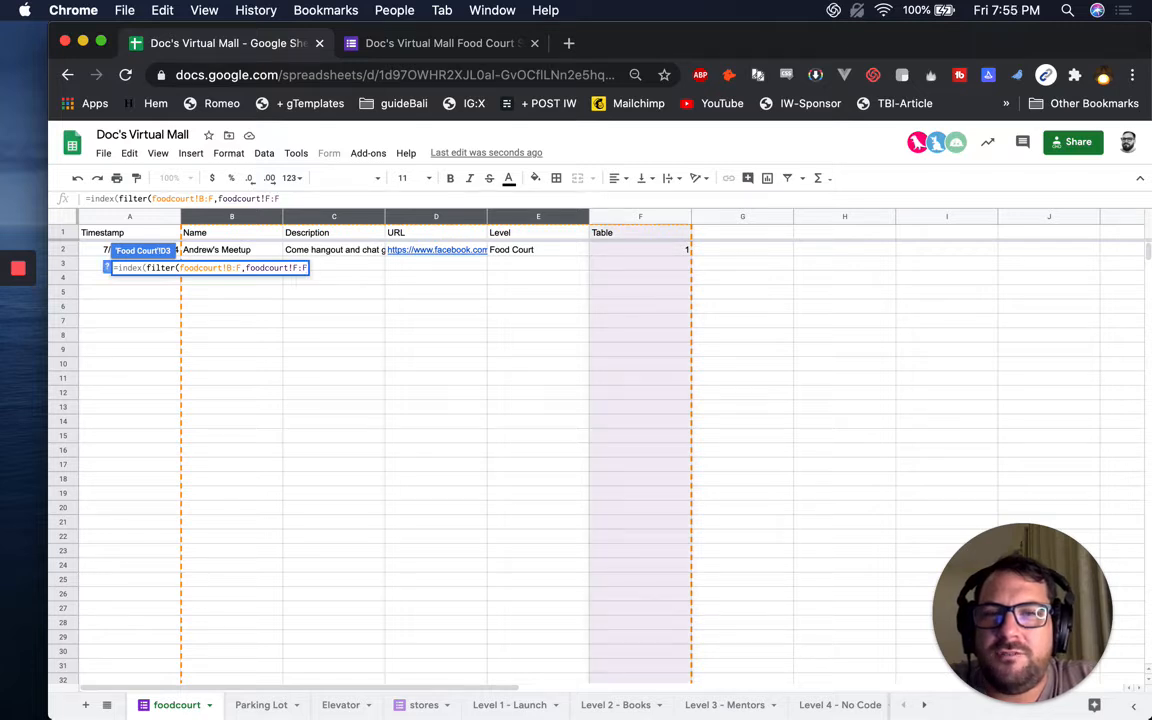
type("=")
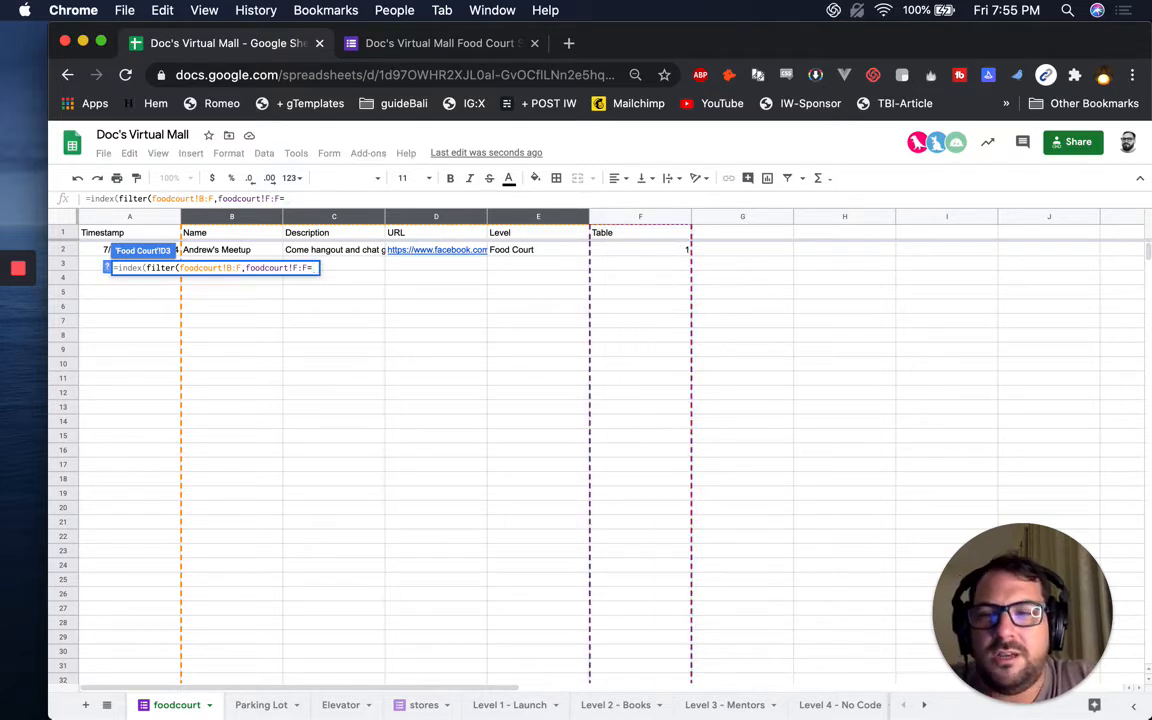
type("C3,")
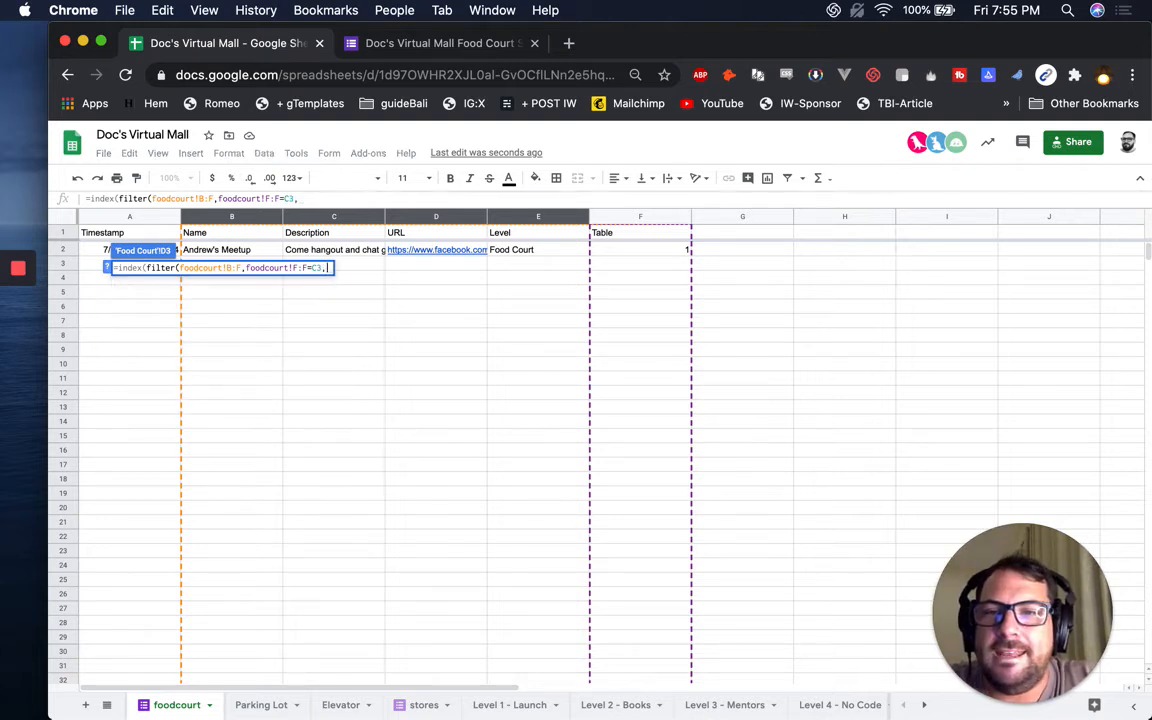
Add a second filter condition, foodcourt!E:E=F1, referencing the level name cell on the Food Court sheet.
type("foodcourt")
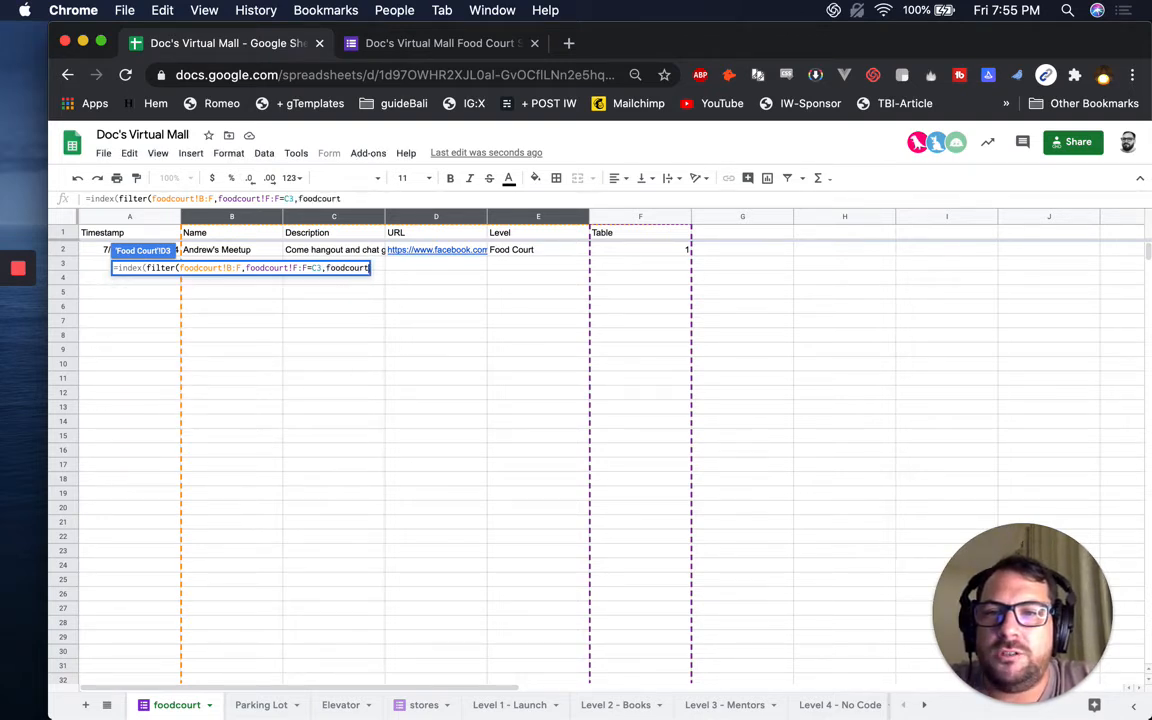
type("!")
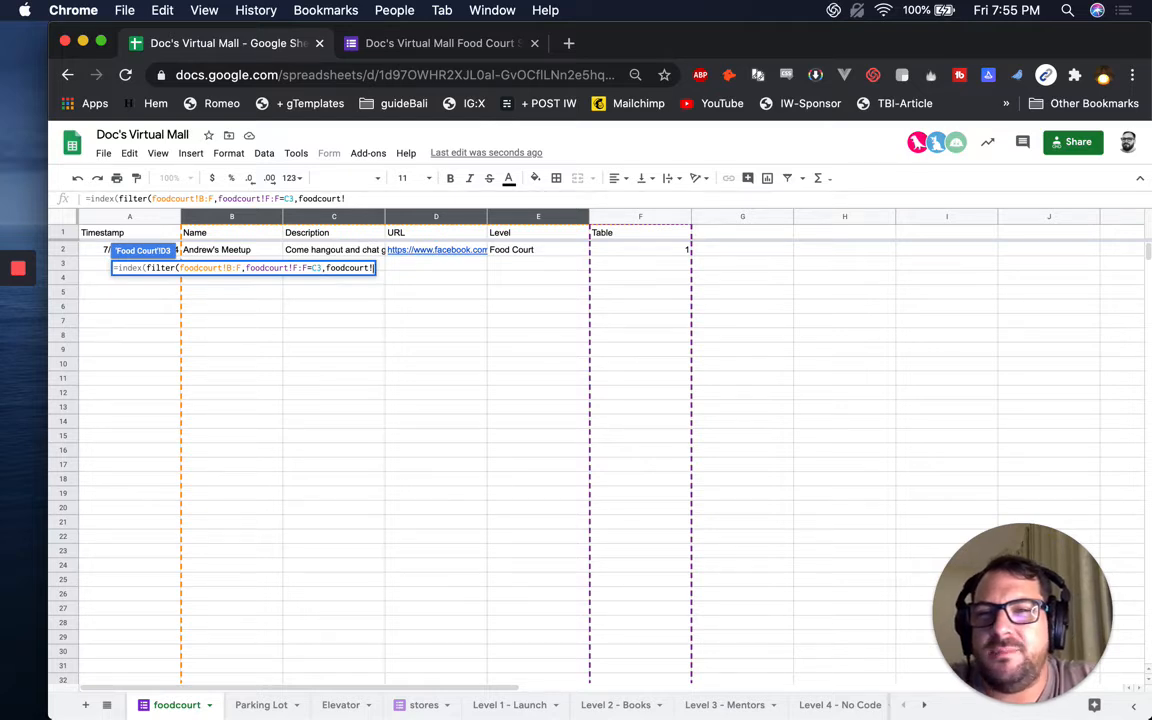
type("E:E")
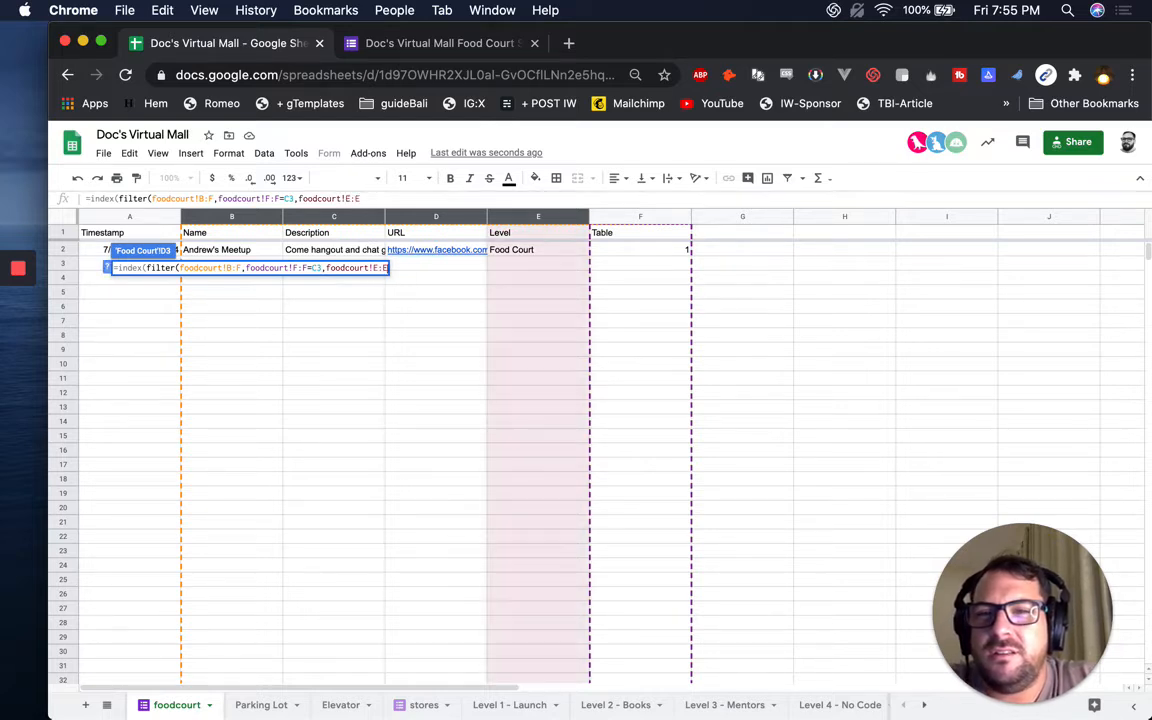
type("=")
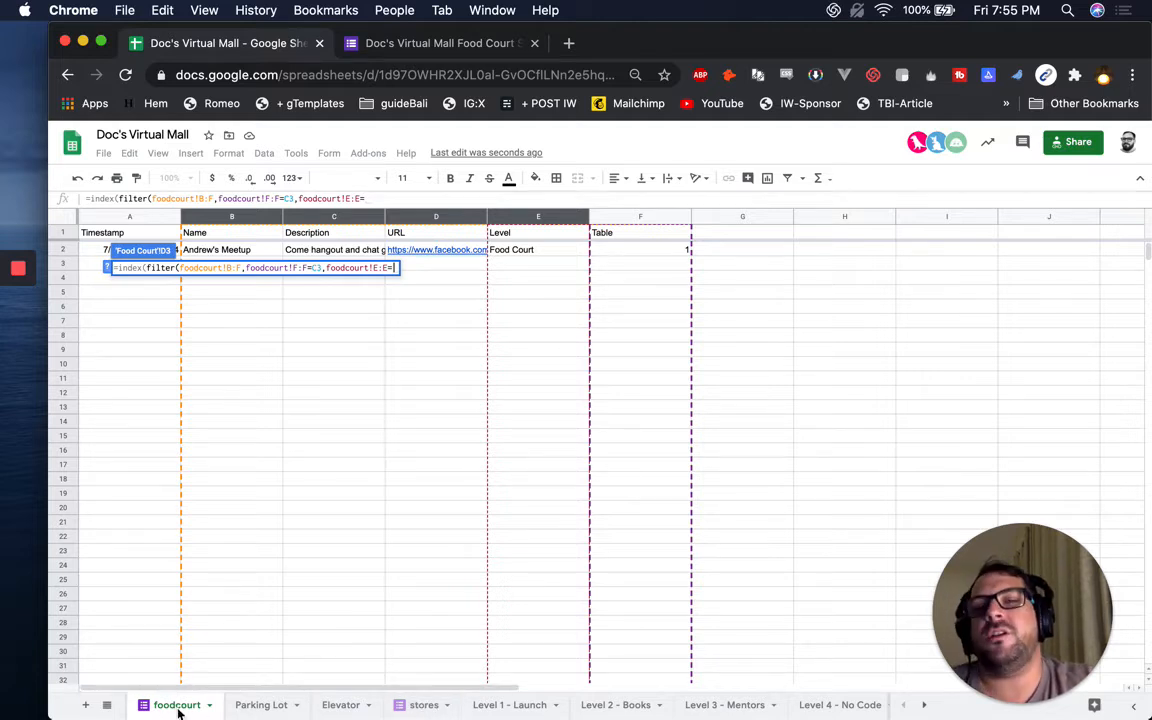
scroll(775, 714, "right", 2)
scroll(775, 714, "right", 10)
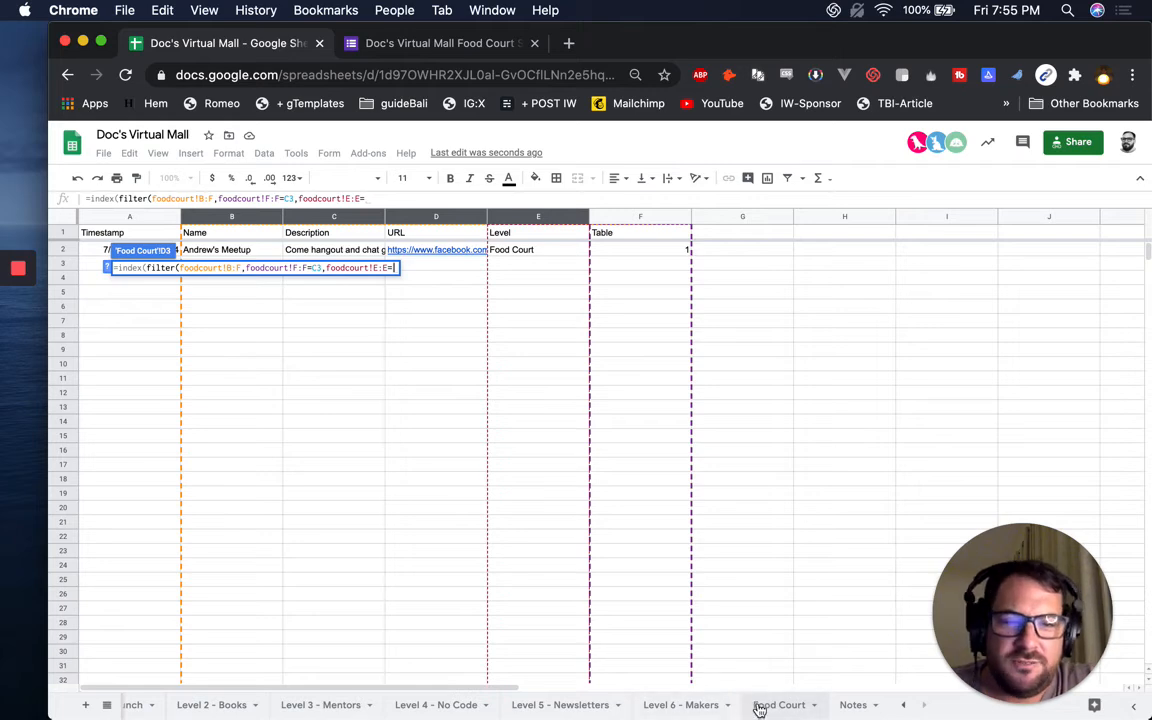
left_click(779, 706)
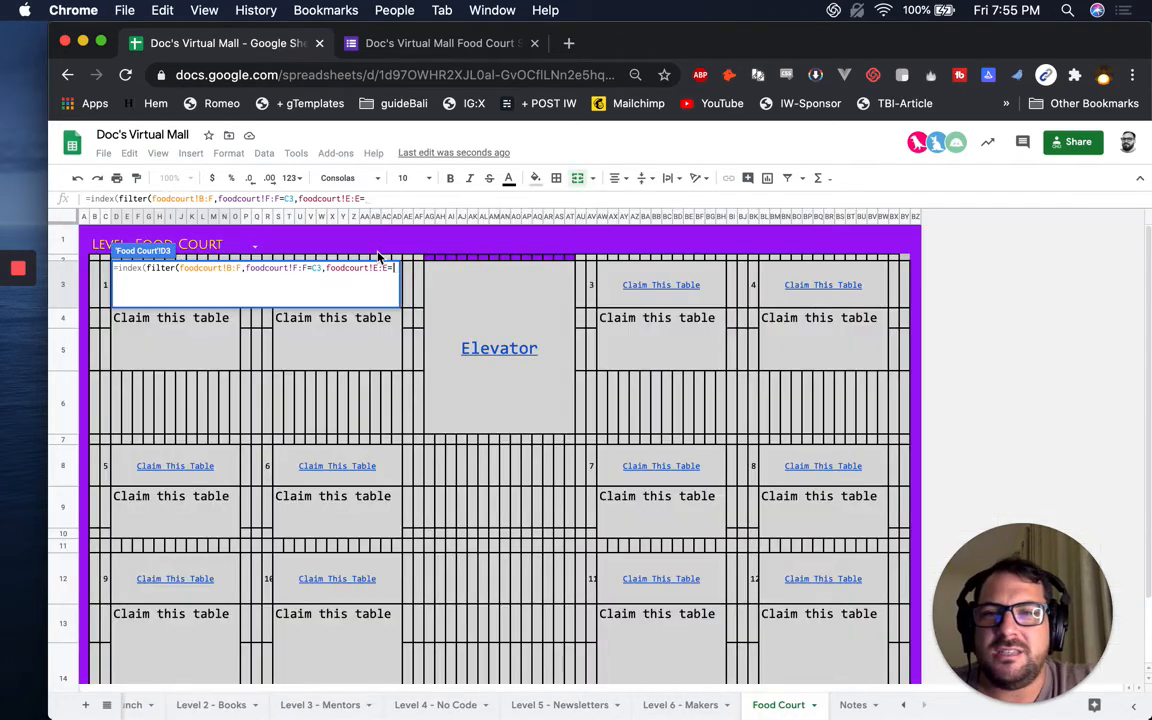
left_click(203, 244)
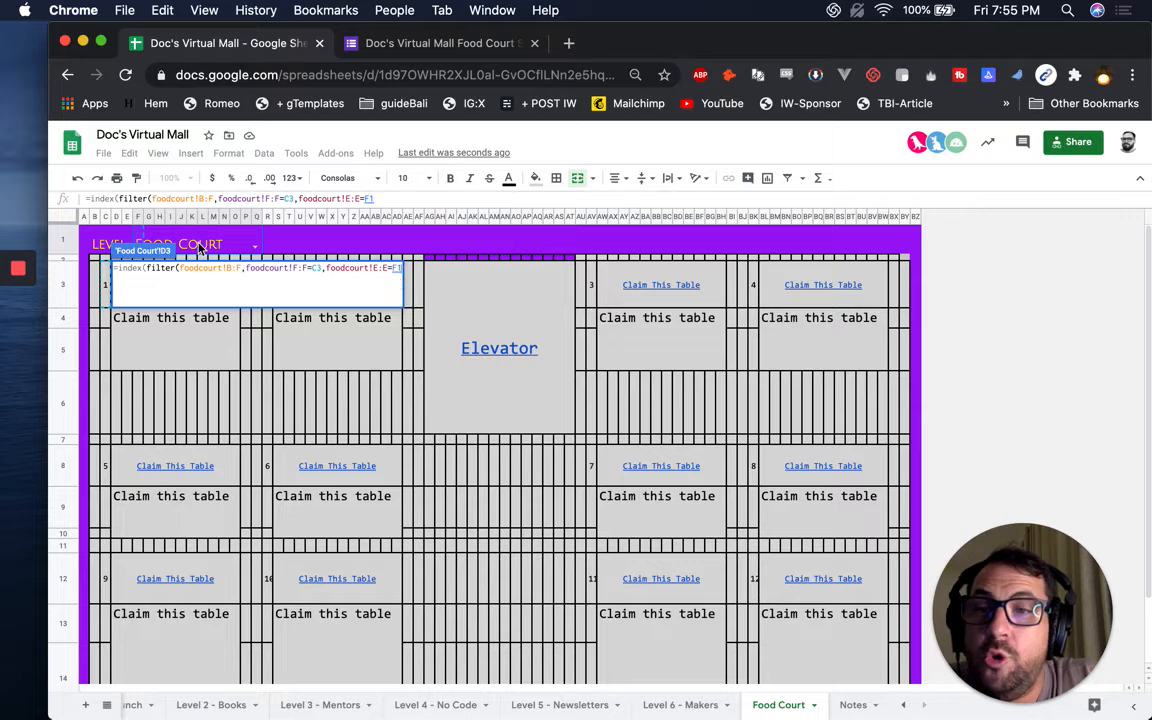
Complete the formula with 1 as the index row, enter it in D3, and select the level name cell F1.
type("),1)")
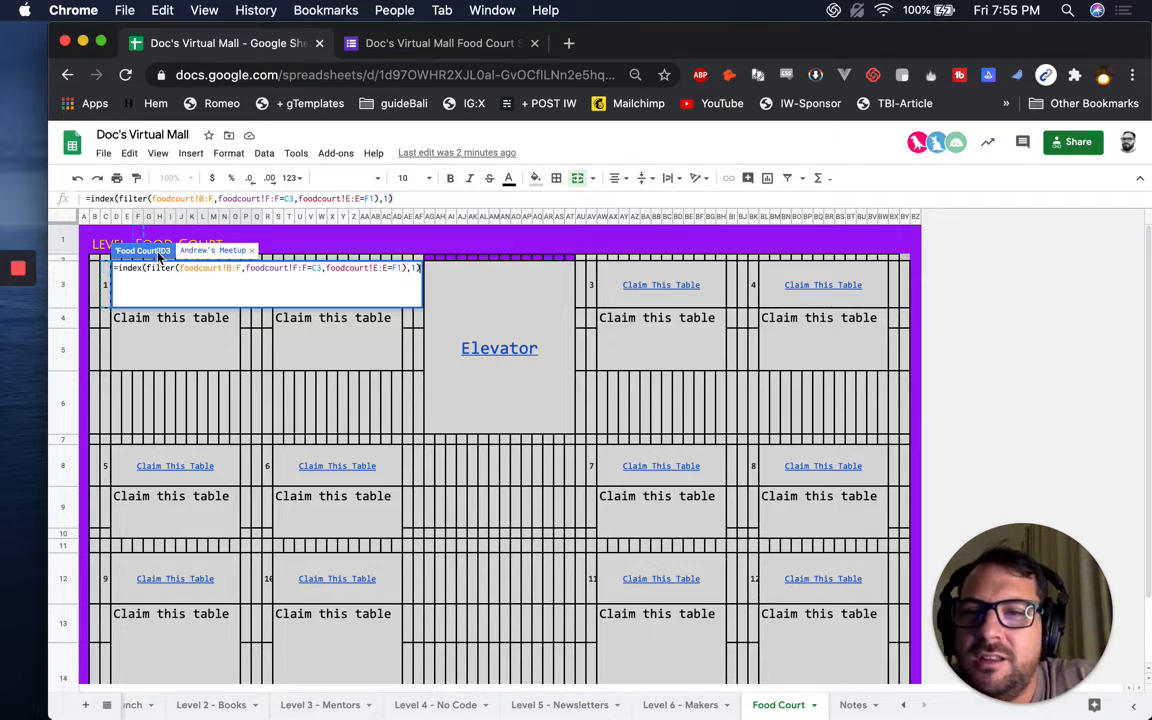
key("Return")
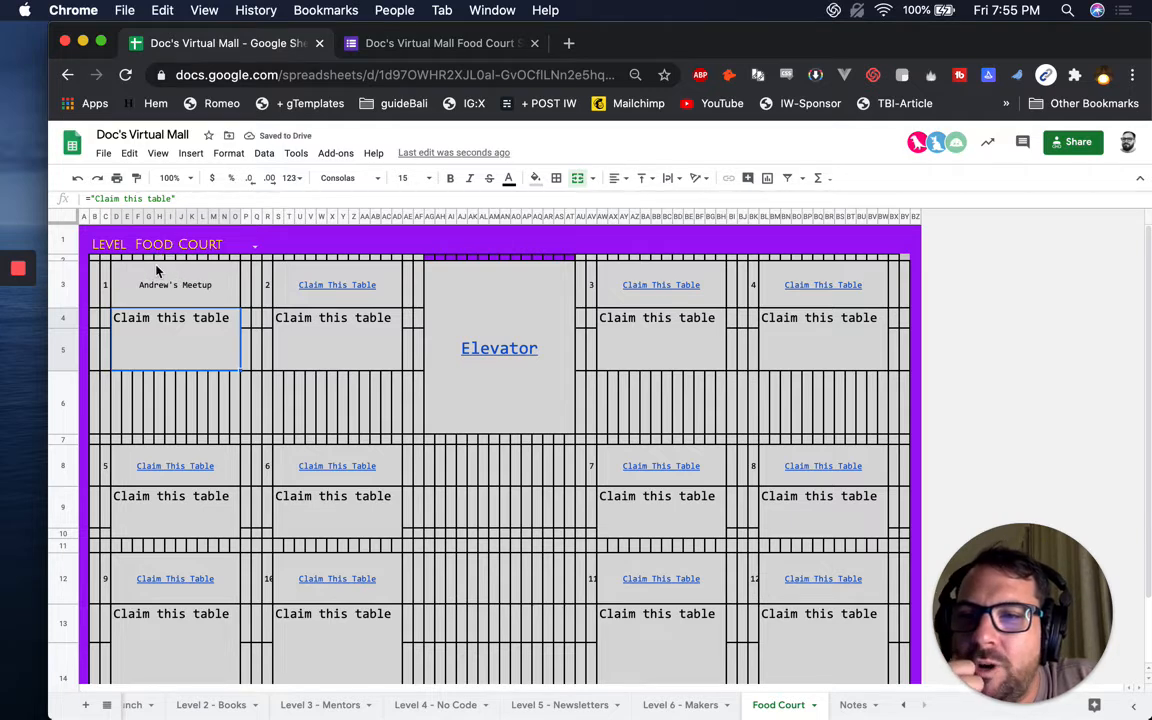
key("Up")
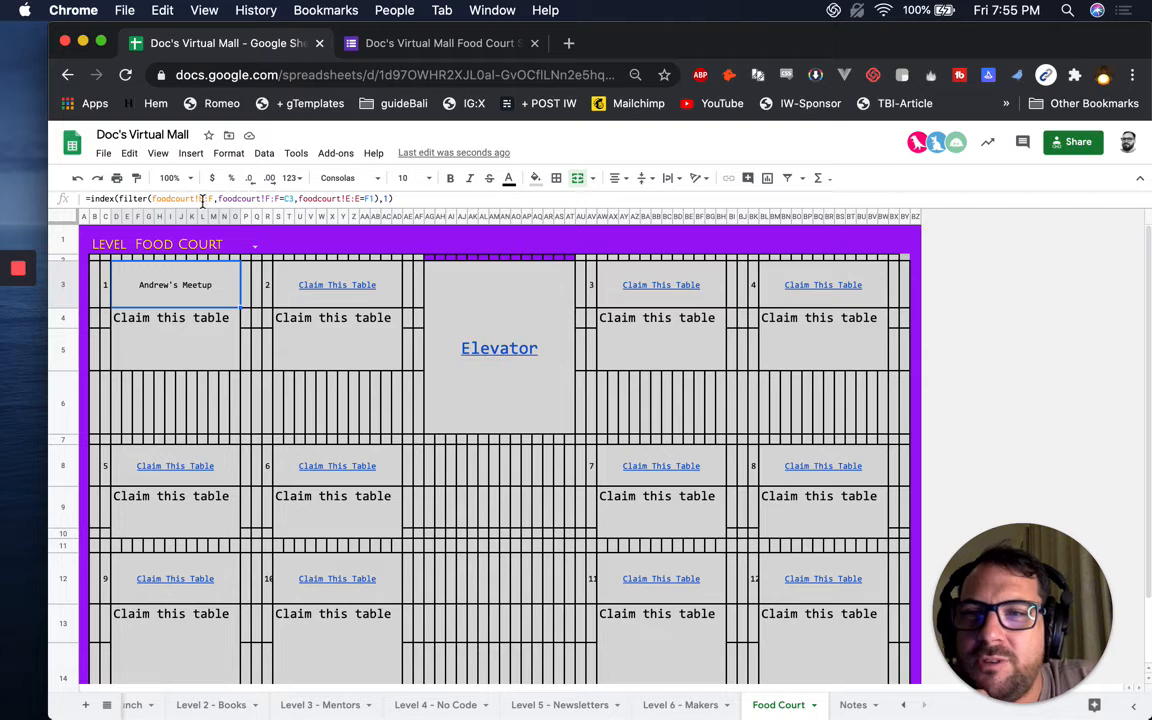
left_click(165, 250)
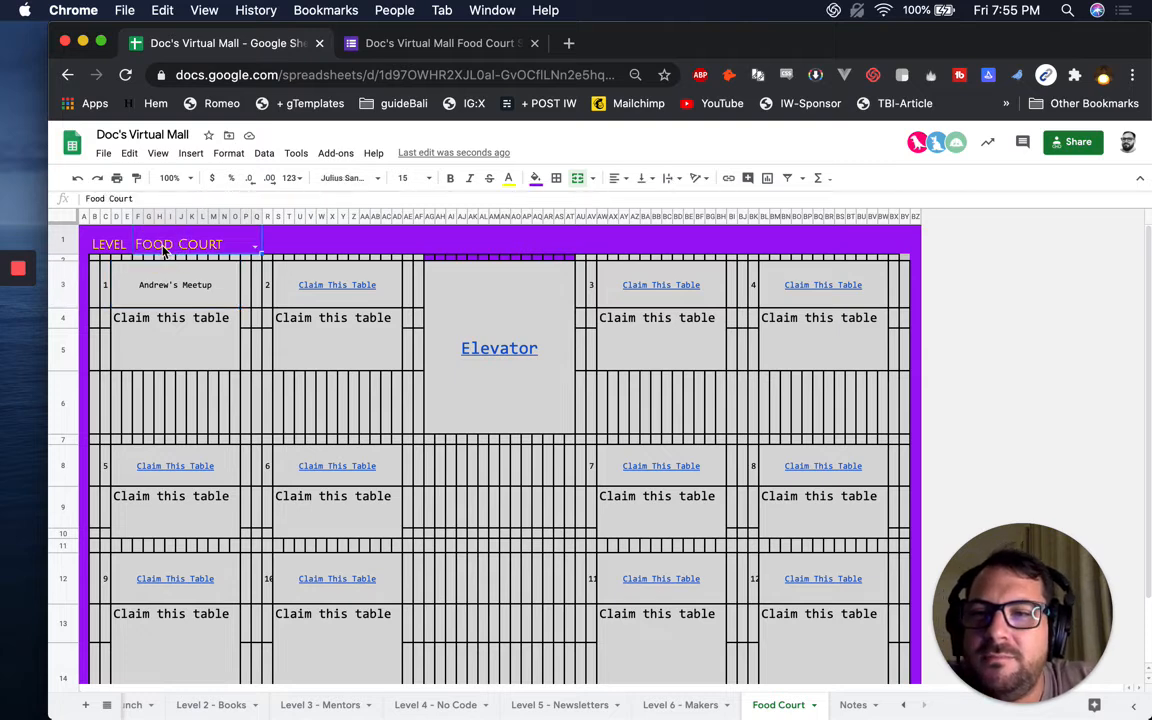
Examine the level name cell F1, its font, and the response formula in D3 on the Food Court sheet.
double_click(165, 250)
key("Escape")
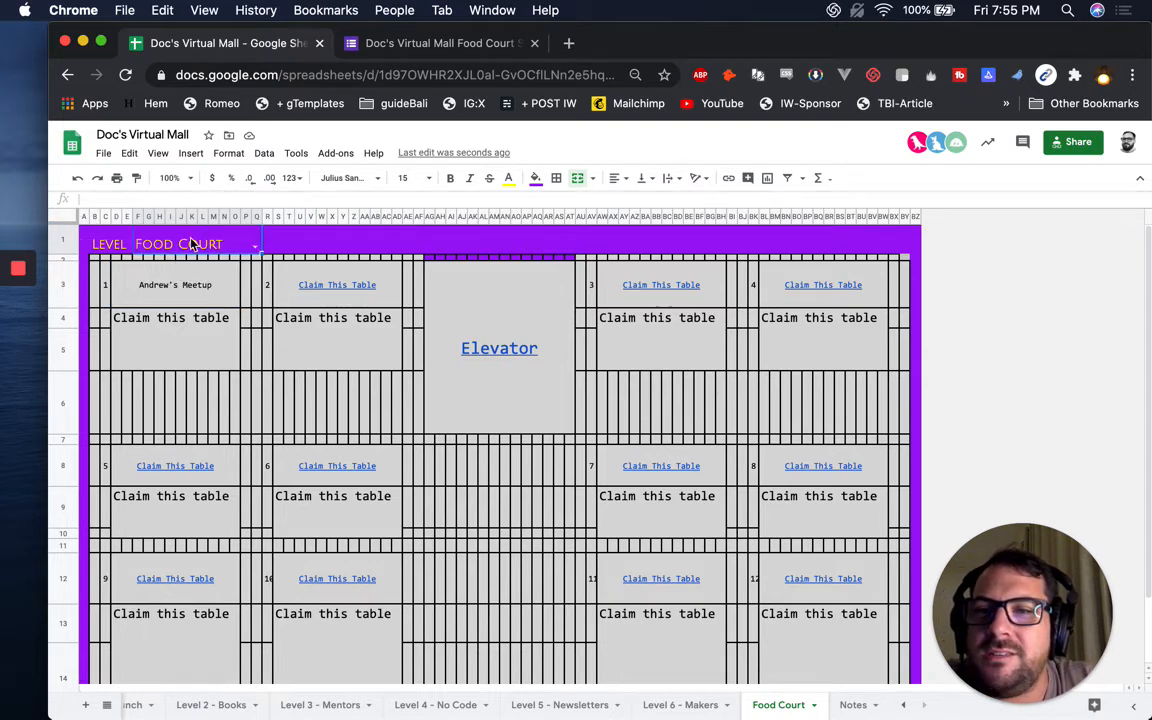
left_click(136, 240)
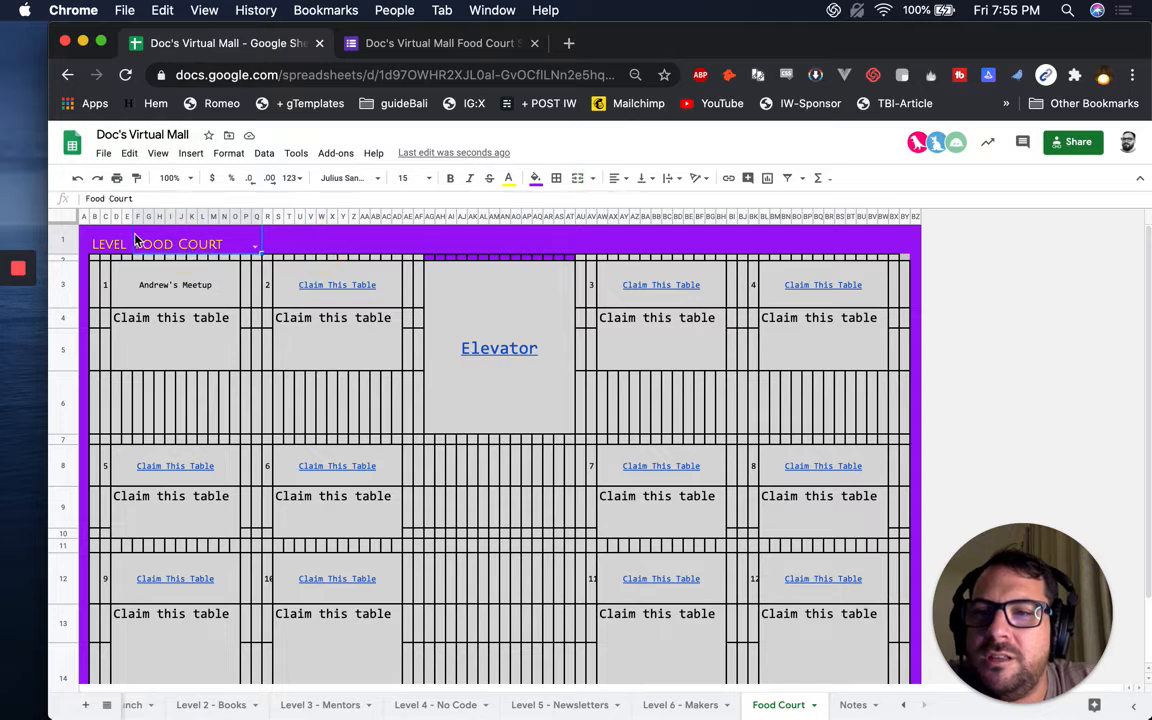
left_click(165, 250)
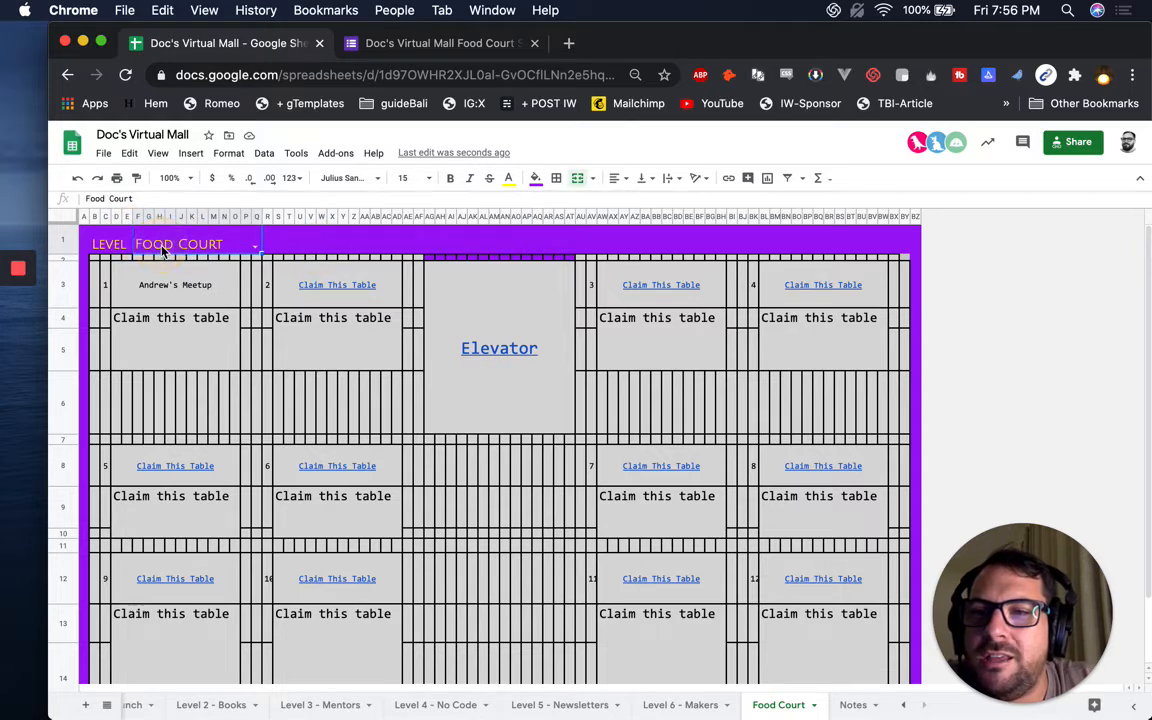
left_click(130, 252)
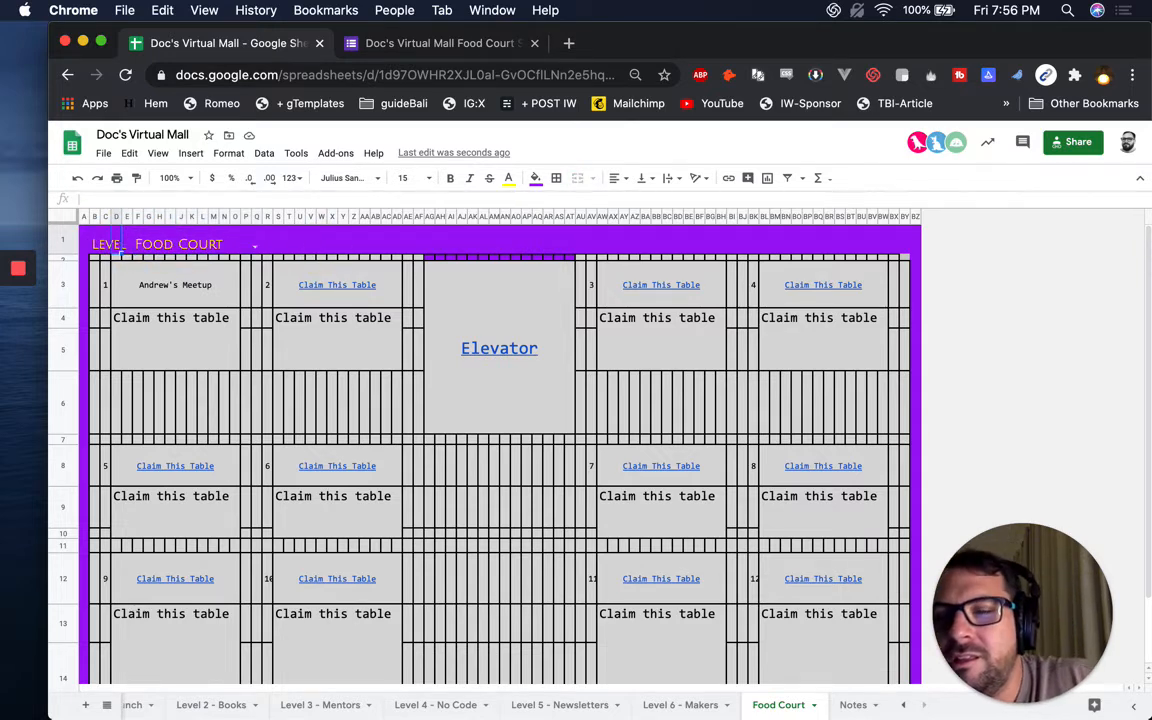
left_click(130, 246)
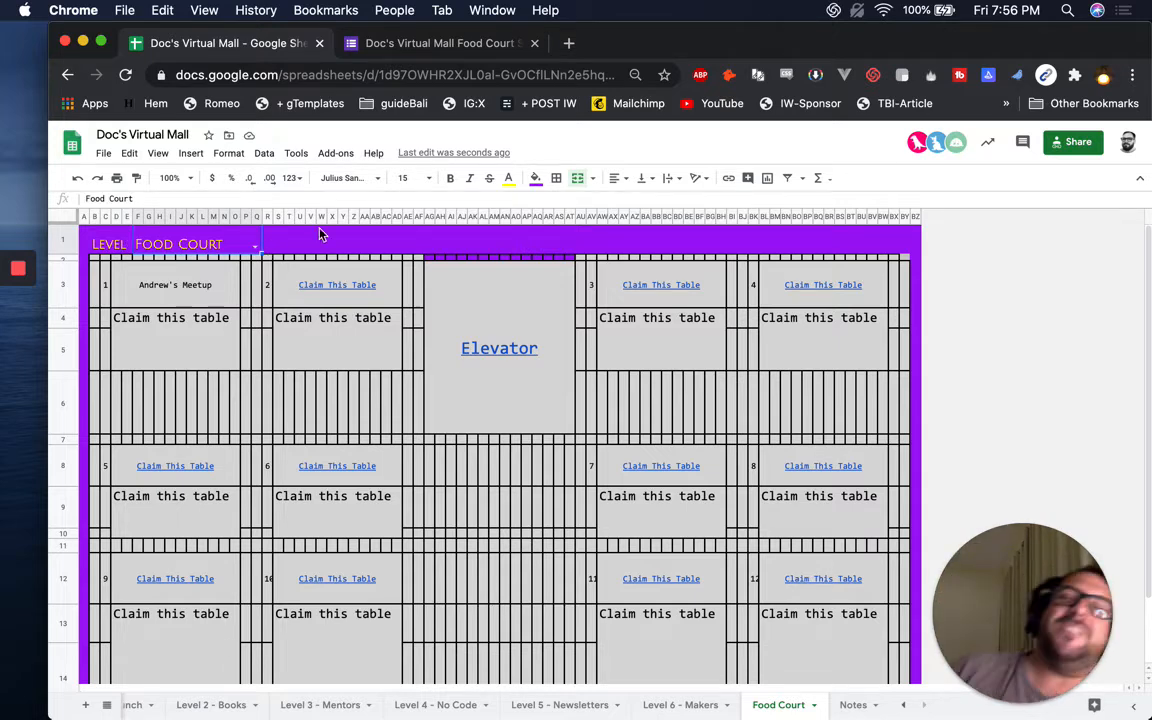
left_click(345, 178)
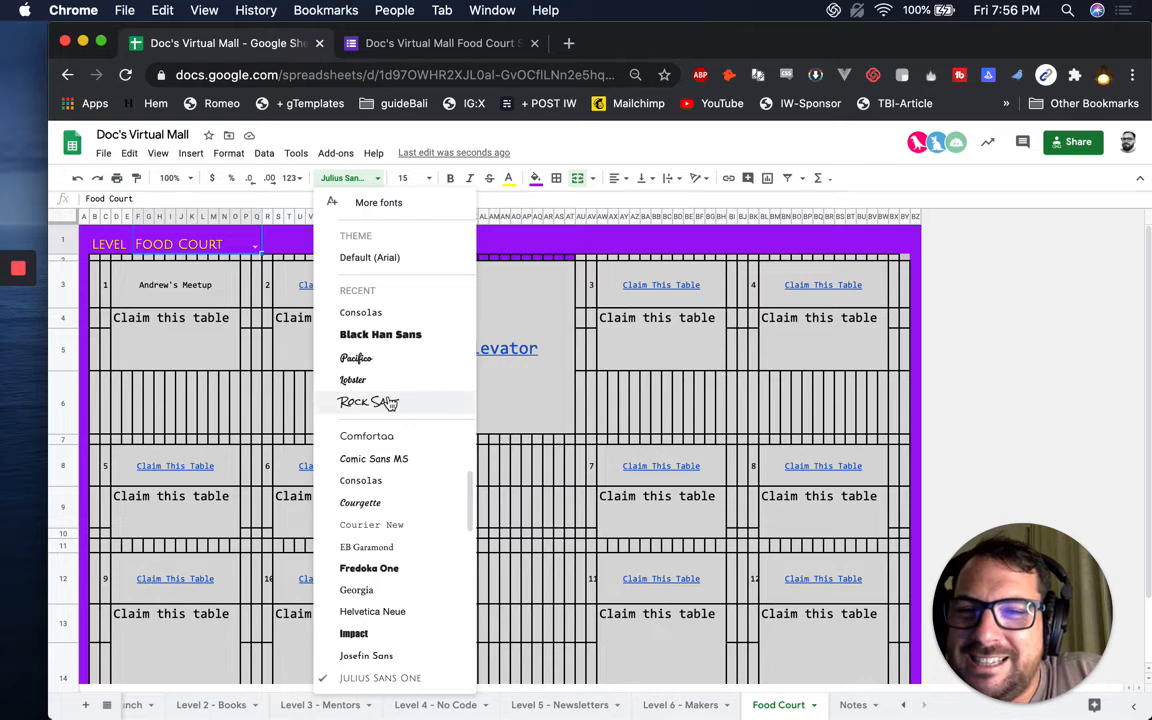
scroll(396, 675, "down", 2)
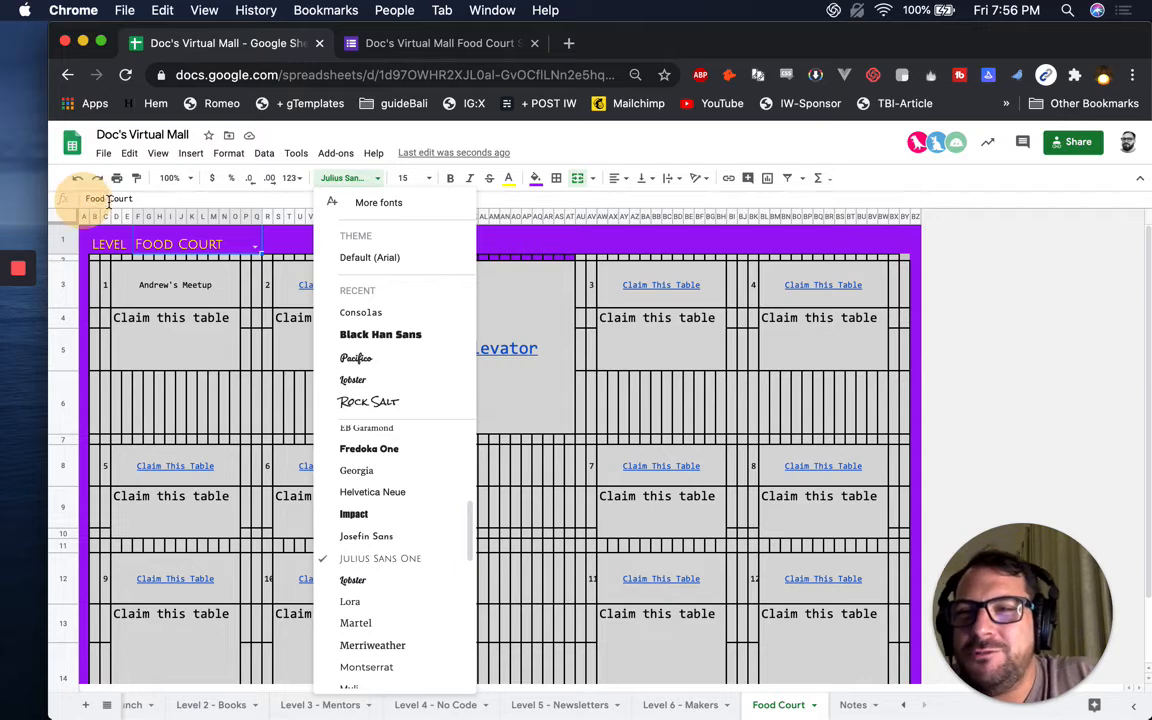
left_click(226, 240)
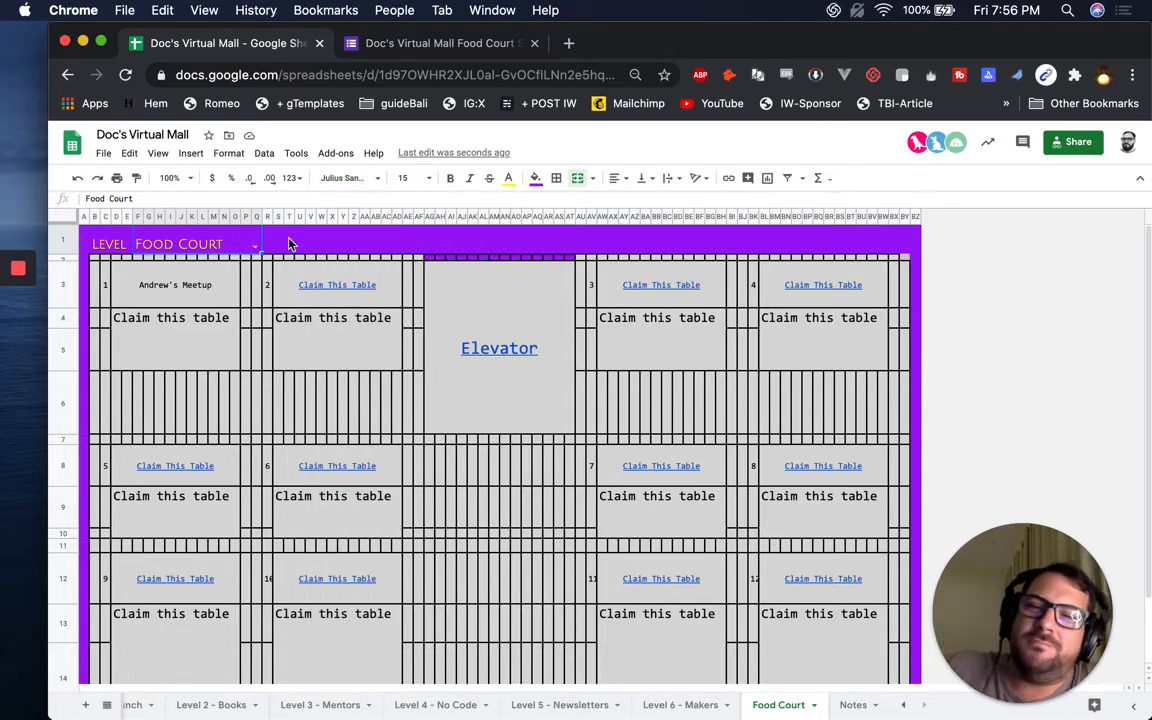
left_click(172, 287)
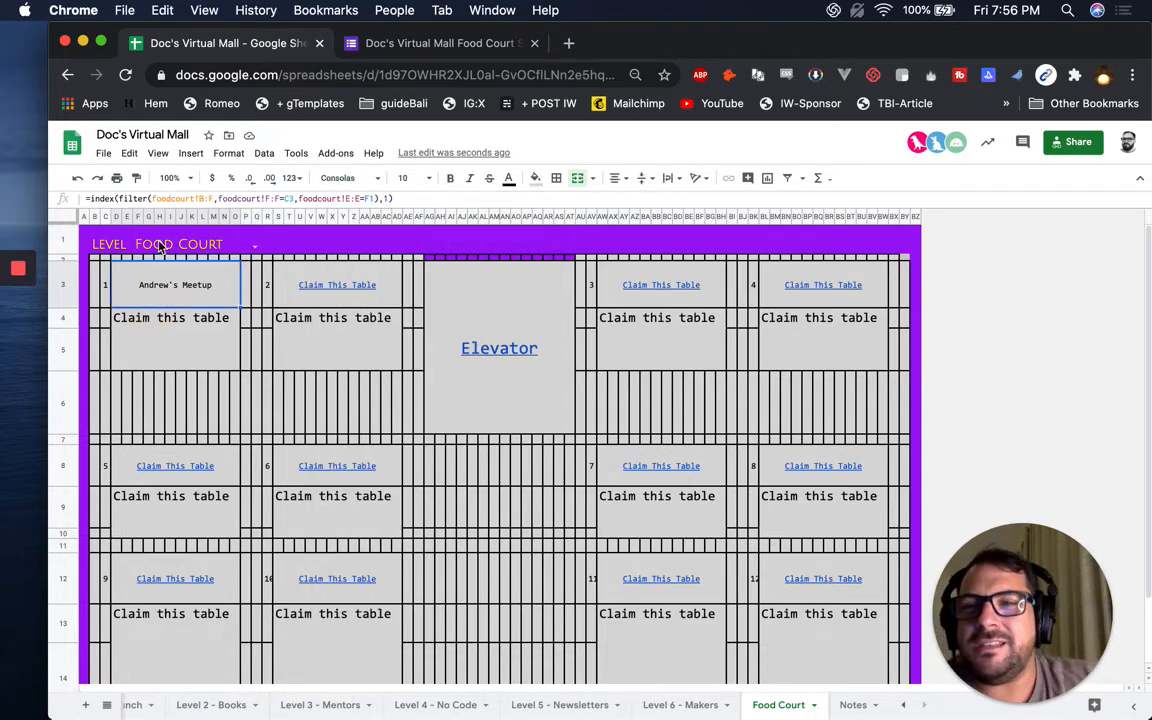
Test the D3 formula's level match by entering the level name as FOOD COURT, then re-enter it as Food Court.
left_click(187, 243)
type("FOOD COURT")
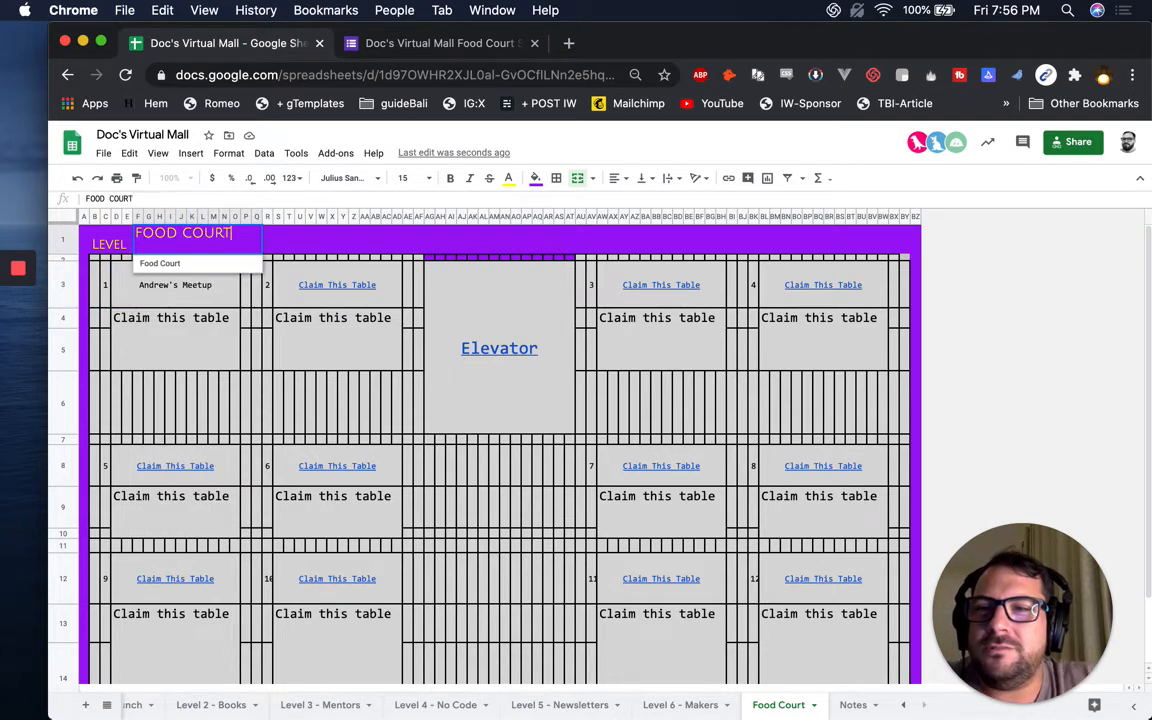
key("Return")
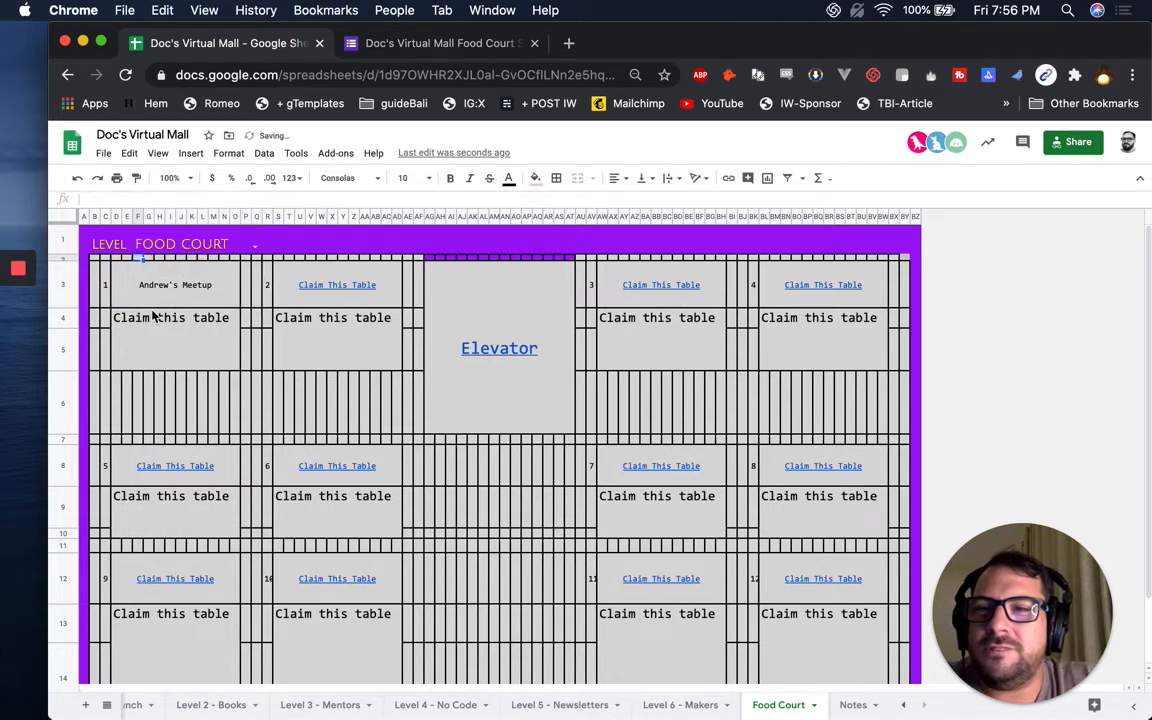
left_click(168, 251)
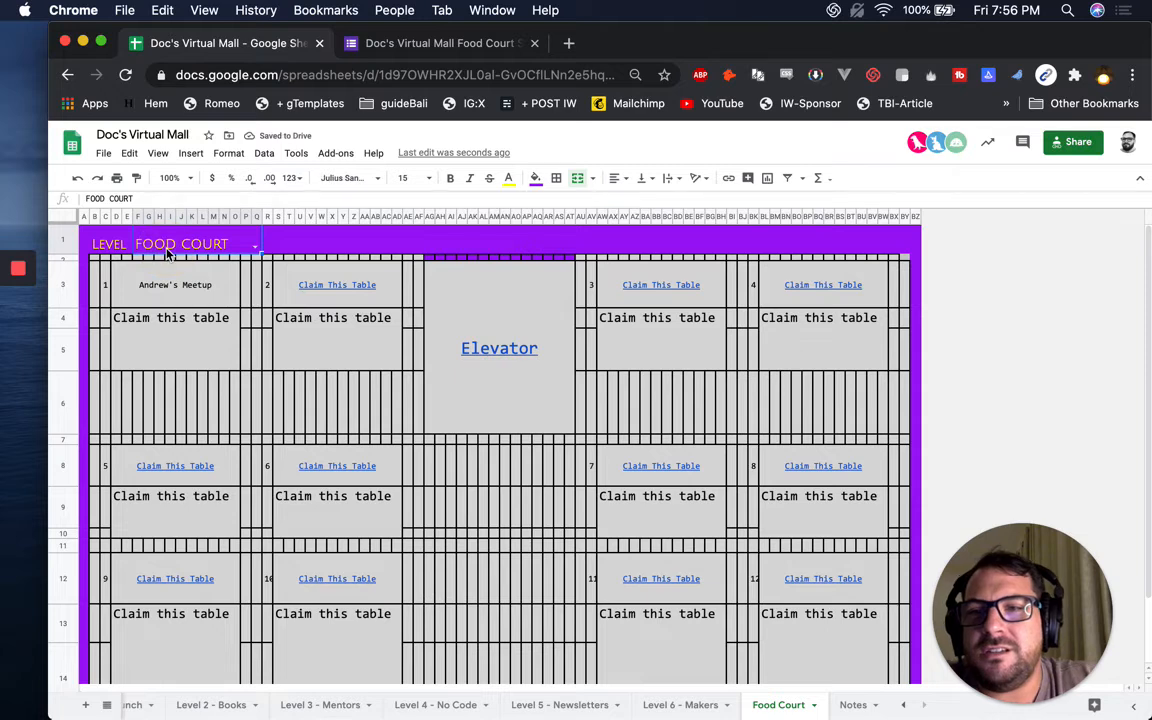
type("Food COURT")
key("Return")
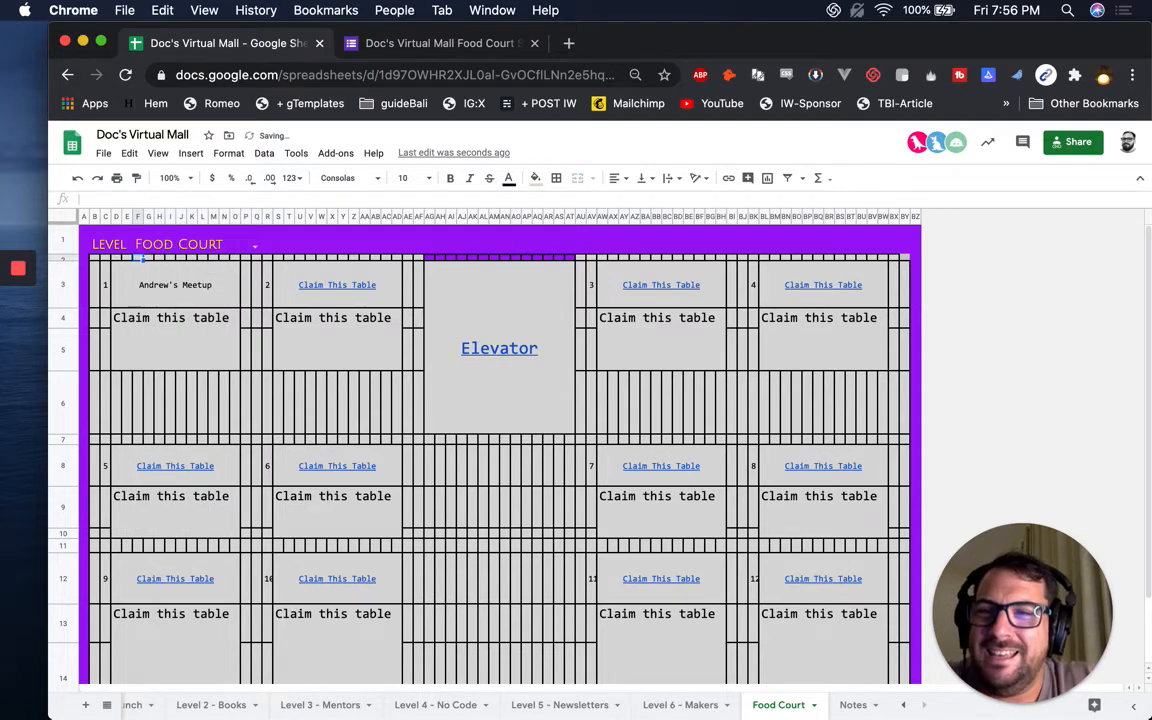
Compare the D3 formula with the submitted response's name, URL, level and table number on the foodcourt sheet.
left_click(150, 291)
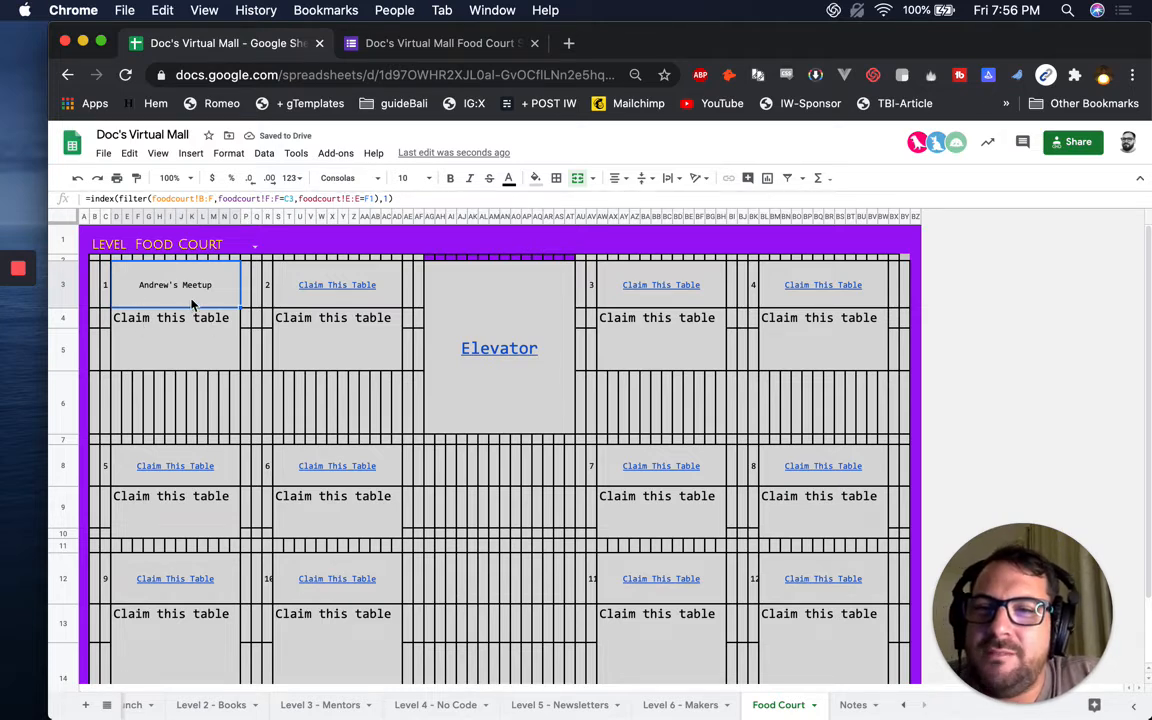
scroll(440, 705, "left", 5)
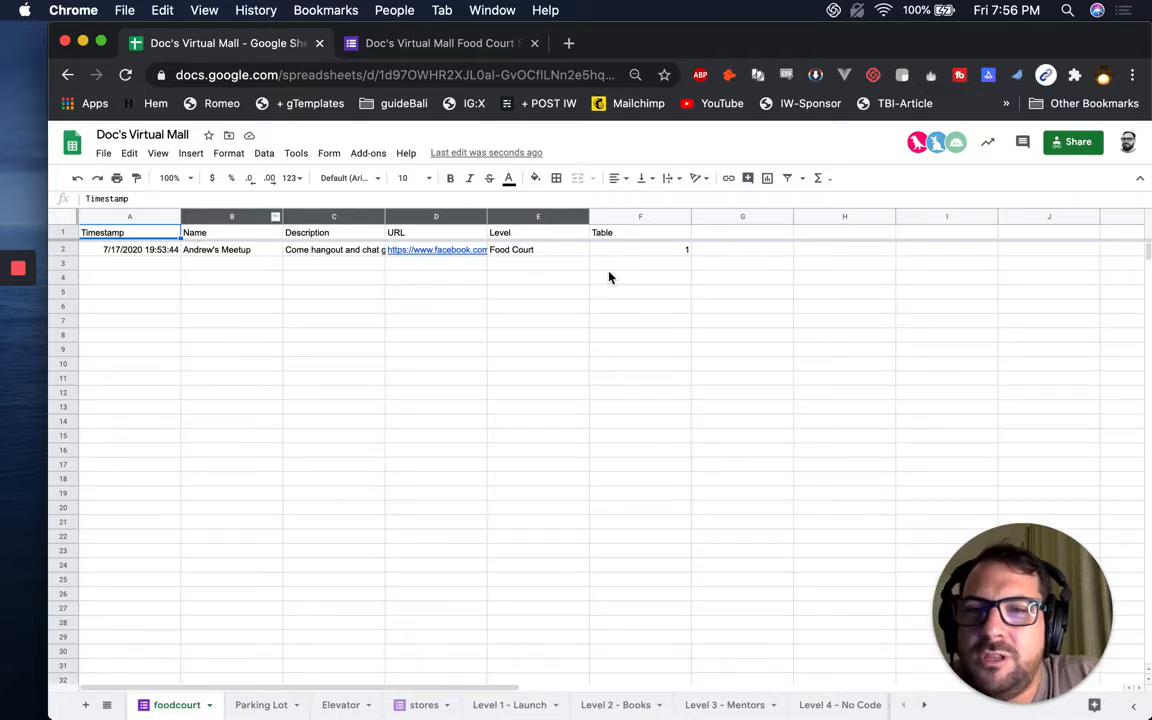
left_click(600, 249)
left_click(560, 249)
left_click(640, 249)
left_click(554, 250)
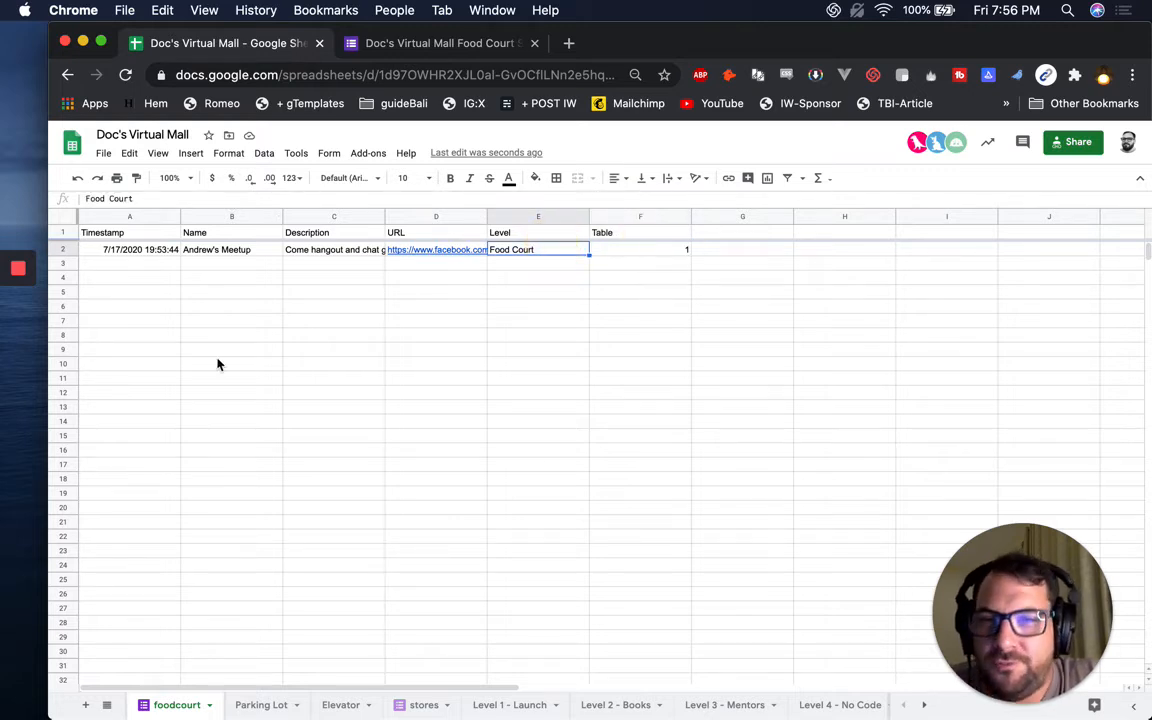
left_click(240, 252)
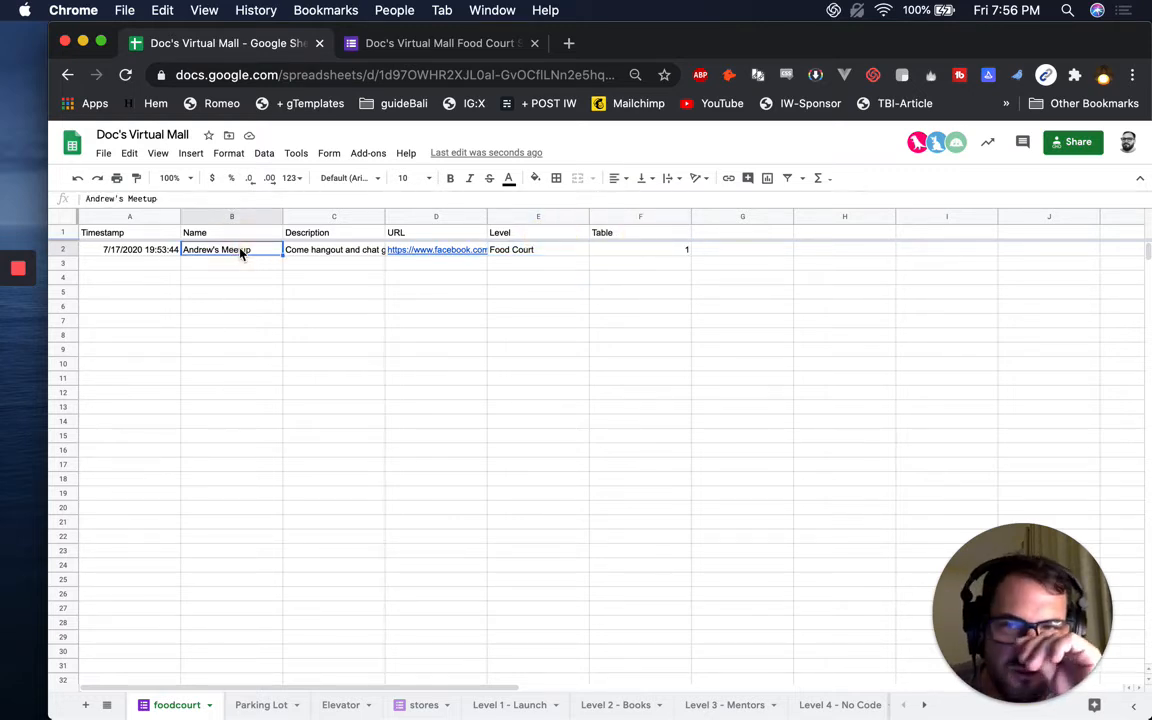
left_click(424, 249)
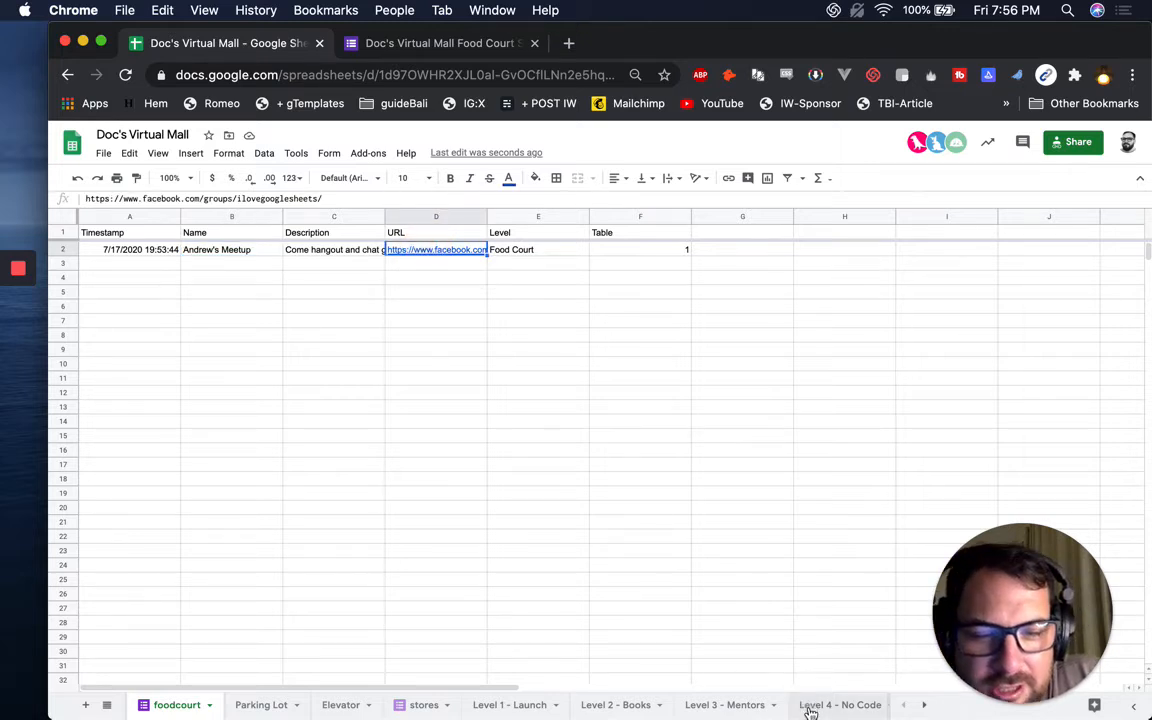
Return to the Food Court sheet and open the D3 formula for editing directly after its equals sign.
scroll(807, 706, "right", 5)
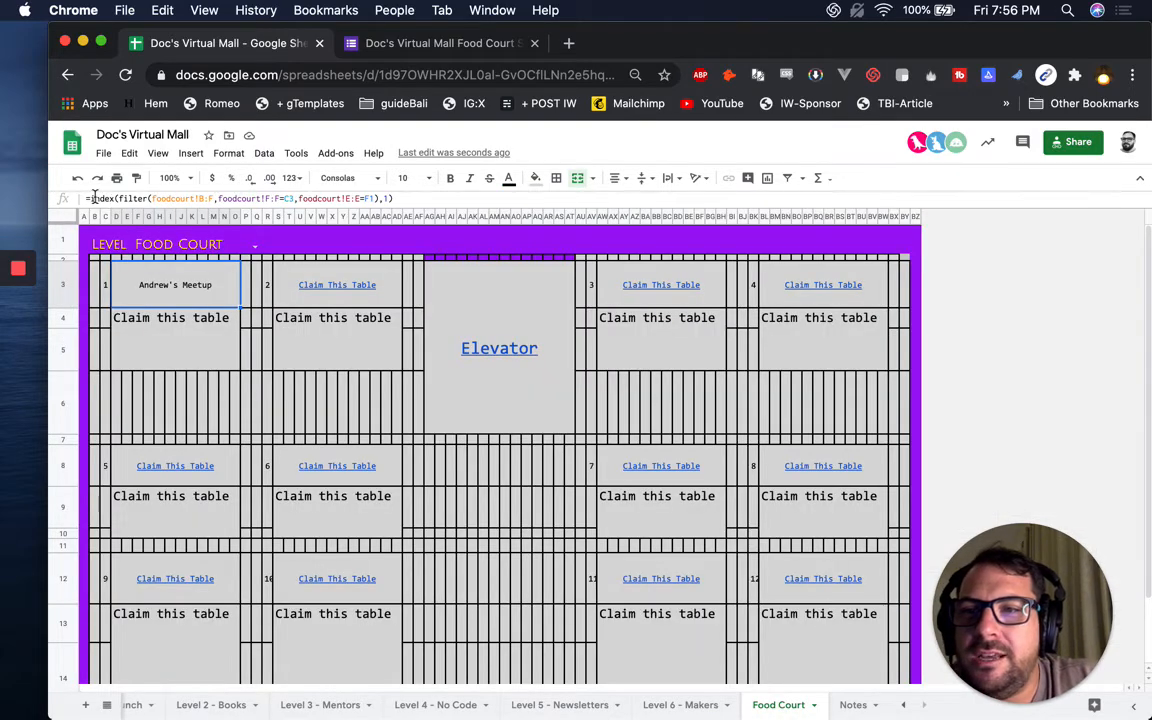
left_click(90, 198)
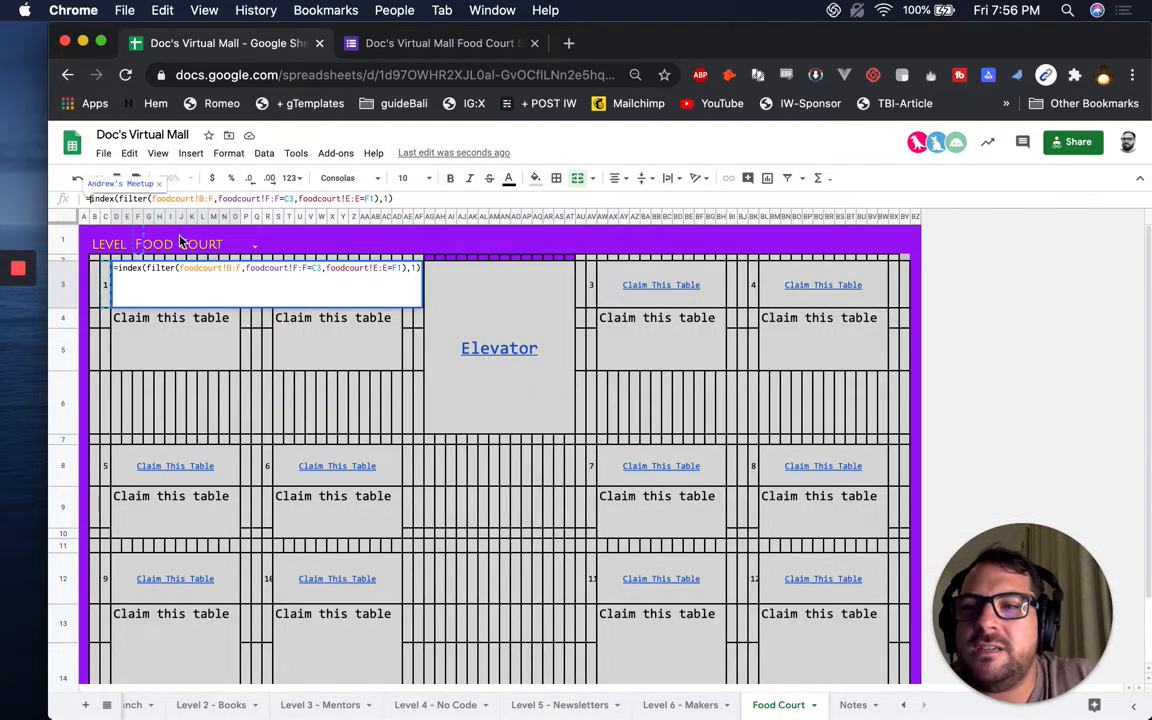
Wrap table 1's name lookup in a HYPERLINK, adding a copy of the INDEX/FILTER formula with index 3 as the URL argument.
triple_click(400, 197)
key("super+c")
key("Right")
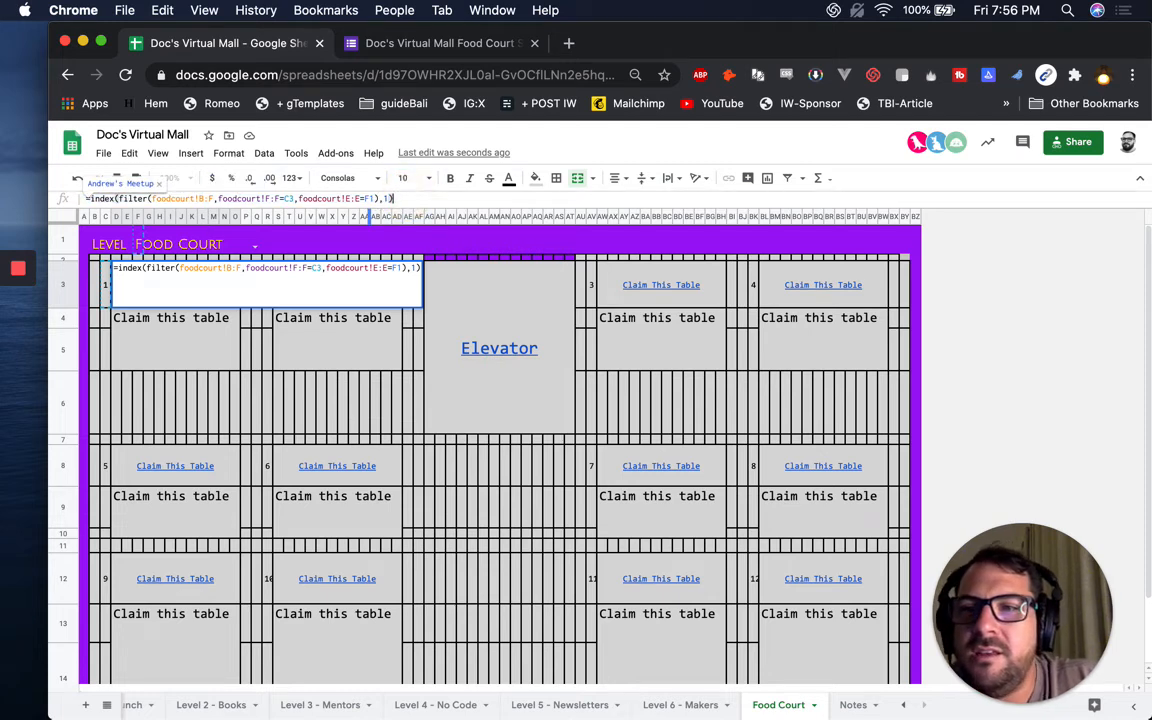
key("Home")
key("Right")
type("hyperlink(")
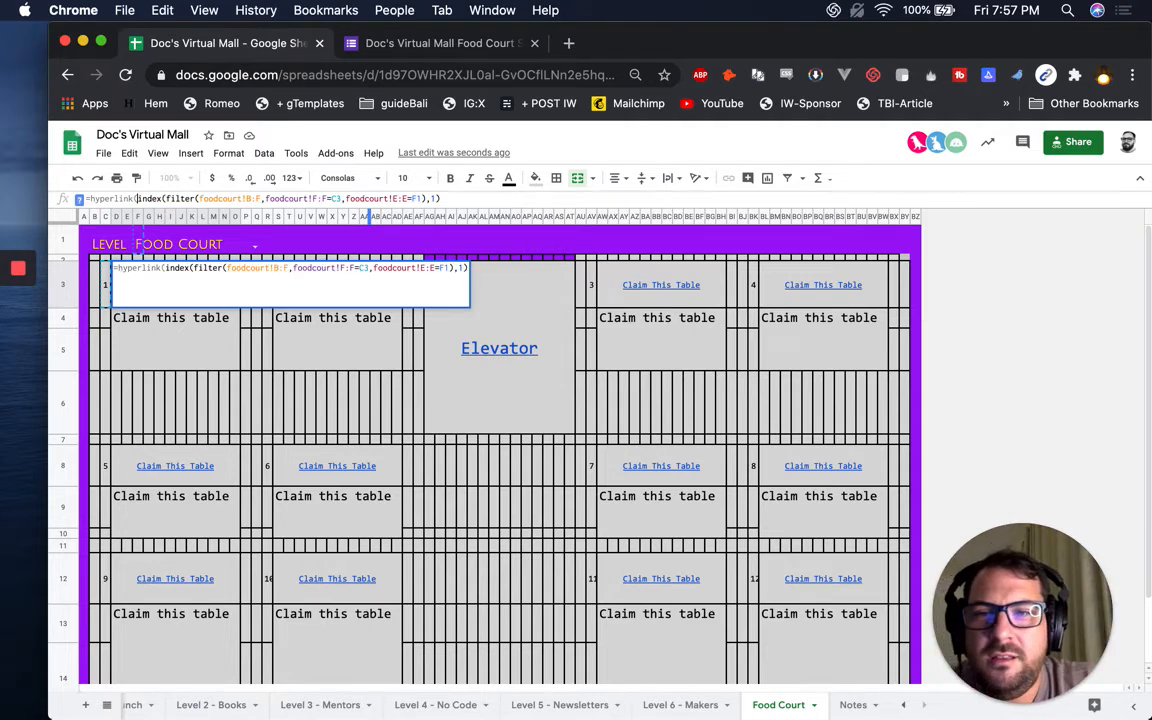
type("=index(filter(foodcourt!B:F,foodcourt!F:F=C3,foodcourt!E:E=F1),1),")
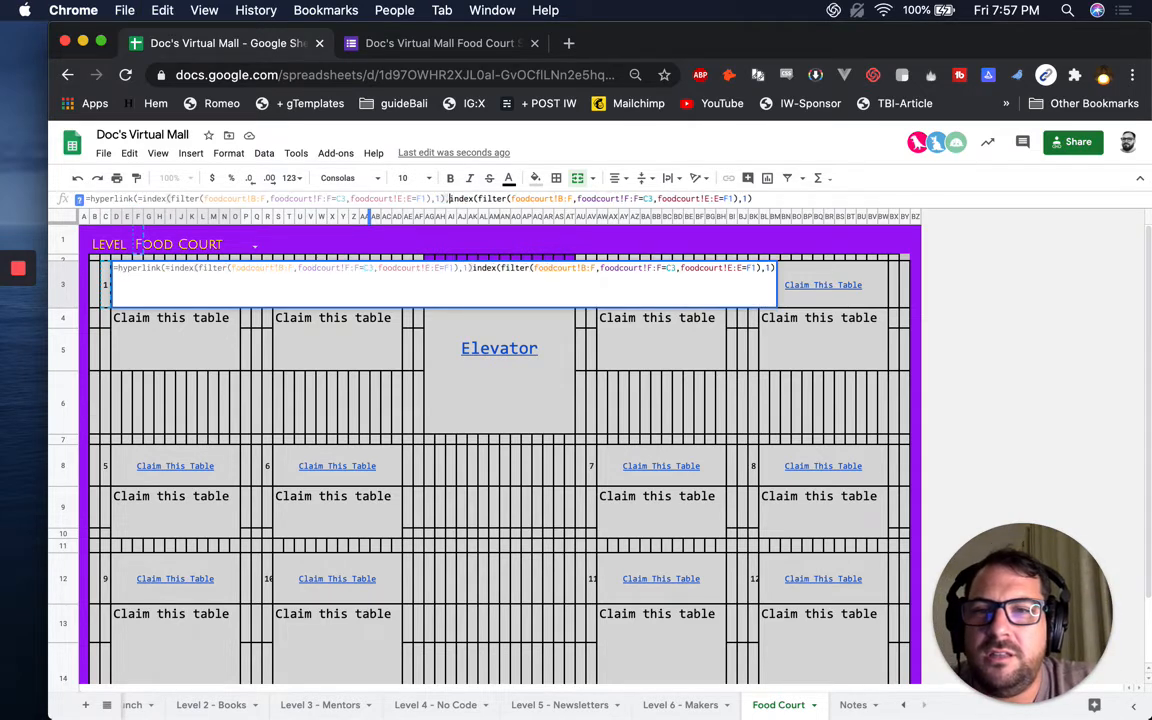
left_click(440, 198)
key("BackSpace")
type("3")
key("End")
type(")")
key("Return")
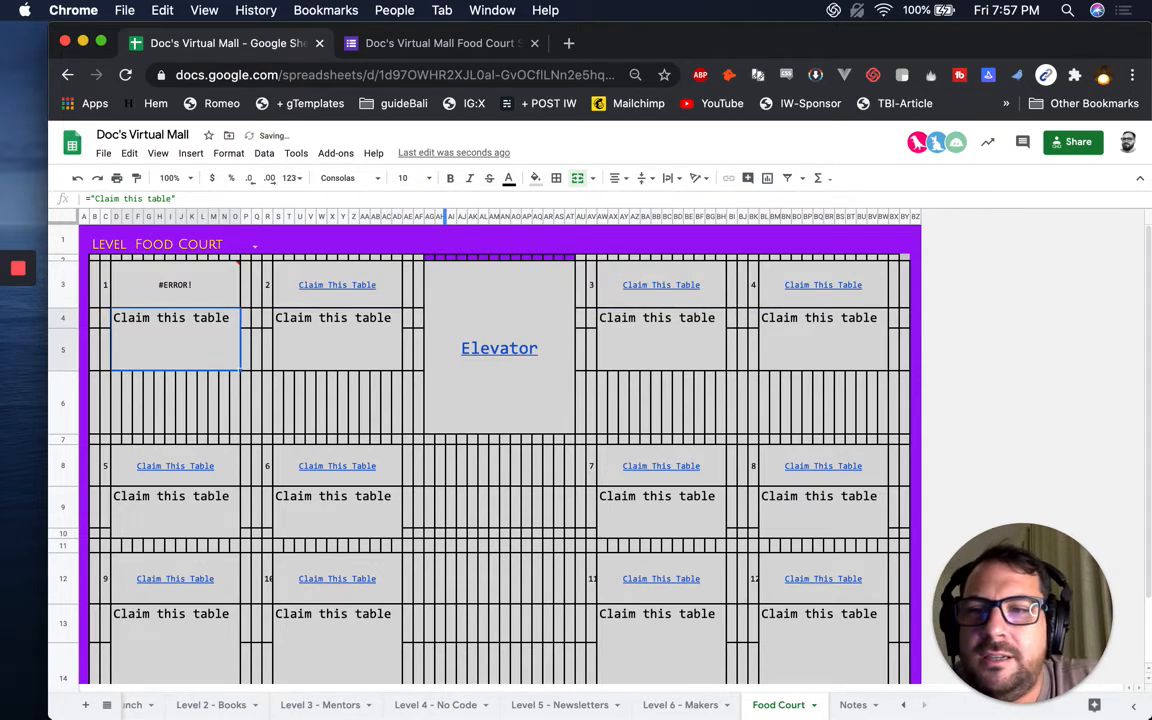
Remove the extra equals sign before the first INDEX inside table 1's HYPERLINK formula.
key("Up")
mouse_move(195, 280)
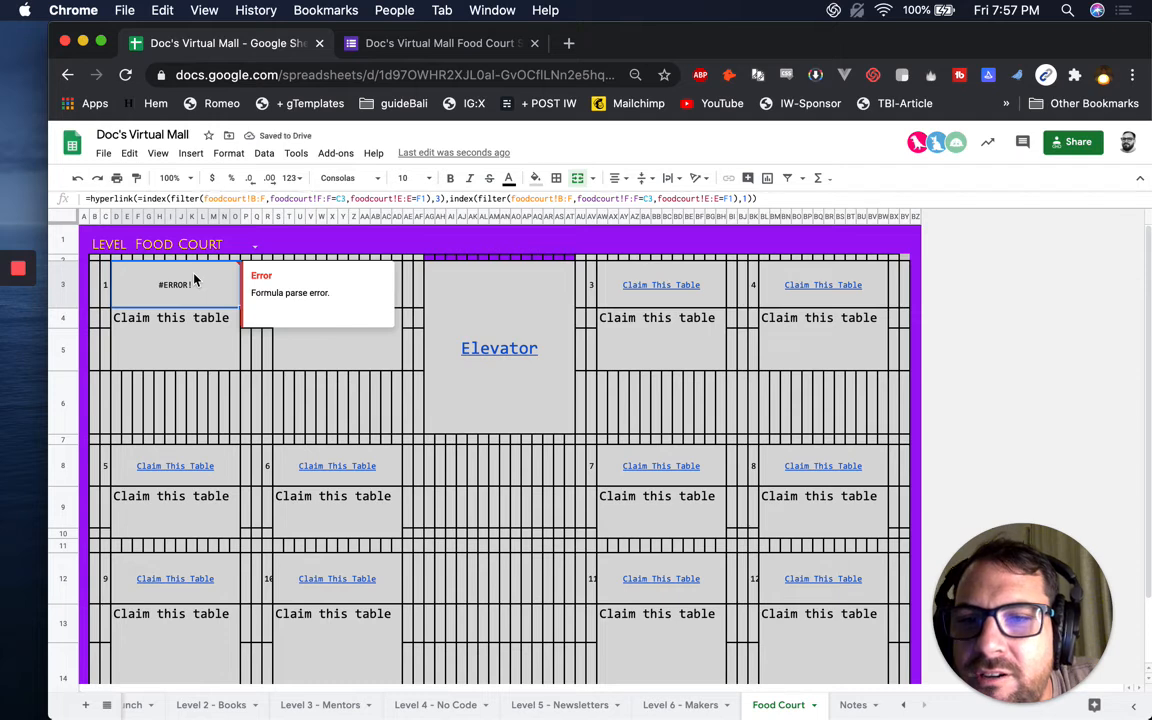
left_click(150, 198)
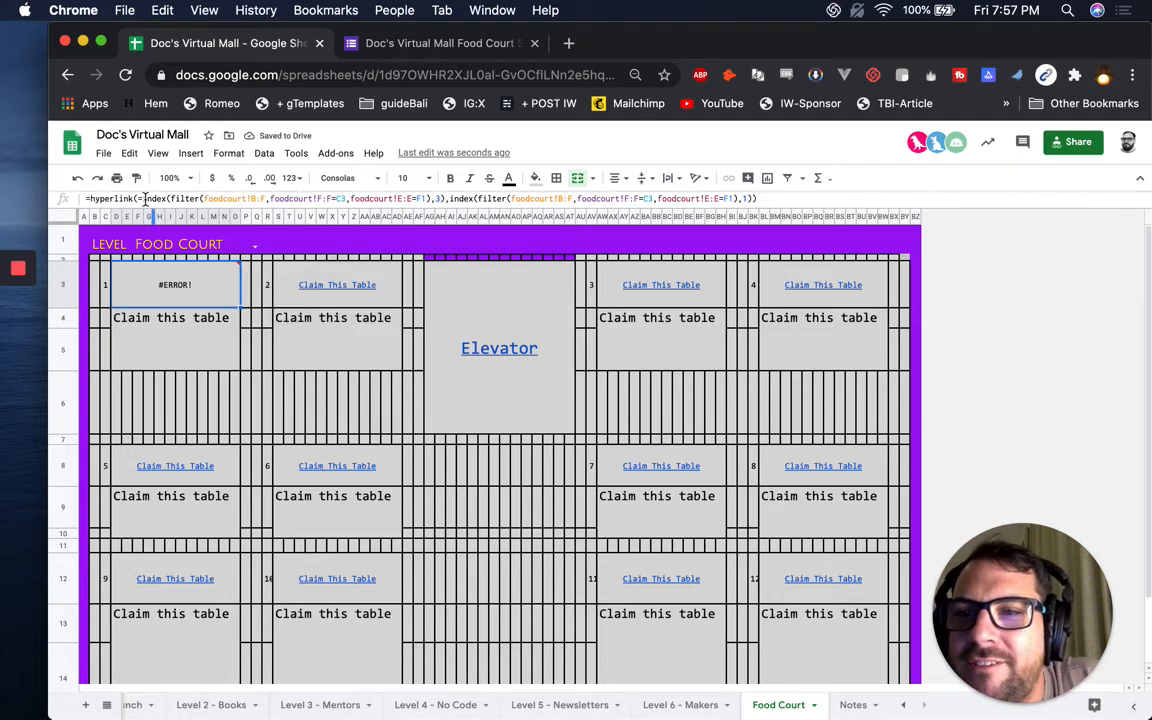
key("BackSpace")
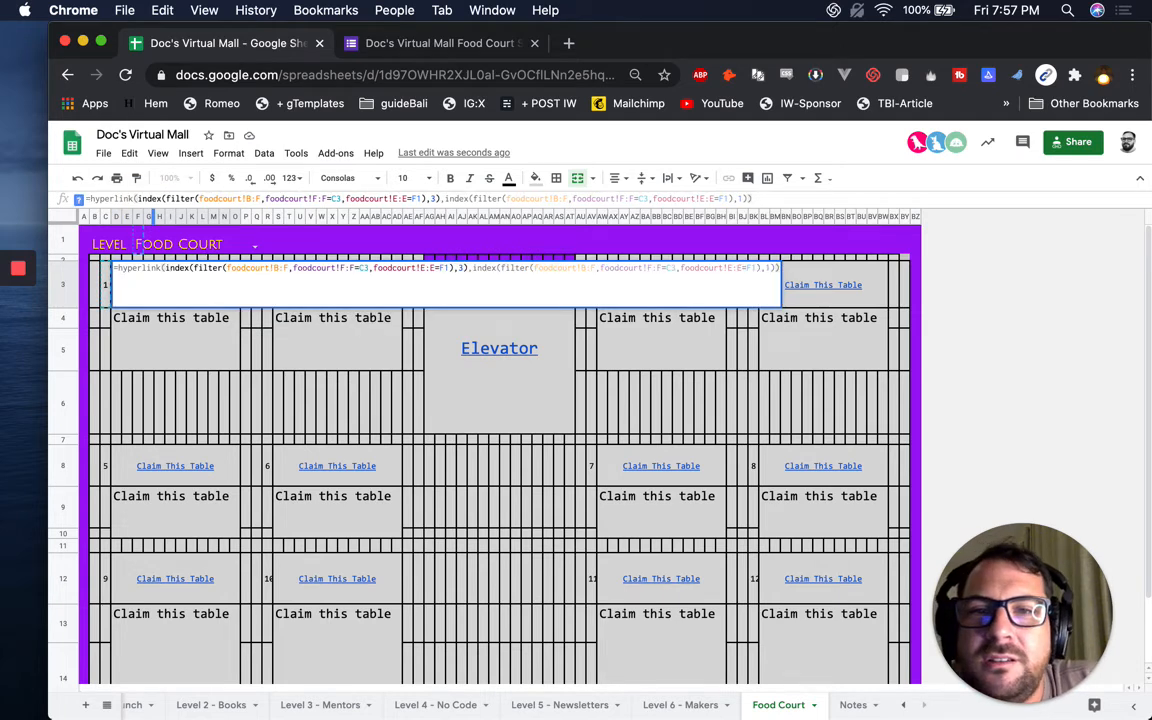
key("Return")
Open table 1's meetup link to test its destination, and close the opened page.
mouse_move(160, 288)
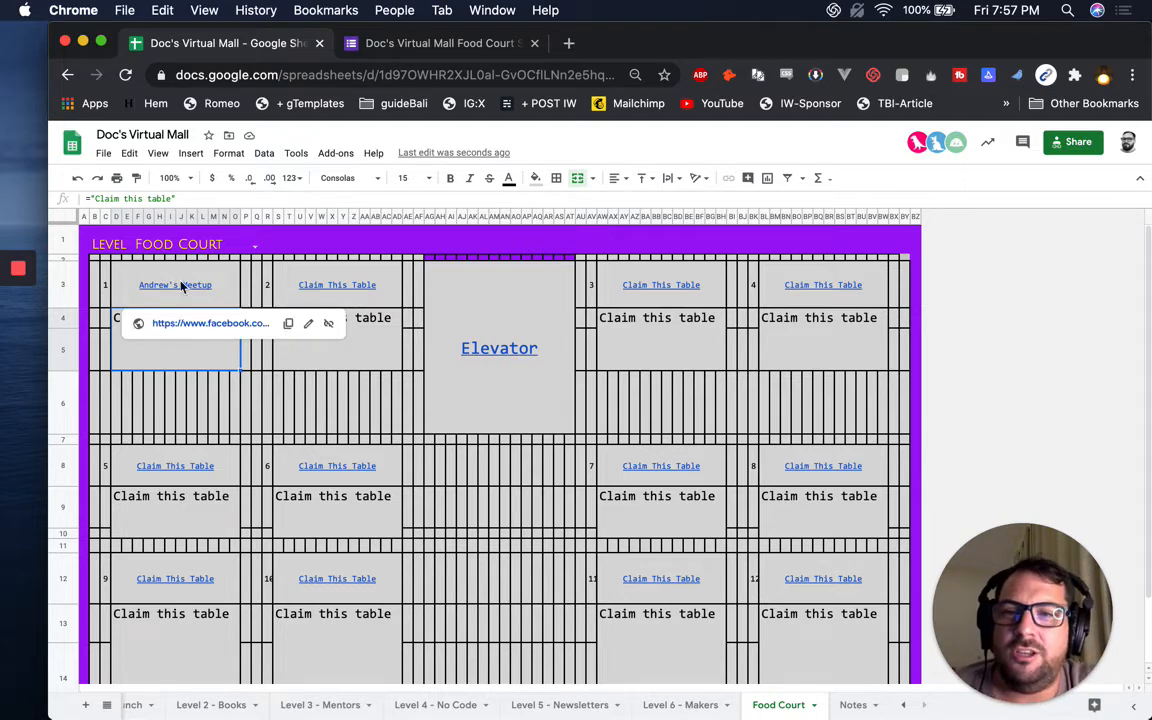
key("alt+Return")
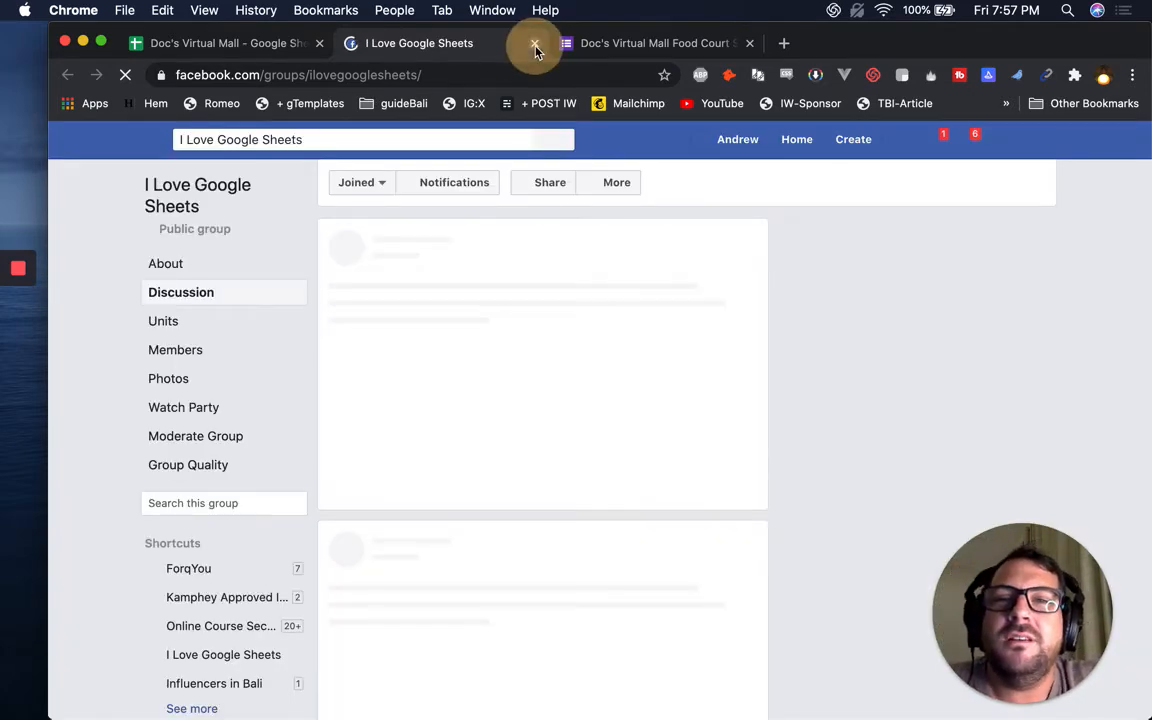
key("super+w")
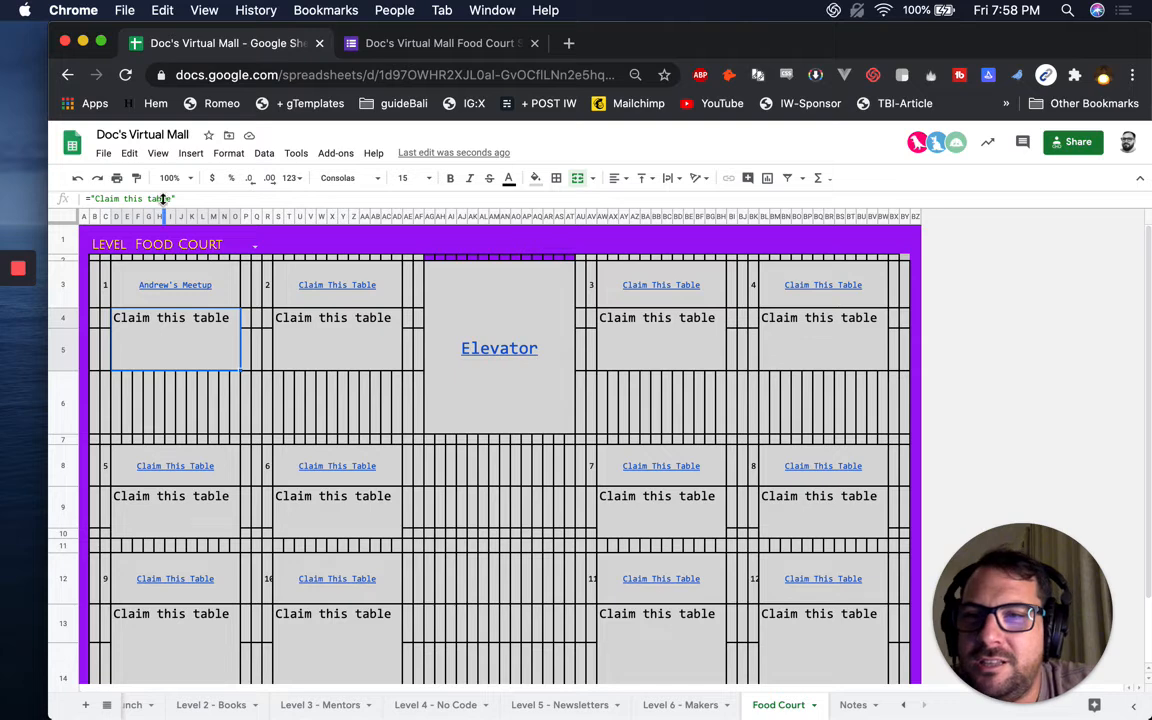
Replace table 1's description formula with =index(filter(foodcourt!B:F,foodcourt!F:F=C3,foodcourt!E:E=F1),2).
left_click_drag(180, 201, 61, 194)
key("super+v")
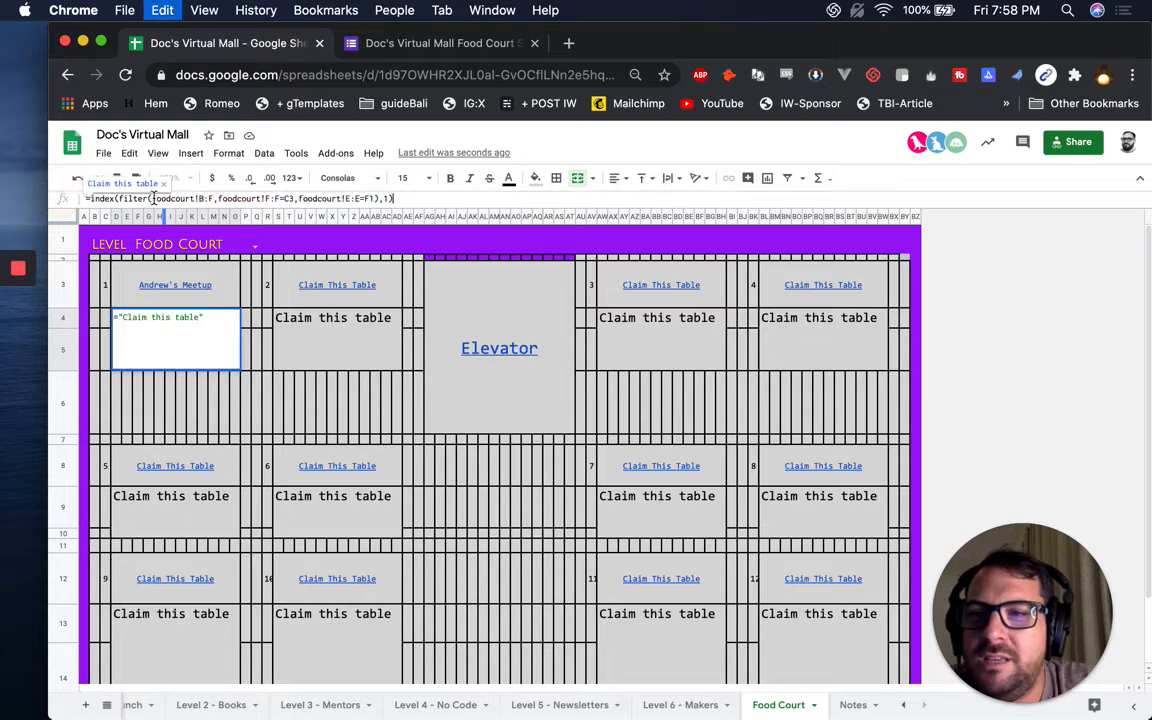
left_click(386, 198)
key("BackSpace")
type("2")
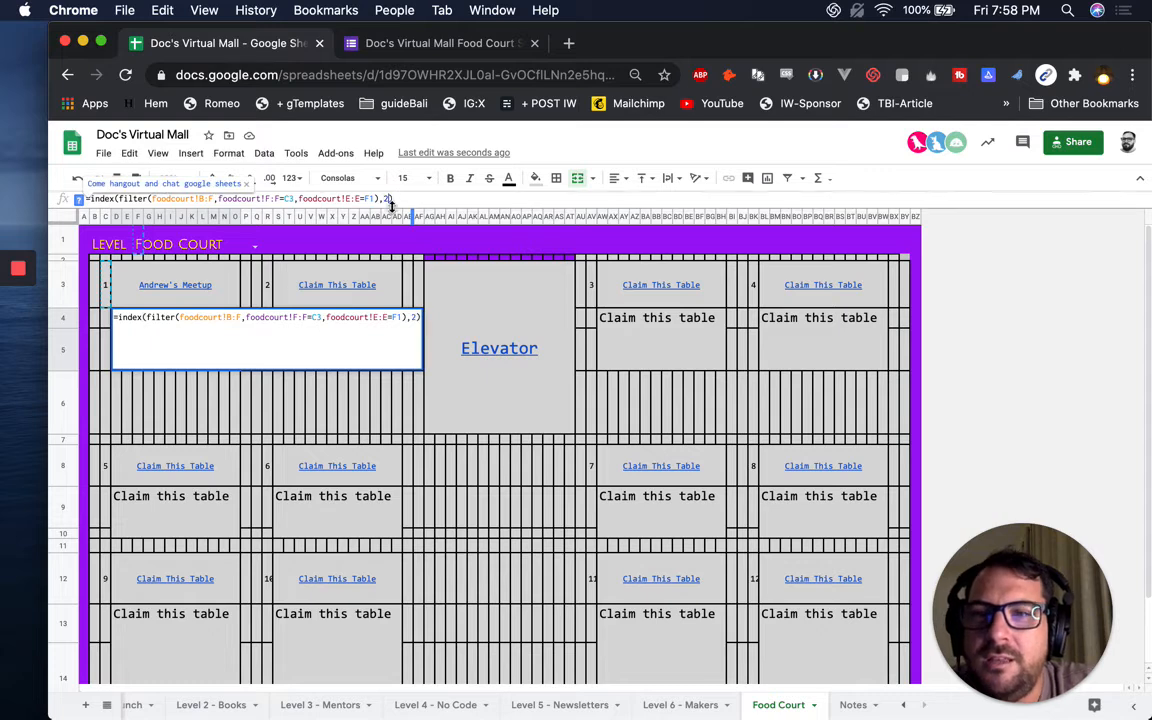
left_click(234, 365)
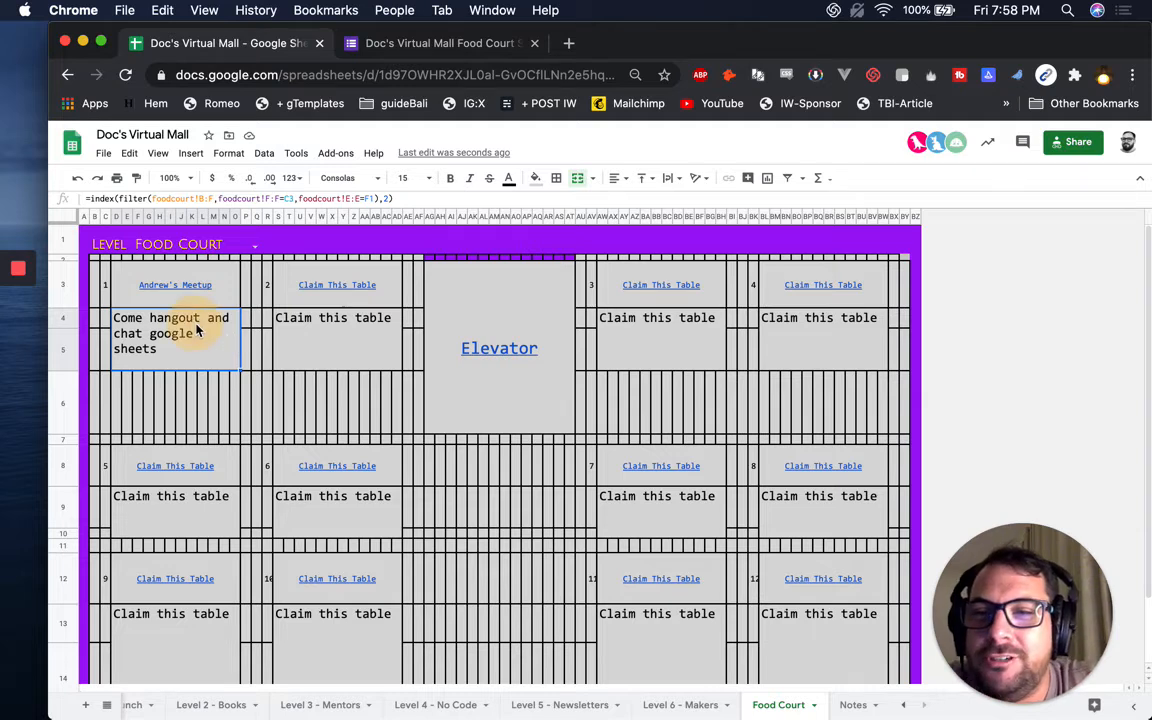
Copy table 1's description and name link formulas into the matching cells of table 2.
left_click(383, 349)
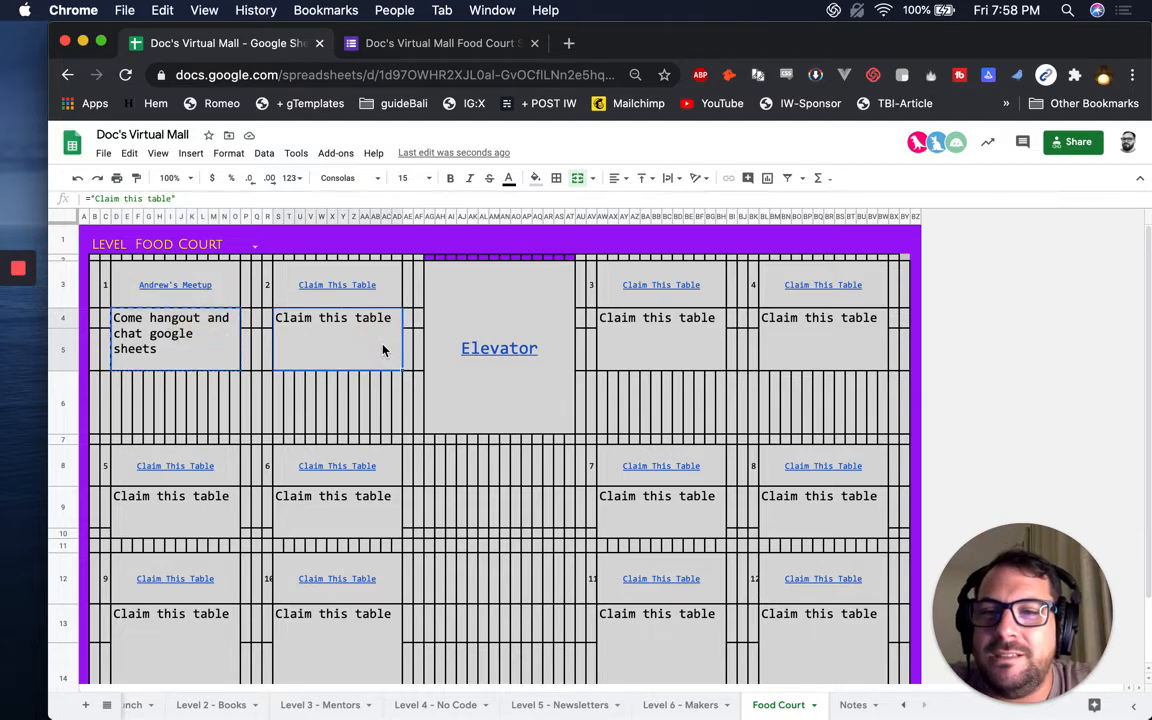
type("=index(filter(foodcourt!Q:U,foodcourt!U:U=R3,foodcourt!T:T=U1),2)")
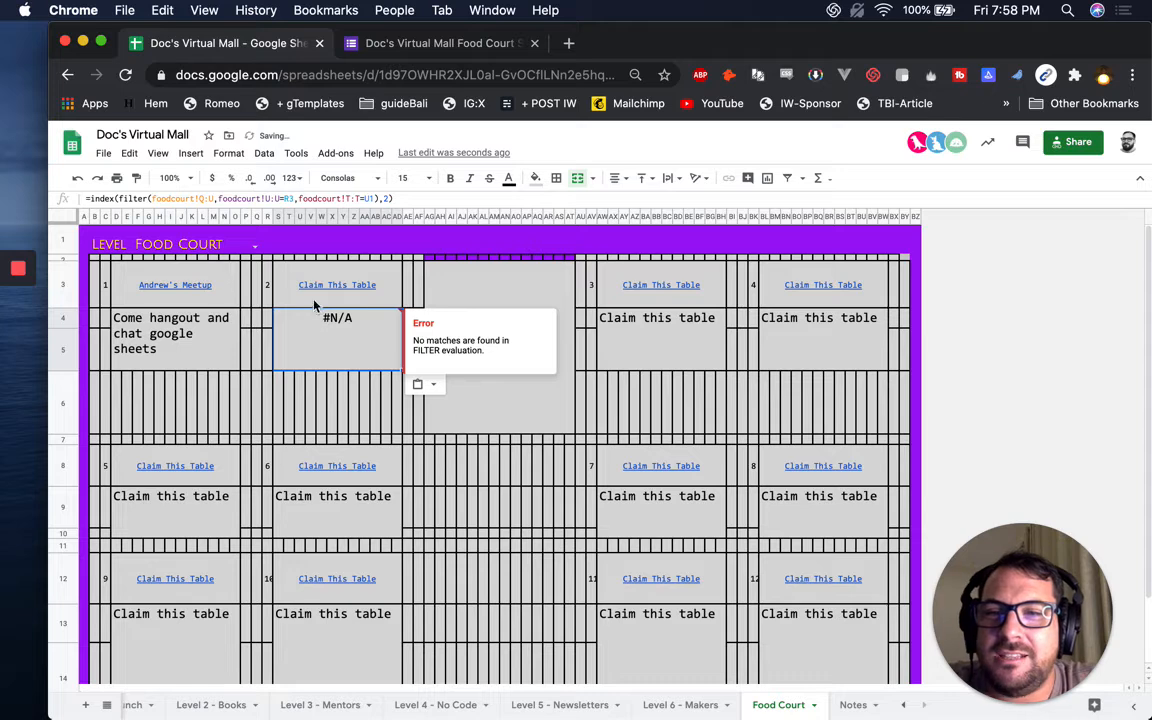
key("ctrl+z")
left_click(181, 289)
key("ctrl+c")
left_click(306, 289)
key("ctrl+v")
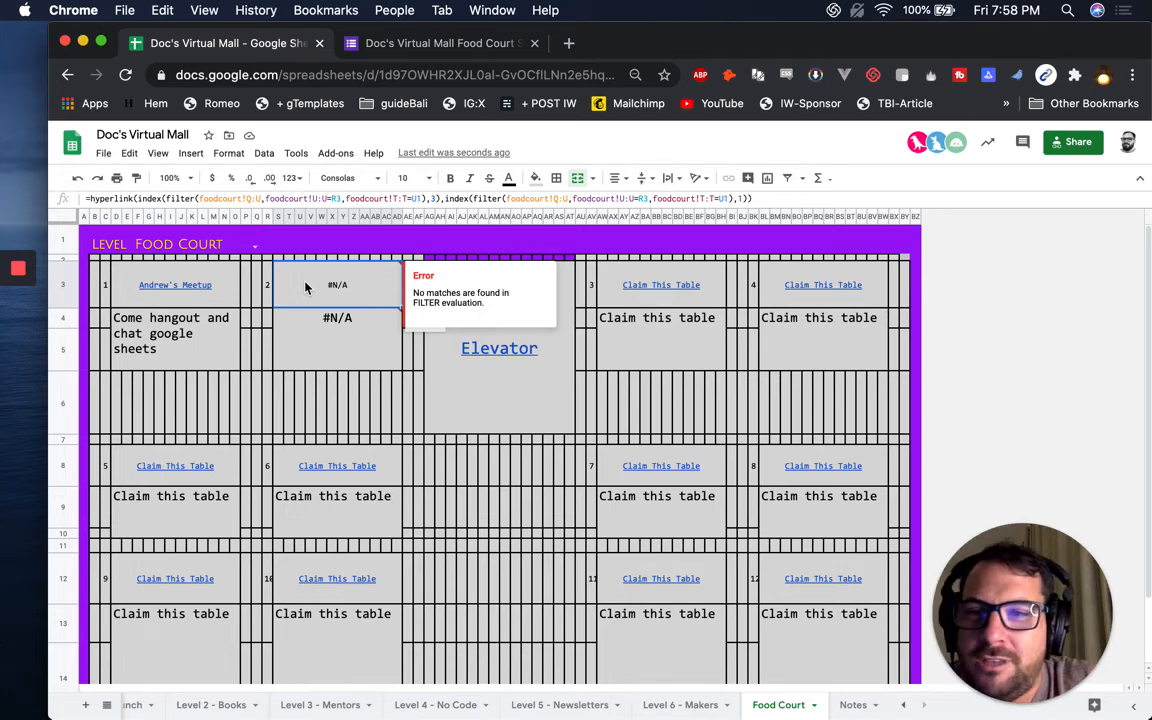
left_click(660, 288)
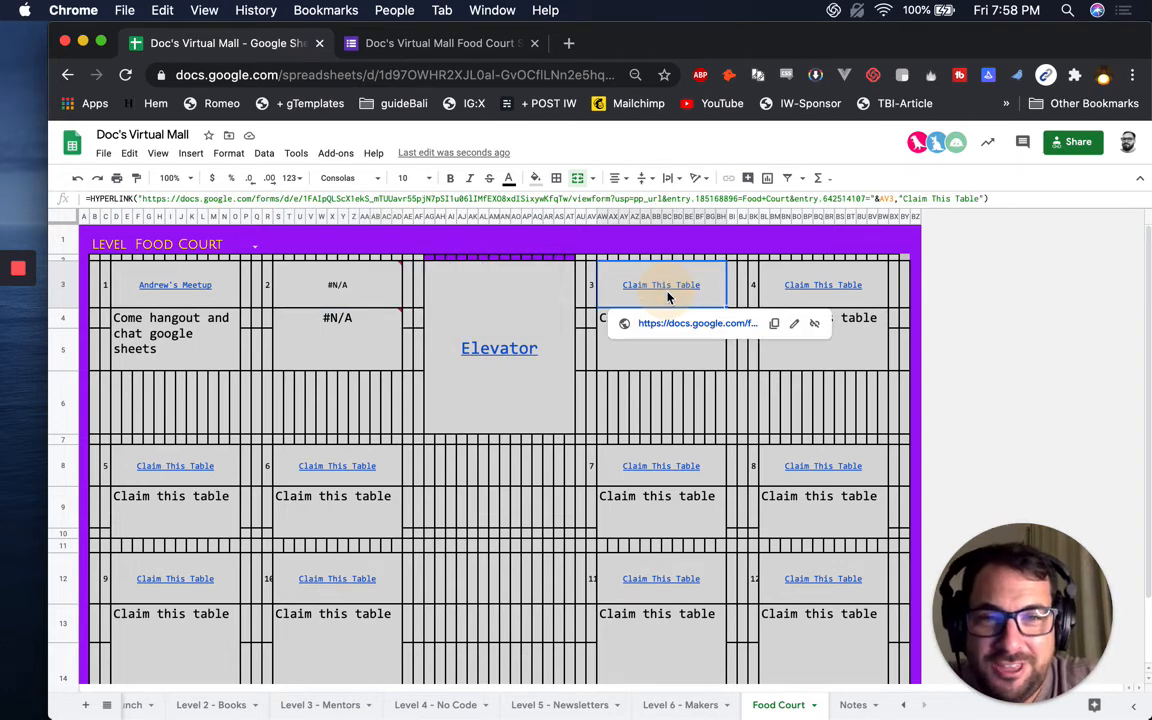
triple_click(656, 198)
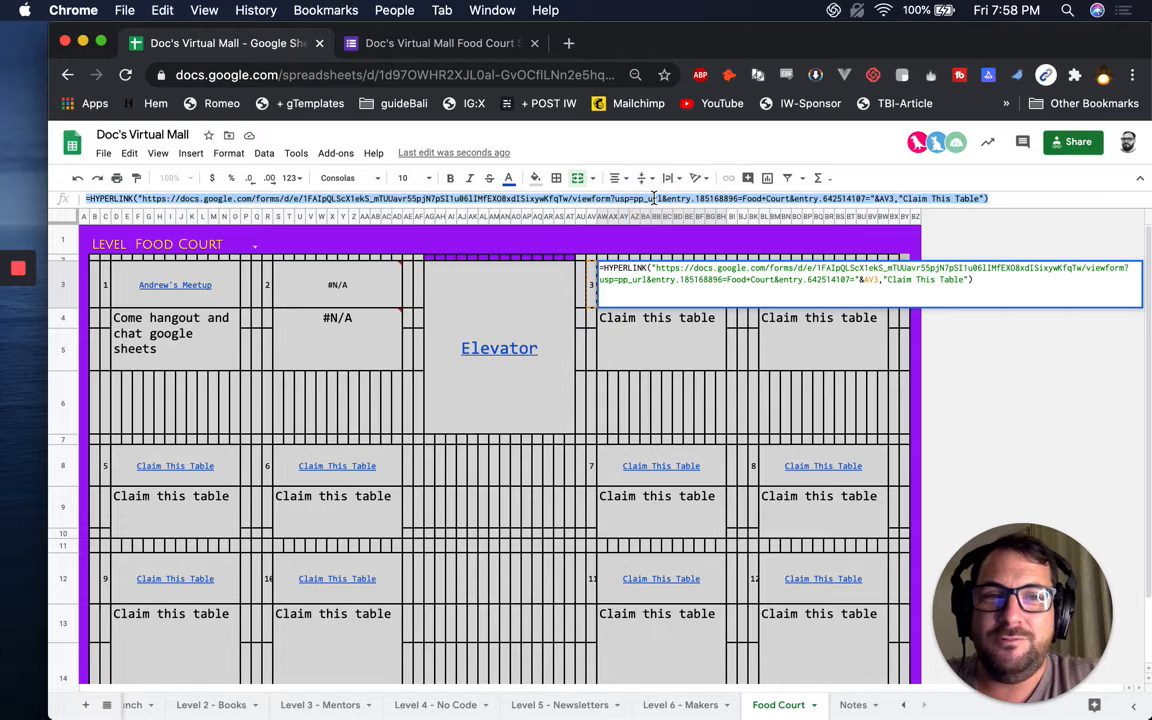
left_click(310, 289)
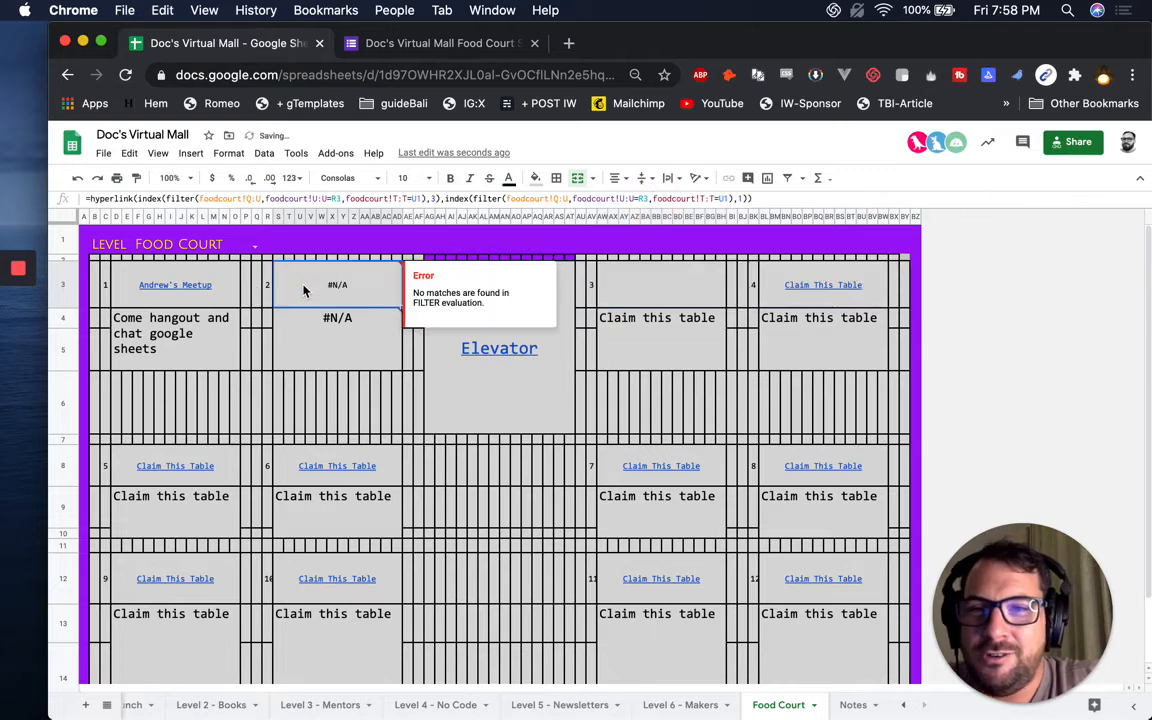
double_click(305, 290)
left_click(279, 268)
type("iferror(")
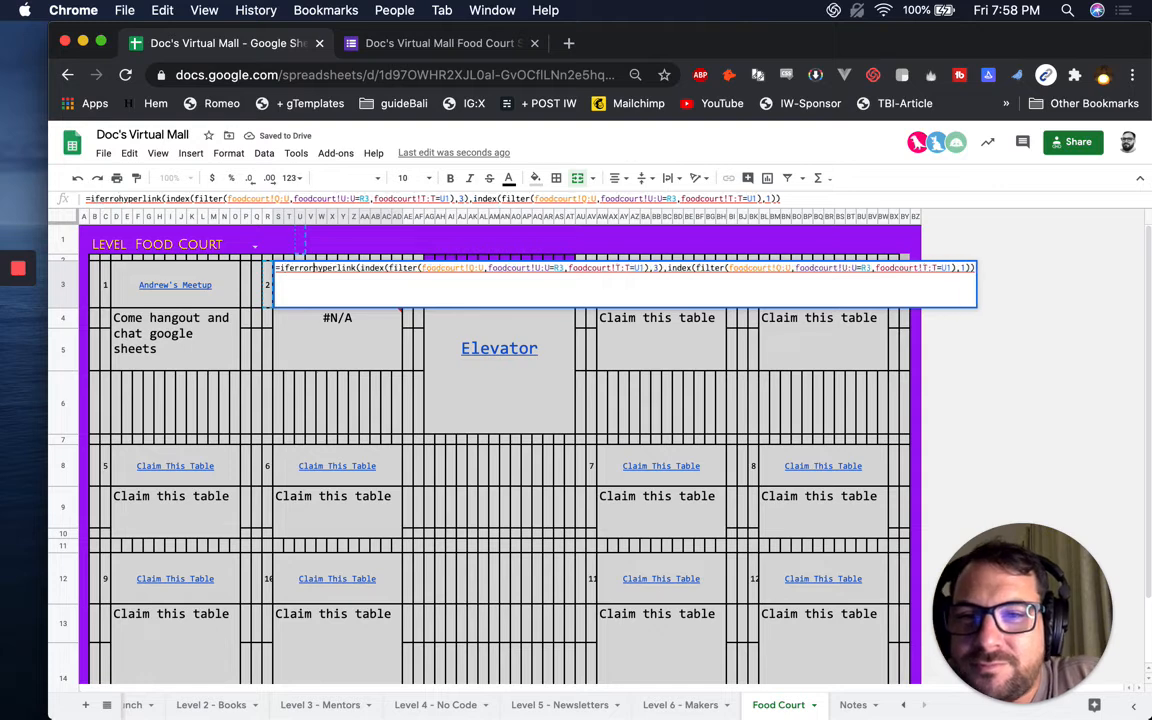
type(")")
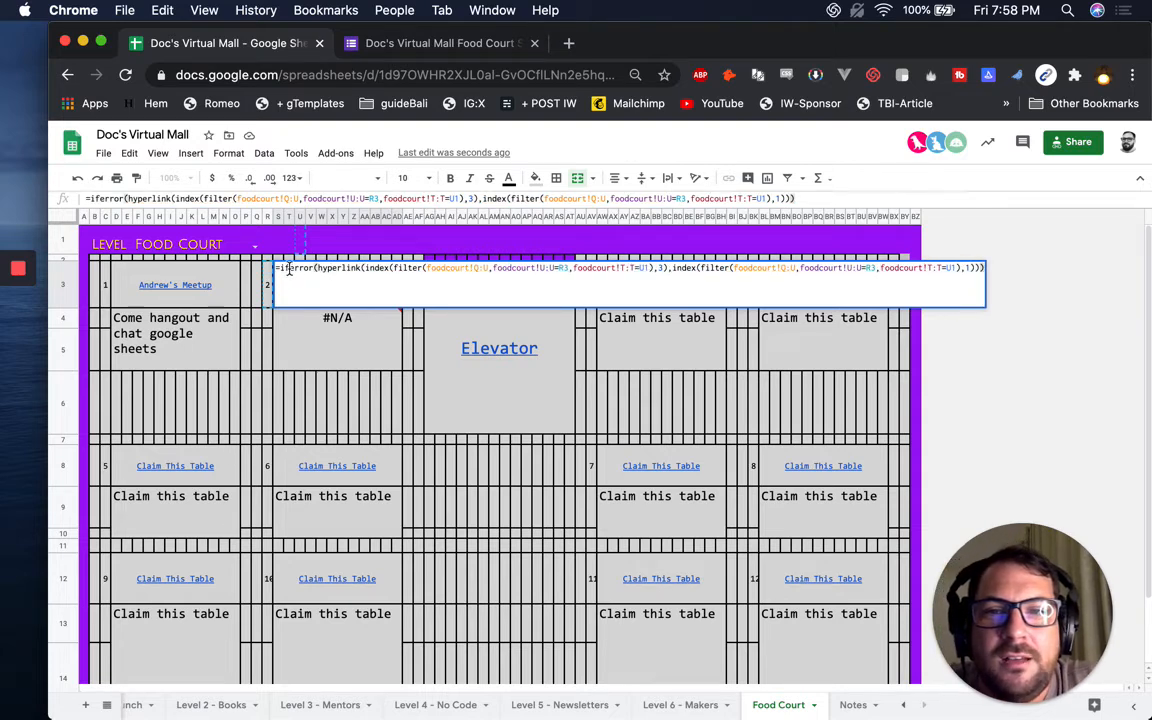
key("Return")
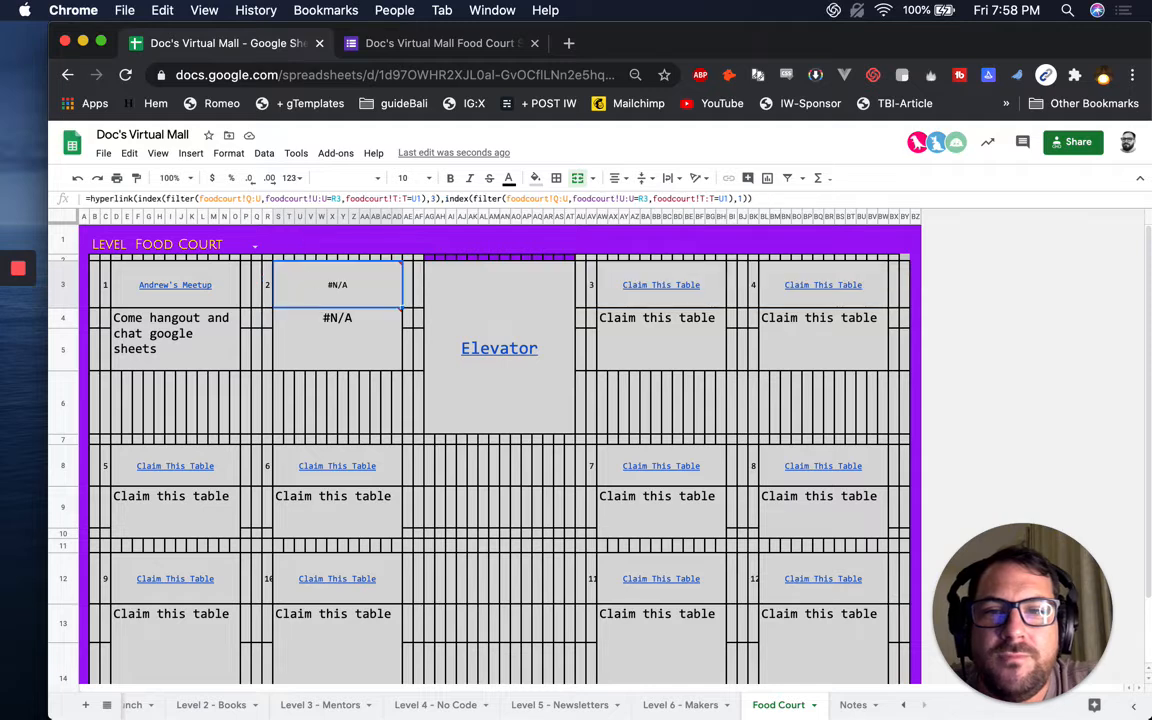
Copy the full HYPERLINK claim formula text from table 3's name cell.
left_click(651, 286)
double_click(651, 286)
key("super+a")
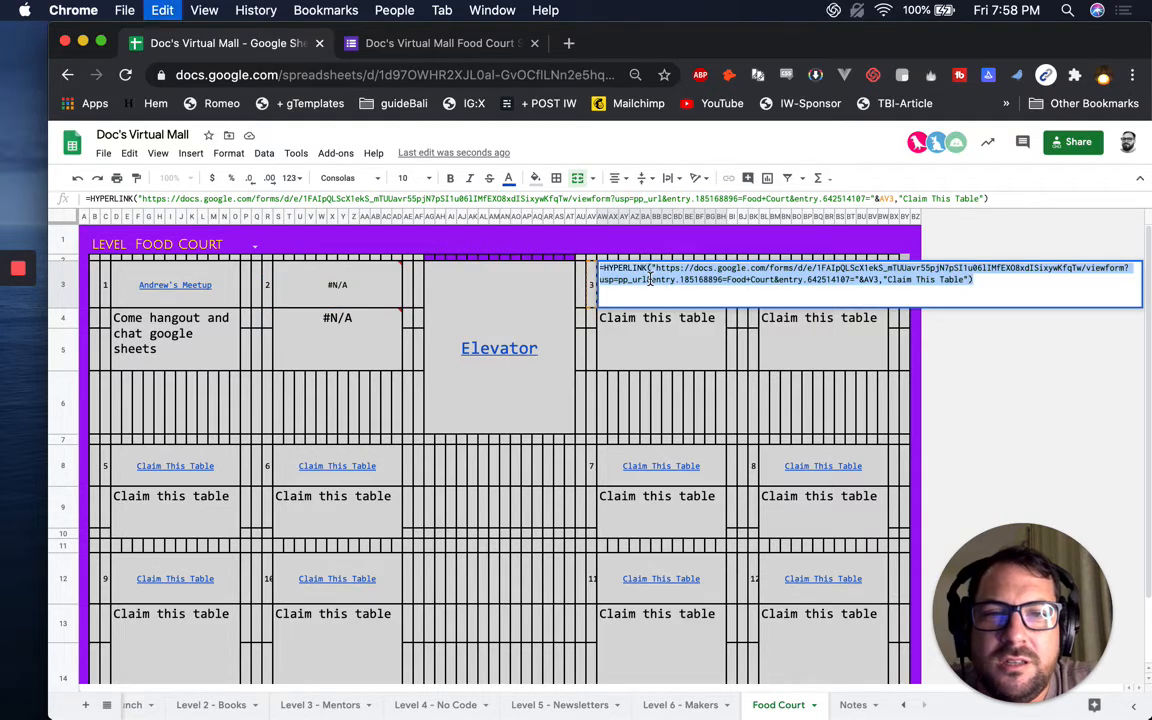
left_click(318, 282)
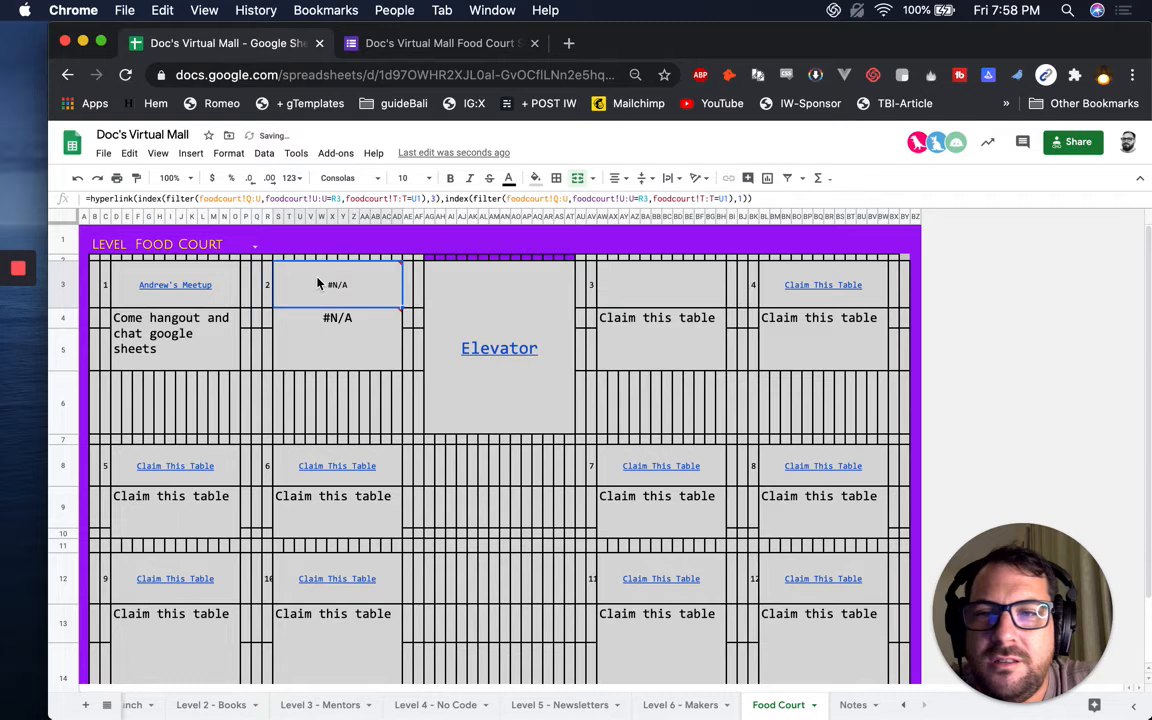
Wrap table 2's name link formula in IFERROR, with the copied "Claim This Table" HYPERLINK as fallback and without its equals sign.
double_click(345, 290)
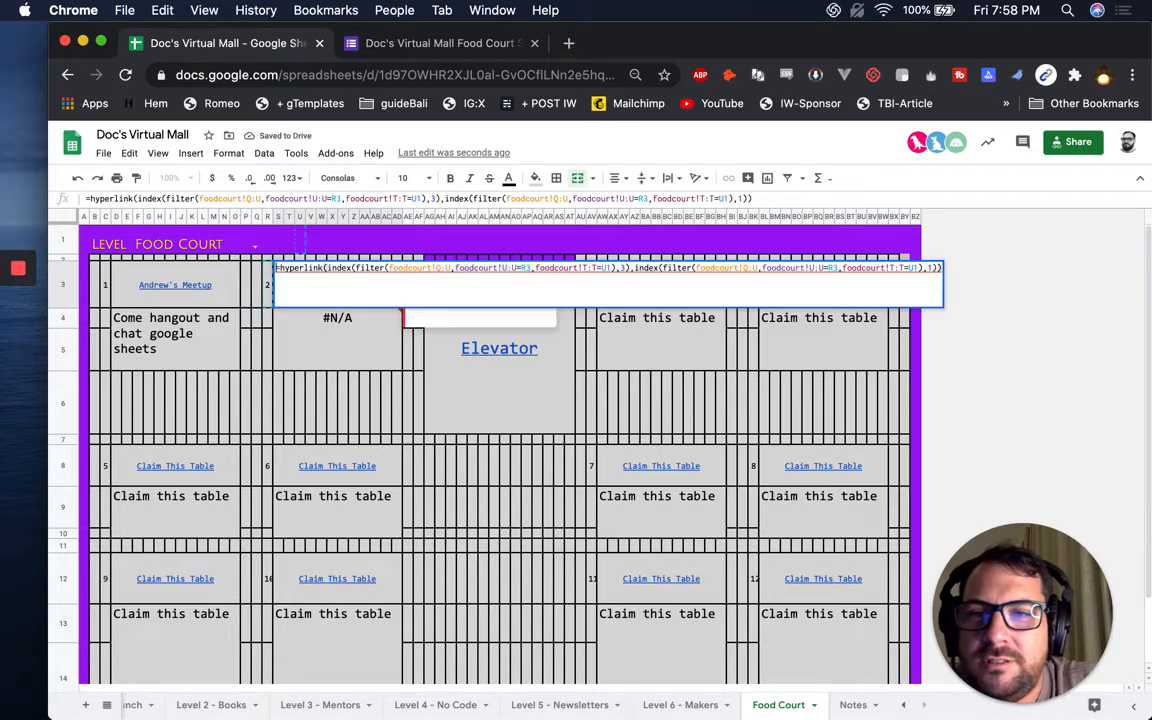
left_click(279, 268)
type("iferror(")
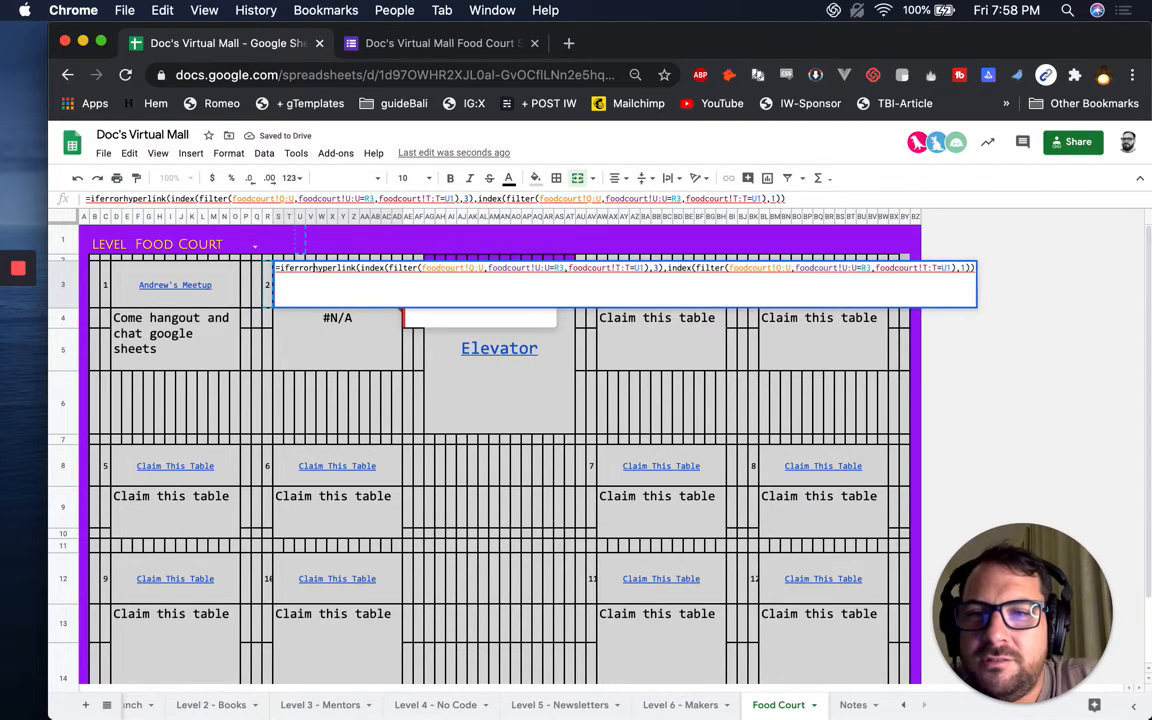
left_click(837, 284)
type(",")
key("cmd+v")
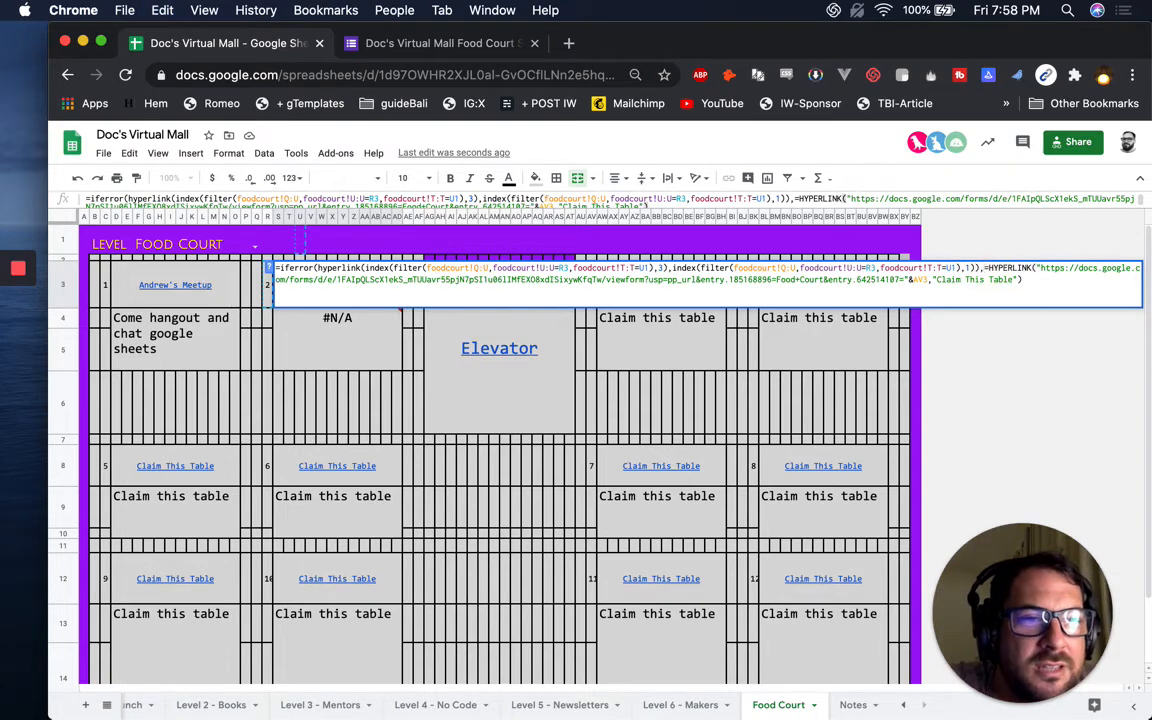
left_click(985, 268)
key("BackSpace")
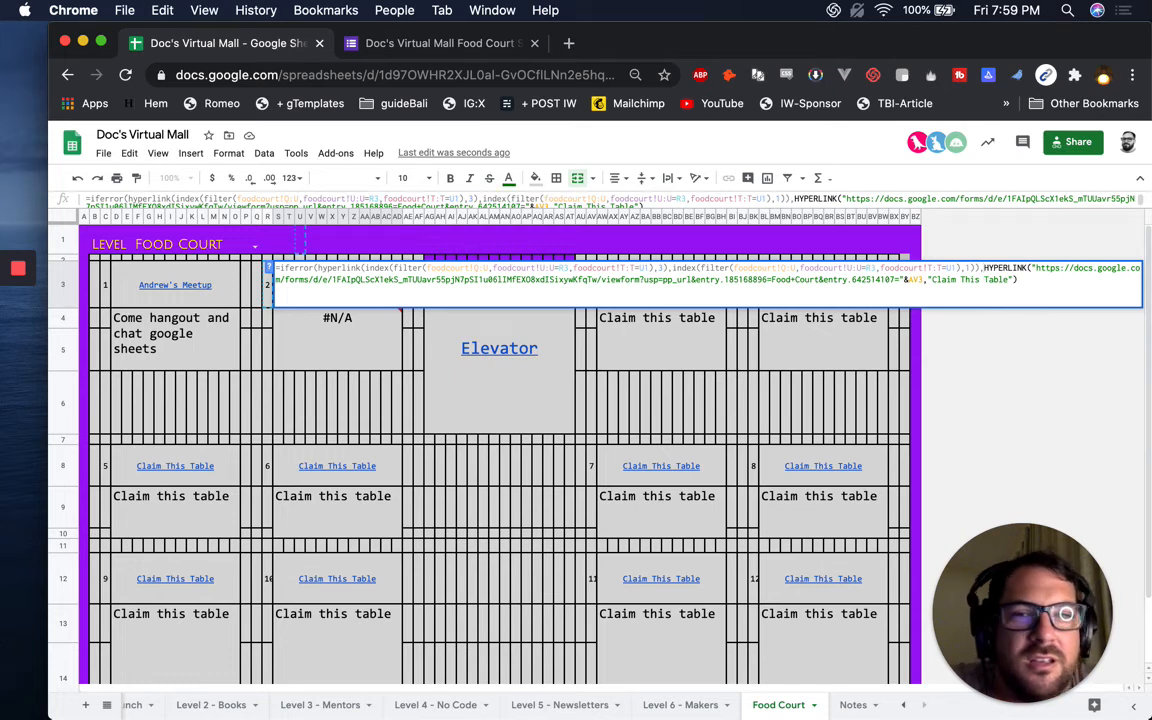
key("Return")
Open table 2's claim link to check the prefilled Level and Table fields in the form, and return to the spreadsheet.
left_click(326, 285)
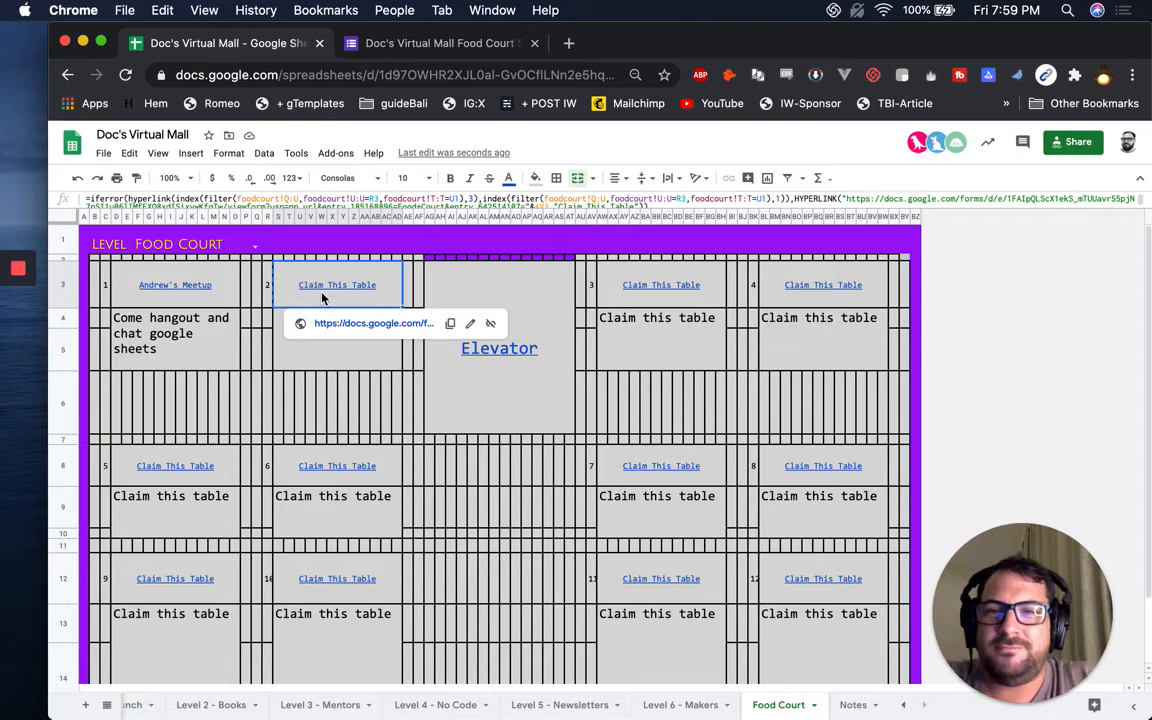
left_click(373, 324)
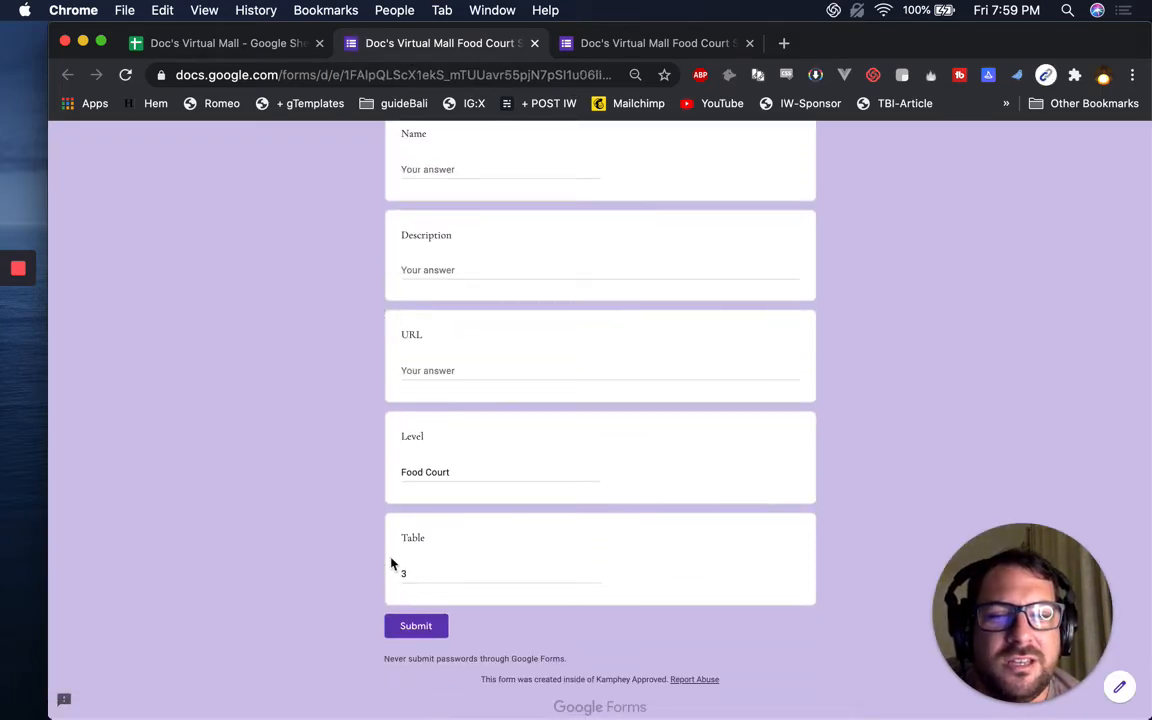
key("super+1")
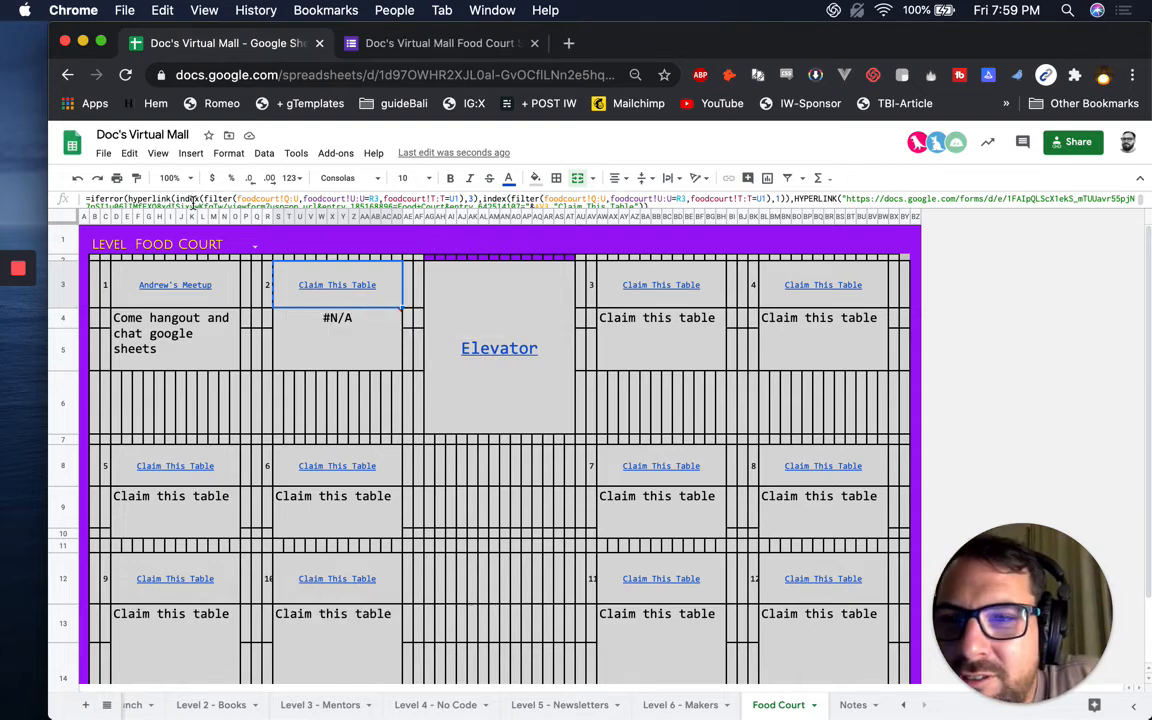
Change the table number reference in table 2's fallback claim link from AV3 to R3.
key("super+equal")
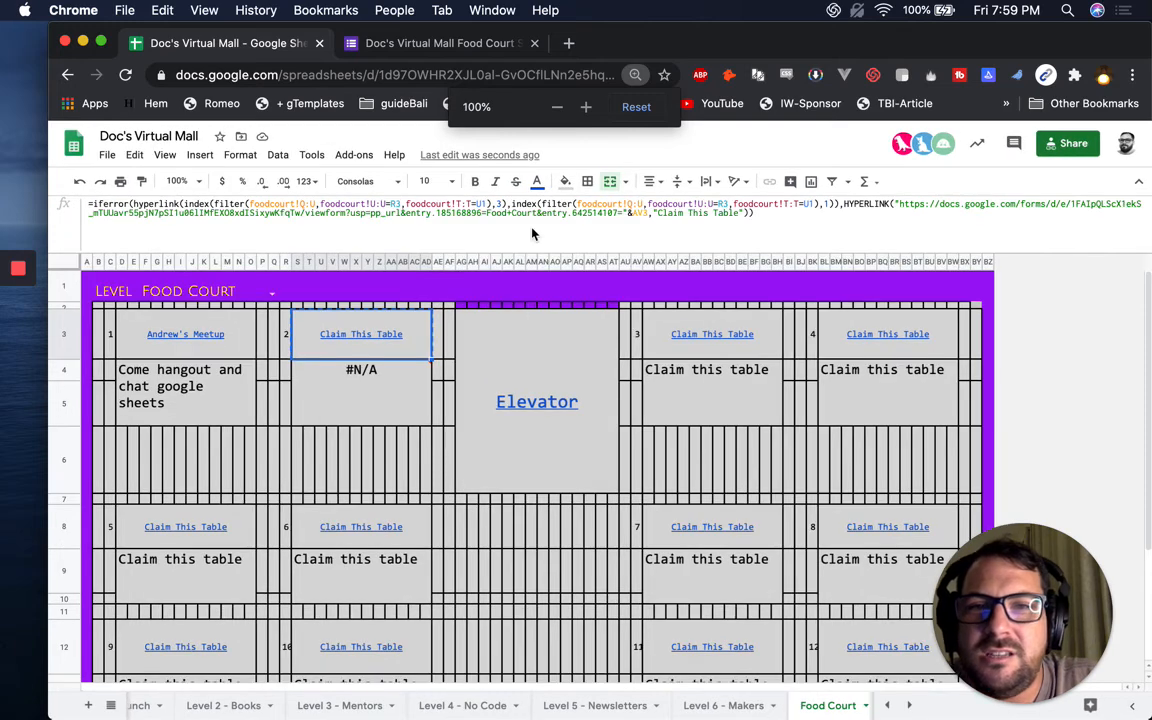
key("super+equal")
key("super+equal")
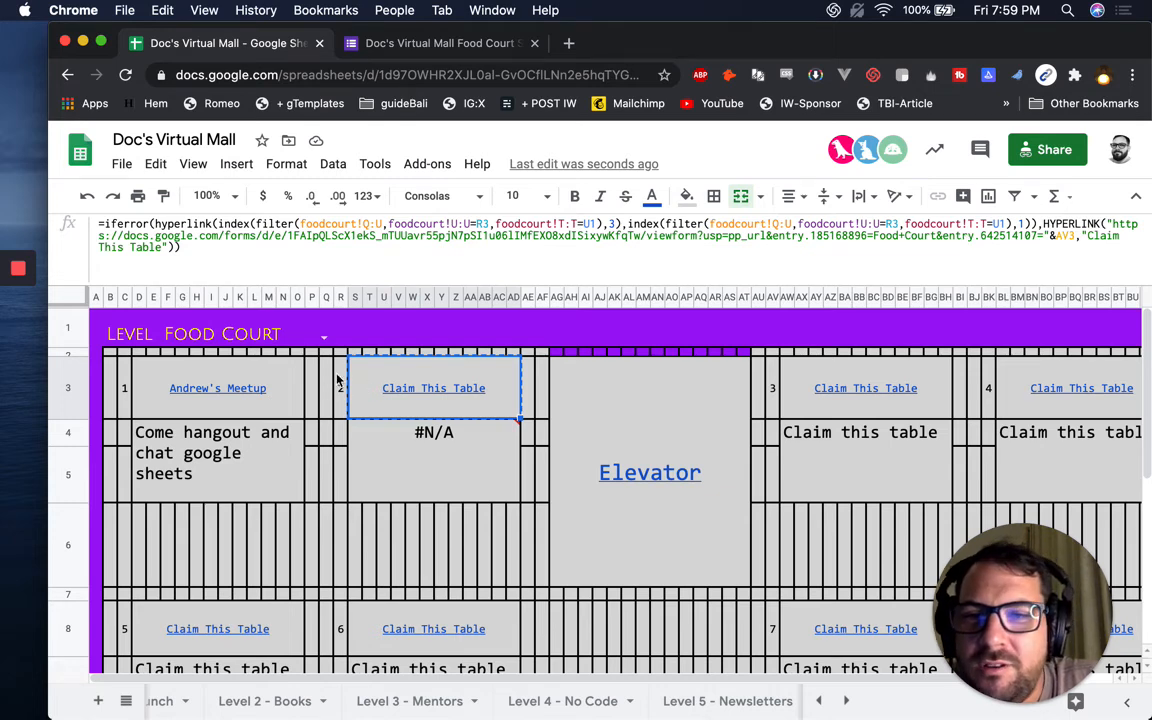
mouse_move(479, 398)
scroll(600, 395, "right", 2)
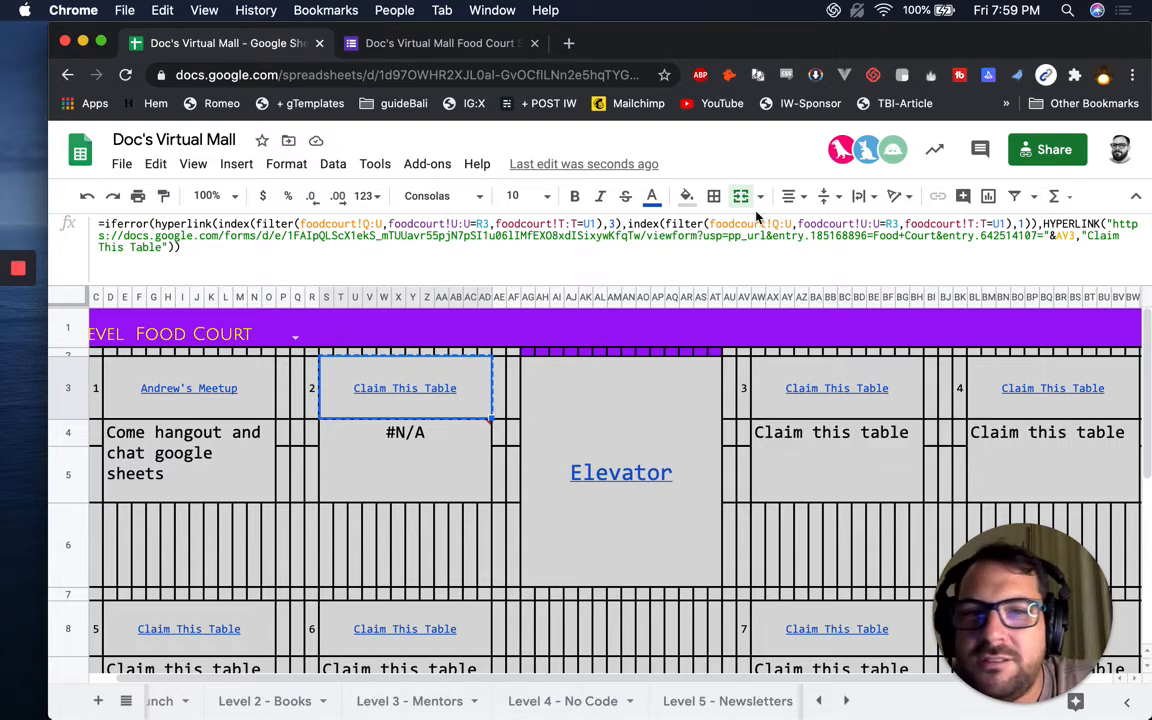
left_click(1020, 225)
key("BackSpace")
type("R")
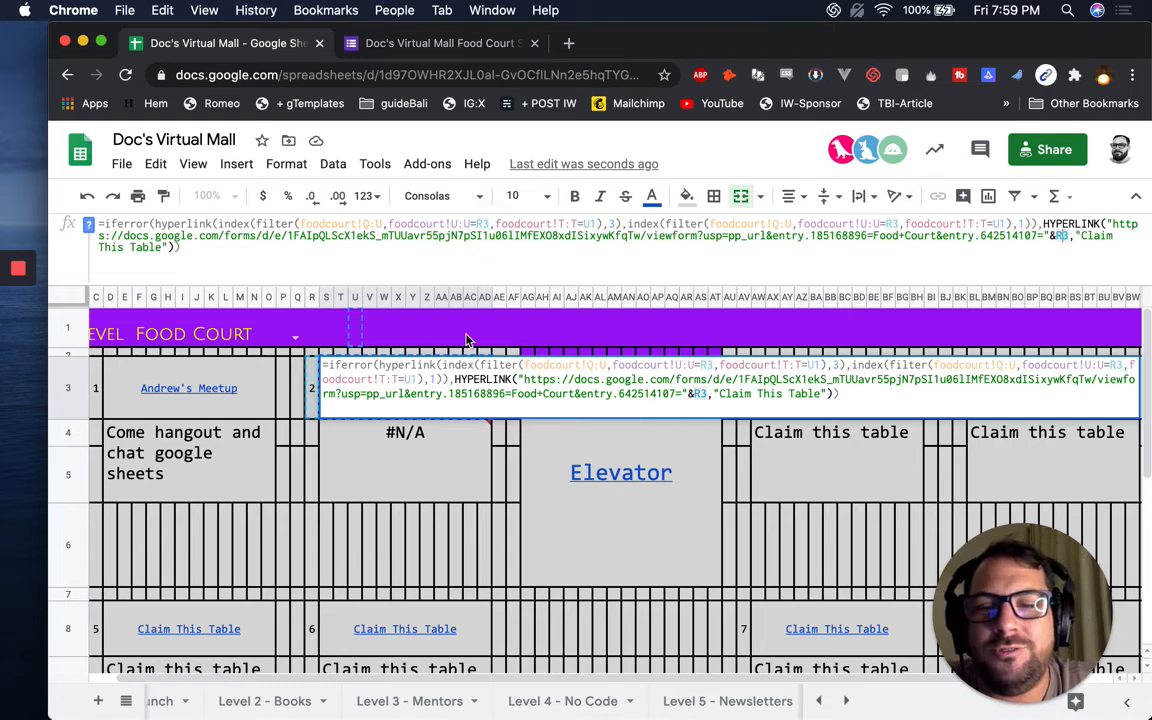
key("Return")
Make both C3 references absolute as $C$3 in table 1's name link formula.
left_click(225, 396)
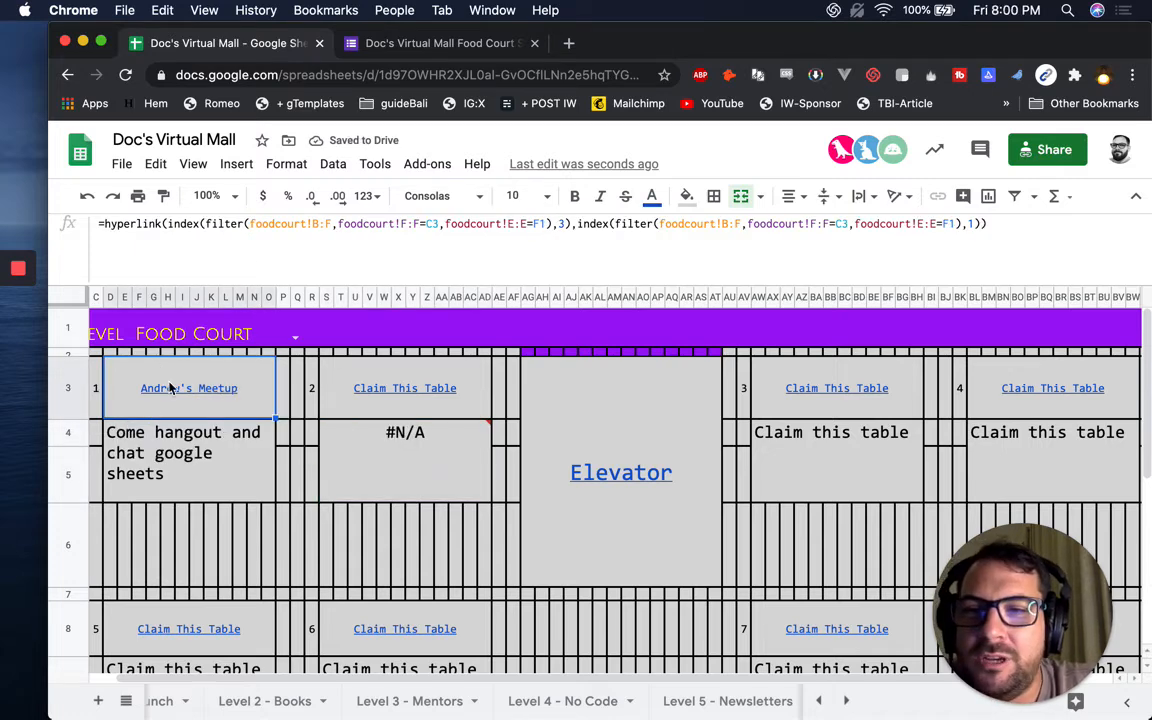
left_click(431, 224)
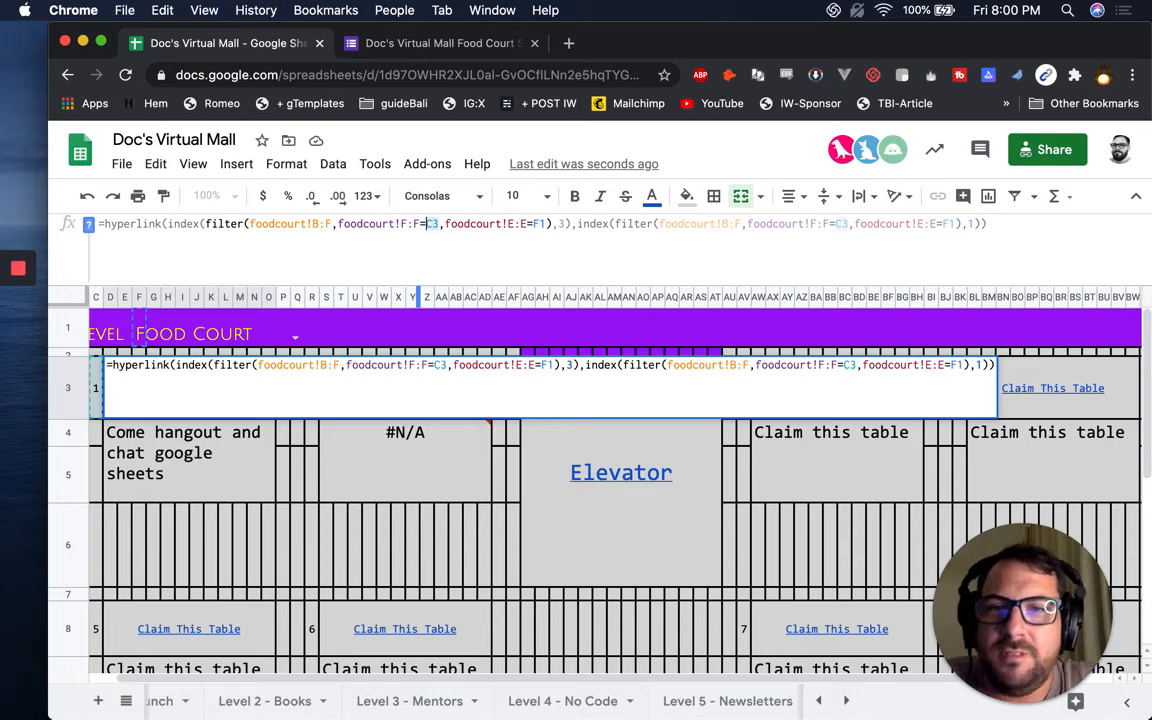
key("F4")
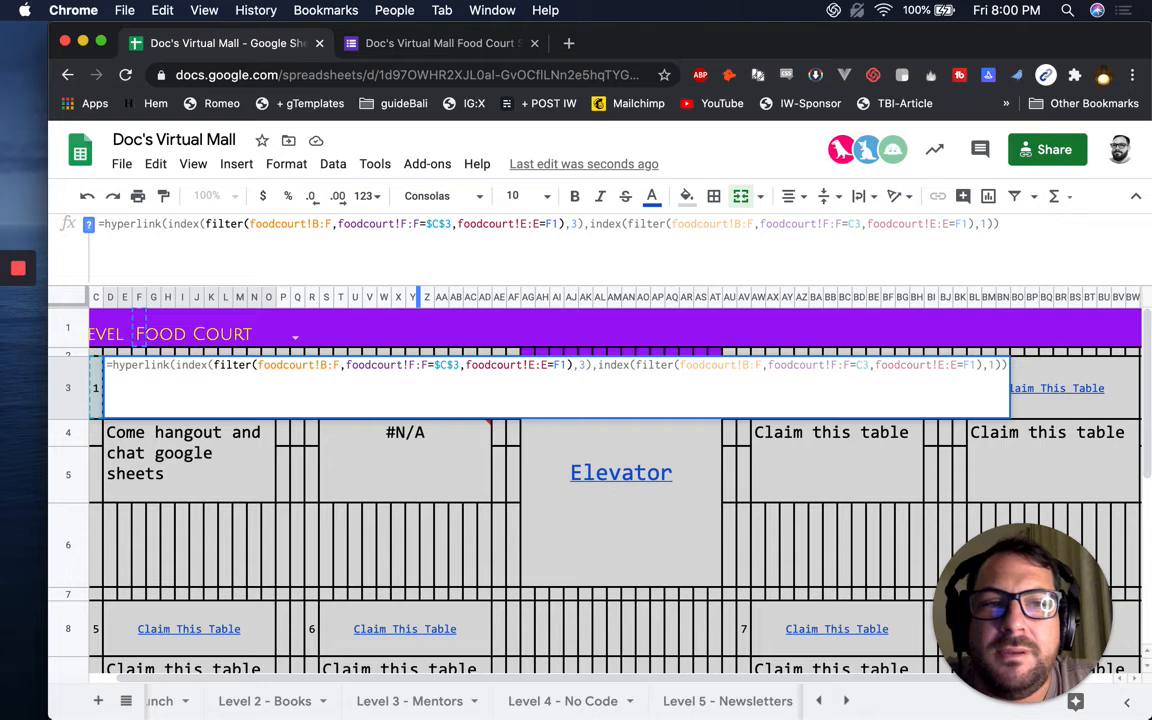
left_click(851, 224)
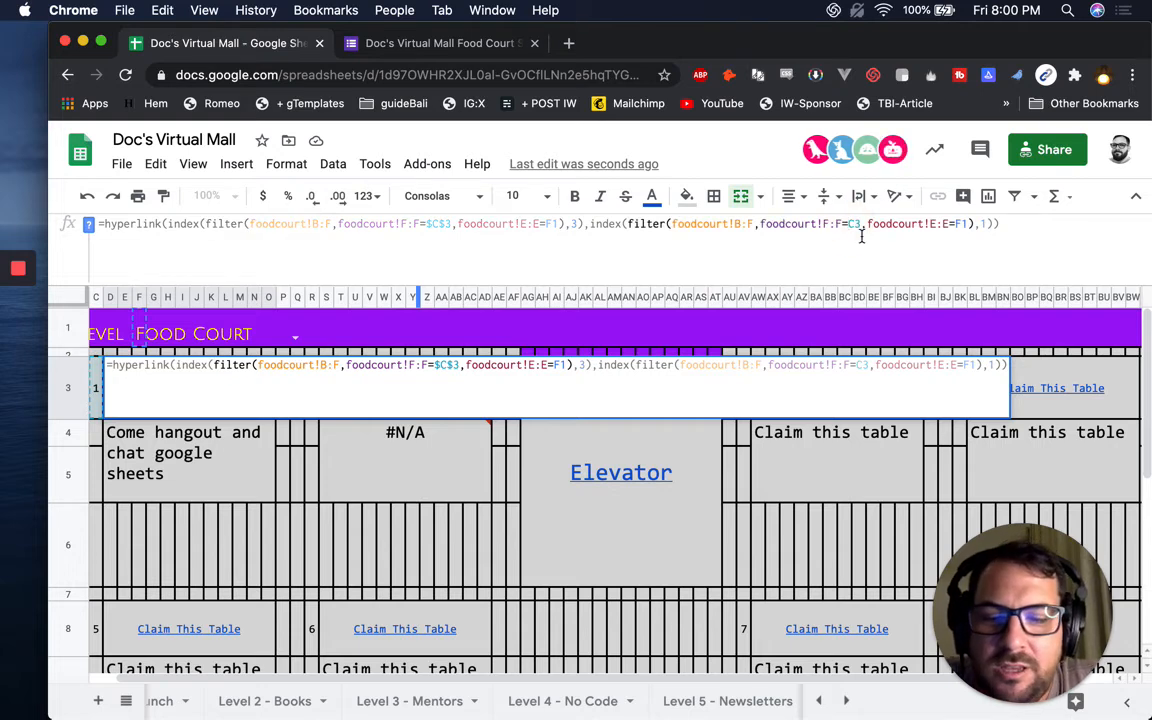
type("$C$")
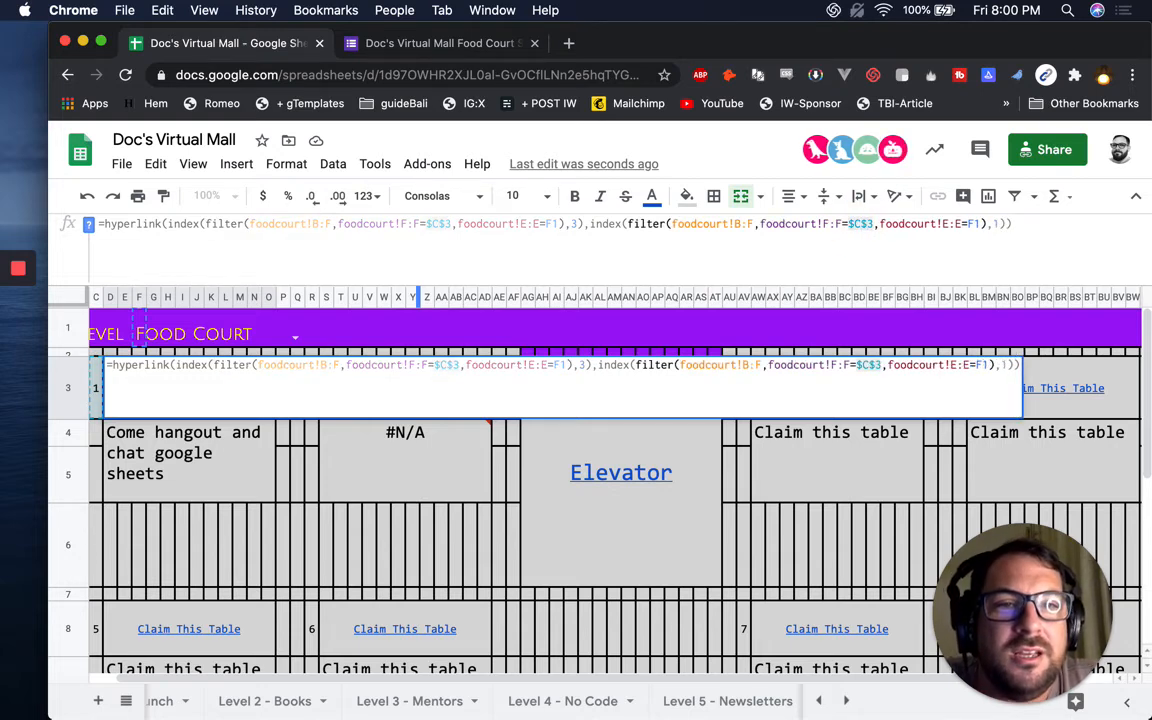
Lock the foodcourt ranges in the first filter of table 1's name link formula as $B:$F, $F:$F and $E:$E.
scroll(700, 300, "right", 1)
left_click(312, 224)
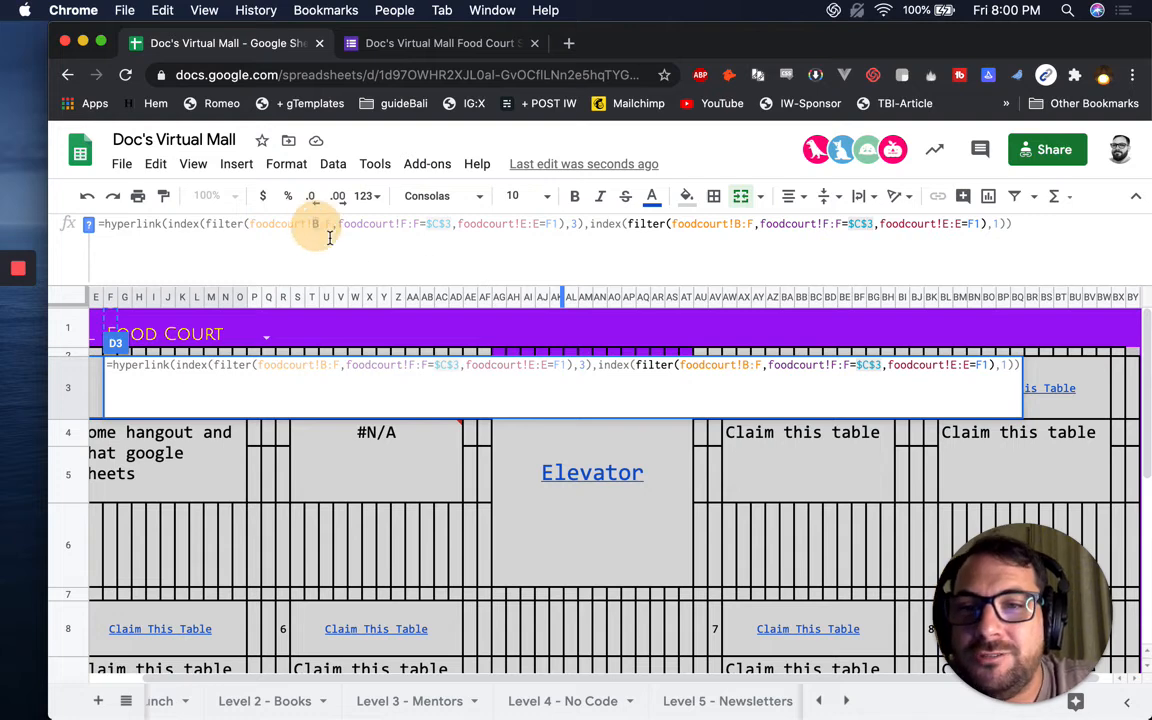
key("Left")
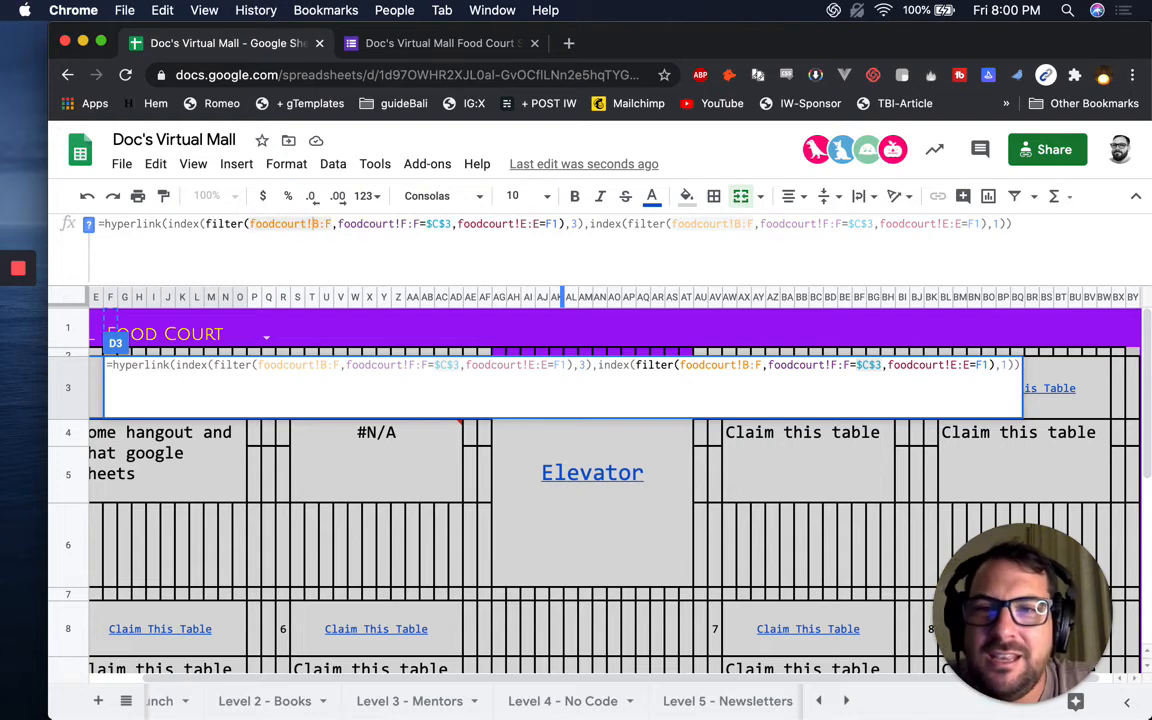
type("$")
type("$")
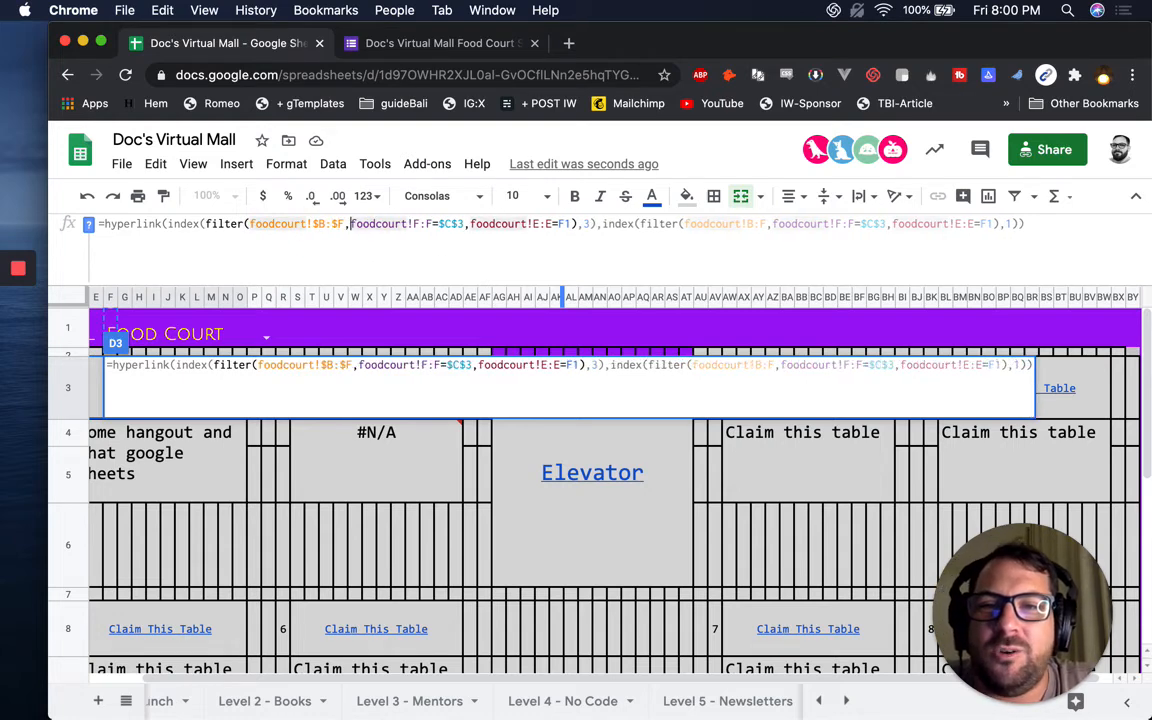
type("$")
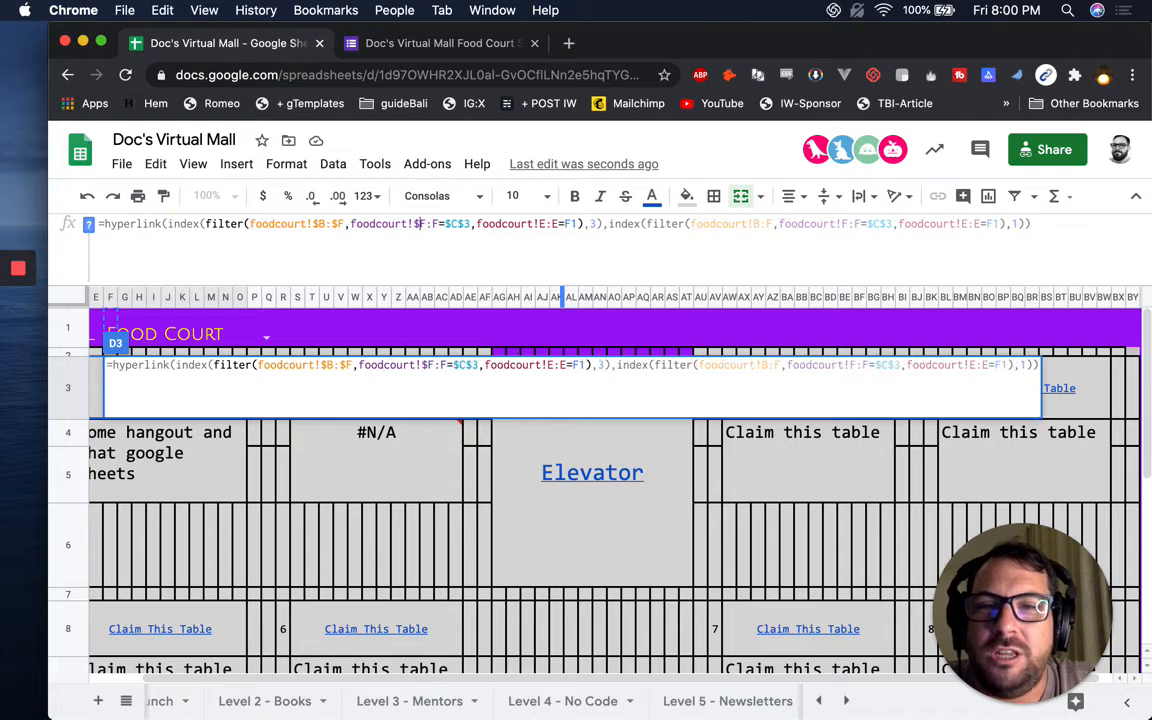
type("$")
left_click(546, 224)
type("$C$")
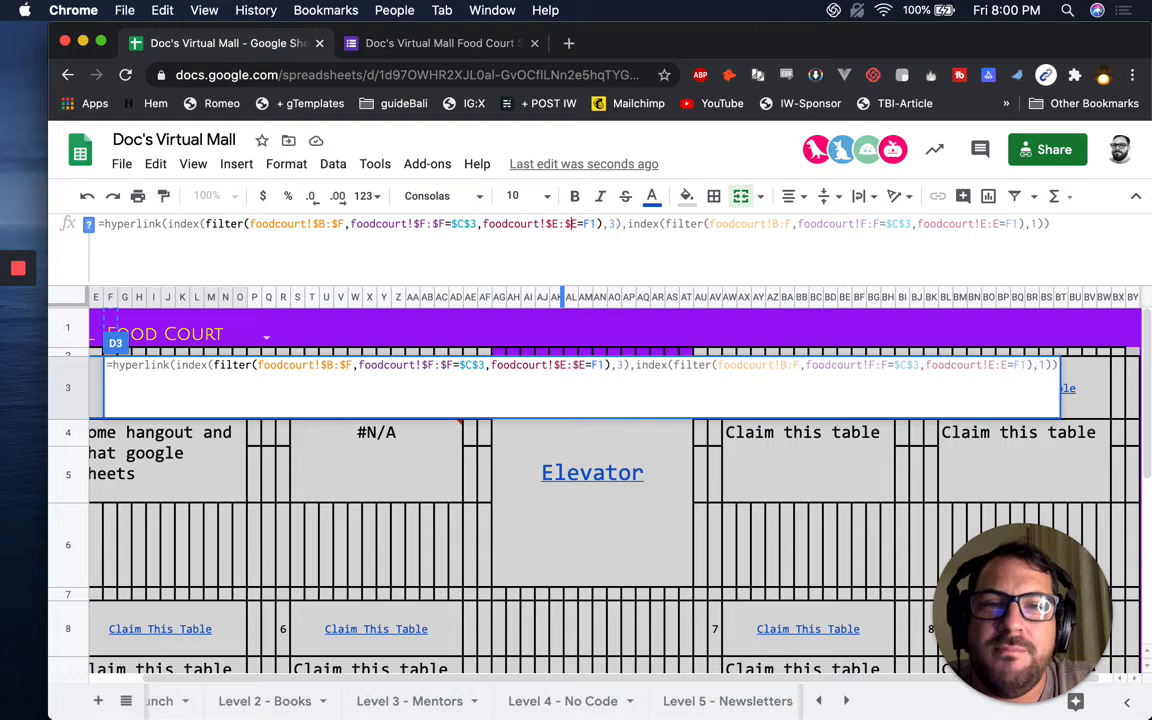
Make the level reference in that formula's first filter absolute as $F$1.
key("Right")
key("Right")
key("Right")
key("Right")
key("Right")
key("Right")
key("Right")
key("Right")
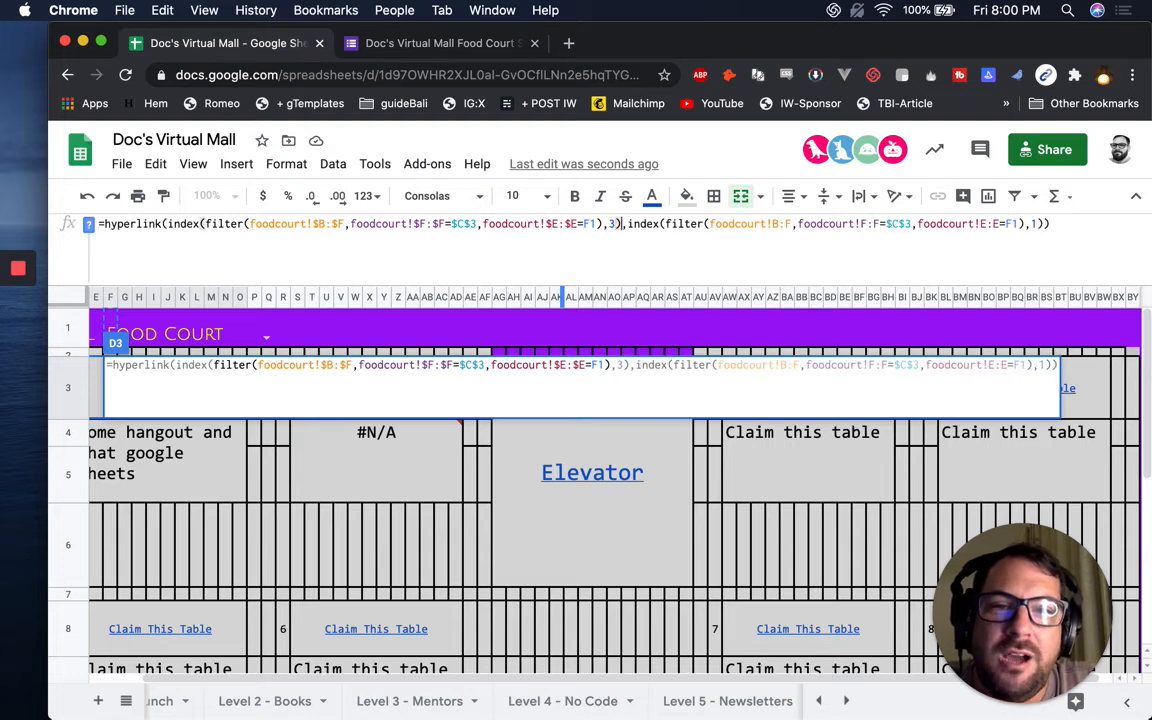
left_click(591, 224)
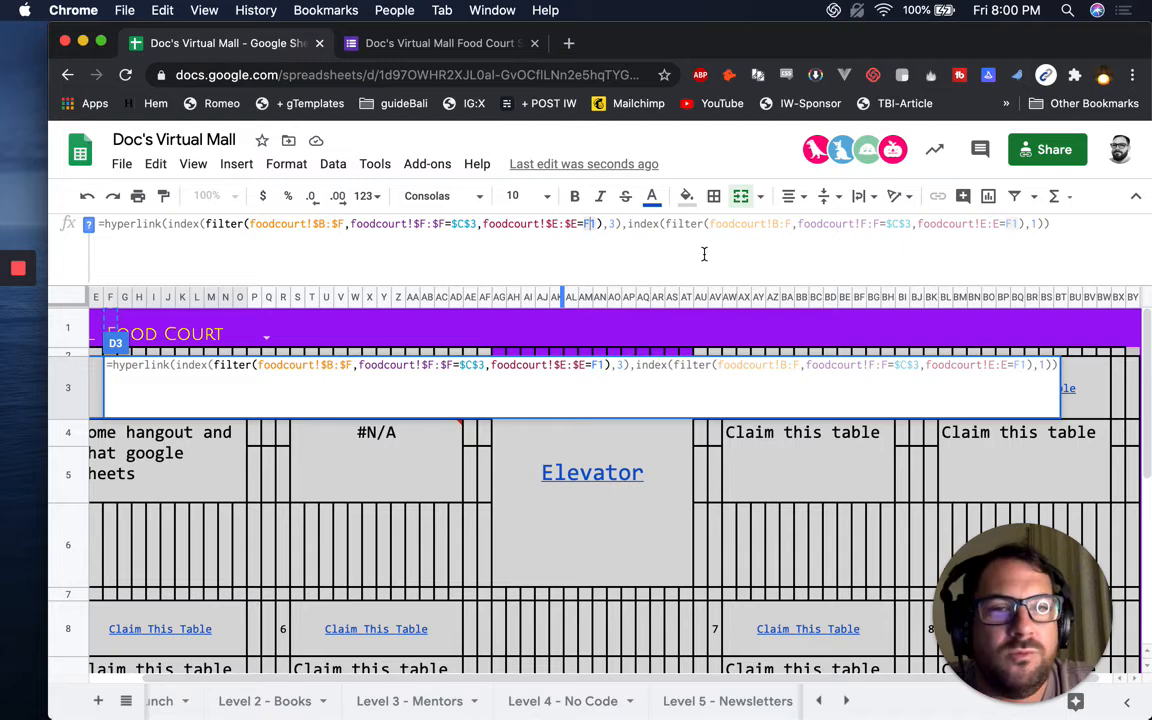
key("Left")
type("$")
key("Right")
type("$")
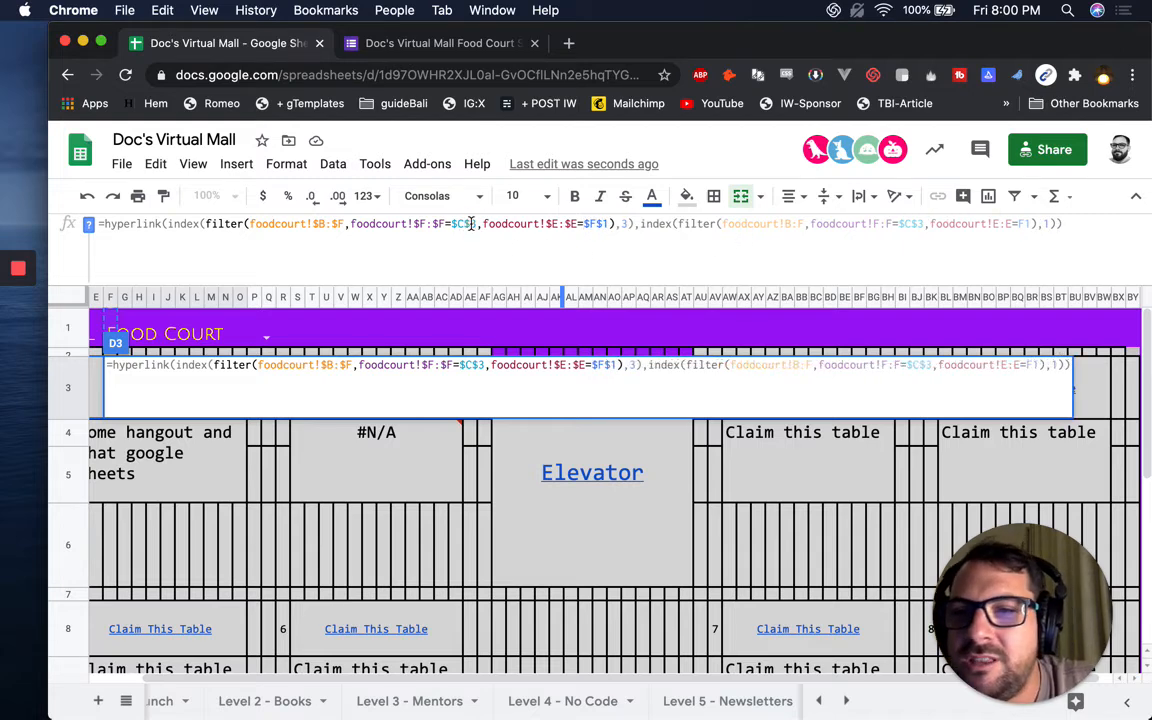
Return the table number reference to relative C3 in both filters of table 1's name link formula.
key("BackSpace")
key("Left")
key("BackSpace")
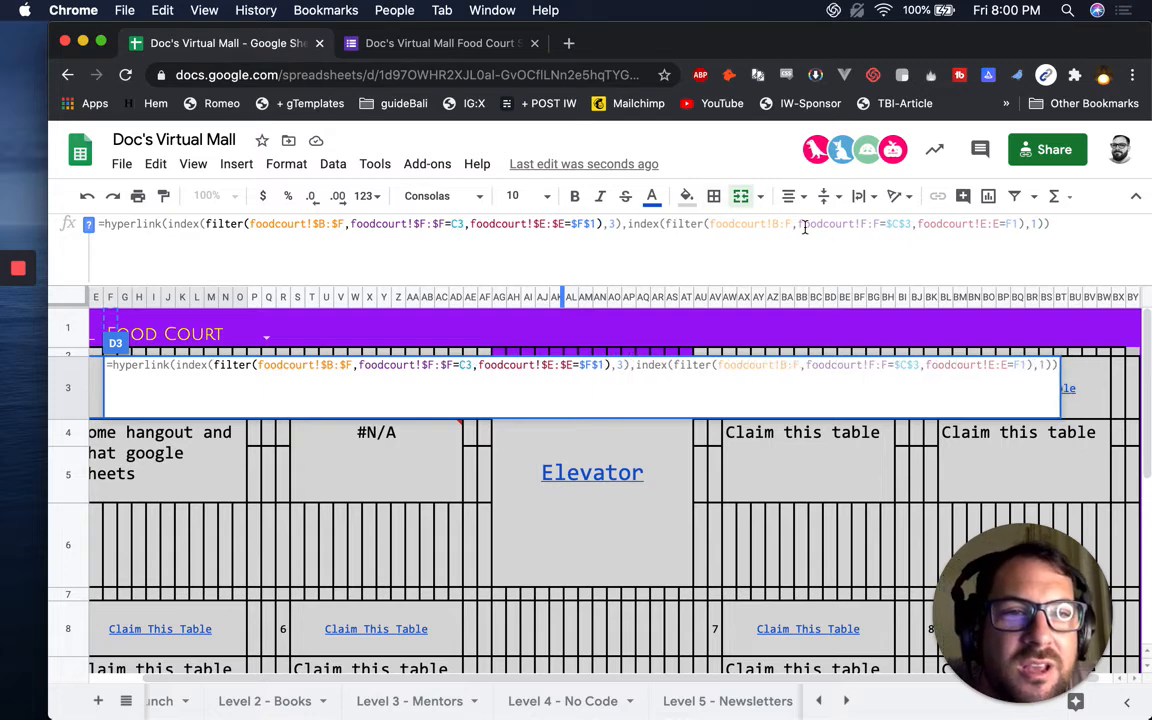
left_click(901, 225)
key("BackSpace")
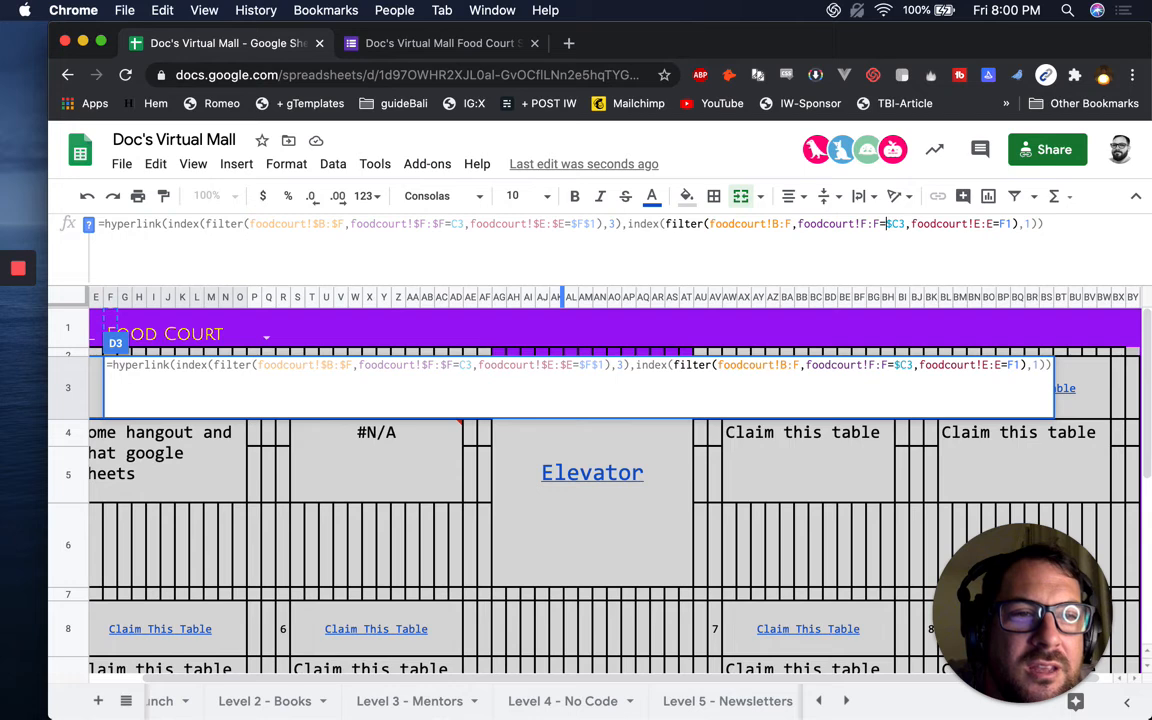
key("BackSpace")
Lock the foodcourt ranges in the second filter of table 1's name link formula as $B:$F, $F:$F and $E:$E.
left_click(768, 224)
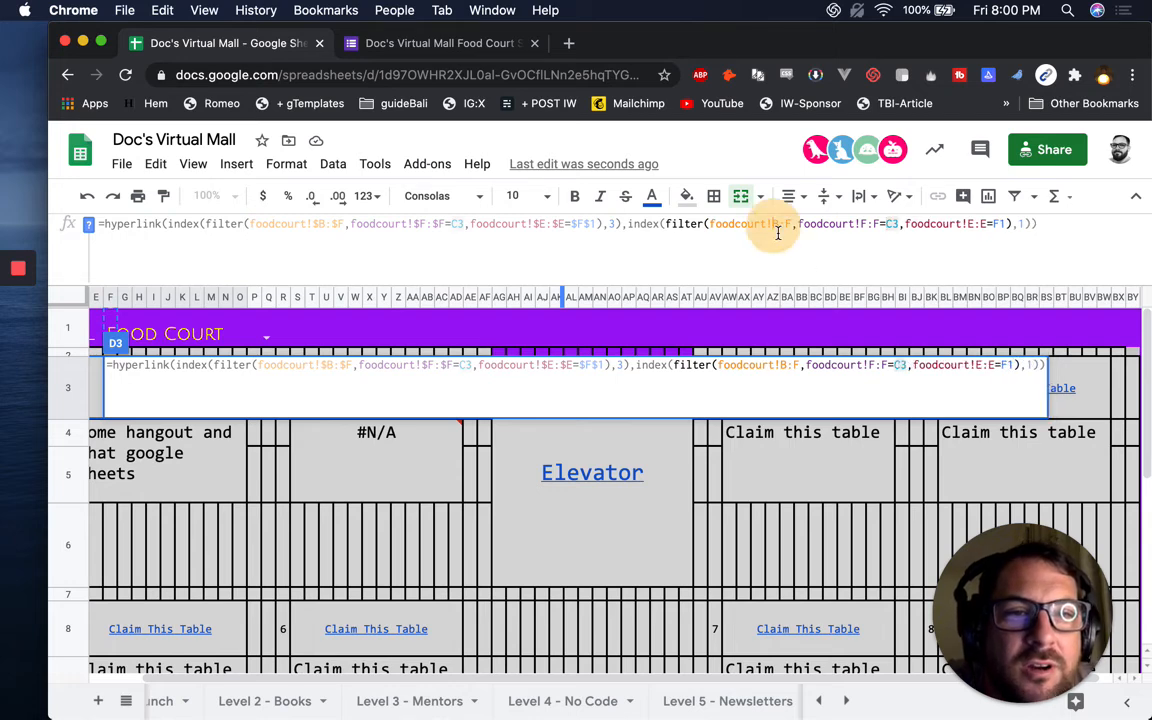
key("F4")
left_click(823, 224)
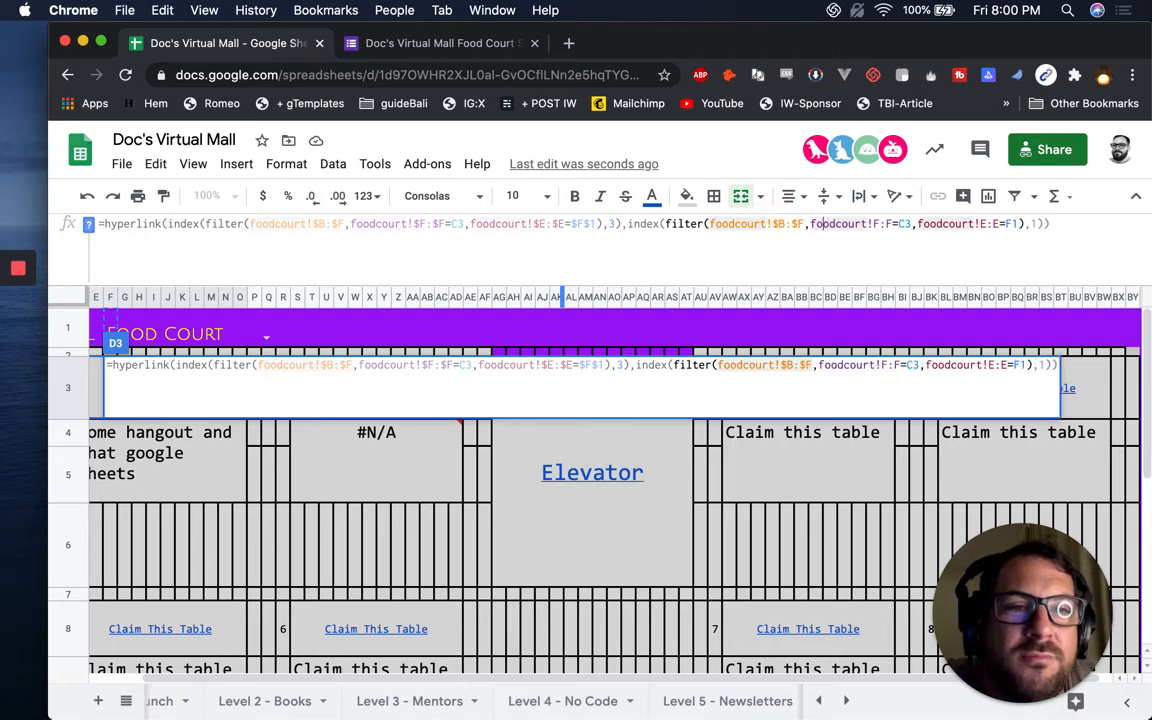
key("F4")
left_click(929, 224)
left_click(994, 224)
key("F4")
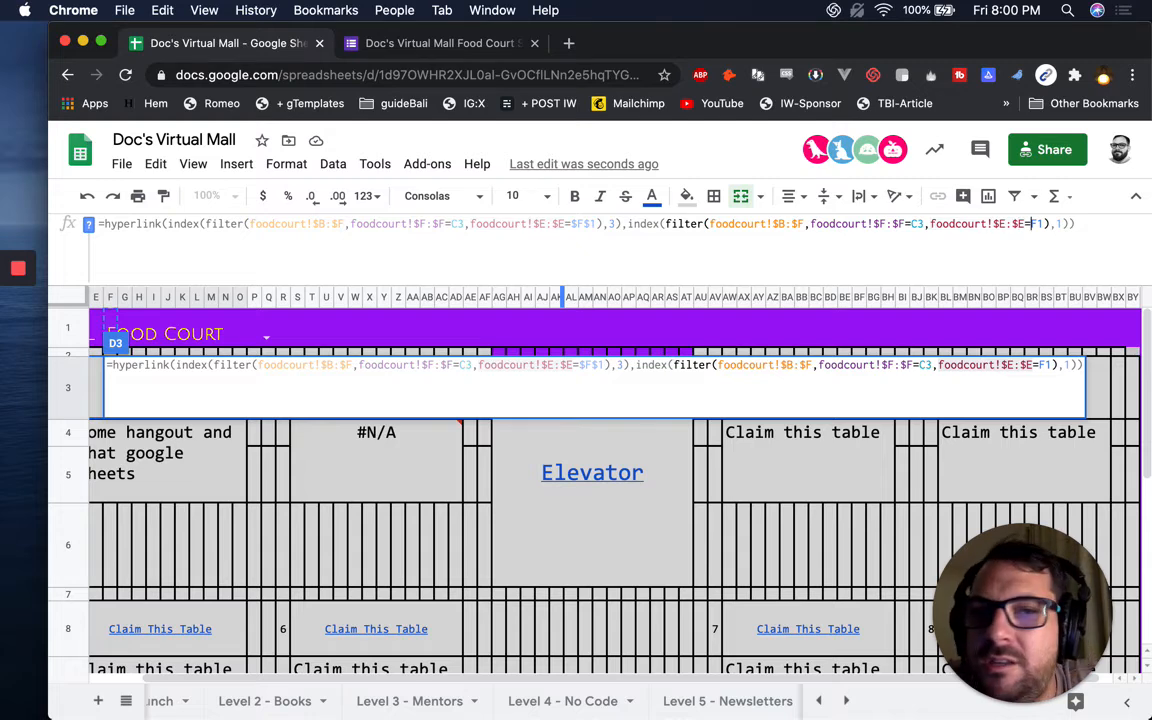
Make the second filter's level reference absolute as $F$1 and commit table 1's name link formula.
type("$F$")
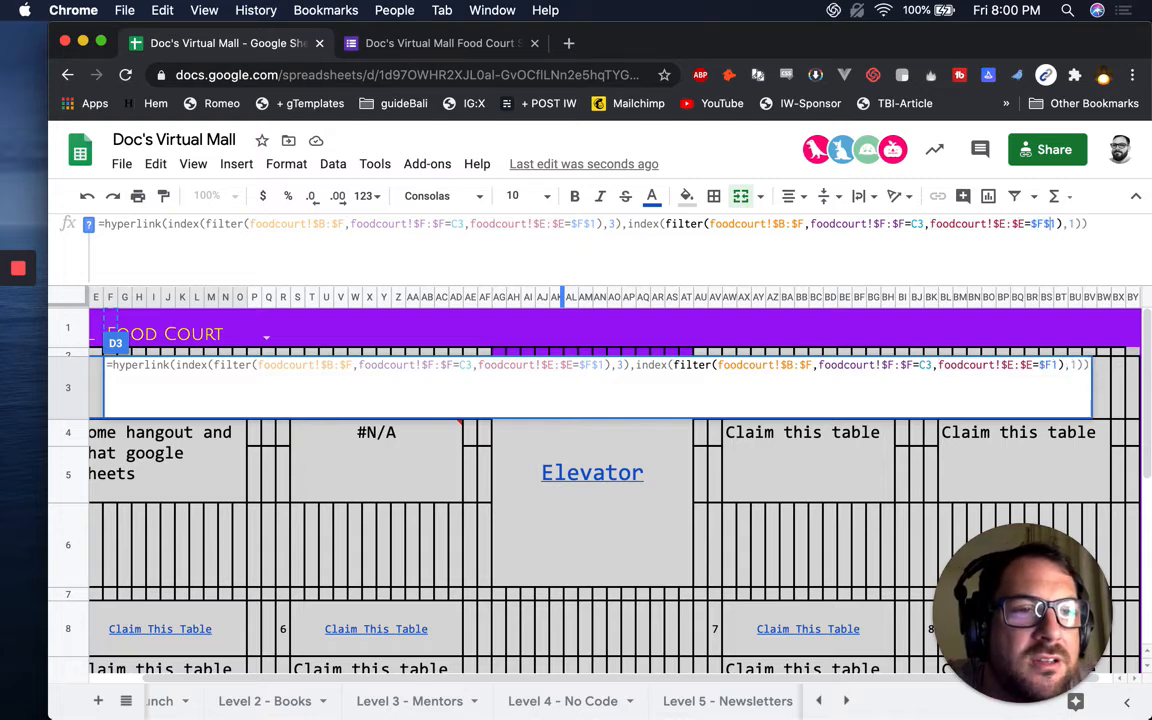
key("Left")
type("$")
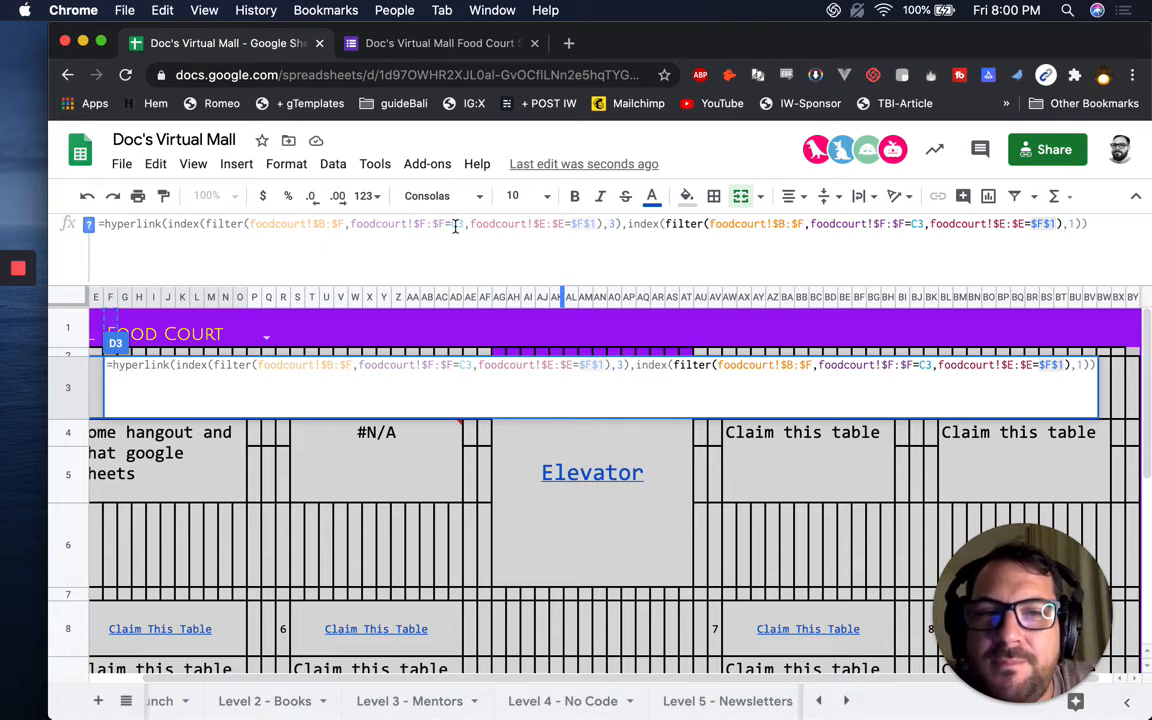
left_click(1103, 227)
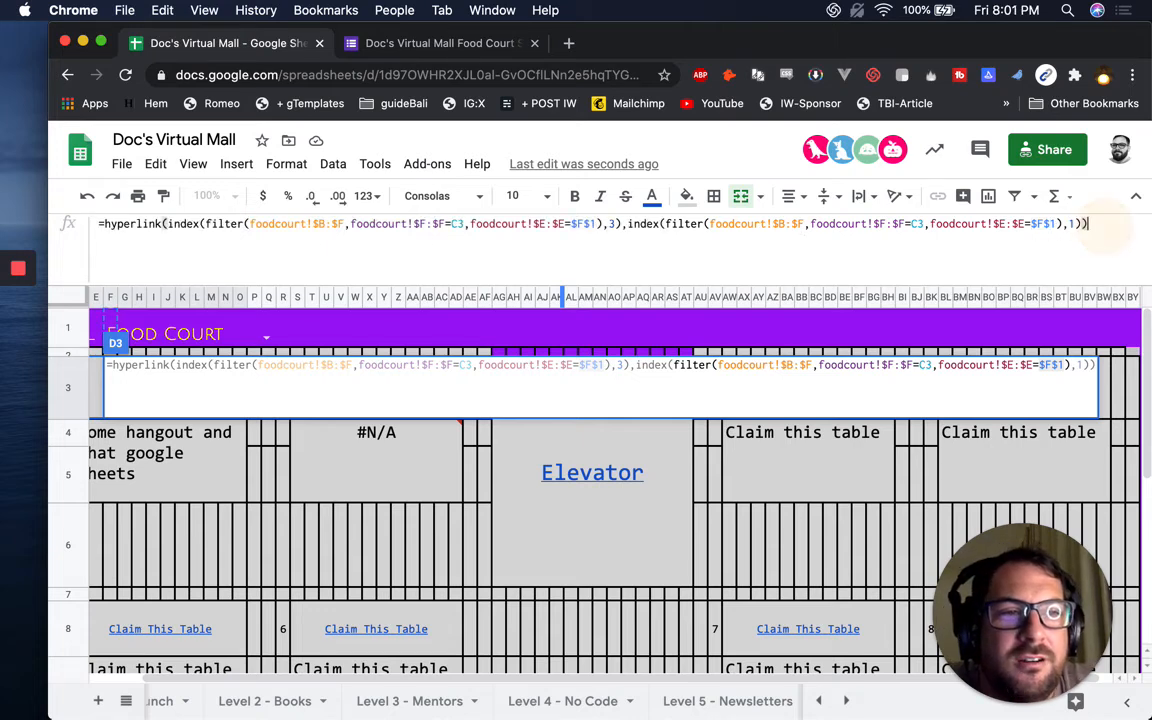
key("Return")
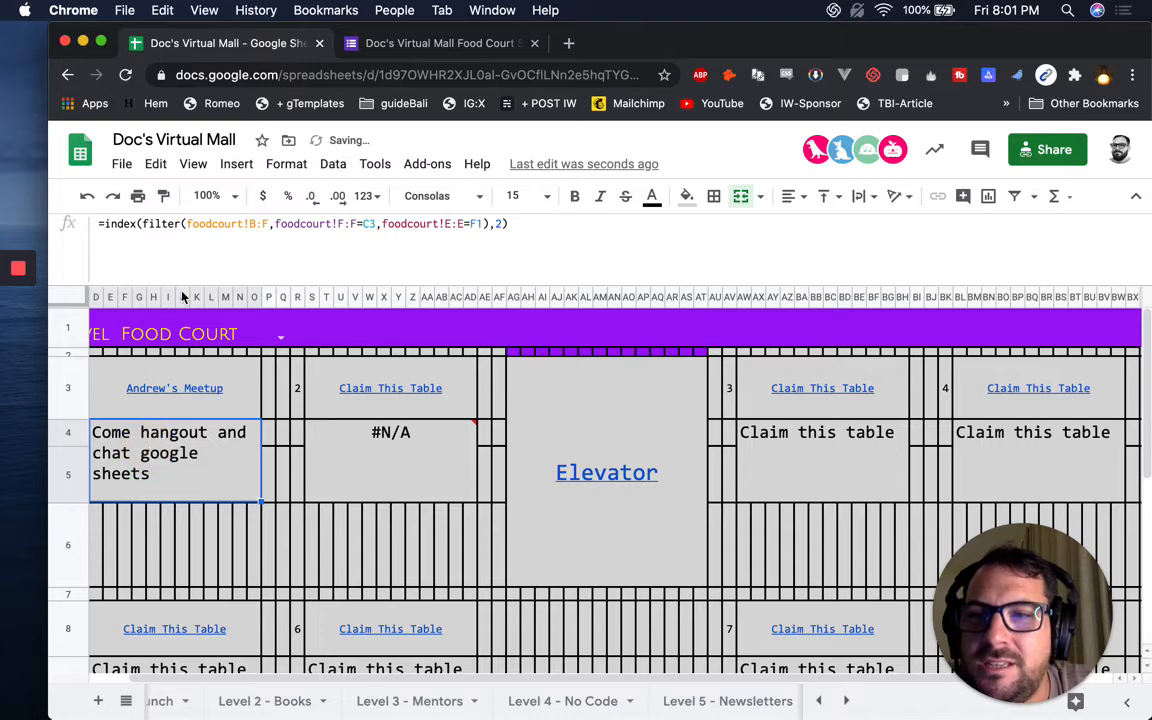
In table 1's description formula, lock the filter's data range as $B:$F and its table number column as $F:$F.
left_click(249, 224)
type("$")
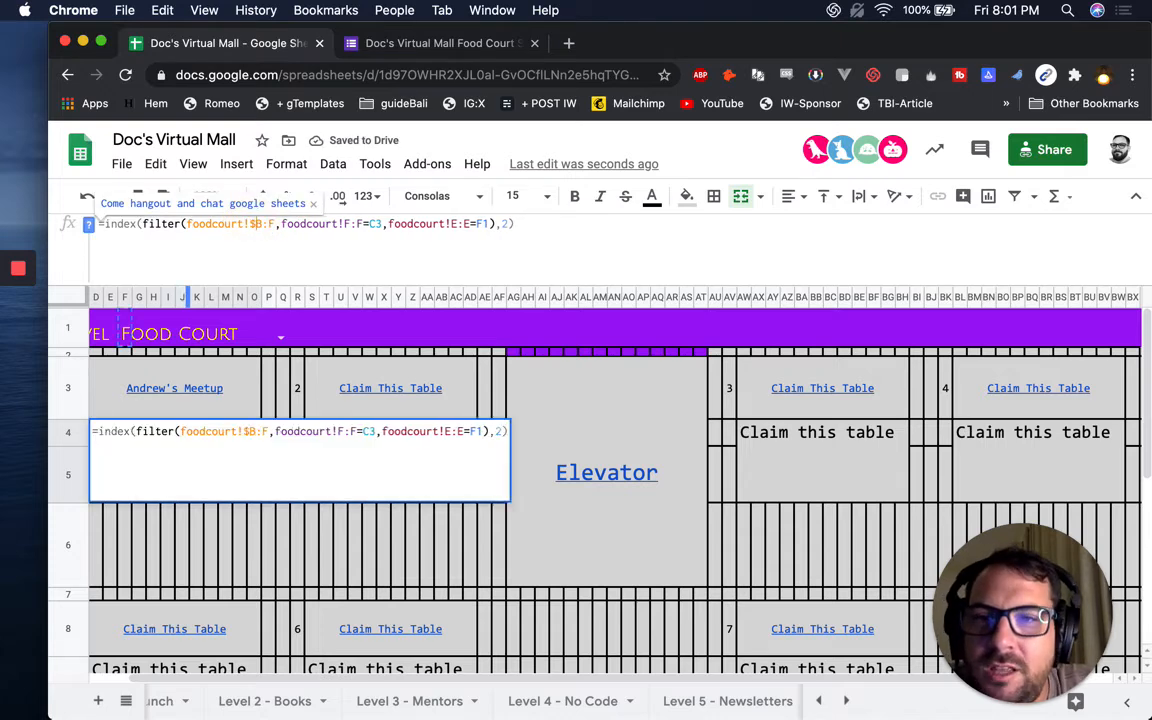
type("$")
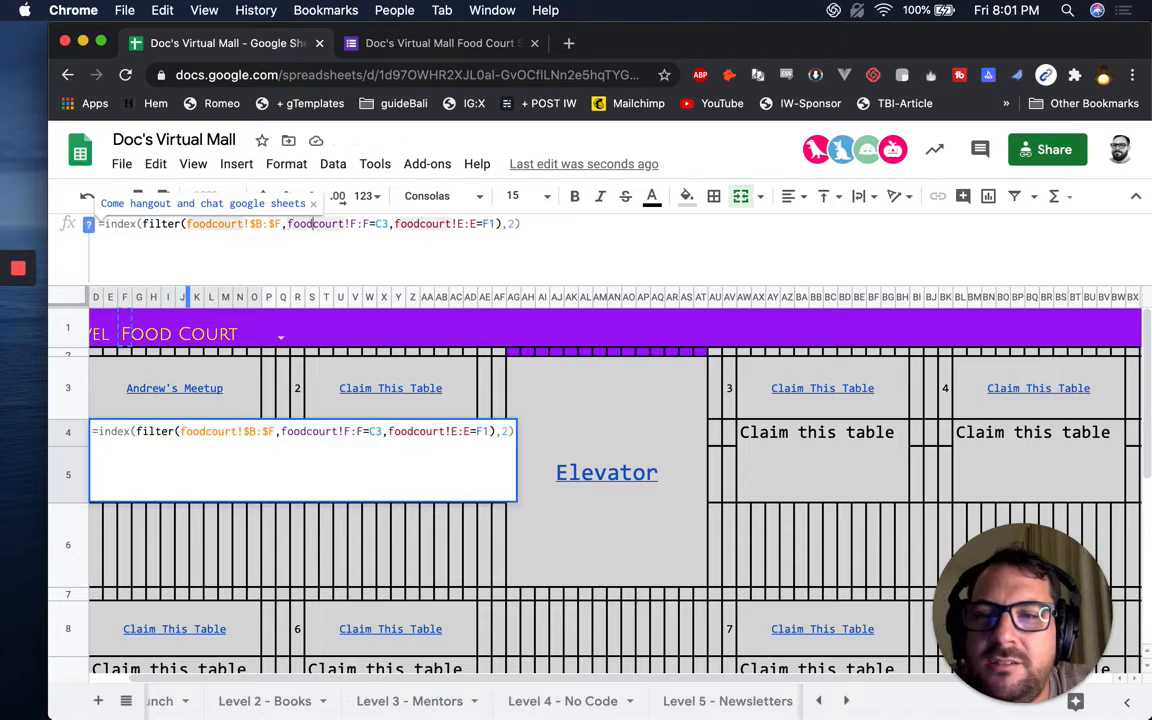
type("$")
left_click(368, 224)
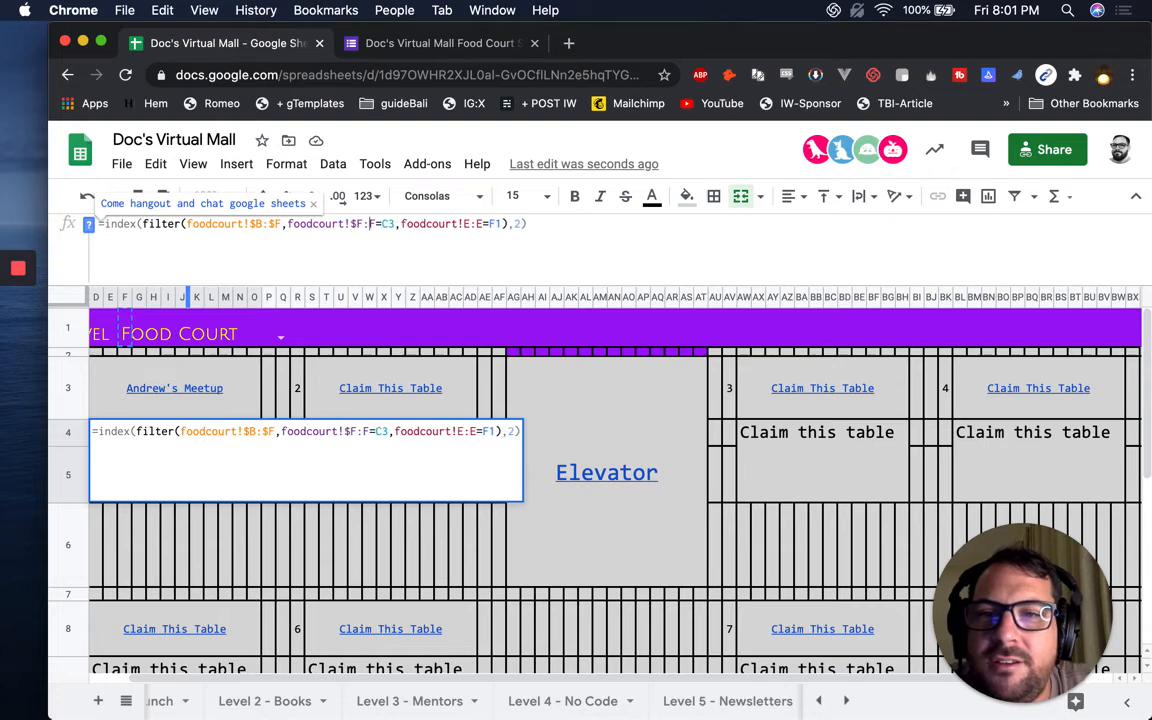
type("$")
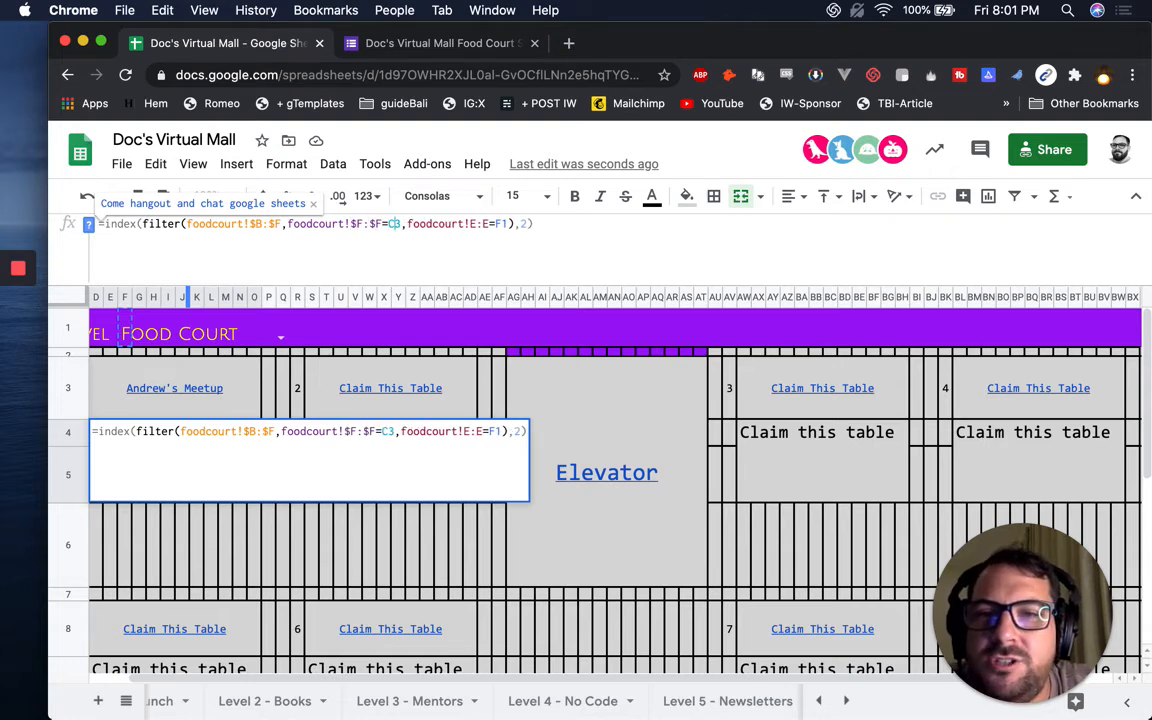
Lock the description formula's level column as $E:$E and its level reference as $F$1, then commit the formula.
left_click(467, 224)
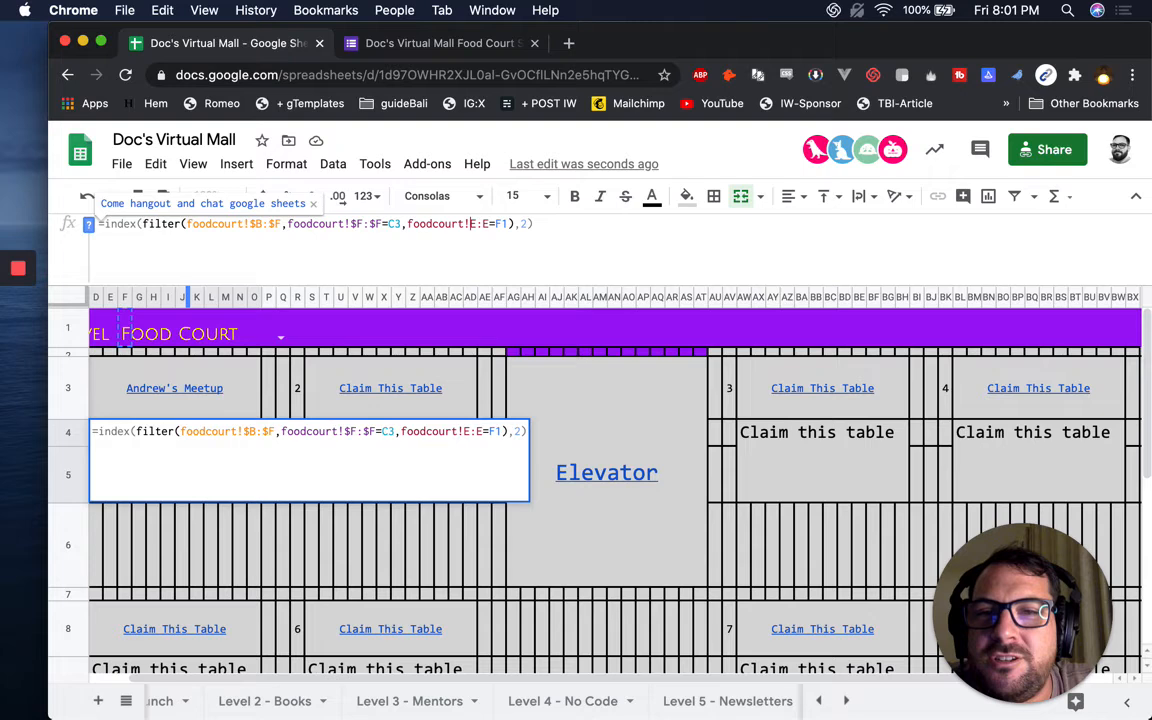
type("$")
type("$")
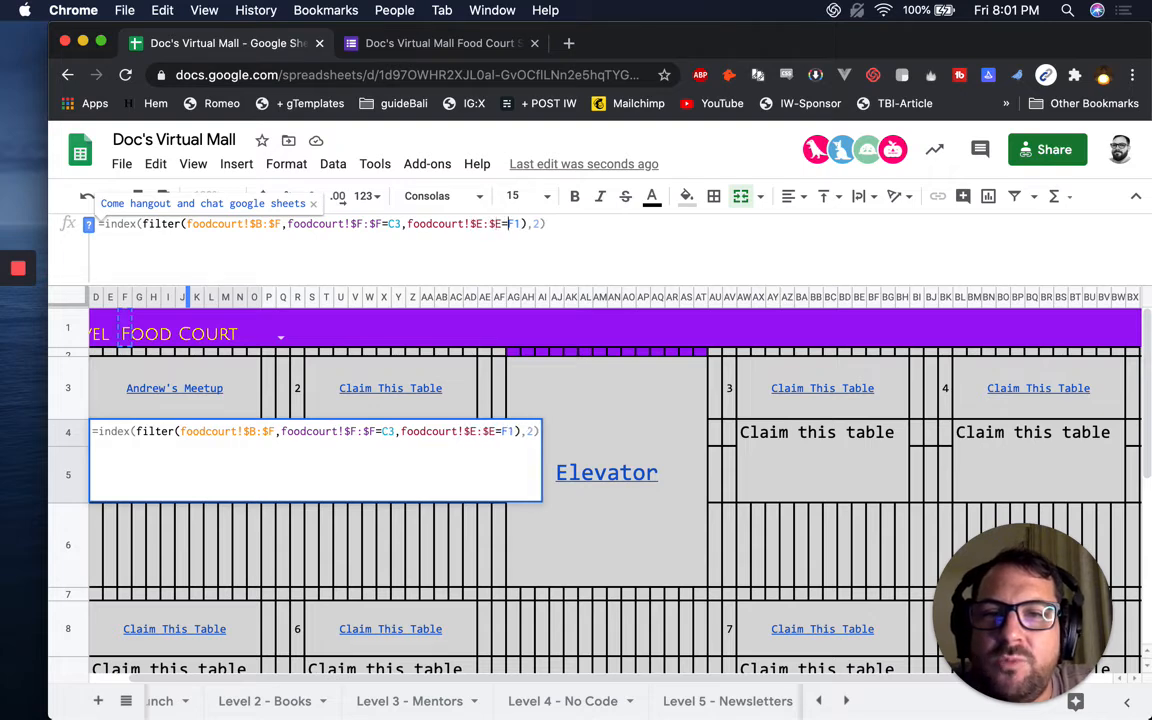
type("$")
type("$F$")
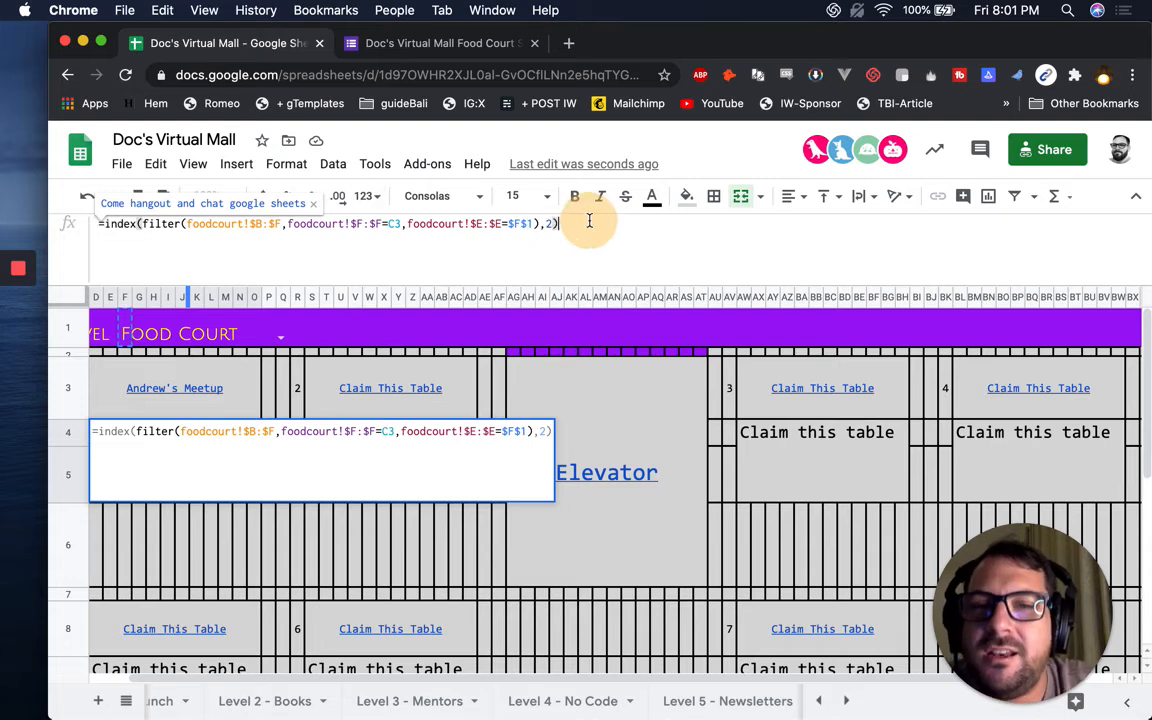
key("Return")
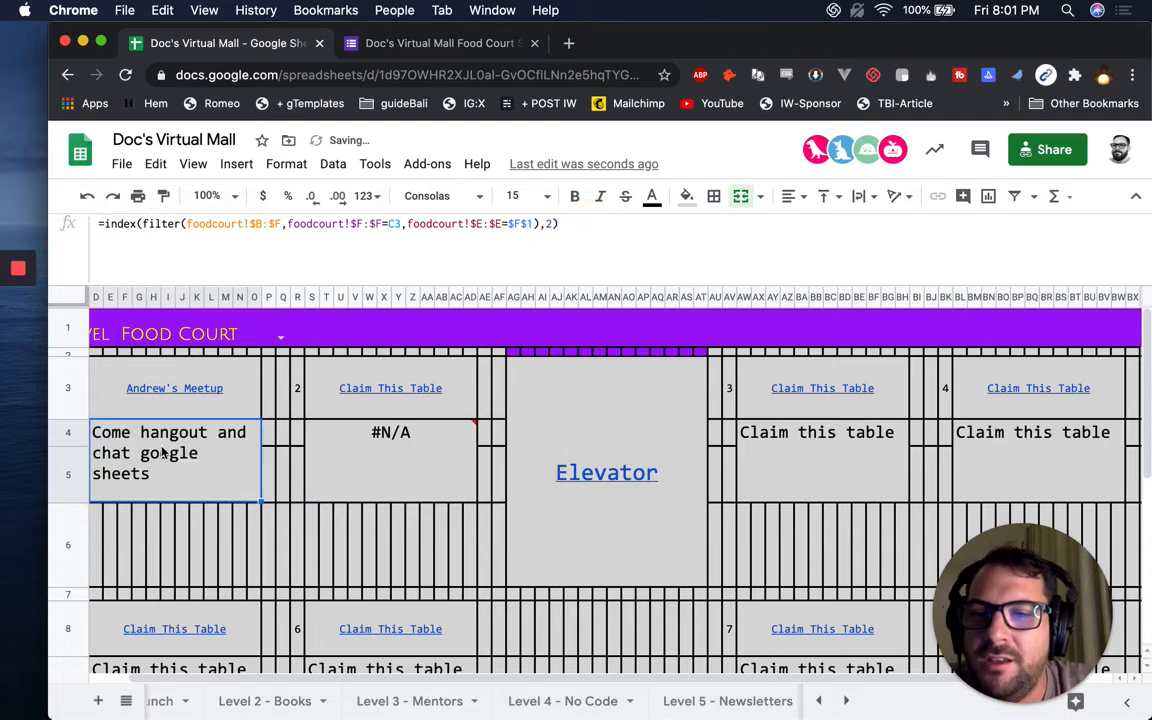
scroll(163, 452, "left", 1)
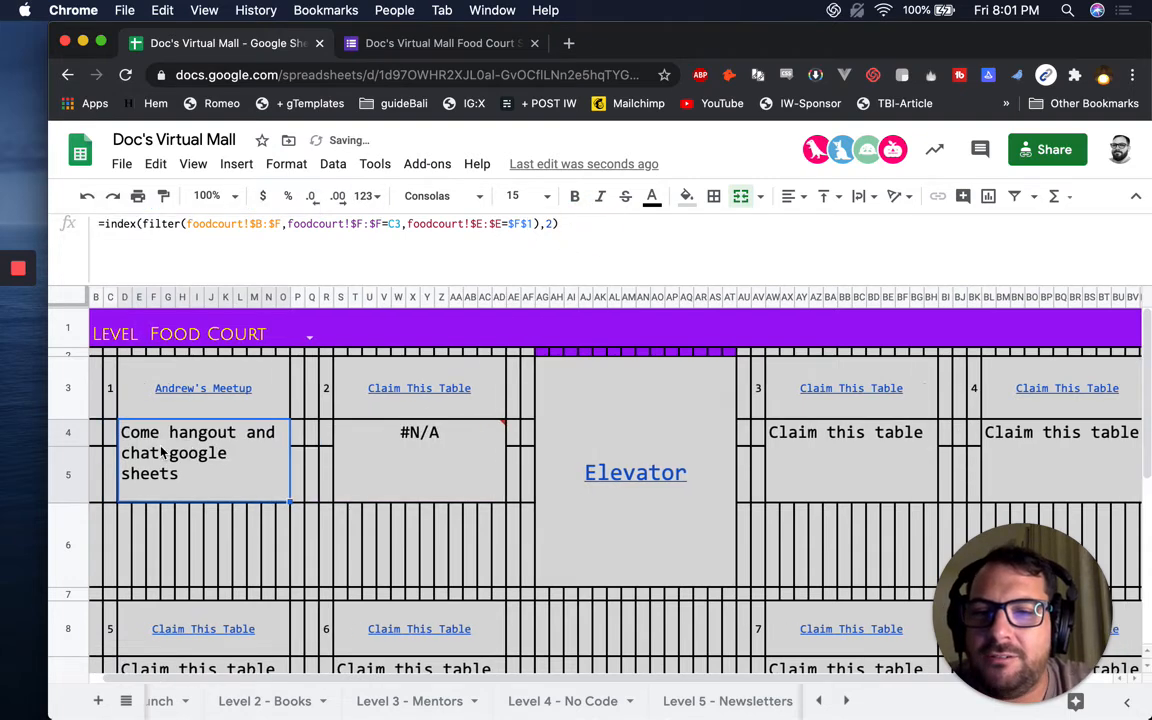
Copy the claim form HYPERLINK fallback from table 2's name link formula without changing that formula.
left_click(412, 474)
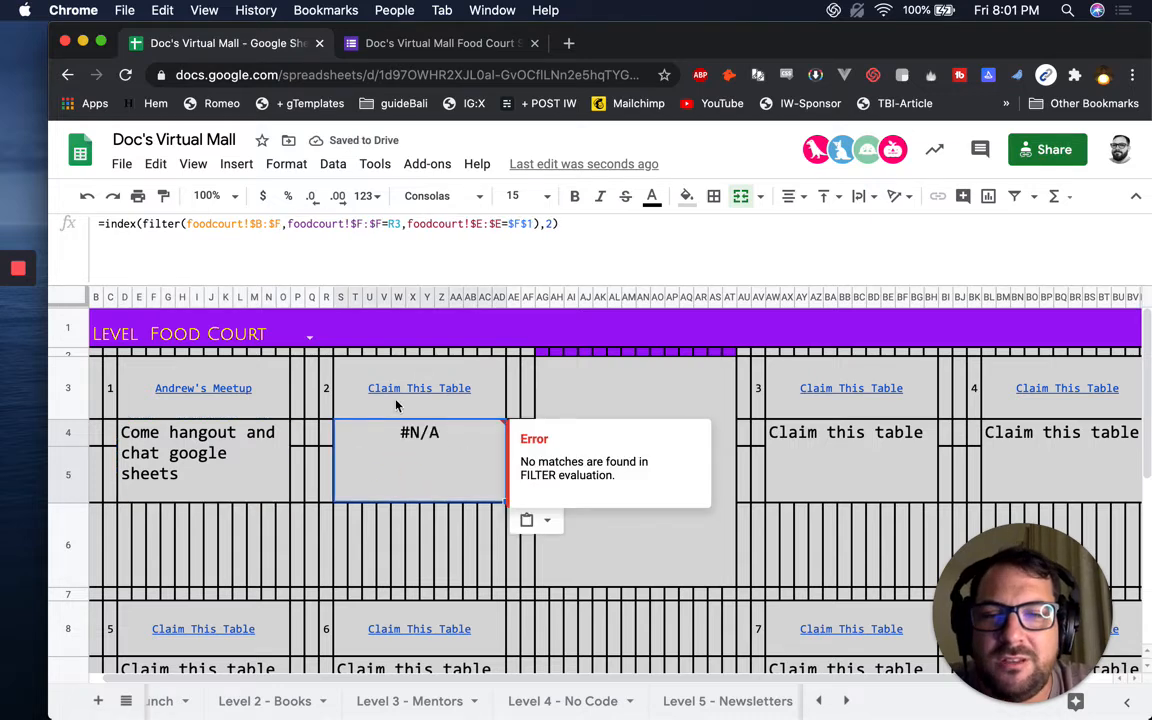
left_click(420, 400)
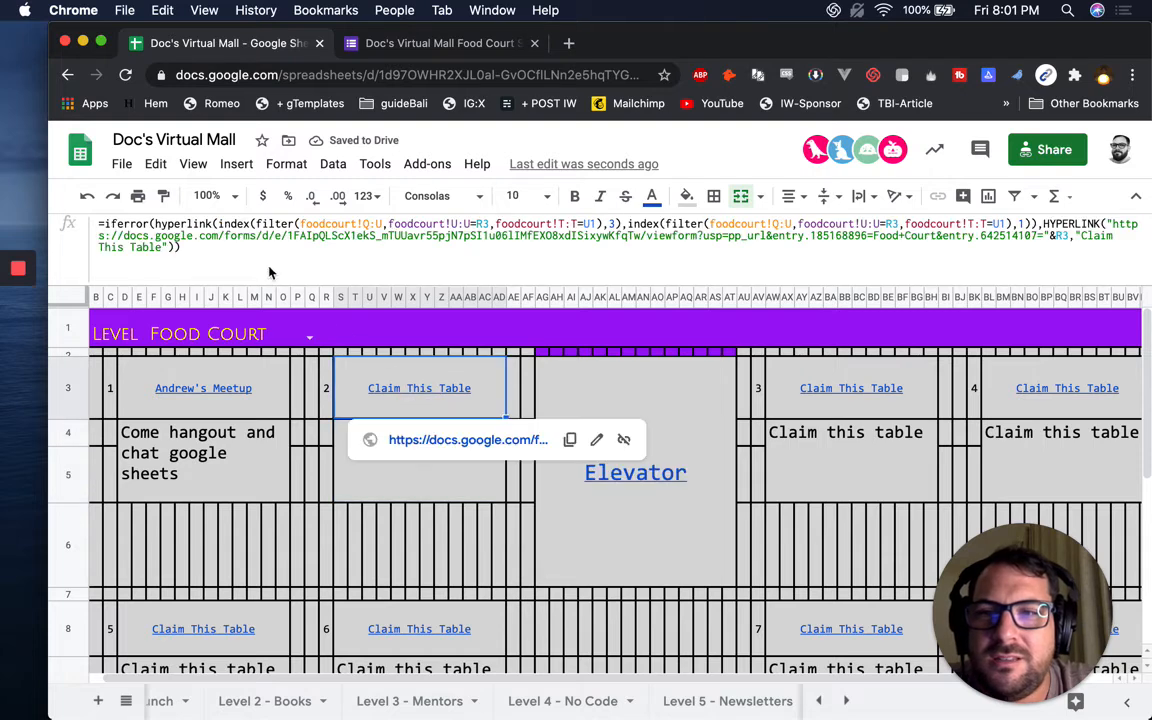
left_click_drag(180, 247, 1044, 222)
key("super+c")
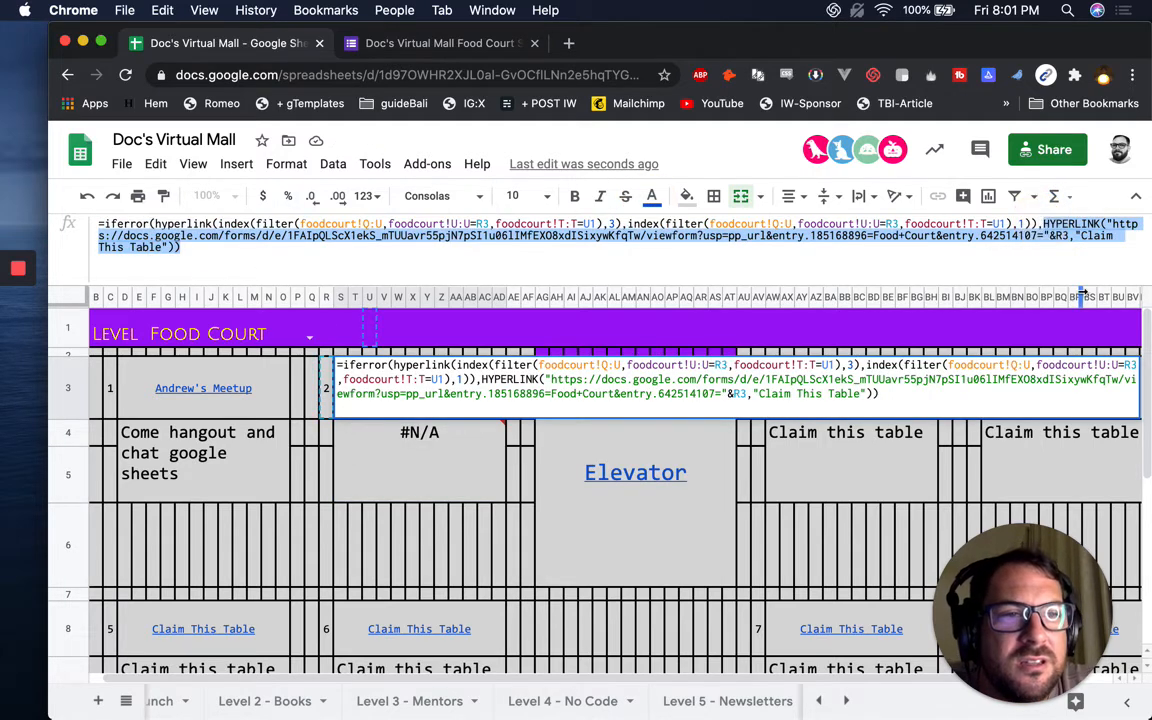
key("Escape")
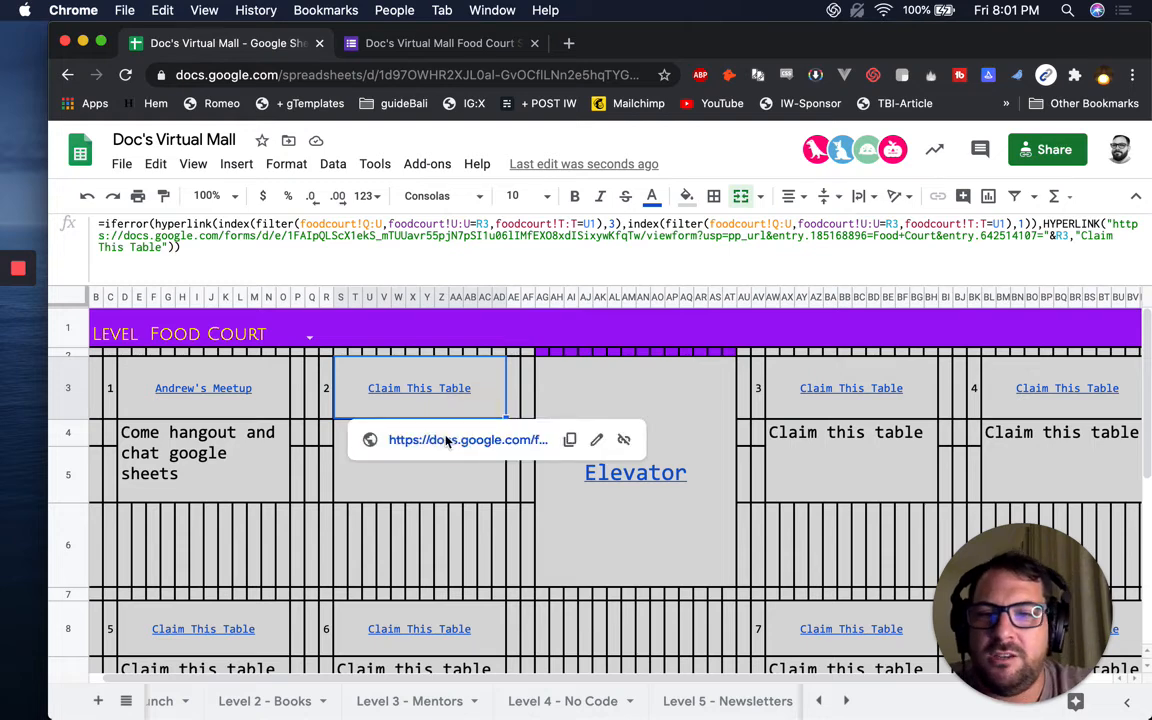
left_click(445, 442)
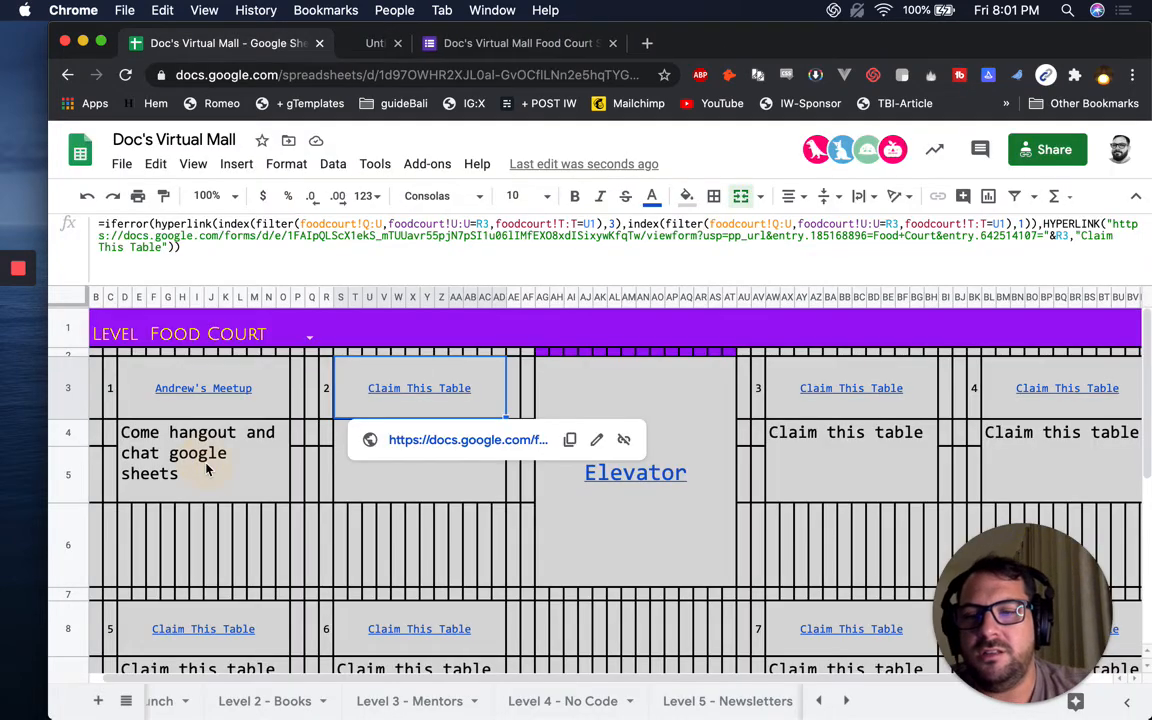
Wrap table 1's description formula in IFERROR and paste the copied HYPERLINK as its fallback value.
left_click(197, 455)
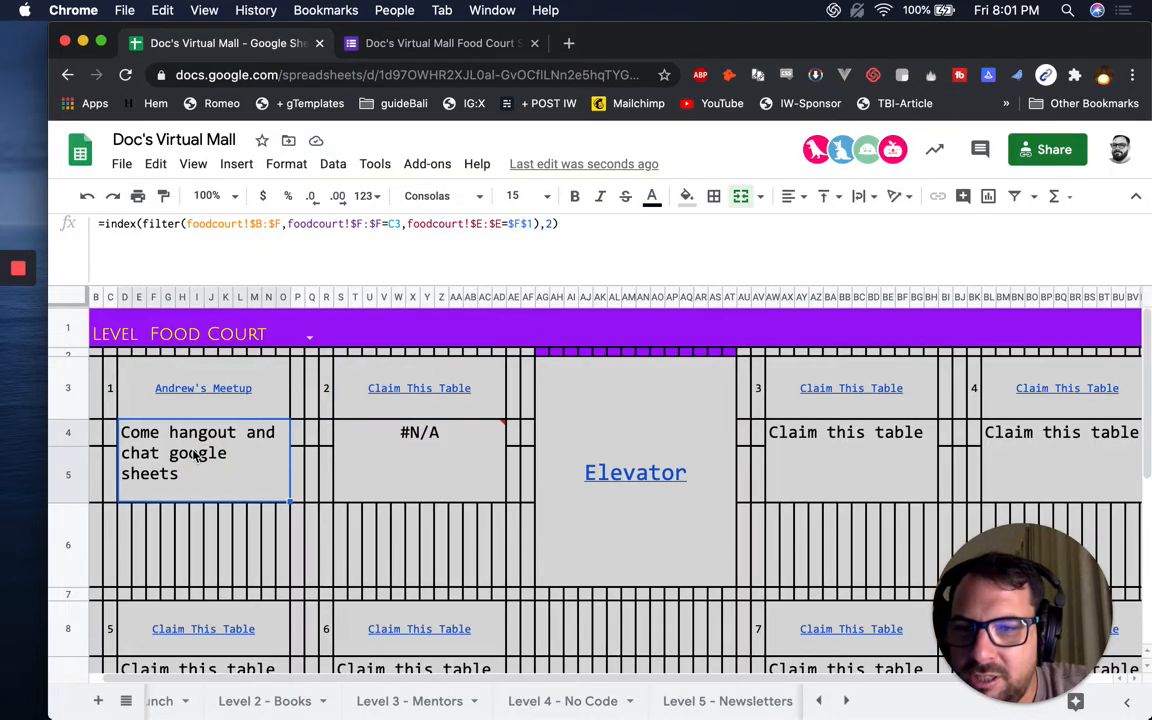
double_click(127, 430)
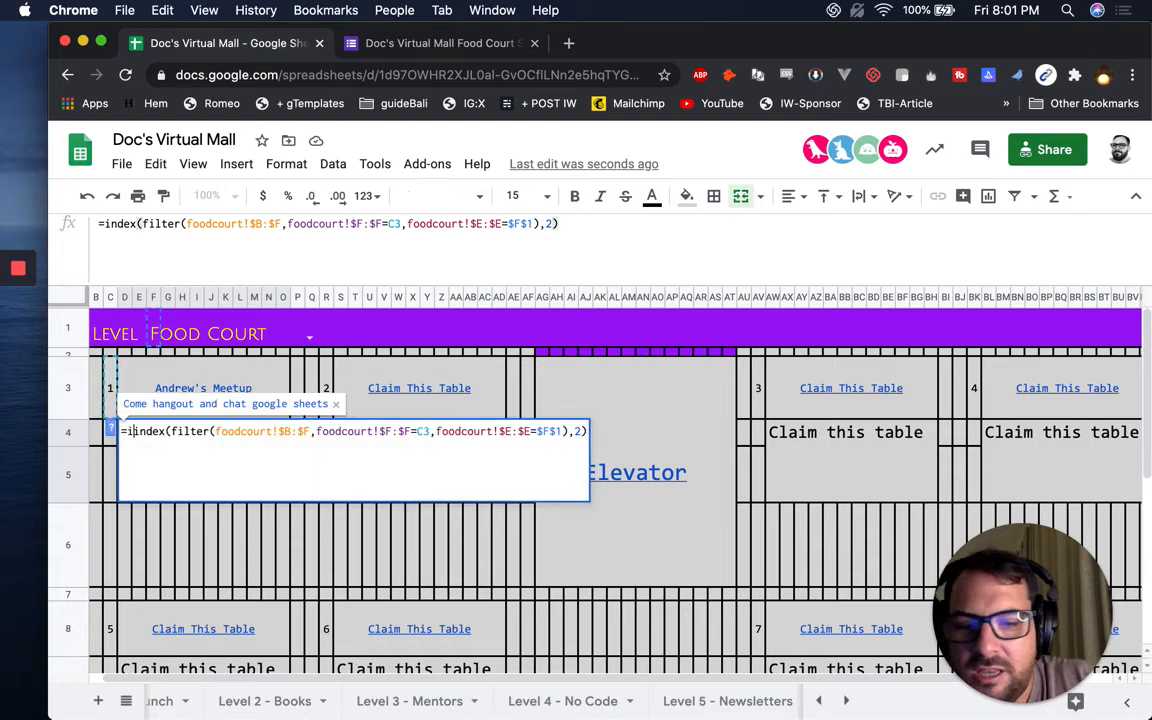
type("iferror(")
key("super+Right")
type(",")
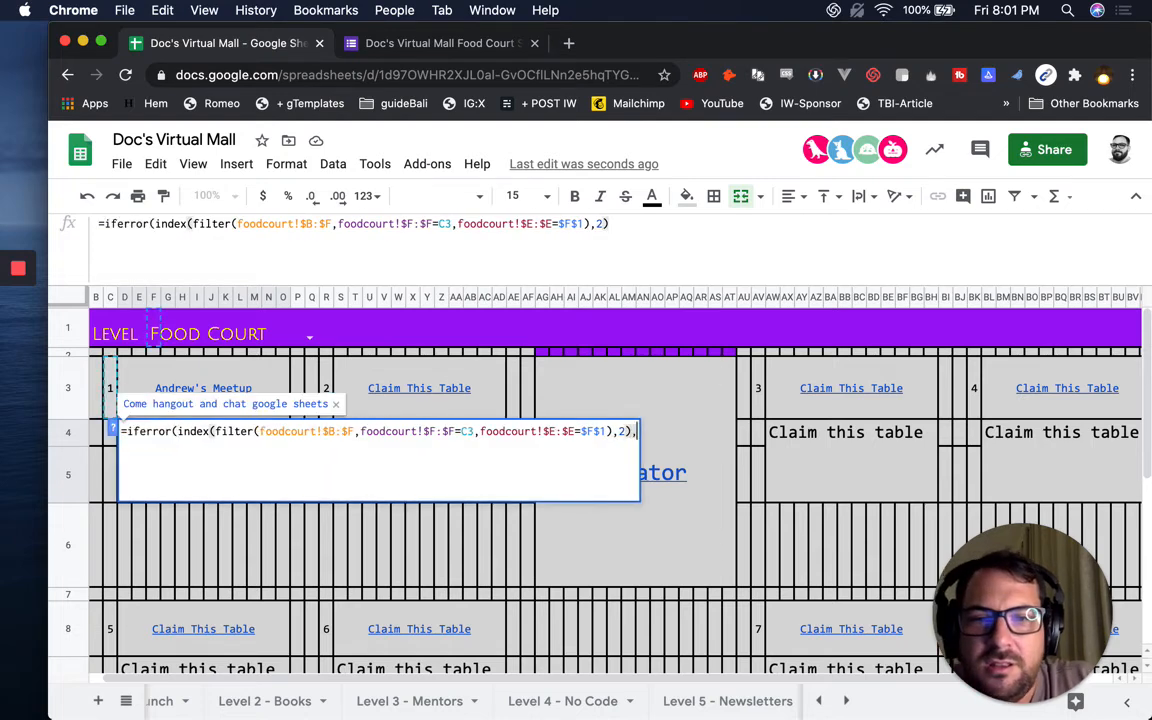
key("super+v")
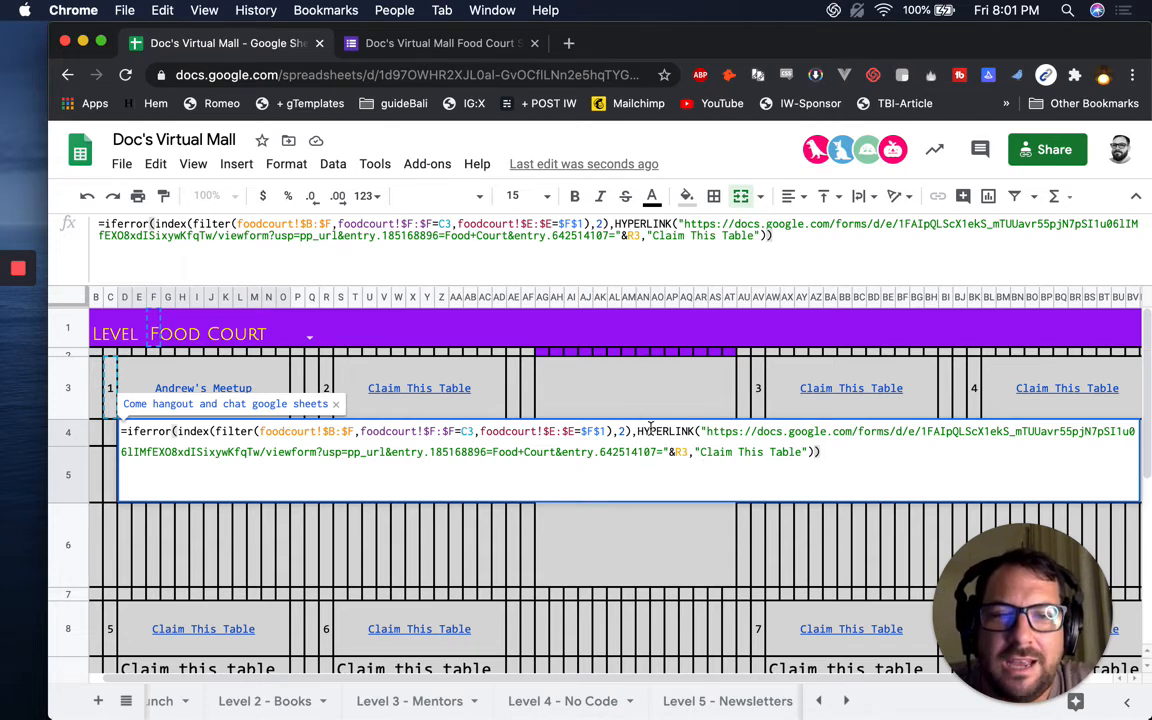
Reduce the description formula's fallback to the plain text "Claim This Table" and commit it.
left_click(705, 431)
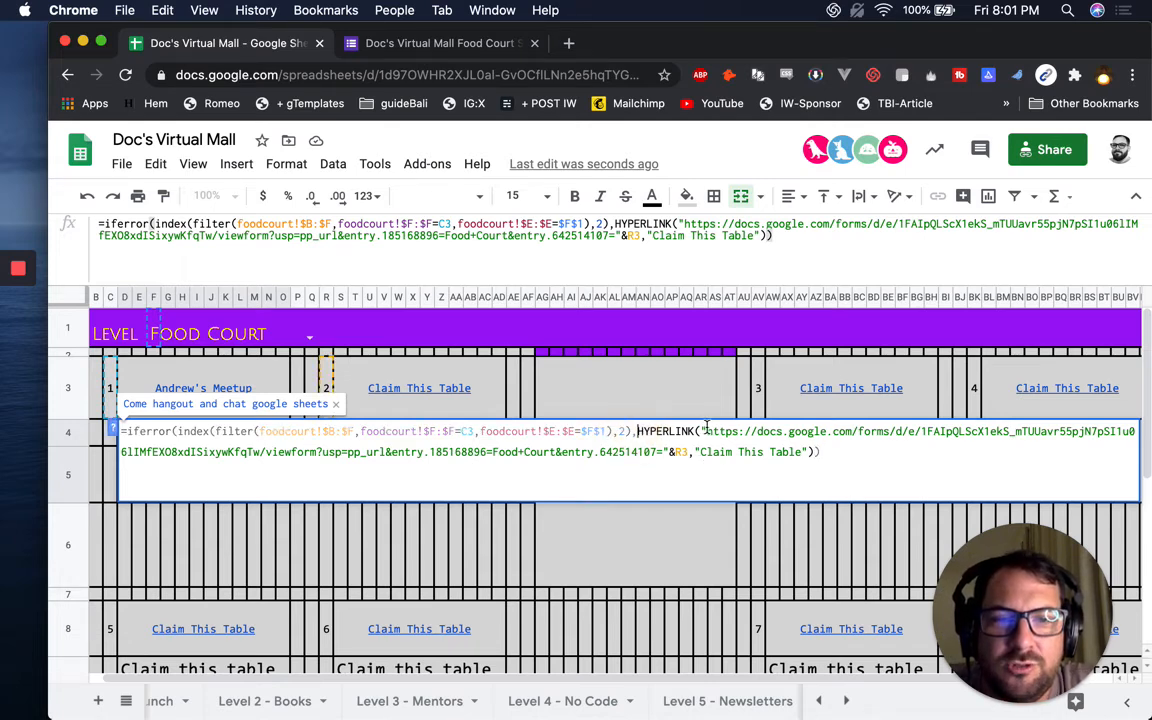
left_click_drag(635, 430, 692, 449)
key("BackSpace")
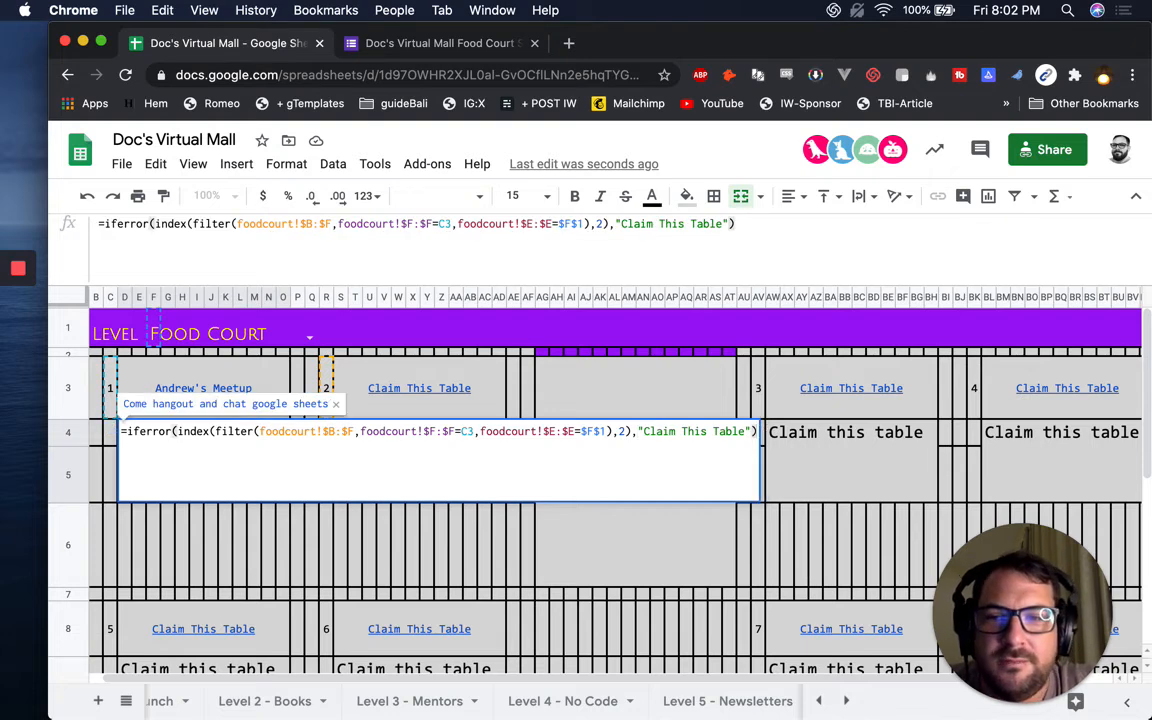
left_click(203, 388)
key("Down")
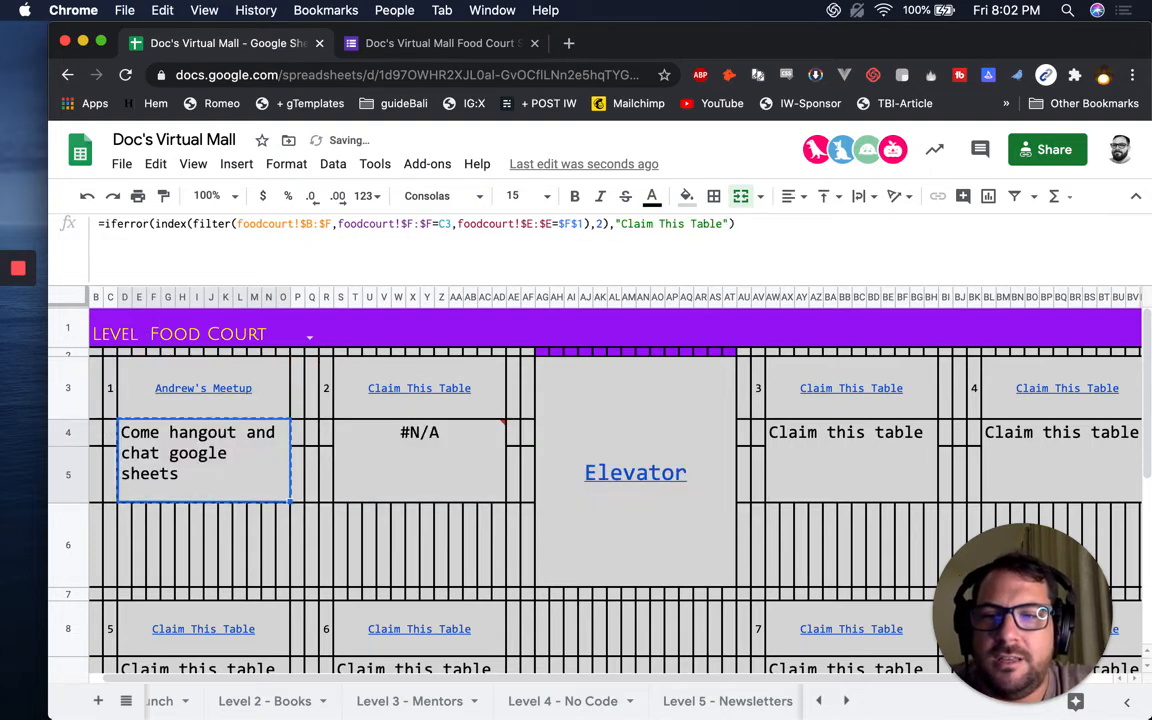
Copy table 1's description formula into table 2's description cell.
key("ctrl+c")
key("Right")
key("Right")
key("Right")
key("Right")
key("ctrl+v")
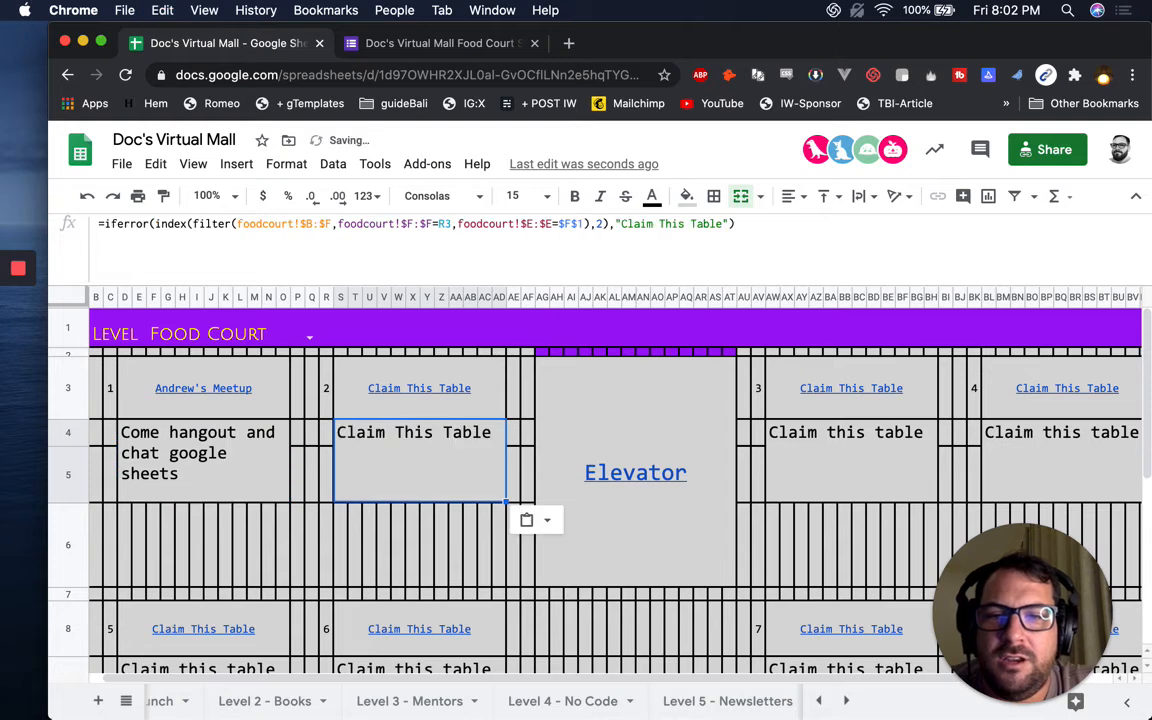
Paste the same description formula into the description cells of tables 3 and 4.
key("Right")
key("Right")
key("Right")
key("Right")
key("Right")
key("Right")
key("ctrl+v")
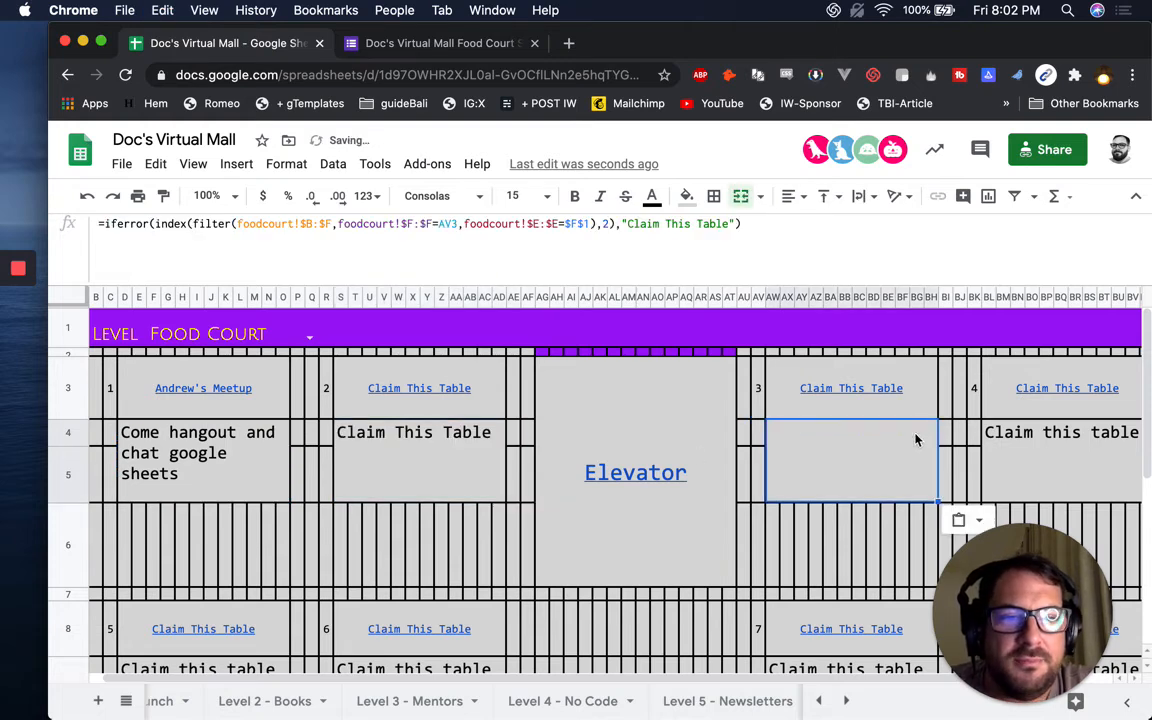
key("Right")
key("Right")
key("Right")
key("Right")
key("Right")
key("Right")
key("ctrl+v")
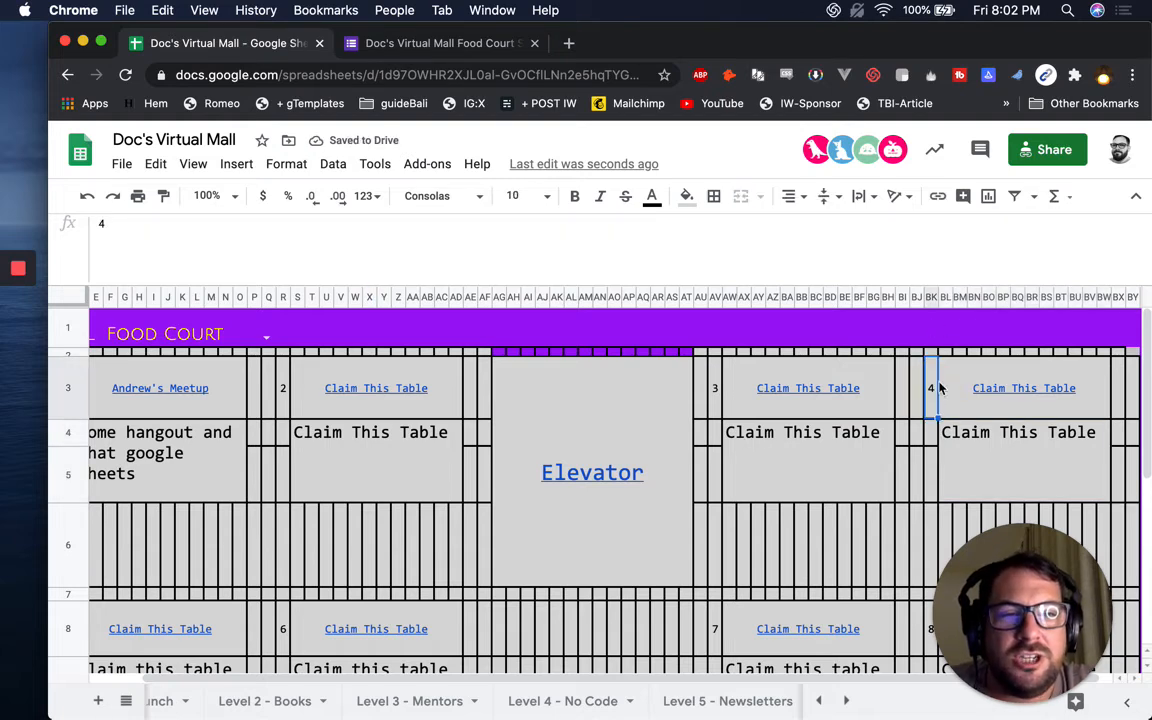
Compare the name link formulas of tables 1 and 2, and copy table 2's HYPERLINK fallback with its leading comma.
left_click(380, 448)
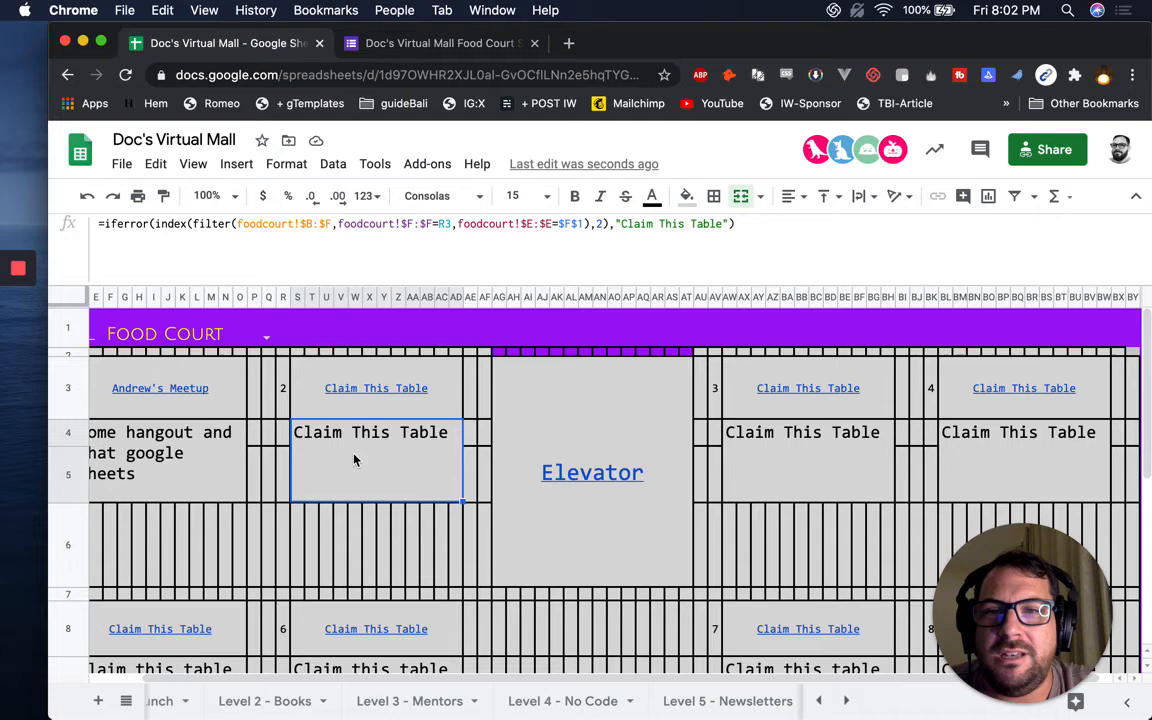
scroll(200, 436, "left", 1)
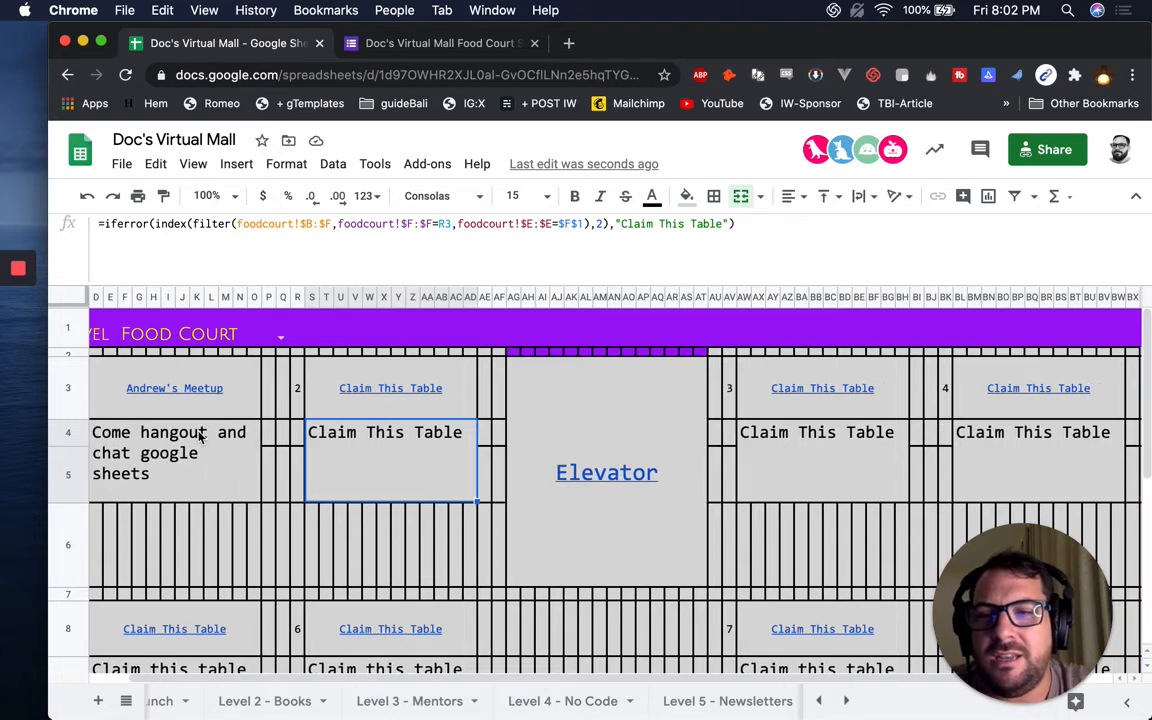
left_click(411, 395)
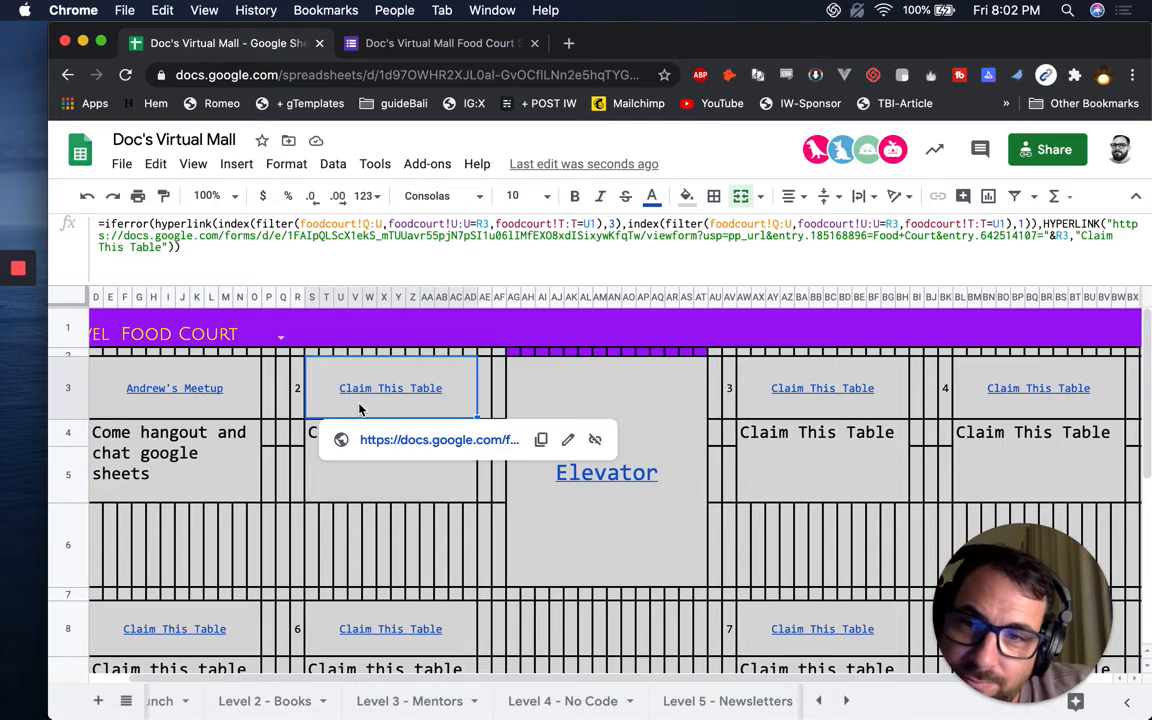
left_click(203, 403)
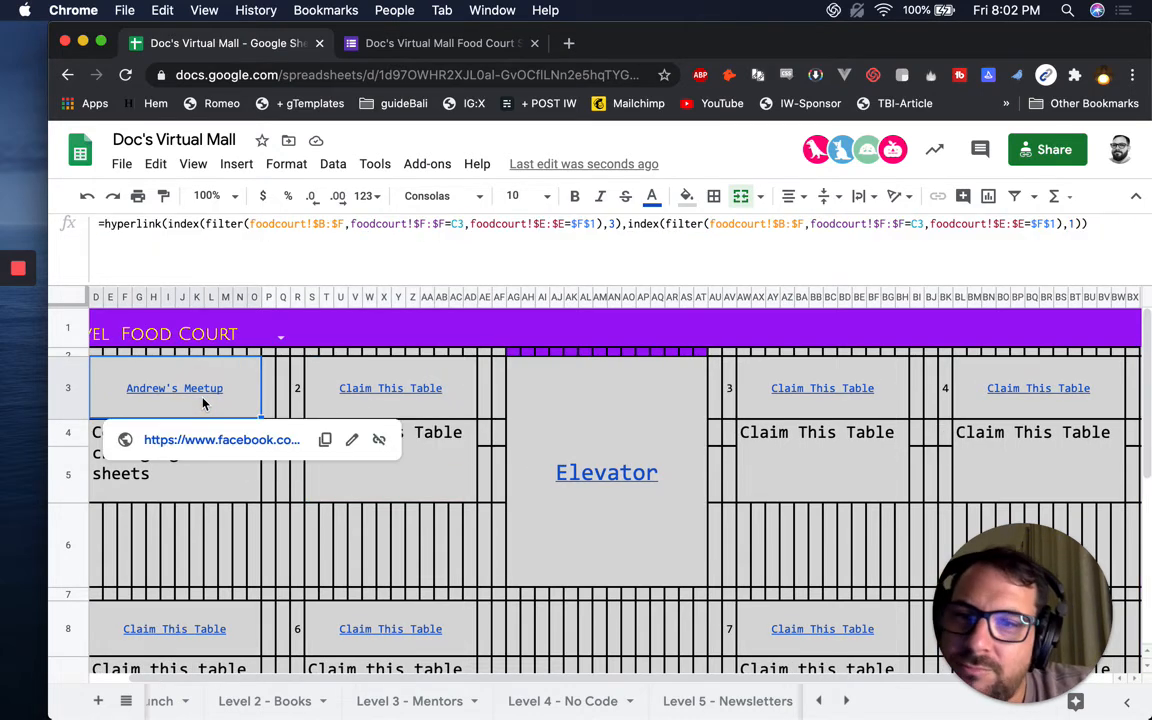
left_click(390, 395)
double_click(390, 395)
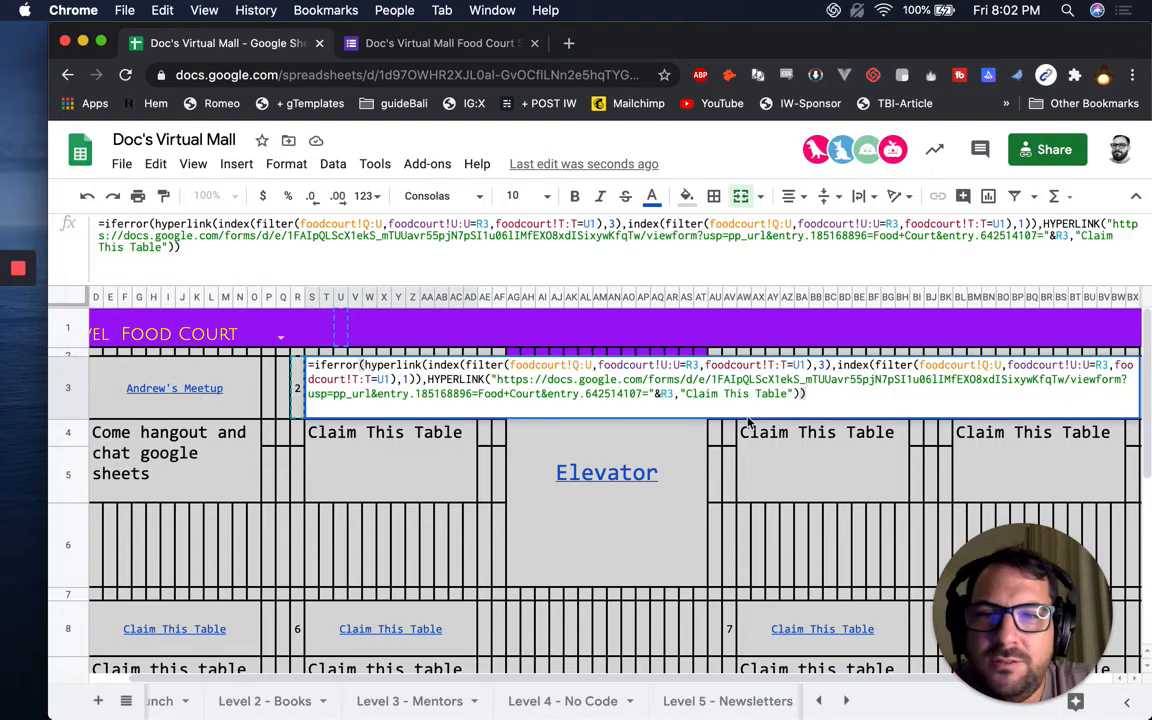
left_click(428, 380, "shift")
key("Escape")
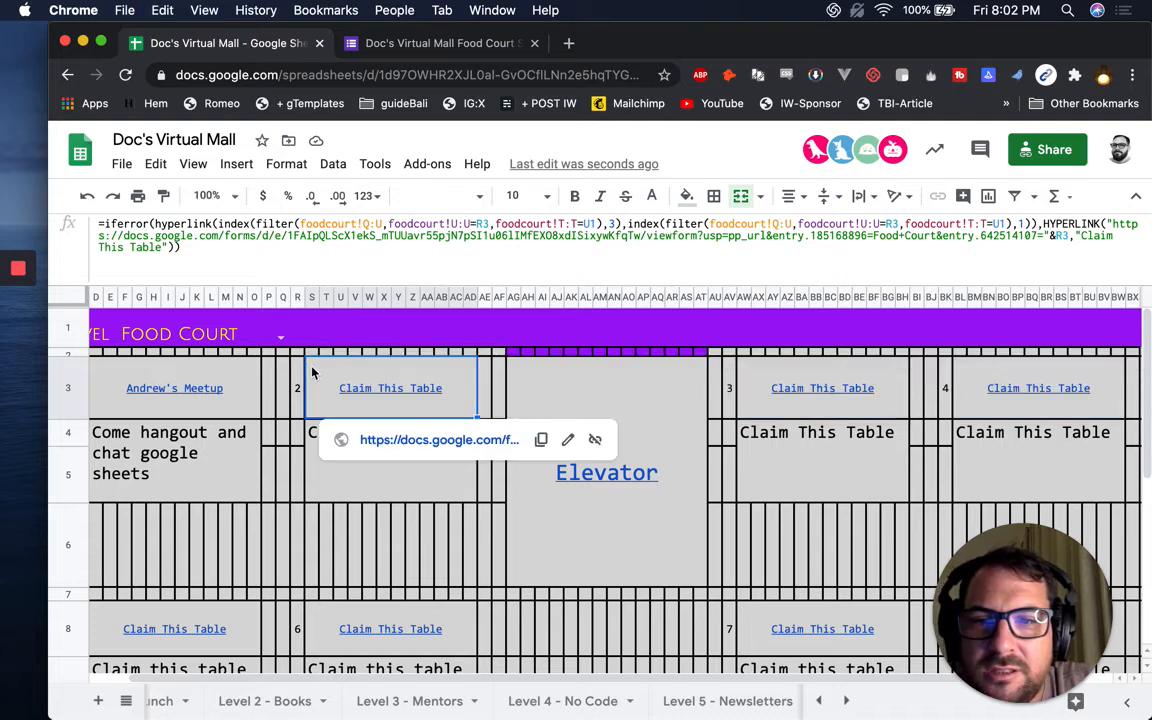
Wrap table 1's name link formula in IFERROR and paste the copied claim form HYPERLINK as the fallback.
scroll(280, 373, "left", 2)
left_click(252, 373)
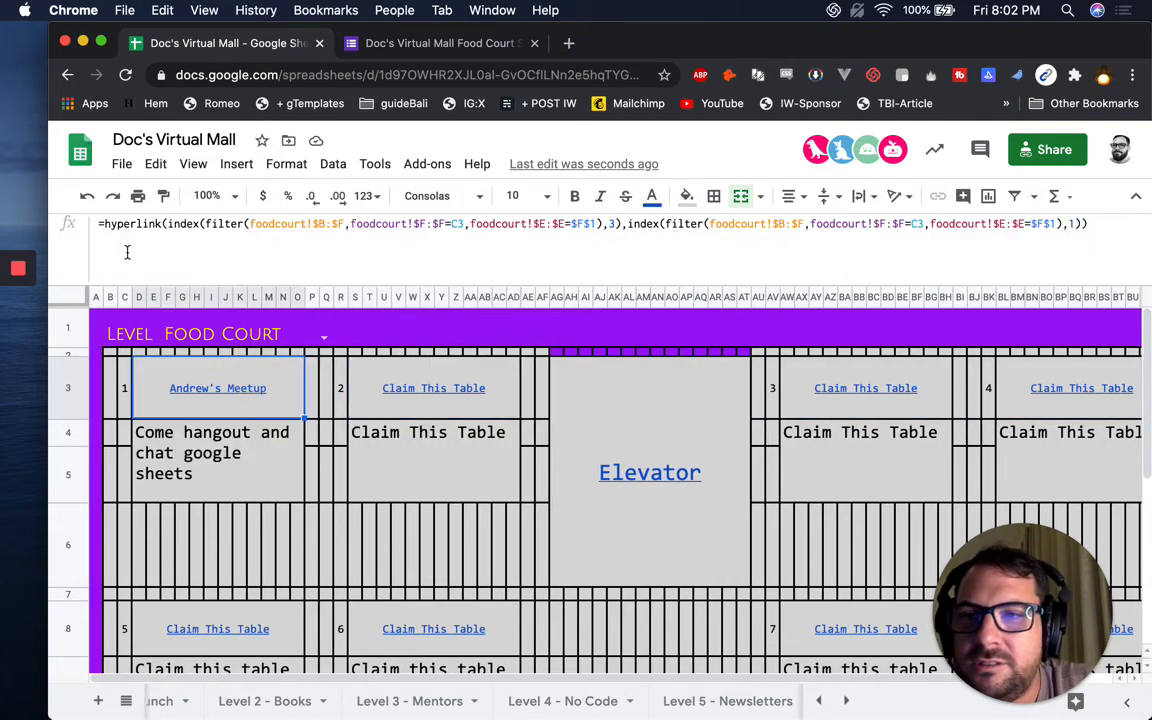
left_click(104, 224)
type("iferror(")
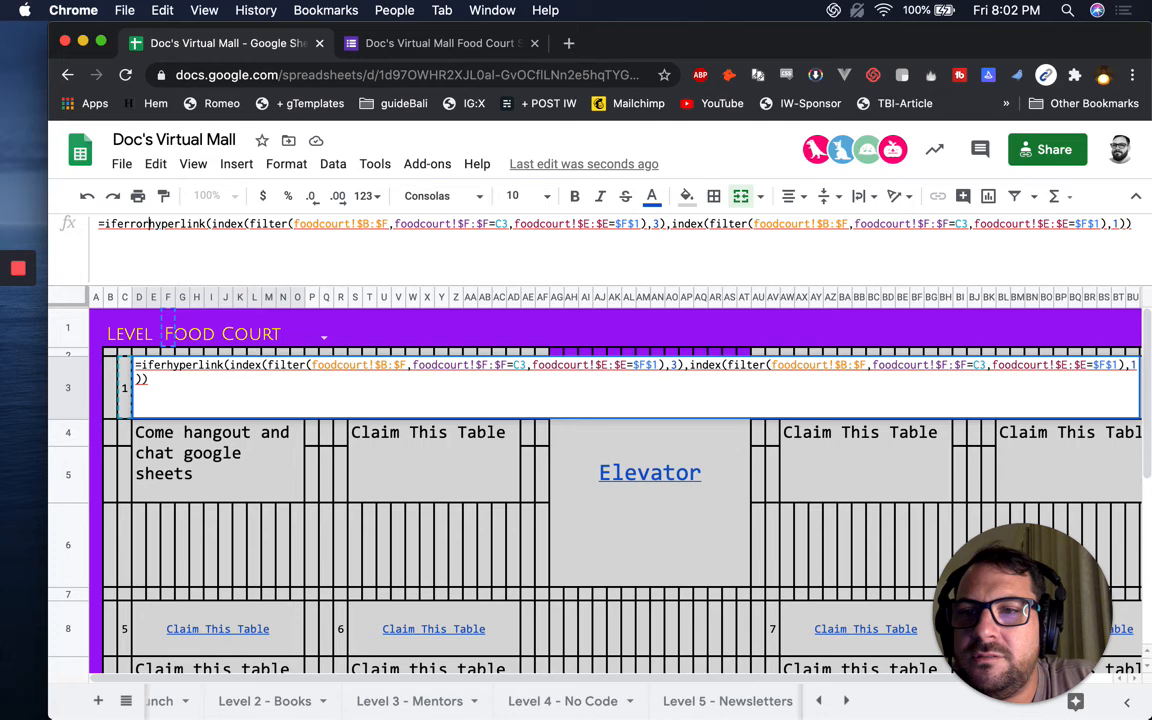
type(",")
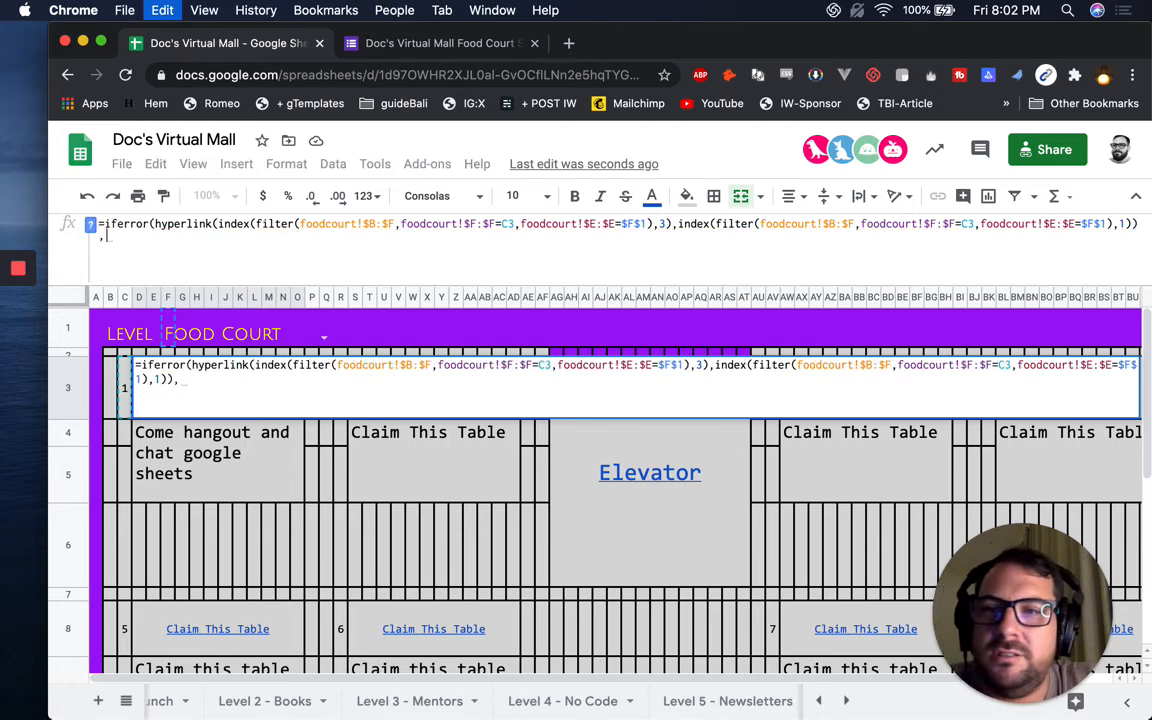
key("super+v")
Change the fallback link's table reference to C3, remove the duplicate comma before HYPERLINK, and commit the formula.
left_click(455, 247)
key("BackSpace")
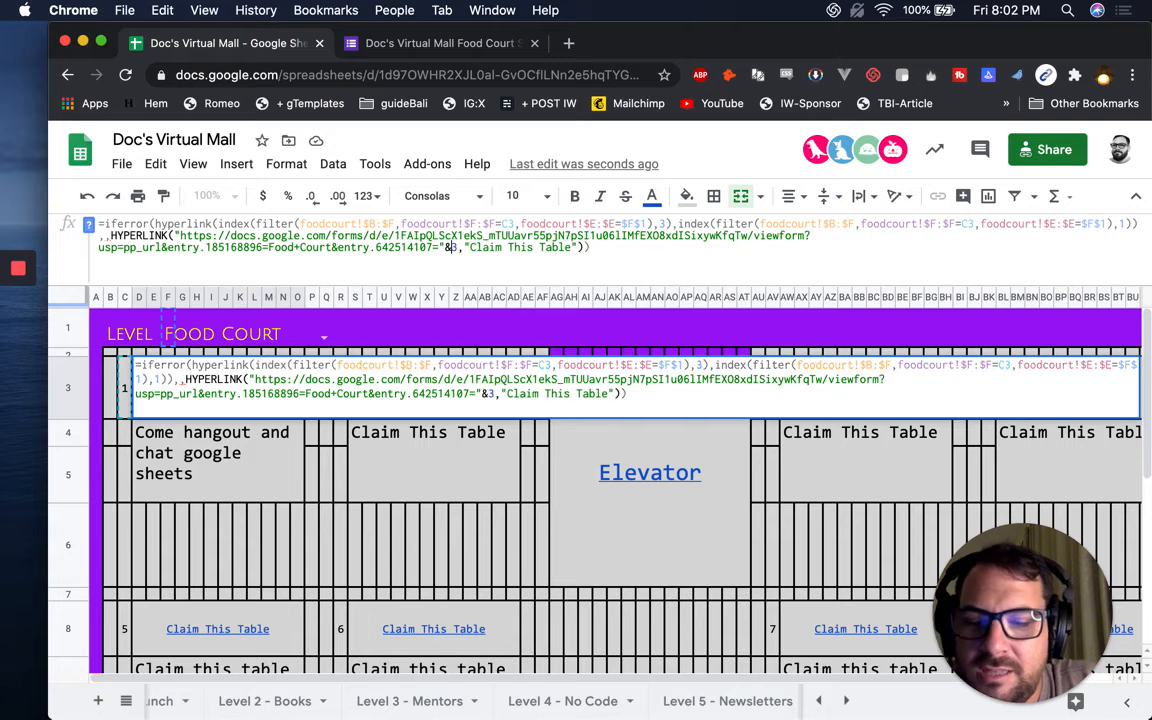
type("C")
key("Return")
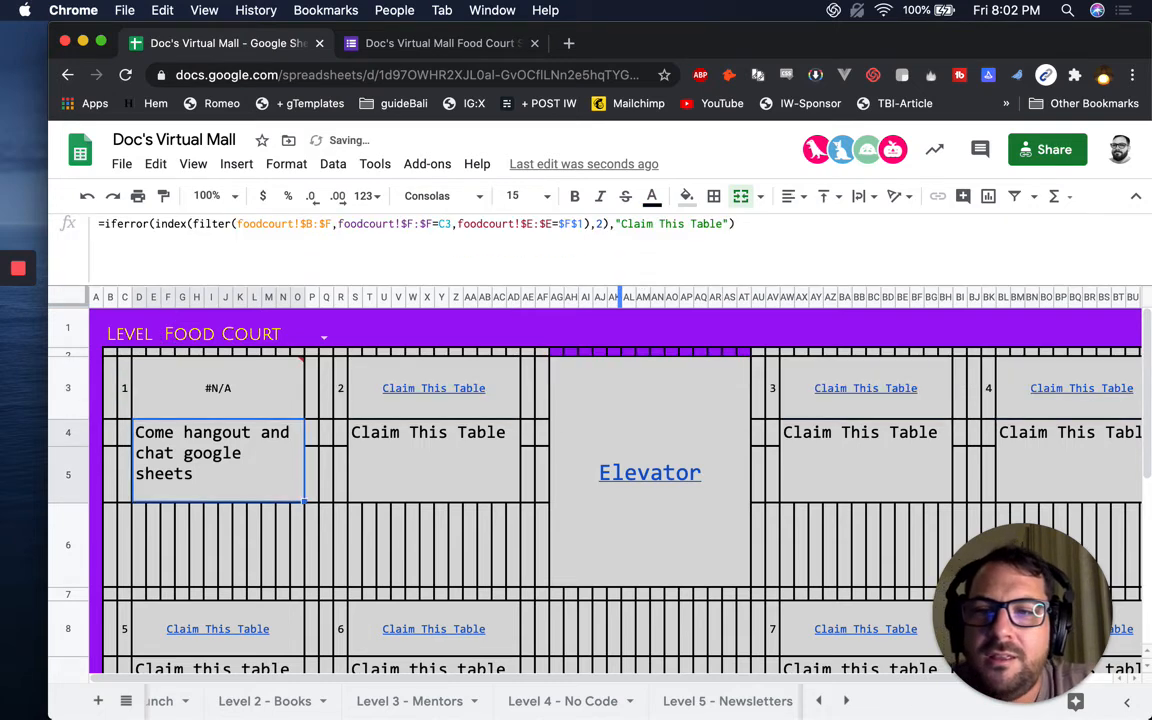
key("Up")
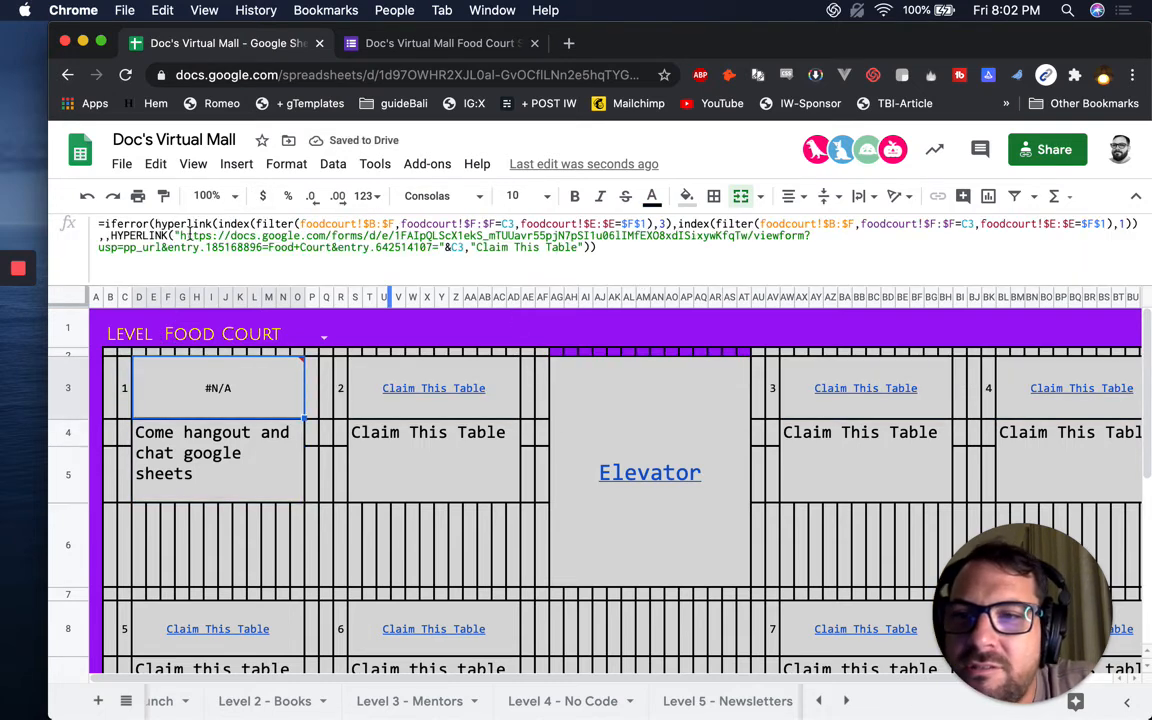
left_click(107, 236)
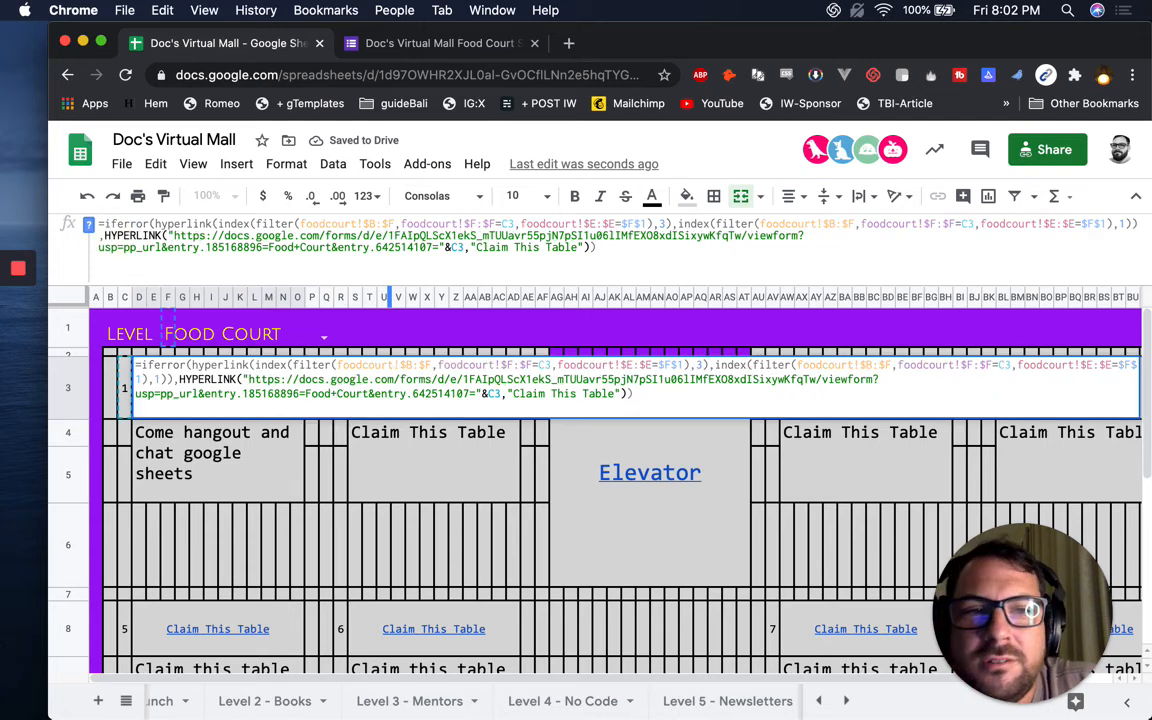
key("Return")
Copy table 1's completed name link formula into table 2's name cell.
key("Up")
key("super+c")
key("Right")
key("Right")
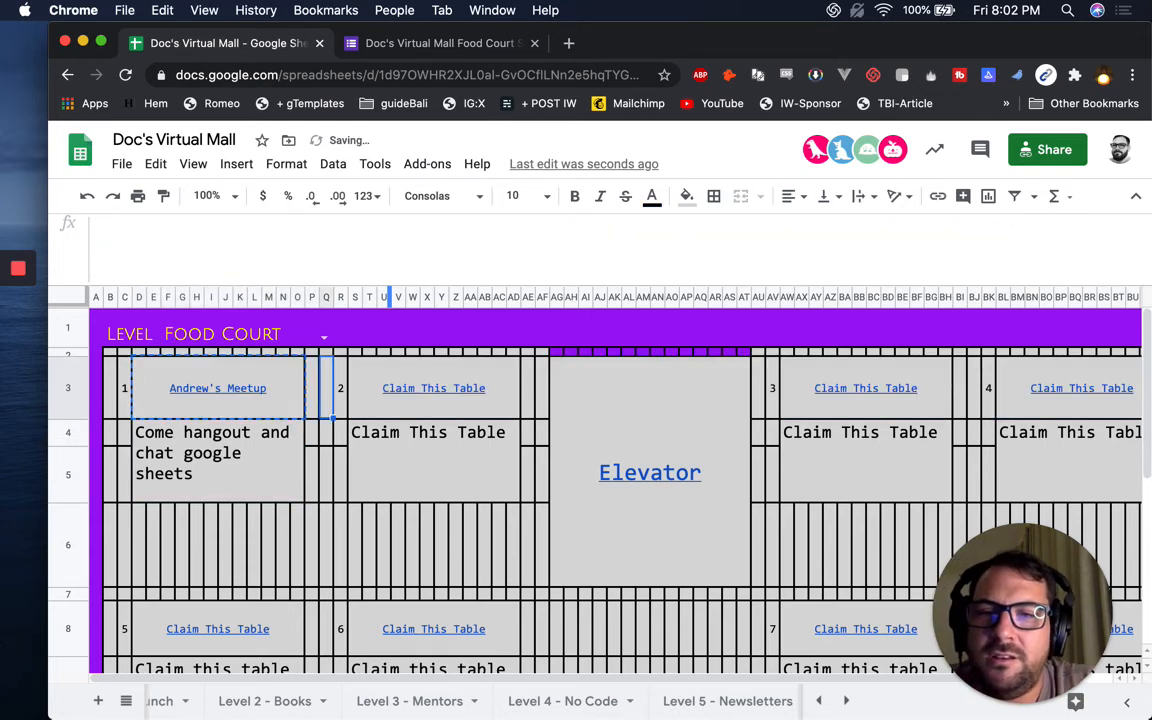
key("Right")
key("super+v")
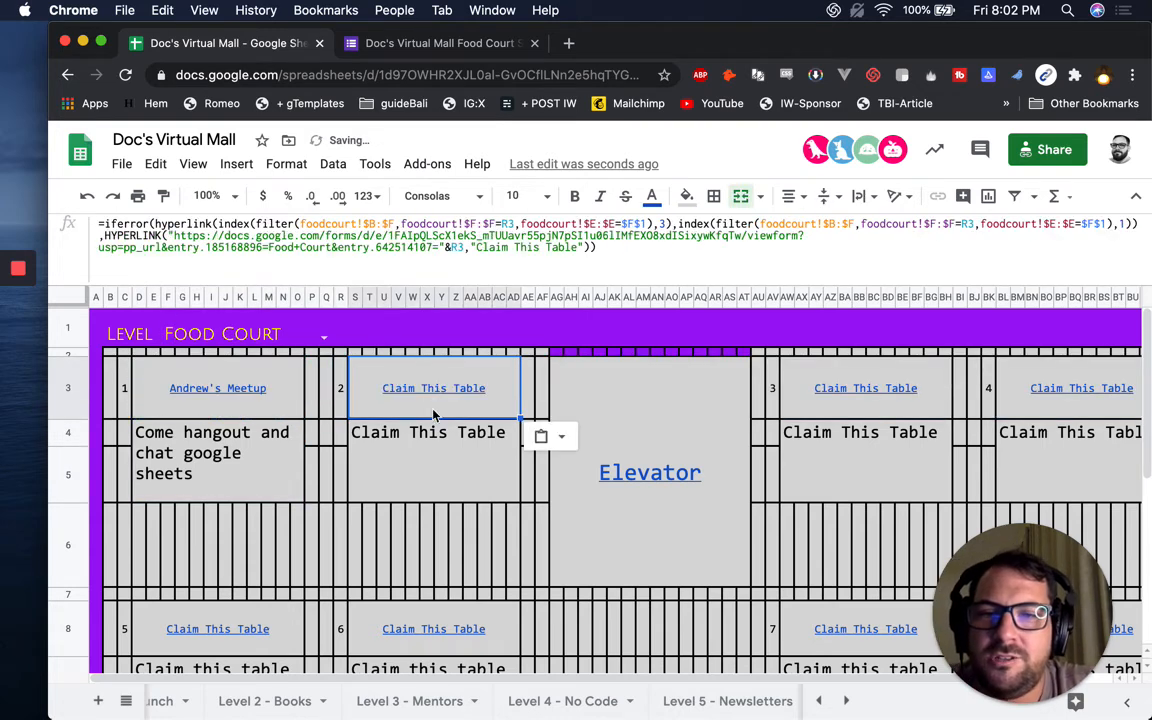
Open table 2's claim link, check the form's prefilled Level and Table answers, and close the form pages.
mouse_move(437, 403)
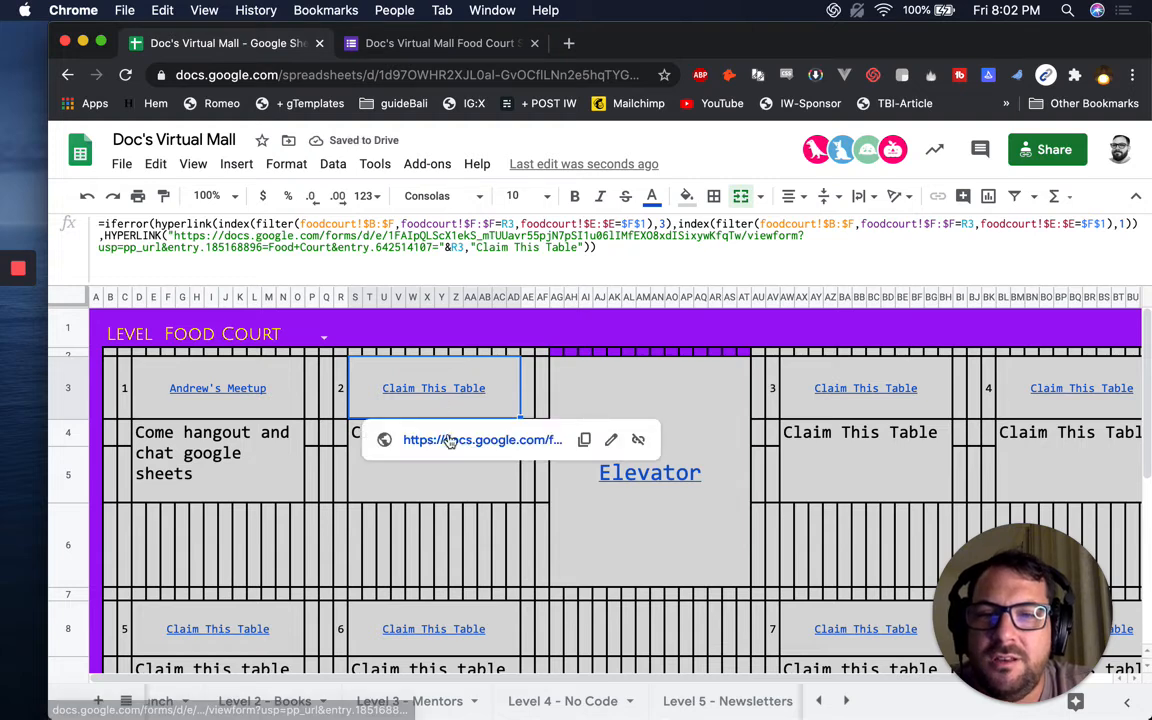
left_click(411, 440)
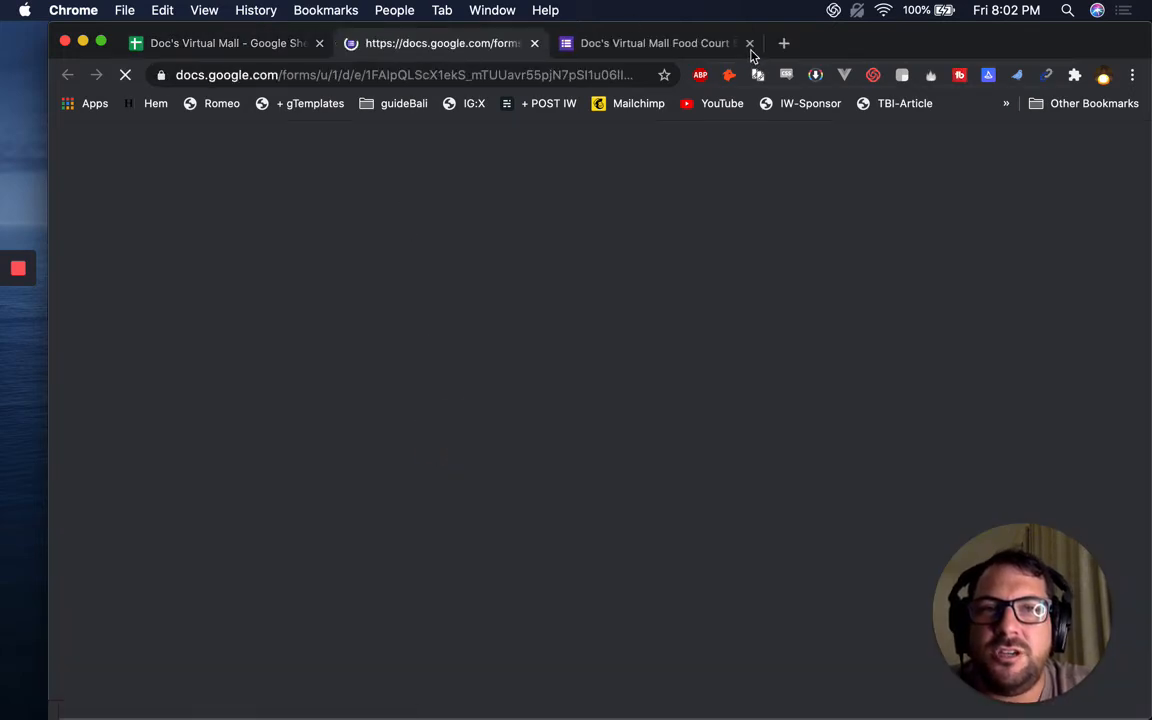
left_click(749, 43)
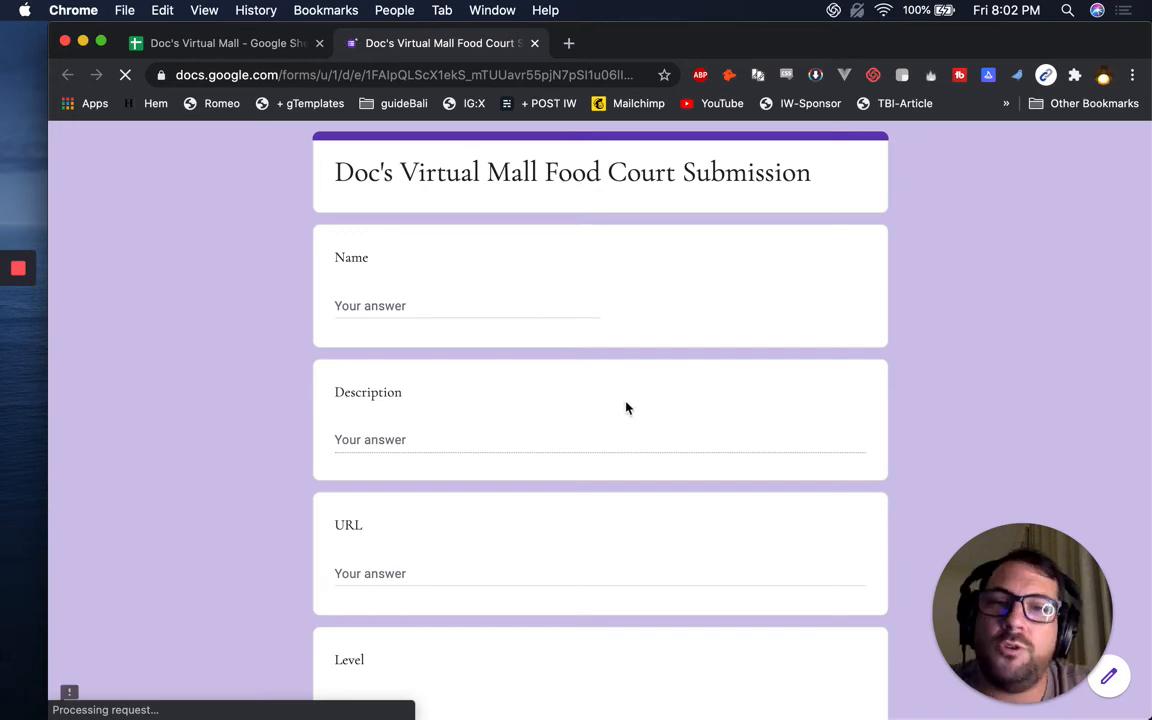
scroll(626, 407, "down", 3)
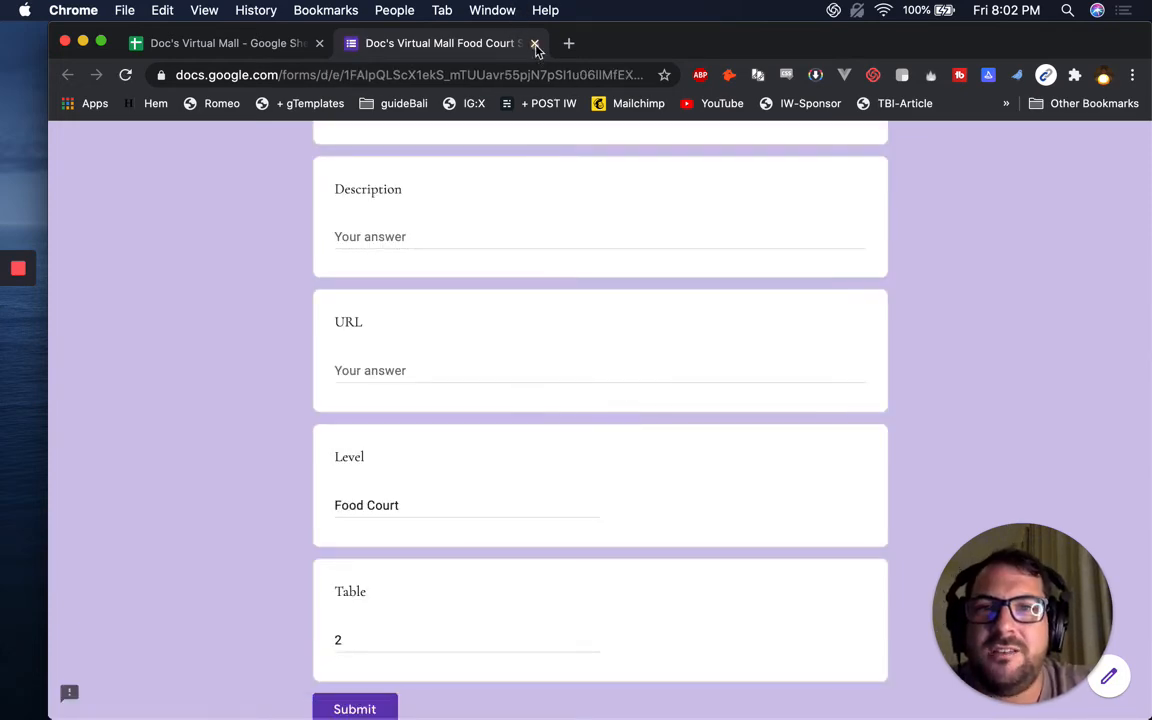
key("super+w")
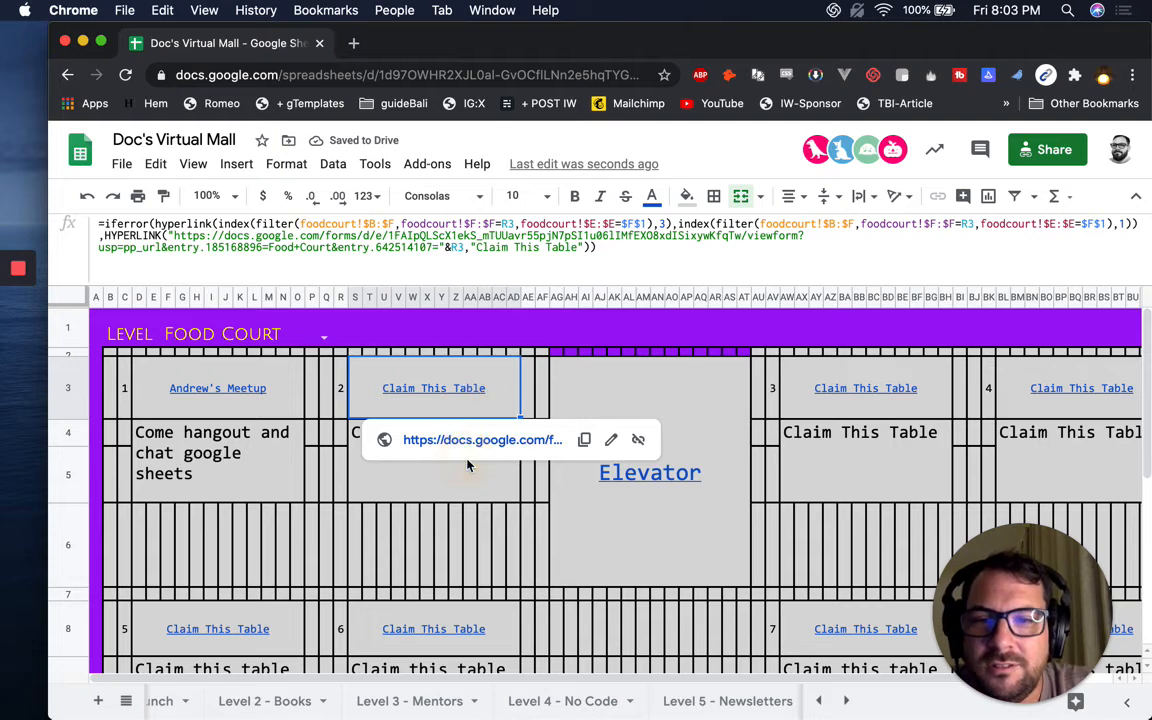
Copy table 2's name link and description cells into tables 3 and 4.
key("super+v")
key("shift+Down")
key("shift+Down")
key("Up")
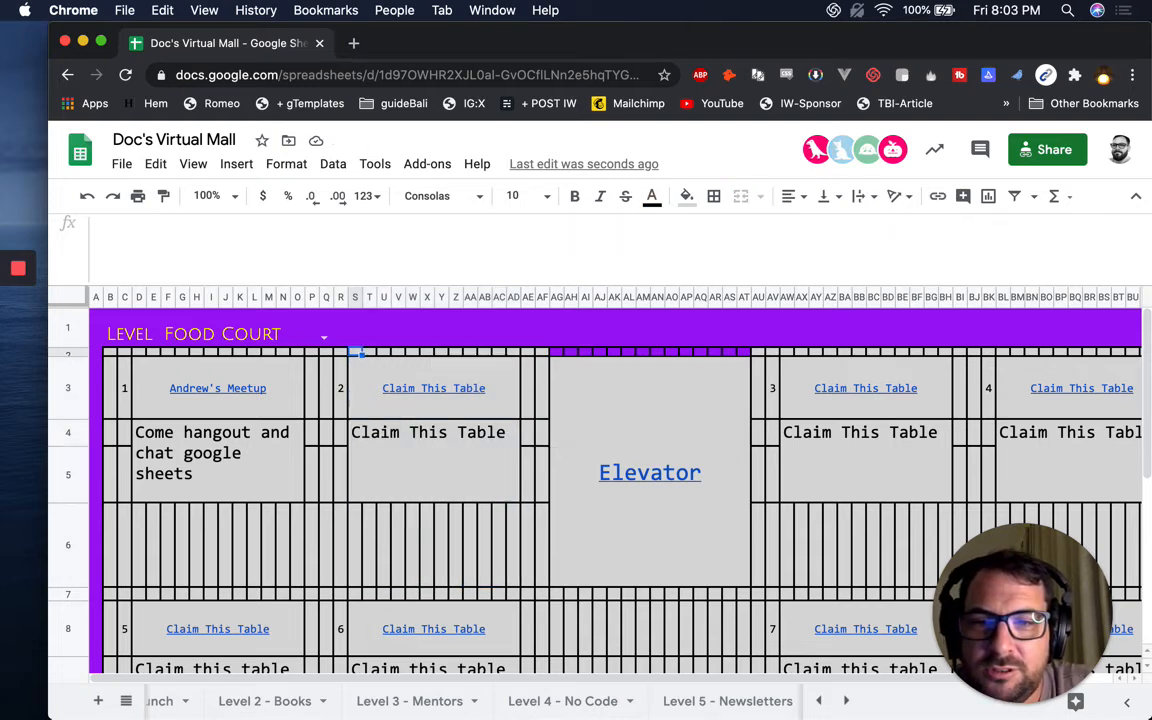
key("Down")
key("shift+Down")
key("super+c")
left_click(862, 402)
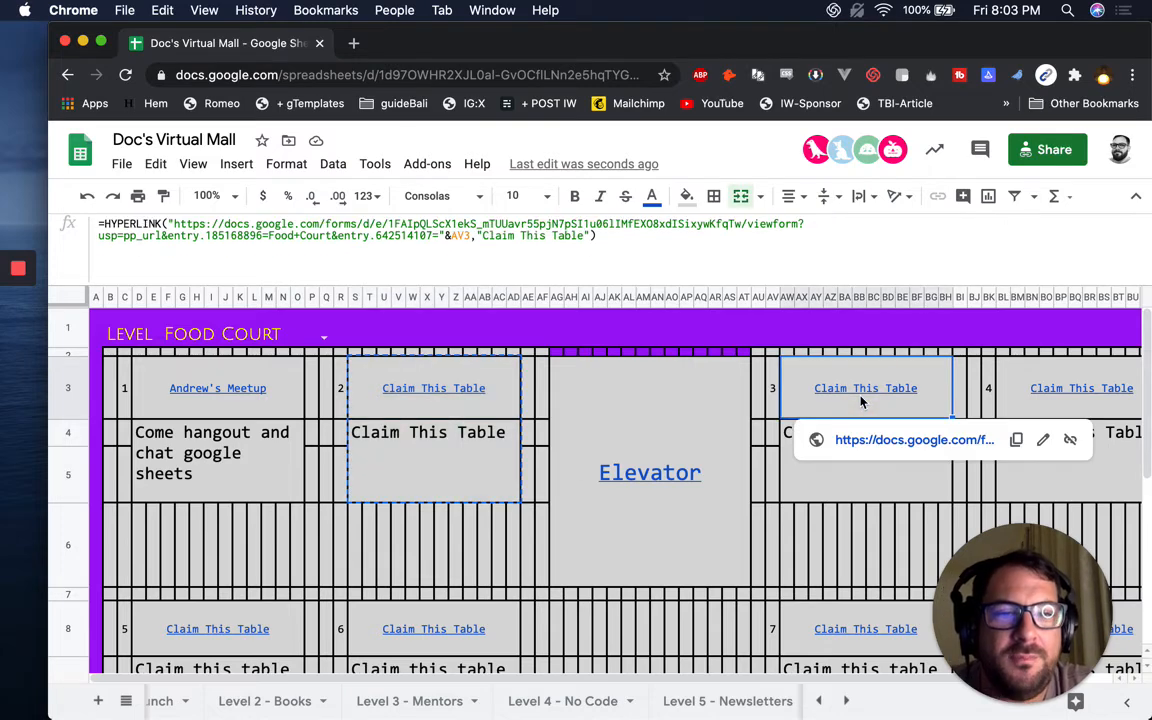
key("super+v")
scroll(862, 402, "right", 1)
left_click(983, 400)
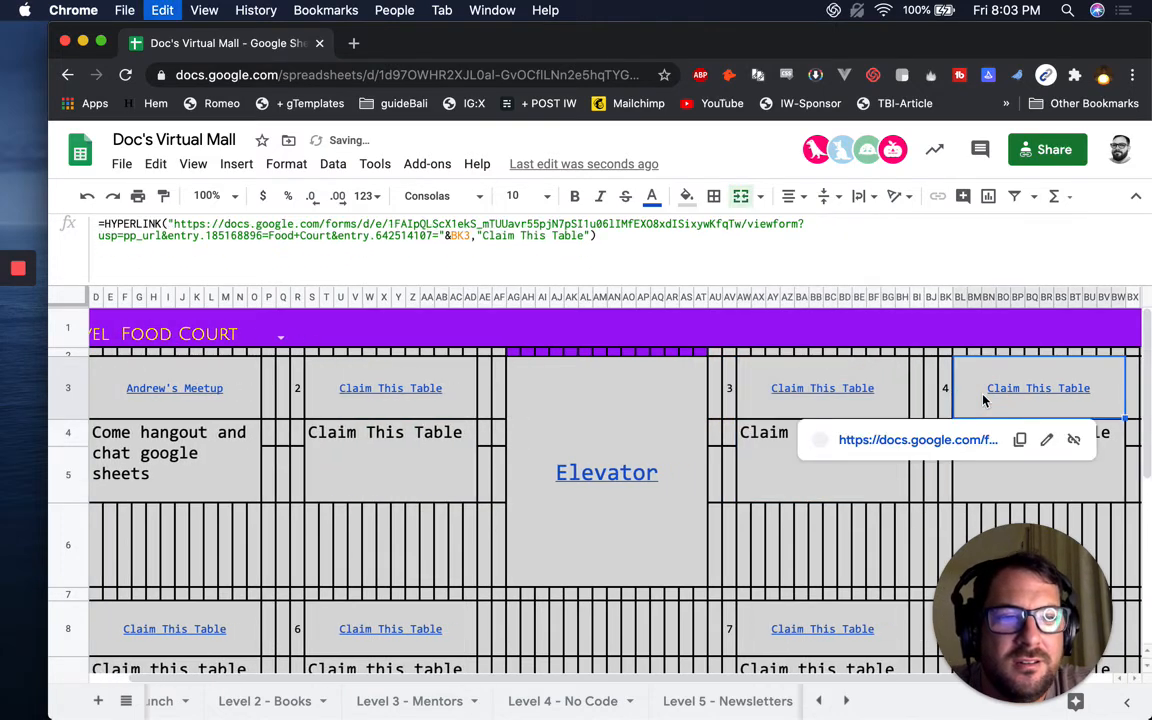
key("super+v")
Paste the copied name link and description formulas into tables 5, 6, 7 and 8.
scroll(984, 399, "down", 10)
scroll(183, 468, "up", 8)
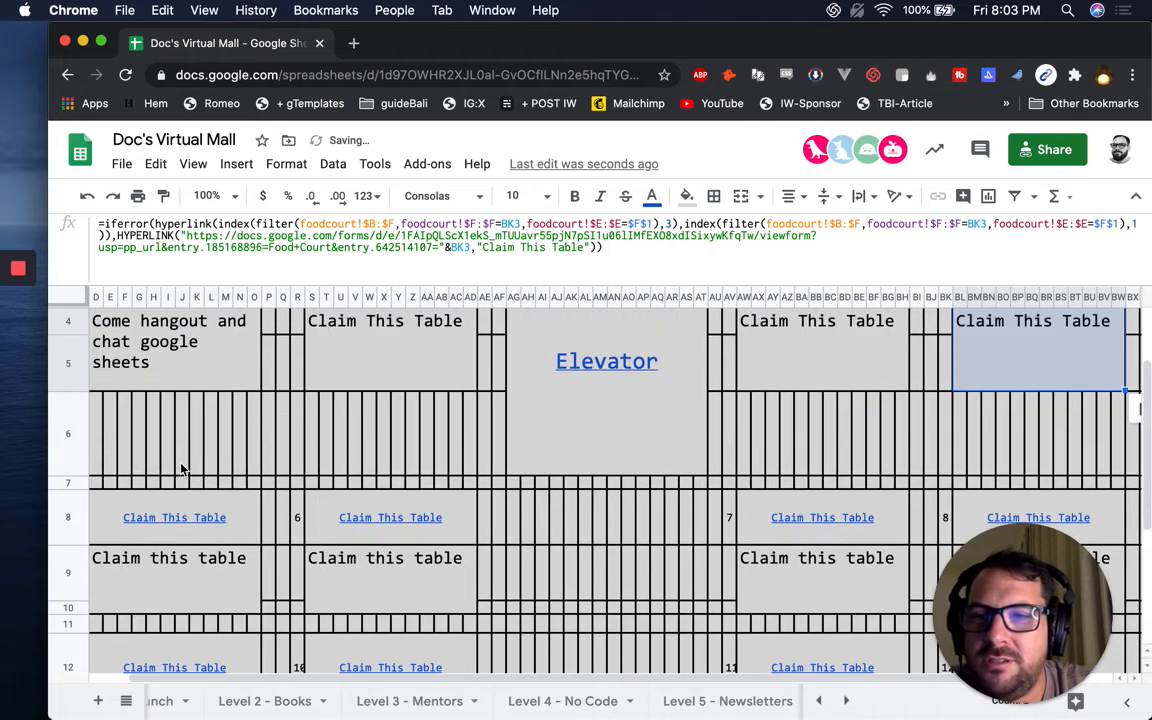
left_click(154, 516)
key("super+v")
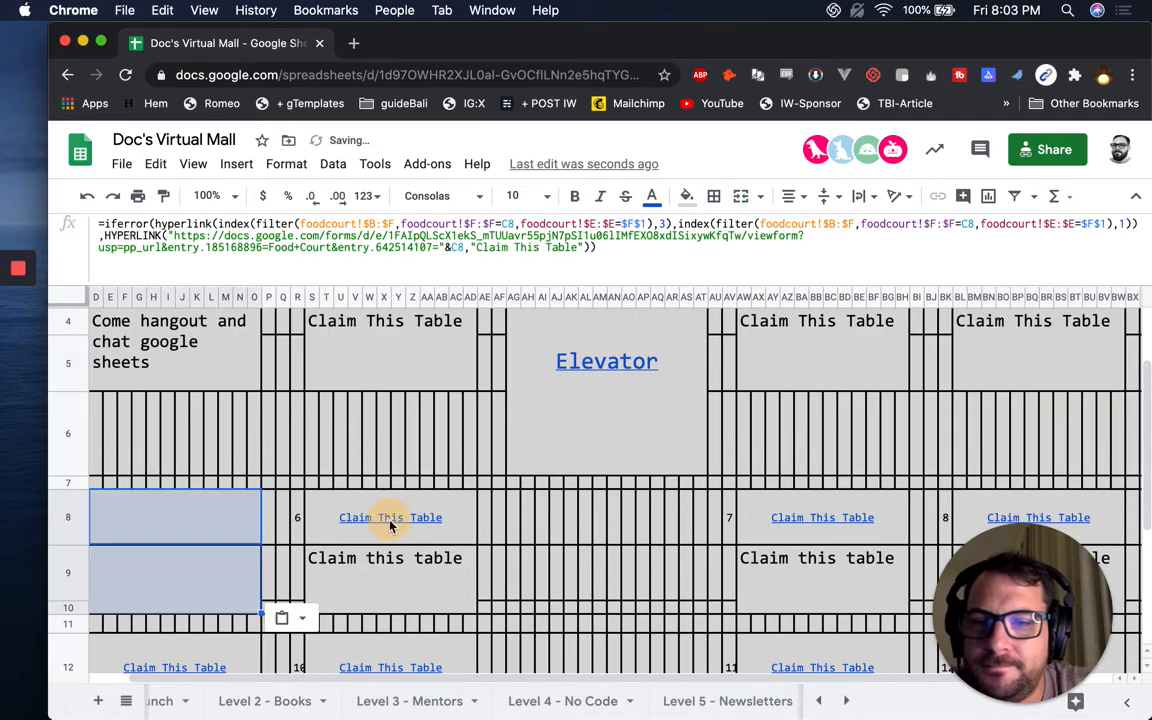
left_click(390, 524)
key("super+v")
scroll(370, 490, "right", 1)
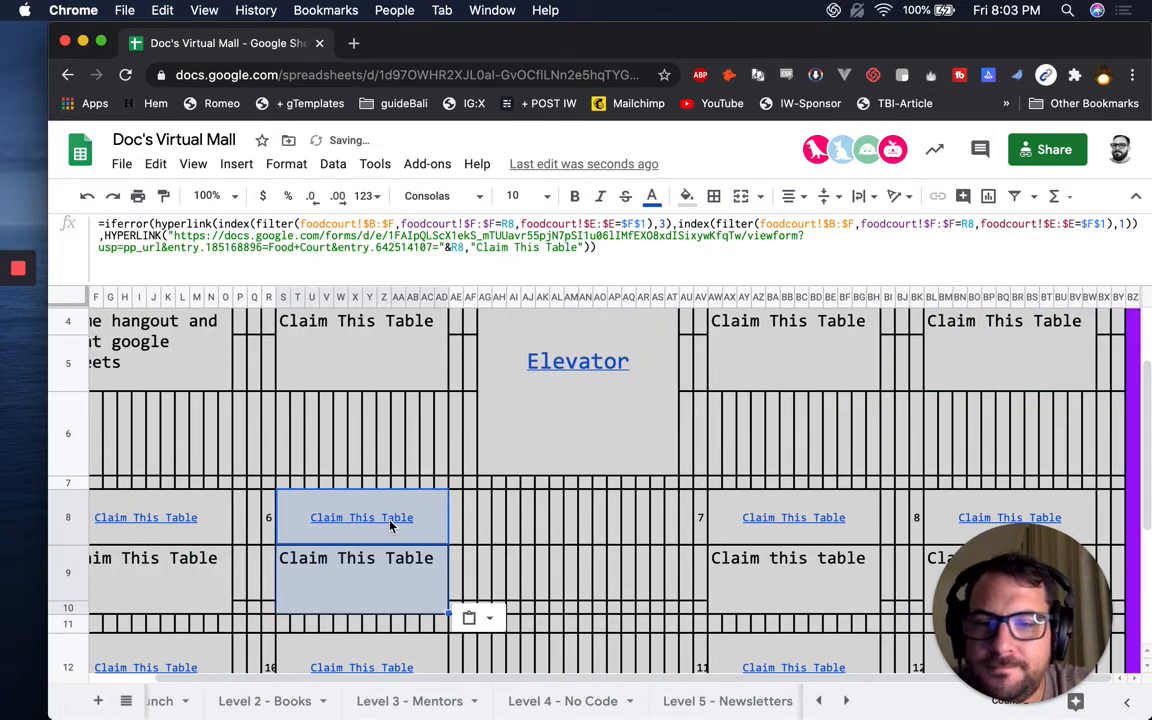
left_click(720, 533)
key("super+v")
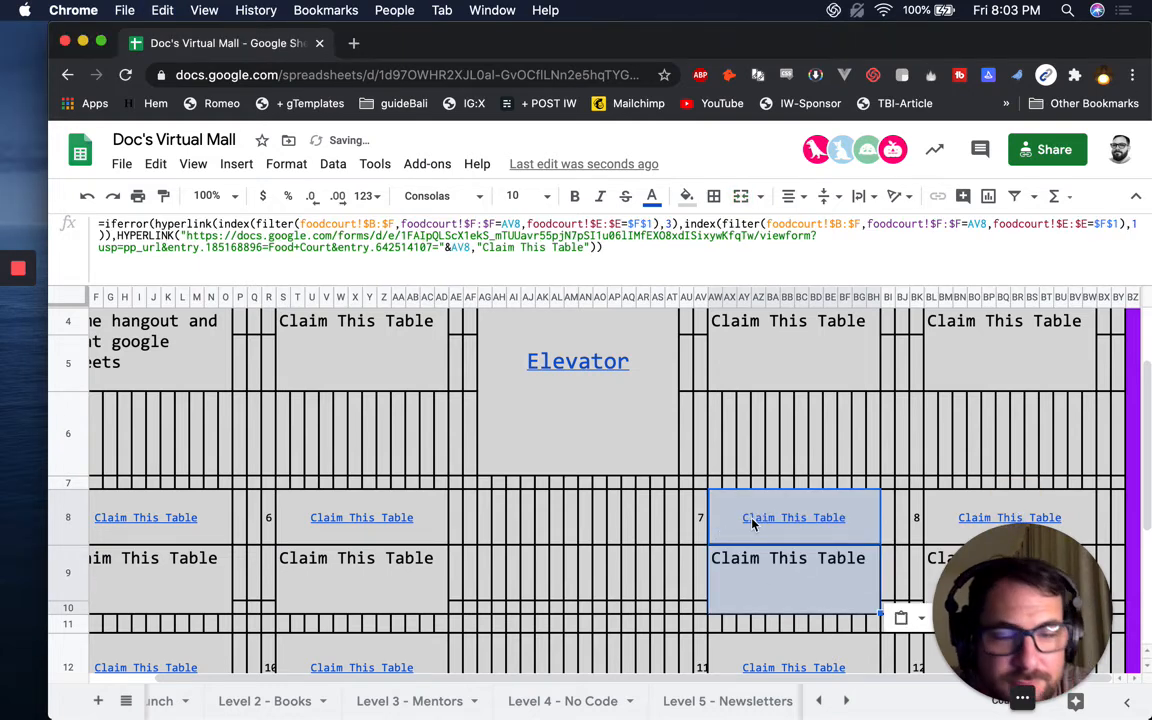
scroll(752, 520, "down", 2)
scroll(755, 525, "down", 2)
left_click(1030, 345)
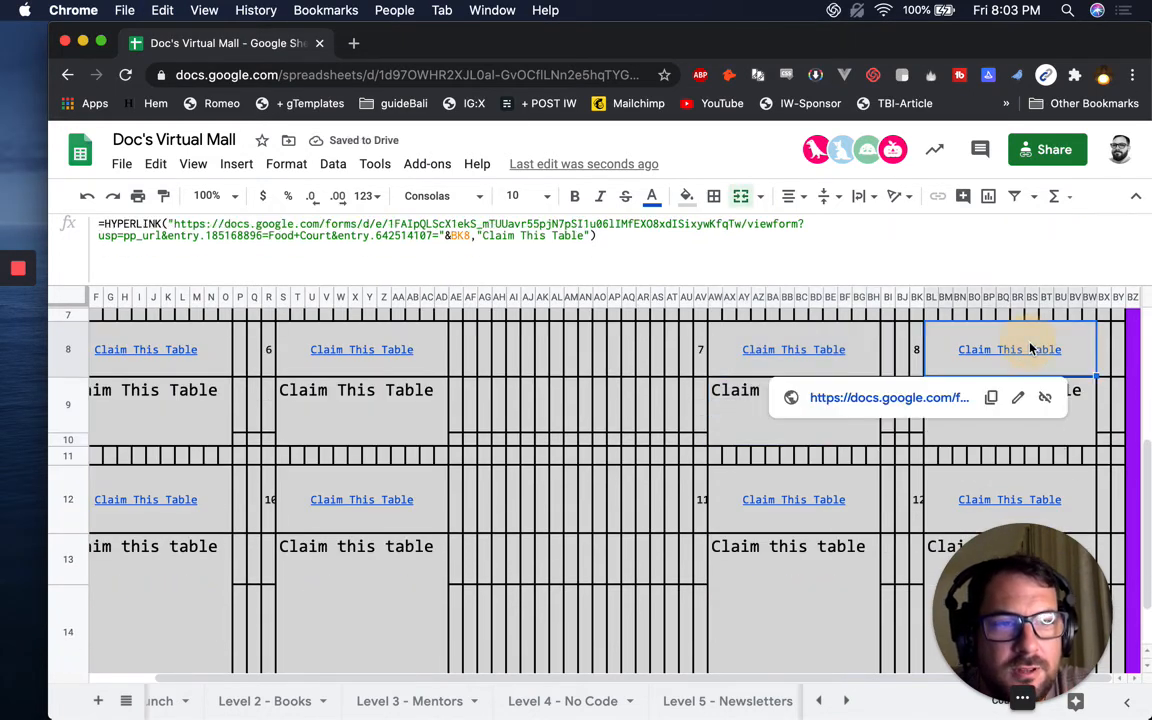
key("super+v")
Paste the same name link and description formulas into tables 12, 11, 10 and 9.
scroll(1031, 347, "down", 3)
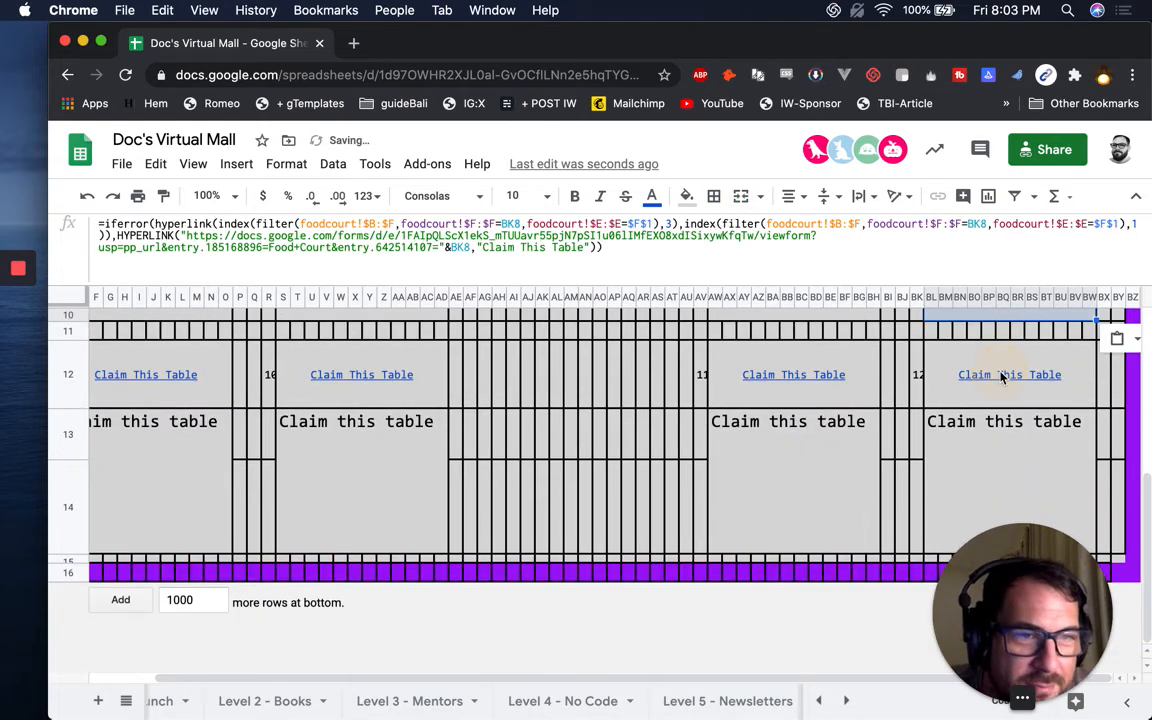
left_click(998, 377)
left_click(818, 370)
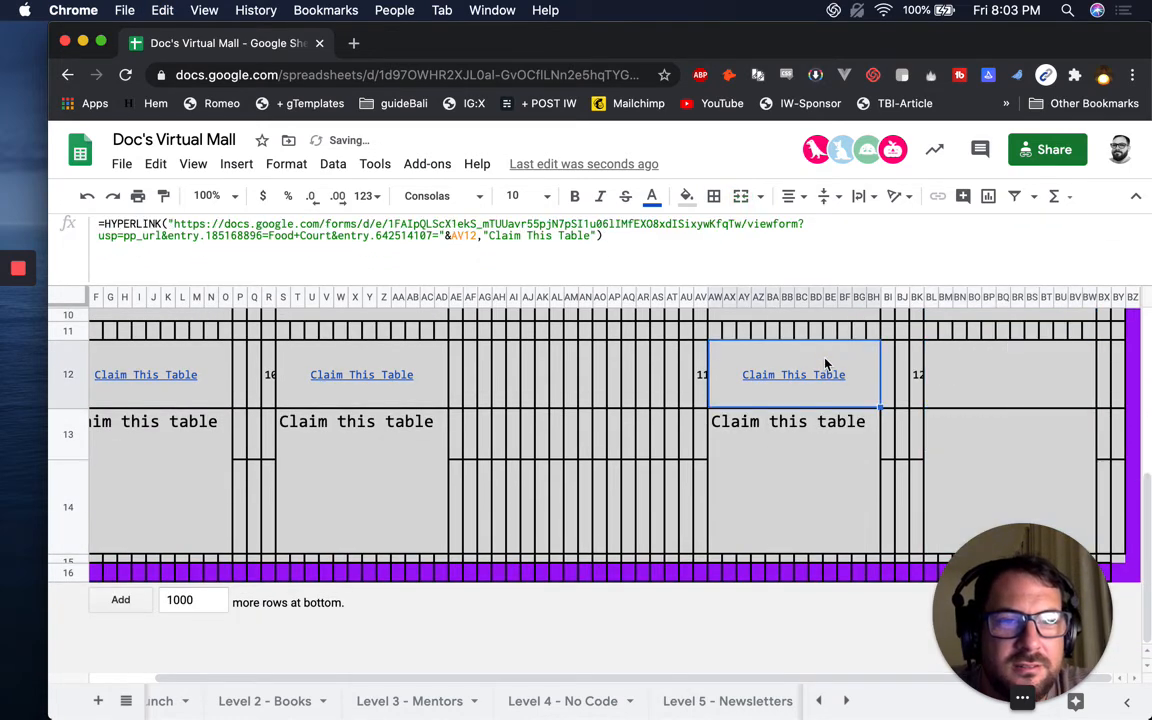
key("super+v")
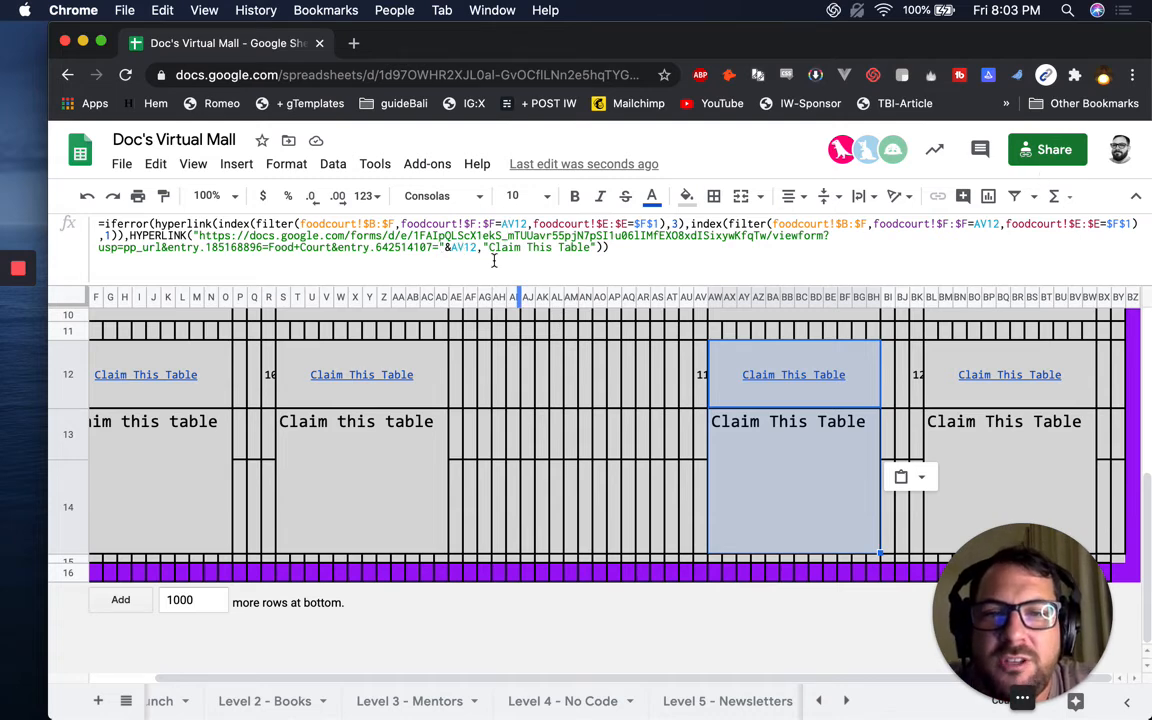
left_click(370, 375)
key("ctrl+v")
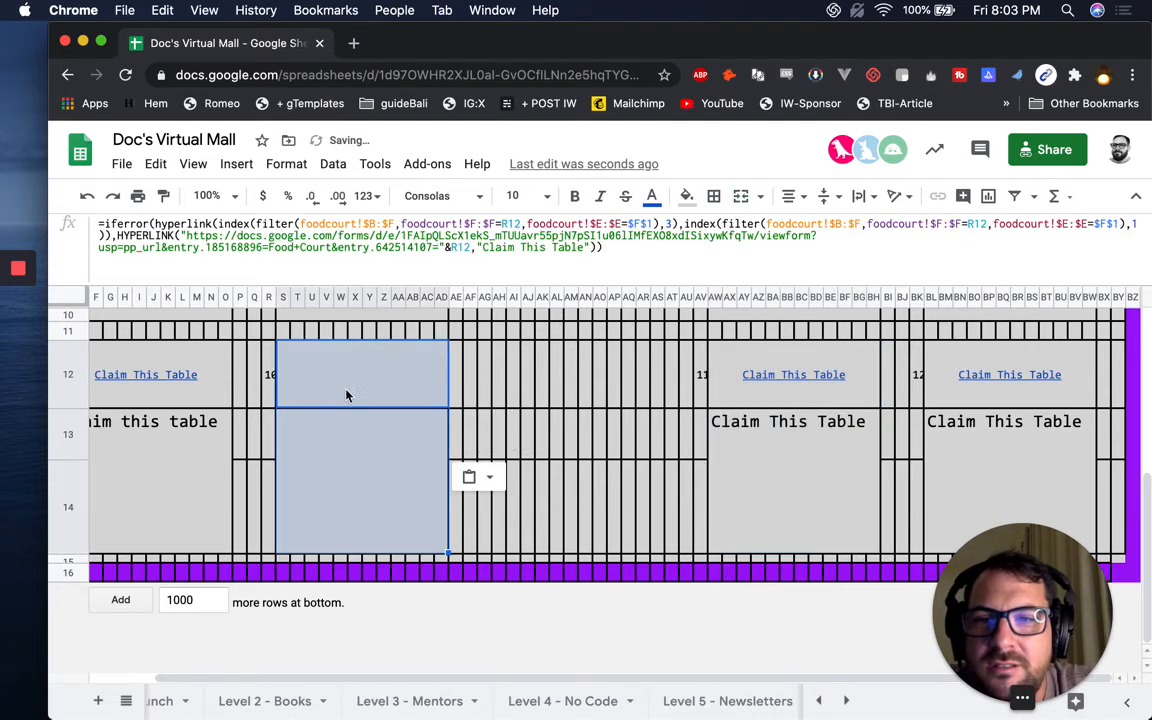
left_click(174, 378)
key("ctrl+v")
Examine the pasted formulas of tables 5 and 6 and table 1's name and description formulas.
scroll(174, 381, "left", 1)
scroll(174, 381, "up", 2)
left_click(179, 354)
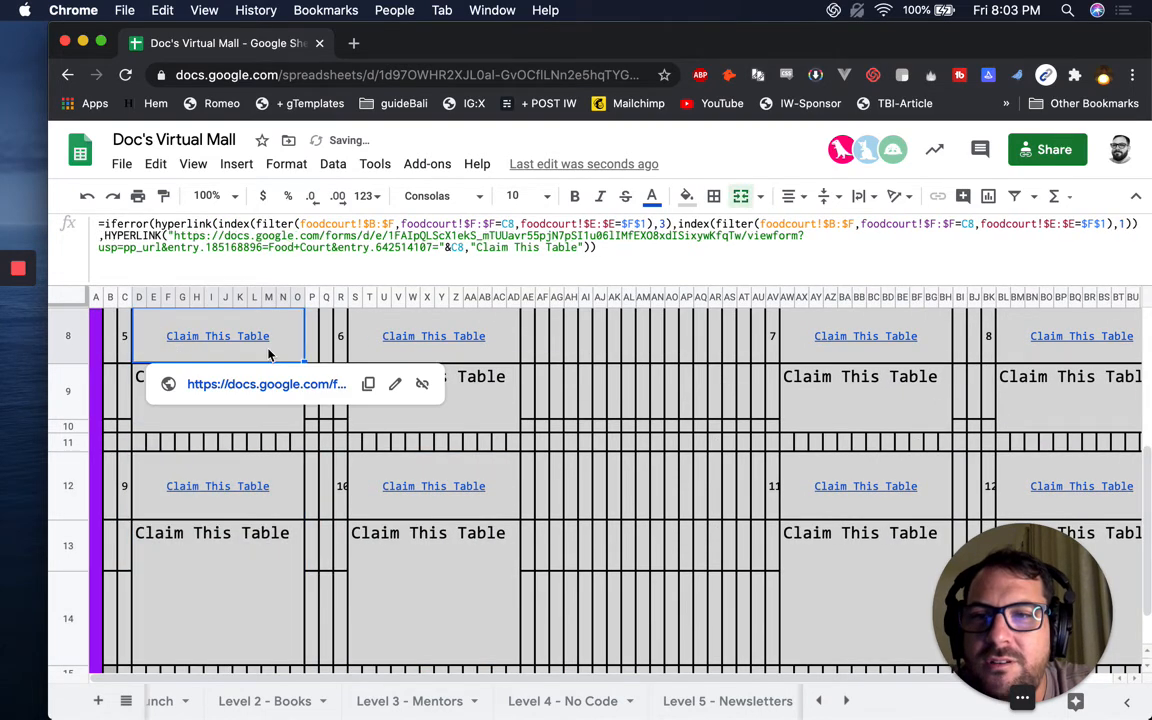
left_click(403, 354)
scroll(469, 468, "right", 3)
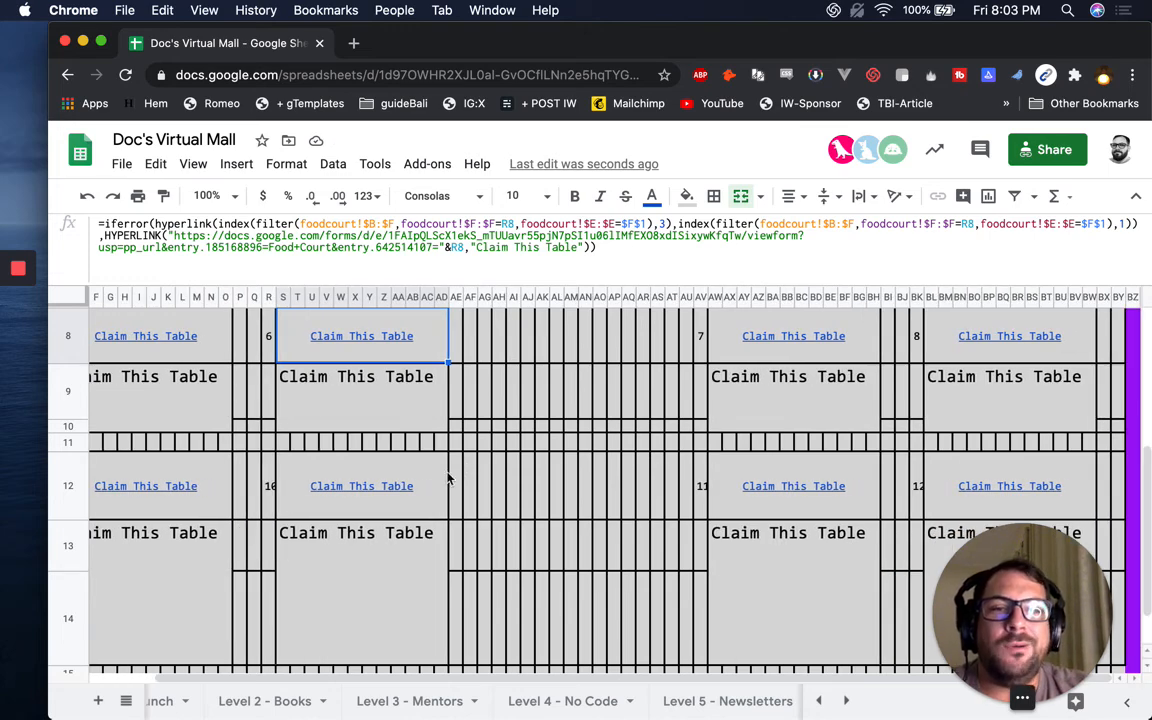
scroll(403, 392, "up", 3)
scroll(374, 468, "up", 2)
scroll(374, 468, "left", 2)
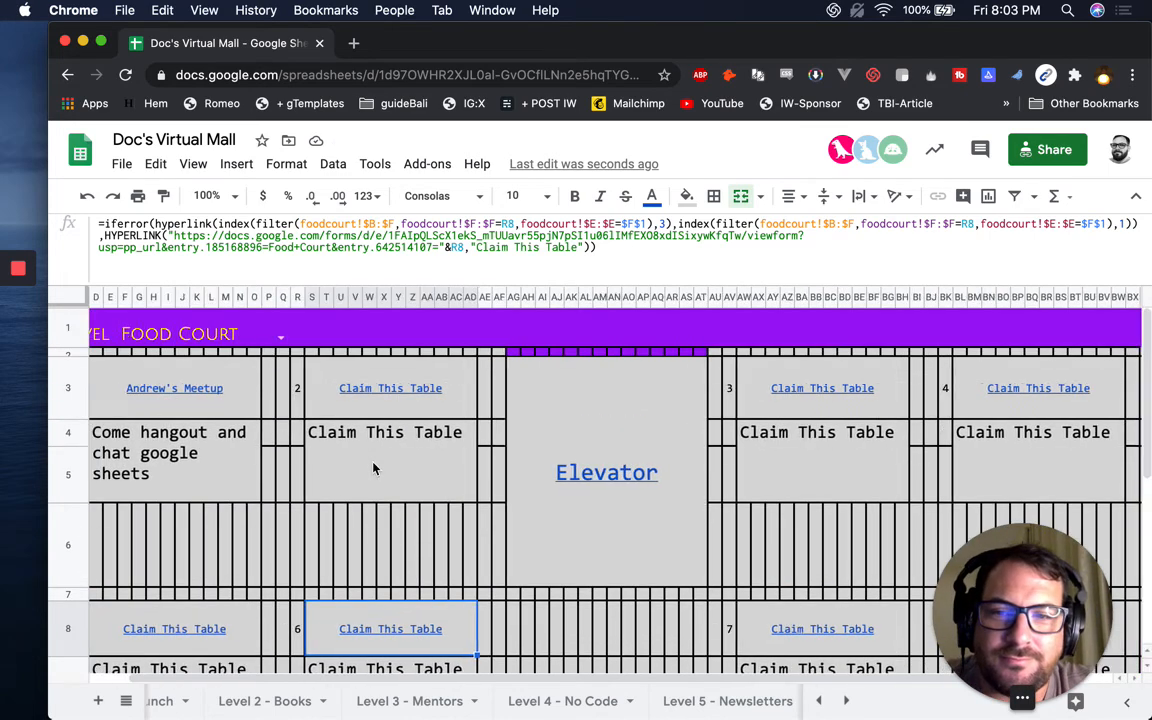
left_click(222, 394)
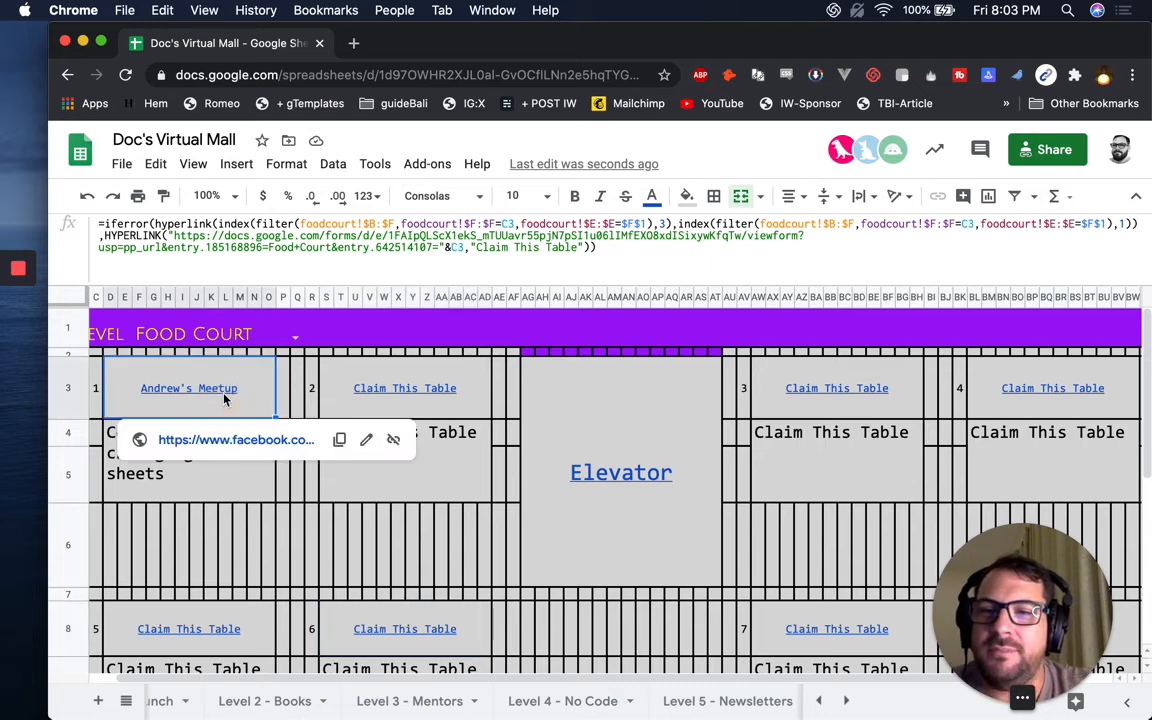
left_click(229, 454)
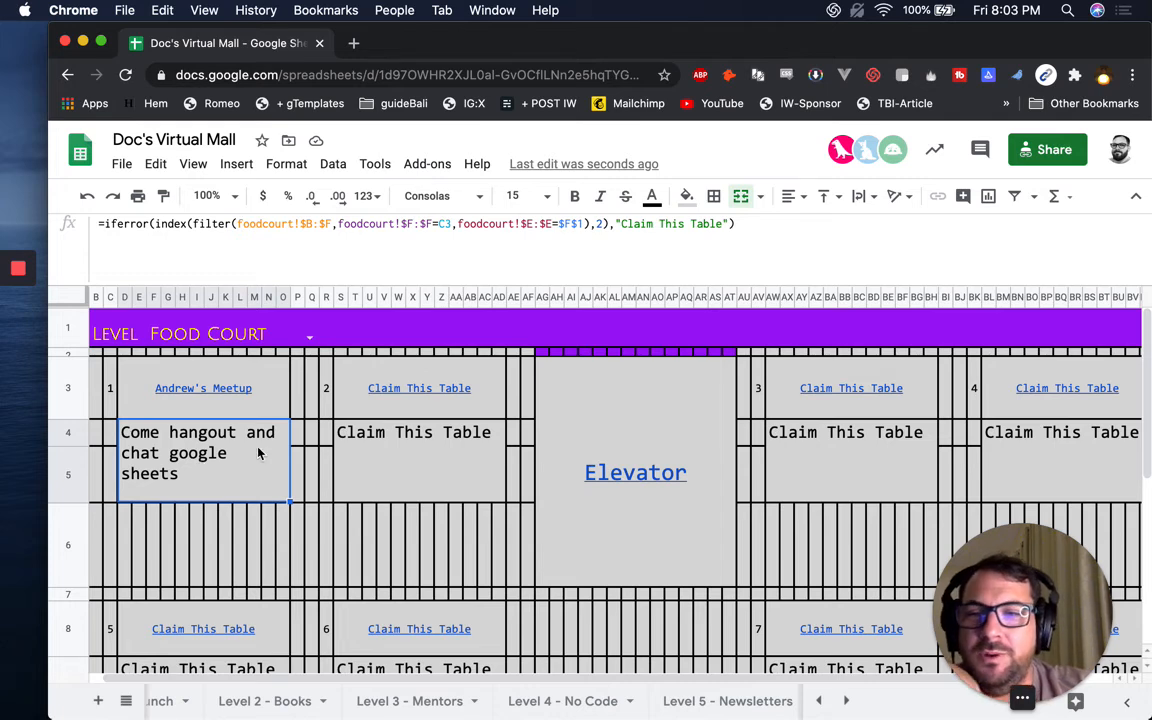
Remove all cell borders from the entire Food Court sheet.
scroll(258, 454, "left", 1)
left_click(111, 355)
left_click_drag(858, 682, 1110, 714)
left_click(64, 289)
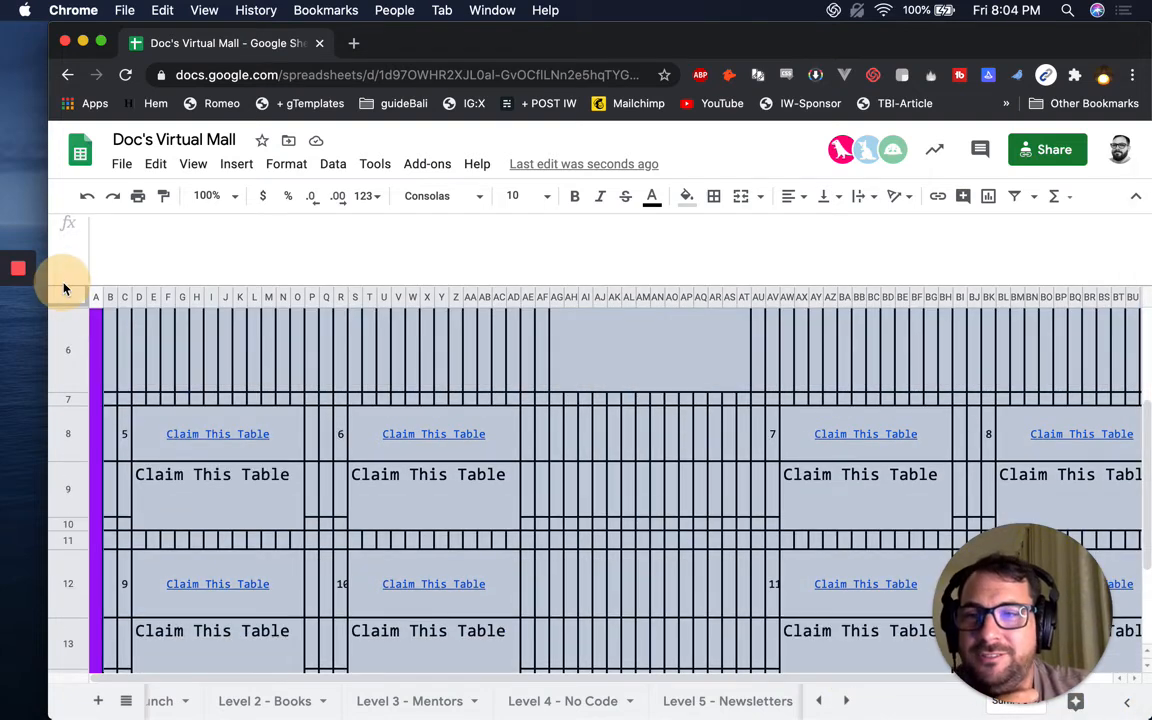
left_click(722, 198)
left_click(818, 258)
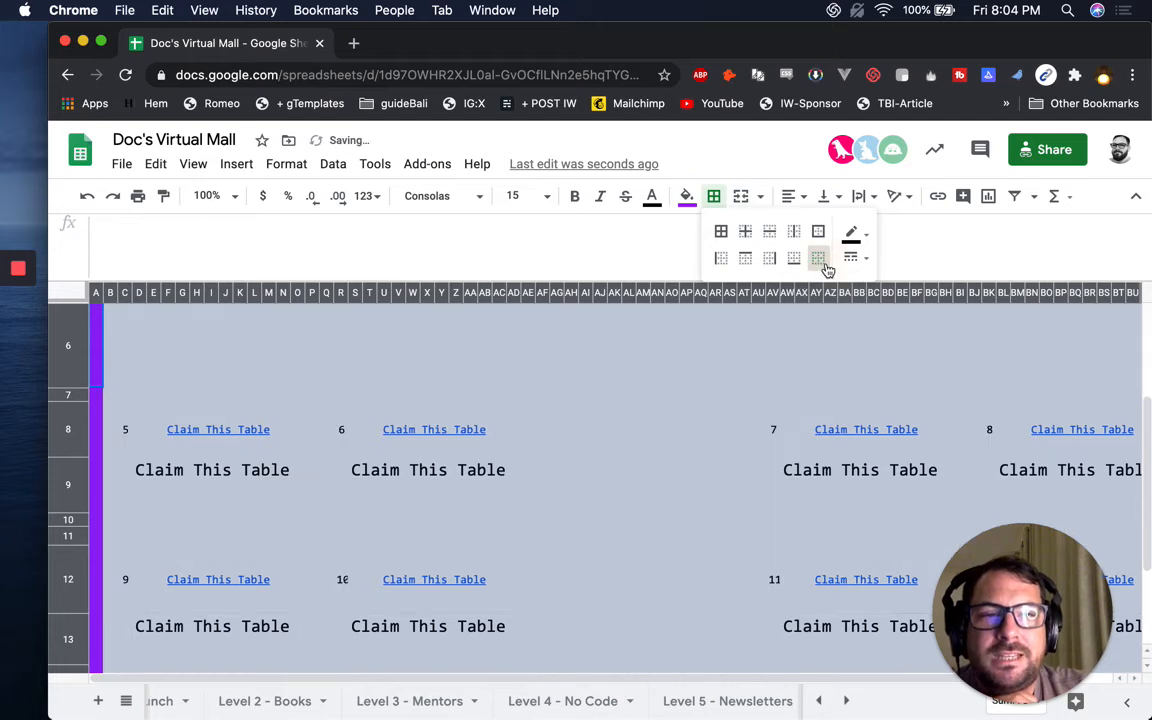
left_click(730, 404)
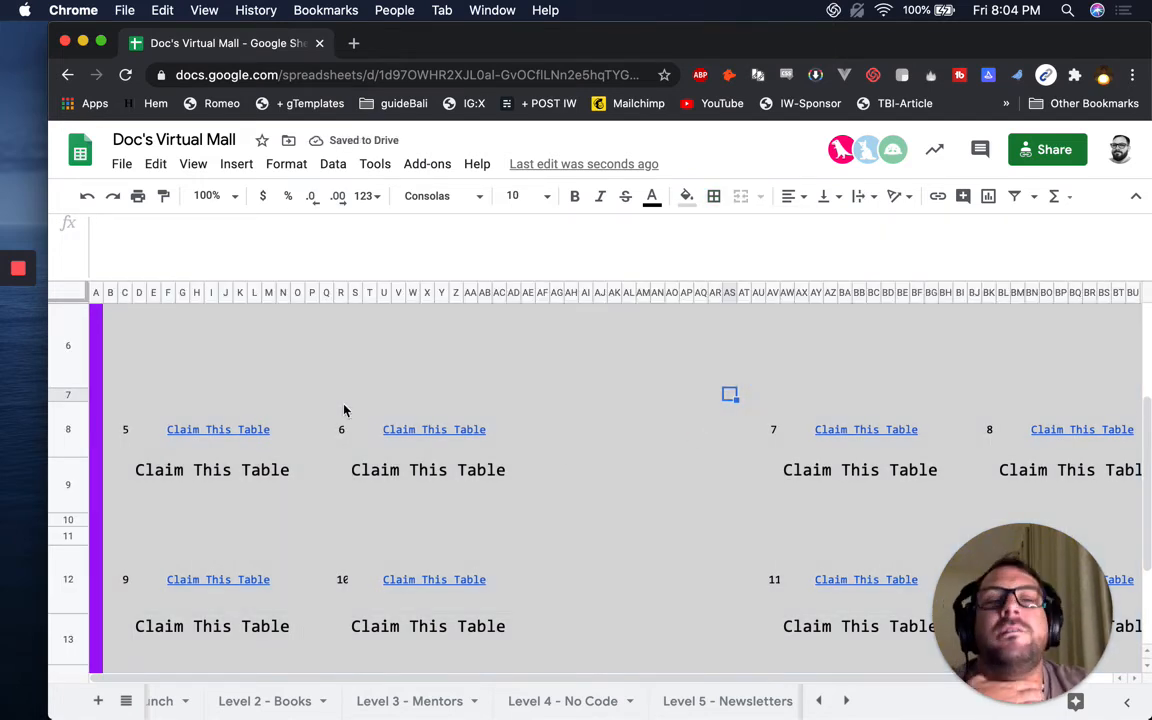
Apply an outer border around the combined name and description cells of tables 5 and 6.
mouse_move(415, 437)
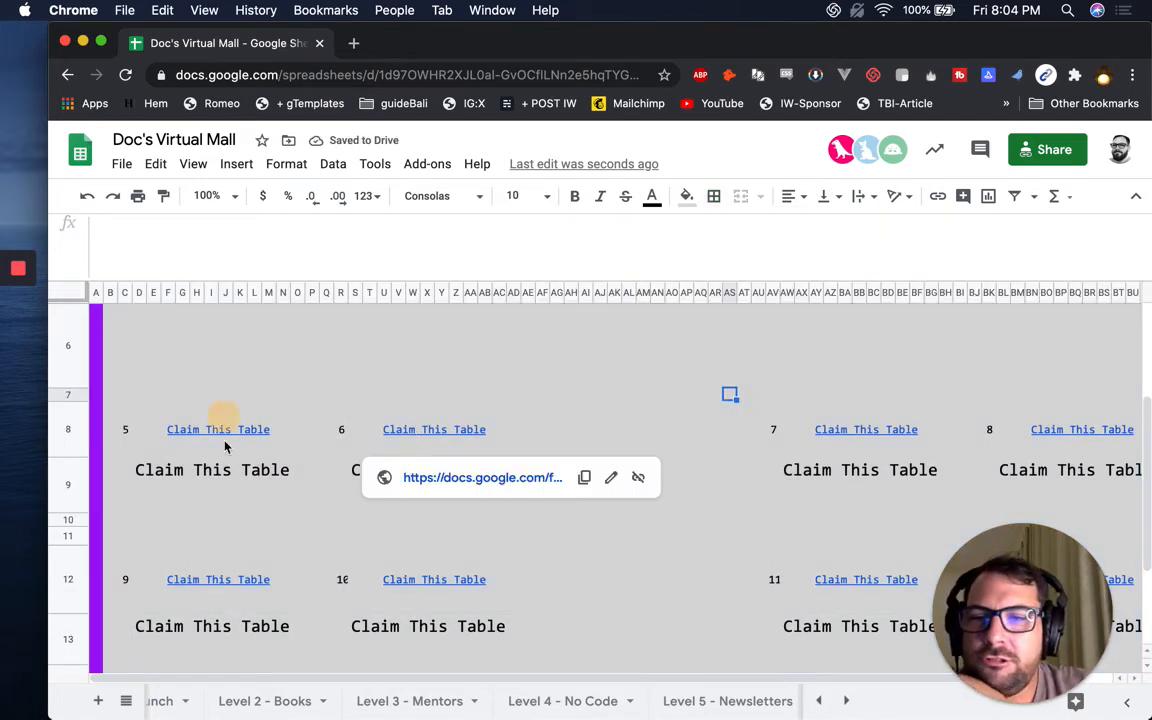
left_click(225, 492)
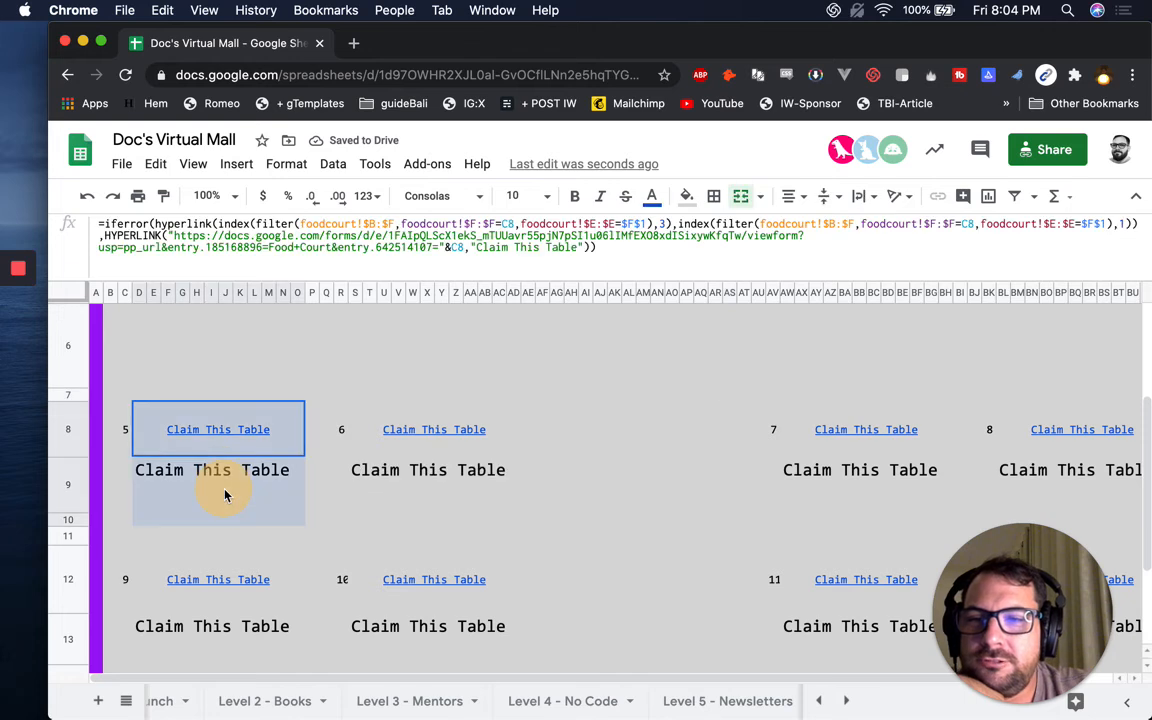
left_click(713, 196)
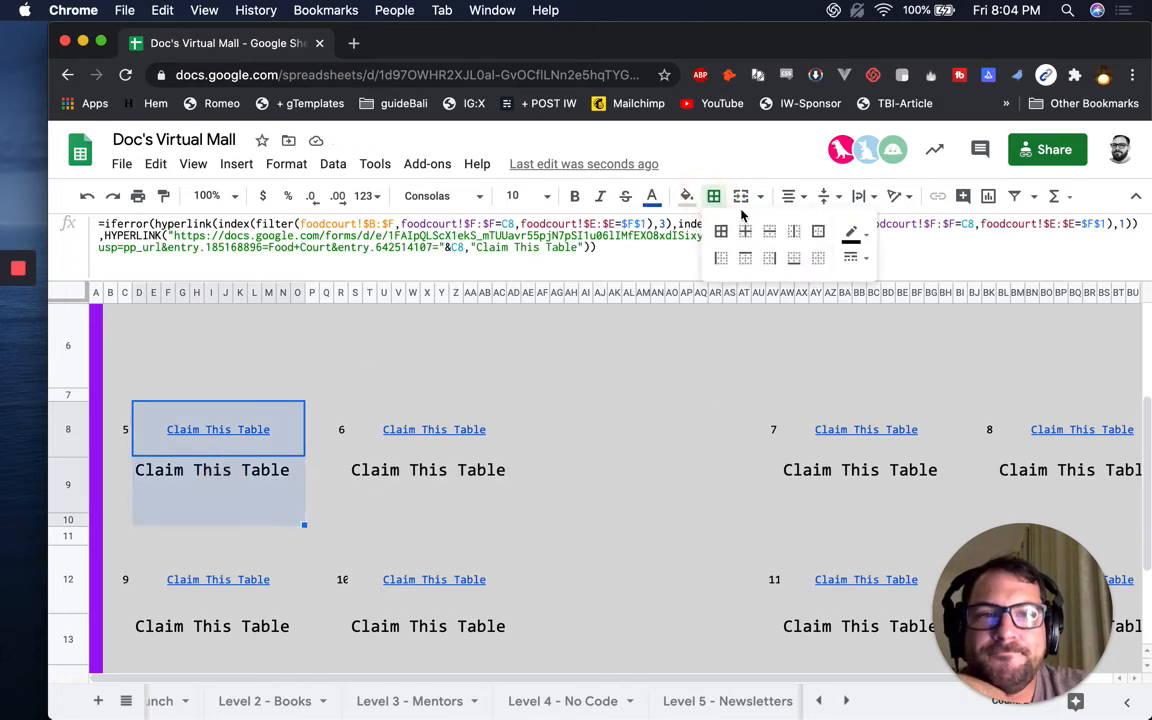
left_click(818, 233)
left_click(427, 430)
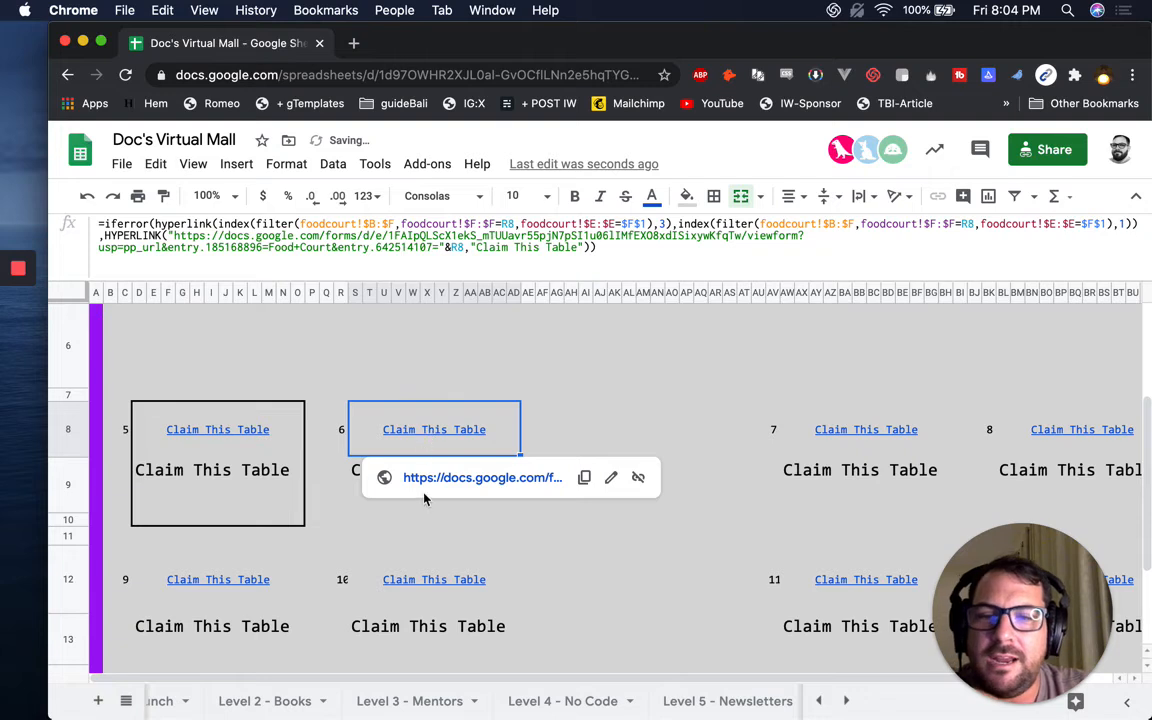
left_click_drag(424, 472, 426, 501)
key("super+y")
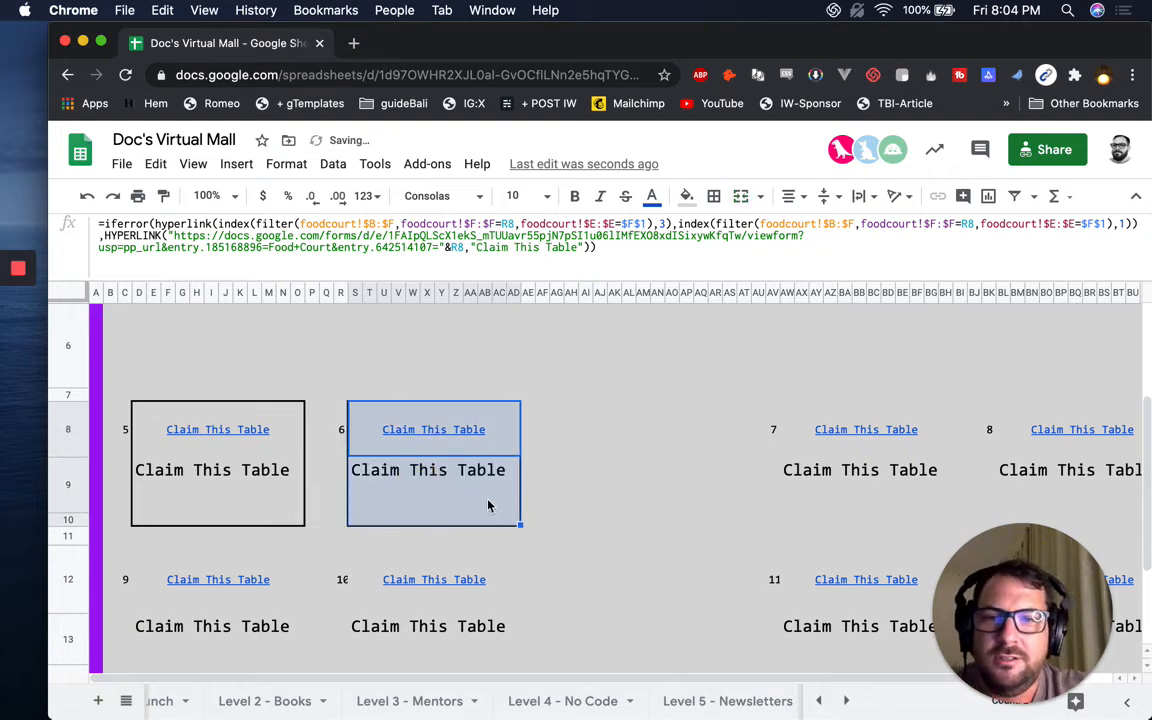
Repeat the outer border around the name and description blocks of tables 7, 8, 11 and 12.
scroll(753, 437, "right", 3)
left_click(810, 426)
left_click_drag(810, 426, 805, 470)
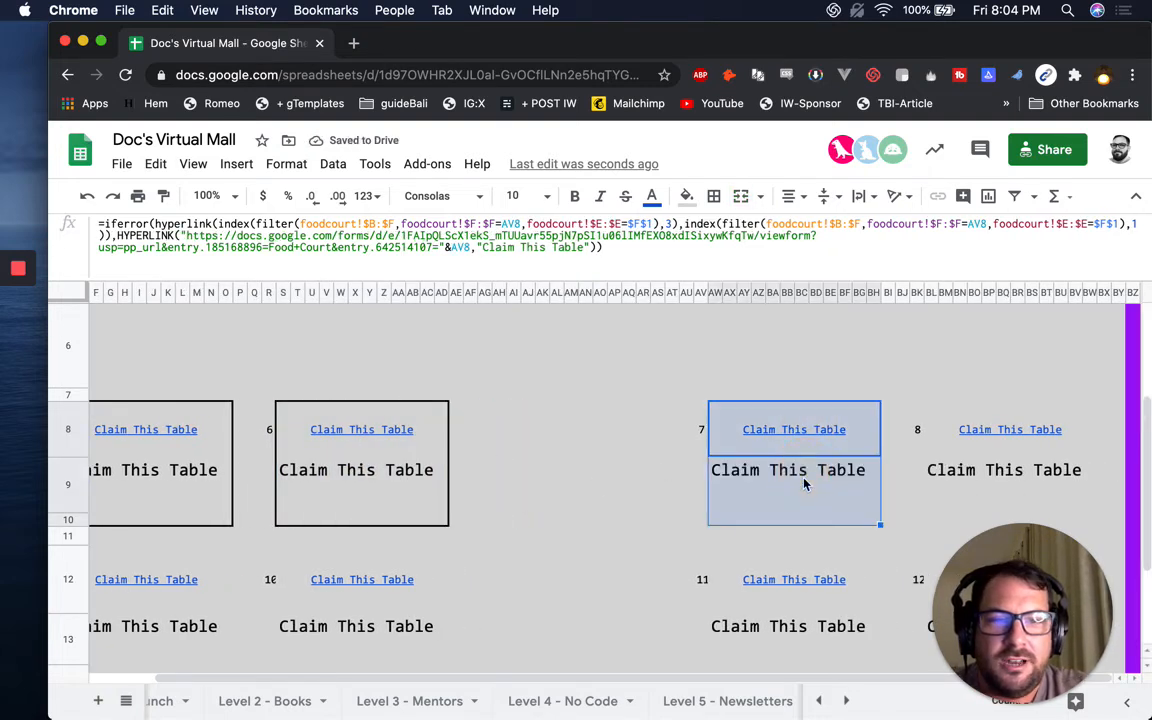
key("super+y")
left_click_drag(967, 437, 967, 490)
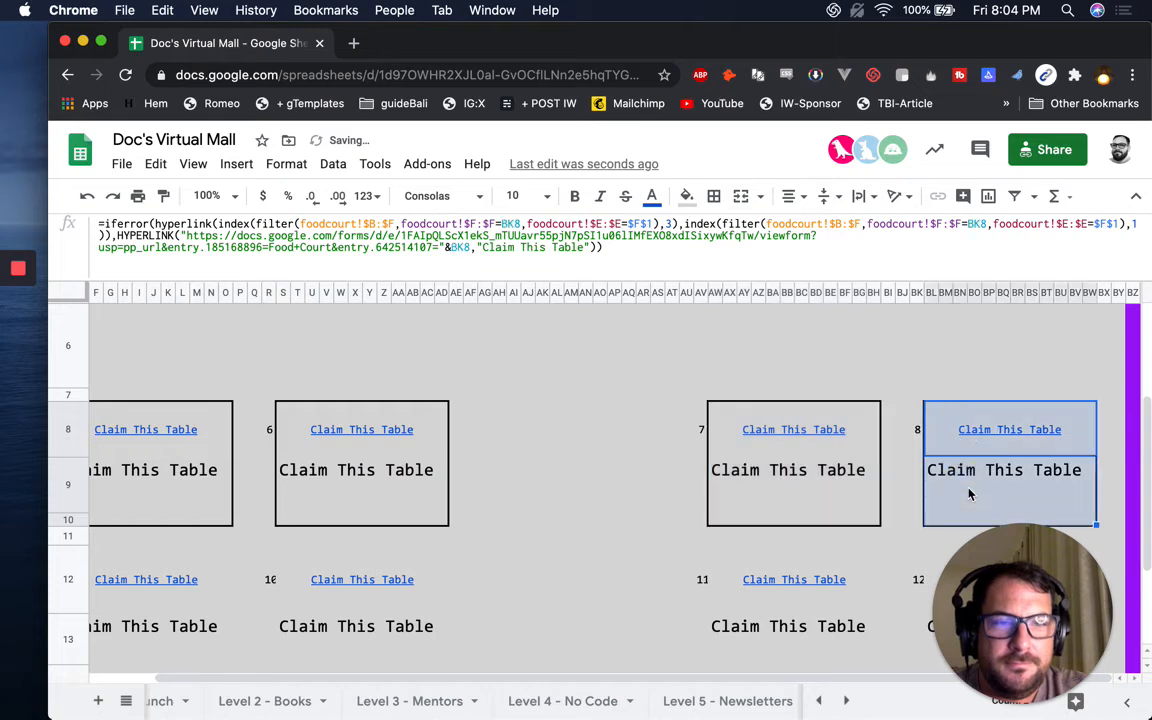
scroll(930, 495, "down", 3)
left_click_drag(805, 430, 810, 494)
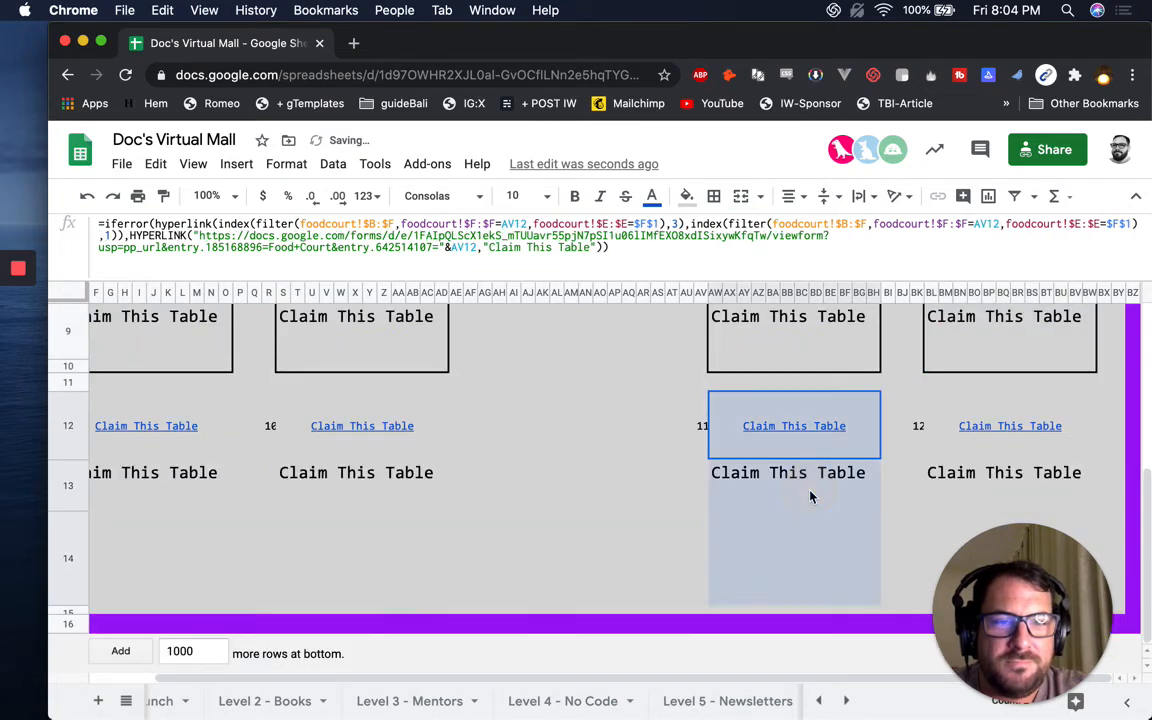
key("super+y")
left_click_drag(1008, 427, 1010, 483)
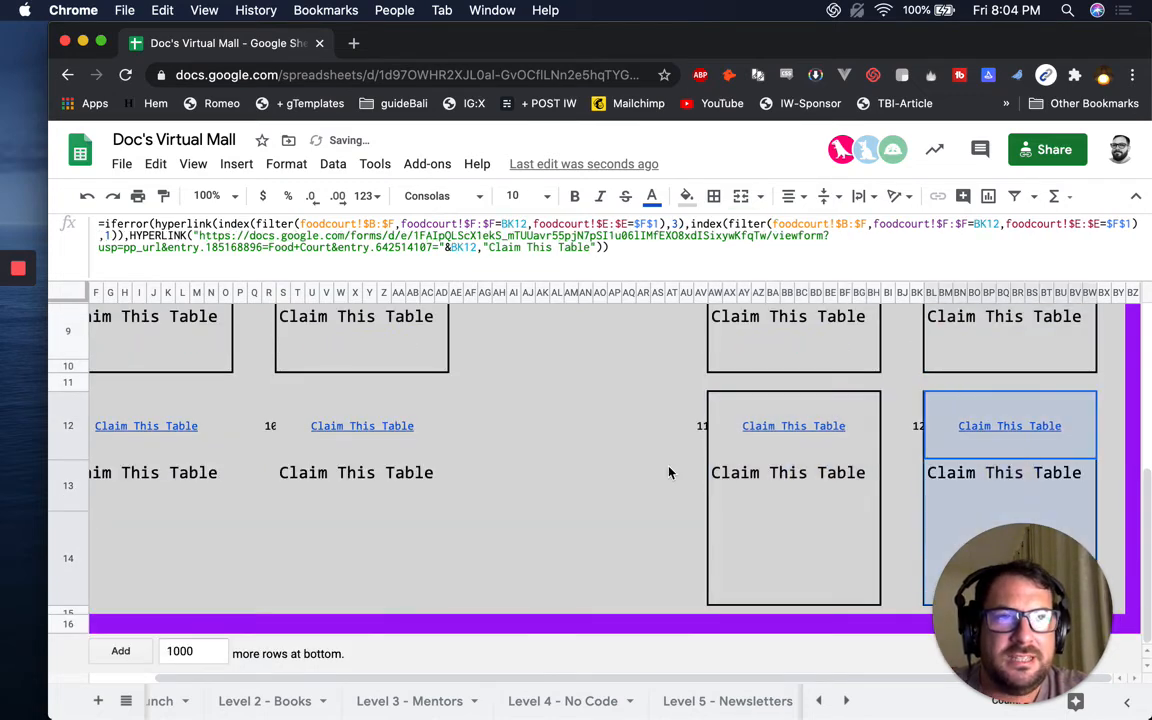
Repeat the outer border around tables 10 and 9, and reduce the height of row 14.
scroll(665, 468, "left", 2)
left_click_drag(419, 440, 424, 483)
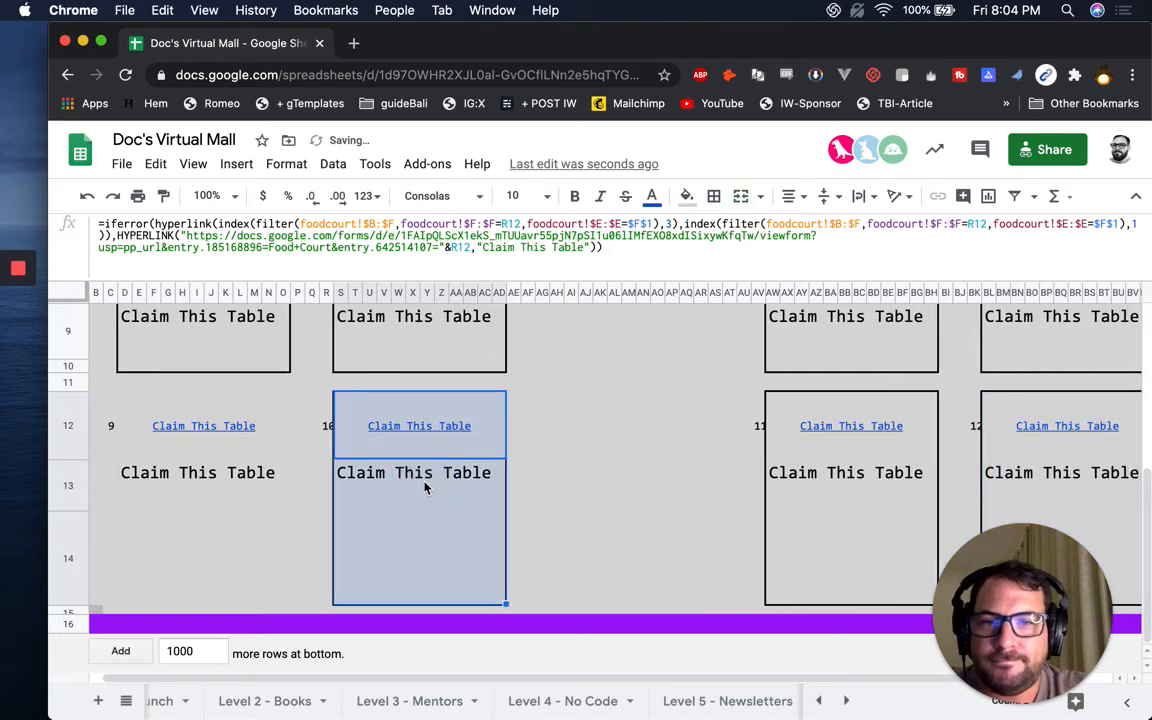
scroll(386, 483, "left", 1)
left_click(265, 511)
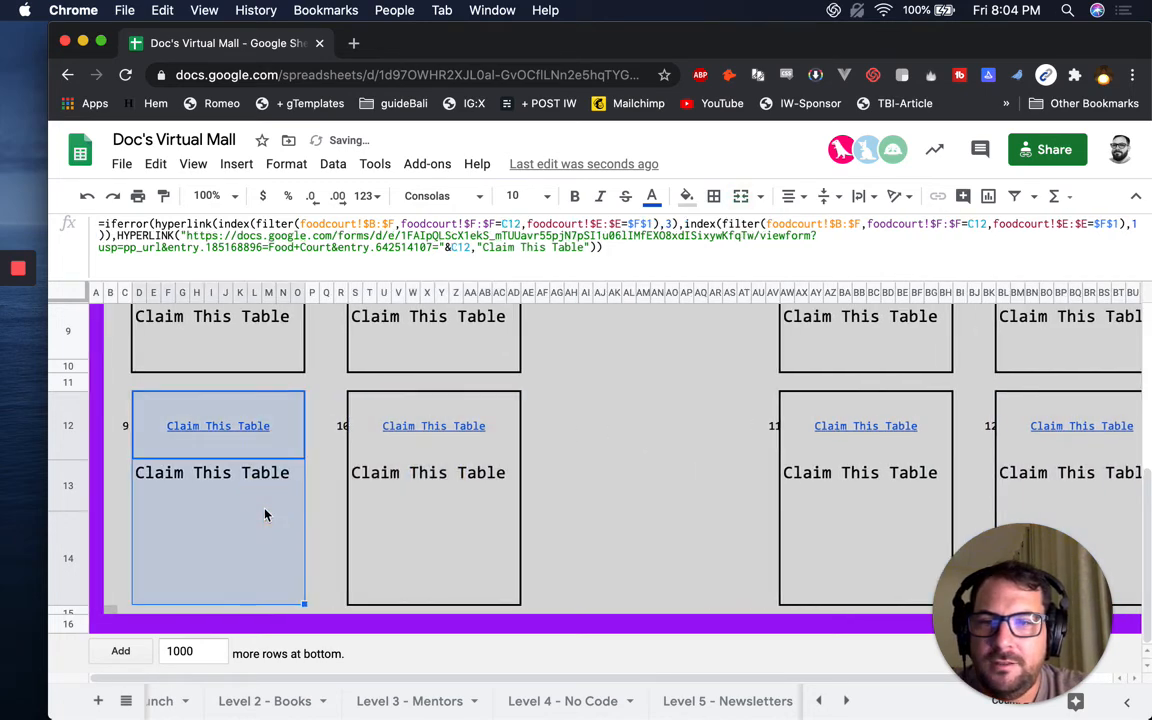
left_click(67, 565)
left_click_drag(67, 605, 70, 548)
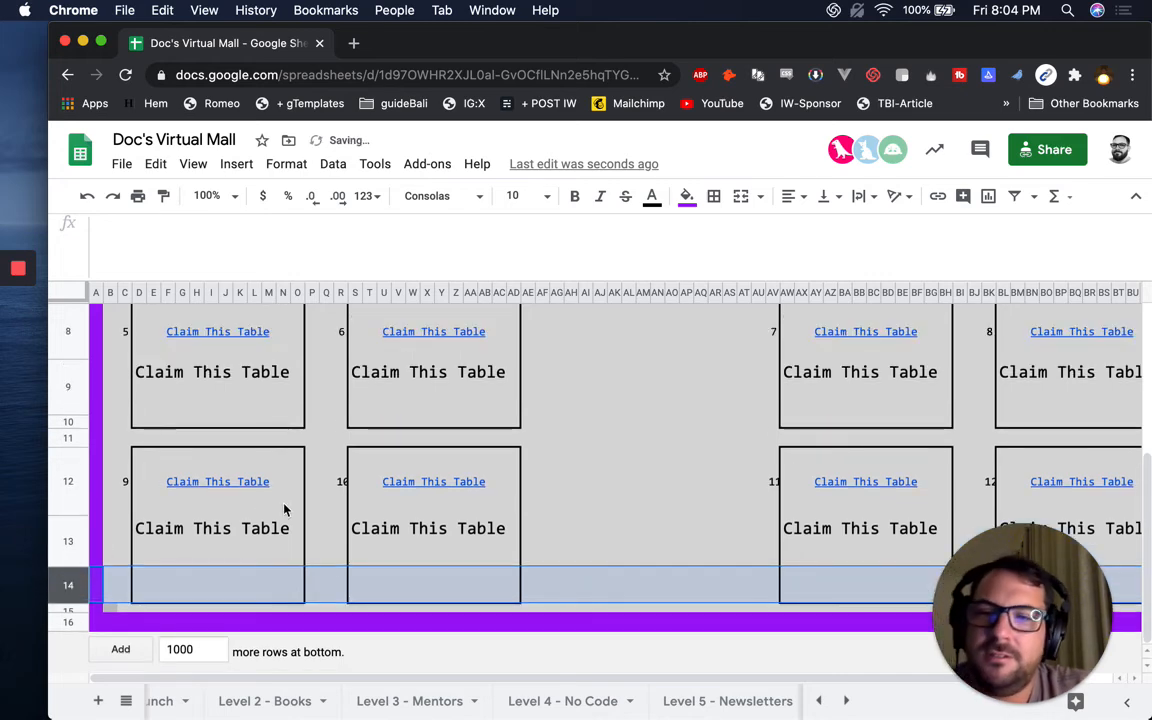
Apply an outer border around the combined name and description cells of tables 2 and 1.
scroll(284, 510, "up", 10)
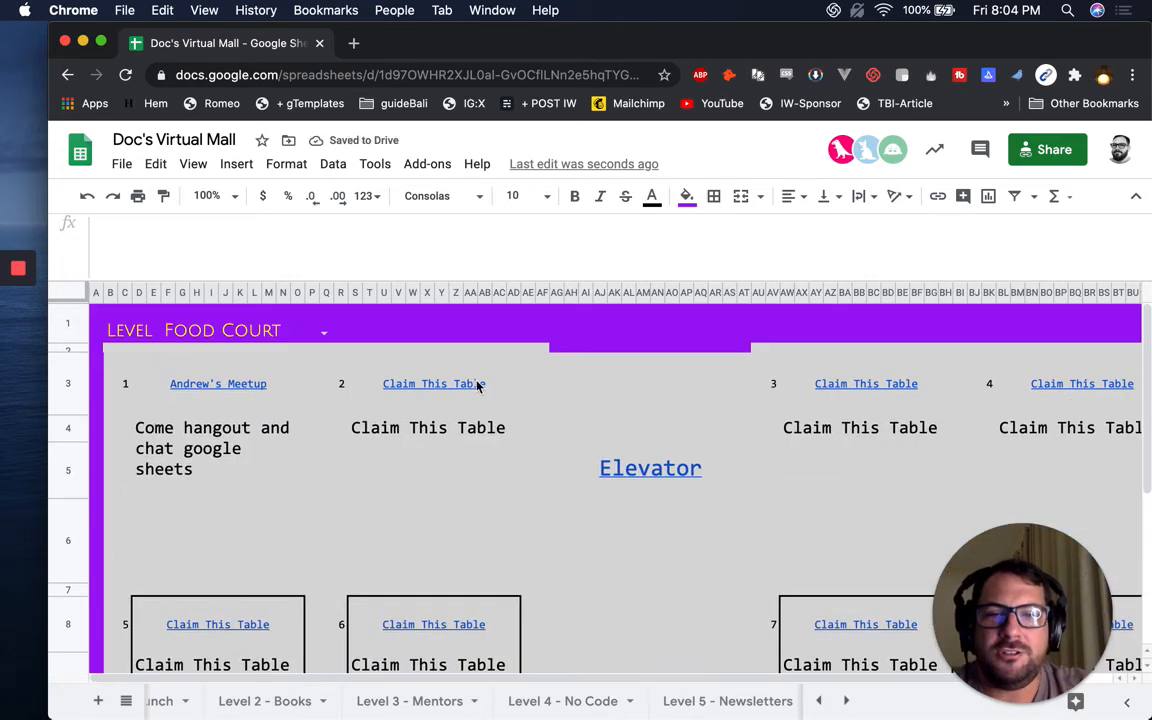
left_click(243, 485)
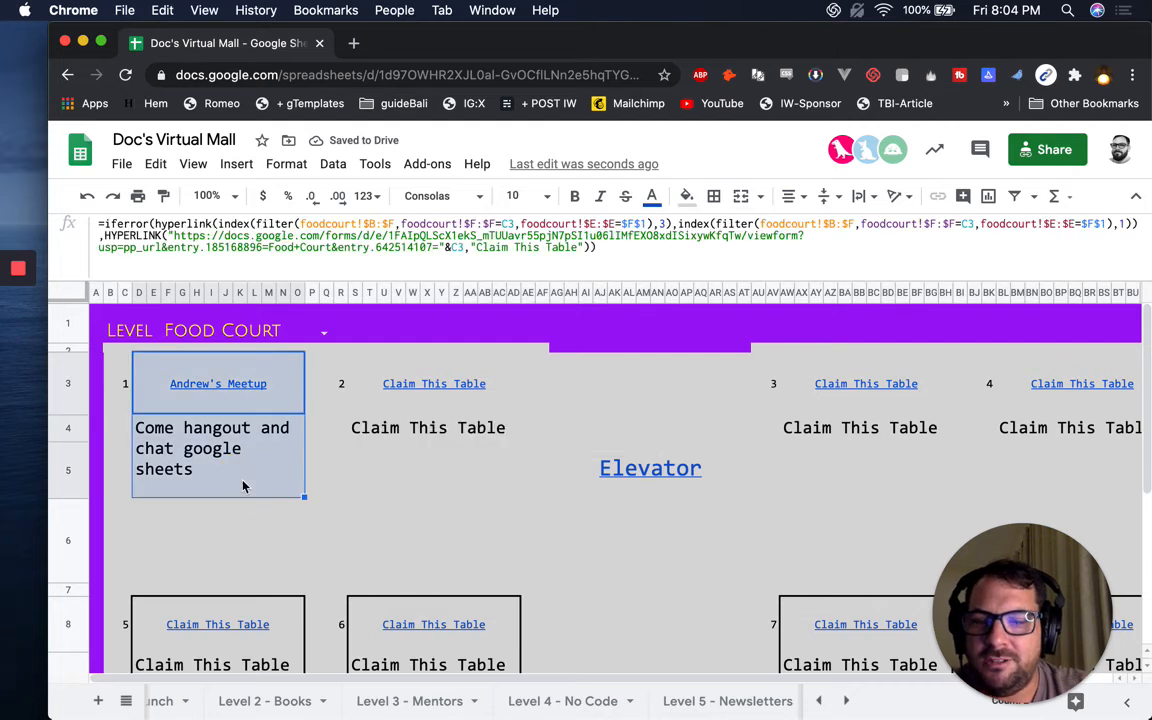
left_click(418, 495)
left_click(713, 196)
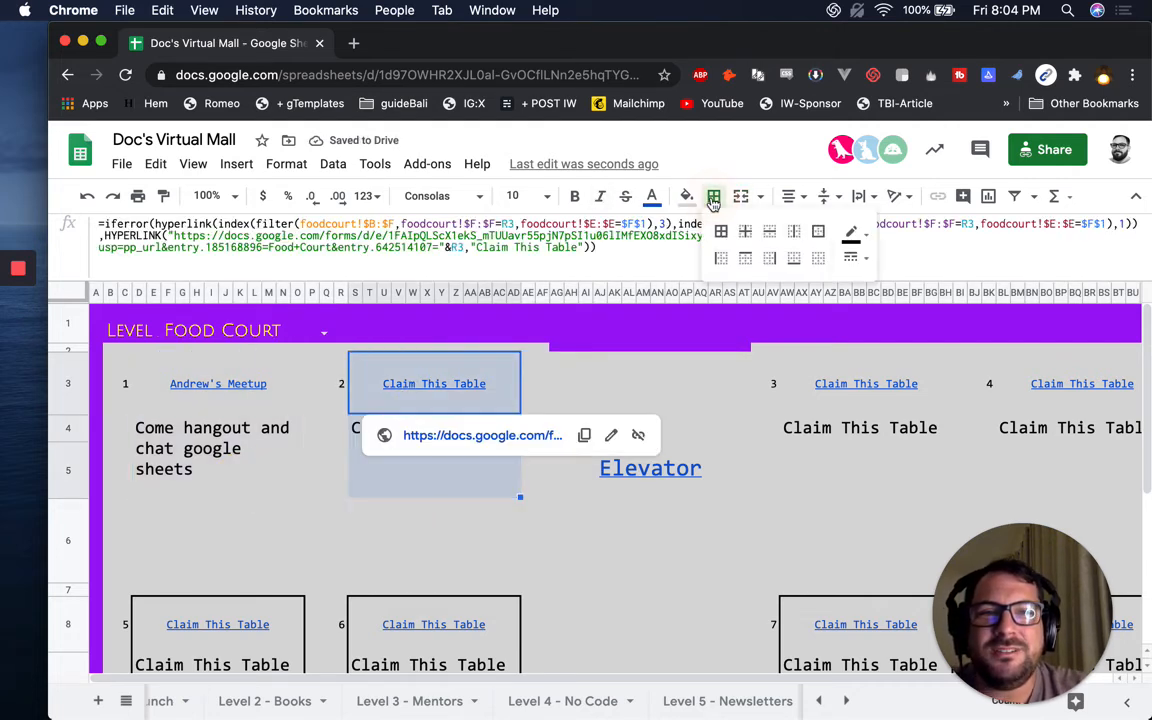
left_click(818, 233)
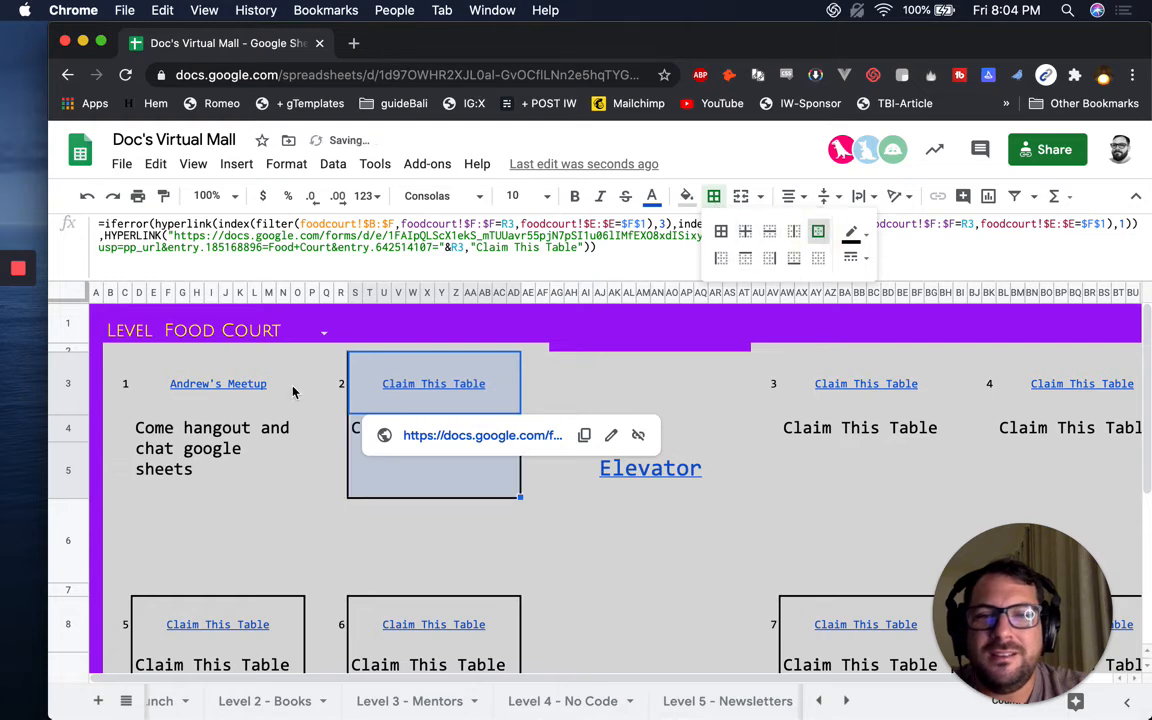
left_click(270, 480)
Repeat the outer border around the name and description blocks of tables 3 and 4.
scroll(270, 480, "right", 2)
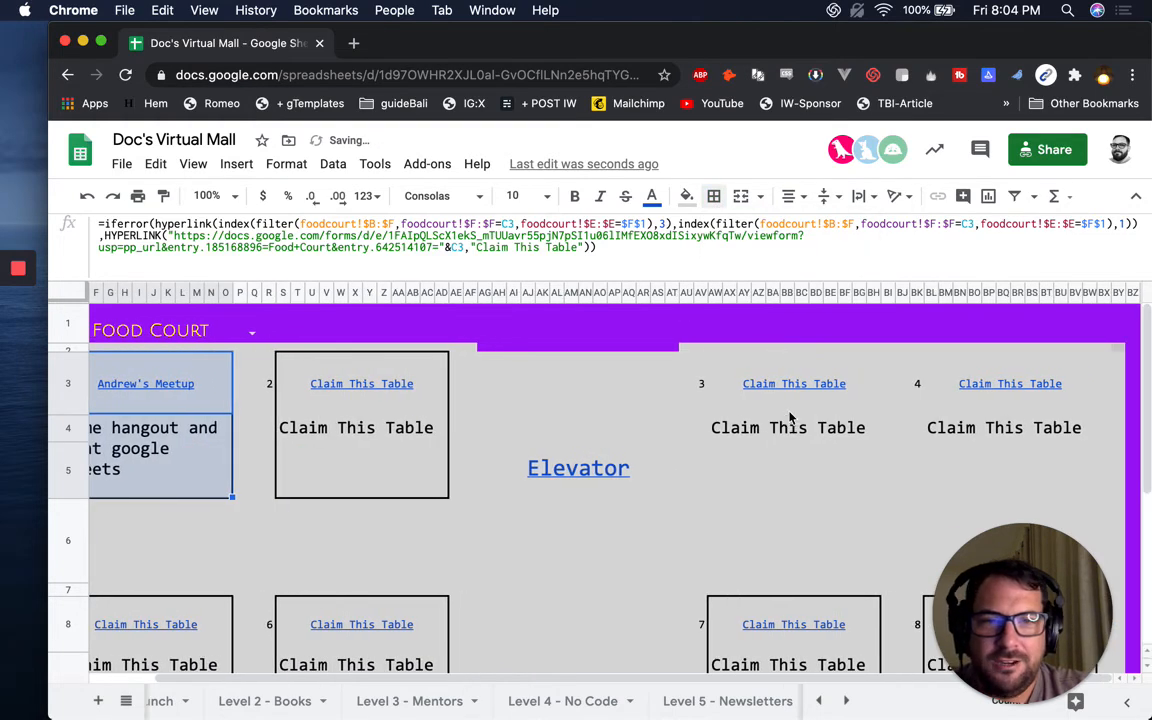
left_click(790, 464)
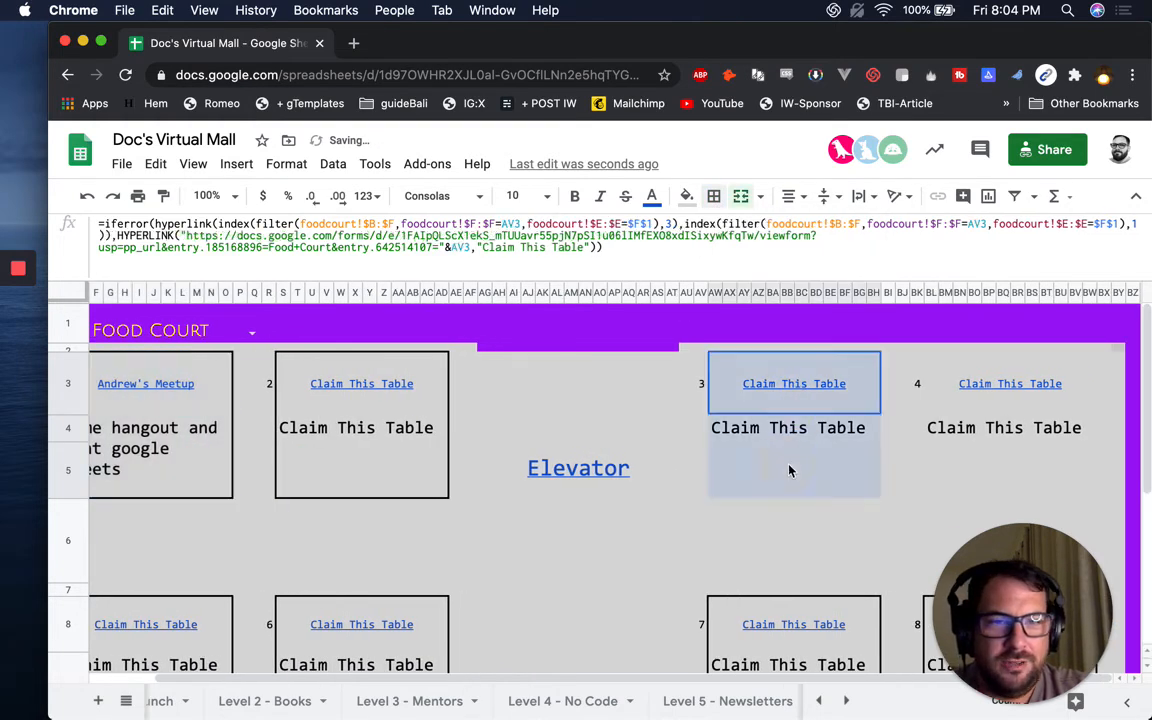
left_click(980, 395)
left_click(981, 468)
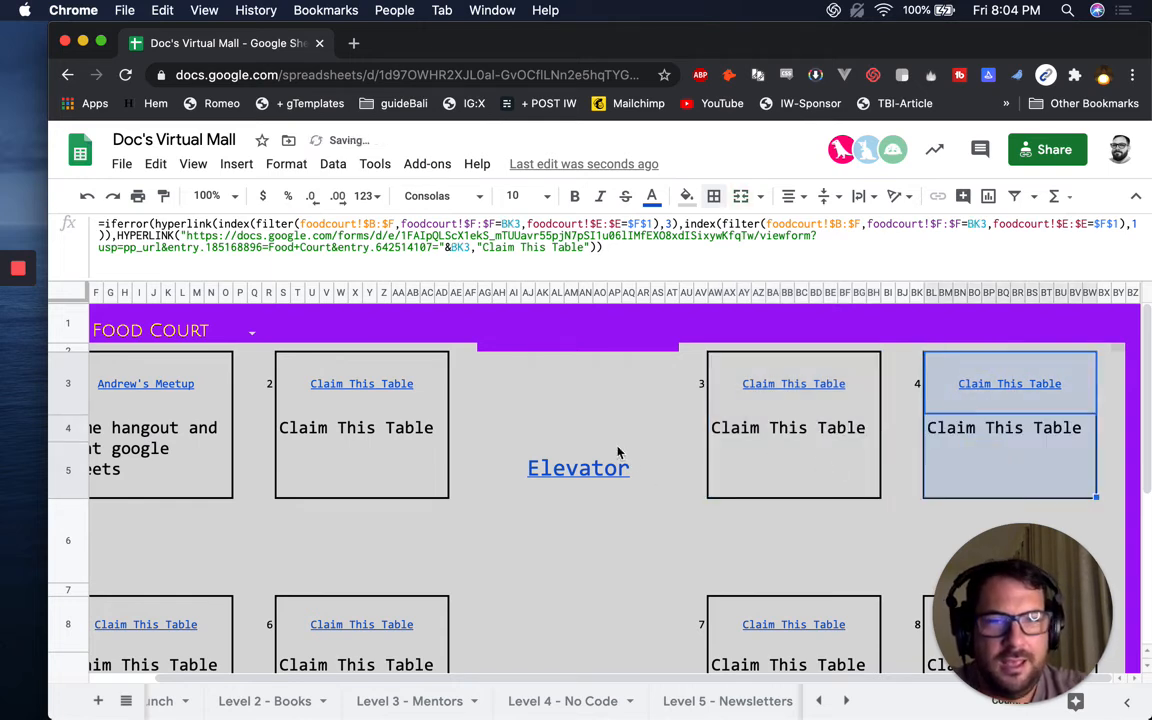
Outline the merged Elevator cell with the same outer border.
left_click(574, 403)
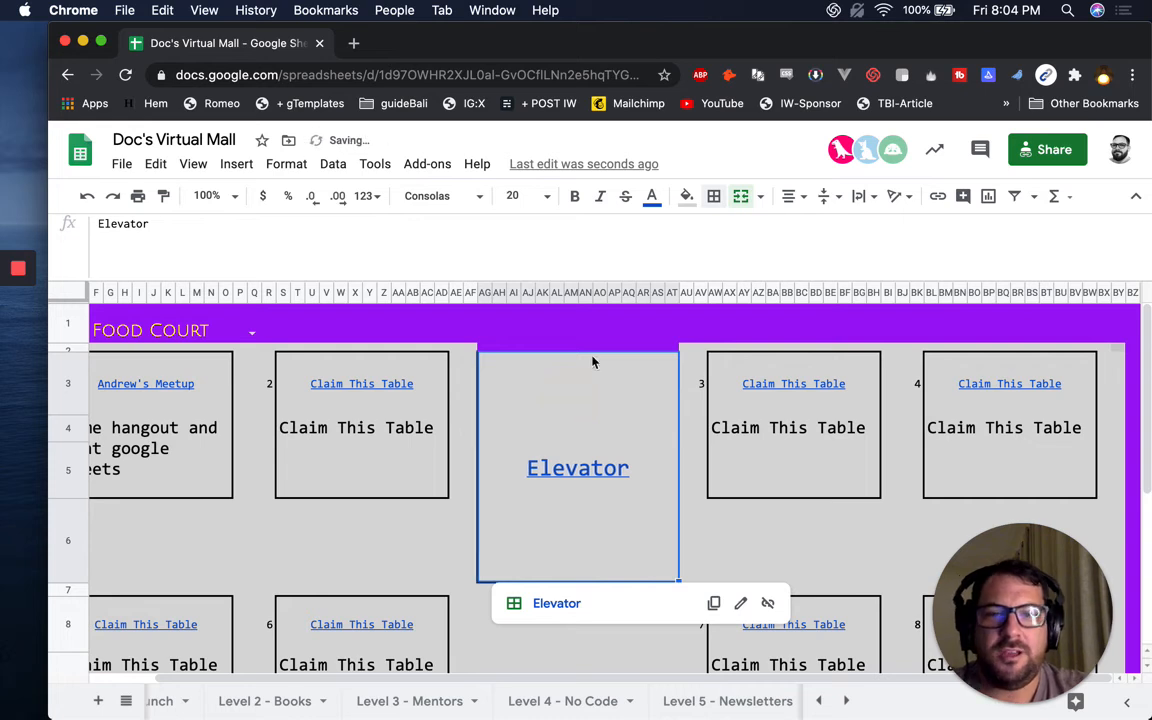
left_click(543, 349)
mouse_move(576, 453)
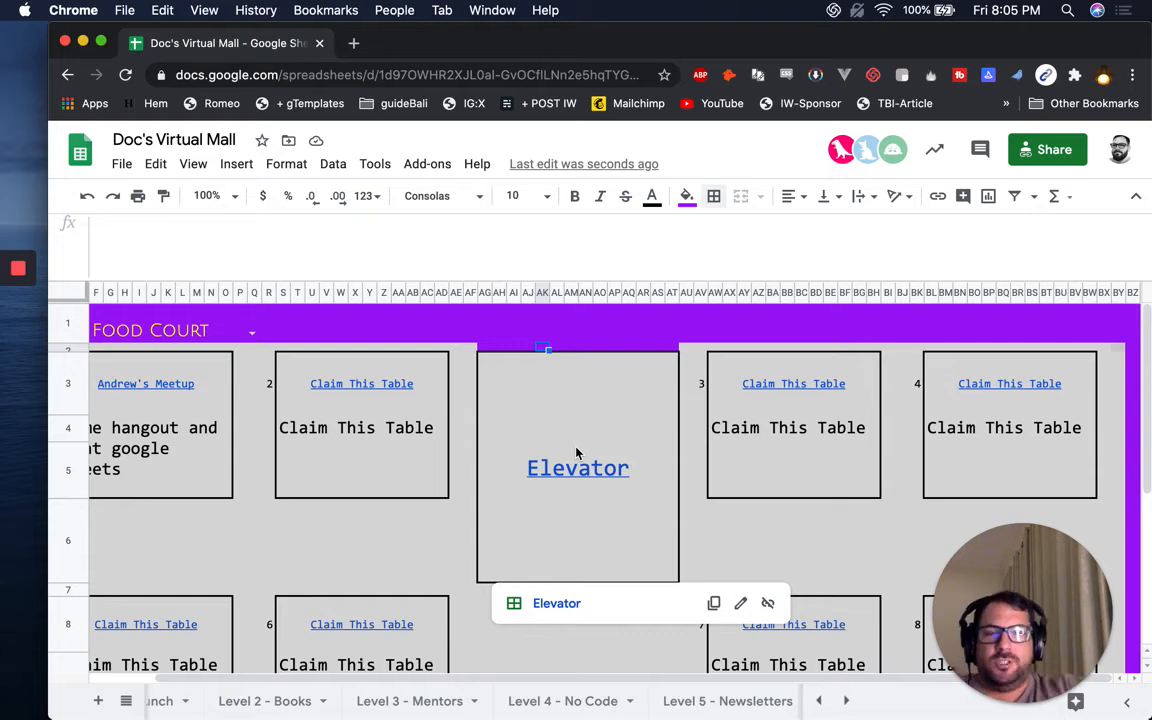
Add checkboxes beside the three Food Court items in cells B4 to B6 of the Notes sheet.
scroll(700, 700, "right", 5)
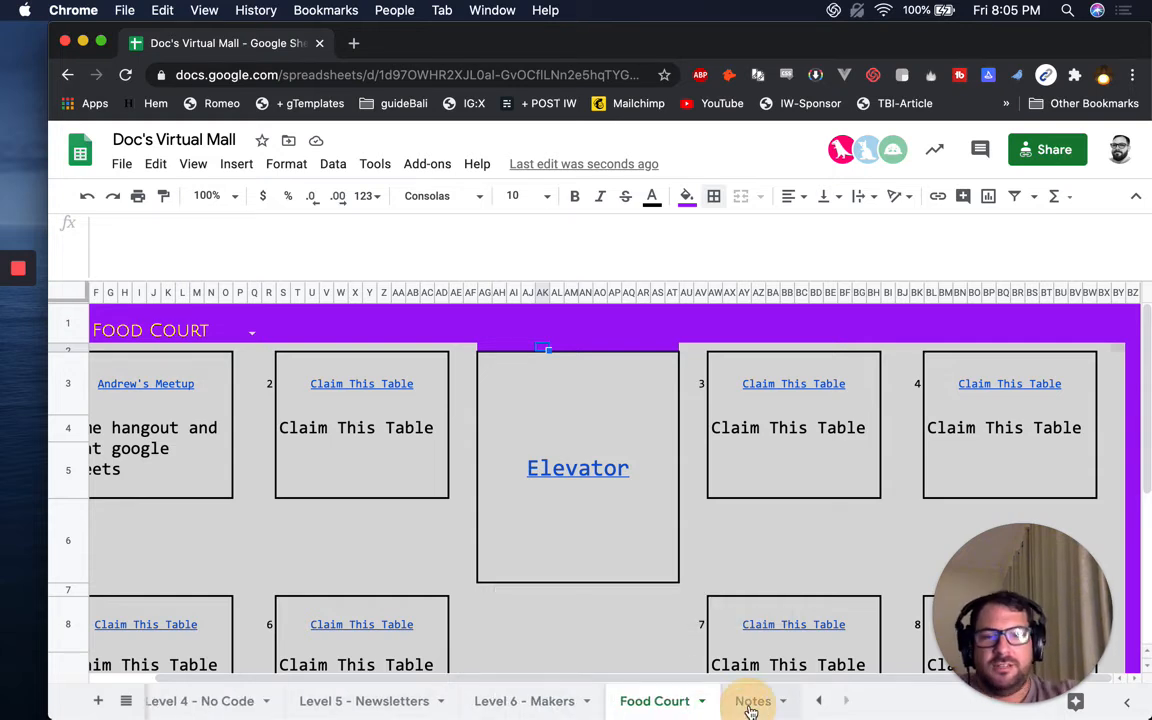
left_click(751, 705)
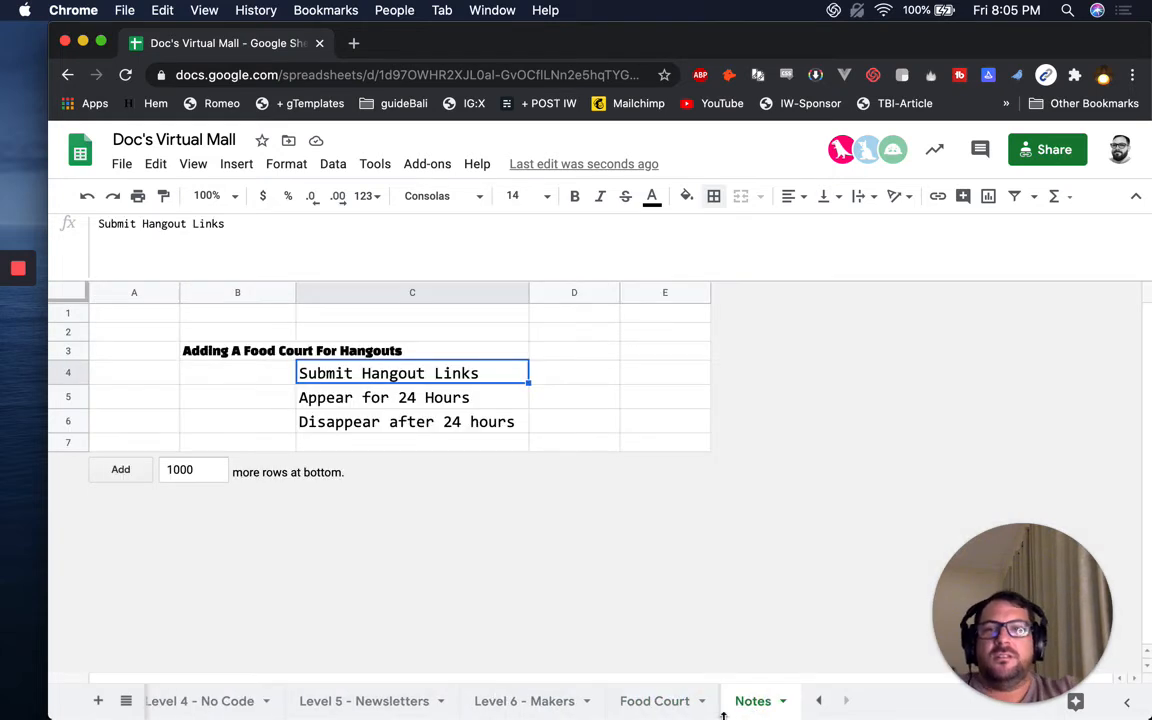
left_click(275, 380)
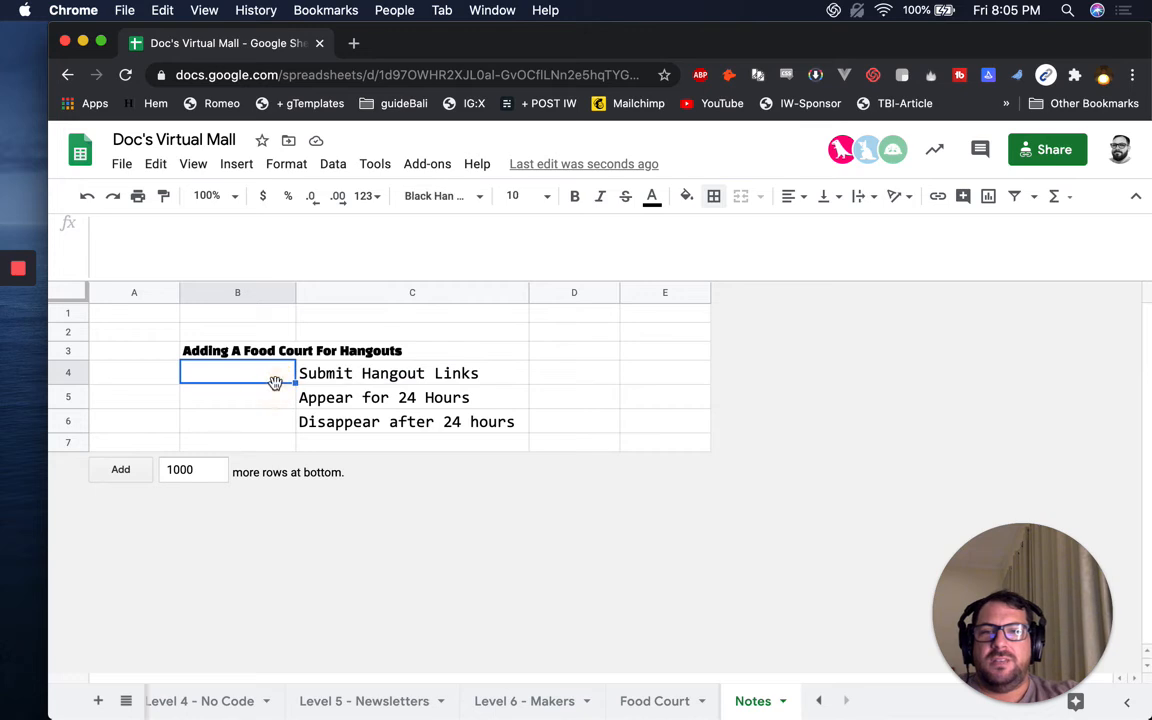
left_click(236, 164)
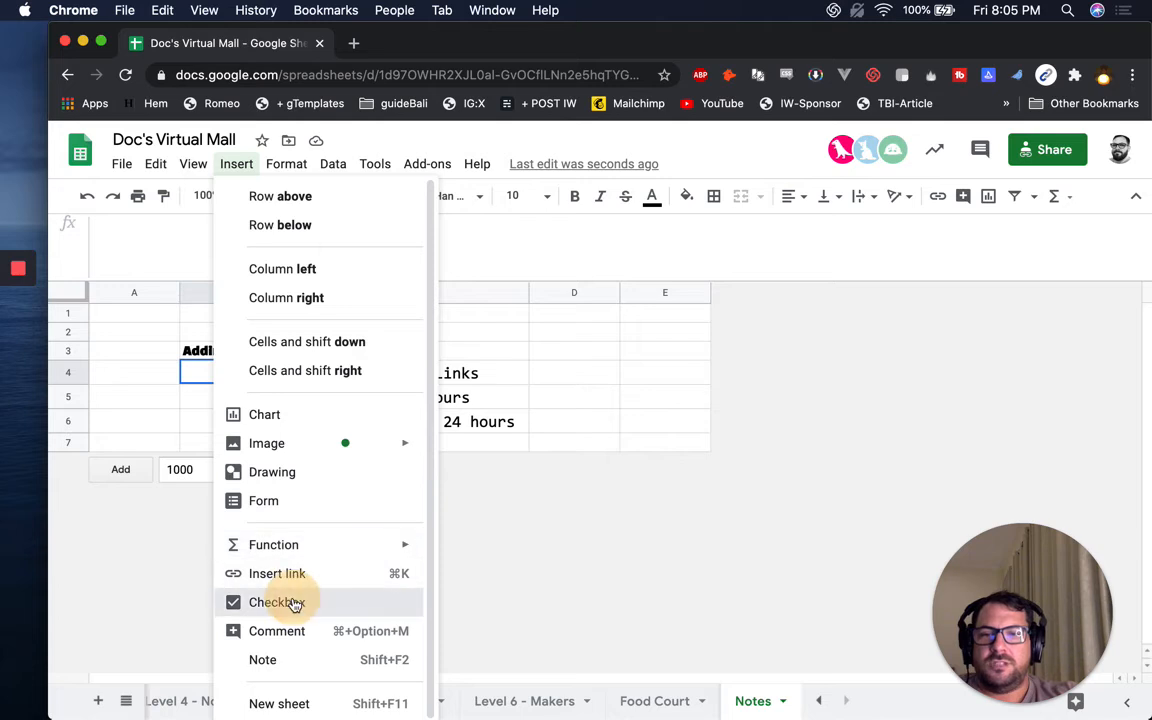
left_click(290, 602)
key("super+c")
key("Down")
key("super+v")
key("Down")
key("super+v")
Tick the Submit Hangout Links item as completed.
key("Up")
key("Up")
key("space")
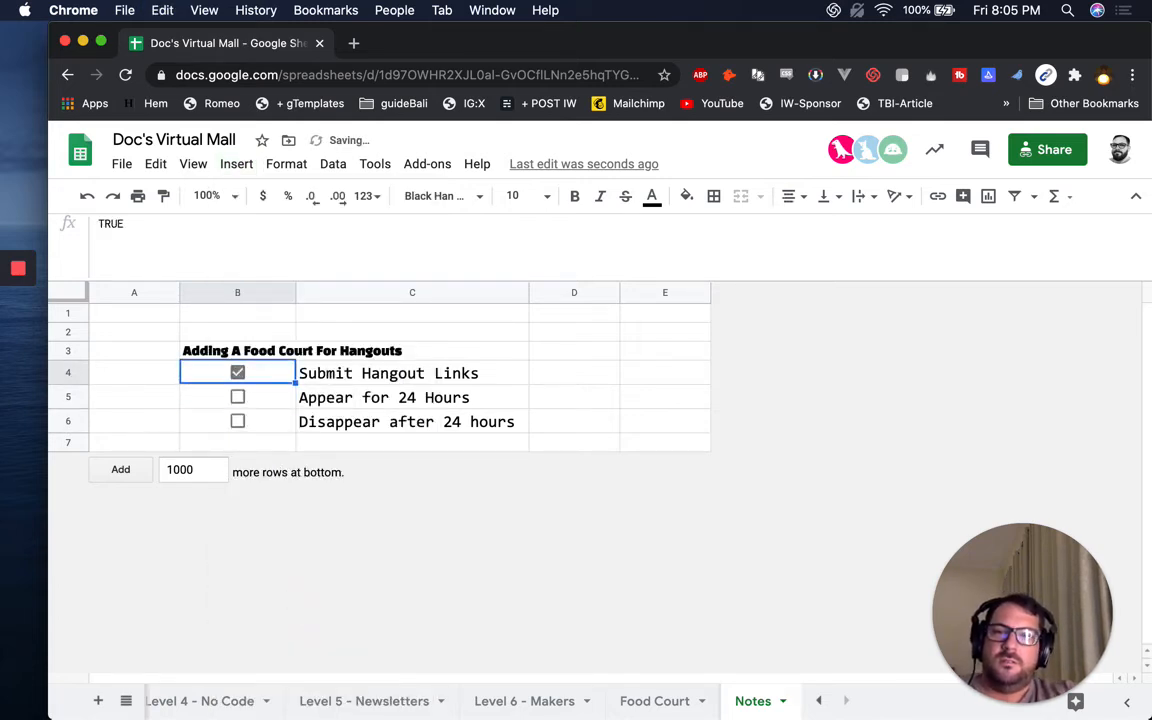
Review the two 24-hour items in the notes and the submission's timestamp in the foodcourt responses sheet.
left_click(412, 397)
left_click(205, 397)
left_click(412, 421)
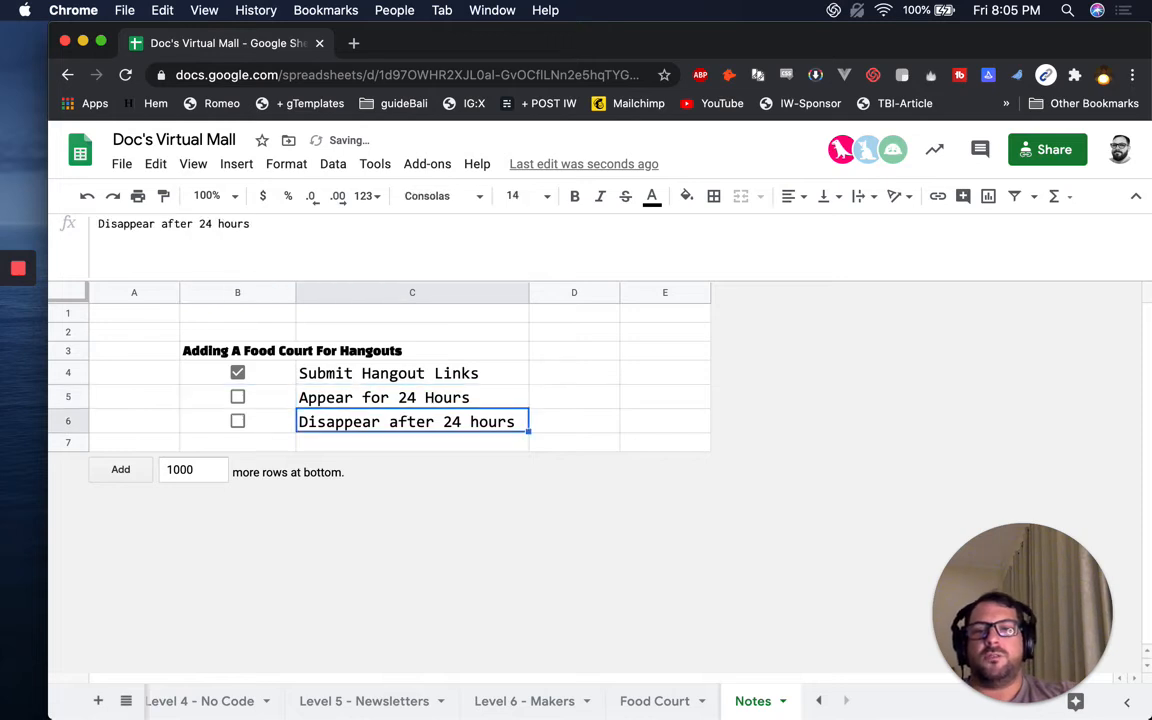
left_click(660, 702)
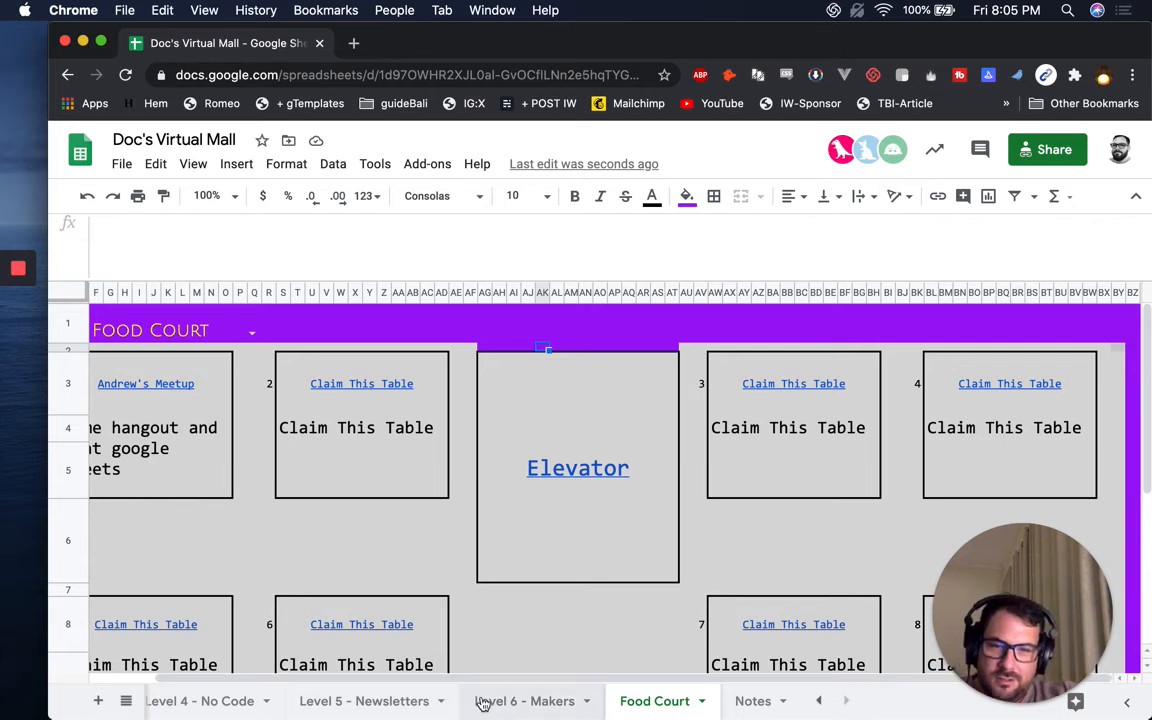
scroll(478, 700, "left", 5)
left_click(228, 705)
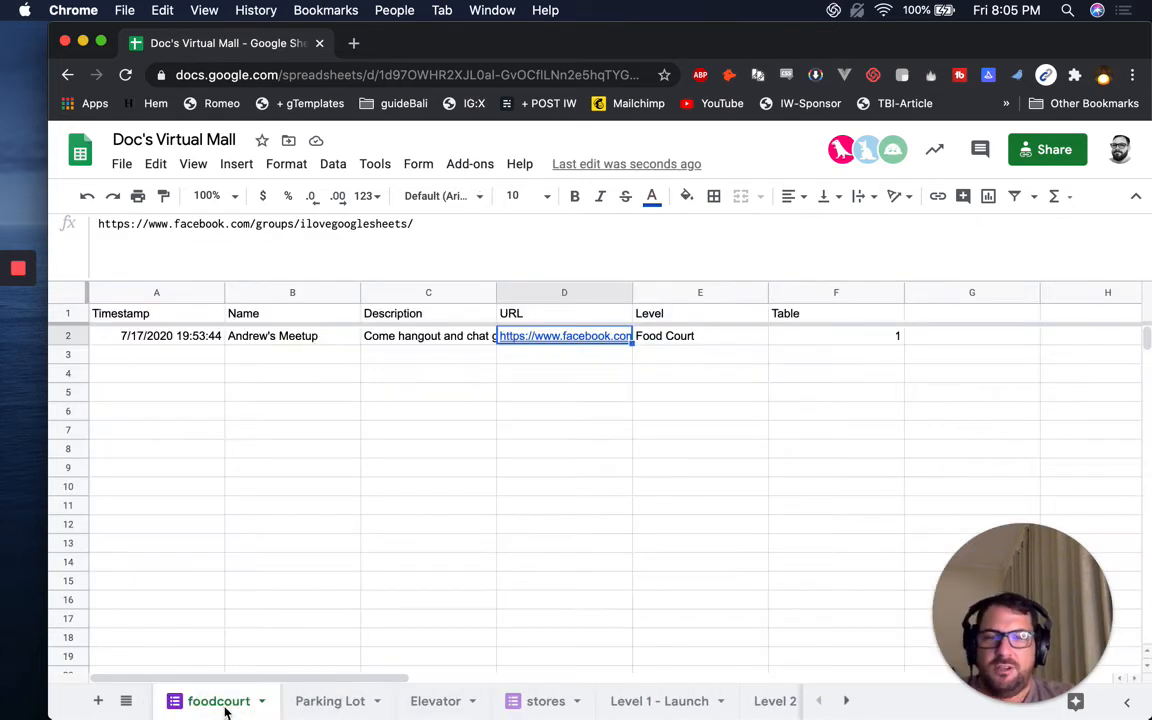
left_click(181, 337)
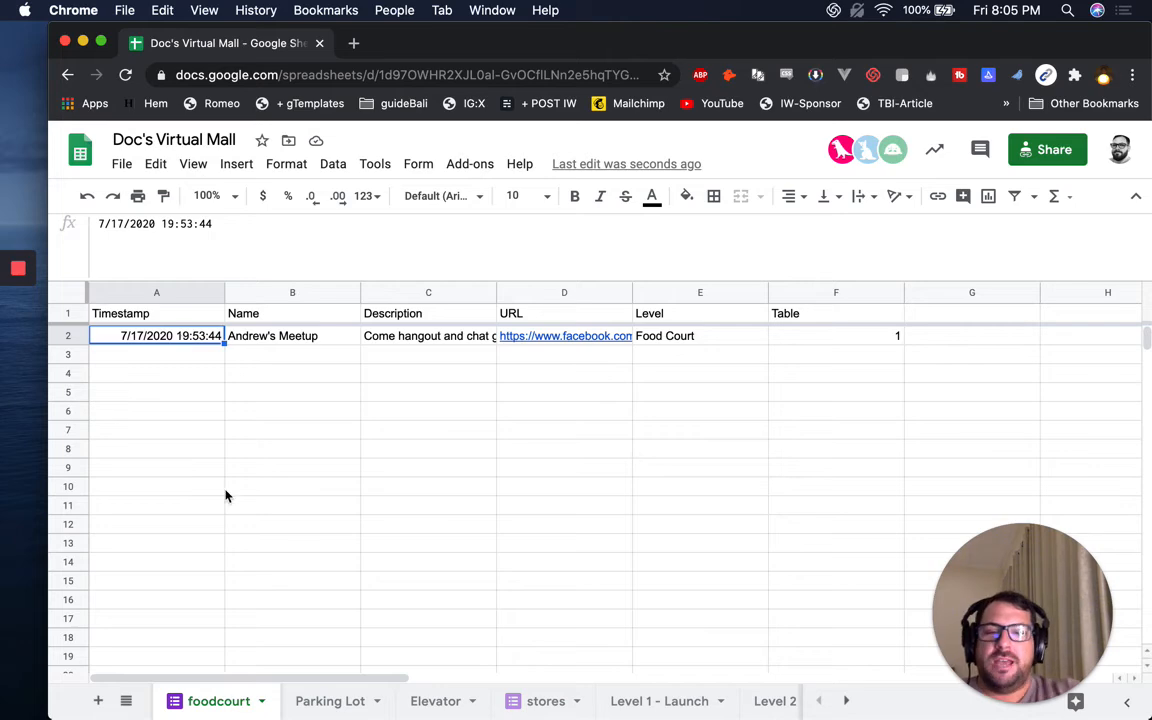
In table 1's name formula on the Food Court sheet, change the URL lookup's filter range to foodcourt!$A:$F and its index to 4.
scroll(658, 700, "right", 5)
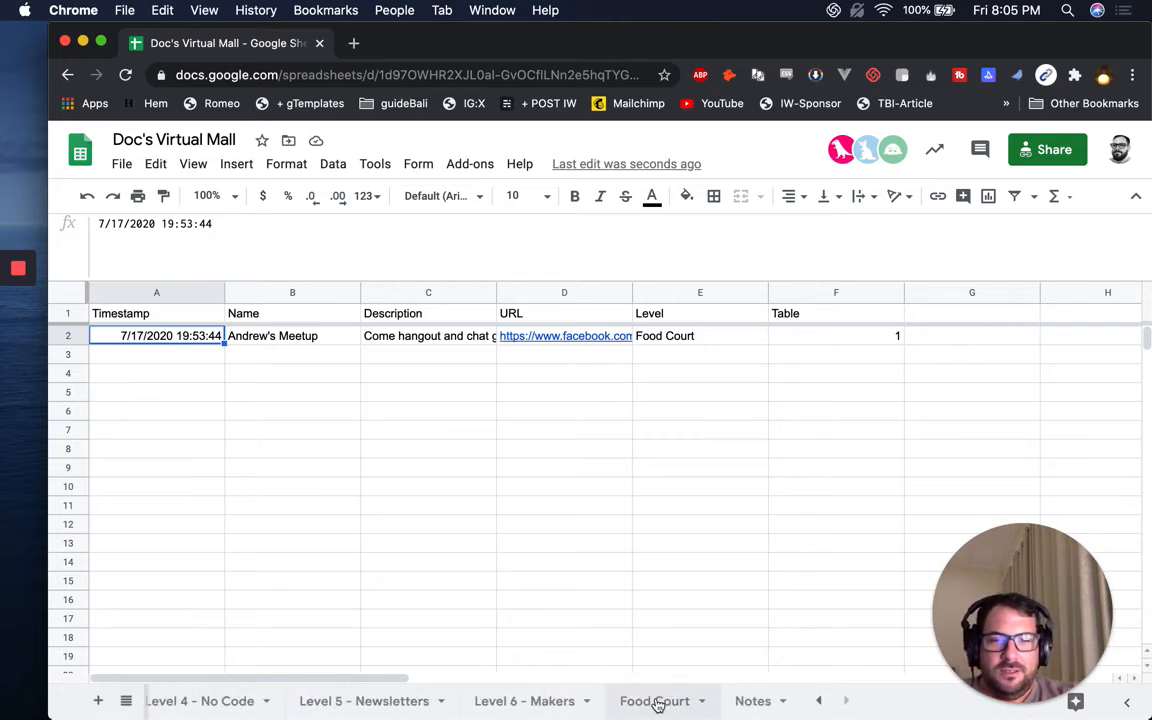
left_click(656, 702)
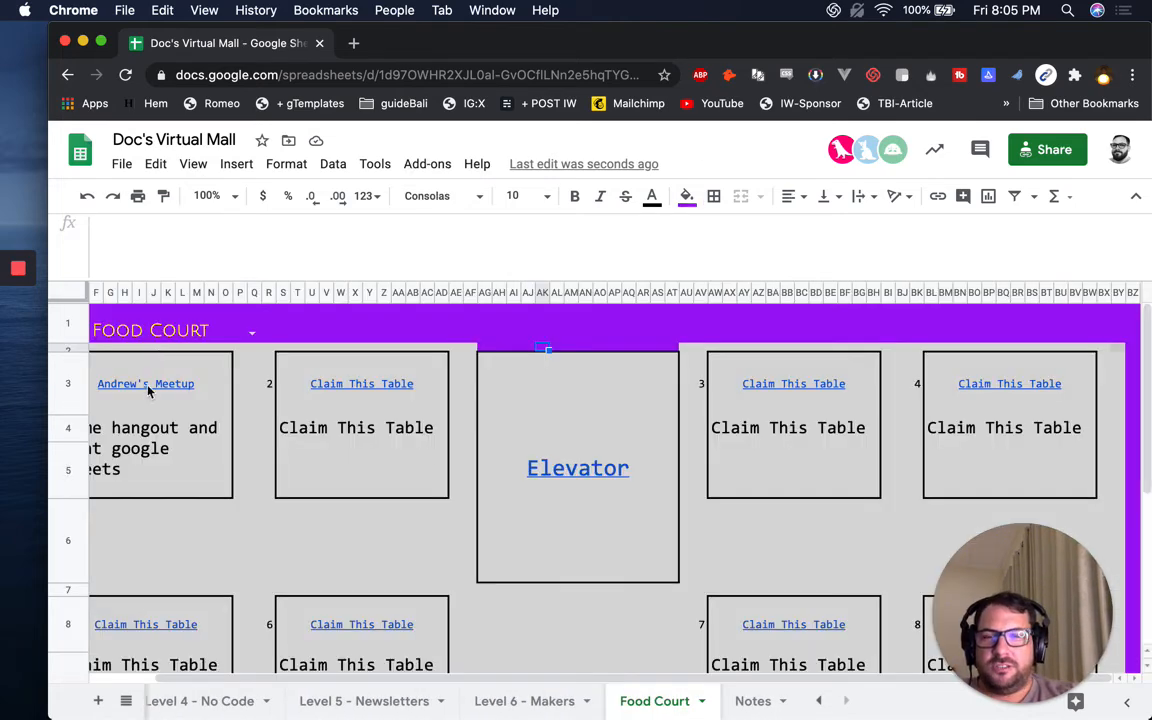
left_click(209, 382)
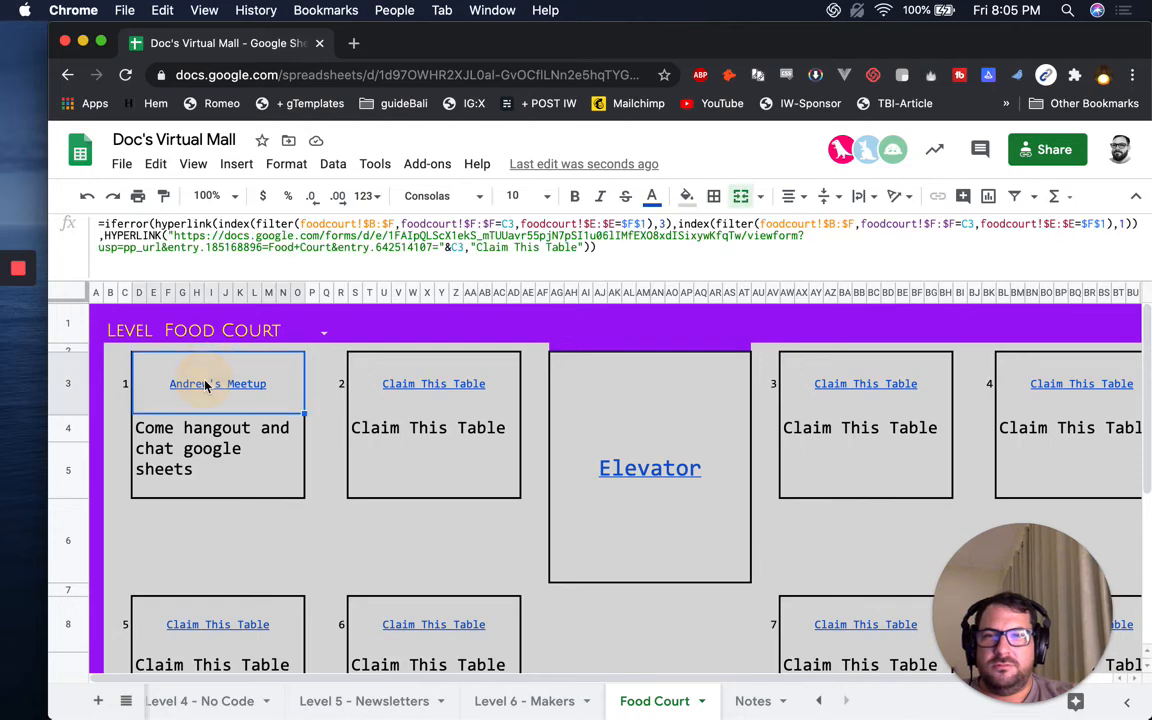
key("Return")
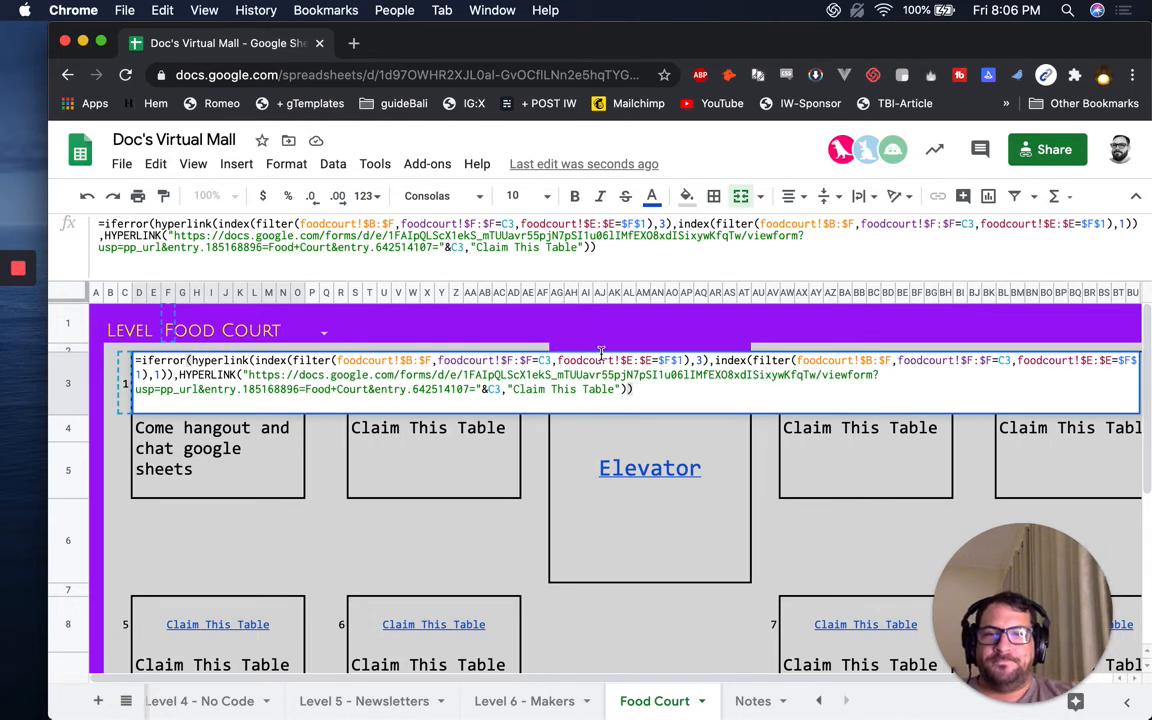
left_click(683, 360)
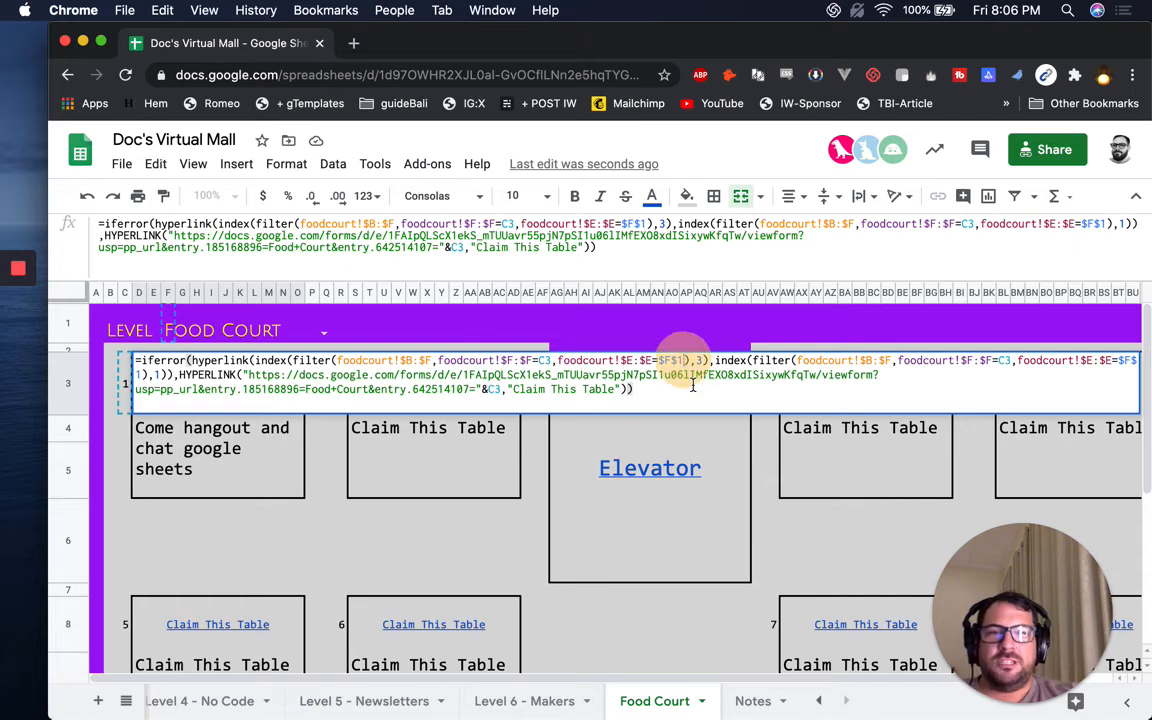
left_click(410, 361)
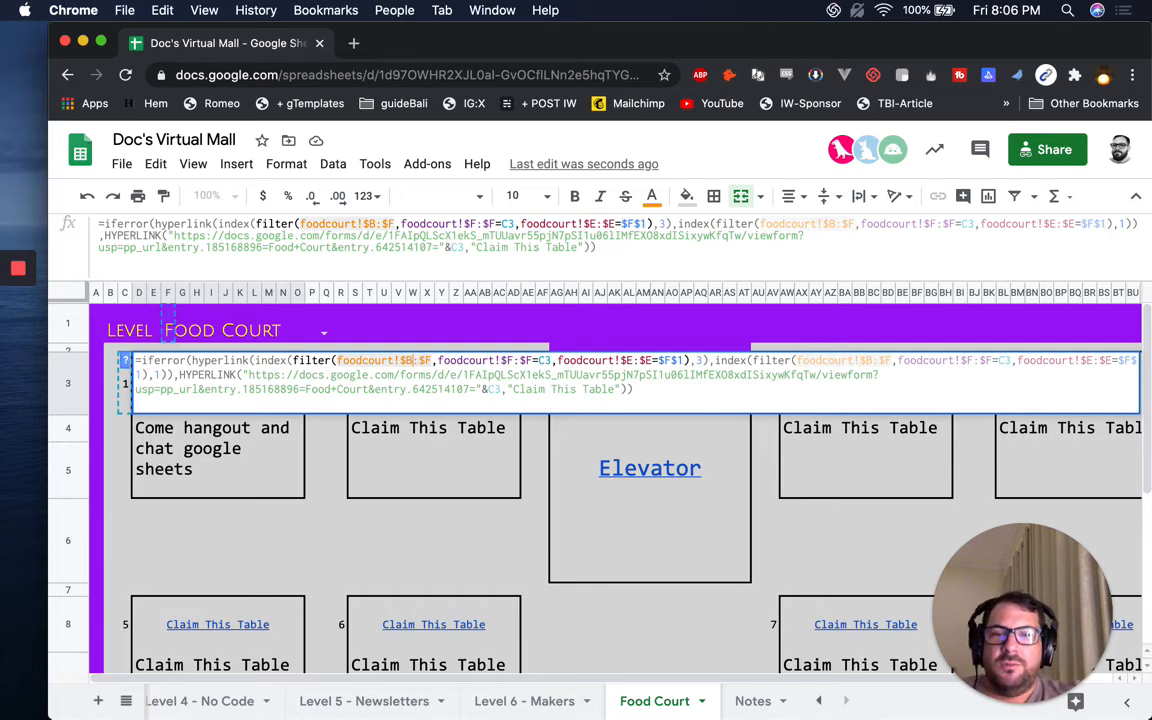
key("BackSpace")
type("A")
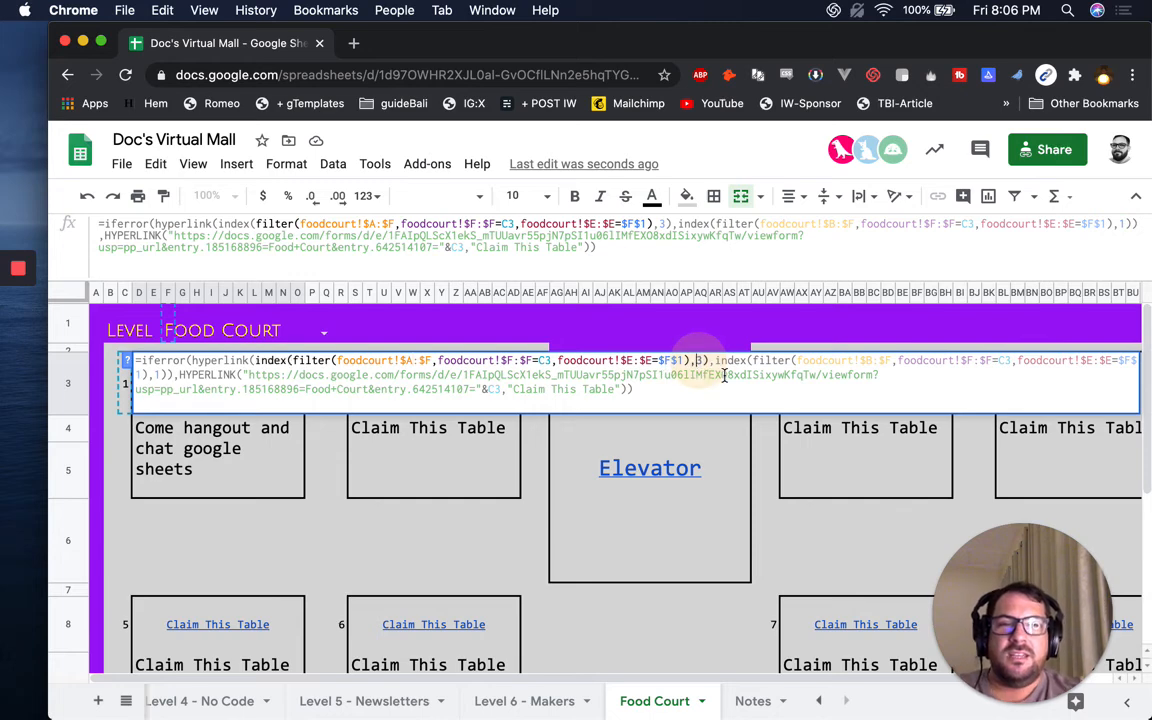
key("Right")
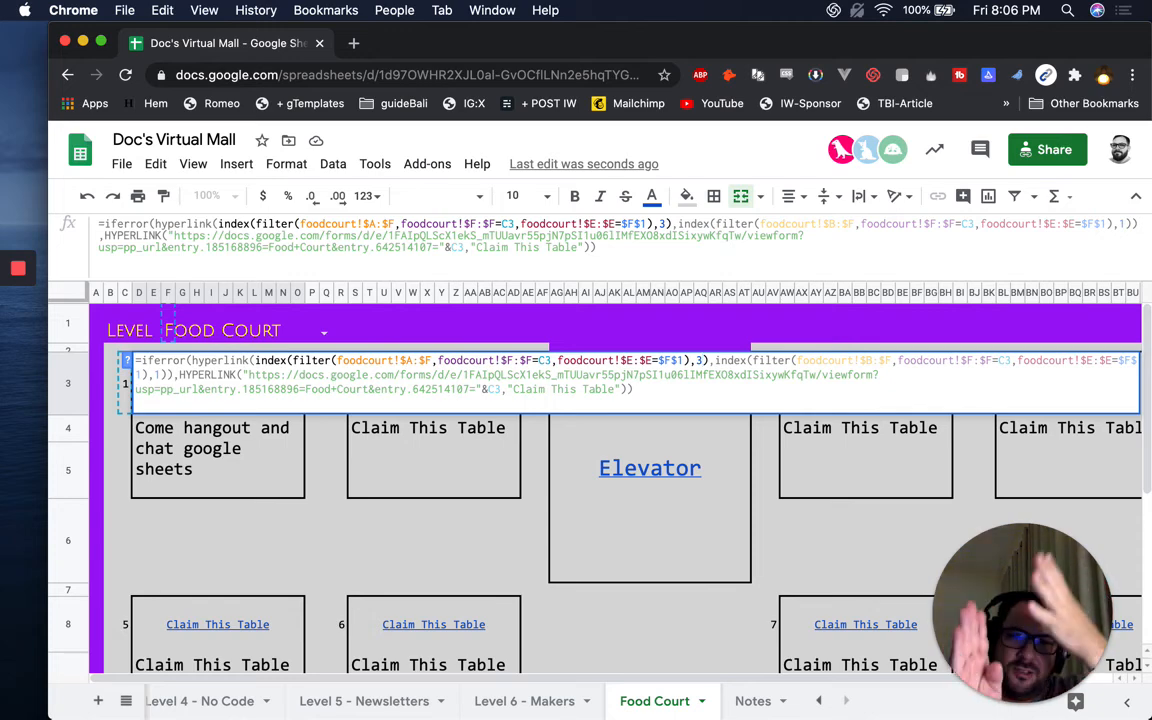
Change the name lookup's filter range in the same formula to foodcourt!$A:$F and adjust its column index to still return the meetup name.
left_click(866, 362)
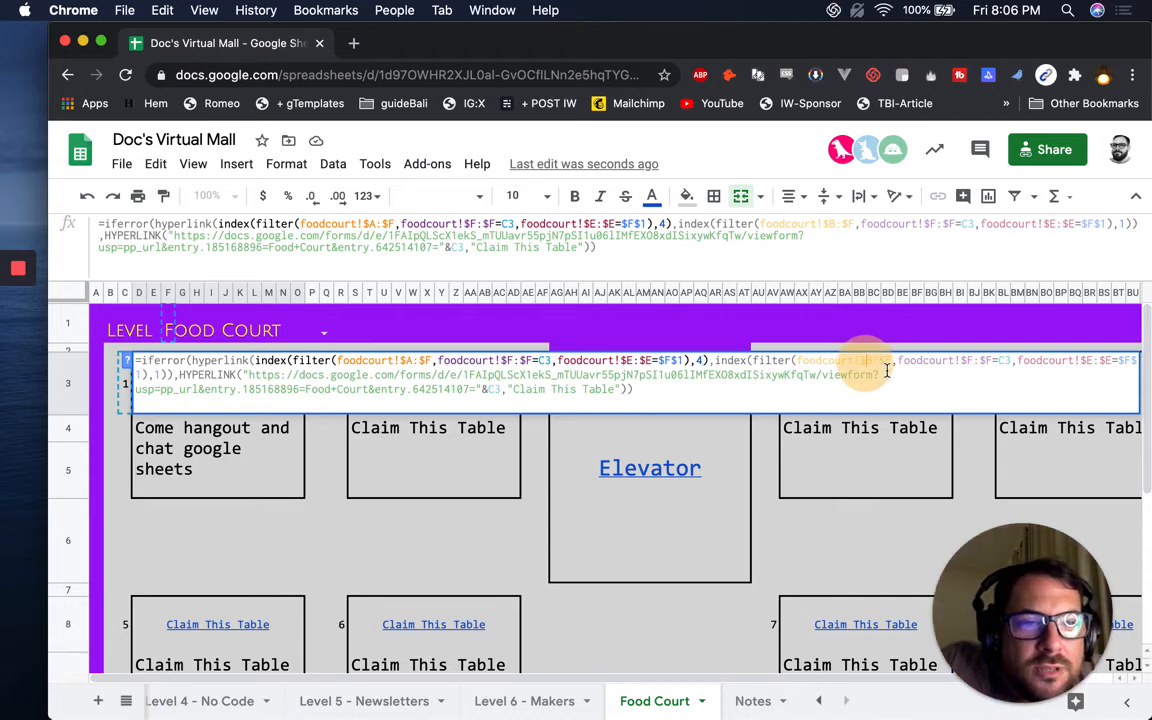
key("BackSpace")
type("A")
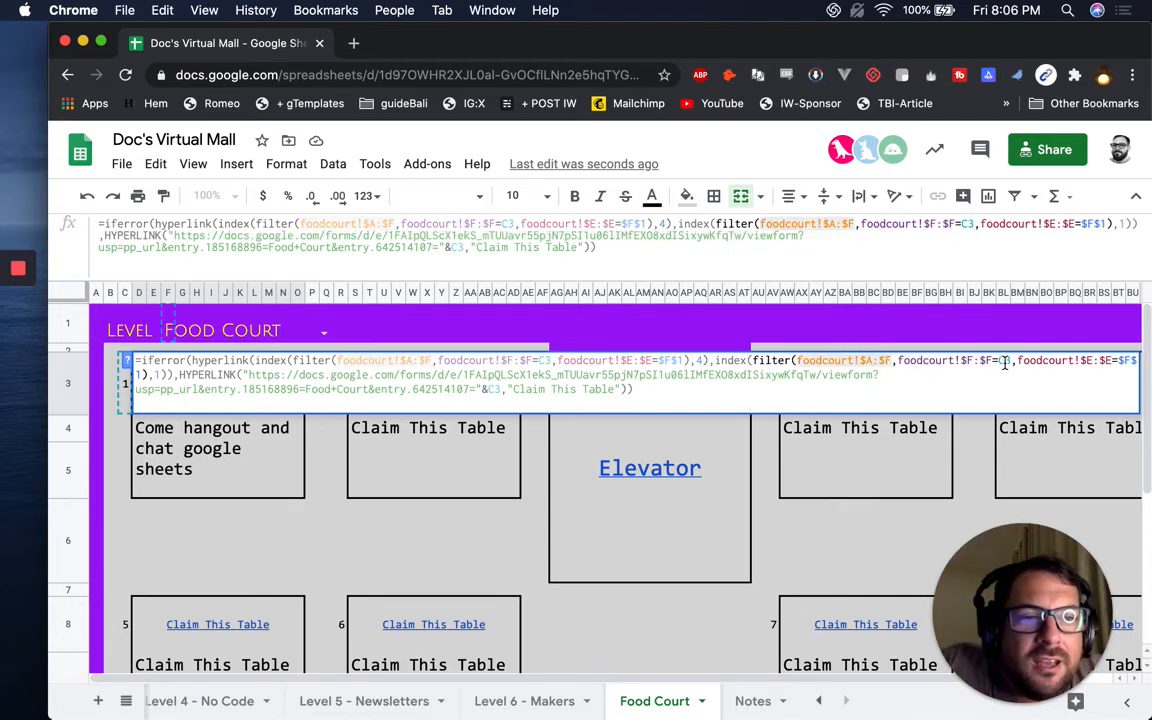
left_click(1057, 366)
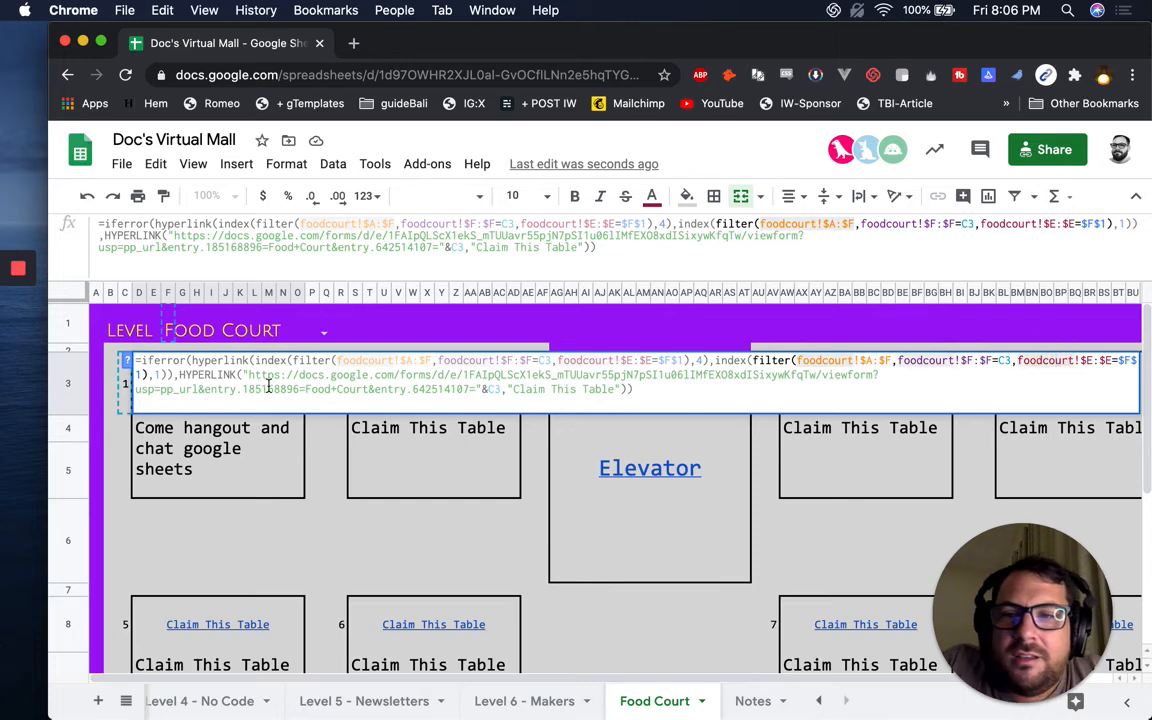
left_click(163, 374)
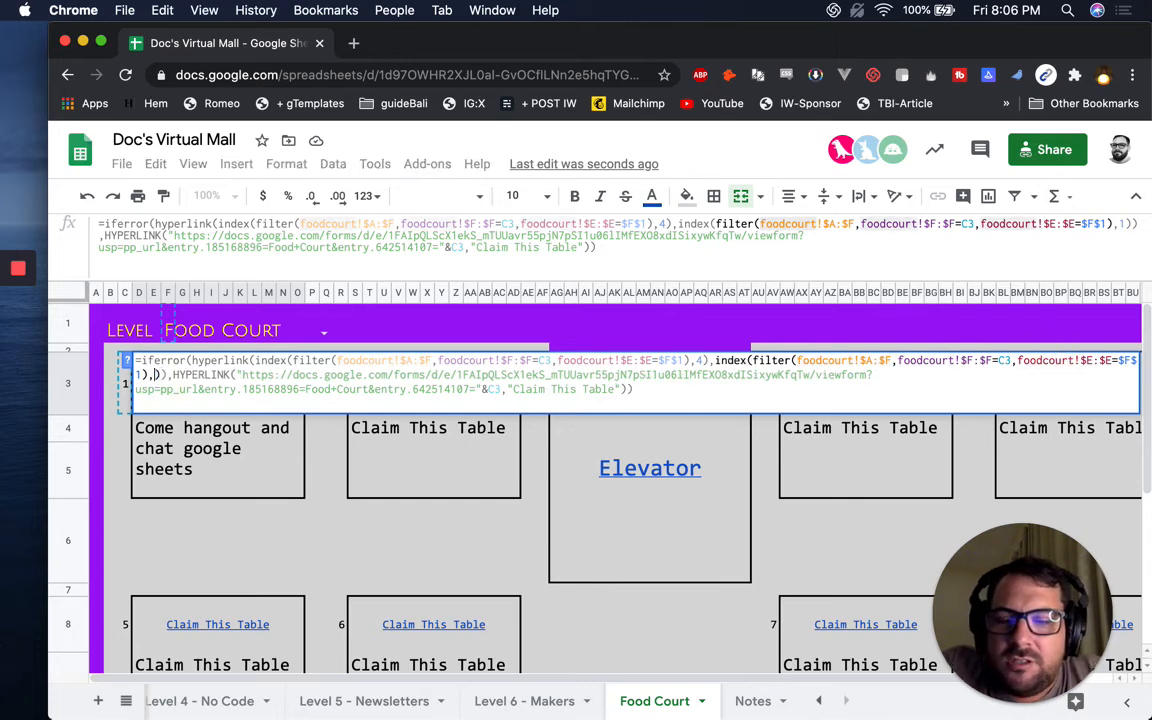
key("Return")
key("Up")
Set the filter range in table 1's description formula to foodcourt!$A:$F and its column index to 3, and recheck both.
left_click(246, 457)
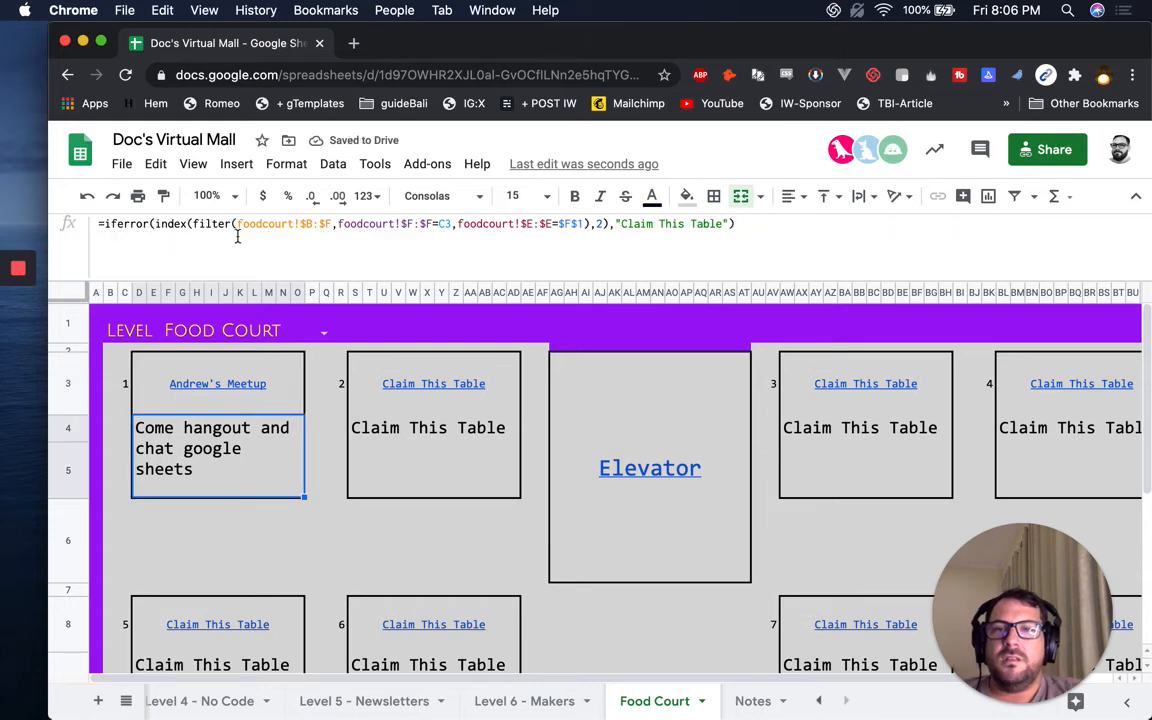
left_click(310, 222)
key("BackSpace")
type("A")
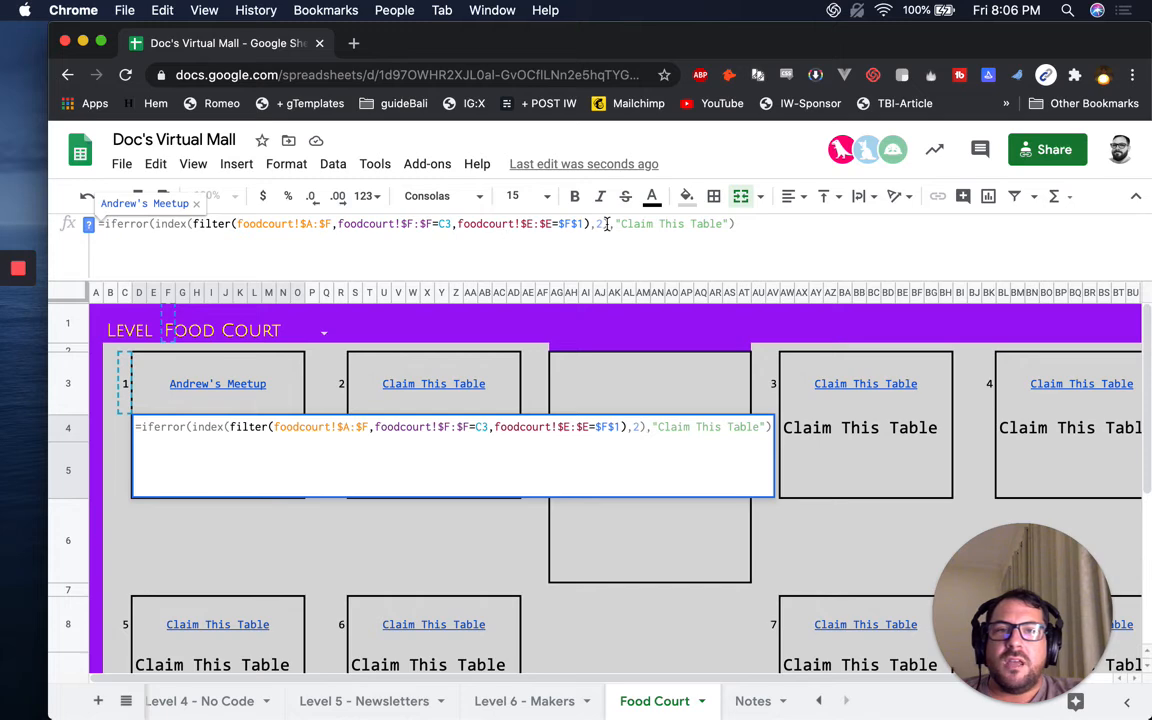
double_click(601, 223)
type("3")
key("Return")
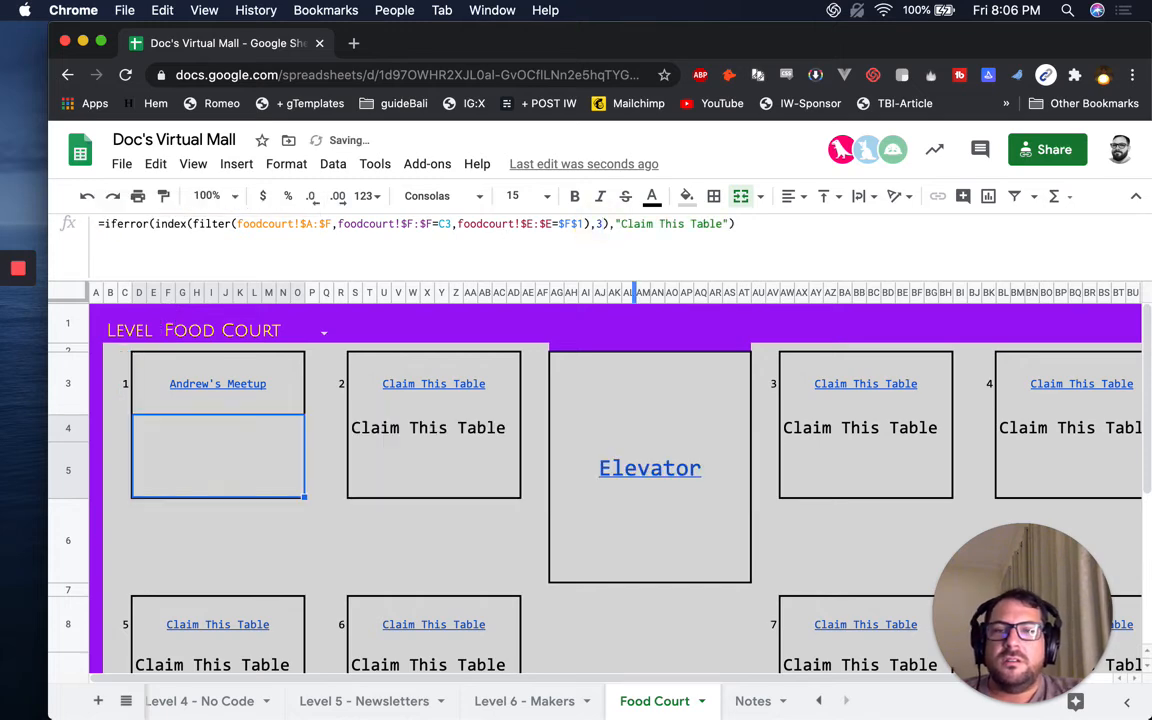
key("Up")
key("Down")
left_click(299, 223)
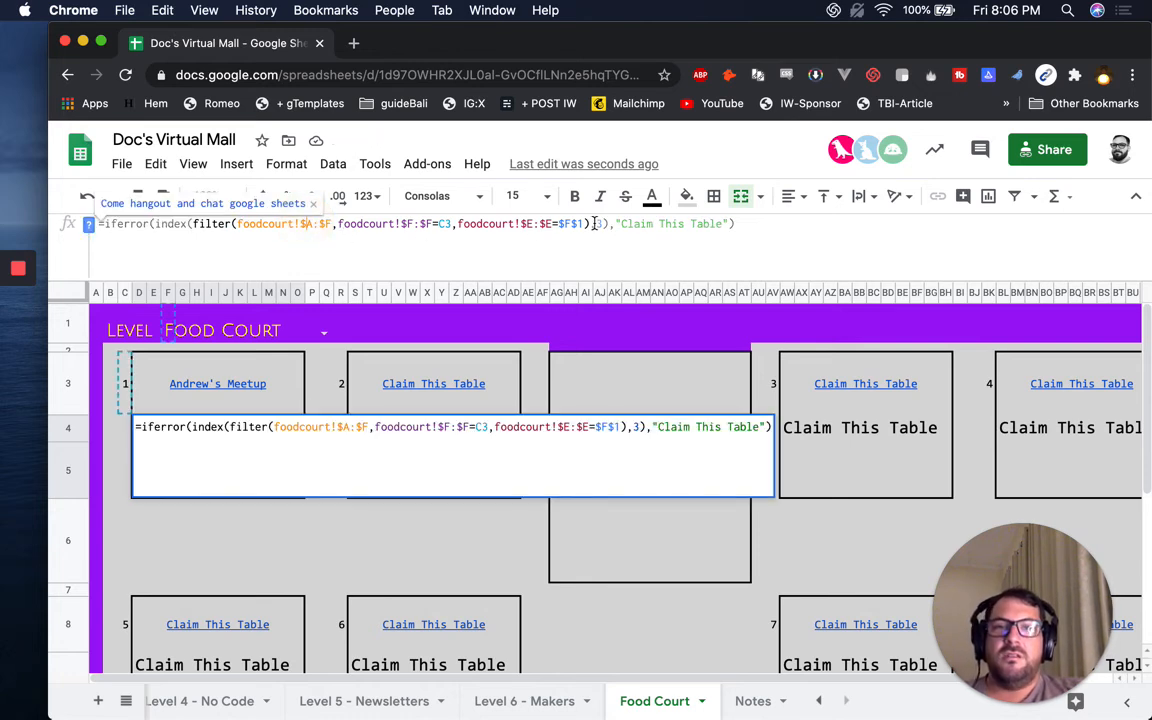
double_click(598, 223)
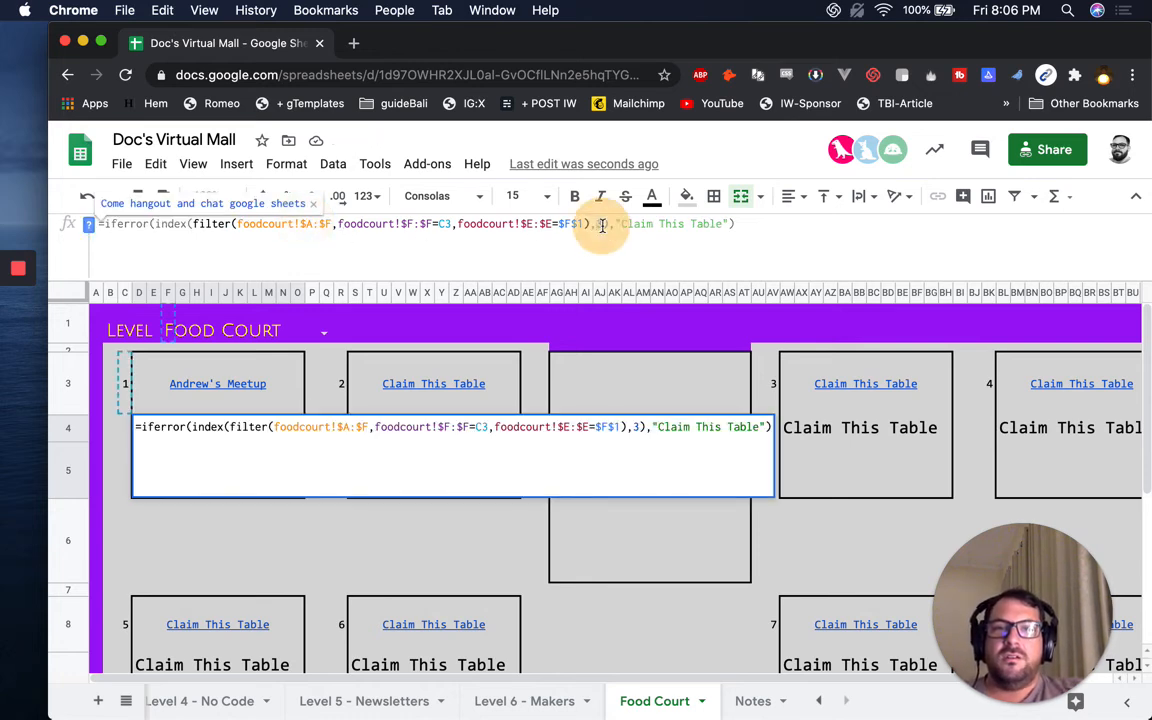
Add the condition foodcourt!$A:$A>today()-1 to the filter in table 1's description formula.
left_click(313, 226)
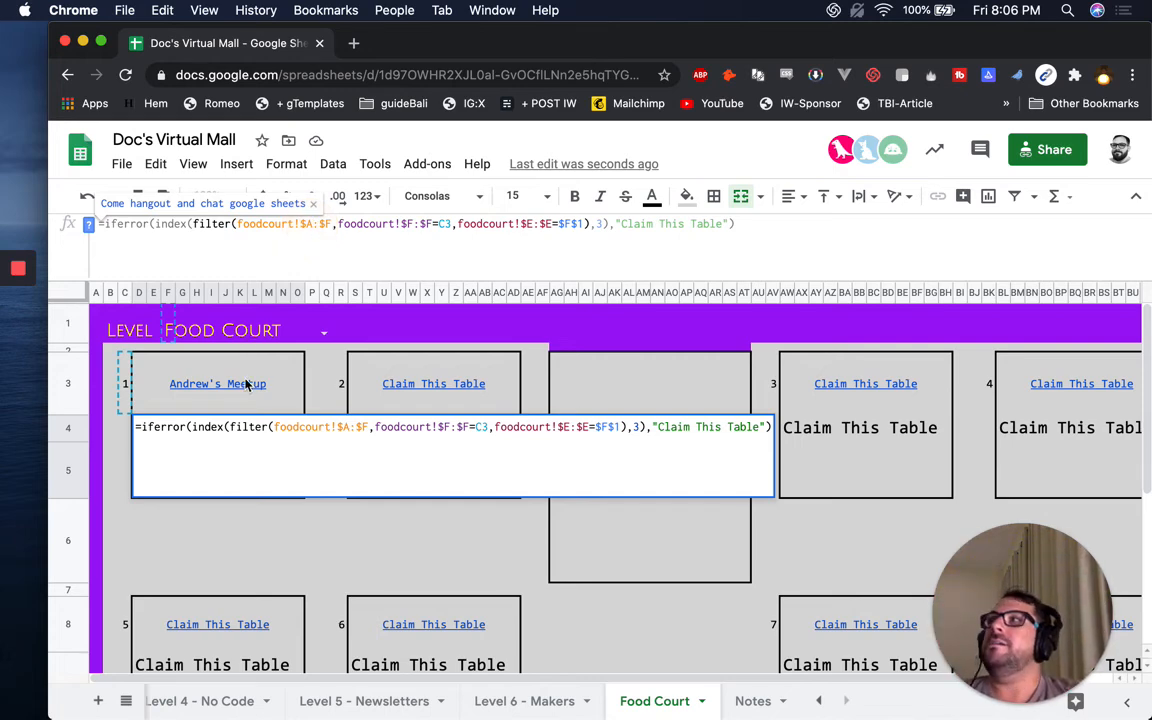
left_click(585, 226)
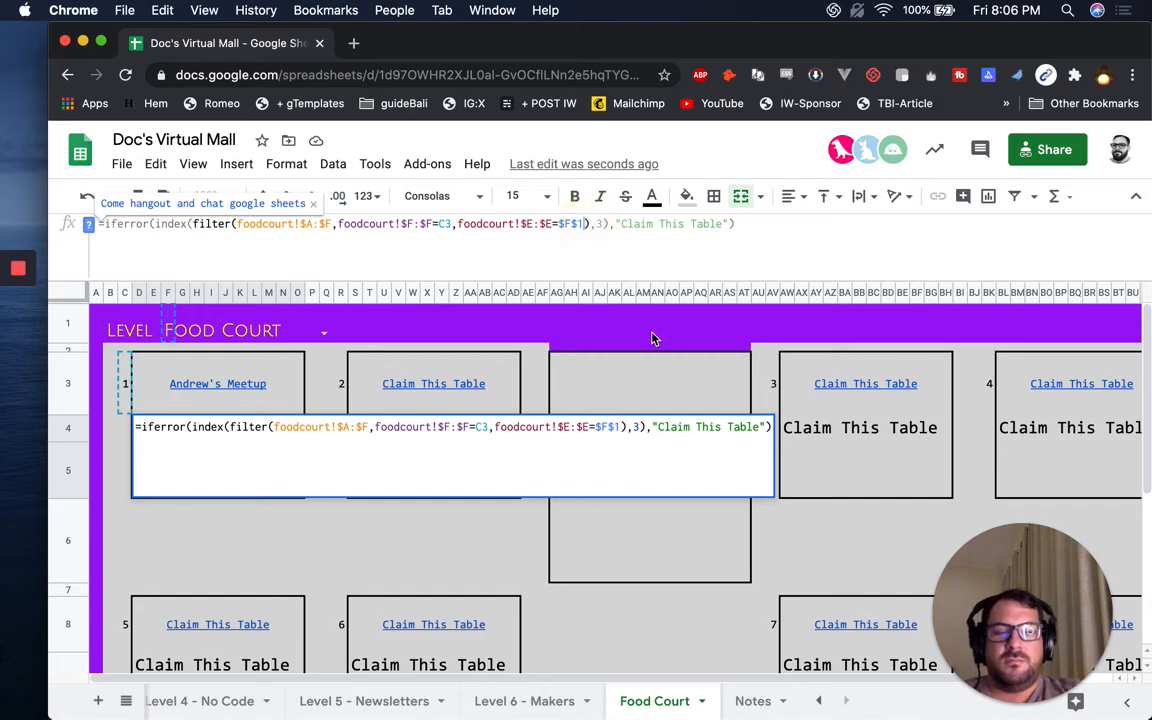
type(", ")
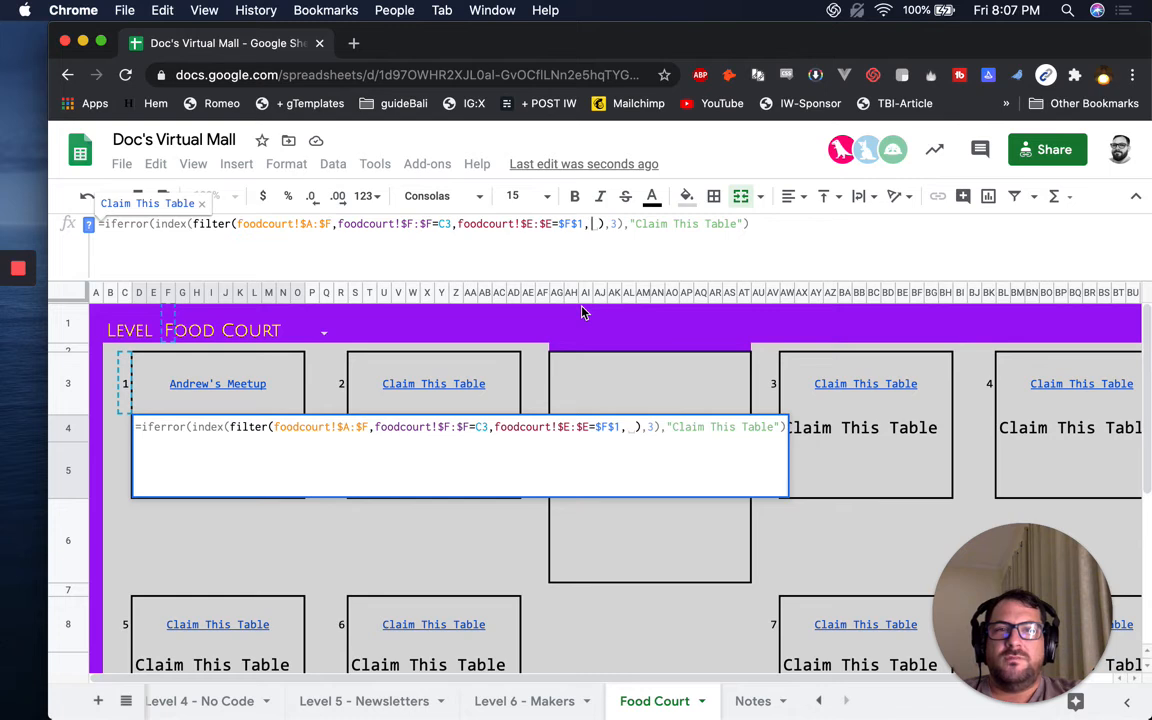
type("foodcourt!")
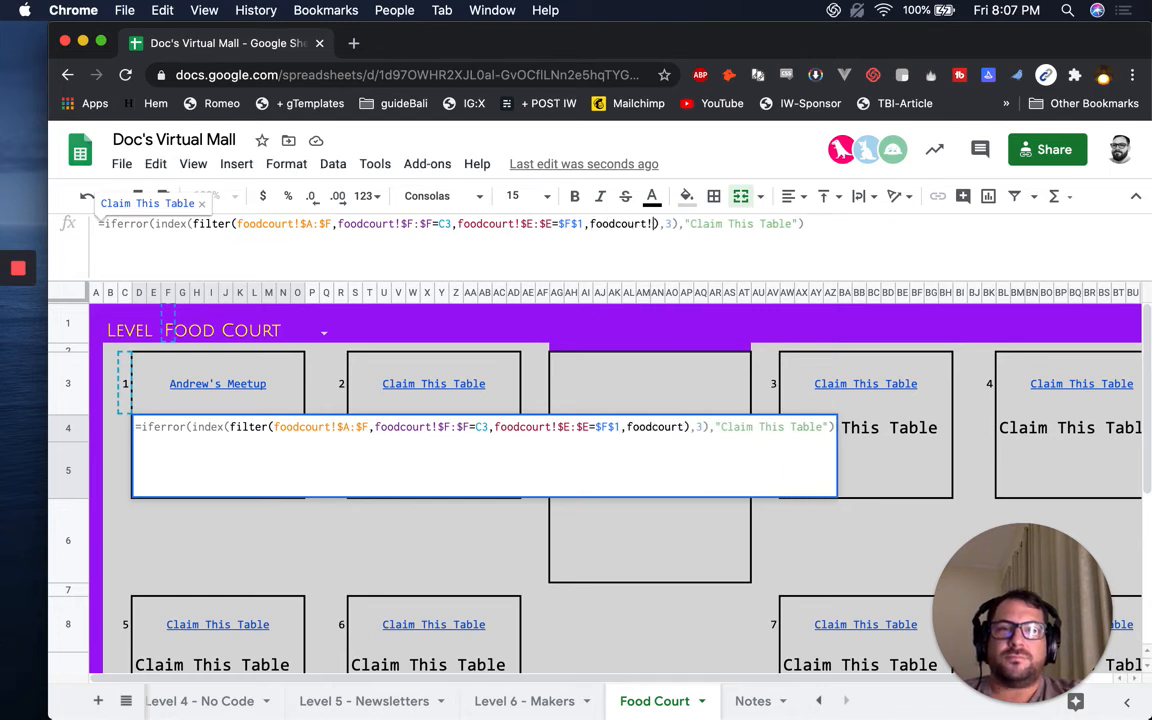
type("$")
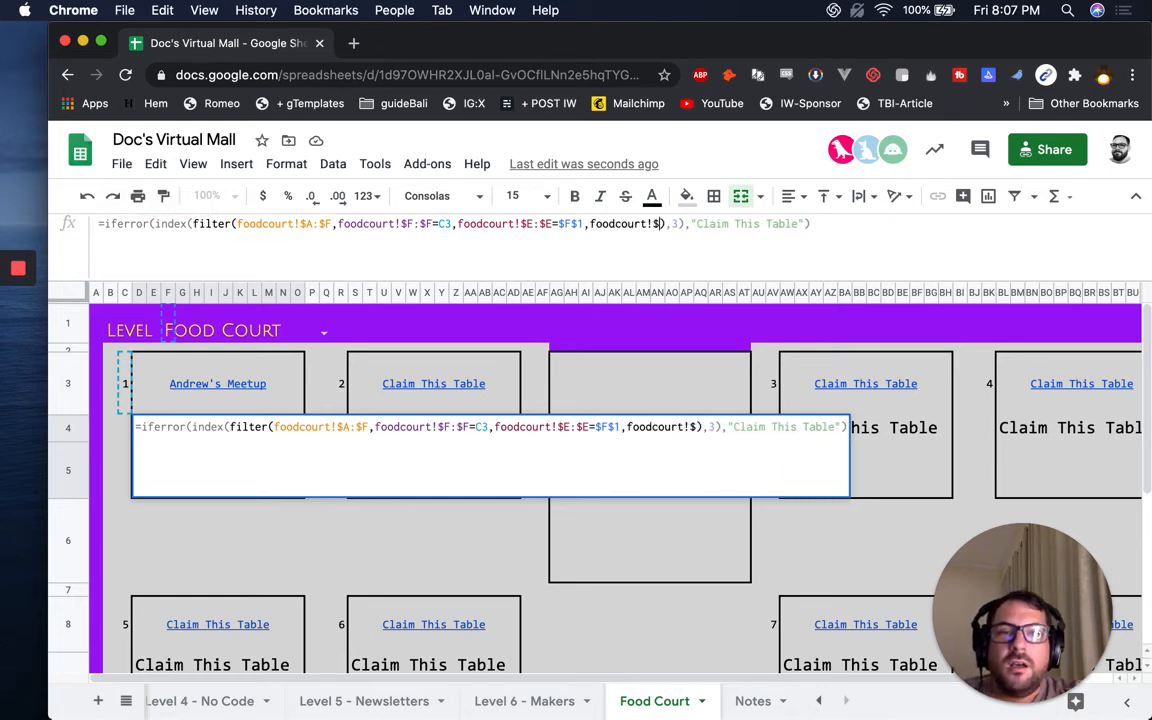
type("A:$")
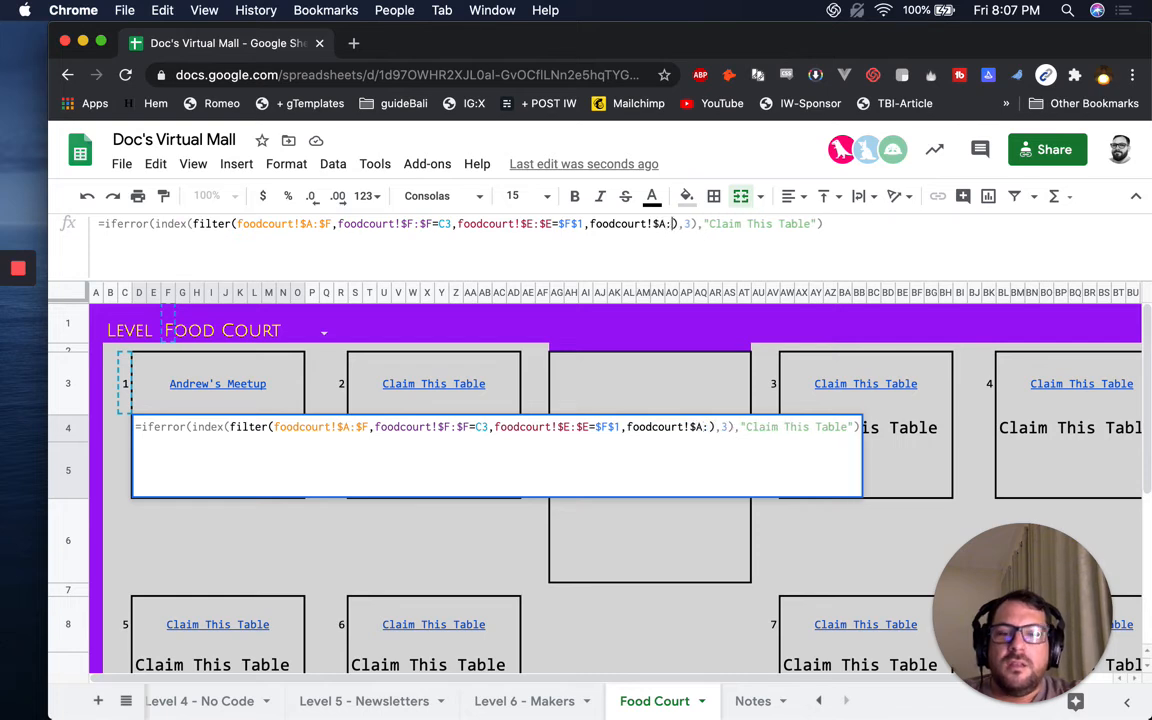
type("A")
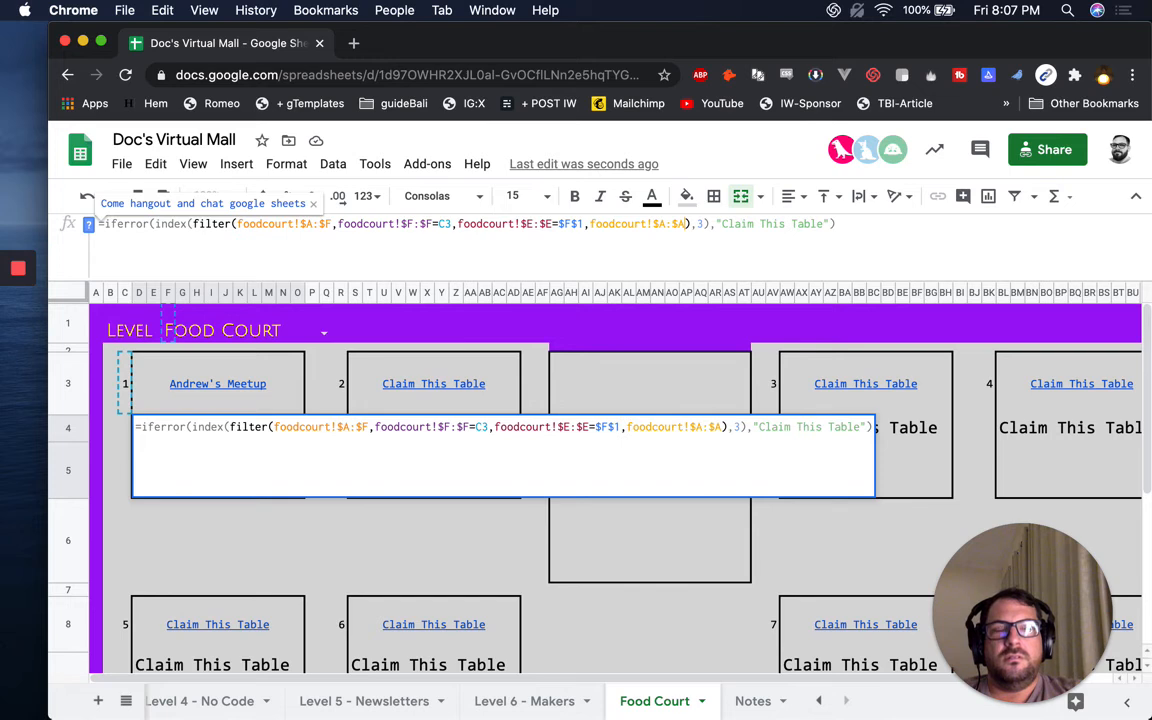
type(">today()")
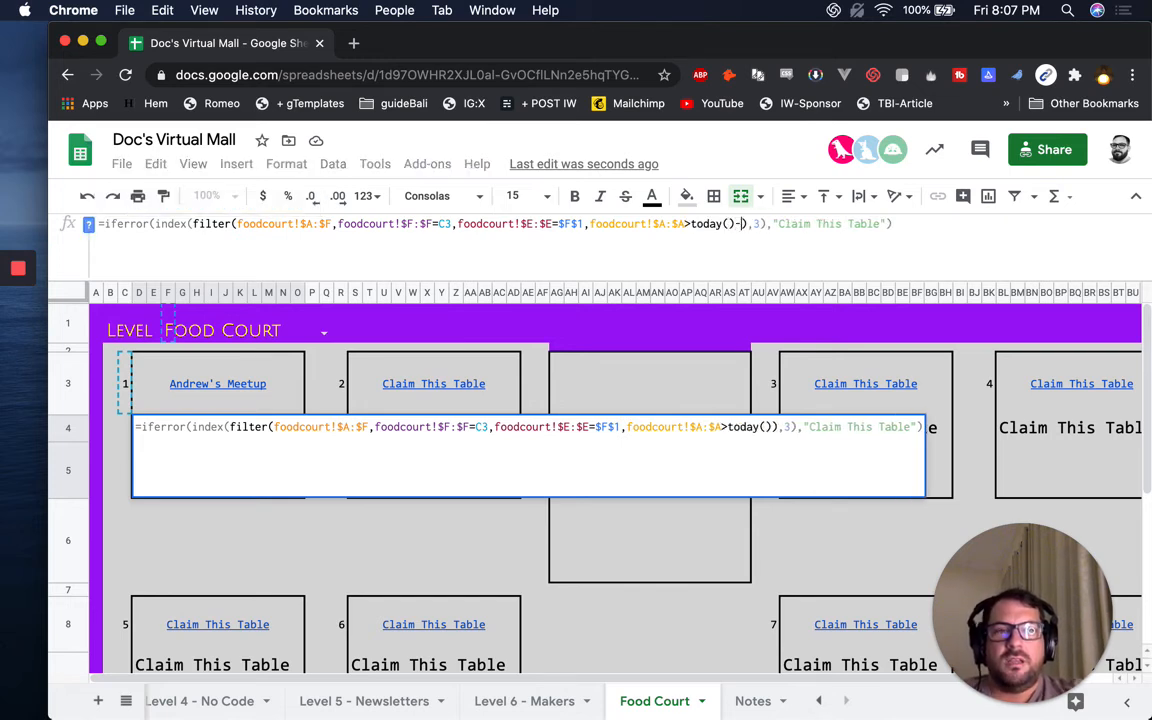
type("-1")
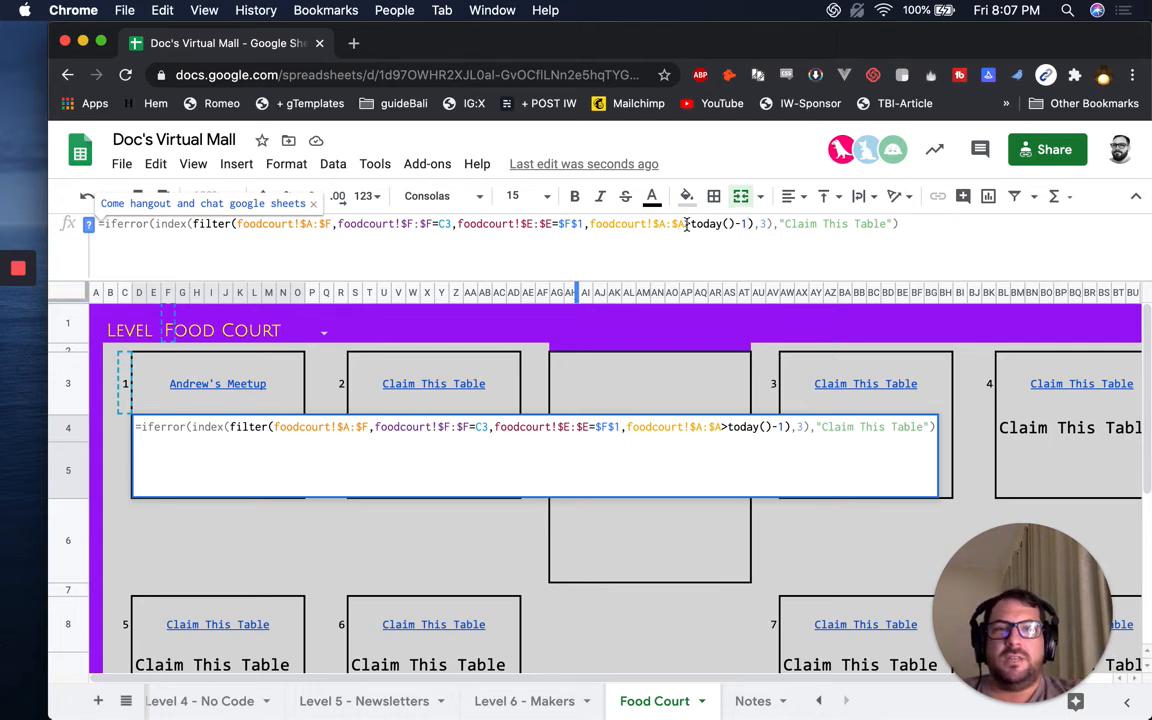
left_click_drag(692, 224, 733, 223)
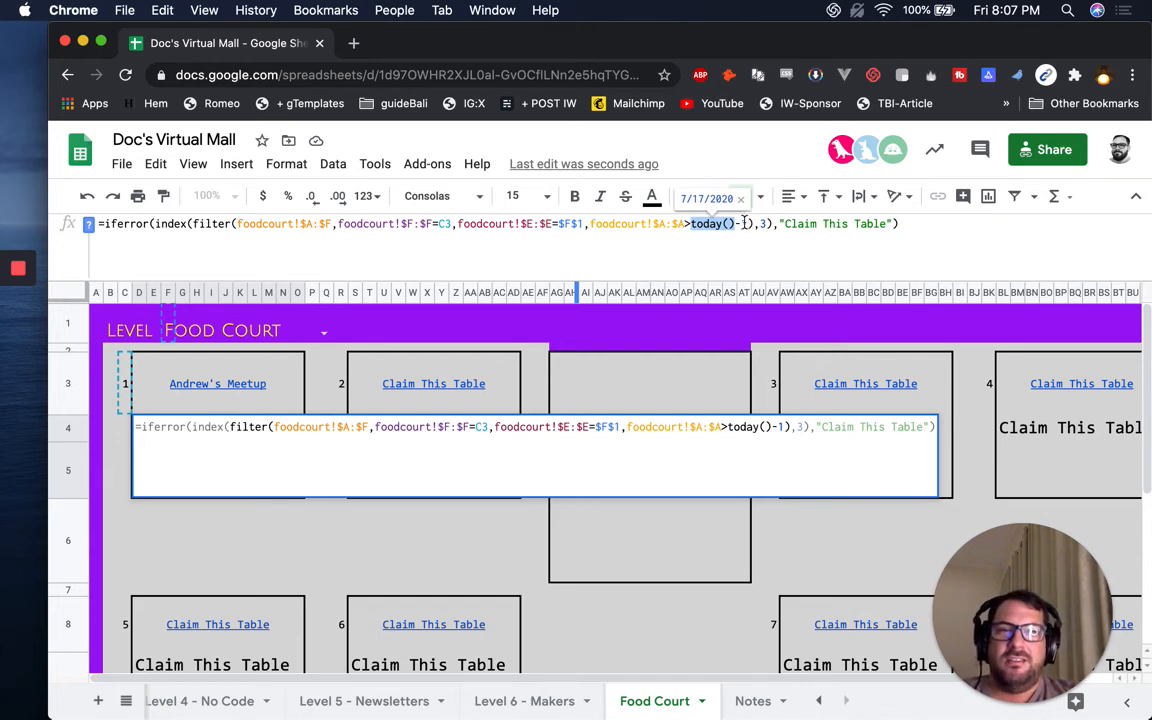
left_click(749, 224)
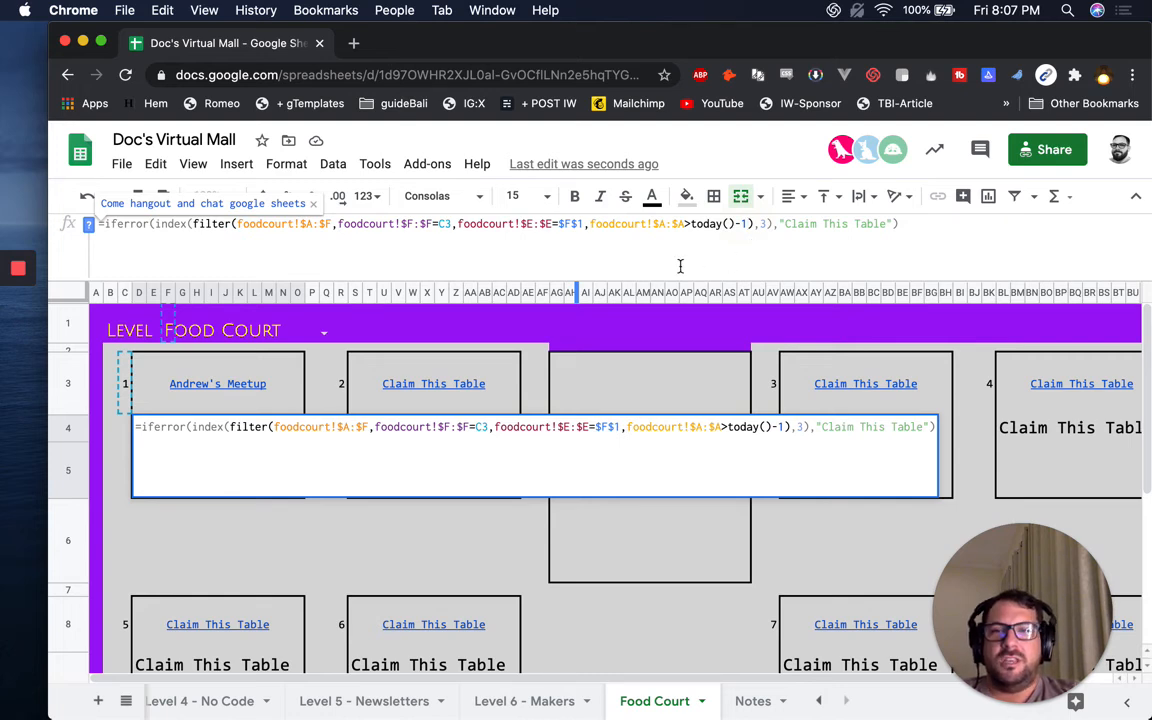
key("Escape")
In the foodcourt responses sheet, change the meetup submission's timestamp to 2020-07-15.
scroll(227, 713, "left", 7)
scroll(228, 708, "left", 5)
left_click(211, 701)
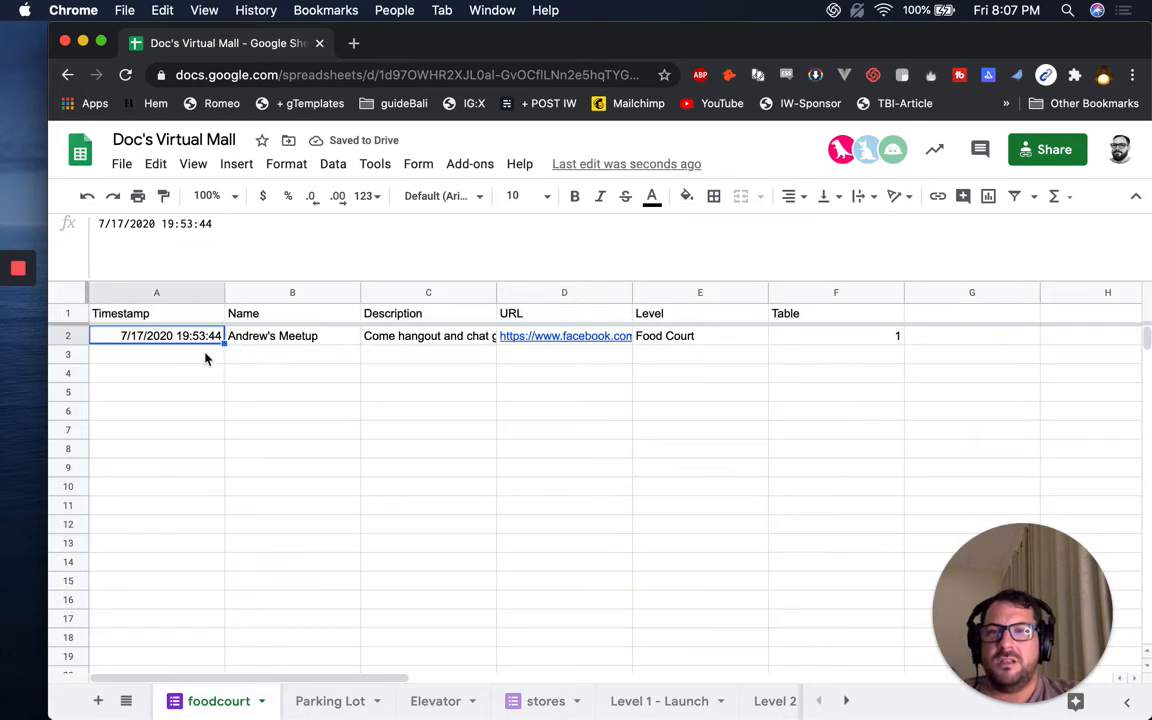
double_click(145, 338)
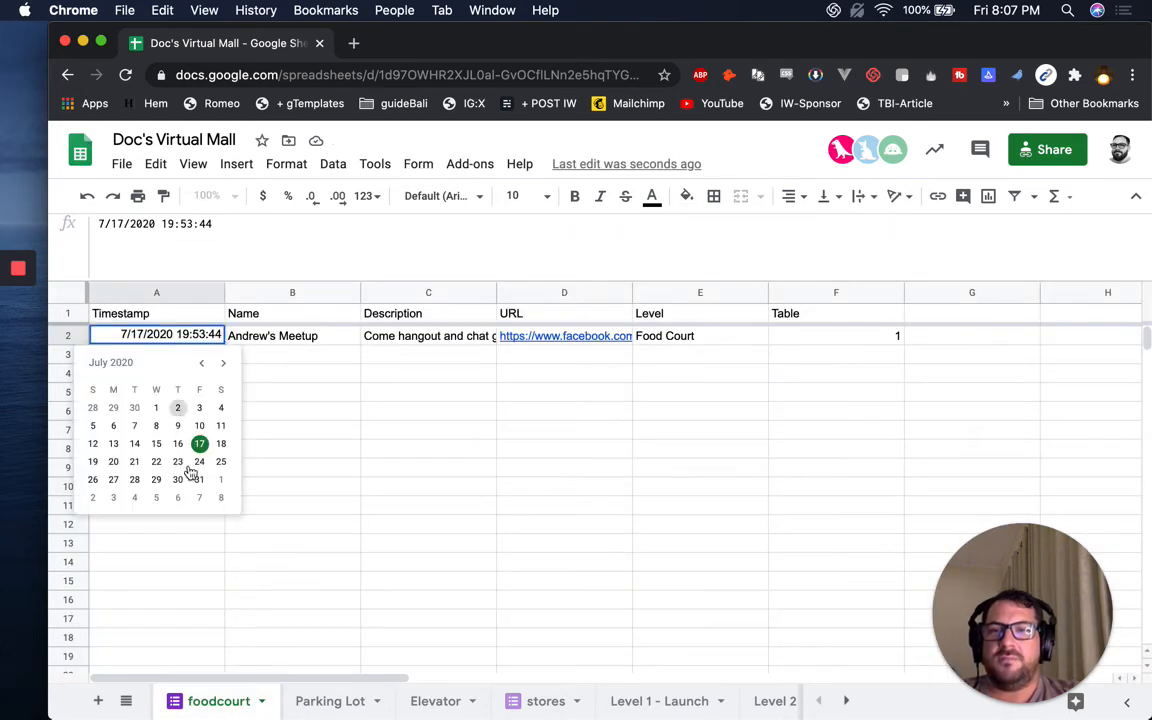
left_click(156, 446)
left_click(366, 392)
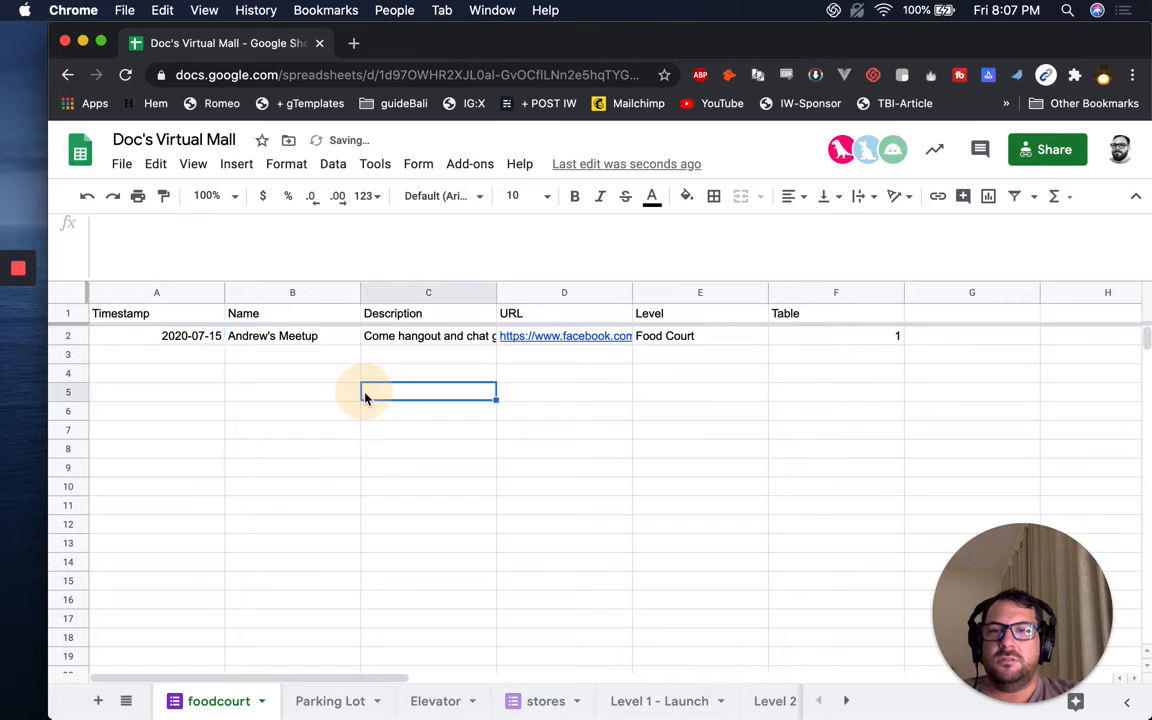
Check how table 1's name and description cells on the Food Court sheet respond to the backdated submission.
scroll(645, 708, "right", 5)
scroll(645, 708, "right", 3)
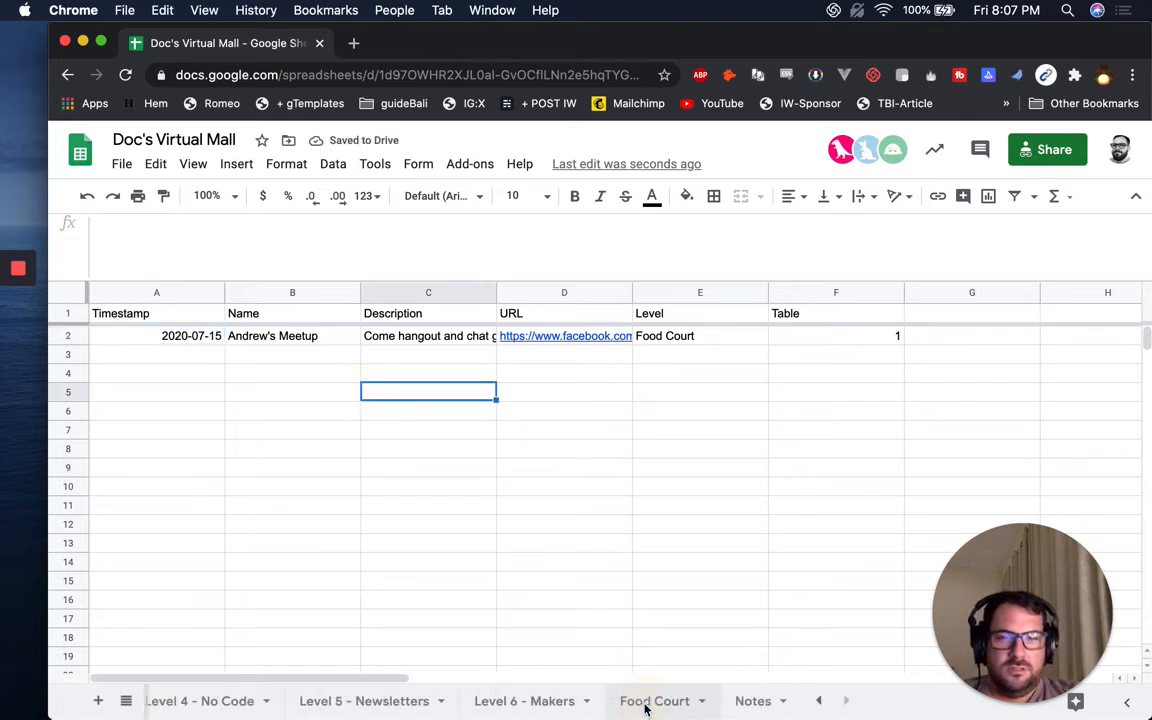
left_click(645, 704)
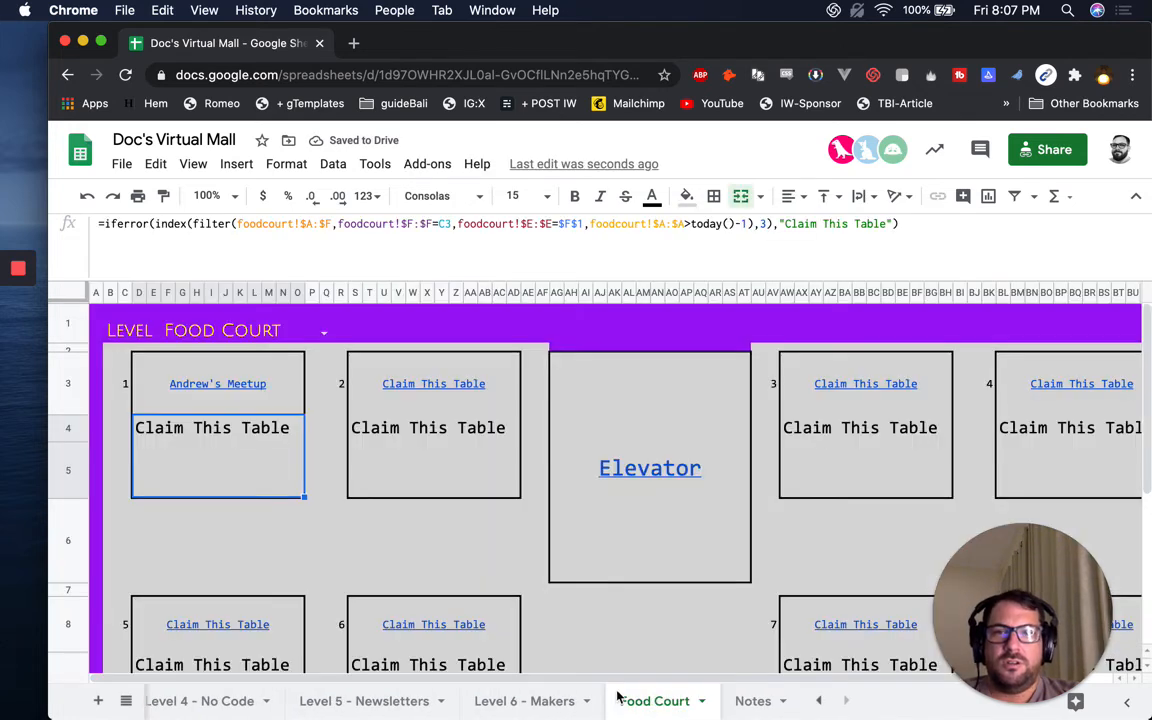
left_click(254, 379)
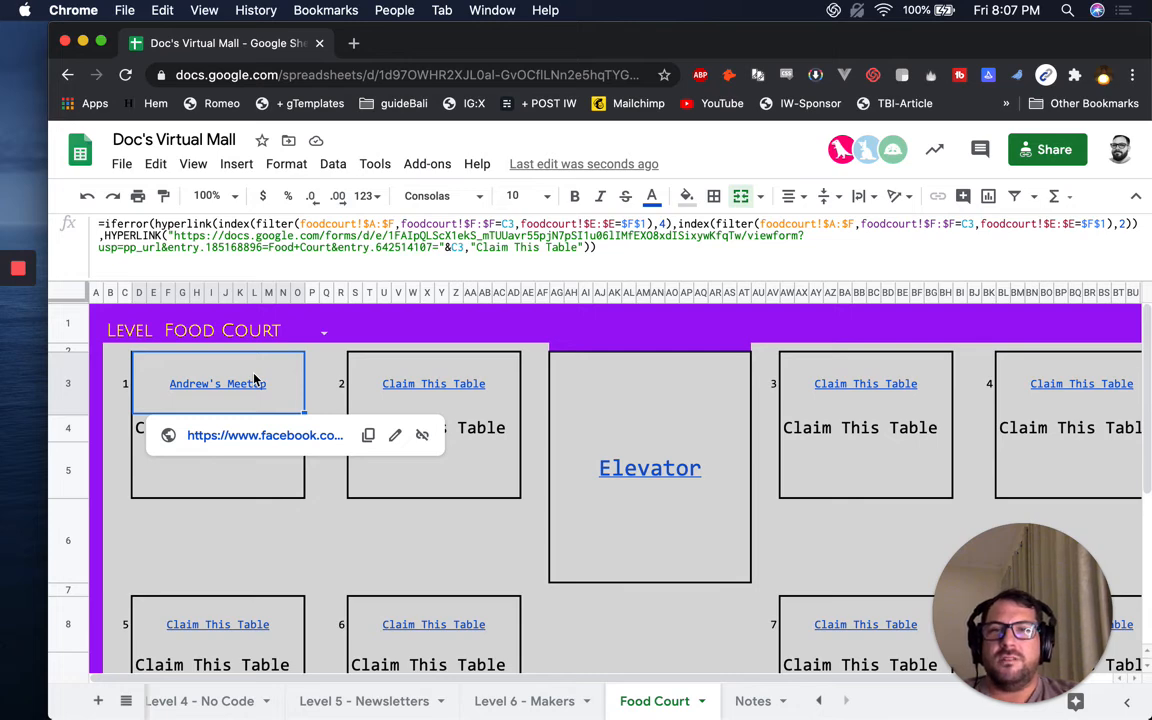
key("Down")
key("Up")
key("Down")
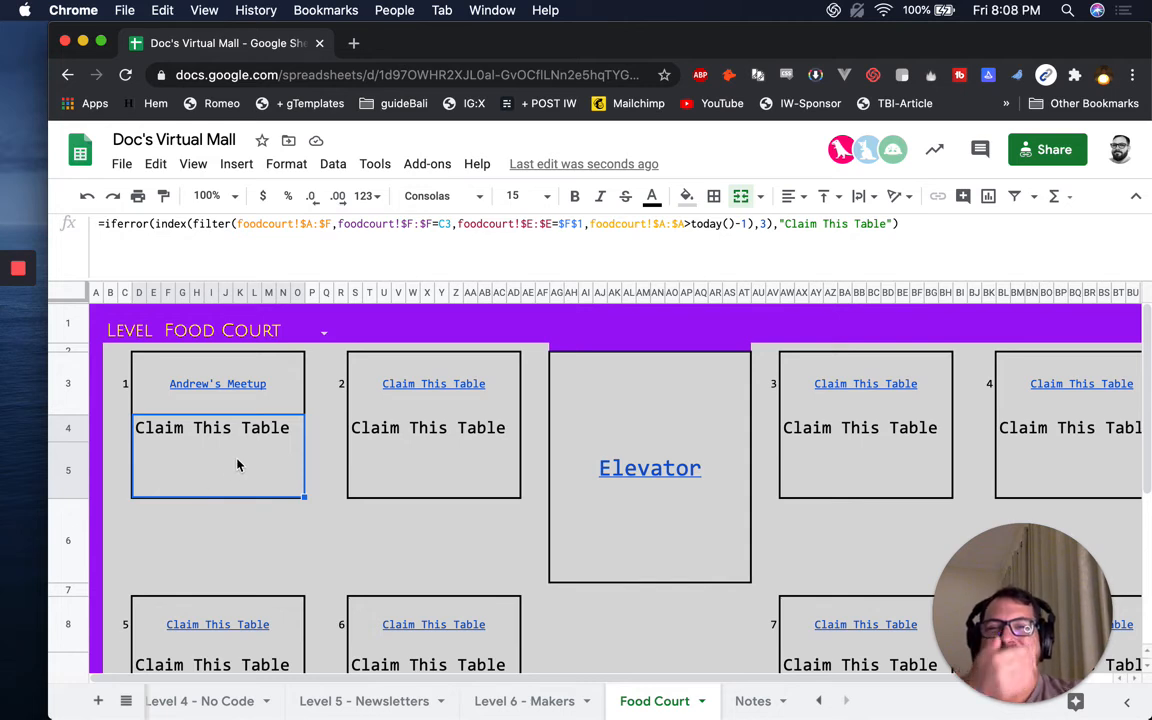
left_click(390, 463)
Add the condition foodcourt!$A:$A>today()-1 to the URL lookup's filter in table 1's name formula.
left_click(221, 390)
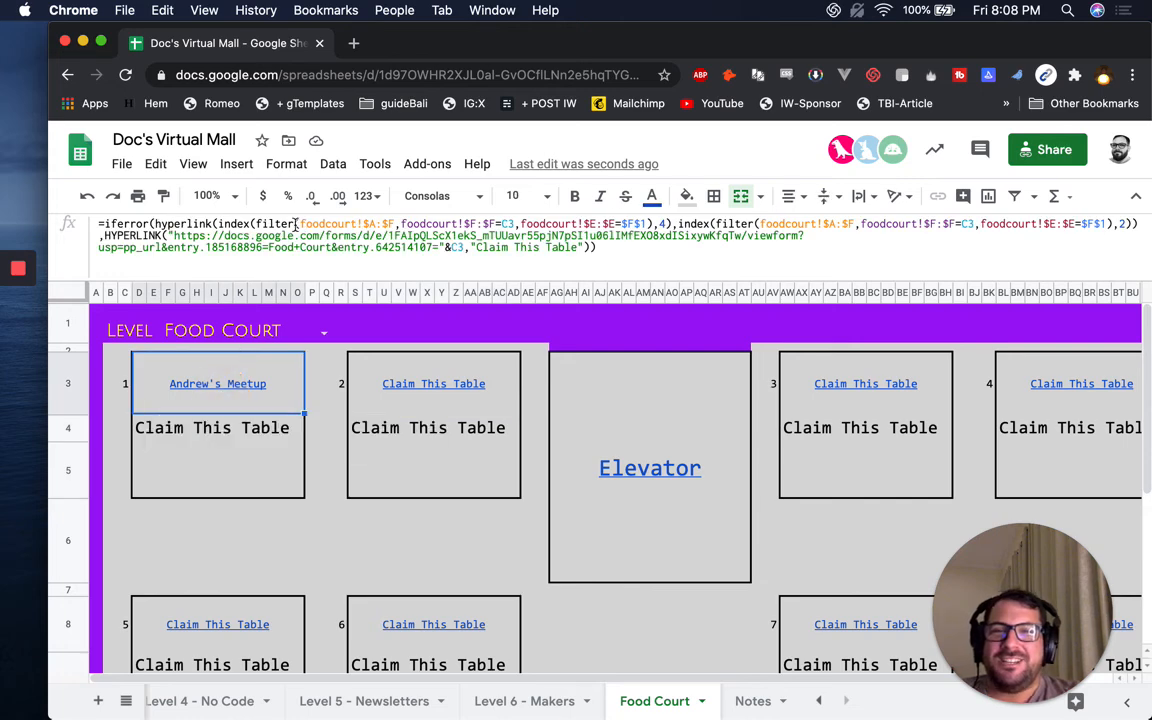
left_click(648, 224)
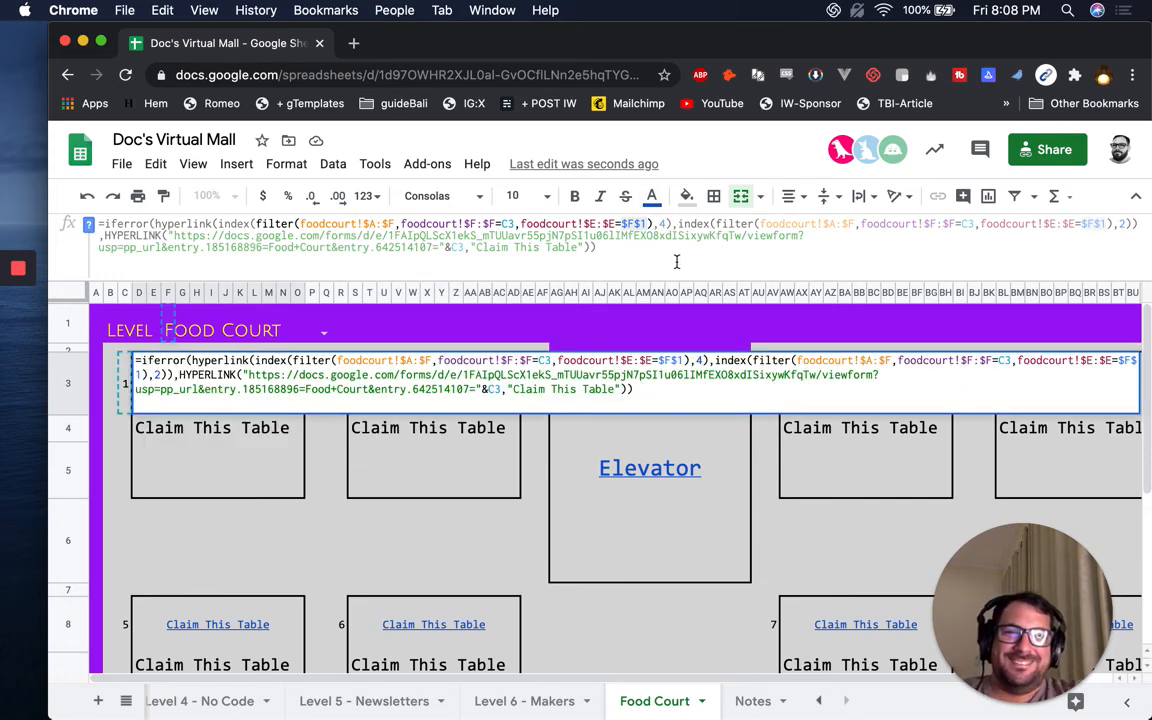
type(", ")
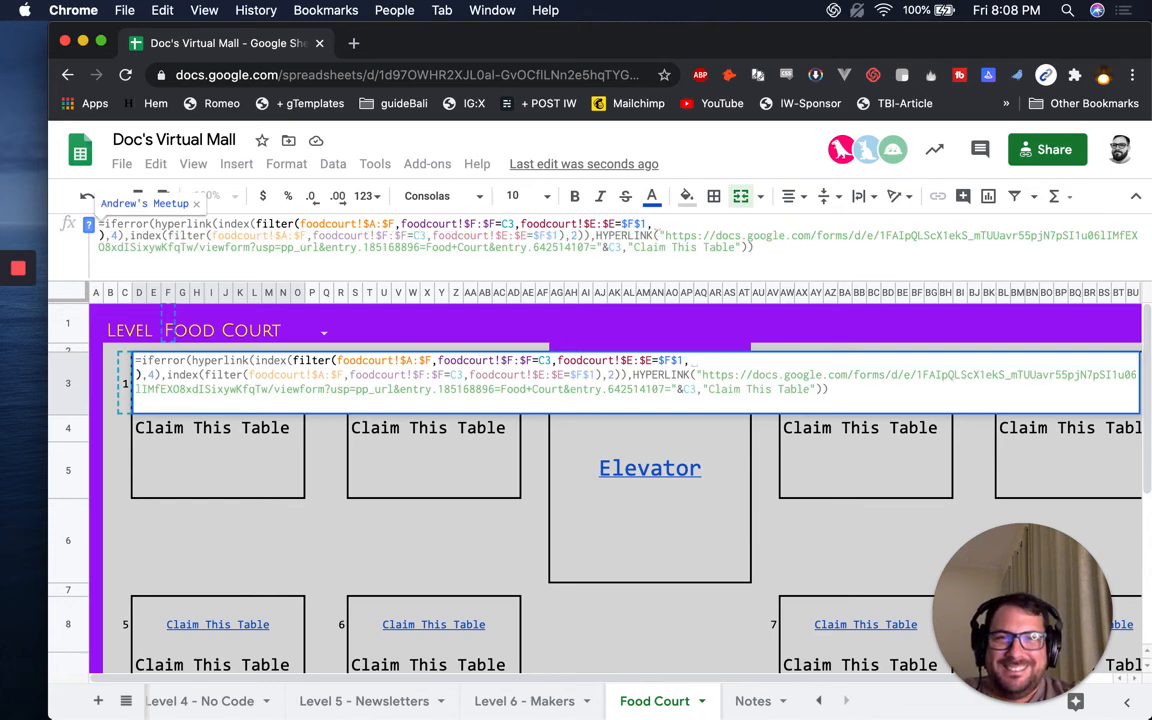
type("foodcourt!")
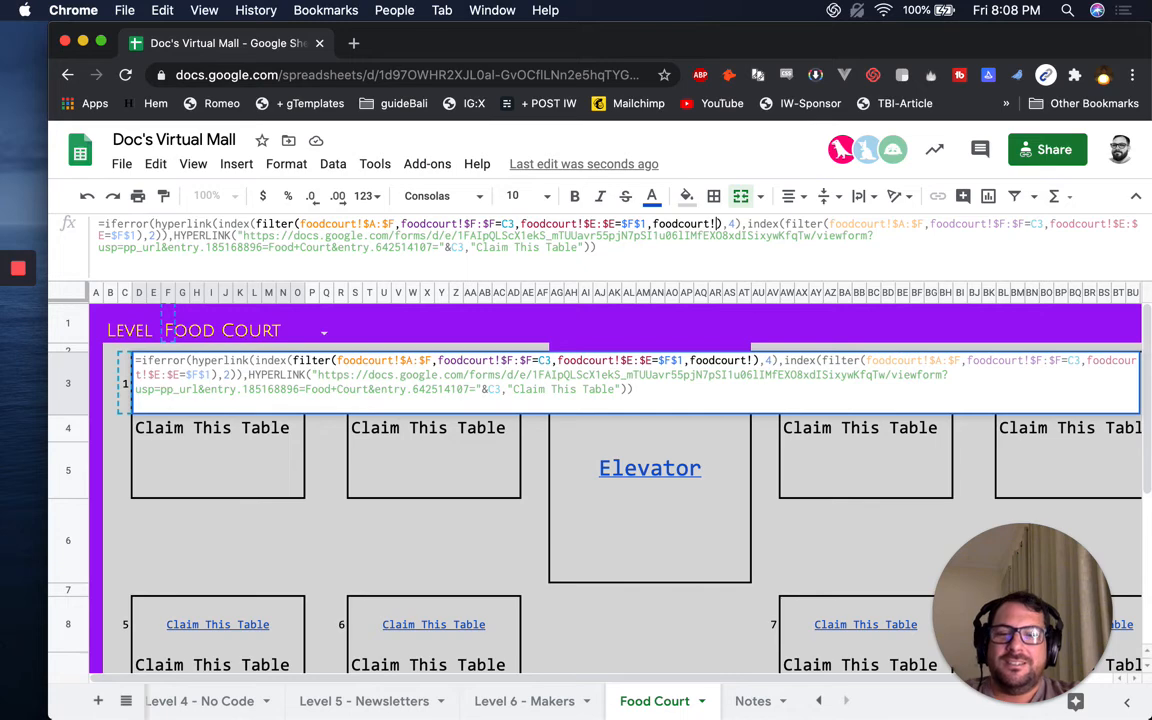
type("$A:$")
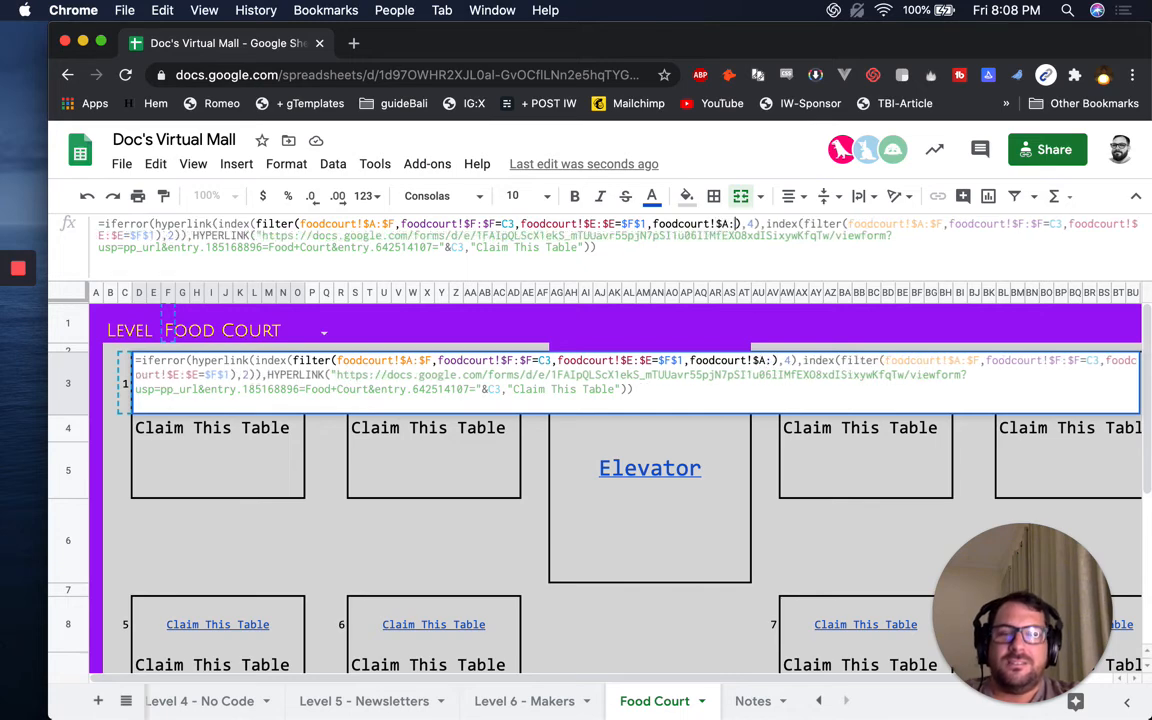
type("A")
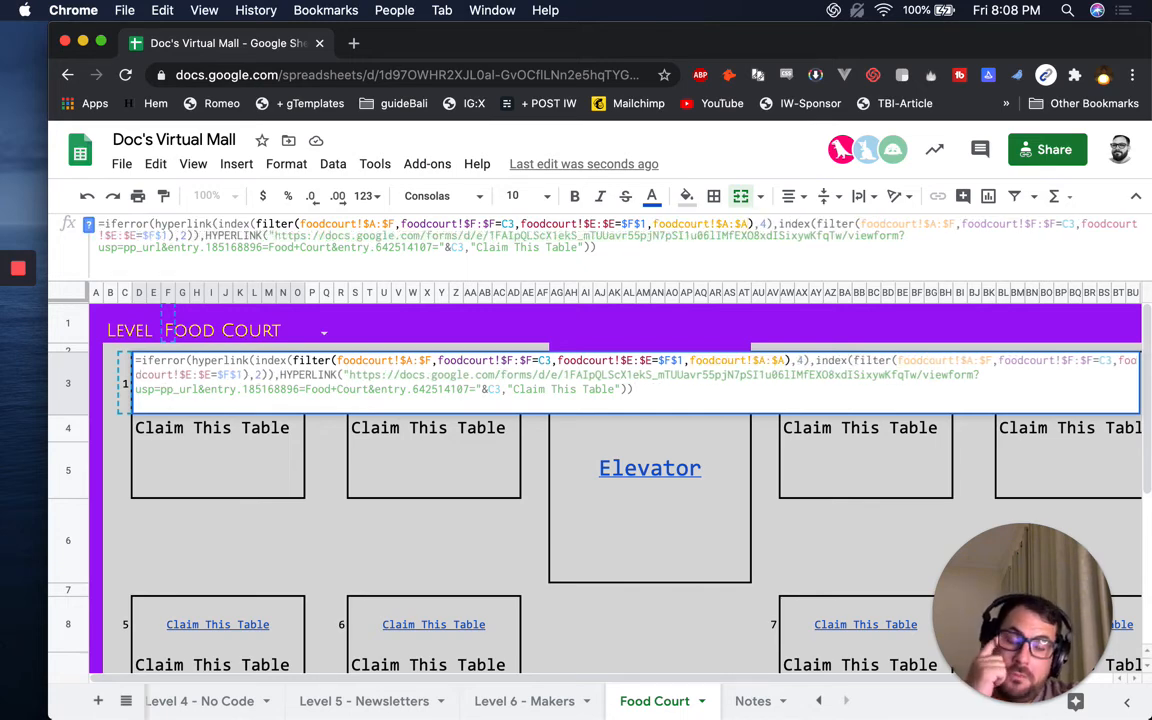
type(">today()-1")
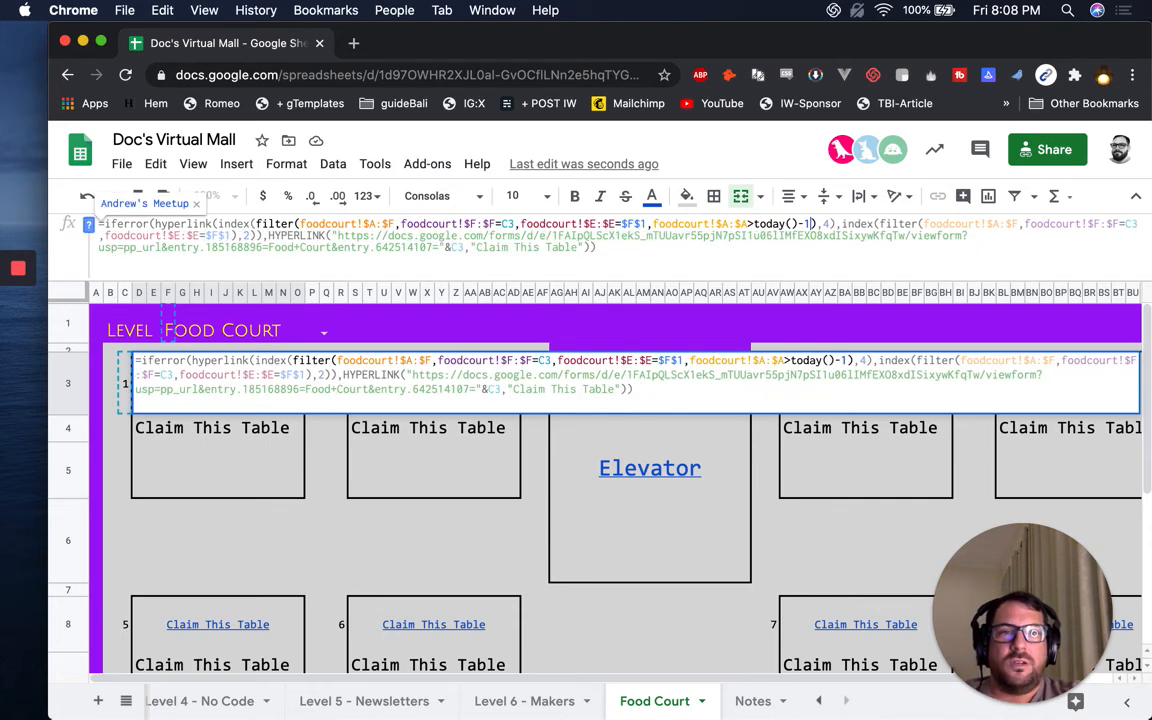
Copy the foodcourt!$A:$A>today()-1 condition into the name lookup's filter of the same formula, apply it and check the table's link.
left_click(653, 223, "shift")
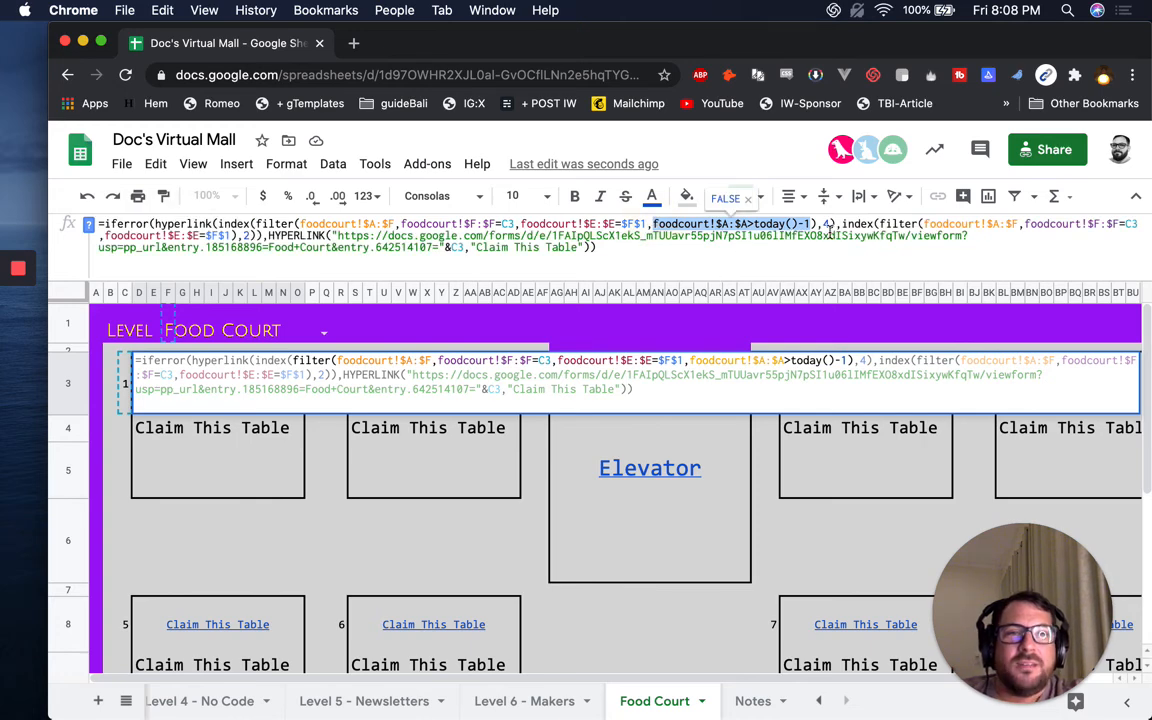
left_click(232, 234)
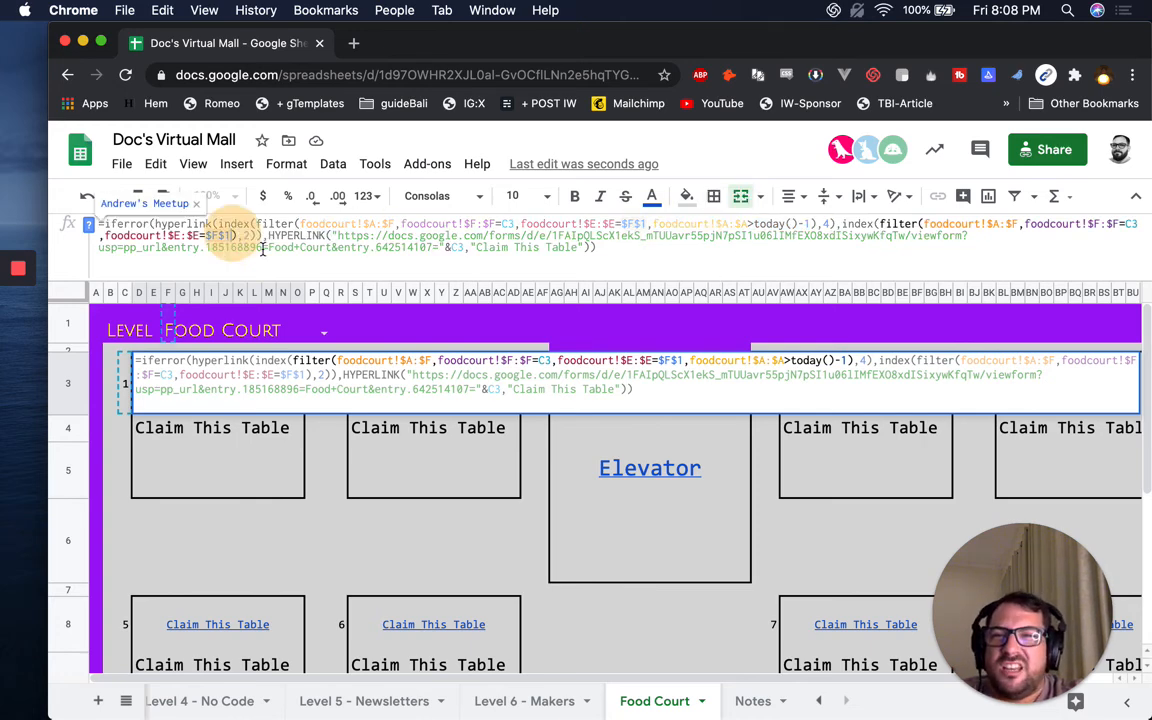
type(",foodcourt!$A:$A>today()-1")
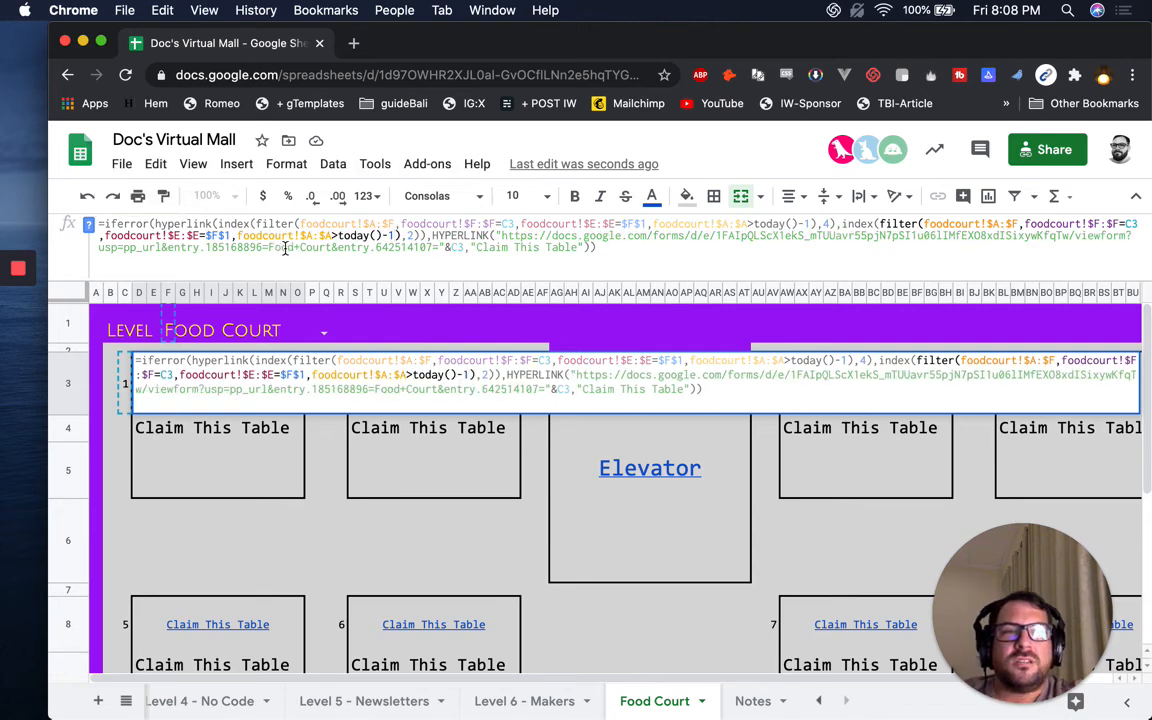
key("Return")
left_click(280, 400)
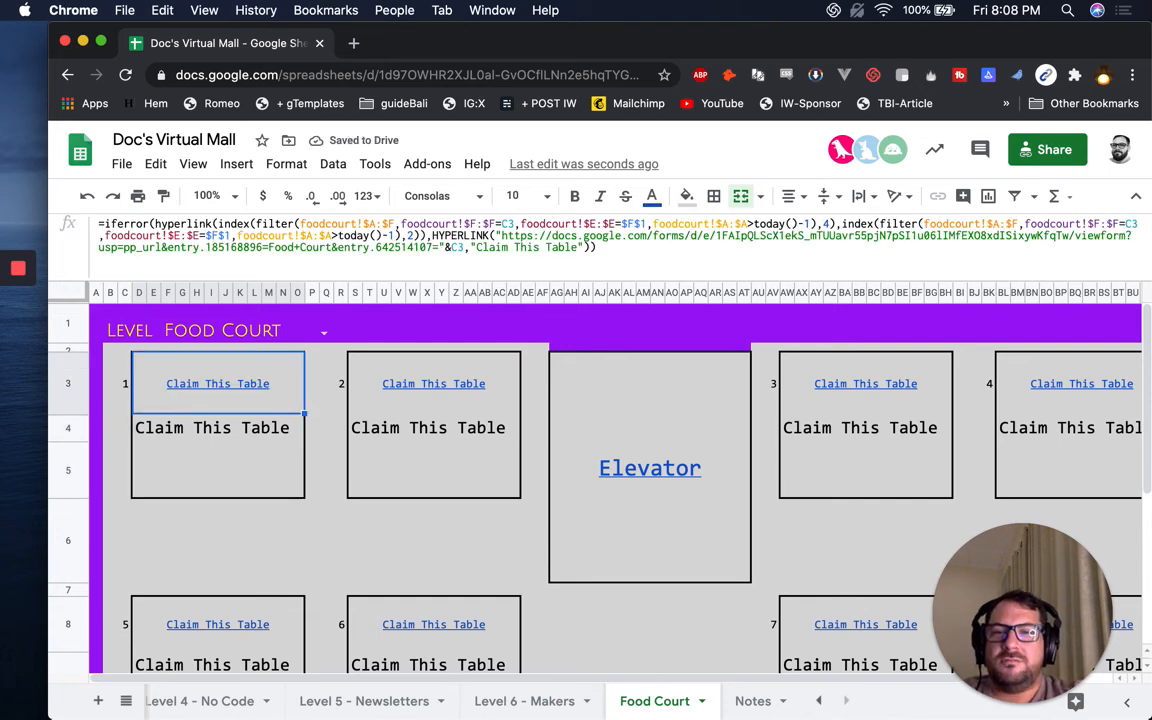
mouse_move(172, 398)
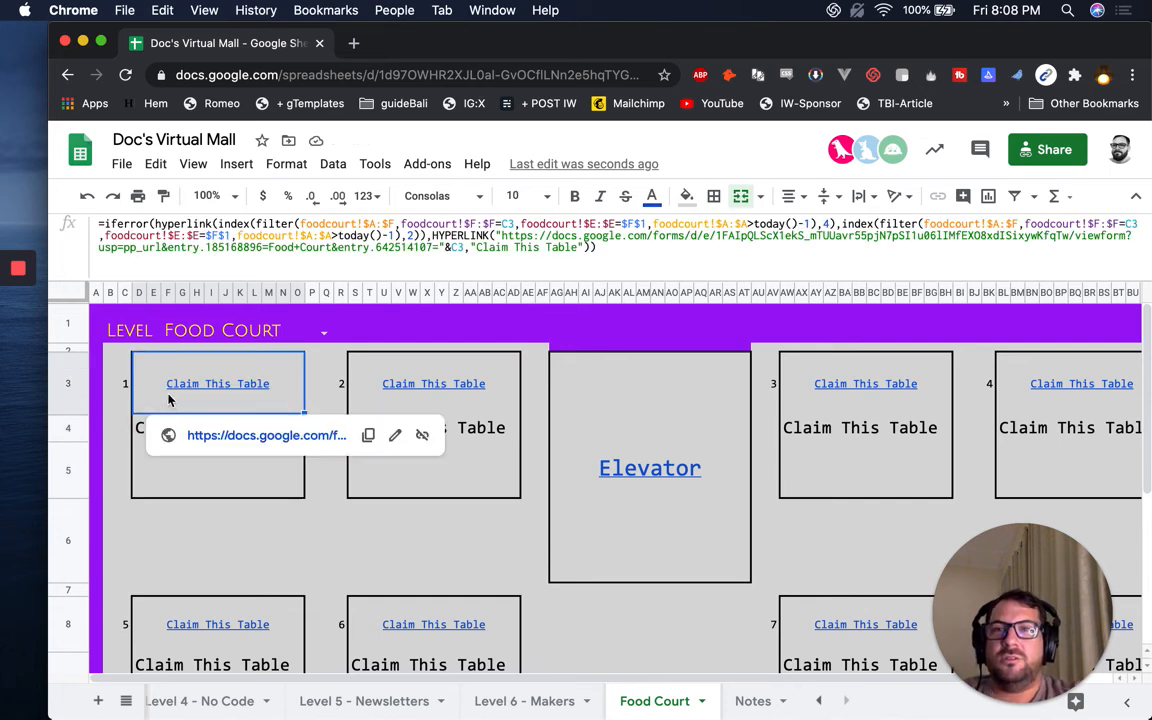
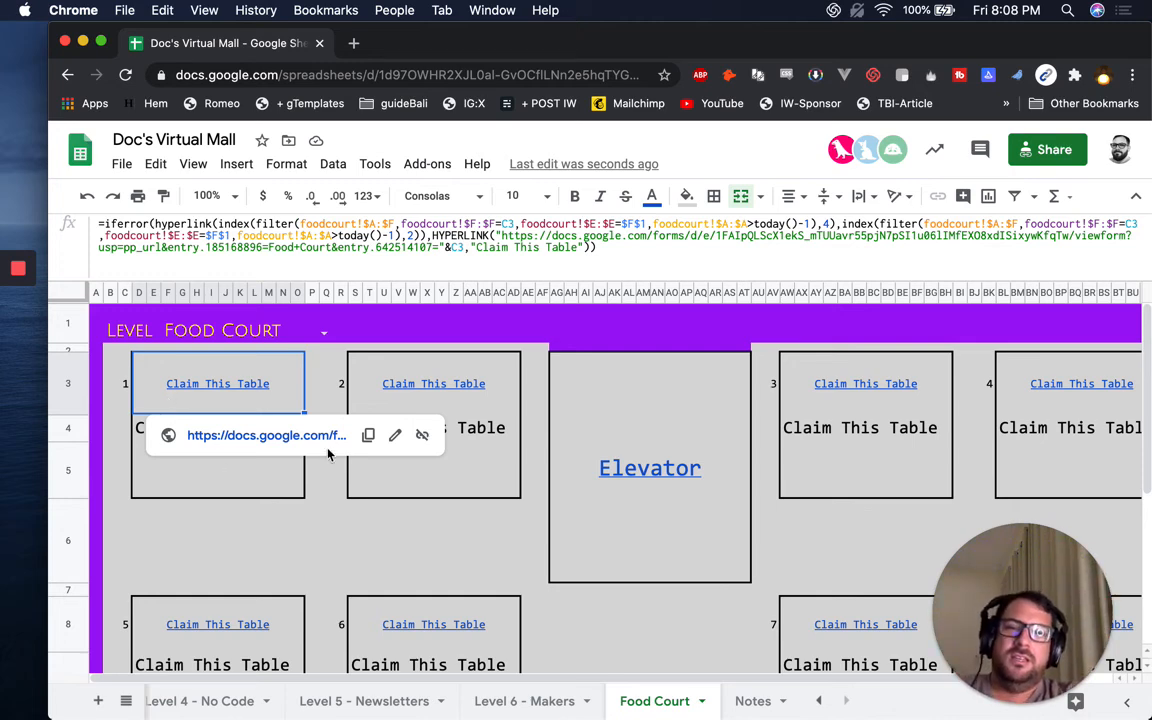
Fill the block below the Elevator box, columns AI to AS and rows 8 to 12, with white and merge it.
scroll(520, 500, "down", 3)
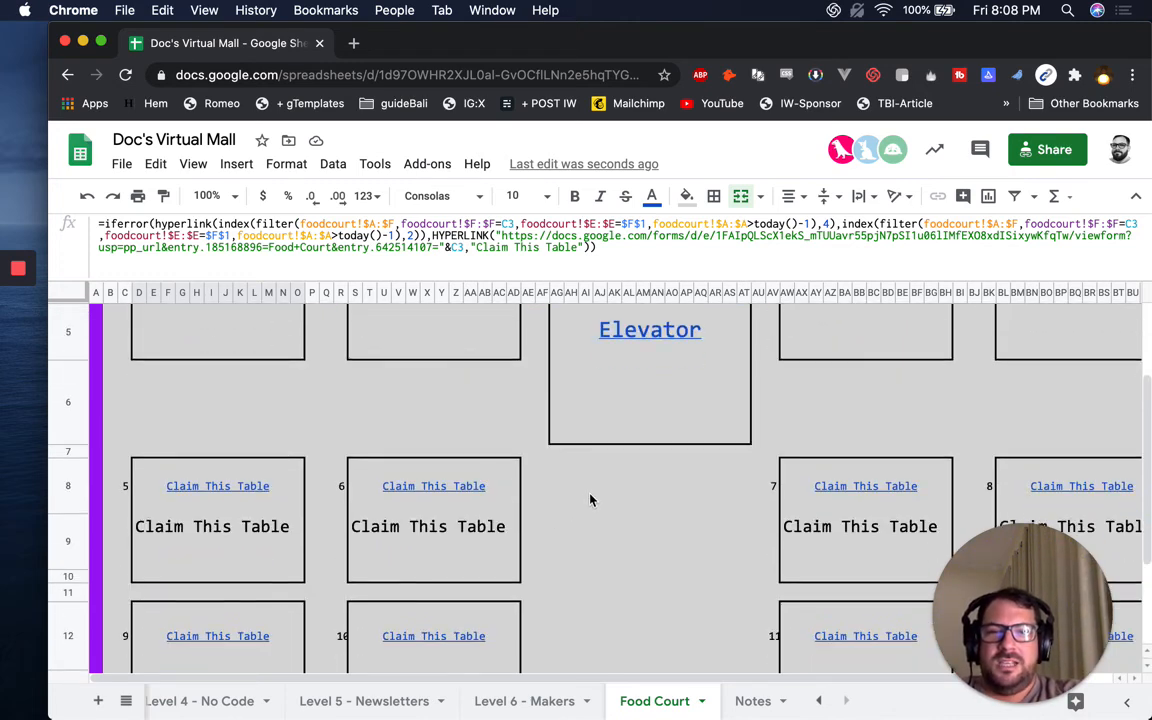
left_click_drag(591, 496, 730, 640)
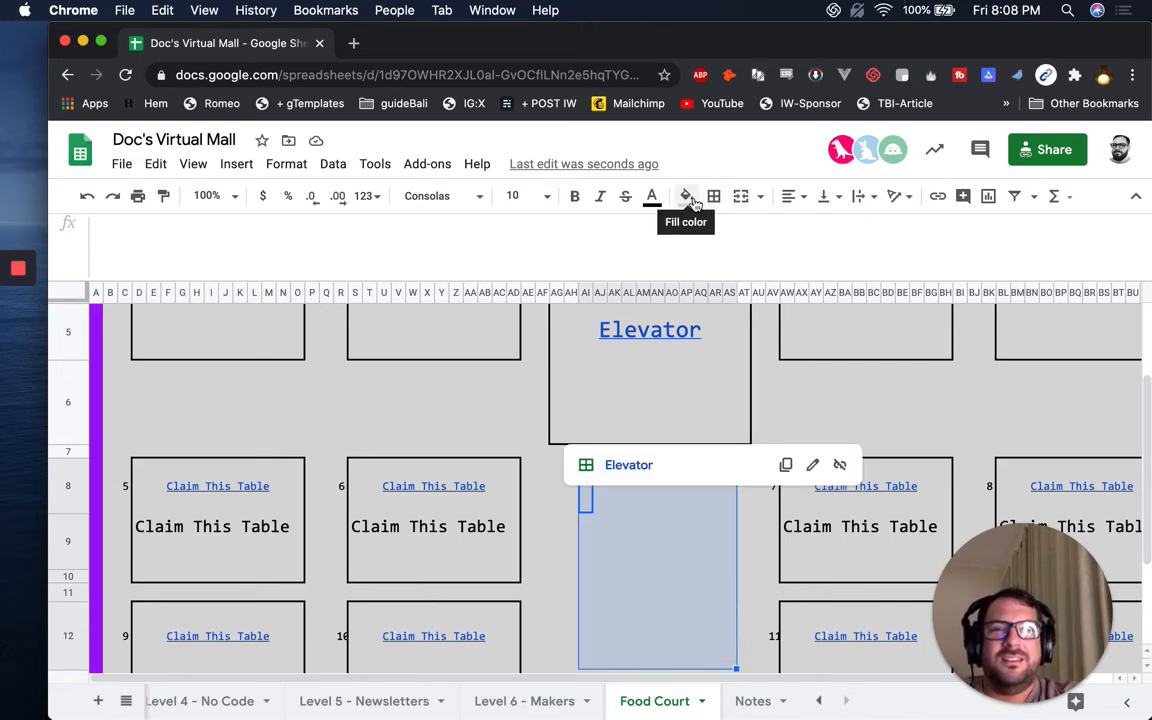
left_click(690, 200)
left_click(876, 259)
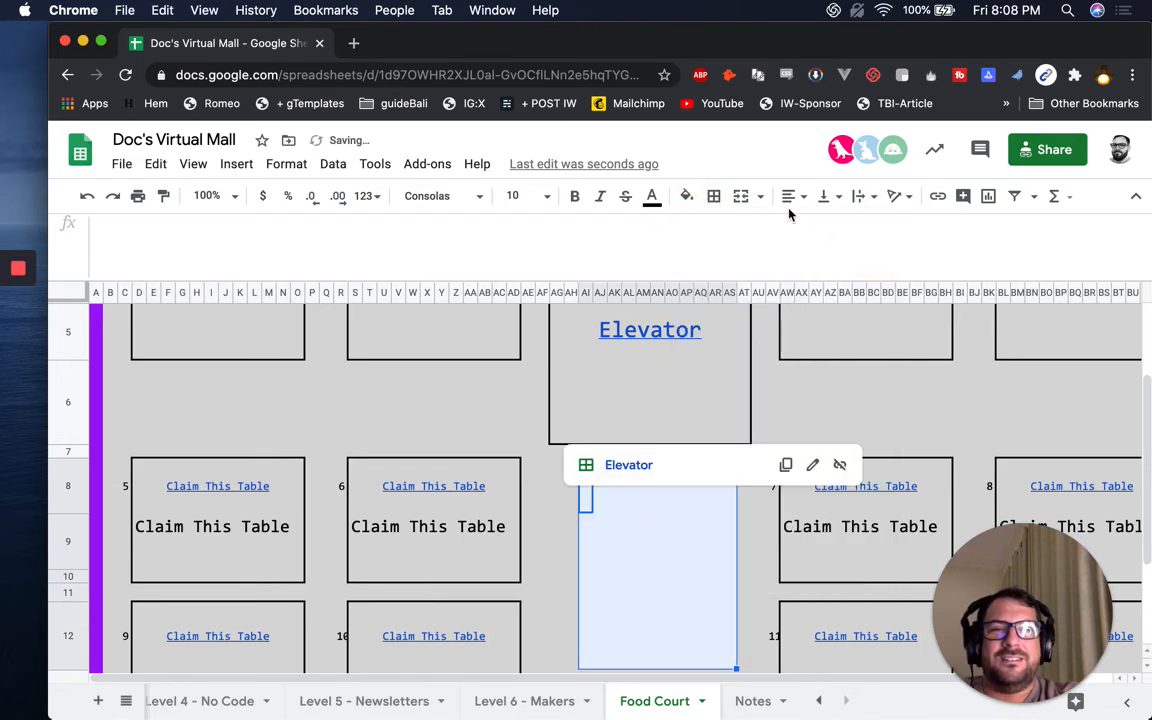
left_click(734, 197)
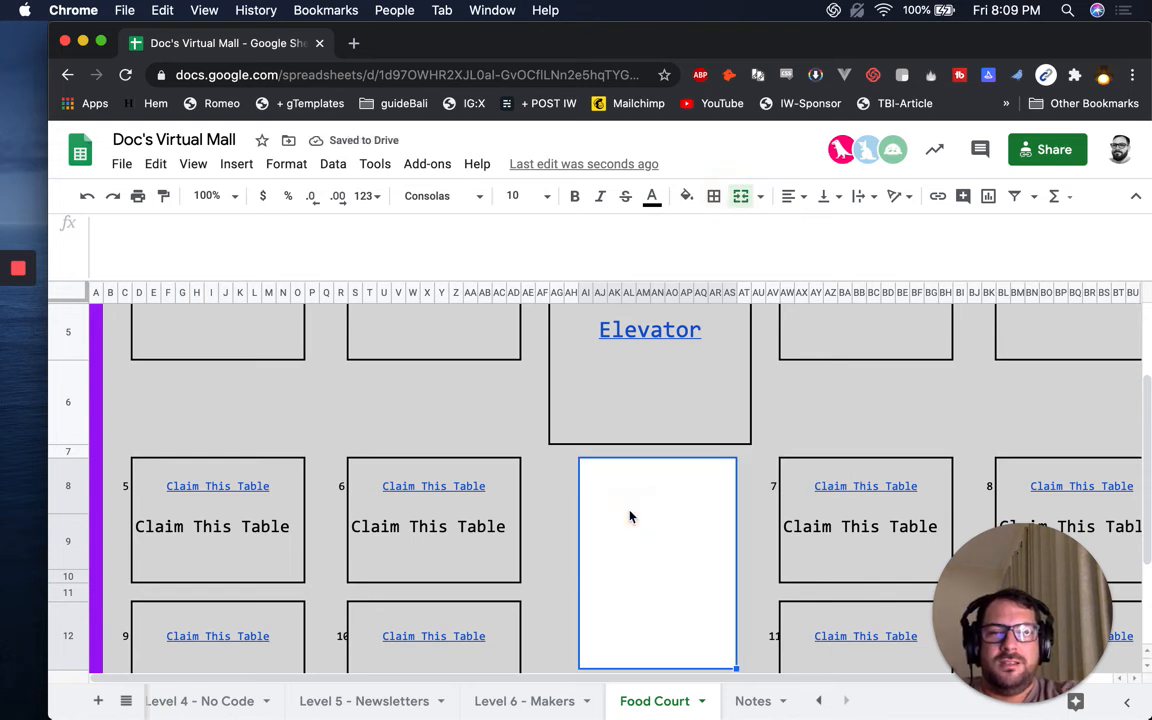
Enter the note "Submit a hangout link for anyone to join you. Tables can be claimed for only 24 hours." in the white block below the Elevator.
type("Submit a hang")
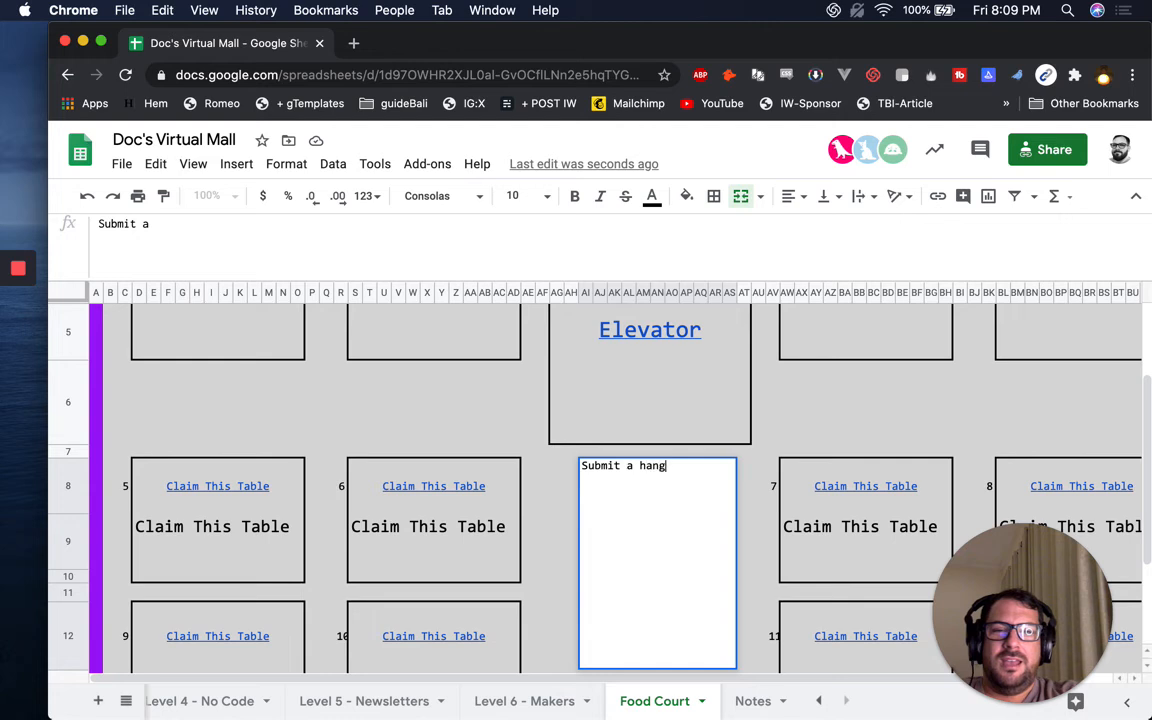
type("out link for anyone ")
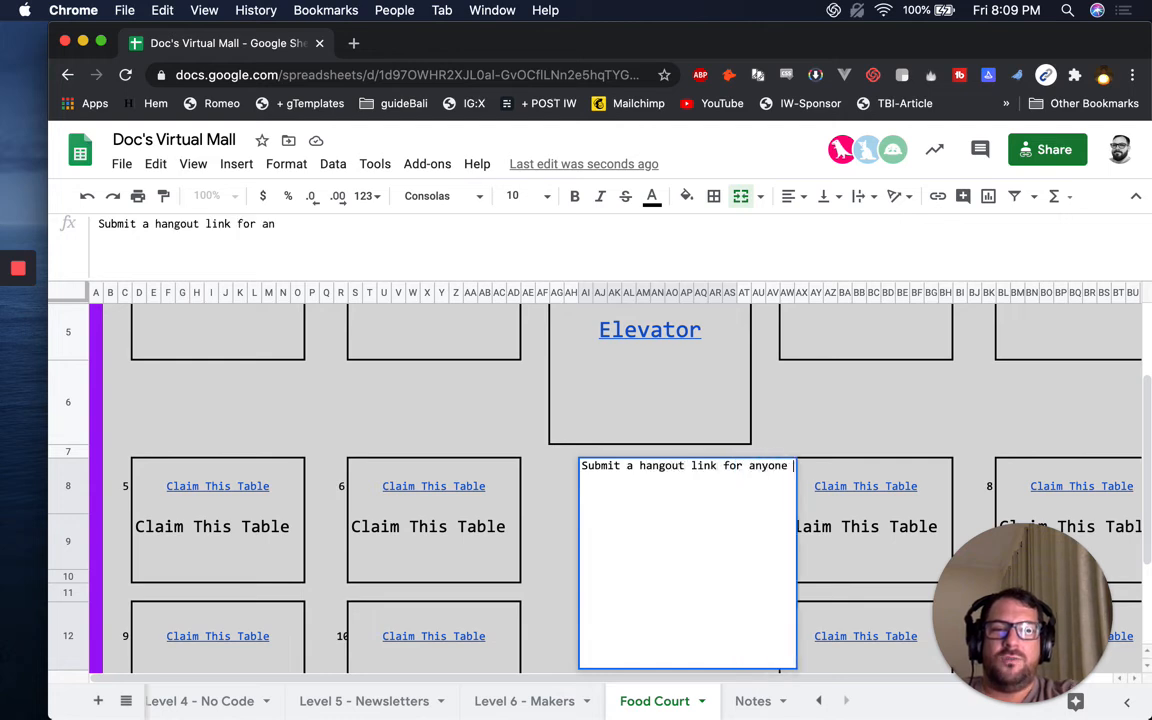
type("to join you. Links do")
key("BackSpace")
key("BackSpace")
type("go")
key("BackSpace")
key("BackSpace")
key("BackSpace")
key("BackSpace")
key("BackSpace")
key("BackSpace")
key("BackSpace")
key("BackSpace")
type("T")
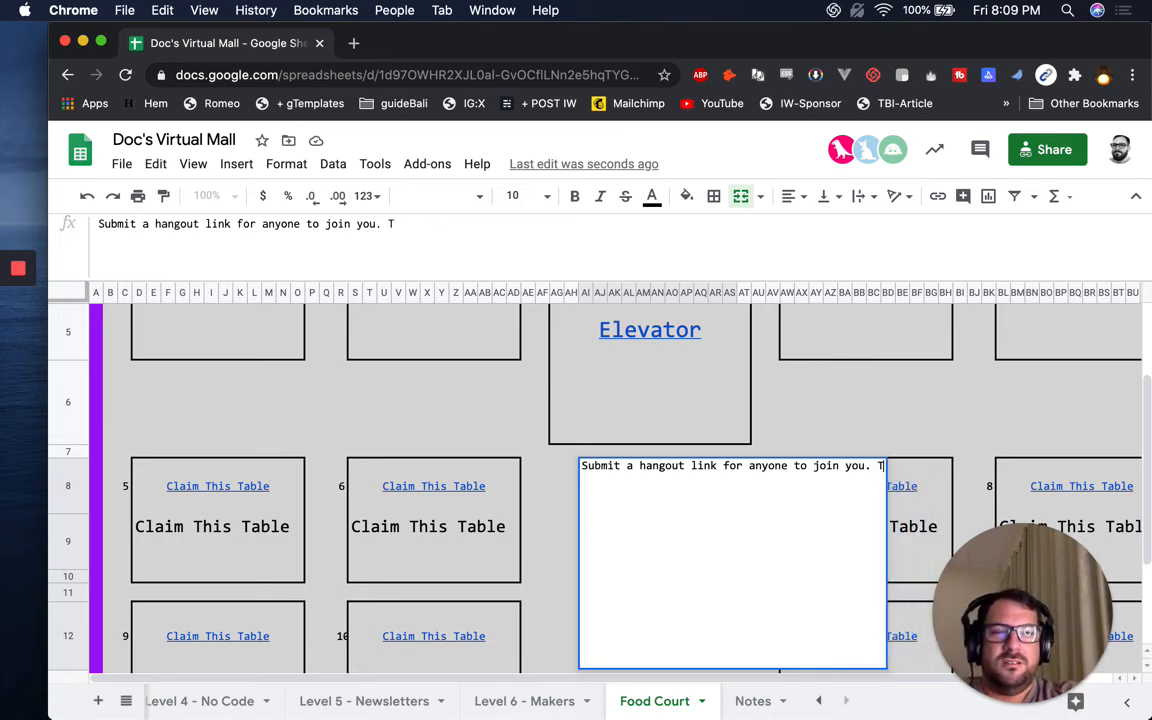
type("ables can be c")
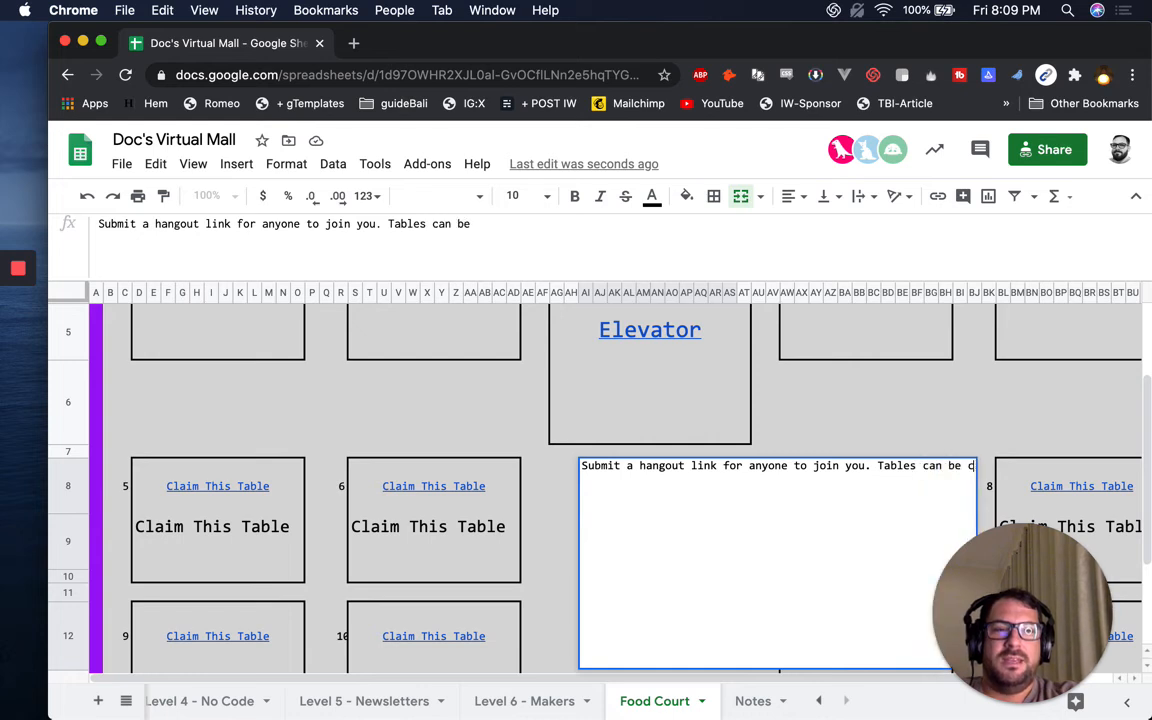
type("laimed for only 24 hours.")
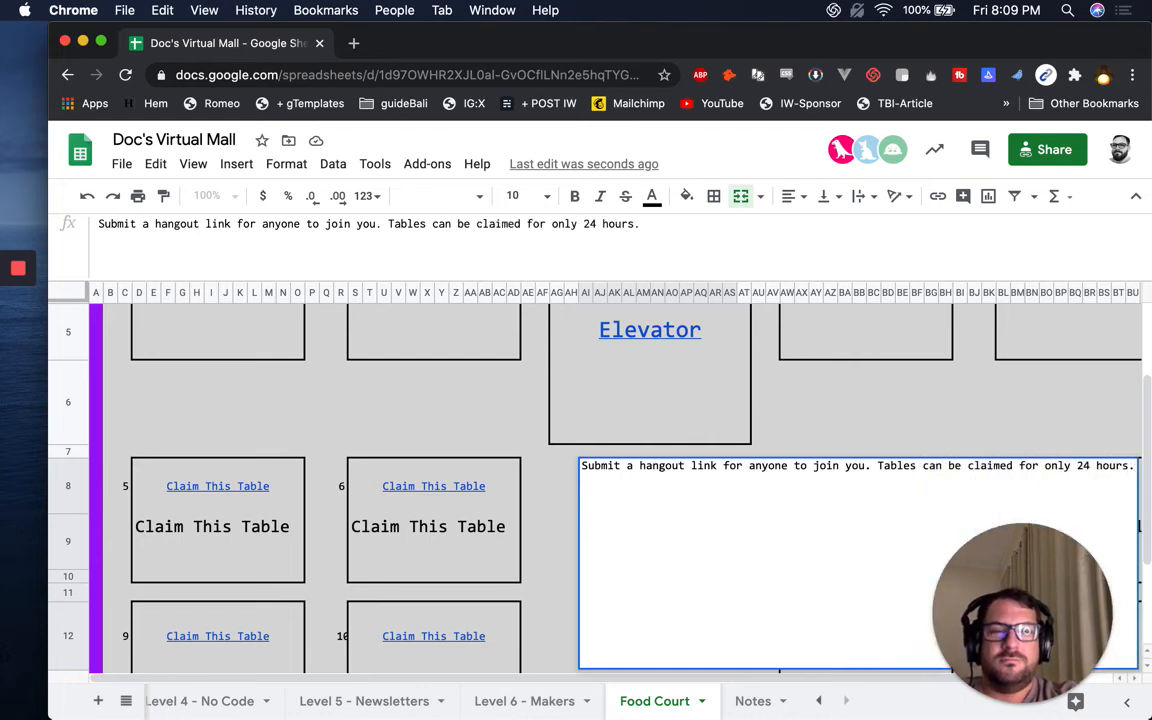
key("Return")
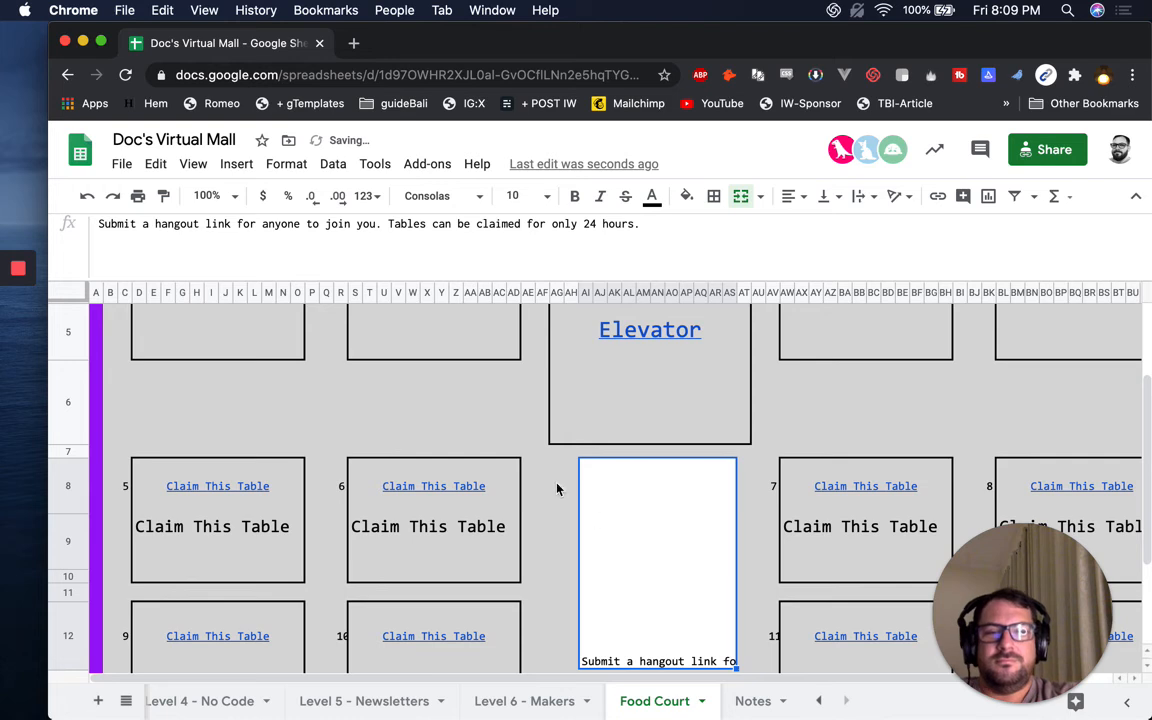
Centre the note vertically and horizontally in its white block and wrap its text.
left_click(824, 198)
left_click(845, 227)
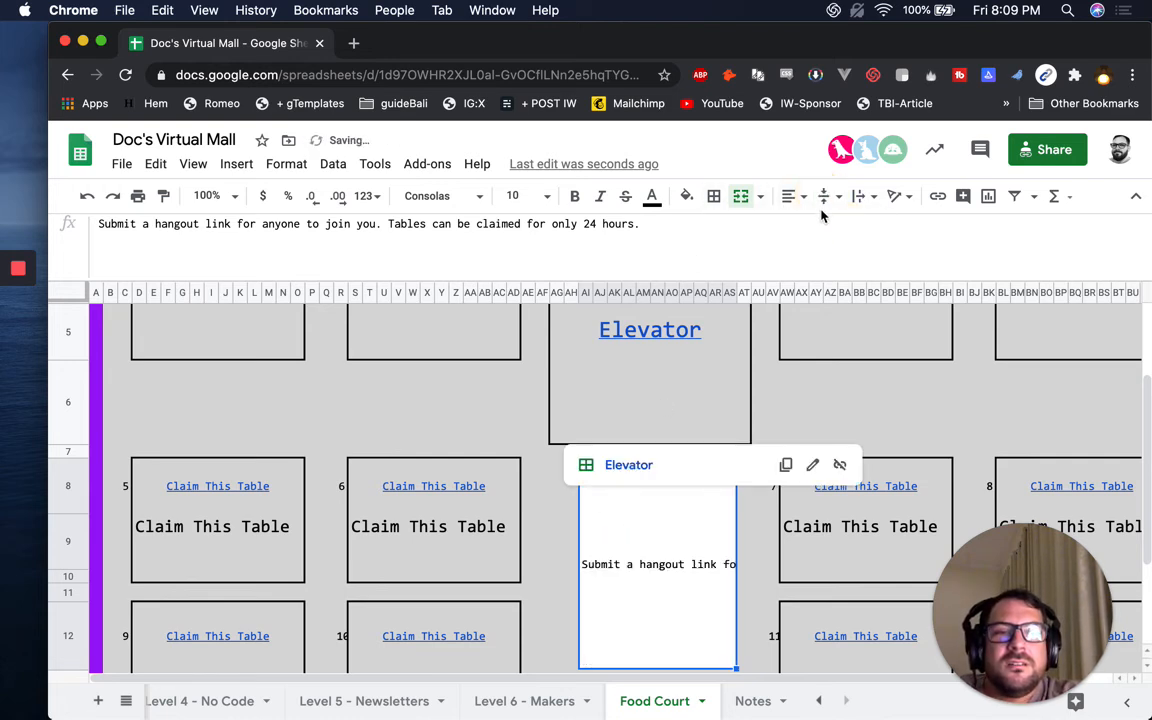
left_click(850, 203)
left_click(882, 226)
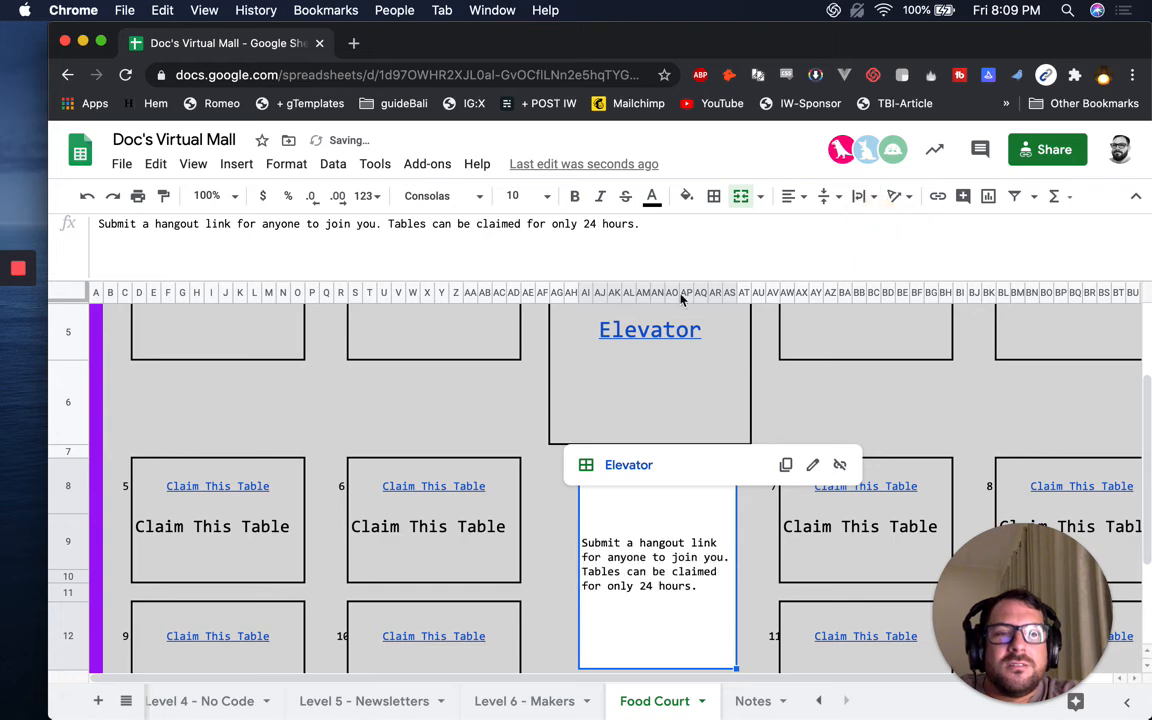
left_click(805, 205)
left_click(818, 219)
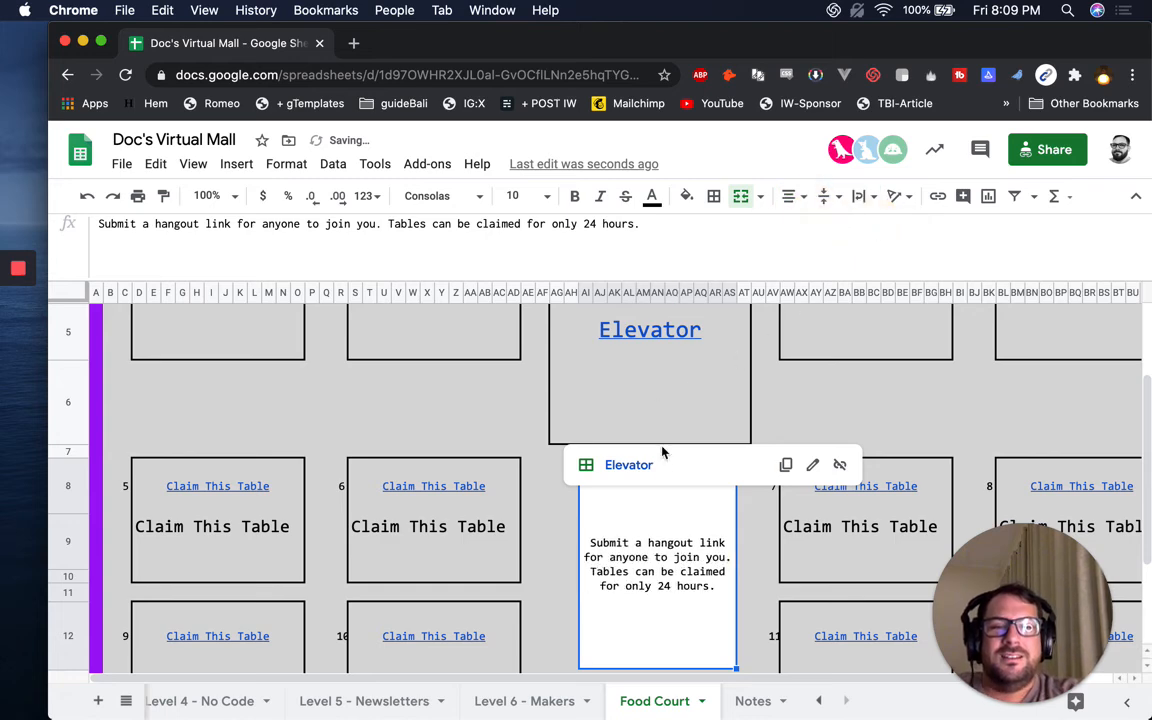
scroll(677, 560, "down", 3)
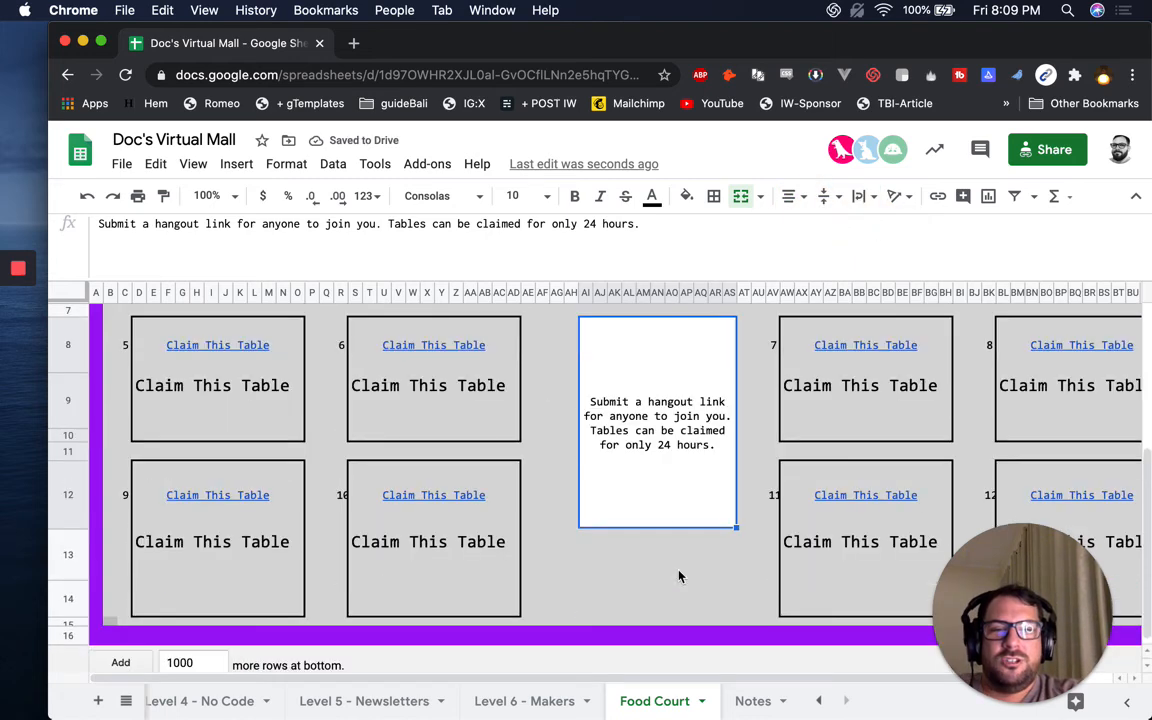
Extend the note's first sentence with "and hangout" after "join you".
double_click(719, 410)
left_click(868, 326)
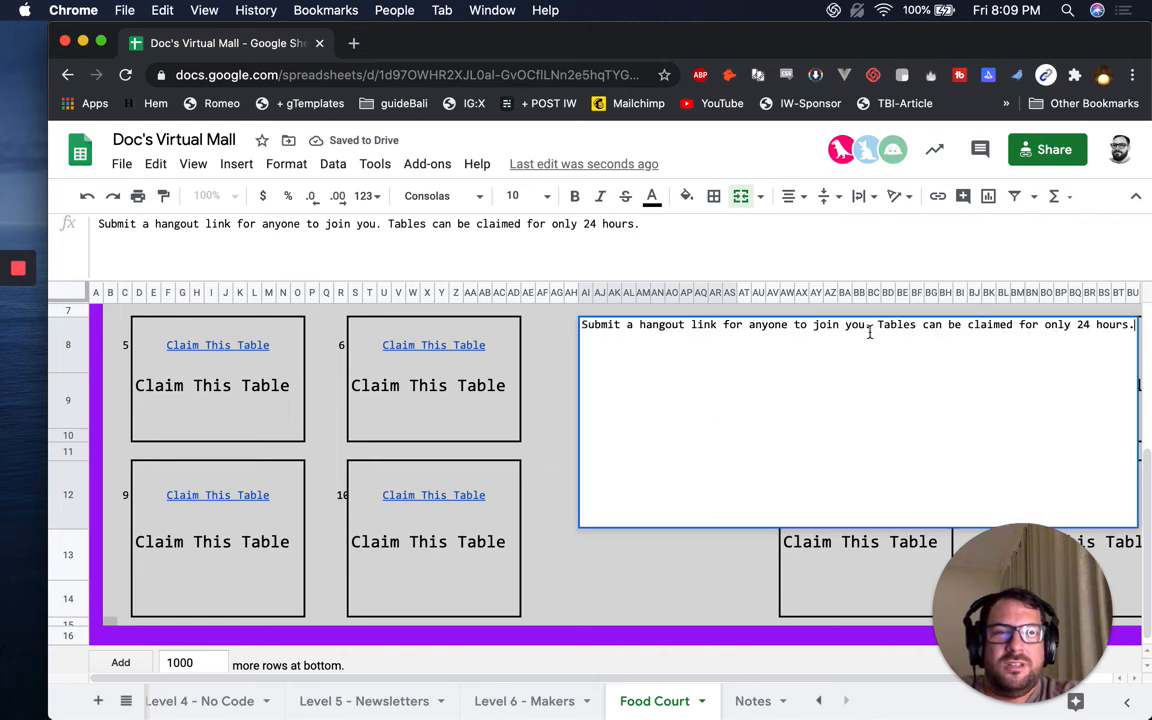
key("BackSpace")
type("and hangout.")
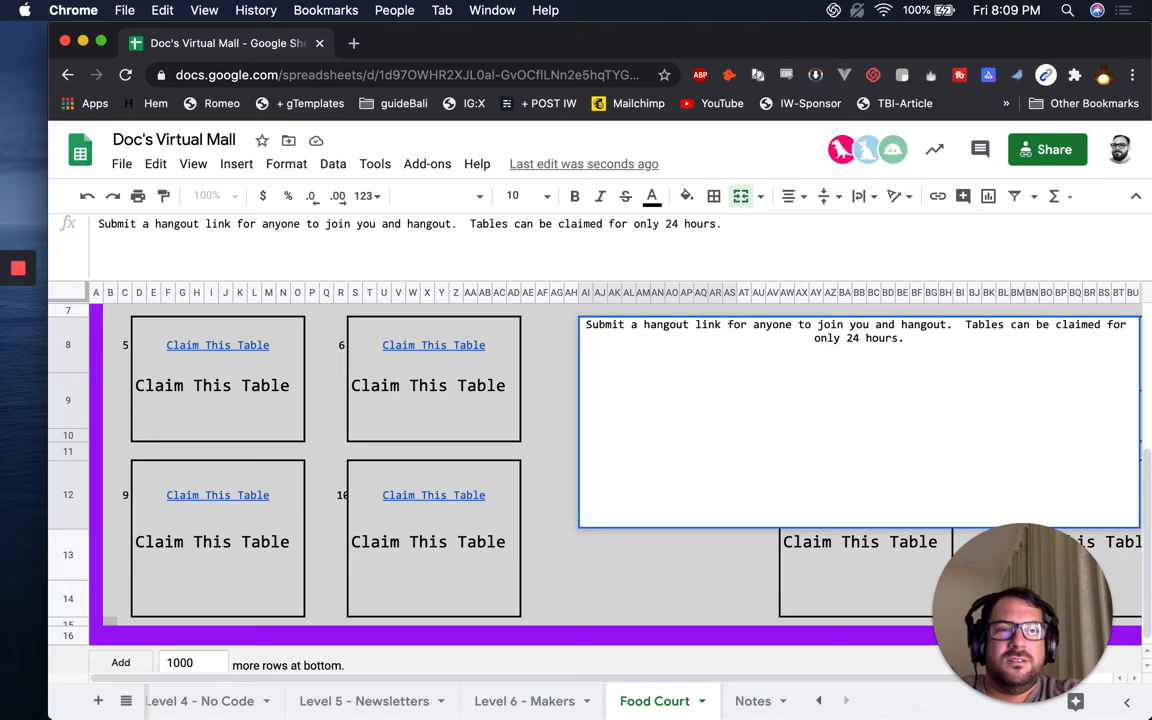
key("shift+Return")
scroll(650, 450, "down", 3)
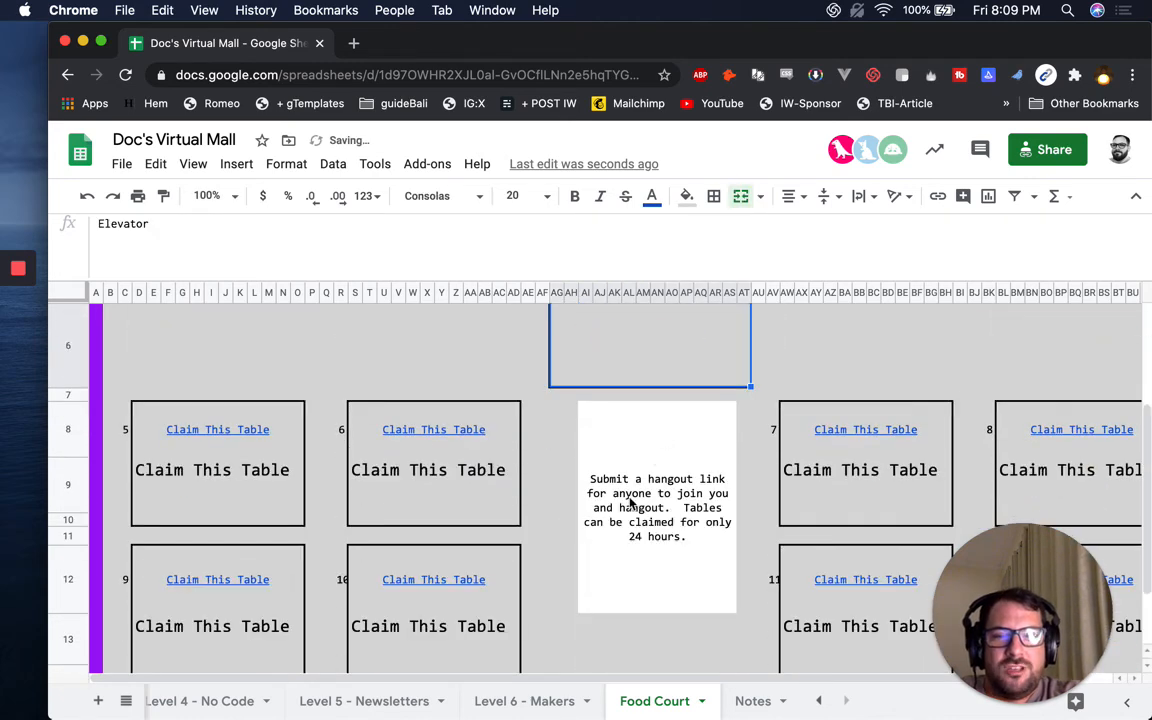
Move the note's sentence "Tables can be claimed for only 24 hours." into its own paragraph, separated by a blank line.
left_click(630, 505)
double_click(630, 505)
left_click(952, 409)
key("ctrl+Return")
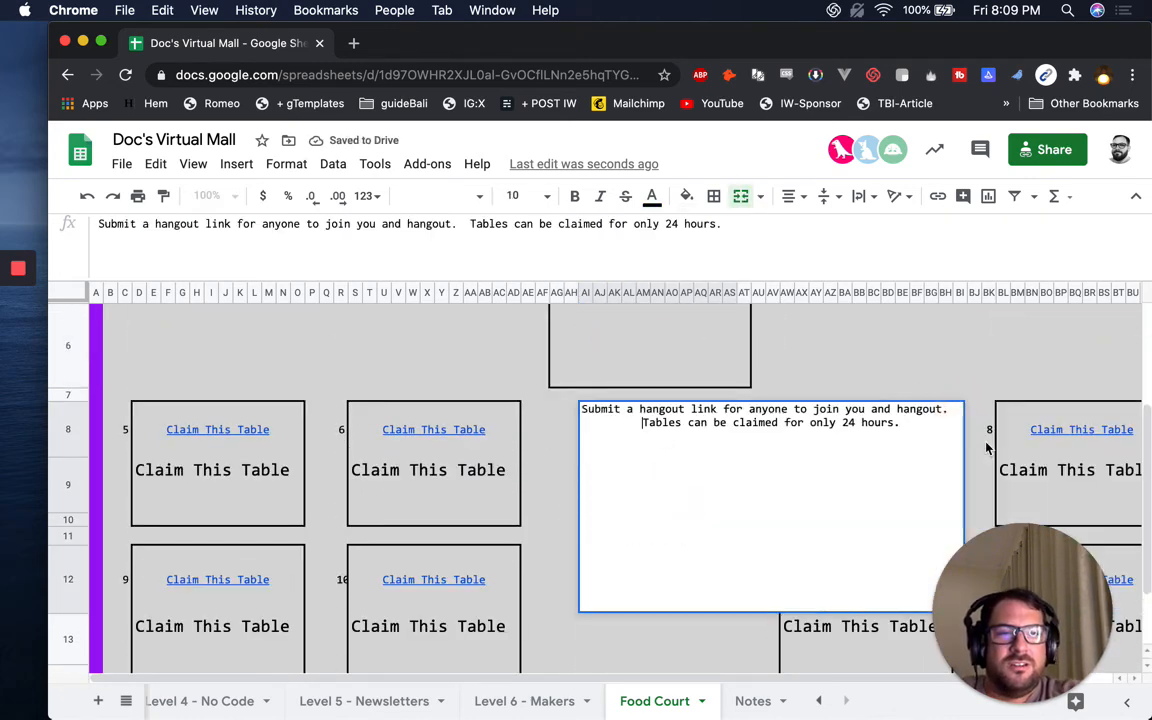
key("ctrl+Return")
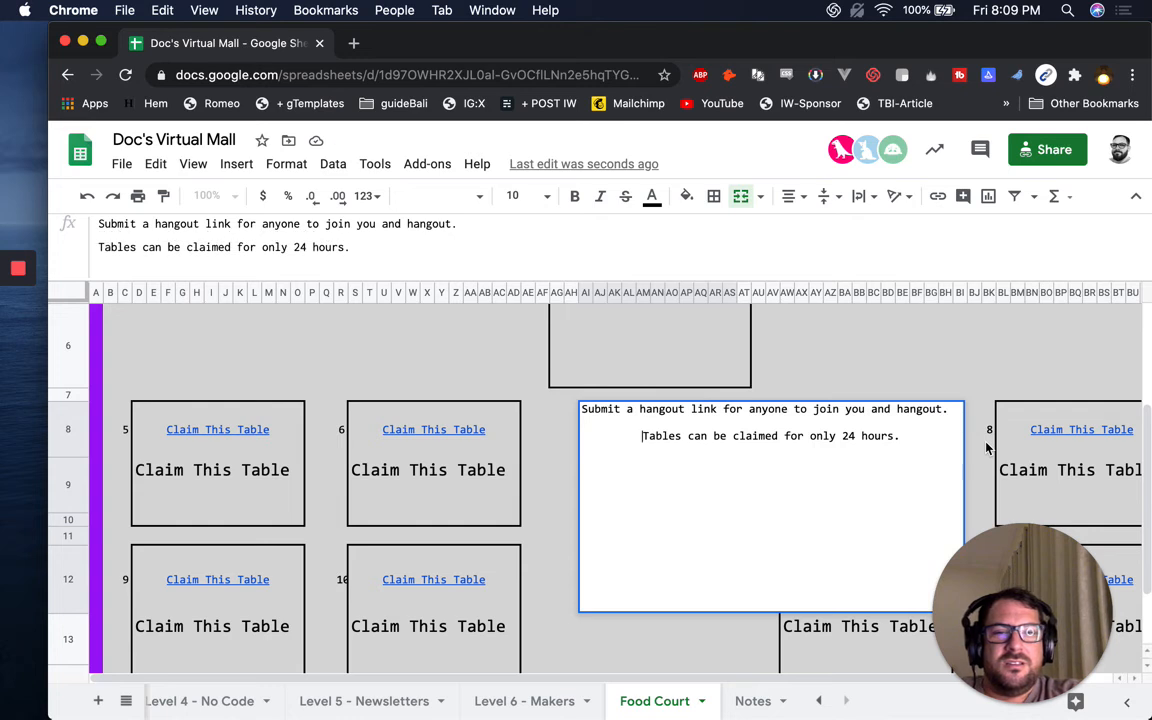
key("Return")
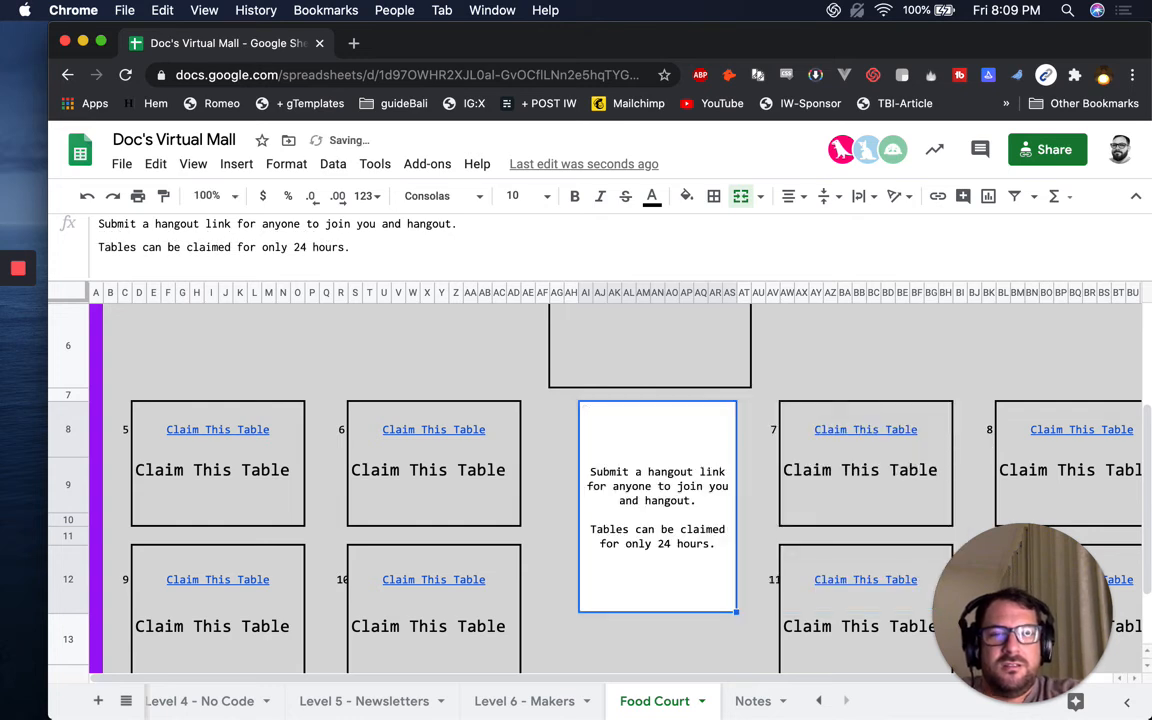
Insert the paragraph "Zoom Links, Telegram Groups, Google Hangouts, anything you want." between the note's two sentences.
double_click(635, 470)
left_click(641, 433)
key("ctrl+Return")
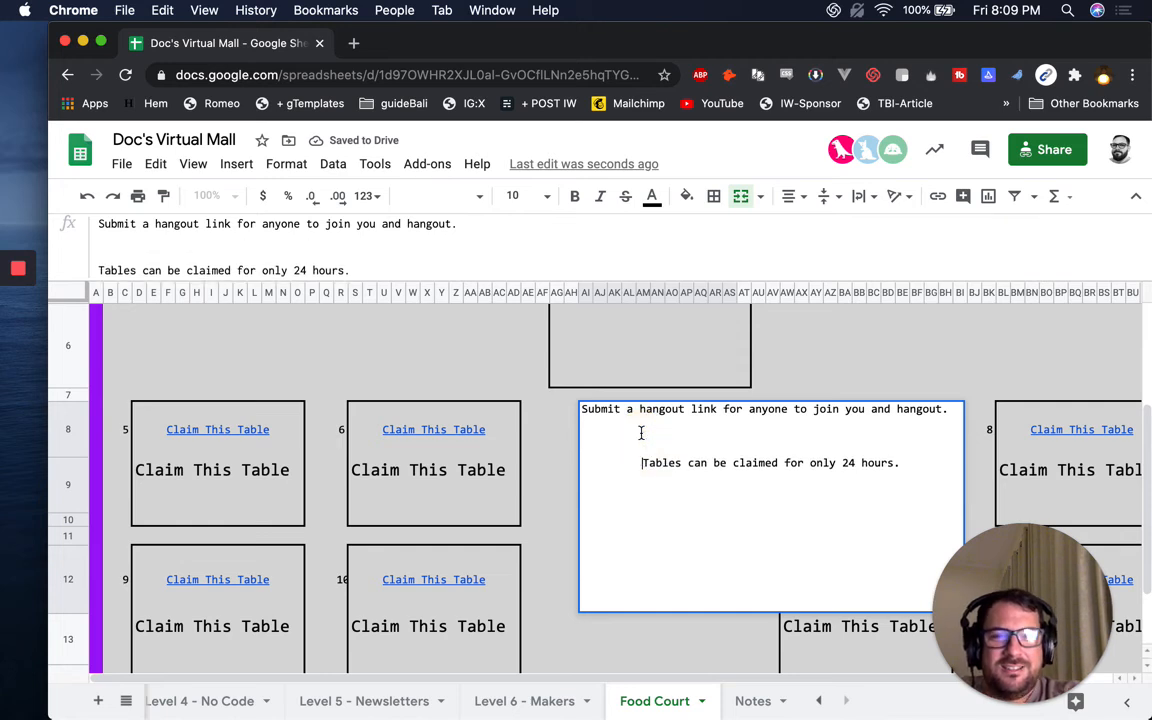
type("Zoom Links")
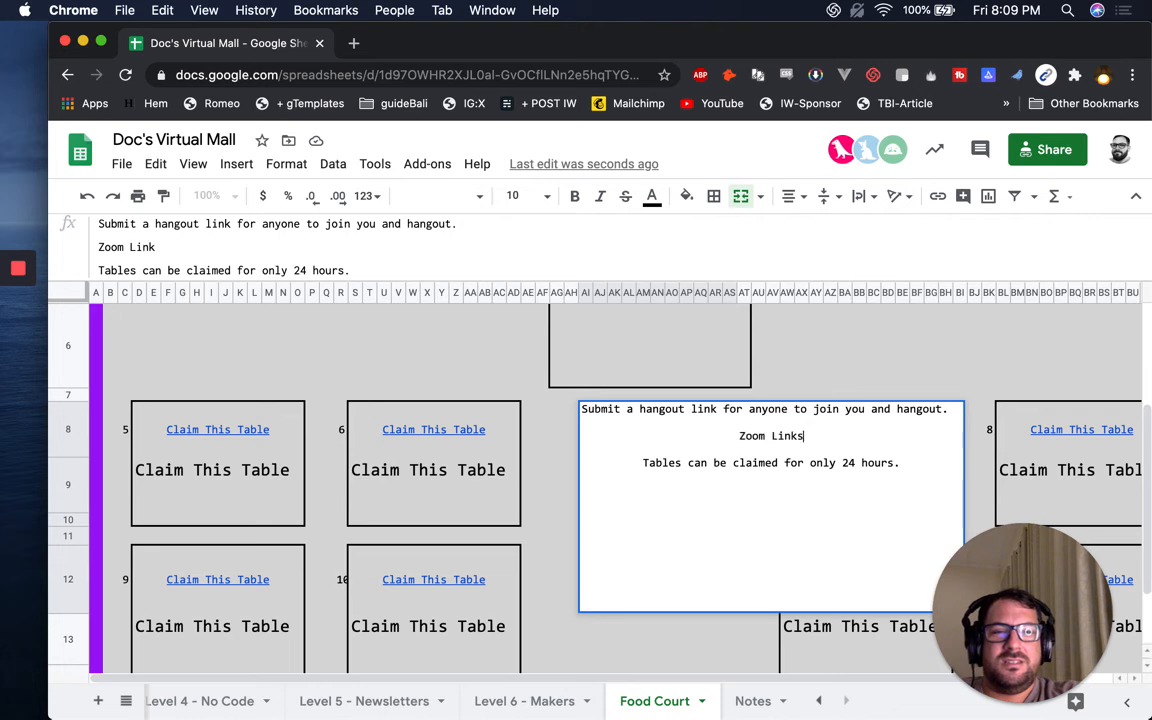
type(", Telegram Groupsk")
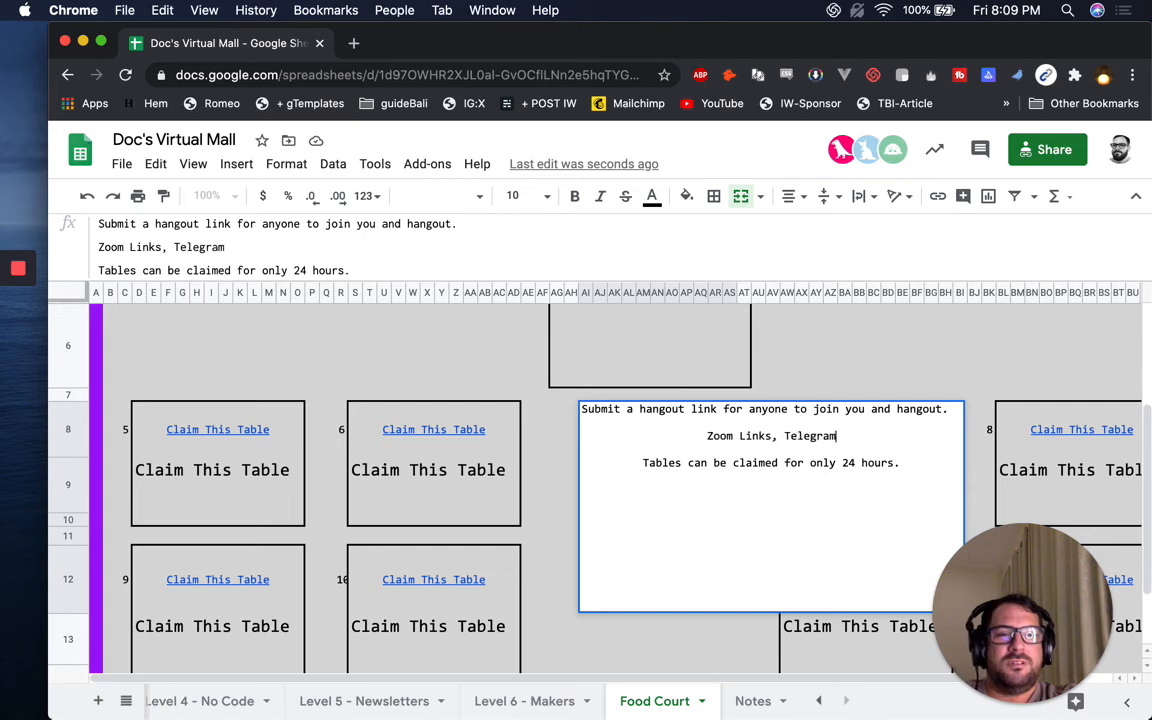
key("BackSpace")
type(", ")
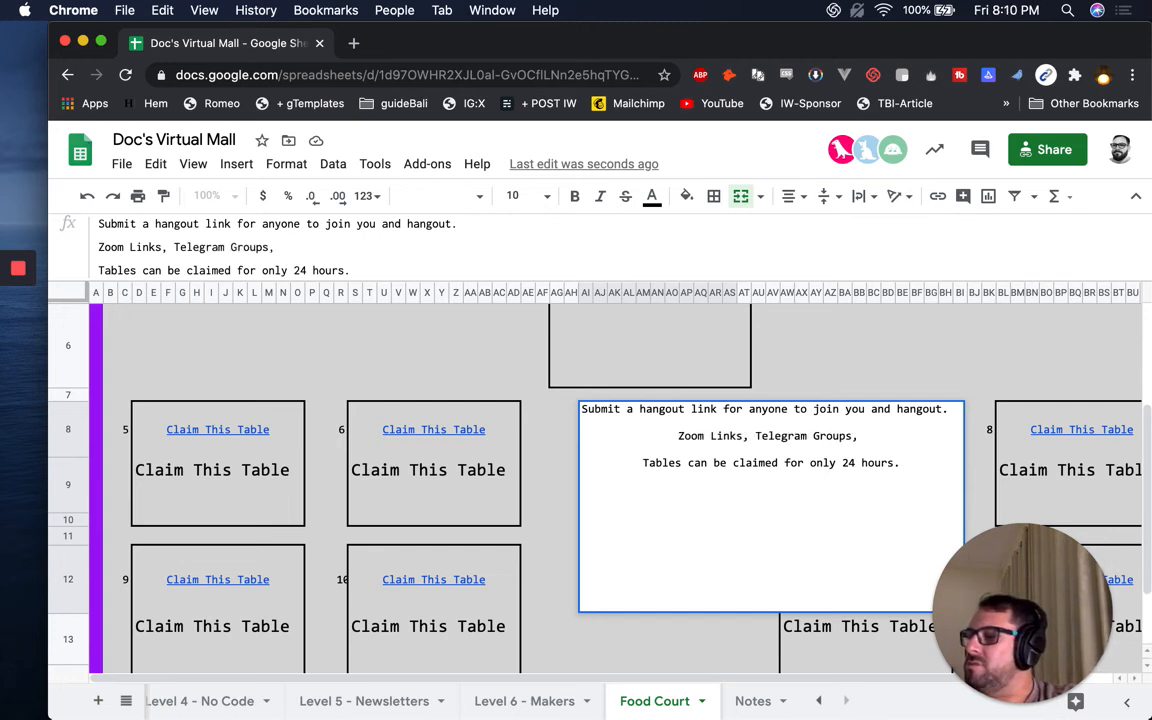
type("Google ")
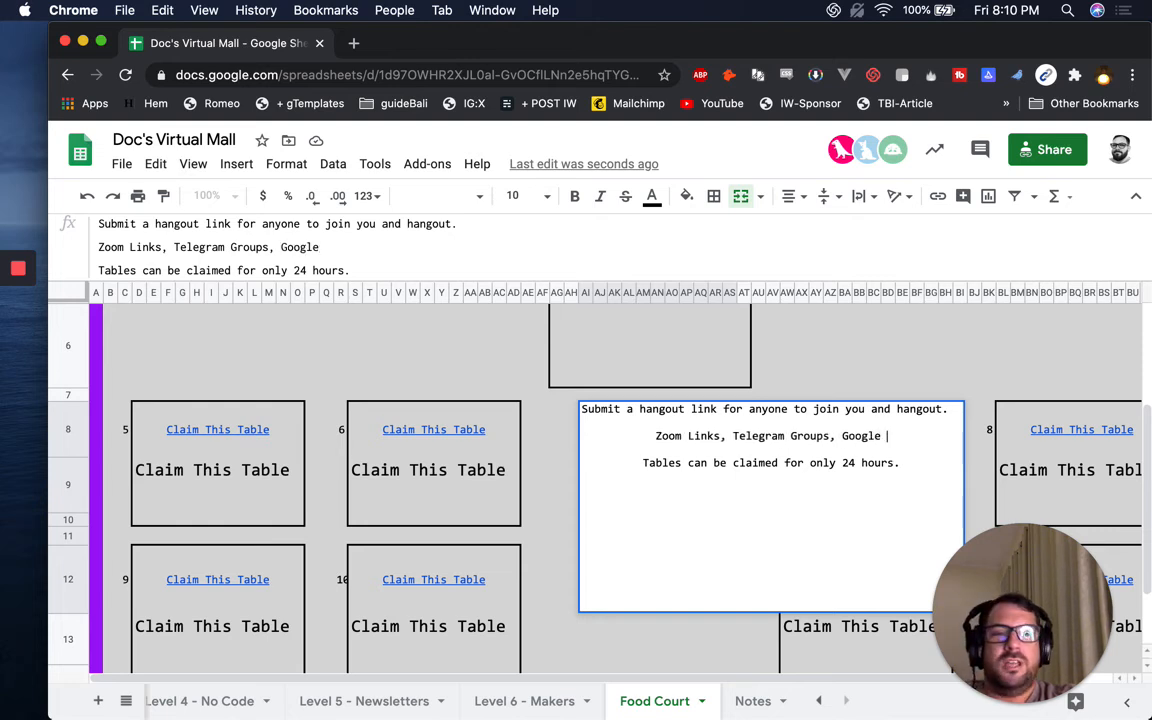
type("Hangouts")
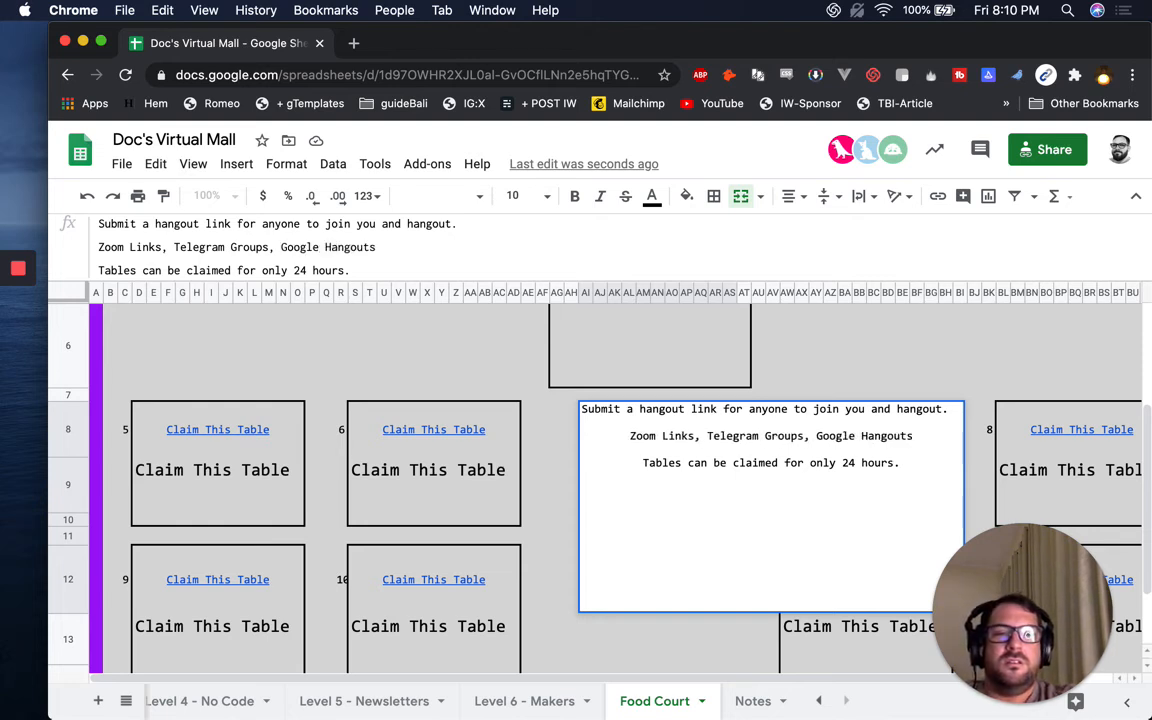
type(", anyth")
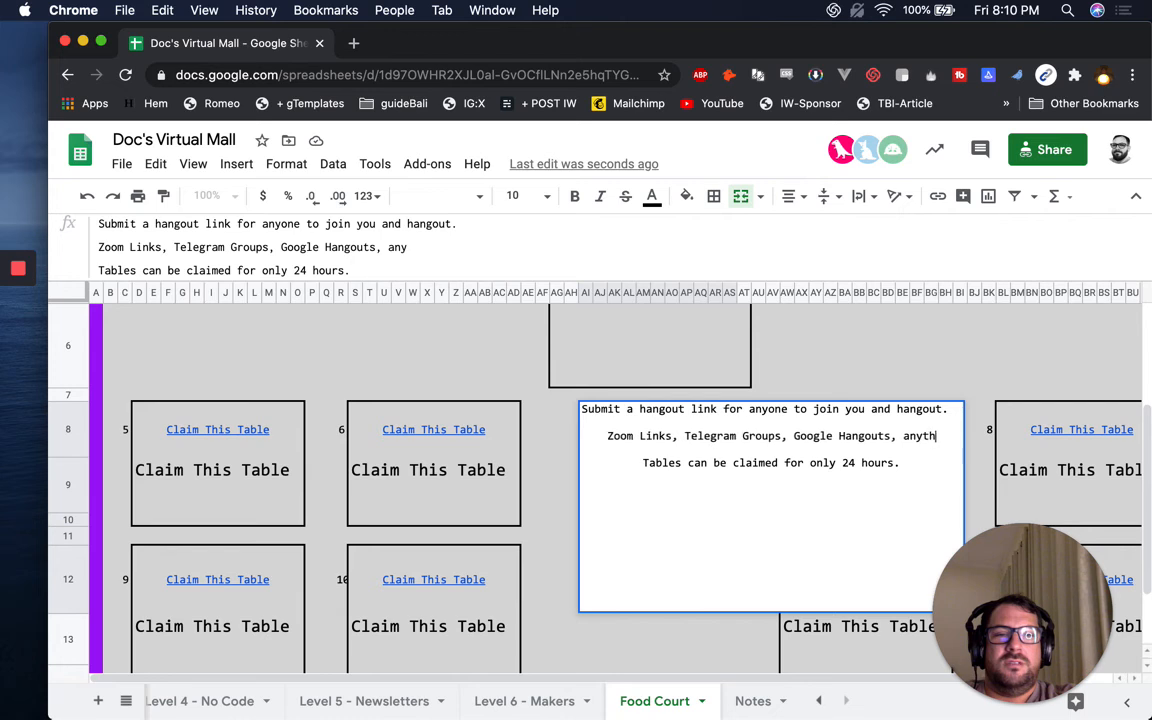
type("ing you want.")
key("Return")
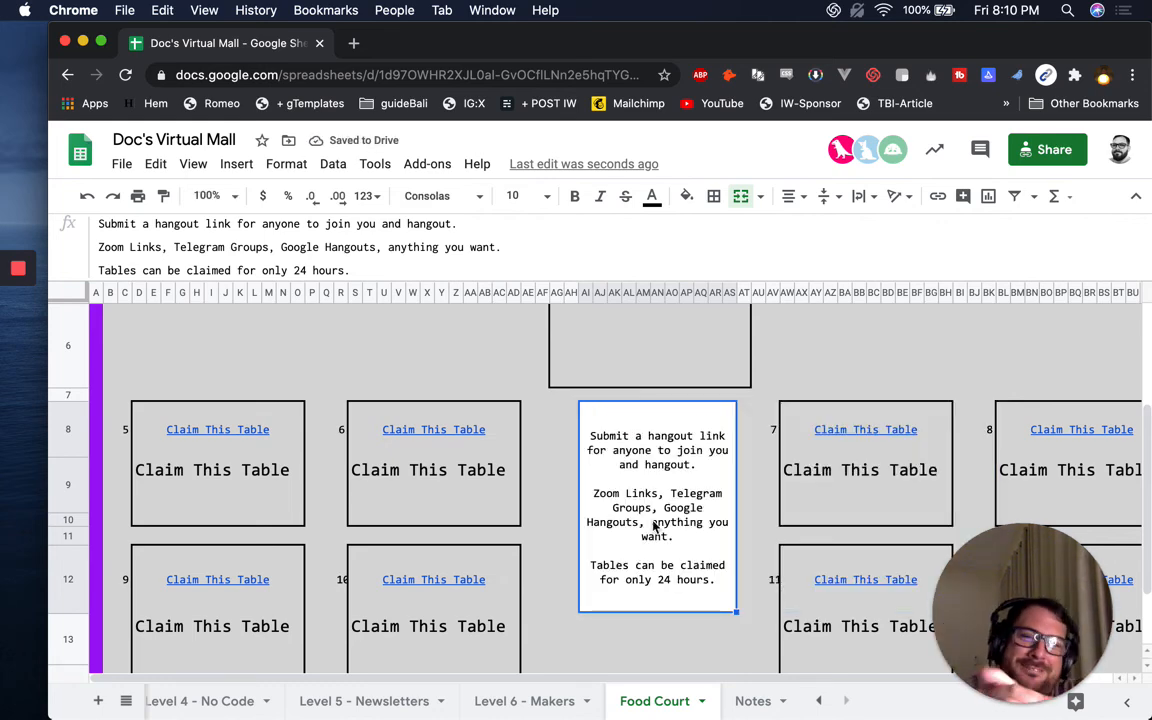
Copy table 1's name and description cells with their 24-hour formulas onto table 2.
scroll(320, 463, "up", 3)
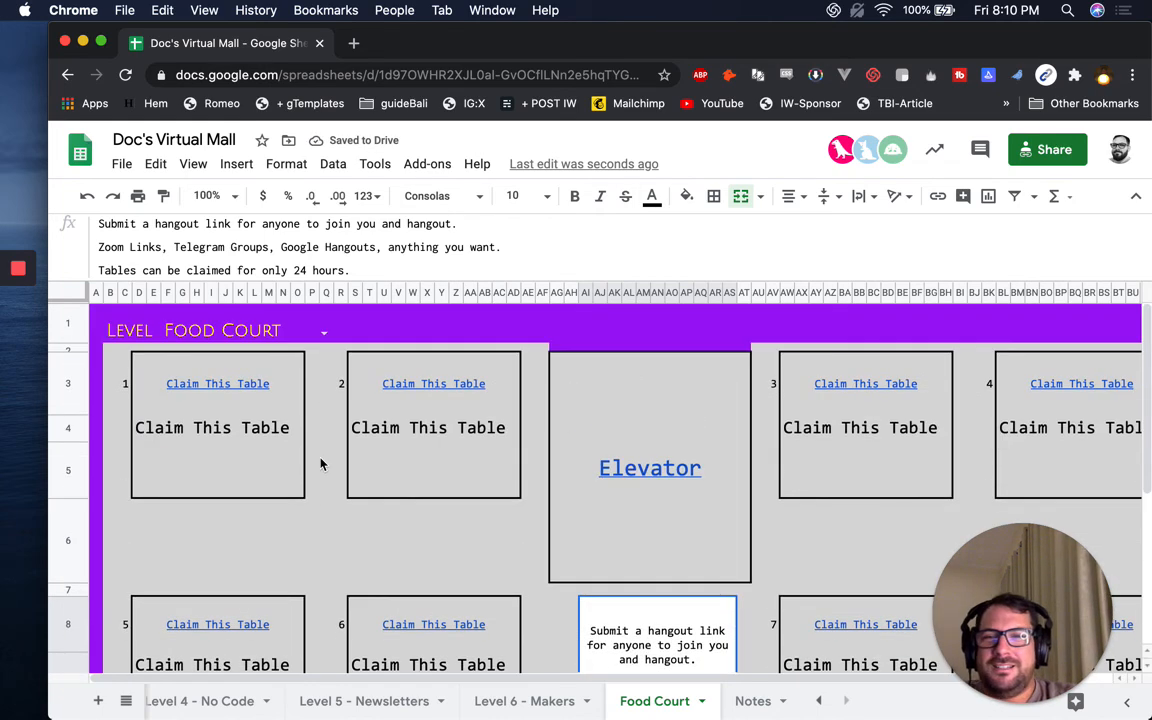
left_click(193, 470)
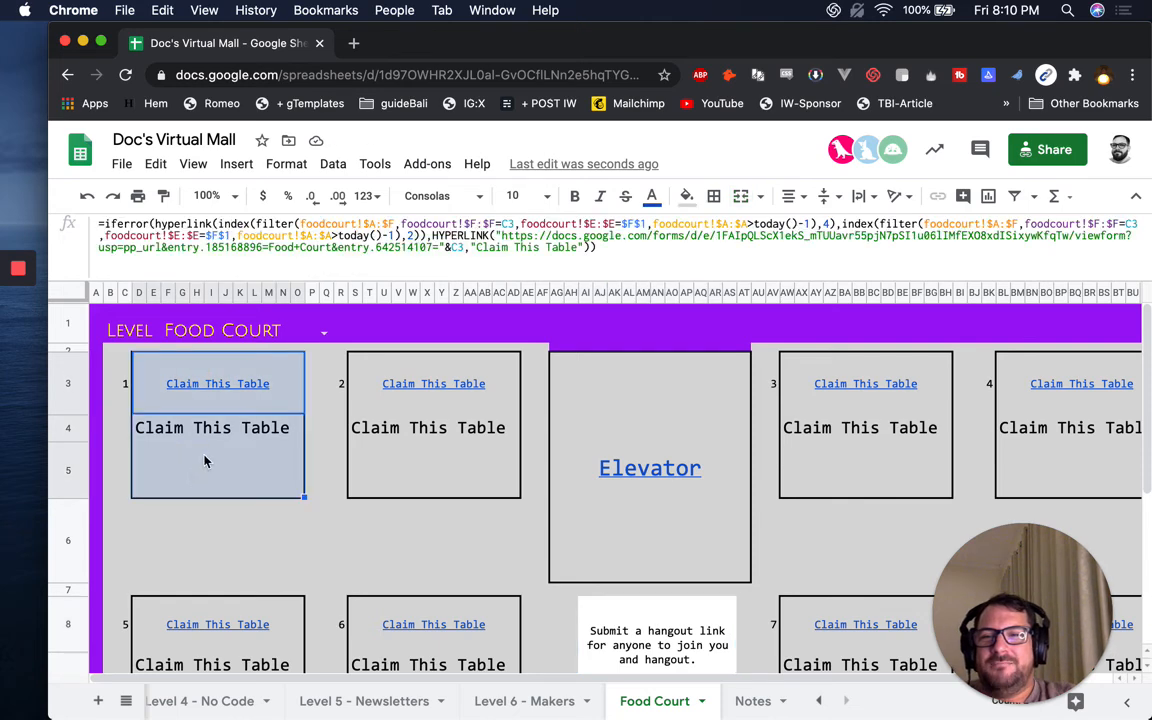
left_click(427, 380)
key("cmd+v")
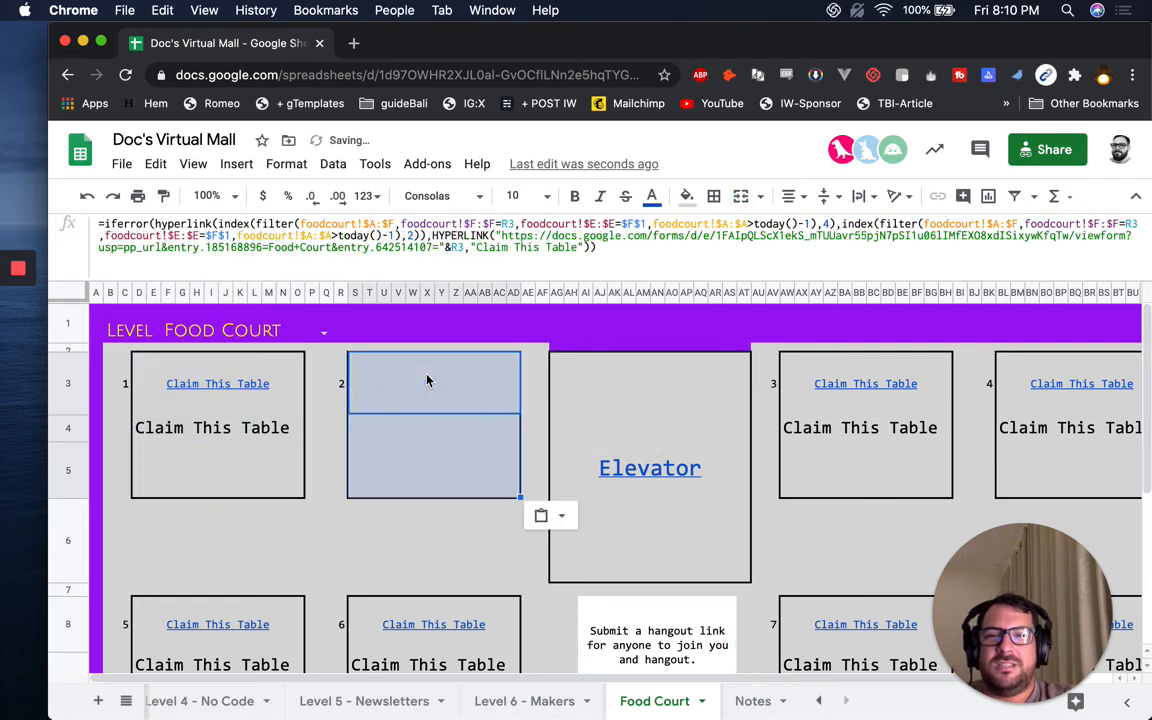
Set the timestamp of the submission in row 2 of the foodcourt sheet to 17 July 2020 and return to the Food Court sheet.
left_click(237, 385)
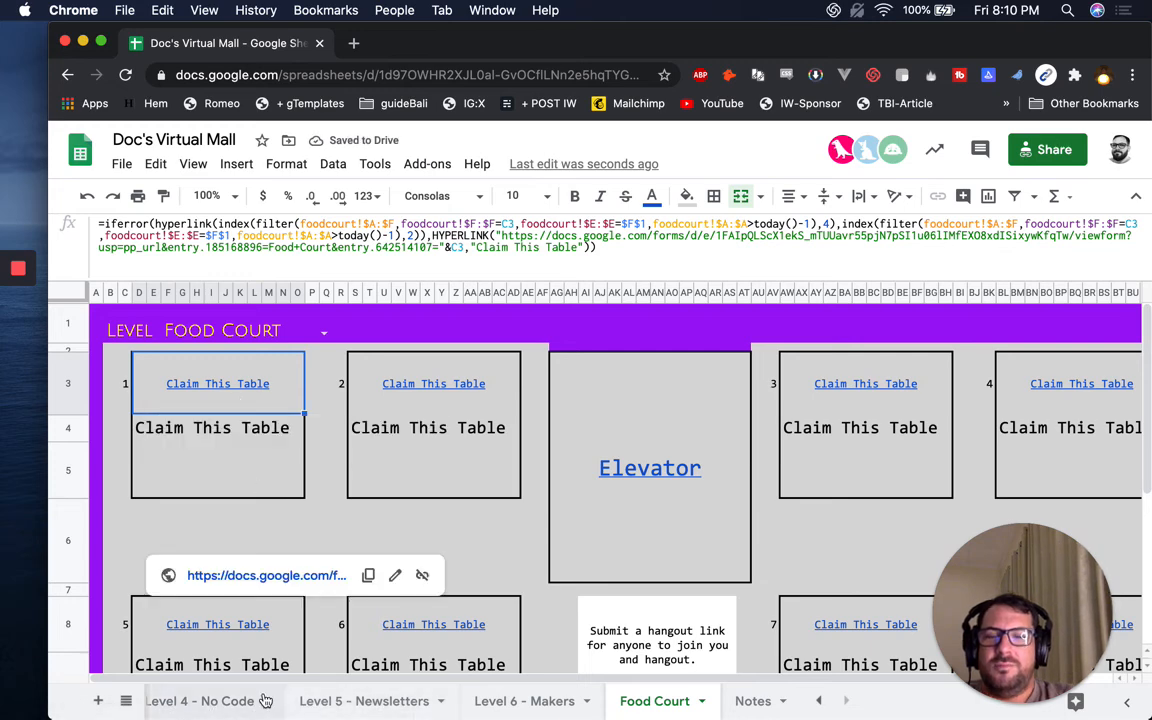
scroll(265, 700, "left", 5)
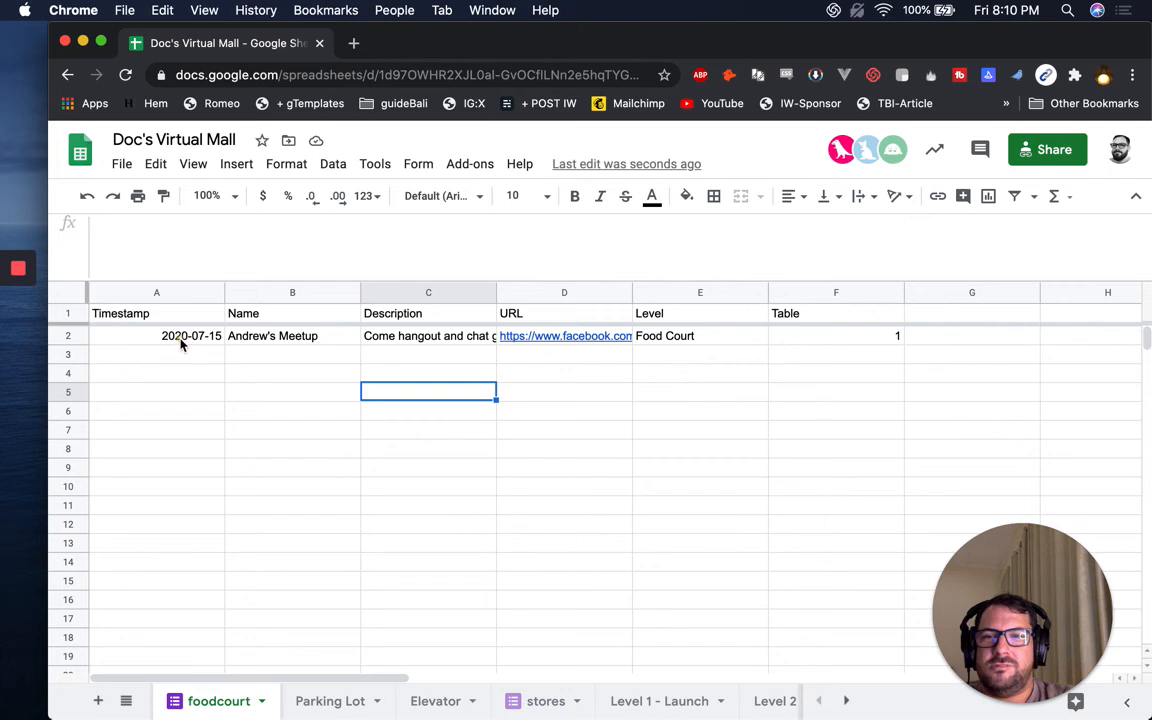
double_click(180, 338)
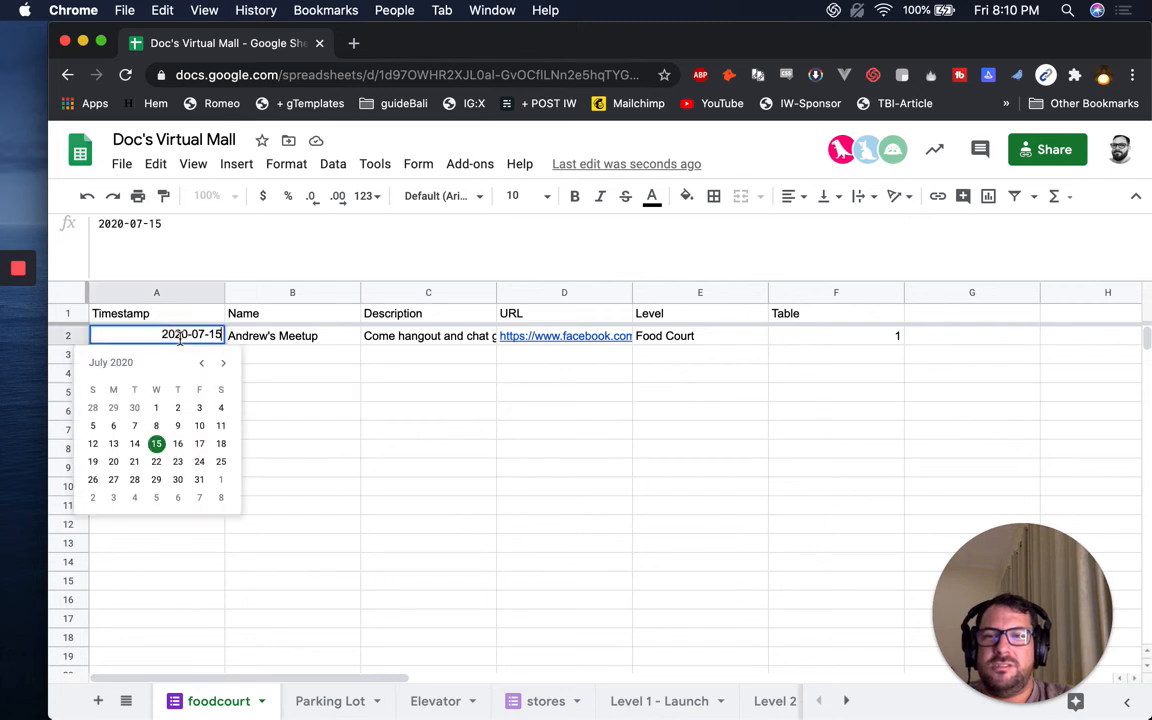
left_click(199, 443)
scroll(587, 705, "right", 5)
left_click(656, 708)
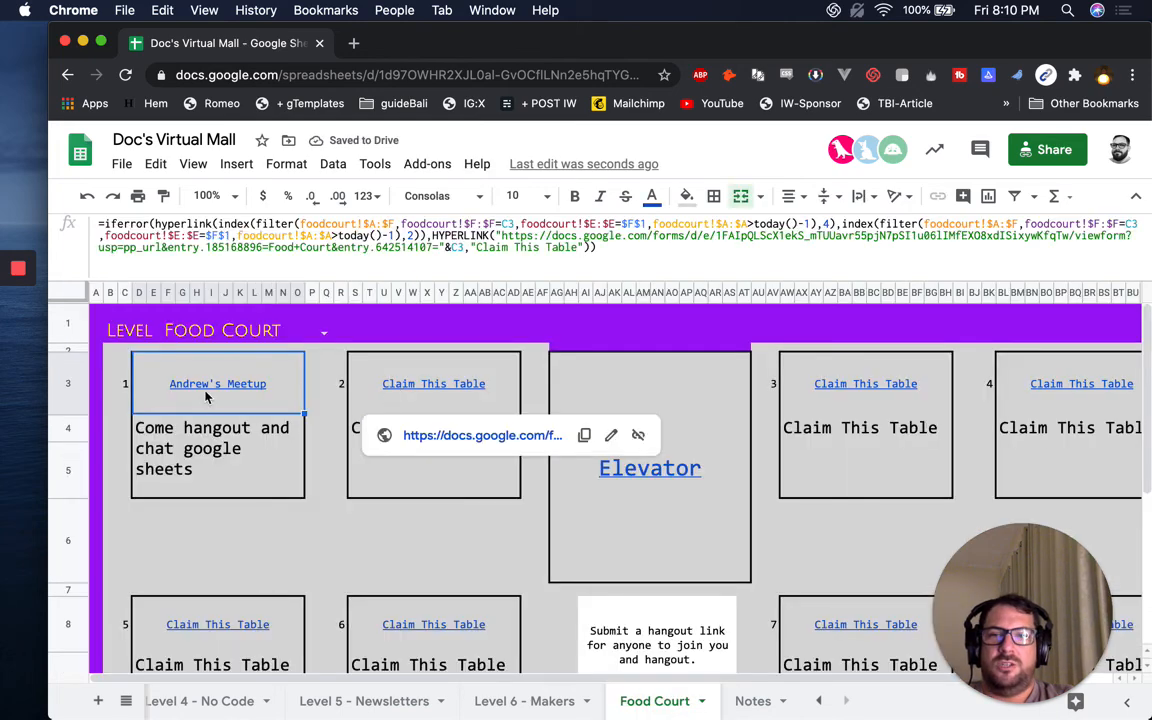
Copy table 1's name and description cells onto tables 3 and 4 of the Food Court sheet.
left_click_drag(217, 479, 220, 482)
key("ctrl+c")
scroll(600, 430, "right", 2)
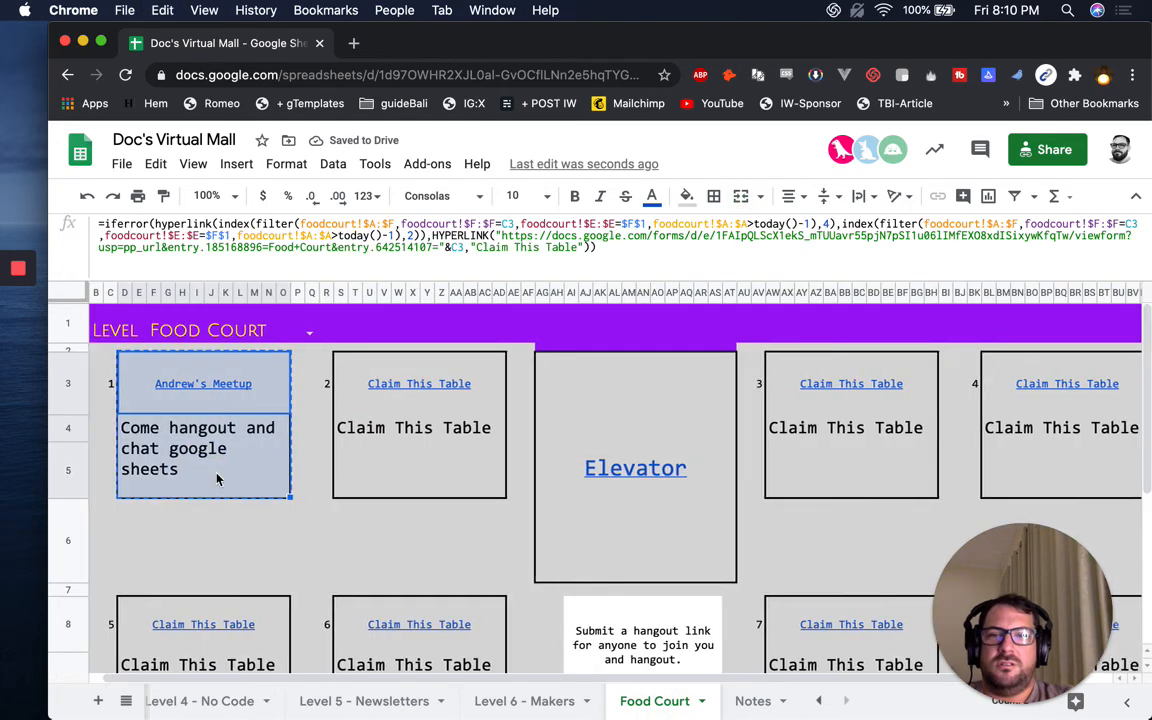
left_click(757, 389)
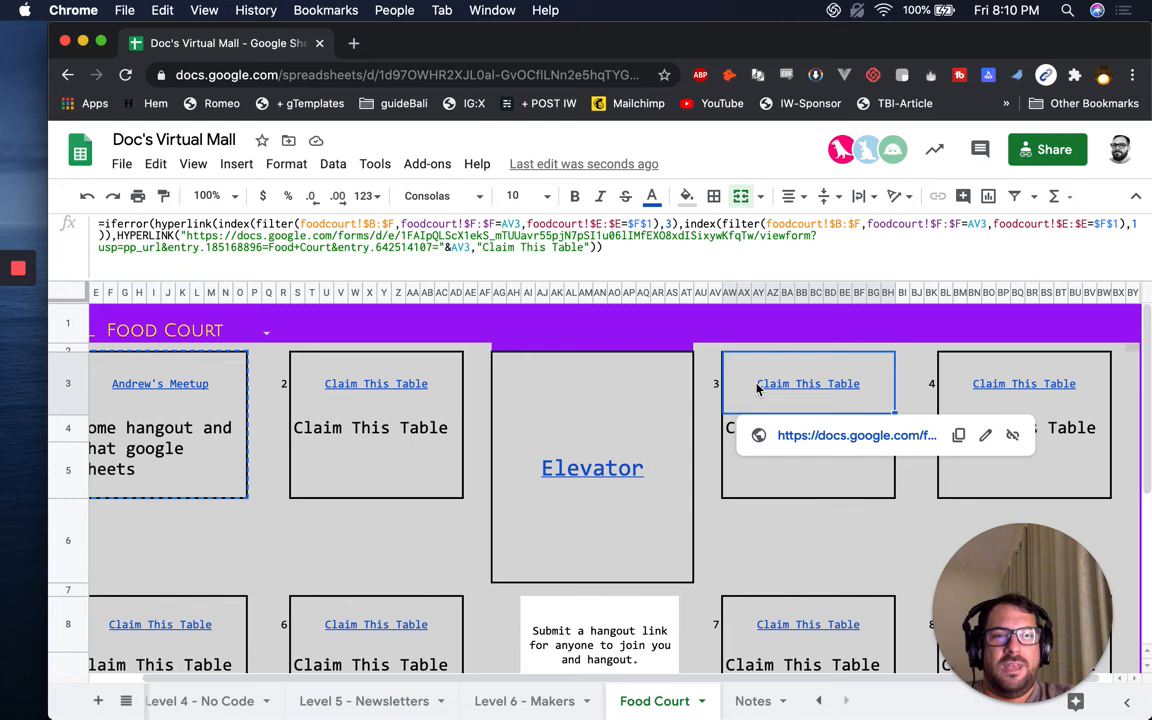
scroll(757, 388, "right", 1)
left_click(988, 372)
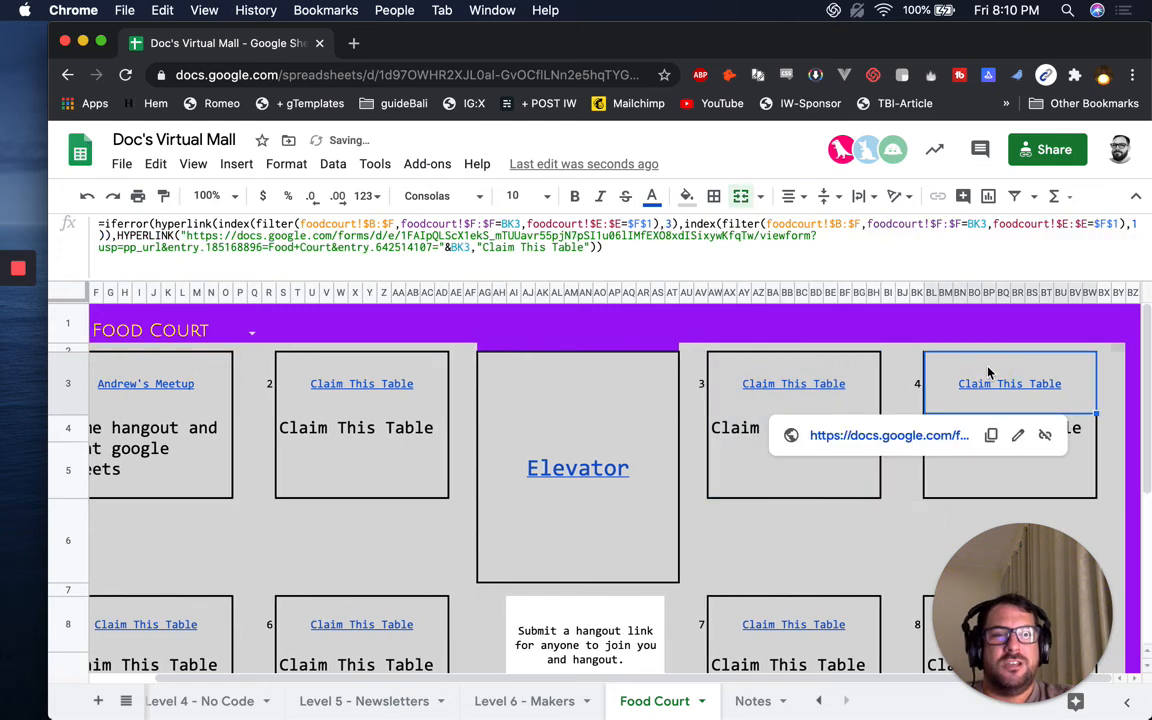
key("ctrl+v")
scroll(988, 375, "down", 3)
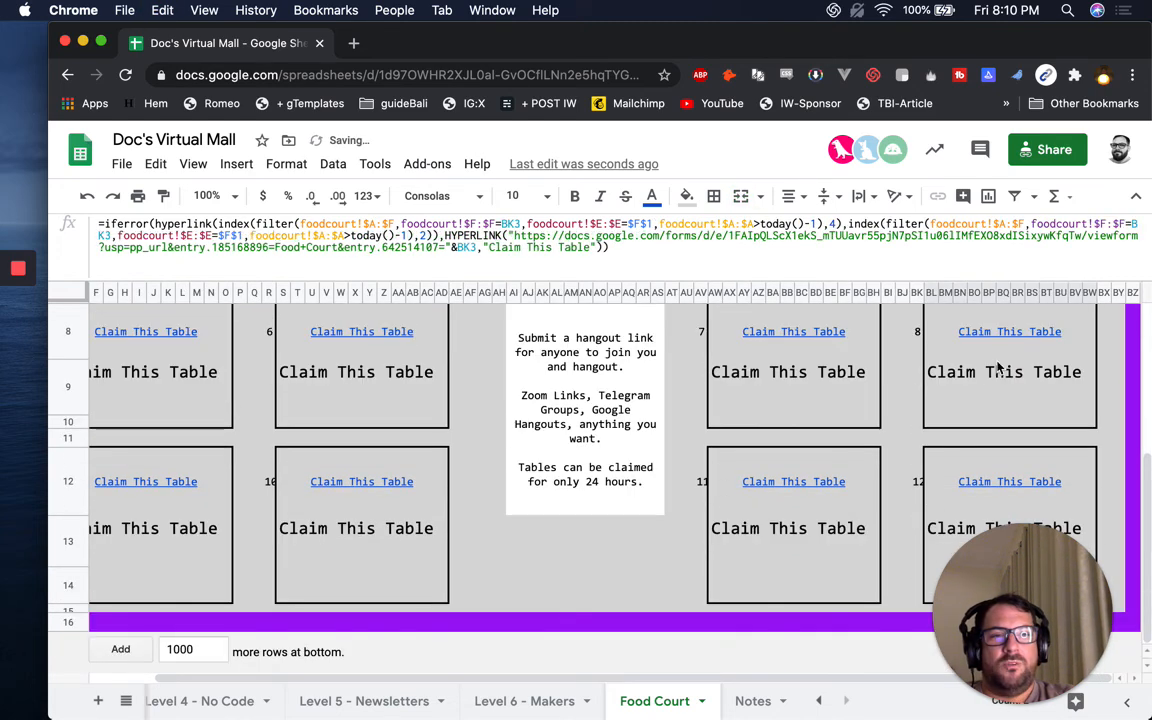
Paste table 1's name and description cells with their 24-hour formulas onto tables 5 and 6.
scroll(997, 368, "up", 1)
scroll(970, 420, "up", 1)
scroll(700, 476, "left", 1)
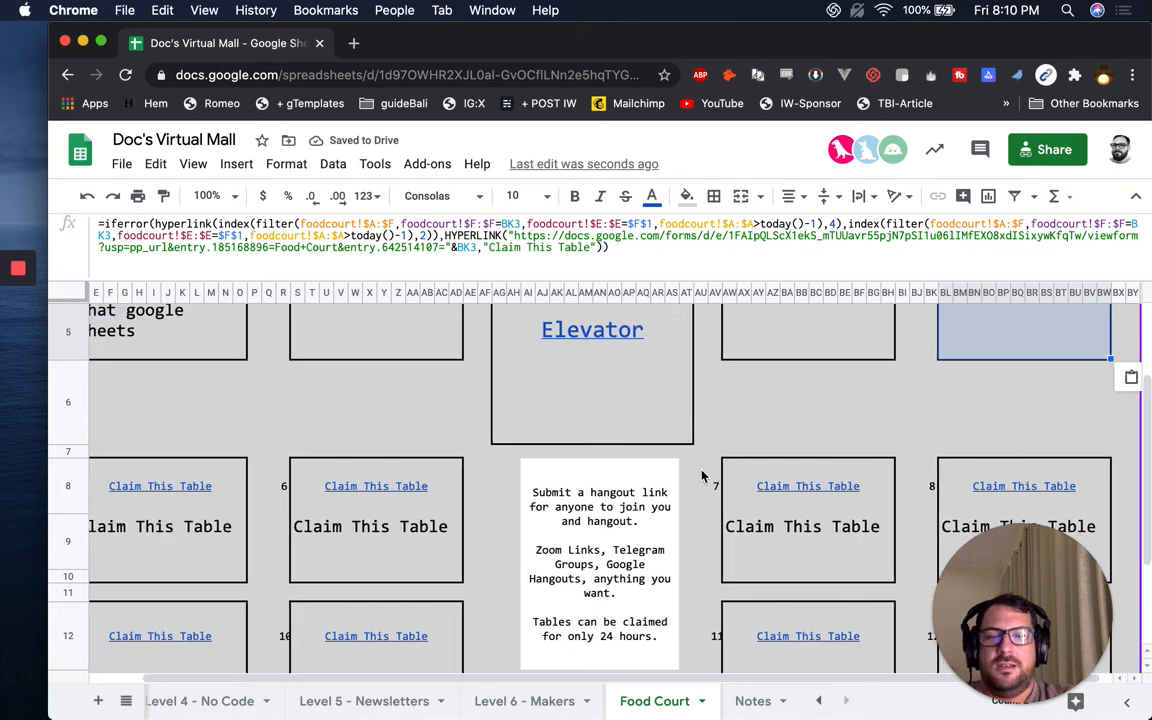
scroll(309, 438, "down", 3)
left_click(240, 344)
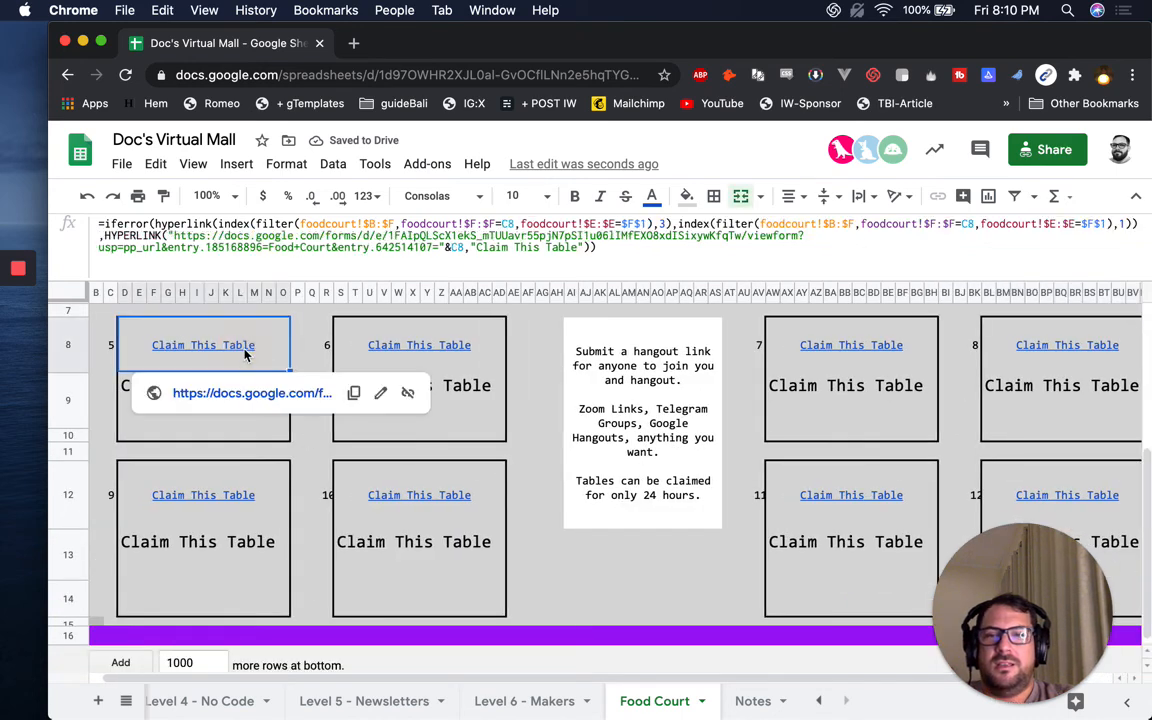
key("ctrl+v")
left_click(405, 345)
key("ctrl+v")
Paste table 1's name and description cells with their 24-hour formulas onto tables 9, 10, 11 and 12.
left_click(211, 497)
key("ctrl+v")
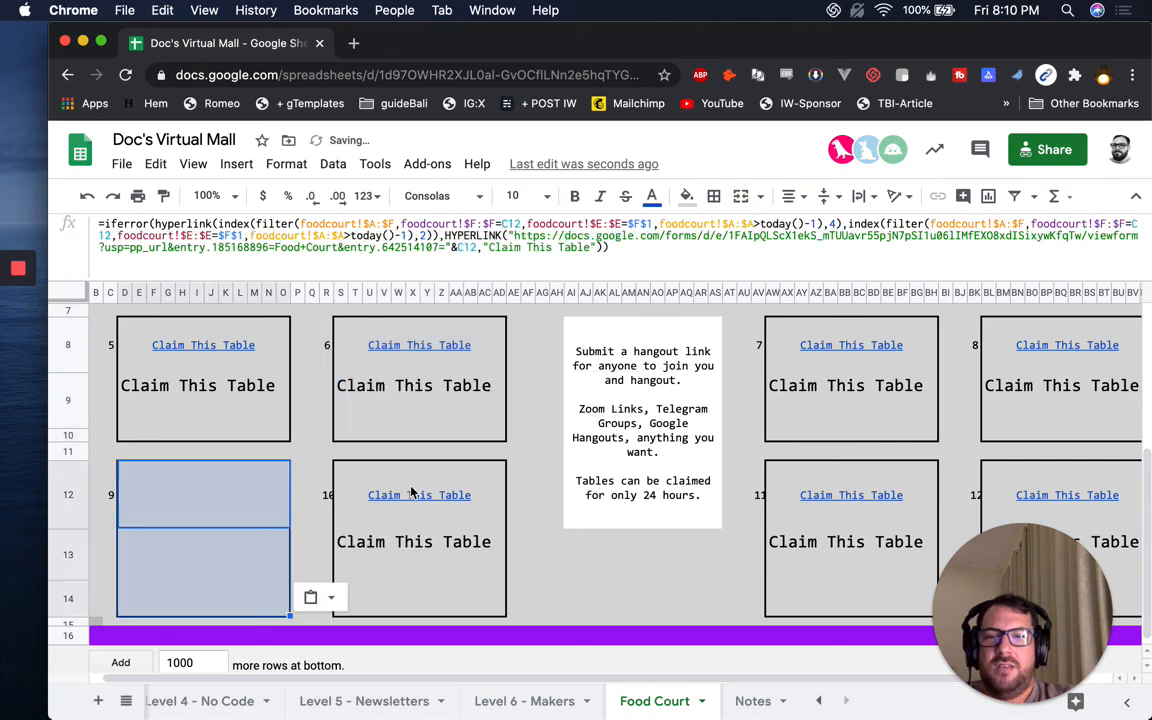
left_click(410, 492)
key("ctrl+v")
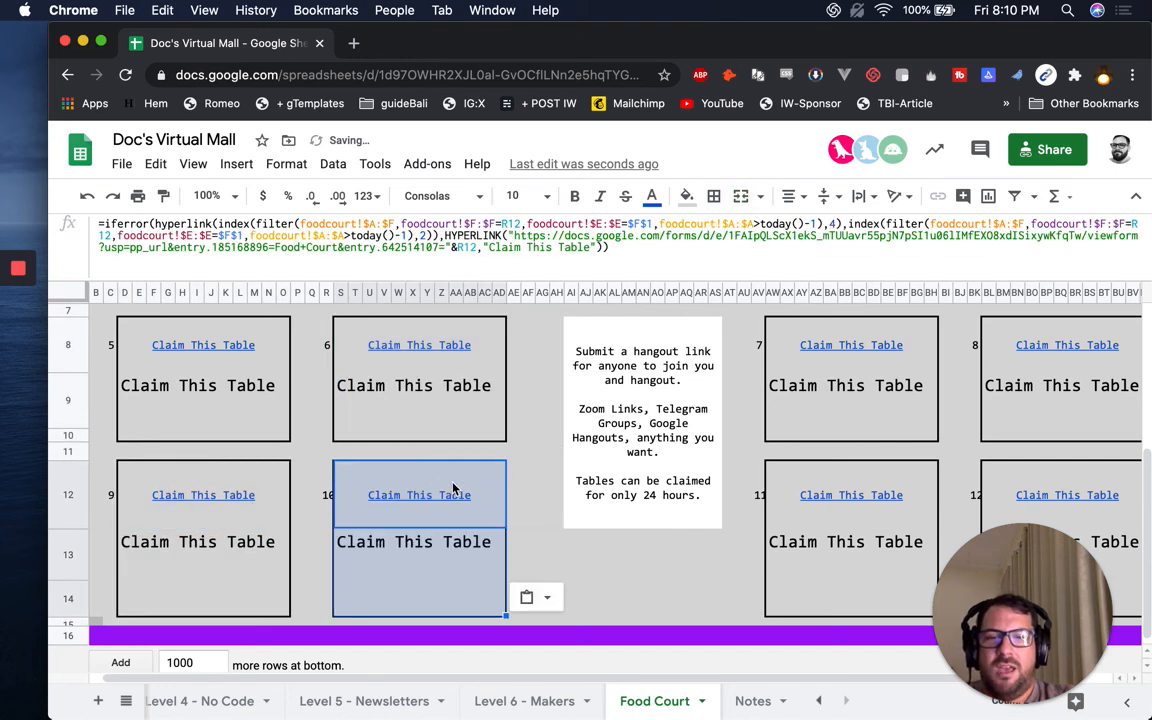
scroll(450, 490, "right", 2)
left_click(797, 507)
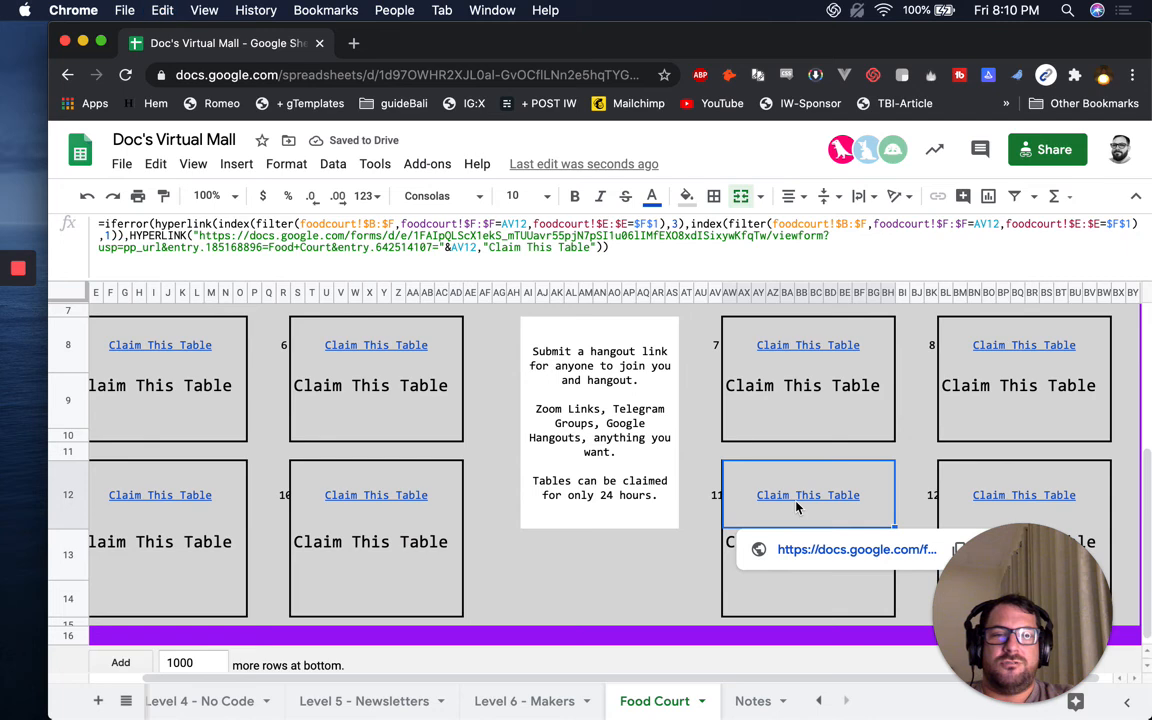
key("ctrl+v")
scroll(797, 507, "right", 1)
left_click(957, 491)
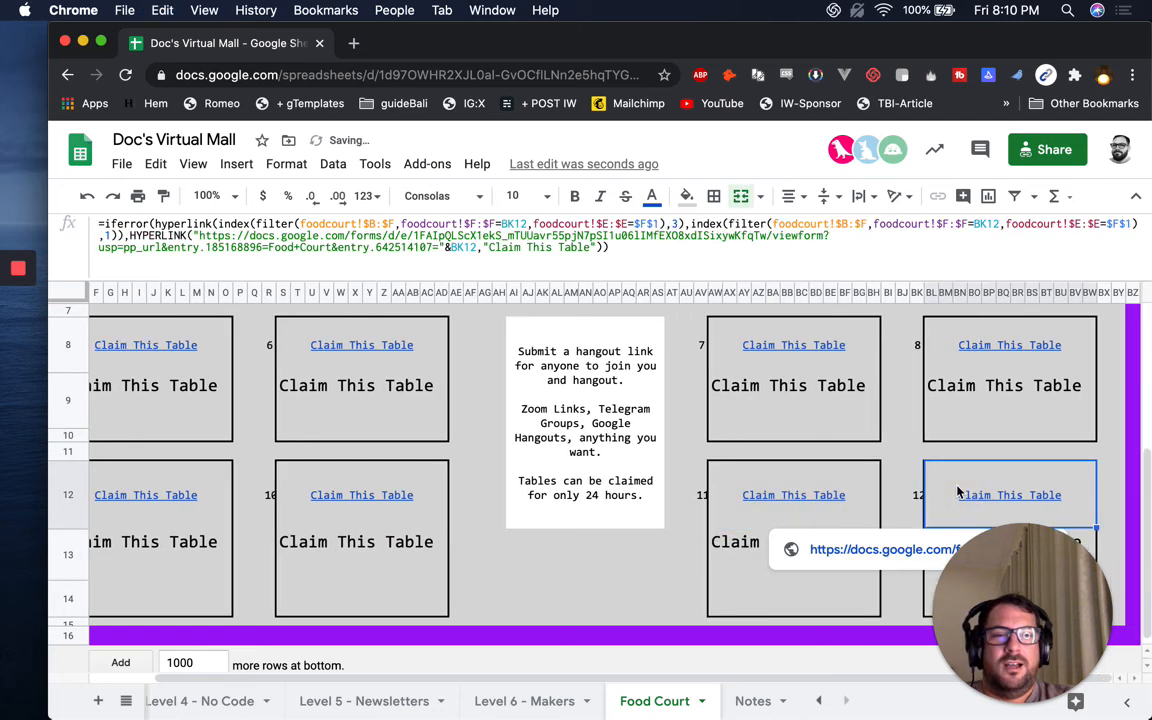
key("ctrl+v")
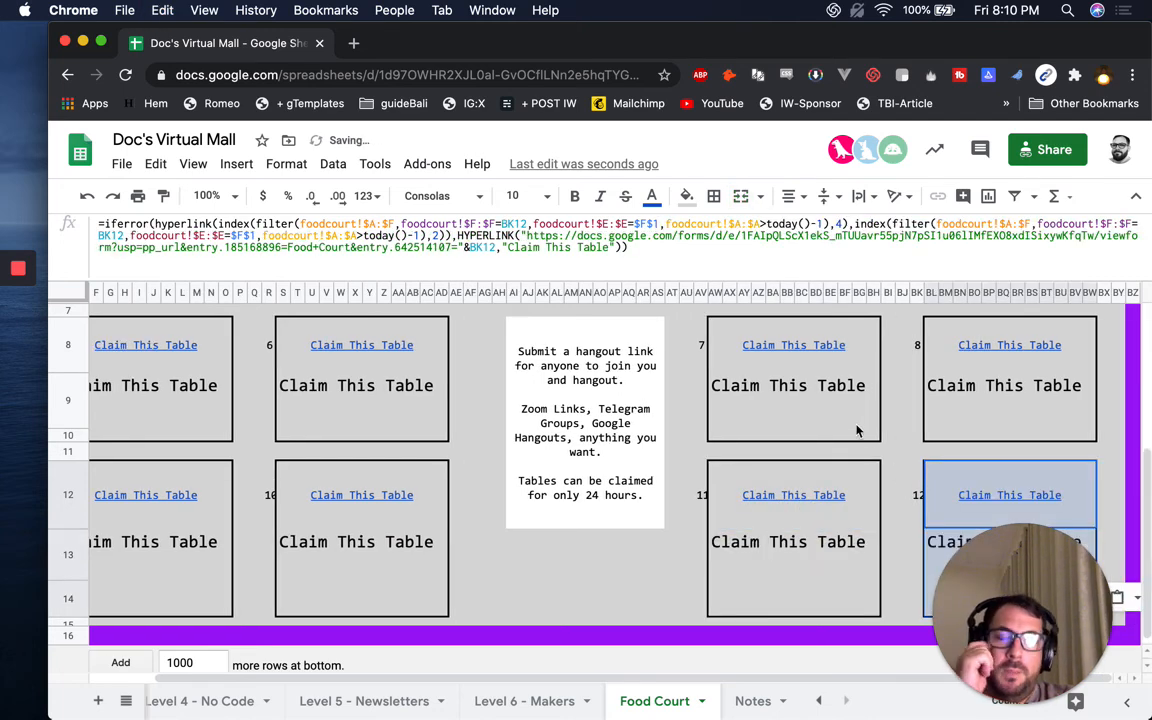
Open table 10's claim link, look over the submission form's fields, and close the form again.
left_click(338, 495)
left_click(406, 553)
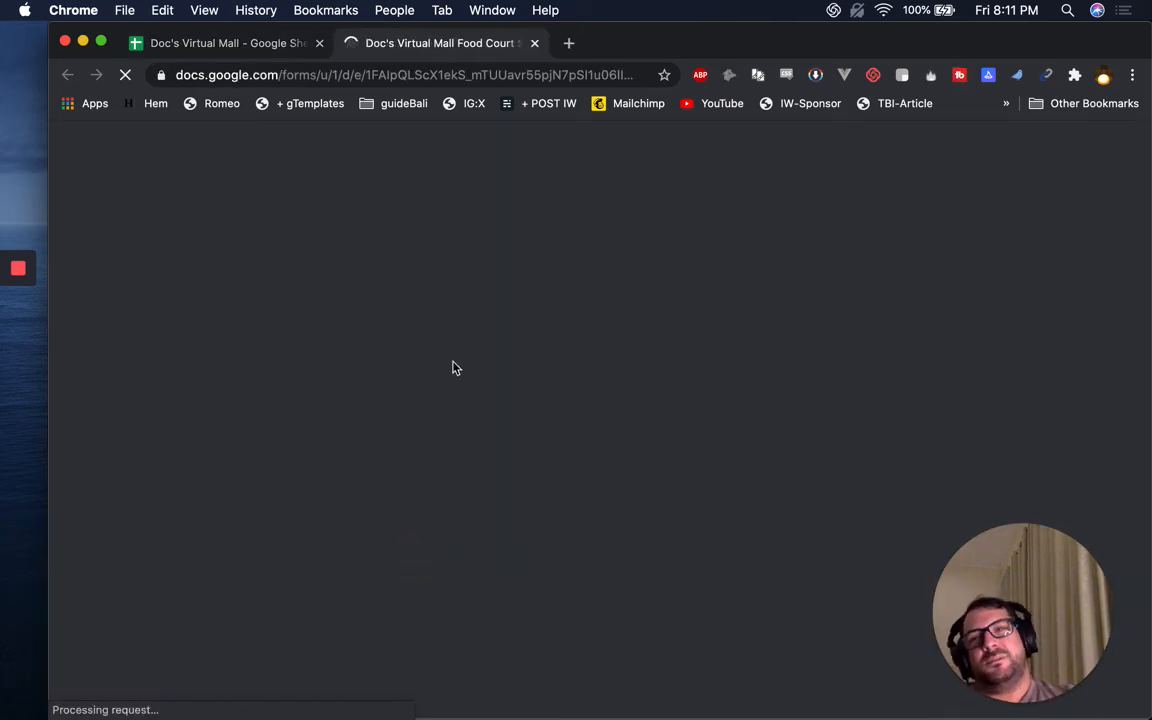
scroll(448, 374, "down", 5)
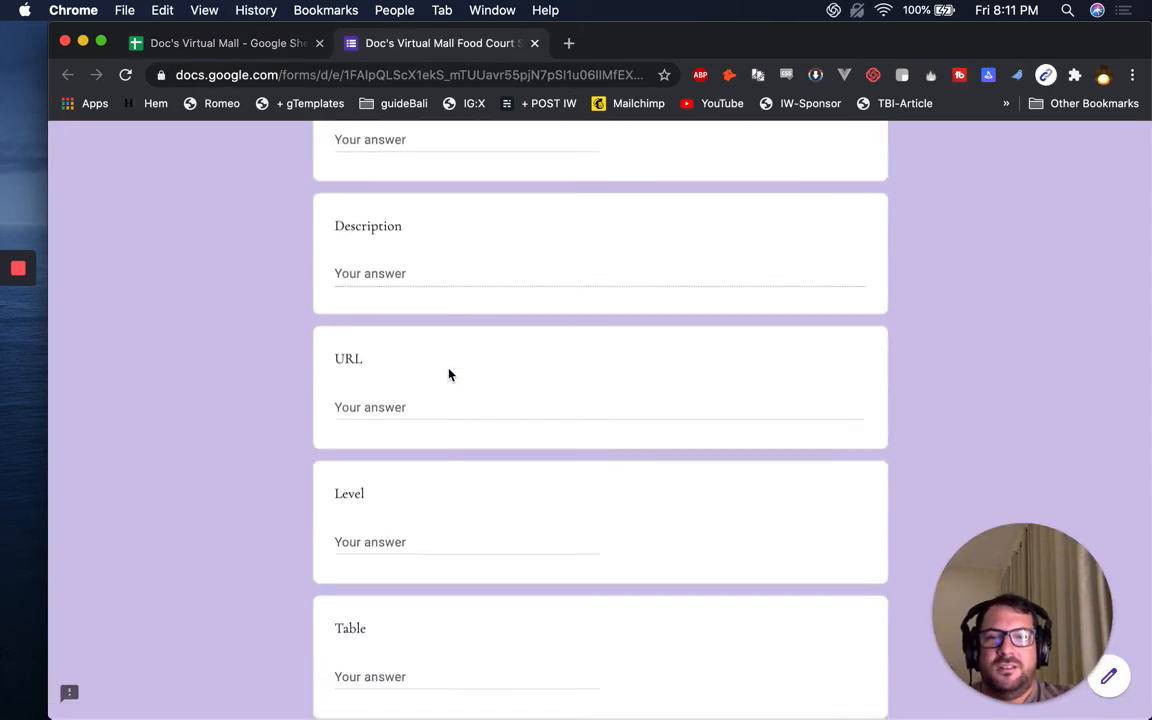
left_click(242, 45)
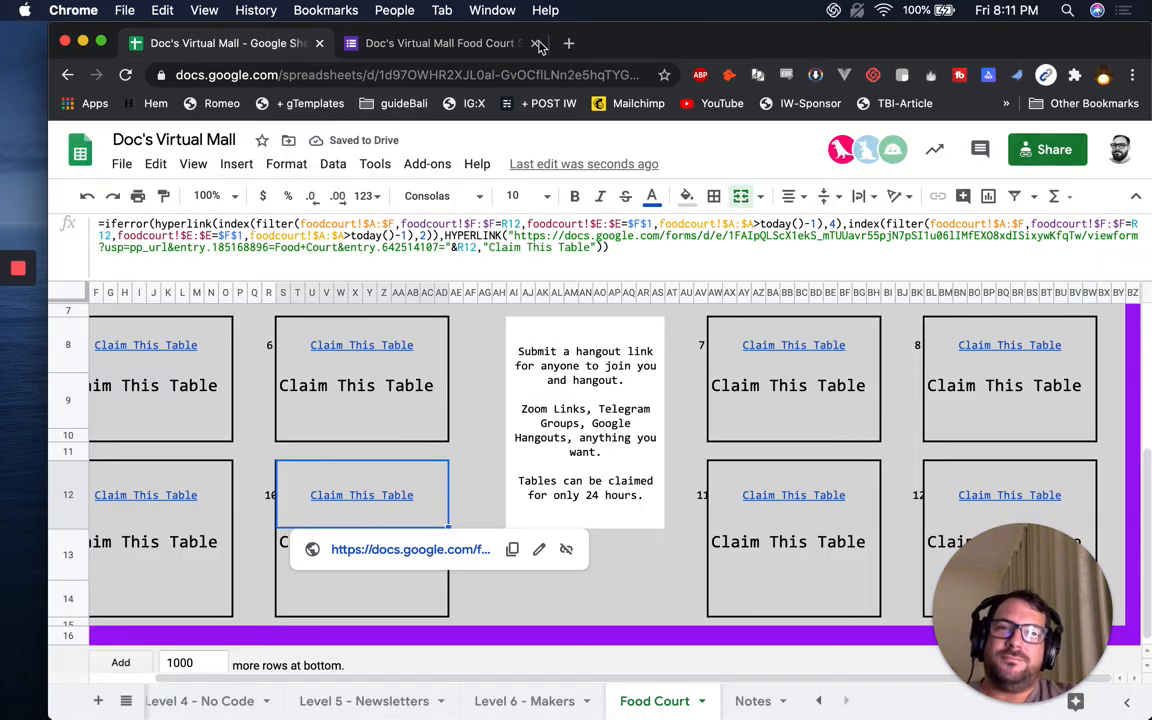
left_click(535, 44)
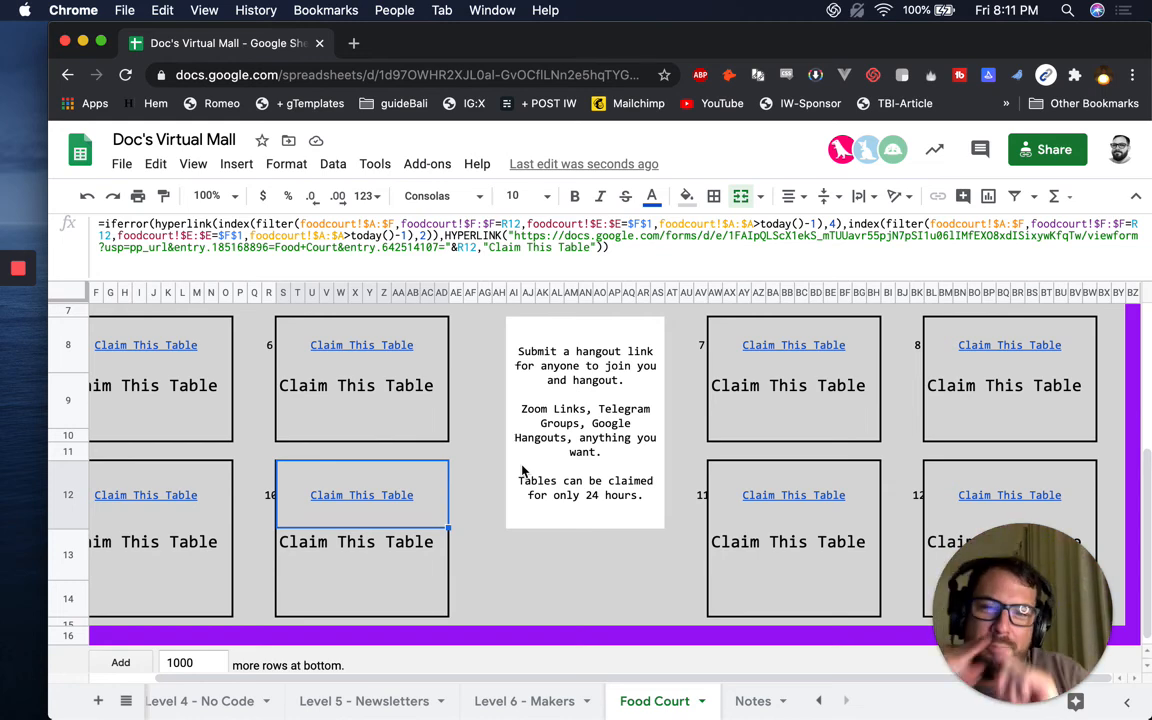
Add thick black top and right borders to row 2 from column B to AF, up to the elevator block.
left_click(572, 580)
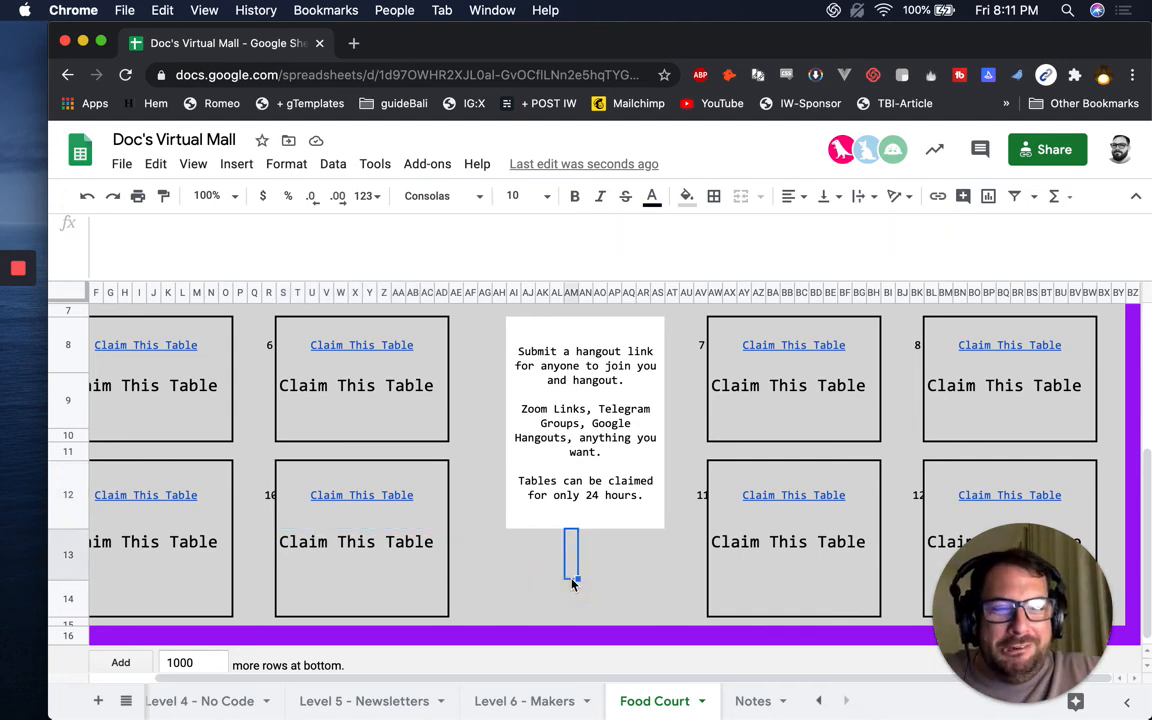
scroll(681, 501, "up", 5)
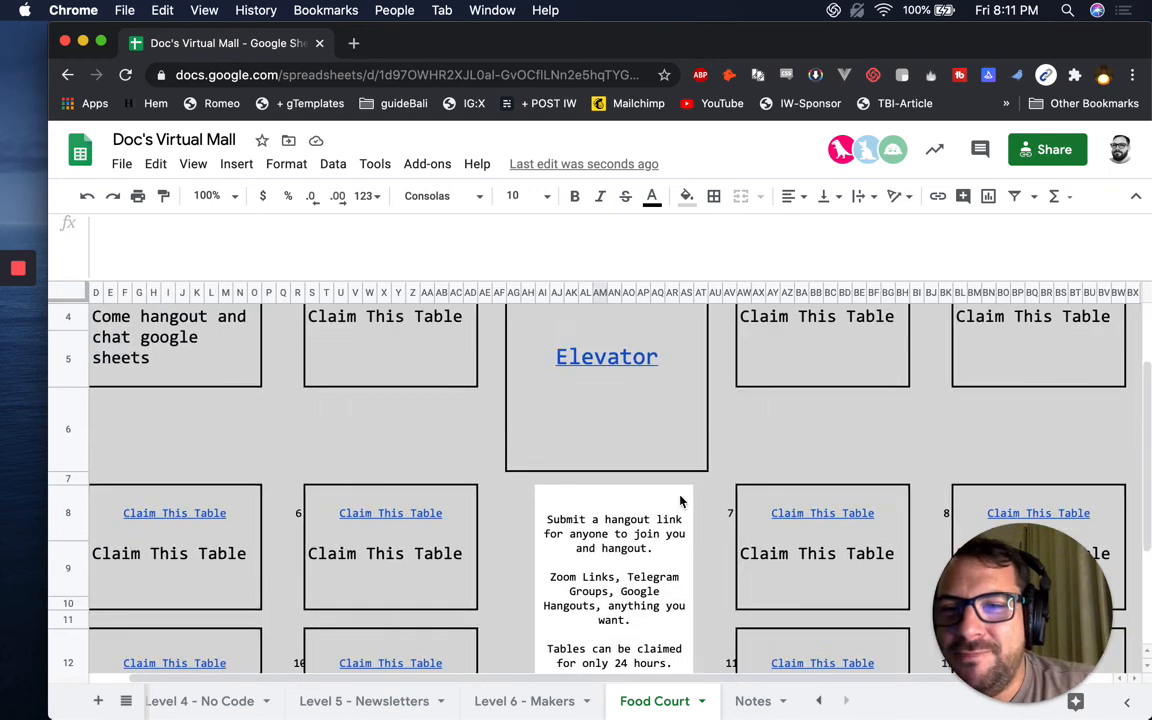
left_click(110, 347)
left_click_drag(490, 372, 555, 373)
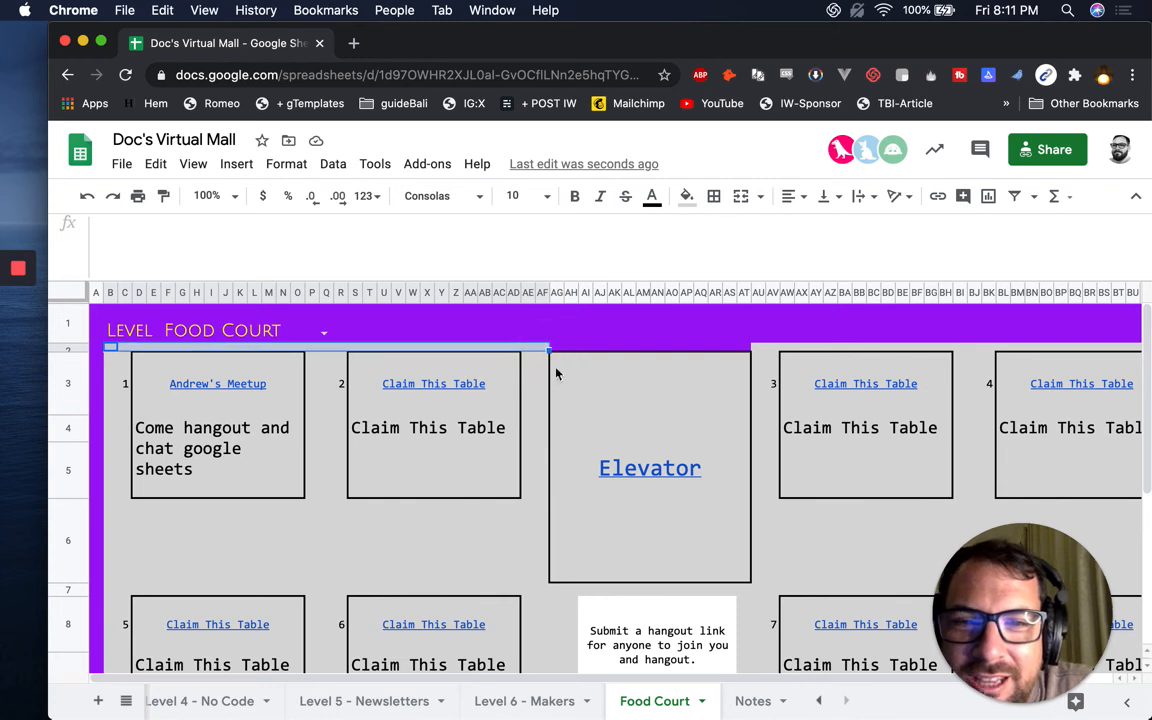
left_click(715, 198)
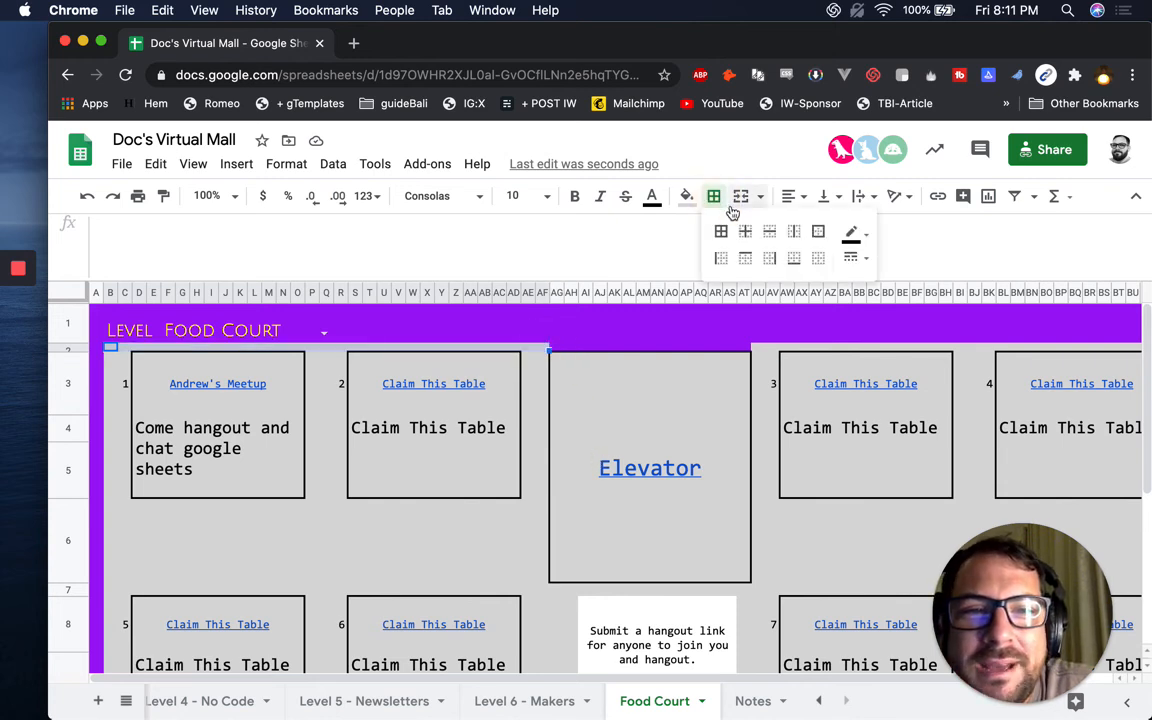
left_click(853, 258)
left_click(892, 320)
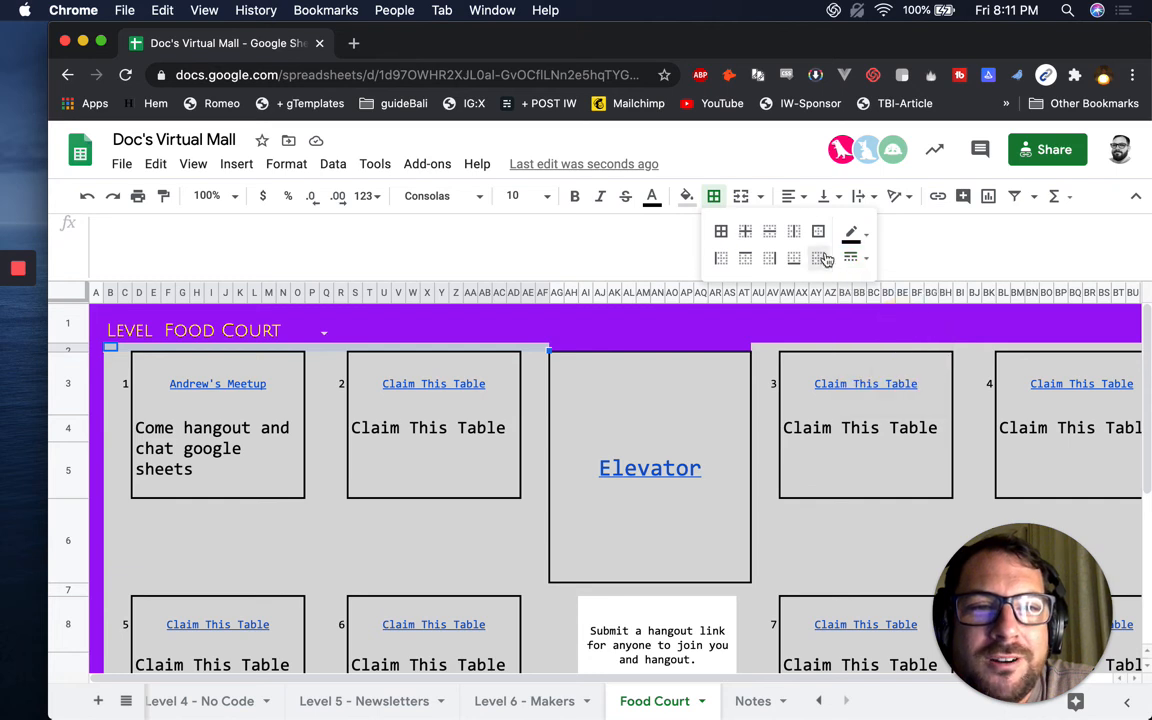
left_click(745, 258)
left_click(769, 260)
left_click(745, 348)
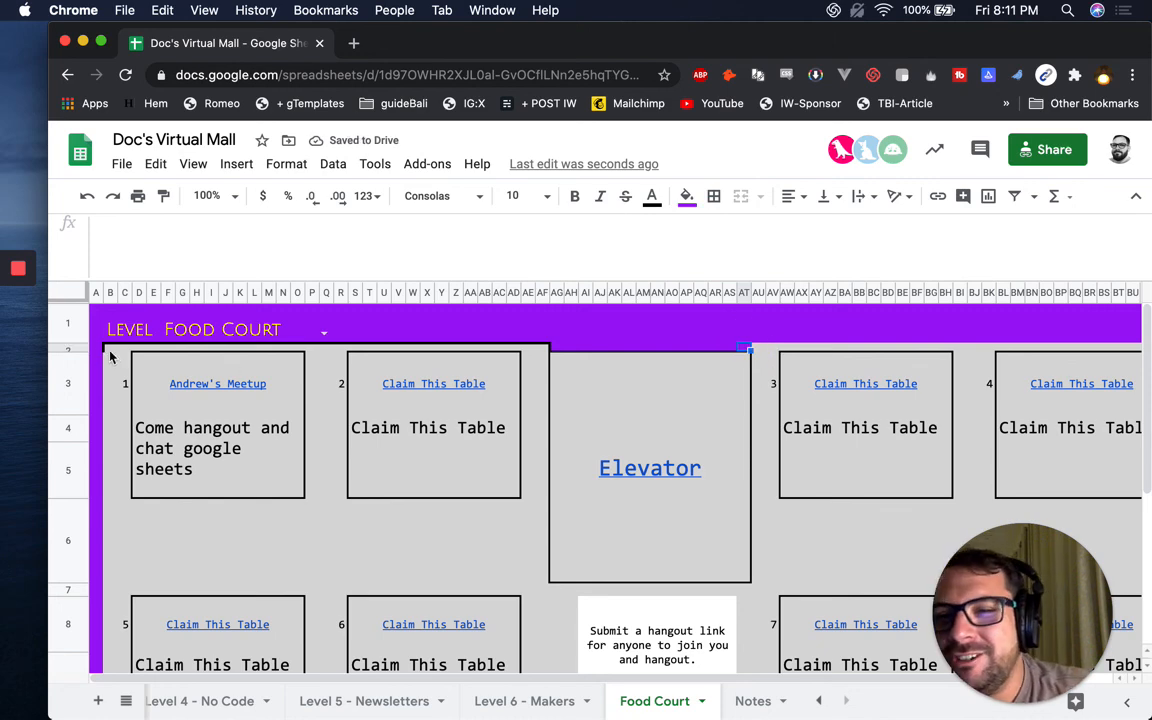
Add a black left border to column B of the food court from row 2 down to row 15.
left_click_drag(107, 348, 108, 612)
scroll(107, 453, "down", 3)
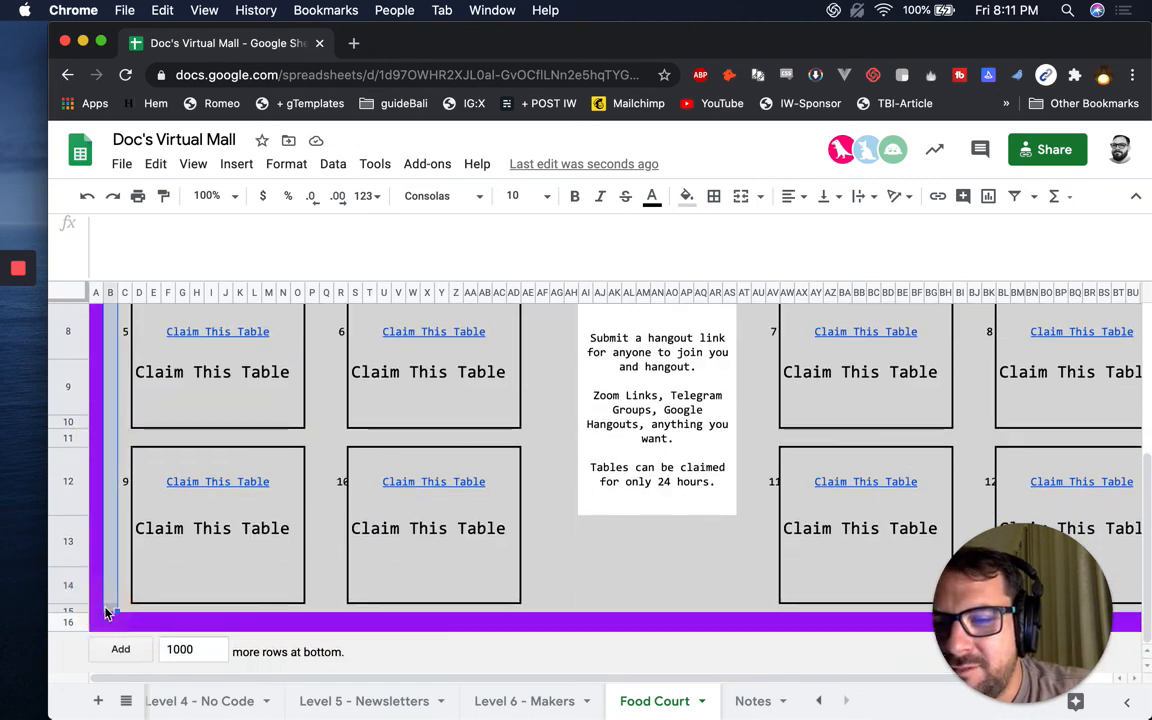
left_click(713, 196)
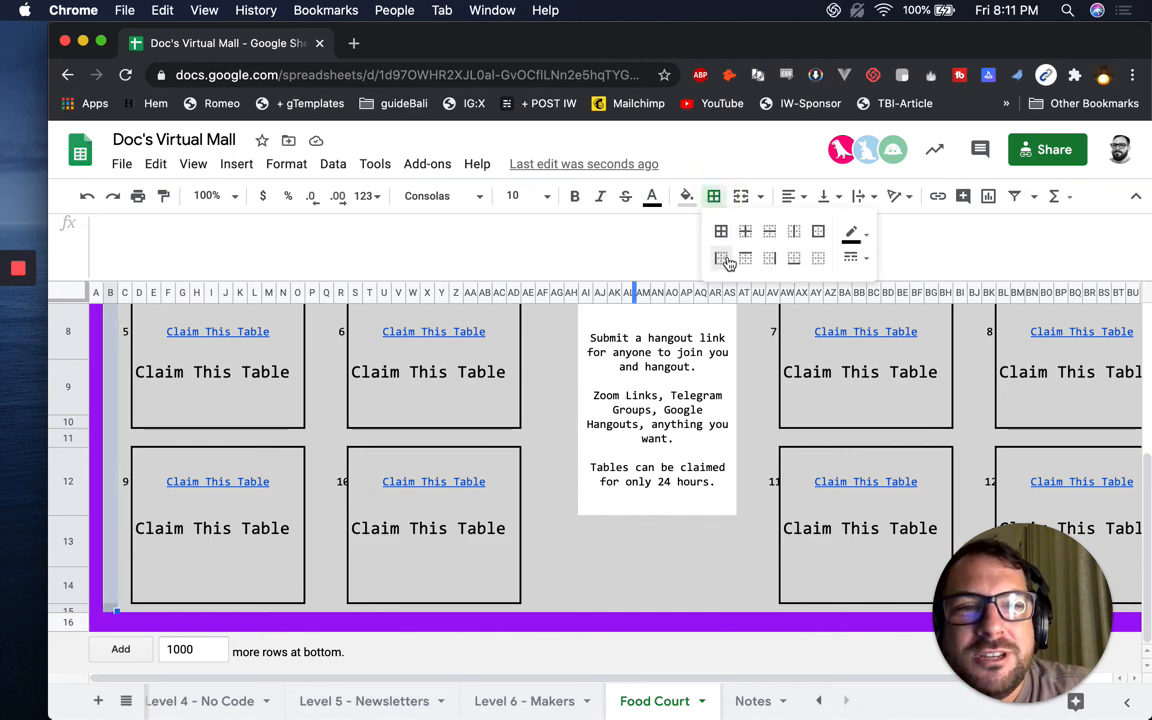
left_click(724, 258)
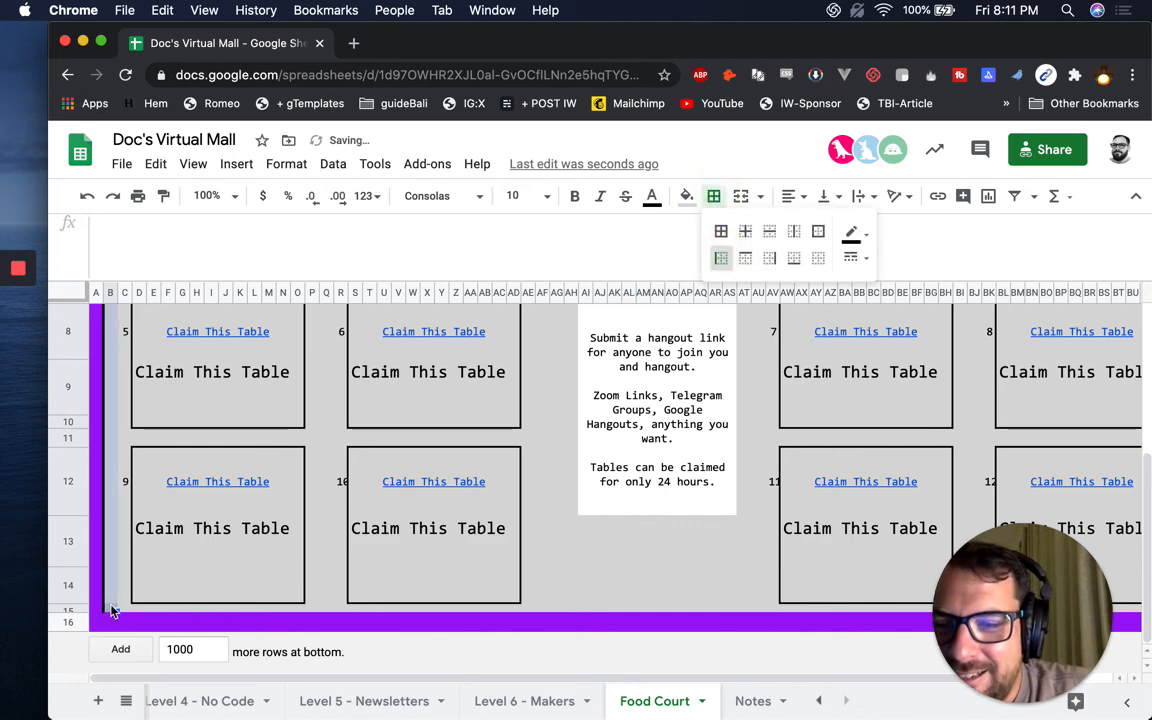
left_click_drag(112, 608, 983, 441)
scroll(675, 615, "right", 1)
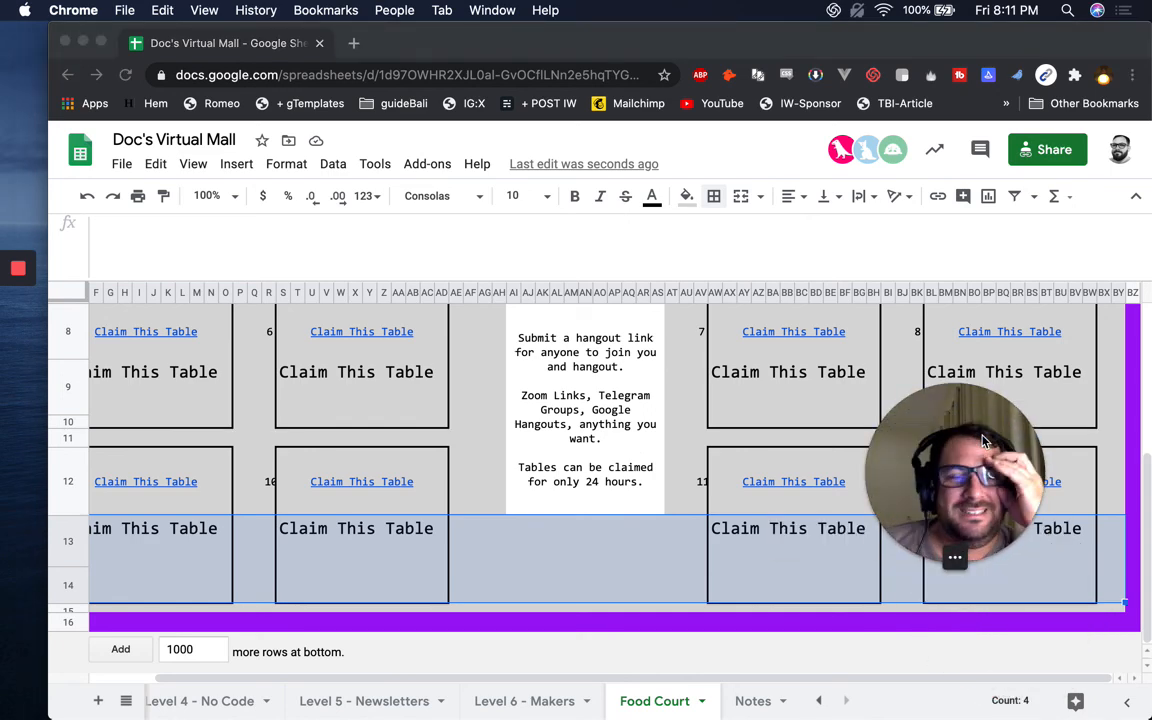
left_click_drag(963, 414, 1049, 556)
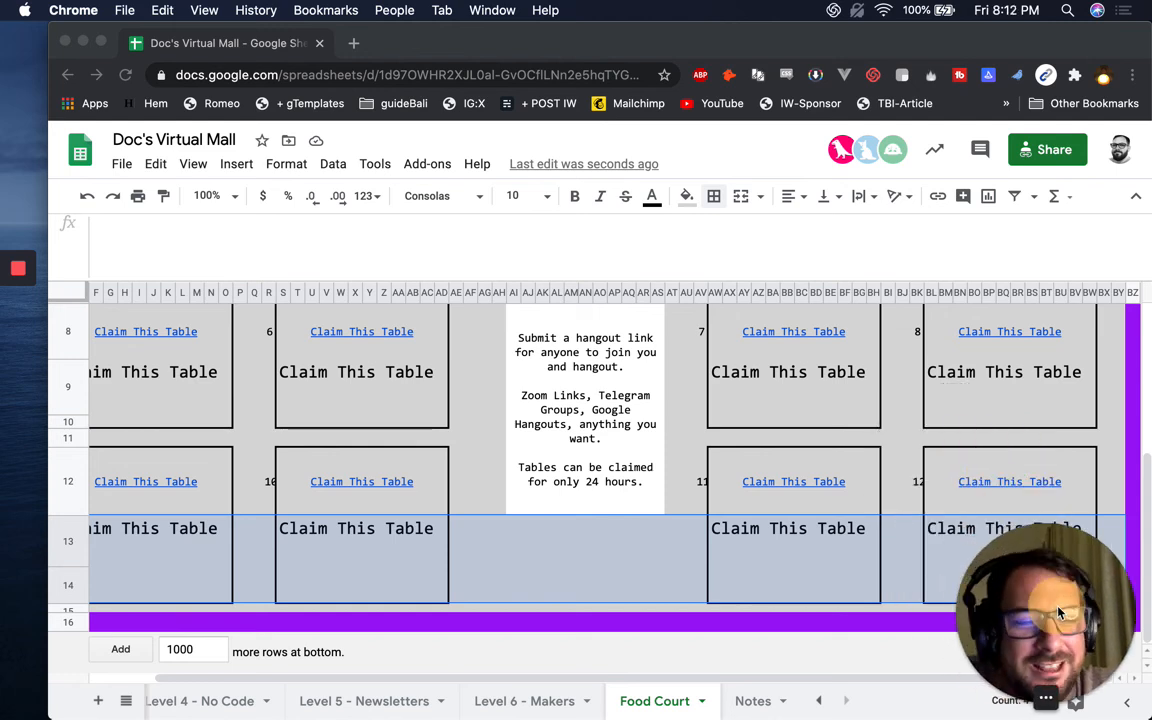
Tick off "Appear for 24 Hours" and "Disappear after 24 hours" in the checklist on the Notes sheet.
left_click(743, 709)
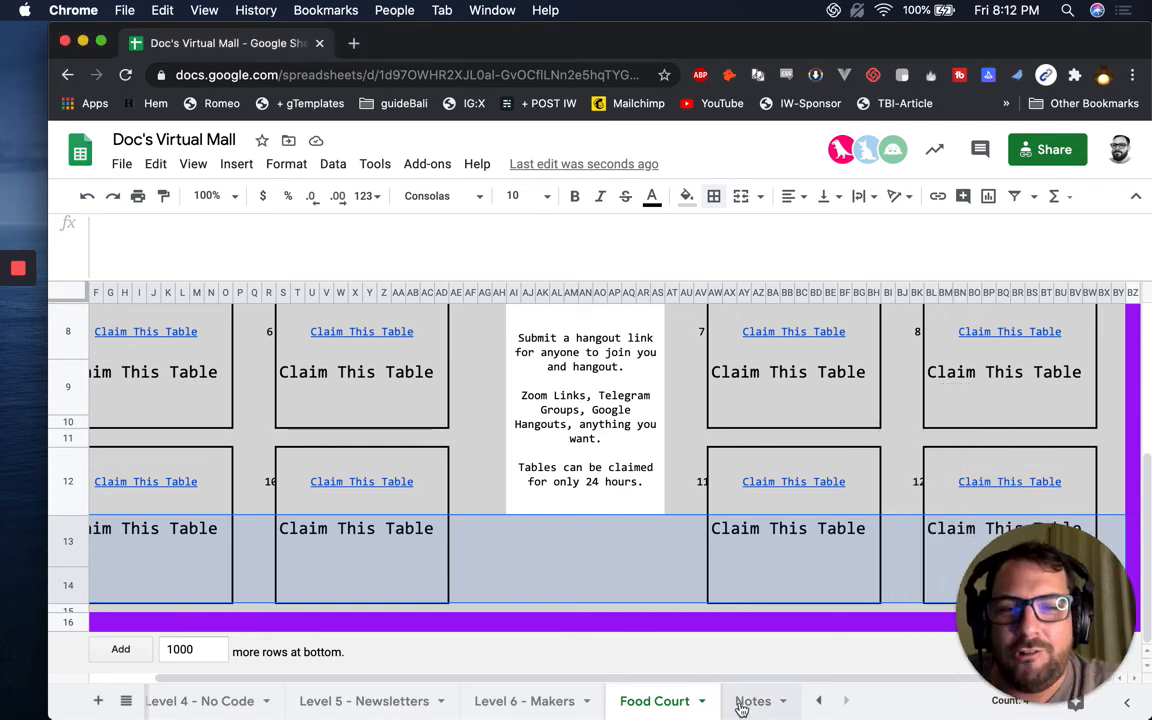
left_click(746, 706)
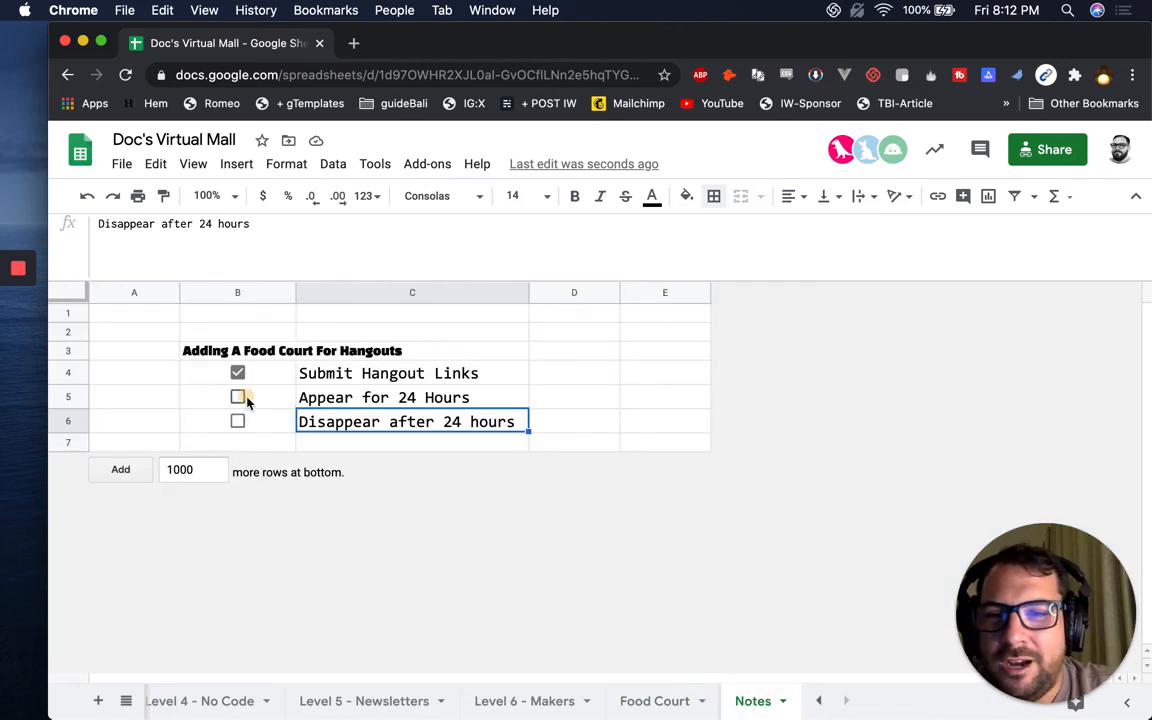
left_click(238, 397)
left_click(238, 421)
left_click(433, 405)
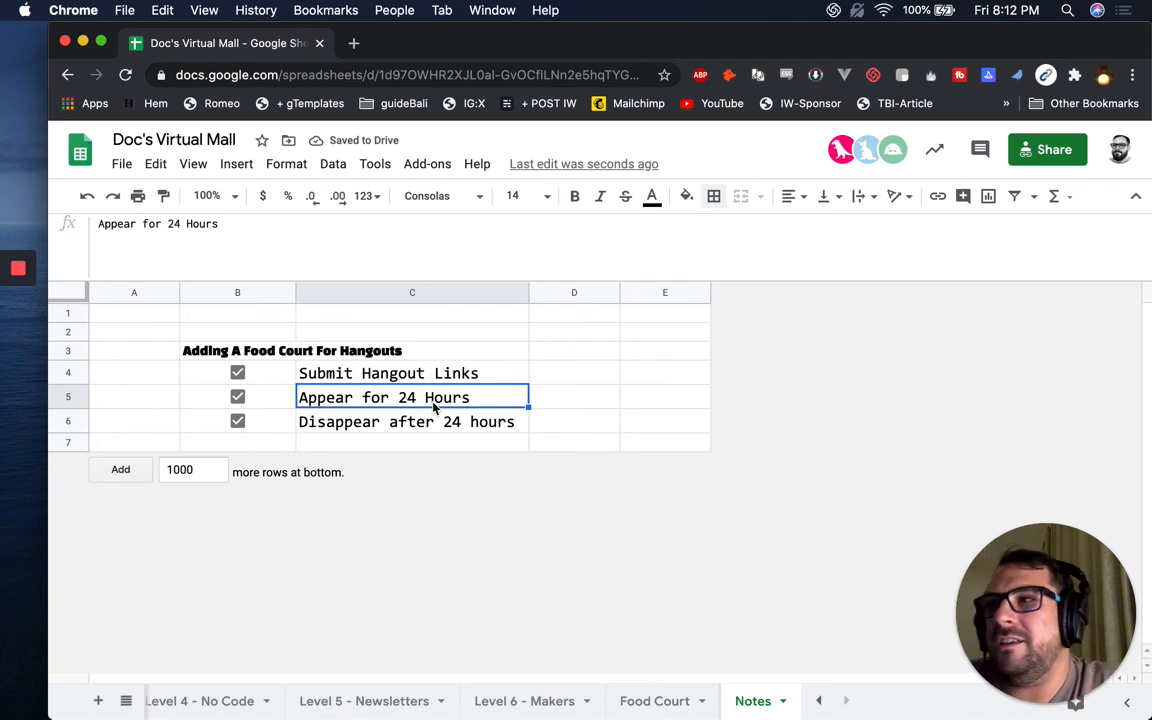
Return to the Food Court sheet and view the claim-link formula of table 3.
left_click(655, 703)
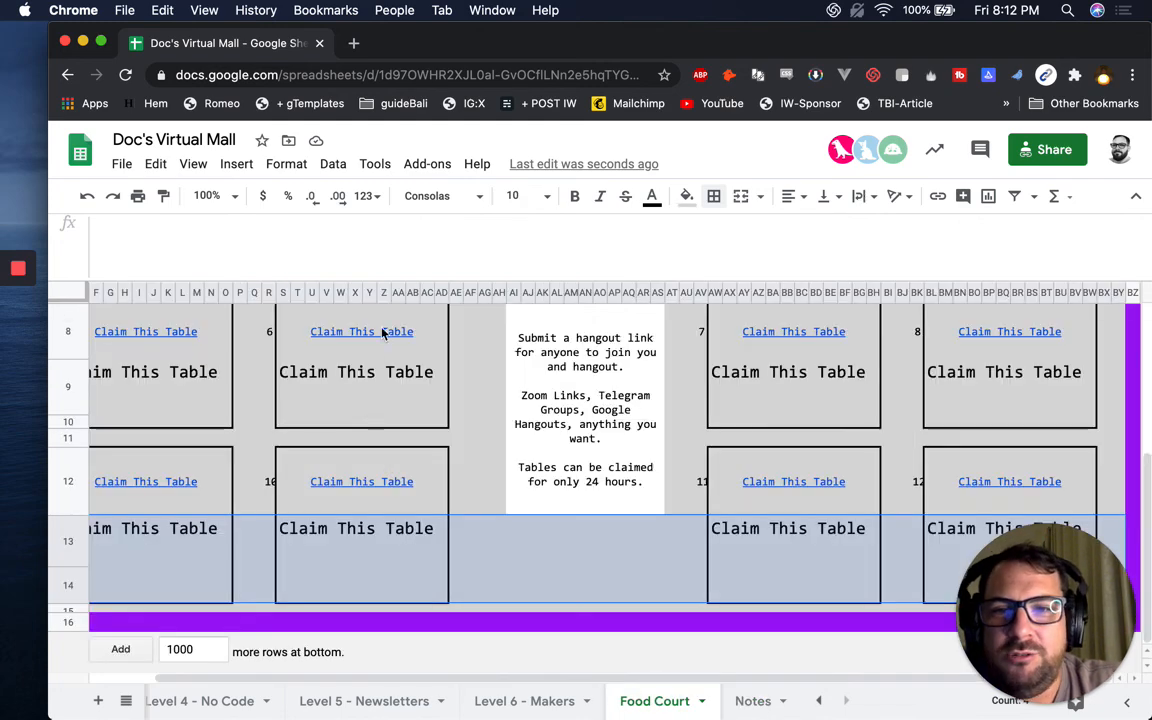
scroll(383, 333, "up", 3)
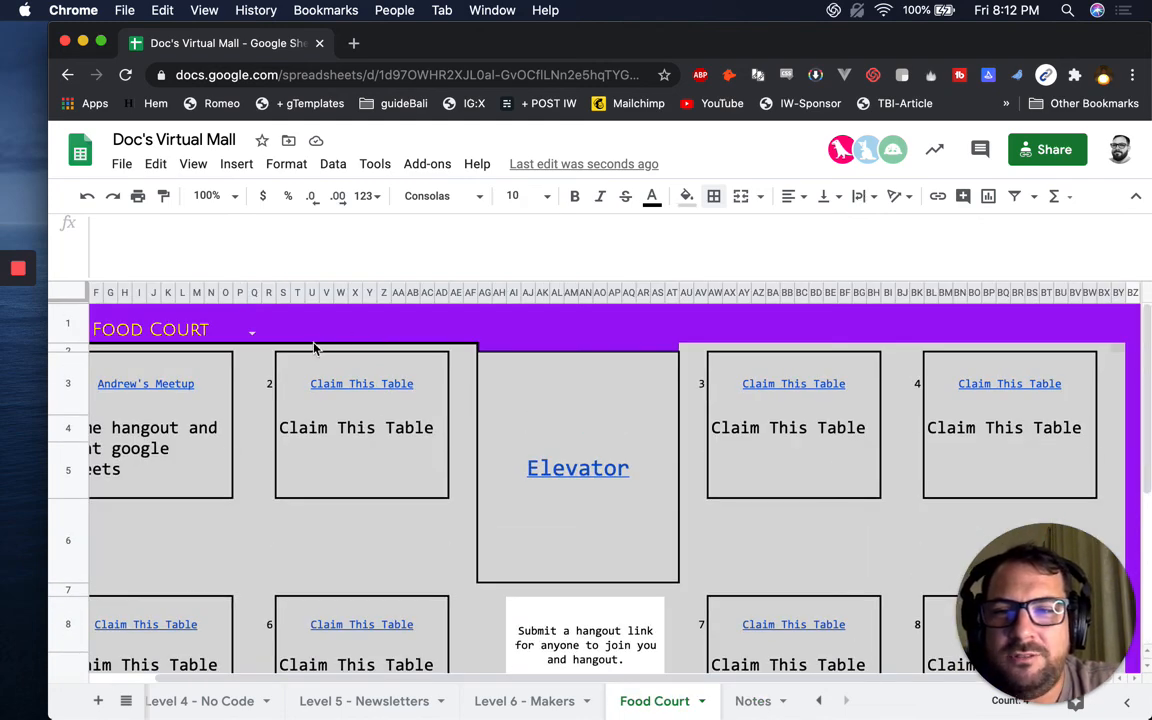
mouse_move(322, 369)
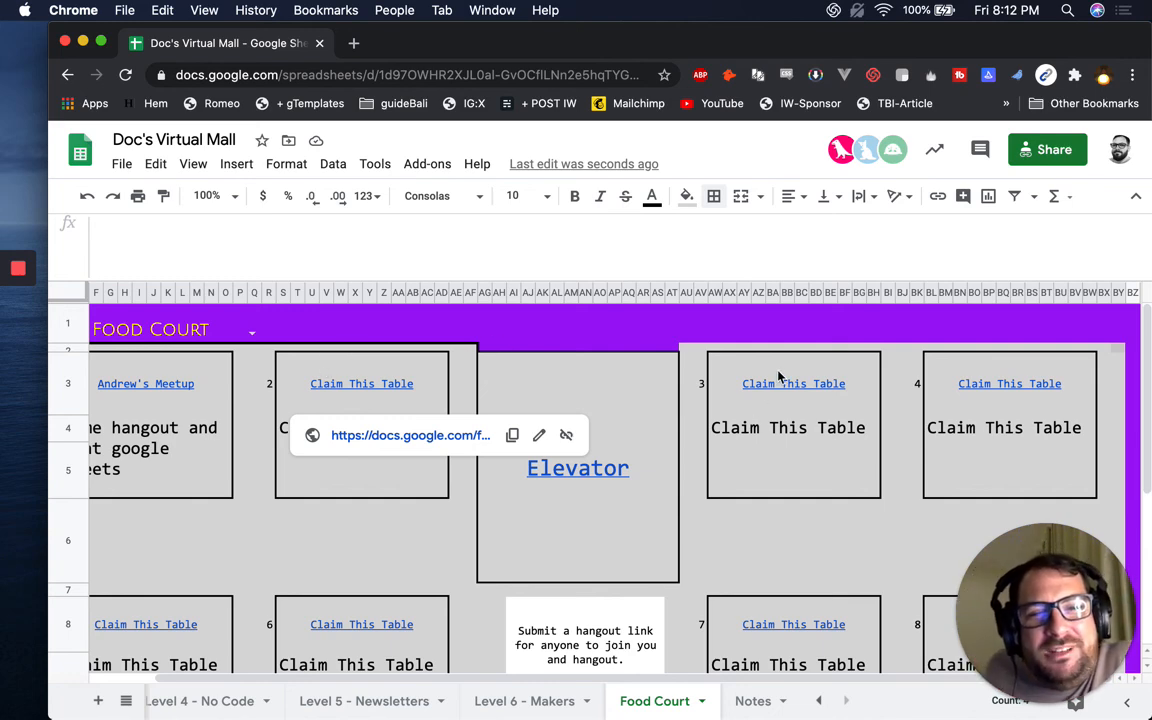
left_click(764, 403)
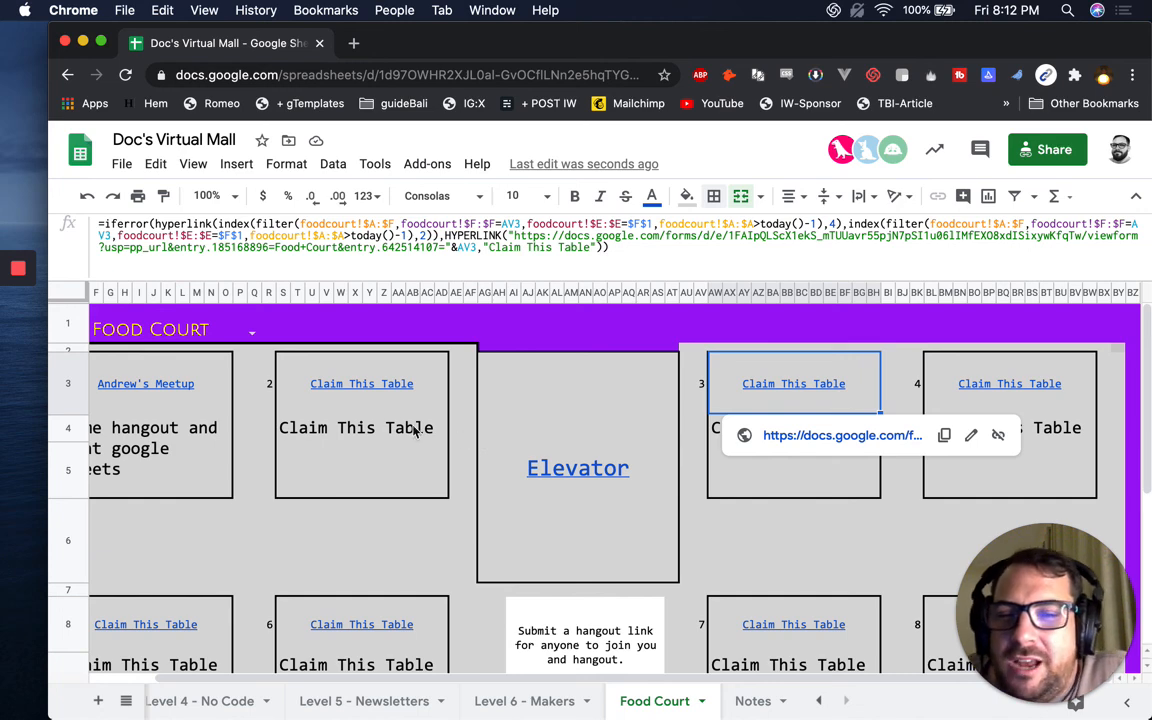
mouse_move(403, 403)
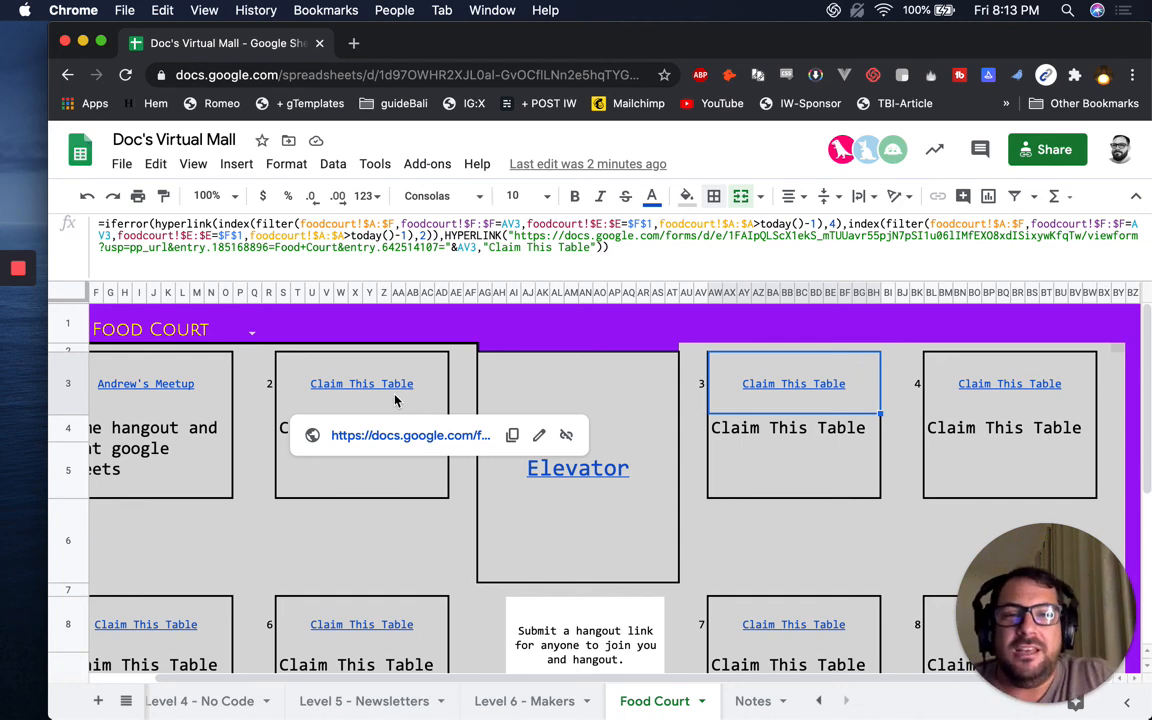
mouse_move(679, 362)
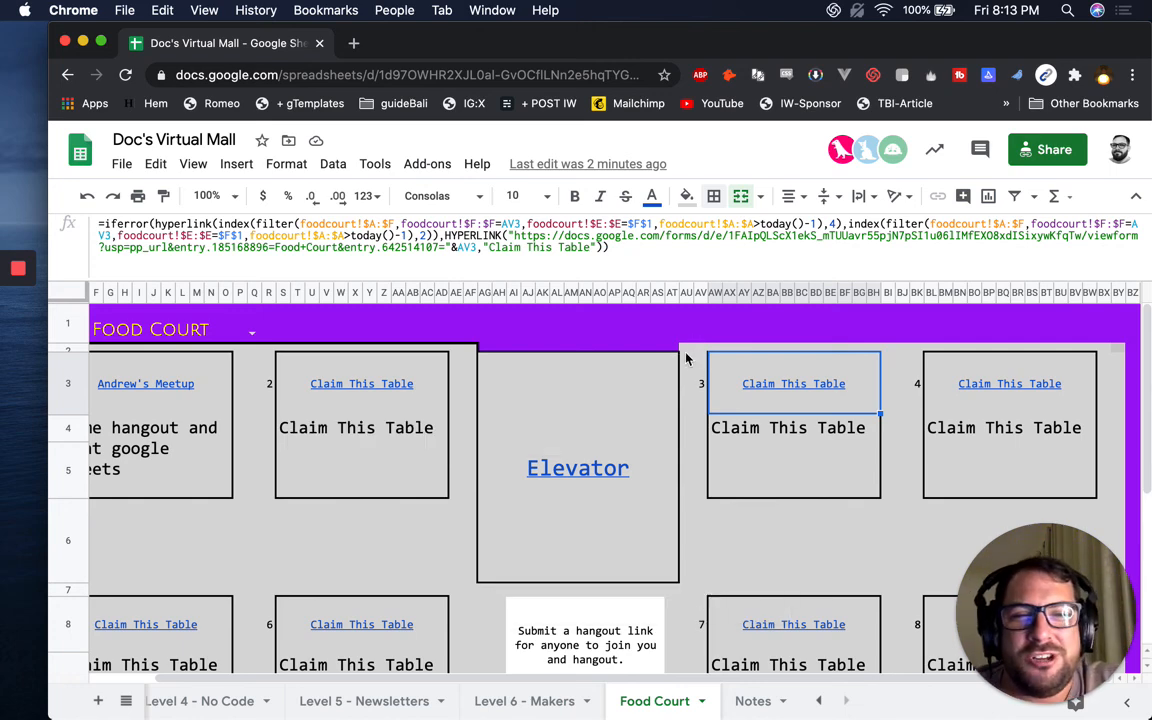
Add black top, right and left borders to row 2 from column AU to BY, above tables 3 and 4.
left_click(686, 349)
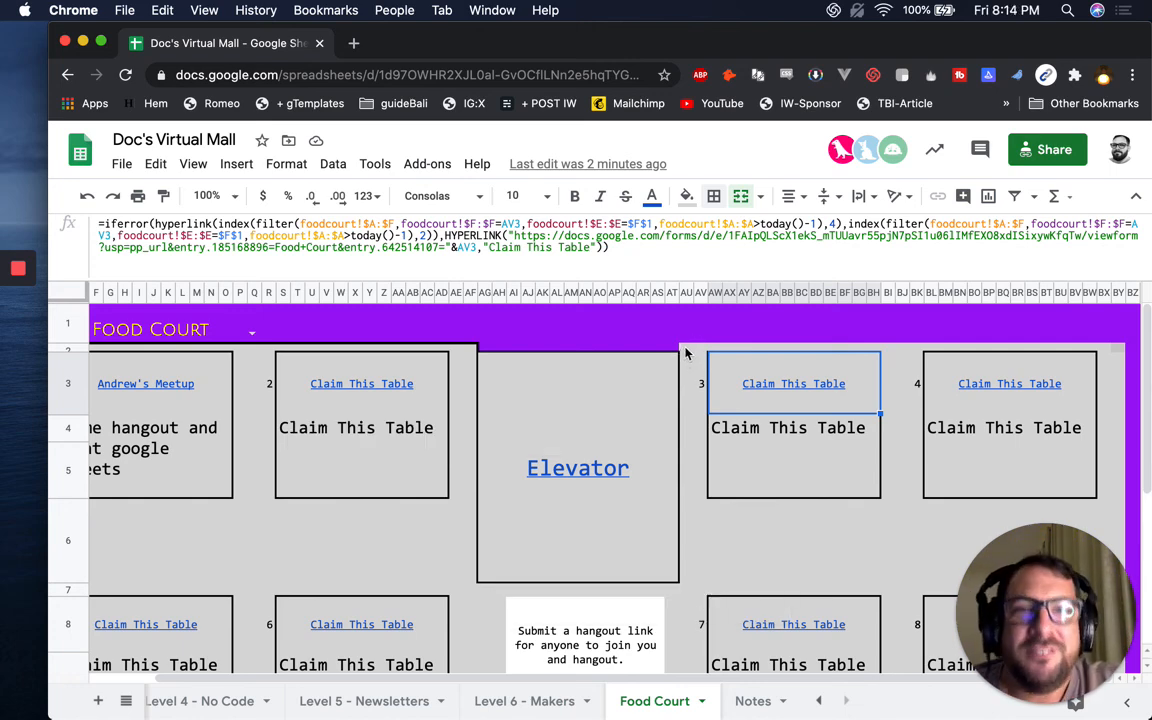
left_click_drag(1130, 354, 1120, 370)
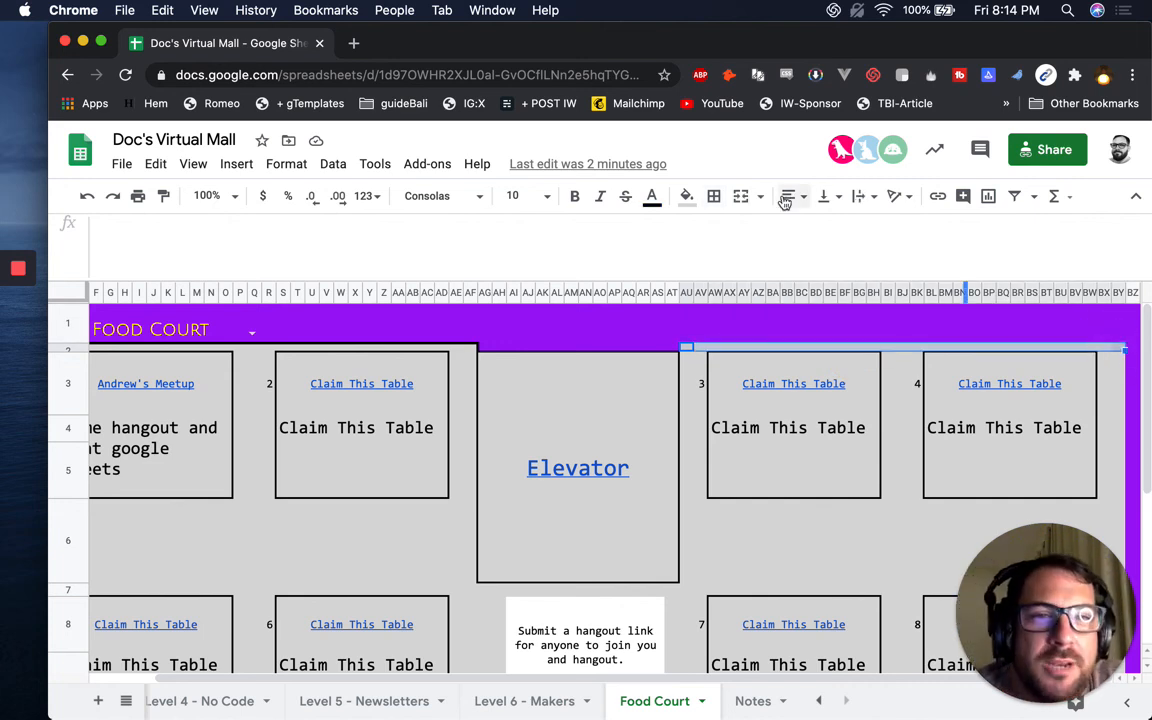
left_click(713, 196)
left_click(763, 258)
left_click(720, 260)
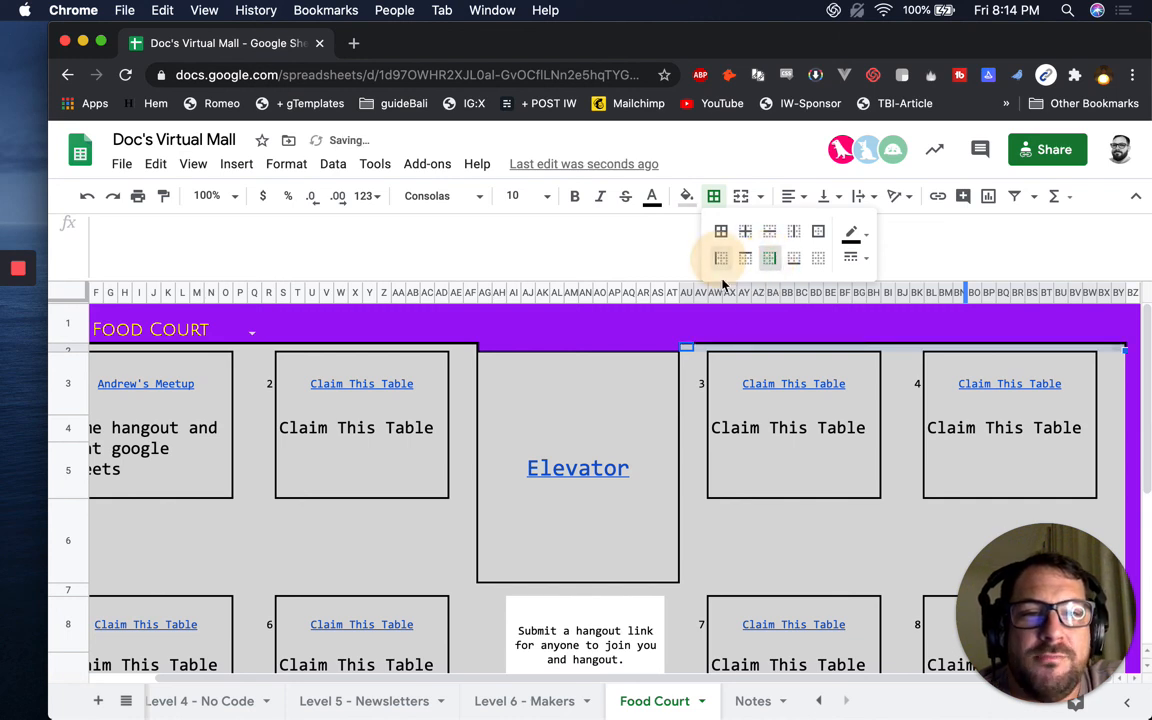
scroll(770, 400, "down", 1)
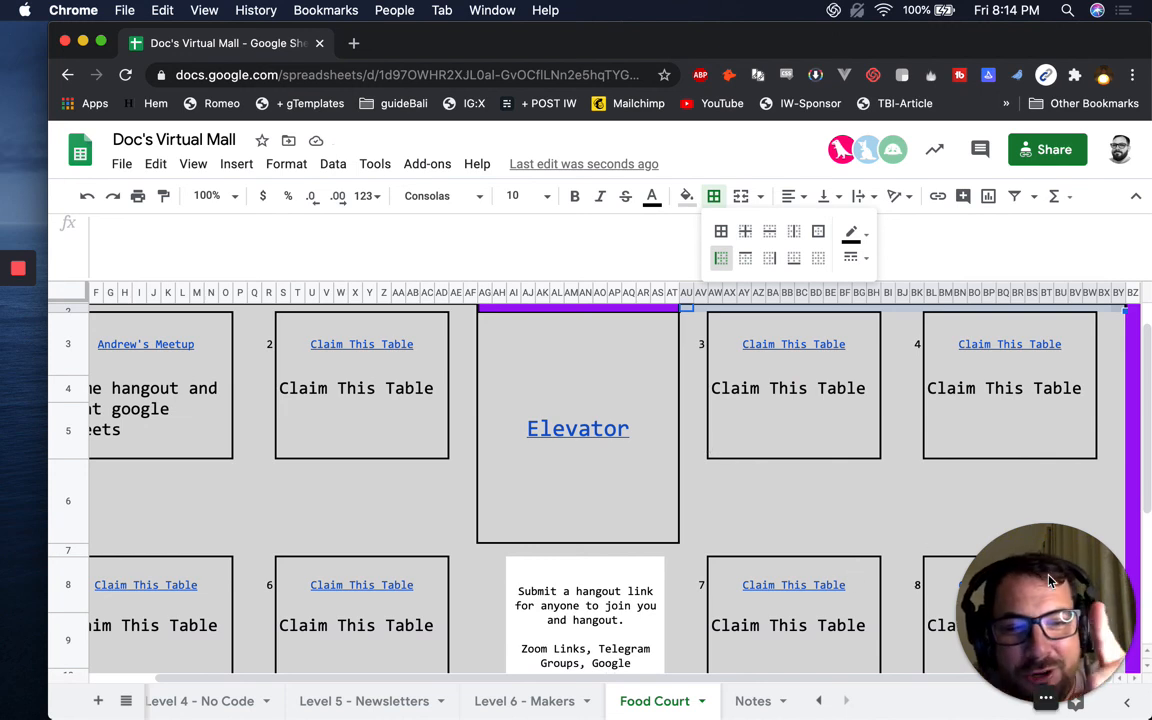
left_click_drag(1050, 580, 690, 528)
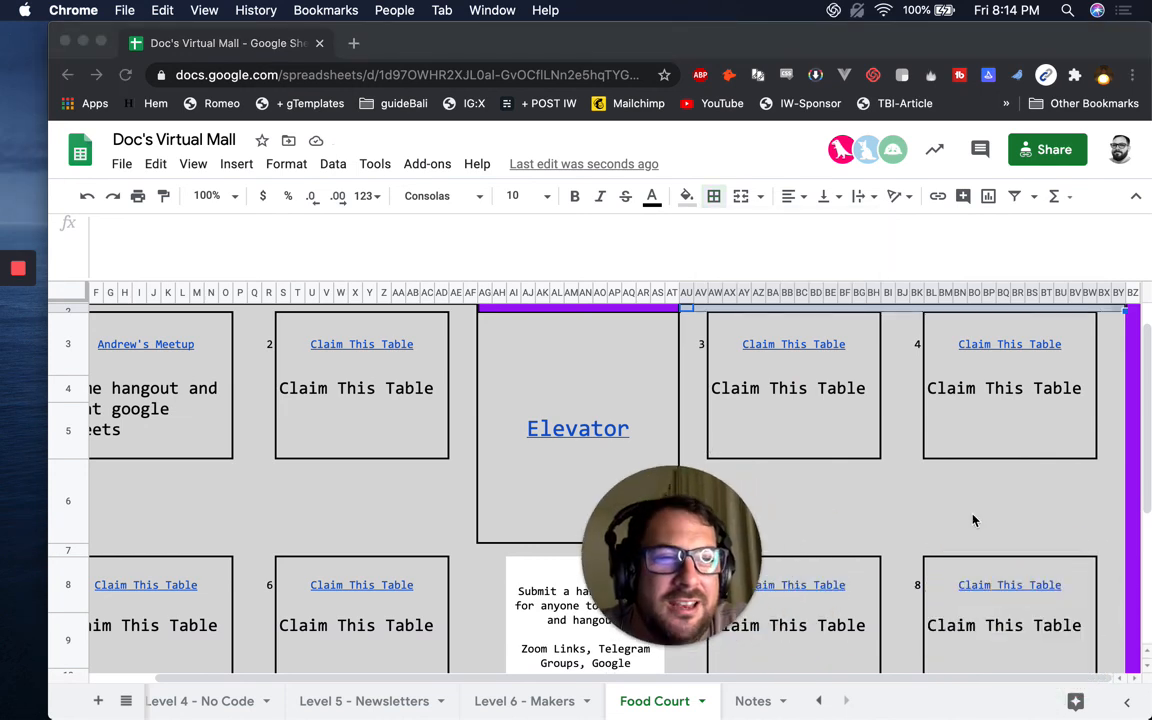
scroll(946, 522, "up", 1)
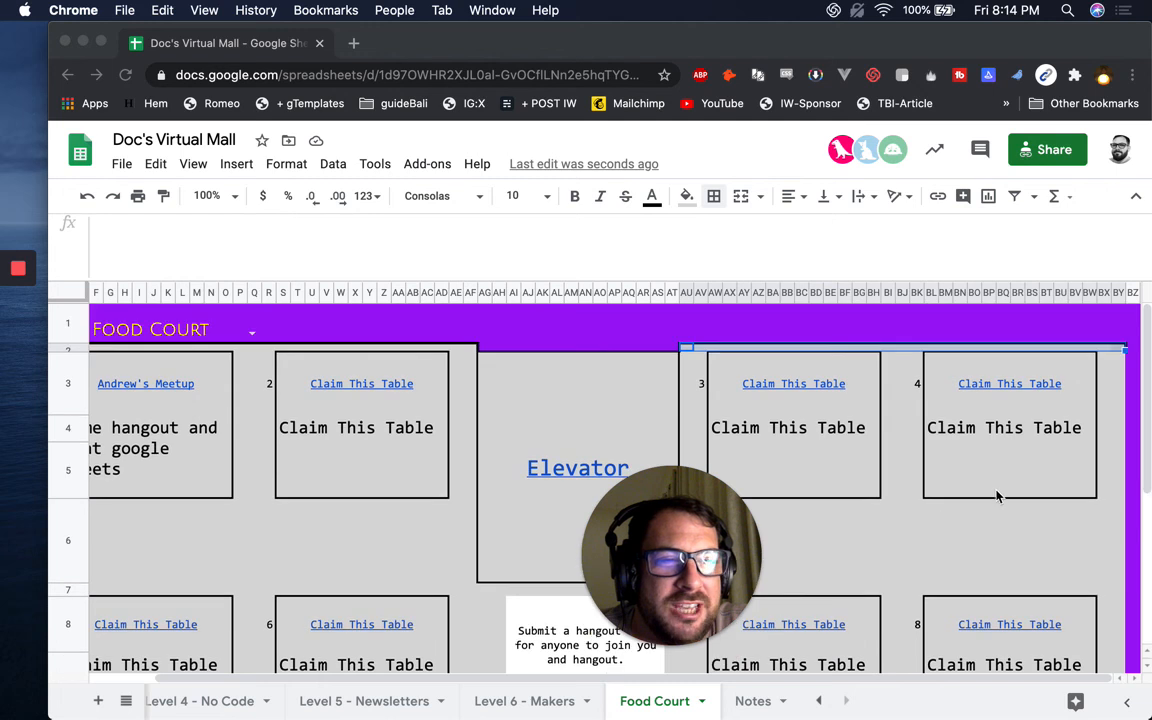
left_click(1119, 349)
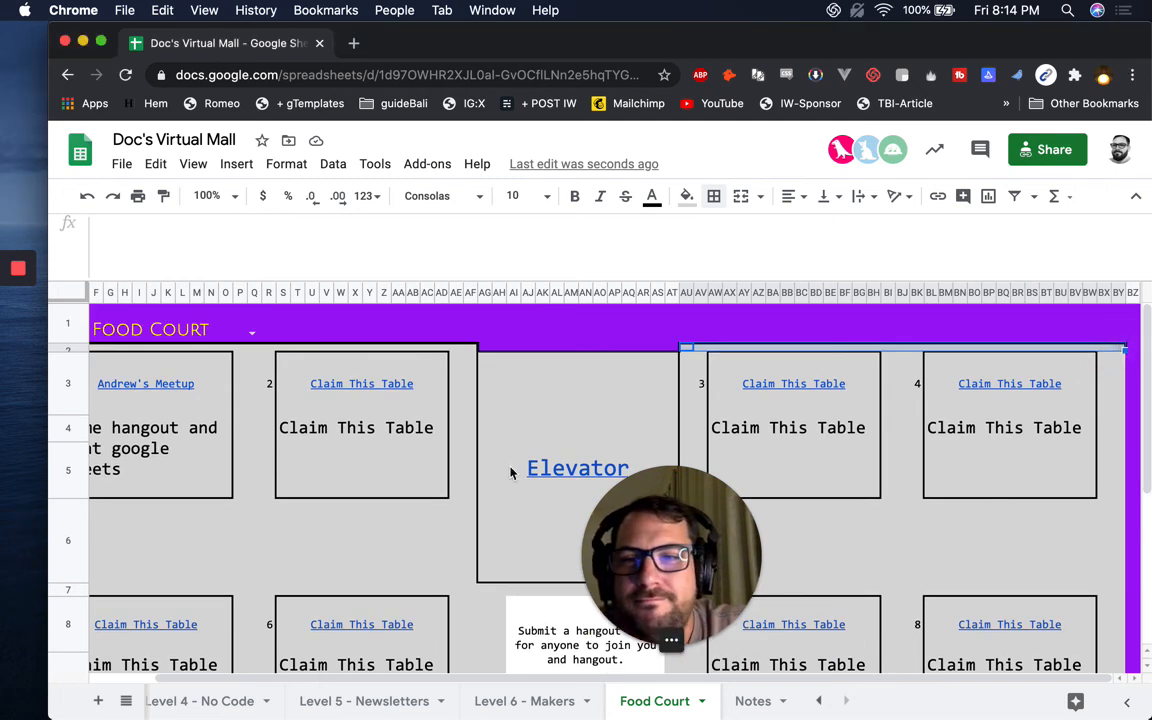
mouse_move(527, 468)
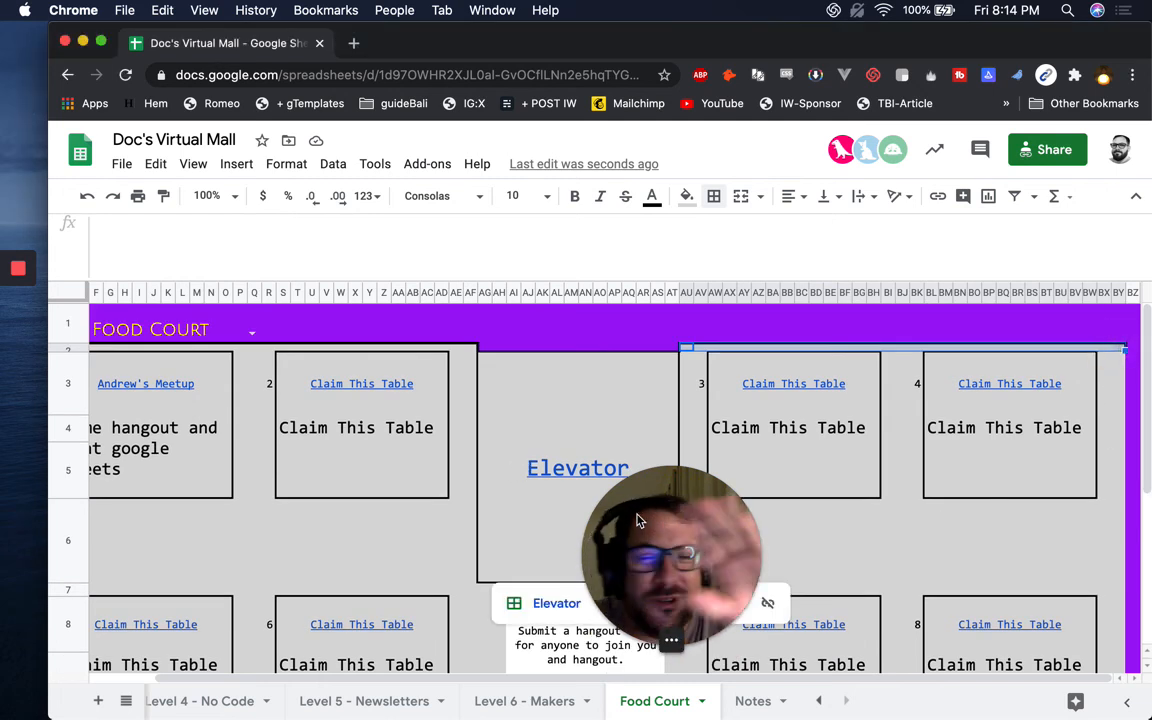
left_click_drag(640, 520, 1000, 565)
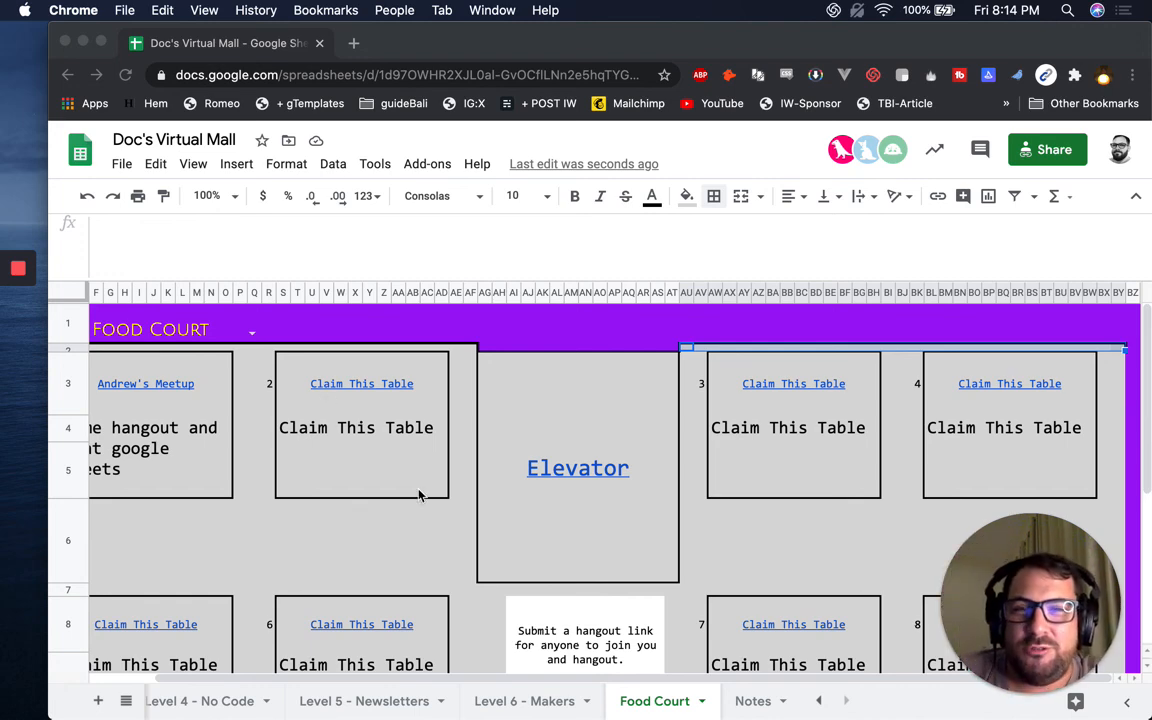
Move the foodcourt form responses sheet between the Elevator and stores sheets.
scroll(427, 504, "left", 2)
scroll(310, 700, "left", 5)
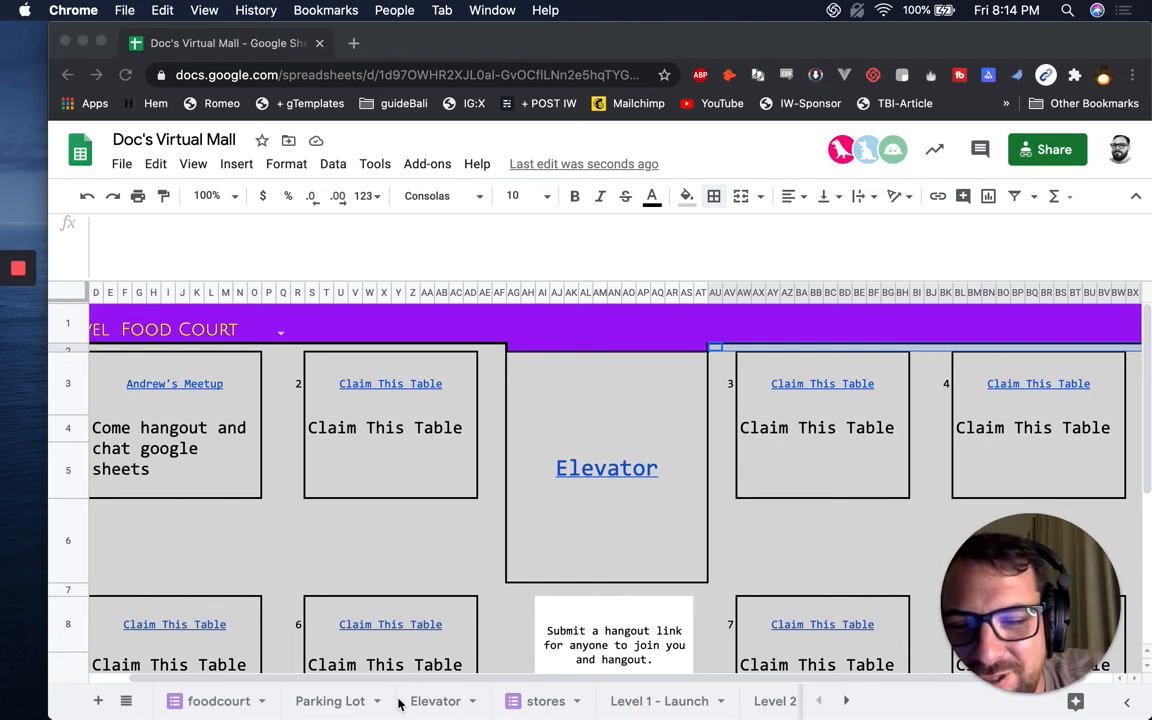
left_click(237, 707)
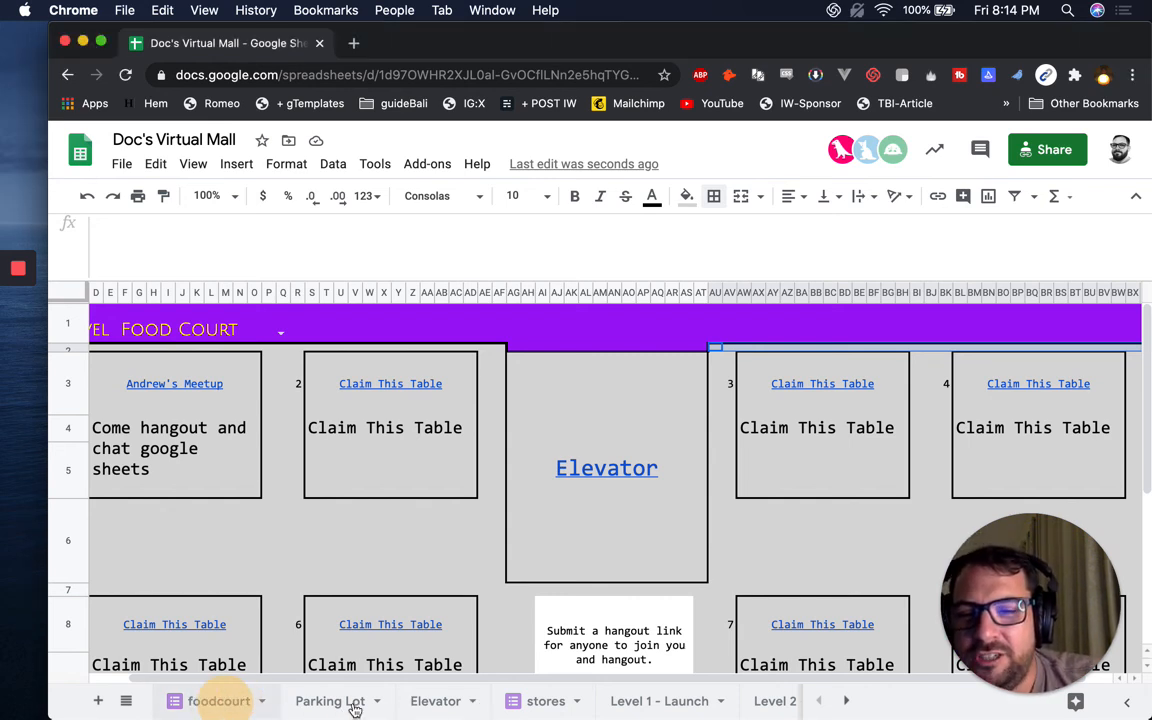
mouse_move(484, 701)
left_mouse_down()
mouse_move(540, 701)
mouse_move(495, 702)
left_mouse_up()
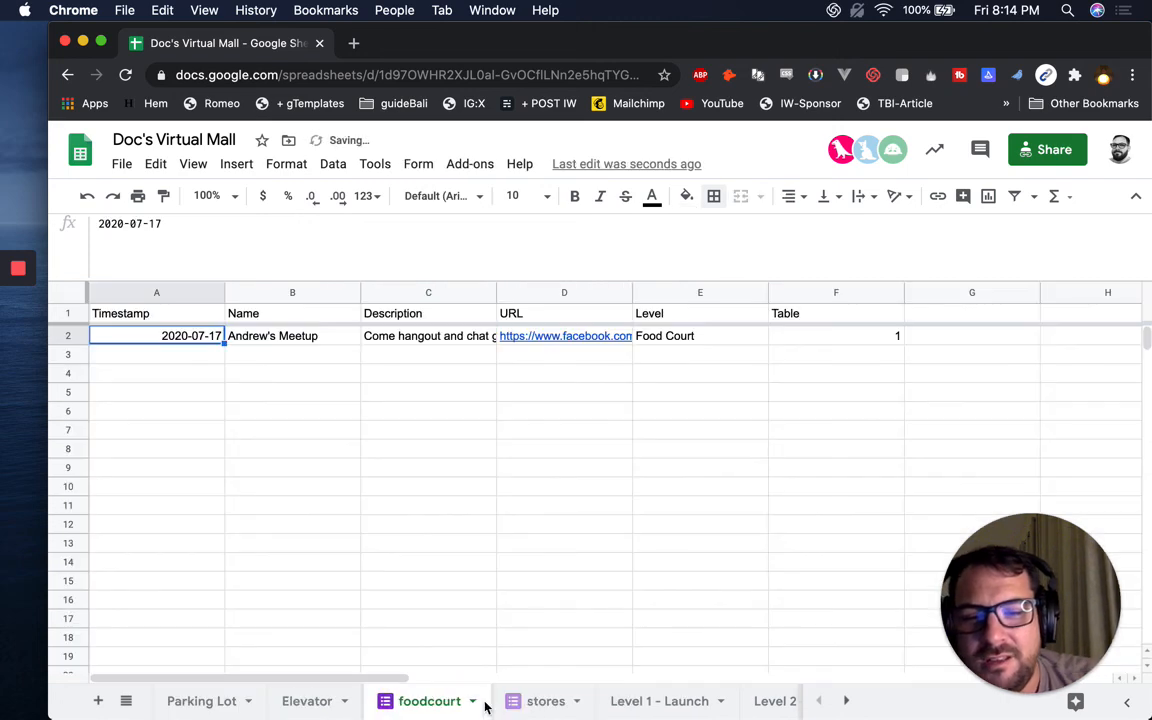
Open the Parking Lot sheet and select the purple description block below the mall building.
left_click(222, 706)
scroll(525, 540, "down", 3)
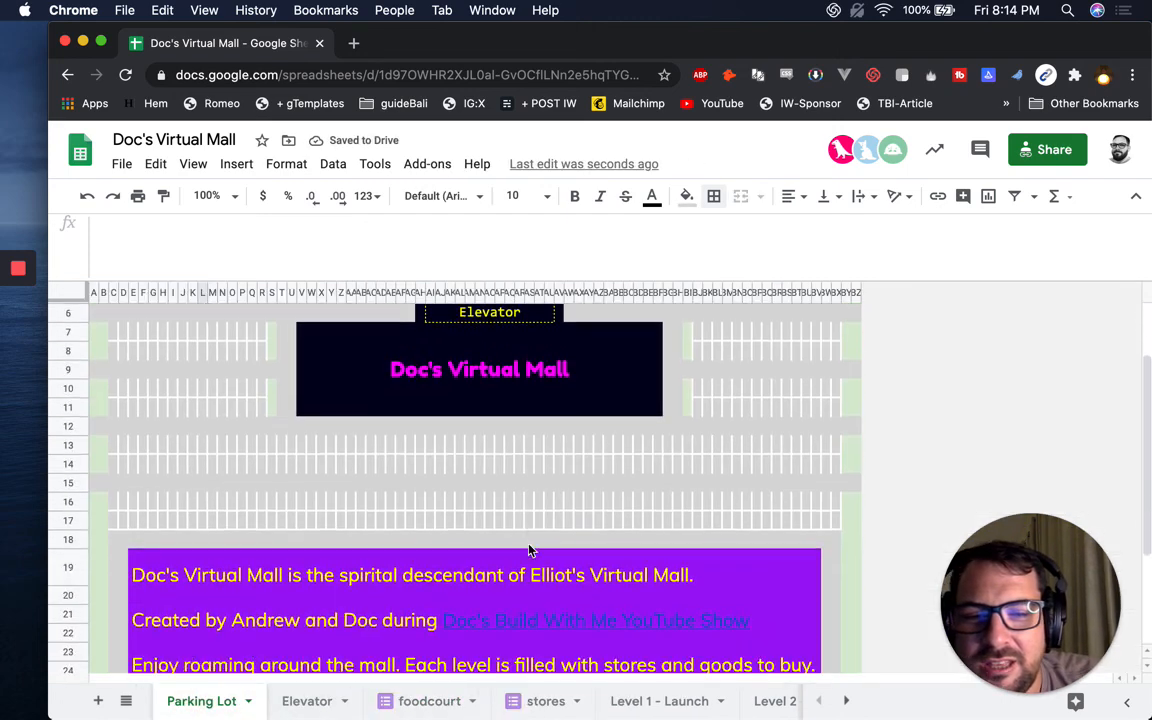
left_click(528, 616)
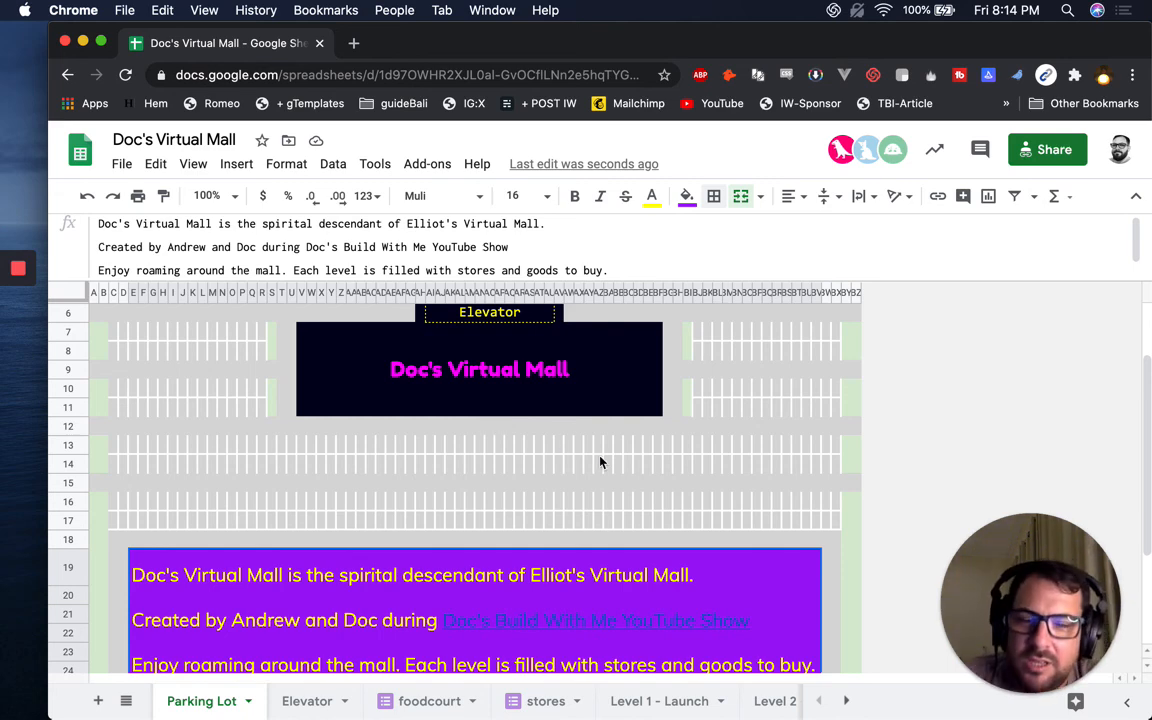
Return to the Food Court sheet, look over its tables and view the claim-link formula of table 6.
scroll(727, 705, "right", 3)
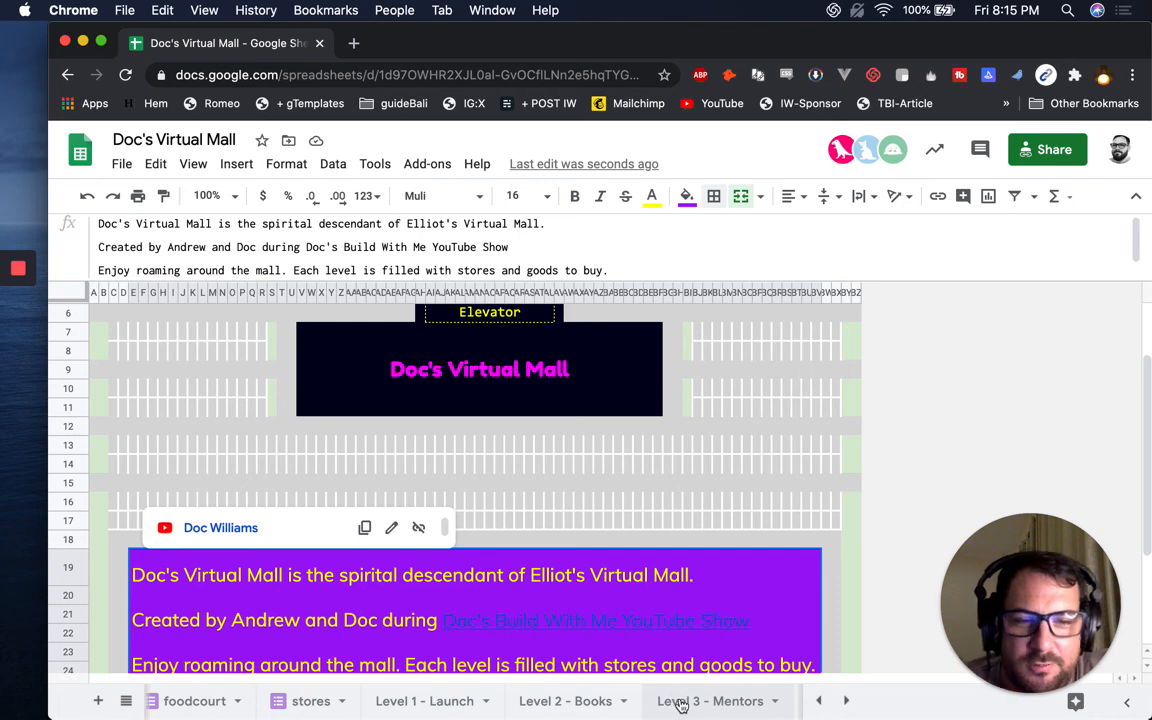
scroll(680, 706, "right", 5)
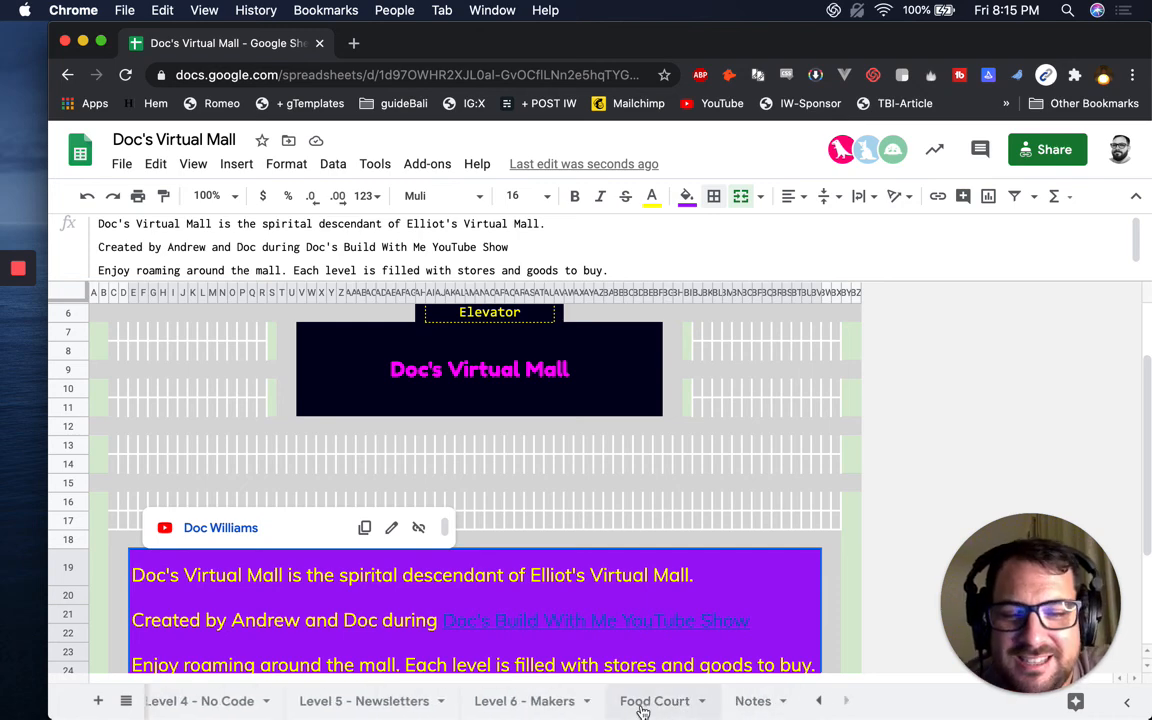
scroll(643, 394, "right", 1)
scroll(643, 394, "down", 1)
scroll(643, 394, "down", 5)
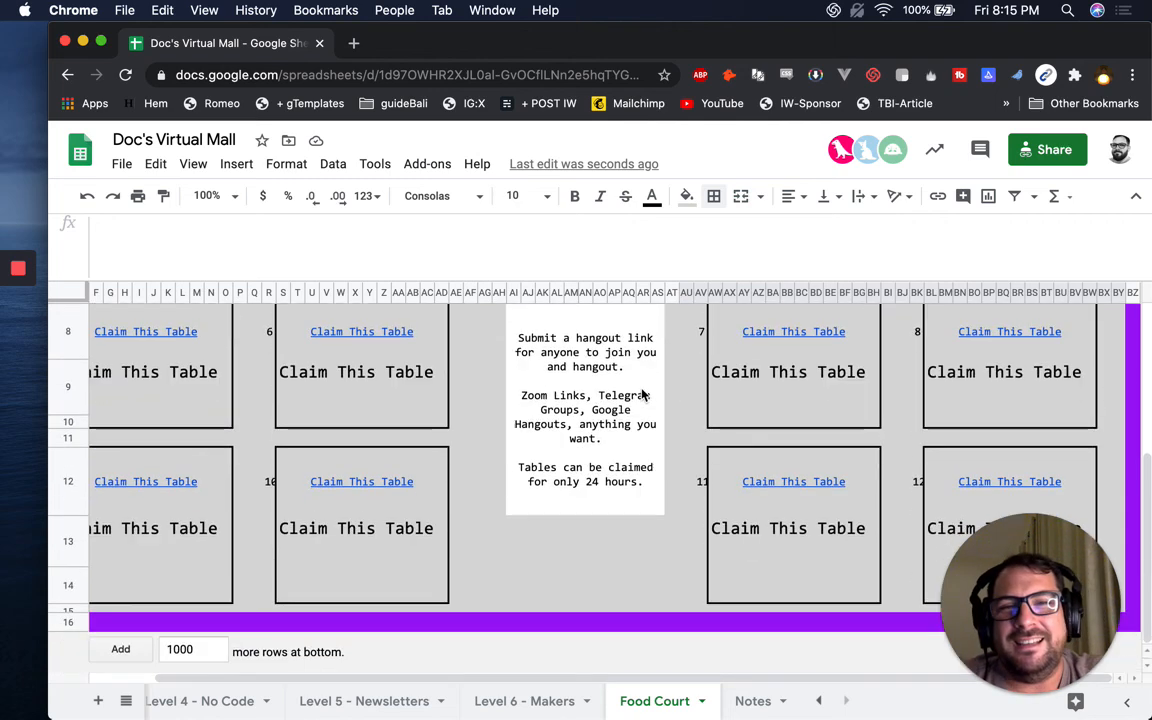
scroll(643, 394, "up", 2)
scroll(560, 390, "left", 1)
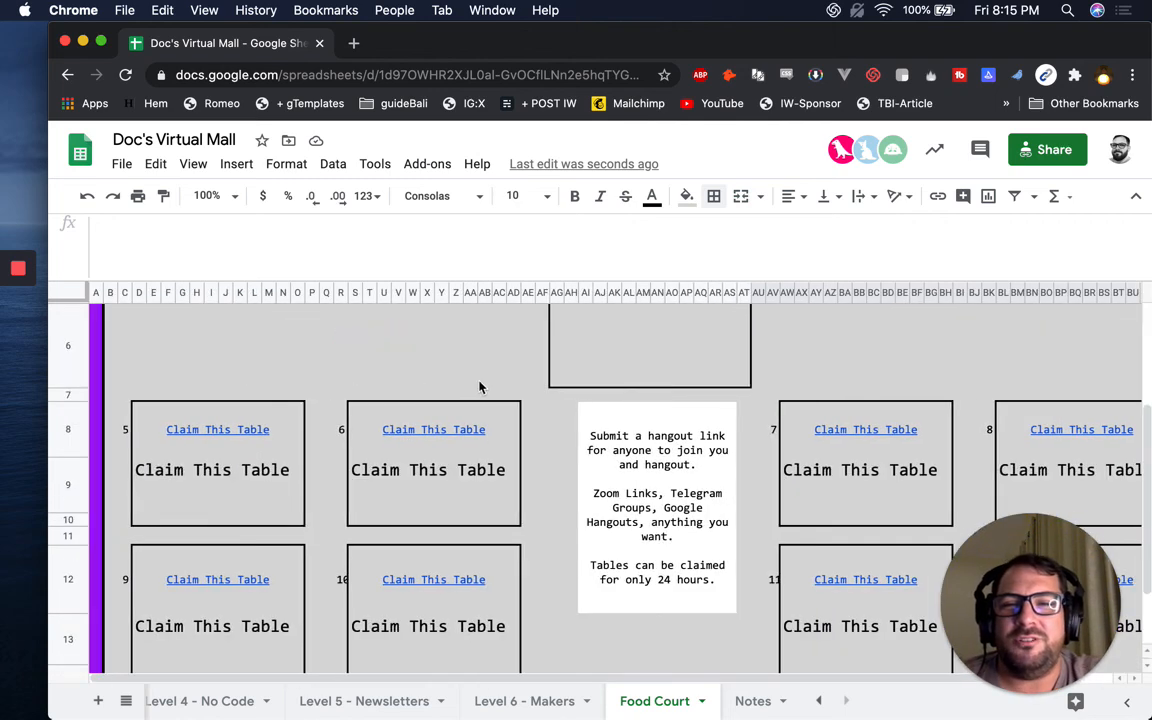
left_click(387, 431)
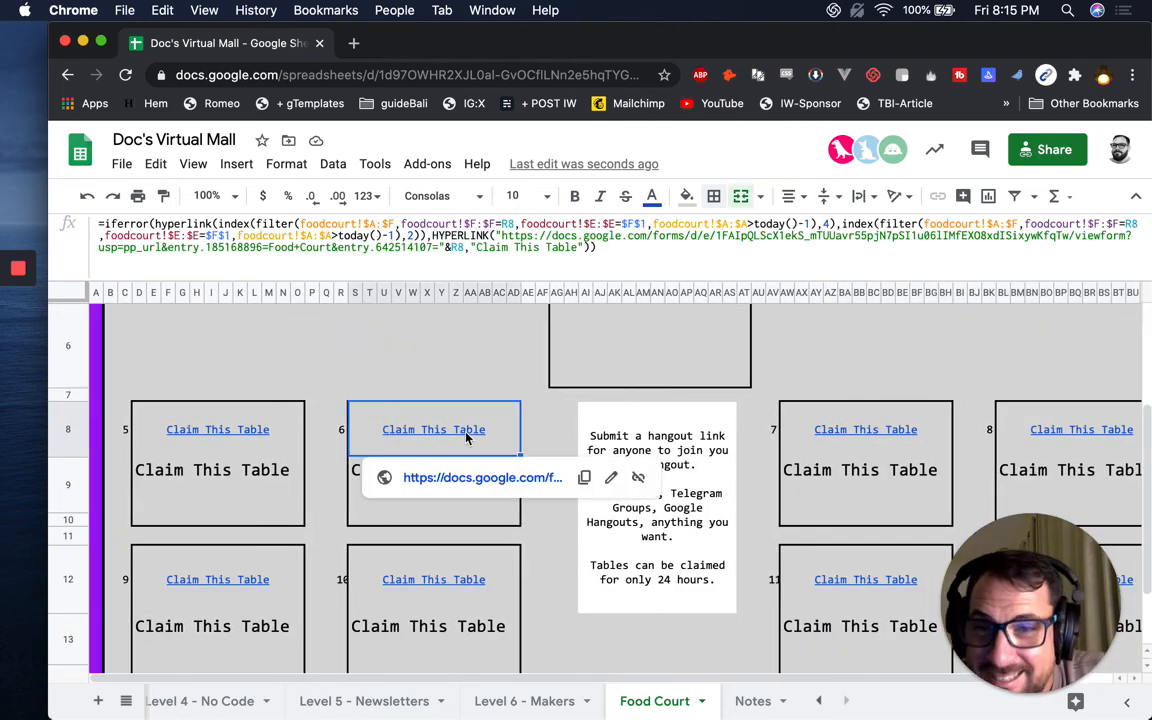
Select the claimed meetup at table 1 and view its formula and link preview.
scroll(379, 383, "up", 3)
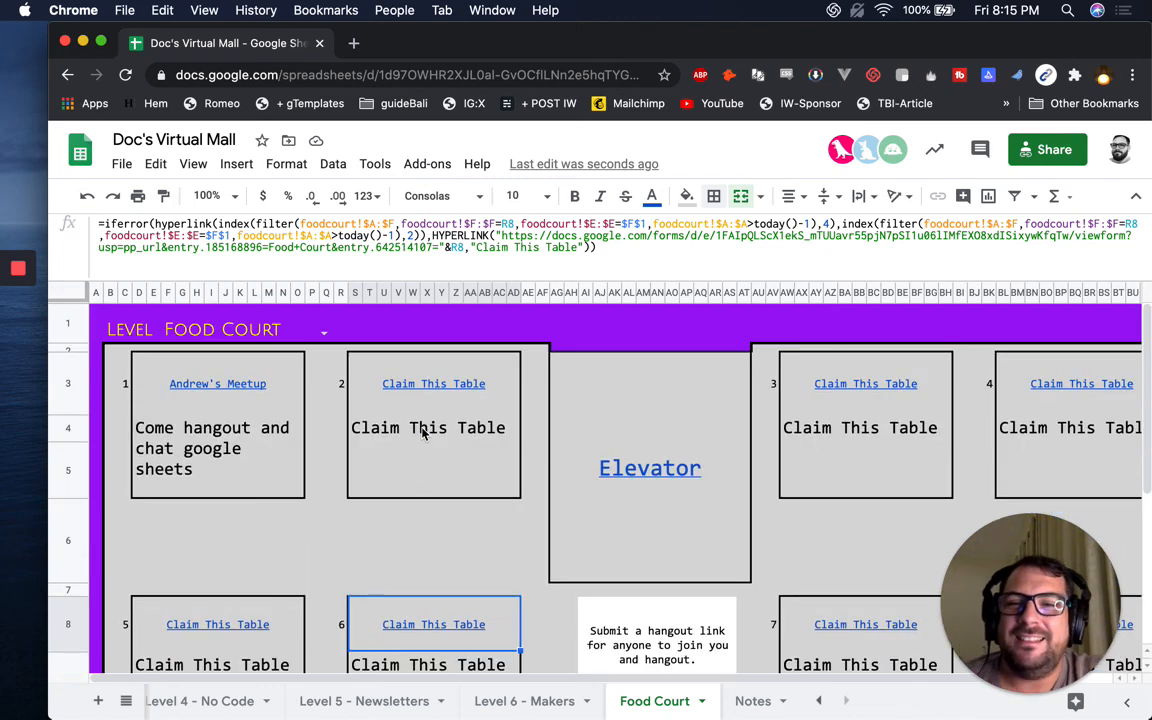
left_click(211, 410)
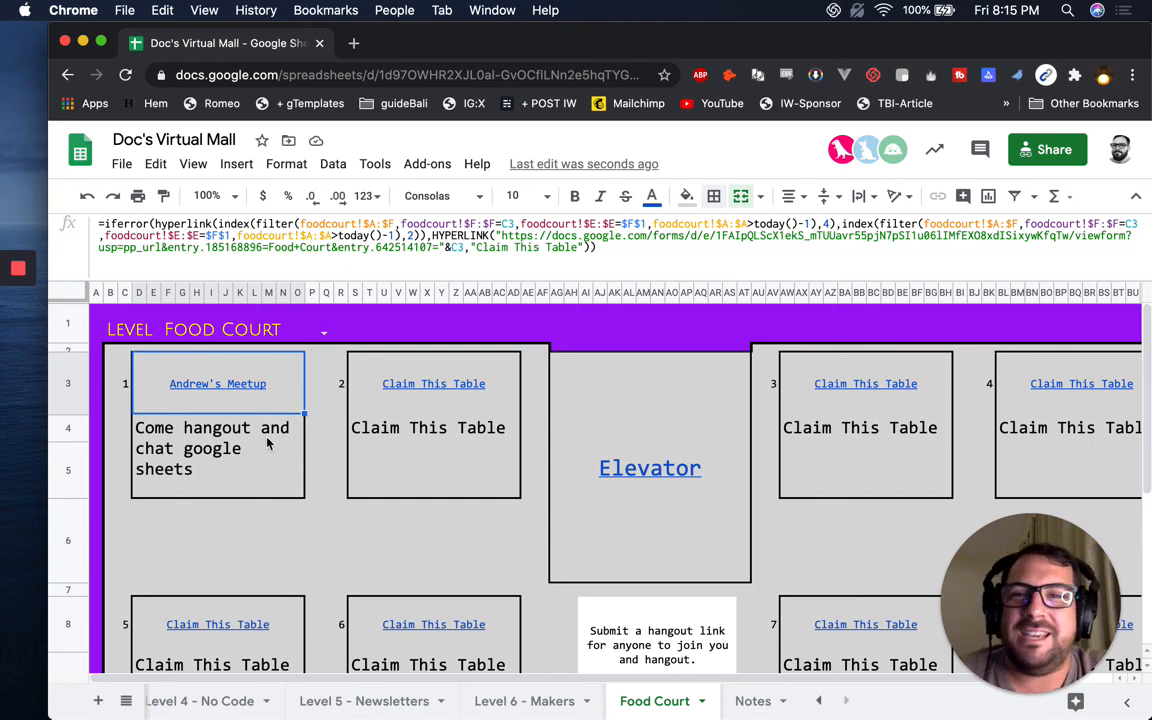
left_click(222, 403)
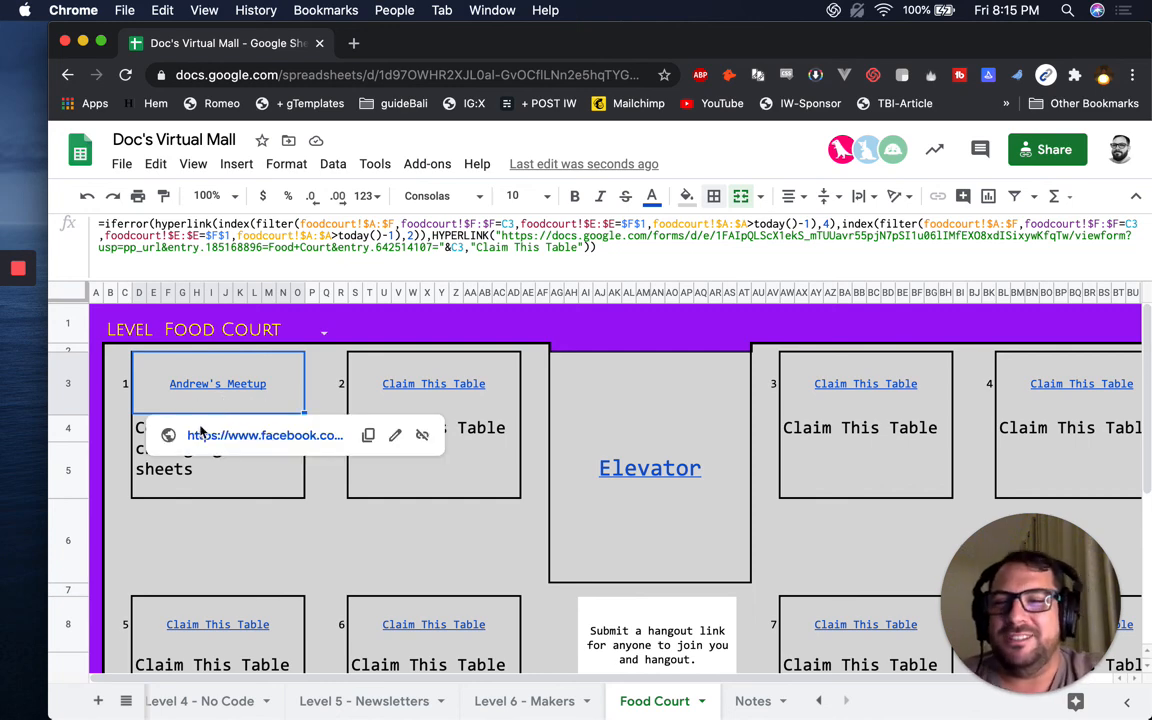